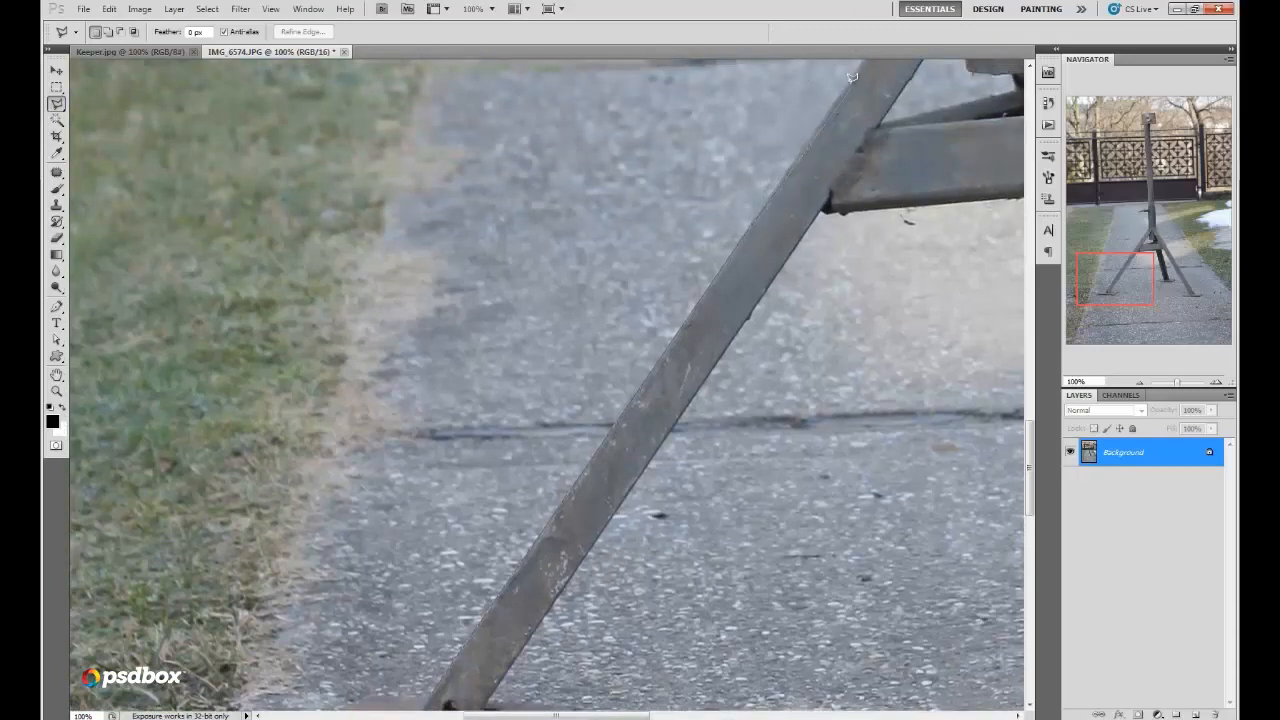
Step: Trace the stand's left edge with the Polygonal Lasso from the left leg up past the handle, crossing the pole below its top plate
{"action": "left_click_drag", "start_coordinate": [851, 73], "coordinate": [662, 388]}
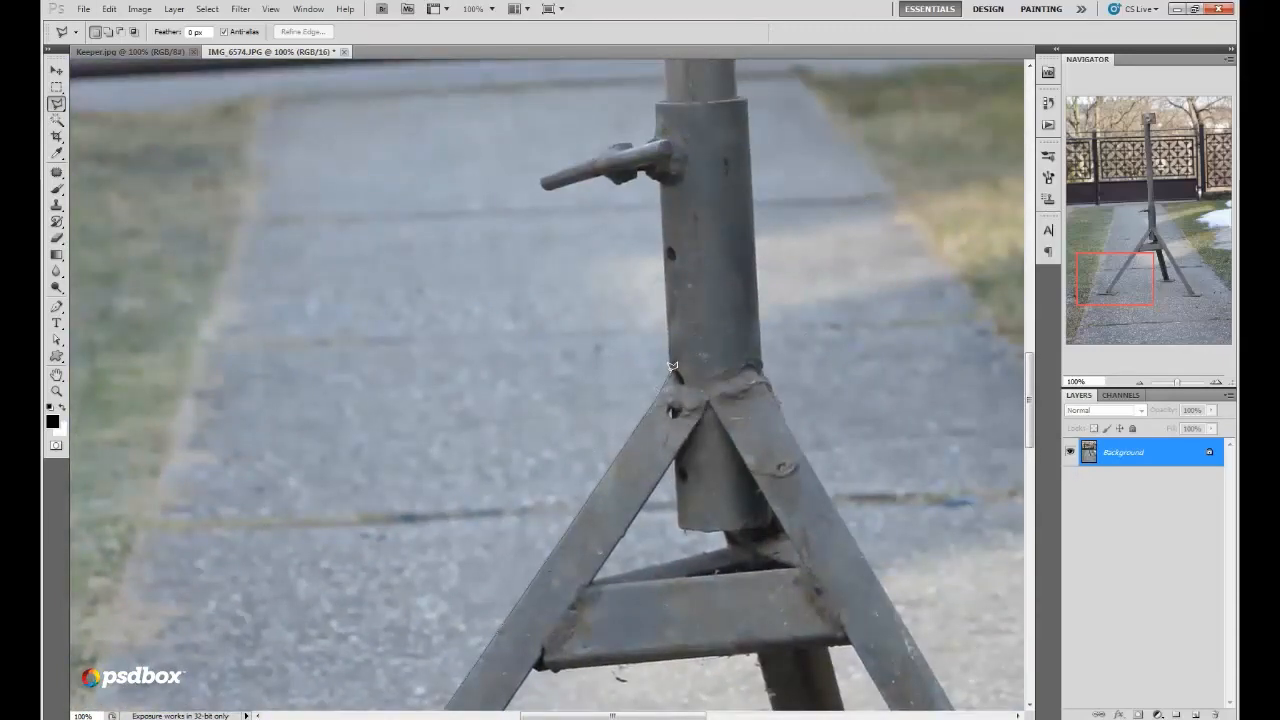
{"action": "left_click", "coordinate": [672, 367]}
{"action": "left_click_drag", "start_coordinate": [655, 130], "coordinate": [661, 320]}
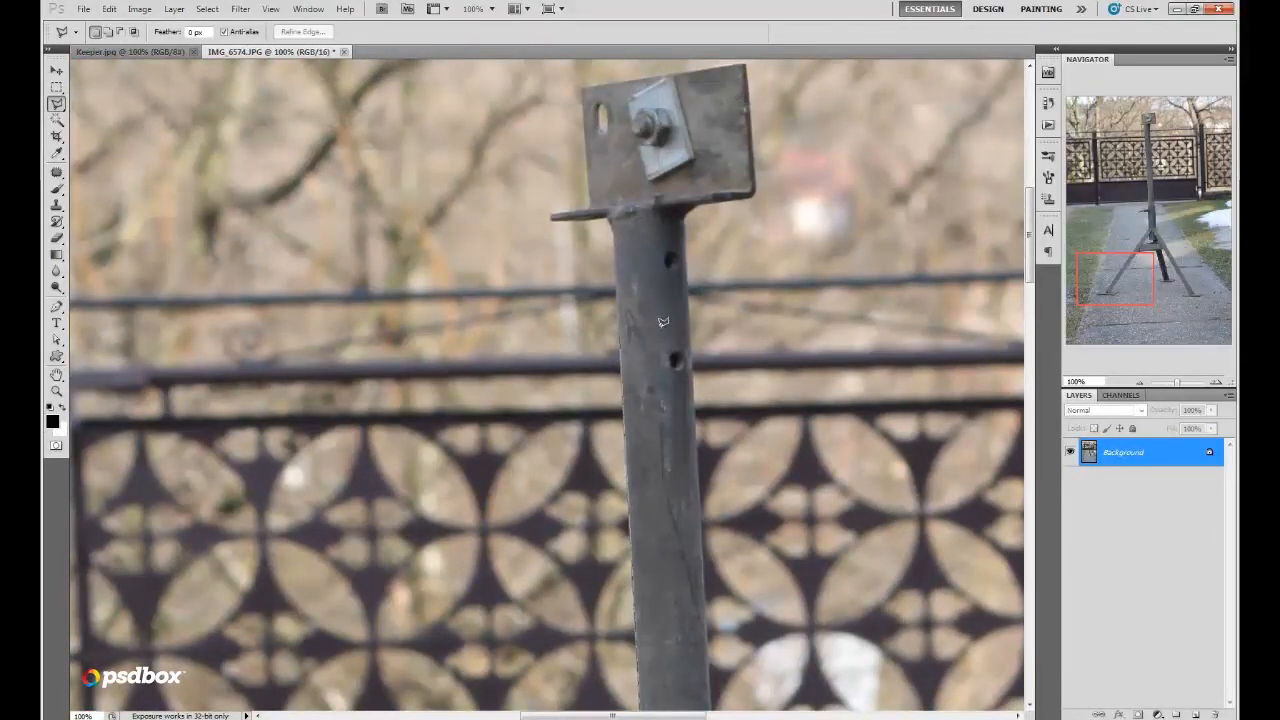
{"action": "left_click", "coordinate": [685, 341]}
Step: Continue the lasso outline down the pole's right edge and over the collar to the start of the right leg
{"action": "scroll", "coordinate": [700, 450], "scroll_direction": "down", "scroll_amount": 10}
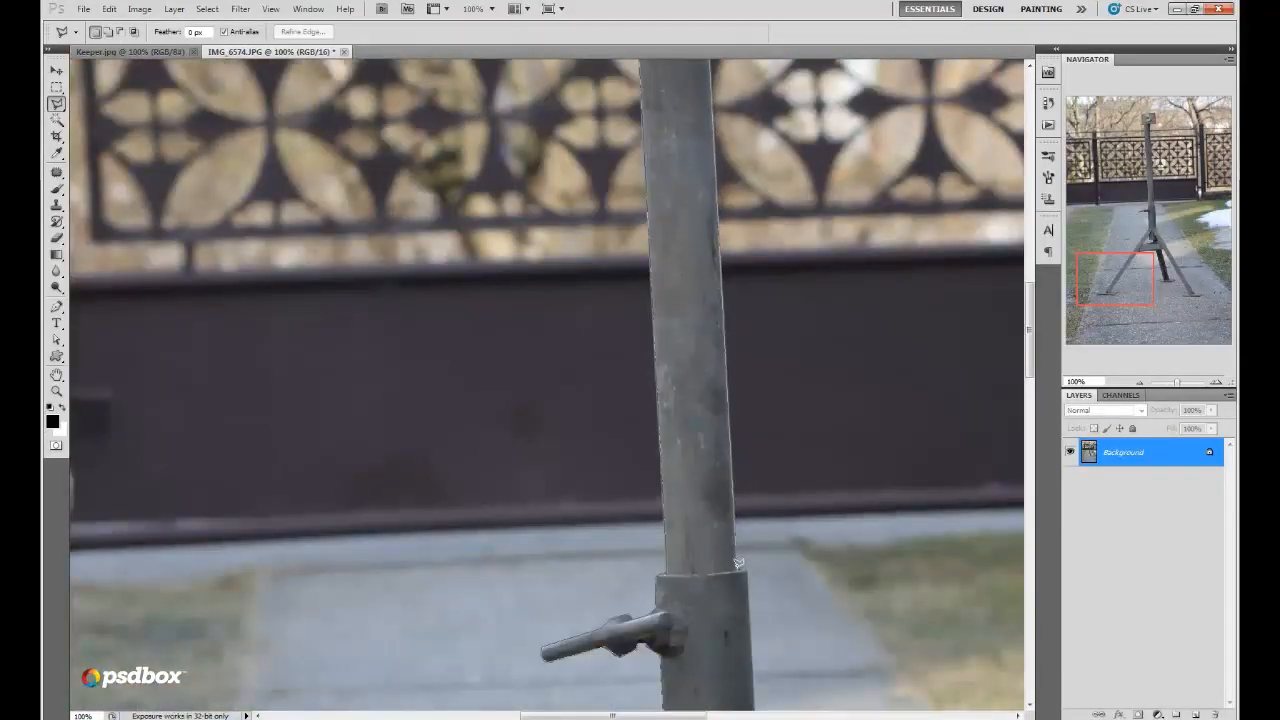
{"action": "scroll", "coordinate": [752, 558], "scroll_direction": "down", "scroll_amount": 3}
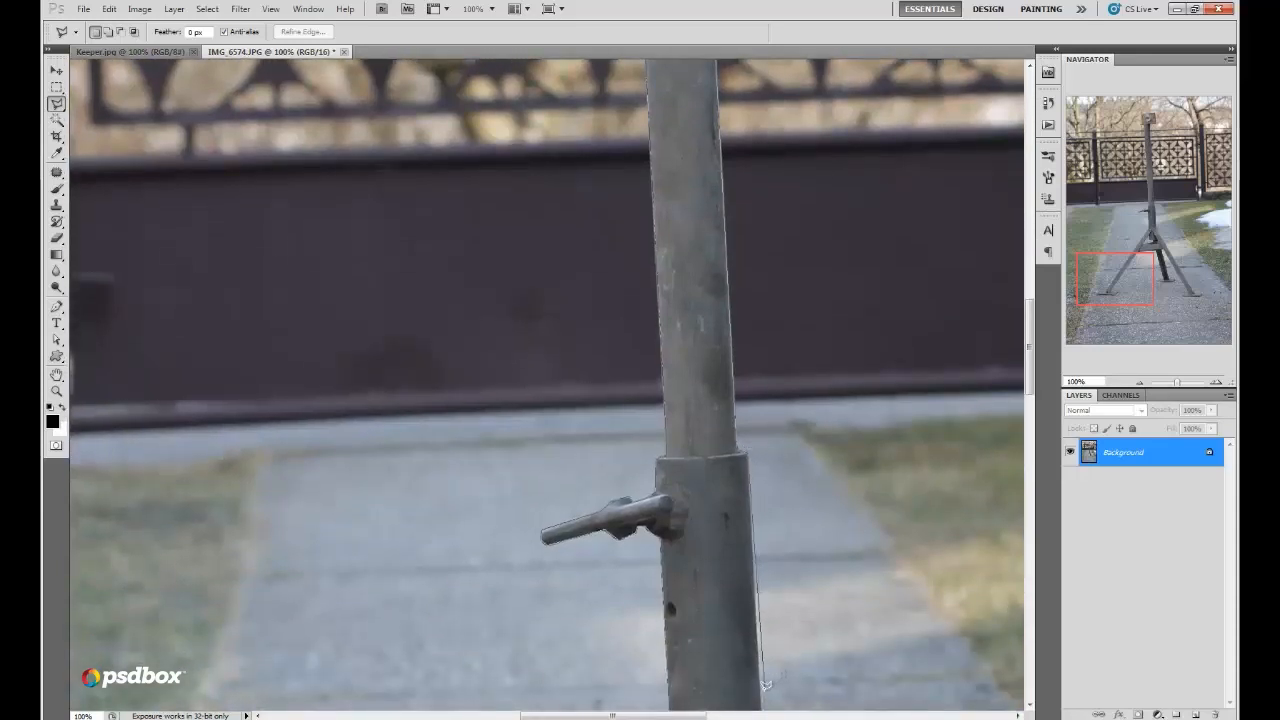
{"action": "scroll", "coordinate": [770, 625], "scroll_direction": "down", "scroll_amount": 4}
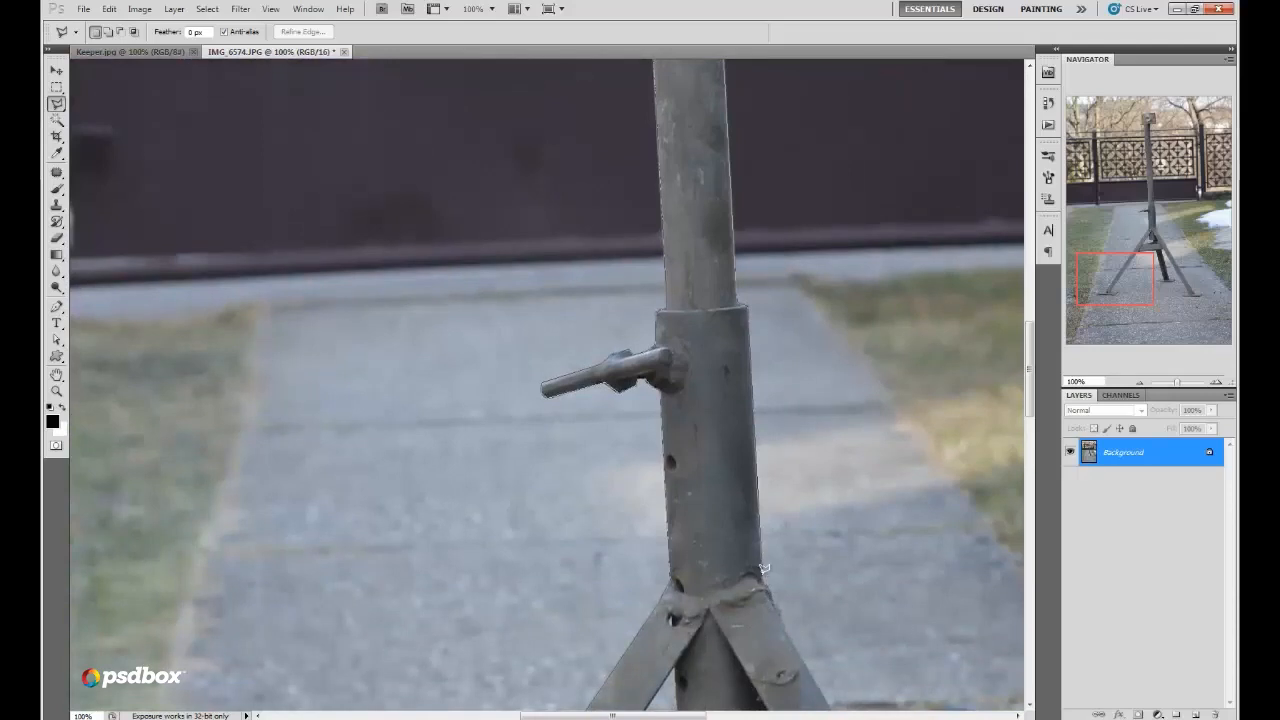
{"action": "scroll", "coordinate": [776, 598], "scroll_direction": "down", "scroll_amount": 4}
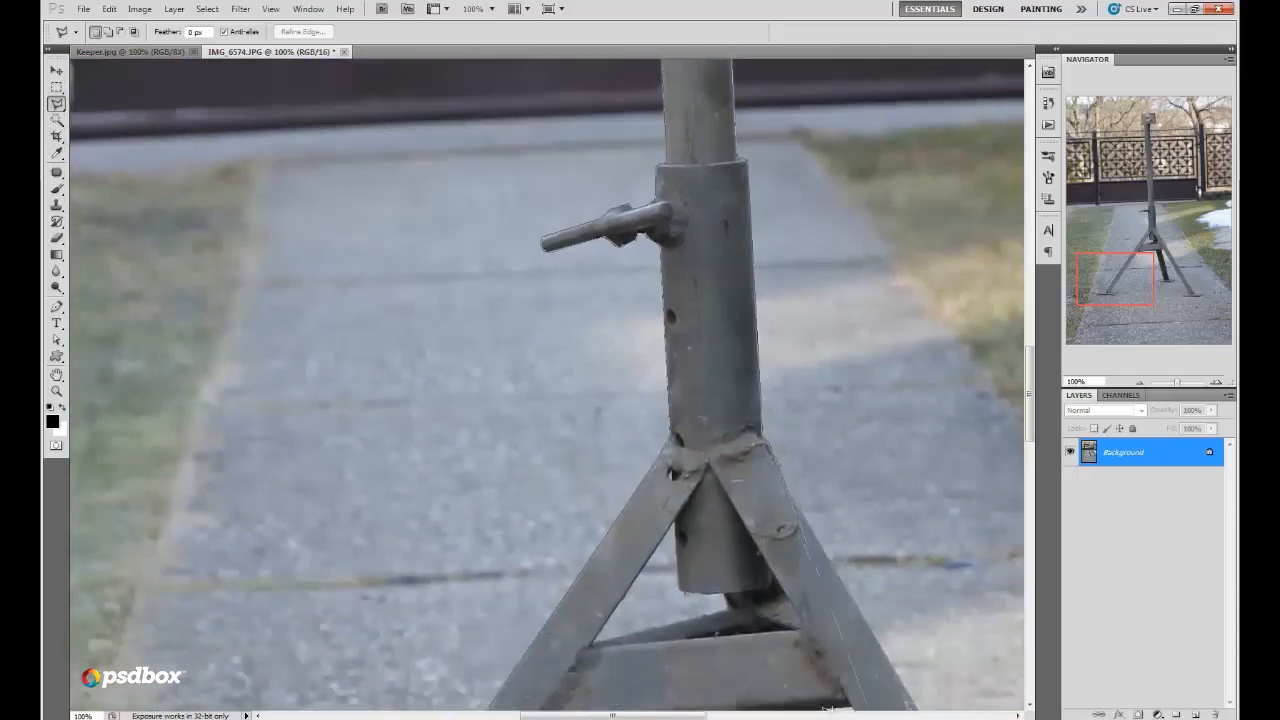
{"action": "scroll", "coordinate": [760, 510], "scroll_direction": "down", "scroll_amount": 4}
{"action": "scroll", "coordinate": [760, 510], "scroll_direction": "right", "scroll_amount": 4}
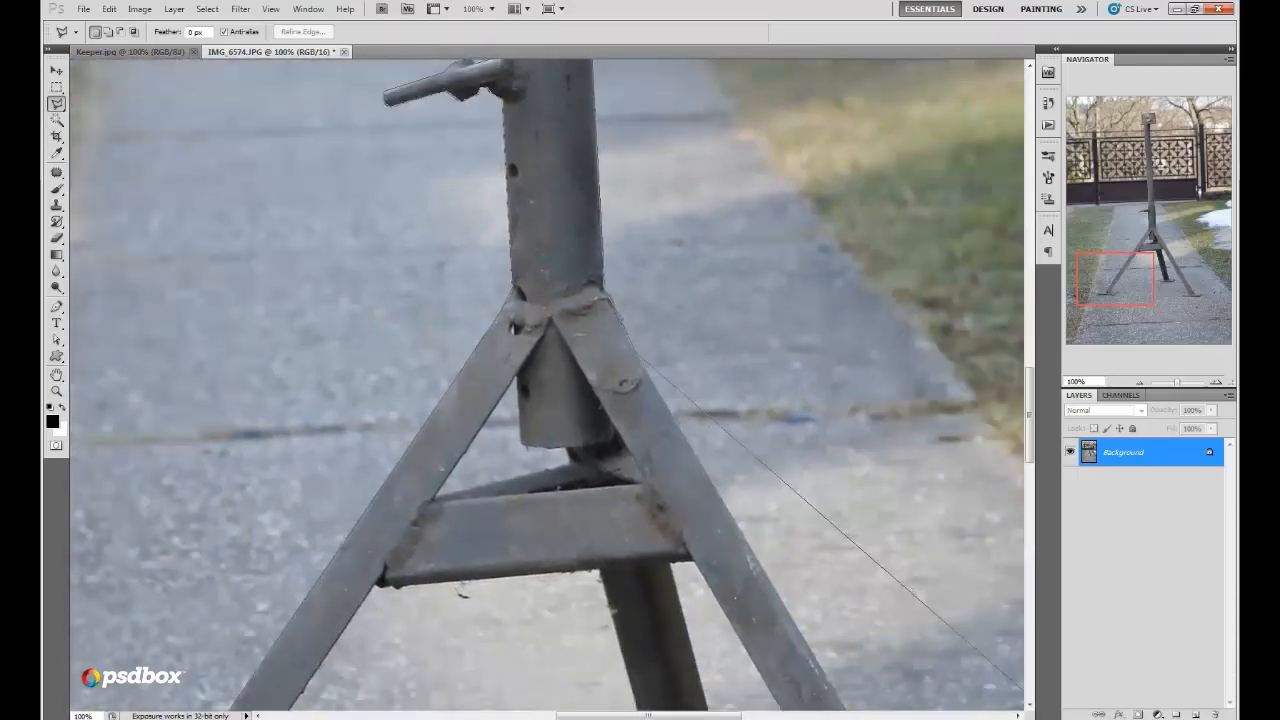
Step: Trace the right and rear legs, loosely around their foot plates, and back along the left leg to close the selection
{"action": "left_click", "coordinate": [748, 530]}
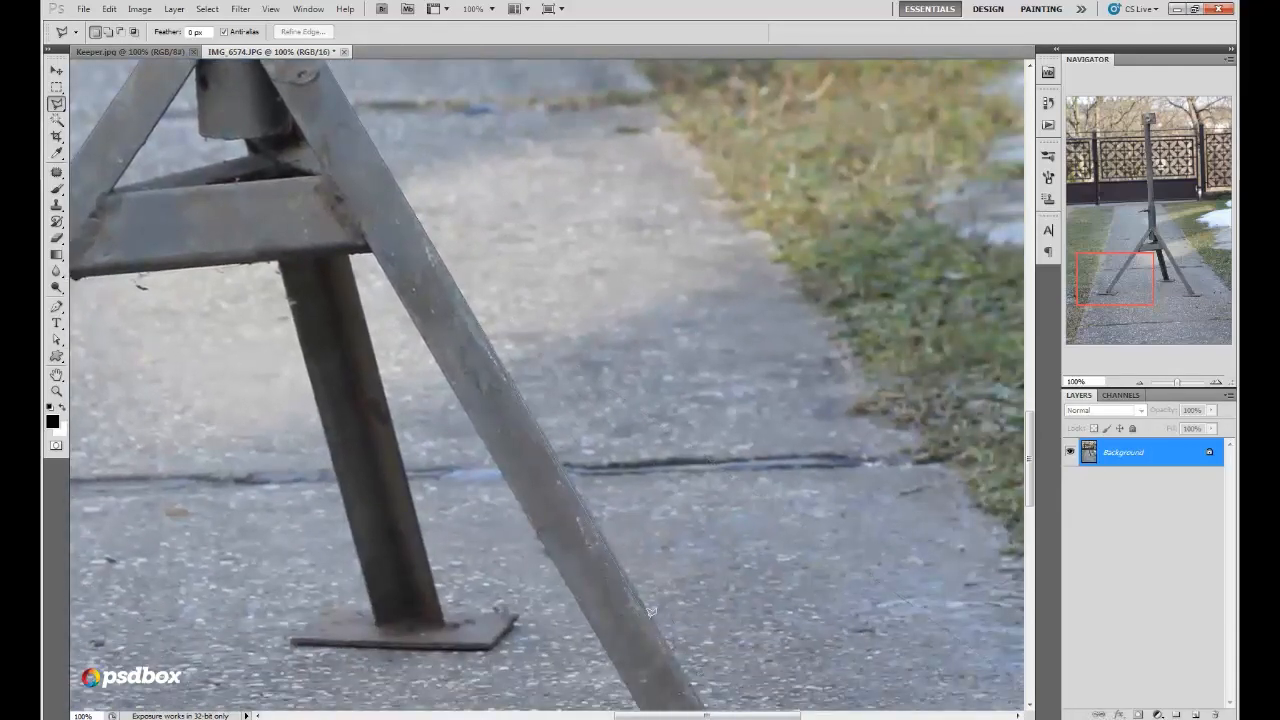
{"action": "scroll", "coordinate": [665, 652], "scroll_direction": "down", "scroll_amount": 5}
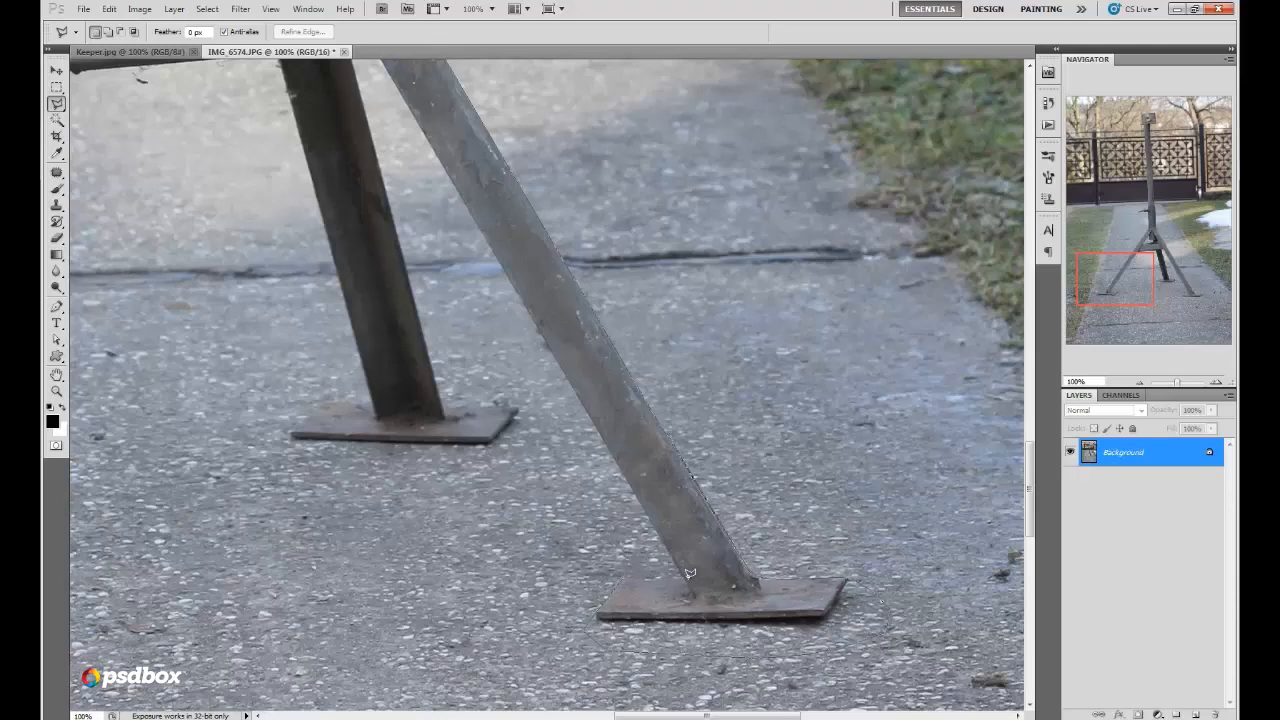
{"action": "scroll", "coordinate": [461, 206], "scroll_direction": "up", "scroll_amount": 3}
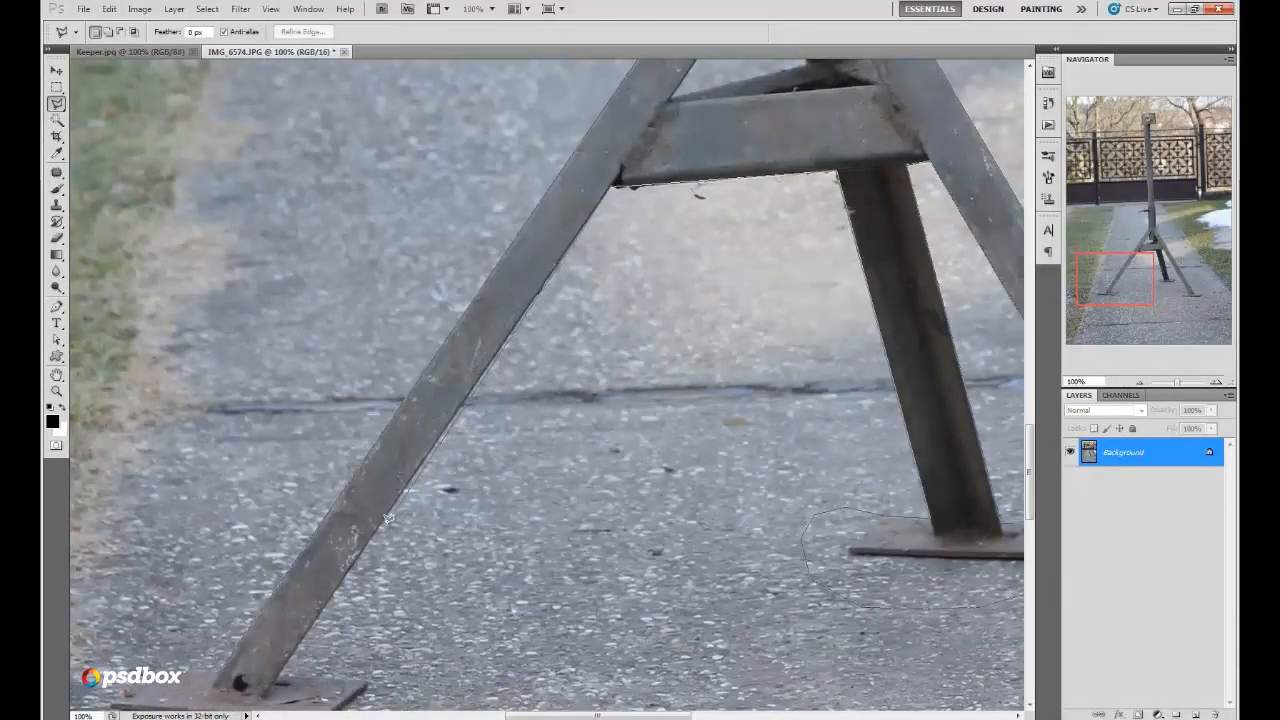
{"action": "scroll", "coordinate": [330, 540], "scroll_direction": "down", "scroll_amount": 3}
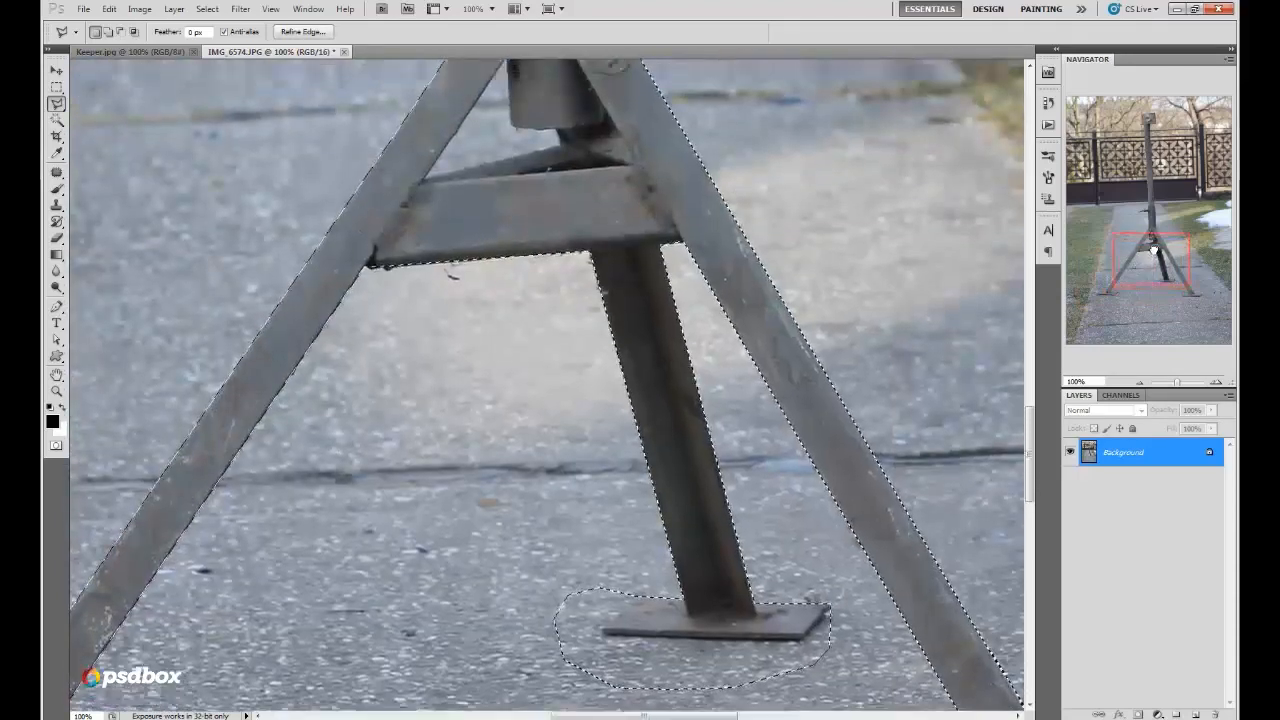
Step: Invert the selection and add the gaps enclosed by the pole, legs and crossbar
{"action": "left_click_drag", "start_coordinate": [1153, 250], "coordinate": [1151, 232]}
{"action": "left_click", "coordinate": [208, 10]}
{"action": "left_click", "coordinate": [216, 66]}
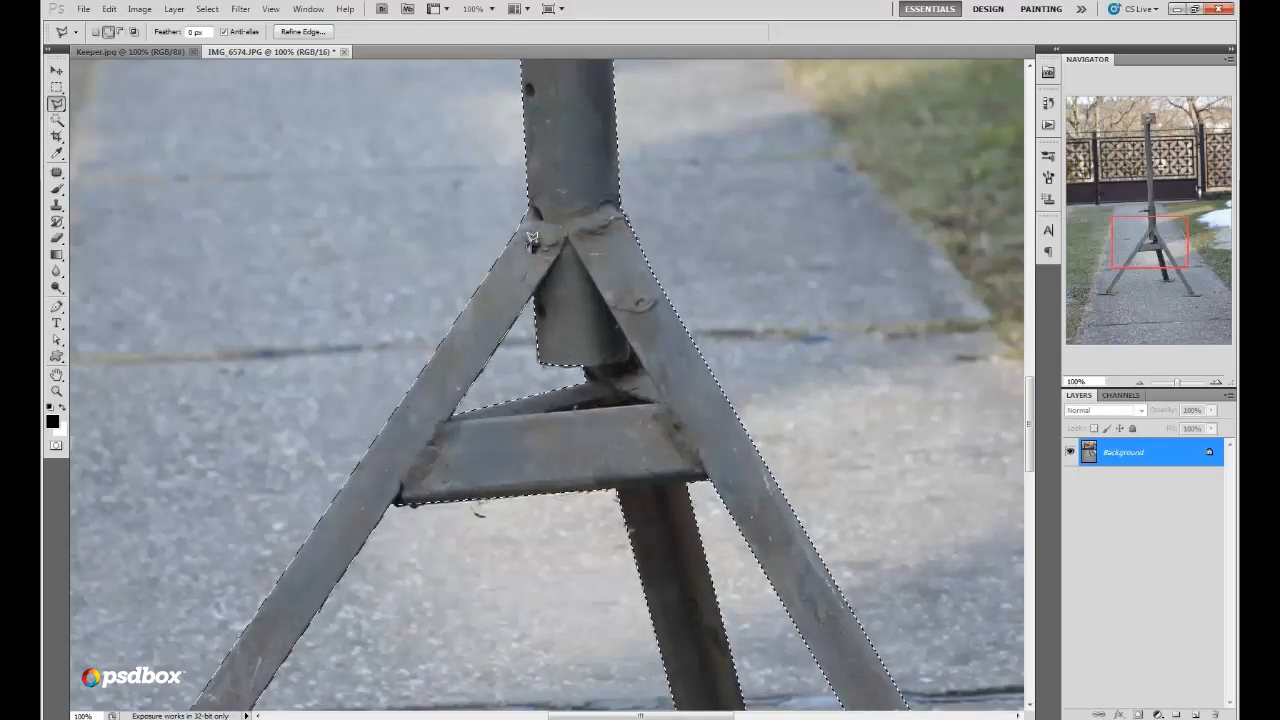
Step: Apply Refine Edge to the inverted selection around the stand
{"action": "left_click", "coordinate": [1140, 383]}
{"action": "left_click", "coordinate": [1140, 383]}
{"action": "left_click", "coordinate": [1140, 383]}
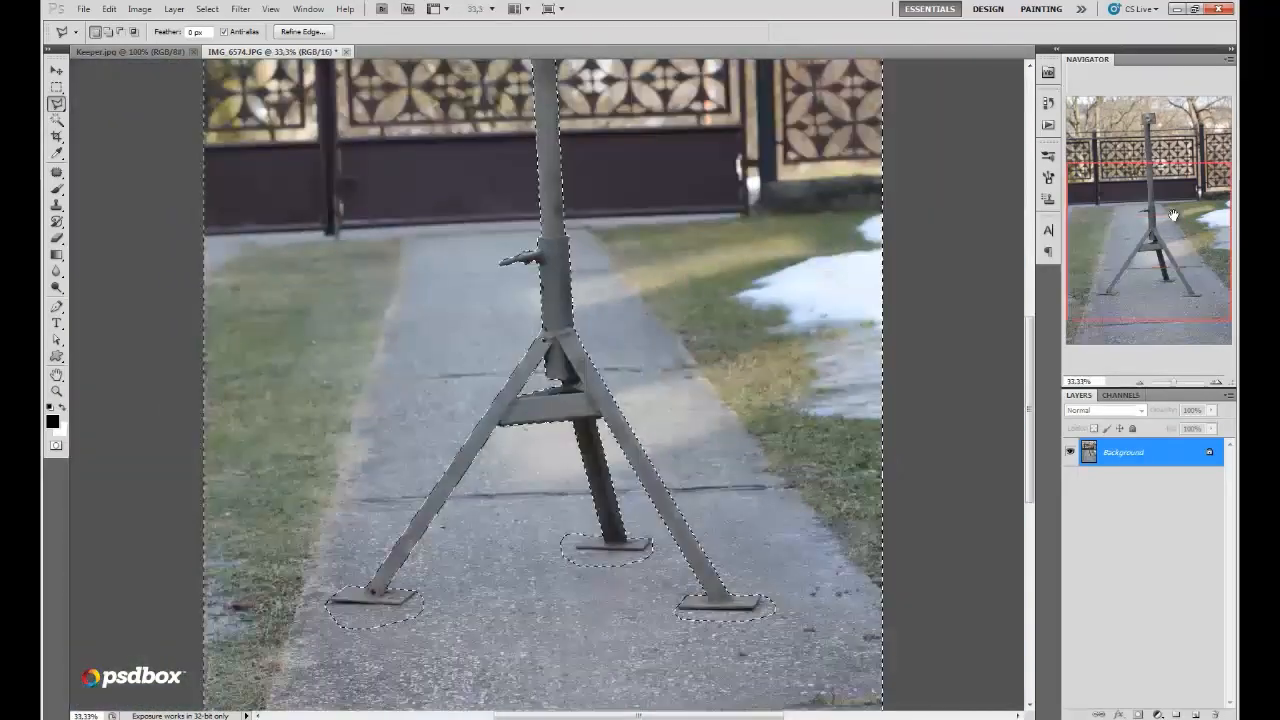
{"action": "left_click_drag", "start_coordinate": [1174, 215], "coordinate": [1174, 193]}
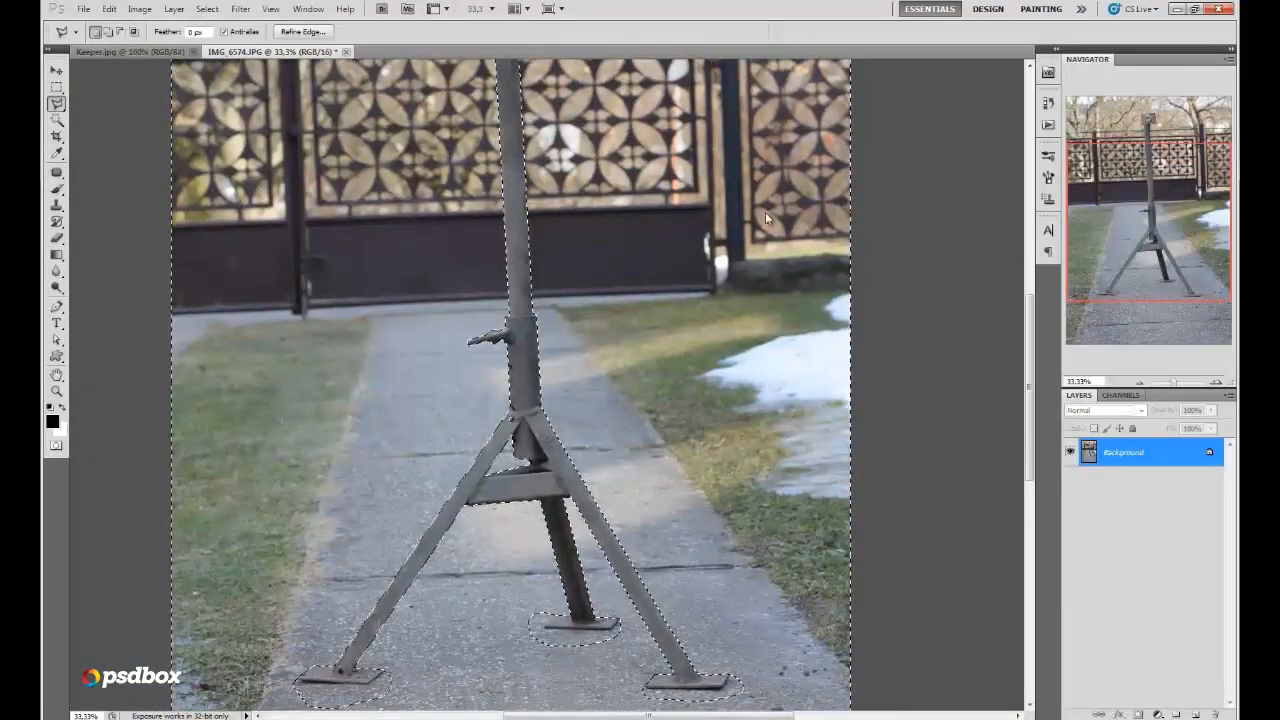
{"action": "left_click", "coordinate": [316, 33]}
{"action": "left_click", "coordinate": [956, 574]}
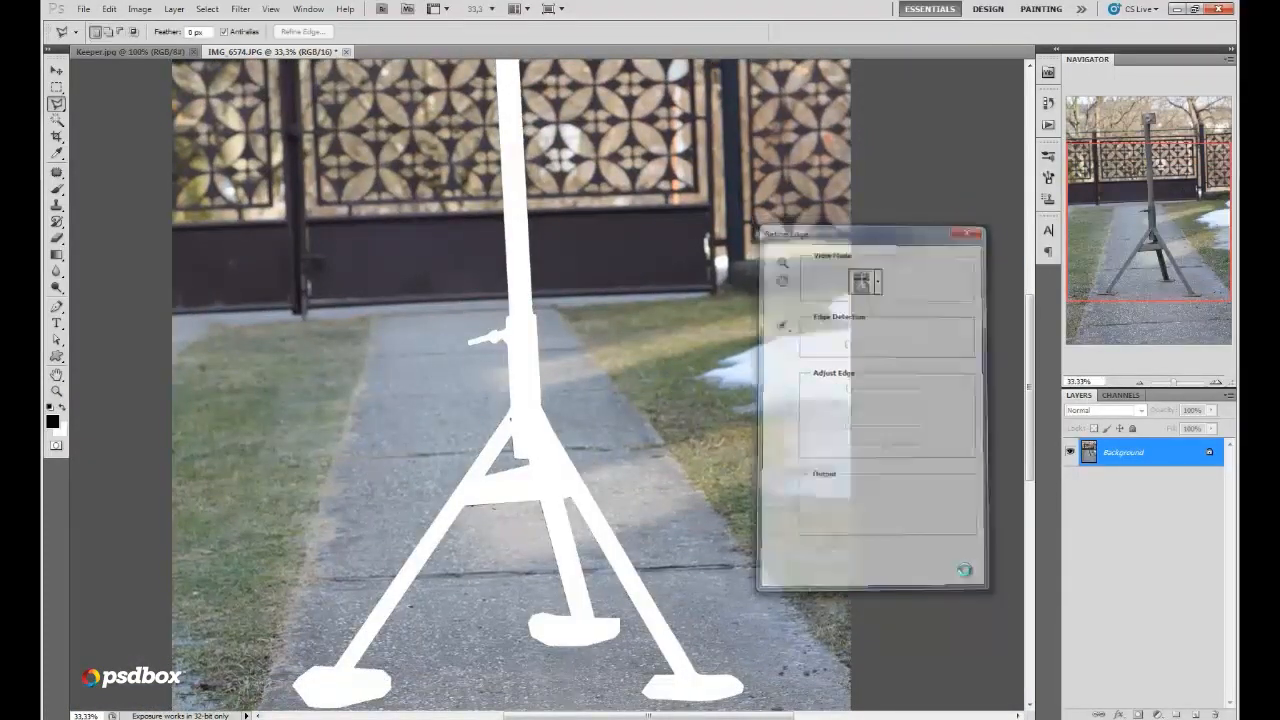
Step: Duplicate the Background layer, hide the original, and delete the selected surroundings so only the stand remains on the copy
{"action": "left_click_drag", "start_coordinate": [1160, 455], "coordinate": [1197, 712]}
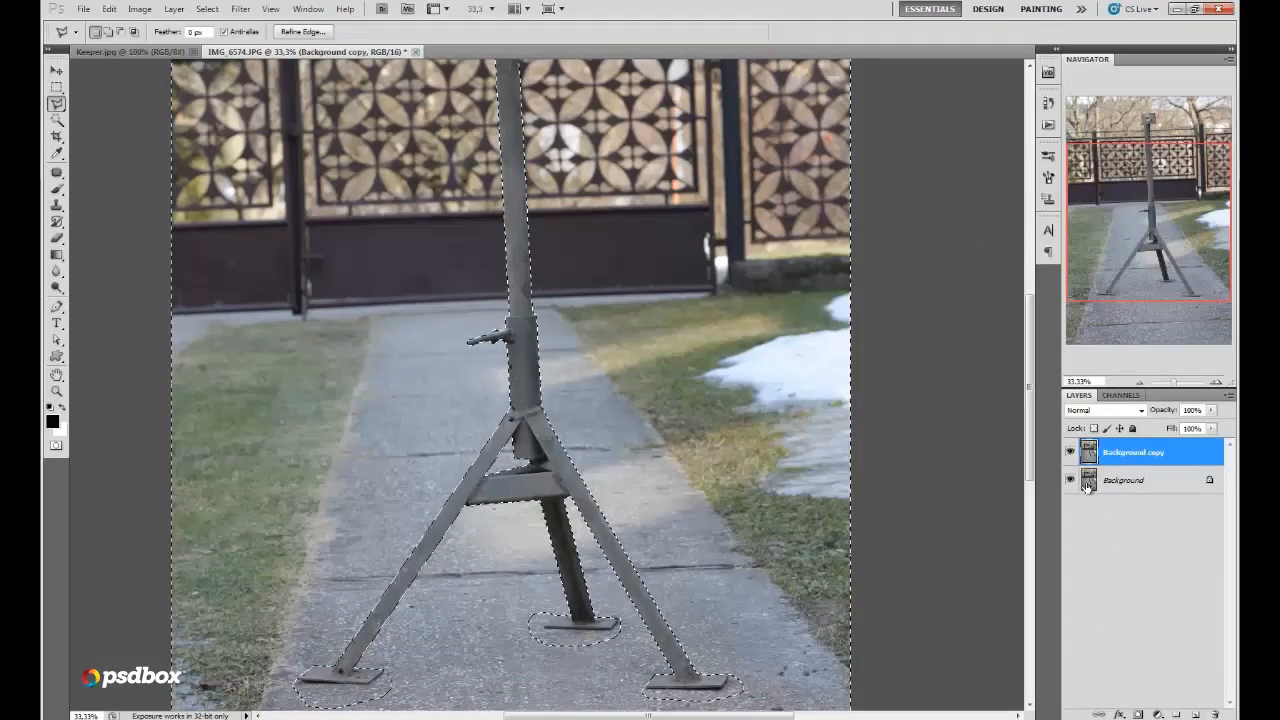
{"action": "left_click", "coordinate": [1070, 480]}
{"action": "key", "text": "Delete"}
{"action": "left_click", "coordinate": [57, 87]}
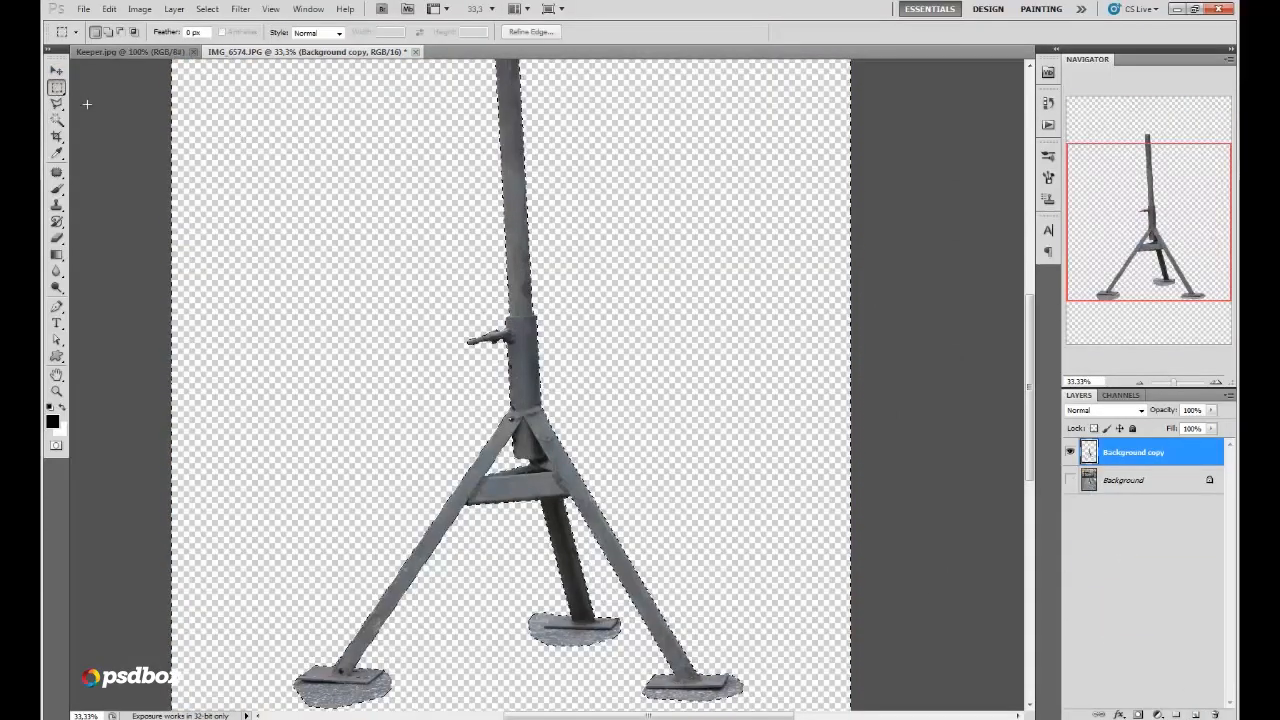
{"action": "key", "text": "ctrl+d"}
Step: Scale the stand cutout proportionally to about 70%, rotate it slightly clockwise and centre it in the lower half of the canvas
{"action": "left_click", "coordinate": [108, 9]}
{"action": "left_click", "coordinate": [181, 274]}
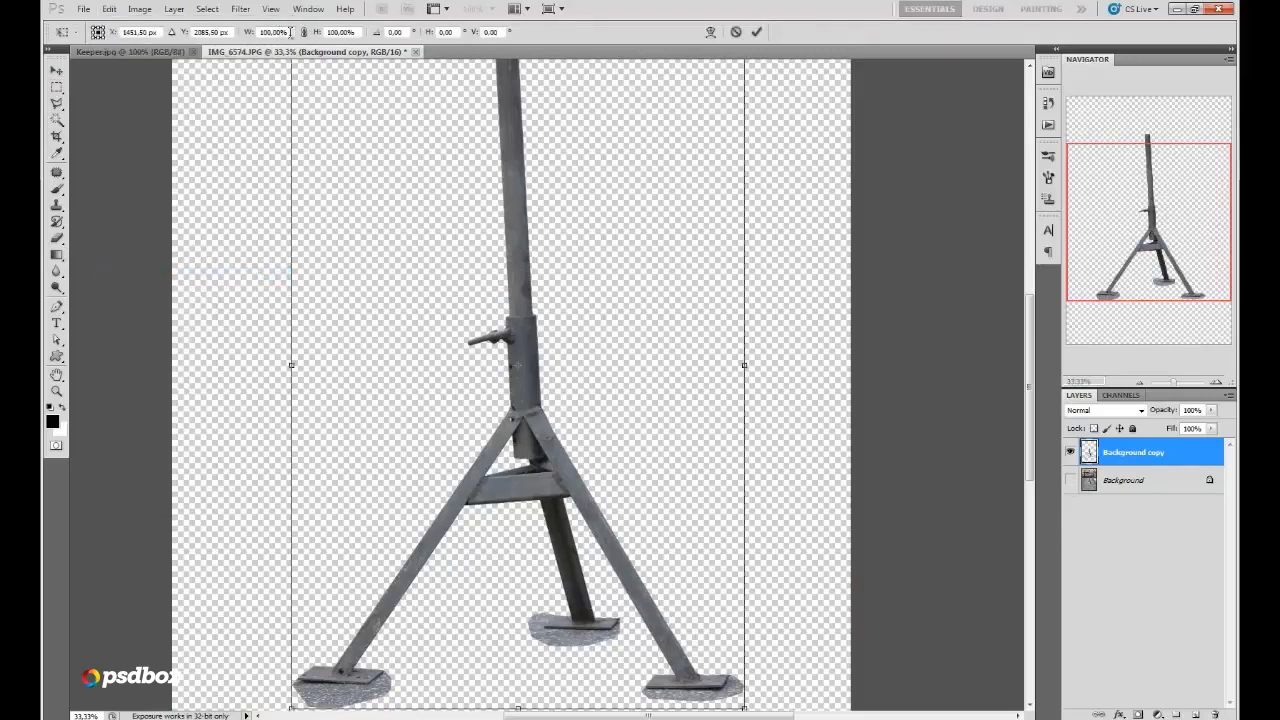
{"action": "left_click_drag", "start_coordinate": [745, 706], "coordinate": [641, 450]}
{"action": "left_click_drag", "start_coordinate": [603, 440], "coordinate": [681, 623]}
{"action": "left_click_drag", "start_coordinate": [1174, 230], "coordinate": [1175, 246]}
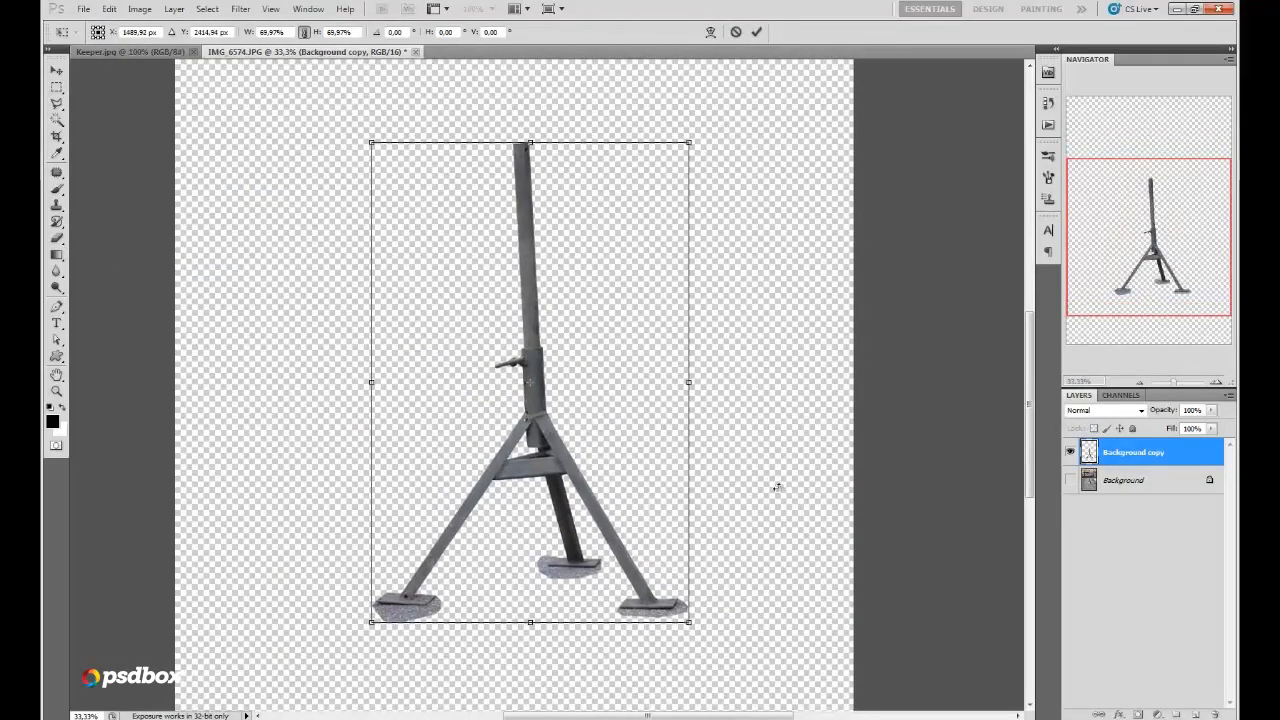
{"action": "left_click_drag", "start_coordinate": [777, 487], "coordinate": [782, 496]}
{"action": "left_click_drag", "start_coordinate": [603, 510], "coordinate": [604, 531]}
{"action": "left_click", "coordinate": [756, 32]}
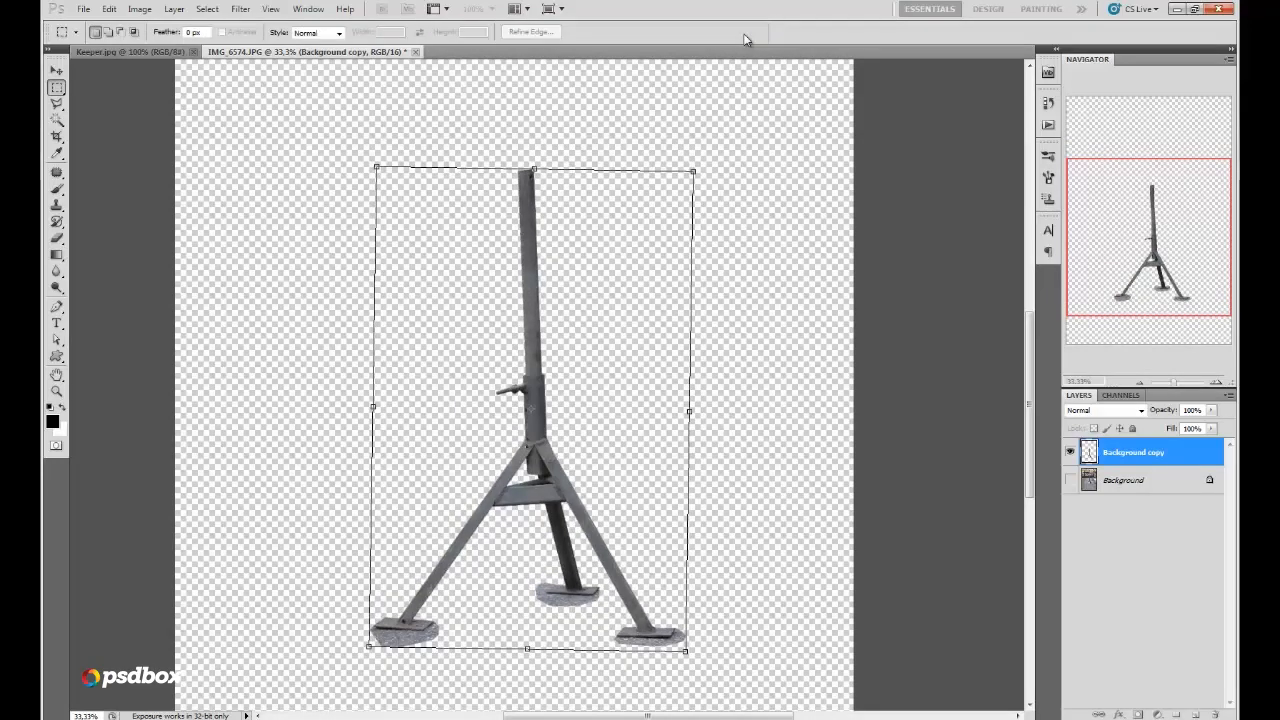
Step: Flip the stand cutout horizontally
{"action": "left_click", "coordinate": [108, 9]}
{"action": "mouse_move", "coordinate": [240, 292]}
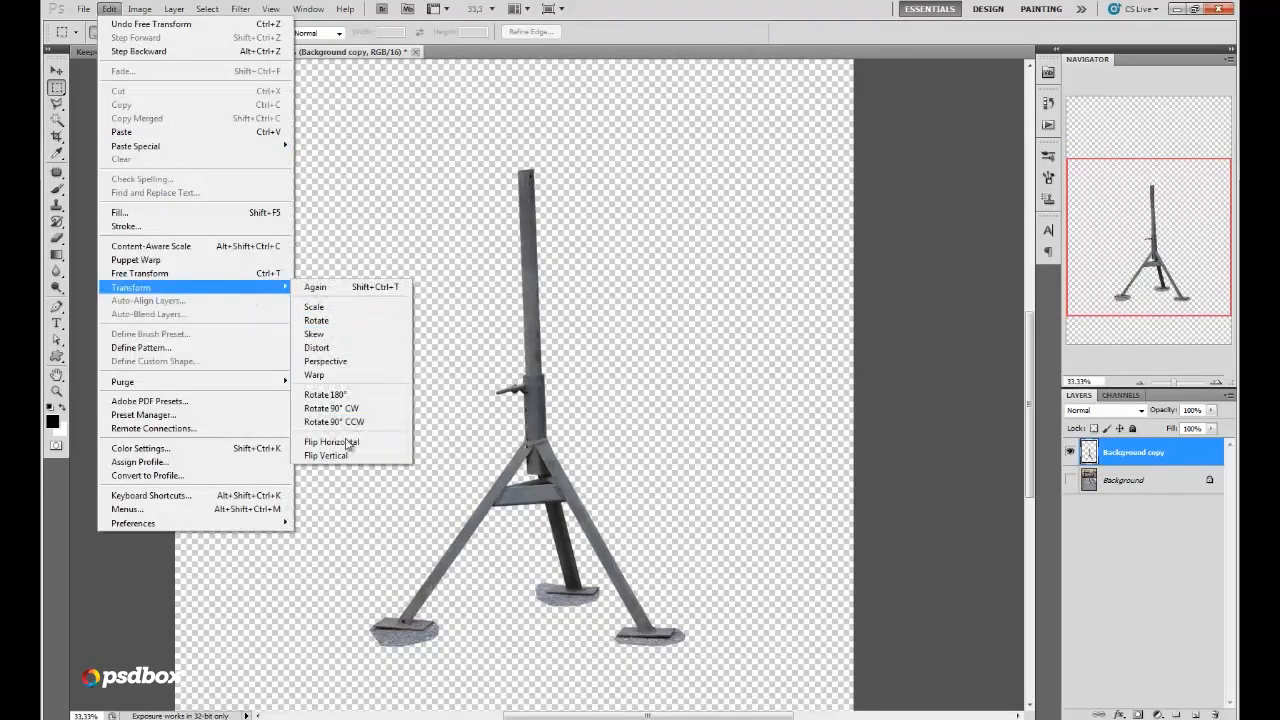
{"action": "left_click", "coordinate": [335, 443]}
Step: Copy the whole Keeper.jpg image into IMG_6574.JPG and place it above and to the left of the stand as a reference
{"action": "left_click", "coordinate": [130, 51]}
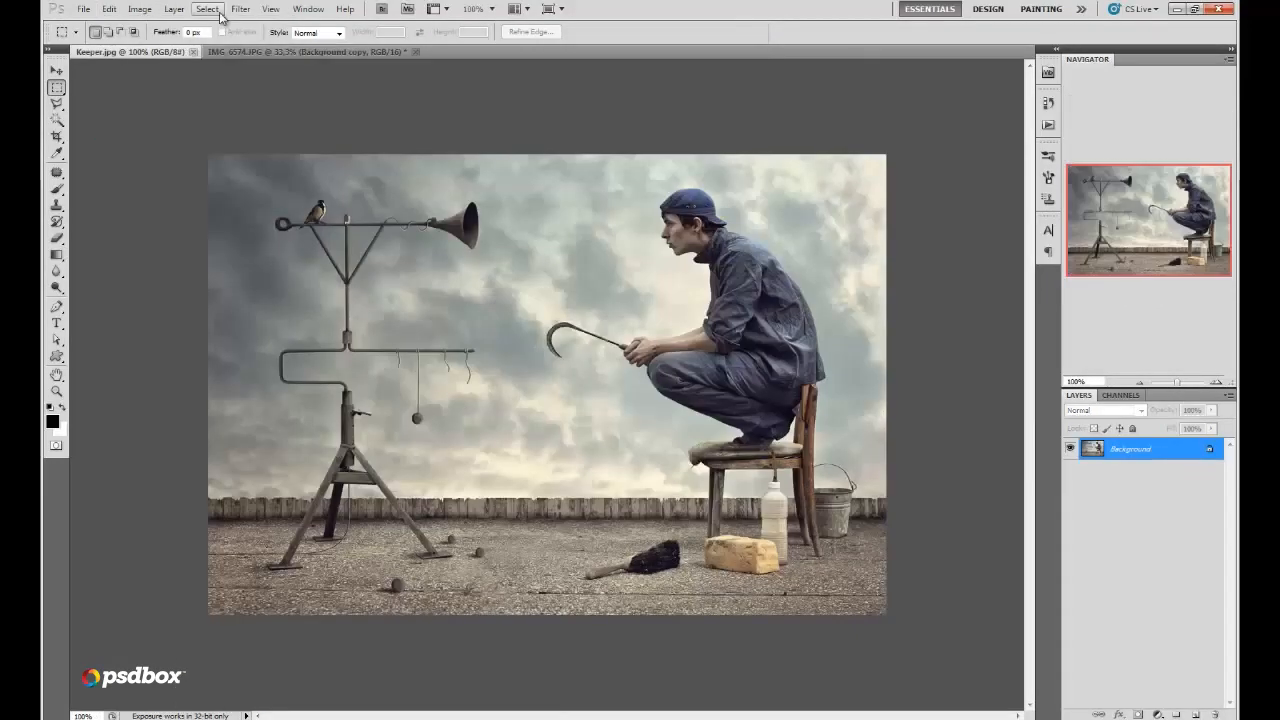
{"action": "left_click", "coordinate": [207, 9]}
{"action": "left_click", "coordinate": [218, 20]}
{"action": "left_click", "coordinate": [300, 51]}
{"action": "key", "text": "ctrl+v"}
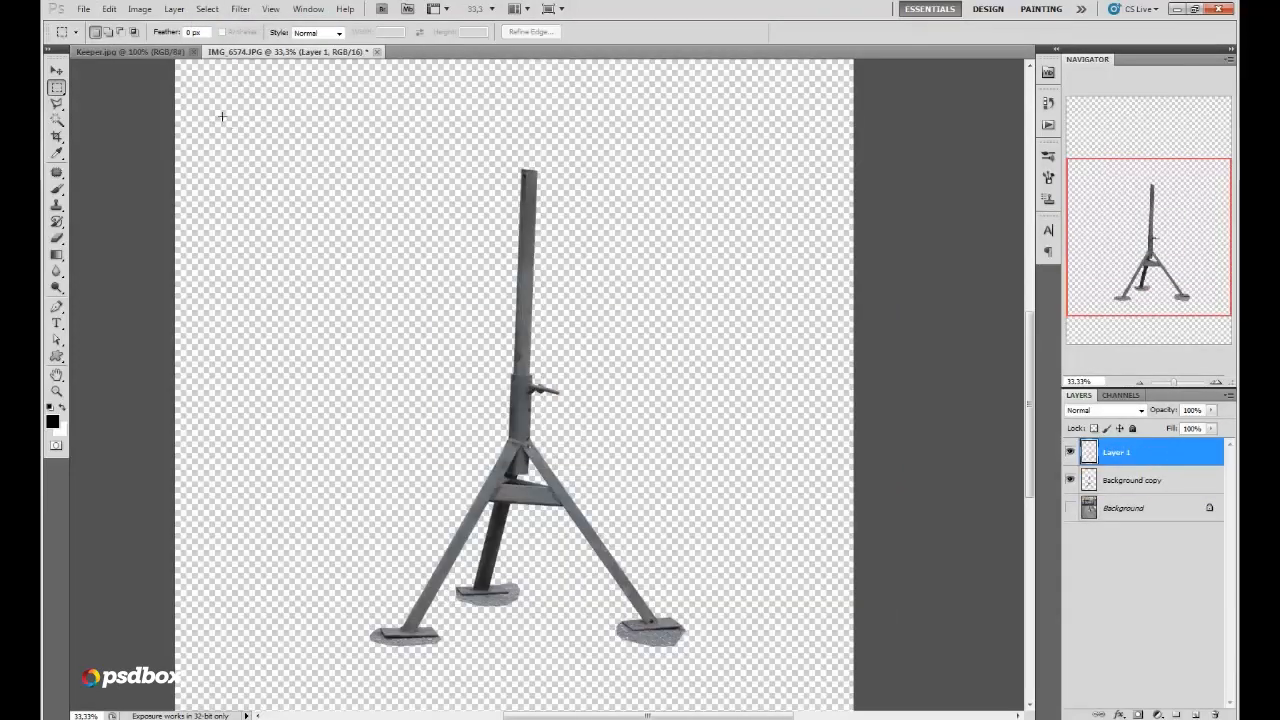
{"action": "left_click", "coordinate": [56, 71]}
{"action": "left_click_drag", "start_coordinate": [598, 393], "coordinate": [366, 176]}
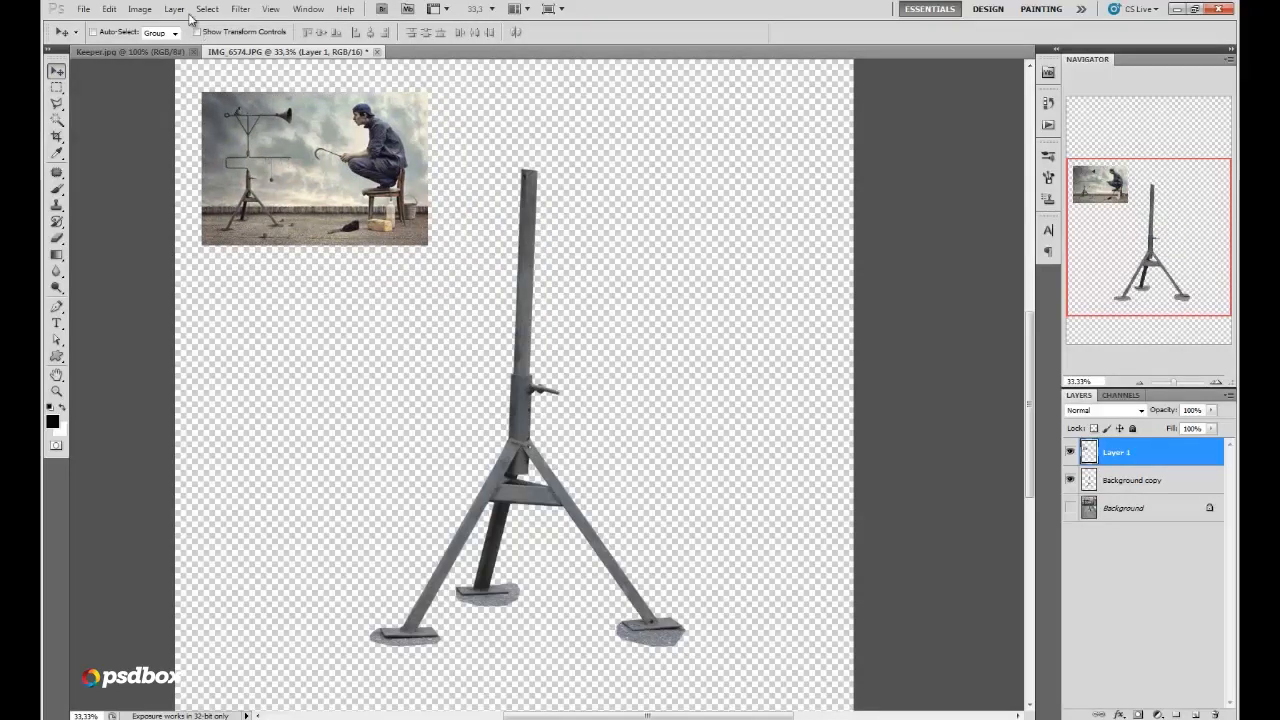
Step: Enlarge the pasted reference image slightly, keeping its proportions
{"action": "left_click", "coordinate": [109, 9]}
{"action": "left_click", "coordinate": [220, 273]}
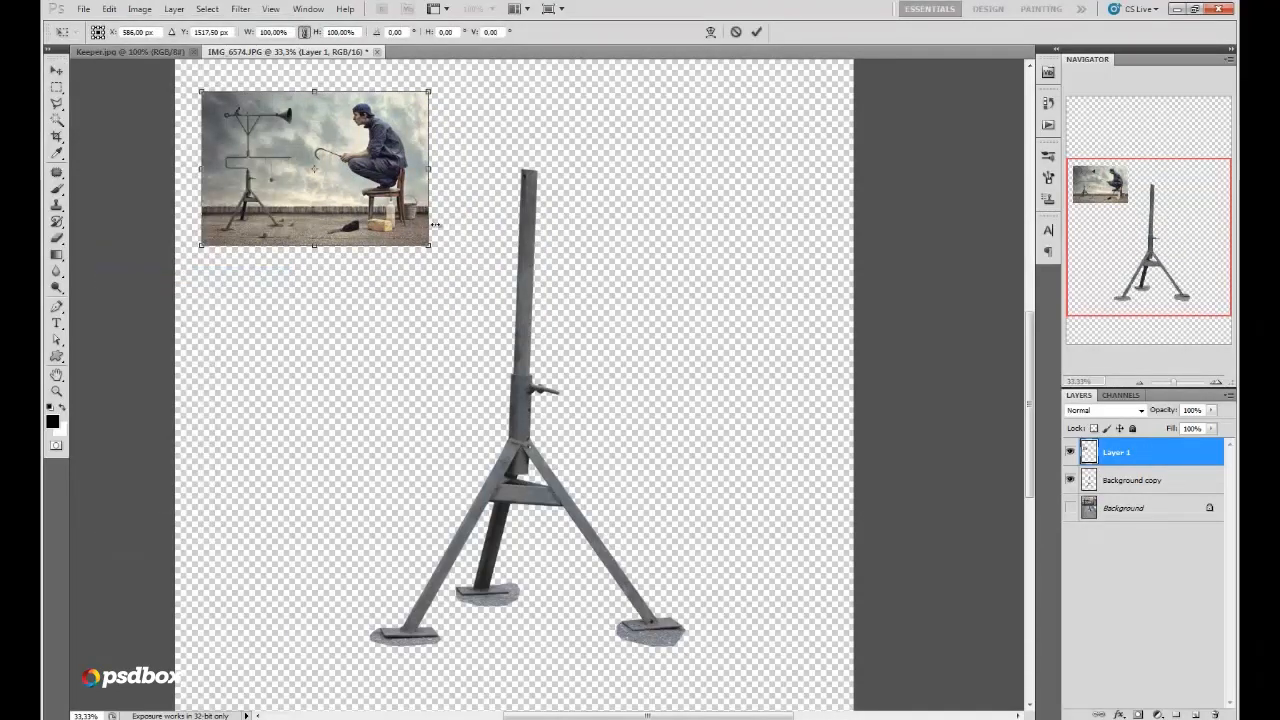
{"action": "left_click_drag", "start_coordinate": [430, 245], "coordinate": [321, 82]}
{"action": "left_click", "coordinate": [756, 32]}
Step: Delete the half of the reference image showing the man on the chair, keeping only the part with the stand
{"action": "left_click", "coordinate": [57, 90]}
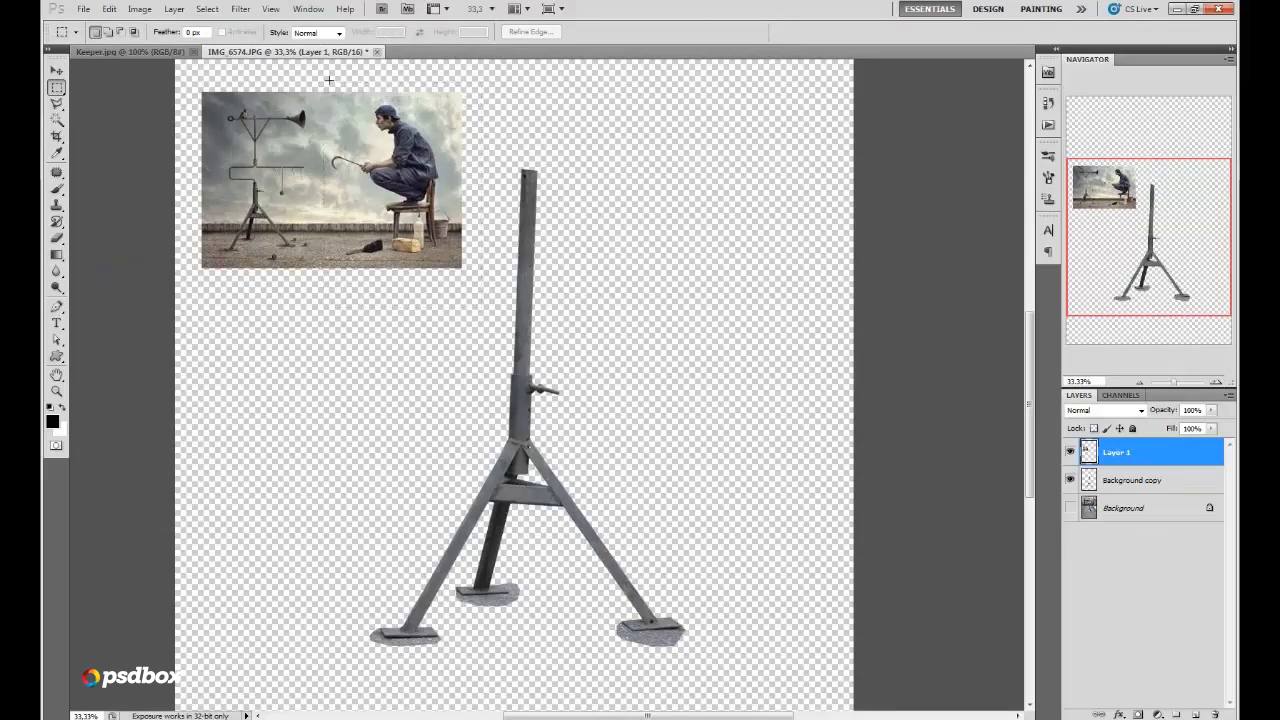
{"action": "key", "text": "Delete"}
{"action": "key", "text": "ctrl+d"}
Step: Scale up the cropped reference image of the stand with Free Transform
{"action": "left_click", "coordinate": [109, 8]}
{"action": "left_click", "coordinate": [182, 273]}
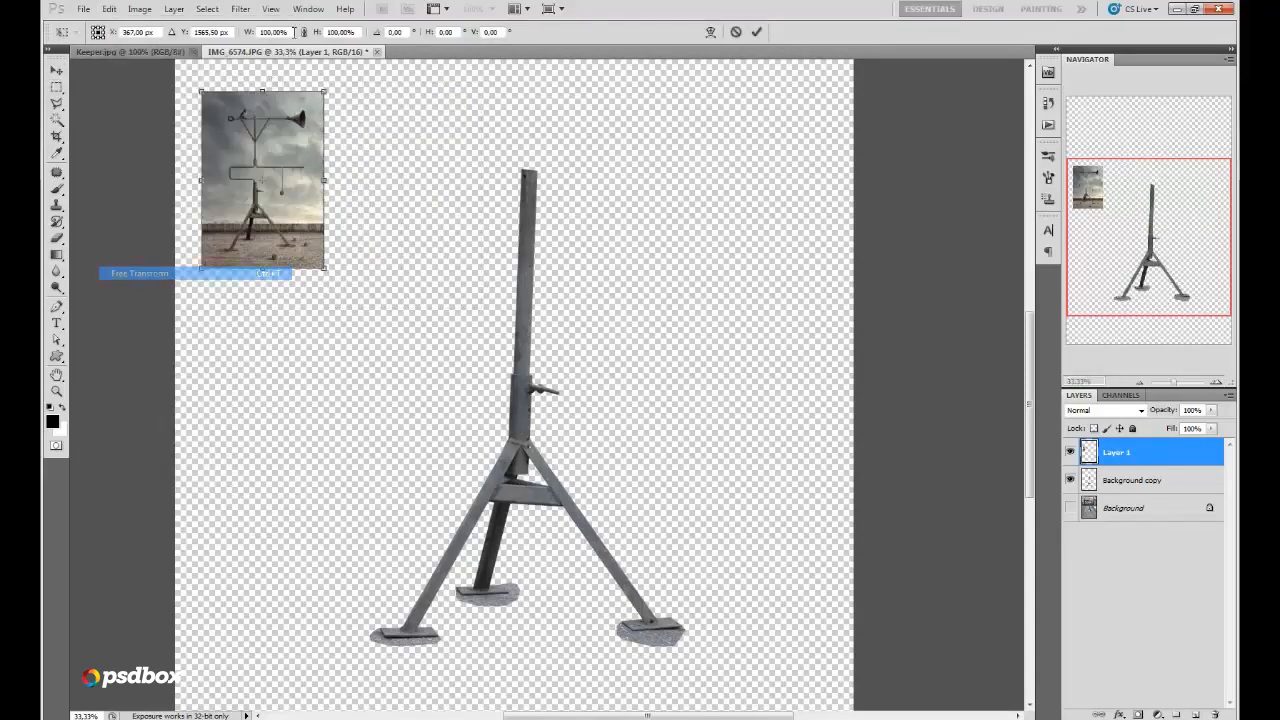
{"action": "left_click_drag", "start_coordinate": [321, 270], "coordinate": [326, 220]}
{"action": "left_click", "coordinate": [756, 32]}
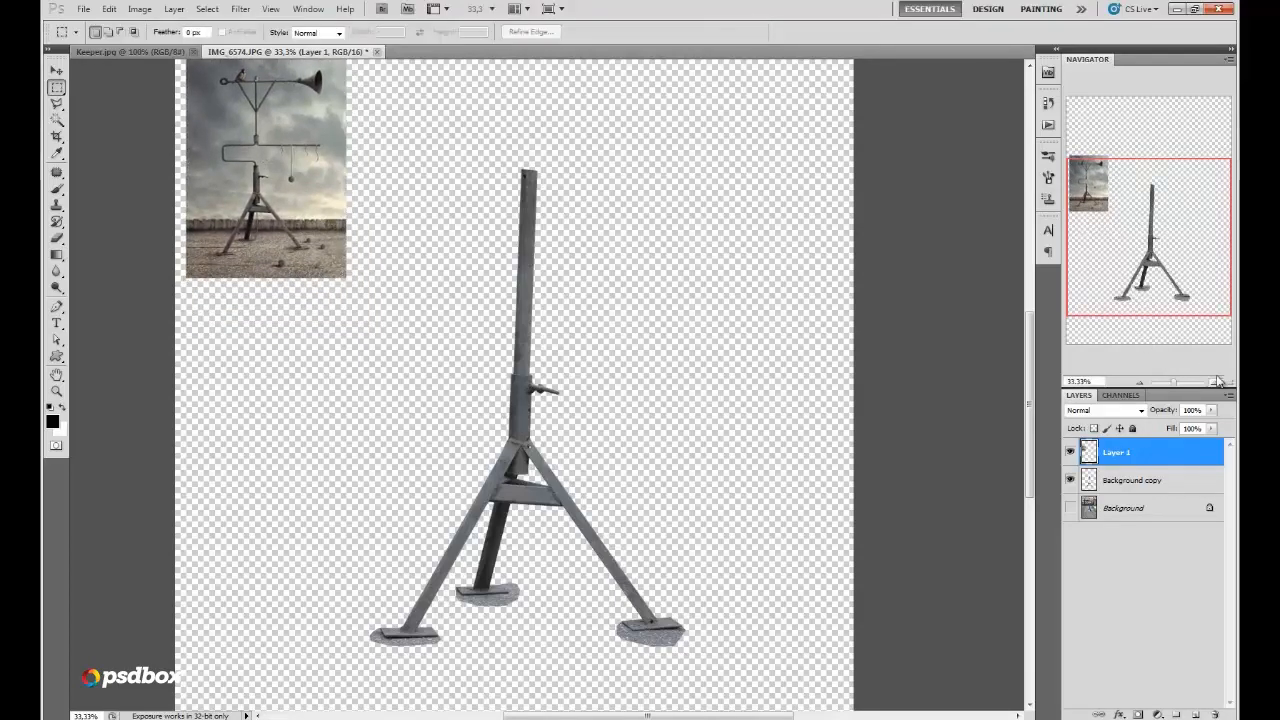
Step: Rotate the stand cutout on the Background copy layer to about -1.36° and move it down and to the right
{"action": "left_click", "coordinate": [1218, 381]}
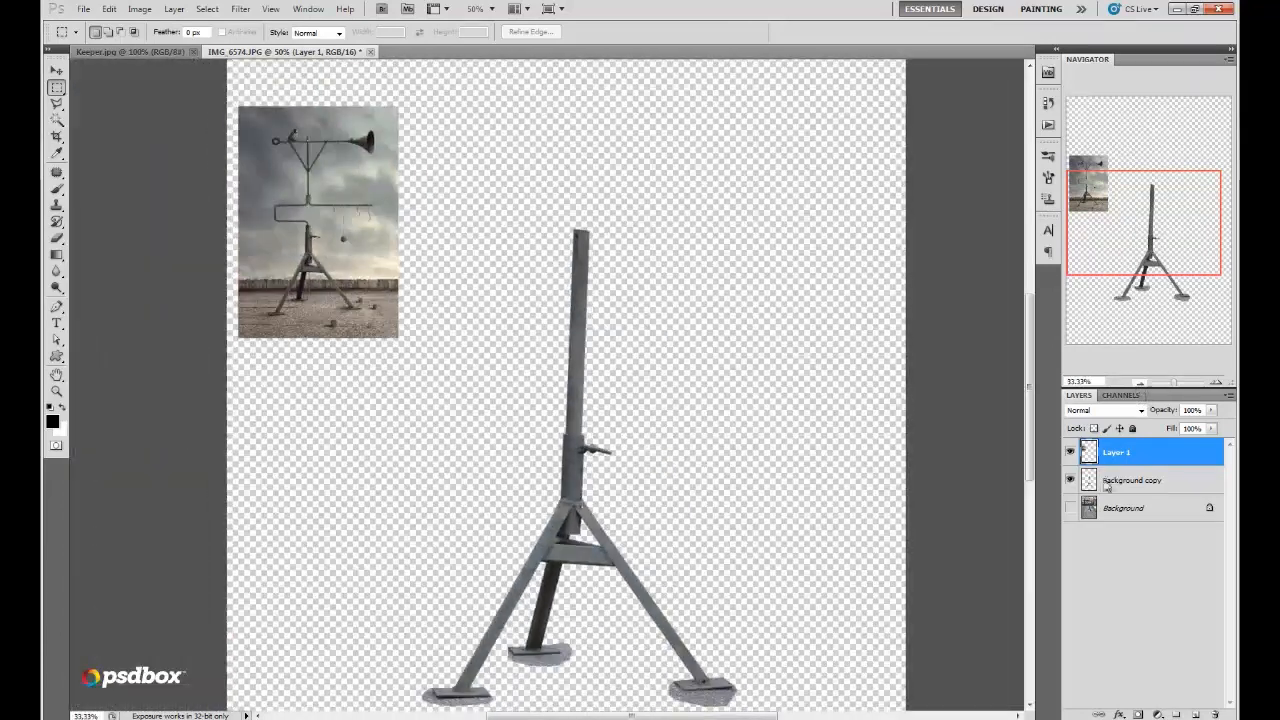
{"action": "key", "text": "ctrl+minus"}
{"action": "key", "text": "ctrl+minus"}
{"action": "left_click", "coordinate": [1107, 482]}
{"action": "left_click", "coordinate": [109, 9]}
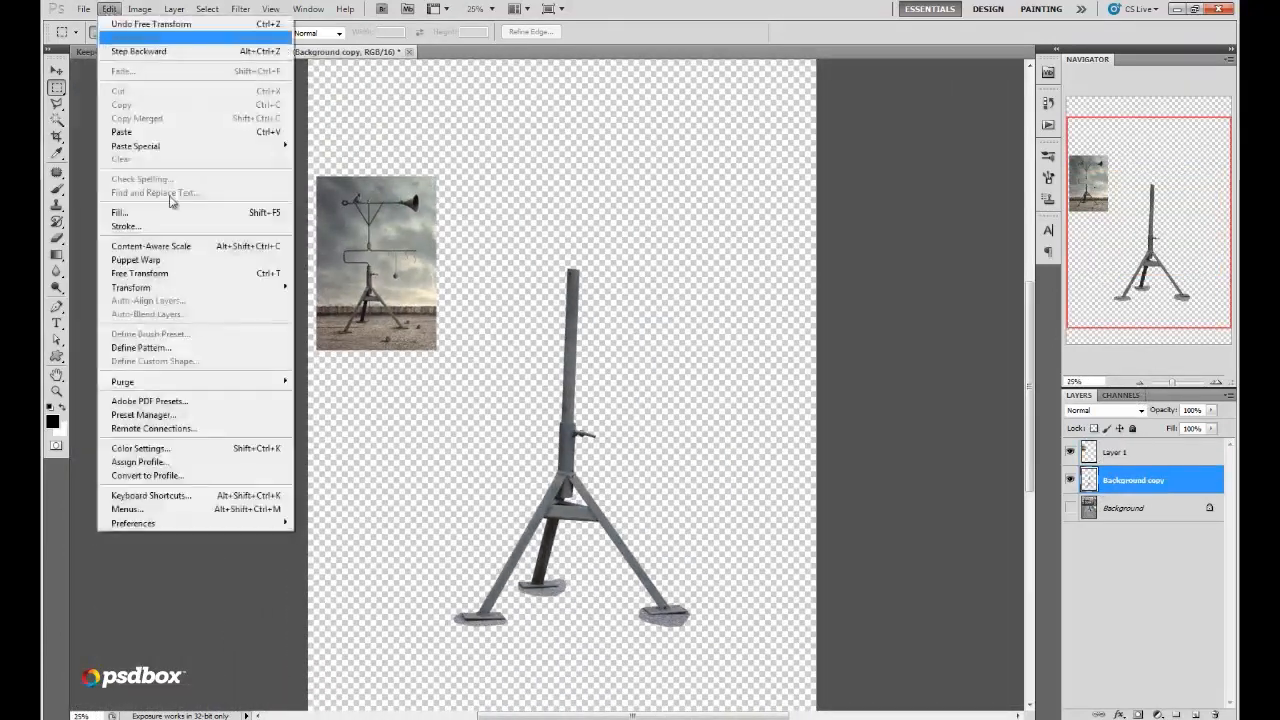
{"action": "left_click", "coordinate": [229, 277]}
{"action": "left_click_drag", "start_coordinate": [748, 578], "coordinate": [700, 568]}
{"action": "left_click_drag", "start_coordinate": [788, 515], "coordinate": [786, 526]}
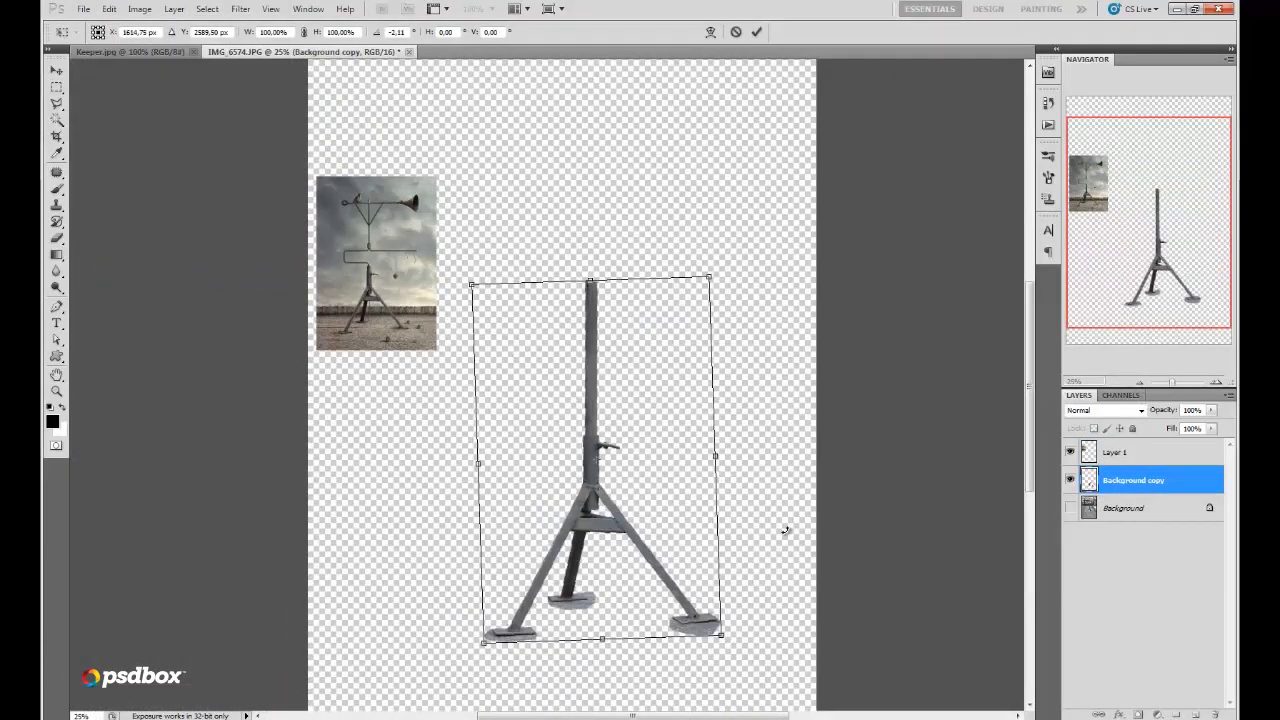
{"action": "left_click_drag", "start_coordinate": [679, 560], "coordinate": [694, 580]}
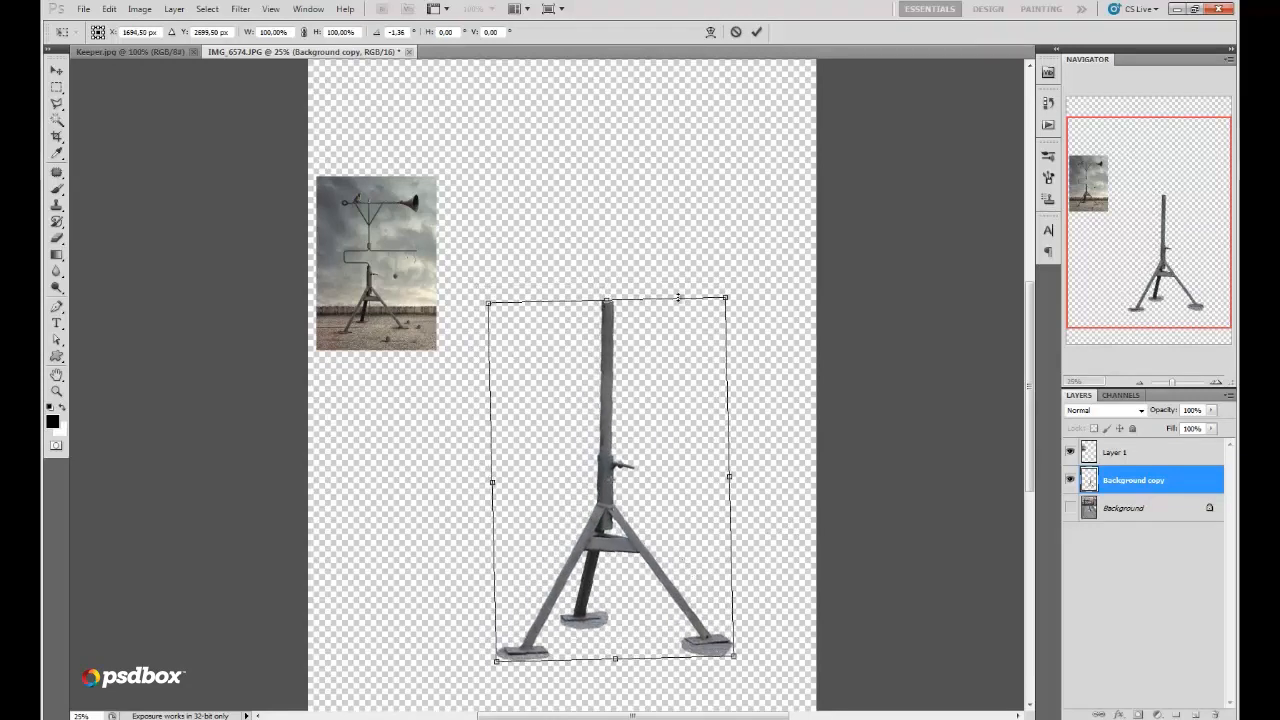
Step: Scale the stand cutout proportionally to about 95% and apply the transform
{"action": "left_click", "coordinate": [303, 32]}
{"action": "left_click_drag", "start_coordinate": [725, 297], "coordinate": [723, 318]}
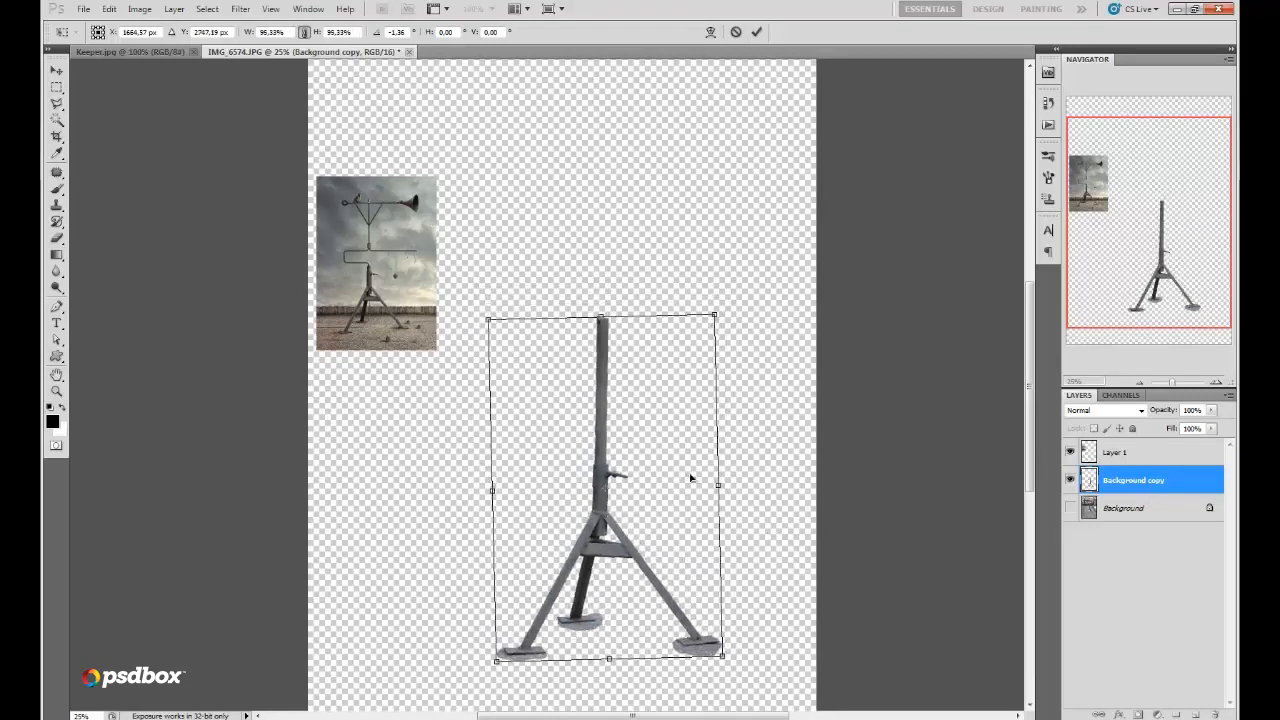
{"action": "left_click", "coordinate": [756, 32]}
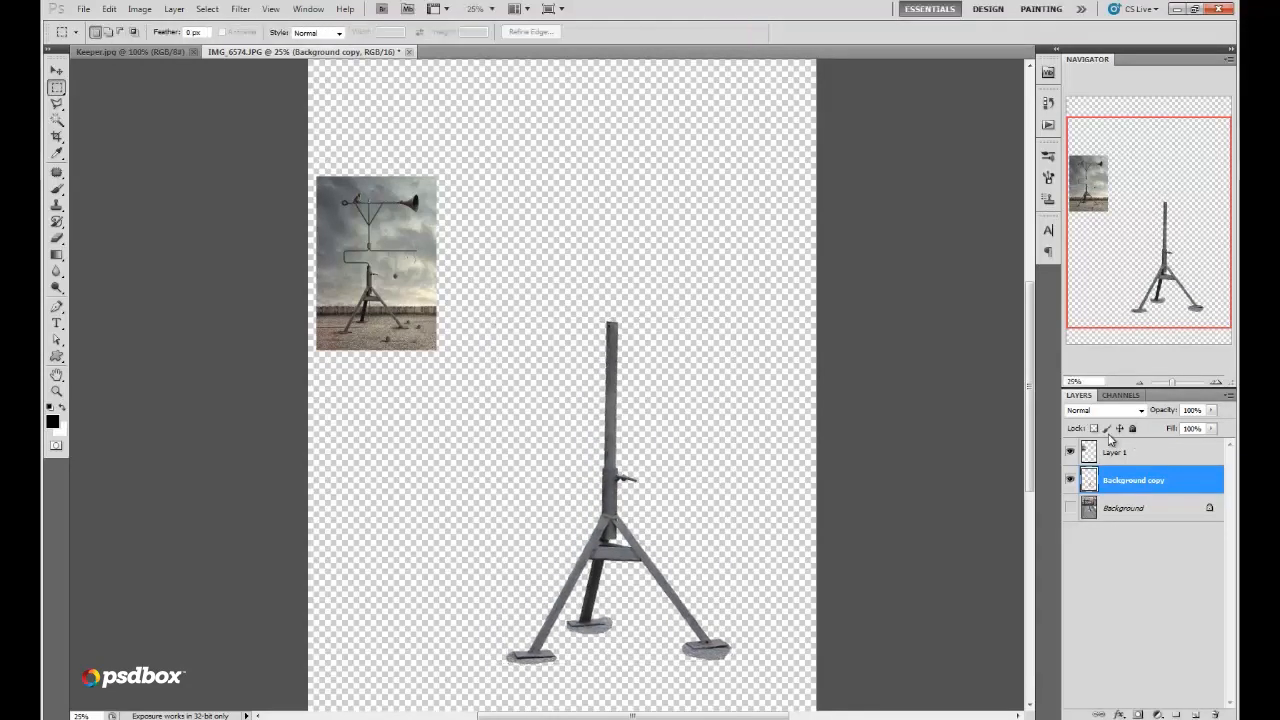
Step: Move the reference image on Layer 1 straight up, clear of the stand
{"action": "left_click", "coordinate": [1112, 452]}
{"action": "key", "text": "v"}
{"action": "left_click_drag", "start_coordinate": [376, 298], "coordinate": [373, 190]}
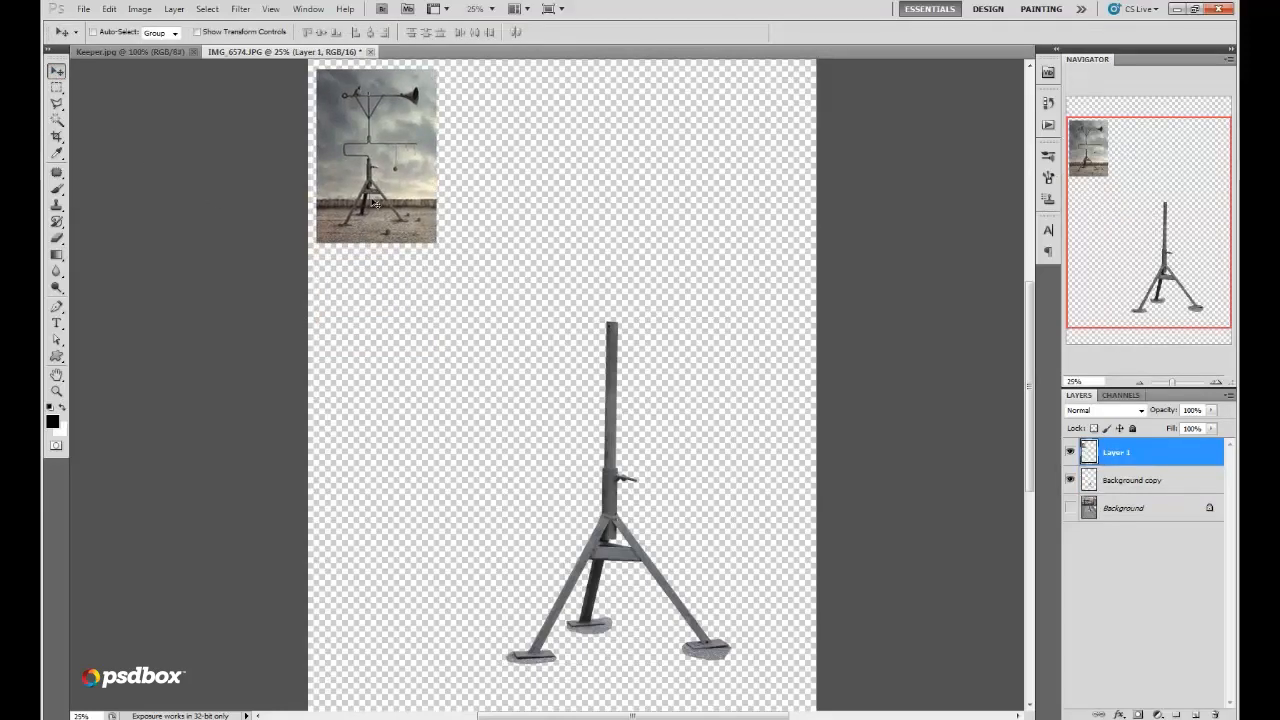
Step: Lasso the long pole above the stand's collar on the Background copy layer and cut it out, leaving a short stub
{"action": "left_click", "coordinate": [1217, 383]}
{"action": "mouse_move", "coordinate": [1176, 229]}
{"action": "left_mouse_down"}
{"action": "mouse_move", "coordinate": [1169, 212]}
{"action": "mouse_move", "coordinate": [1173, 249]}
{"action": "left_mouse_up"}
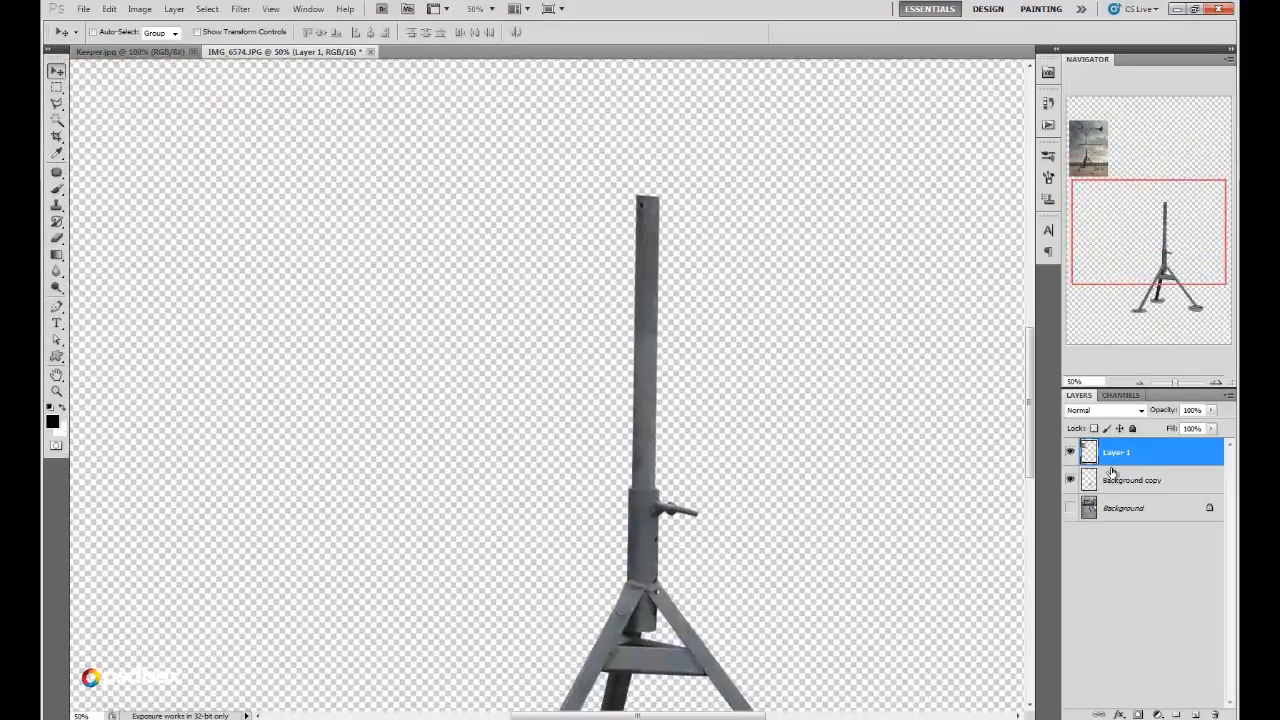
{"action": "left_click", "coordinate": [57, 103]}
{"action": "left_click", "coordinate": [1090, 474]}
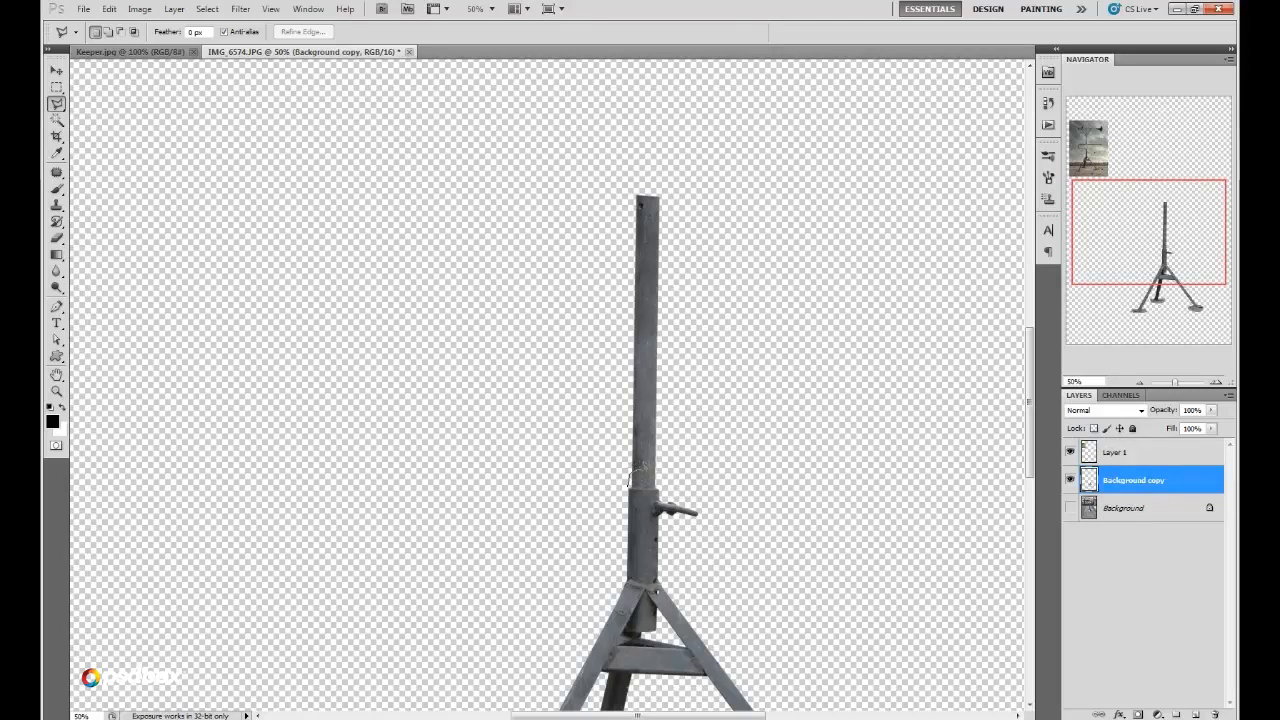
{"action": "key", "text": "Delete"}
{"action": "left_click", "coordinate": [57, 87]}
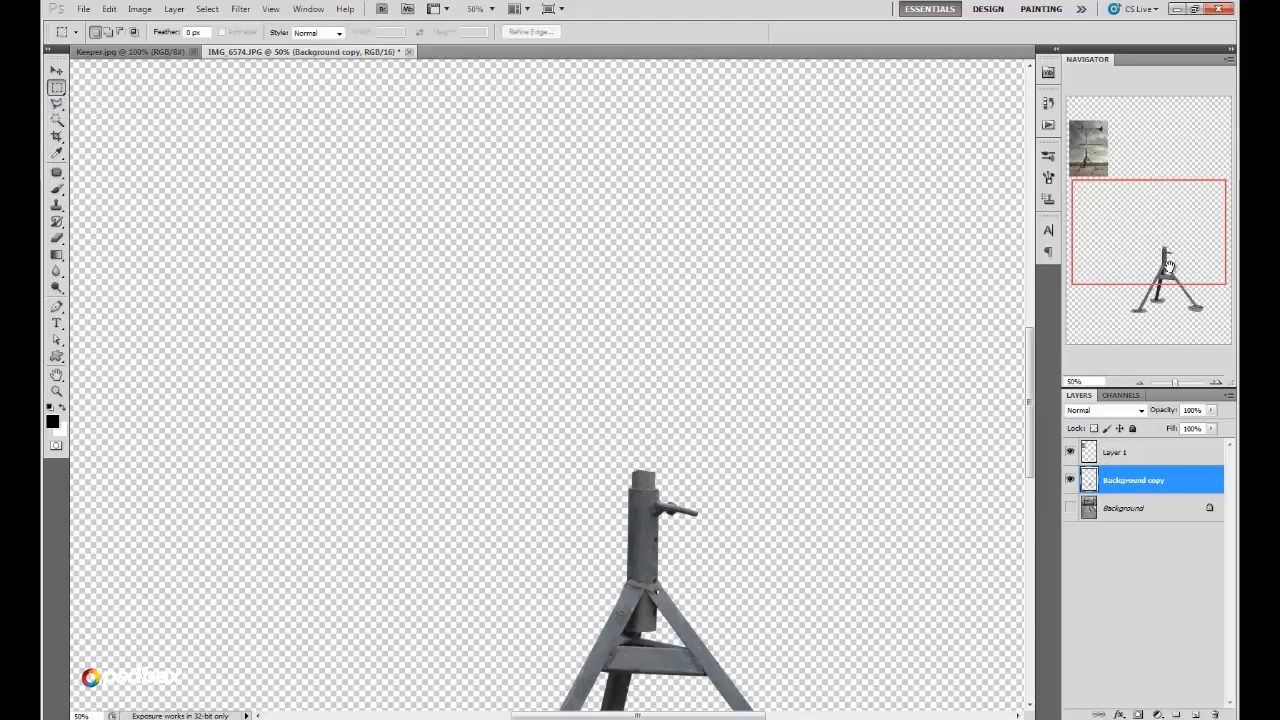
{"action": "mouse_move", "coordinate": [1168, 263]}
{"action": "left_mouse_down"}
{"action": "mouse_move", "coordinate": [1134, 229]}
{"action": "mouse_move", "coordinate": [1172, 289]}
{"action": "mouse_move", "coordinate": [1184, 266]}
{"action": "mouse_move", "coordinate": [1172, 272]}
{"action": "left_mouse_up"}
{"action": "left_click", "coordinate": [1216, 383]}
{"action": "left_click", "coordinate": [1216, 383]}
{"action": "left_click", "coordinate": [57, 272]}
{"action": "left_click", "coordinate": [57, 288]}
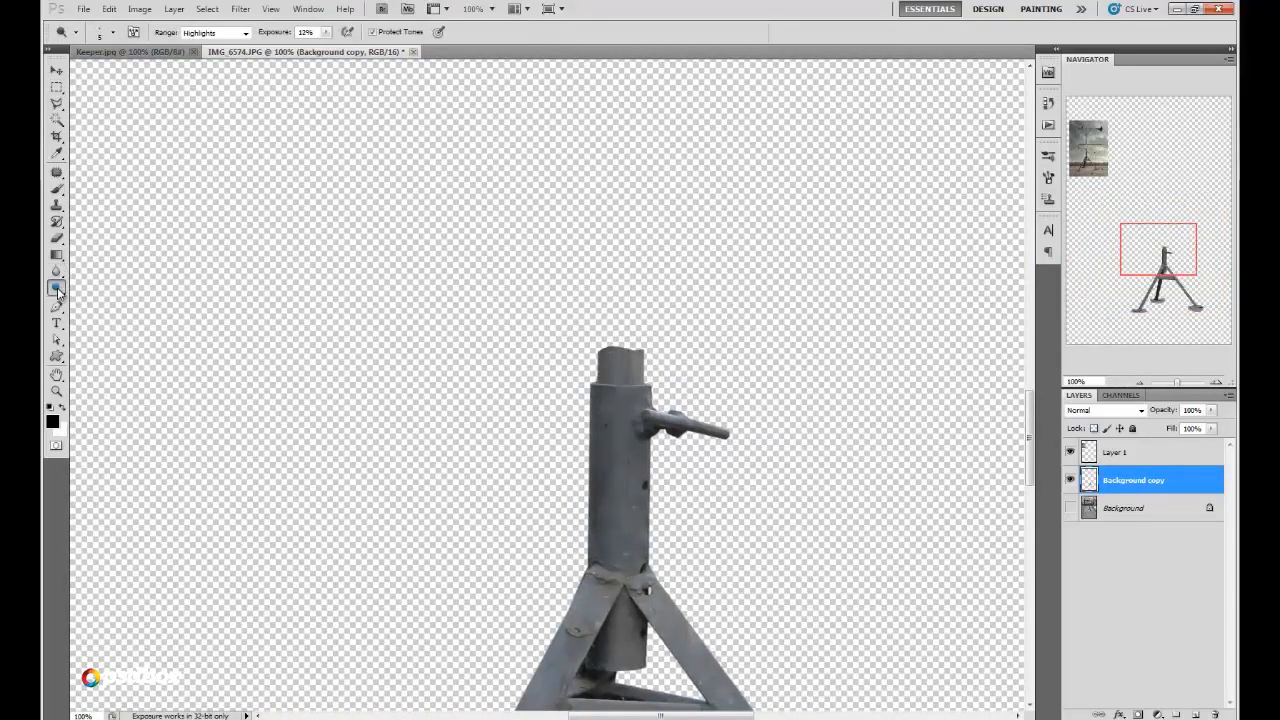
{"action": "right_click", "coordinate": [58, 289]}
{"action": "left_click", "coordinate": [73, 304]}
{"action": "right_click", "coordinate": [672, 312]}
{"action": "mouse_move", "coordinate": [709, 338]}
{"action": "left_mouse_down"}
{"action": "mouse_move", "coordinate": [621, 356]}
{"action": "mouse_move", "coordinate": [671, 339]}
{"action": "mouse_move", "coordinate": [629, 337]}
{"action": "left_mouse_up"}
{"action": "right_click", "coordinate": [649, 350]}
{"action": "right_click", "coordinate": [635, 337]}
{"action": "type", "text": "10"}
{"action": "key", "text": "Return"}
Step: Erase the ragged top edge of the pole stub into a smooth curve with a hard 25 px Eraser
{"action": "left_click", "coordinate": [56, 238]}
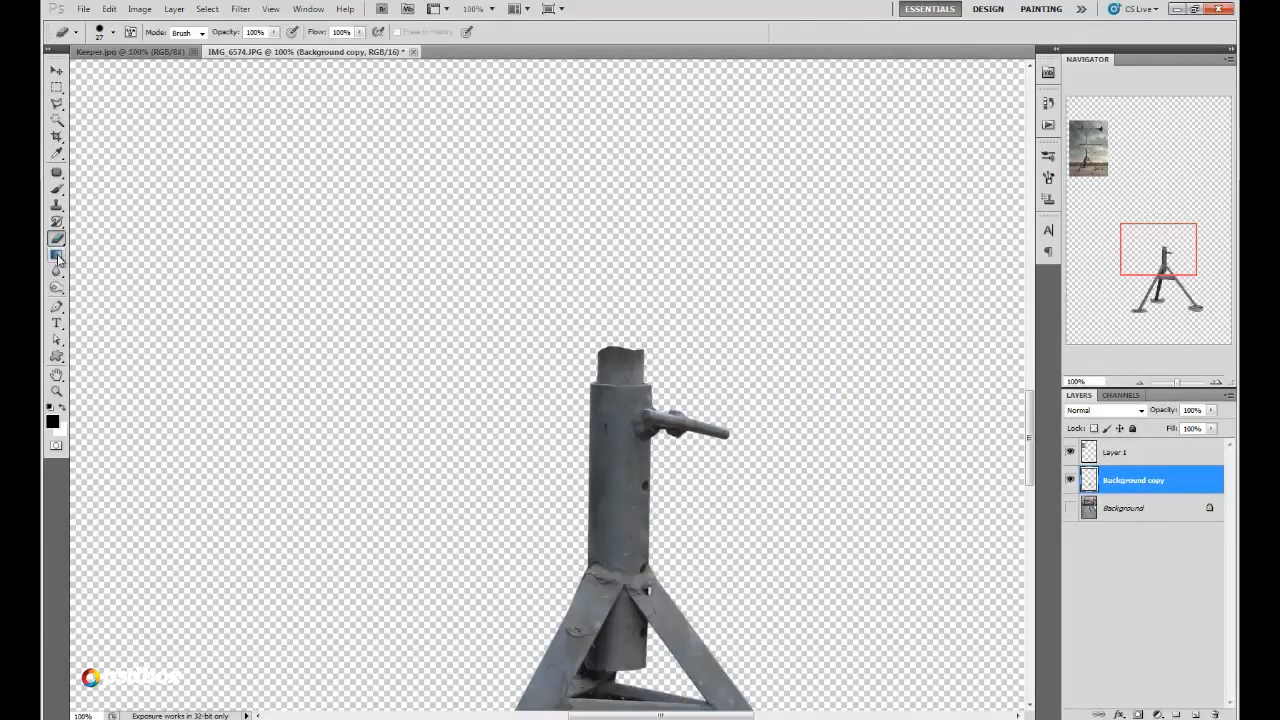
{"action": "right_click", "coordinate": [722, 290]}
{"action": "left_click_drag", "start_coordinate": [855, 346], "coordinate": [865, 347]}
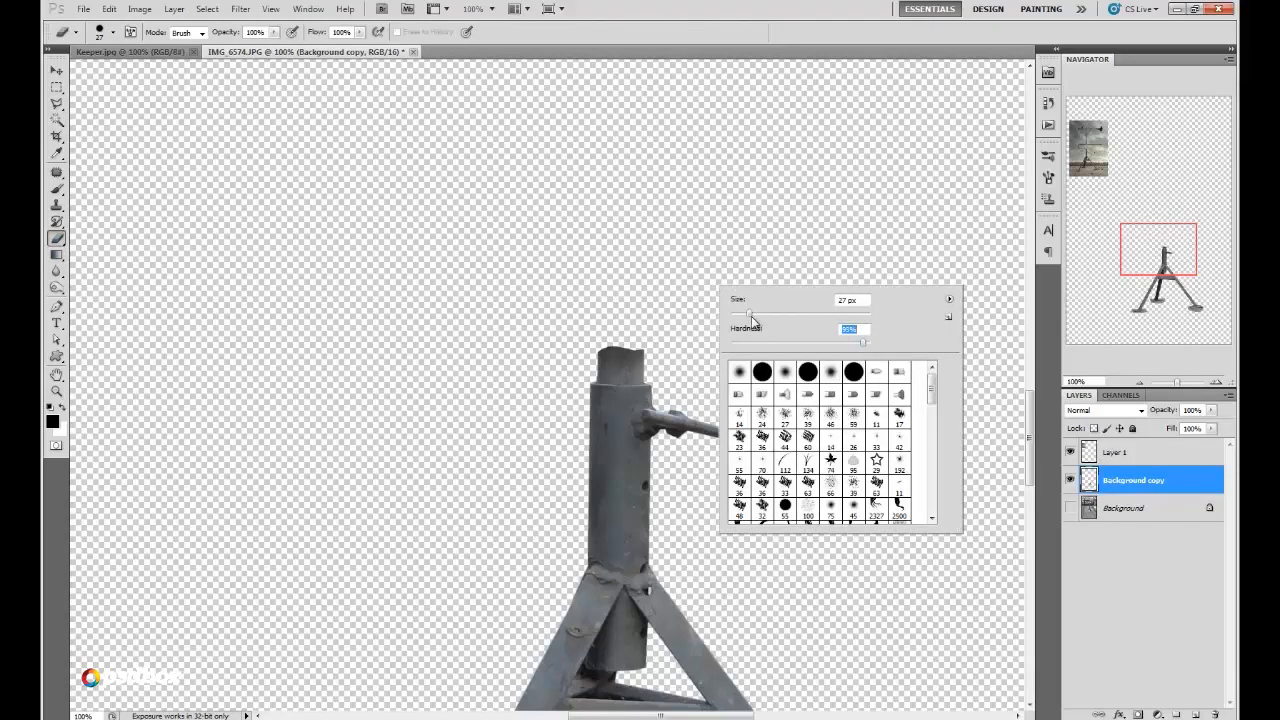
{"action": "left_click_drag", "start_coordinate": [751, 316], "coordinate": [749, 316]}
{"action": "mouse_move", "coordinate": [655, 348]}
{"action": "left_mouse_down"}
{"action": "mouse_move", "coordinate": [618, 340]}
{"action": "mouse_move", "coordinate": [580, 360]}
{"action": "mouse_move", "coordinate": [635, 344]}
{"action": "mouse_move", "coordinate": [597, 345]}
{"action": "left_mouse_up"}
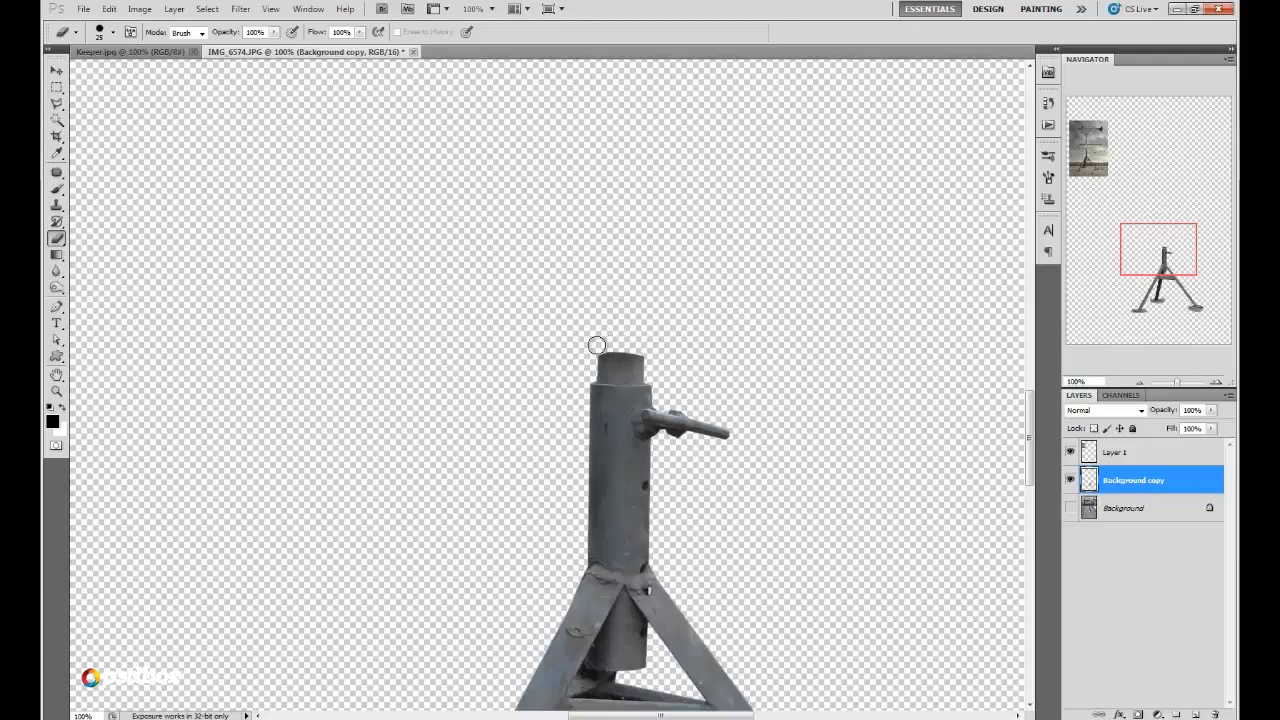
Step: Create a new empty layer and place it directly beneath the Background copy layer
{"action": "left_click", "coordinate": [1140, 383]}
{"action": "left_click", "coordinate": [1140, 383]}
{"action": "left_click", "coordinate": [1140, 383]}
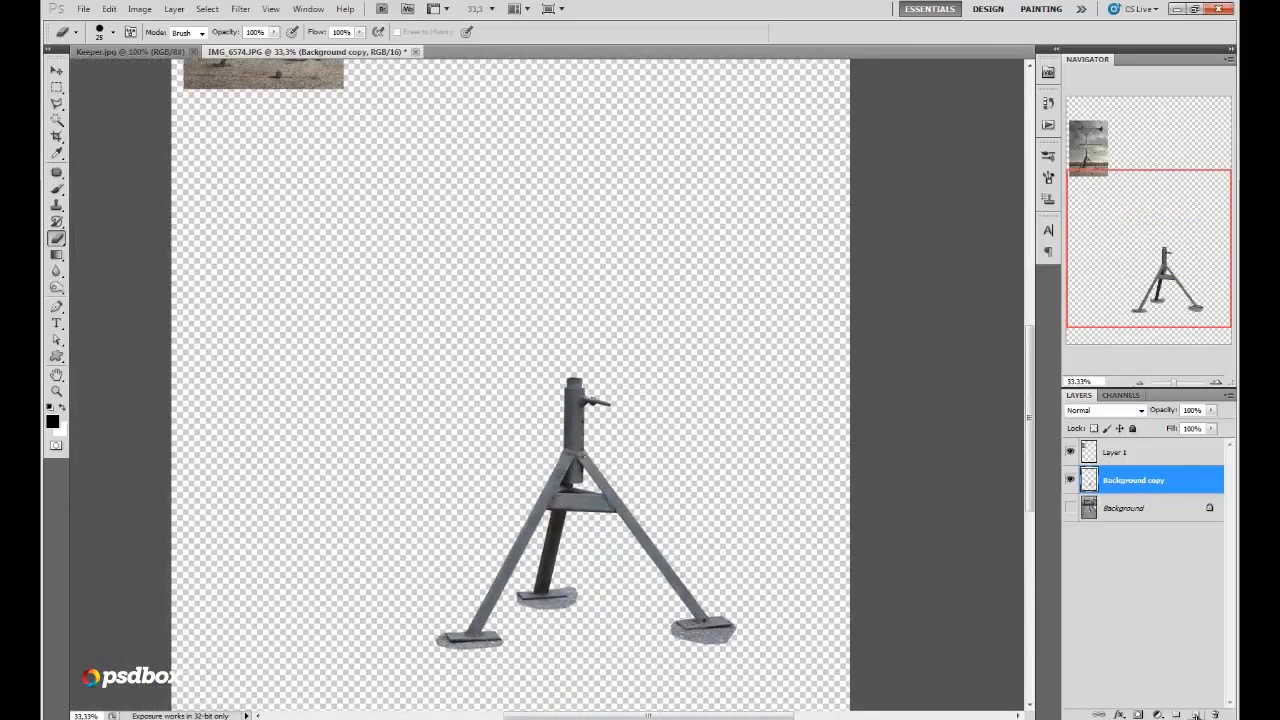
{"action": "left_click", "coordinate": [1196, 716]}
{"action": "left_click_drag", "start_coordinate": [1100, 480], "coordinate": [1100, 522]}
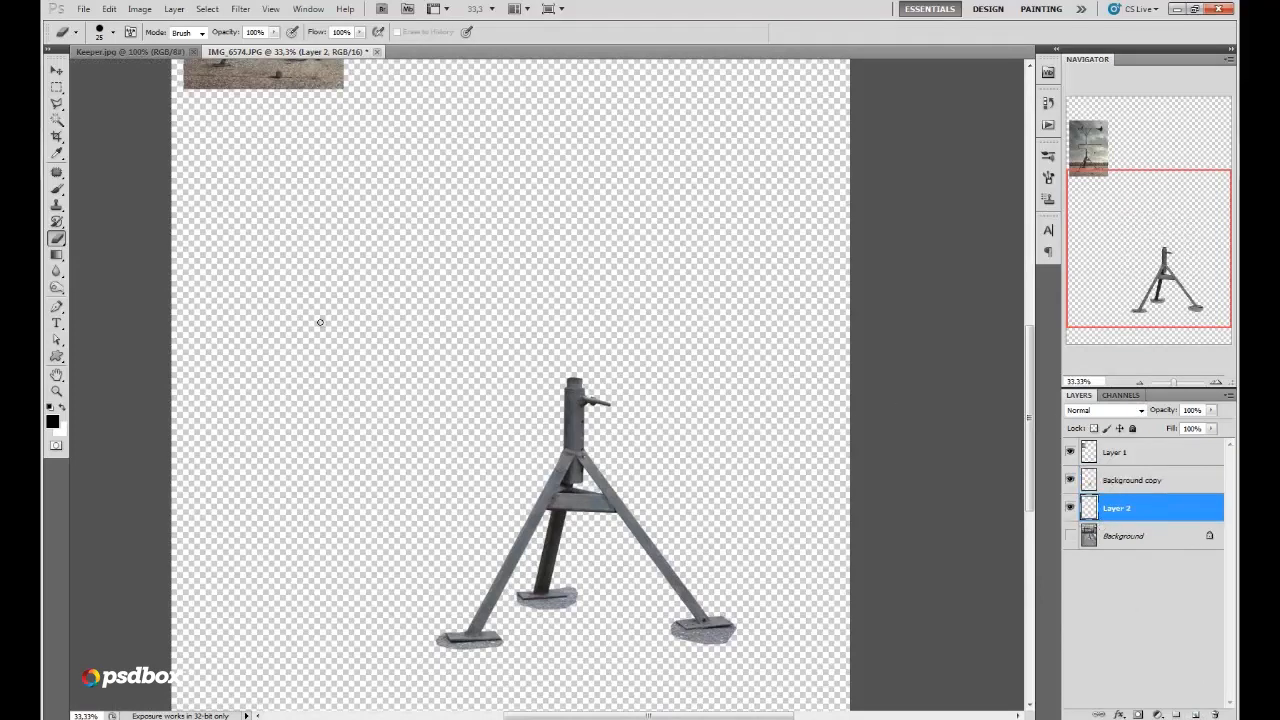
Step: Fill Layer 2 with a neutral medium gray using the Paint Bucket tool
{"action": "left_click", "coordinate": [56, 254]}
{"action": "left_click_drag", "start_coordinate": [56, 254], "coordinate": [100, 273]}
{"action": "left_click", "coordinate": [54, 421]}
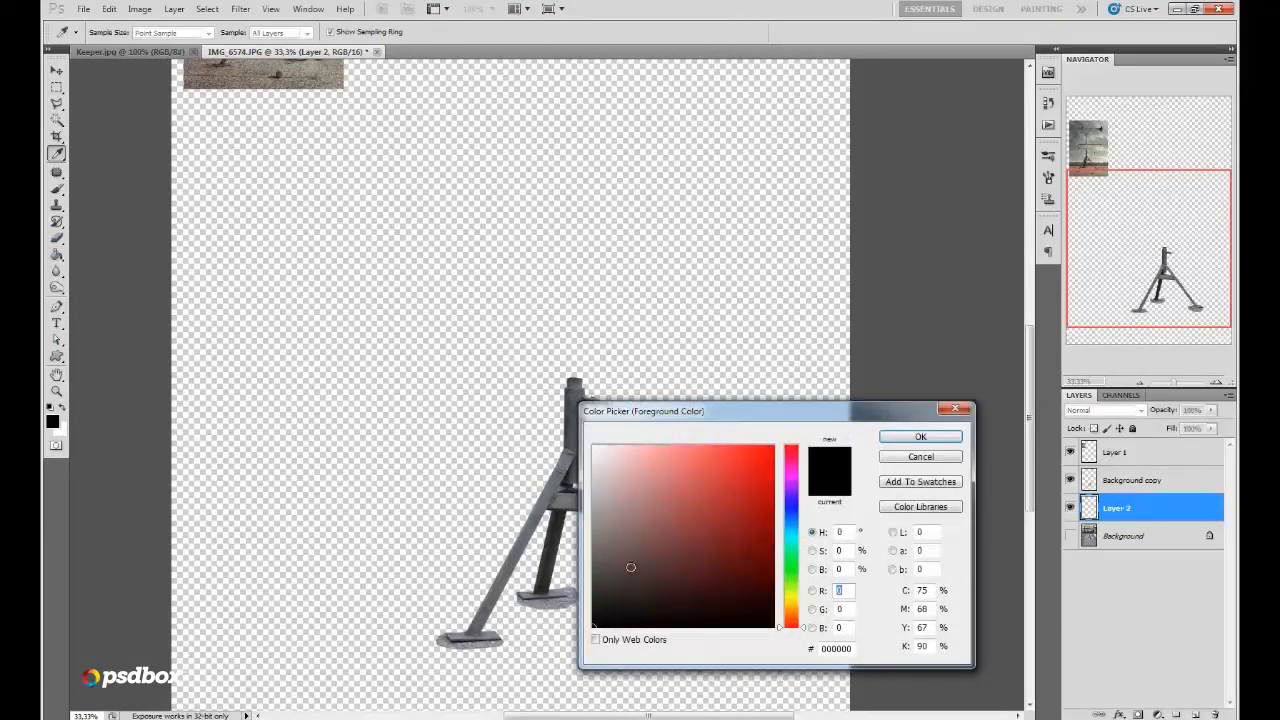
{"action": "left_click", "coordinate": [591, 563]}
{"action": "left_click", "coordinate": [916, 441]}
{"action": "key", "text": "g"}
{"action": "left_click", "coordinate": [740, 453]}
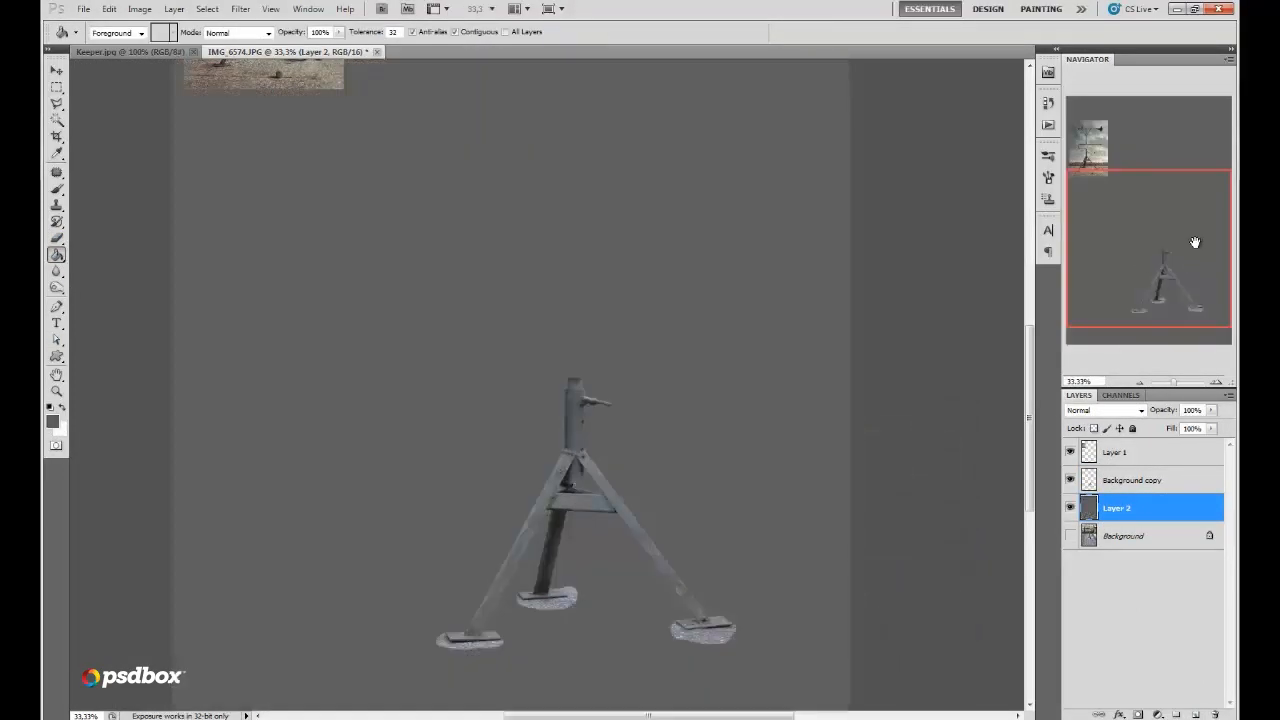
Step: Refill the backdrop on Layer 2 with the darker gray #444444
{"action": "left_click_drag", "start_coordinate": [1196, 243], "coordinate": [1194, 263]}
{"action": "left_click", "coordinate": [1217, 383]}
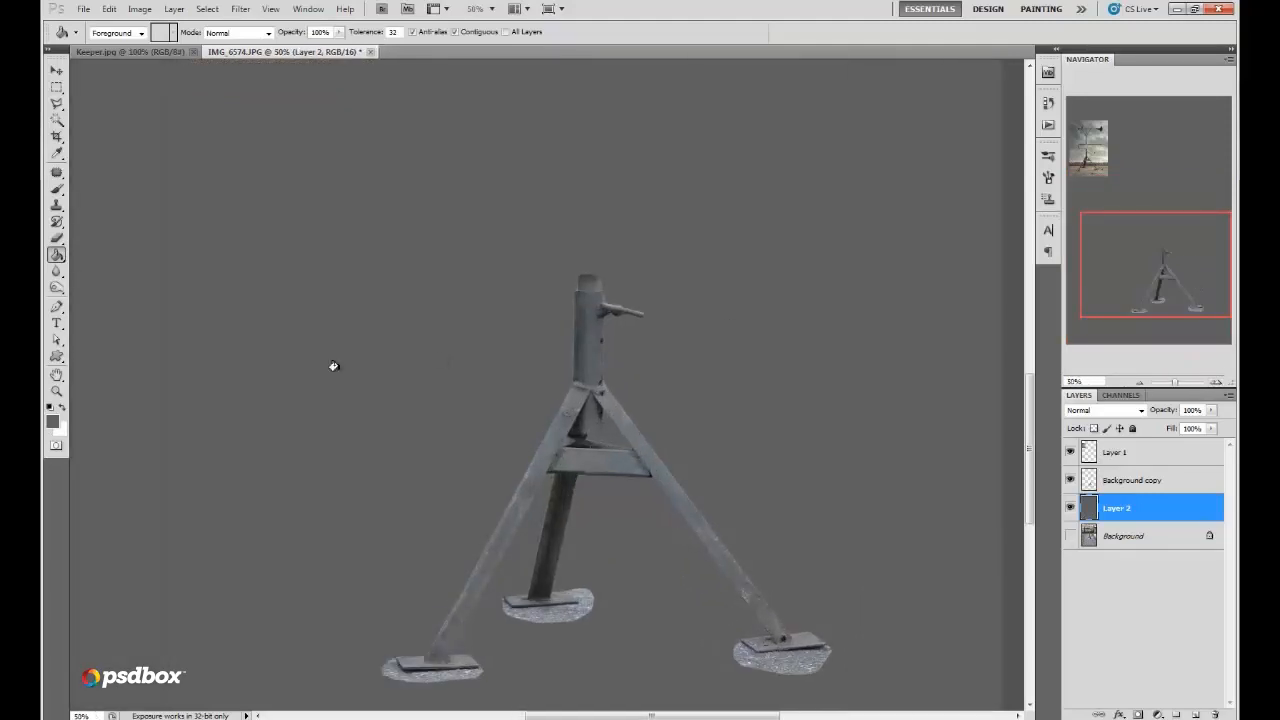
{"action": "left_click", "coordinate": [54, 421]}
{"action": "left_click", "coordinate": [589, 577]}
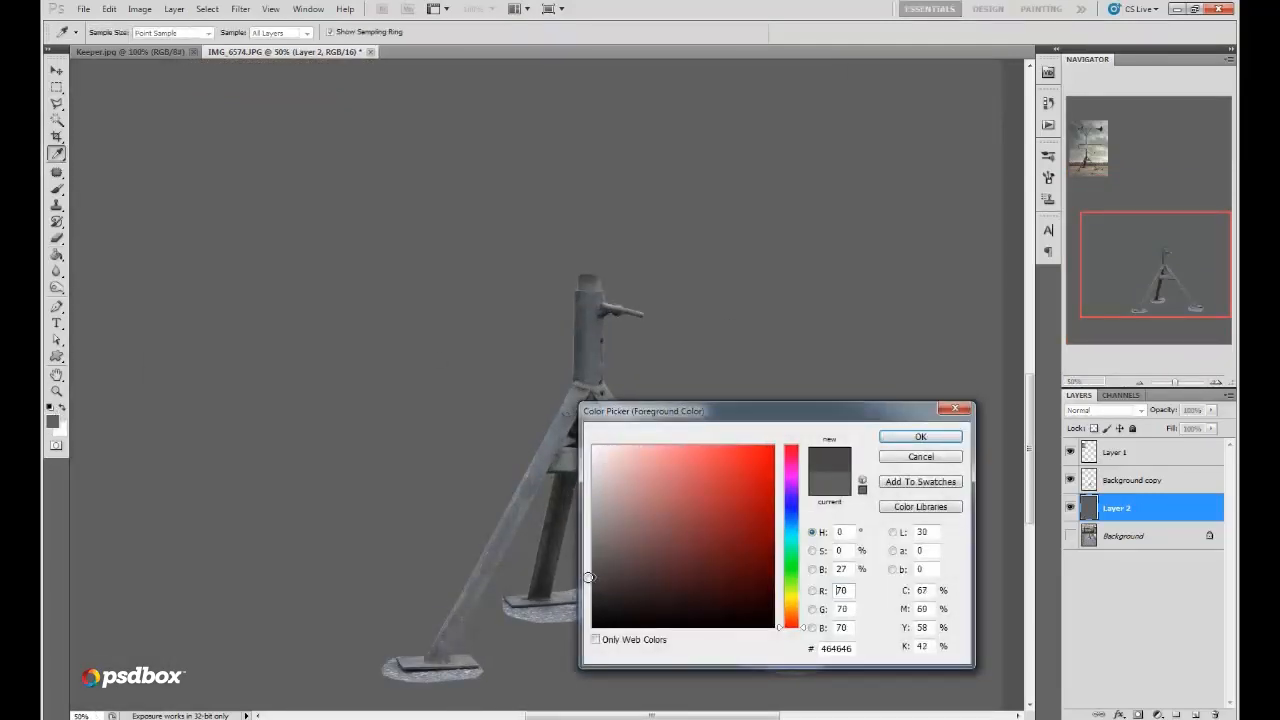
{"action": "left_click", "coordinate": [921, 440]}
{"action": "left_click", "coordinate": [894, 429]}
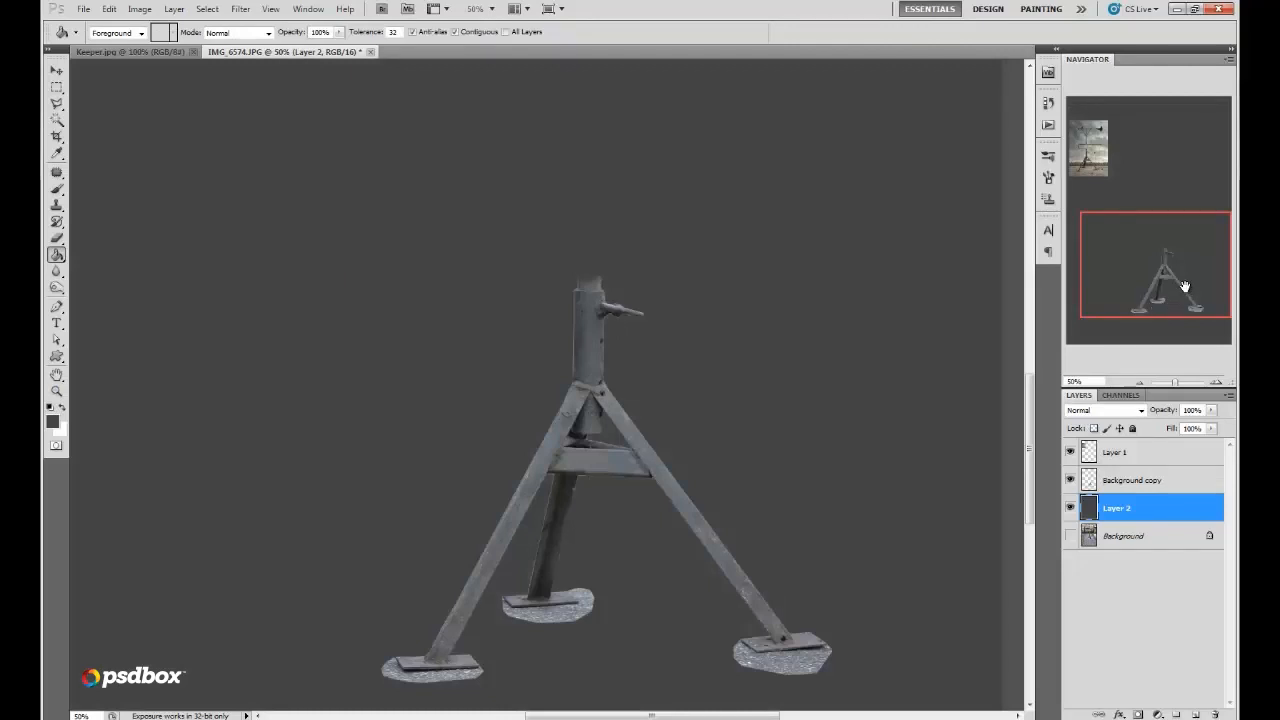
Step: Choose a soft light blue foreground color and refill the backdrop on Layer 2 with it
{"action": "left_click_drag", "start_coordinate": [1184, 287], "coordinate": [1180, 297]}
{"action": "left_click", "coordinate": [55, 425]}
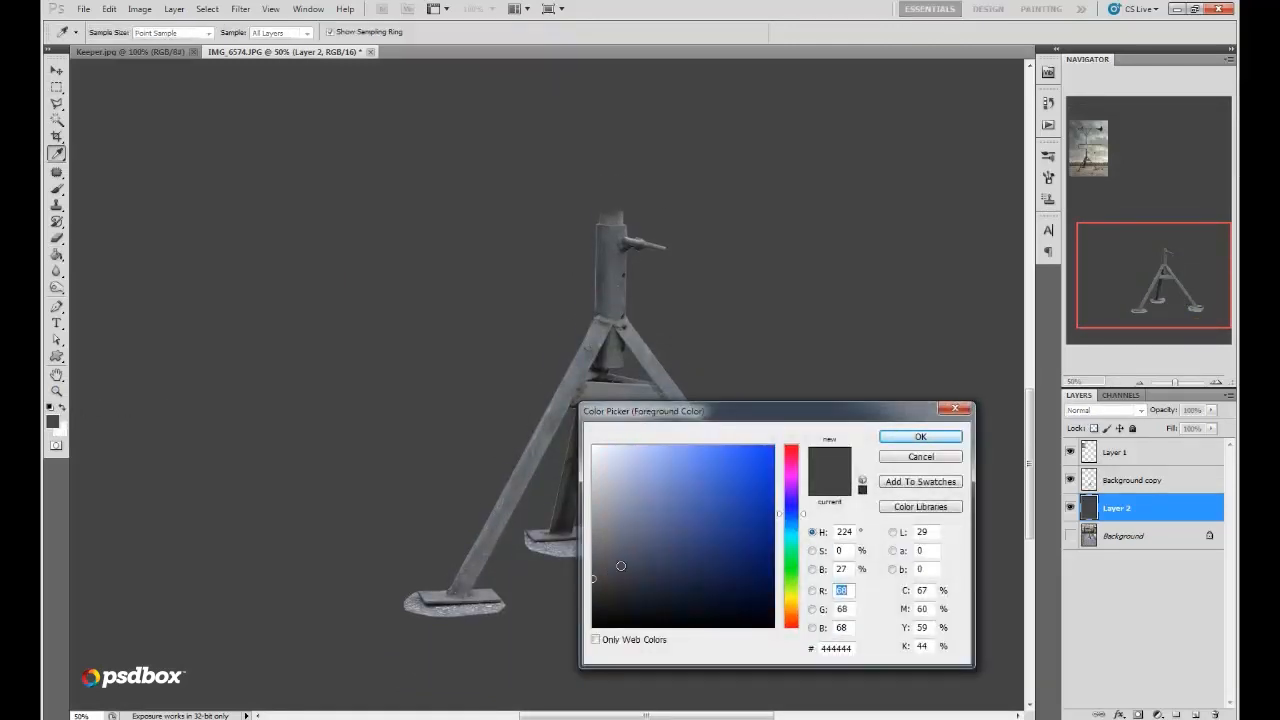
{"action": "left_click_drag", "start_coordinate": [620, 566], "coordinate": [658, 486]}
{"action": "left_click", "coordinate": [921, 437]}
{"action": "left_click", "coordinate": [900, 443]}
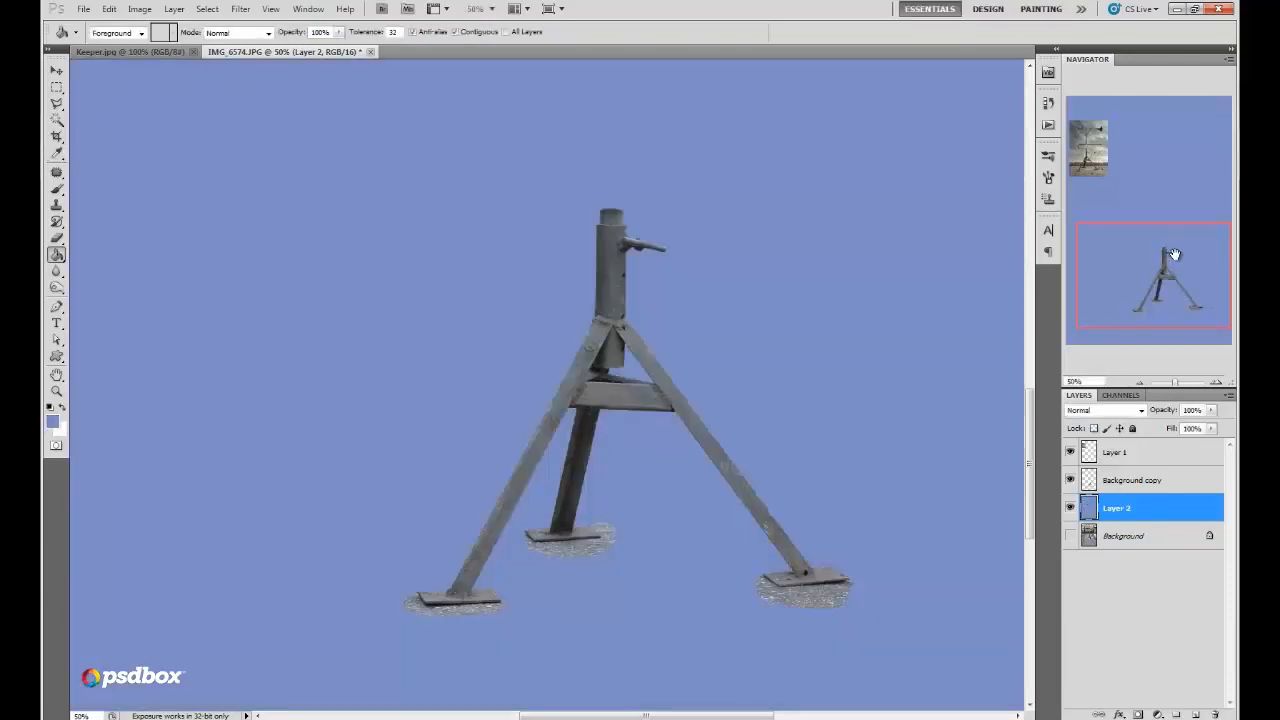
Step: Paste the cut pole as a new layer directly above the Background copy layer
{"action": "left_click_drag", "start_coordinate": [1175, 259], "coordinate": [1158, 204]}
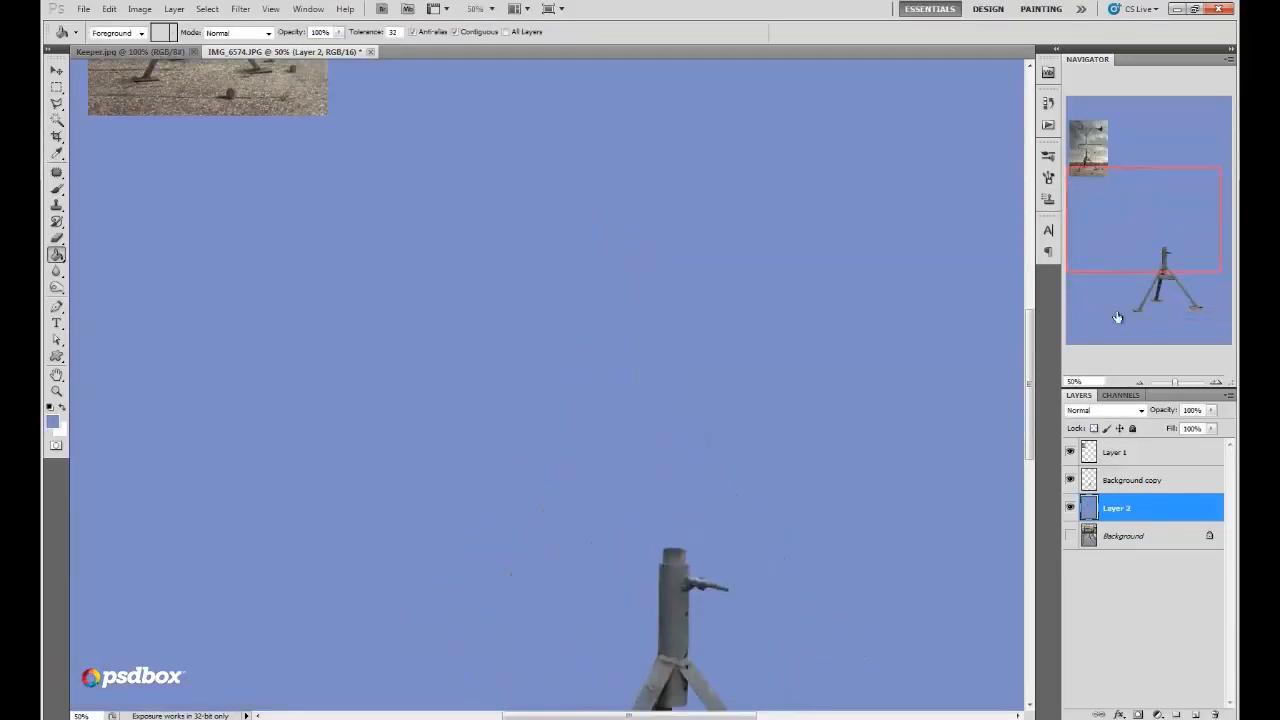
{"action": "left_click", "coordinate": [1108, 488]}
{"action": "left_click_drag", "start_coordinate": [1158, 249], "coordinate": [1146, 211]}
{"action": "key", "text": "ctrl+v"}
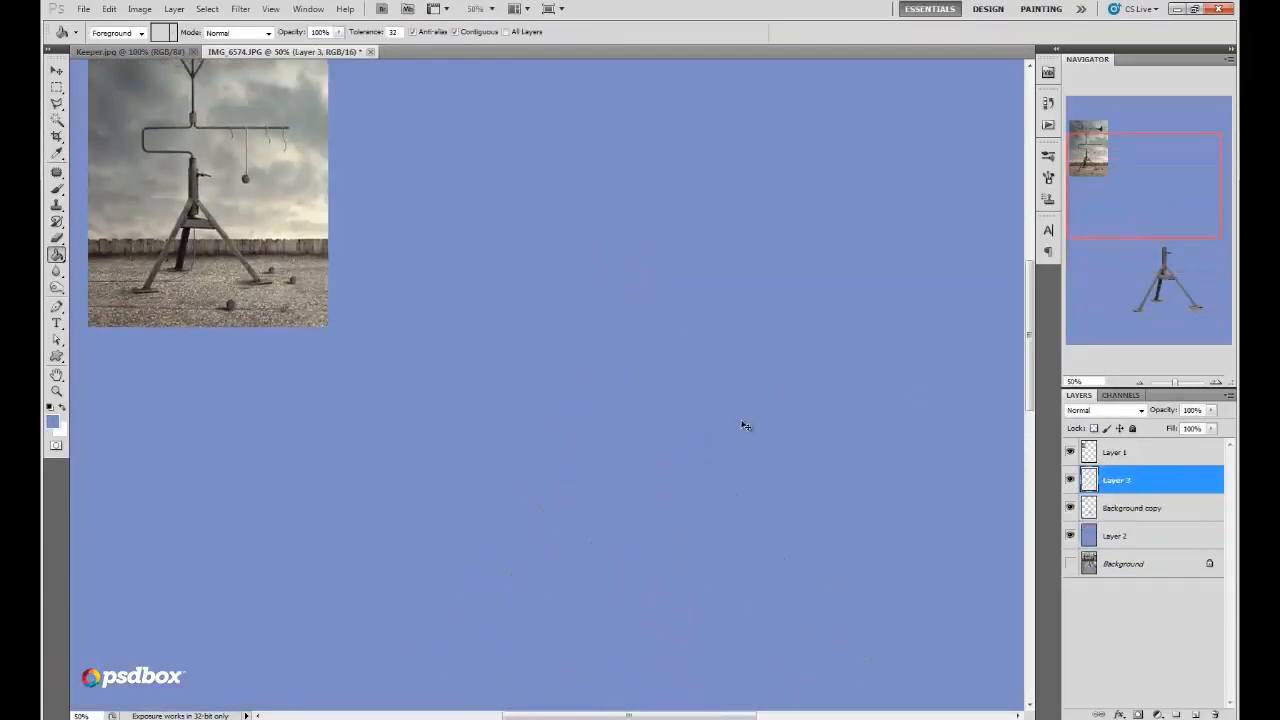
Step: Rotate the pasted pole slightly counterclockwise with Free Transform to stand it upright, and apply the transform
{"action": "left_click", "coordinate": [57, 88]}
{"action": "left_click", "coordinate": [109, 8]}
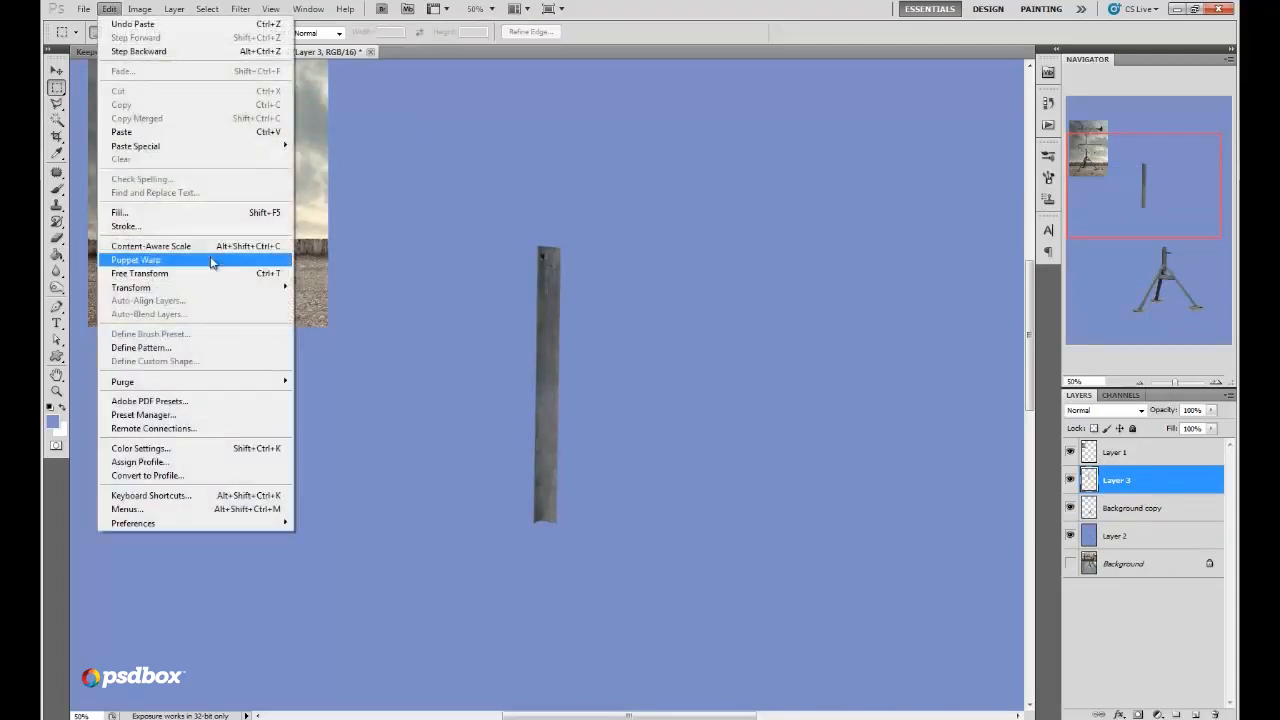
{"action": "left_click", "coordinate": [214, 260]}
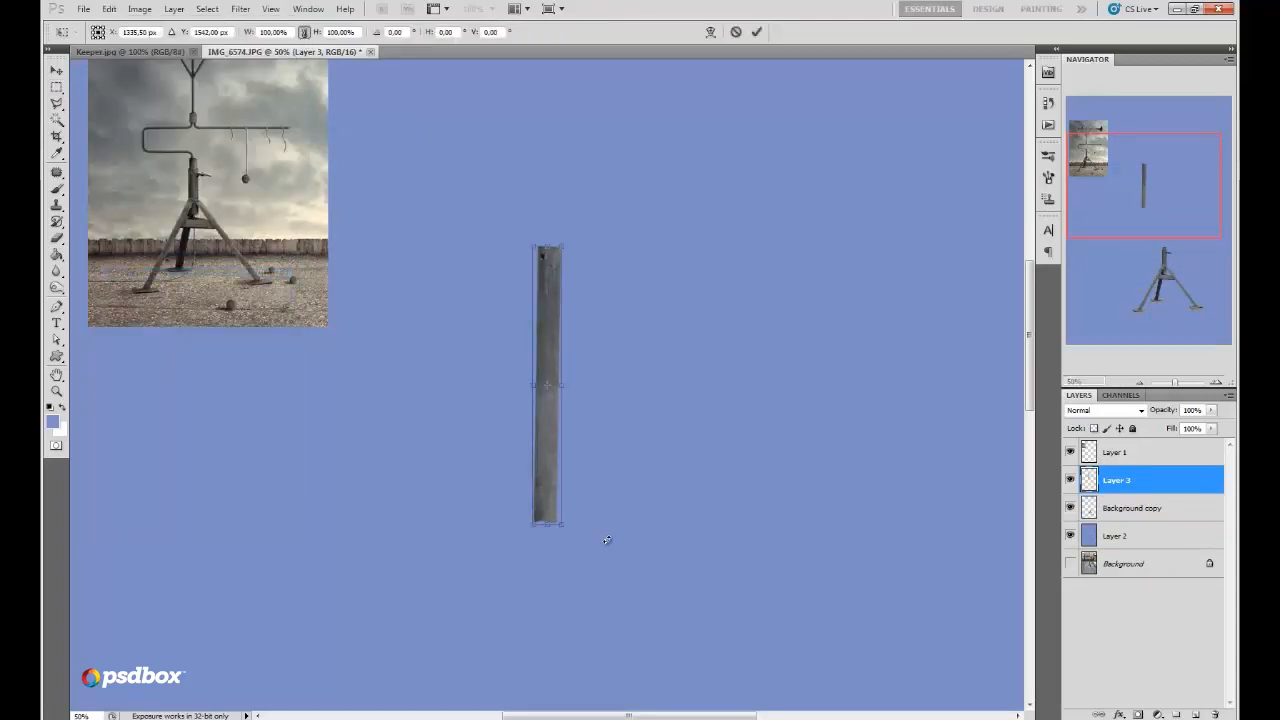
{"action": "left_click_drag", "start_coordinate": [606, 540], "coordinate": [610, 535]}
{"action": "left_click", "coordinate": [757, 32]}
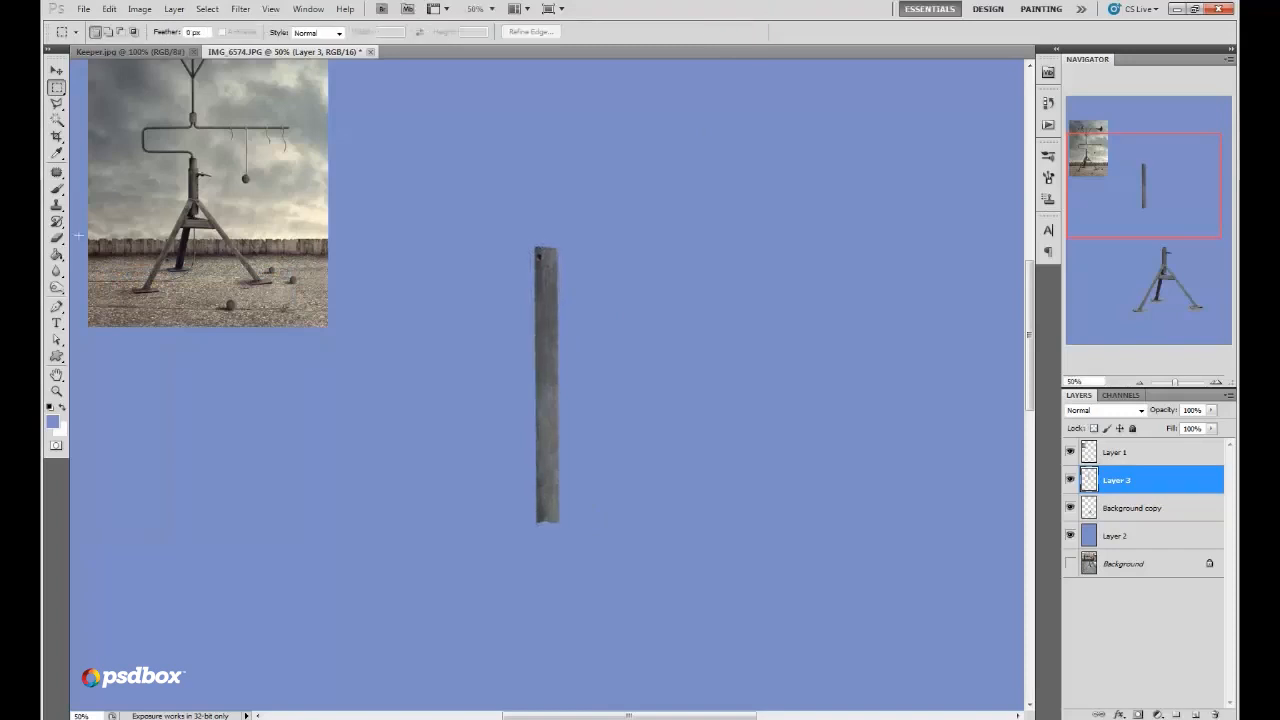
Step: Extend the pole on Layer 3 upwards by cloning its own texture with the Clone Stamp at 100% opacity
{"action": "key", "text": "s"}
{"action": "right_click", "coordinate": [628, 276]}
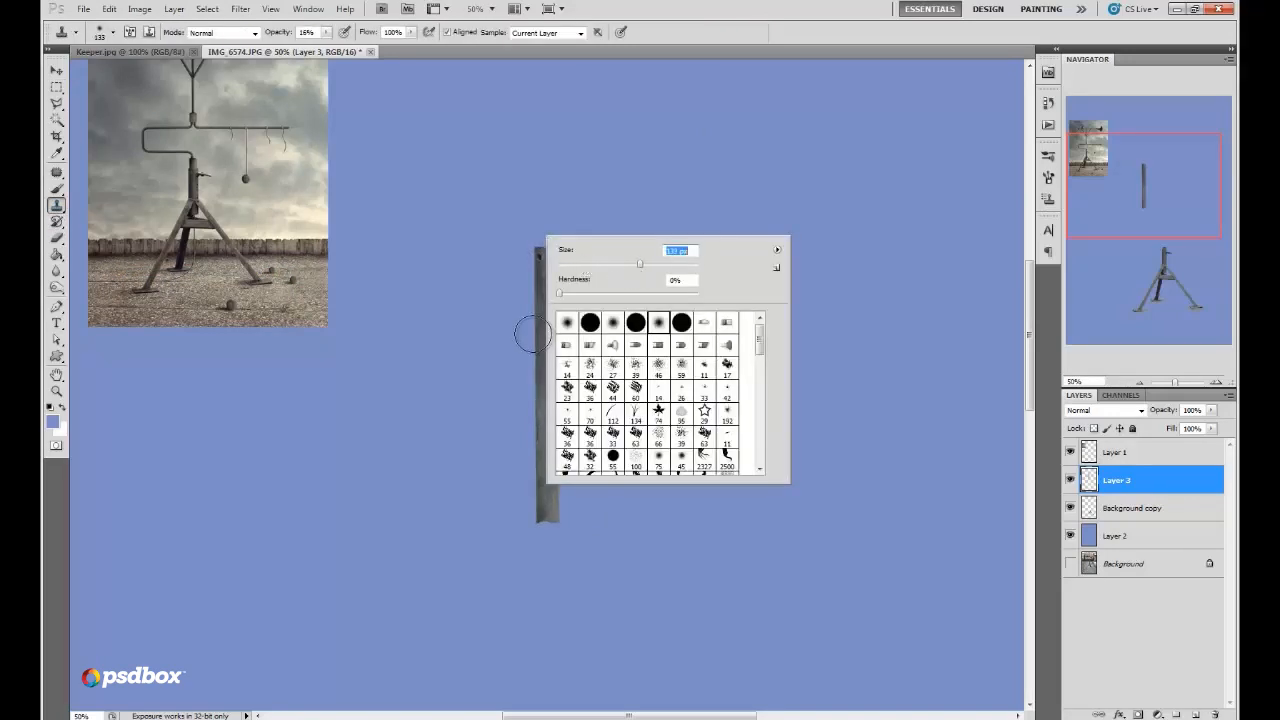
{"action": "left_click", "coordinate": [535, 288], "text": "alt"}
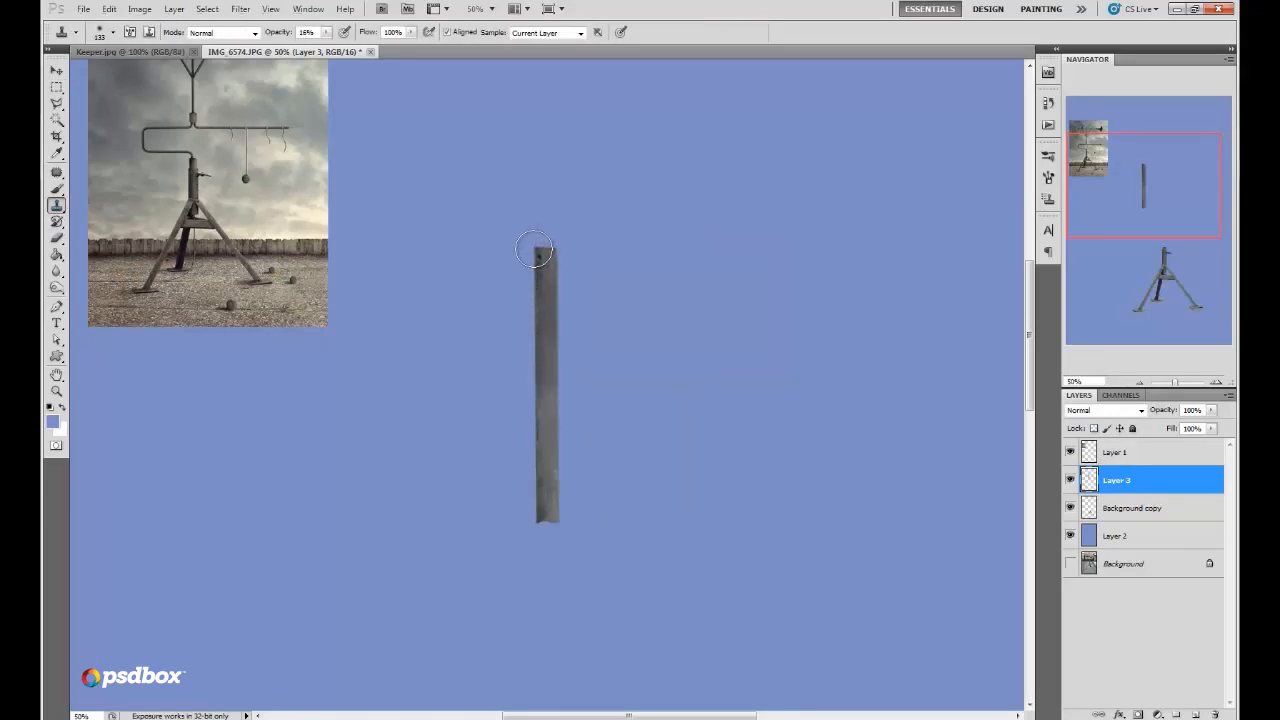
{"action": "left_click", "coordinate": [326, 32]}
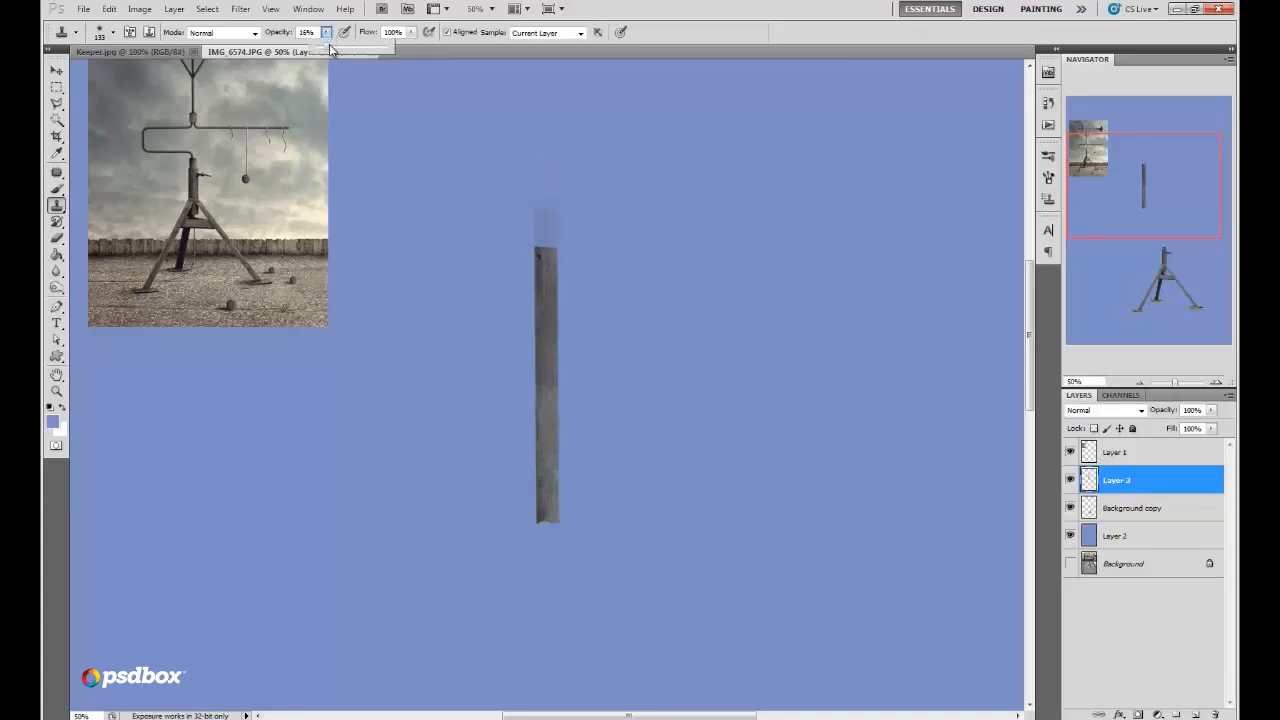
{"action": "mouse_move", "coordinate": [551, 263]}
{"action": "left_mouse_down"}
{"action": "mouse_move", "coordinate": [555, 213]}
{"action": "mouse_move", "coordinate": [538, 242]}
{"action": "mouse_move", "coordinate": [542, 151]}
{"action": "left_mouse_up"}
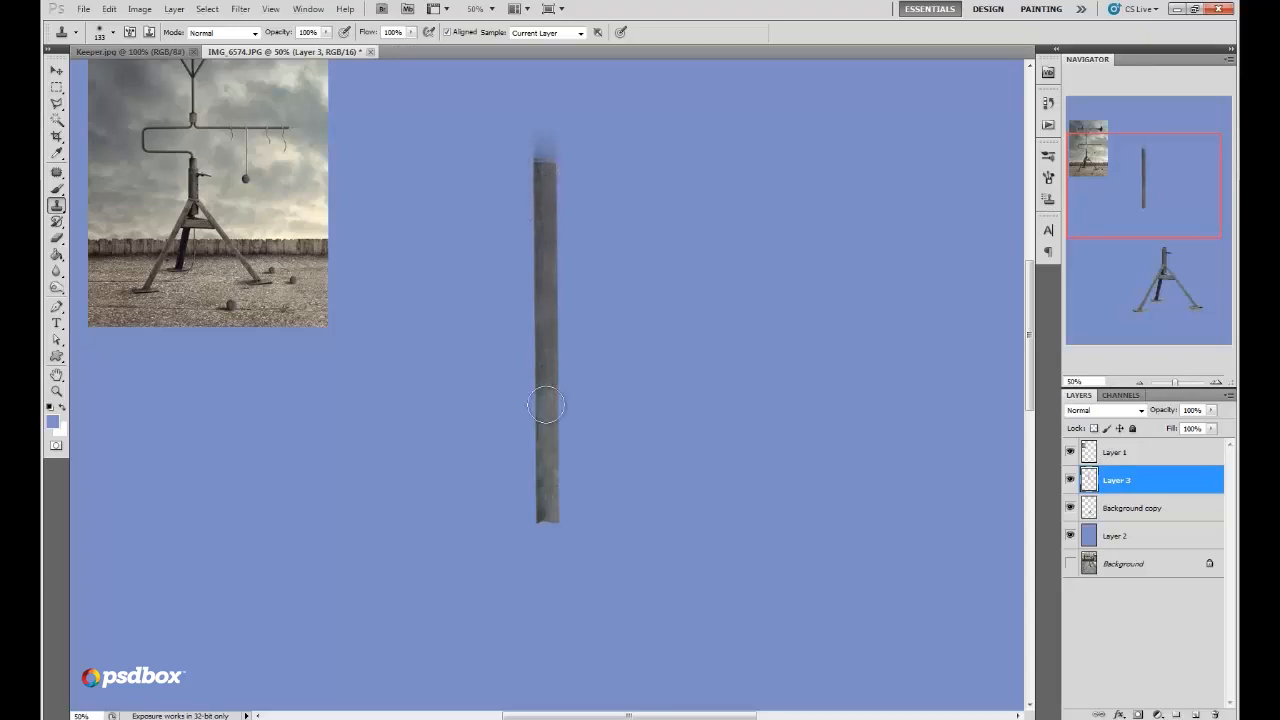
Step: Narrow the pole to about 64% width and shift it down, and extend its lower end with the Clone Stamp
{"action": "left_click", "coordinate": [108, 9]}
{"action": "left_click", "coordinate": [140, 273]}
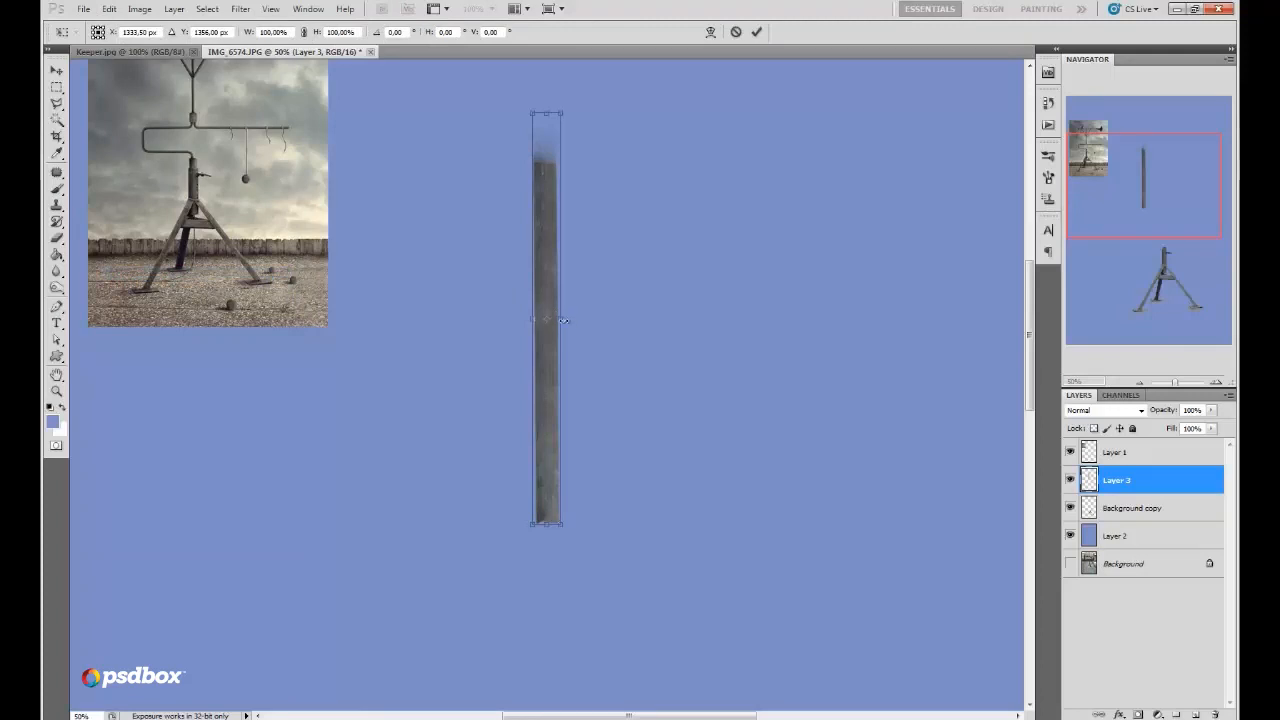
{"action": "right_click", "coordinate": [563, 320]}
{"action": "left_click", "coordinate": [540, 396]}
{"action": "left_click_drag", "start_coordinate": [539, 421], "coordinate": [540, 428]}
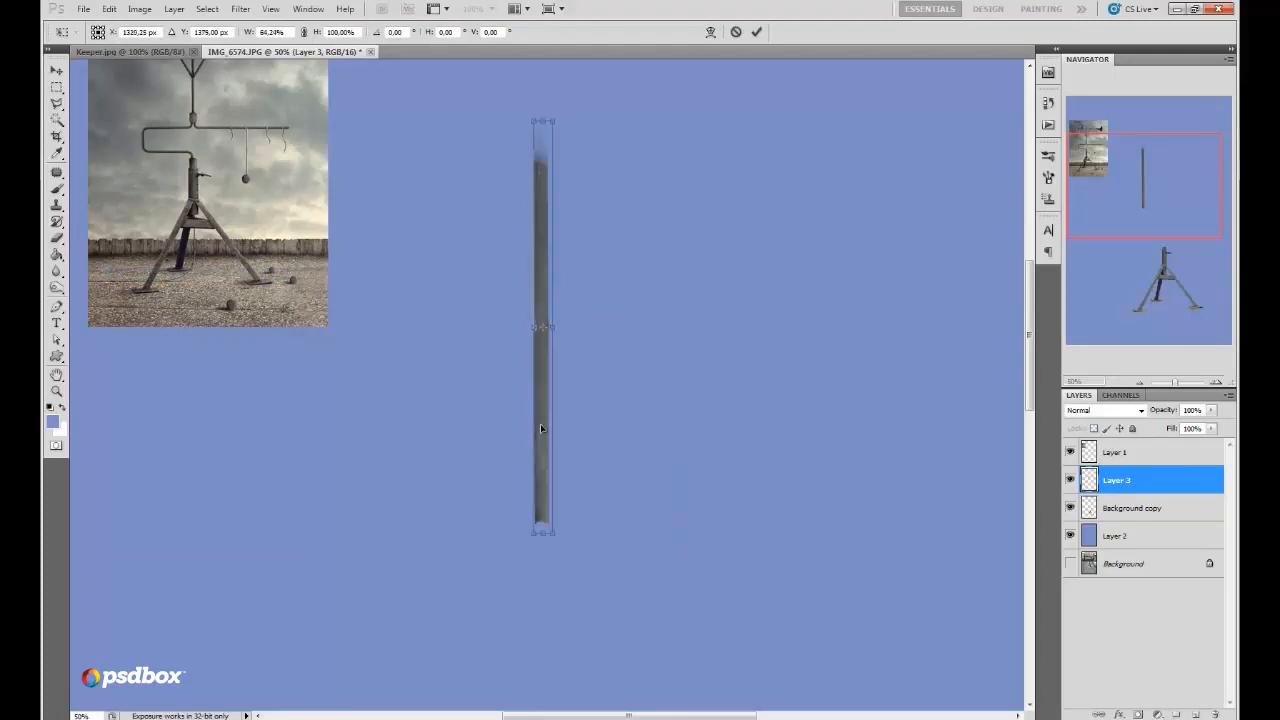
{"action": "left_click", "coordinate": [756, 32]}
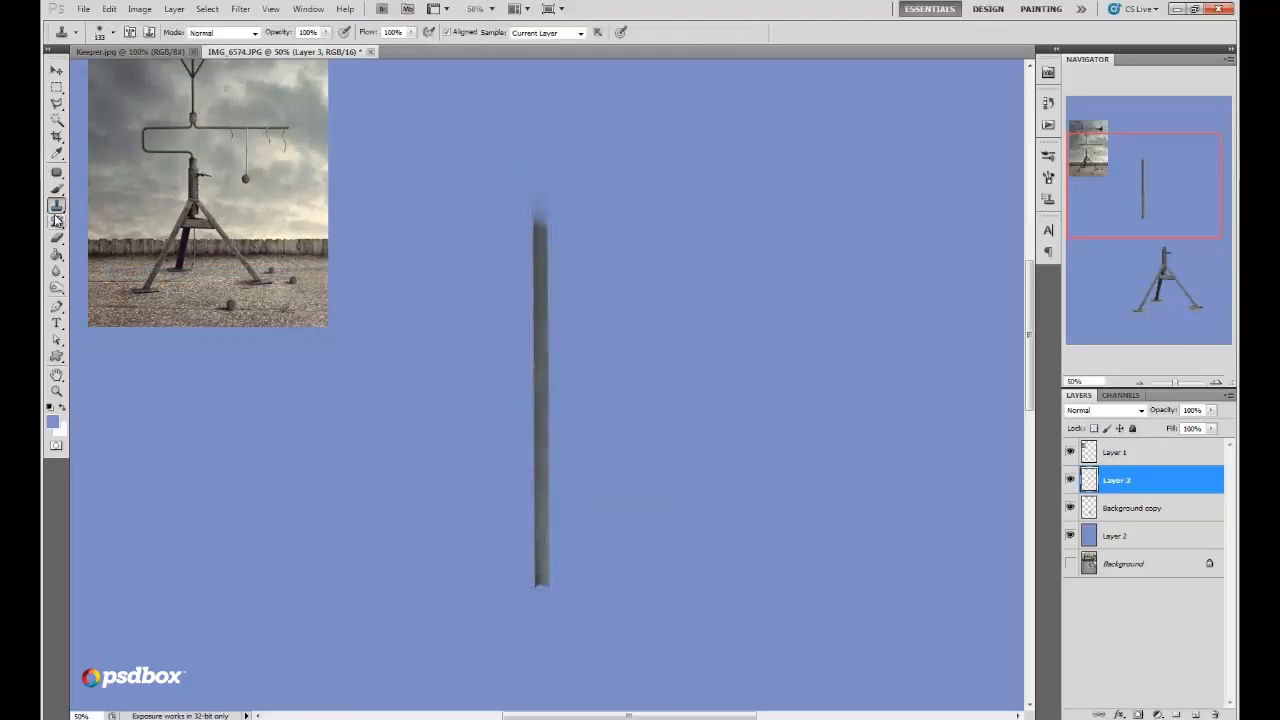
{"action": "left_click_drag", "start_coordinate": [547, 572], "coordinate": [538, 684]}
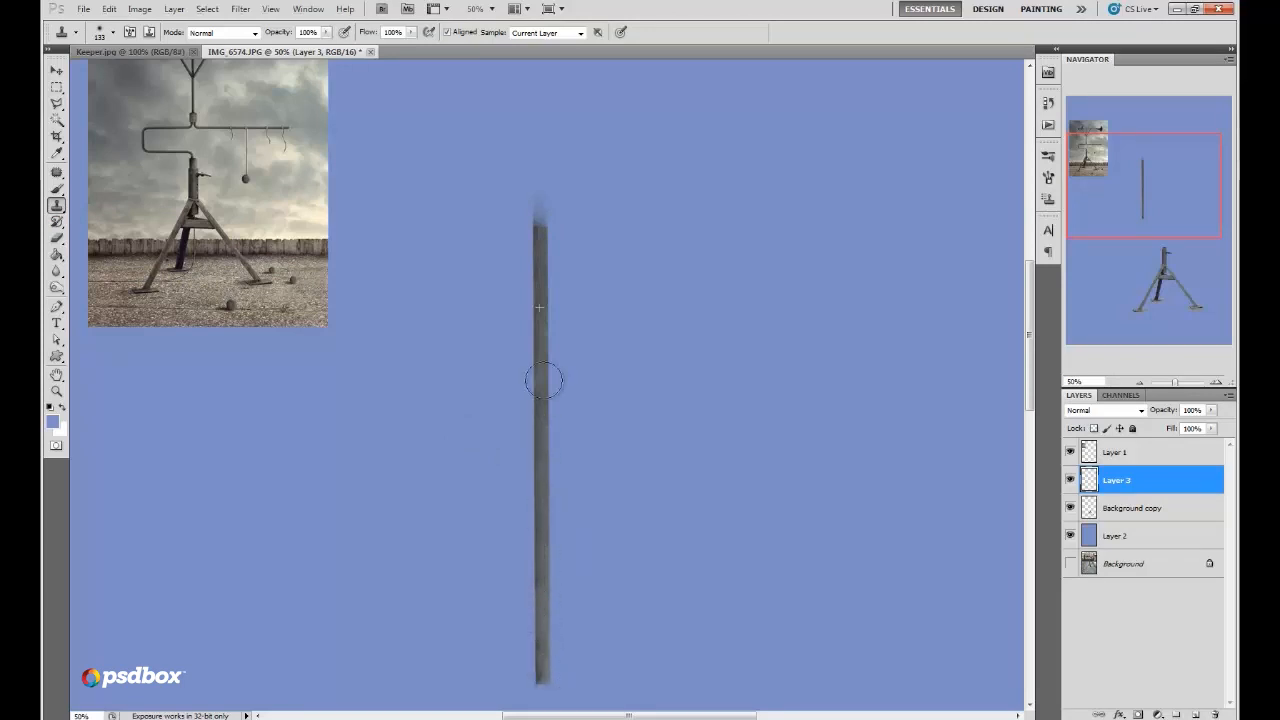
Step: Duplicate the pole's Layer 3, keeping the original hidden, and delete the hidden Background photo layer
{"action": "left_click_drag", "start_coordinate": [1155, 199], "coordinate": [1157, 216]}
{"action": "left_click_drag", "start_coordinate": [1100, 484], "coordinate": [1195, 712]}
{"action": "left_click_drag", "start_coordinate": [1126, 607], "coordinate": [1215, 714]}
{"action": "left_click", "coordinate": [1111, 485]}
Step: Start Puppet Warp on Layer 3 copy, pin the pole's top, middle and lower part, and bend the top end horizontally to the right
{"action": "left_click", "coordinate": [109, 8]}
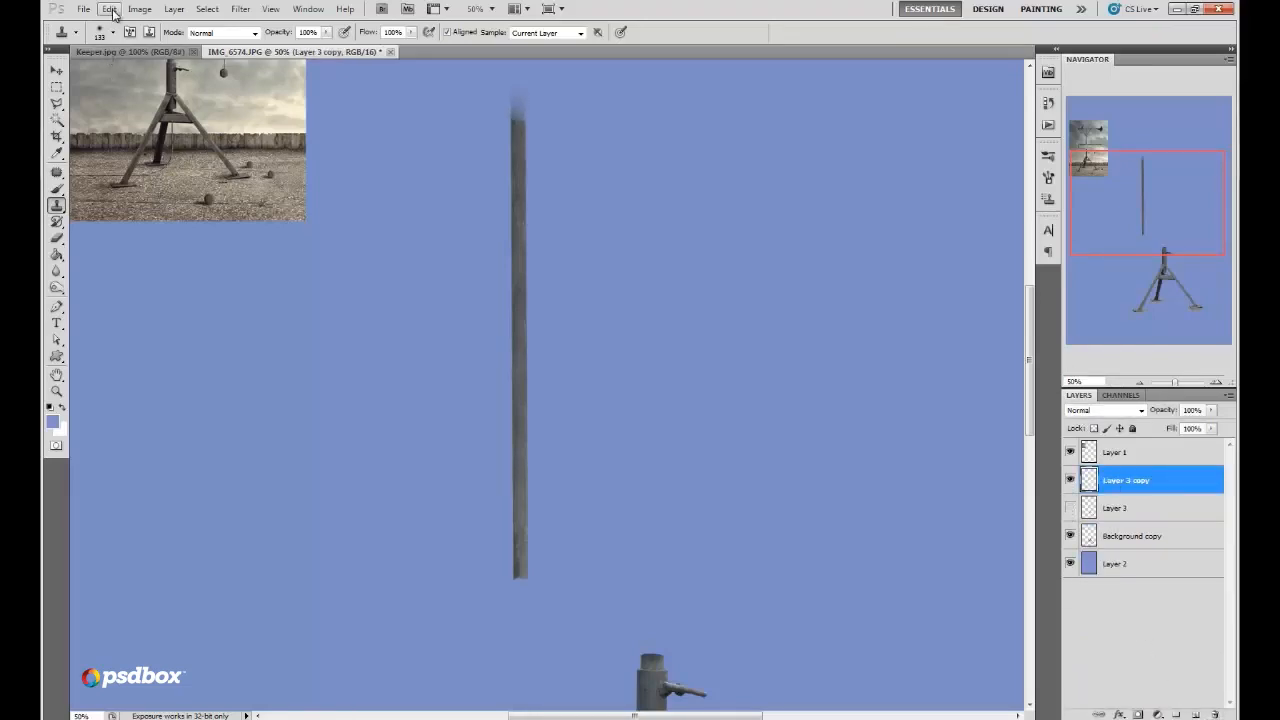
{"action": "left_click", "coordinate": [189, 260]}
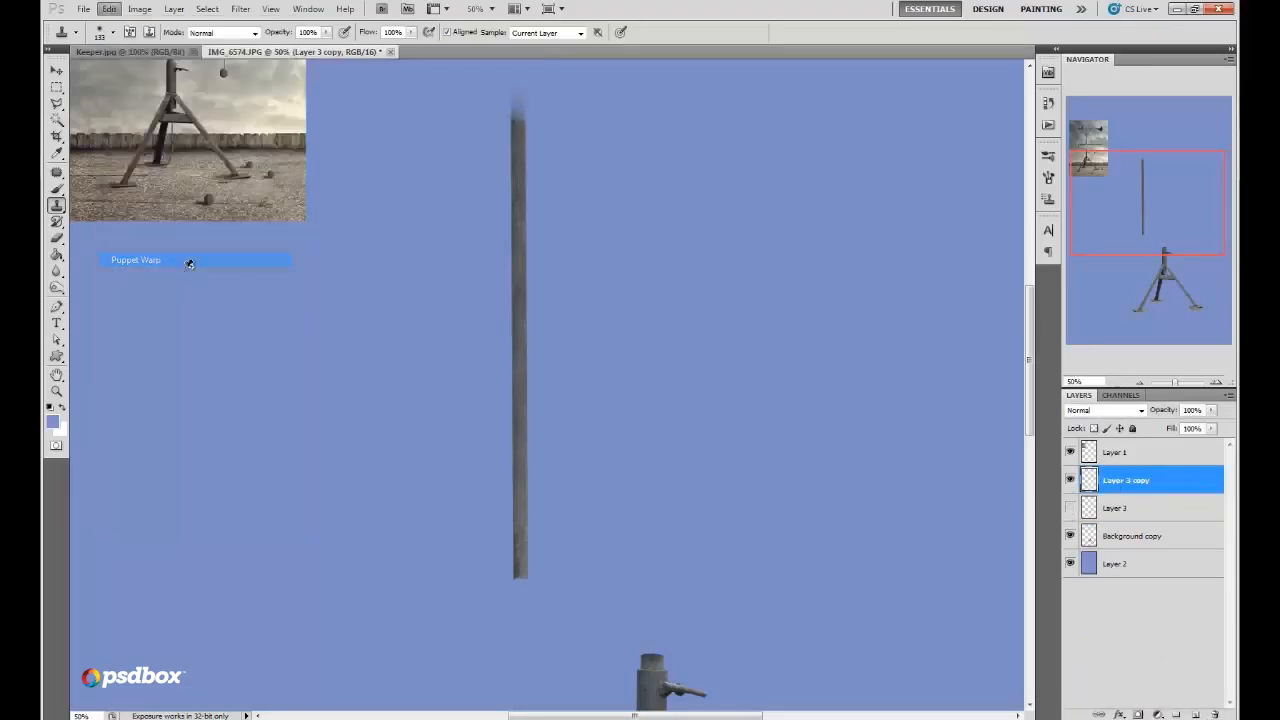
{"action": "left_click", "coordinate": [521, 131]}
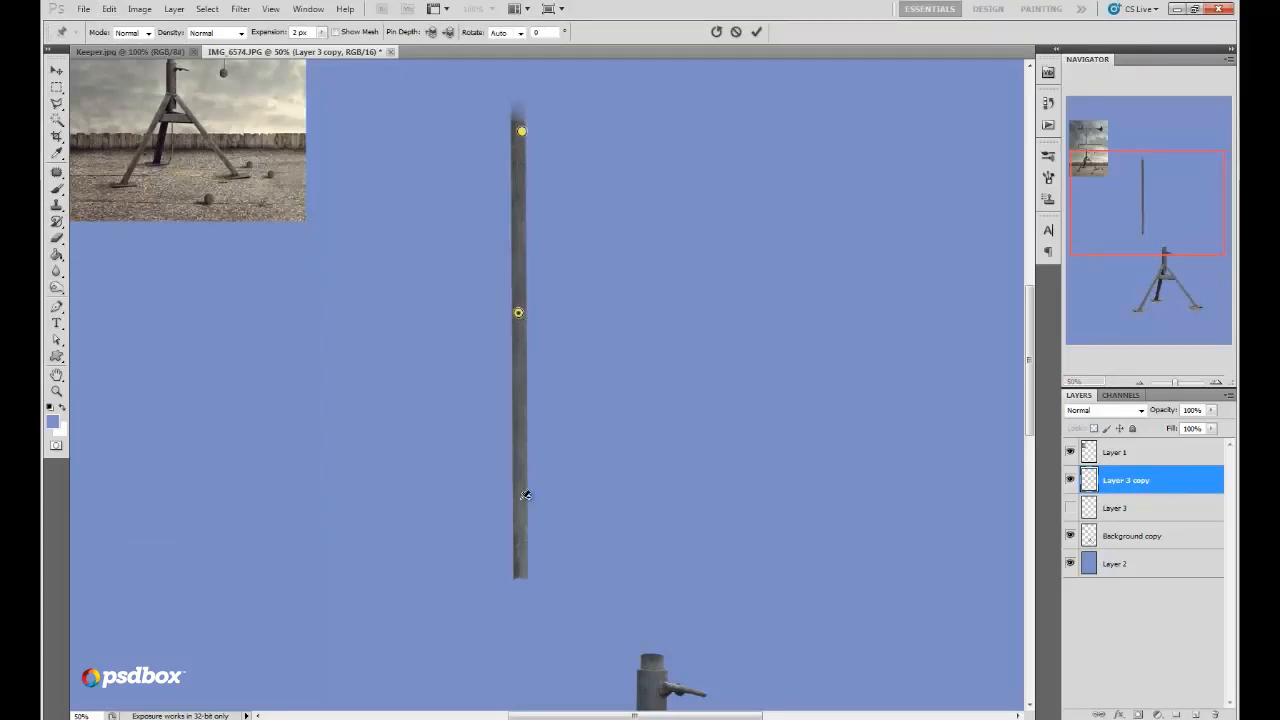
{"action": "left_click_drag", "start_coordinate": [521, 131], "coordinate": [722, 309]}
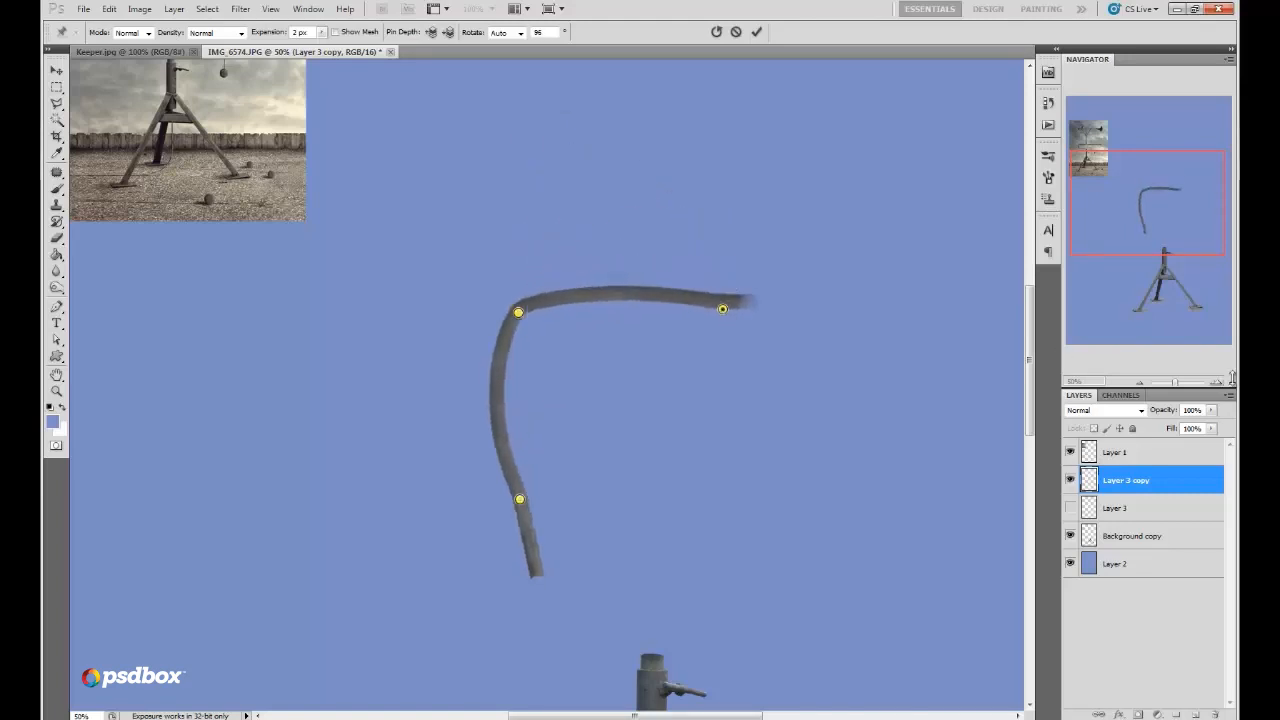
Step: Add Puppet Warp pins midway along the pole's vertical and horizontal parts and shift them to straighten both sections
{"action": "left_click", "coordinate": [1218, 382]}
{"action": "left_click_drag", "start_coordinate": [1180, 200], "coordinate": [1166, 212]}
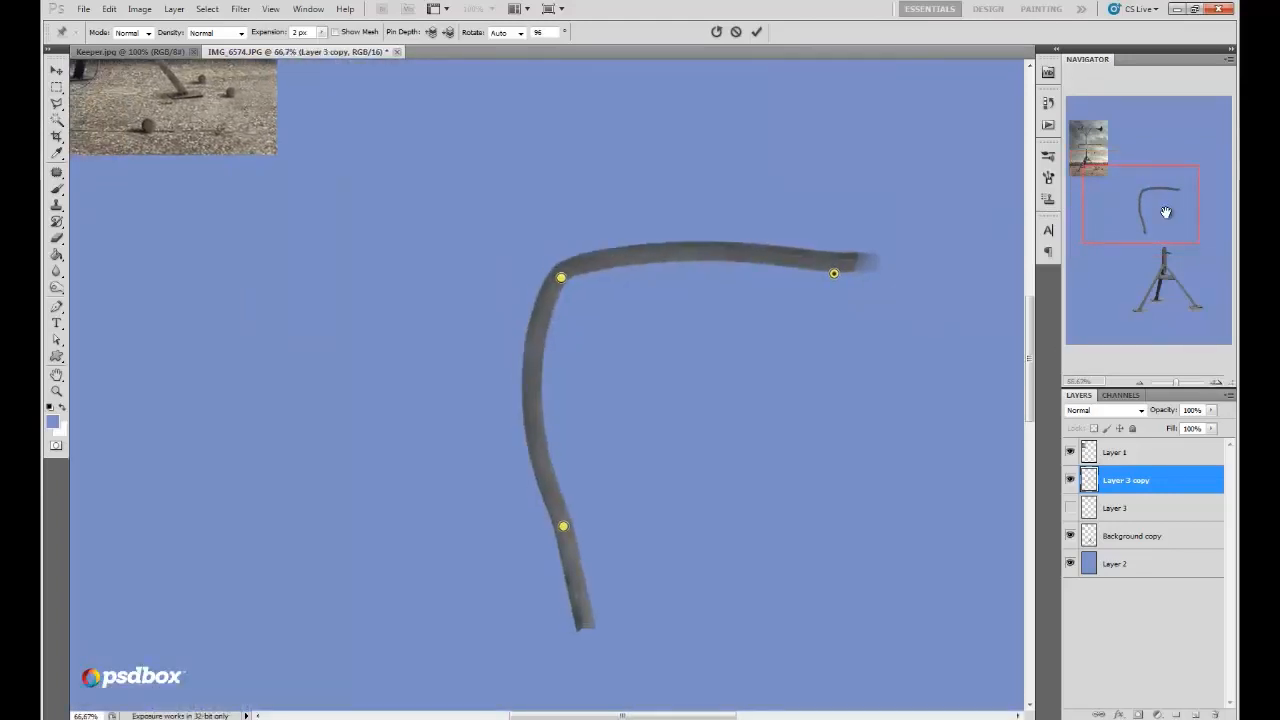
{"action": "left_click", "coordinate": [532, 378]}
{"action": "left_click_drag", "start_coordinate": [532, 378], "coordinate": [562, 387]}
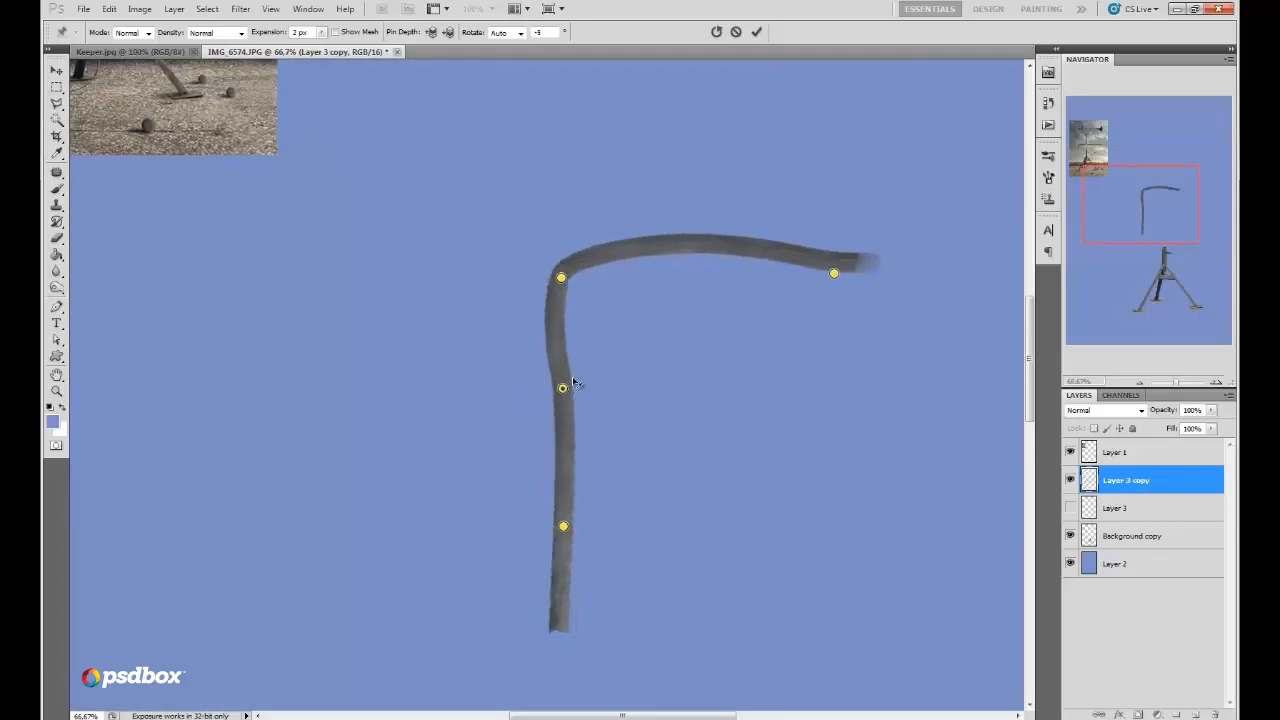
{"action": "left_click", "coordinate": [674, 241]}
{"action": "left_click_drag", "start_coordinate": [674, 241], "coordinate": [668, 260]}
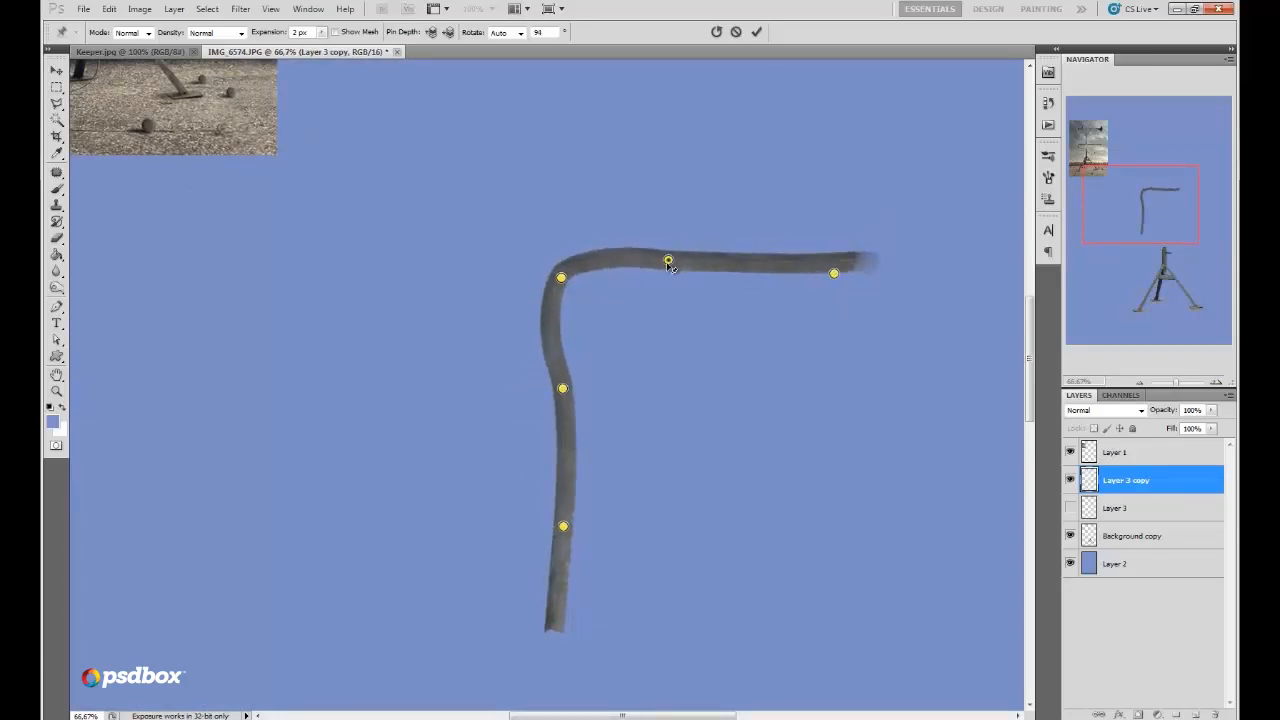
Step: Add pins on both sides of the bend and adjust them to flatten the bulges next to the corner
{"action": "left_click", "coordinate": [1217, 383]}
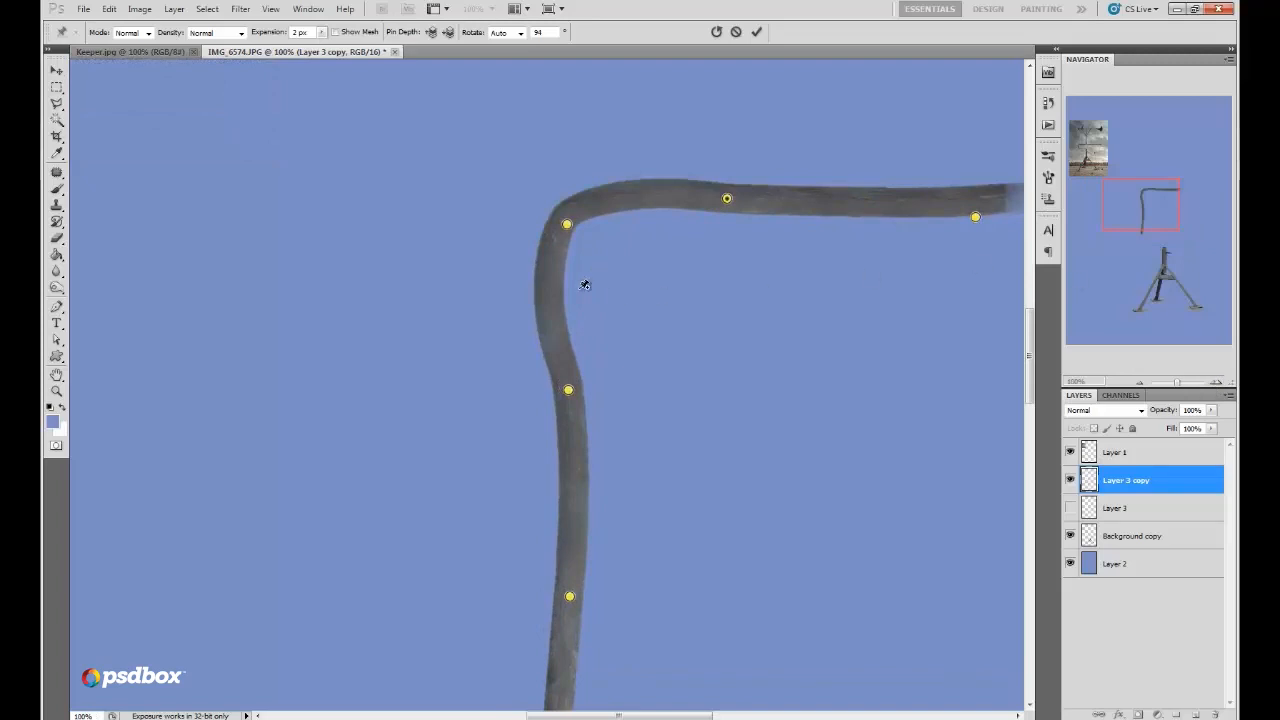
{"action": "left_click", "coordinate": [549, 300]}
{"action": "left_click_drag", "start_coordinate": [549, 300], "coordinate": [567, 300]}
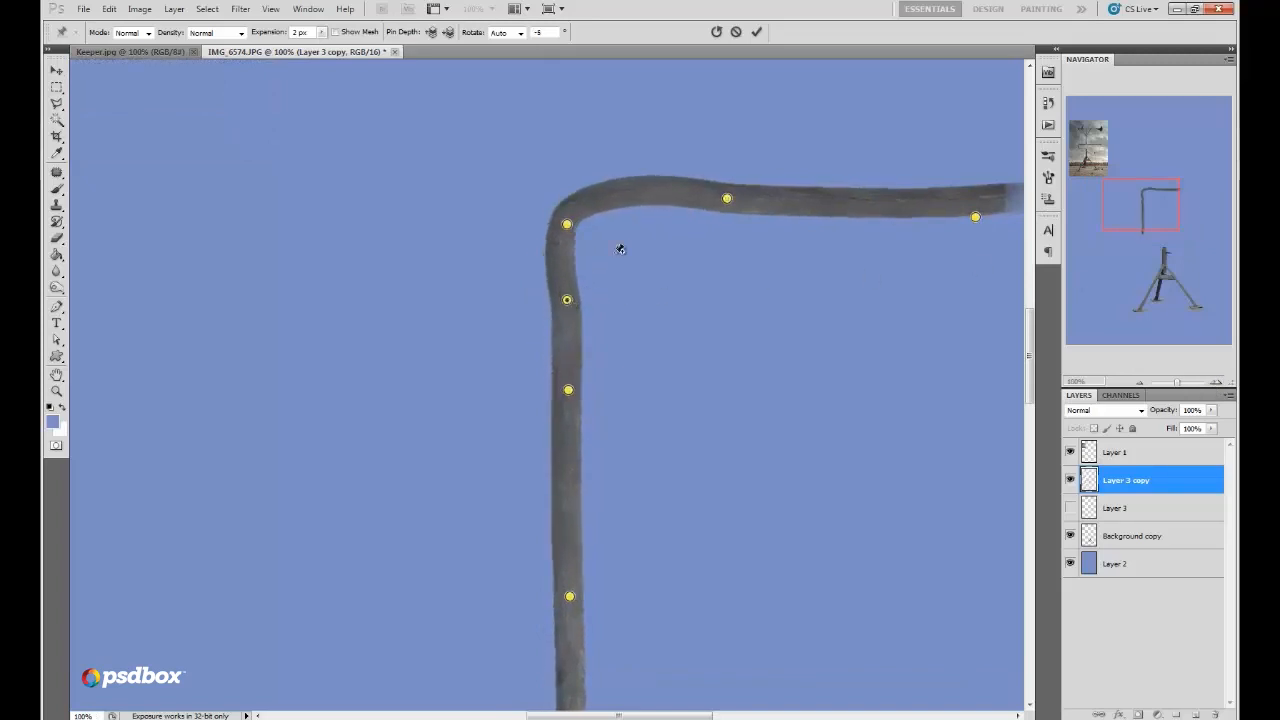
{"action": "left_click", "coordinate": [649, 189]}
{"action": "left_click_drag", "start_coordinate": [649, 189], "coordinate": [646, 206]}
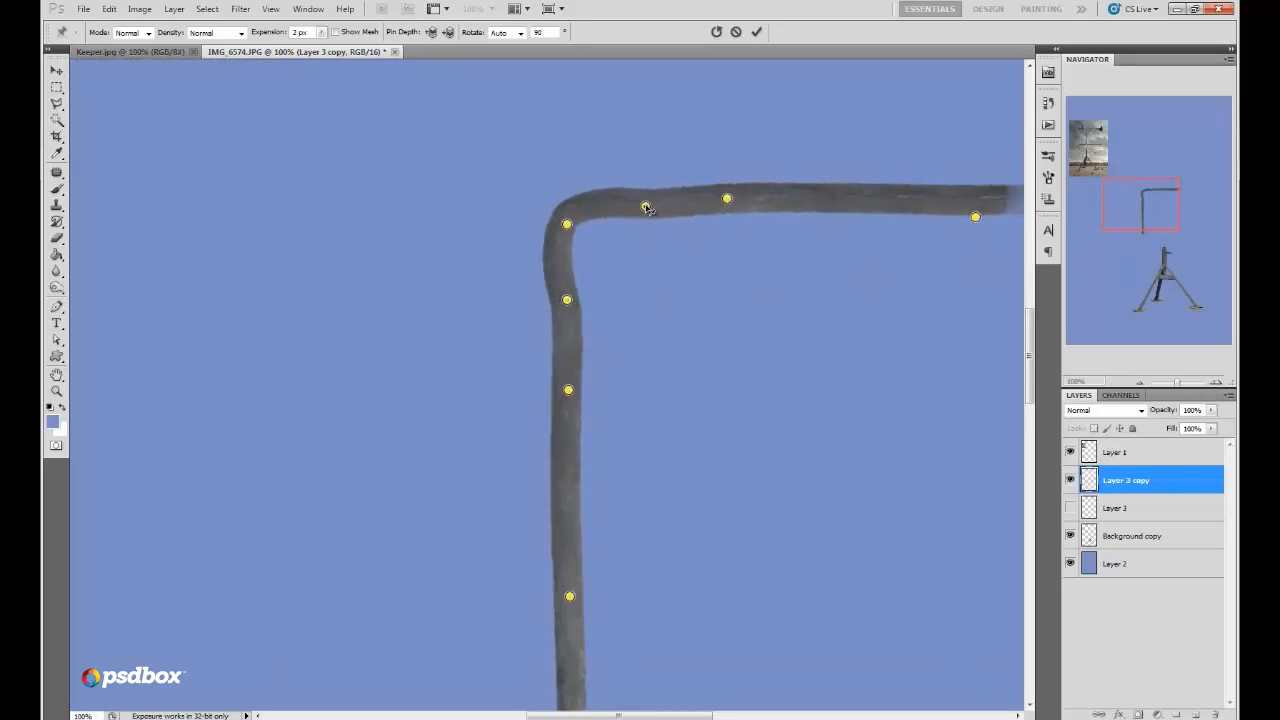
{"action": "left_click_drag", "start_coordinate": [729, 200], "coordinate": [731, 201]}
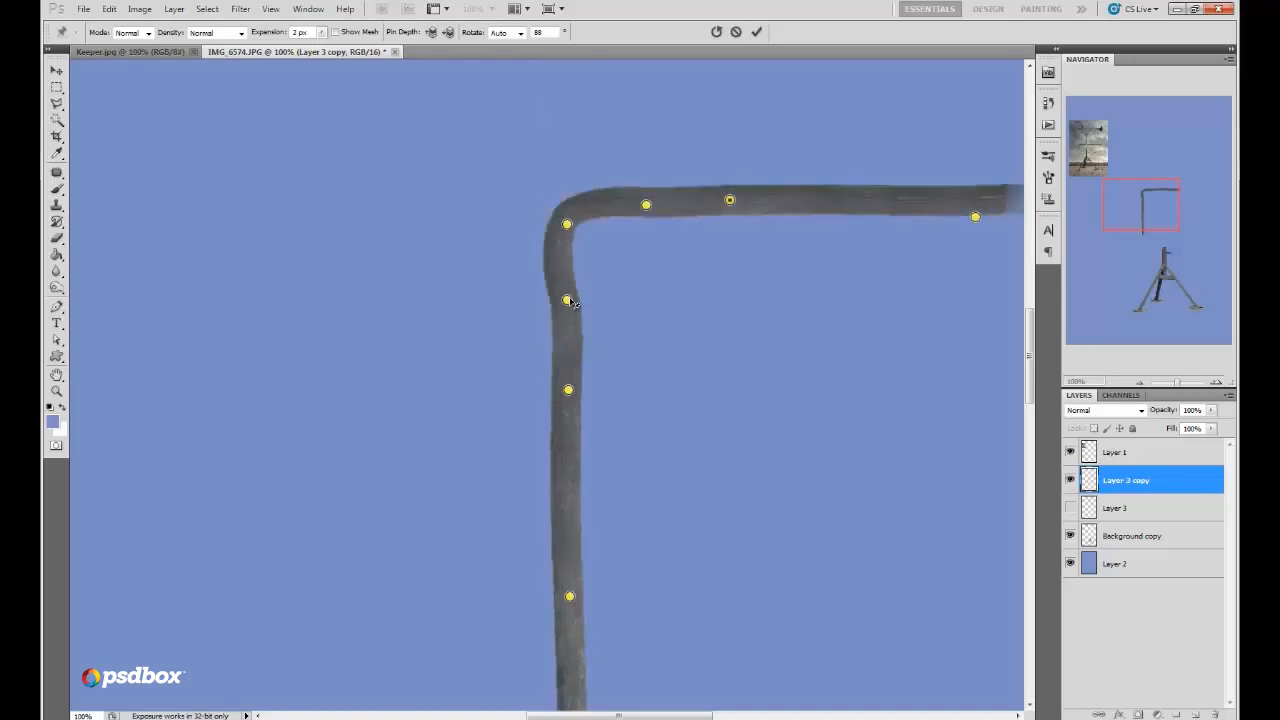
Step: Fine-tune the pins around the corner into a smooth, even 90-degree bend and apply the Puppet Warp
{"action": "left_click_drag", "start_coordinate": [567, 300], "coordinate": [559, 302]}
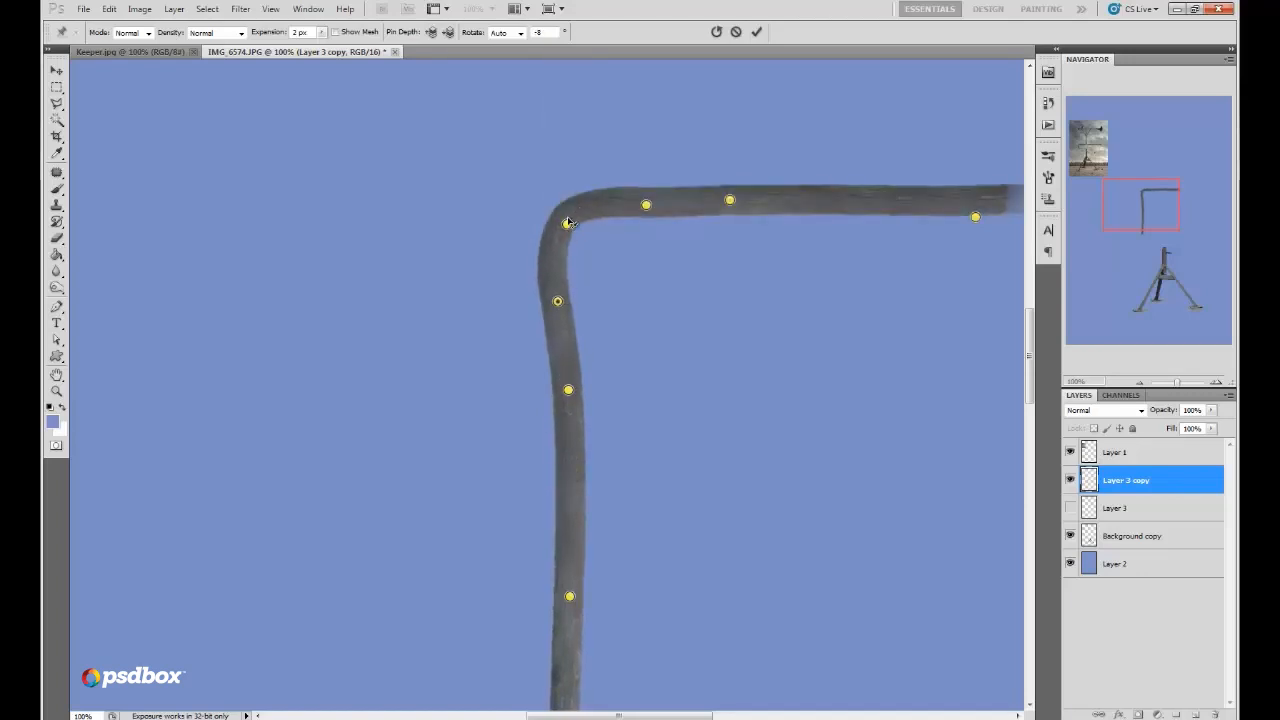
{"action": "mouse_move", "coordinate": [567, 222]}
{"action": "left_mouse_down"}
{"action": "mouse_move", "coordinate": [554, 220]}
{"action": "mouse_move", "coordinate": [574, 217]}
{"action": "mouse_move", "coordinate": [572, 233]}
{"action": "left_mouse_up"}
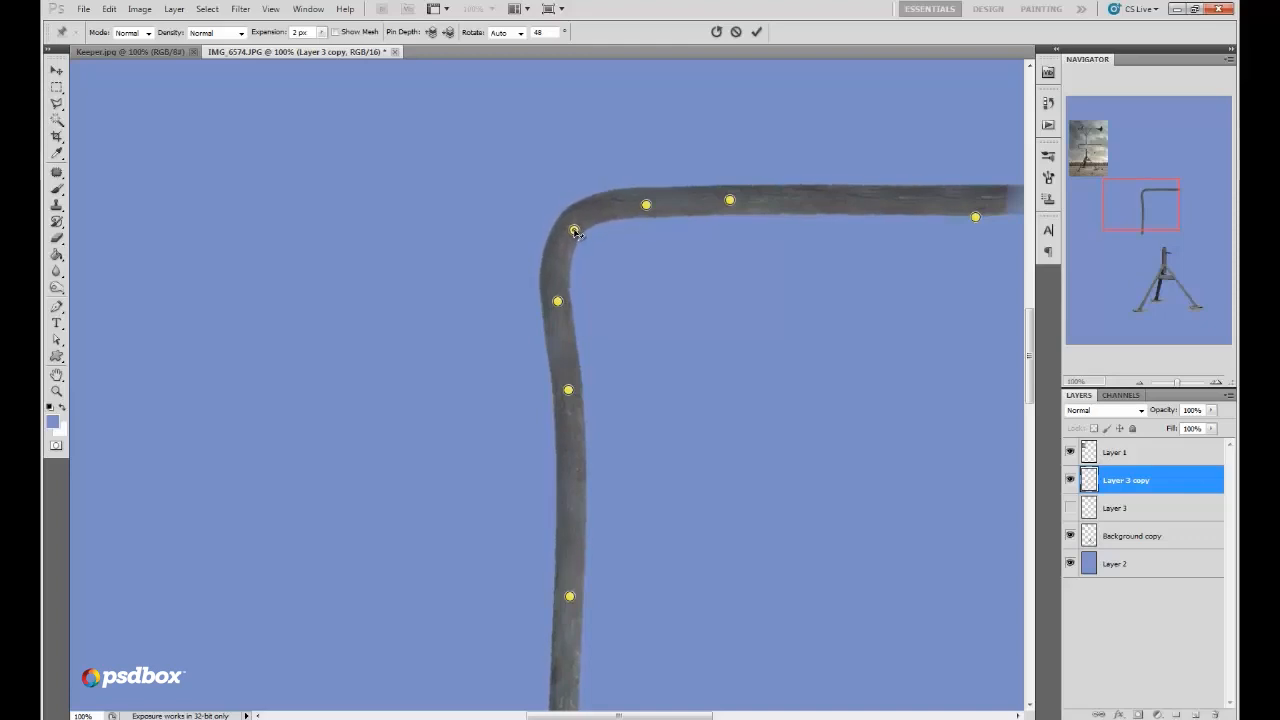
{"action": "left_click_drag", "start_coordinate": [731, 199], "coordinate": [732, 205]}
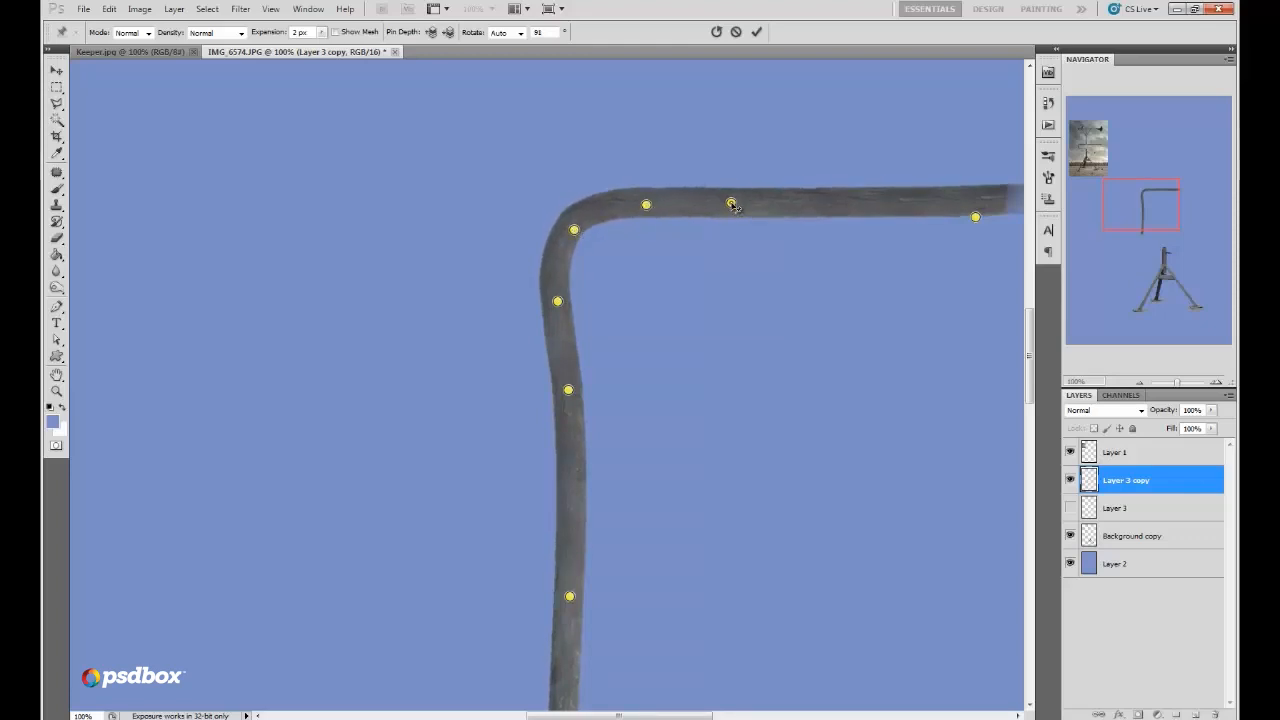
{"action": "left_click_drag", "start_coordinate": [558, 303], "coordinate": [568, 303]}
{"action": "left_click_drag", "start_coordinate": [574, 391], "coordinate": [573, 393]}
{"action": "left_click_drag", "start_coordinate": [569, 304], "coordinate": [570, 304]}
{"action": "mouse_move", "coordinate": [578, 228]}
{"action": "left_mouse_down"}
{"action": "mouse_move", "coordinate": [583, 208]}
{"action": "mouse_move", "coordinate": [581, 229]}
{"action": "left_mouse_up"}
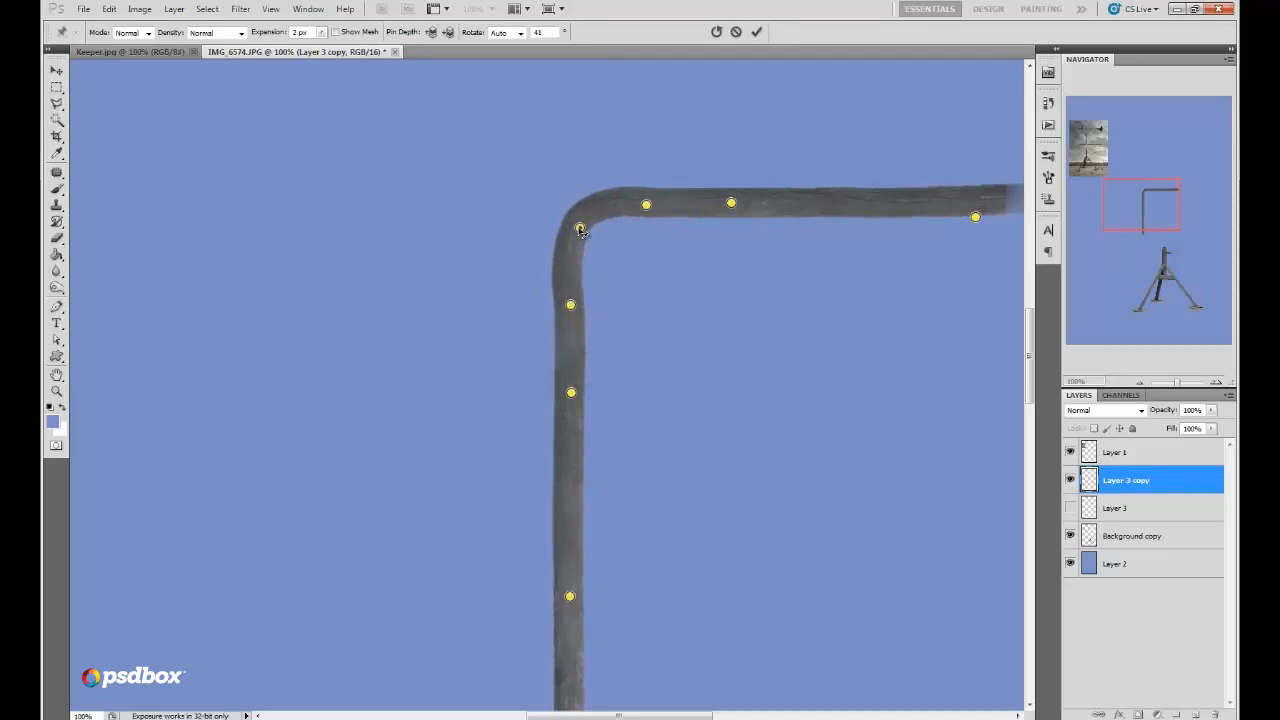
{"action": "left_click", "coordinate": [757, 33]}
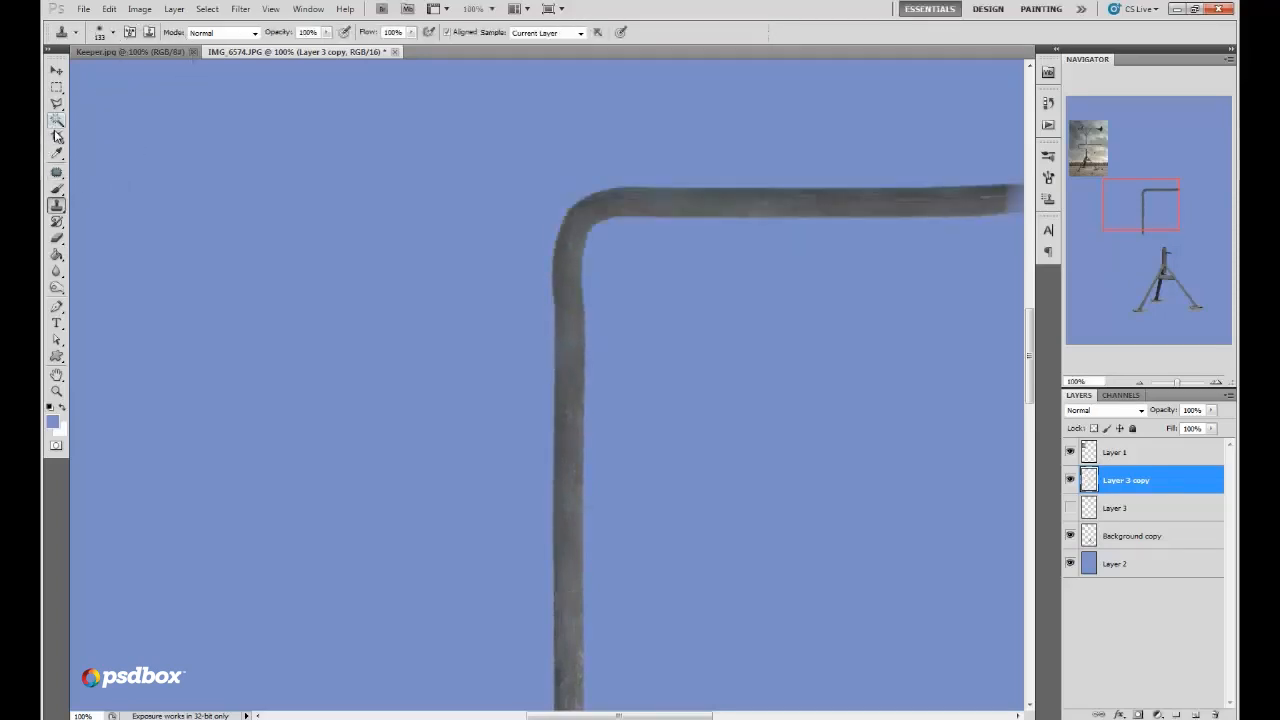
Step: Trim the uneven outer and inner edges around the pipe's bend with a hard-edged Eraser at 95% hardness
{"action": "left_click", "coordinate": [57, 237]}
{"action": "right_click", "coordinate": [642, 228]}
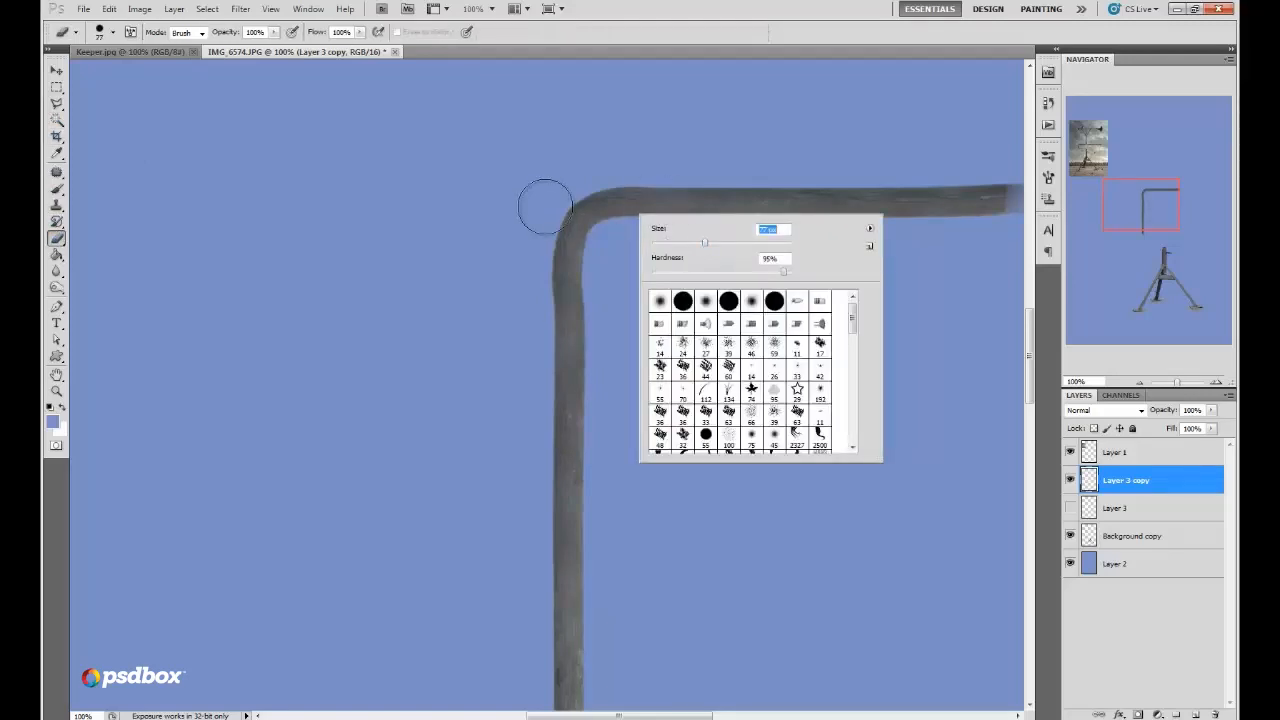
{"action": "left_click", "coordinate": [518, 250]}
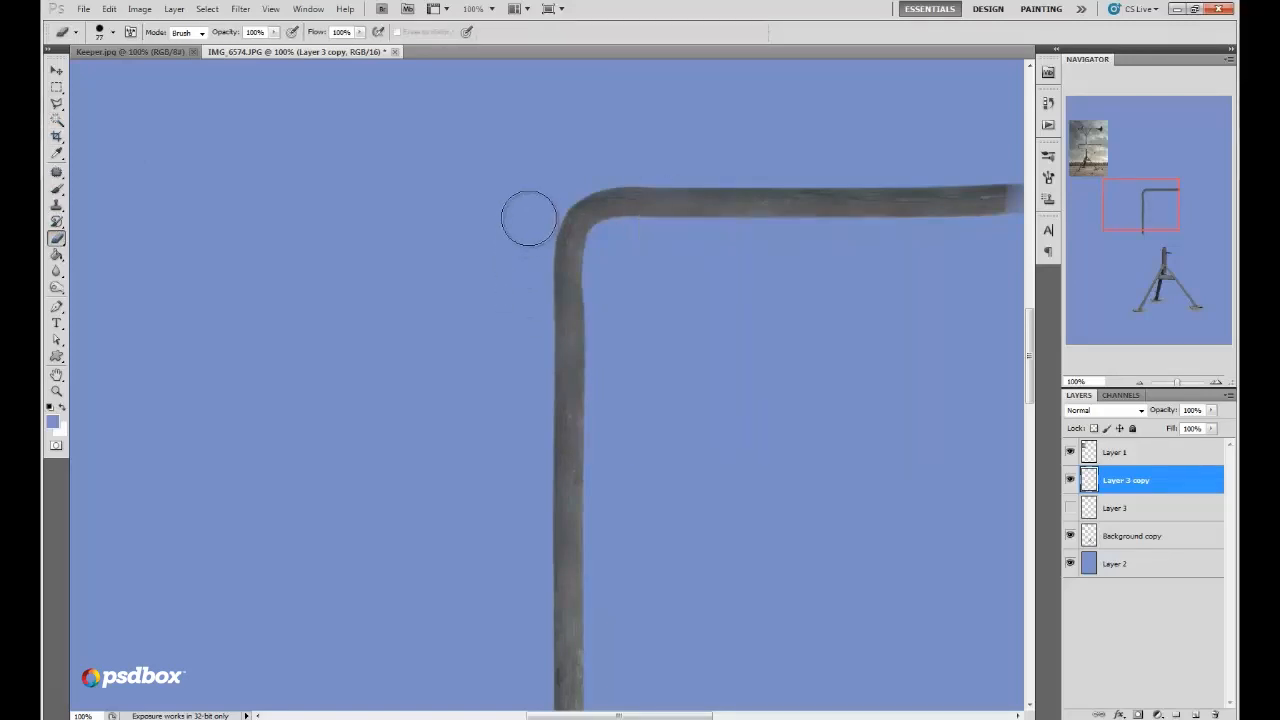
{"action": "left_click_drag", "start_coordinate": [646, 163], "coordinate": [632, 160]}
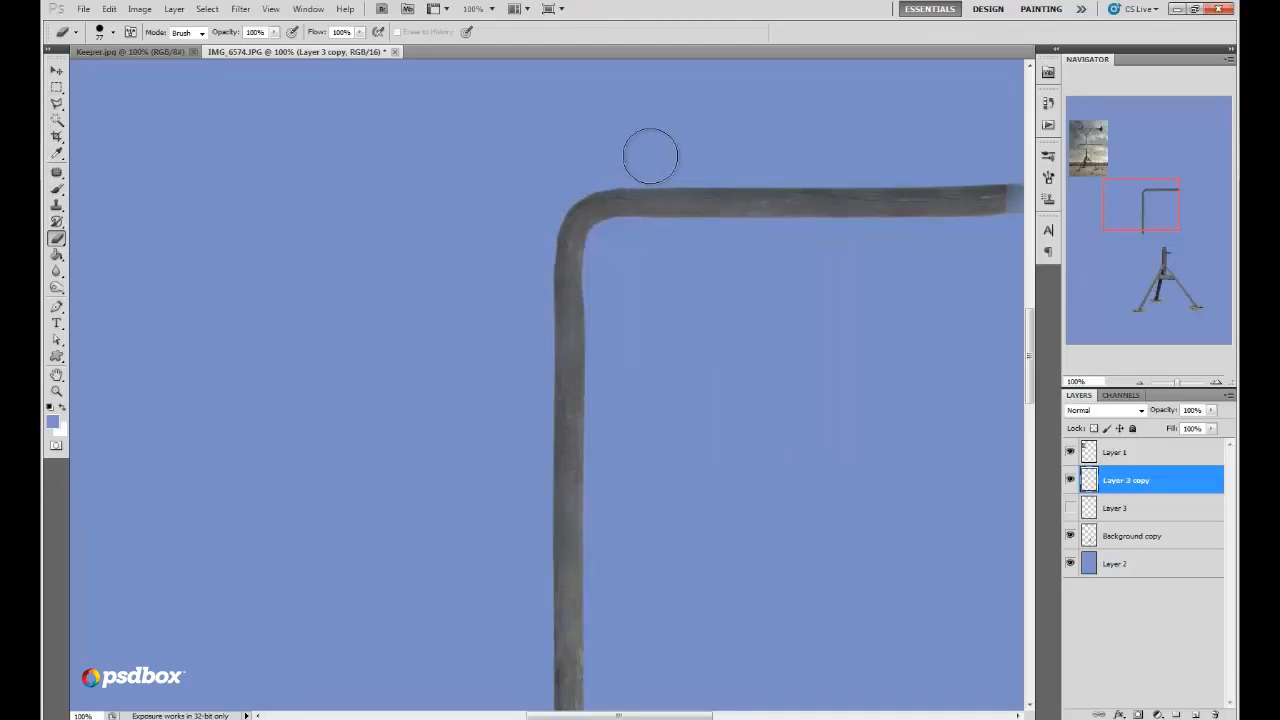
{"action": "right_click", "coordinate": [598, 300]}
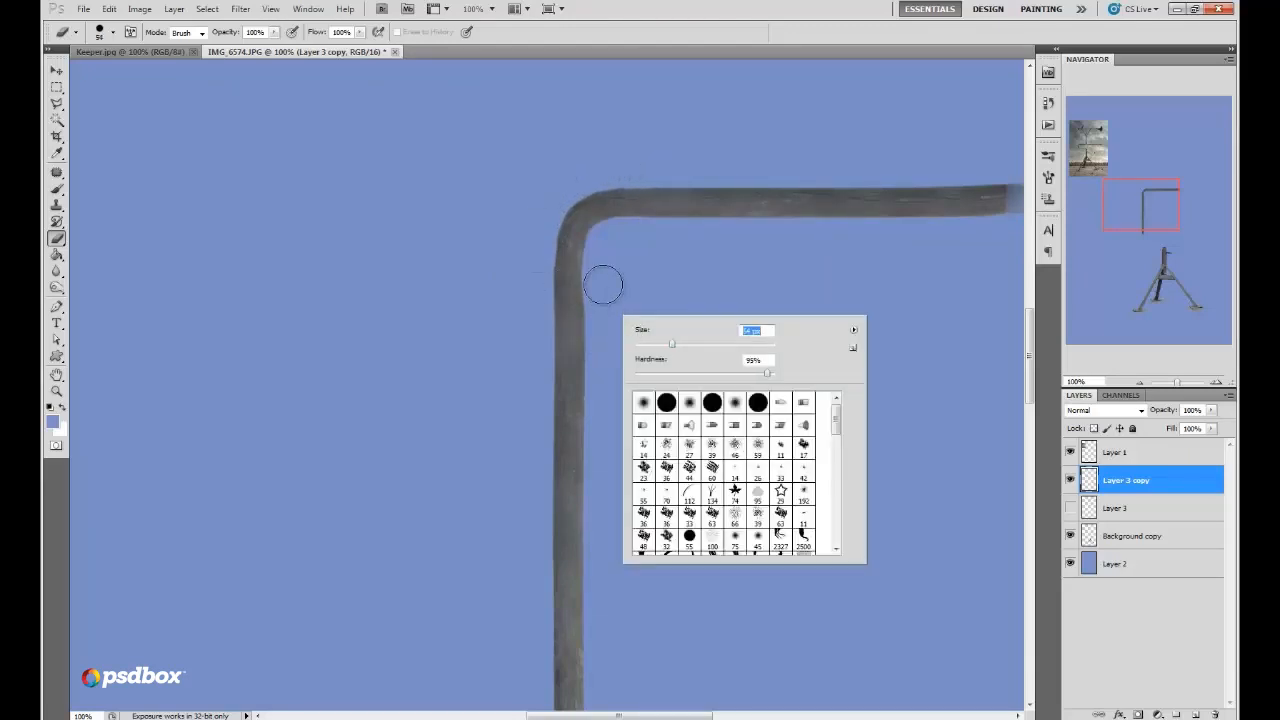
{"action": "key", "text": "Return"}
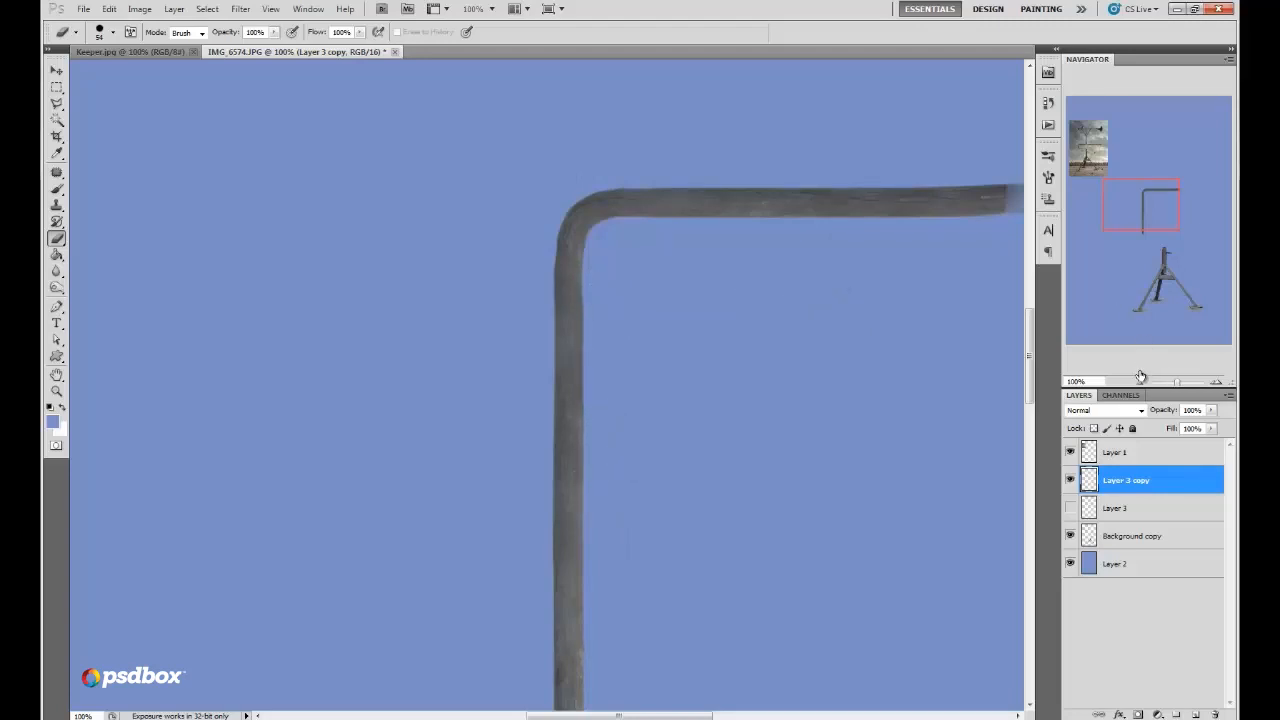
Step: Duplicate the bent pipe's Layer 3 copy and hide the source layer
{"action": "left_click", "coordinate": [1139, 383]}
{"action": "left_click", "coordinate": [1139, 383]}
{"action": "left_click", "coordinate": [1139, 383]}
{"action": "left_click", "coordinate": [1139, 383]}
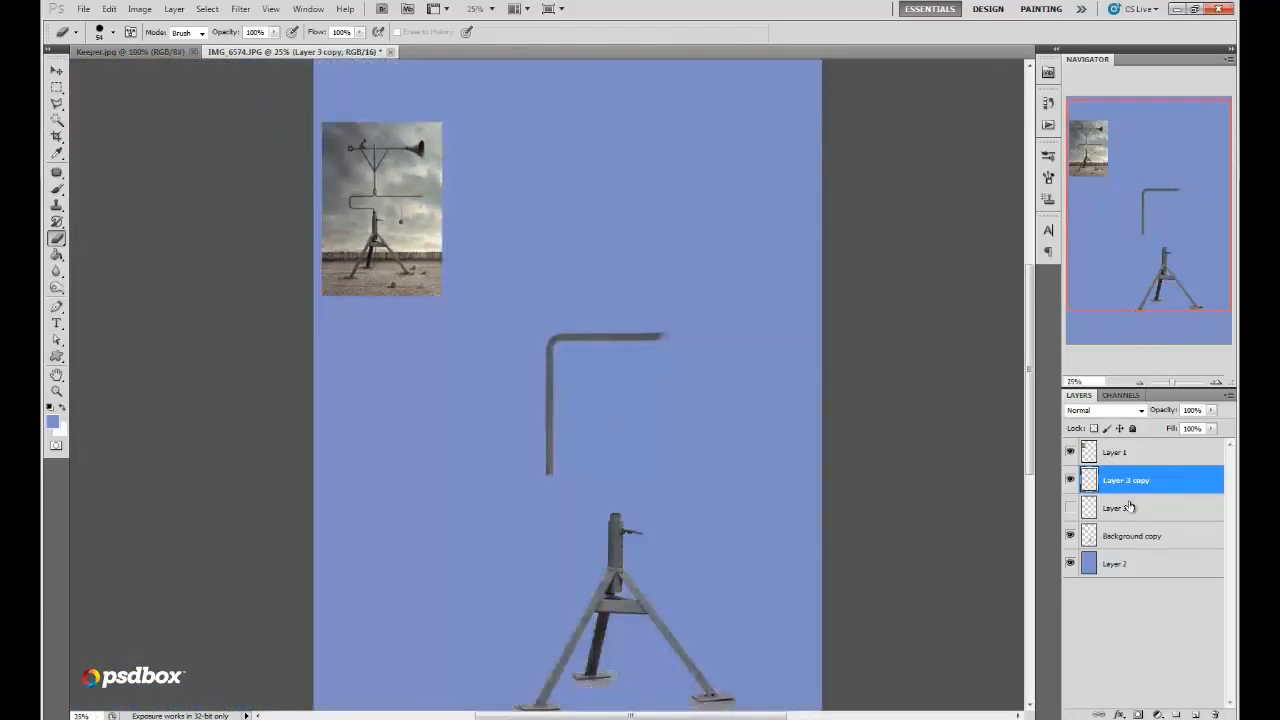
{"action": "left_click_drag", "start_coordinate": [1105, 476], "coordinate": [1195, 714]}
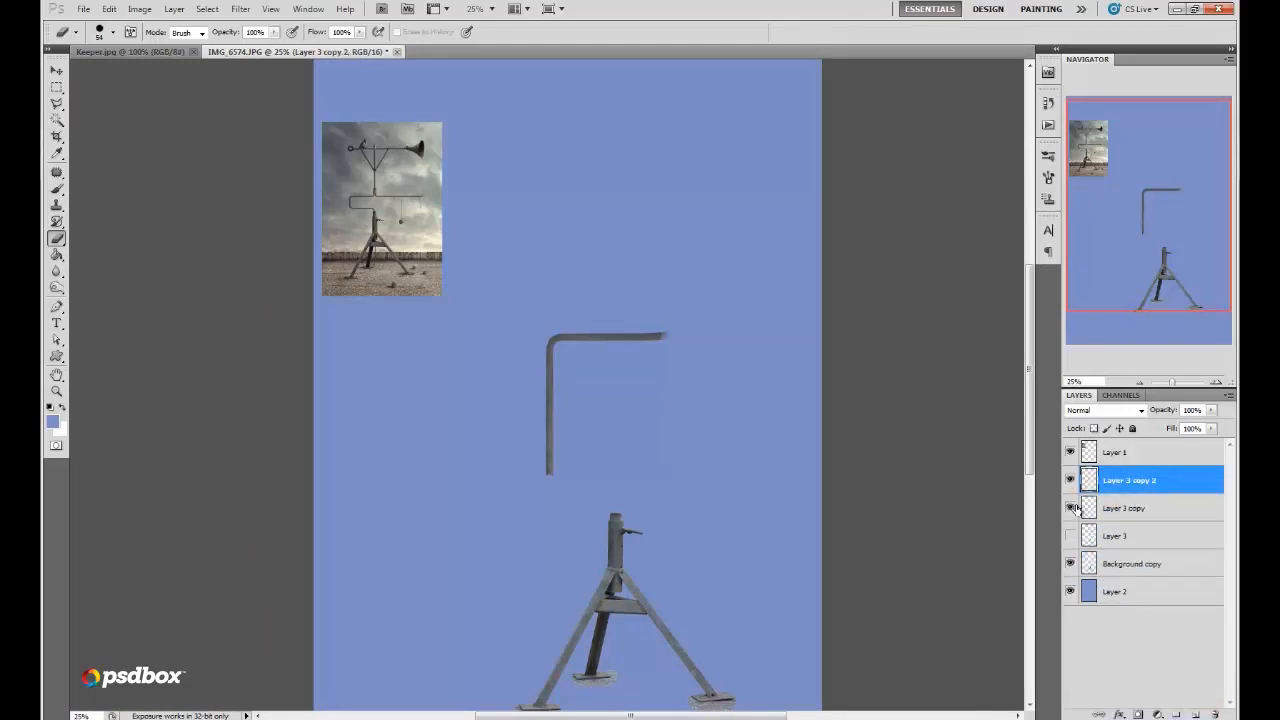
Step: Free Transform Layer 3 copy 2: rotate it about 90°, scale it to about 55%, and place it above the stand
{"action": "left_click", "coordinate": [109, 9]}
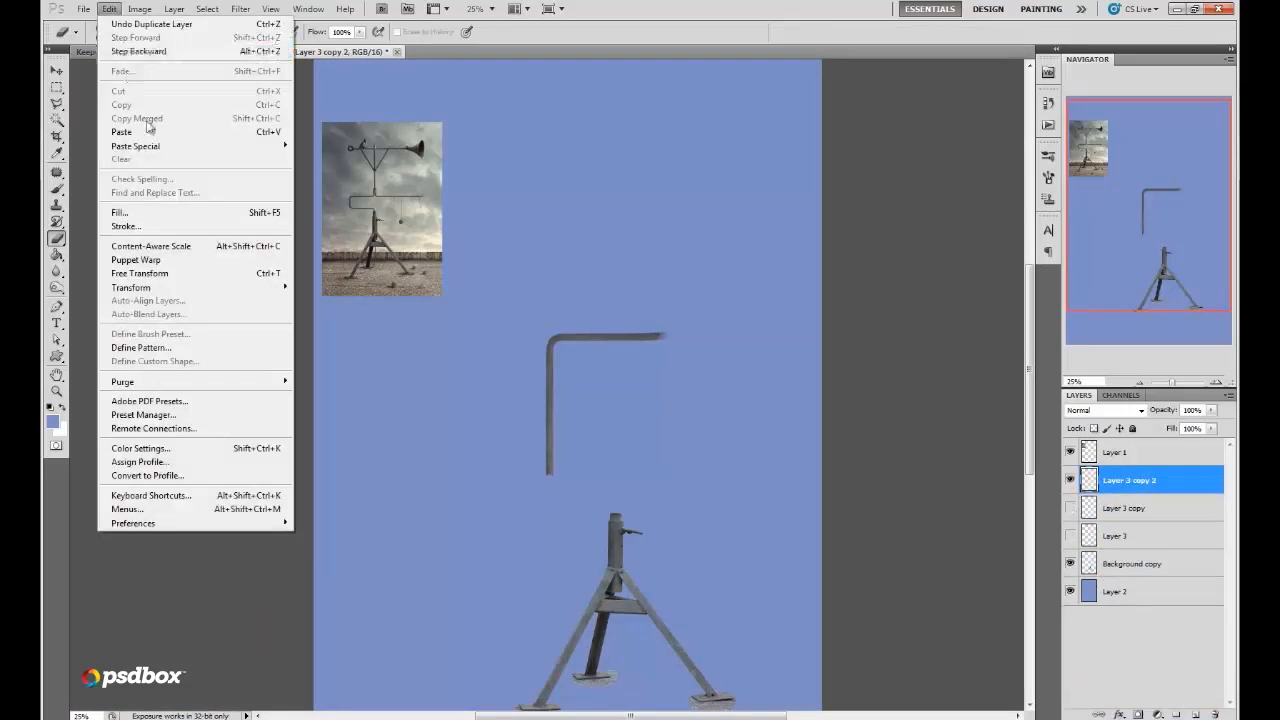
{"action": "left_click", "coordinate": [291, 275]}
{"action": "left_click_drag", "start_coordinate": [690, 320], "coordinate": [630, 447]}
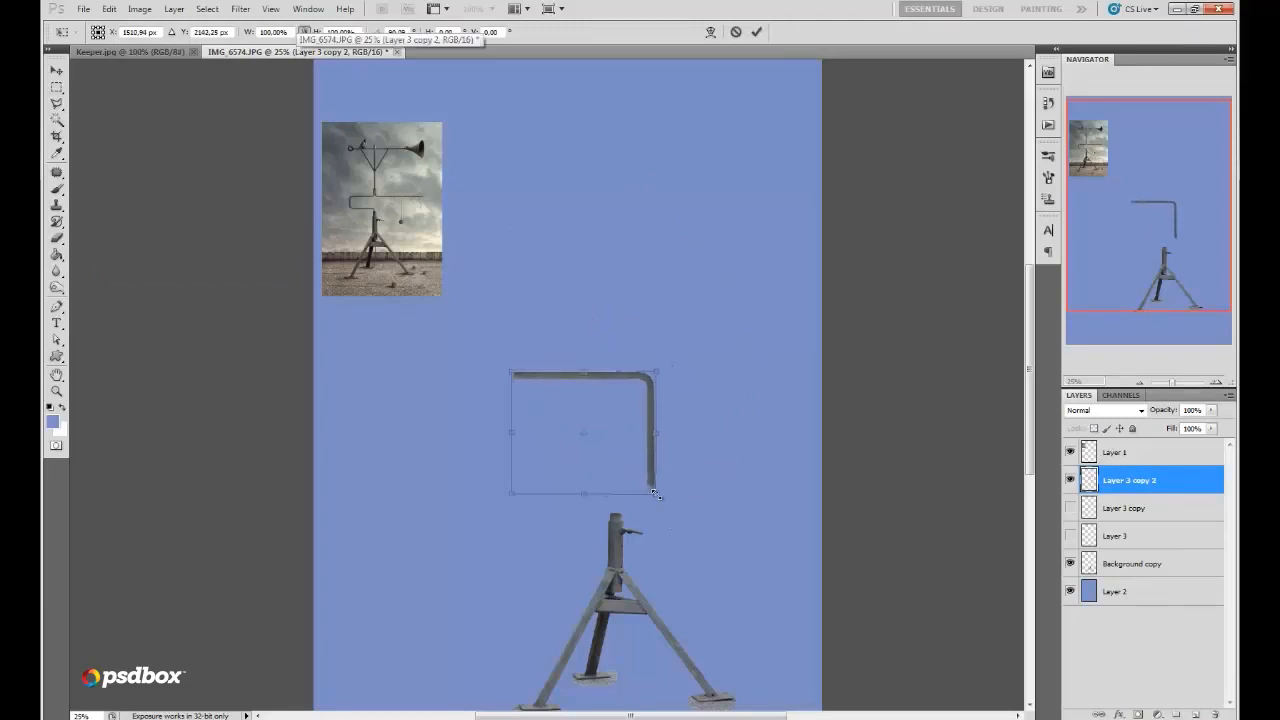
{"action": "left_click_drag", "start_coordinate": [655, 493], "coordinate": [590, 438]}
{"action": "left_click_drag", "start_coordinate": [571, 421], "coordinate": [598, 495]}
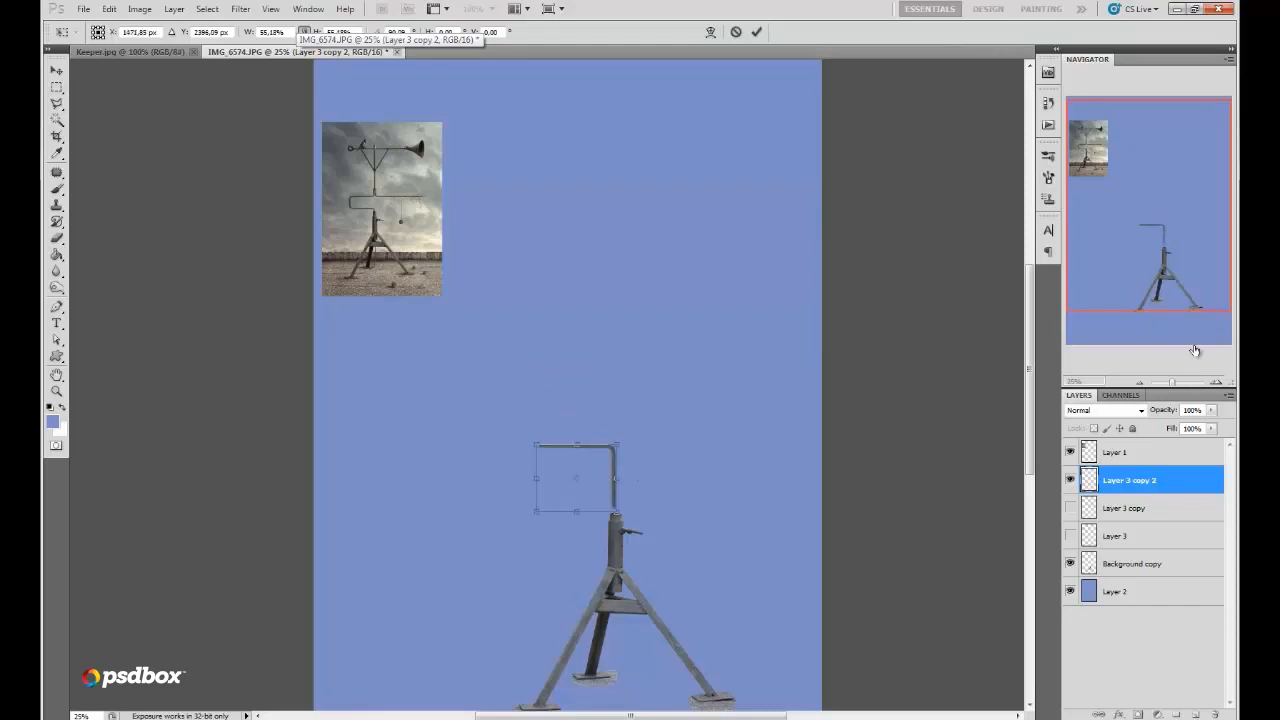
Step: Scale the rotated pipe to about 52%, lower its vertical end into the stand's tube, and apply the transform
{"action": "left_click", "coordinate": [1216, 383]}
{"action": "left_click", "coordinate": [1216, 383]}
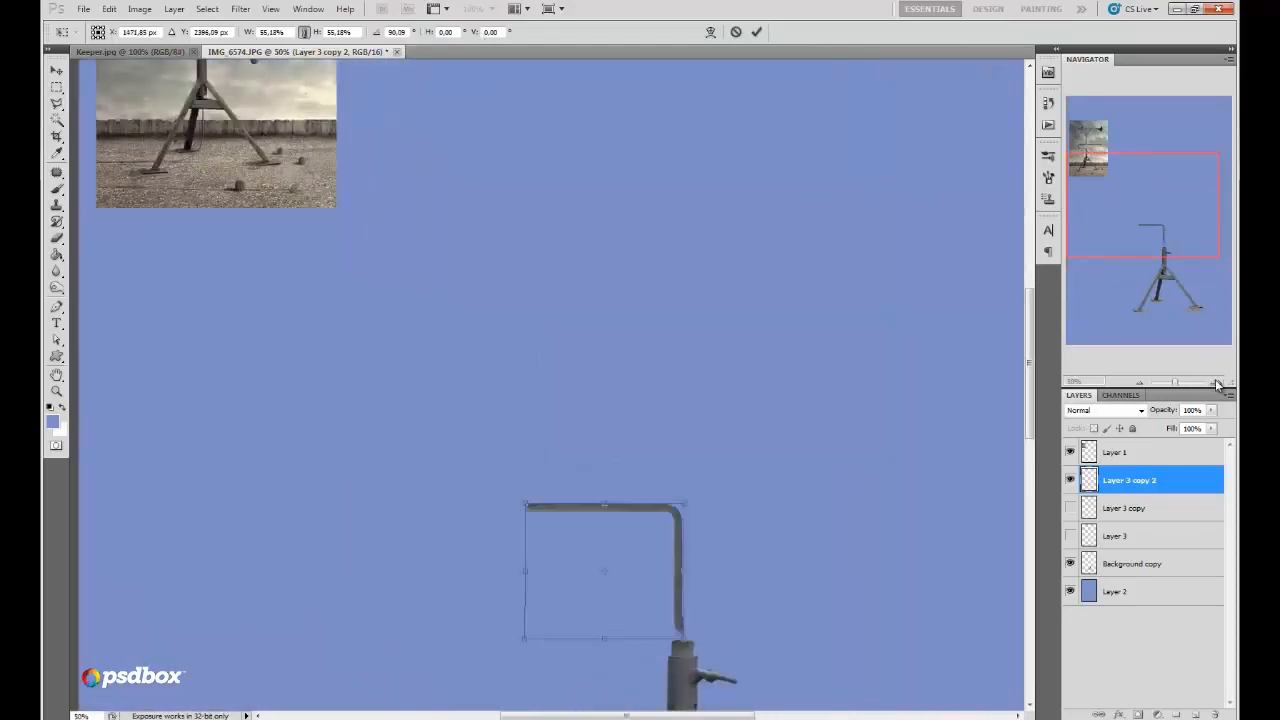
{"action": "left_click", "coordinate": [1216, 383]}
{"action": "left_click_drag", "start_coordinate": [1171, 245], "coordinate": [1178, 273]}
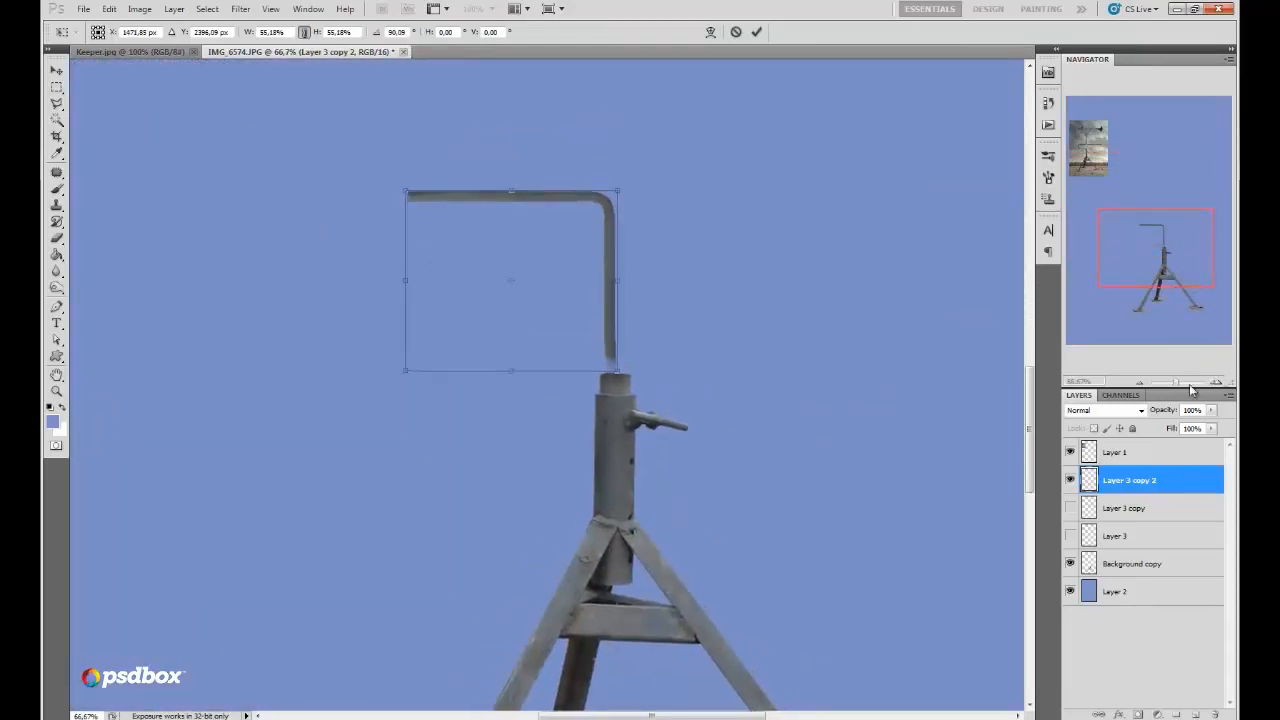
{"action": "left_click", "coordinate": [1216, 383]}
{"action": "left_click_drag", "start_coordinate": [655, 366], "coordinate": [625, 448]}
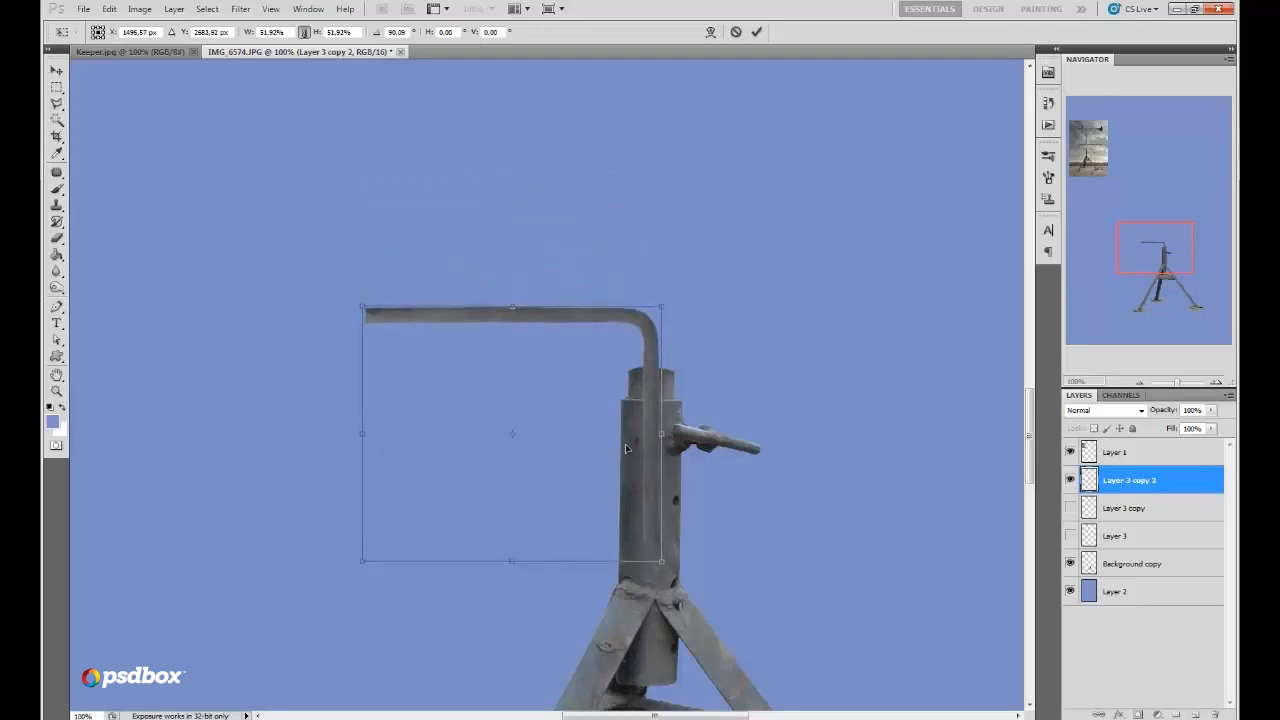
{"action": "left_click", "coordinate": [755, 35]}
Step: Move Layer 3 copy 2 beneath Background copy and set the Burn tool's brush size to 30 px
{"action": "left_click_drag", "start_coordinate": [1130, 480], "coordinate": [1130, 555]}
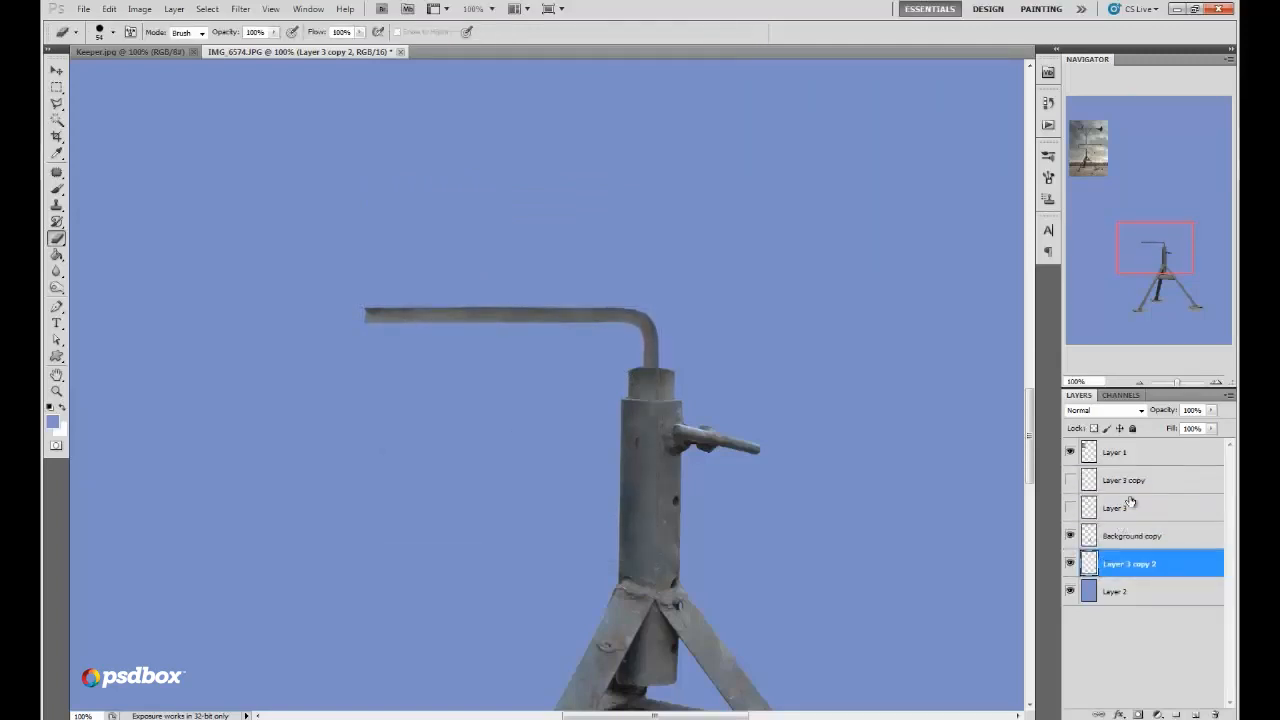
{"action": "left_click", "coordinate": [57, 288]}
{"action": "right_click", "coordinate": [660, 367]}
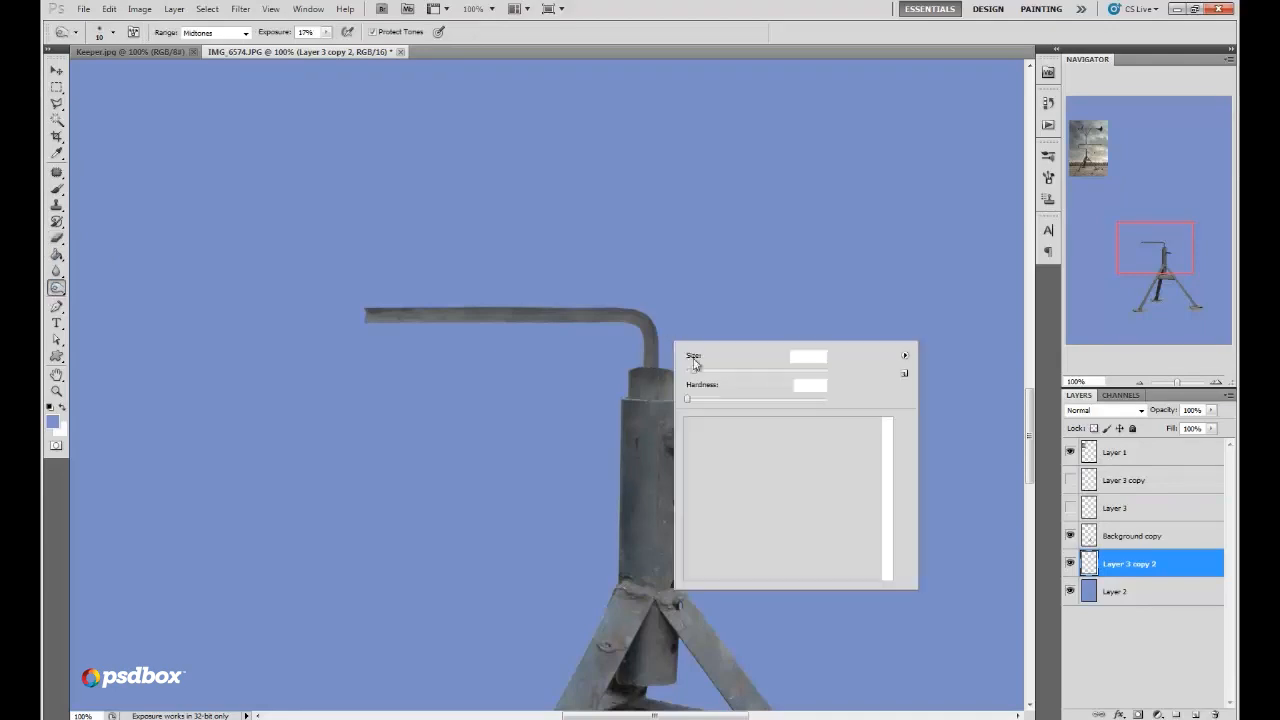
{"action": "type", "text": "30"}
{"action": "key", "text": "Return"}
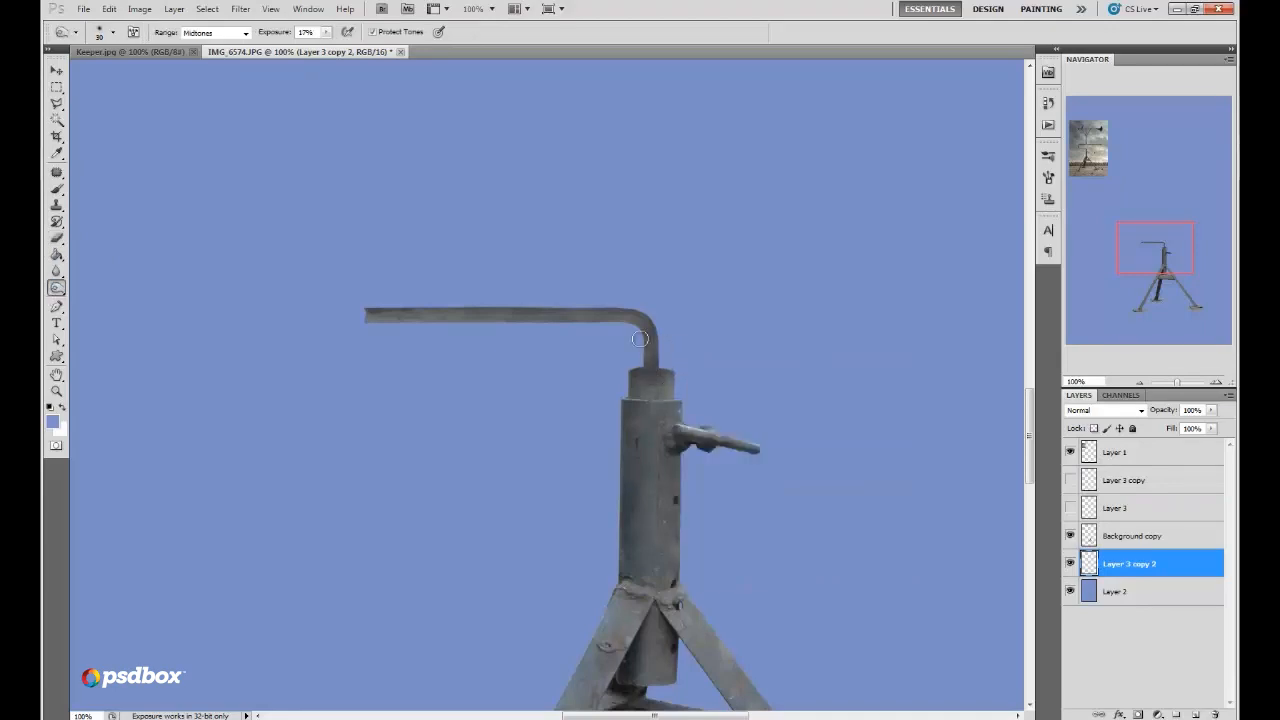
{"action": "left_click_drag", "start_coordinate": [1155, 261], "coordinate": [1155, 215]}
{"action": "left_click", "coordinate": [1139, 384]}
{"action": "left_click", "coordinate": [1139, 384]}
{"action": "left_click", "coordinate": [1139, 384]}
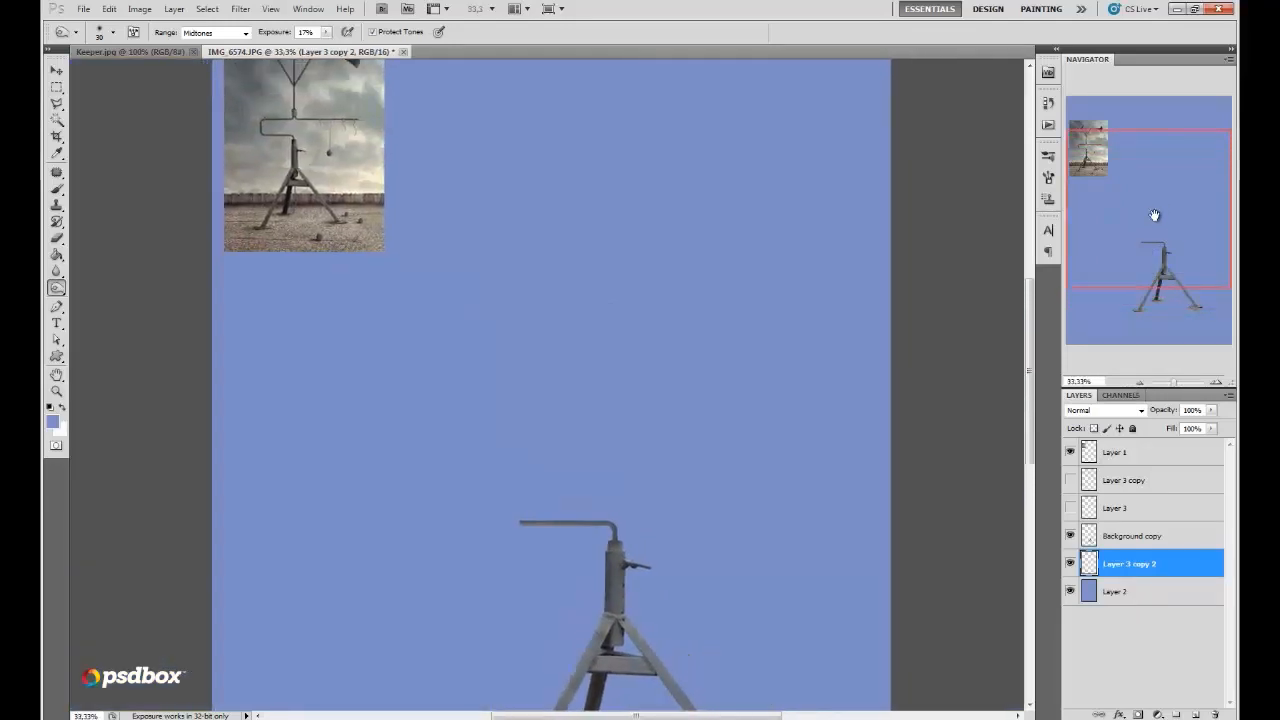
{"action": "left_click", "coordinate": [1098, 510]}
{"action": "left_click", "coordinate": [1070, 508]}
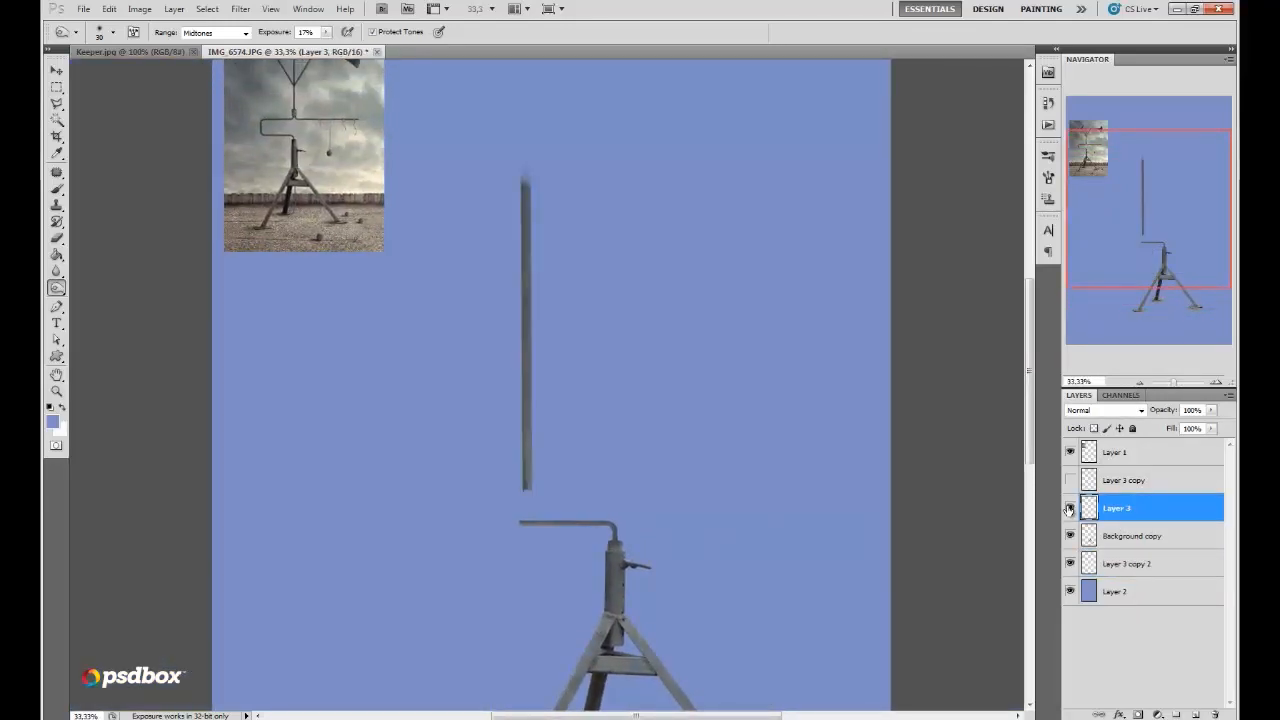
{"action": "left_click", "coordinate": [1070, 508]}
Step: Show Layer 3 copy, duplicate it for a second pipe segment, and hide the source layer again
{"action": "left_click", "coordinate": [1070, 480]}
{"action": "left_click", "coordinate": [1092, 480]}
{"action": "left_click_drag", "start_coordinate": [1092, 490], "coordinate": [1196, 715]}
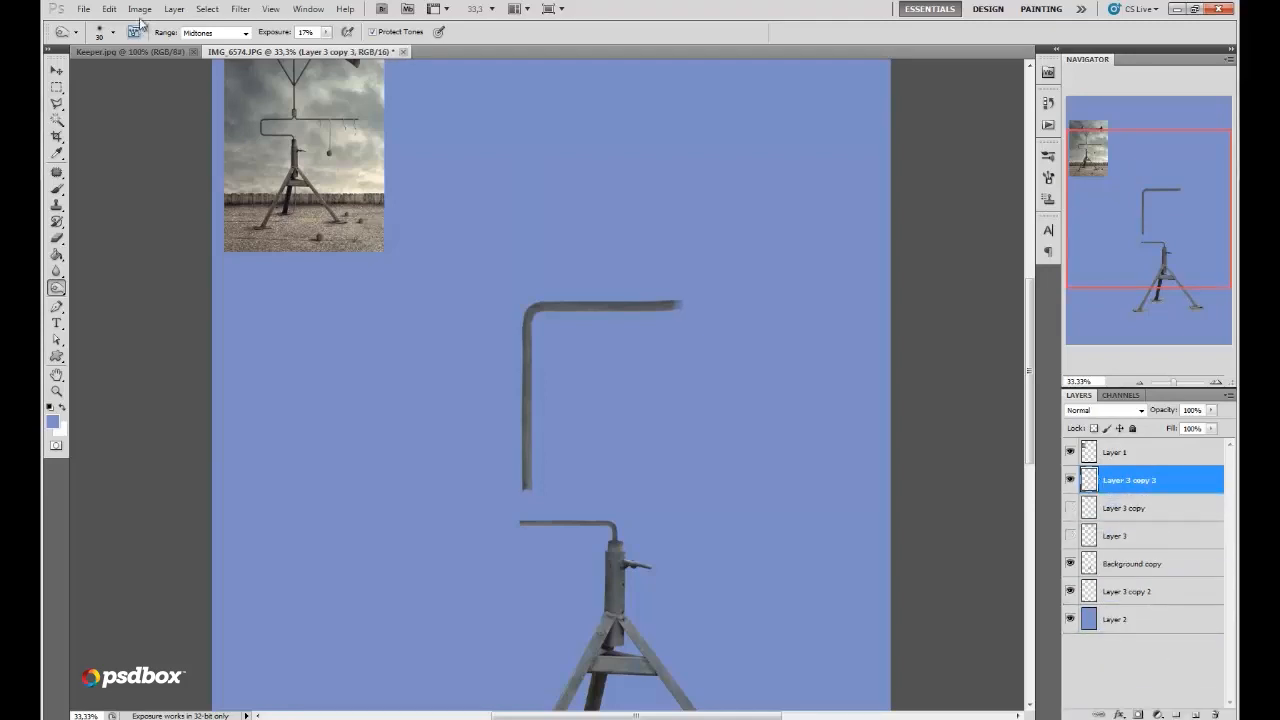
Step: Free Transform Layer 3 copy 3: rotate it about 90° counterclockwise, scale it to about 62%, and place it above the stand's pipe
{"action": "left_click", "coordinate": [109, 9]}
{"action": "left_click", "coordinate": [140, 272]}
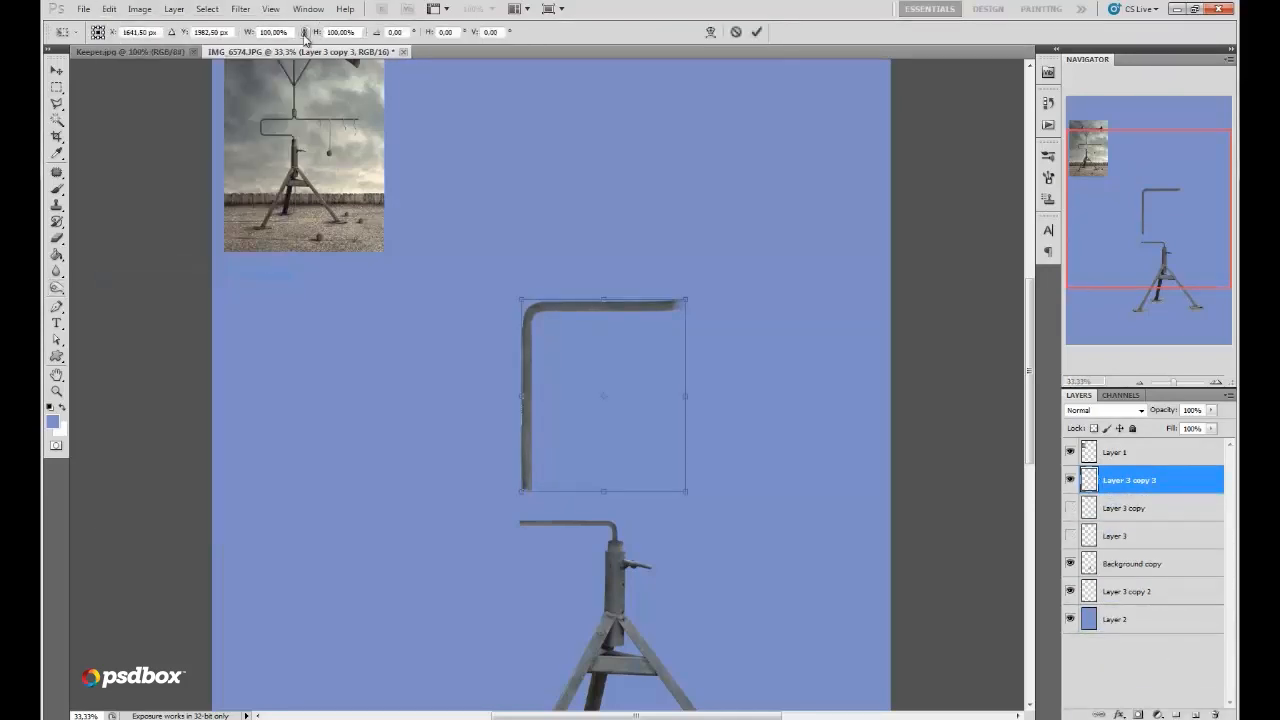
{"action": "left_click_drag", "start_coordinate": [628, 570], "coordinate": [749, 377]}
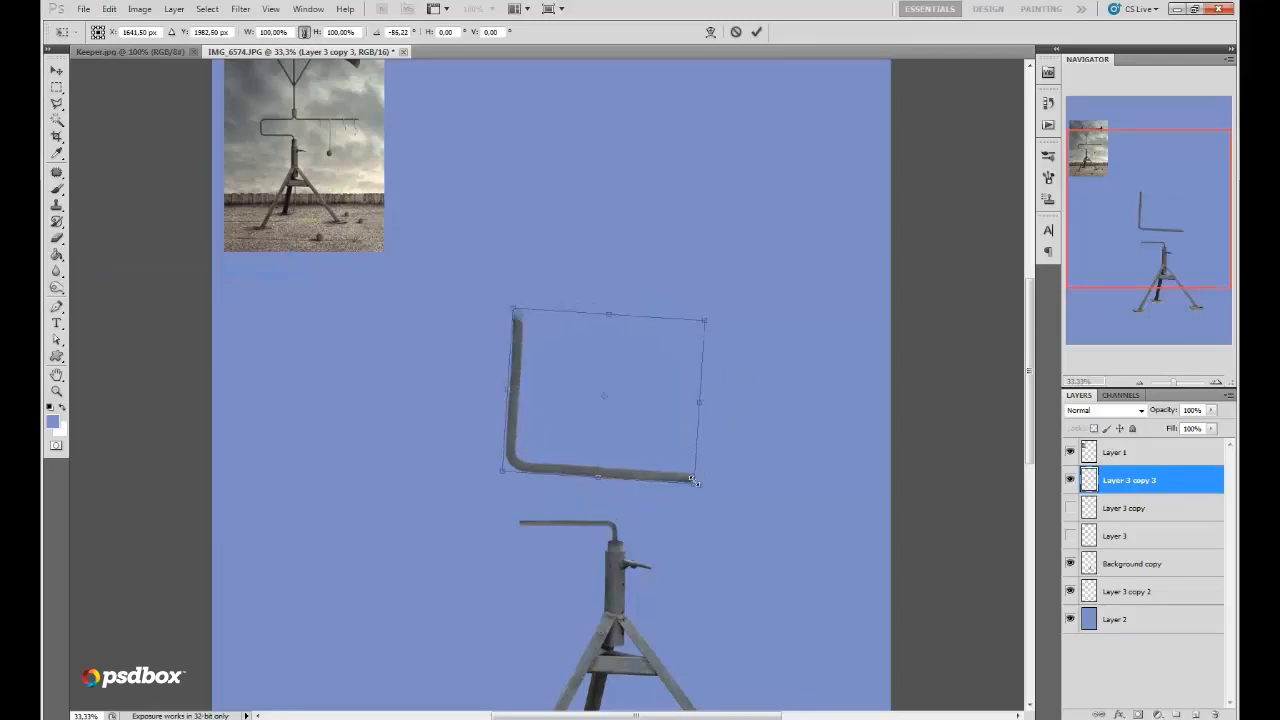
{"action": "left_click_drag", "start_coordinate": [697, 480], "coordinate": [562, 478]}
{"action": "left_click_drag", "start_coordinate": [600, 526], "coordinate": [593, 533]}
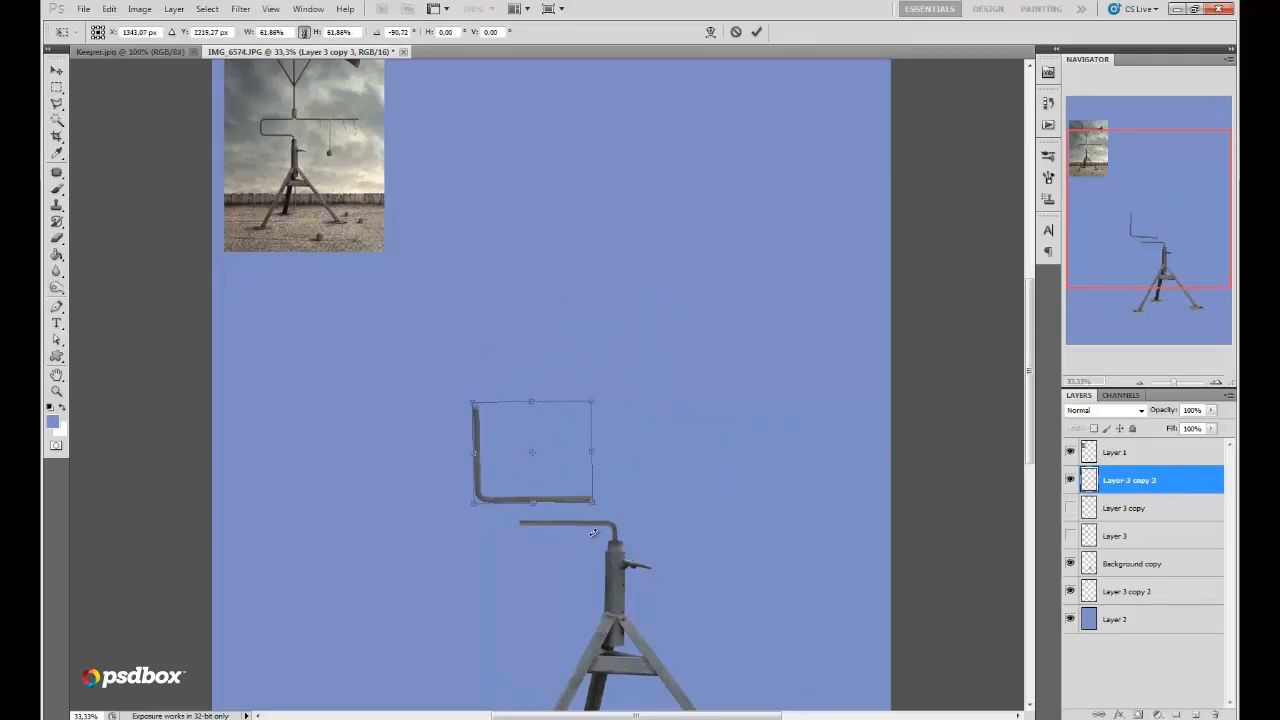
Step: Scale the rotated pipe to about 45%, align its horizontal part with the end of the stand's pipe, and apply the transform
{"action": "left_click", "coordinate": [1216, 383]}
{"action": "left_click", "coordinate": [1216, 383]}
{"action": "left_click_drag", "start_coordinate": [1177, 228], "coordinate": [1161, 253]}
{"action": "left_click", "coordinate": [1215, 381]}
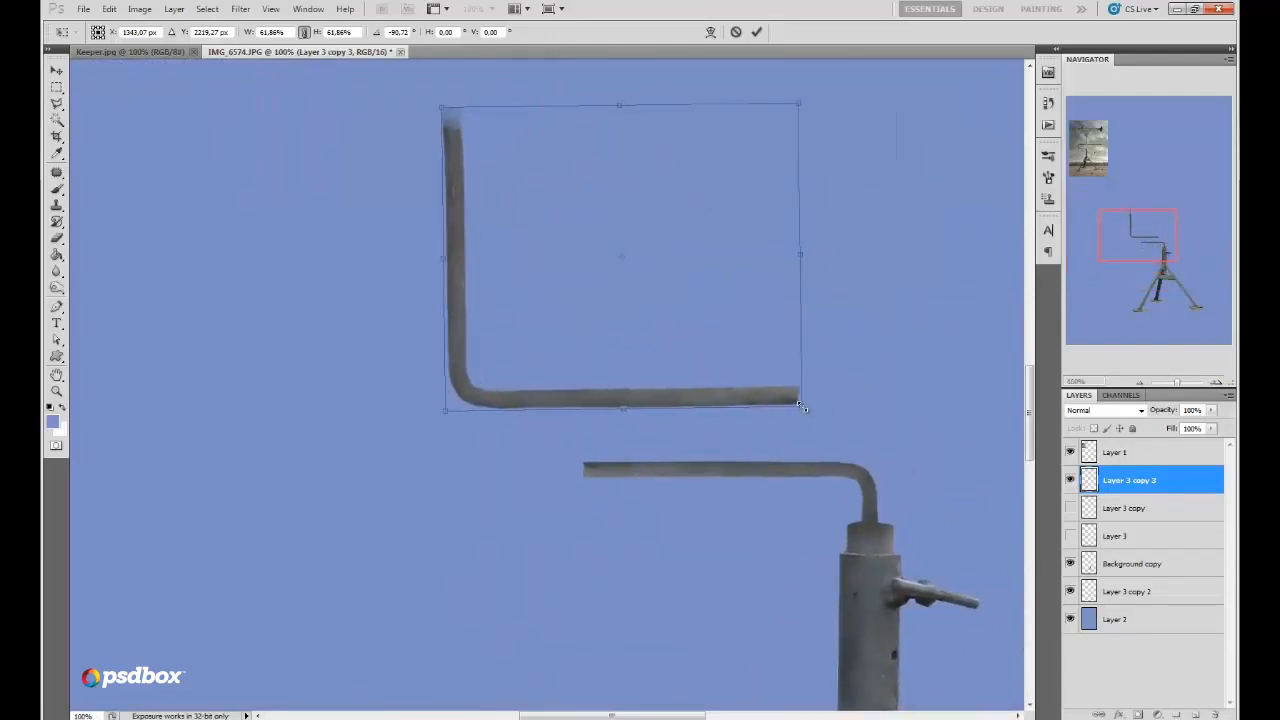
{"action": "left_click_drag", "start_coordinate": [801, 406], "coordinate": [673, 300]}
{"action": "left_click_drag", "start_coordinate": [625, 250], "coordinate": [785, 427]}
{"action": "left_click_drag", "start_coordinate": [749, 478], "coordinate": [772, 460]}
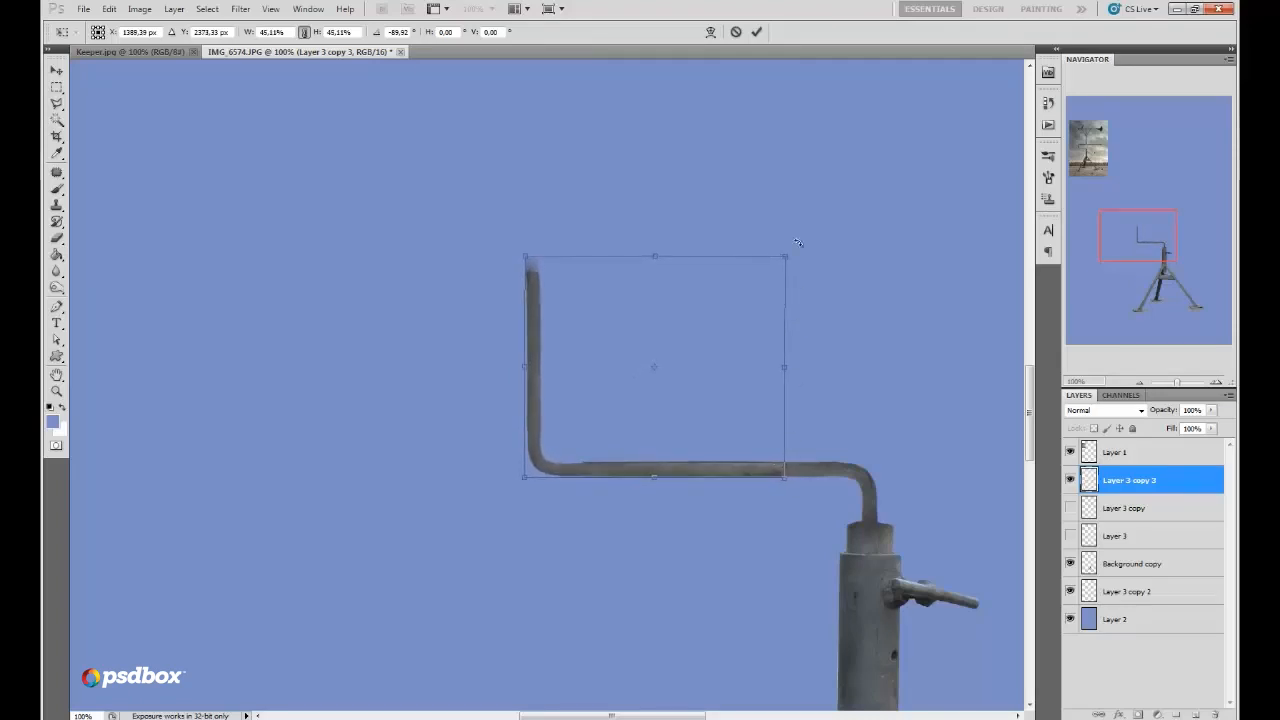
{"action": "left_click", "coordinate": [757, 32]}
{"action": "key", "text": "o"}
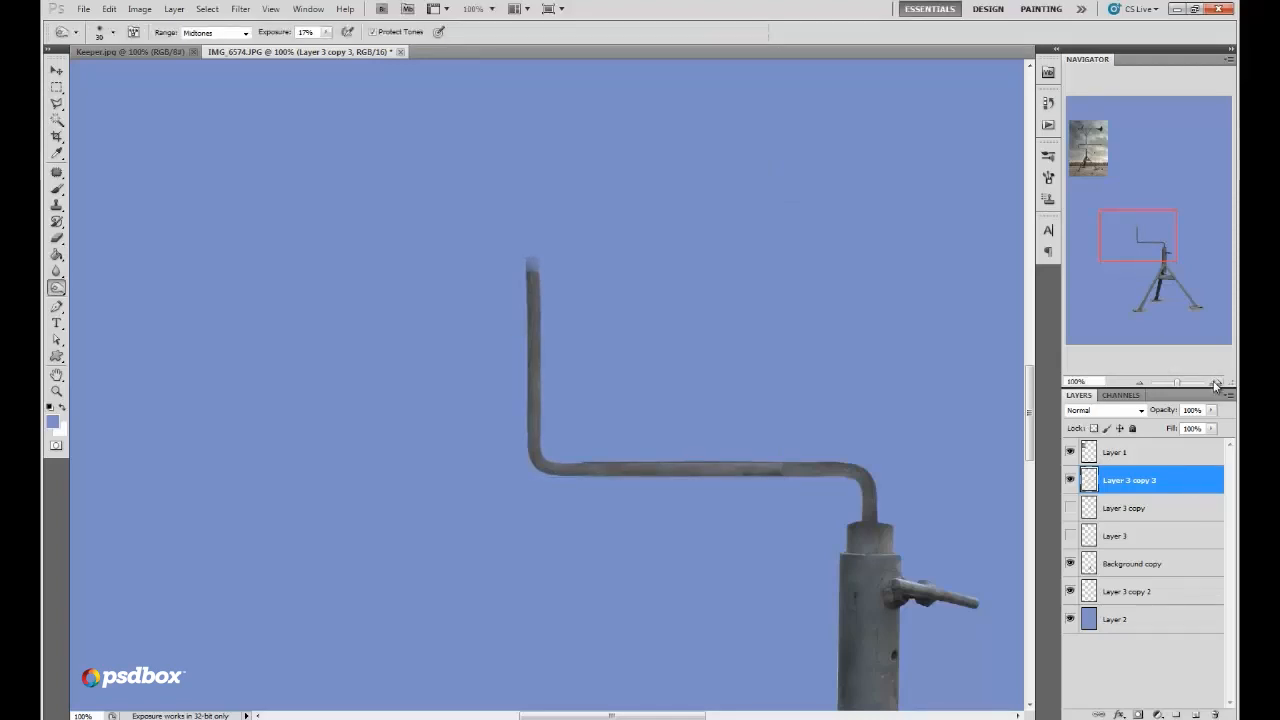
Step: Move Layer 3 copy 3 beneath Layer 3, directly above Background copy
{"action": "left_click_drag", "start_coordinate": [1154, 258], "coordinate": [1162, 261]}
{"action": "left_click", "coordinate": [1104, 540]}
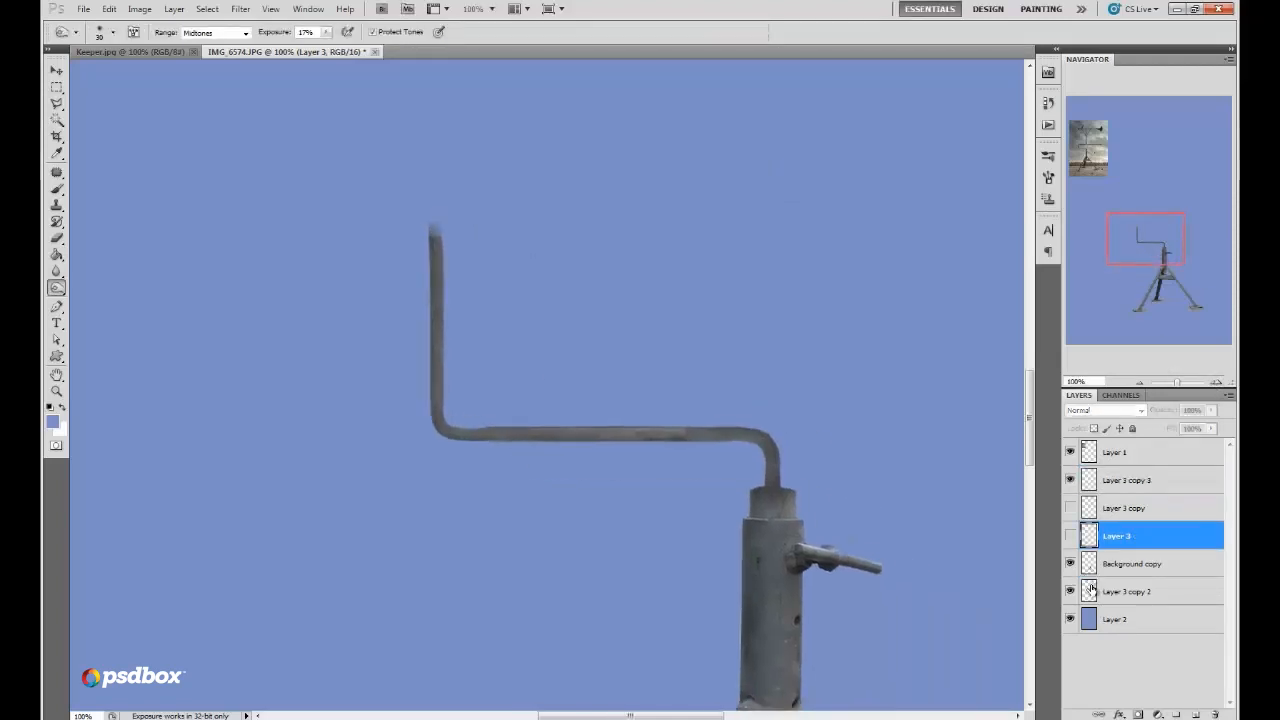
{"action": "left_click_drag", "start_coordinate": [1093, 495], "coordinate": [1097, 550]}
Step: Blend the pipe joint by erasing overlapping ends on Layer 3 copy 2 and Layer 3 copy 3 with a 92 px, 0% hardness Eraser
{"action": "left_click", "coordinate": [1100, 591]}
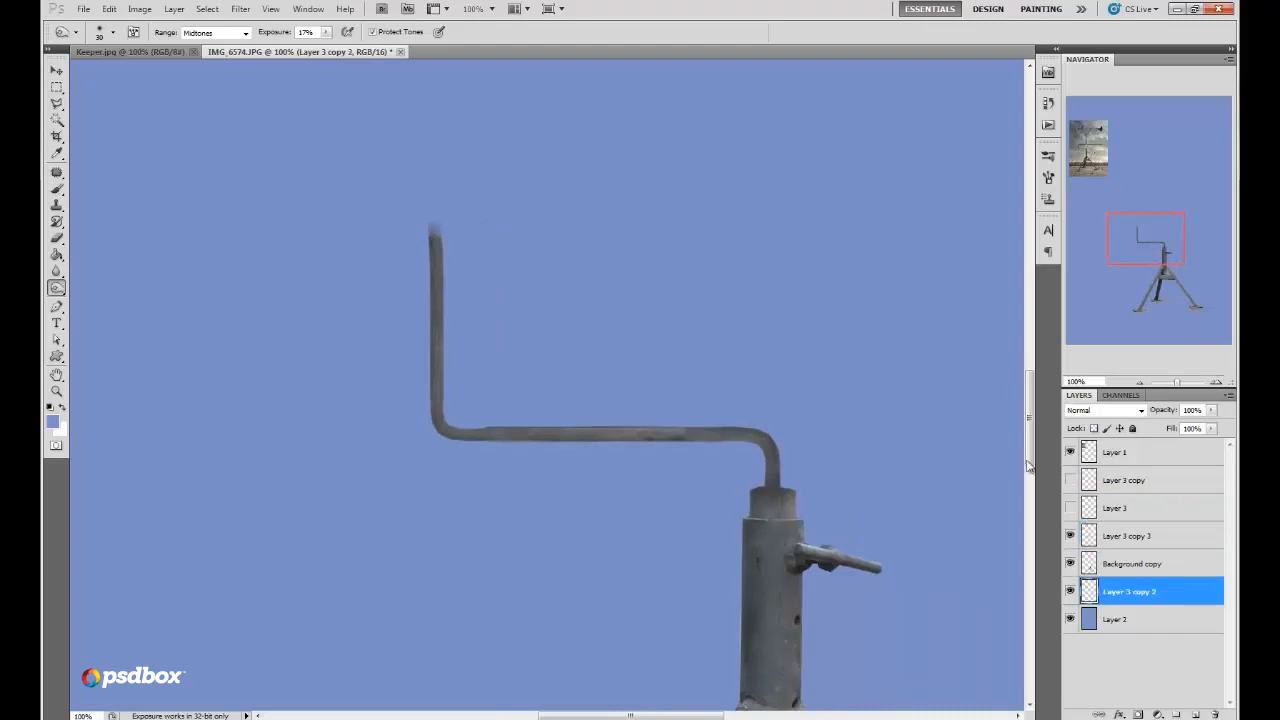
{"action": "left_click", "coordinate": [55, 238]}
{"action": "right_click", "coordinate": [557, 391]}
{"action": "left_click_drag", "start_coordinate": [608, 409], "coordinate": [642, 409]}
{"action": "left_click_drag", "start_coordinate": [590, 436], "coordinate": [520, 434]}
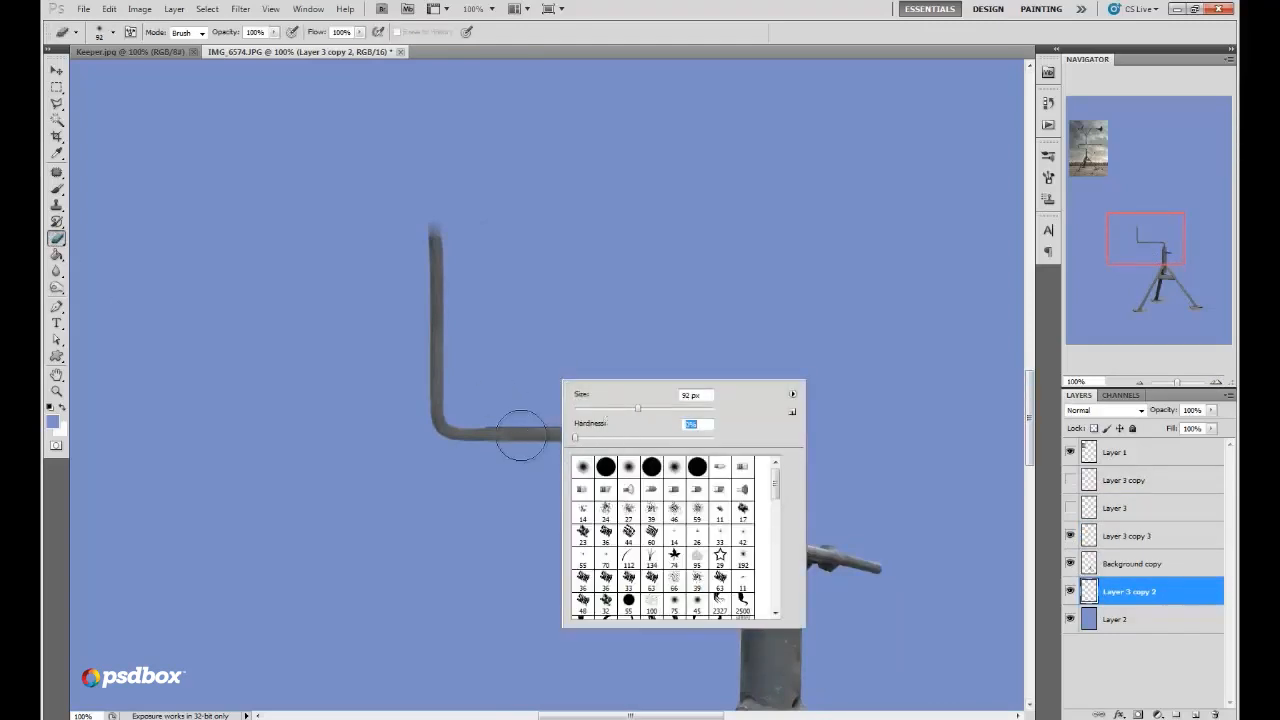
{"action": "left_click", "coordinate": [494, 416]}
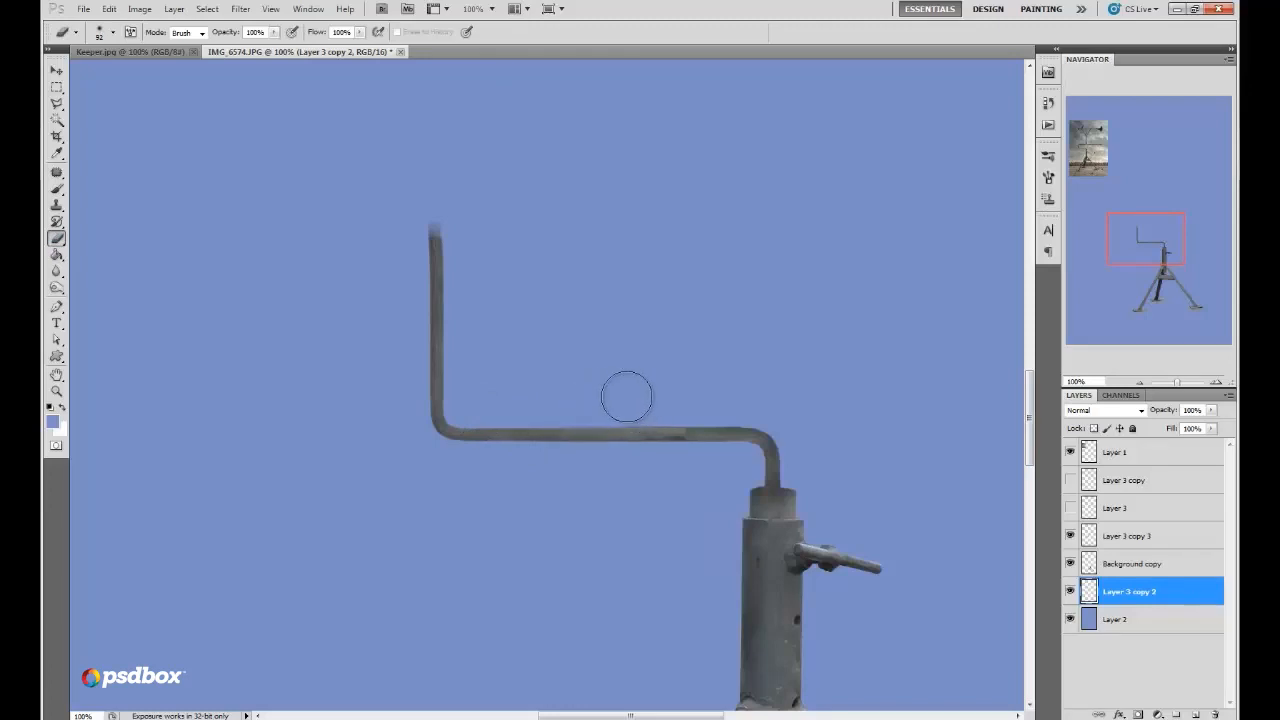
{"action": "left_click", "coordinate": [1095, 536]}
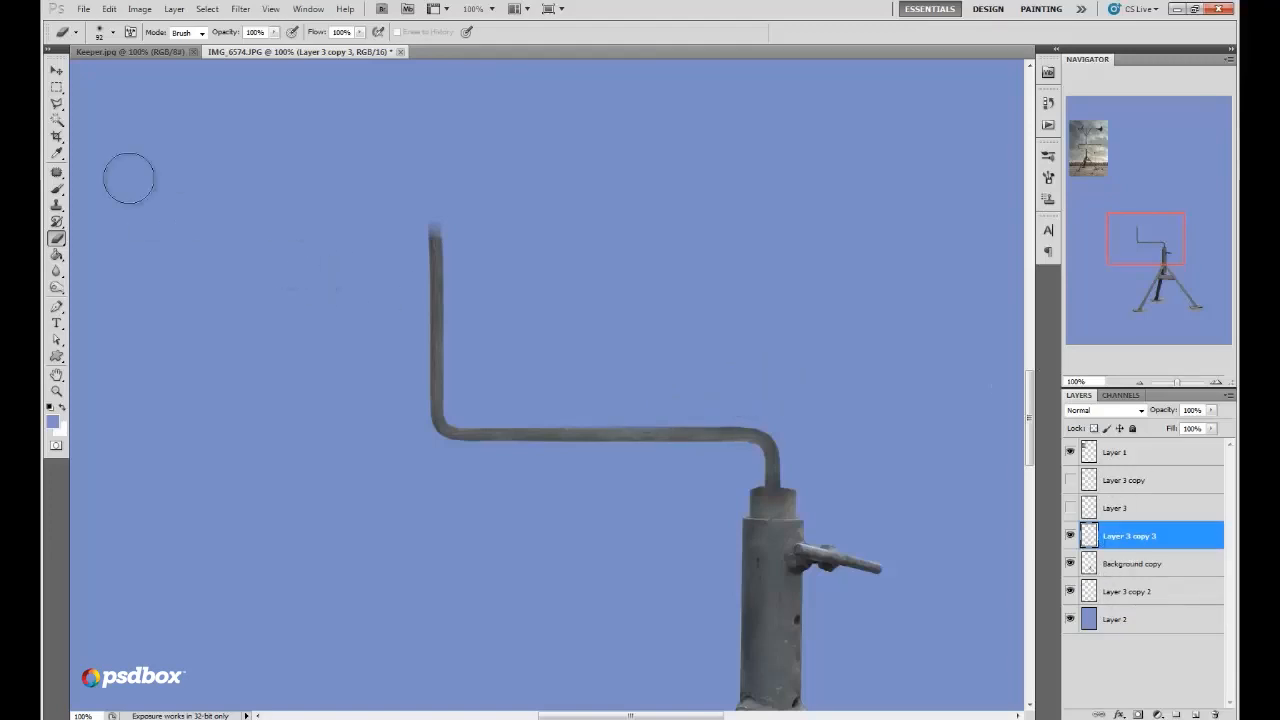
Step: Select the upper part of the vertical pipe on Layer 3 copy 3, delete it, and deselect
{"action": "left_click", "coordinate": [55, 88]}
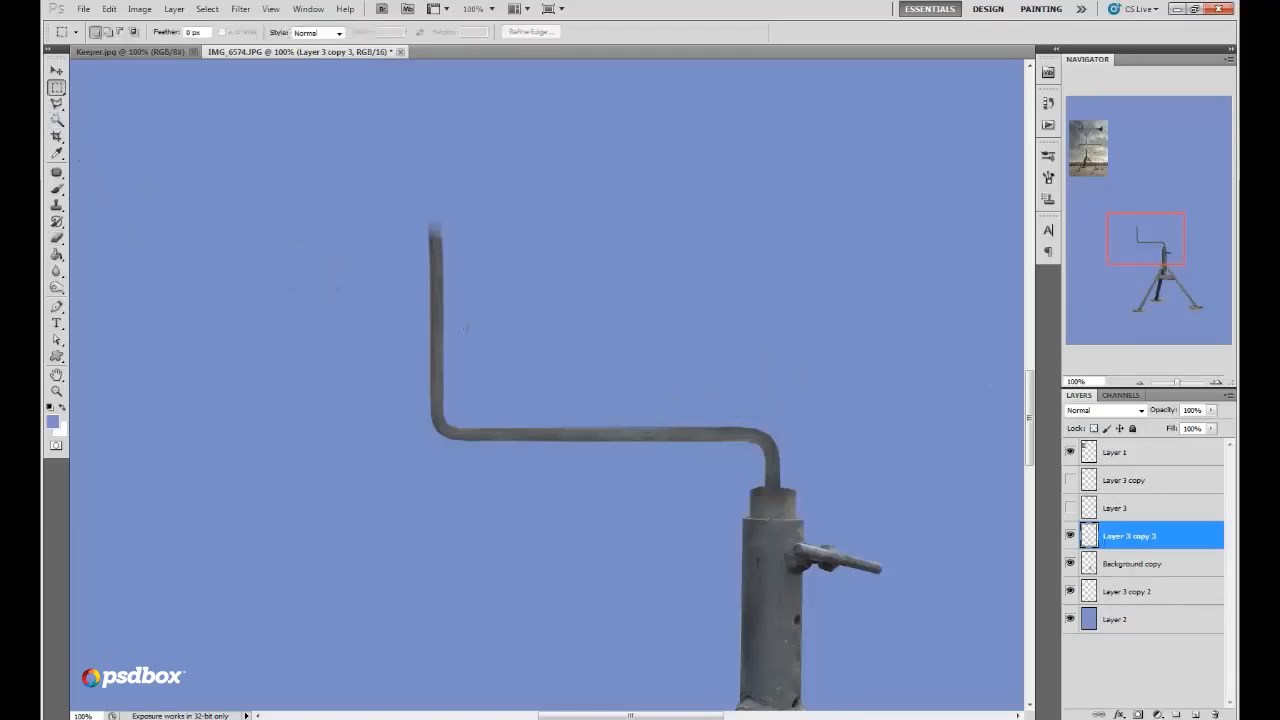
{"action": "left_click_drag", "start_coordinate": [390, 229], "coordinate": [385, 204]}
{"action": "left_click", "coordinate": [492, 203]}
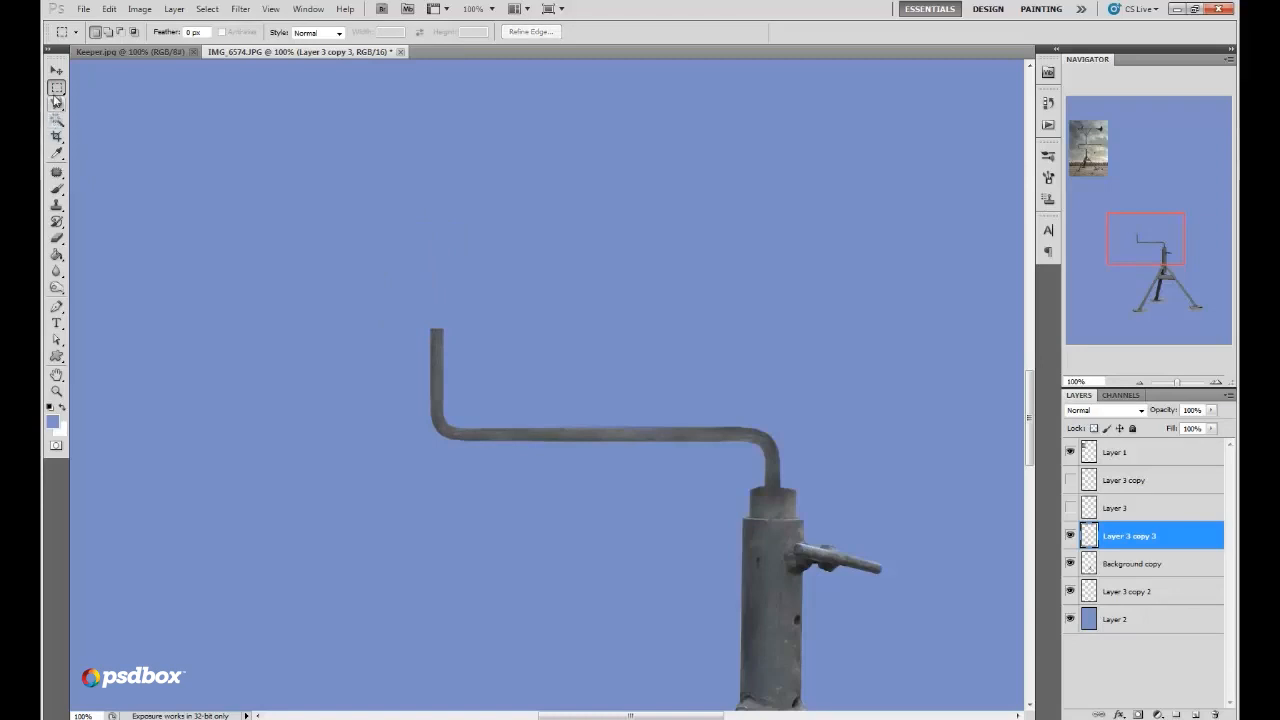
Step: Duplicate Layer 3 copy 3 and flip the duplicate vertically
{"action": "left_click_drag", "start_coordinate": [1085, 537], "coordinate": [1195, 714]}
{"action": "left_click", "coordinate": [108, 9]}
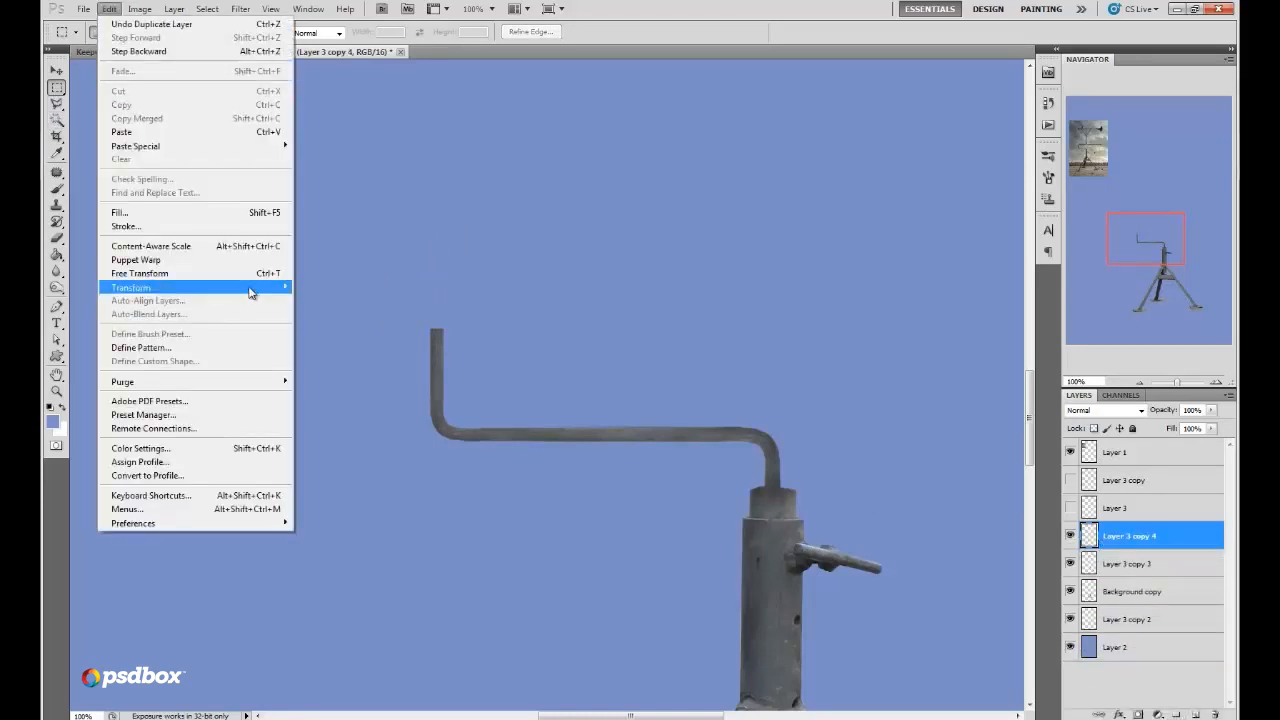
{"action": "mouse_move", "coordinate": [255, 290]}
{"action": "left_click", "coordinate": [322, 456]}
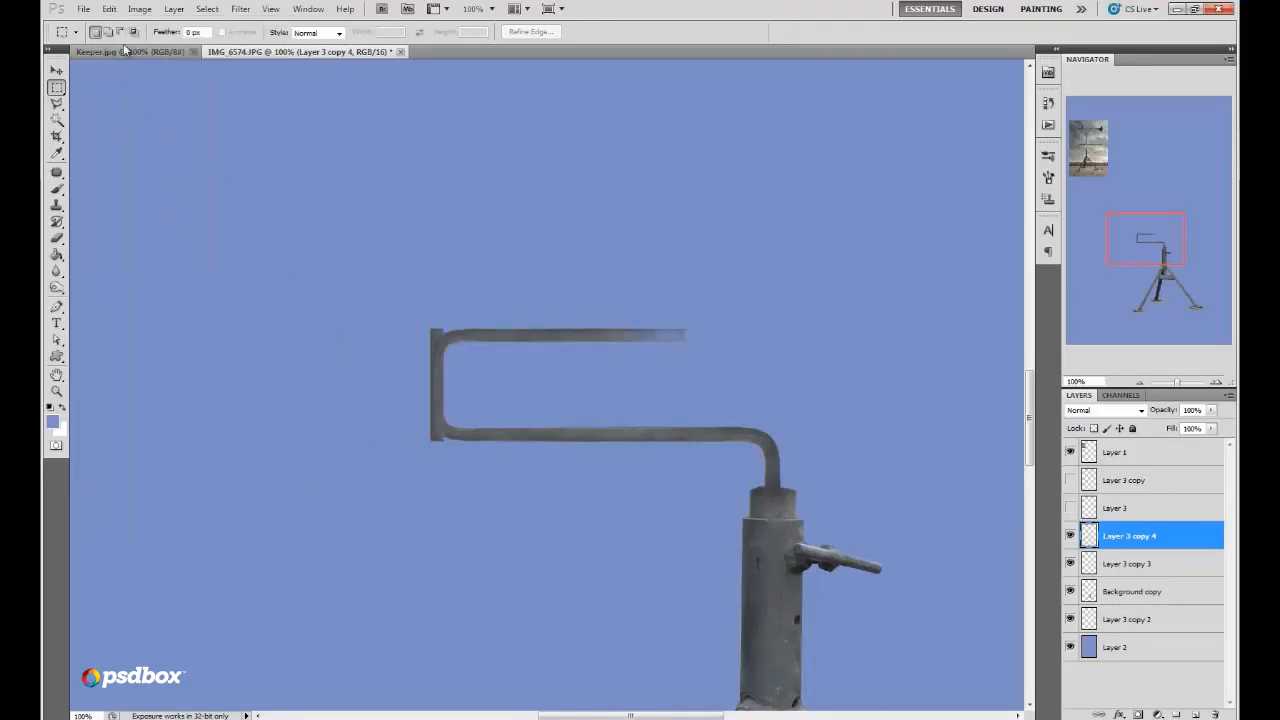
Step: Move the flipped pipe up until its vertical end continues the lower pipe's vertical part, and apply the transform
{"action": "left_click", "coordinate": [108, 9]}
{"action": "left_click", "coordinate": [186, 277]}
{"action": "left_click_drag", "start_coordinate": [463, 414], "coordinate": [464, 374]}
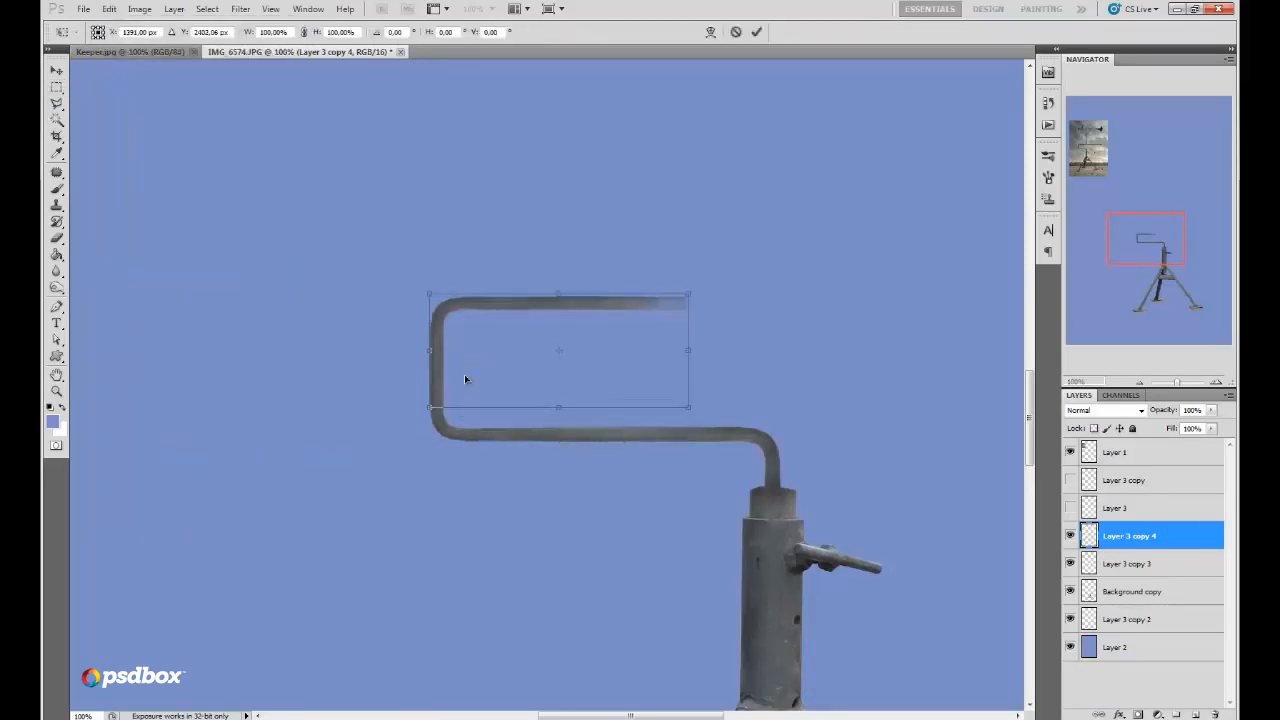
{"action": "key", "text": "Up"}
{"action": "key", "text": "Up"}
{"action": "key", "text": "Up"}
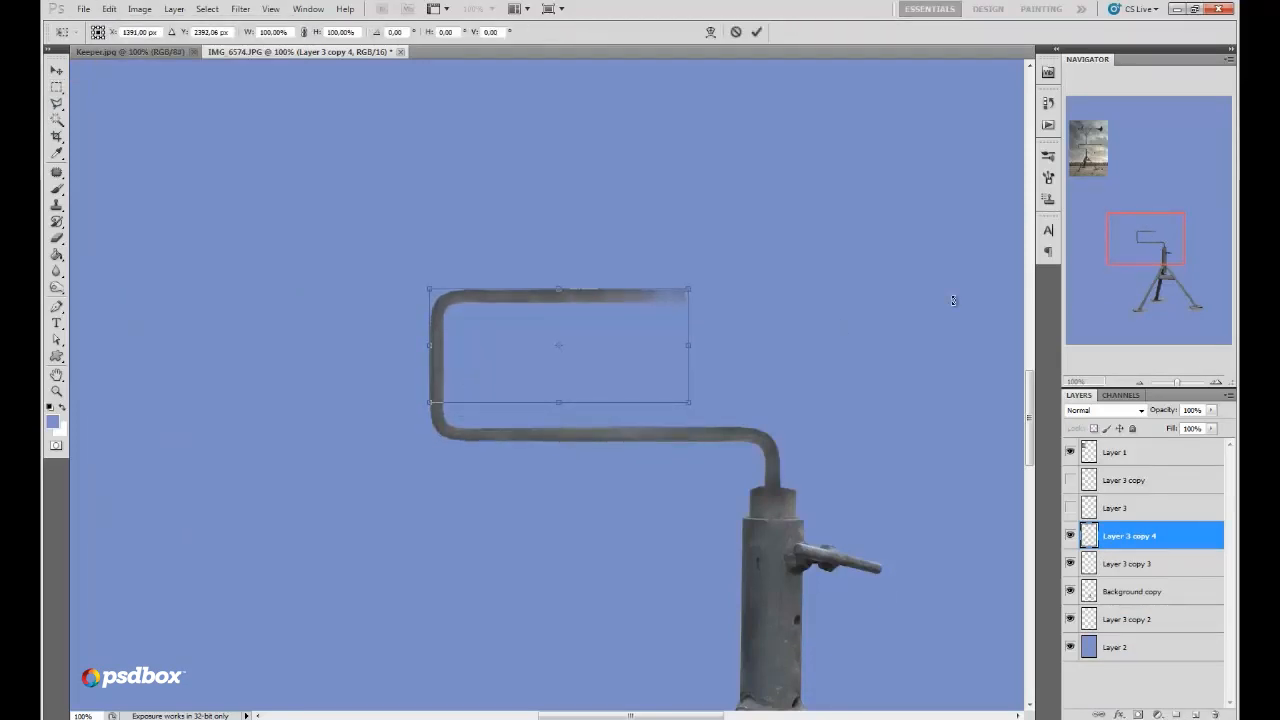
{"action": "left_click_drag", "start_coordinate": [1146, 247], "coordinate": [1144, 244]}
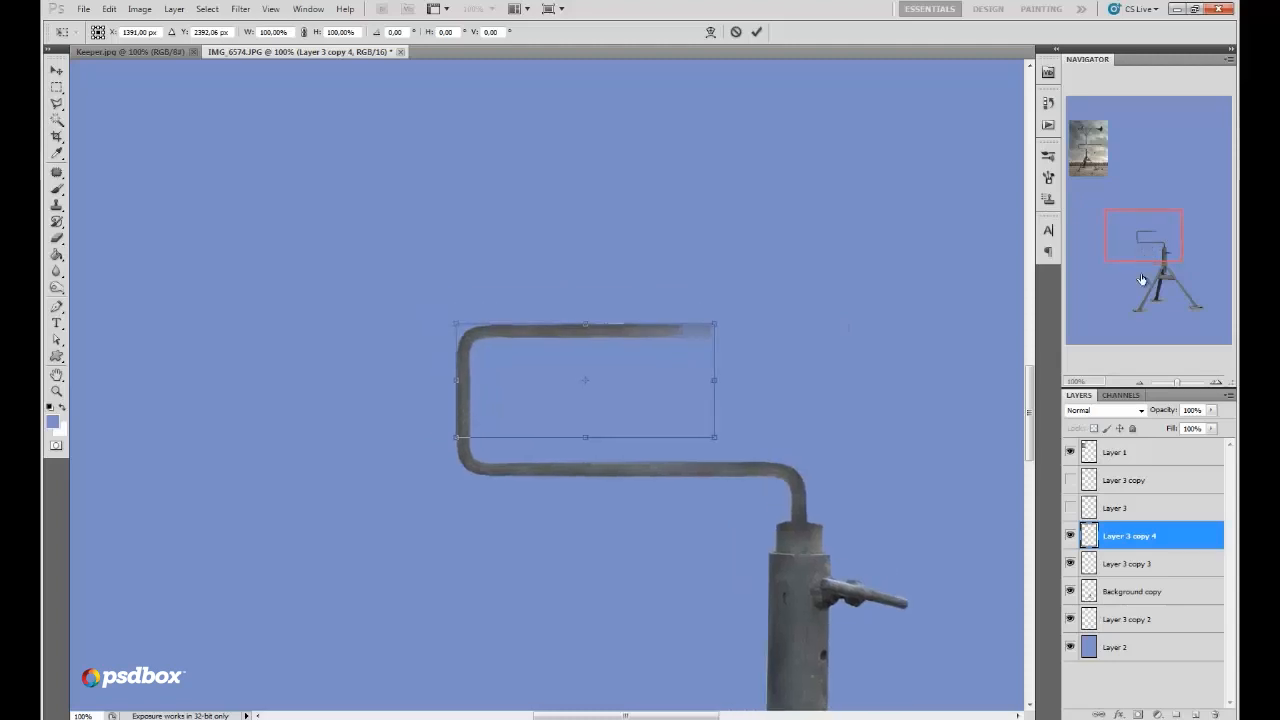
{"action": "left_click", "coordinate": [1218, 385]}
{"action": "left_click", "coordinate": [757, 32]}
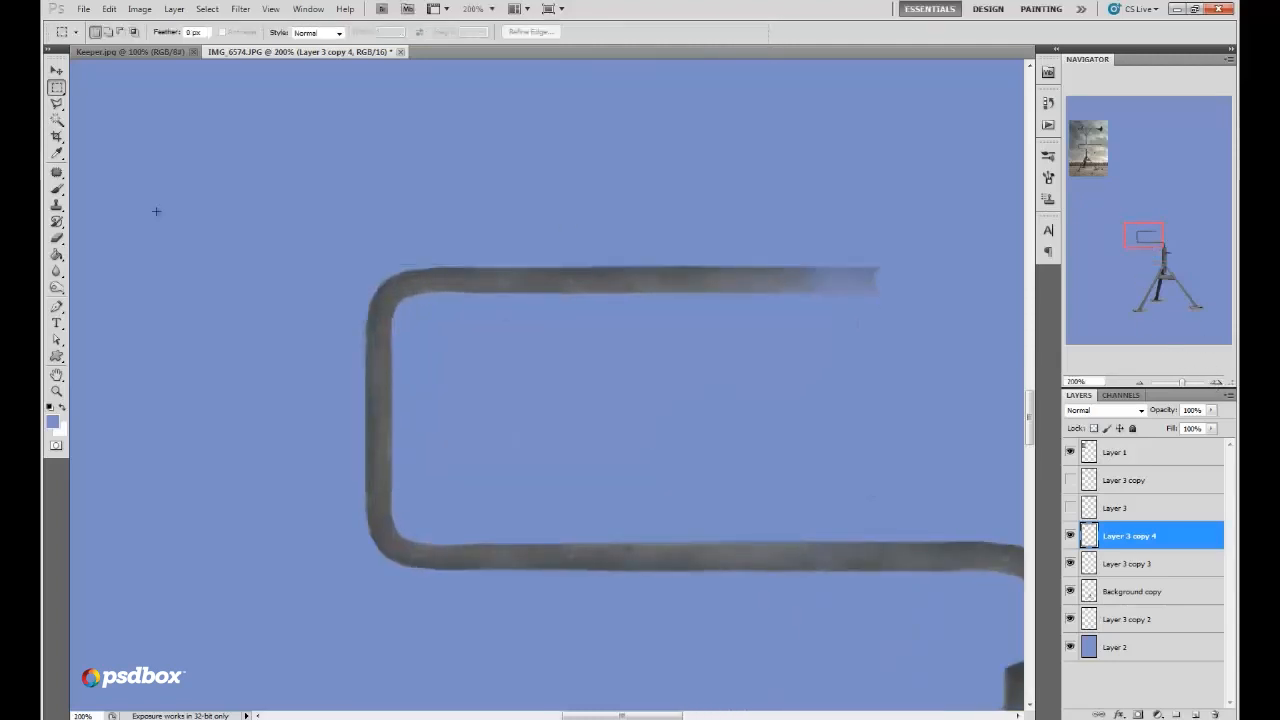
Step: Lengthen the faded end of the upper pipe on Layer 3 copy 4 with the Clone Stamp, using a smaller brush and sampling the same pipe
{"action": "left_click", "coordinate": [56, 237]}
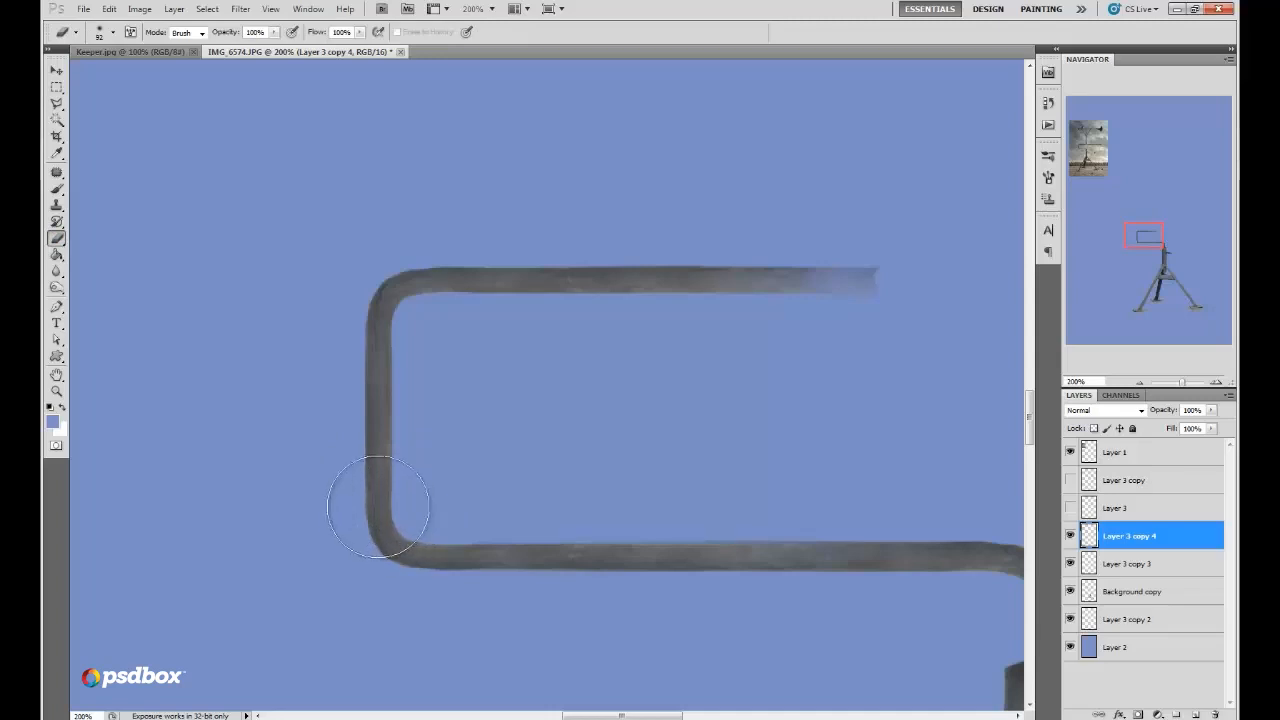
{"action": "left_click", "coordinate": [56, 207]}
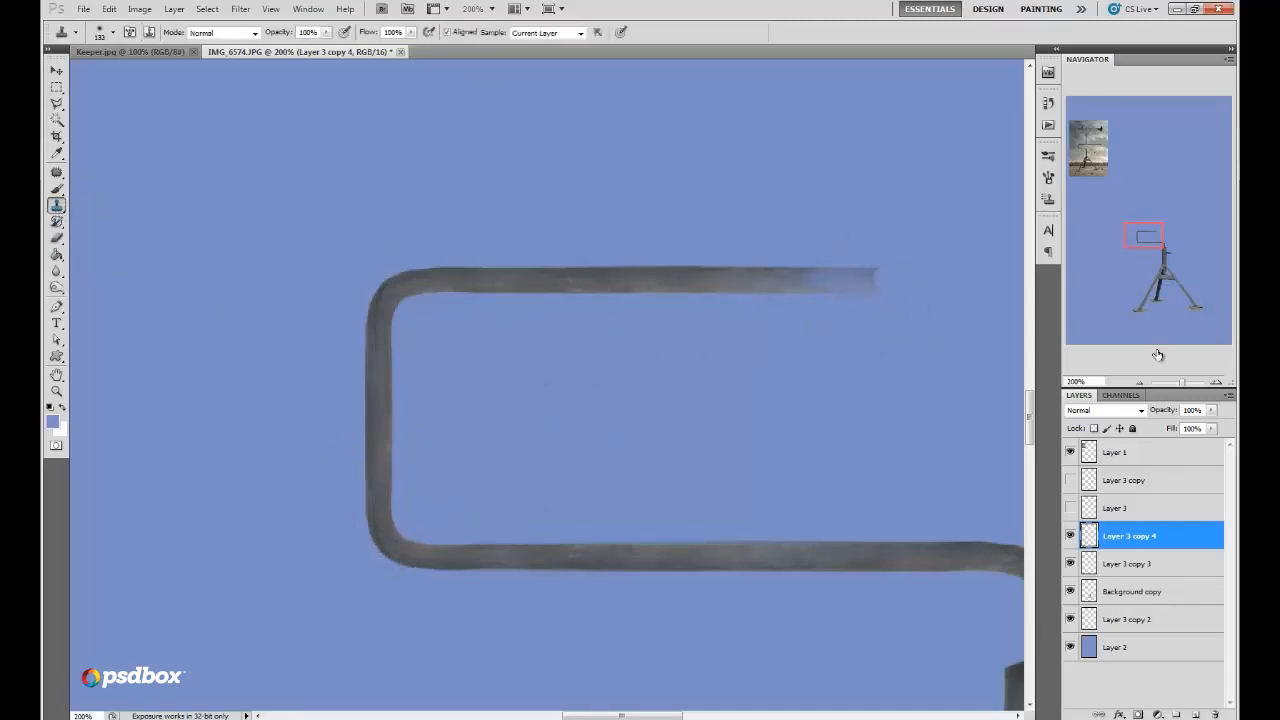
{"action": "left_click", "coordinate": [1140, 382]}
{"action": "left_click", "coordinate": [1140, 382]}
{"action": "mouse_move", "coordinate": [1159, 244]}
{"action": "left_mouse_down"}
{"action": "mouse_move", "coordinate": [1157, 194]}
{"action": "mouse_move", "coordinate": [1172, 189]}
{"action": "left_mouse_up"}
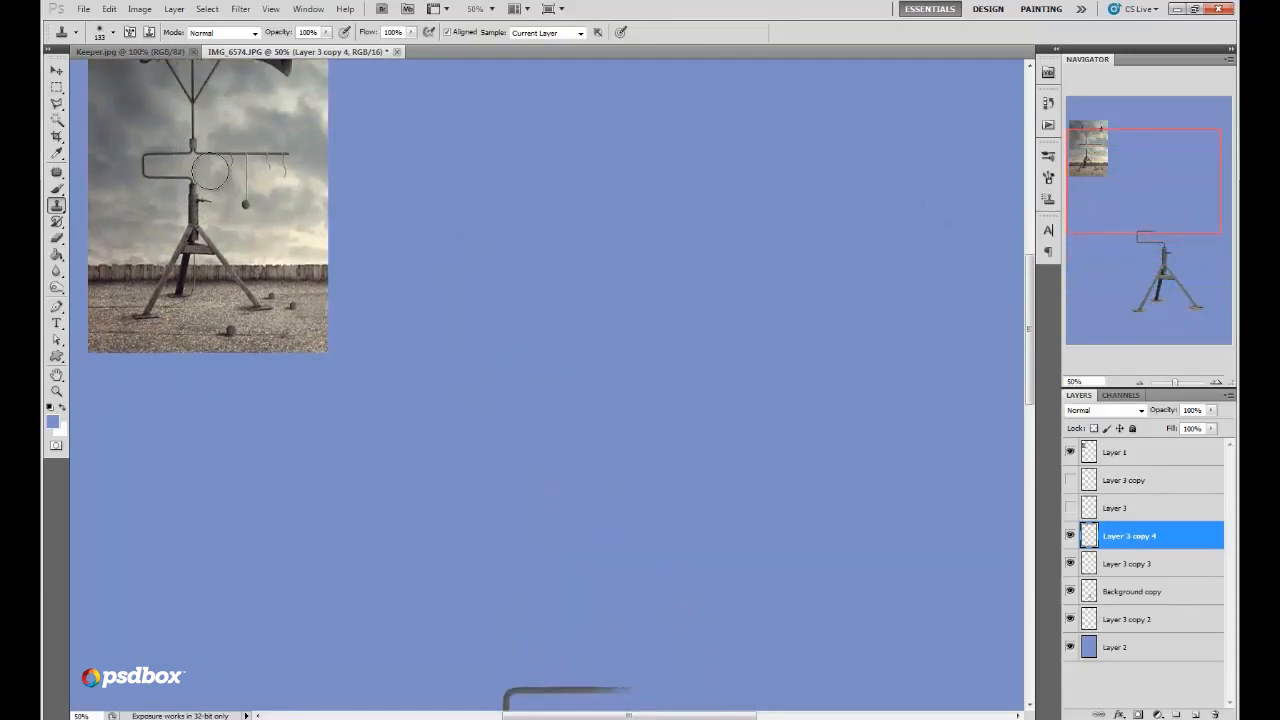
{"action": "left_click_drag", "start_coordinate": [1154, 204], "coordinate": [1148, 285]}
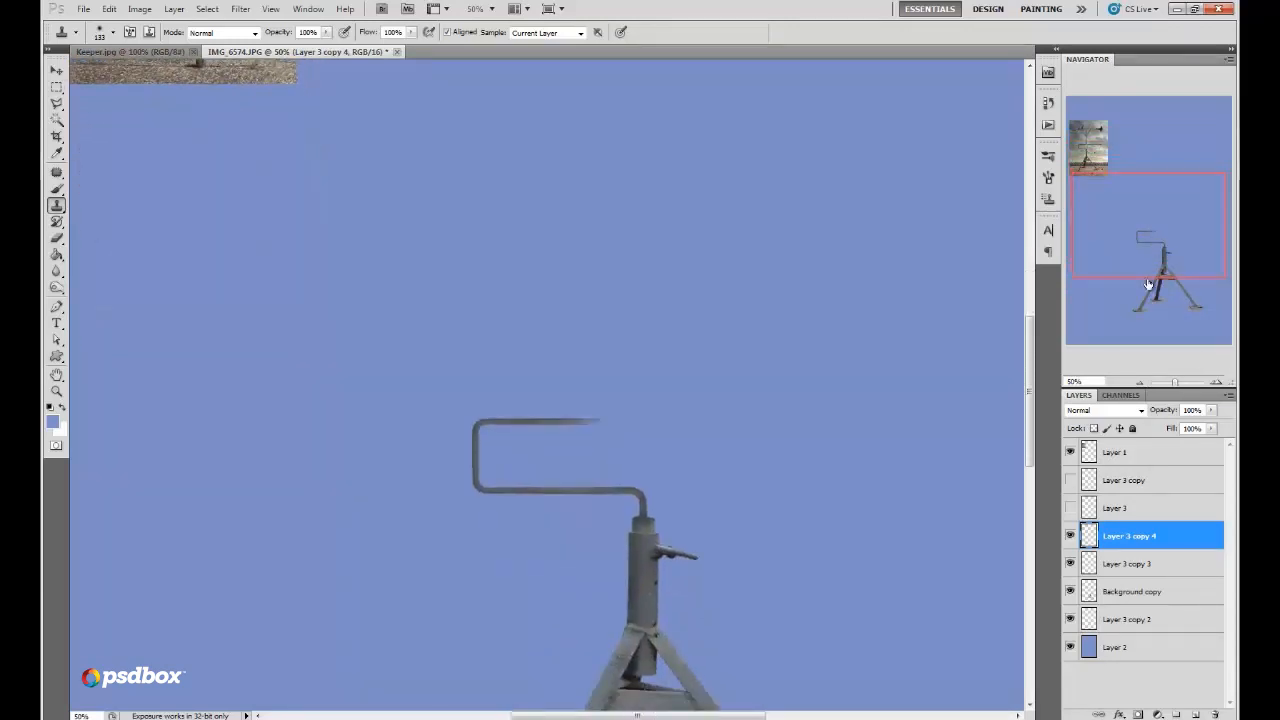
{"action": "left_click", "coordinate": [1218, 383]}
{"action": "left_click", "coordinate": [1218, 383]}
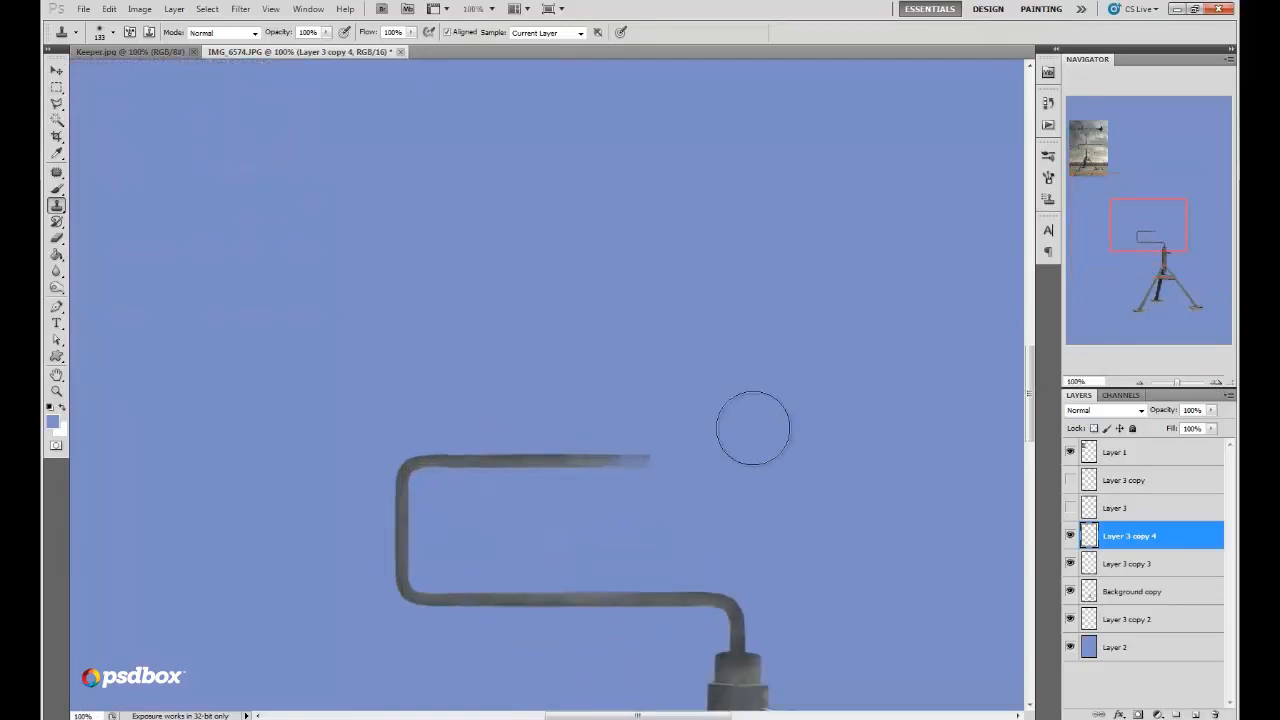
{"action": "right_click", "coordinate": [749, 430]}
{"action": "left_click_drag", "start_coordinate": [836, 458], "coordinate": [817, 458]}
{"action": "left_click", "coordinate": [481, 465], "text": "alt"}
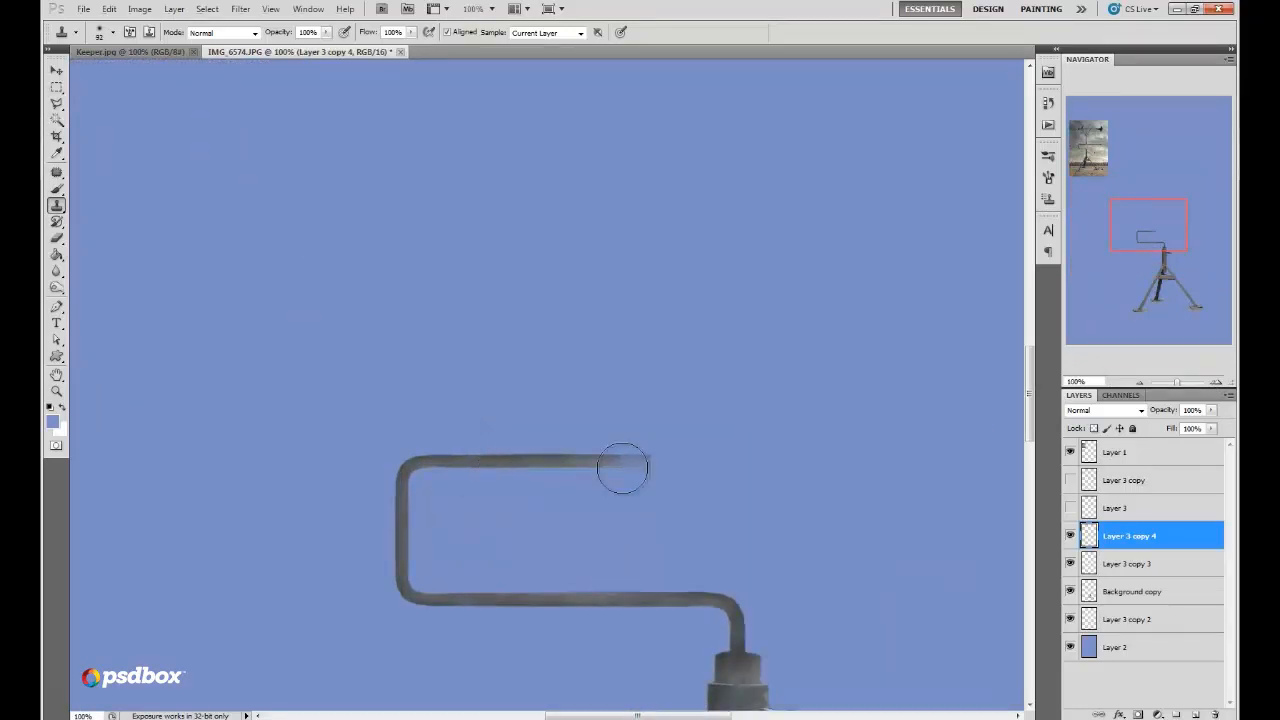
{"action": "mouse_move", "coordinate": [622, 463]}
{"action": "left_mouse_down"}
{"action": "mouse_move", "coordinate": [651, 461]}
{"action": "mouse_move", "coordinate": [609, 463]}
{"action": "mouse_move", "coordinate": [760, 455]}
{"action": "left_mouse_up"}
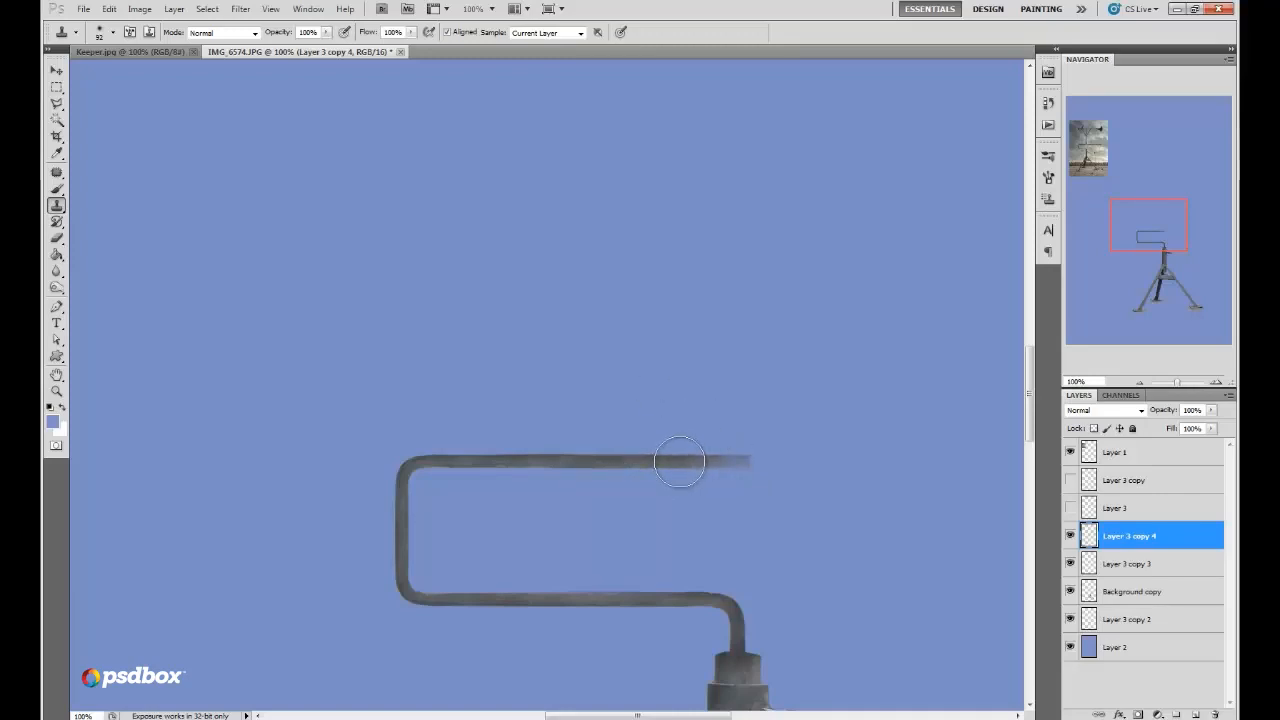
{"action": "mouse_move", "coordinate": [679, 462]}
{"action": "left_mouse_down"}
{"action": "mouse_move", "coordinate": [724, 462]}
{"action": "mouse_move", "coordinate": [623, 462]}
{"action": "left_mouse_up"}
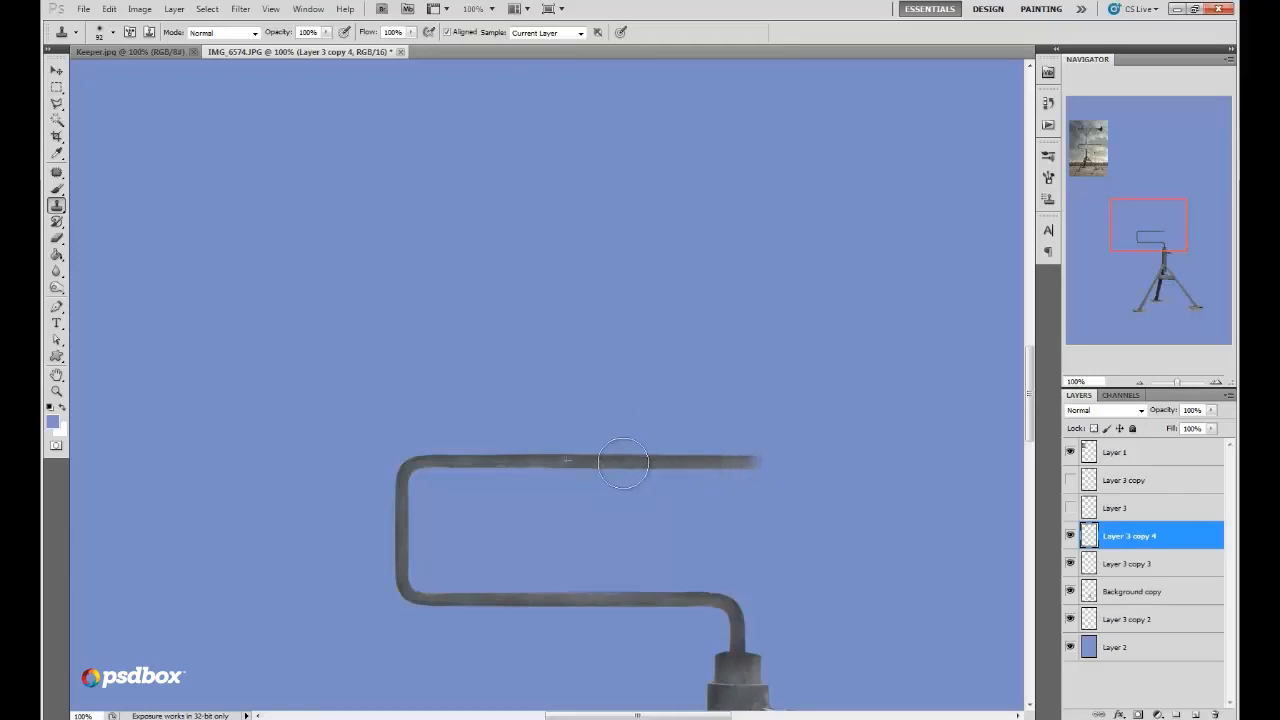
Step: Duplicate Layer 3 copy 4, flip the duplicate horizontally, and move it up so its vertical end meets the upper pipe
{"action": "left_click_drag", "start_coordinate": [1169, 228], "coordinate": [1185, 223]}
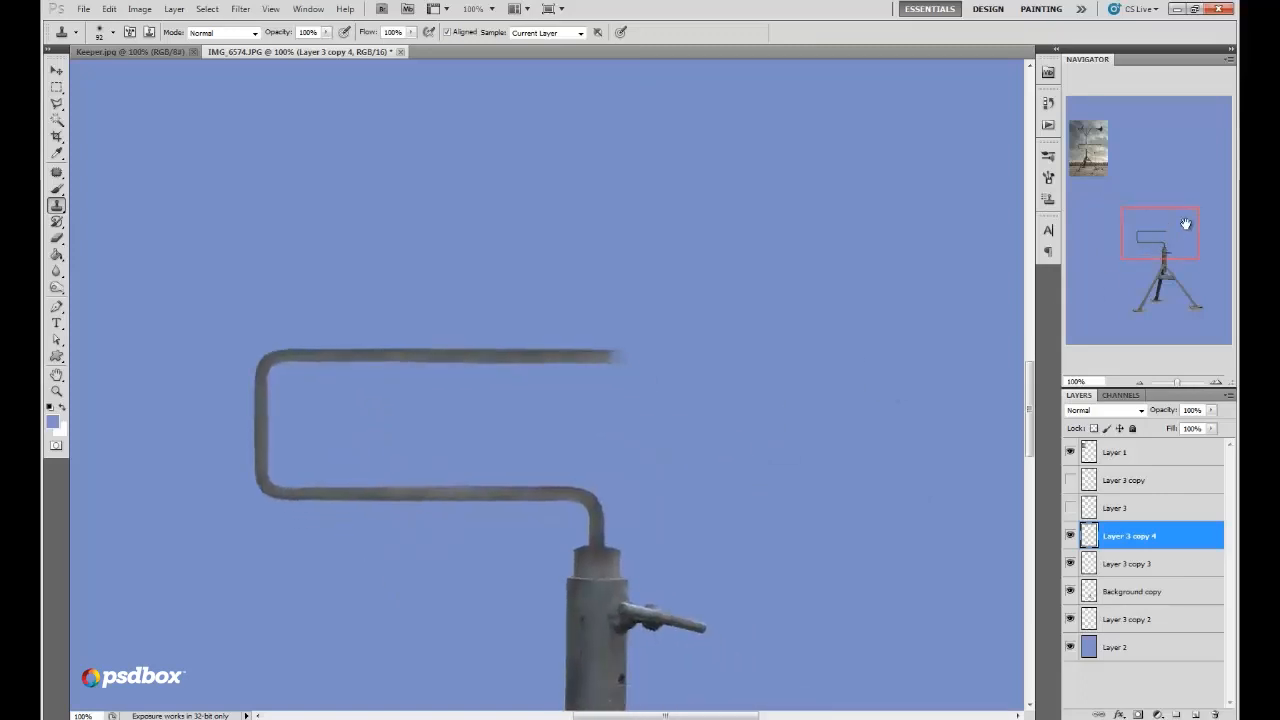
{"action": "left_click_drag", "start_coordinate": [1105, 542], "coordinate": [1196, 714]}
{"action": "left_click", "coordinate": [108, 9]}
{"action": "mouse_move", "coordinate": [276, 288]}
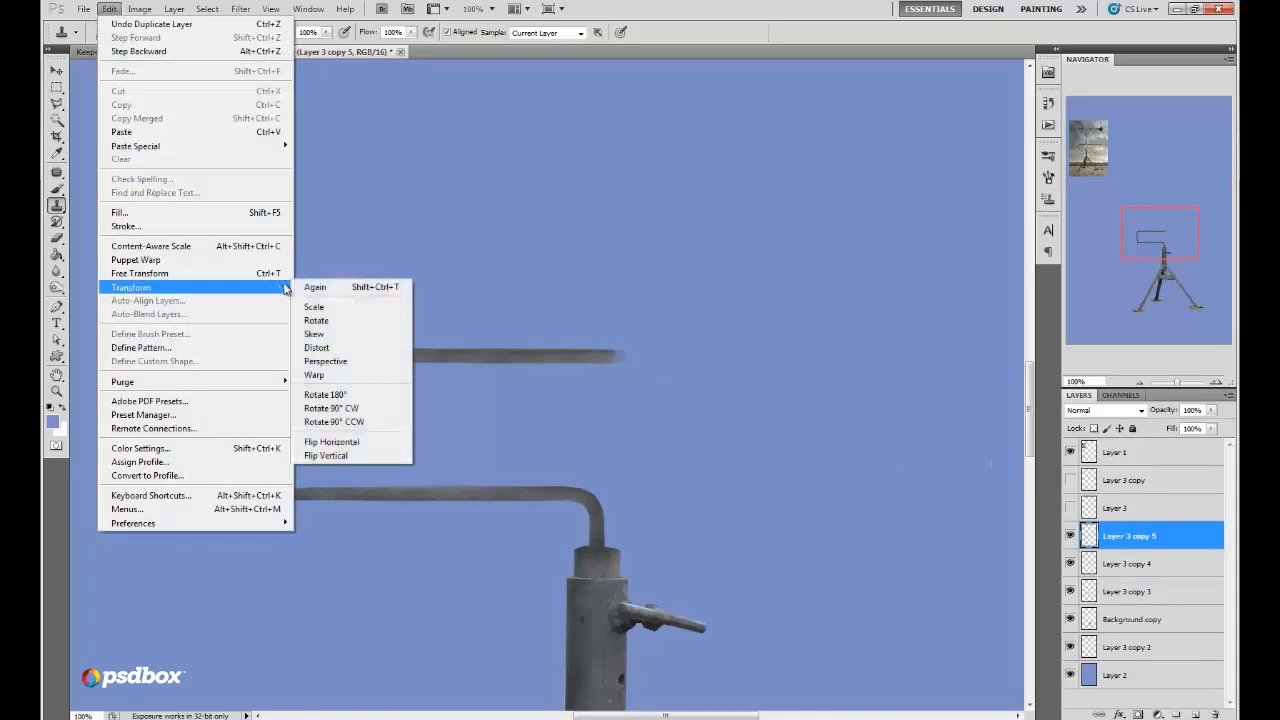
{"action": "left_click", "coordinate": [340, 443]}
{"action": "left_click", "coordinate": [57, 72]}
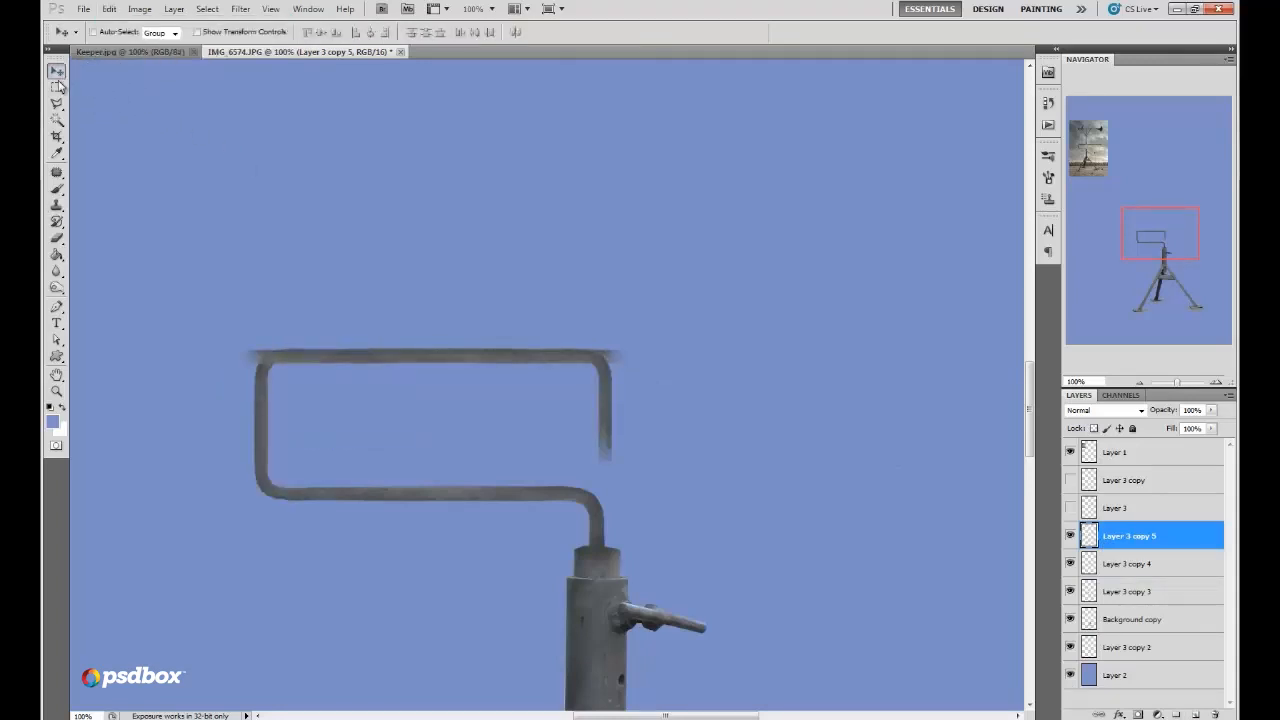
{"action": "left_click_drag", "start_coordinate": [612, 432], "coordinate": [612, 322]}
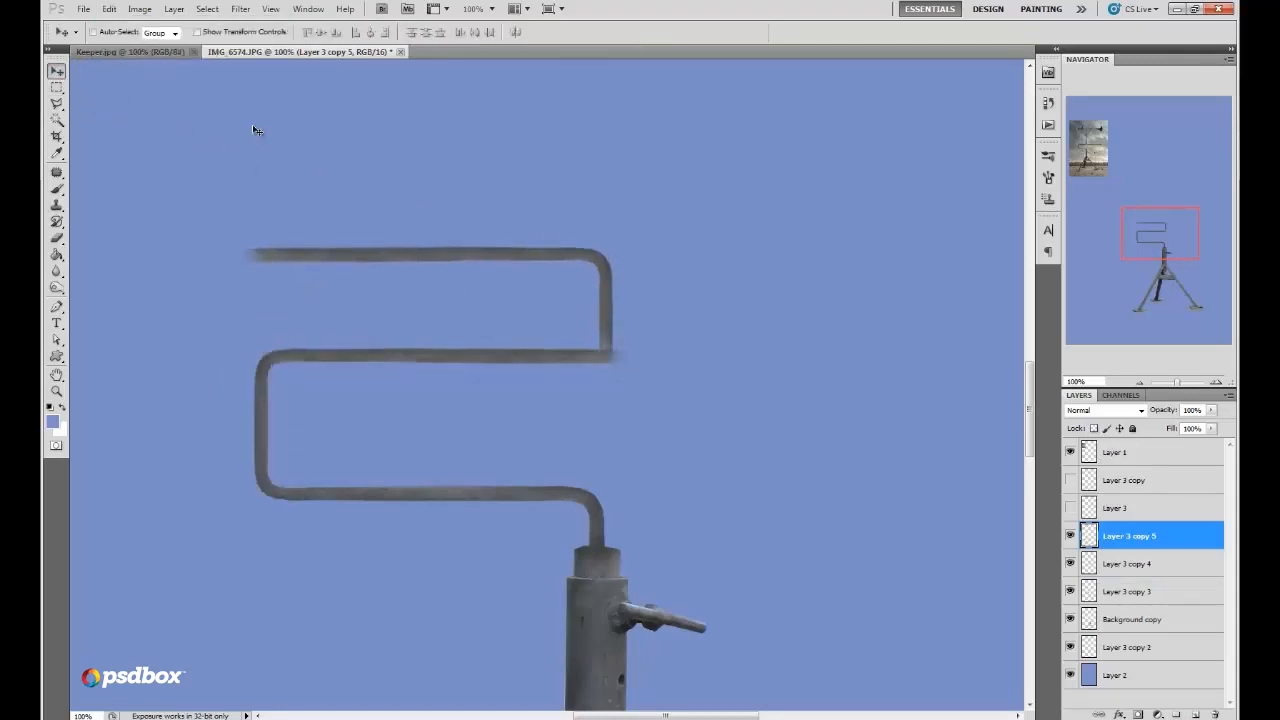
Step: Flip Layer 3 copy 5 vertically and lay its horizontal part over the upper pipe so its bend points upward
{"action": "left_click", "coordinate": [108, 9]}
{"action": "mouse_move", "coordinate": [257, 293]}
{"action": "left_click", "coordinate": [333, 452]}
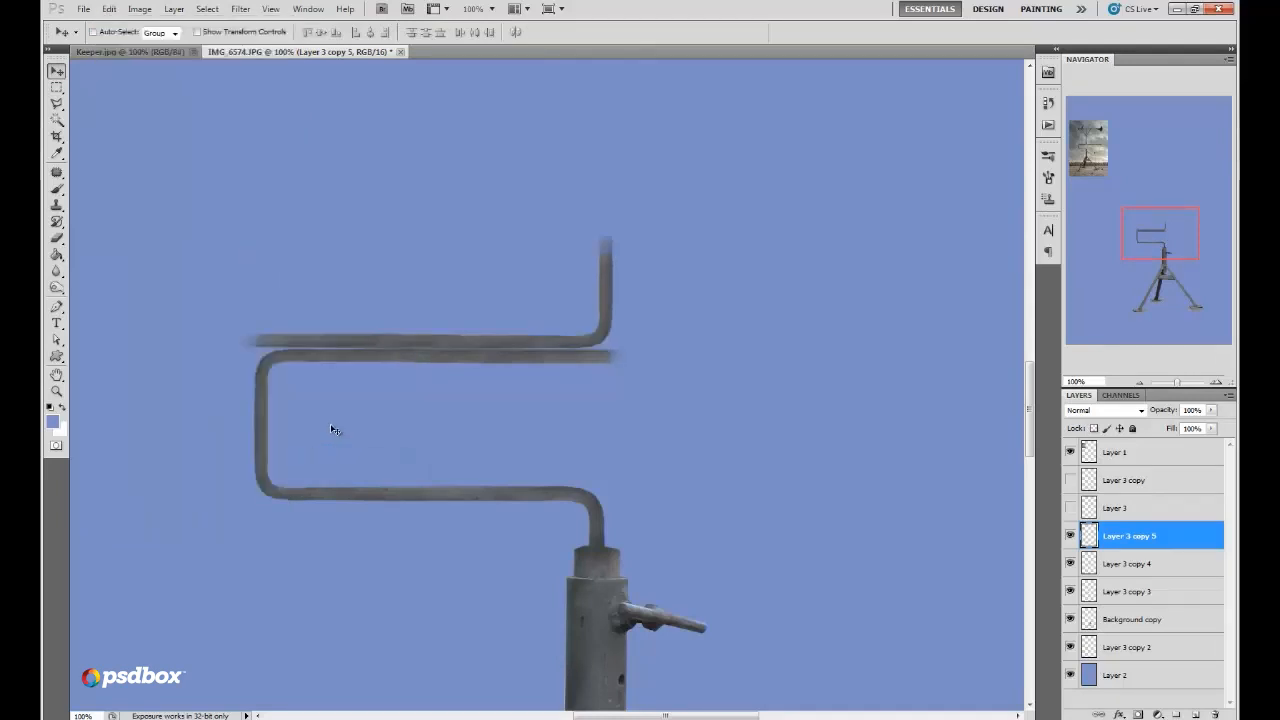
{"action": "left_click_drag", "start_coordinate": [613, 308], "coordinate": [592, 326]}
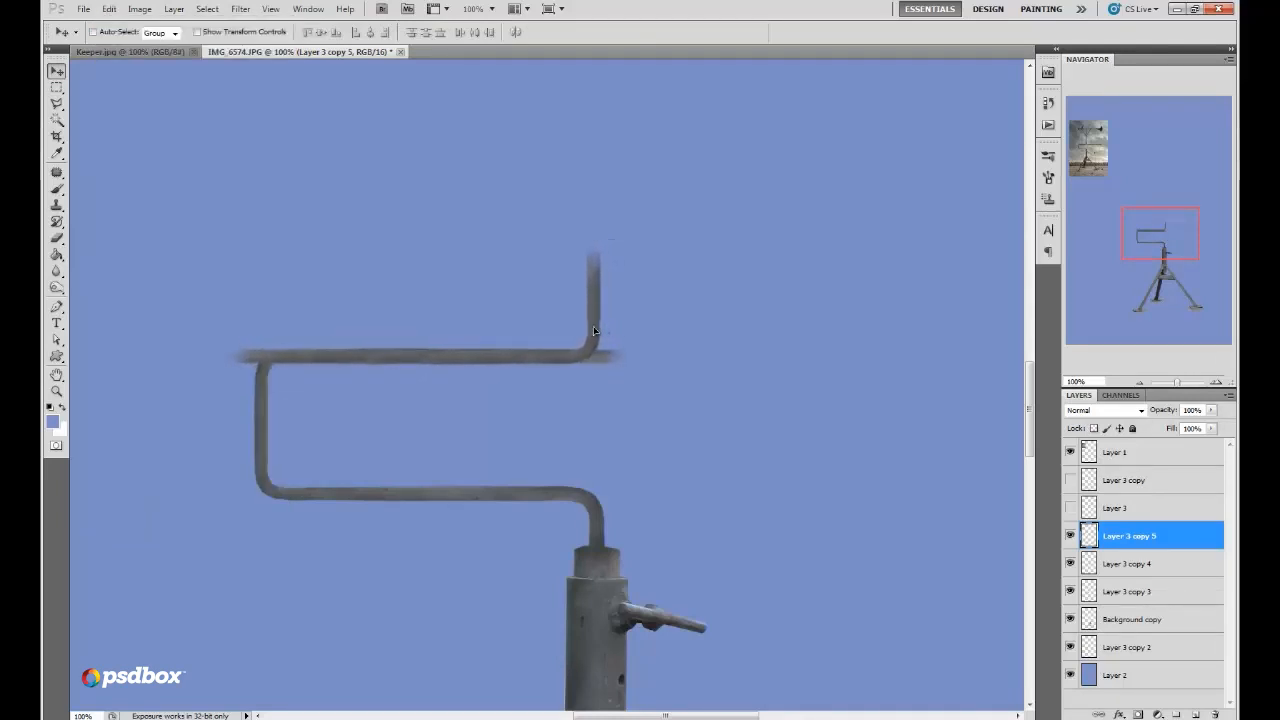
{"action": "left_click_drag", "start_coordinate": [1164, 244], "coordinate": [1155, 236]}
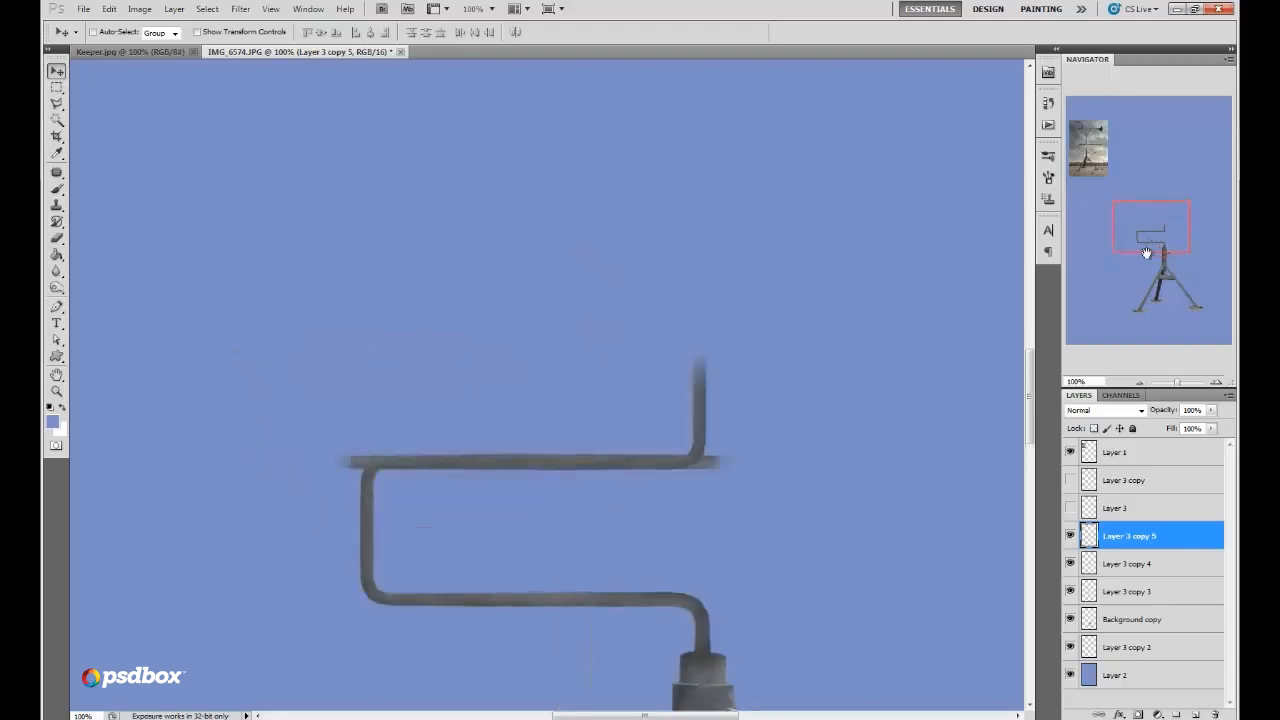
Step: Erase the stub of Layer 3 copy 4 that sticks out past the upper pipe's right bend, using a hard-edged eraser
{"action": "left_click", "coordinate": [1112, 563]}
{"action": "left_click", "coordinate": [1070, 564]}
{"action": "left_click", "coordinate": [1070, 564]}
{"action": "left_click", "coordinate": [56, 238]}
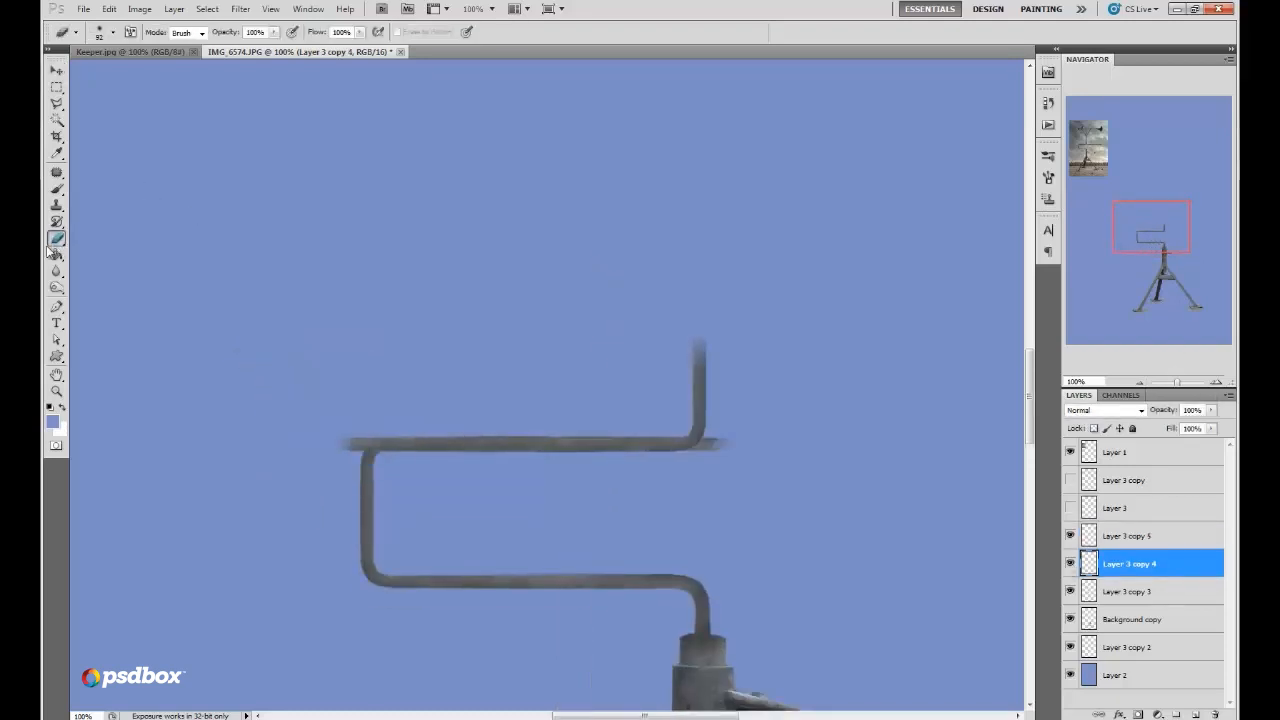
{"action": "right_click", "coordinate": [719, 411]}
{"action": "left_click", "coordinate": [801, 434]}
{"action": "left_click", "coordinate": [702, 461]}
{"action": "left_click_drag", "start_coordinate": [701, 460], "coordinate": [711, 457]}
{"action": "right_click", "coordinate": [709, 372]}
{"action": "left_click_drag", "start_coordinate": [794, 393], "coordinate": [779, 393]}
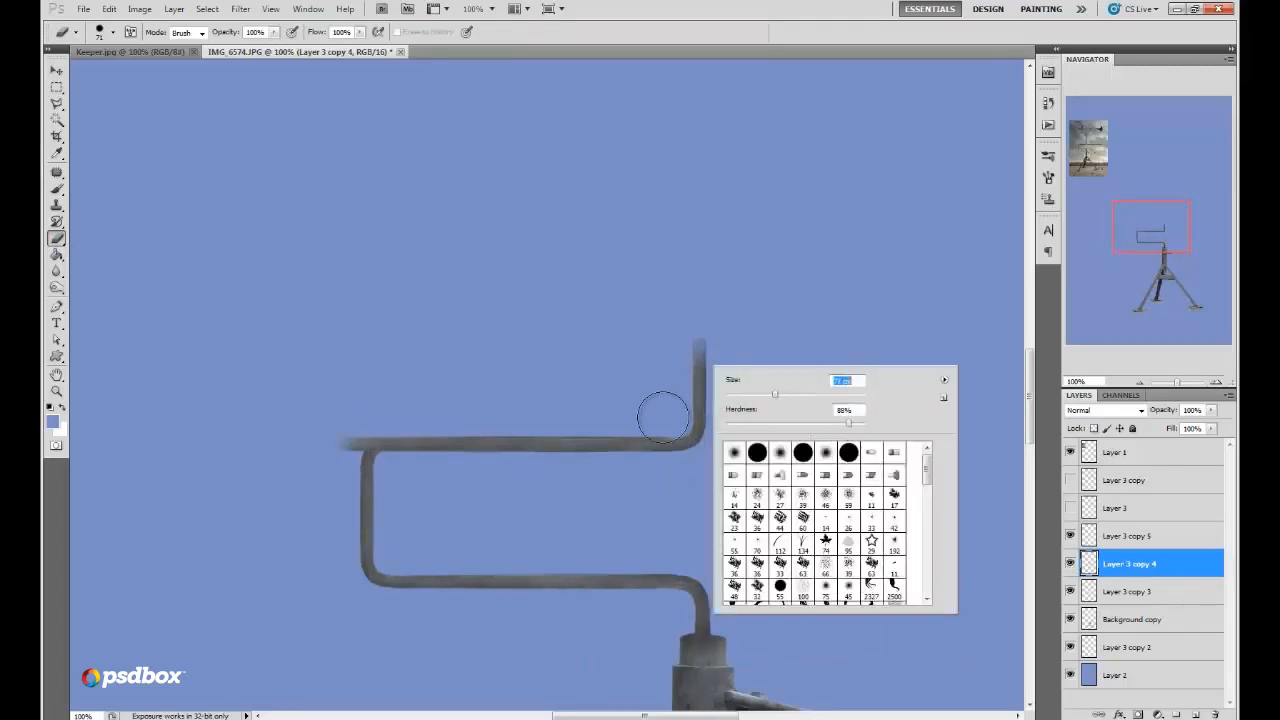
{"action": "key", "text": "Return"}
Step: Enlarge the eraser to 133 px and erase the faded end of Layer 3 copy 5 beyond the upper-left bend
{"action": "right_click", "coordinate": [388, 396]}
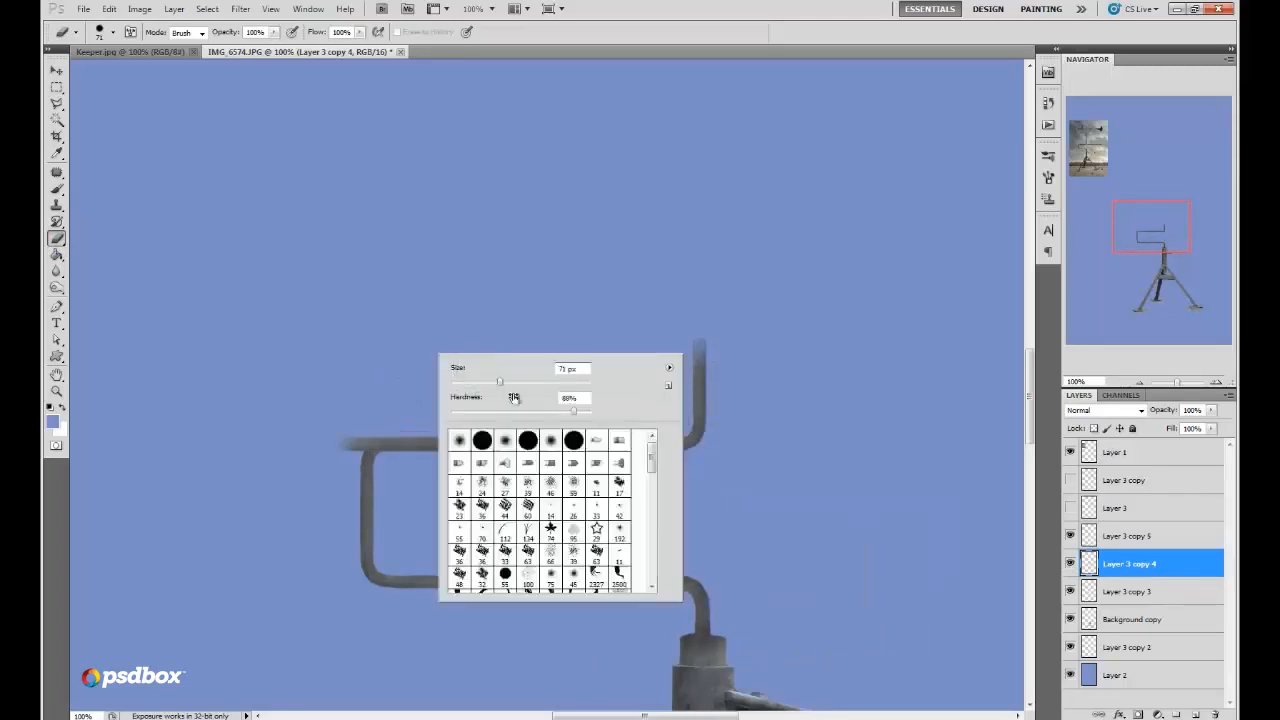
{"action": "left_click_drag", "start_coordinate": [500, 382], "coordinate": [538, 383]}
{"action": "key", "text": "Return"}
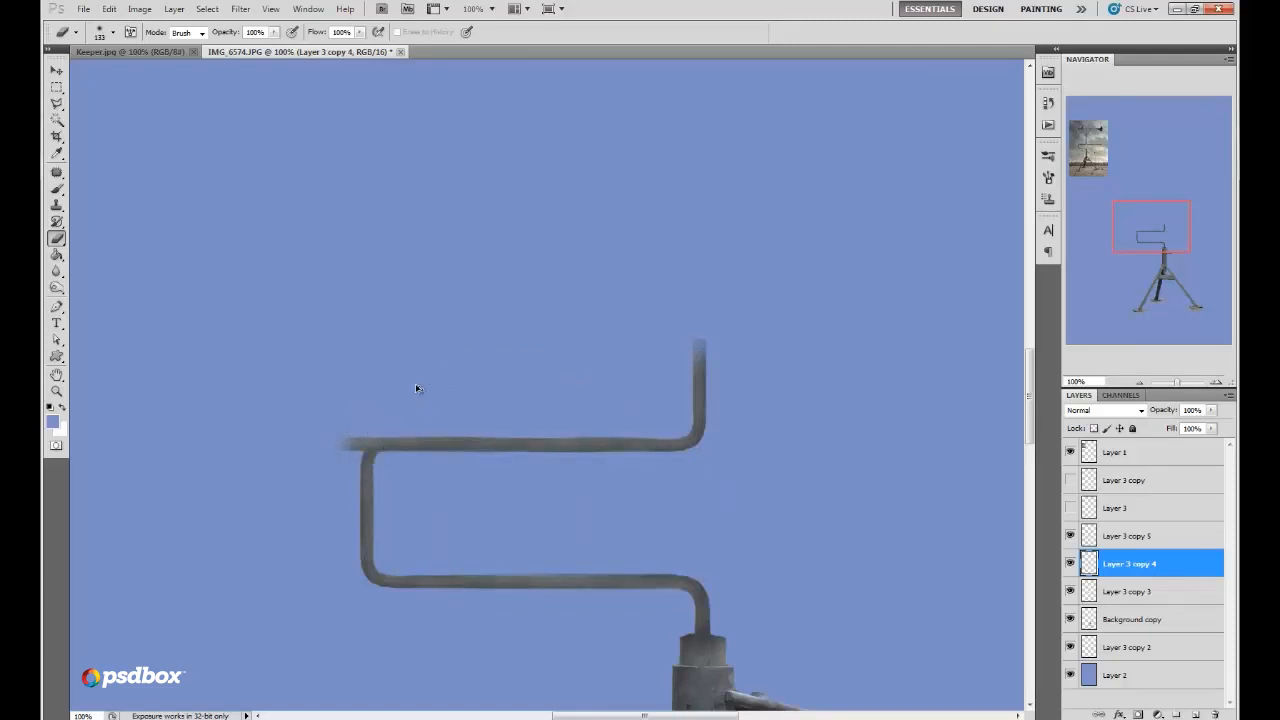
{"action": "left_click", "coordinate": [1095, 537]}
{"action": "left_click", "coordinate": [1071, 536]}
{"action": "left_click", "coordinate": [1071, 536]}
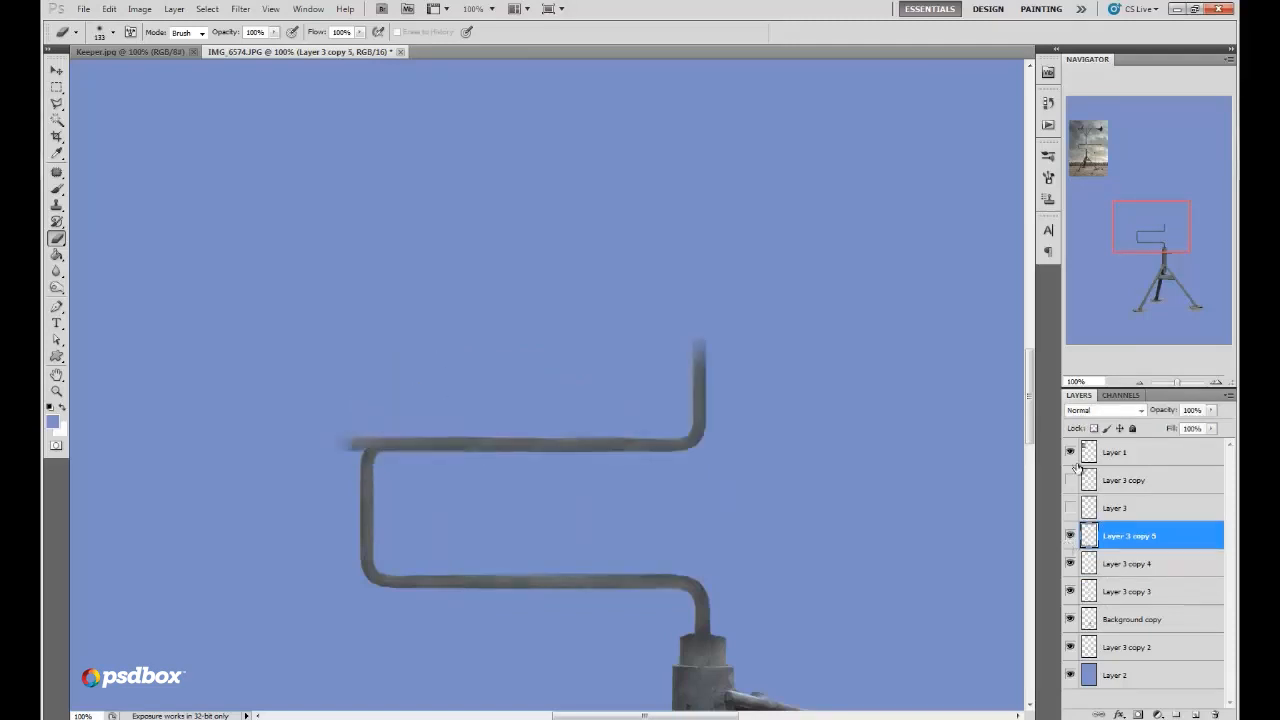
{"action": "left_click_drag", "start_coordinate": [355, 434], "coordinate": [371, 426]}
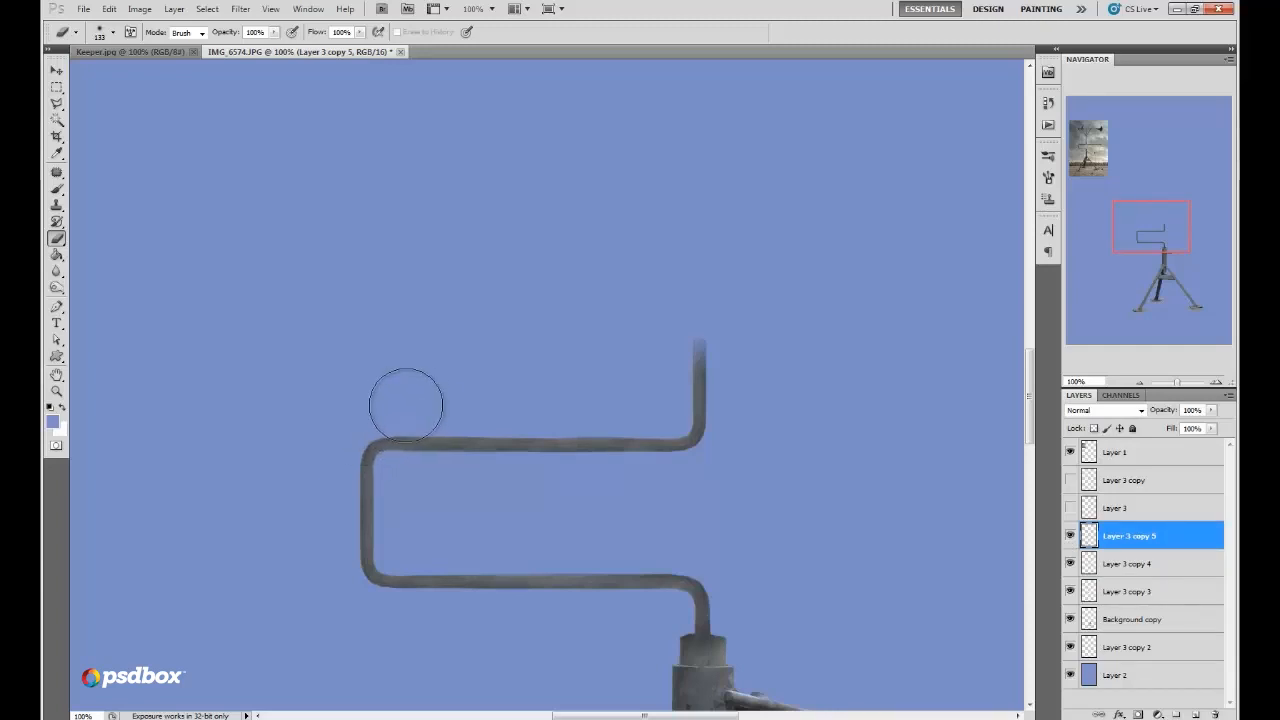
Step: Distort Layer 3 copy 5 slightly by its top-right corner and right edge to straighten the upright part, and apply the transform
{"action": "left_click_drag", "start_coordinate": [1162, 238], "coordinate": [1166, 245]}
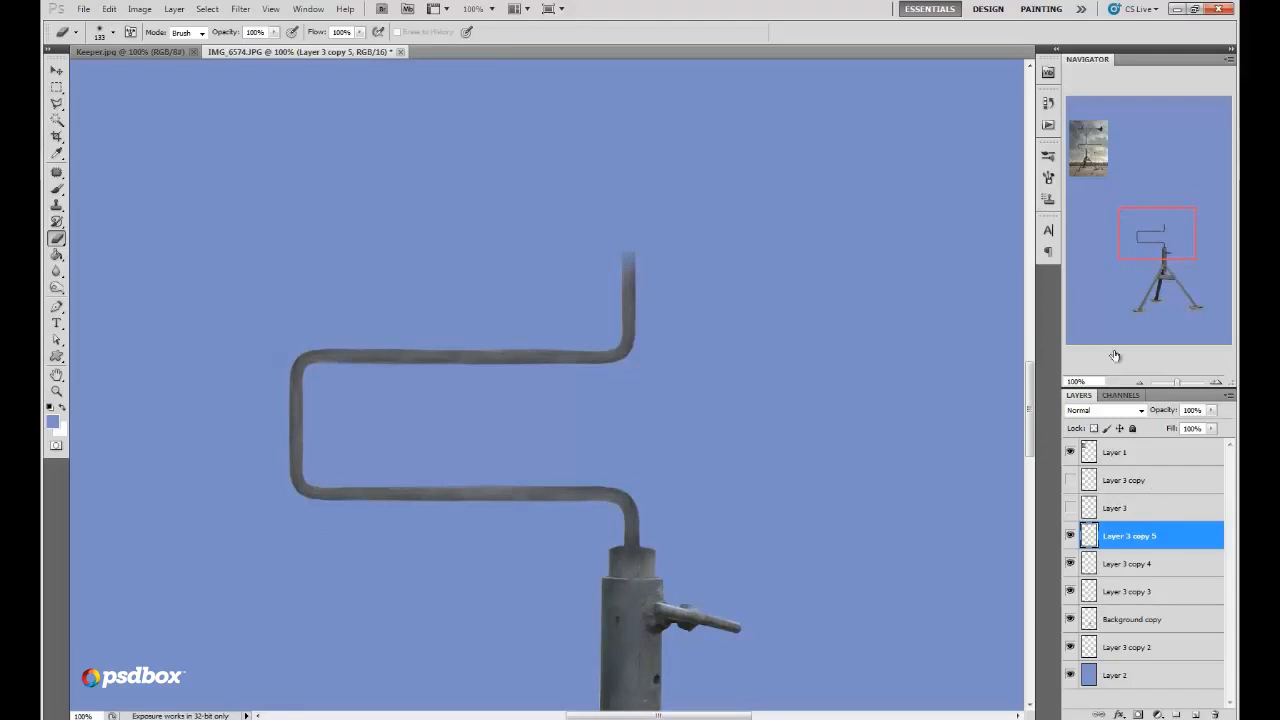
{"action": "left_click", "coordinate": [108, 9]}
{"action": "mouse_move", "coordinate": [279, 290]}
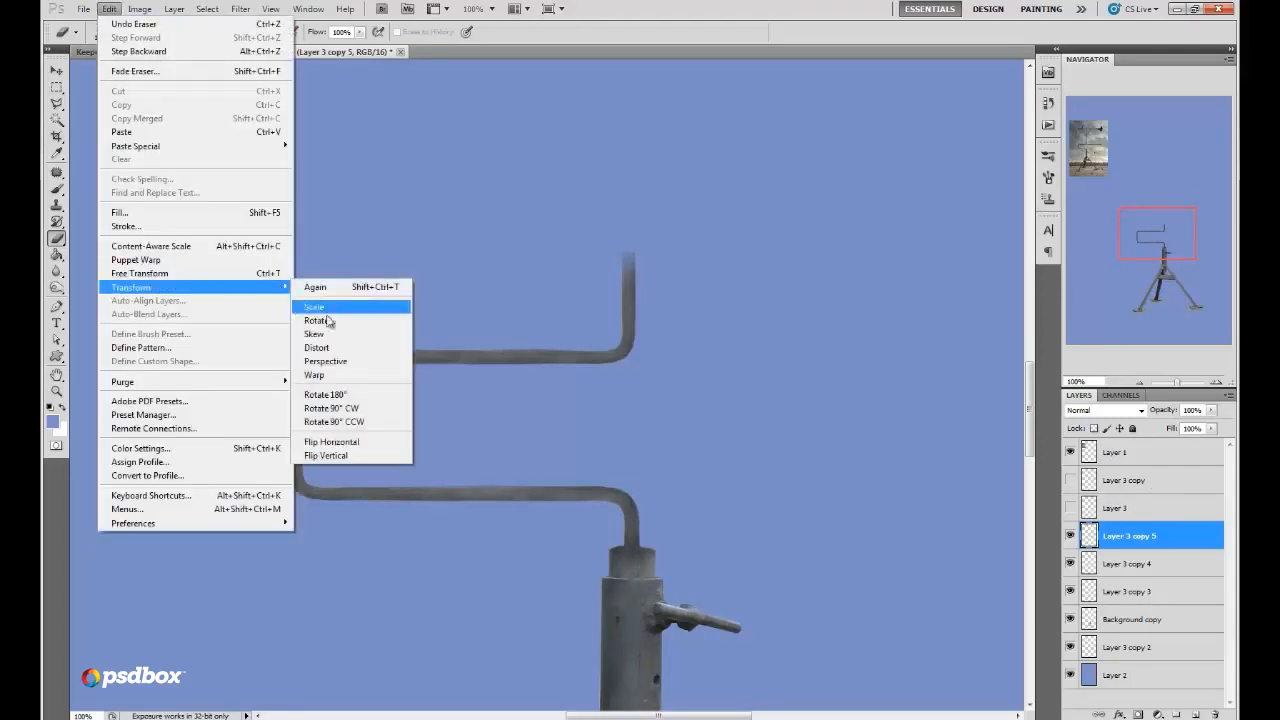
{"action": "left_click", "coordinate": [320, 347]}
{"action": "left_click_drag", "start_coordinate": [638, 253], "coordinate": [626, 243]}
{"action": "left_click_drag", "start_coordinate": [640, 307], "coordinate": [637, 311]}
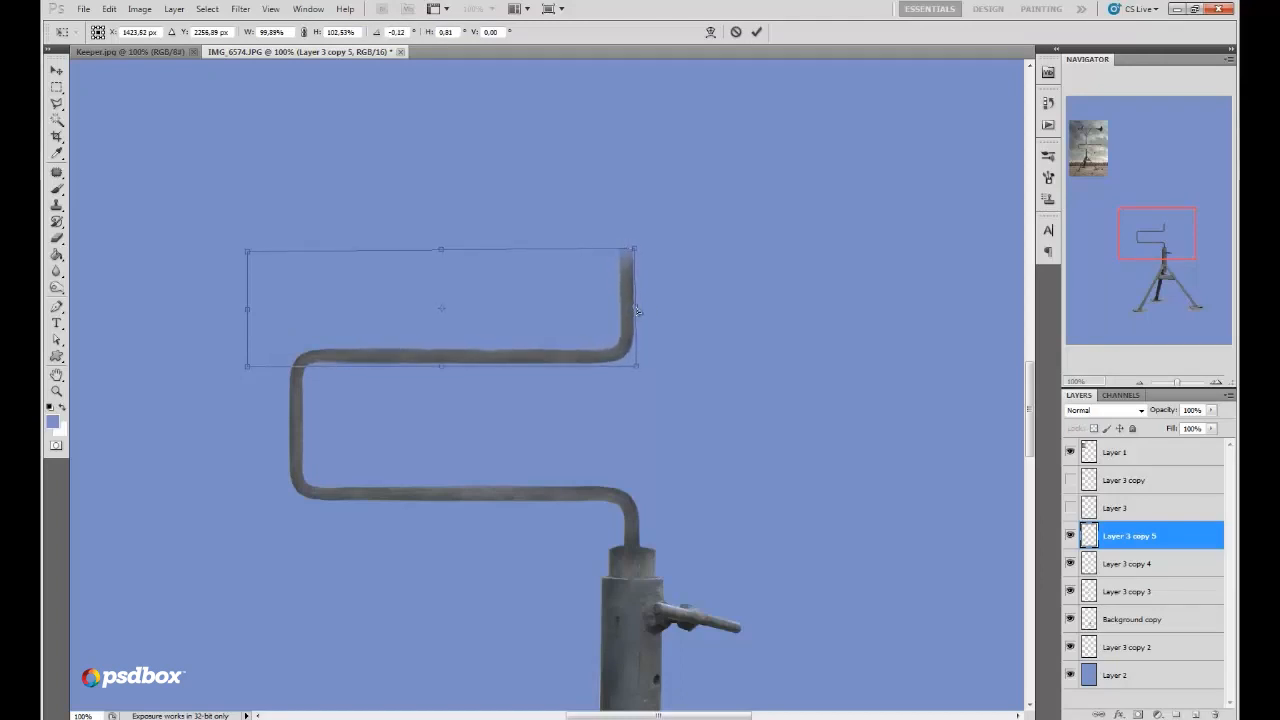
{"action": "left_click", "coordinate": [757, 32]}
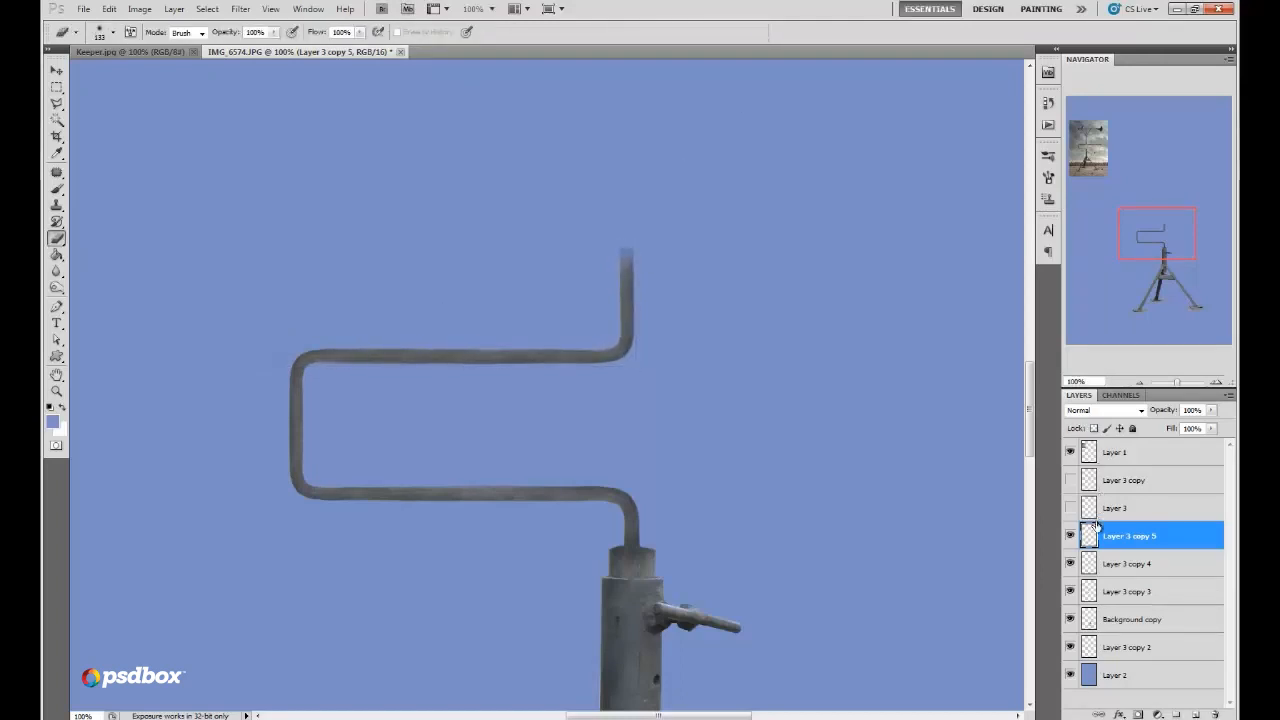
Step: Clone the pipe texture upward over the faded top end of Layer 3 copy 5 with the Clone Stamp, sampling the same upright
{"action": "left_click", "coordinate": [1071, 570]}
{"action": "left_click", "coordinate": [1071, 570]}
{"action": "left_click", "coordinate": [1071, 592]}
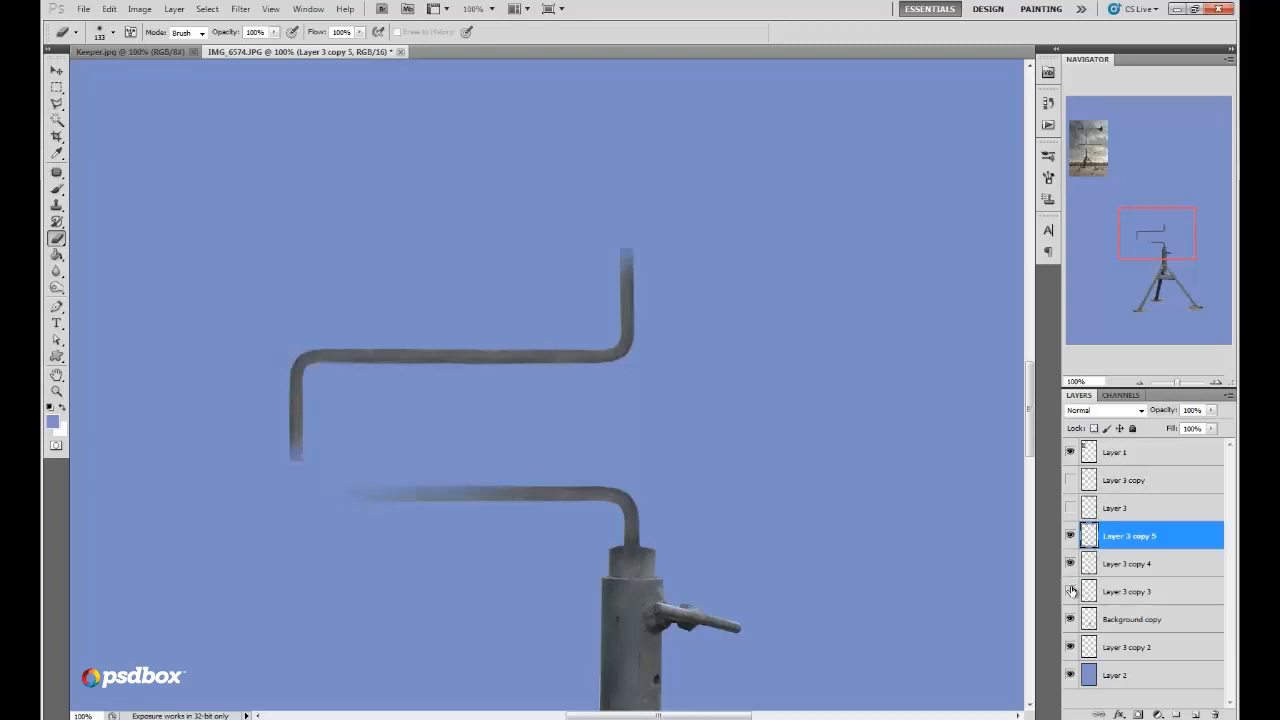
{"action": "left_click", "coordinate": [1071, 592]}
{"action": "left_click", "coordinate": [1099, 593]}
{"action": "left_click", "coordinate": [1105, 537]}
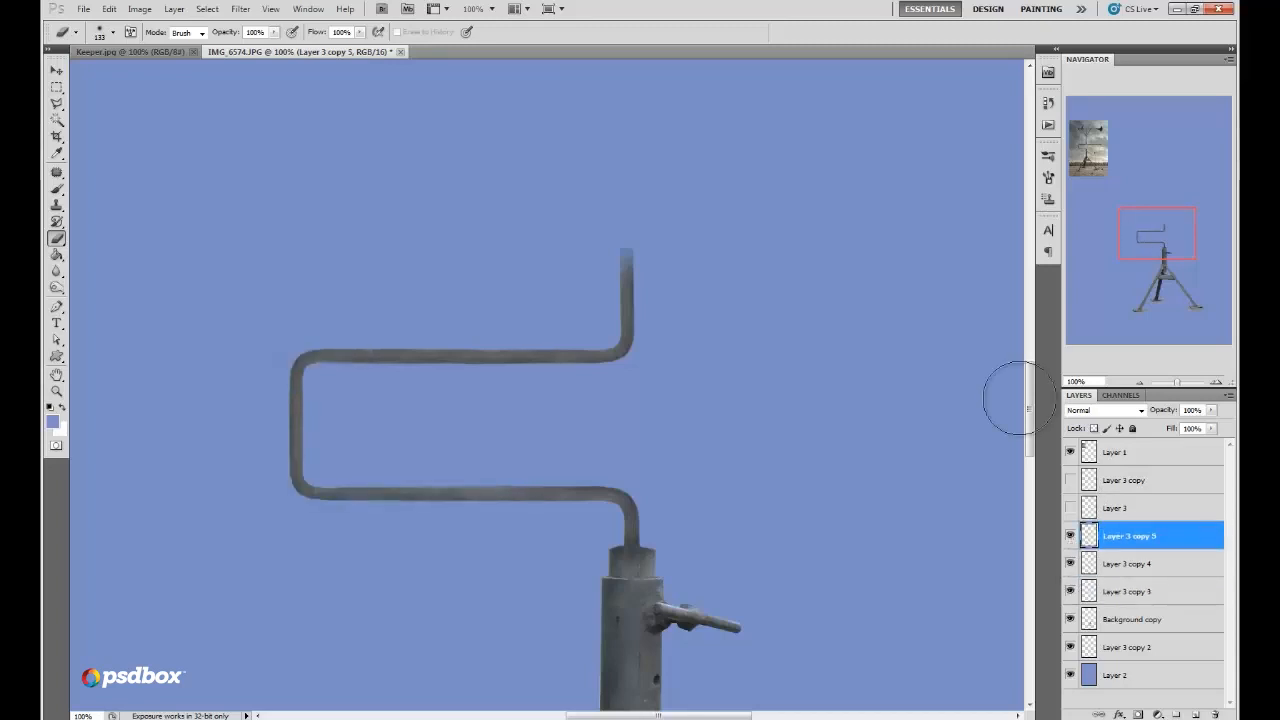
{"action": "left_click", "coordinate": [56, 205]}
{"action": "right_click", "coordinate": [654, 257]}
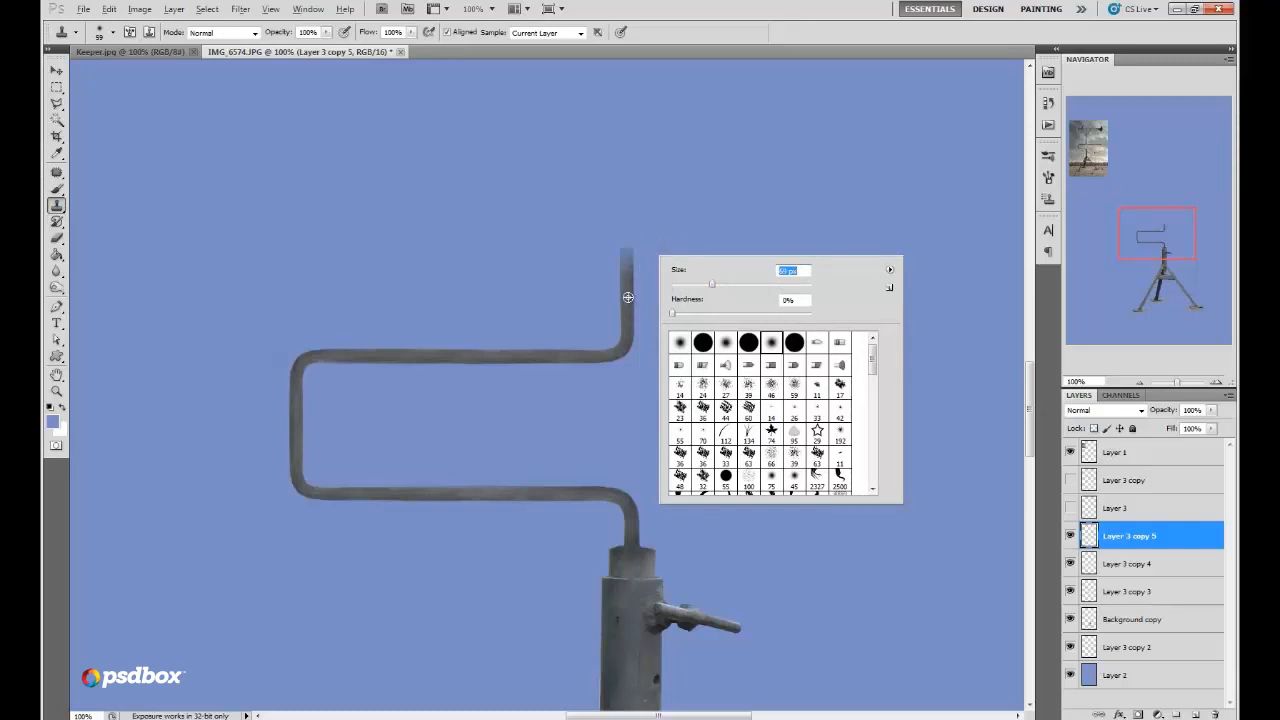
{"action": "key", "text": "Return"}
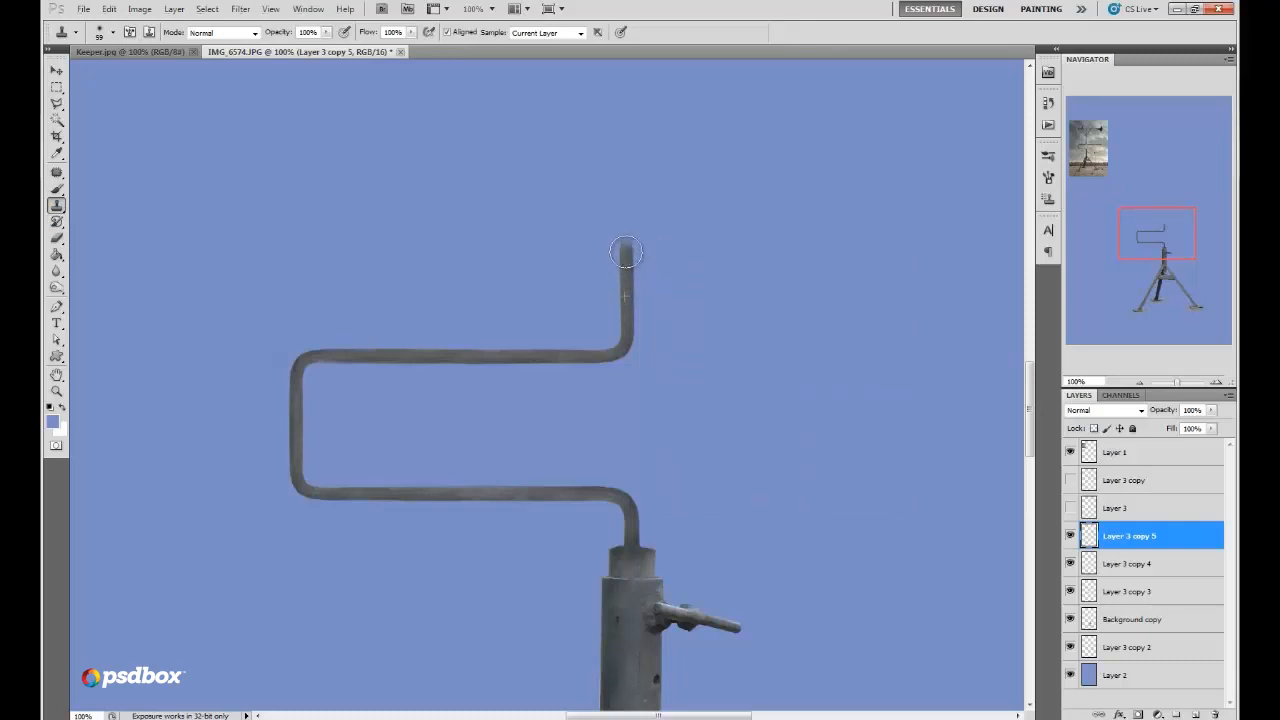
{"action": "left_click_drag", "start_coordinate": [626, 252], "coordinate": [631, 257]}
{"action": "left_click", "coordinate": [1138, 384]}
{"action": "left_click", "coordinate": [1113, 564]}
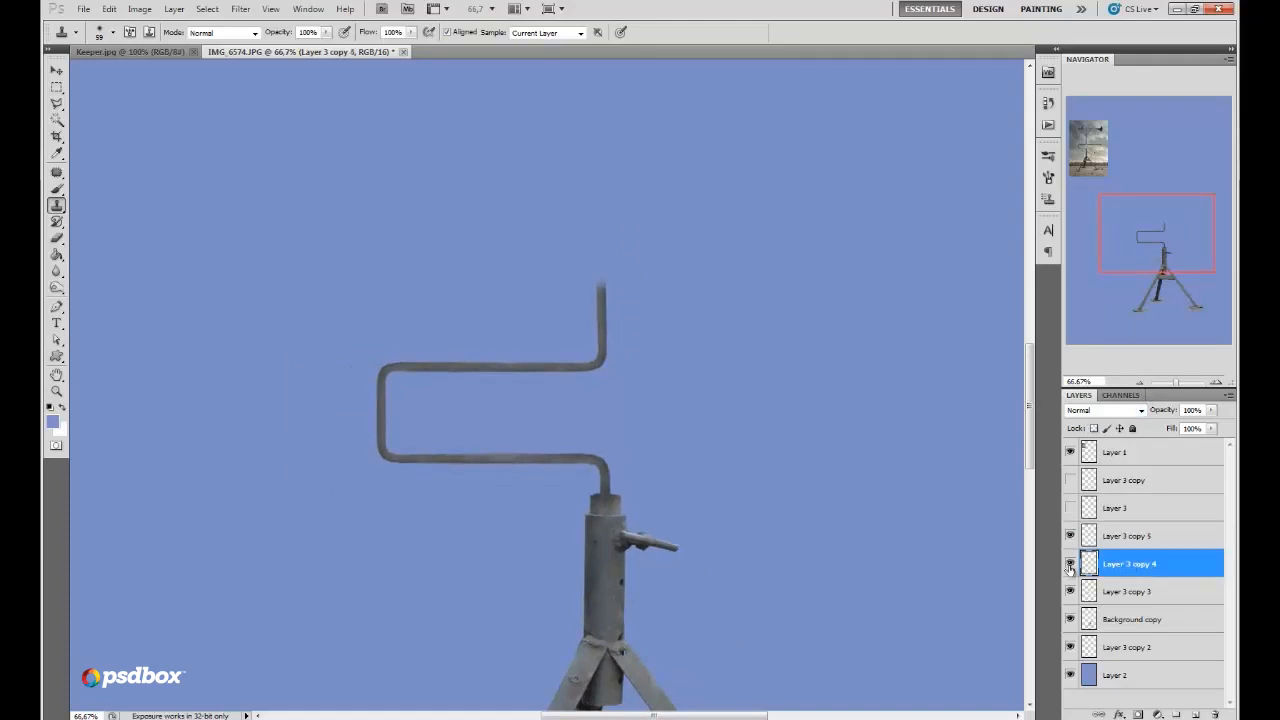
{"action": "left_click", "coordinate": [1070, 564]}
{"action": "left_click", "coordinate": [1070, 564]}
{"action": "left_click", "coordinate": [1070, 592]}
{"action": "left_click", "coordinate": [1070, 592]}
{"action": "left_click", "coordinate": [1098, 594]}
{"action": "left_click_drag", "start_coordinate": [1098, 606], "coordinate": [1180, 705]}
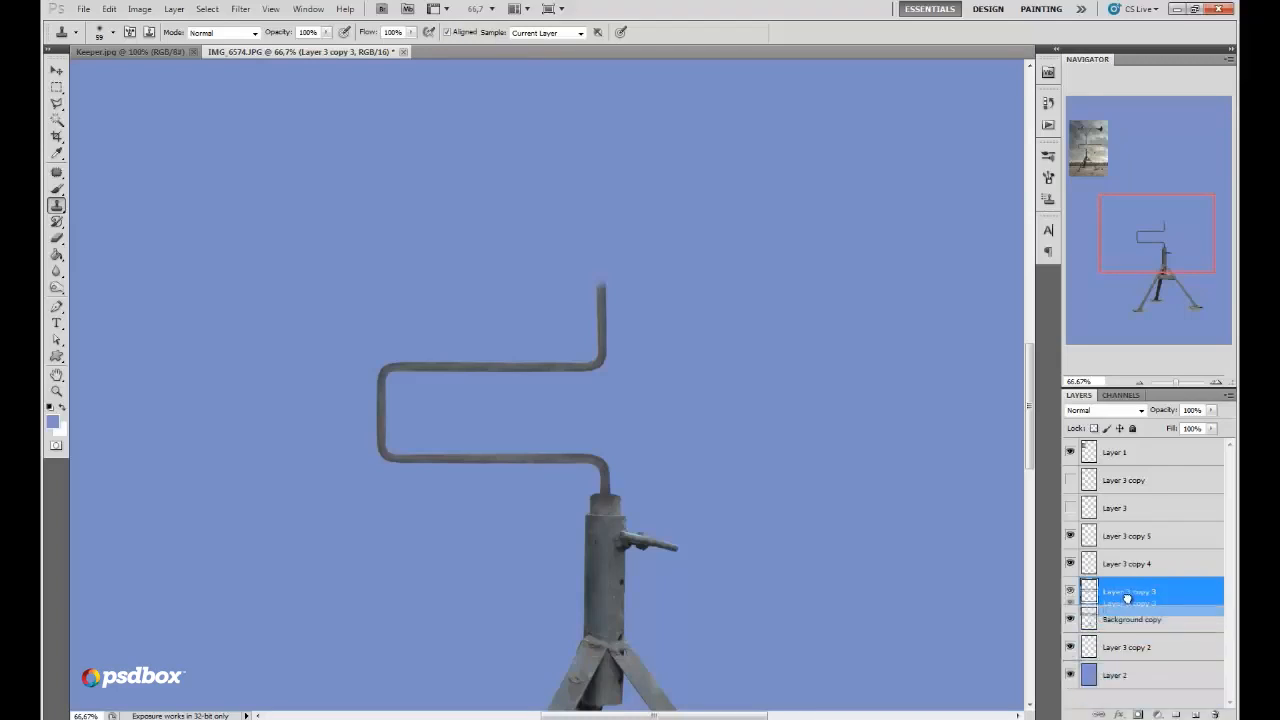
Step: Duplicate Layer 3 copy 5, the top pipe with the upward bend
{"action": "left_click", "coordinate": [1098, 536]}
{"action": "left_click", "coordinate": [1070, 537]}
{"action": "left_click", "coordinate": [1070, 537]}
{"action": "left_click_drag", "start_coordinate": [1110, 536], "coordinate": [1193, 713]}
Step: Flip Layer 3 copy 6 horizontally and move it right so its upright stands beside the first one, its horizontal part pointing right
{"action": "left_click", "coordinate": [108, 9]}
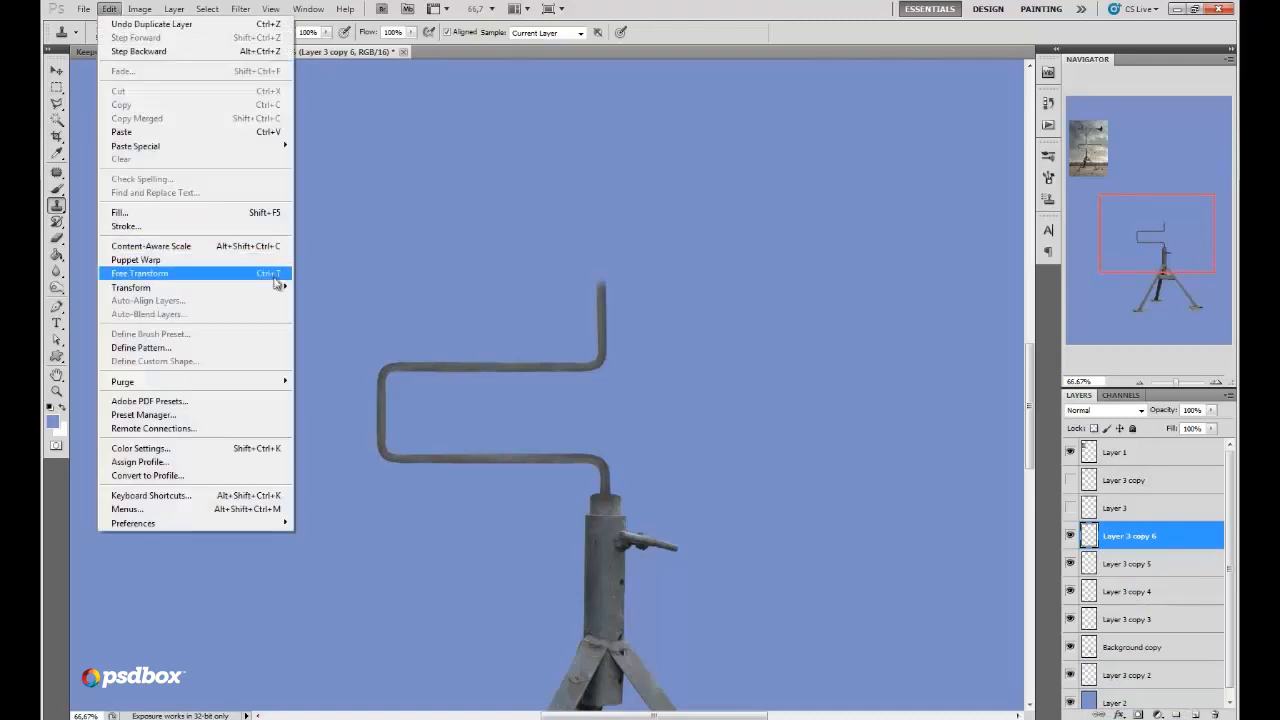
{"action": "mouse_move", "coordinate": [275, 288]}
{"action": "left_click", "coordinate": [348, 424]}
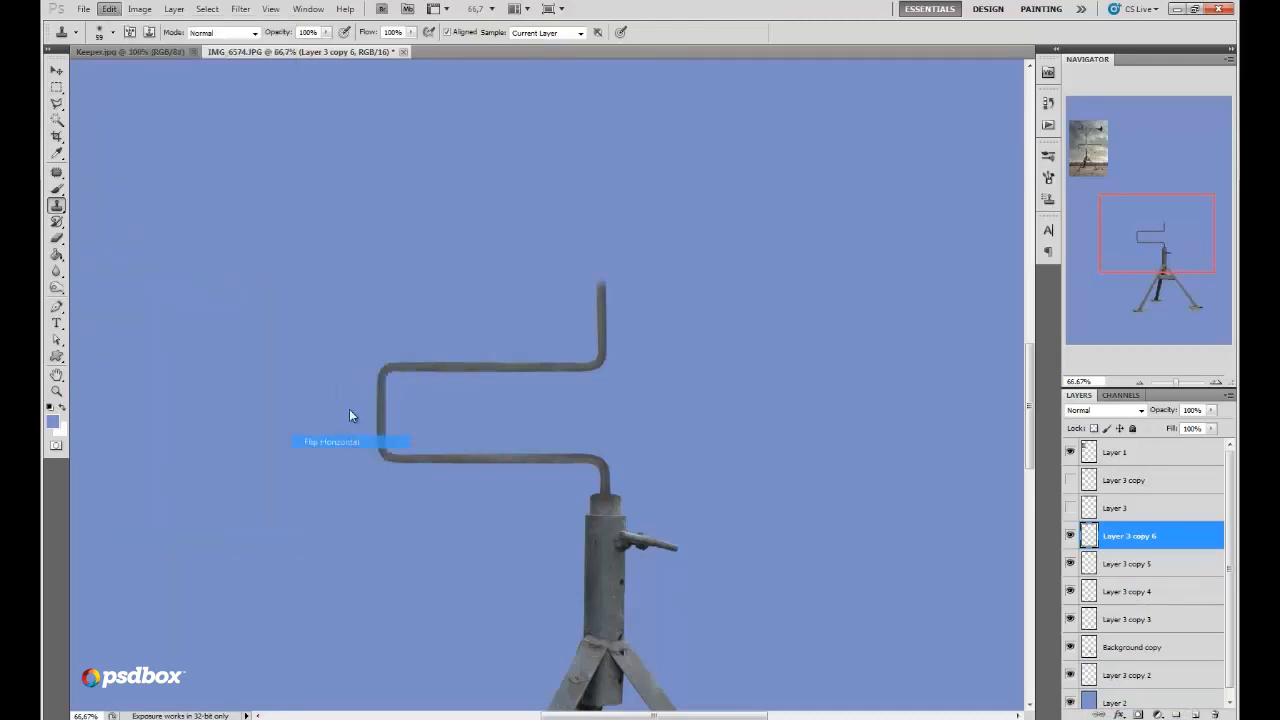
{"action": "left_click", "coordinate": [55, 73]}
{"action": "left_click_drag", "start_coordinate": [416, 338], "coordinate": [614, 338]}
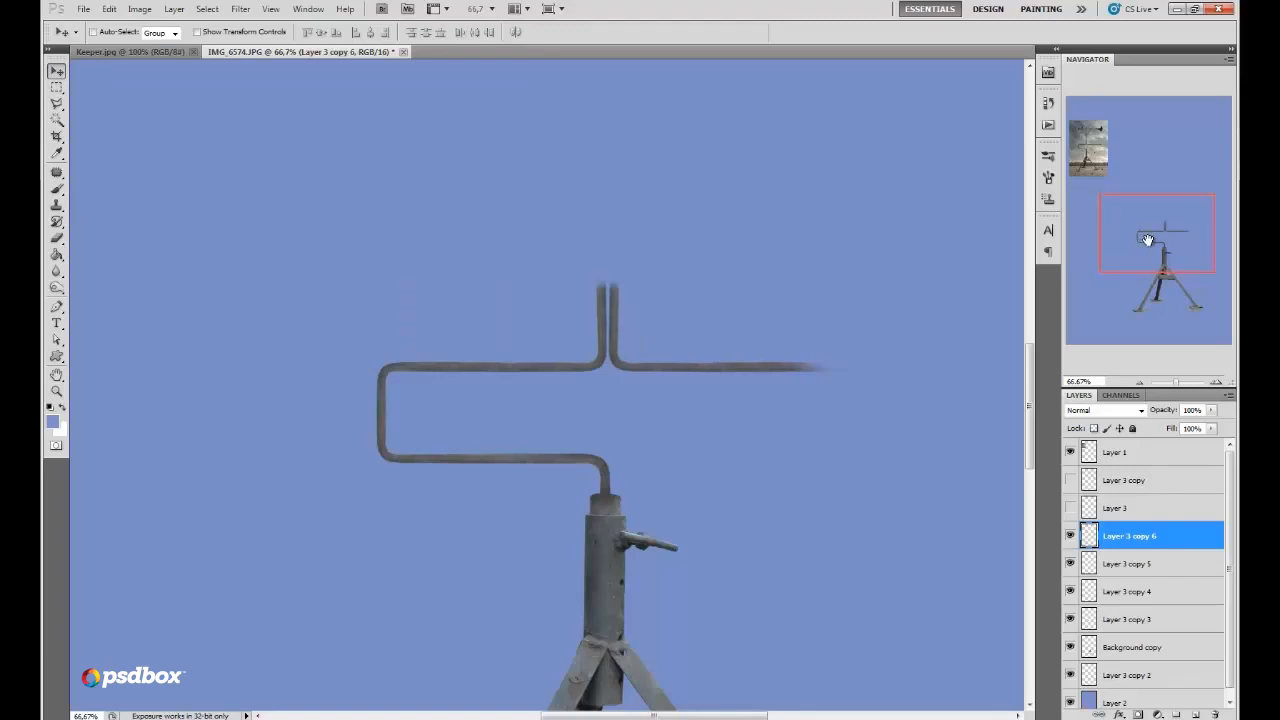
Step: Nudge Layer 3 copy 6 left until only a narrow gap separates the two upright pipe parts
{"action": "left_click_drag", "start_coordinate": [1148, 240], "coordinate": [1155, 235]}
{"action": "left_click", "coordinate": [1215, 382]}
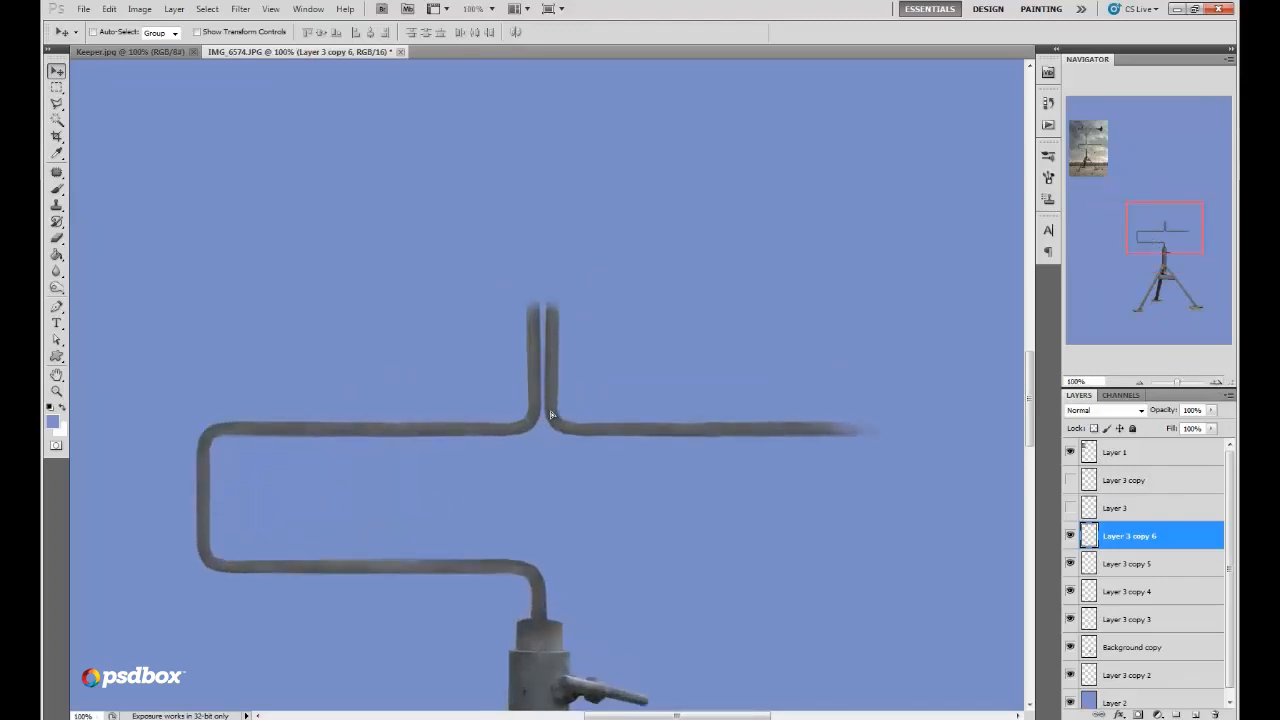
{"action": "key", "text": "shift+Left"}
{"action": "key", "text": "shift+Right"}
{"action": "left_click", "coordinate": [1216, 384]}
{"action": "left_click", "coordinate": [1216, 384]}
{"action": "left_click", "coordinate": [1216, 384]}
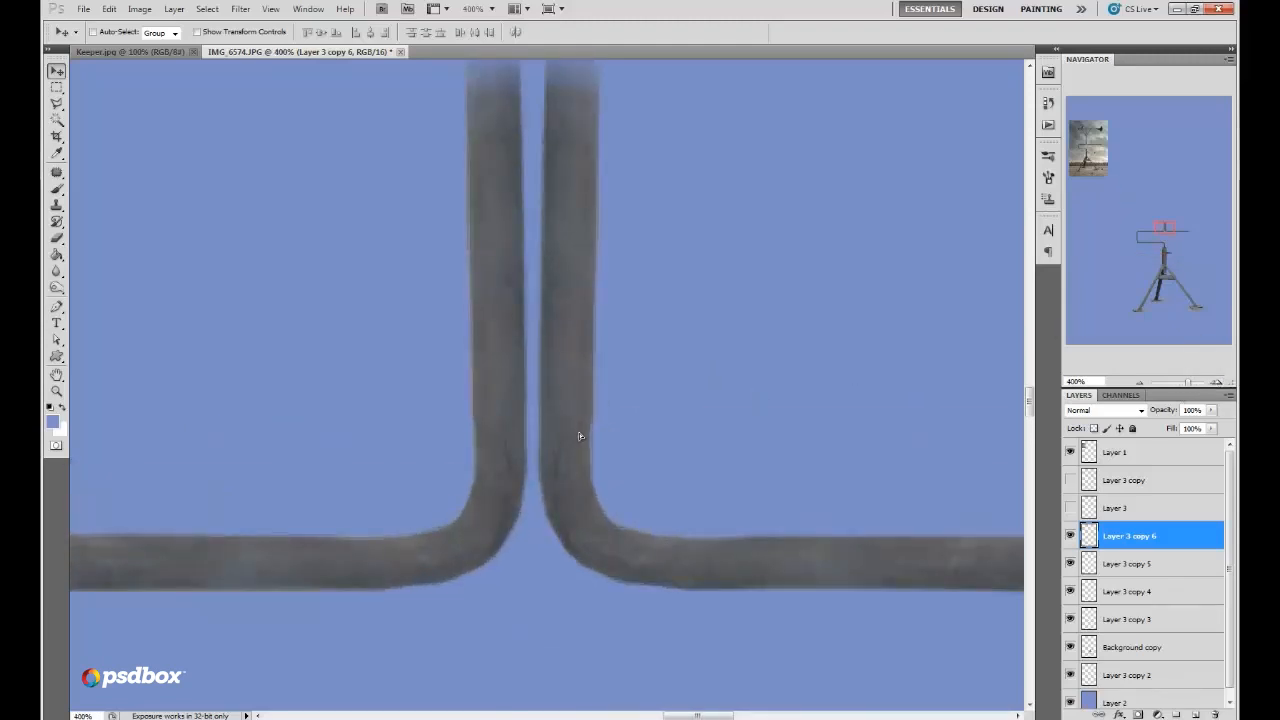
{"action": "key", "text": "Left"}
{"action": "key", "text": "Right"}
{"action": "key", "text": "Left"}
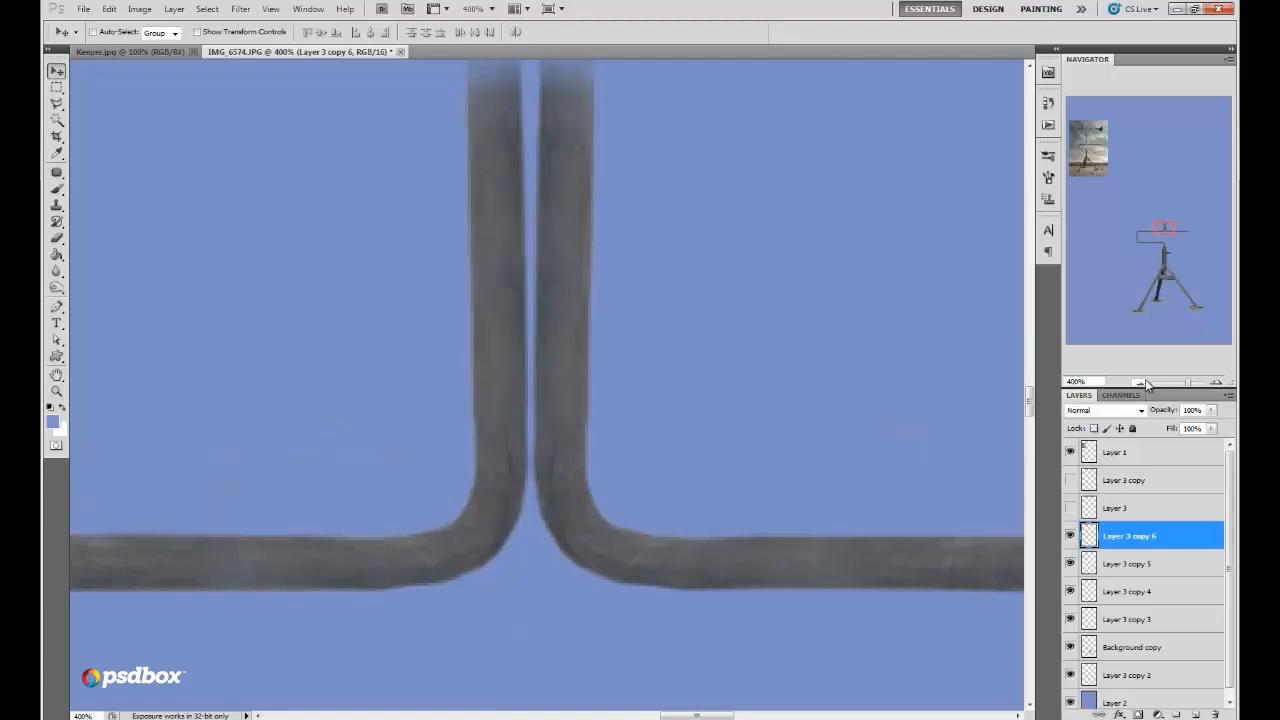
Step: Distort Layer 3 copy 6 by shifting it slightly left and pulling its top-left corner inward so the two uprights run parallel
{"action": "left_click", "coordinate": [1139, 383]}
{"action": "left_click", "coordinate": [109, 9]}
{"action": "mouse_move", "coordinate": [273, 287]}
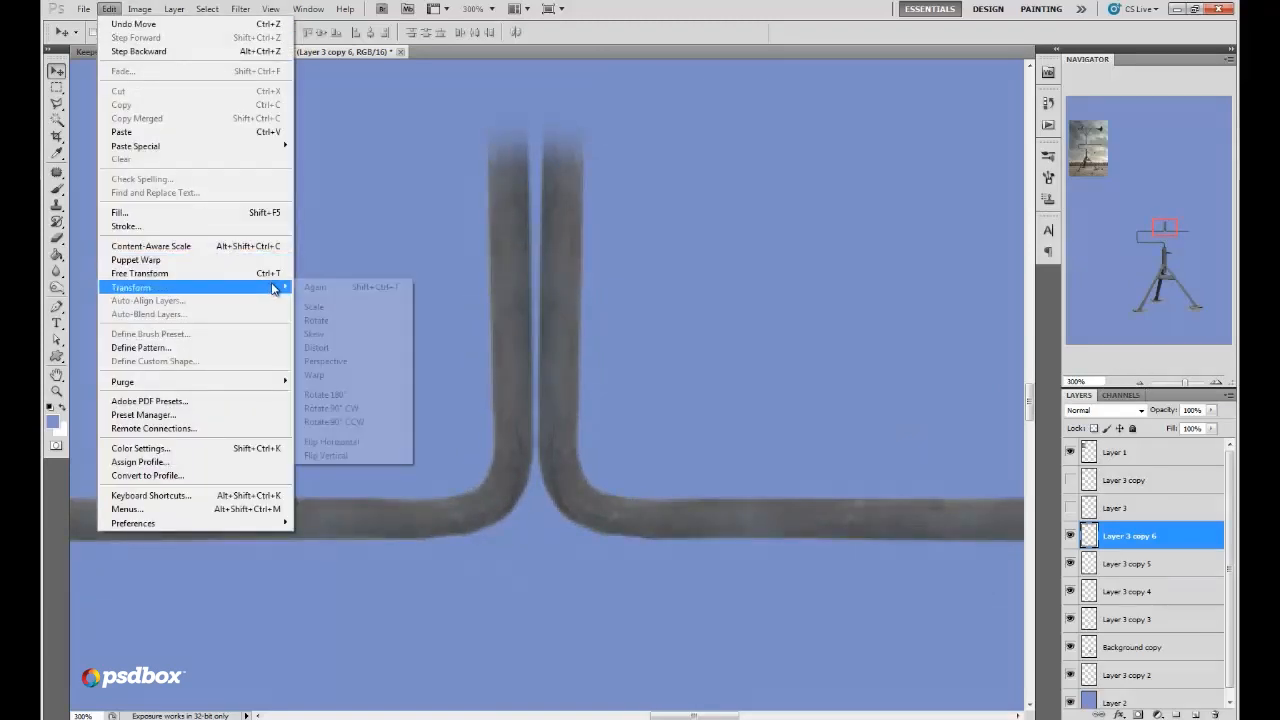
{"action": "left_click", "coordinate": [320, 346]}
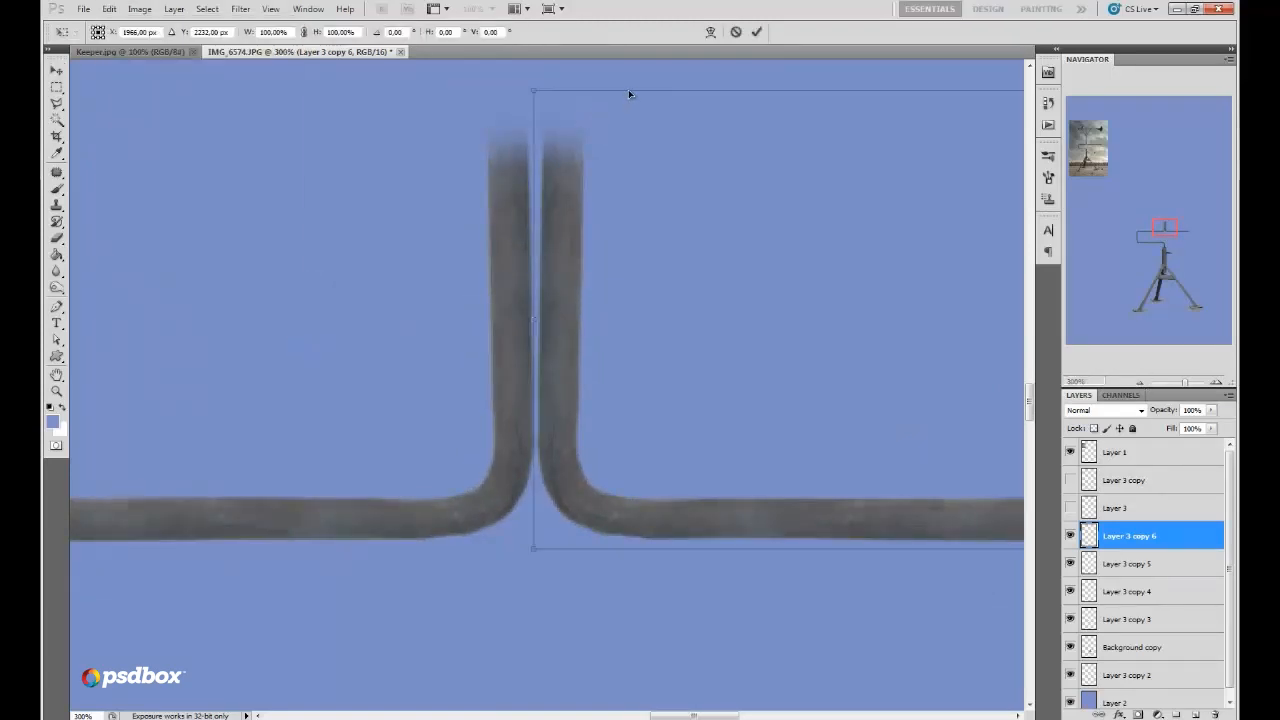
{"action": "left_click_drag", "start_coordinate": [629, 91], "coordinate": [626, 90]}
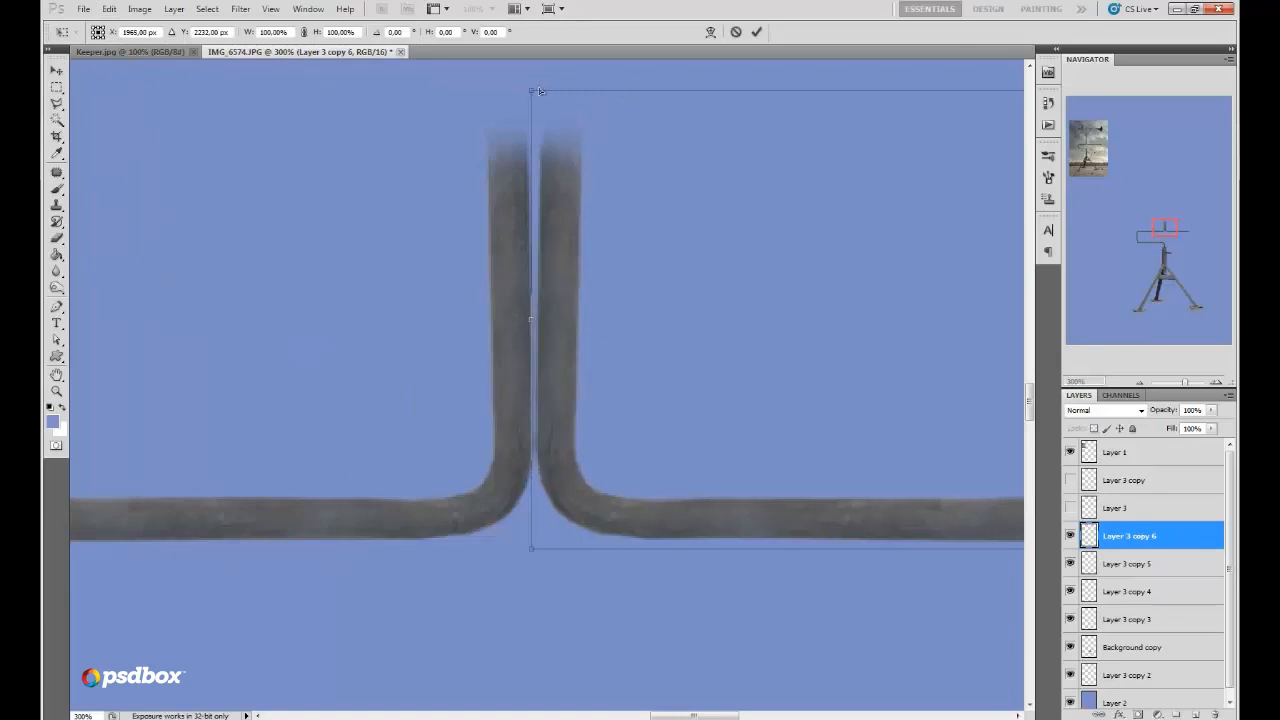
{"action": "left_click_drag", "start_coordinate": [538, 90], "coordinate": [530, 92]}
{"action": "left_click", "coordinate": [756, 32]}
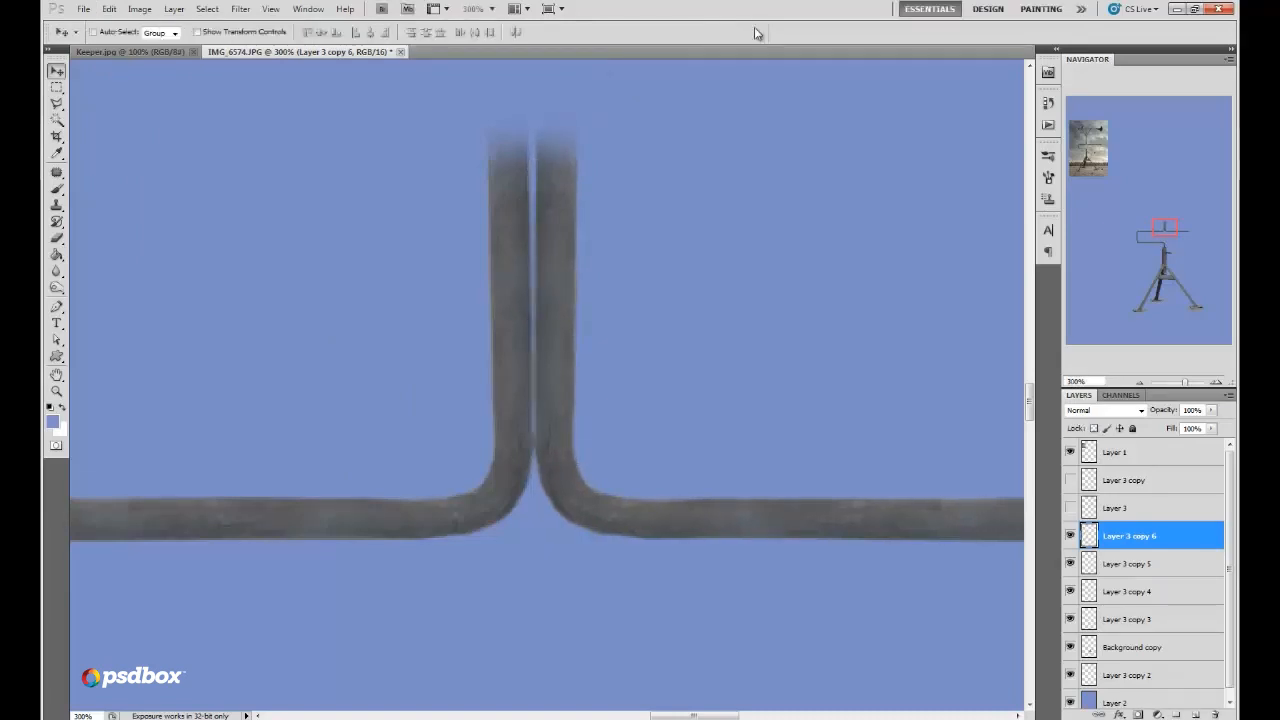
Step: Merge Layer 3 copy 5 and Layer 3 copy 6 into one layer
{"action": "left_click", "coordinate": [1137, 383]}
{"action": "left_click", "coordinate": [1137, 383]}
{"action": "left_click_drag", "start_coordinate": [1174, 234], "coordinate": [1166, 250]}
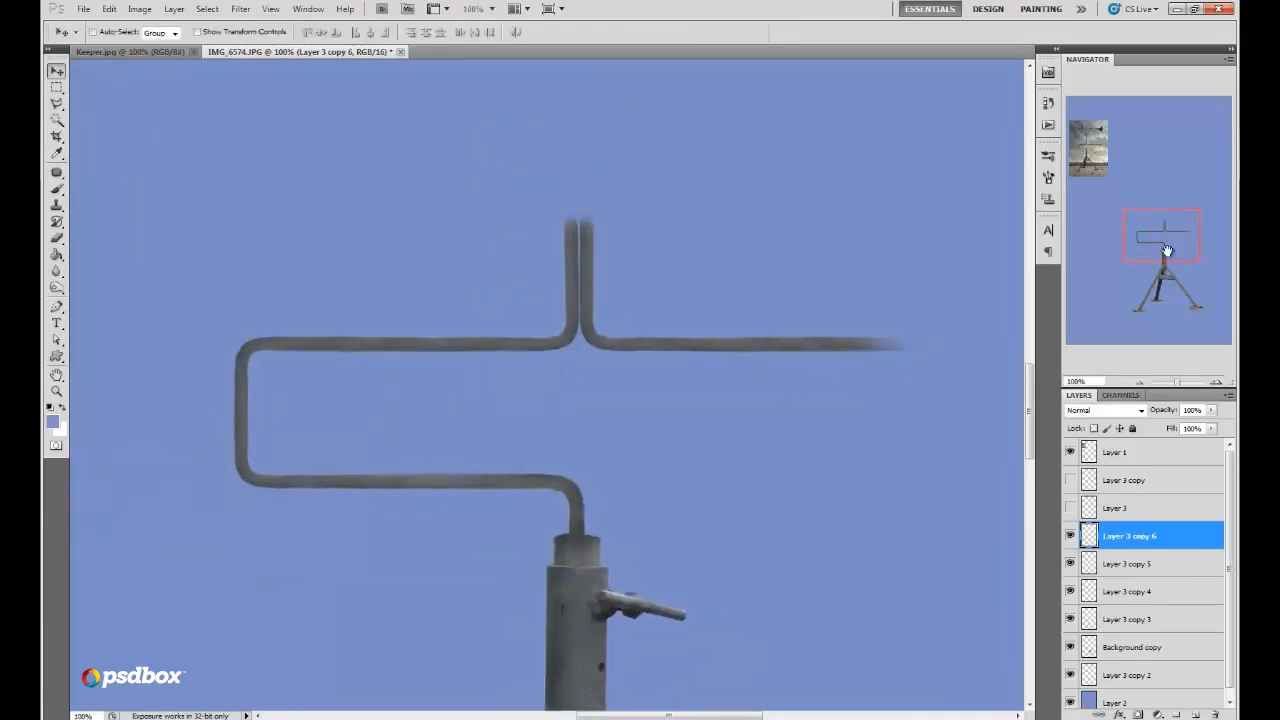
{"action": "left_click", "coordinate": [1070, 565]}
{"action": "left_click", "coordinate": [1070, 565]}
{"action": "left_click", "coordinate": [1070, 540]}
{"action": "left_click", "coordinate": [1070, 540]}
{"action": "left_click", "coordinate": [1114, 565], "text": "ctrl"}
{"action": "right_click", "coordinate": [1115, 562]}
{"action": "left_click", "coordinate": [1132, 517]}
{"action": "left_click", "coordinate": [1070, 536]}
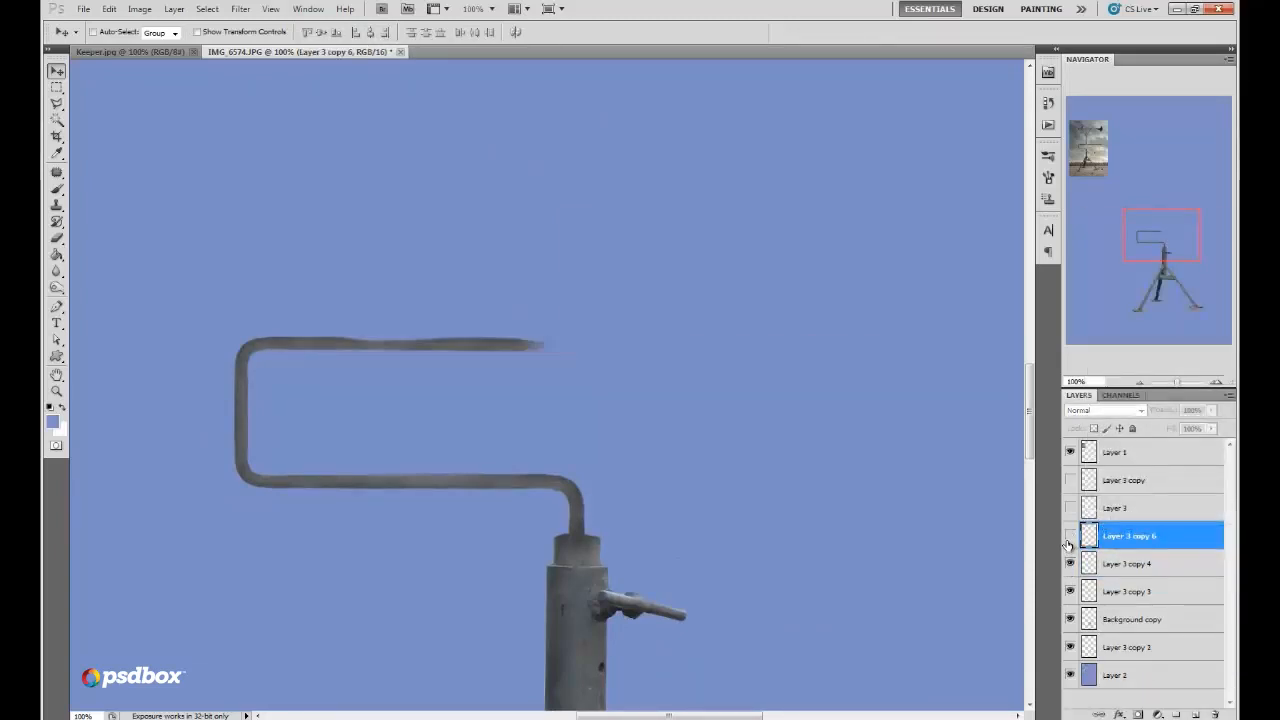
{"action": "left_click", "coordinate": [1070, 536]}
Step: Trim the faded tops of both upright pipes to a clean edge with a 32 px hard eraser
{"action": "left_click", "coordinate": [56, 237]}
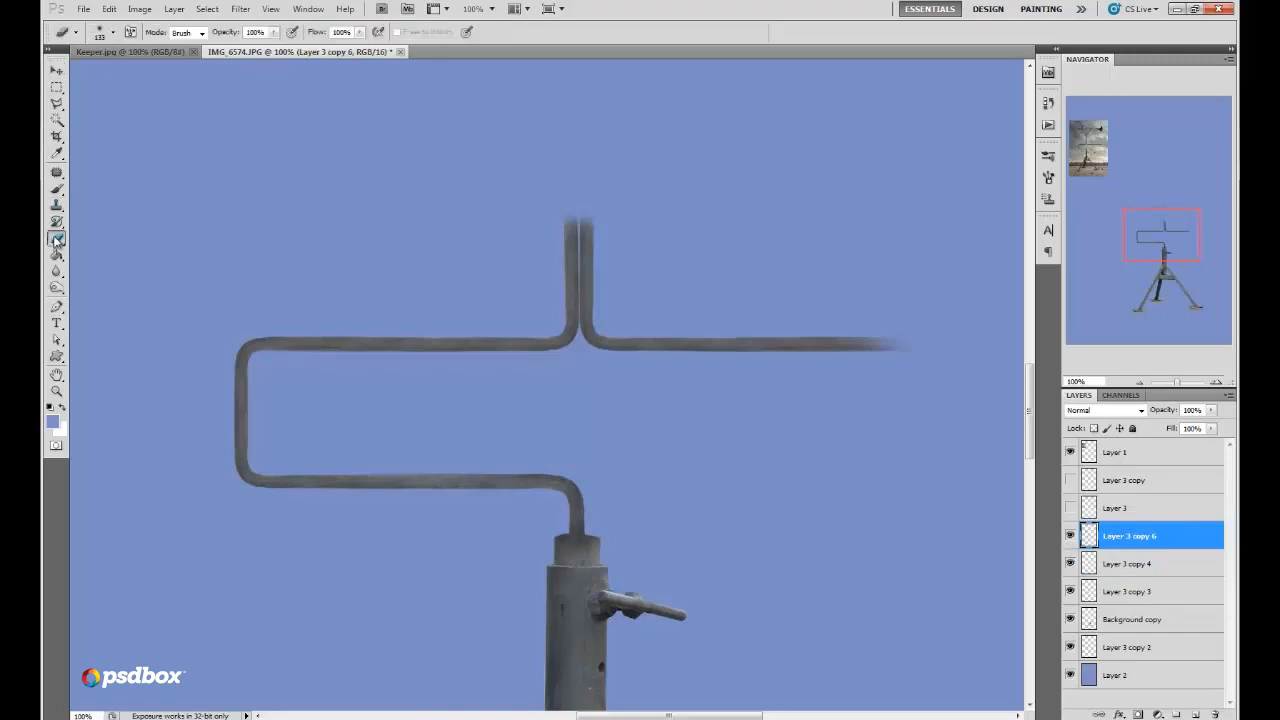
{"action": "right_click", "coordinate": [646, 168]}
{"action": "left_click", "coordinate": [782, 224]}
{"action": "left_click_drag", "start_coordinate": [743, 195], "coordinate": [704, 195]}
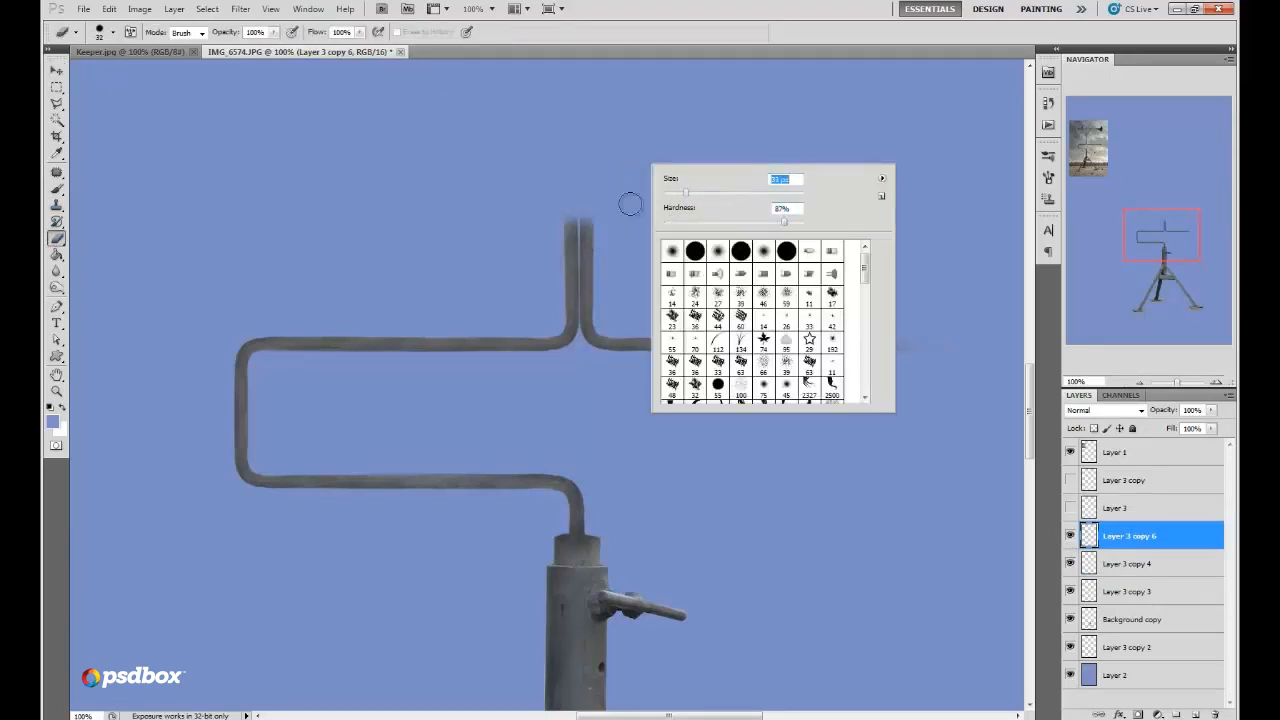
{"action": "left_click", "coordinate": [563, 214]}
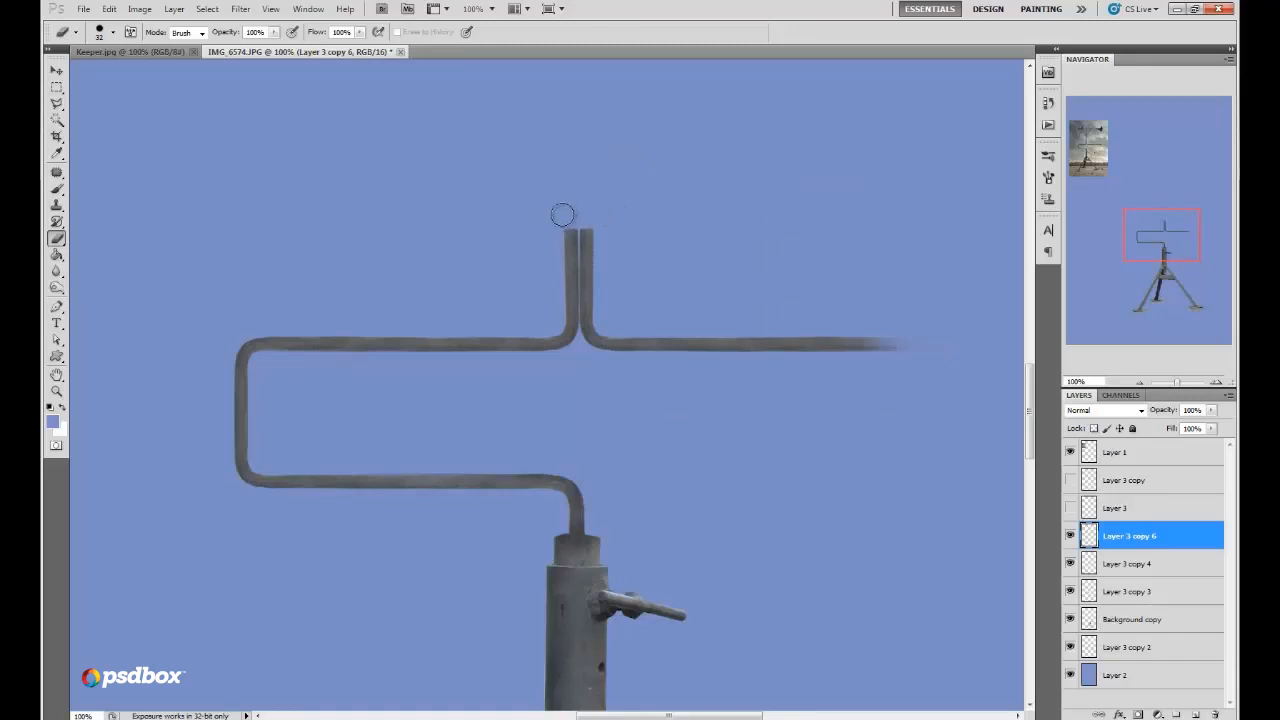
Step: Copy a small rectangle of the stand's main tube from Background copy to a new layer, passing the selection through Refine Edge
{"action": "left_click_drag", "start_coordinate": [1170, 256], "coordinate": [1168, 264]}
{"action": "left_click", "coordinate": [1100, 620]}
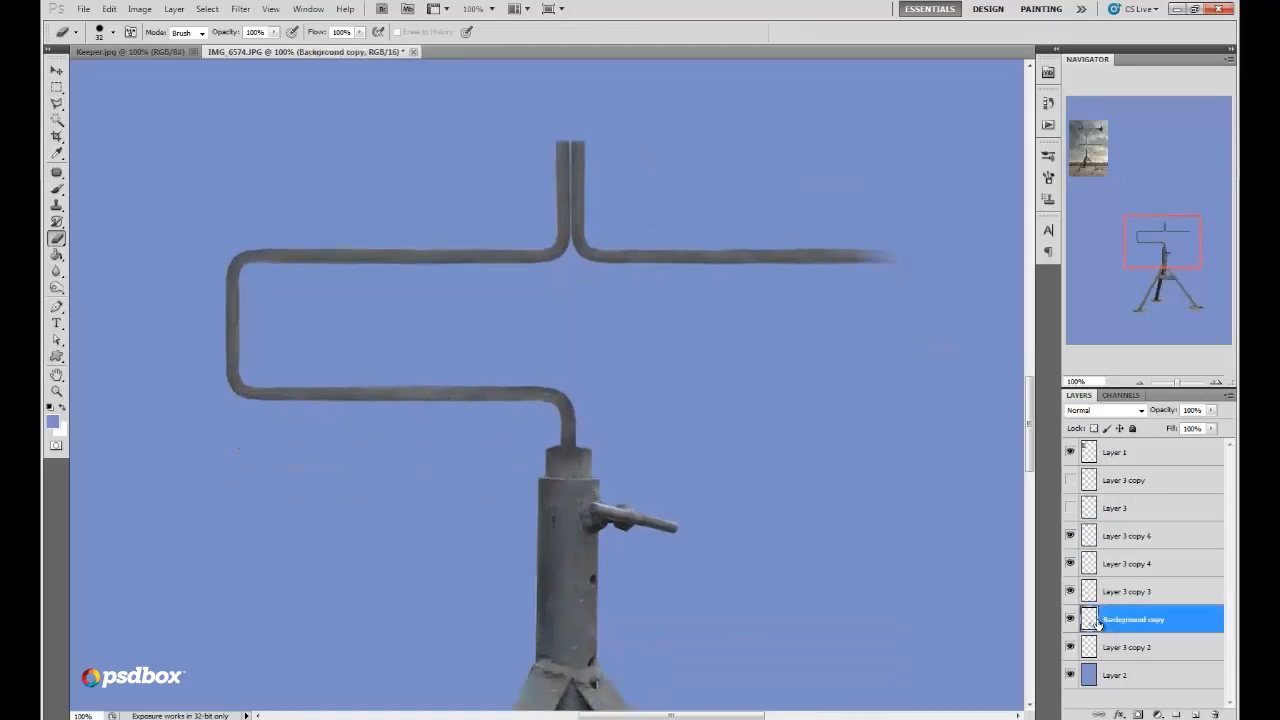
{"action": "left_click", "coordinate": [56, 88]}
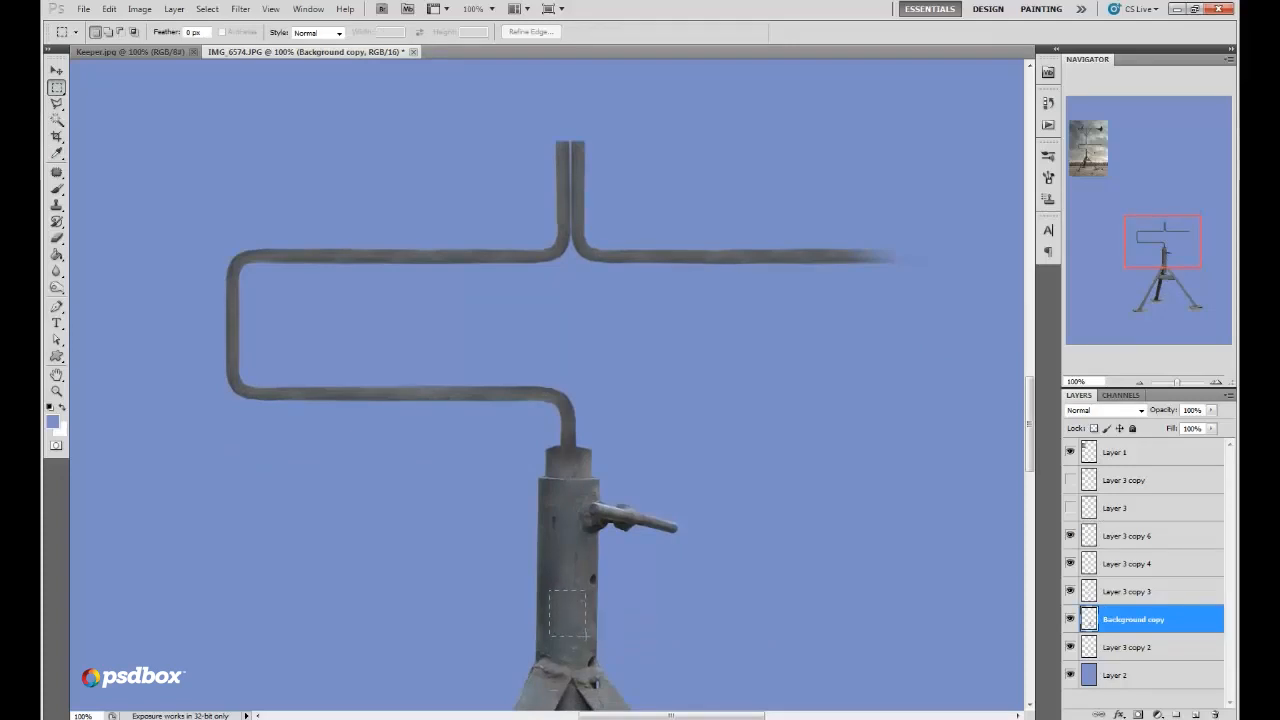
{"action": "left_click_drag", "start_coordinate": [548, 590], "coordinate": [588, 640]}
{"action": "left_click", "coordinate": [530, 31]}
{"action": "left_click", "coordinate": [966, 574]}
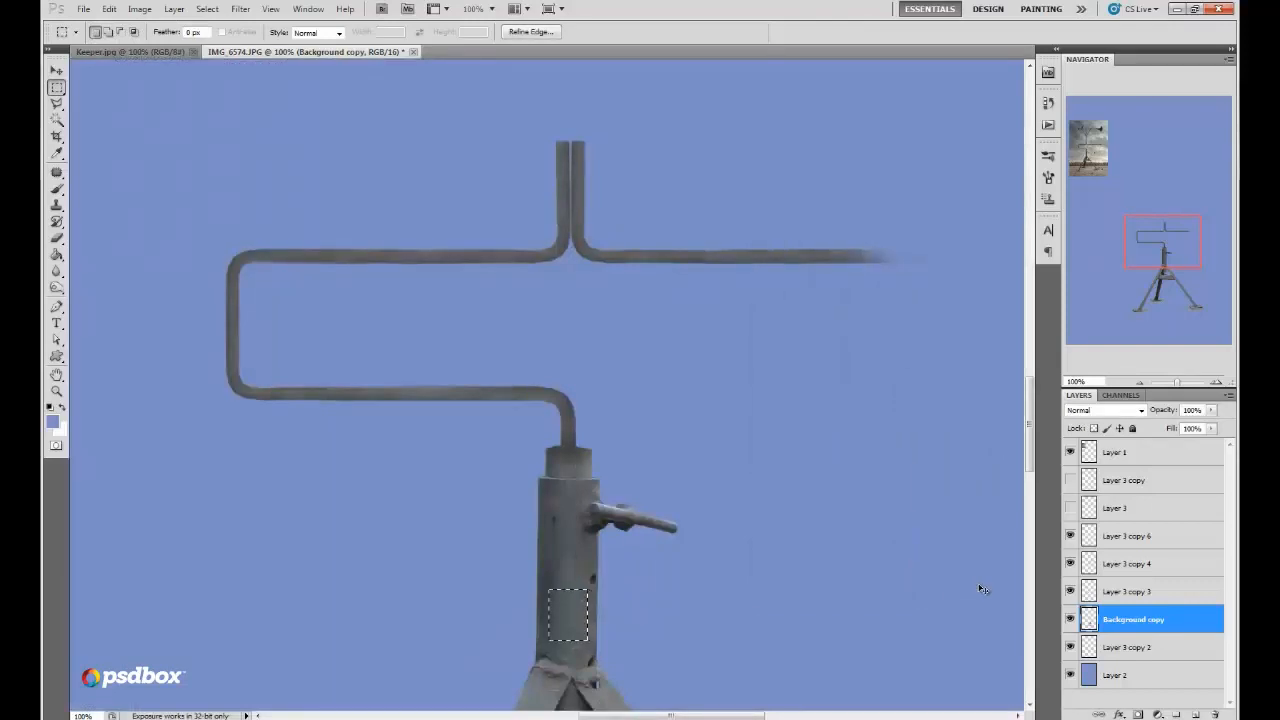
{"action": "key", "text": "ctrl+j"}
Step: Move the copied metal patch up, just right of the two upright pipe ends
{"action": "left_click", "coordinate": [56, 71]}
{"action": "left_click_drag", "start_coordinate": [606, 600], "coordinate": [686, 151]}
{"action": "left_click_drag", "start_coordinate": [1160, 247], "coordinate": [1138, 250]}
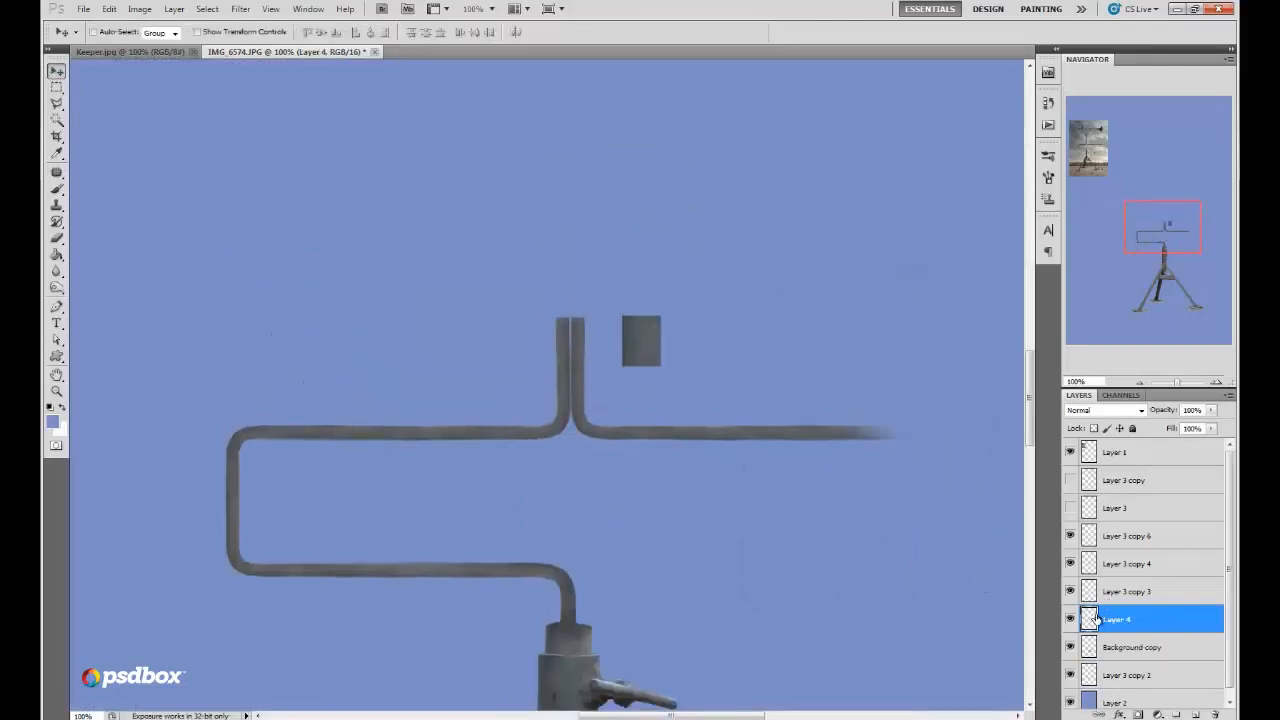
Step: Stack Layer 4 above Layer 3 copy 6, place its metal patch around the two upright pipes, and round the corners with a 25 px hard eraser
{"action": "left_click_drag", "start_coordinate": [1096, 619], "coordinate": [1100, 530]}
{"action": "left_click_drag", "start_coordinate": [661, 346], "coordinate": [588, 383]}
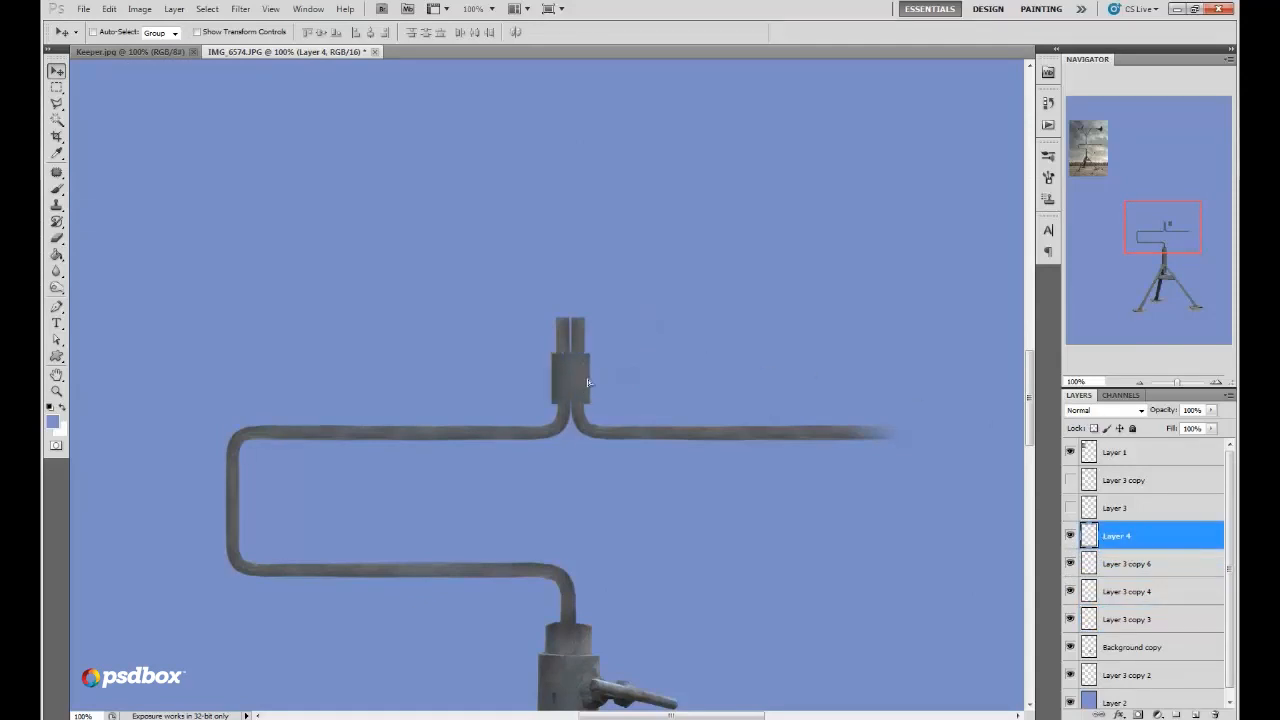
{"action": "left_click", "coordinate": [56, 240]}
{"action": "right_click", "coordinate": [626, 298]}
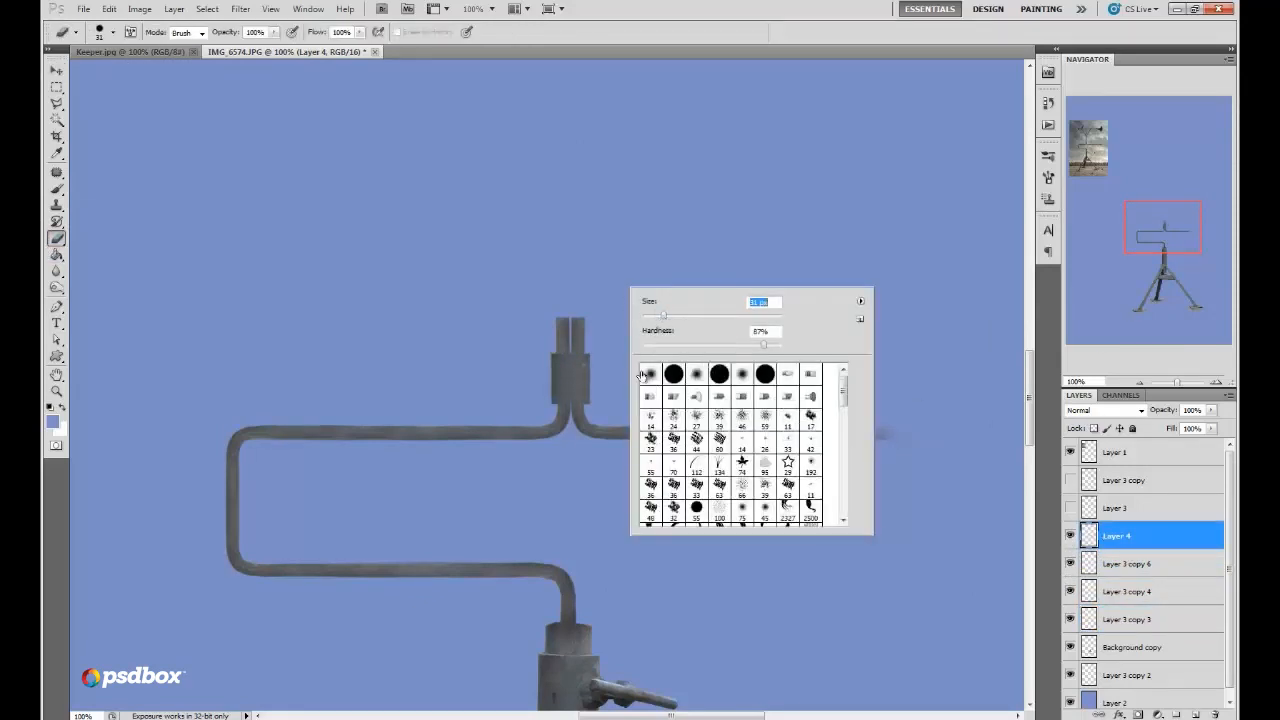
{"action": "left_click_drag", "start_coordinate": [663, 320], "coordinate": [660, 319]}
{"action": "left_click_drag", "start_coordinate": [763, 348], "coordinate": [773, 347]}
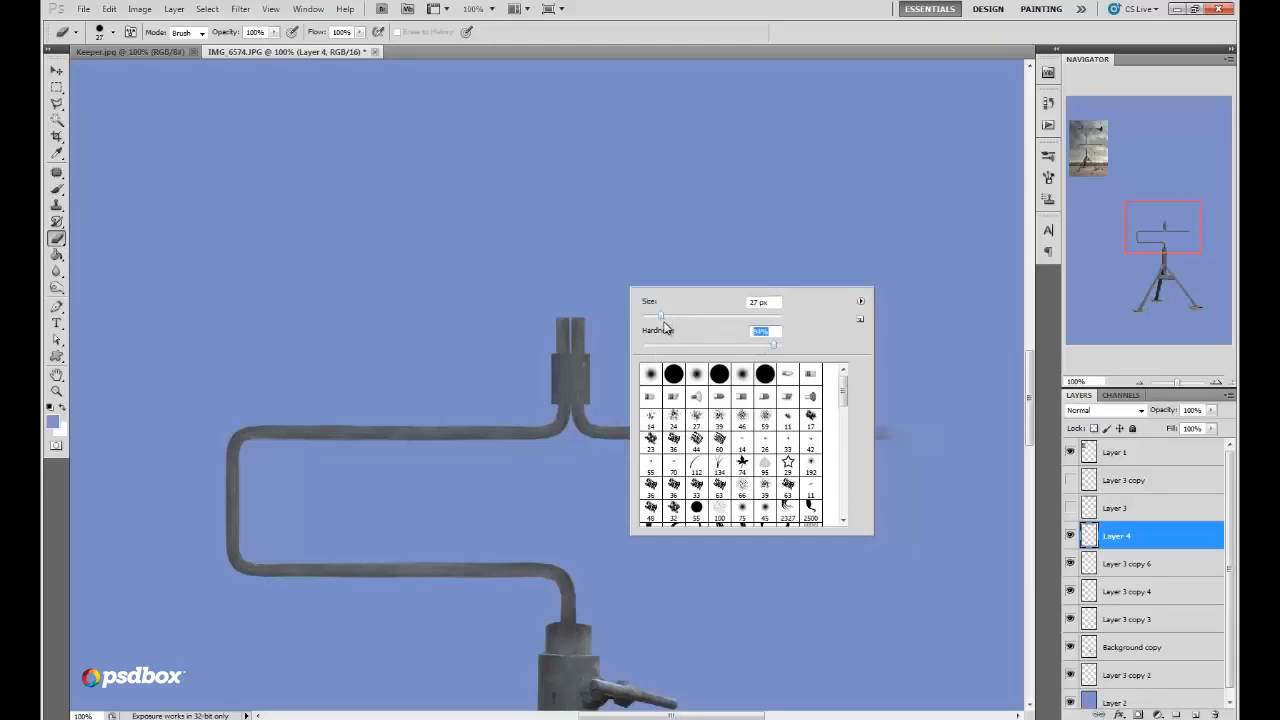
{"action": "left_click_drag", "start_coordinate": [661, 318], "coordinate": [659, 318]}
{"action": "left_click", "coordinate": [595, 409]}
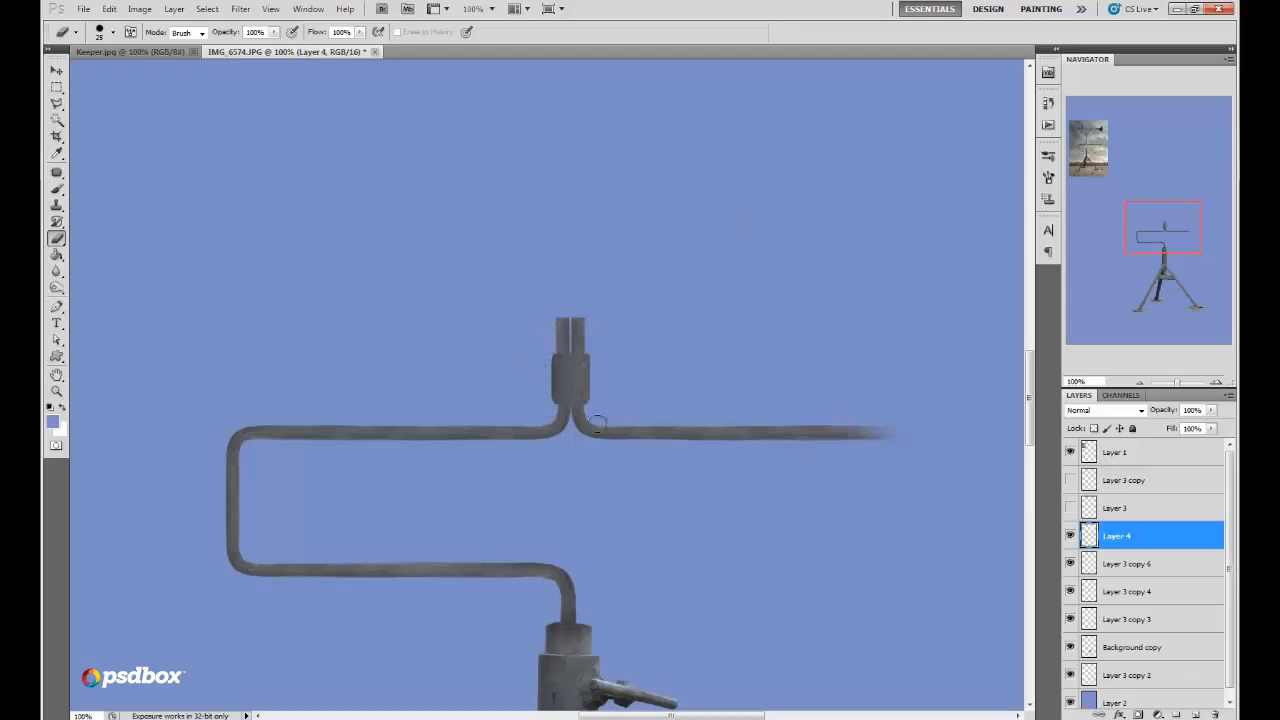
Step: Darken the two pipes around the metal collar on Layer 3 copy 6 using the Burn tool at 17% exposure
{"action": "left_click", "coordinate": [1100, 566]}
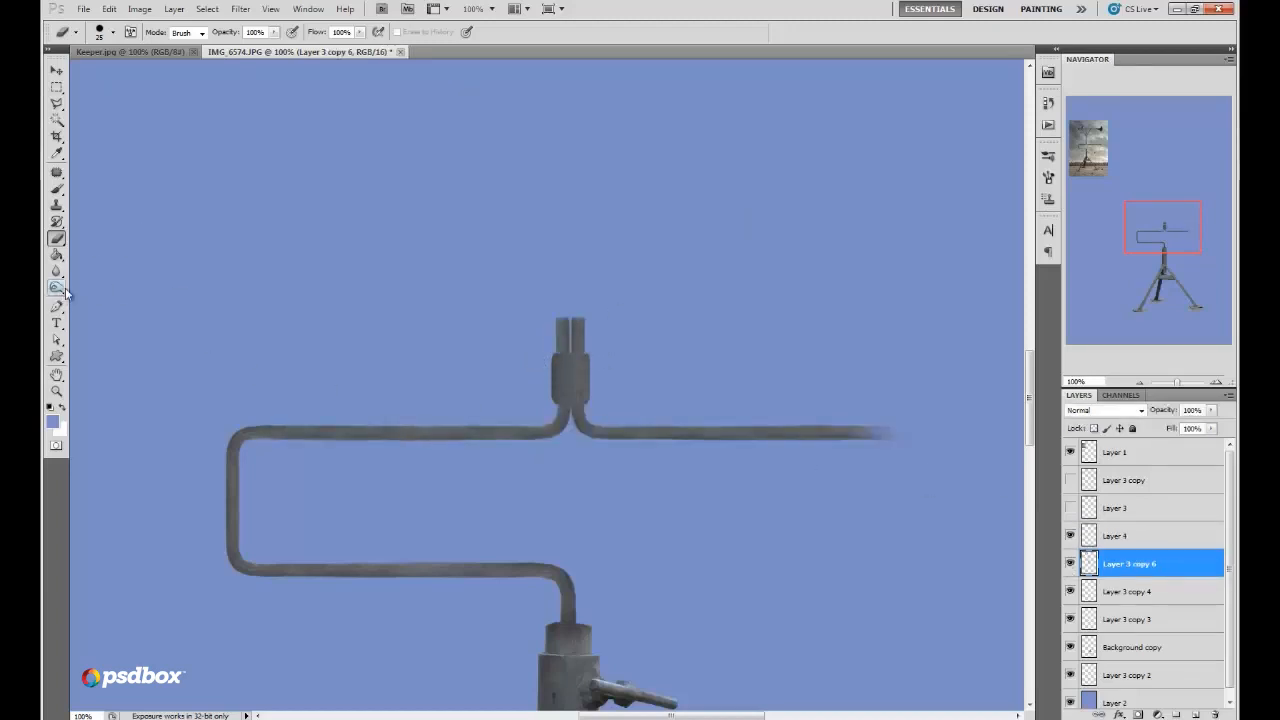
{"action": "left_click", "coordinate": [56, 288]}
{"action": "right_click", "coordinate": [609, 350]}
{"action": "left_click_drag", "start_coordinate": [665, 395], "coordinate": [657, 395]}
{"action": "left_click", "coordinate": [580, 402]}
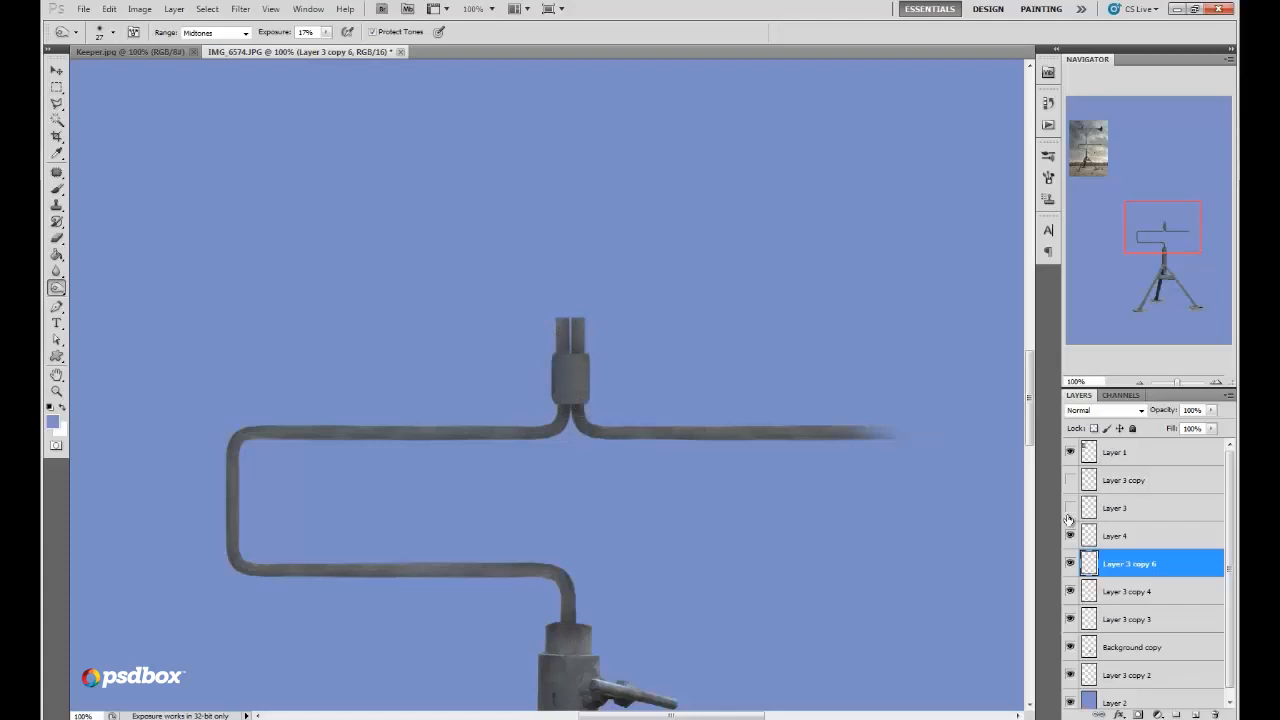
Step: Brighten the metal collar on Layer 4 with the Dodge tool, using the Midtones range at 12% exposure
{"action": "left_click", "coordinate": [1106, 533]}
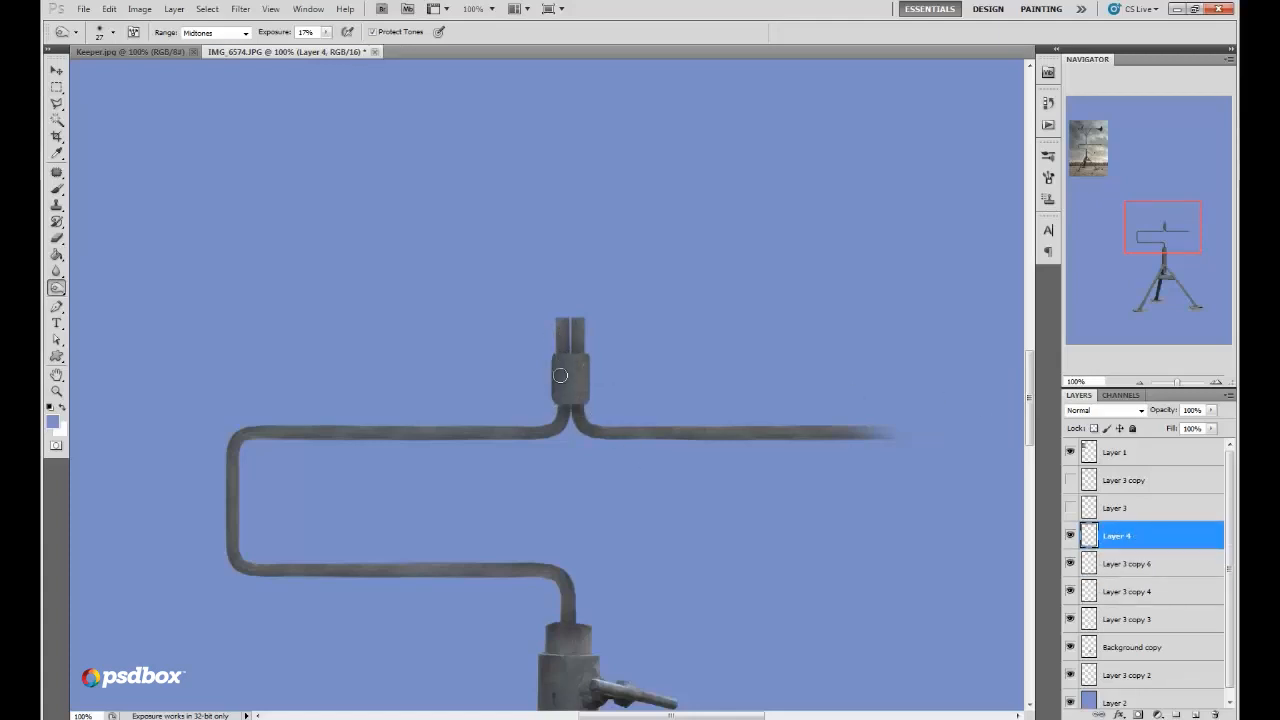
{"action": "left_click_drag", "start_coordinate": [59, 292], "coordinate": [90, 297]}
{"action": "right_click", "coordinate": [628, 300]}
{"action": "left_click_drag", "start_coordinate": [587, 359], "coordinate": [587, 385]}
{"action": "left_click", "coordinate": [215, 32]}
{"action": "left_click", "coordinate": [226, 58]}
{"action": "left_click_drag", "start_coordinate": [582, 358], "coordinate": [579, 370]}
Step: Extend the faded end of the upper horizontal pipe on Layer 3 copy 6 with a soft 99 px Clone Stamp
{"action": "left_click", "coordinate": [1139, 383]}
{"action": "left_click", "coordinate": [1100, 564]}
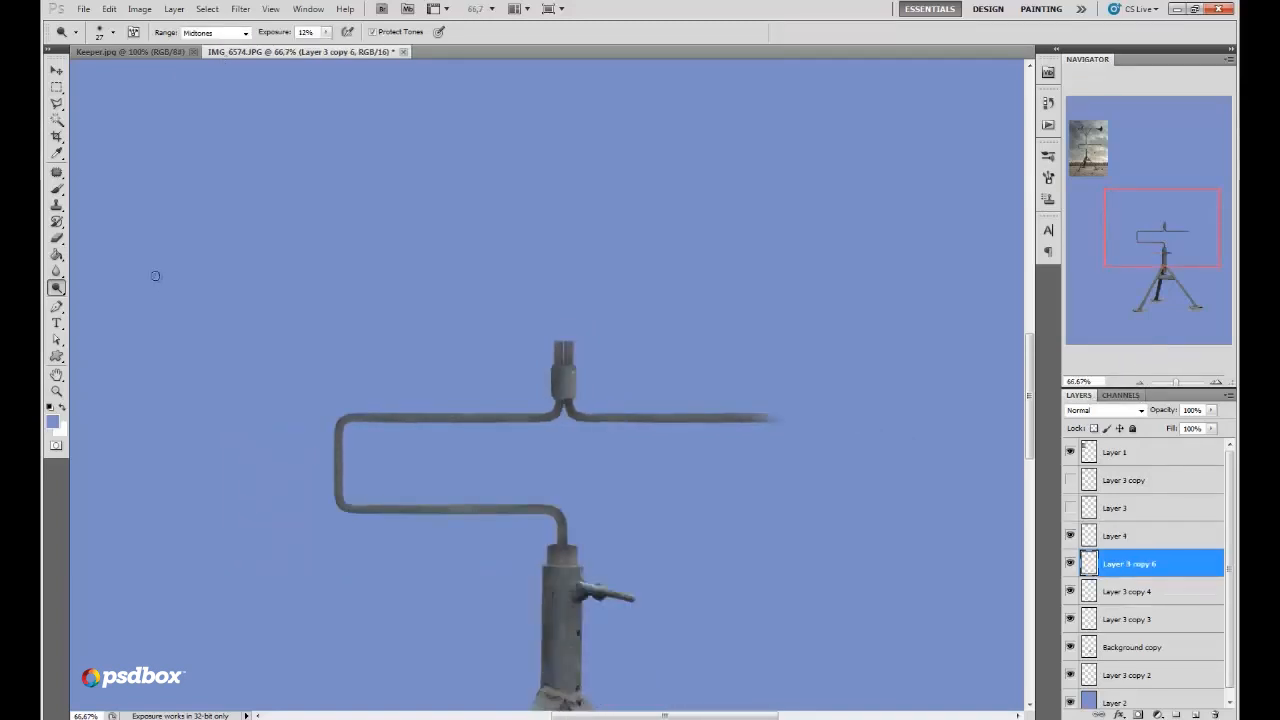
{"action": "key", "text": "s"}
{"action": "right_click", "coordinate": [772, 442]}
{"action": "left_click_drag", "start_coordinate": [832, 423], "coordinate": [859, 423]}
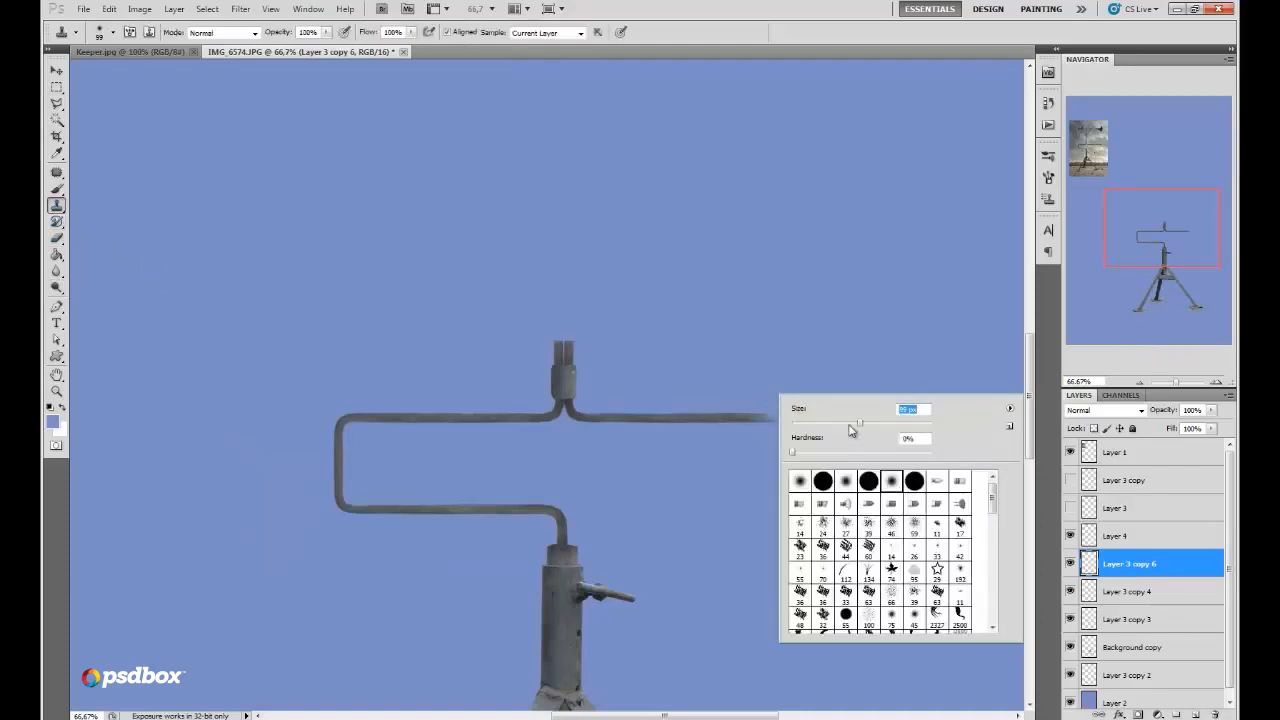
{"action": "key", "text": "Return"}
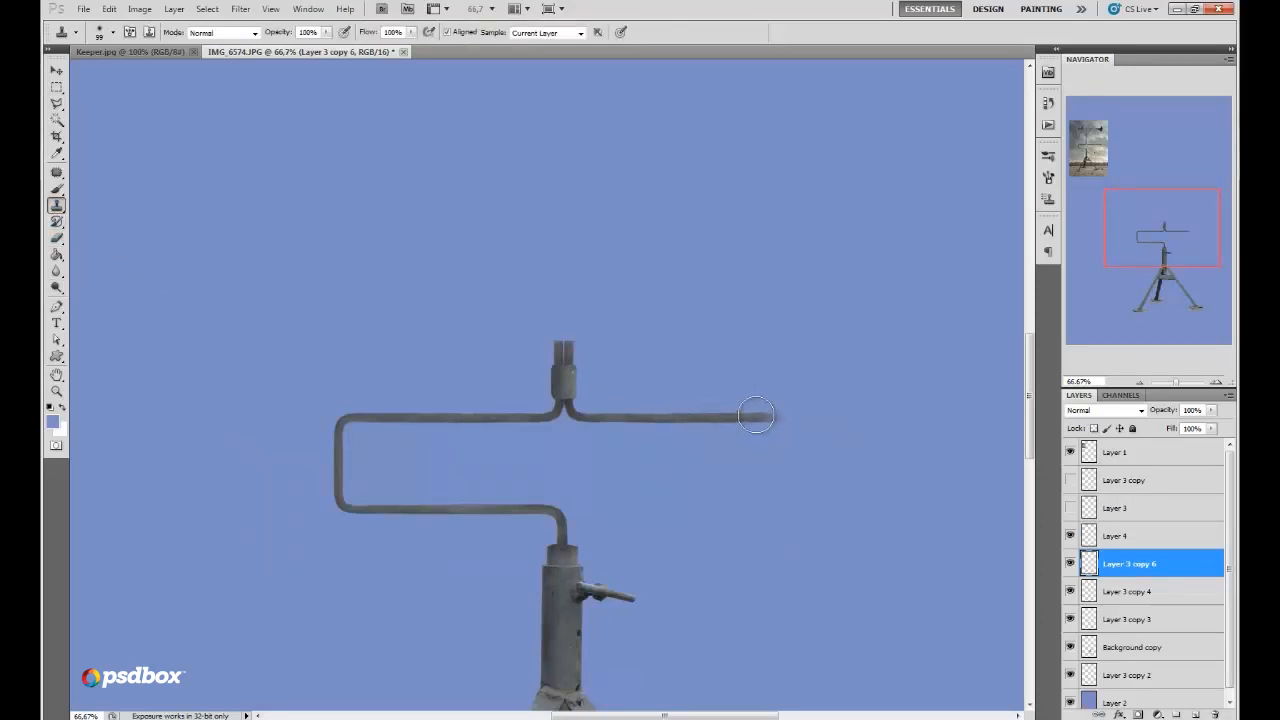
{"action": "left_click_drag", "start_coordinate": [756, 416], "coordinate": [886, 421]}
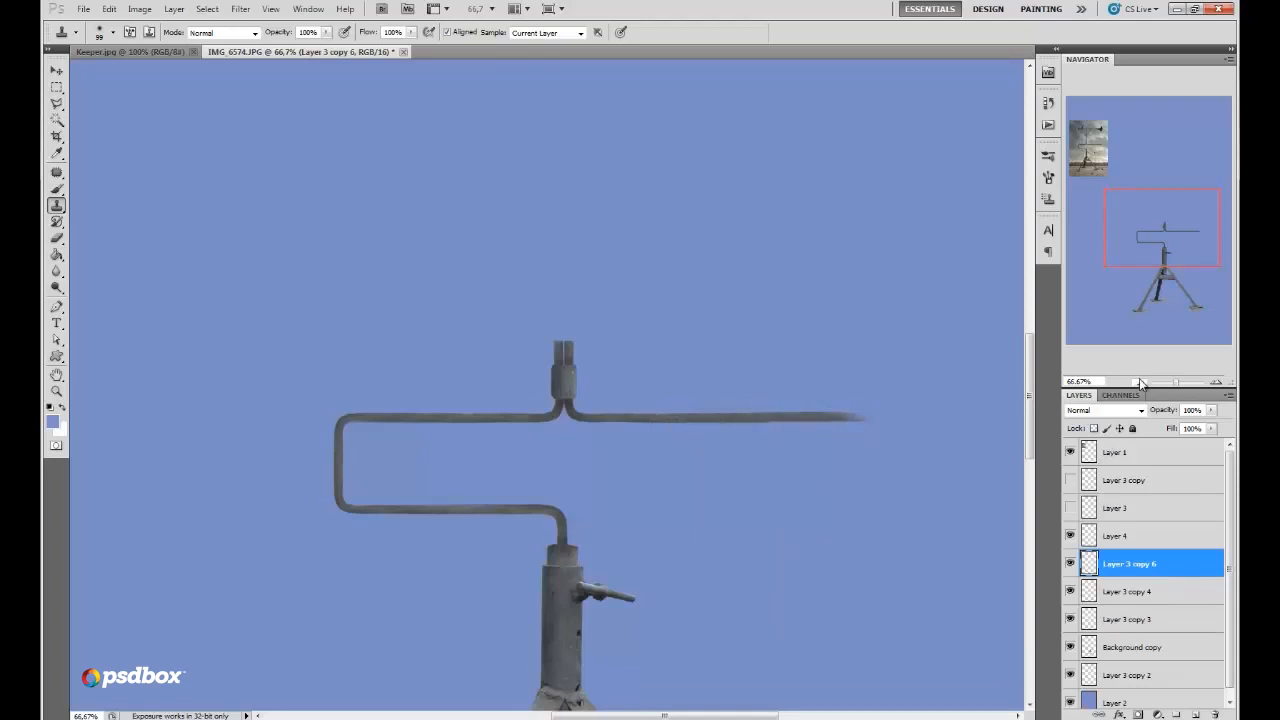
Step: Undo the last clone stroke and lengthen the free end of the horizontal pipe with a 139 px Clone Stamp
{"action": "left_click", "coordinate": [1139, 382]}
{"action": "left_click", "coordinate": [1139, 382]}
{"action": "key", "text": "ctrl+minus"}
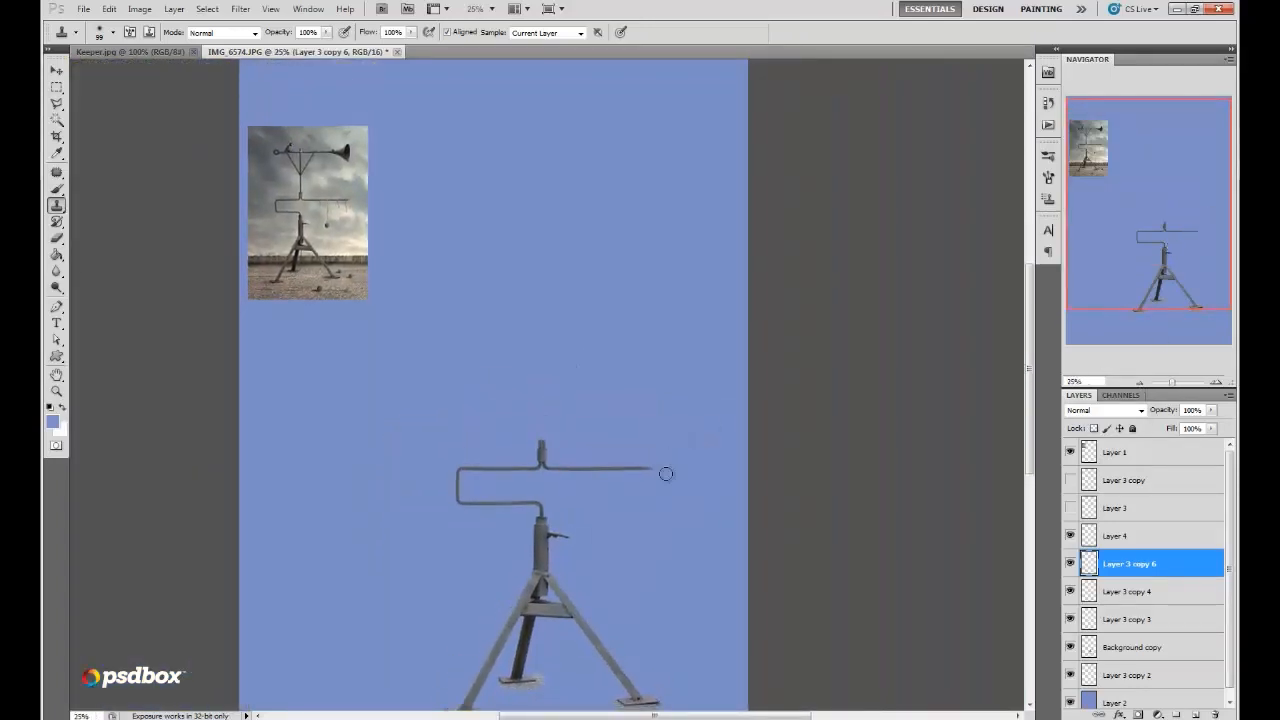
{"action": "right_click", "coordinate": [666, 474]}
{"action": "left_click_drag", "start_coordinate": [760, 487], "coordinate": [768, 485]}
{"action": "key", "text": "Return"}
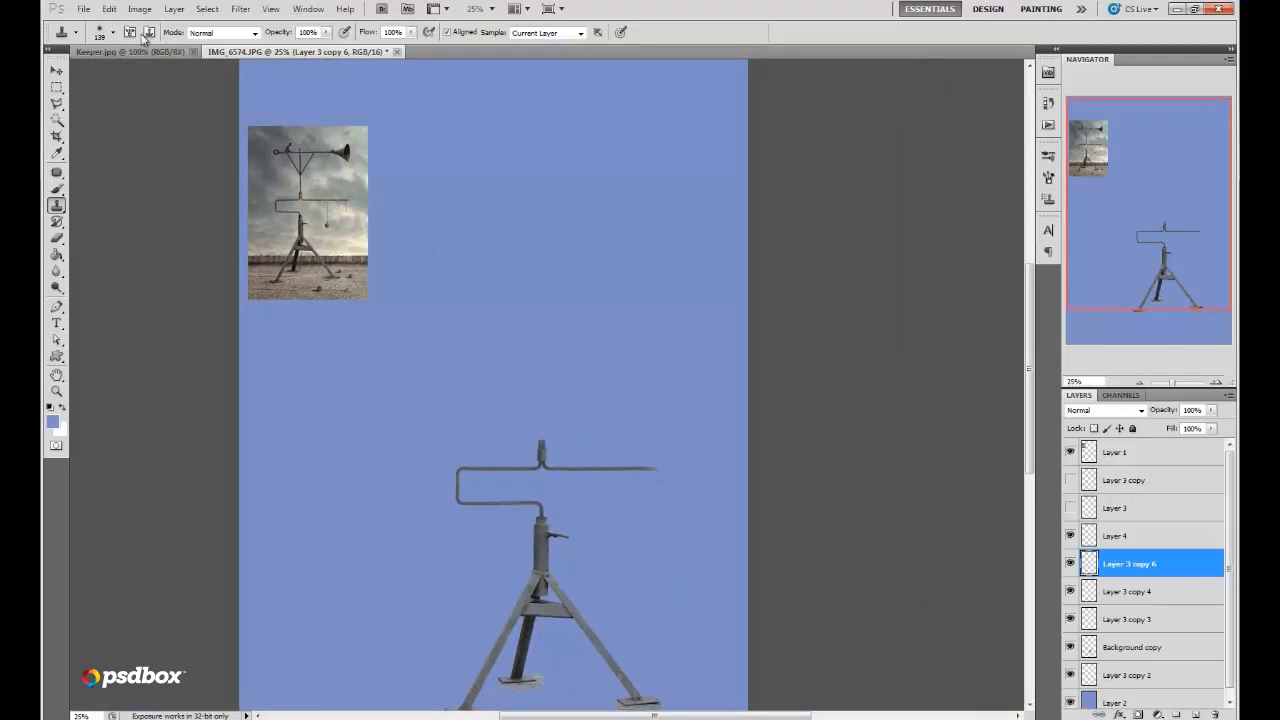
{"action": "left_click", "coordinate": [109, 9]}
{"action": "left_click", "coordinate": [122, 26]}
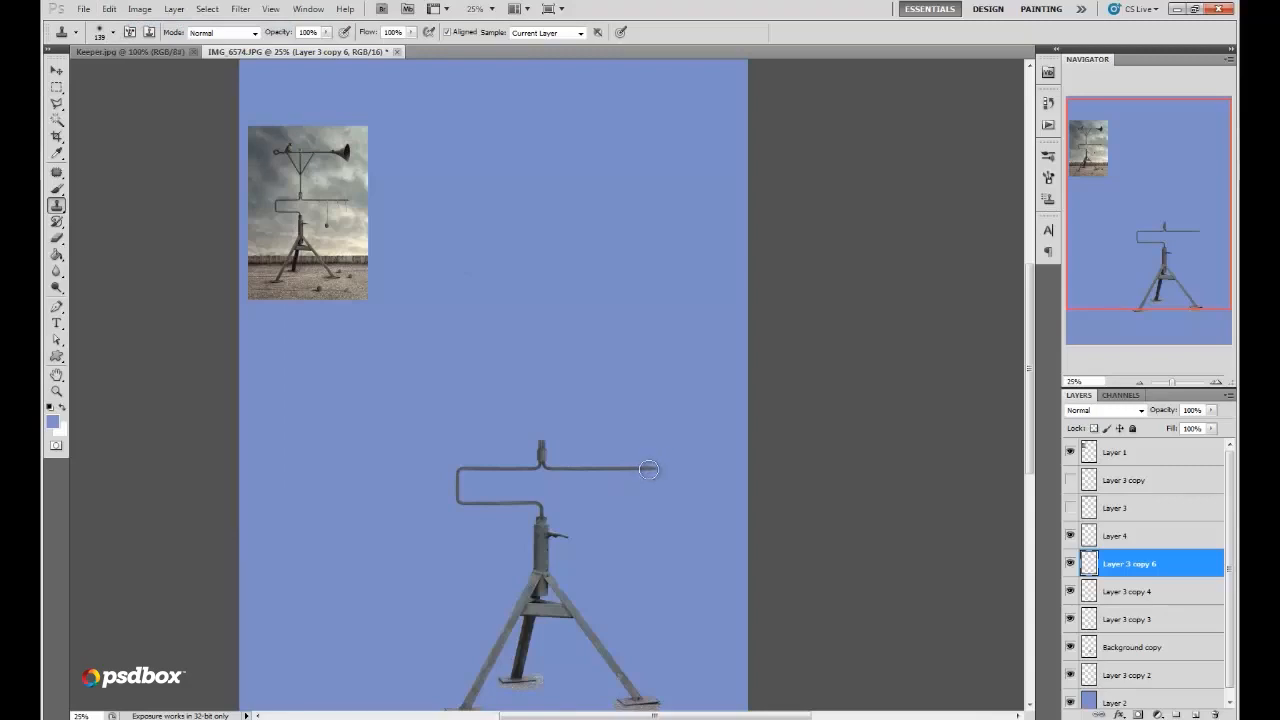
{"action": "left_click_drag", "start_coordinate": [651, 471], "coordinate": [666, 471]}
Step: Trim the faded tip of the lengthened horizontal pipe to a clean edge with a smaller hard eraser
{"action": "left_click", "coordinate": [56, 238]}
{"action": "right_click", "coordinate": [708, 386]}
{"action": "left_click_drag", "start_coordinate": [772, 397], "coordinate": [745, 397]}
{"action": "key", "text": "Return"}
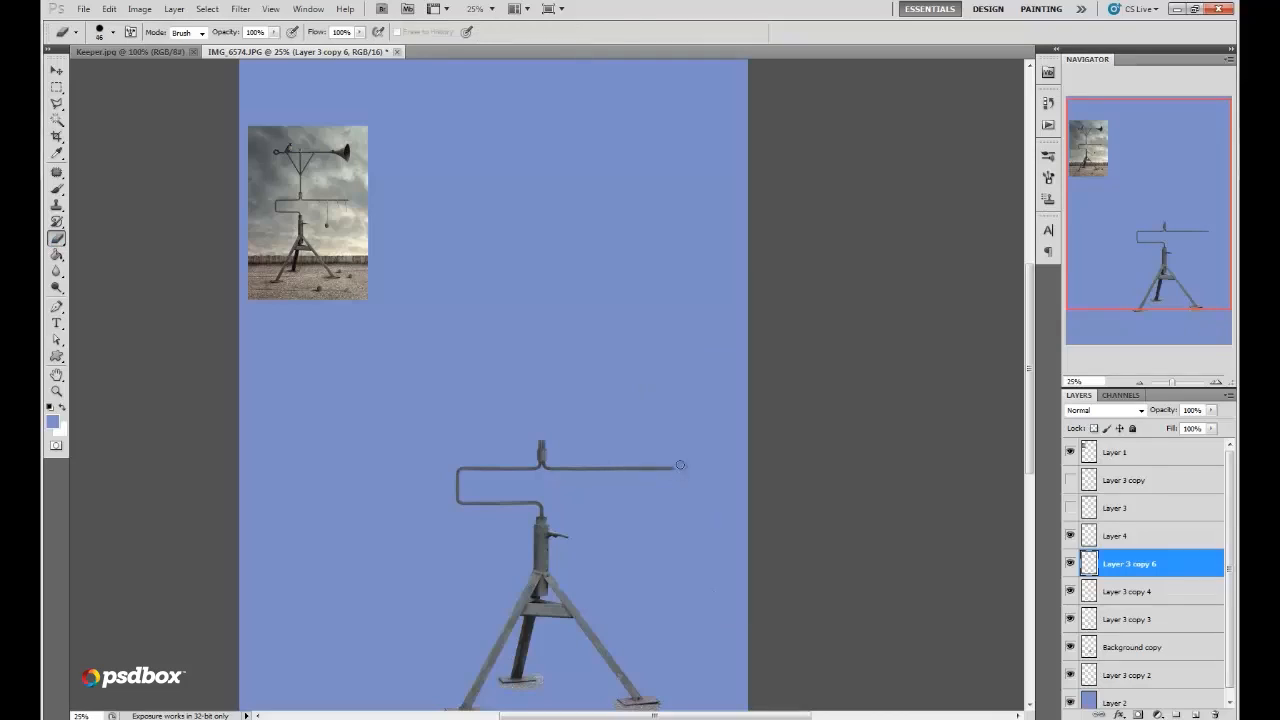
Step: Round the corners of the horizontal pipe's free end with a 33 px eraser at 94% hardness
{"action": "mouse_move", "coordinate": [1190, 245]}
{"action": "left_mouse_down"}
{"action": "mouse_move", "coordinate": [1172, 257]}
{"action": "mouse_move", "coordinate": [1193, 261]}
{"action": "left_mouse_up"}
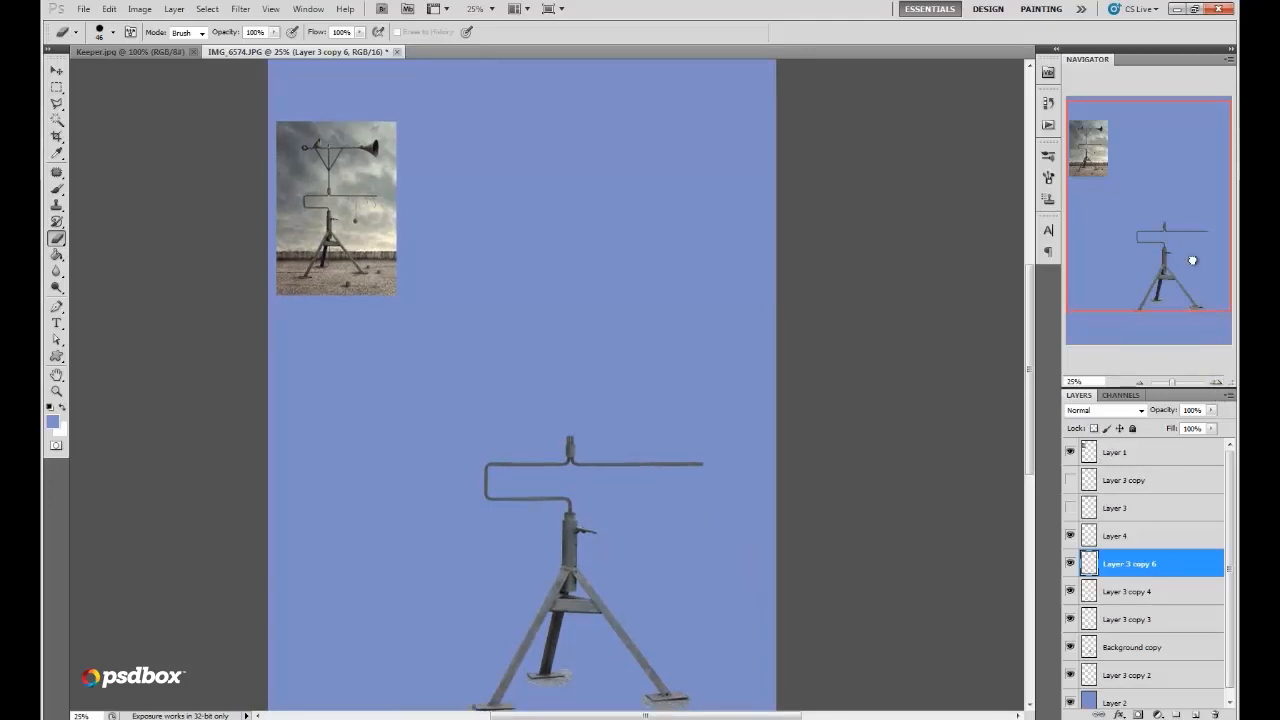
{"action": "left_click", "coordinate": [1217, 383]}
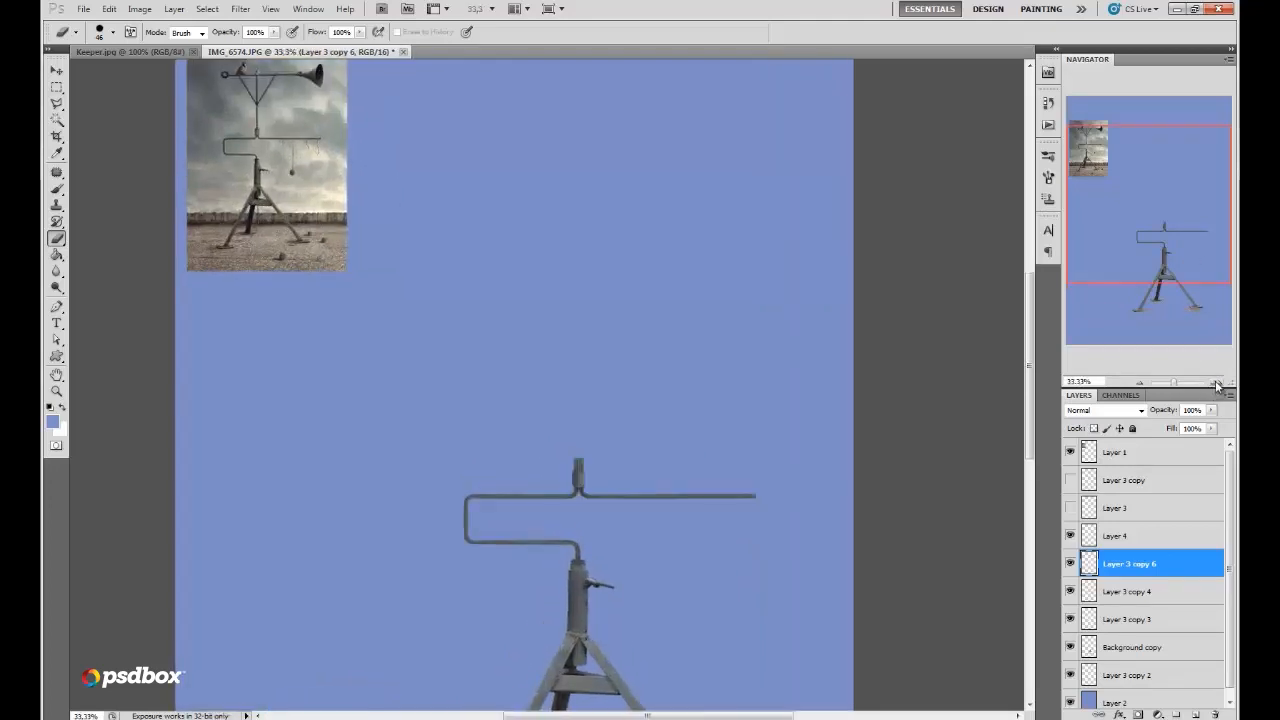
{"action": "left_click", "coordinate": [1217, 383]}
{"action": "left_click", "coordinate": [1217, 383]}
{"action": "left_click_drag", "start_coordinate": [1178, 215], "coordinate": [1206, 237]}
{"action": "left_click", "coordinate": [1217, 383]}
{"action": "right_click", "coordinate": [895, 380]}
{"action": "left_click_drag", "start_coordinate": [942, 406], "coordinate": [932, 406]}
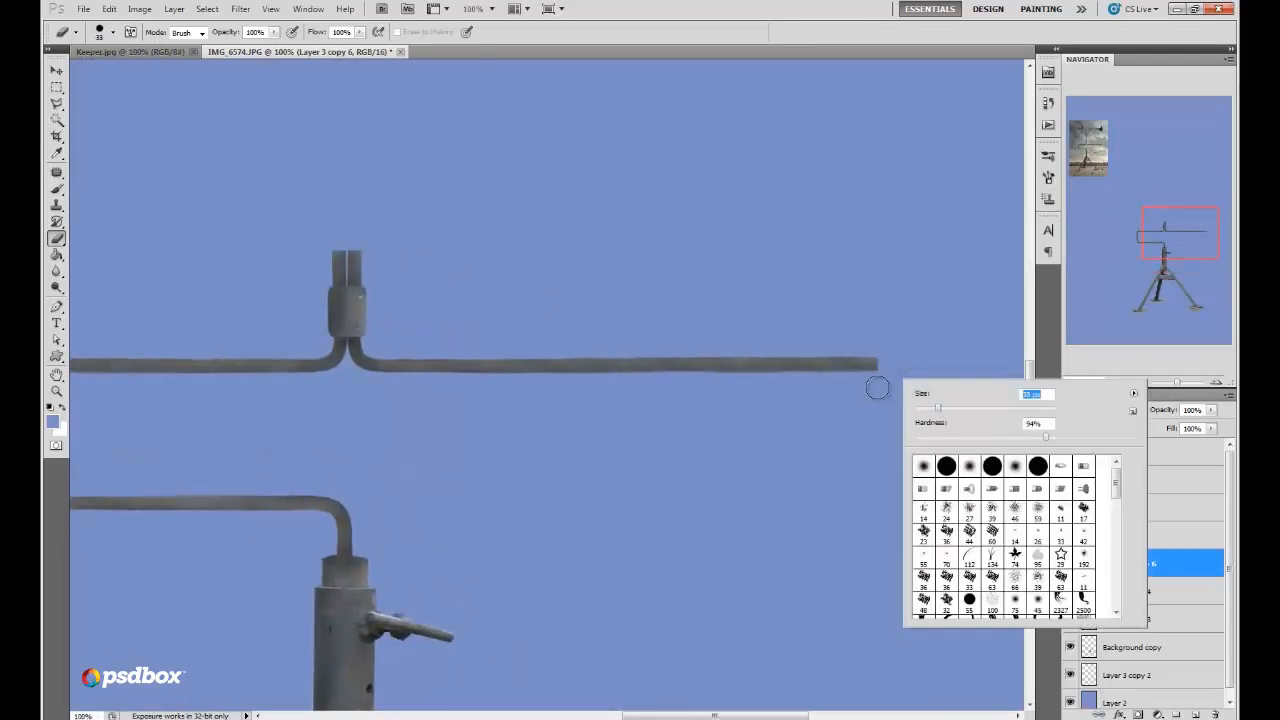
{"action": "key", "text": "Return"}
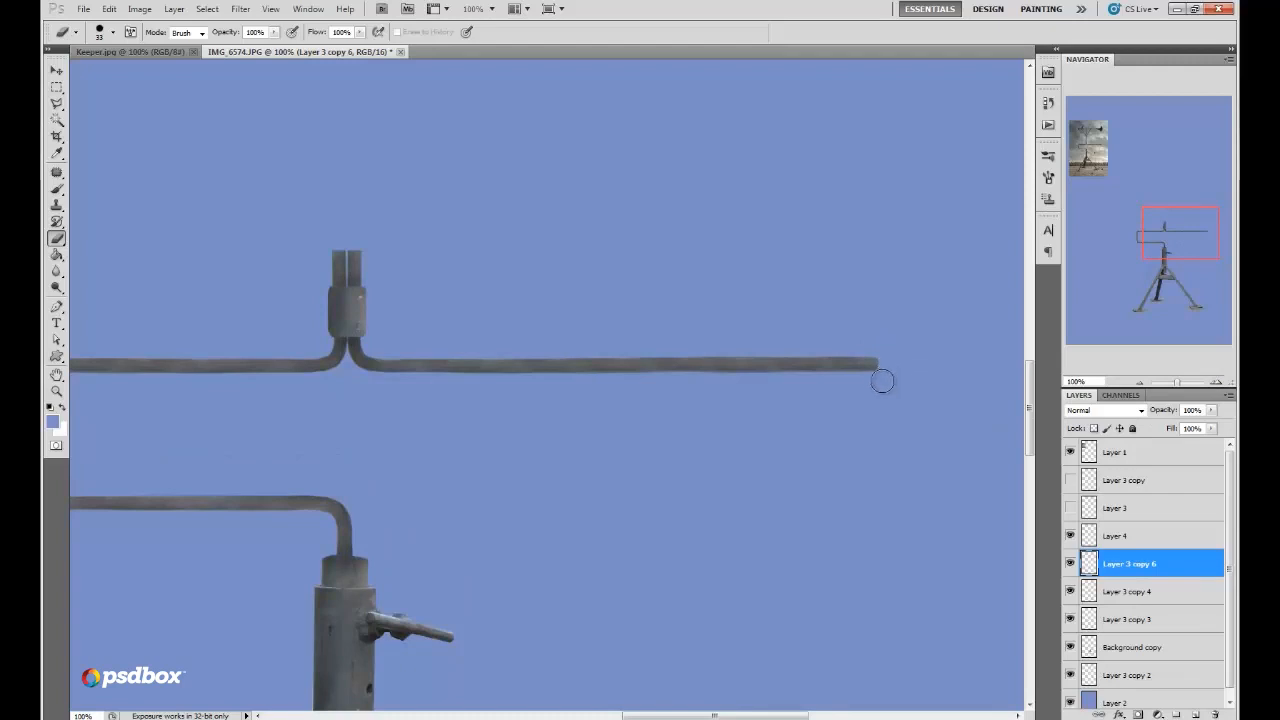
Step: Show the straight vertical pipe on Layer 3, duplicate that layer, and hide the original
{"action": "left_click", "coordinate": [1140, 383]}
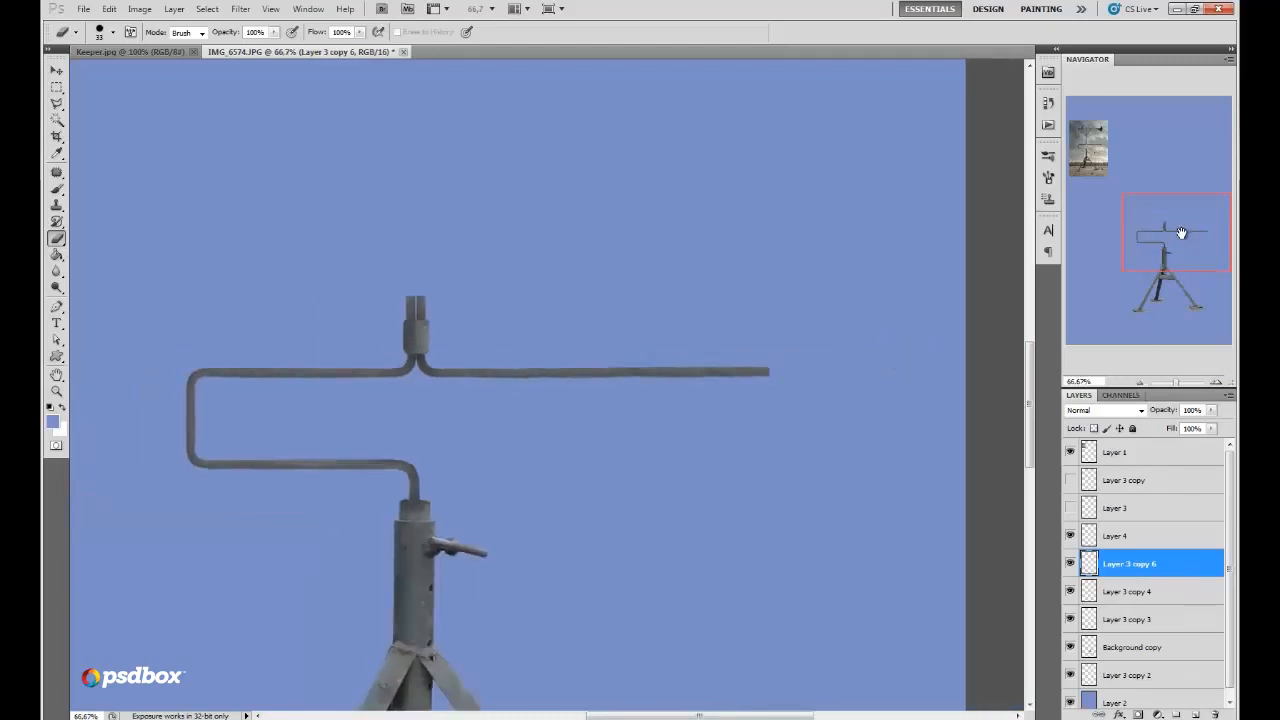
{"action": "left_click_drag", "start_coordinate": [1177, 234], "coordinate": [1157, 268]}
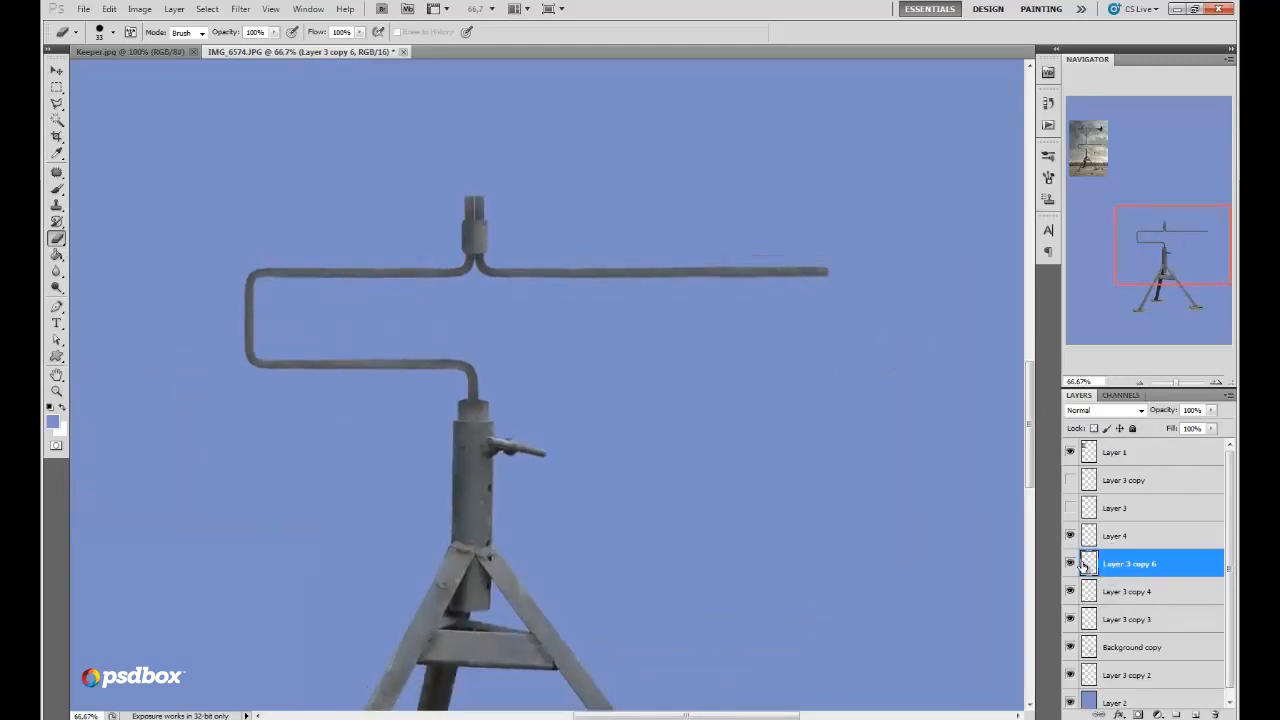
{"action": "left_click", "coordinate": [1090, 487]}
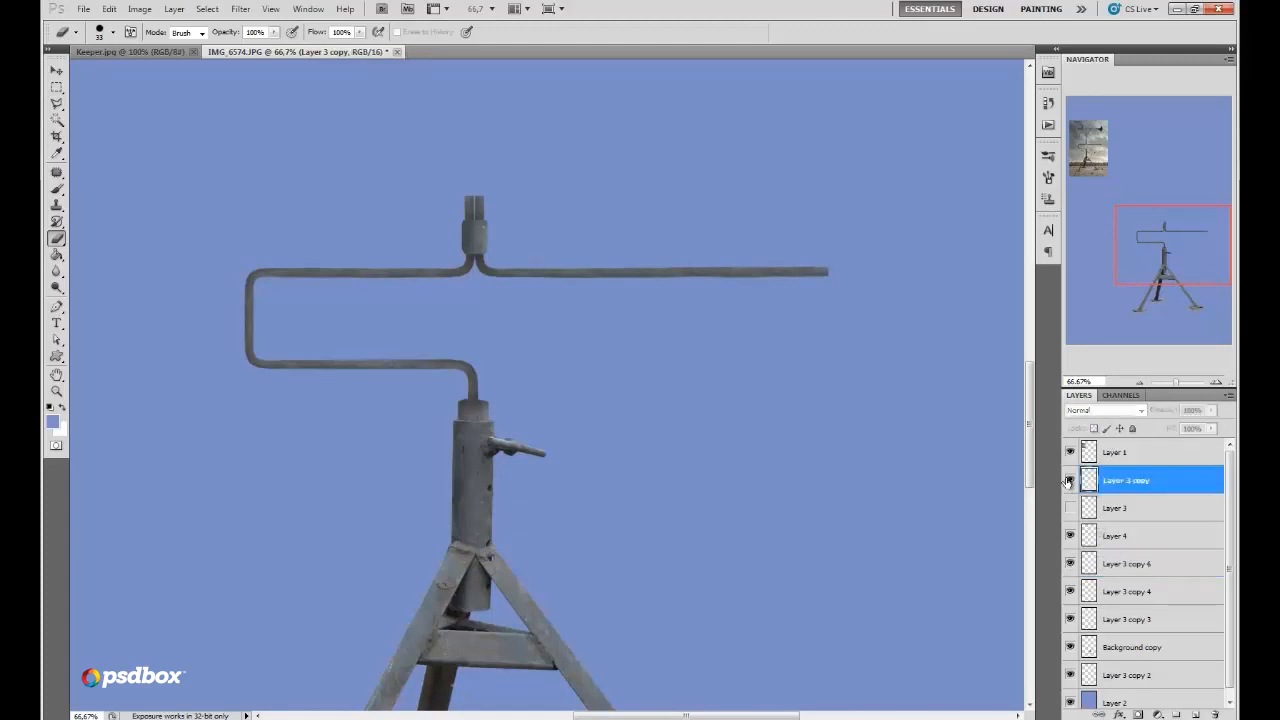
{"action": "left_click", "coordinate": [1070, 481]}
{"action": "left_click_drag", "start_coordinate": [1170, 245], "coordinate": [1160, 223]}
{"action": "left_click", "coordinate": [1070, 481]}
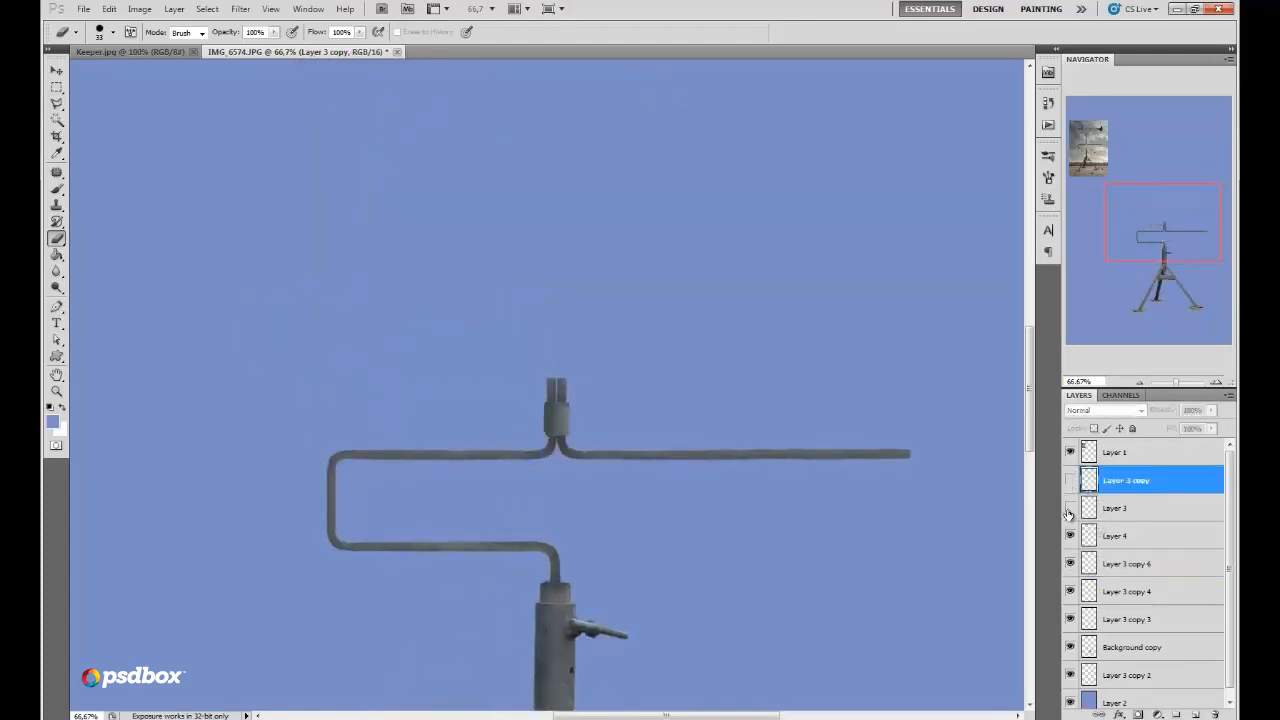
{"action": "left_click", "coordinate": [1070, 508]}
{"action": "left_click", "coordinate": [1090, 509]}
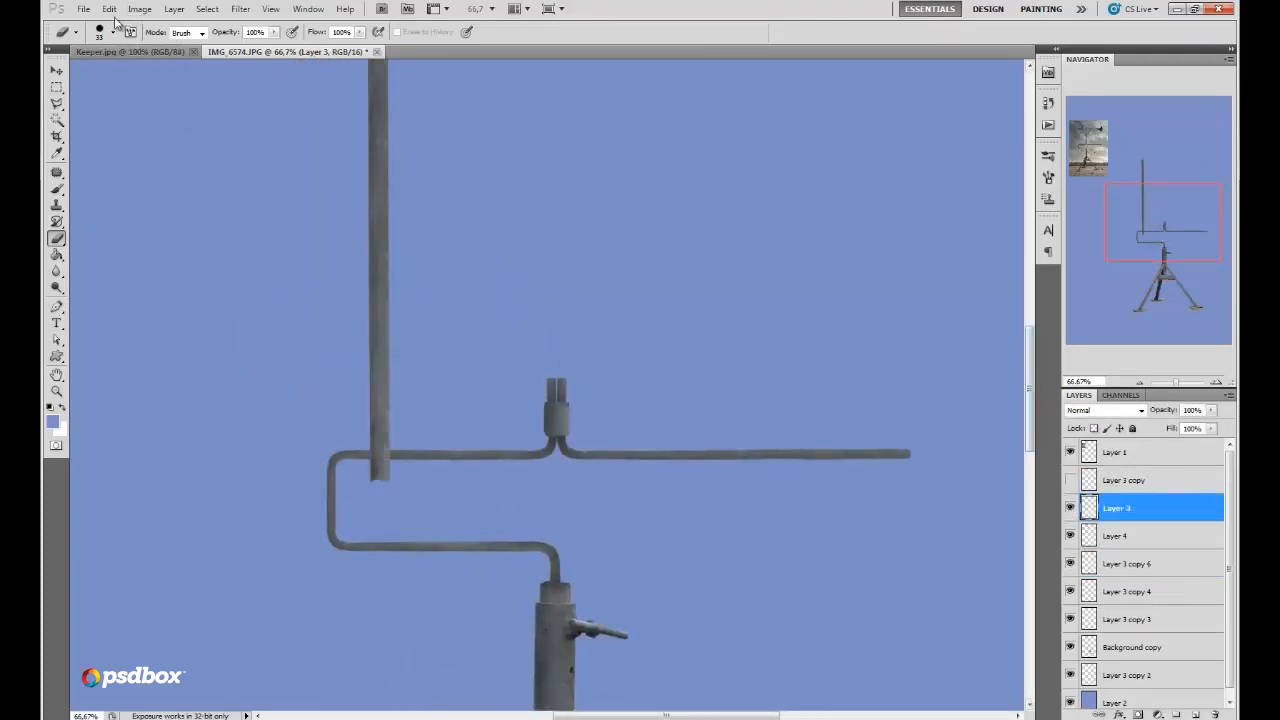
{"action": "key", "text": "ctrl+j"}
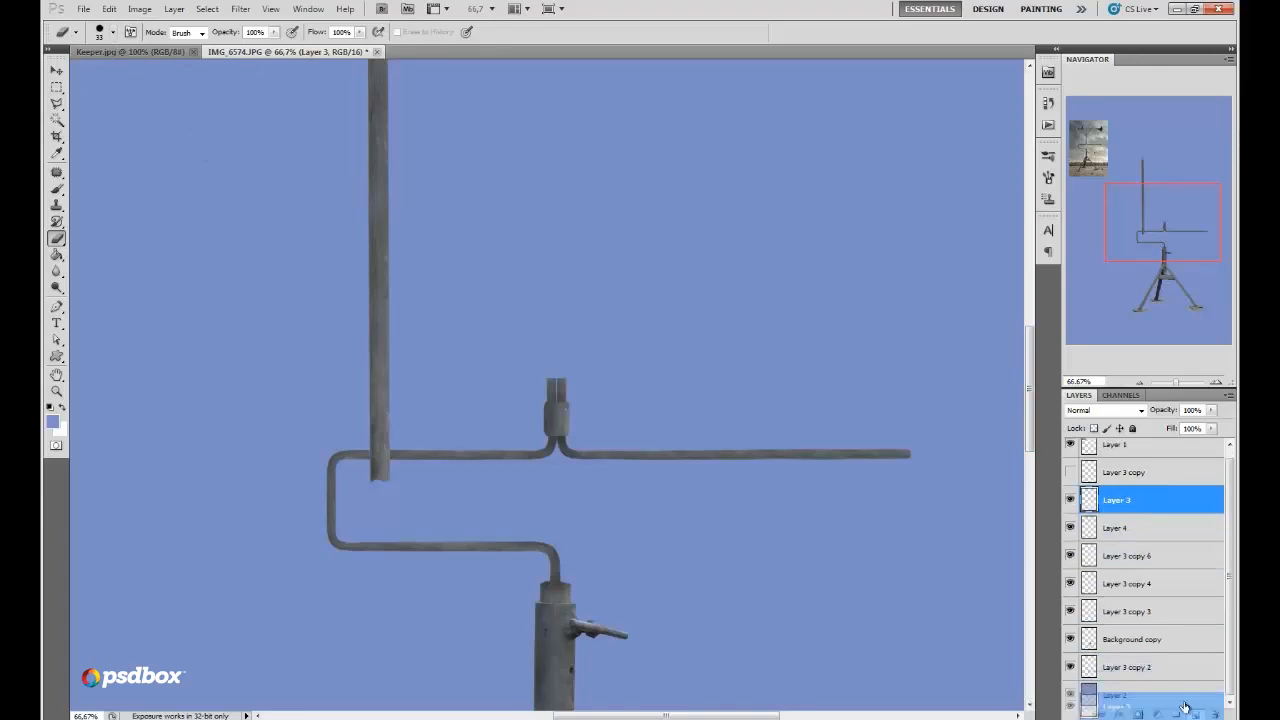
Step: Free-transform the duplicated vertical pipe into a very thin line and move it across the middle of the horizontal arm's free part
{"action": "left_click", "coordinate": [109, 8]}
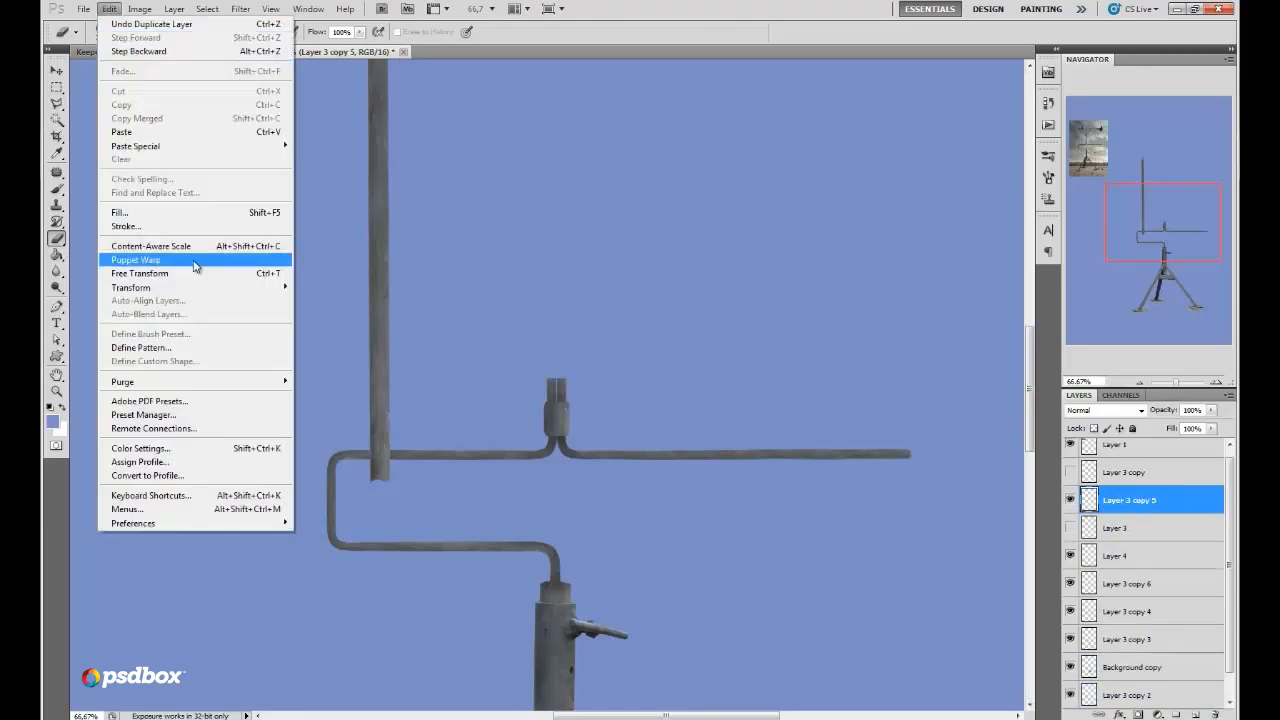
{"action": "left_click", "coordinate": [130, 271]}
{"action": "left_click_drag", "start_coordinate": [390, 146], "coordinate": [795, 411]}
{"action": "left_click", "coordinate": [1215, 383]}
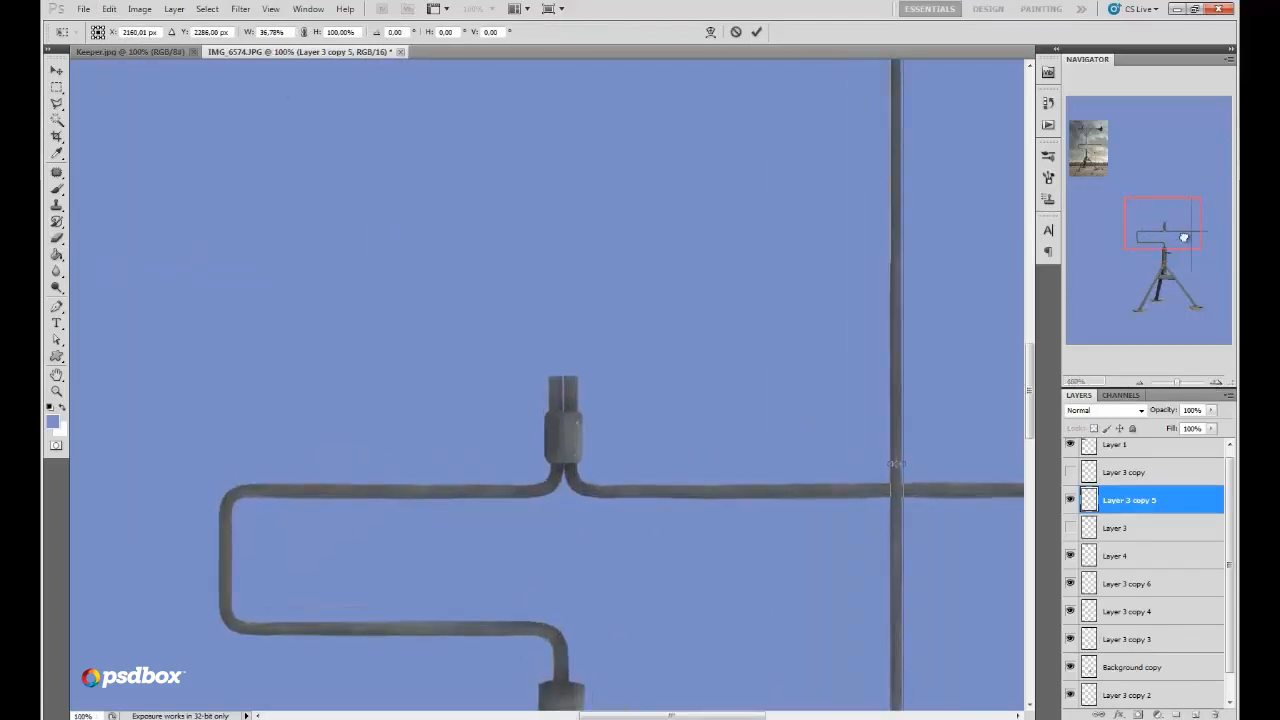
{"action": "left_click_drag", "start_coordinate": [1172, 231], "coordinate": [1192, 246]}
{"action": "left_click_drag", "start_coordinate": [655, 277], "coordinate": [595, 428]}
{"action": "left_click", "coordinate": [759, 32]}
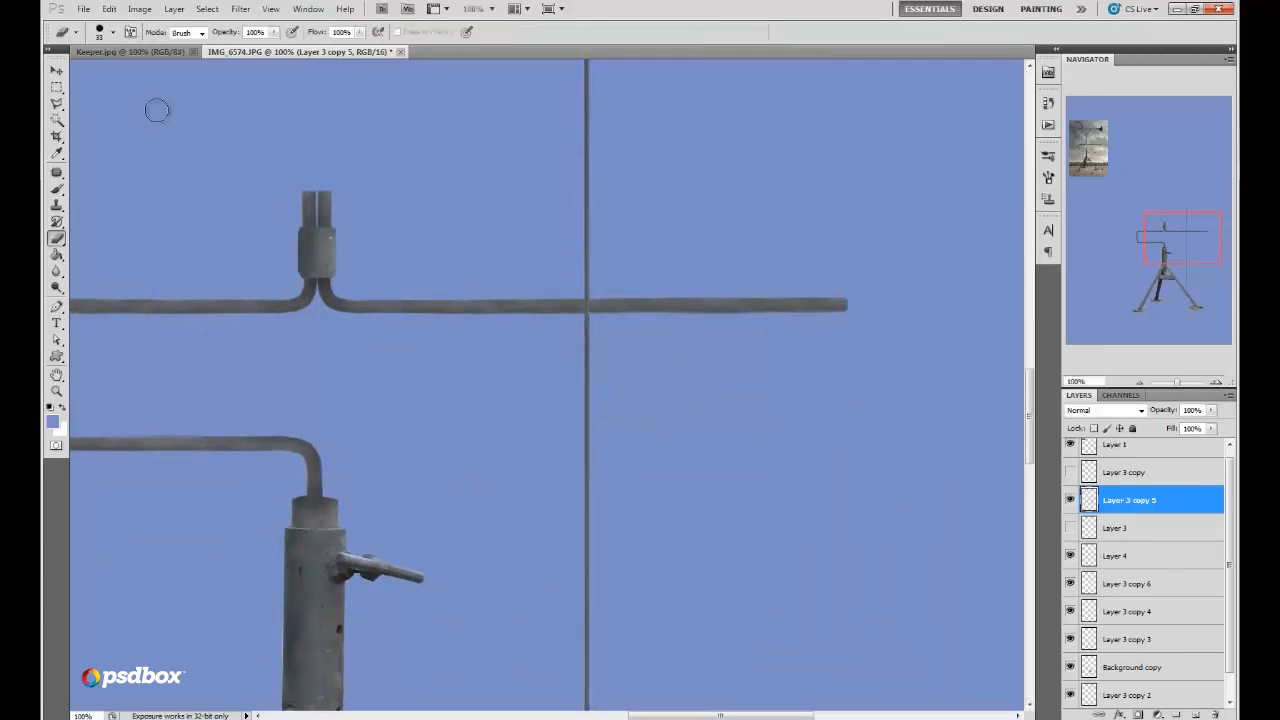
Step: Apply Hue/Saturation to the thin vertical line with Saturation at -100 and Lightness raised to about +55
{"action": "left_click", "coordinate": [139, 9]}
{"action": "mouse_move", "coordinate": [210, 45]}
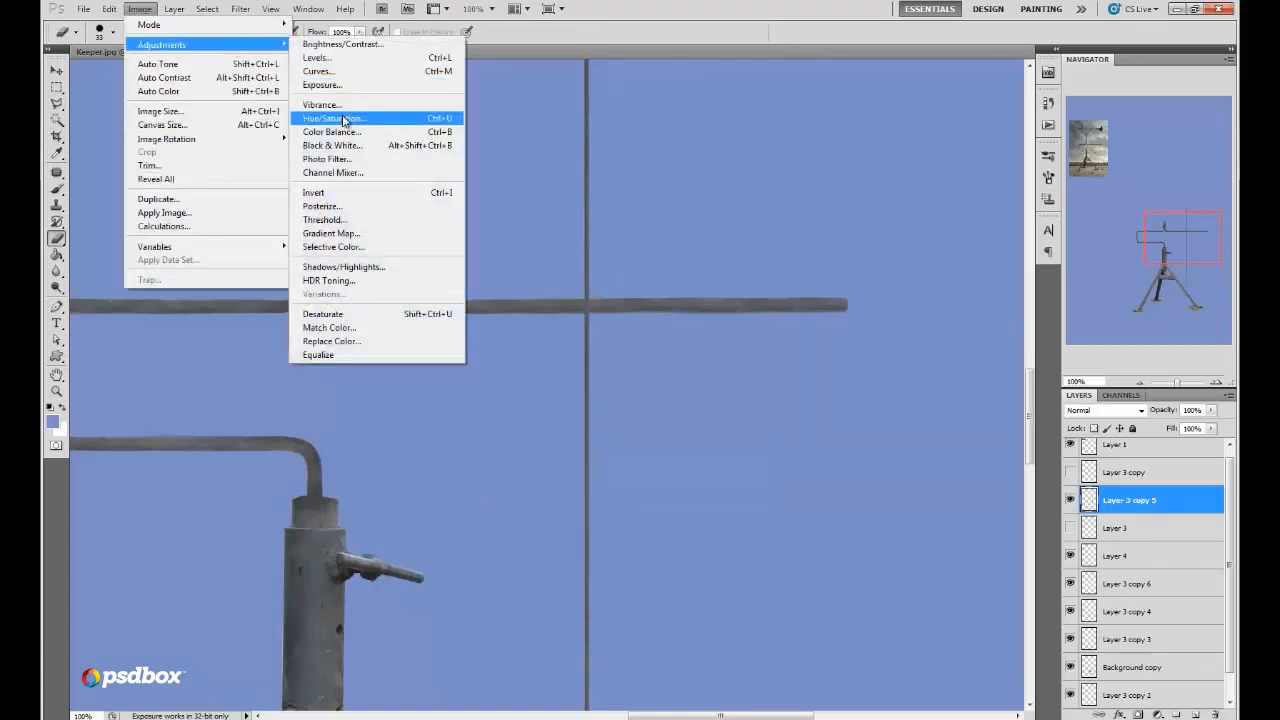
{"action": "left_click", "coordinate": [330, 118]}
{"action": "left_click_drag", "start_coordinate": [1036, 405], "coordinate": [965, 405]}
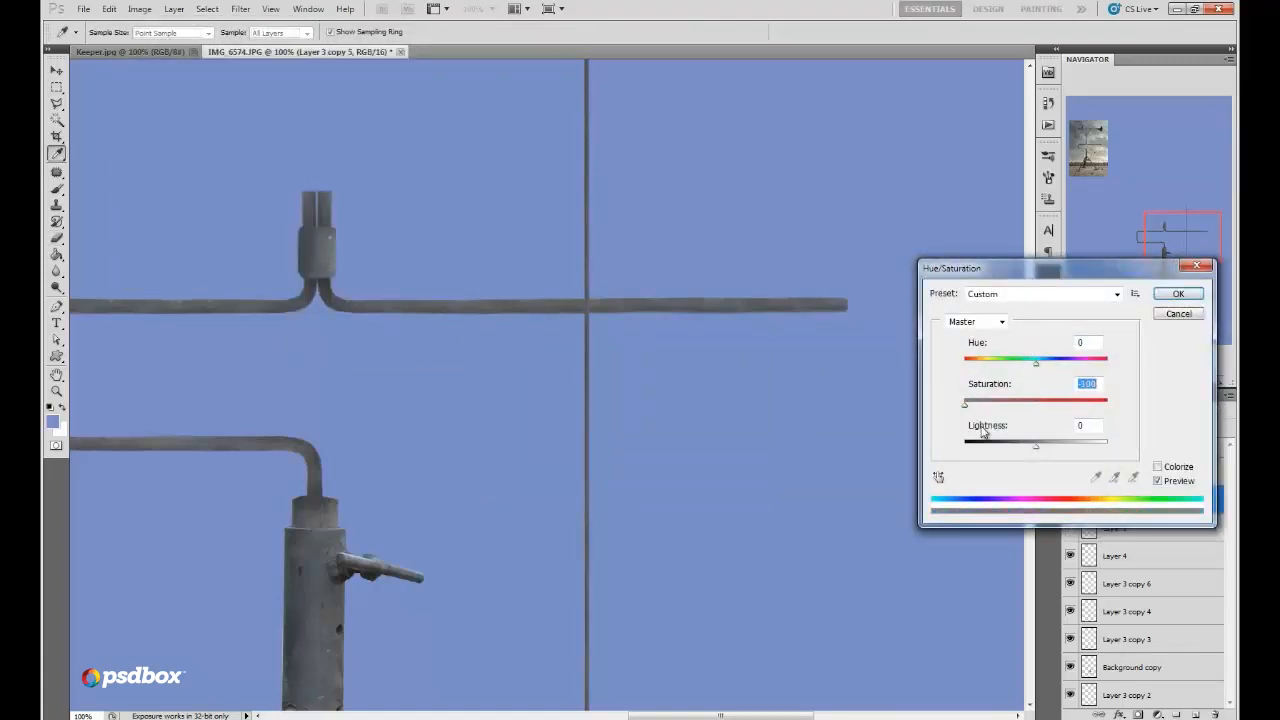
{"action": "left_click_drag", "start_coordinate": [1036, 452], "coordinate": [1073, 459]}
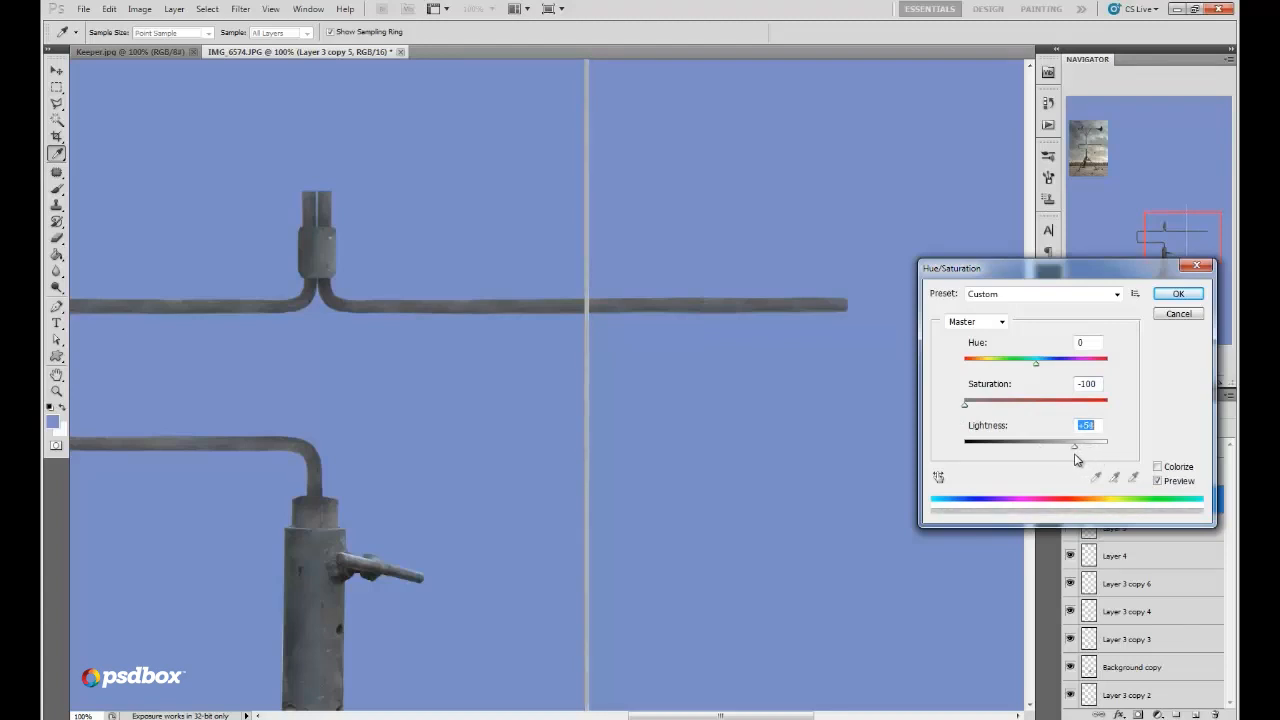
{"action": "left_click", "coordinate": [967, 405]}
{"action": "left_click", "coordinate": [1172, 294]}
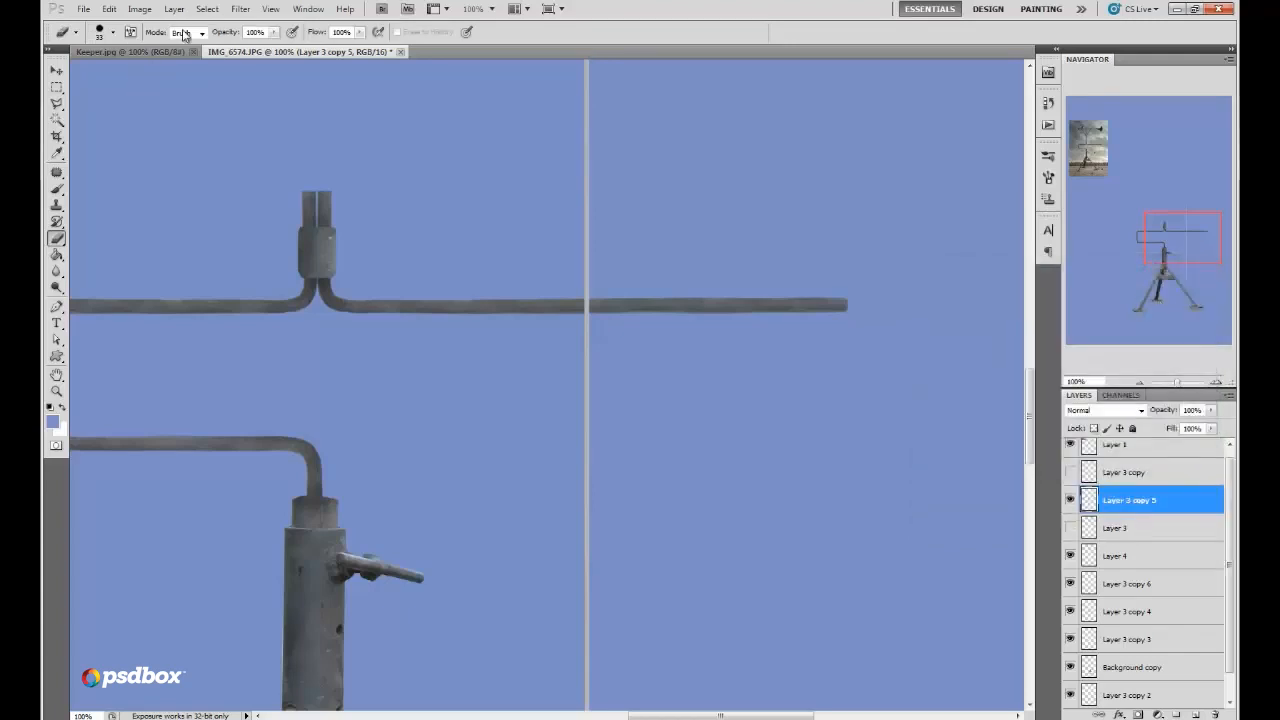
Step: Adjust the thin line's contrast with Levels, setting the input black point to 48 and the white point to 248
{"action": "left_click", "coordinate": [139, 9]}
{"action": "mouse_move", "coordinate": [177, 44]}
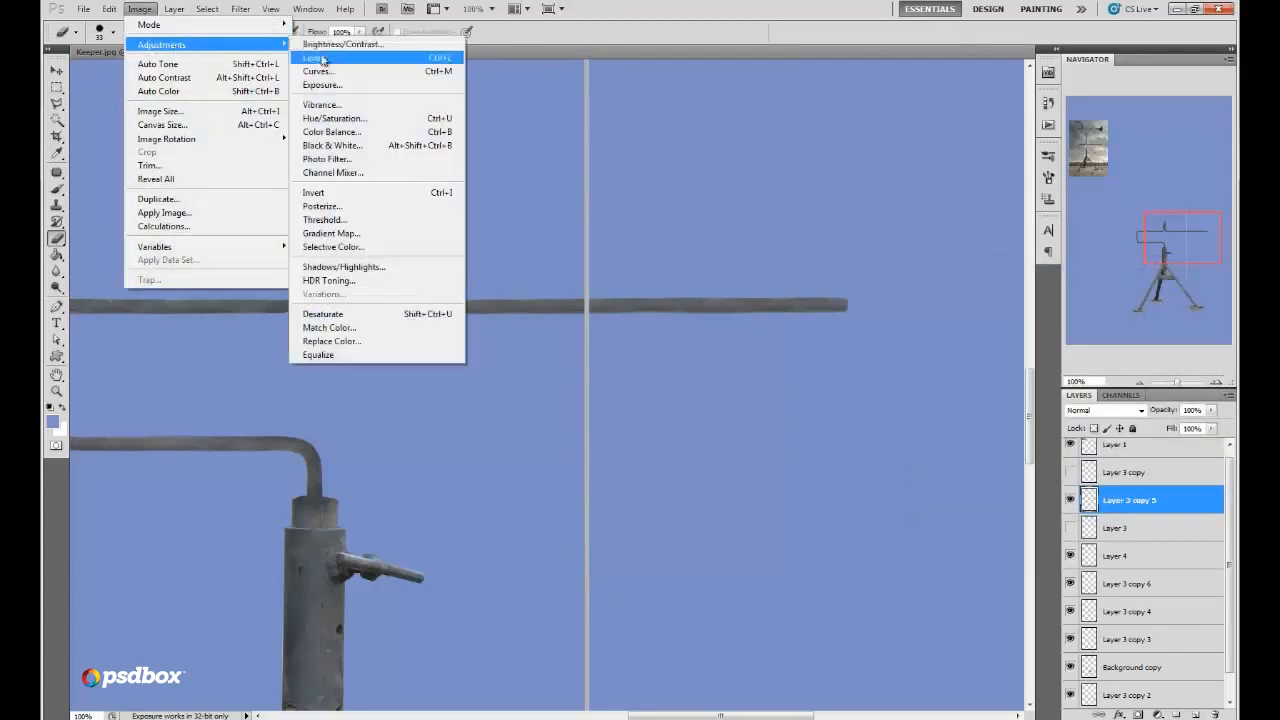
{"action": "left_click", "coordinate": [318, 58]}
{"action": "left_click_drag", "start_coordinate": [970, 539], "coordinate": [1004, 541]}
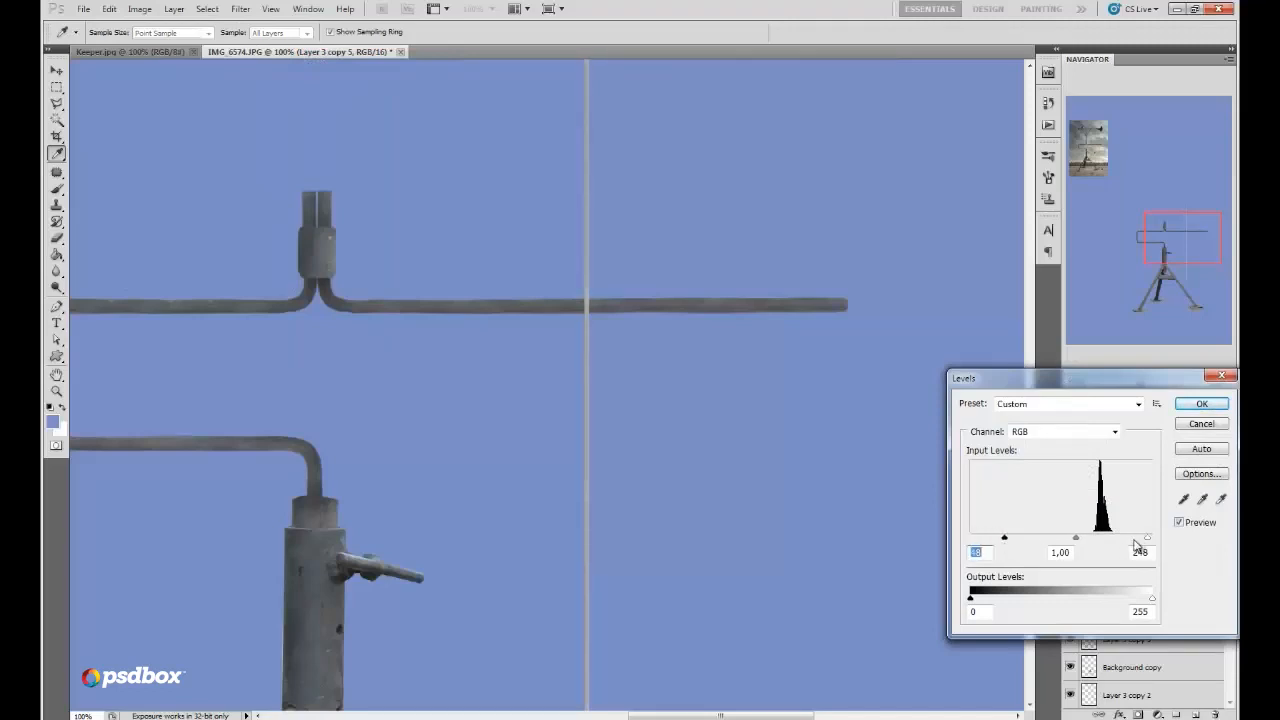
{"action": "left_click", "coordinate": [1202, 404]}
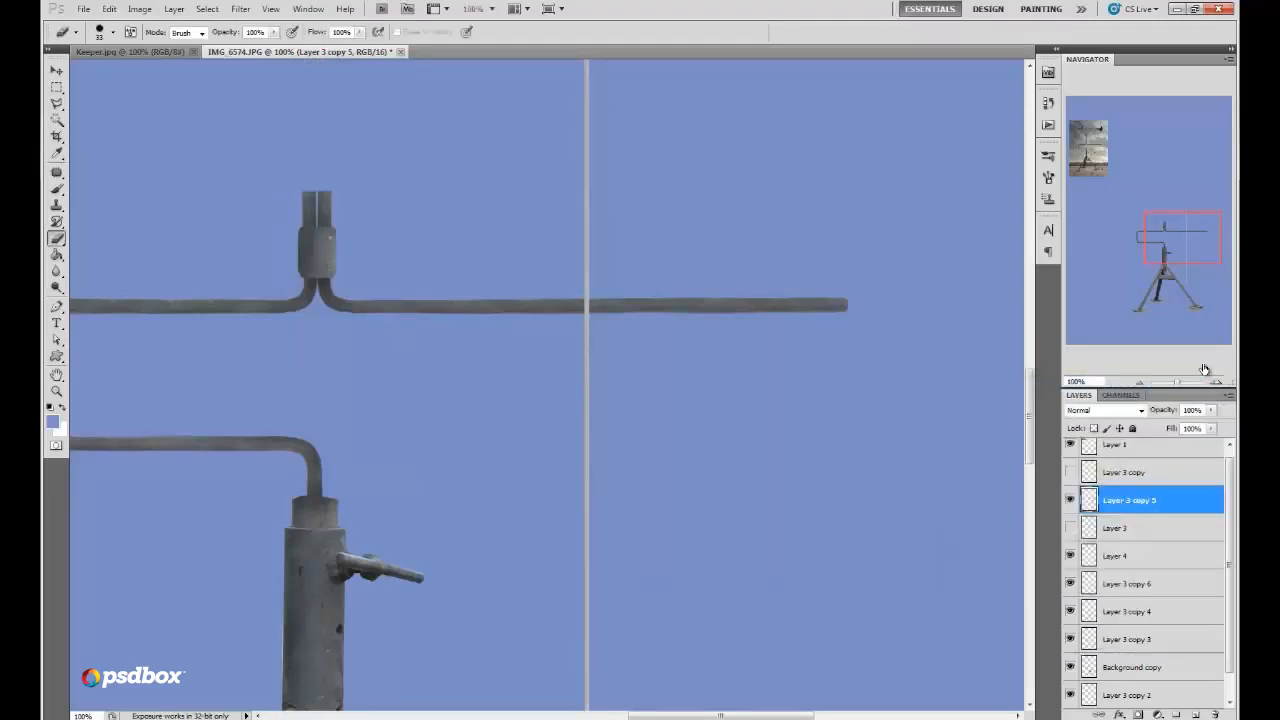
{"action": "left_click", "coordinate": [109, 8]}
{"action": "left_click", "coordinate": [181, 263]}
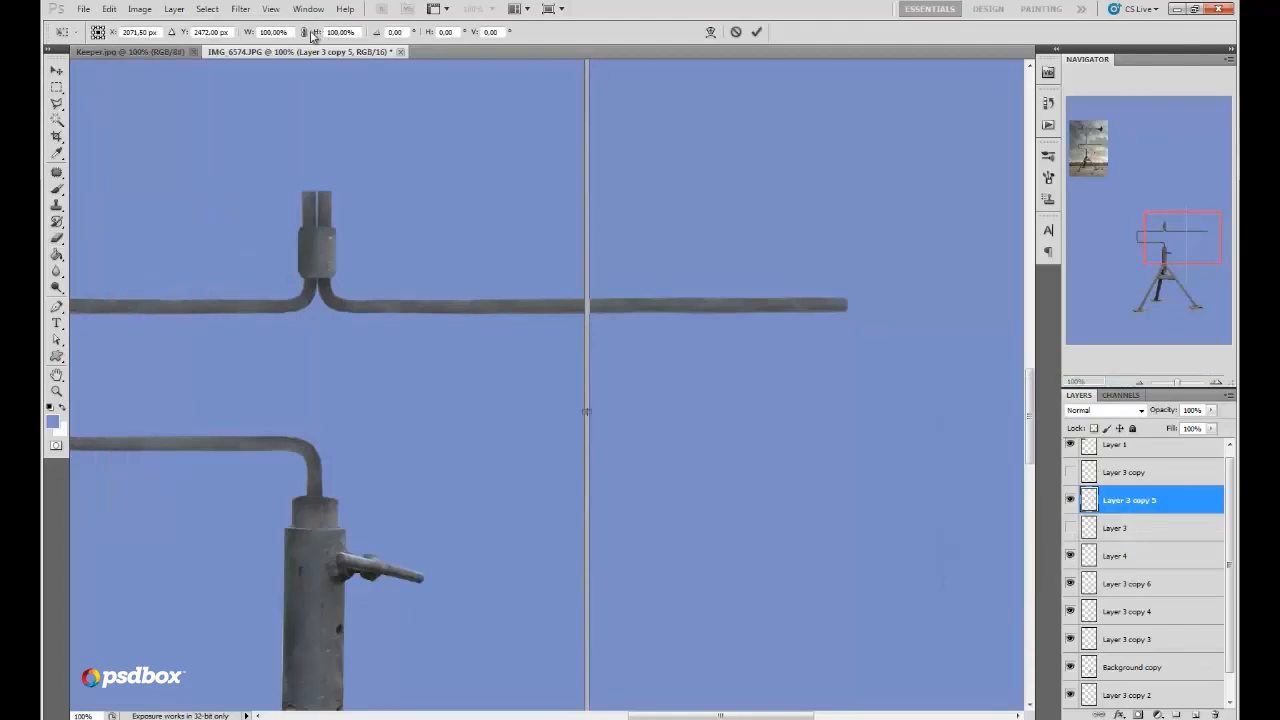
{"action": "left_click", "coordinate": [756, 31]}
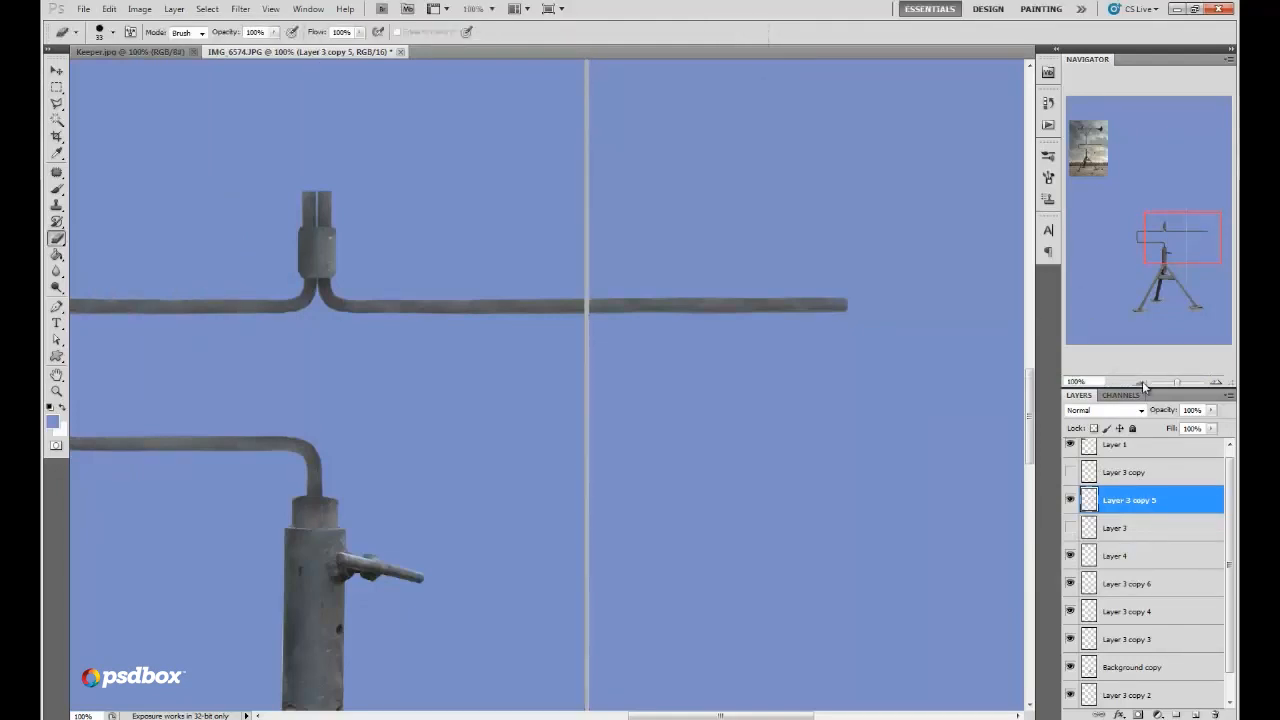
Step: Free-transform the thin vertical line on Layer 3 copy 5, shortening it from its upper end to about 46% of its height
{"action": "left_click", "coordinate": [1139, 381]}
{"action": "left_click", "coordinate": [1139, 381]}
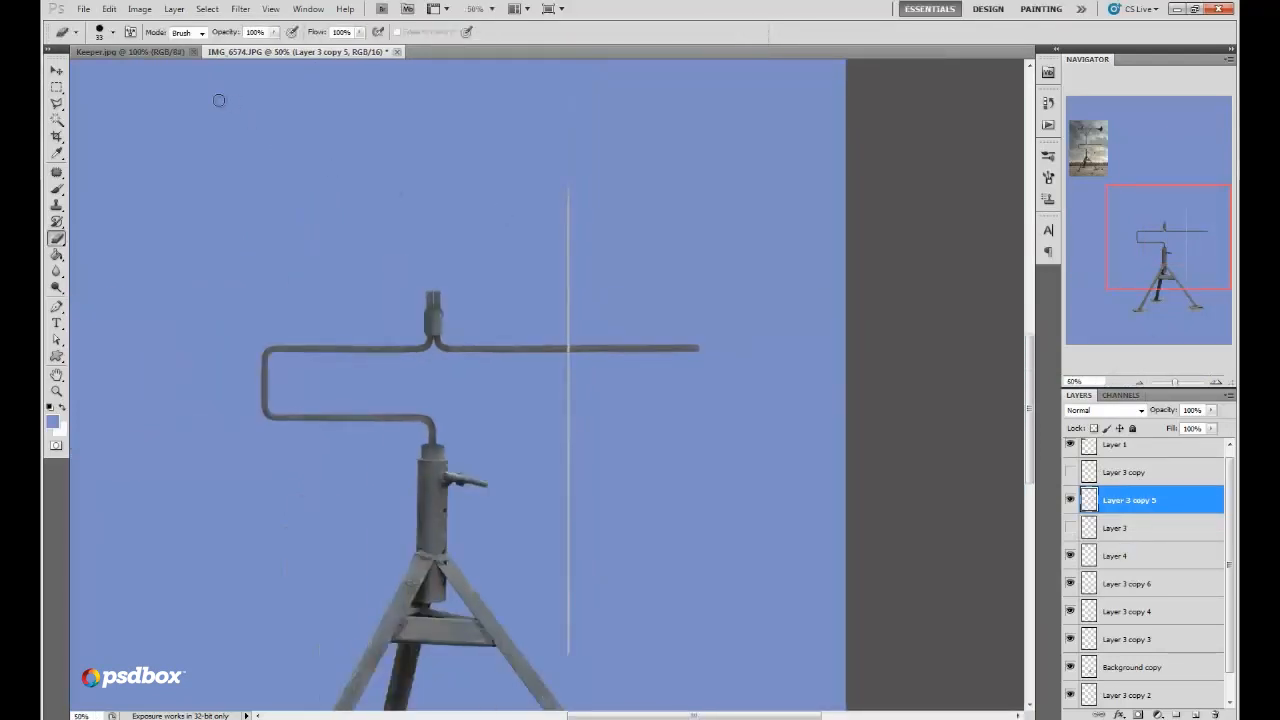
{"action": "left_click", "coordinate": [109, 8]}
{"action": "left_click", "coordinate": [181, 266]}
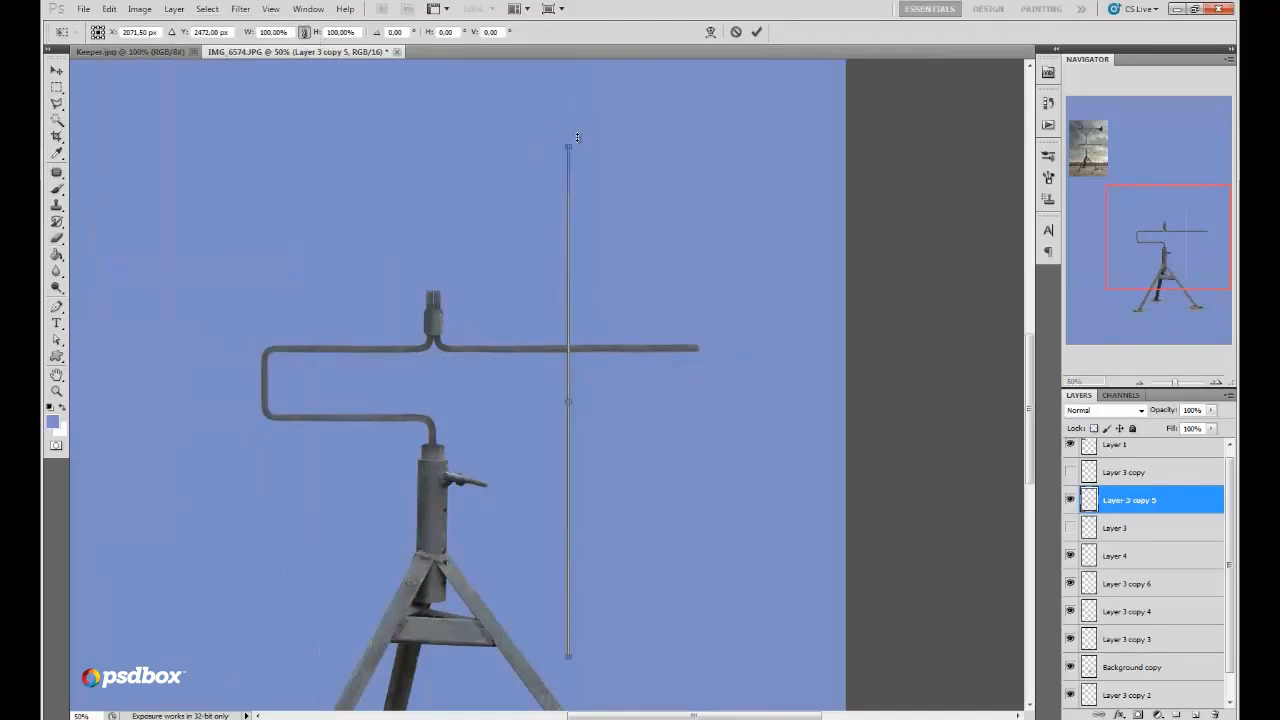
{"action": "left_click_drag", "start_coordinate": [568, 147], "coordinate": [568, 421]}
{"action": "left_click", "coordinate": [1216, 381]}
{"action": "left_click", "coordinate": [1216, 381]}
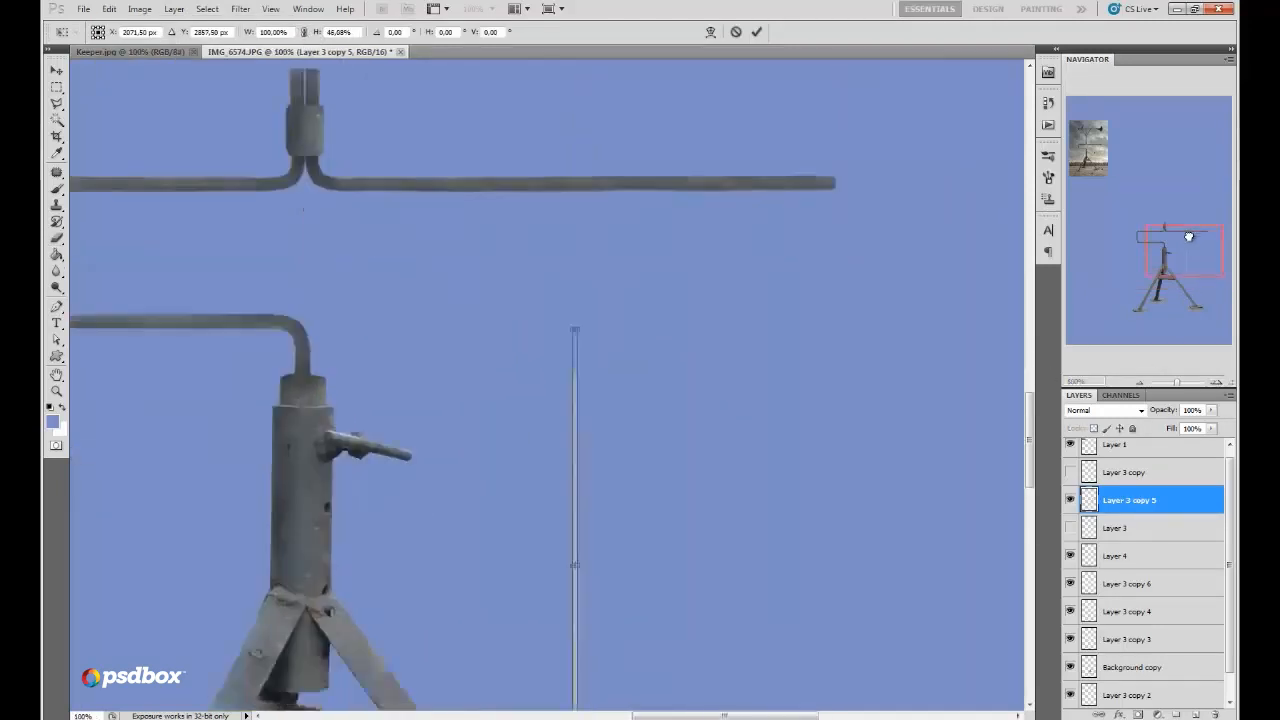
{"action": "left_click", "coordinate": [756, 32]}
Step: Move the shortened line up so that it crosses the middle of the free horizontal arm
{"action": "left_click", "coordinate": [57, 71]}
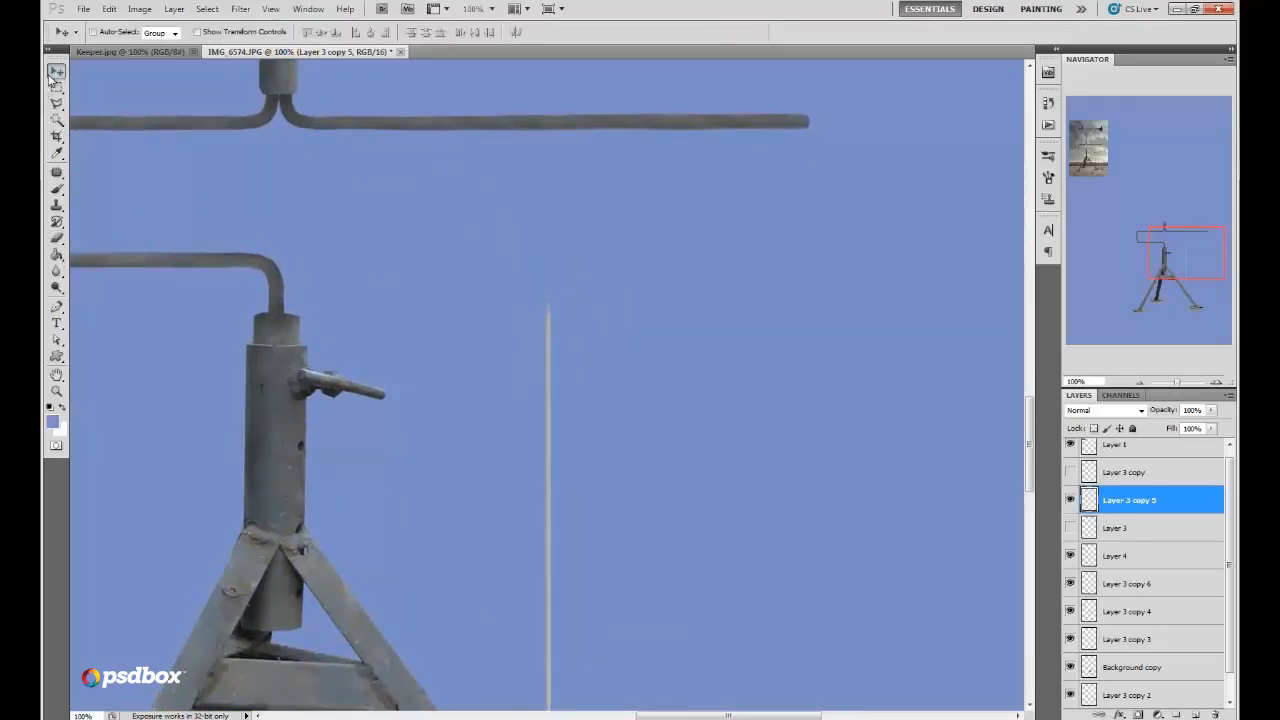
{"action": "left_click_drag", "start_coordinate": [586, 337], "coordinate": [596, 117]}
{"action": "left_click_drag", "start_coordinate": [1180, 264], "coordinate": [1166, 247]}
{"action": "left_click_drag", "start_coordinate": [677, 428], "coordinate": [643, 412]}
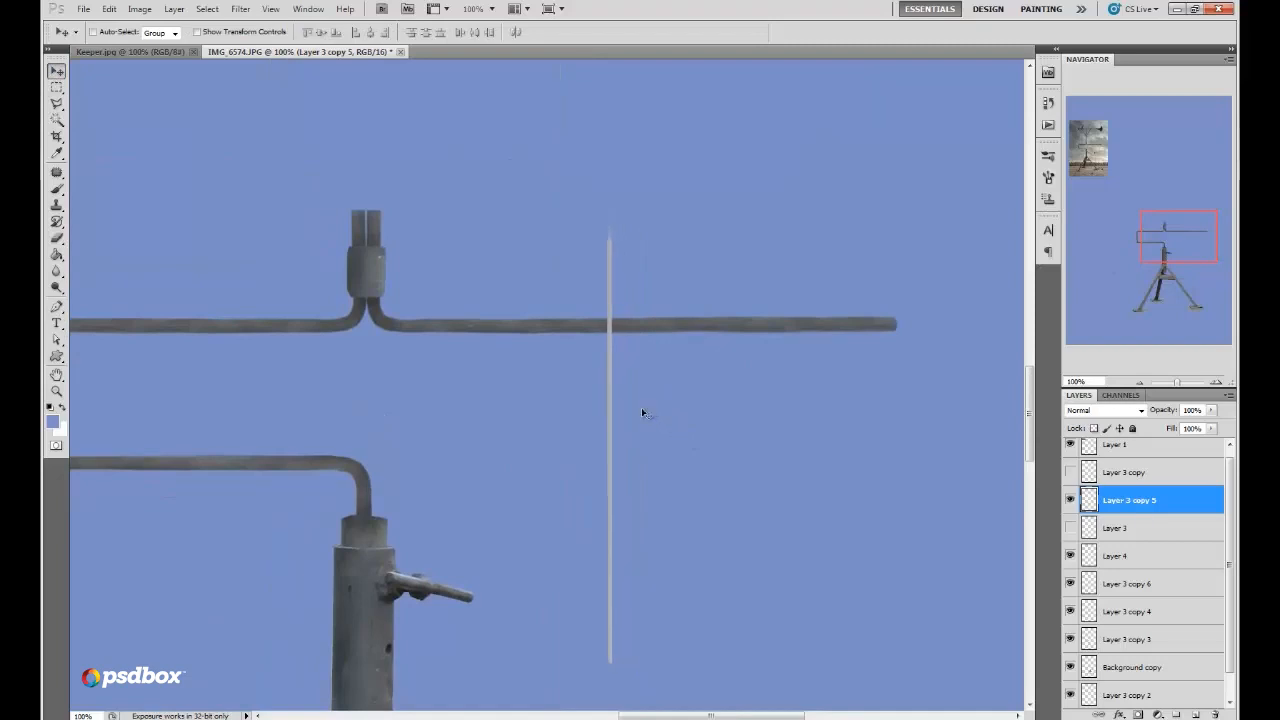
Step: Duplicate the thin line layer twice and space the two copies out along the arm toward its free end
{"action": "left_click_drag", "start_coordinate": [1109, 491], "coordinate": [1196, 715]}
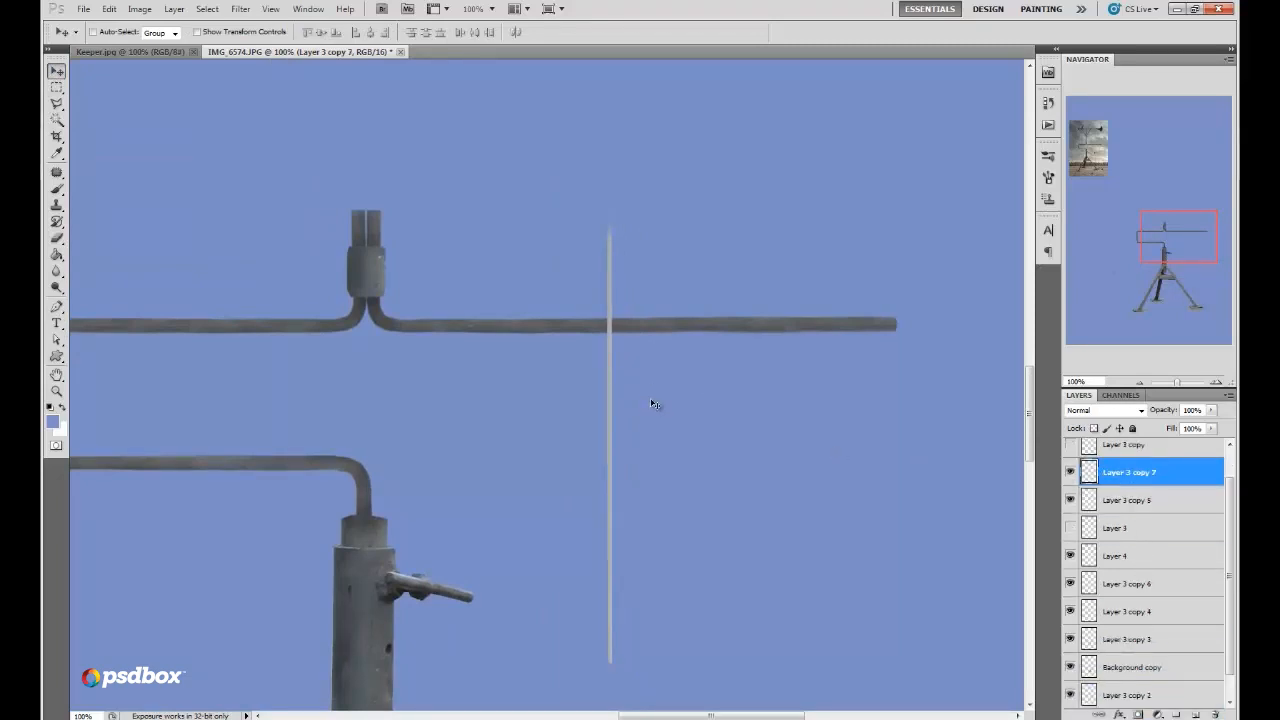
{"action": "left_click_drag", "start_coordinate": [658, 406], "coordinate": [752, 421]}
{"action": "left_click_drag", "start_coordinate": [1128, 484], "coordinate": [1196, 715]}
{"action": "left_click_drag", "start_coordinate": [763, 396], "coordinate": [837, 428]}
Step: Hide Layer 3 copy 8 and Layer 3 copy 7, and select Layer 3 copy 5
{"action": "scroll", "coordinate": [1219, 518], "scroll_direction": "up", "scroll_amount": 2}
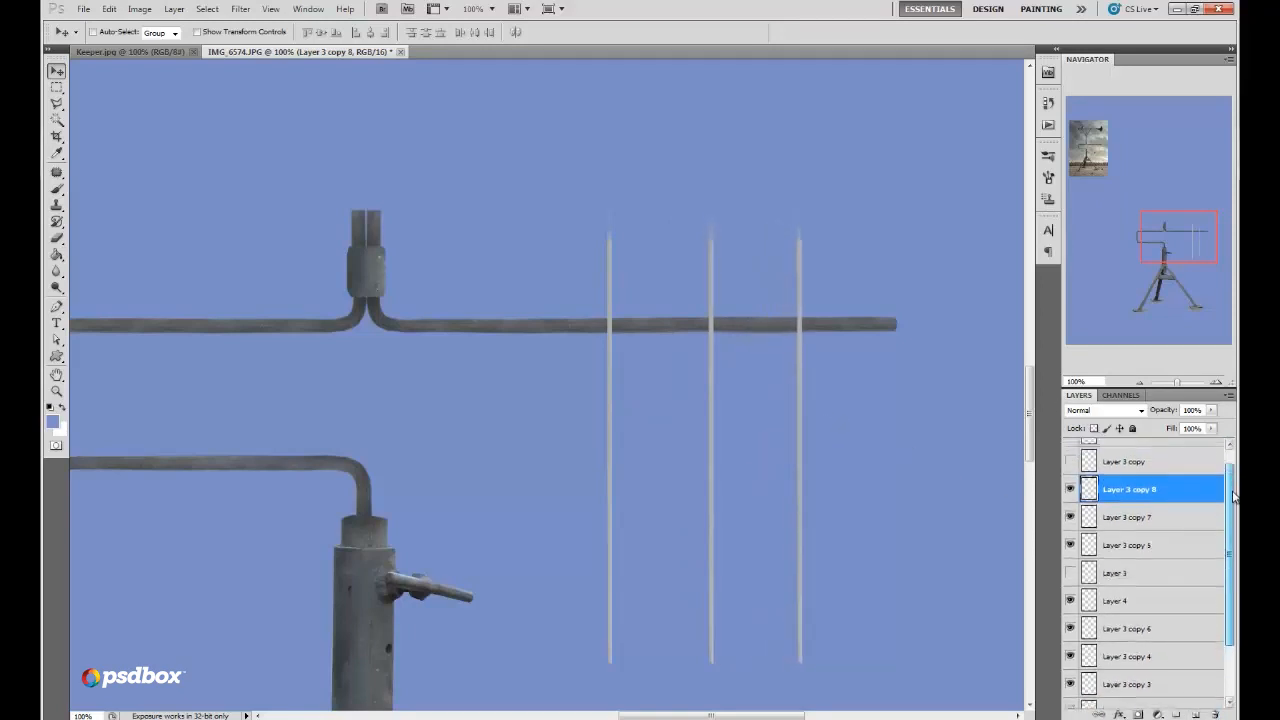
{"action": "left_click", "coordinate": [1070, 498]}
{"action": "left_click", "coordinate": [1070, 526]}
{"action": "left_click", "coordinate": [1094, 560]}
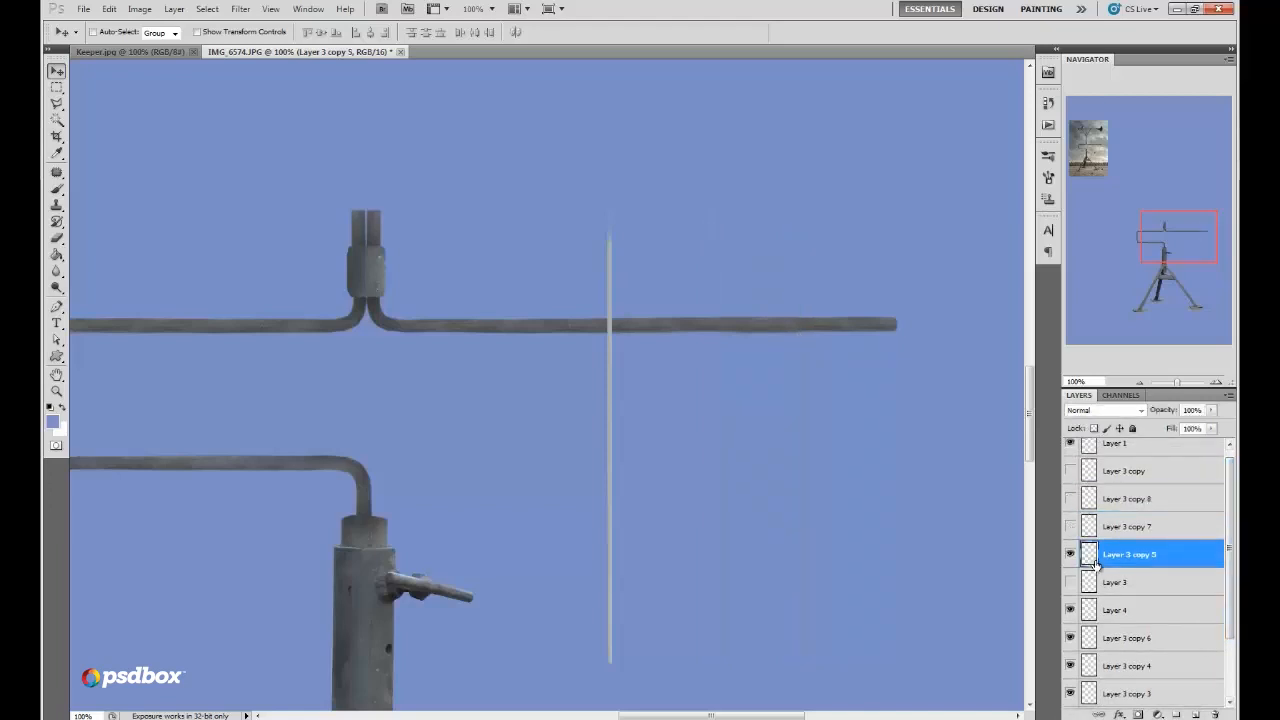
Step: Erase the line above the arm and most of it below with 35 px and 27 px eraser brushes, leaving a short hanging string
{"action": "left_click", "coordinate": [56, 237]}
{"action": "right_click", "coordinate": [657, 251]}
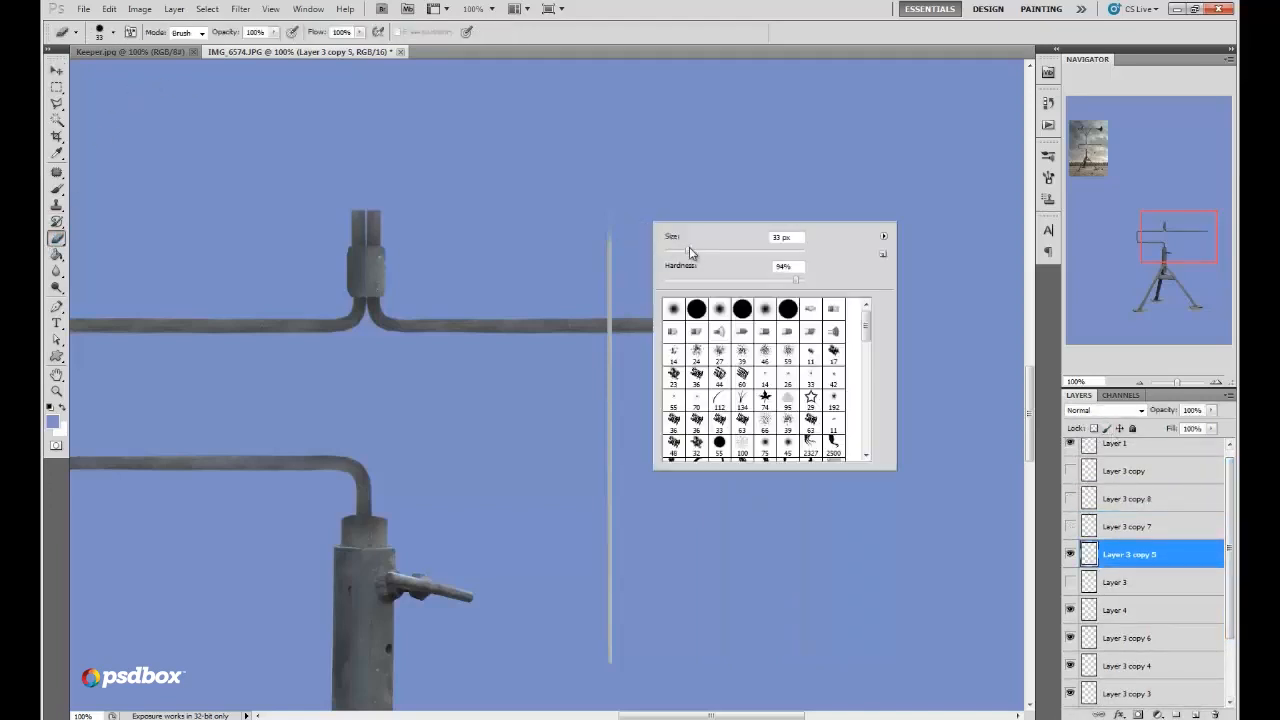
{"action": "mouse_move", "coordinate": [620, 302]}
{"action": "left_mouse_down"}
{"action": "mouse_move", "coordinate": [591, 308]}
{"action": "mouse_move", "coordinate": [616, 300]}
{"action": "mouse_move", "coordinate": [600, 300]}
{"action": "mouse_move", "coordinate": [614, 300]}
{"action": "mouse_move", "coordinate": [605, 258]}
{"action": "mouse_move", "coordinate": [613, 289]}
{"action": "left_mouse_up"}
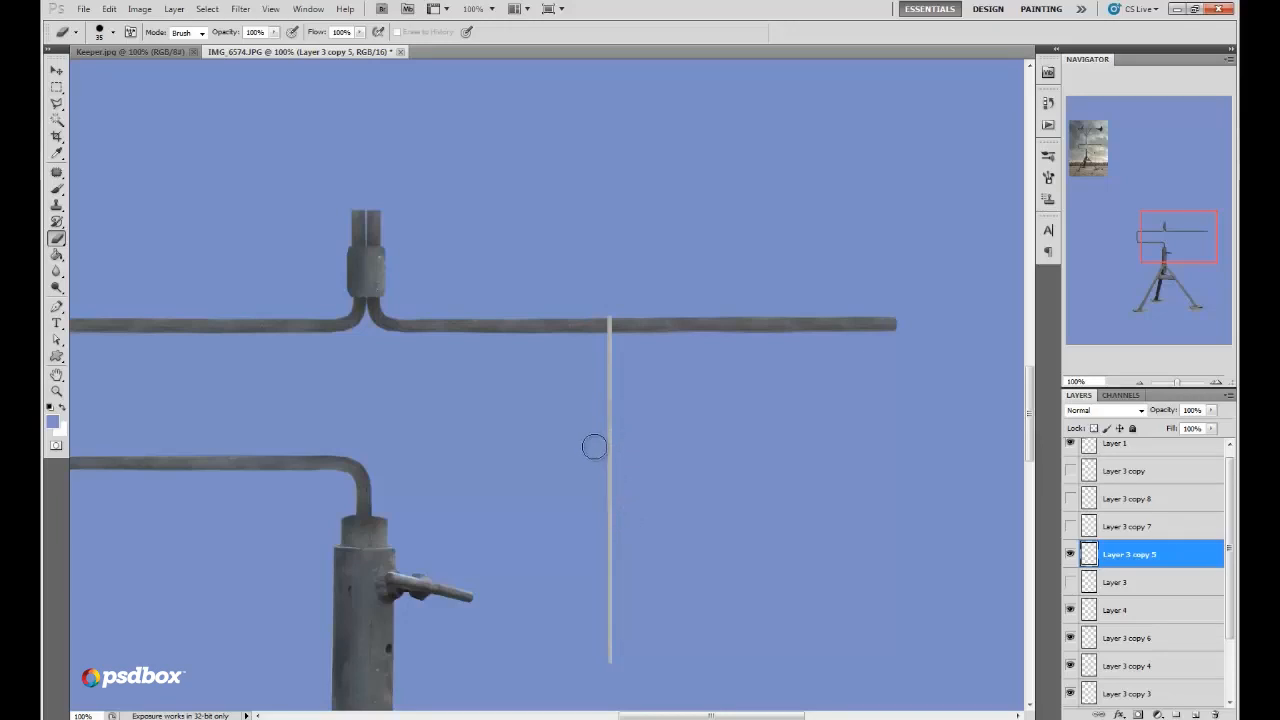
{"action": "left_click_drag", "start_coordinate": [594, 446], "coordinate": [608, 510]}
{"action": "mouse_move", "coordinate": [584, 563]}
{"action": "left_mouse_down"}
{"action": "mouse_move", "coordinate": [613, 576]}
{"action": "mouse_move", "coordinate": [606, 666]}
{"action": "left_mouse_up"}
{"action": "right_click", "coordinate": [620, 360]}
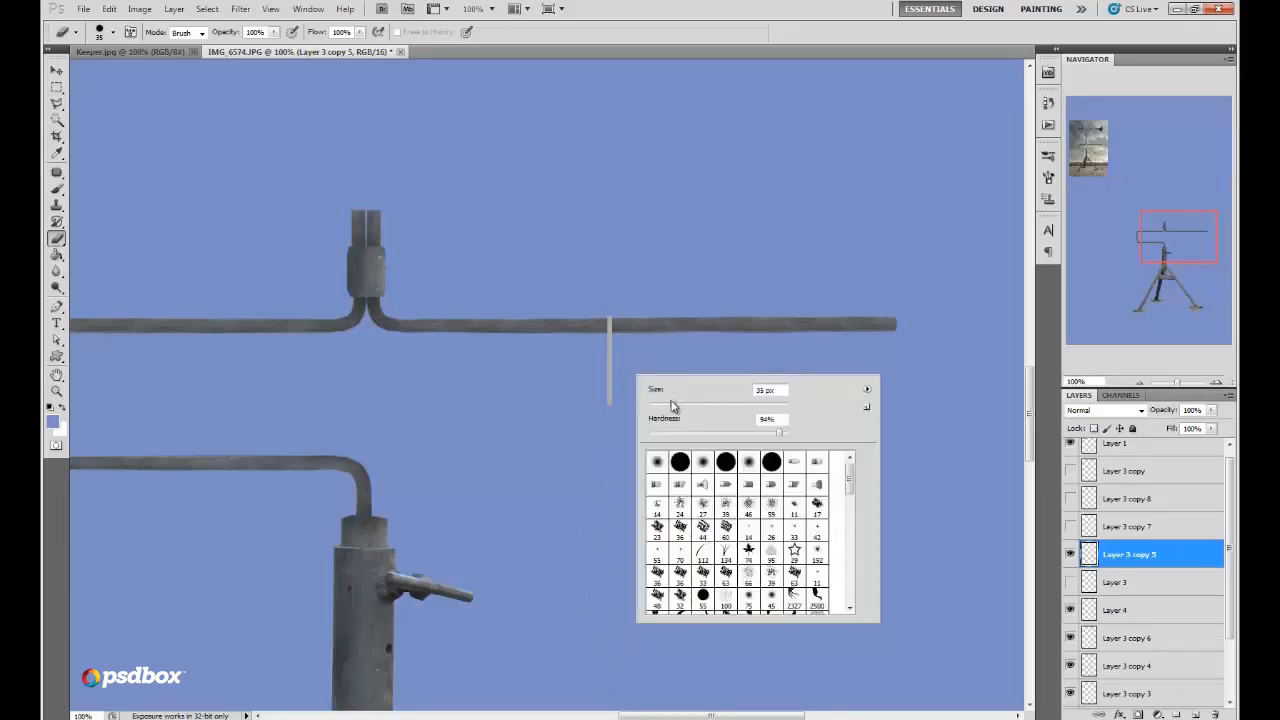
{"action": "left_click", "coordinate": [620, 407]}
{"action": "left_click_drag", "start_coordinate": [606, 414], "coordinate": [597, 407]}
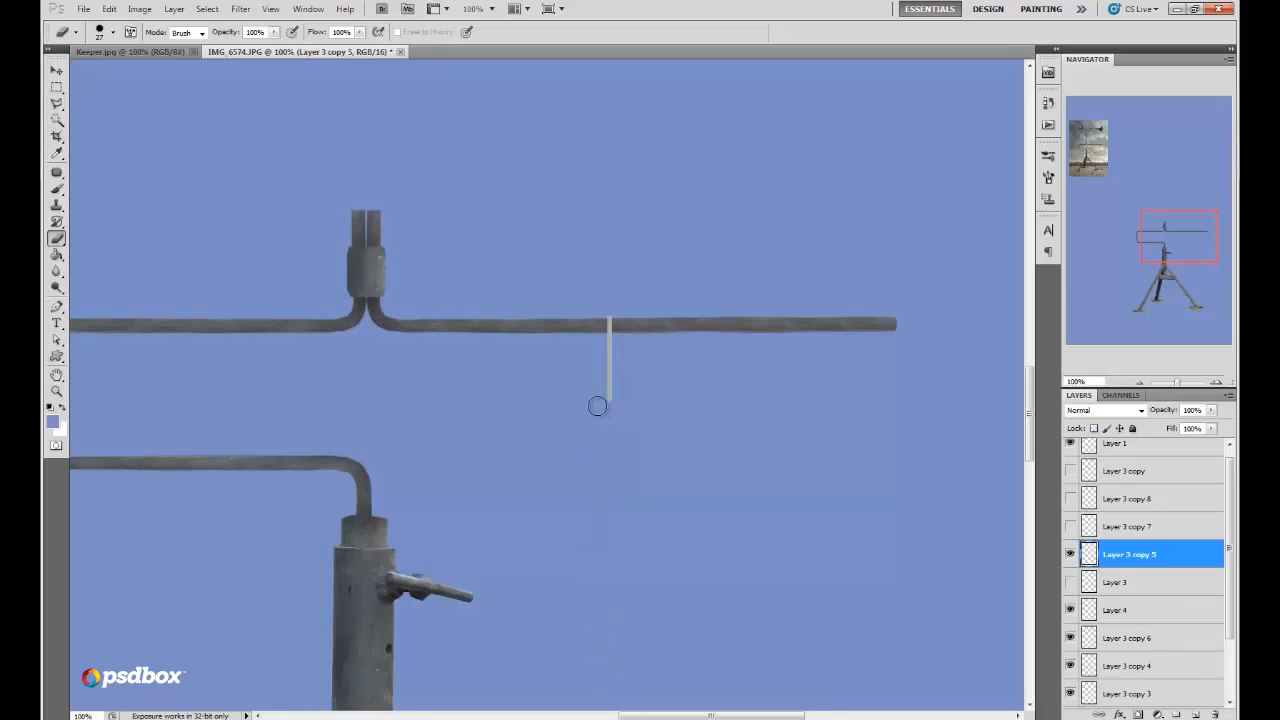
Step: Darken the short string along its length with a small Burn tool brush
{"action": "left_click", "coordinate": [57, 289]}
{"action": "left_click", "coordinate": [78, 300]}
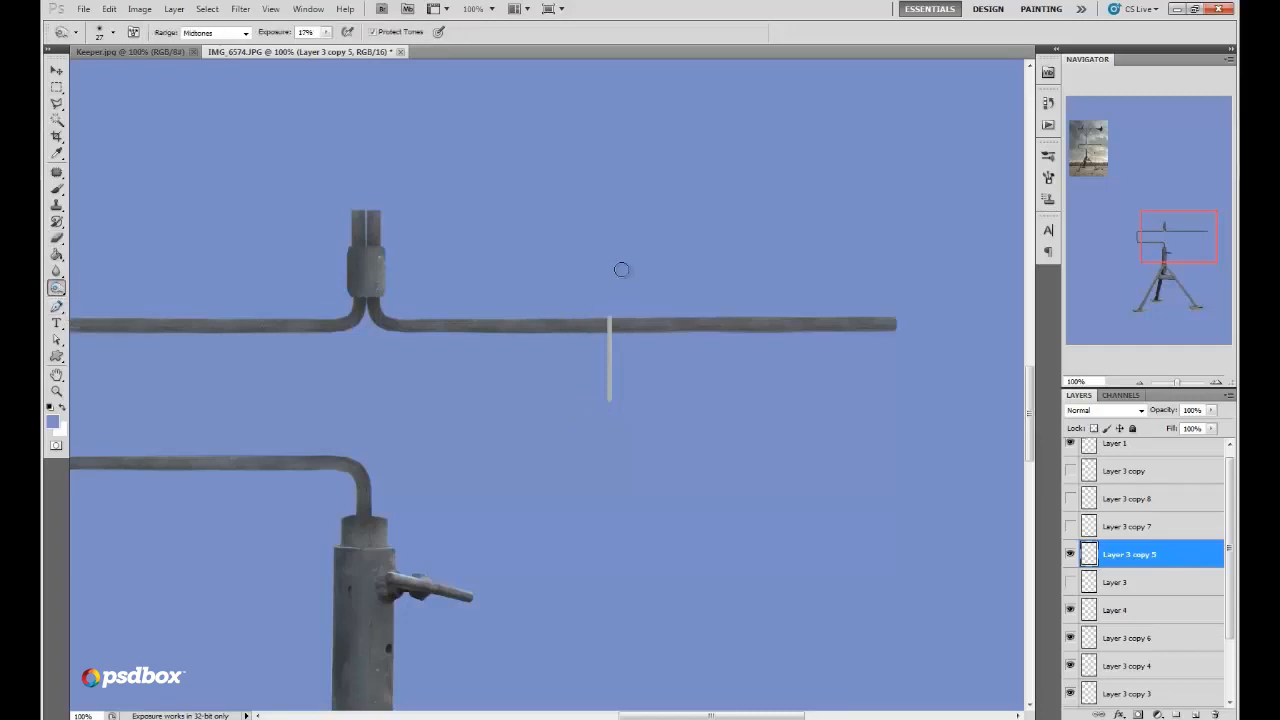
{"action": "right_click", "coordinate": [623, 270]}
{"action": "left_click", "coordinate": [606, 312]}
{"action": "right_click", "coordinate": [601, 344]}
{"action": "left_click", "coordinate": [604, 358]}
Step: Bend the short string into a wavy thread in Liquify, using the Forward Warp tool with brush size 46
{"action": "left_click", "coordinate": [240, 8]}
{"action": "left_click", "coordinate": [255, 91]}
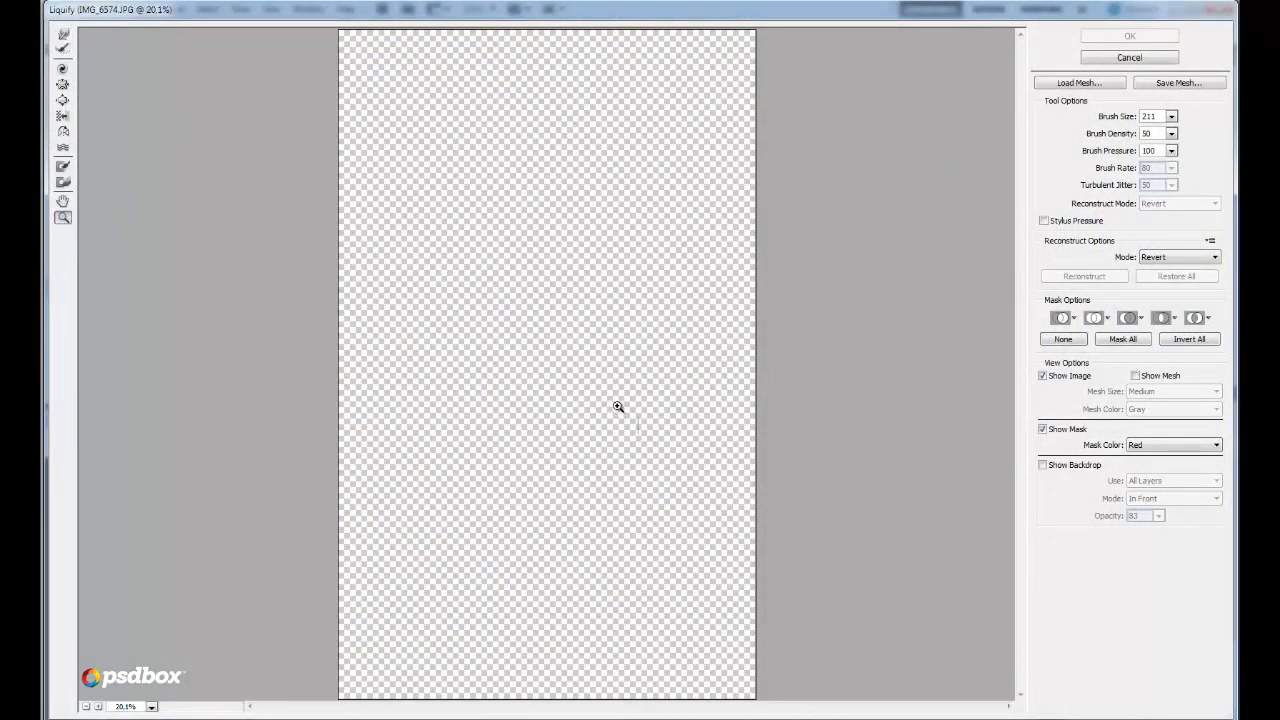
{"action": "left_click_drag", "start_coordinate": [618, 407], "coordinate": [656, 449]}
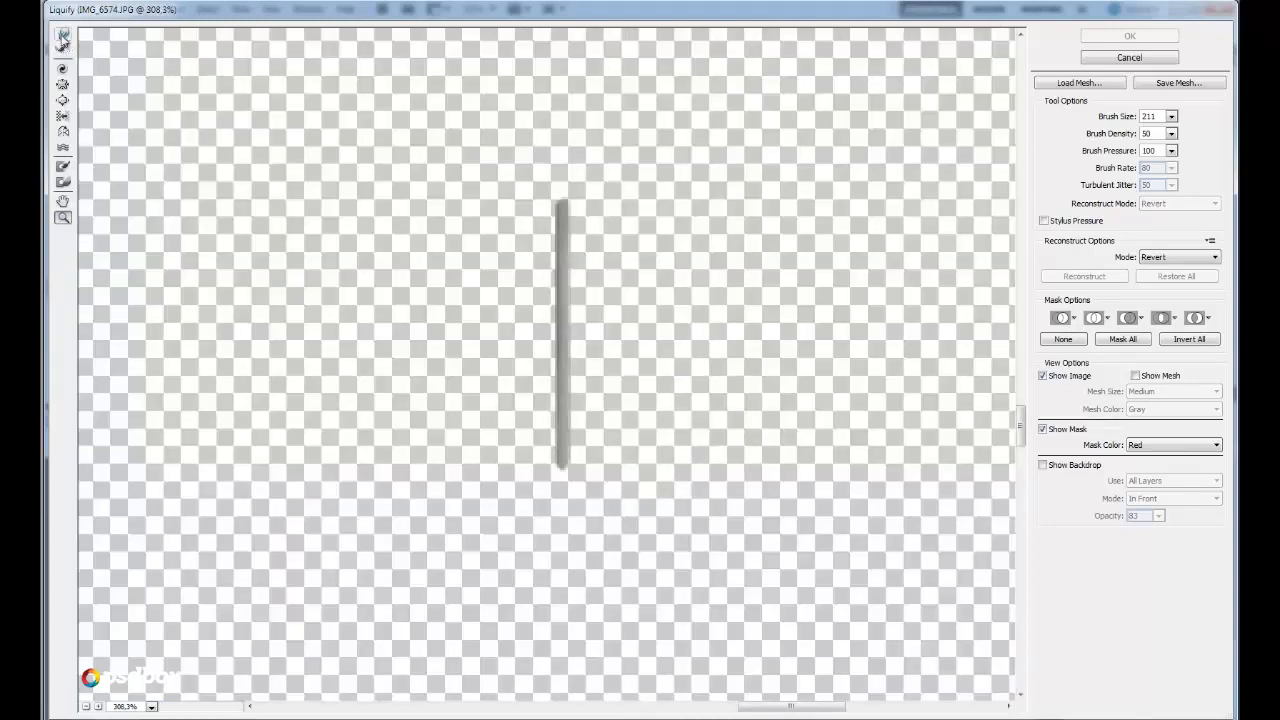
{"action": "left_click", "coordinate": [62, 37]}
{"action": "left_click", "coordinate": [1171, 116]}
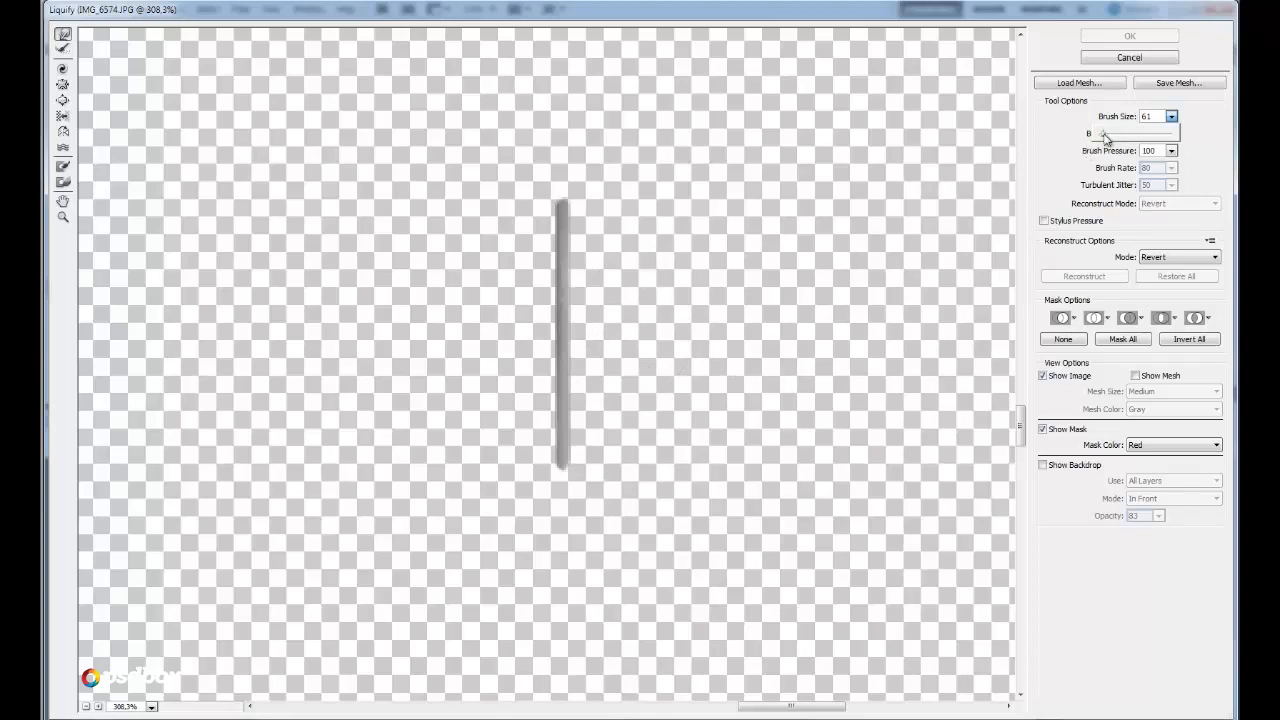
{"action": "mouse_move", "coordinate": [576, 313]}
{"action": "left_mouse_down"}
{"action": "mouse_move", "coordinate": [560, 303]}
{"action": "mouse_move", "coordinate": [575, 395]}
{"action": "mouse_move", "coordinate": [566, 360]}
{"action": "mouse_move", "coordinate": [563, 466]}
{"action": "mouse_move", "coordinate": [578, 455]}
{"action": "mouse_move", "coordinate": [543, 466]}
{"action": "left_mouse_up"}
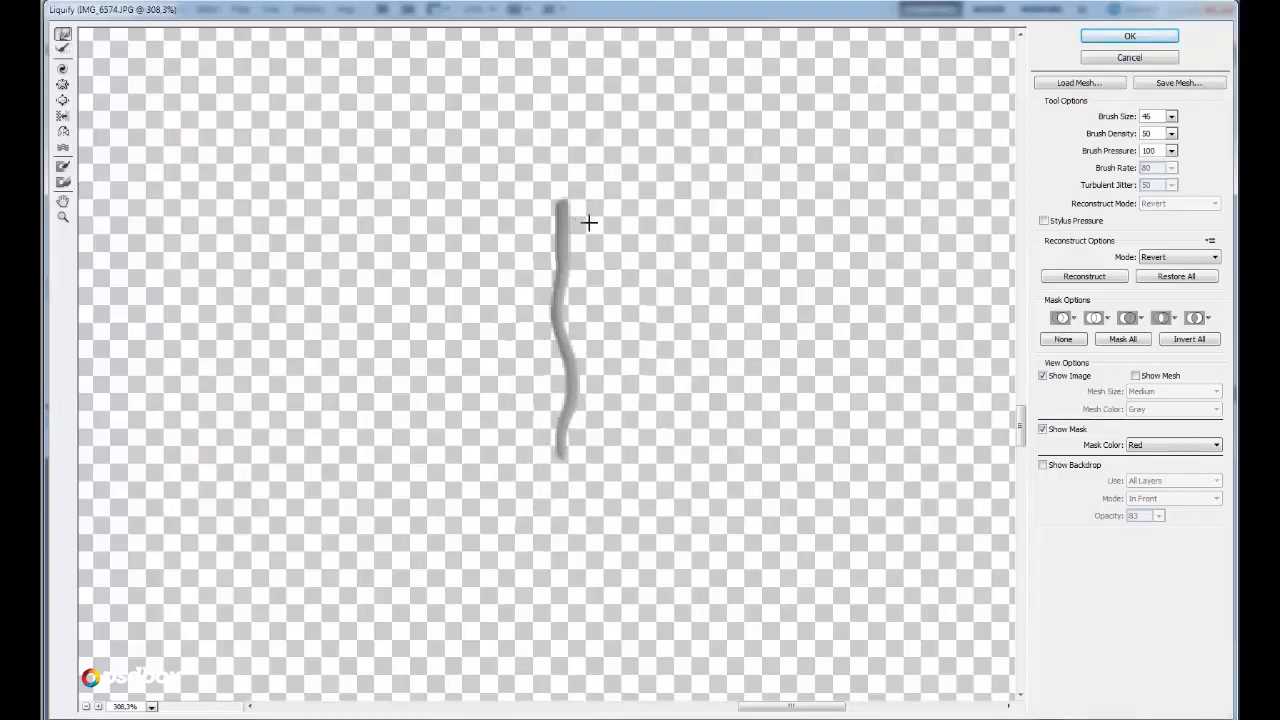
Step: Refine the wavy string's upper end with a Forward Warp brush of size 16 and apply Liquify
{"action": "left_click", "coordinate": [1171, 116]}
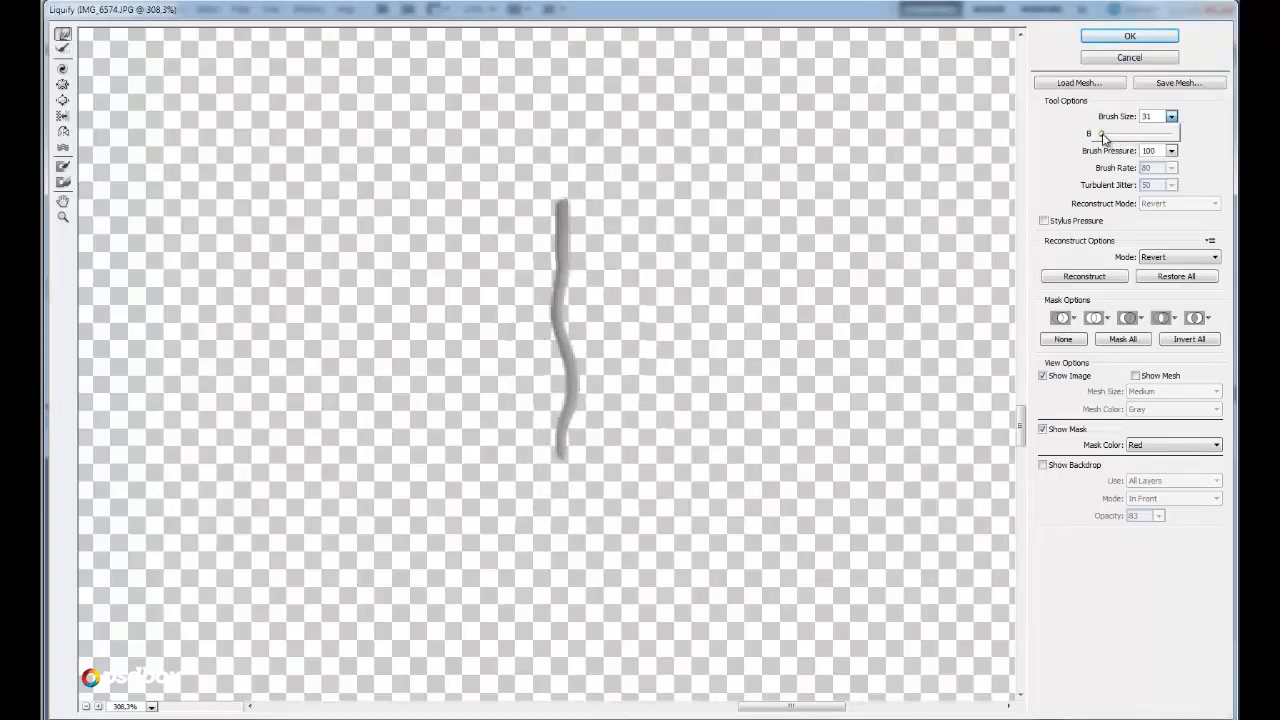
{"action": "left_click", "coordinate": [554, 214]}
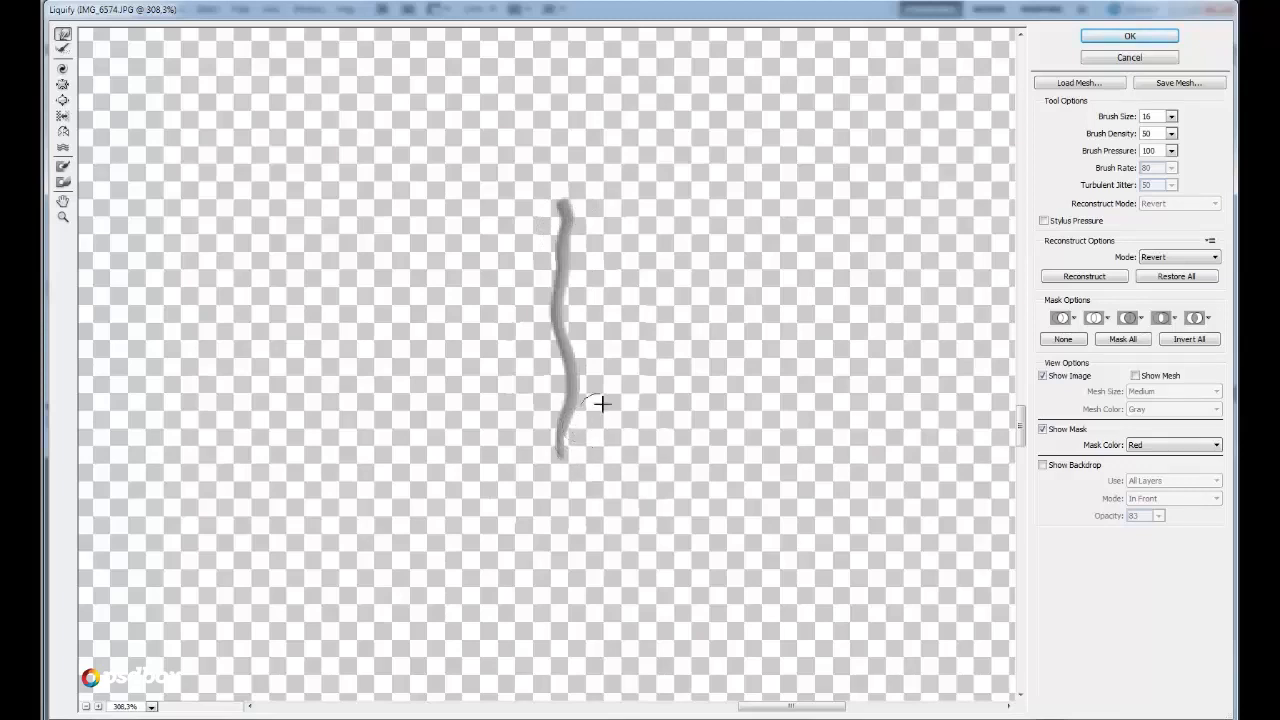
{"action": "left_click", "coordinate": [1130, 38]}
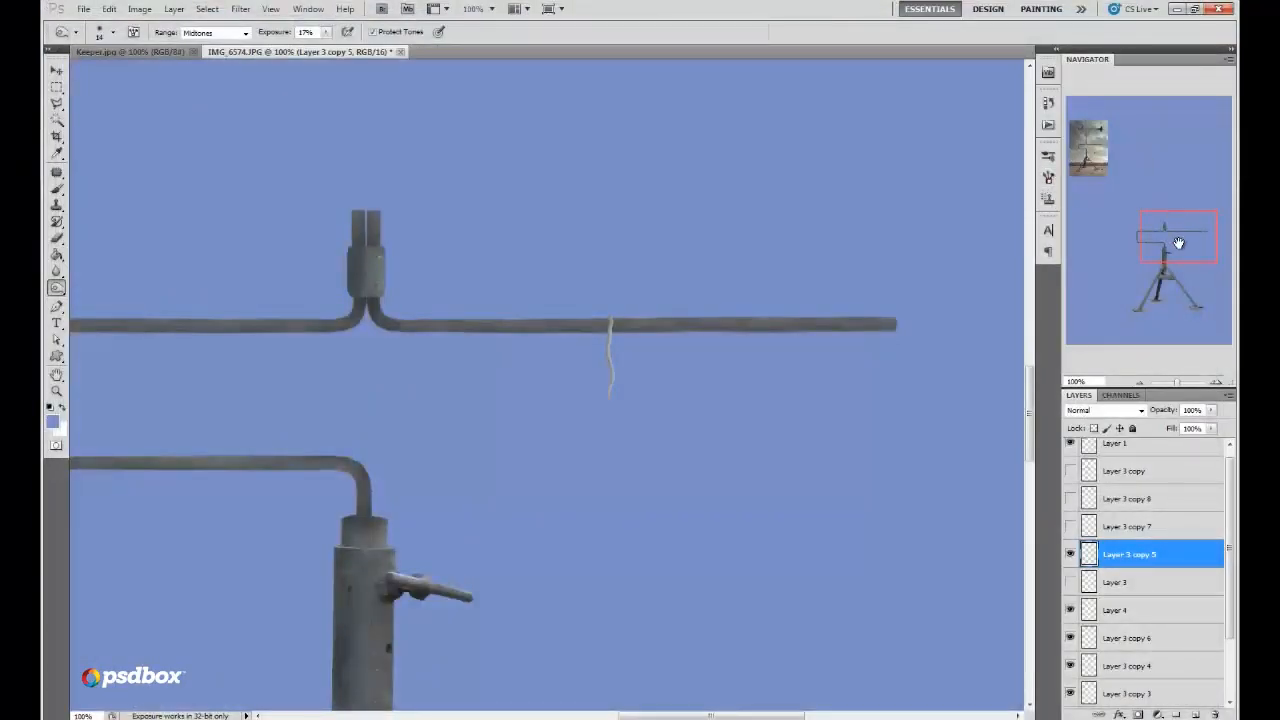
Step: Burn the wavy string just below the arm with a 17 px brush
{"action": "left_click_drag", "start_coordinate": [1178, 243], "coordinate": [1191, 238]}
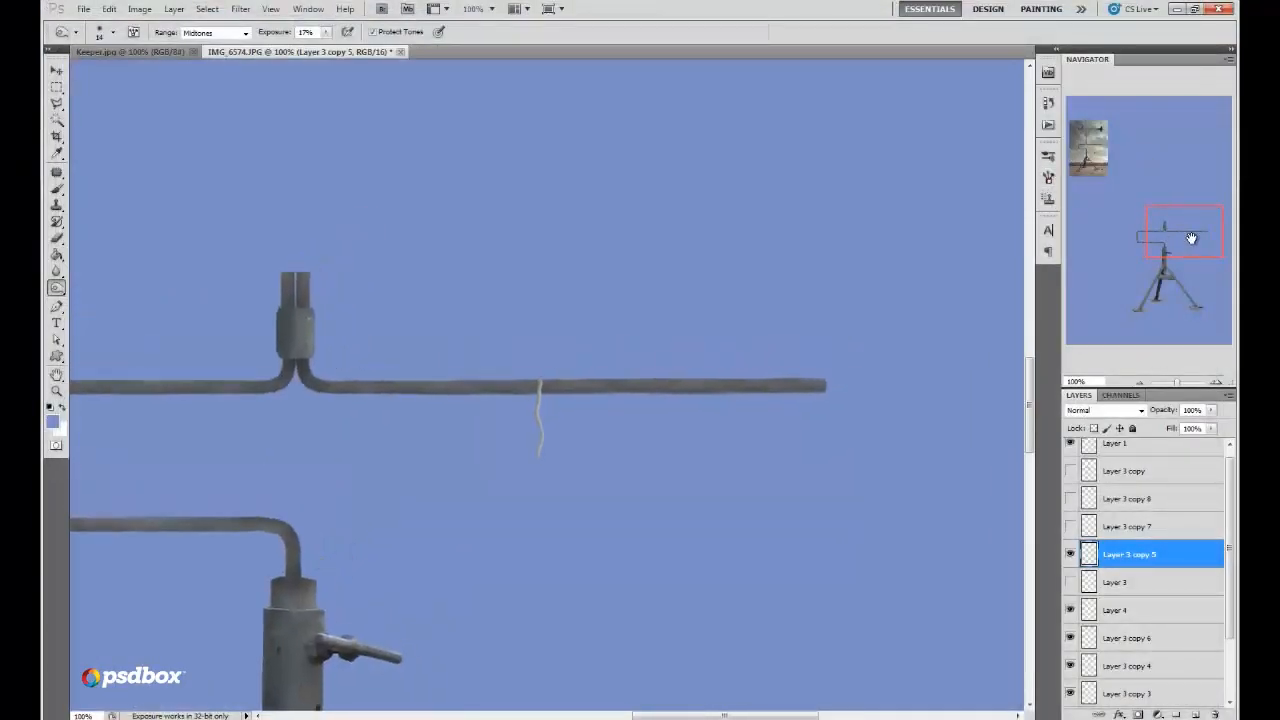
{"action": "right_click", "coordinate": [565, 347]}
{"action": "left_click_drag", "start_coordinate": [595, 370], "coordinate": [598, 370]}
{"action": "left_click", "coordinate": [541, 393]}
Step: Show Layer 3 copy 7 and move its line slightly down and closer to the wavy string
{"action": "left_click", "coordinate": [1089, 528]}
{"action": "left_click", "coordinate": [1070, 526]}
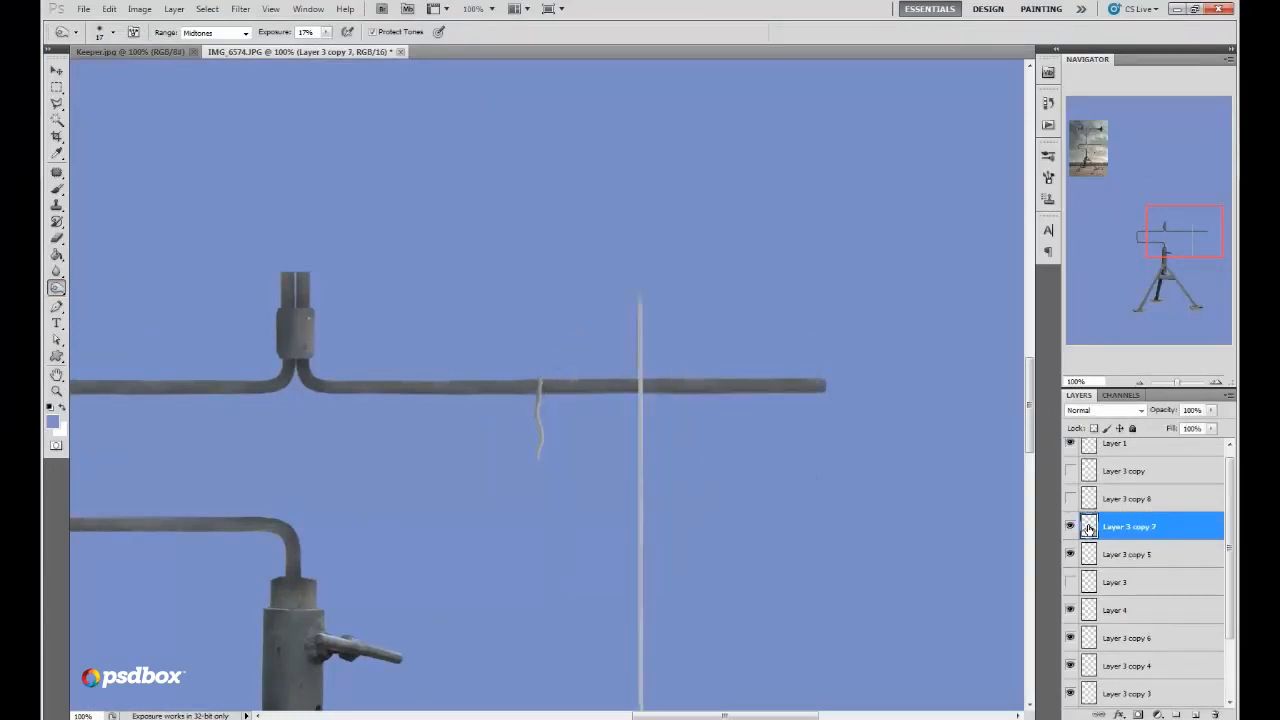
{"action": "left_click", "coordinate": [56, 72]}
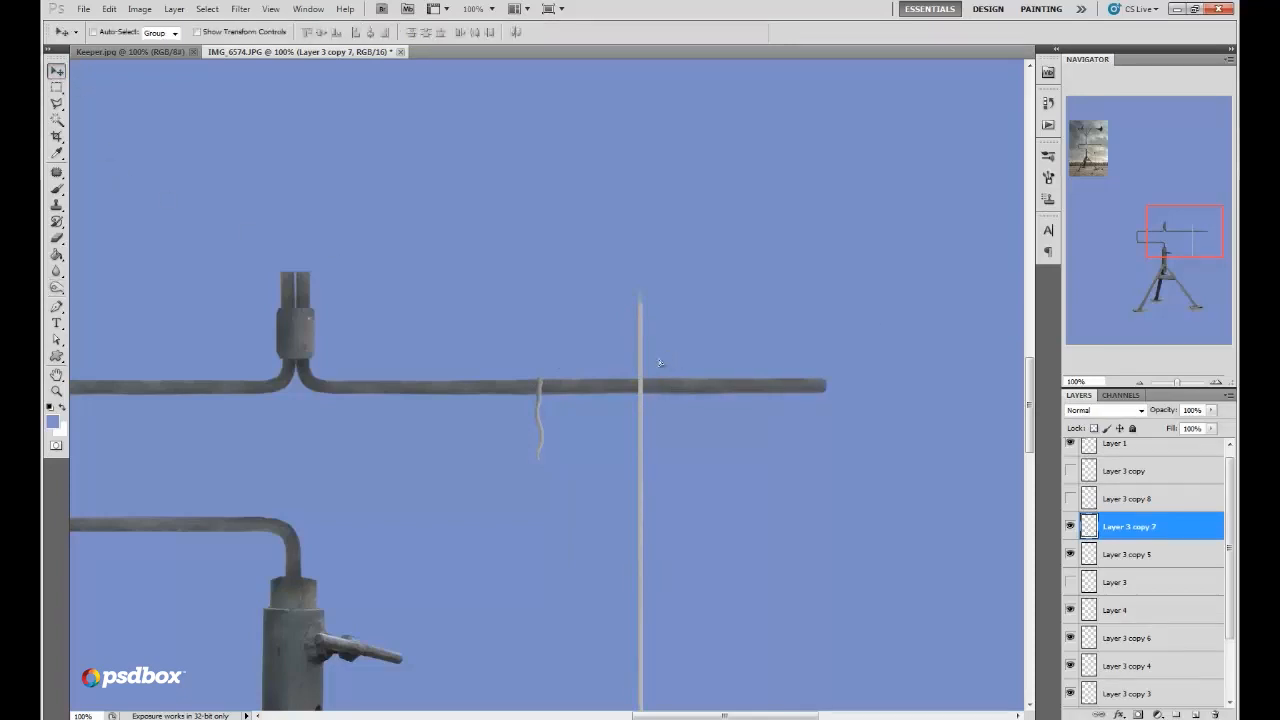
{"action": "left_click_drag", "start_coordinate": [660, 362], "coordinate": [628, 391]}
Step: Erase the second line above the arm and most of it below with a 27 px brush, then darken the remaining string with Burn
{"action": "left_click", "coordinate": [56, 238]}
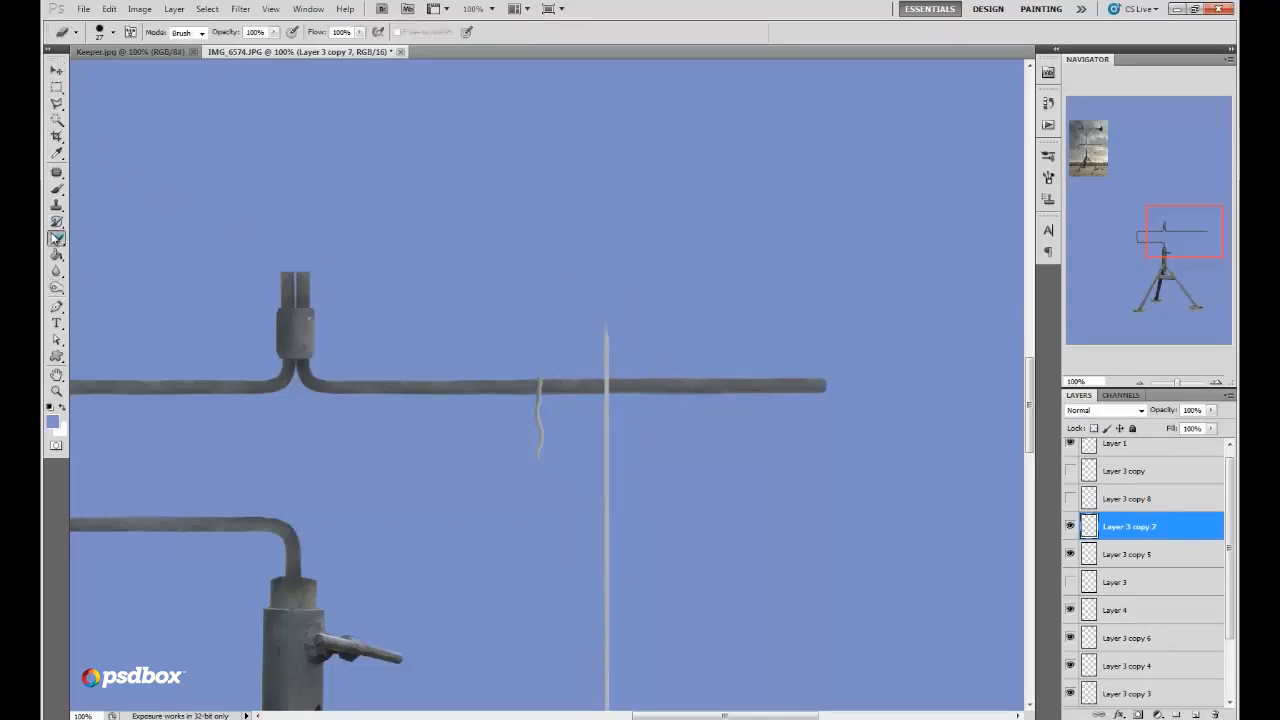
{"action": "right_click", "coordinate": [630, 330]}
{"action": "left_click", "coordinate": [615, 368]}
{"action": "mouse_move", "coordinate": [613, 367]}
{"action": "left_mouse_down"}
{"action": "mouse_move", "coordinate": [608, 331]}
{"action": "mouse_move", "coordinate": [632, 360]}
{"action": "left_mouse_up"}
{"action": "left_click_drag", "start_coordinate": [1187, 232], "coordinate": [1185, 244]}
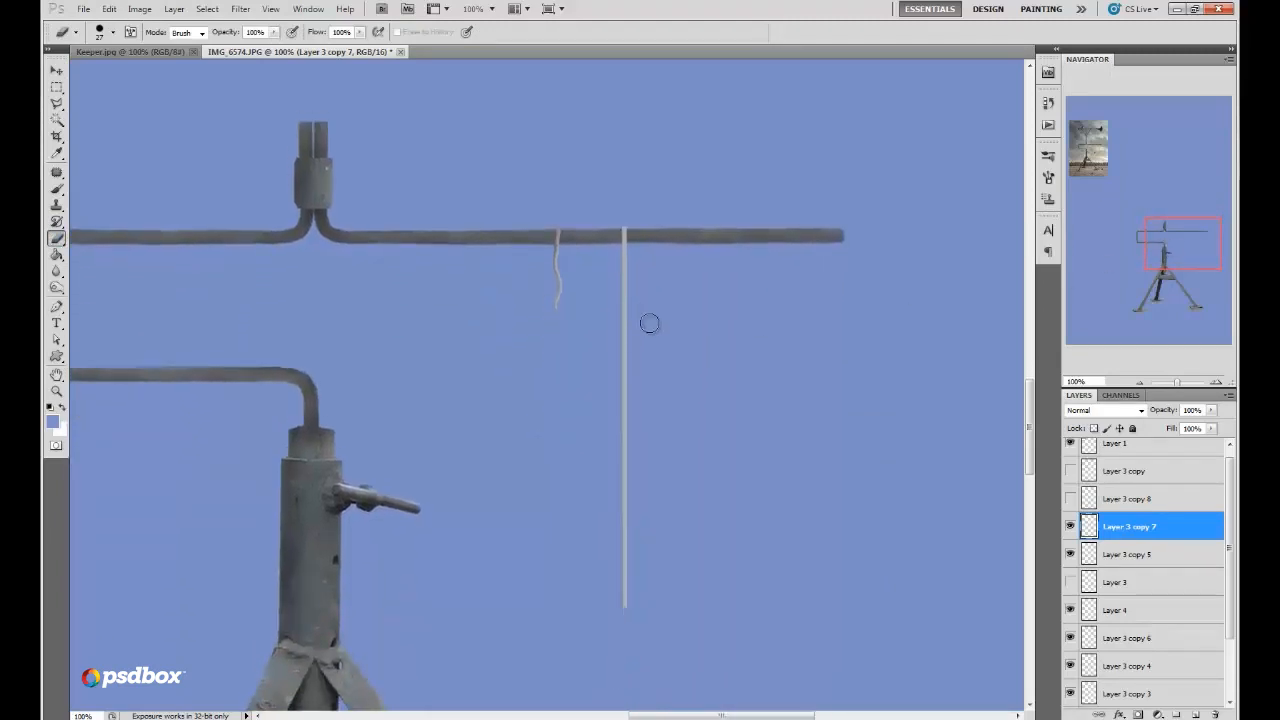
{"action": "mouse_move", "coordinate": [624, 294]}
{"action": "left_mouse_down"}
{"action": "mouse_move", "coordinate": [609, 429]}
{"action": "mouse_move", "coordinate": [627, 624]}
{"action": "left_mouse_up"}
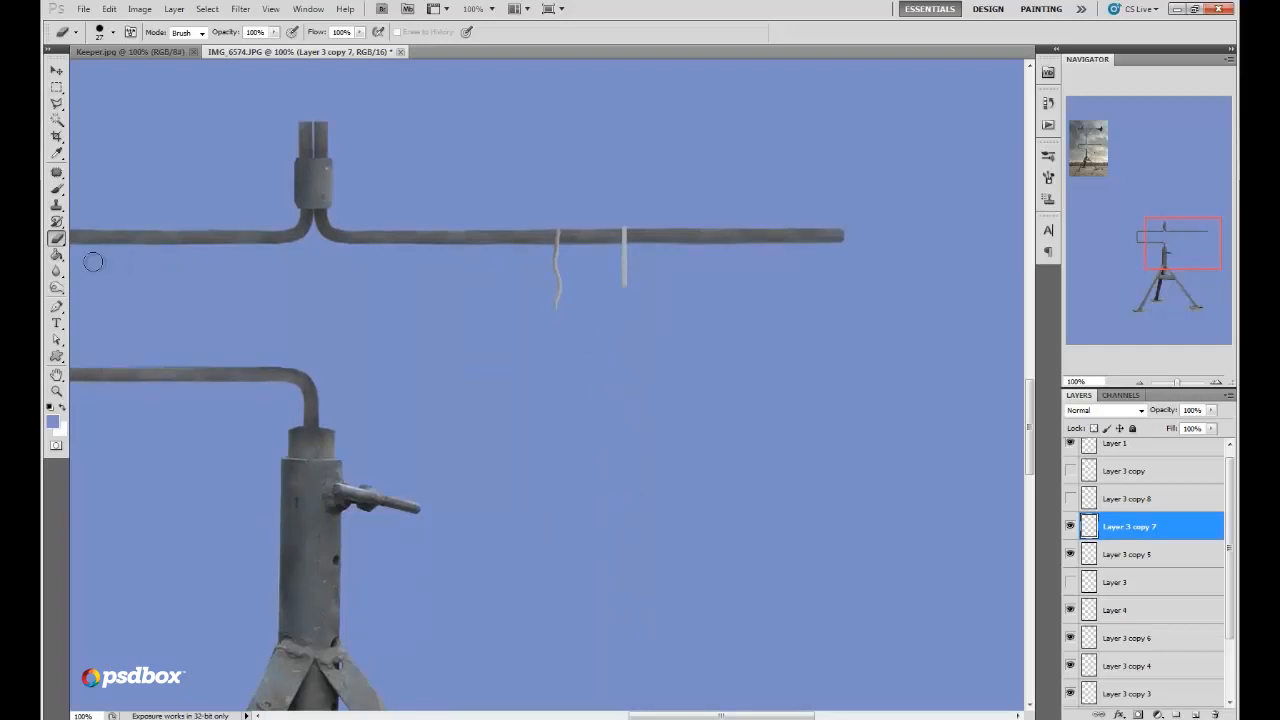
{"action": "left_click", "coordinate": [56, 290]}
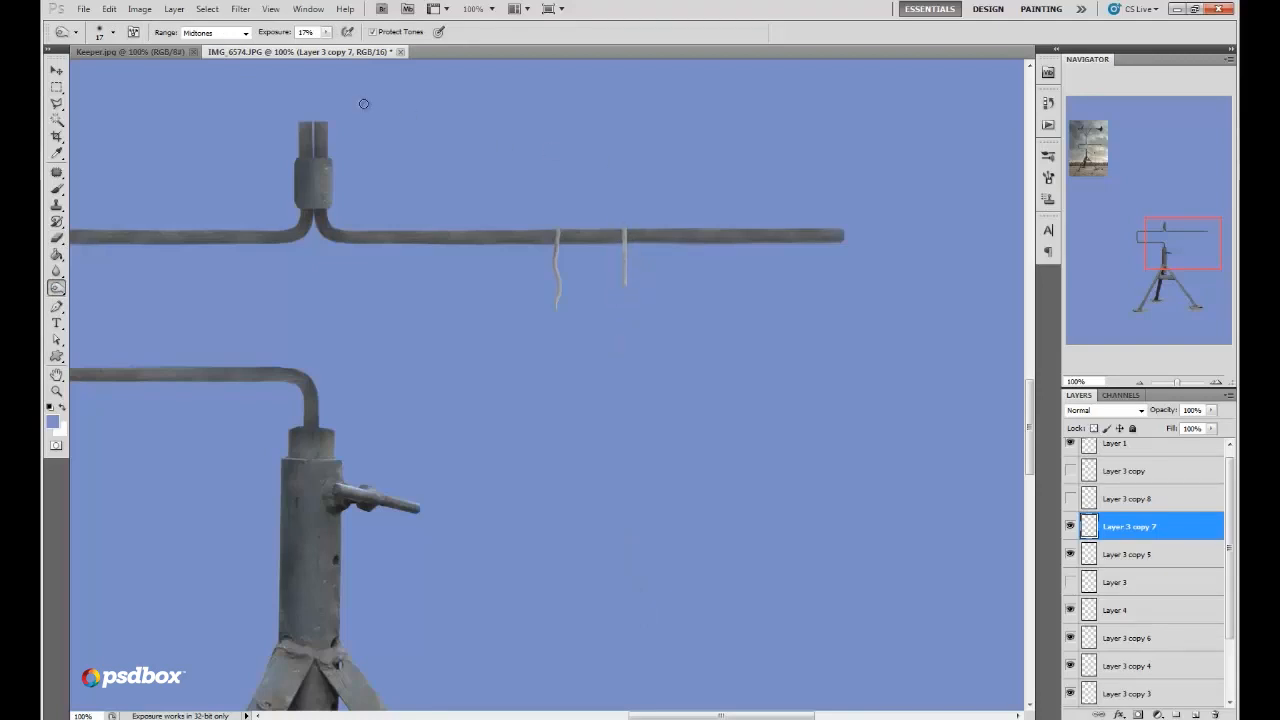
Step: Liquify the second short string into a gentle wave using the Forward Warp tool with brush size 61, and apply it
{"action": "left_click", "coordinate": [240, 9]}
{"action": "left_click", "coordinate": [275, 92]}
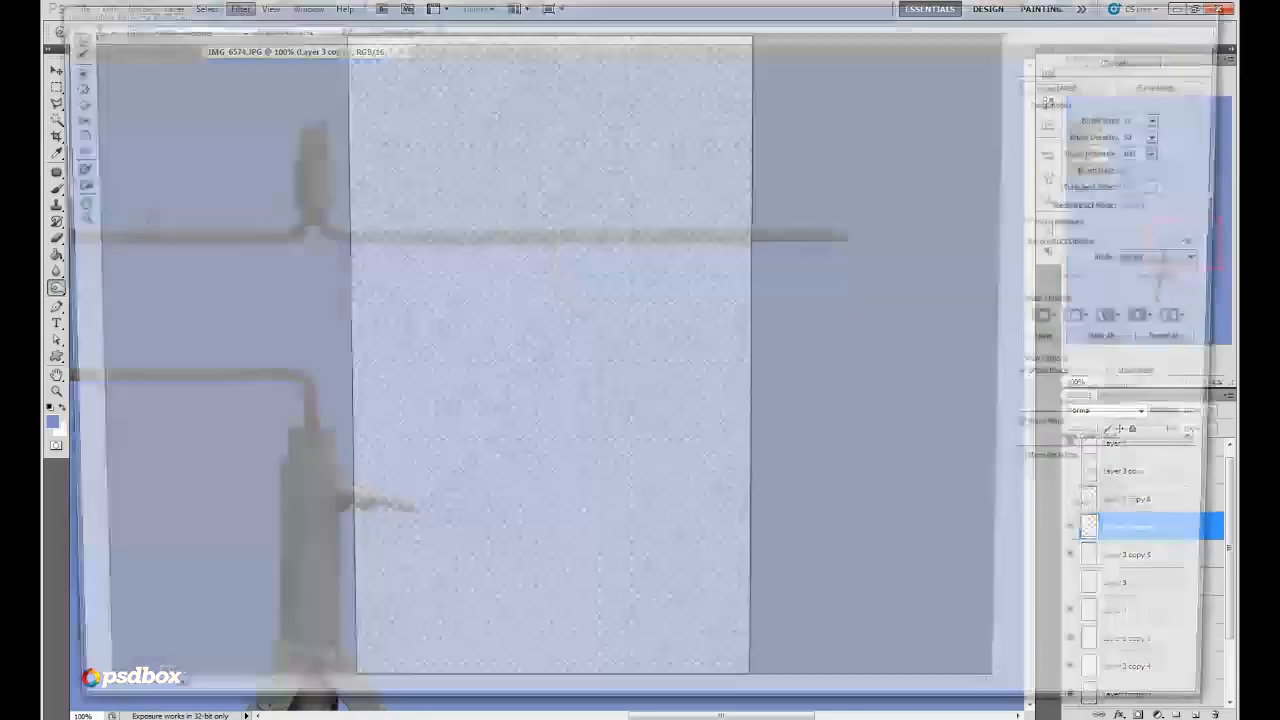
{"action": "left_click", "coordinate": [62, 218]}
{"action": "left_click_drag", "start_coordinate": [640, 406], "coordinate": [668, 436]}
{"action": "left_click", "coordinate": [64, 35]}
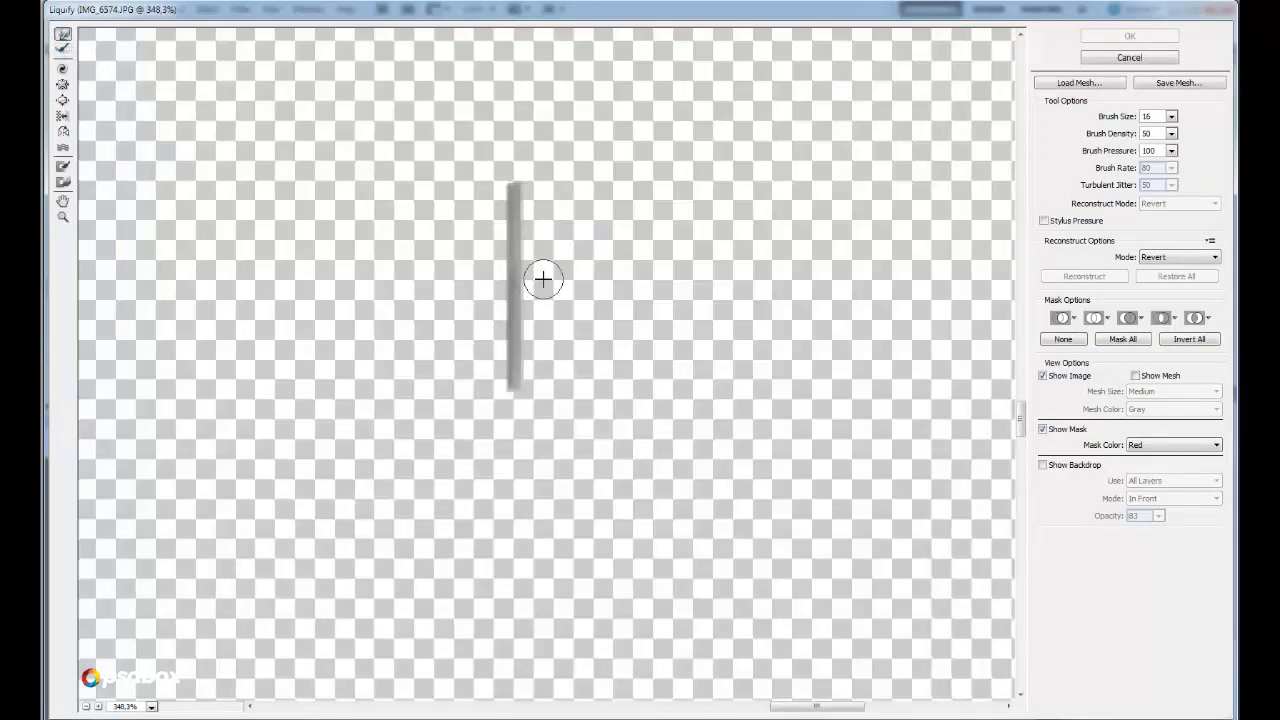
{"action": "left_click", "coordinate": [1171, 116]}
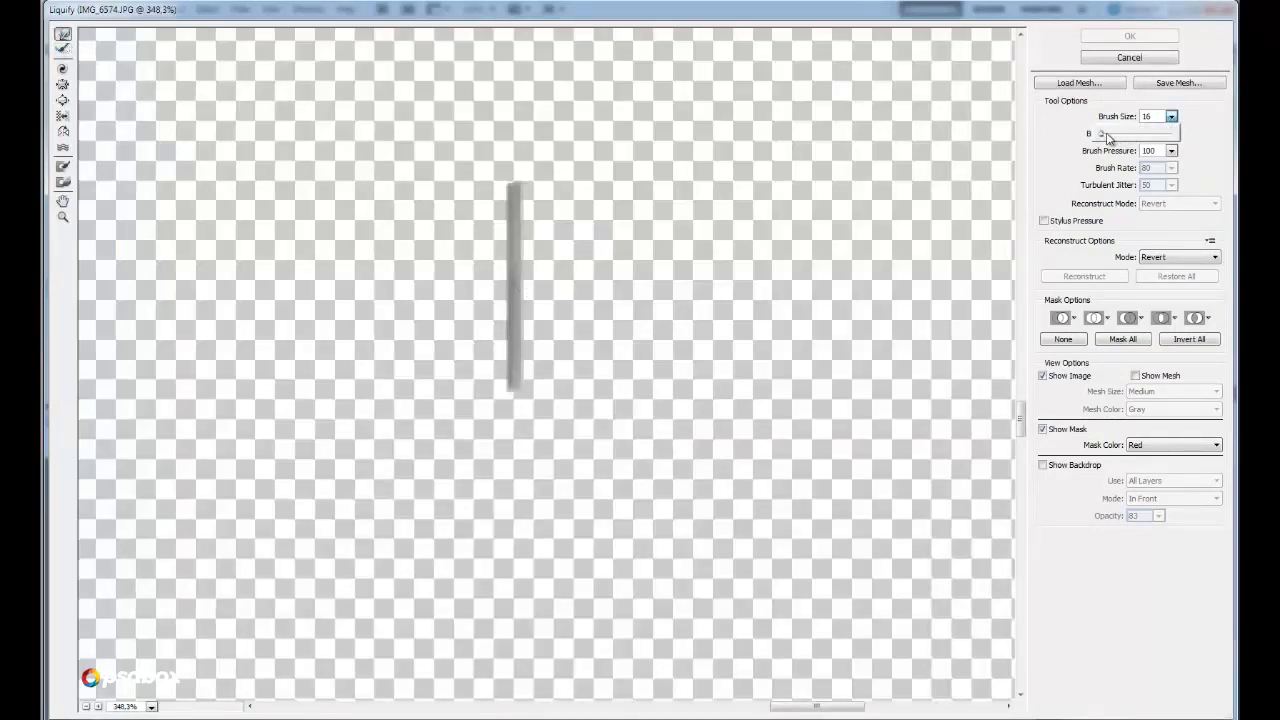
{"action": "left_click", "coordinate": [505, 218]}
{"action": "left_click", "coordinate": [514, 214]}
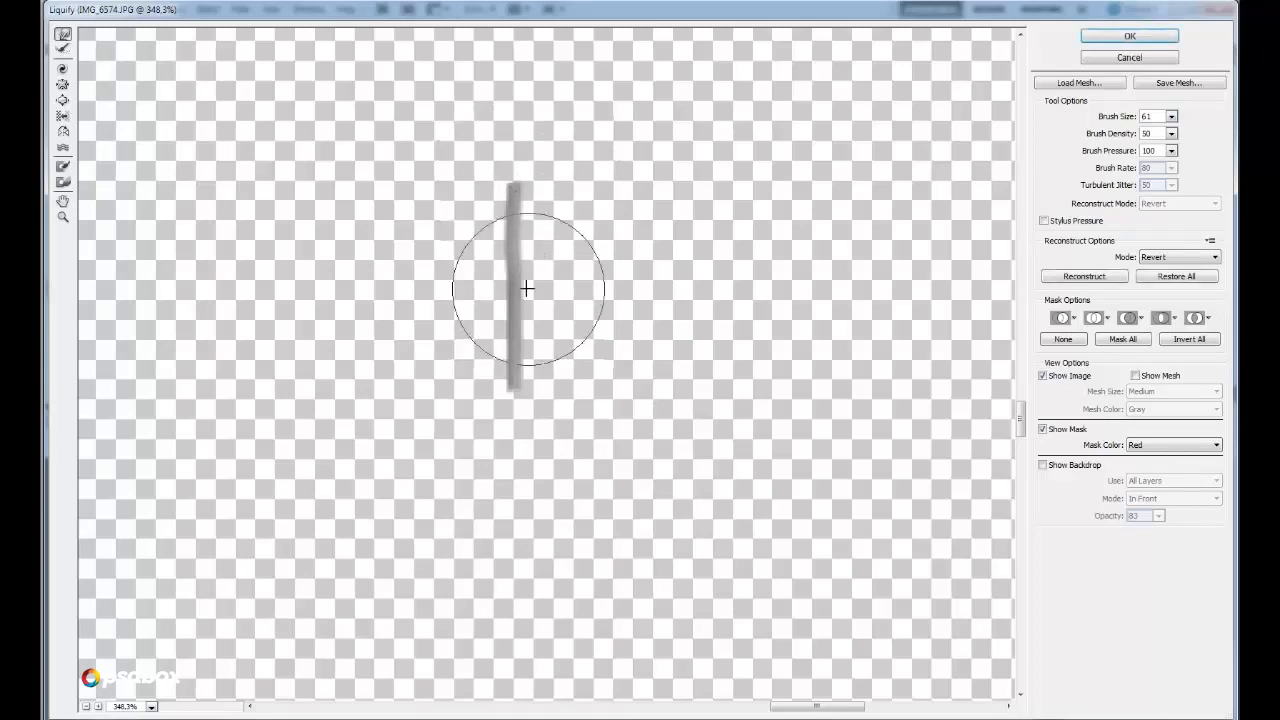
{"action": "mouse_move", "coordinate": [527, 288]}
{"action": "left_mouse_down"}
{"action": "mouse_move", "coordinate": [497, 303]}
{"action": "mouse_move", "coordinate": [509, 380]}
{"action": "mouse_move", "coordinate": [543, 357]}
{"action": "mouse_move", "coordinate": [489, 371]}
{"action": "mouse_move", "coordinate": [503, 389]}
{"action": "mouse_move", "coordinate": [536, 361]}
{"action": "mouse_move", "coordinate": [529, 374]}
{"action": "left_mouse_up"}
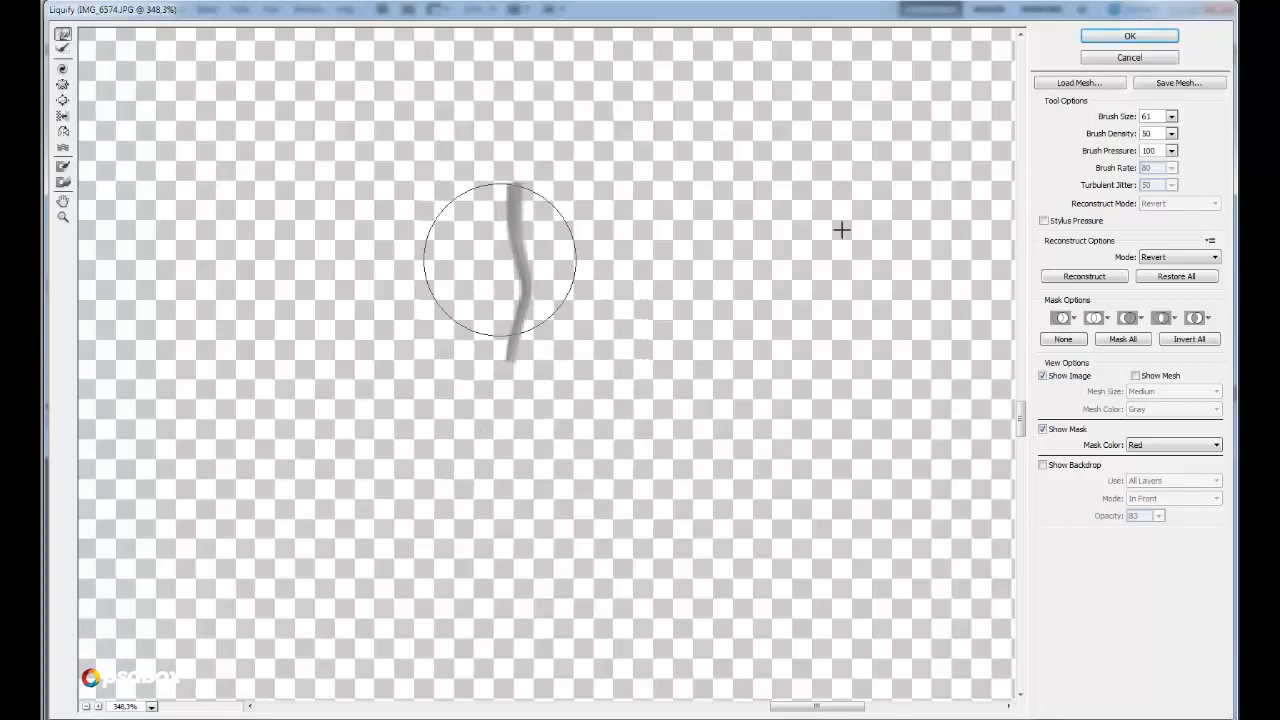
{"action": "left_click", "coordinate": [1140, 37]}
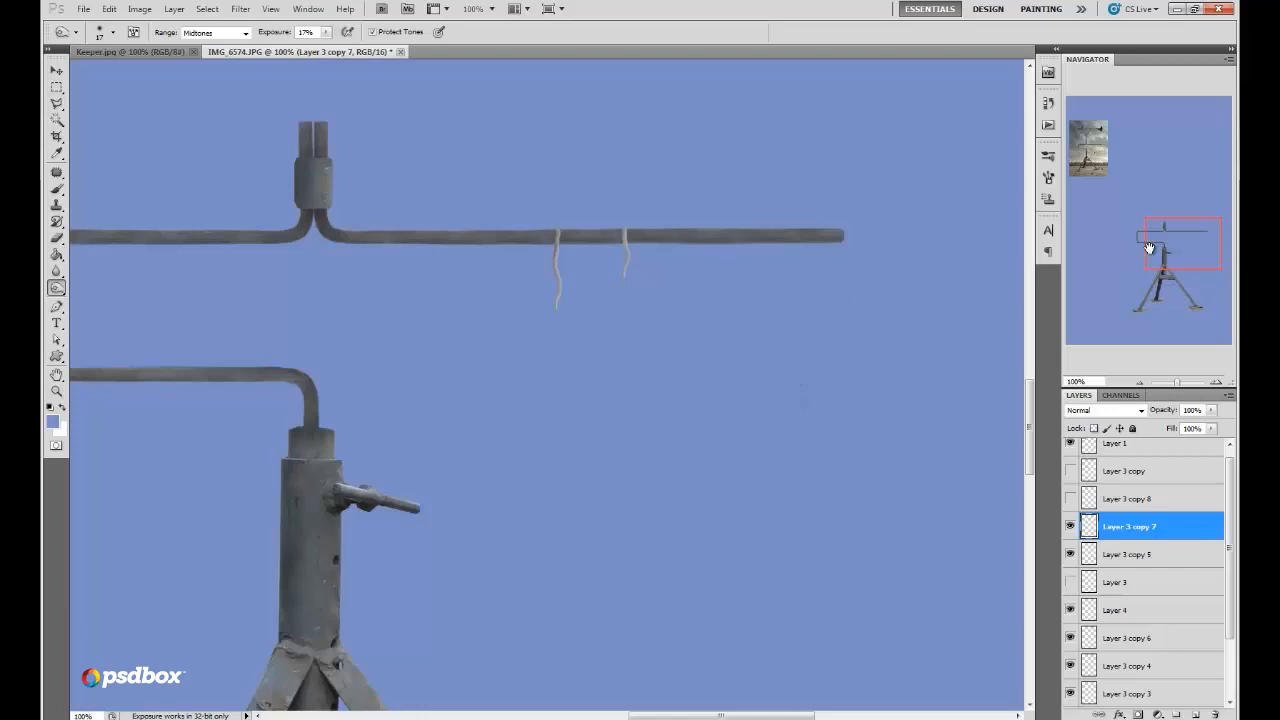
Step: Merge Layer 3 copy 5 with Layer 3 copy 7 and check the merged strings by toggling the layer's visibility
{"action": "left_click_drag", "start_coordinate": [1150, 249], "coordinate": [1174, 231]}
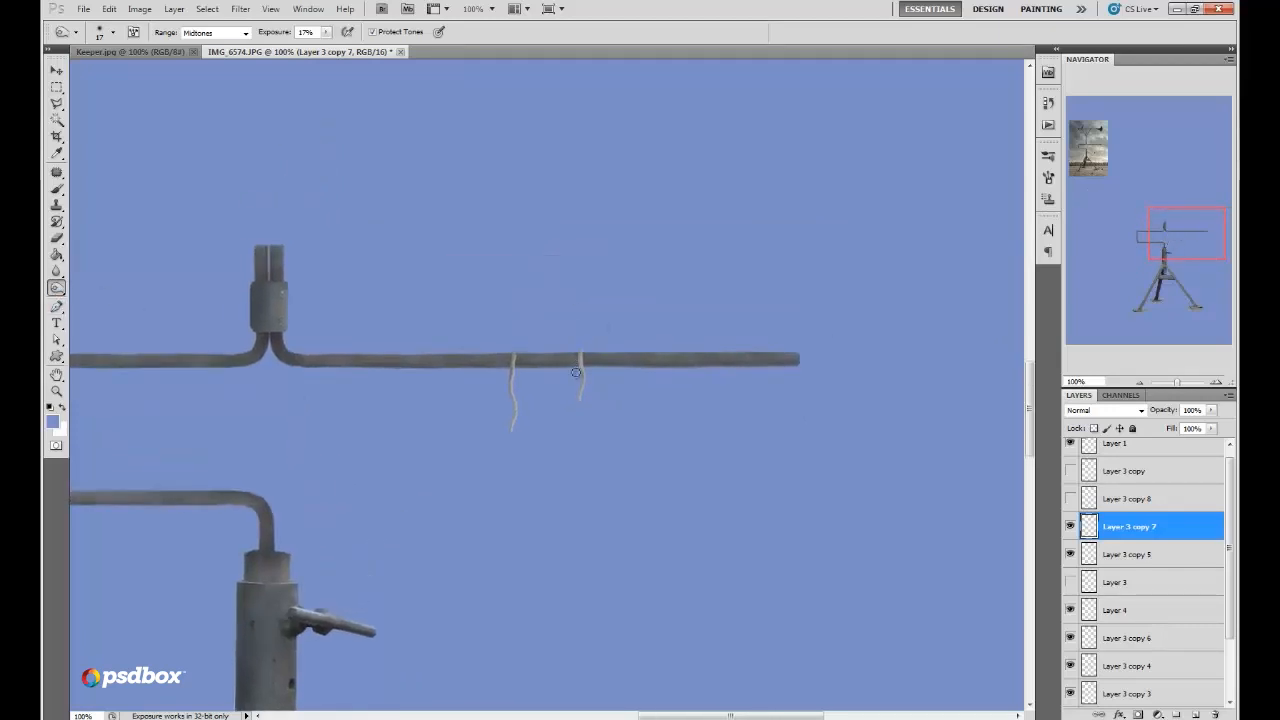
{"action": "right_click", "coordinate": [1078, 528]}
{"action": "left_click", "coordinate": [1080, 514]}
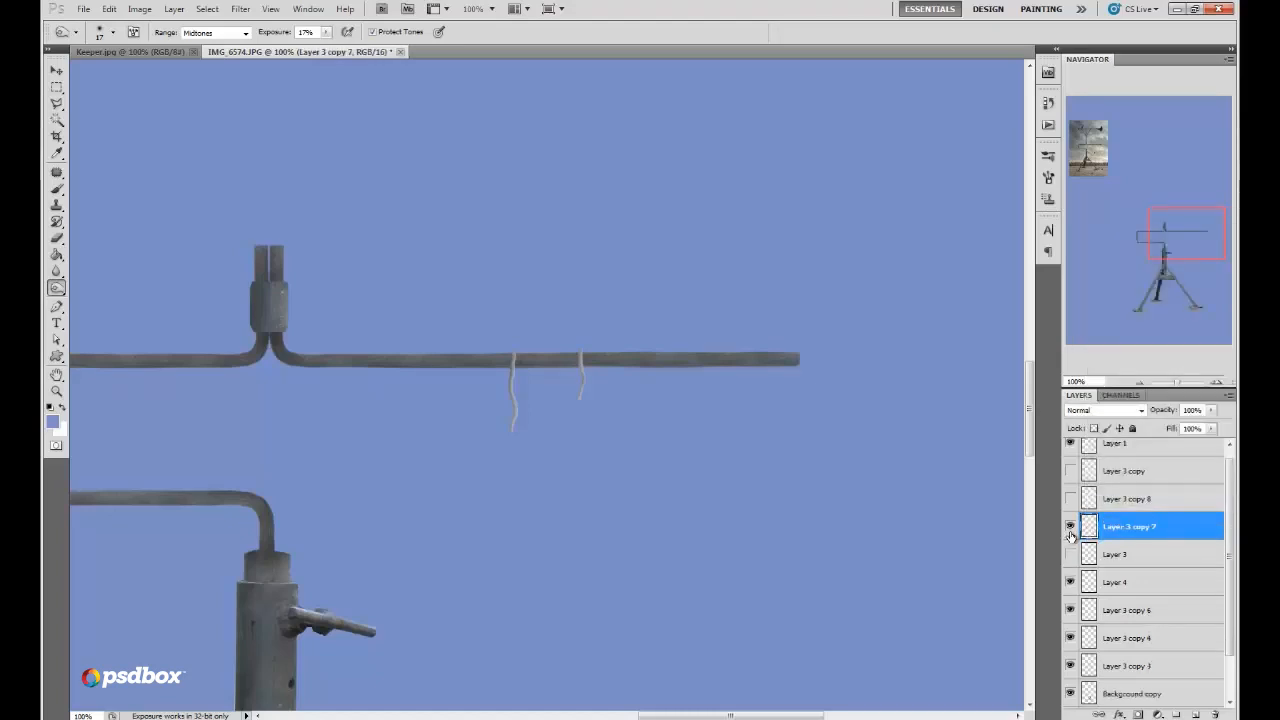
{"action": "left_click", "coordinate": [1070, 527]}
{"action": "left_click", "coordinate": [1070, 527]}
Step: Show Layer 3 copy 8 and move its line left and slightly down, closer to the second short string
{"action": "left_click", "coordinate": [1130, 498]}
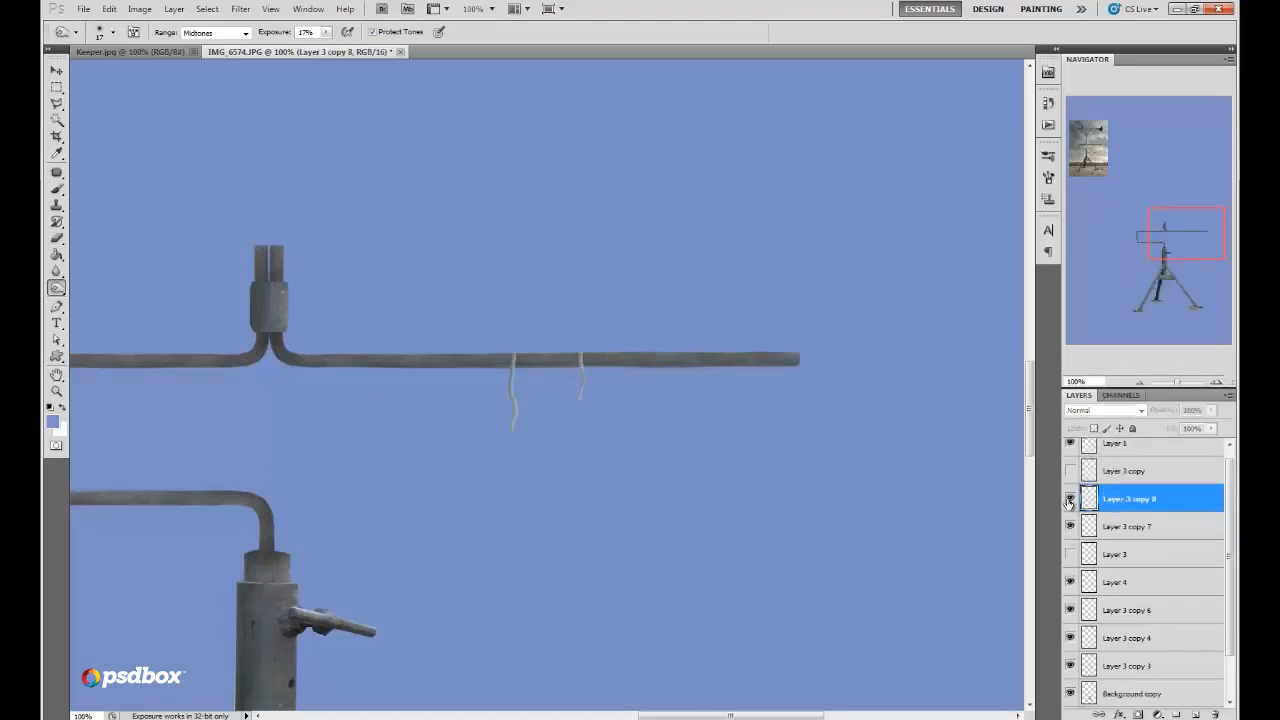
{"action": "left_click", "coordinate": [1070, 498]}
{"action": "left_click", "coordinate": [56, 72]}
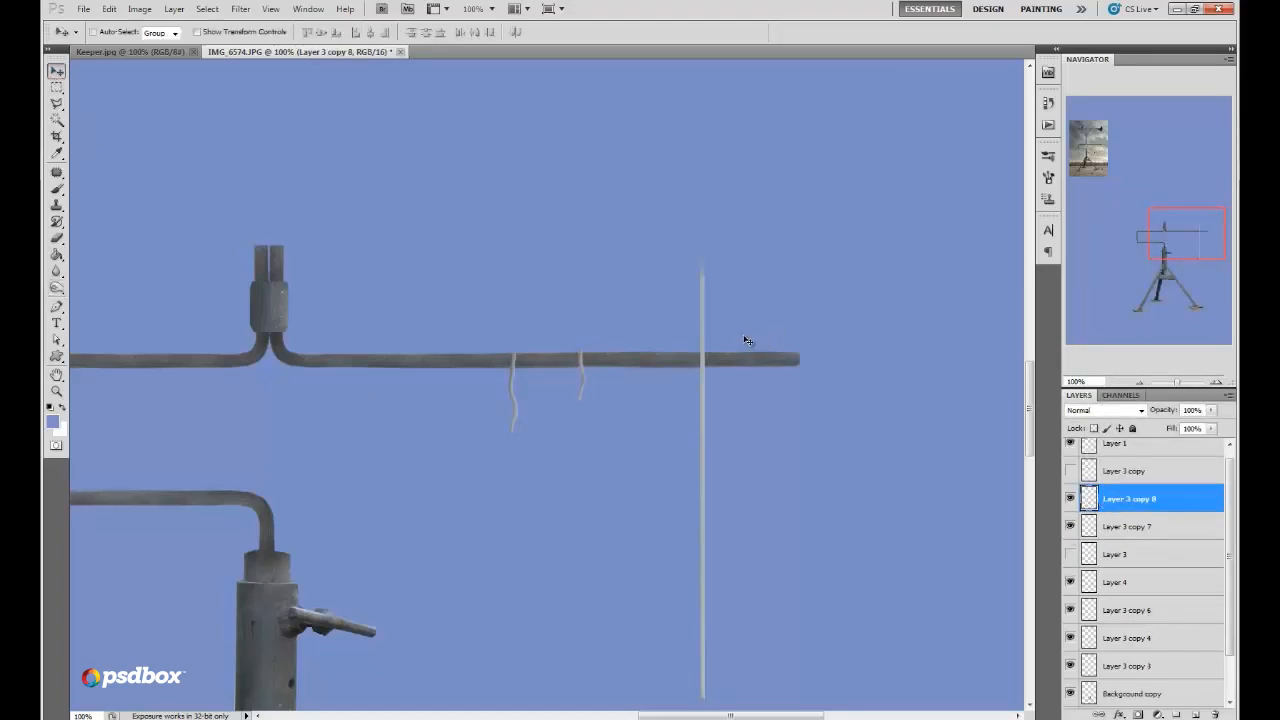
{"action": "left_click_drag", "start_coordinate": [746, 341], "coordinate": [695, 358]}
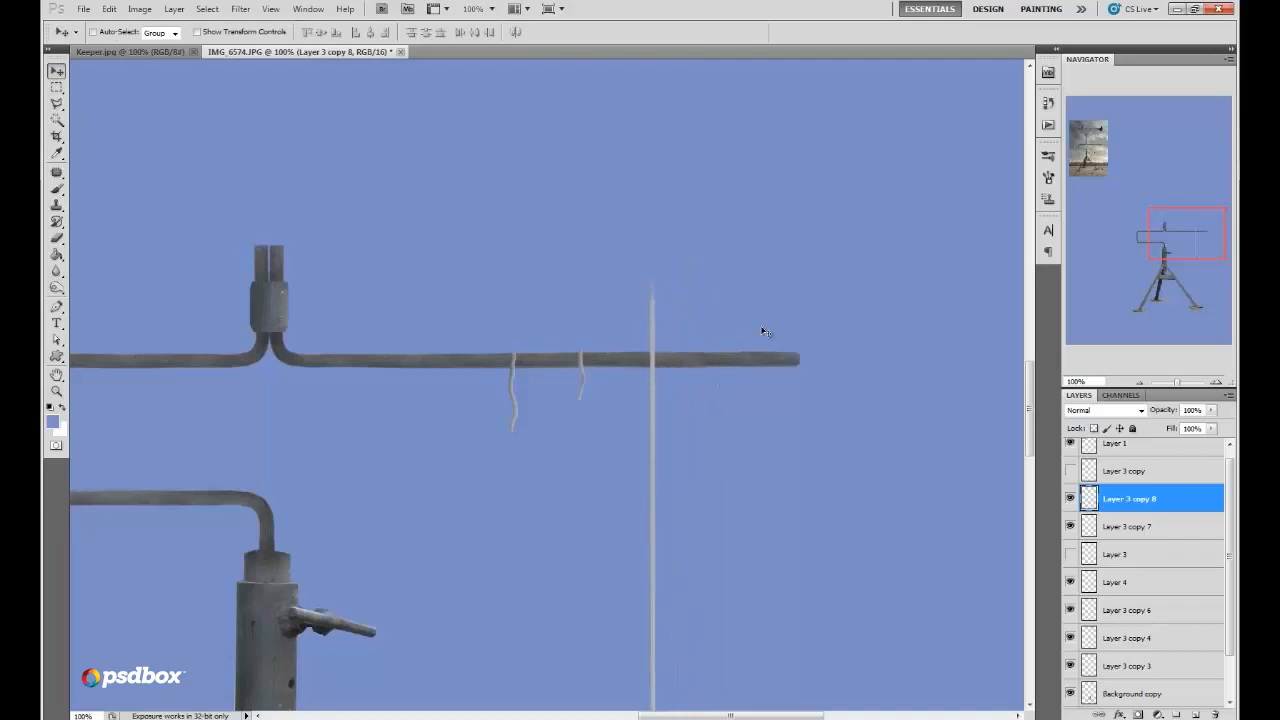
Step: Erase the part of the third line above the arm with a 27 px brush, then burn the string just below the arm
{"action": "left_click", "coordinate": [56, 238]}
{"action": "right_click", "coordinate": [708, 321]}
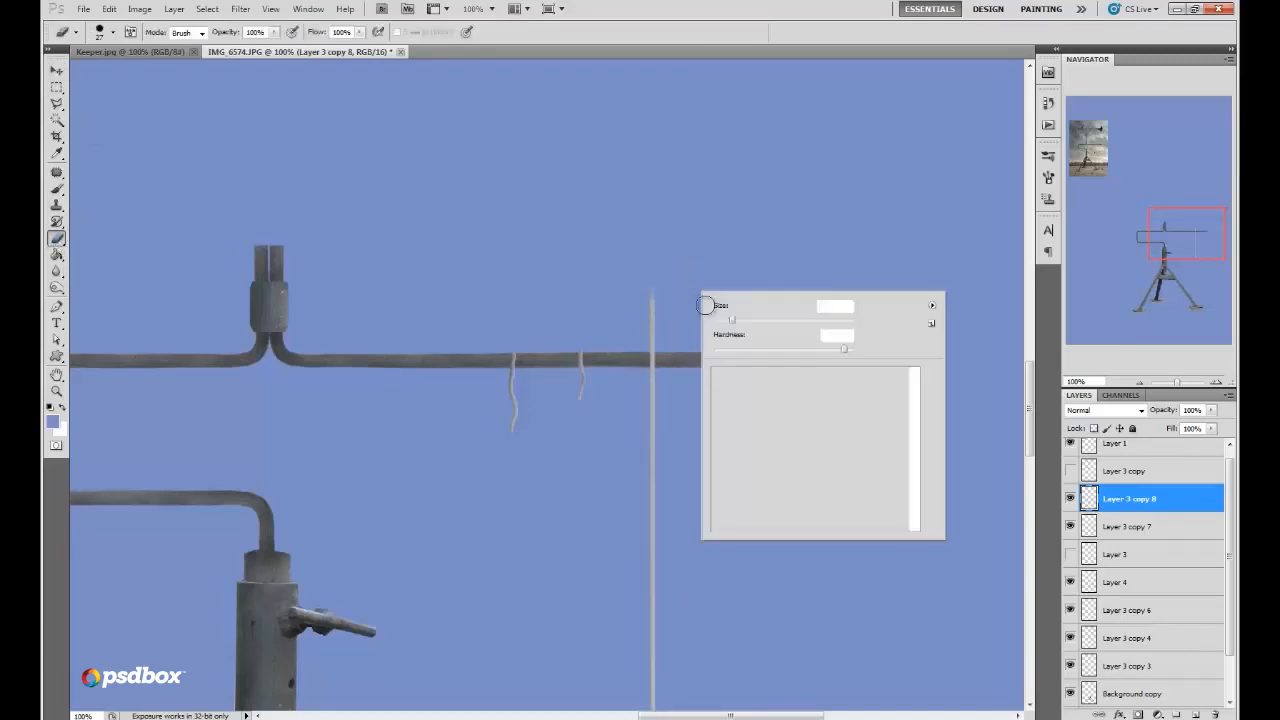
{"action": "key", "text": "Return"}
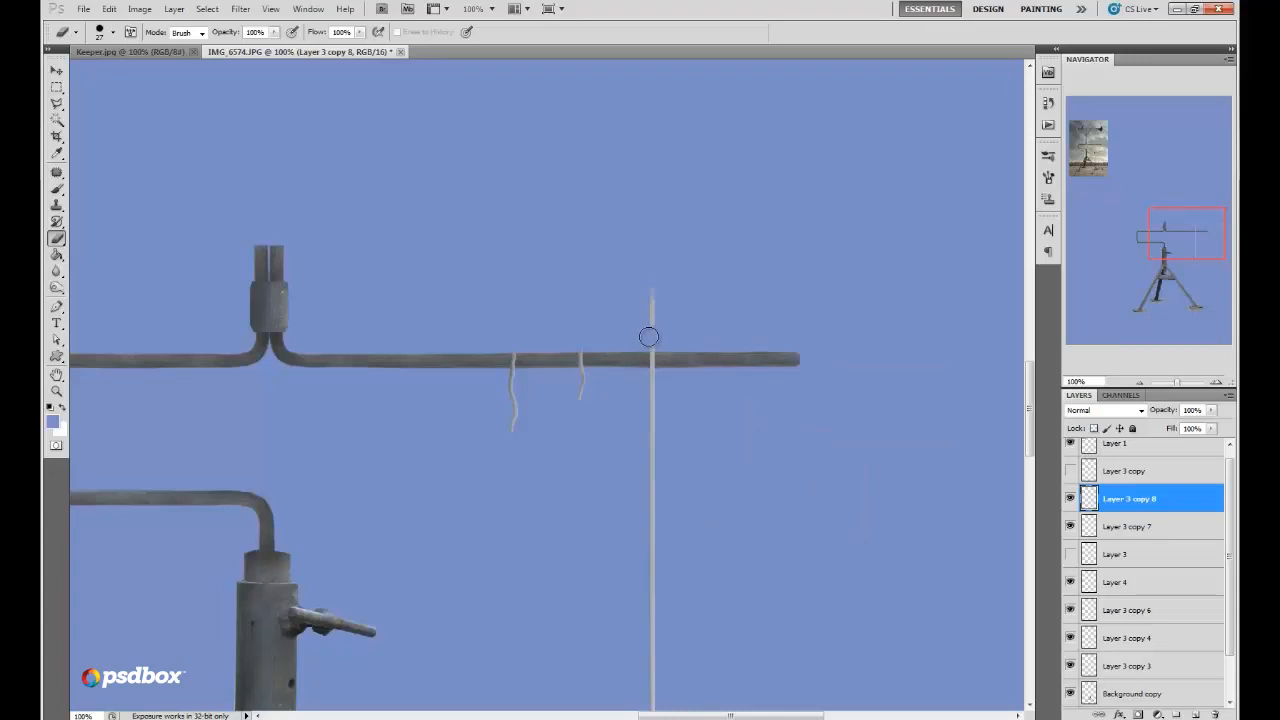
{"action": "left_click_drag", "start_coordinate": [646, 337], "coordinate": [654, 291]}
{"action": "left_click_drag", "start_coordinate": [1157, 248], "coordinate": [1077, 170]}
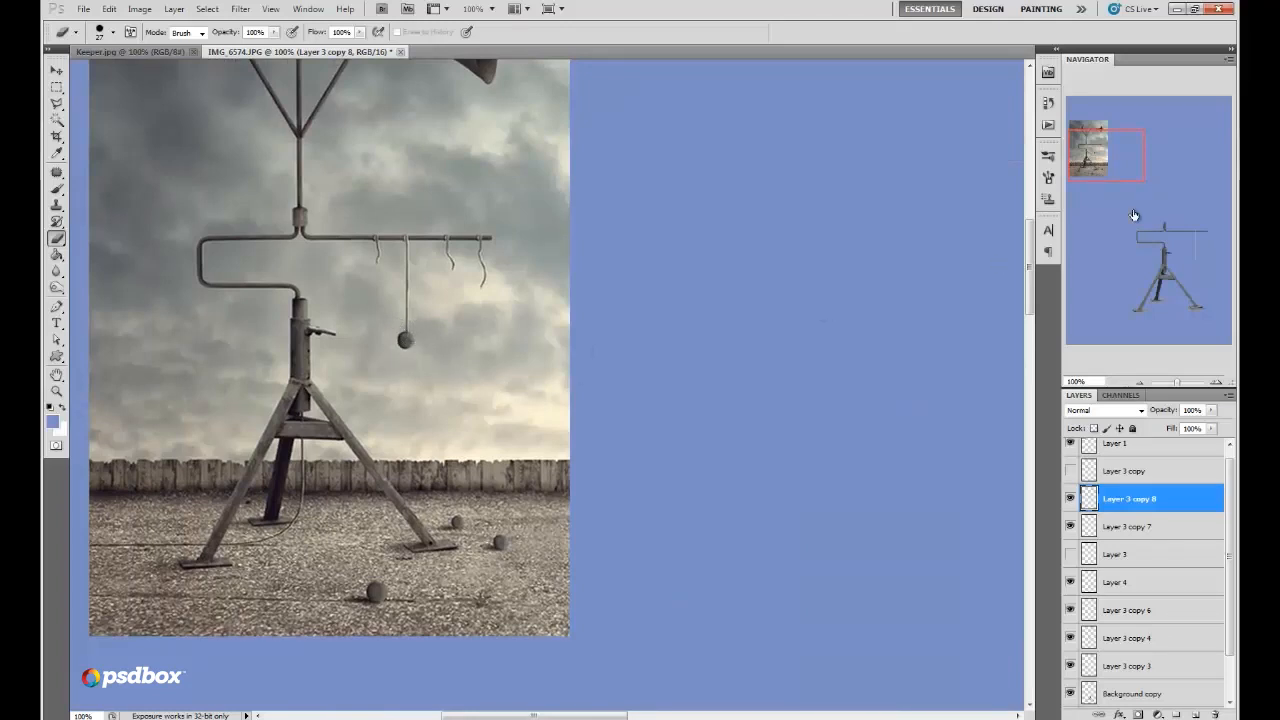
{"action": "left_click_drag", "start_coordinate": [1119, 157], "coordinate": [1204, 240]}
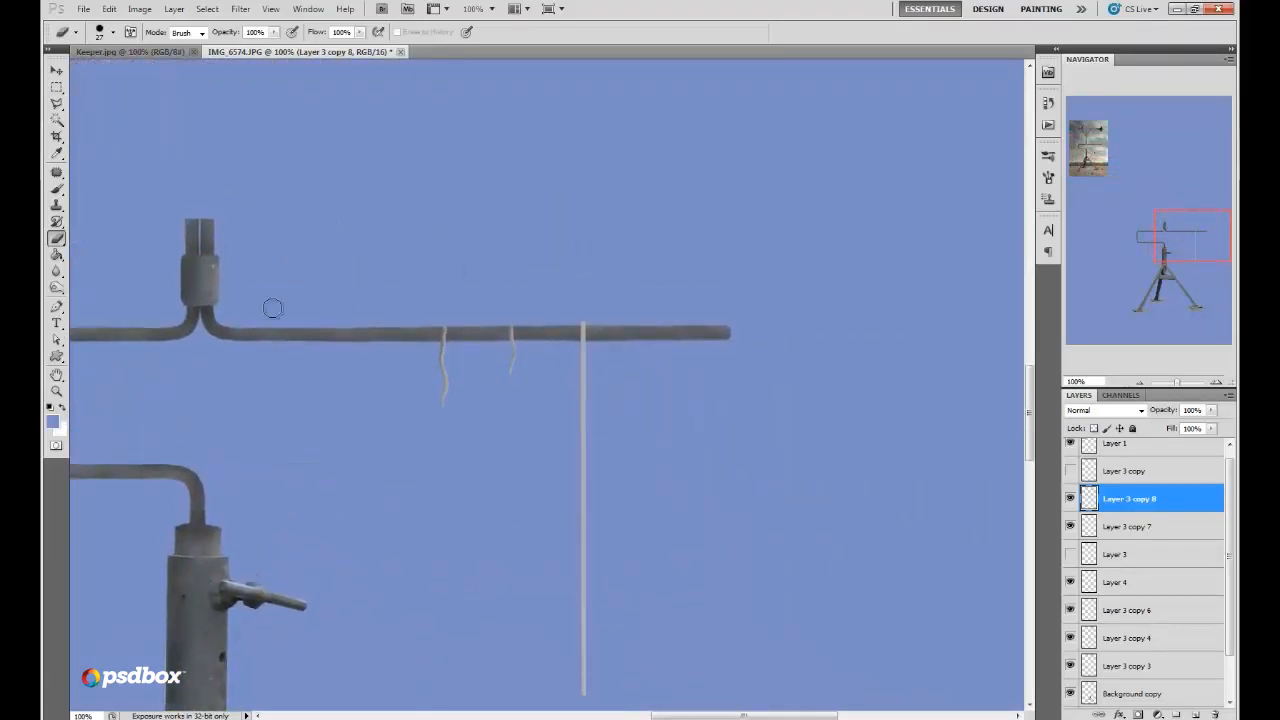
{"action": "left_click", "coordinate": [56, 287]}
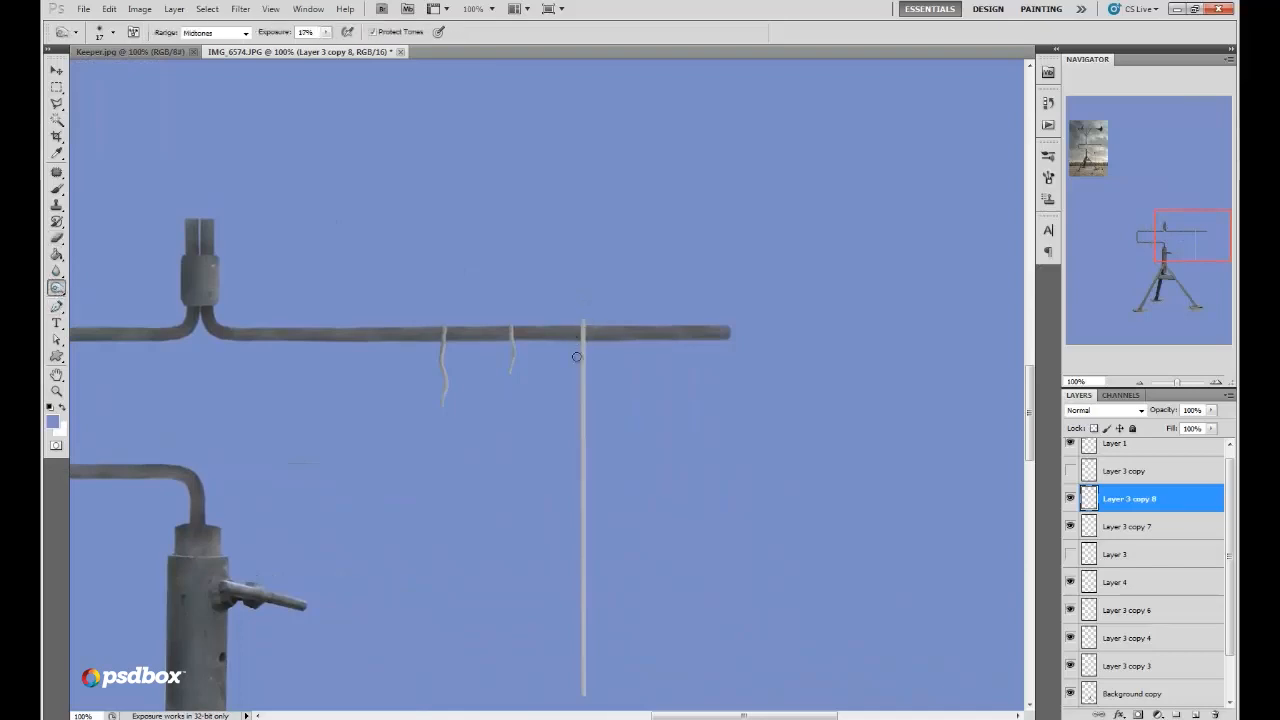
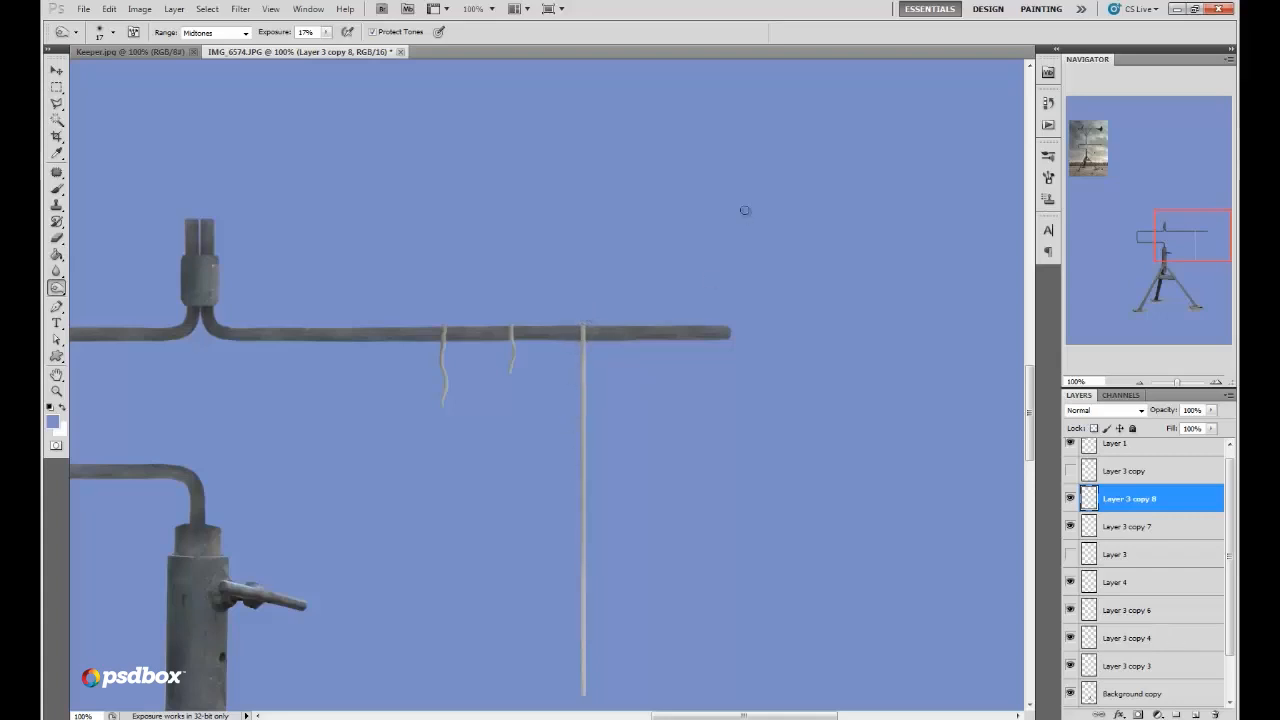
Step: Shorten the third string by erasing its lower half with the 27 px, 94% hardness eraser
{"action": "left_click", "coordinate": [57, 237]}
{"action": "right_click", "coordinate": [616, 420]}
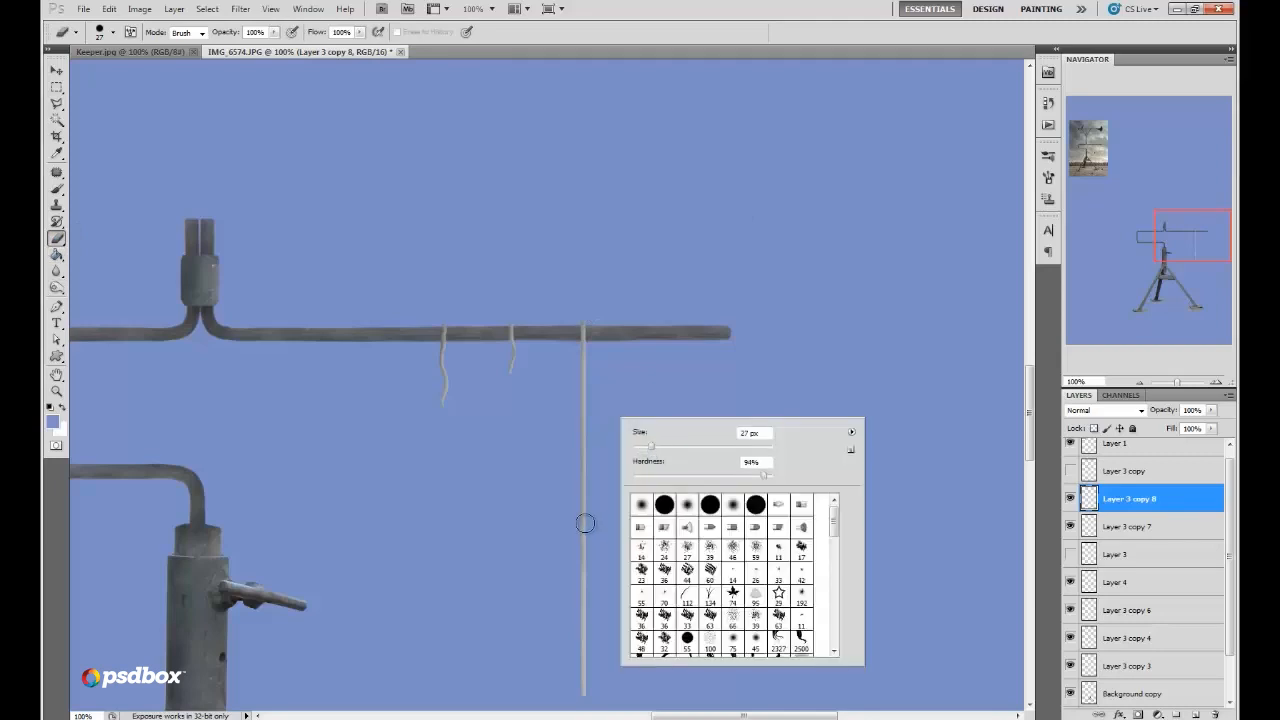
{"action": "left_click_drag", "start_coordinate": [584, 522], "coordinate": [586, 694]}
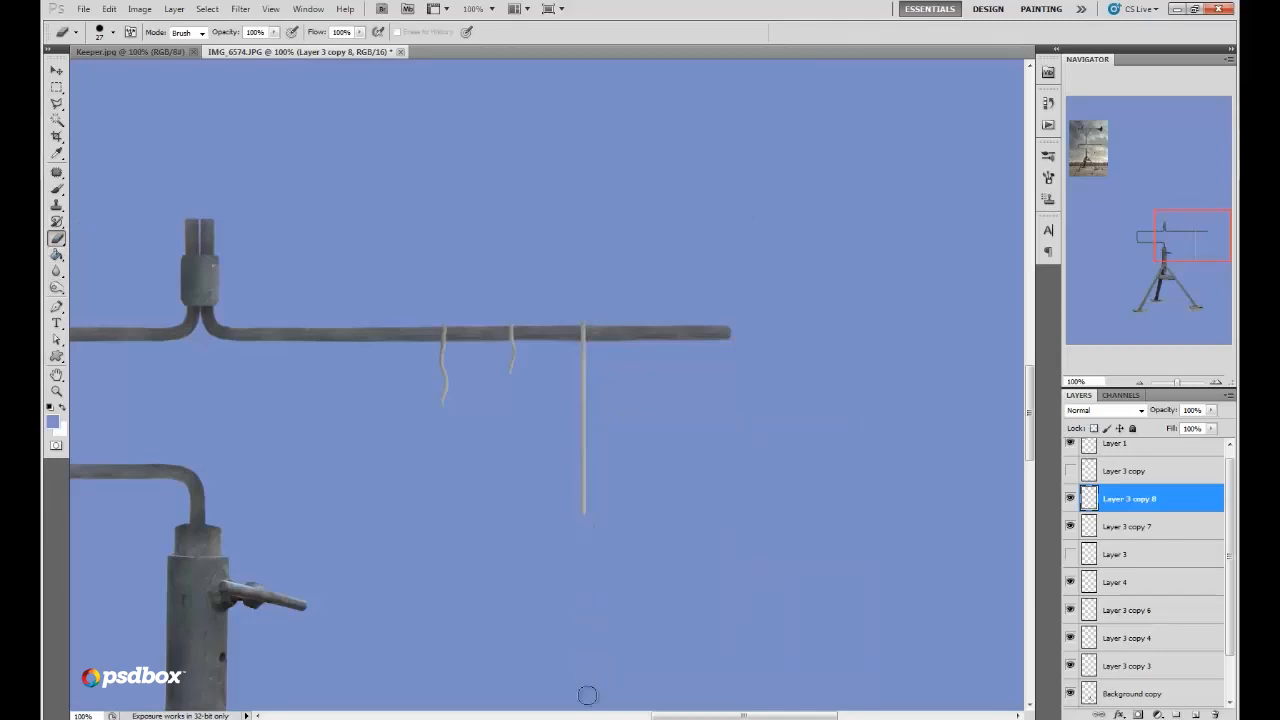
Step: Duplicate Layer 3 copy 8, move the copy right toward the arm's end, and erase its lower part to make a short string
{"action": "left_click_drag", "start_coordinate": [1164, 258], "coordinate": [1164, 254]}
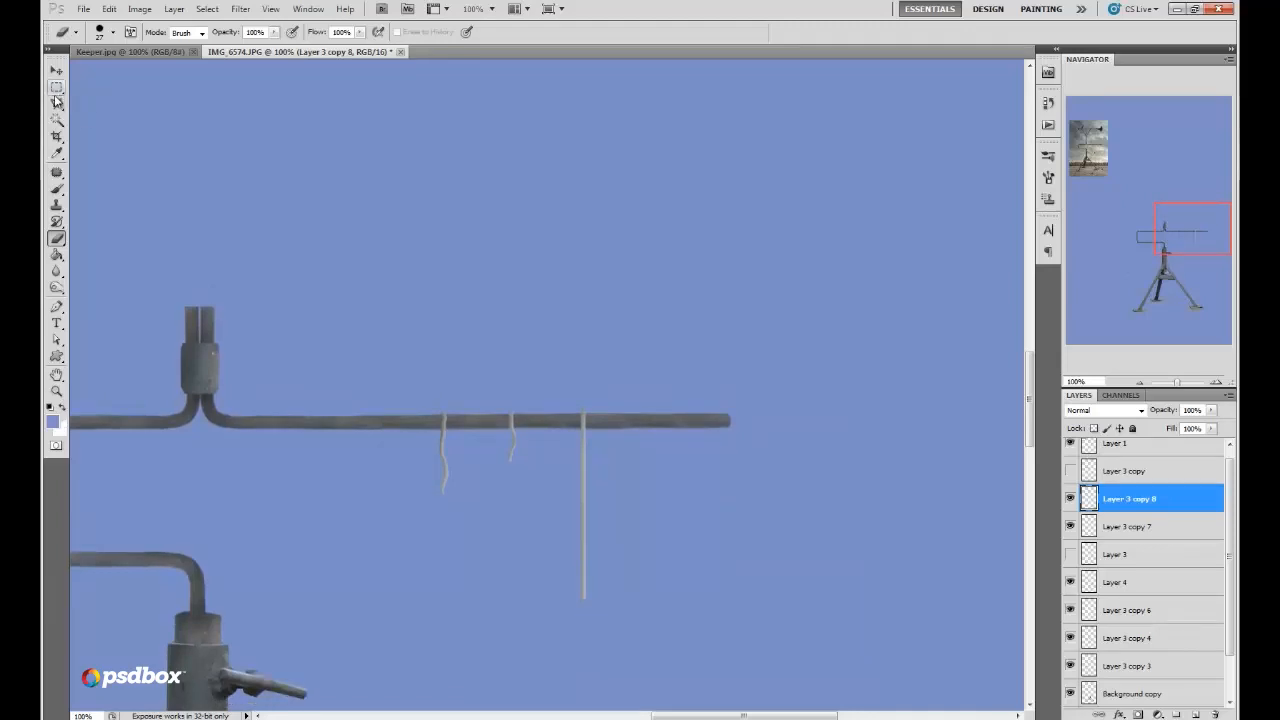
{"action": "left_click_drag", "start_coordinate": [1124, 511], "coordinate": [1194, 714]}
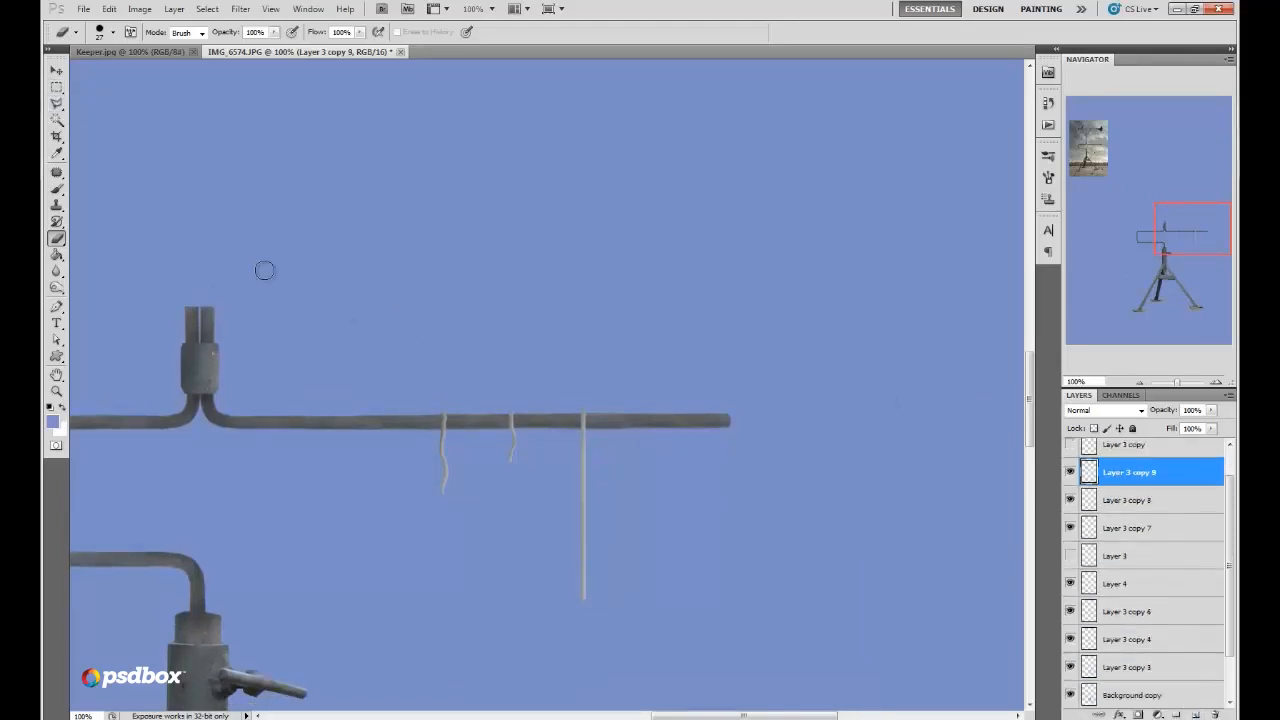
{"action": "left_click", "coordinate": [56, 70]}
{"action": "left_click_drag", "start_coordinate": [607, 455], "coordinate": [675, 456]}
{"action": "left_click", "coordinate": [57, 239]}
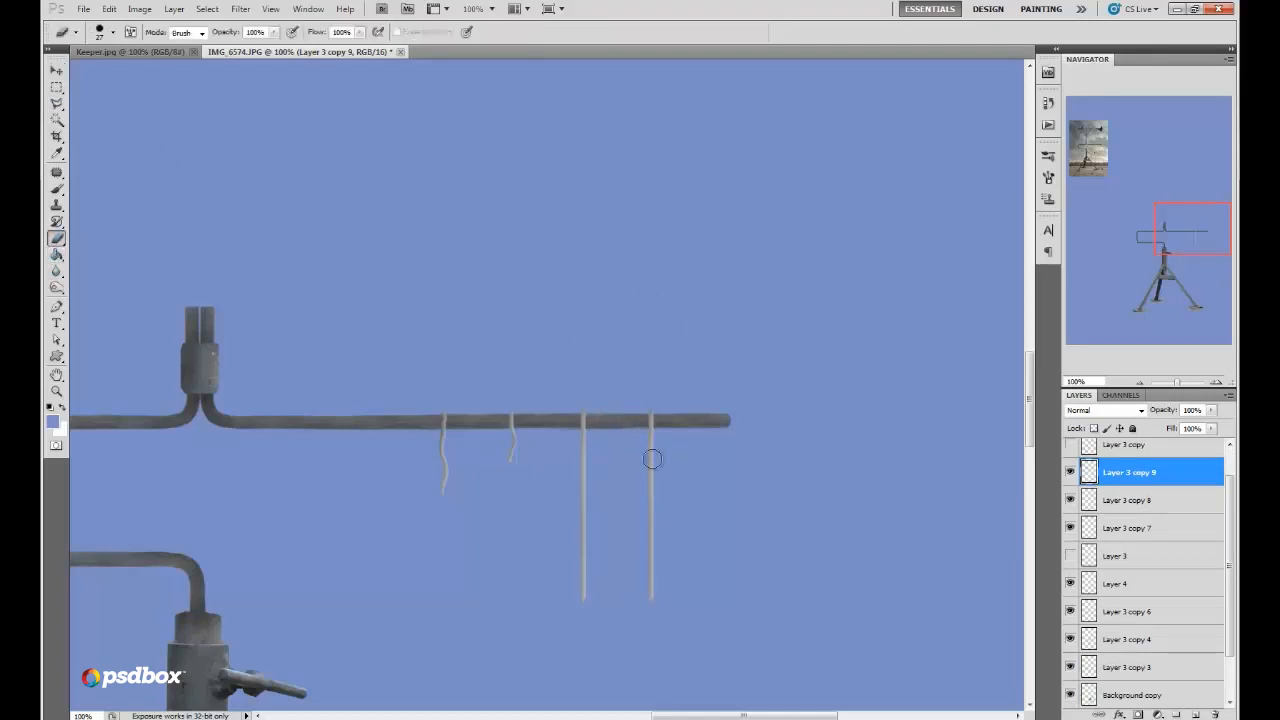
{"action": "left_click_drag", "start_coordinate": [657, 487], "coordinate": [652, 597]}
Step: Liquify the new short string into a gentle wave using the Forward Warp tool with brush size 61, and apply it
{"action": "left_click", "coordinate": [240, 9]}
{"action": "left_click", "coordinate": [265, 89]}
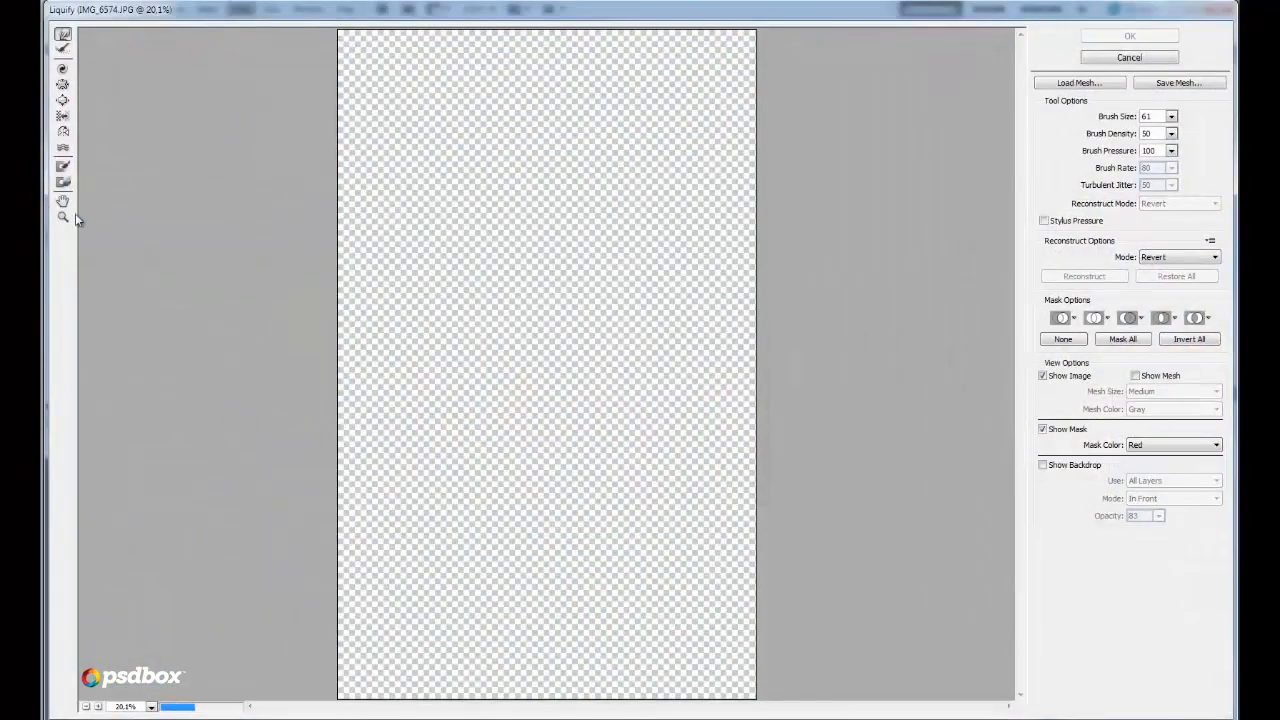
{"action": "left_click", "coordinate": [63, 218]}
{"action": "left_click_drag", "start_coordinate": [656, 398], "coordinate": [695, 457]}
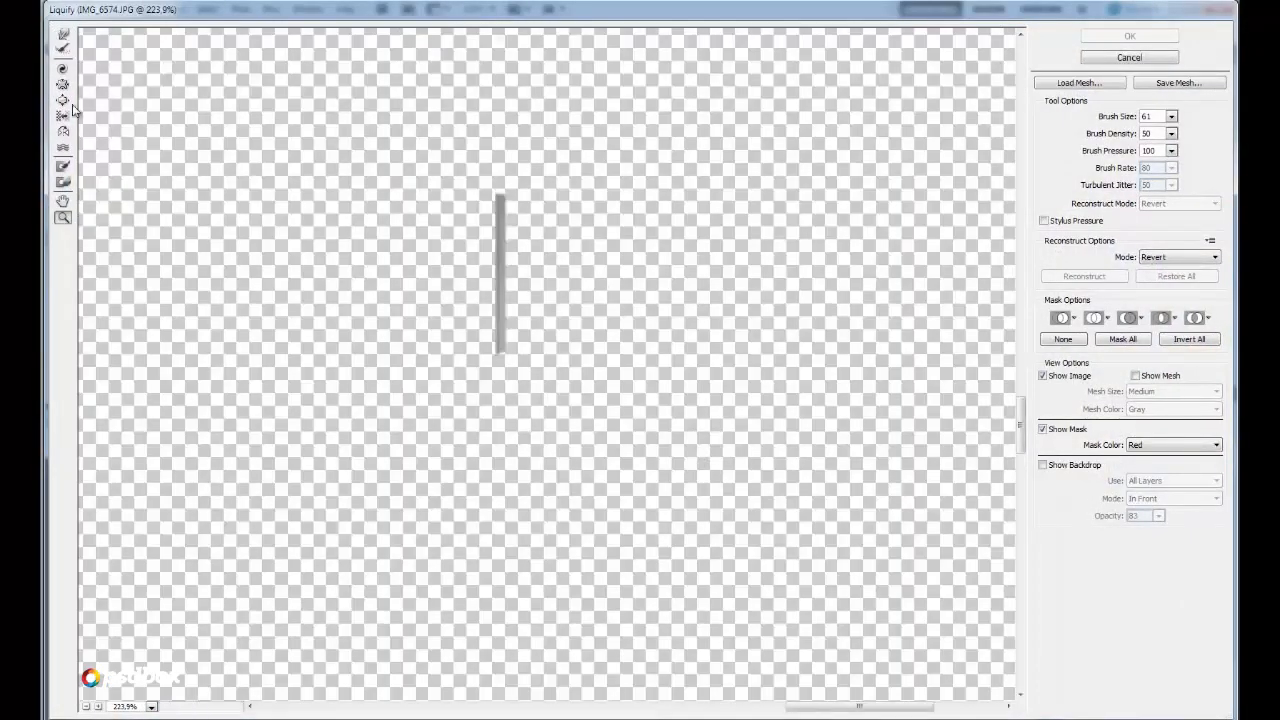
{"action": "left_click", "coordinate": [62, 36]}
{"action": "left_click_drag", "start_coordinate": [528, 231], "coordinate": [517, 251]}
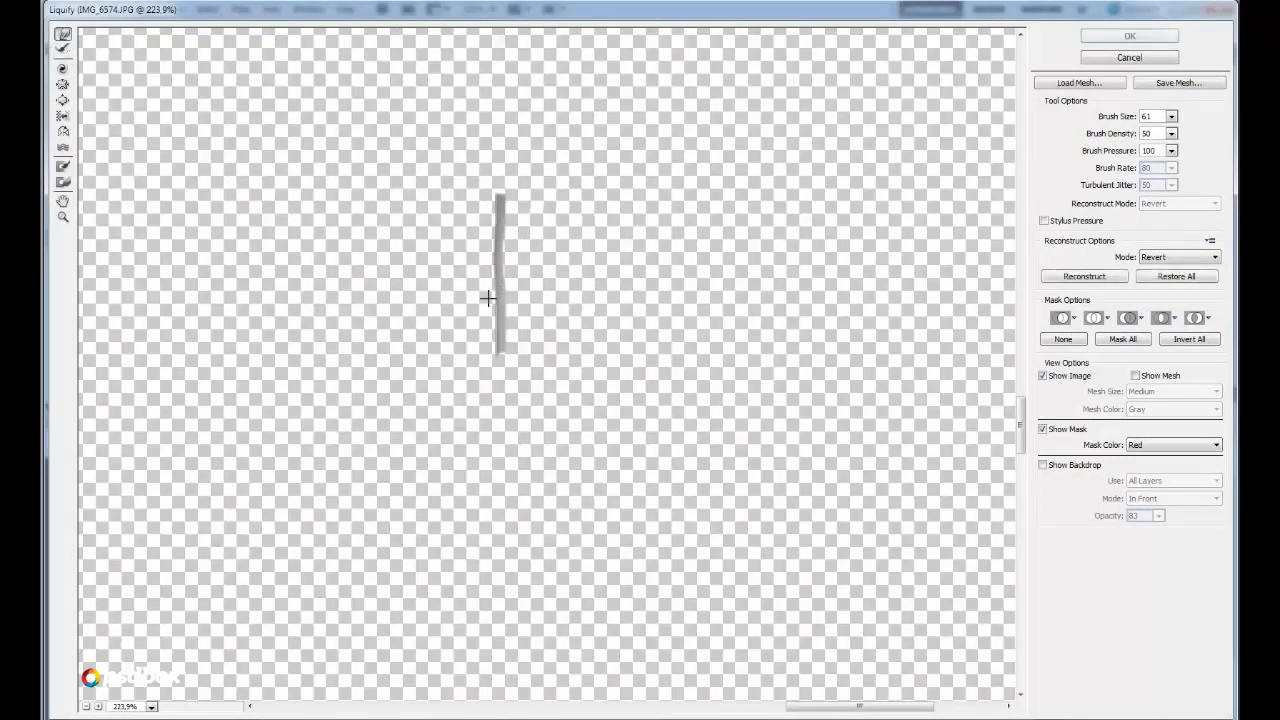
{"action": "mouse_move", "coordinate": [489, 297]}
{"action": "left_mouse_down"}
{"action": "mouse_move", "coordinate": [526, 298]}
{"action": "mouse_move", "coordinate": [511, 329]}
{"action": "mouse_move", "coordinate": [526, 271]}
{"action": "left_mouse_up"}
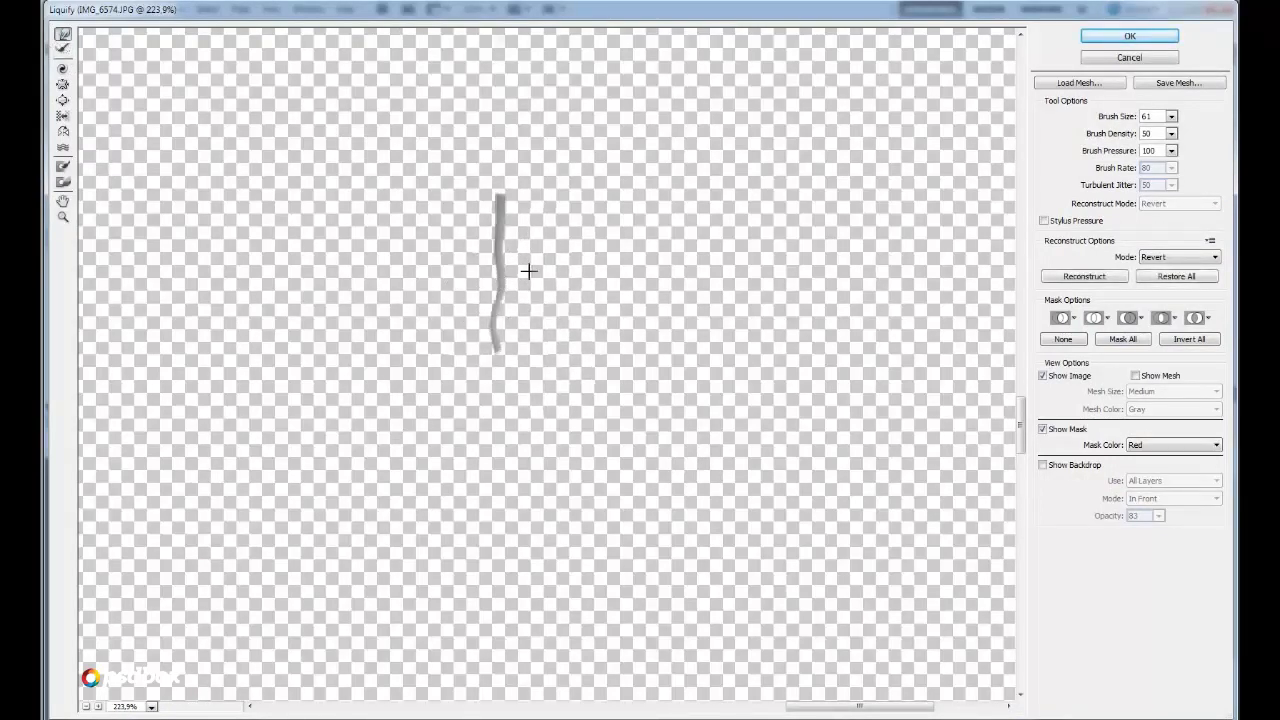
{"action": "left_click", "coordinate": [1143, 35]}
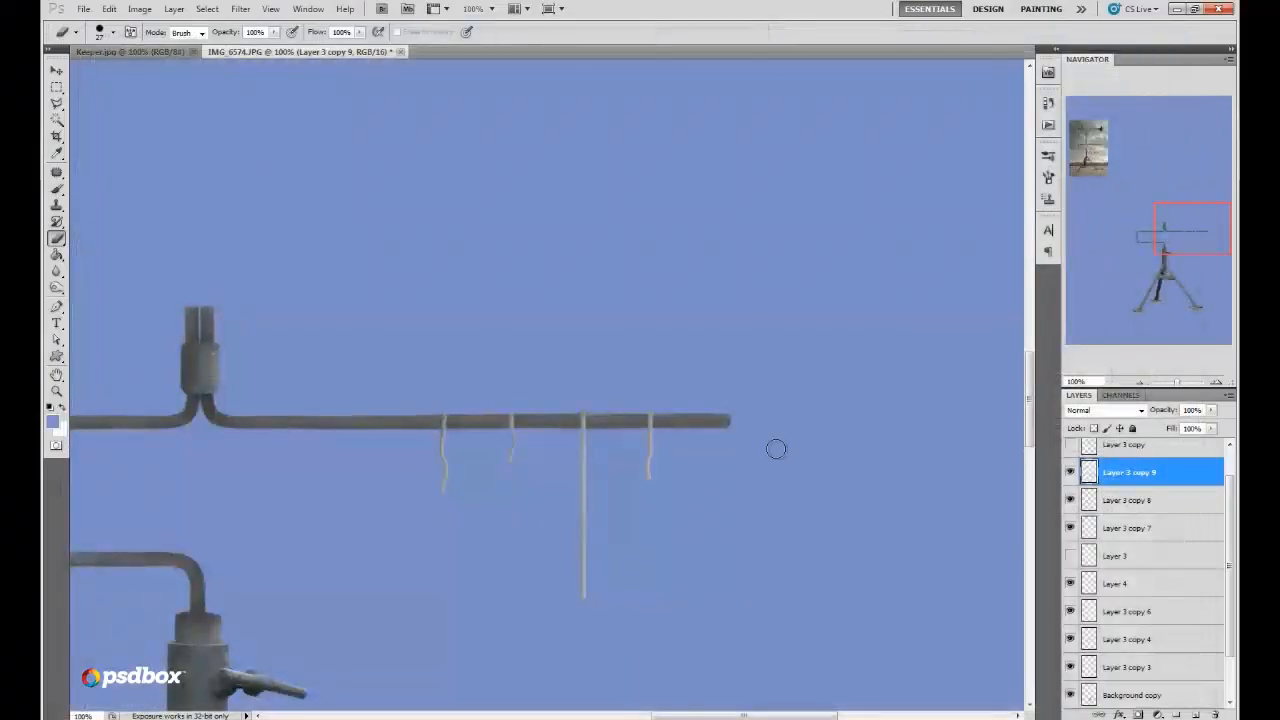
Step: Select Layer 3 copy 8 and darken the long straight string with Burn using a 15 px soft brush
{"action": "left_click", "coordinate": [1108, 492]}
{"action": "left_click", "coordinate": [1070, 499]}
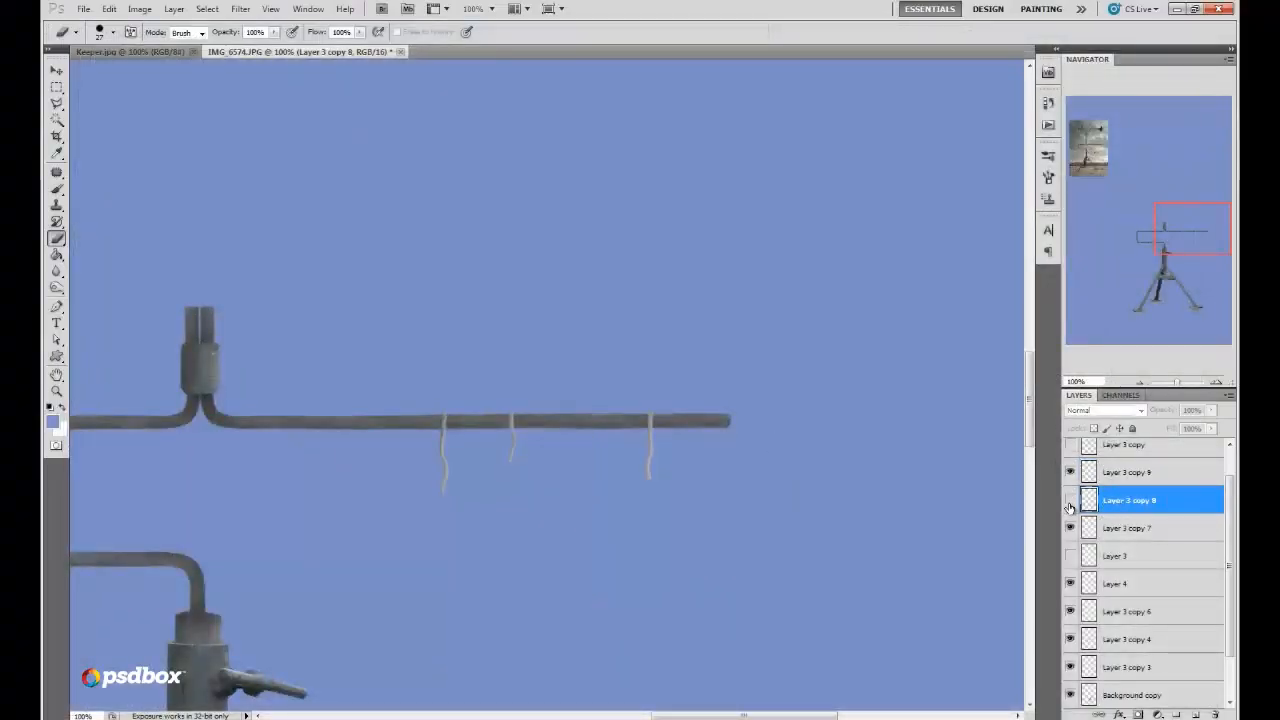
{"action": "left_click", "coordinate": [1070, 499]}
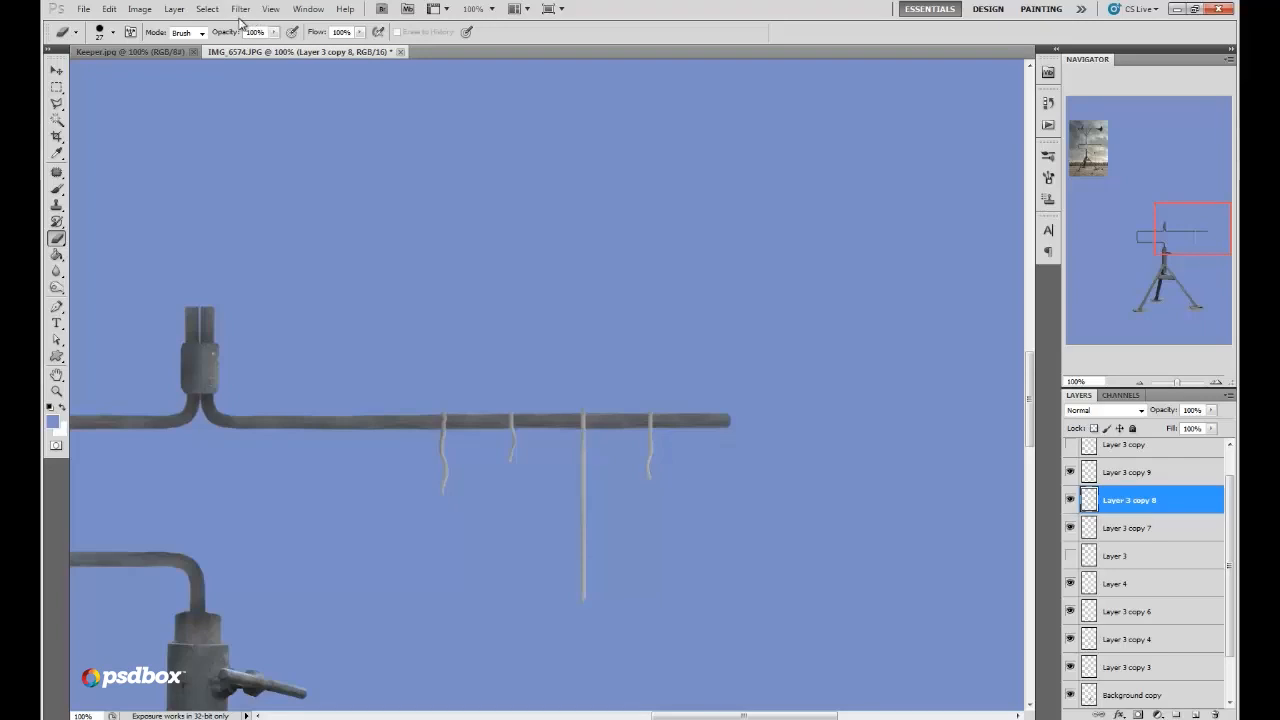
{"action": "left_click", "coordinate": [54, 290]}
{"action": "right_click", "coordinate": [600, 392]}
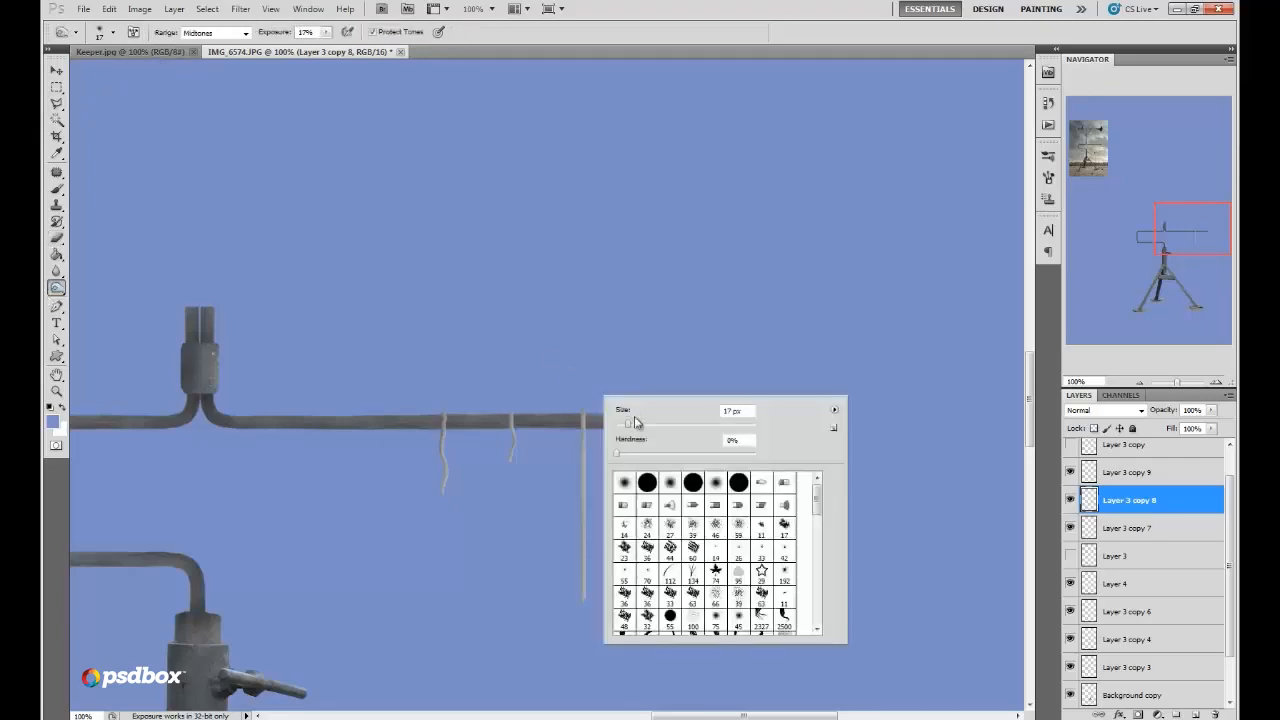
{"action": "left_click_drag", "start_coordinate": [638, 425], "coordinate": [630, 425]}
{"action": "key", "text": "Return"}
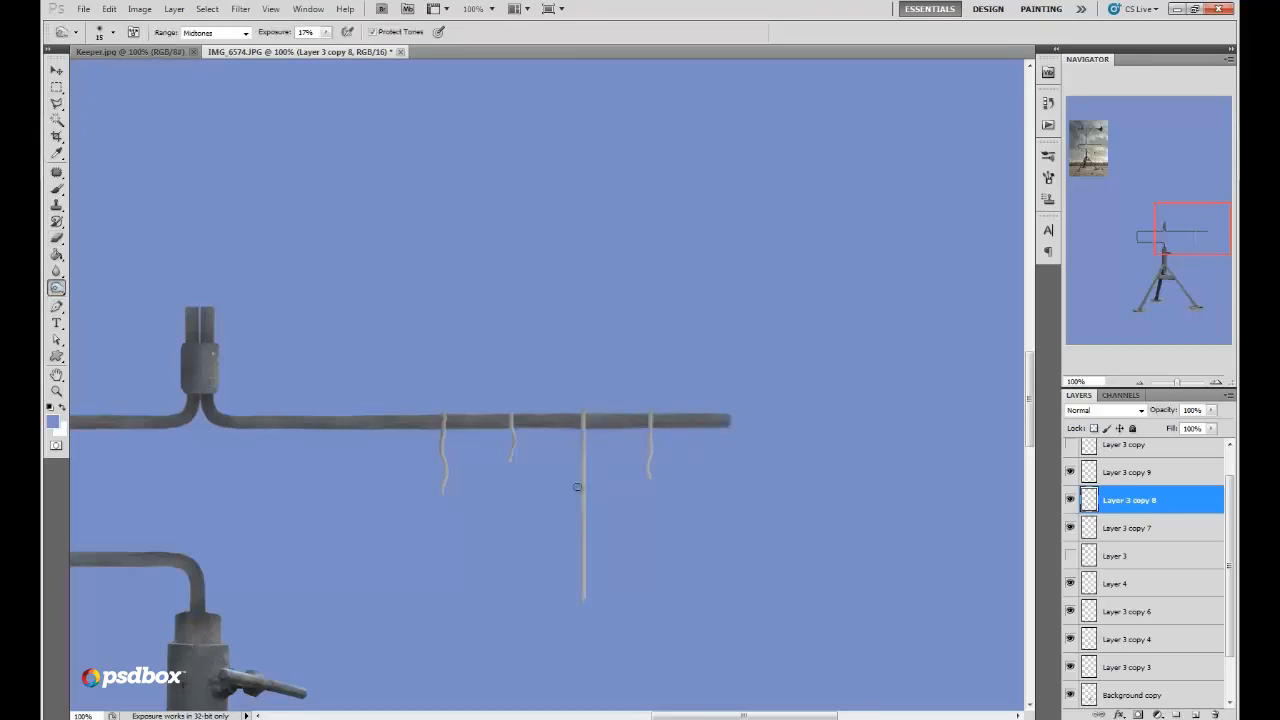
Step: Select a small circular area of the stand's vertical tube on the Background copy layer with the Elliptical Marquee
{"action": "left_click_drag", "start_coordinate": [1196, 242], "coordinate": [1159, 344]}
{"action": "left_click", "coordinate": [1230, 616]}
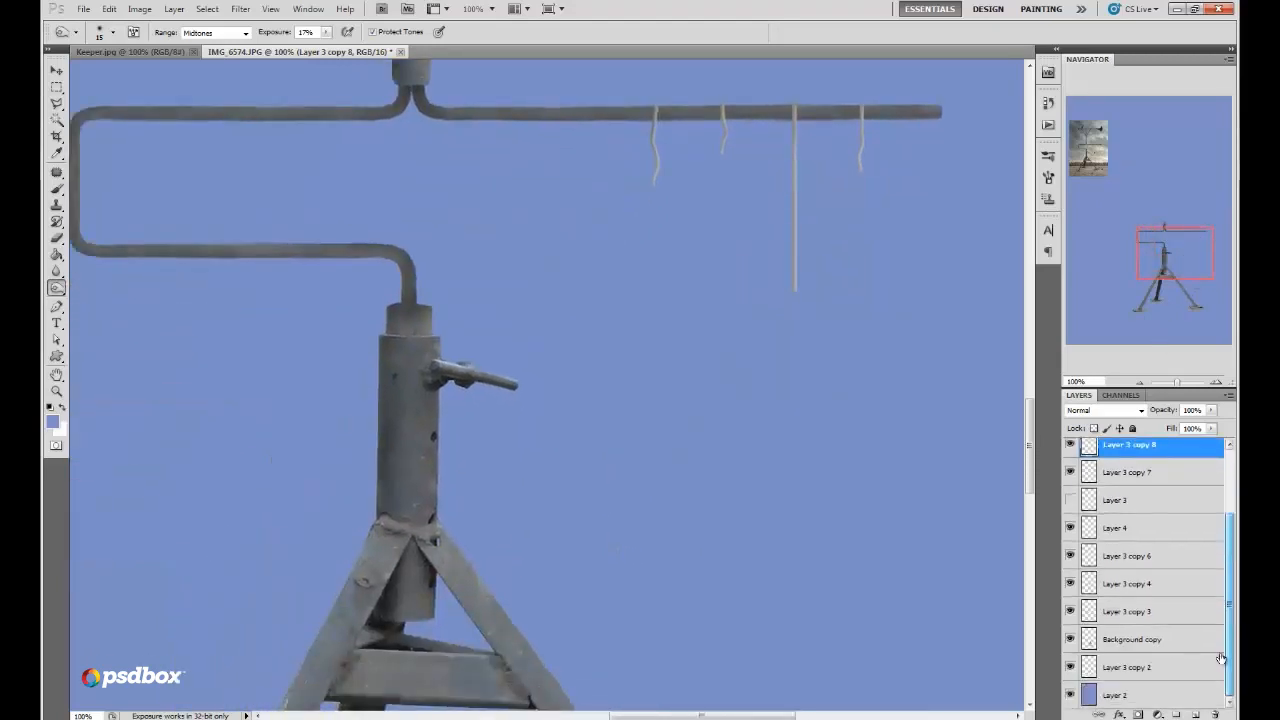
{"action": "left_click", "coordinate": [1106, 645]}
{"action": "left_click", "coordinate": [57, 87]}
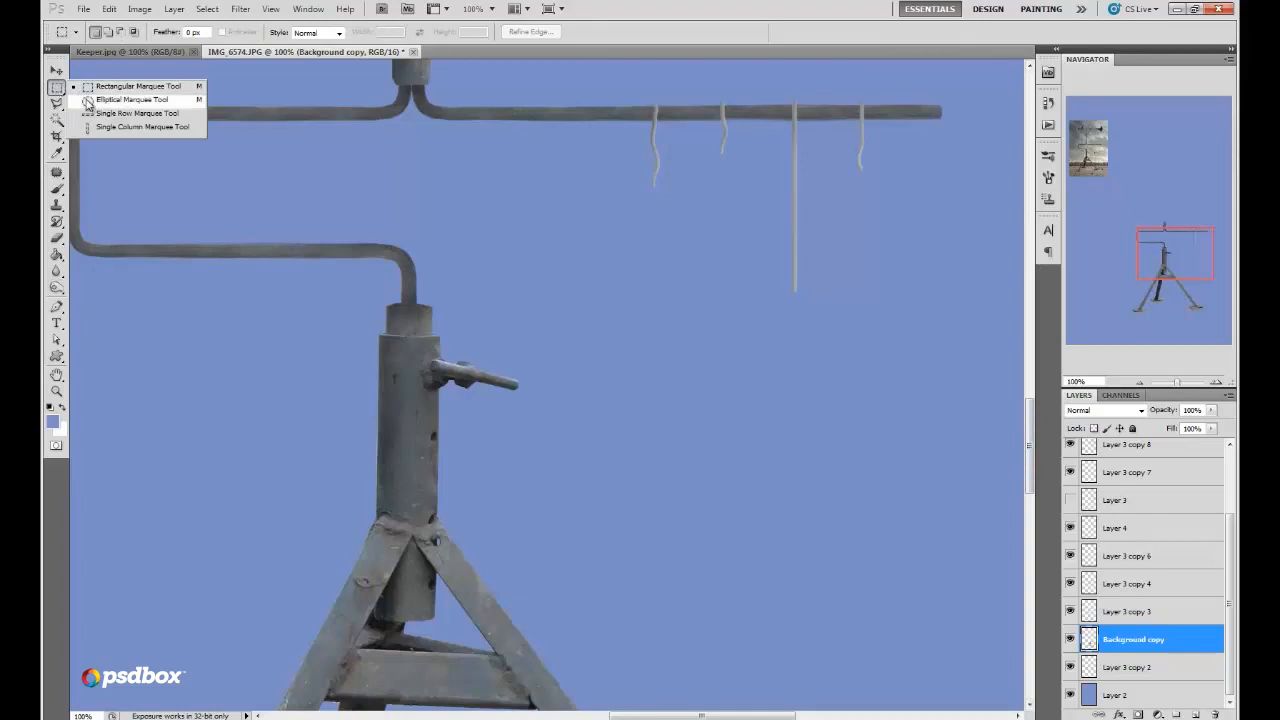
{"action": "left_click", "coordinate": [90, 99]}
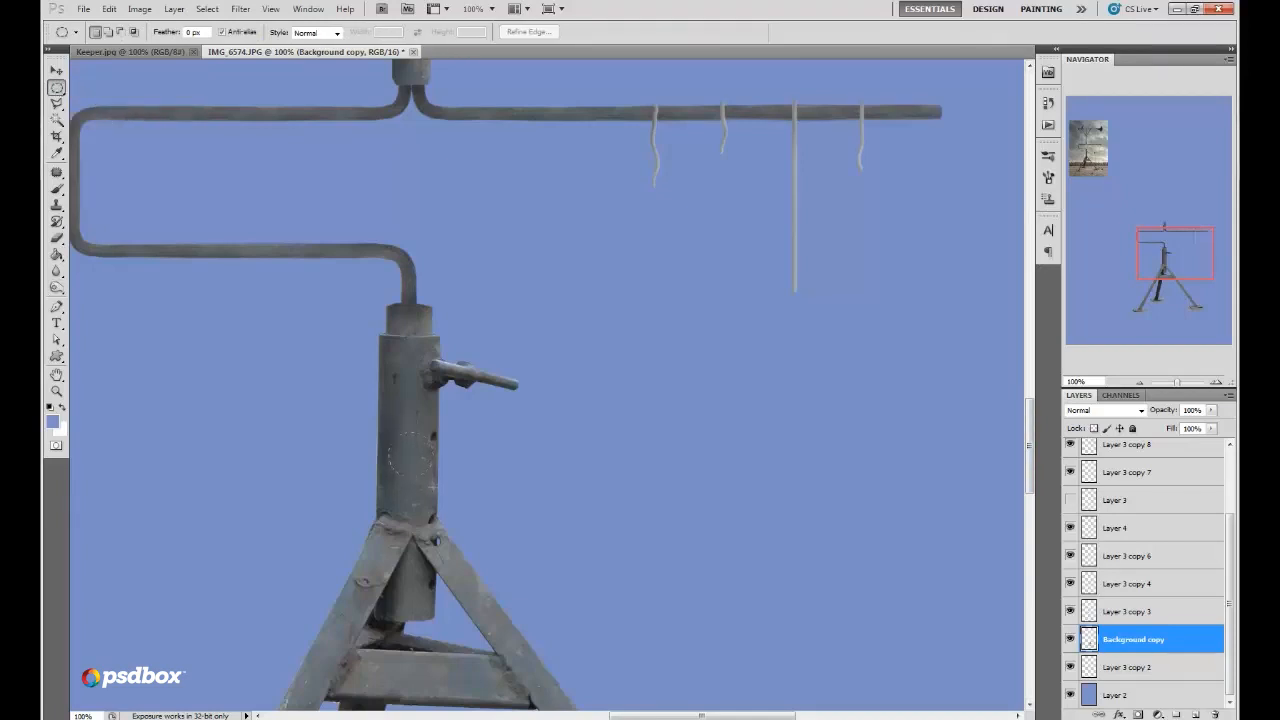
Step: Refine the circular selection's edge with smooth 2, feather 0.3 px and shift edge +1%, then copy it to a new layer
{"action": "left_click", "coordinate": [522, 32]}
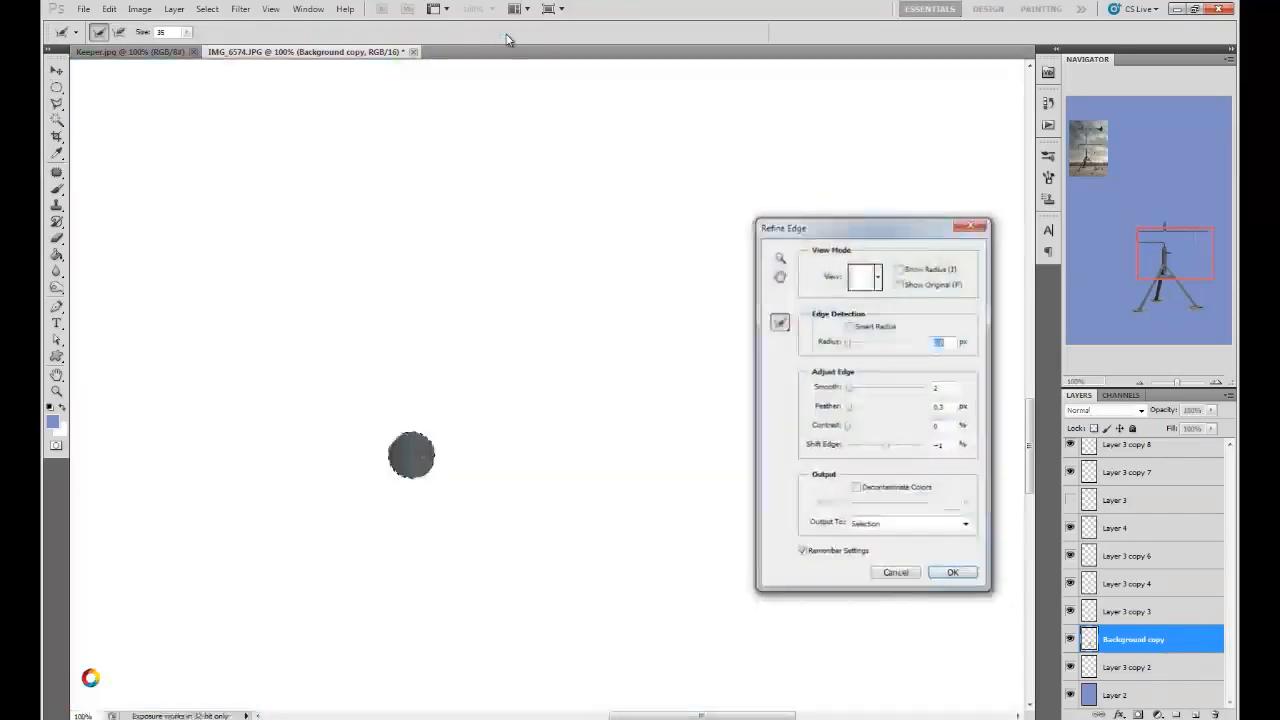
{"action": "left_click_drag", "start_coordinate": [922, 232], "coordinate": [876, 220]}
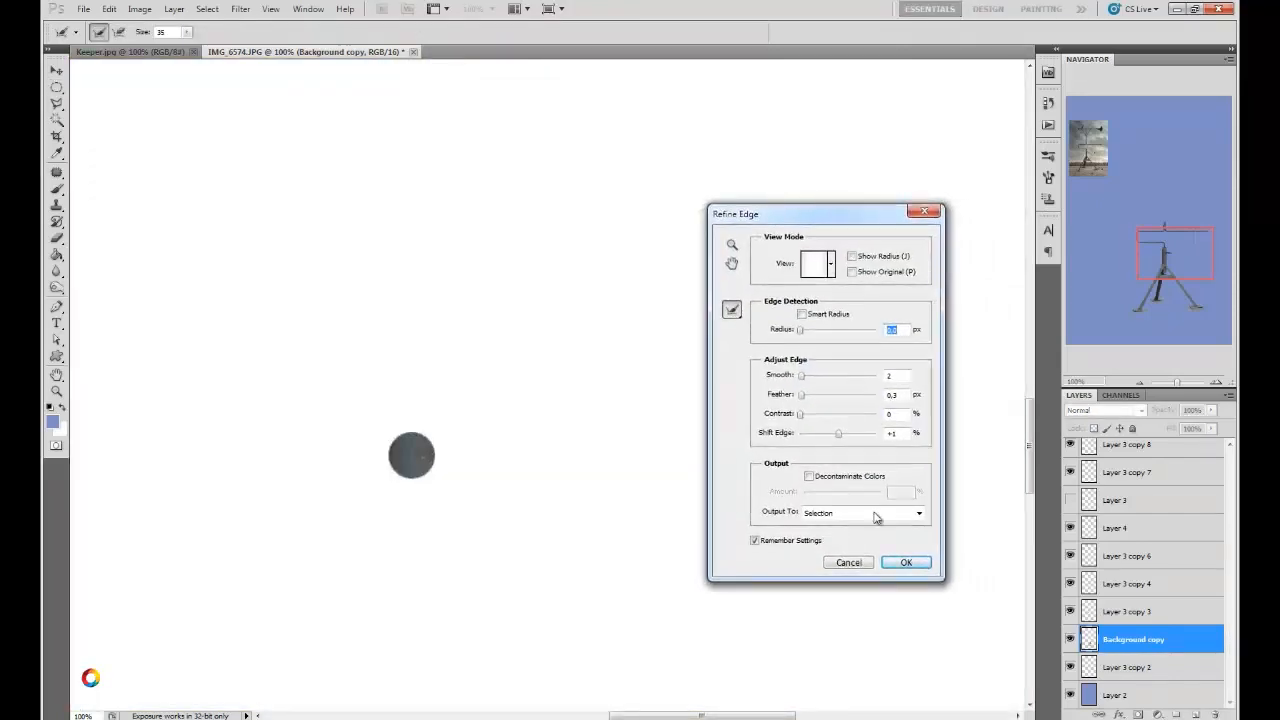
{"action": "left_click", "coordinate": [907, 562]}
{"action": "key", "text": "ctrl+j"}
Step: Move the copied circle to the lower end of the long string as a hanging ball
{"action": "left_click", "coordinate": [62, 73]}
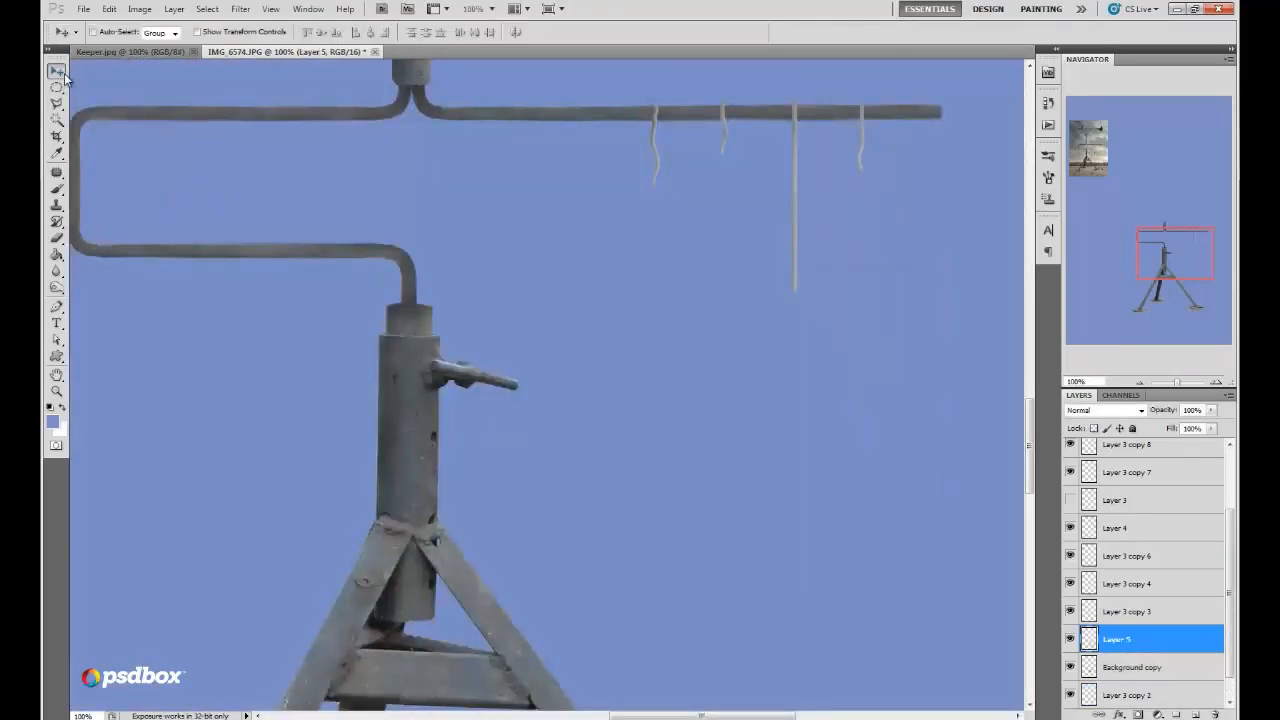
{"action": "left_click_drag", "start_coordinate": [489, 487], "coordinate": [827, 339]}
{"action": "left_click_drag", "start_coordinate": [1190, 270], "coordinate": [1198, 257]}
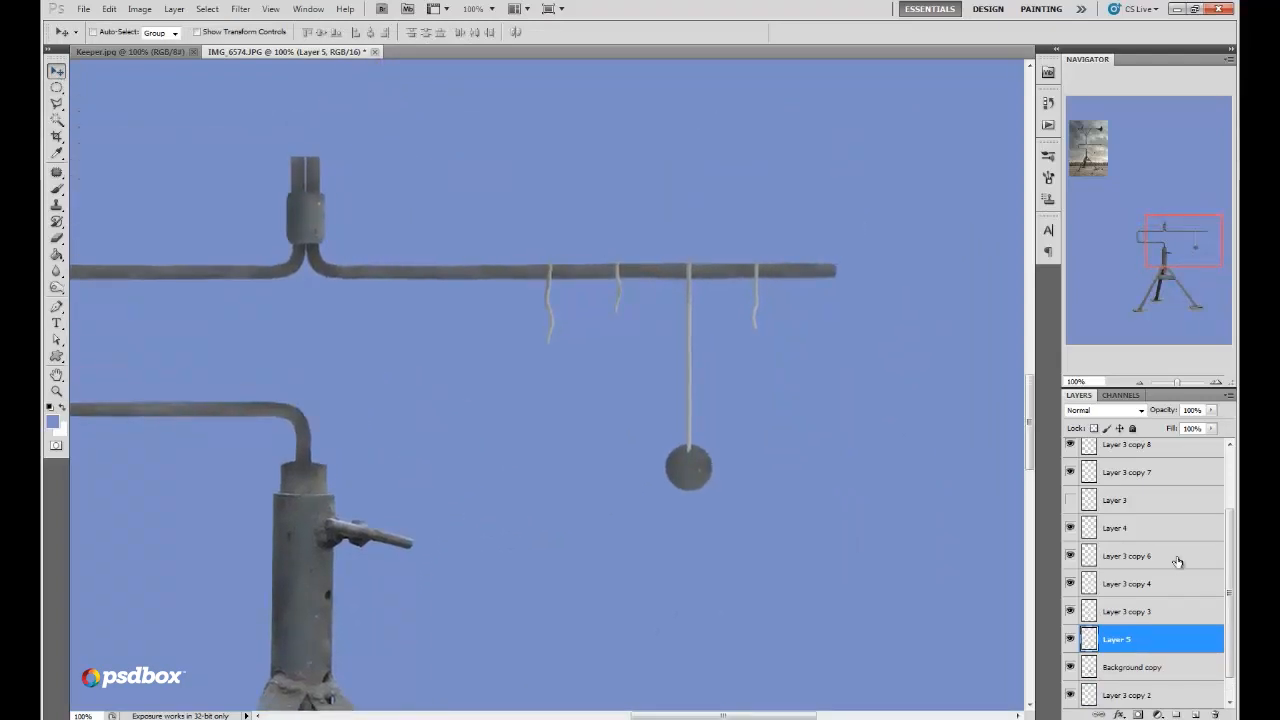
Step: Raise Layer 5 above Layer 3 copy 9 in the layer stack and nudge the ball up to cover the string's end
{"action": "scroll", "coordinate": [1200, 591], "scroll_direction": "up", "scroll_amount": 1}
{"action": "left_click_drag", "start_coordinate": [1095, 668], "coordinate": [1129, 488]}
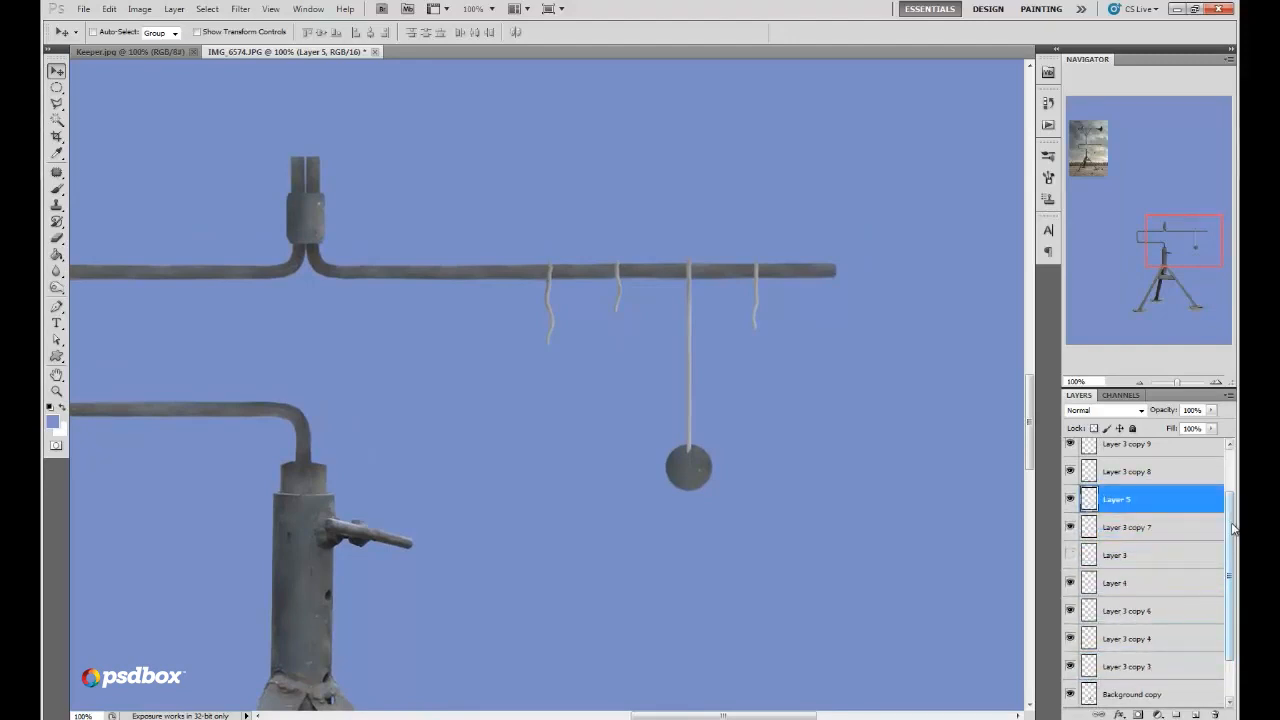
{"action": "scroll", "coordinate": [1234, 528], "scroll_direction": "up", "scroll_amount": 2}
{"action": "left_click_drag", "start_coordinate": [1112, 565], "coordinate": [1178, 488]}
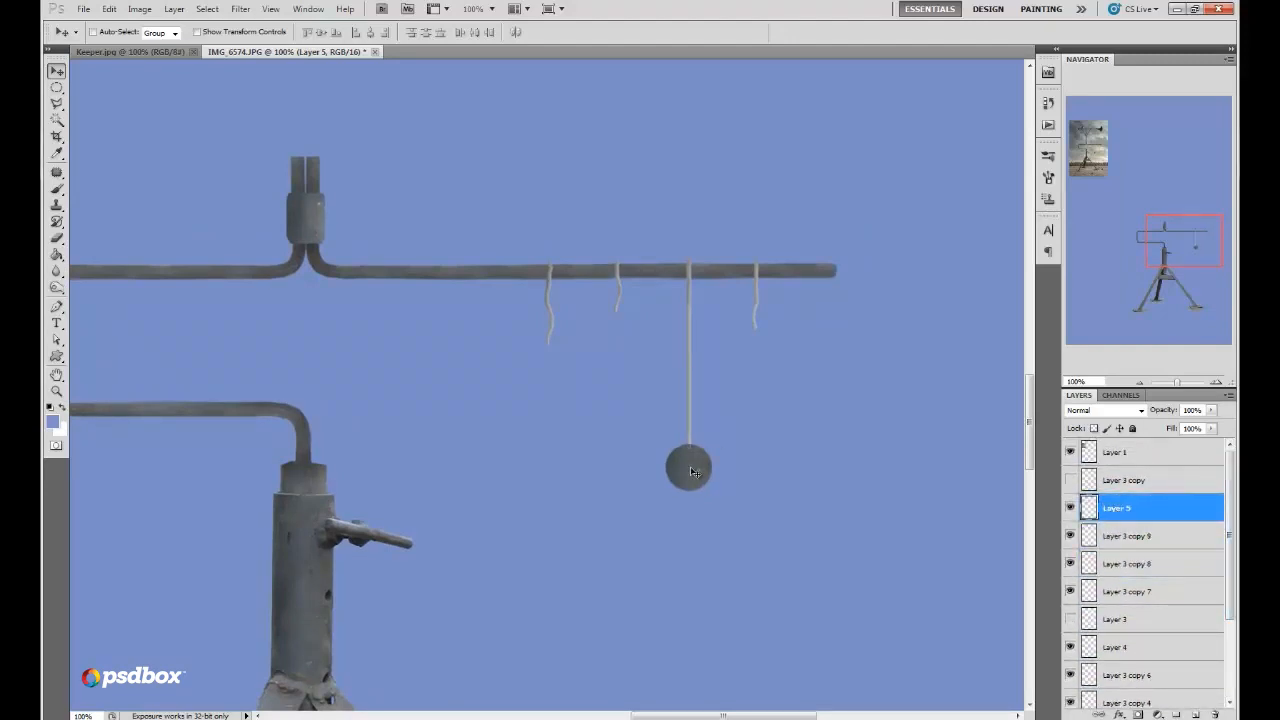
{"action": "key", "text": "shift+Up"}
{"action": "left_click_drag", "start_coordinate": [1184, 260], "coordinate": [1192, 259]}
{"action": "left_click", "coordinate": [1217, 382]}
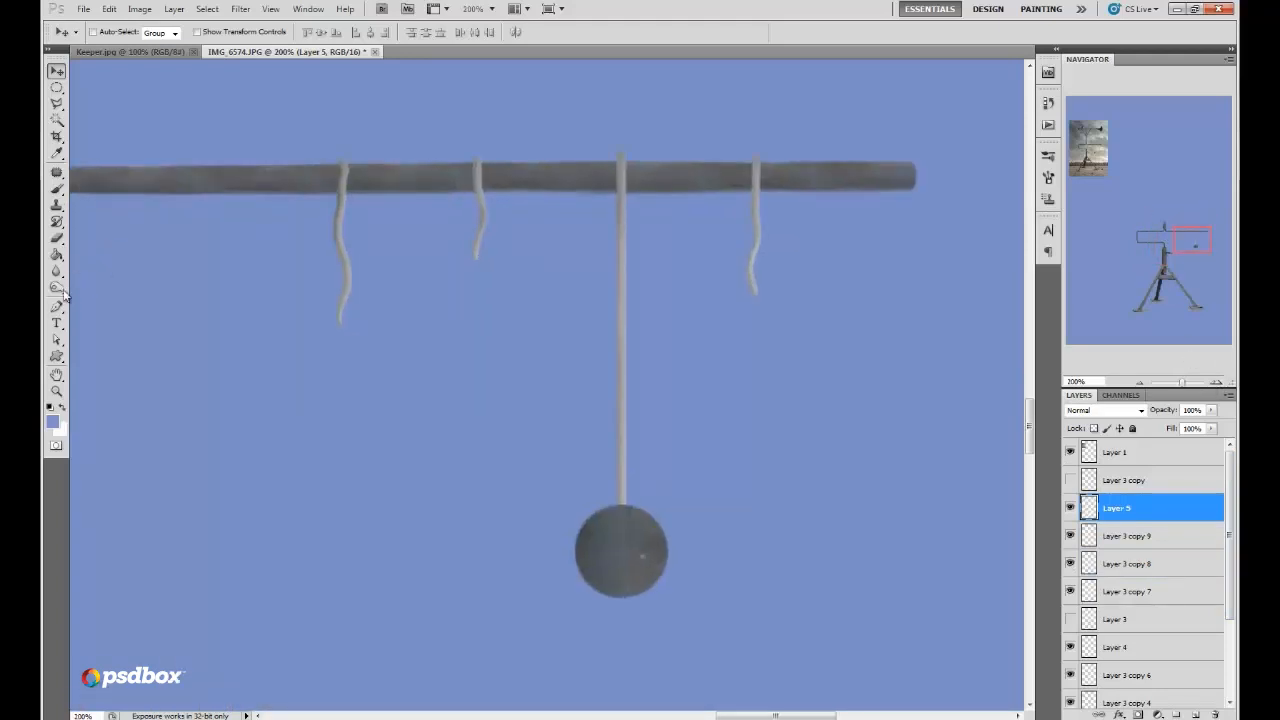
Step: Lighten the right and lower sides of the hanging ball on Layer 5 with the Dodge tool
{"action": "right_click", "coordinate": [57, 288]}
{"action": "left_click", "coordinate": [105, 287]}
{"action": "right_click", "coordinate": [700, 427]}
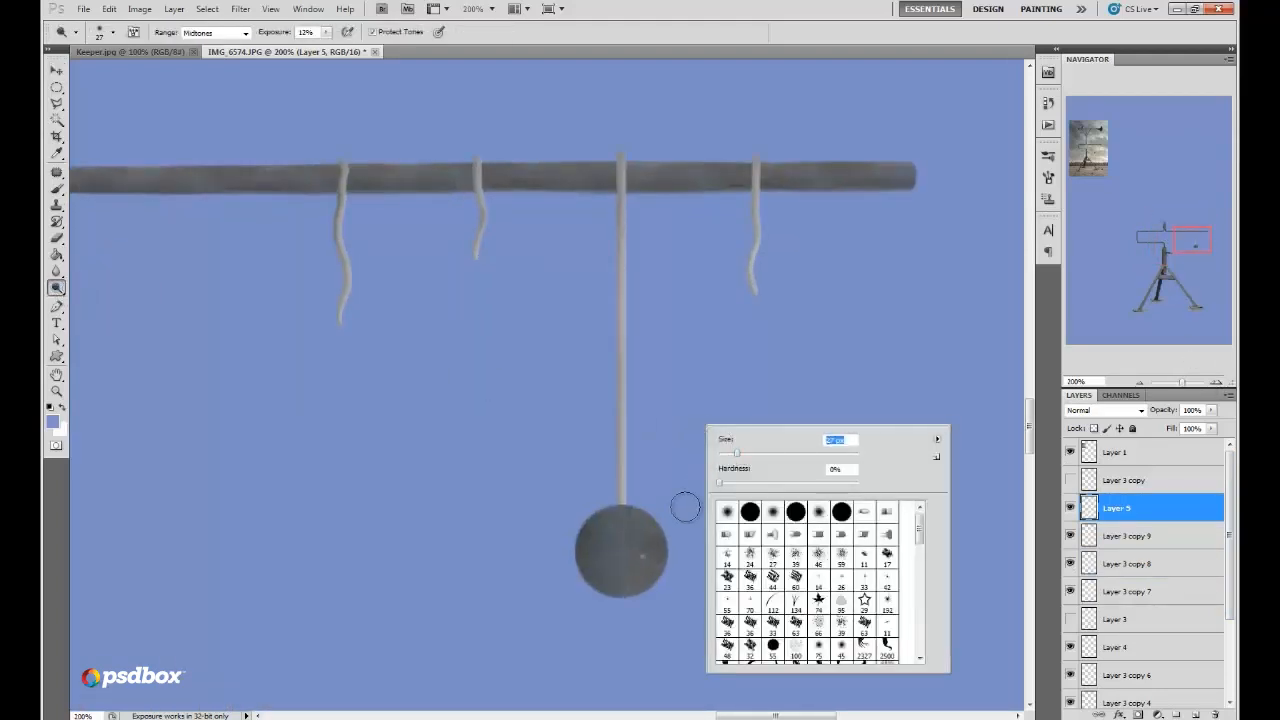
{"action": "mouse_move", "coordinate": [652, 508]}
{"action": "left_mouse_down"}
{"action": "mouse_move", "coordinate": [679, 554]}
{"action": "mouse_move", "coordinate": [669, 529]}
{"action": "mouse_move", "coordinate": [629, 616]}
{"action": "mouse_move", "coordinate": [646, 595]}
{"action": "mouse_move", "coordinate": [651, 537]}
{"action": "mouse_move", "coordinate": [614, 504]}
{"action": "mouse_move", "coordinate": [590, 505]}
{"action": "mouse_move", "coordinate": [670, 552]}
{"action": "mouse_move", "coordinate": [651, 576]}
{"action": "mouse_move", "coordinate": [650, 550]}
{"action": "mouse_move", "coordinate": [630, 566]}
{"action": "mouse_move", "coordinate": [667, 561]}
{"action": "mouse_move", "coordinate": [670, 527]}
{"action": "mouse_move", "coordinate": [648, 509]}
{"action": "mouse_move", "coordinate": [670, 576]}
{"action": "mouse_move", "coordinate": [639, 614]}
{"action": "mouse_move", "coordinate": [666, 585]}
{"action": "mouse_move", "coordinate": [644, 505]}
{"action": "mouse_move", "coordinate": [613, 503]}
{"action": "mouse_move", "coordinate": [669, 533]}
{"action": "mouse_move", "coordinate": [625, 589]}
{"action": "mouse_move", "coordinate": [661, 579]}
{"action": "mouse_move", "coordinate": [624, 611]}
{"action": "mouse_move", "coordinate": [680, 555]}
{"action": "mouse_move", "coordinate": [625, 584]}
{"action": "mouse_move", "coordinate": [622, 535]}
{"action": "left_mouse_up"}
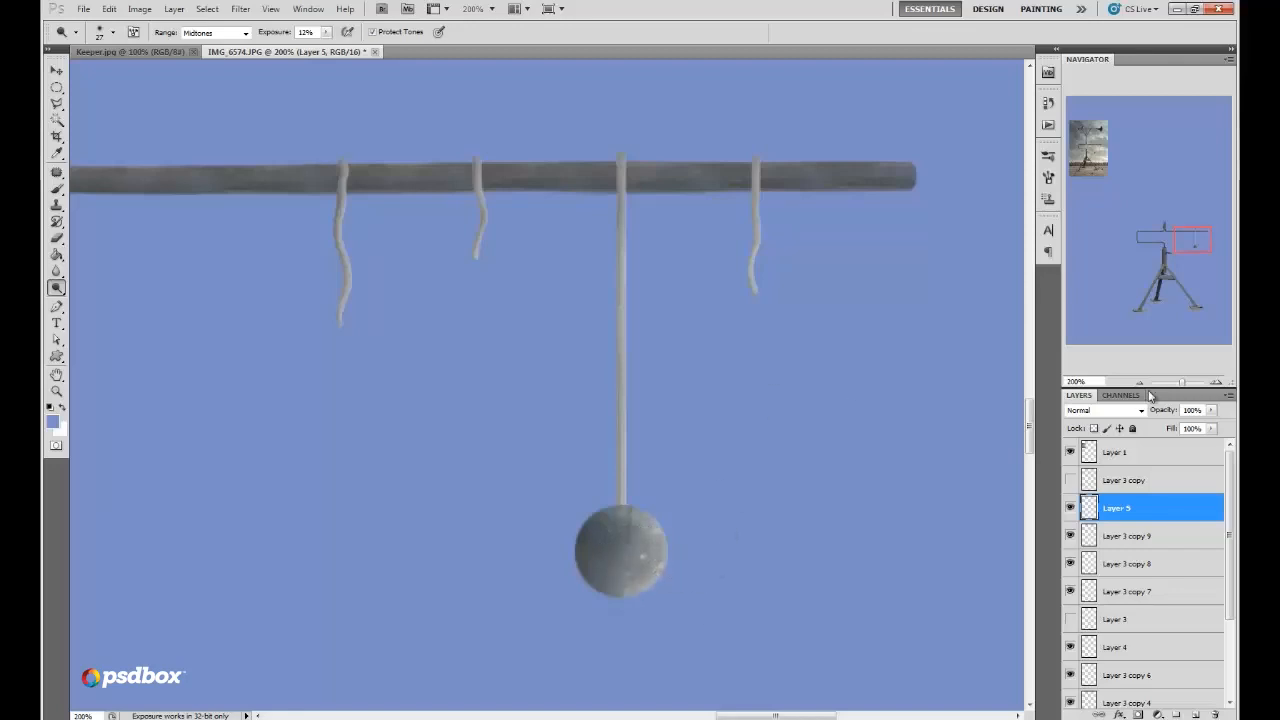
{"action": "left_click", "coordinate": [1137, 383]}
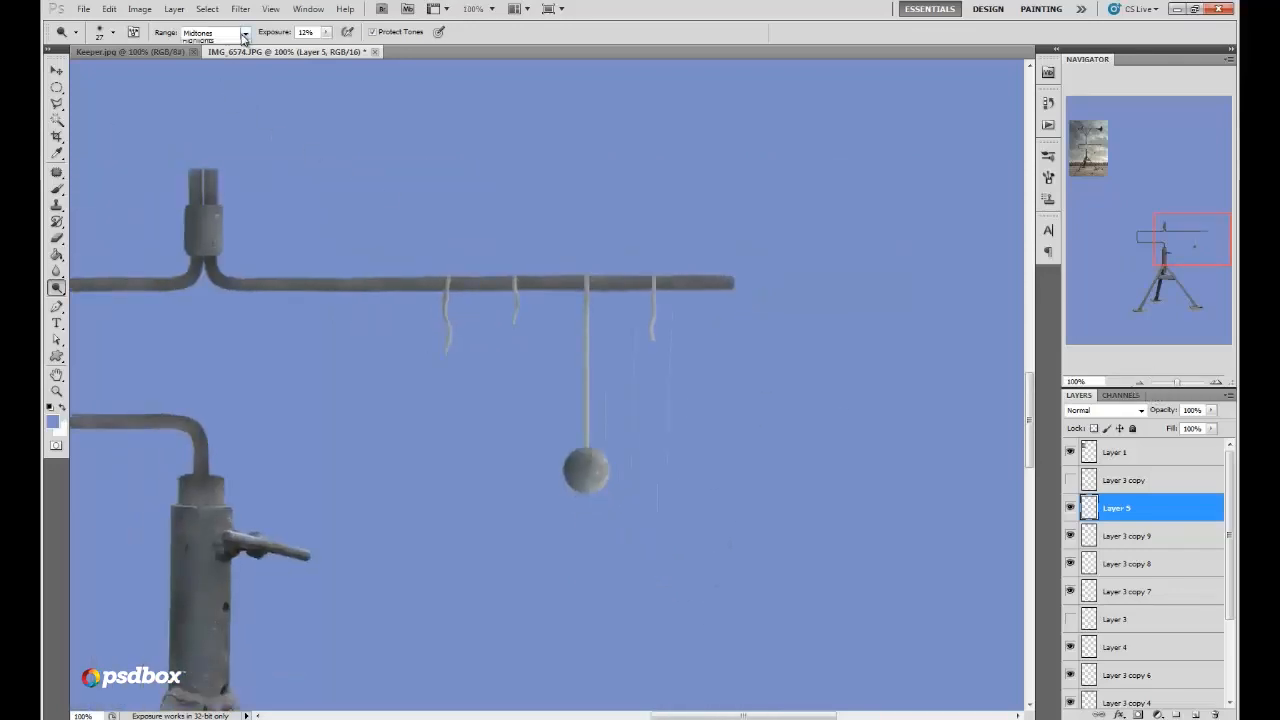
Step: Darken the hanging ball's edges with the Burn tool to give it rounded shading
{"action": "left_click", "coordinate": [245, 33]}
{"action": "left_click", "coordinate": [57, 290]}
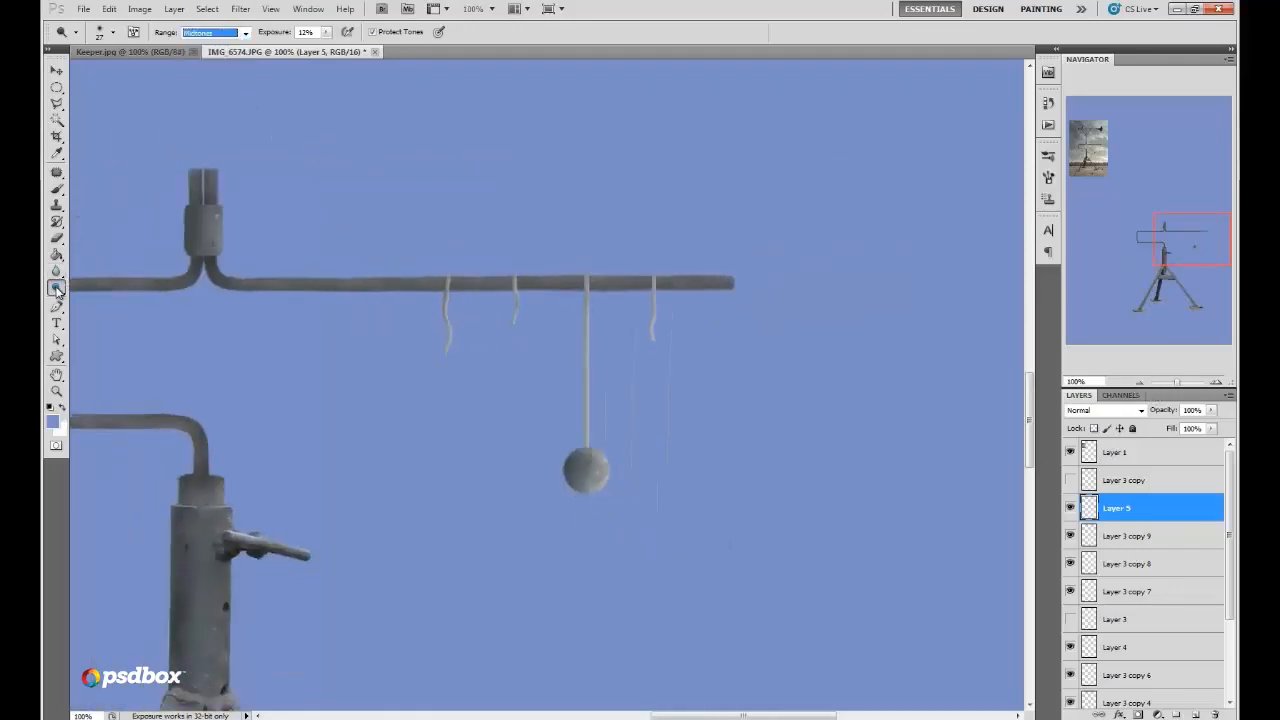
{"action": "right_click", "coordinate": [57, 290]}
{"action": "left_click", "coordinate": [94, 301]}
{"action": "right_click", "coordinate": [638, 410]}
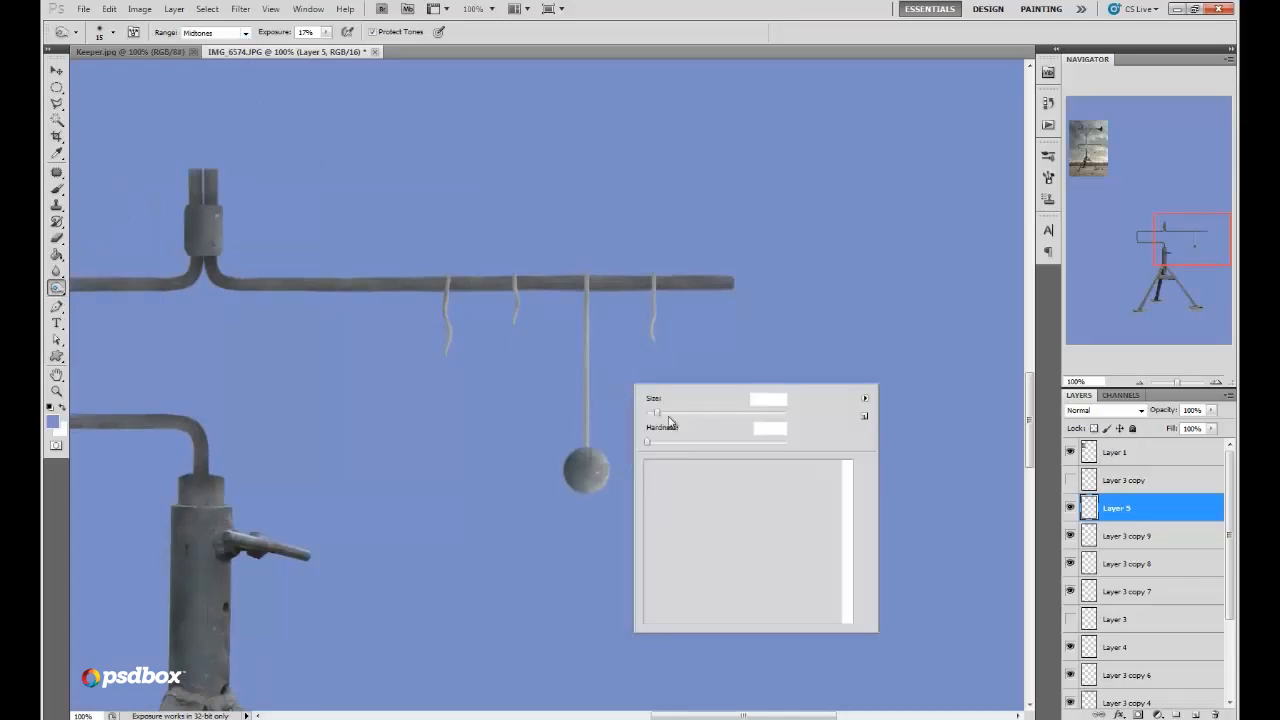
{"action": "left_click", "coordinate": [580, 450]}
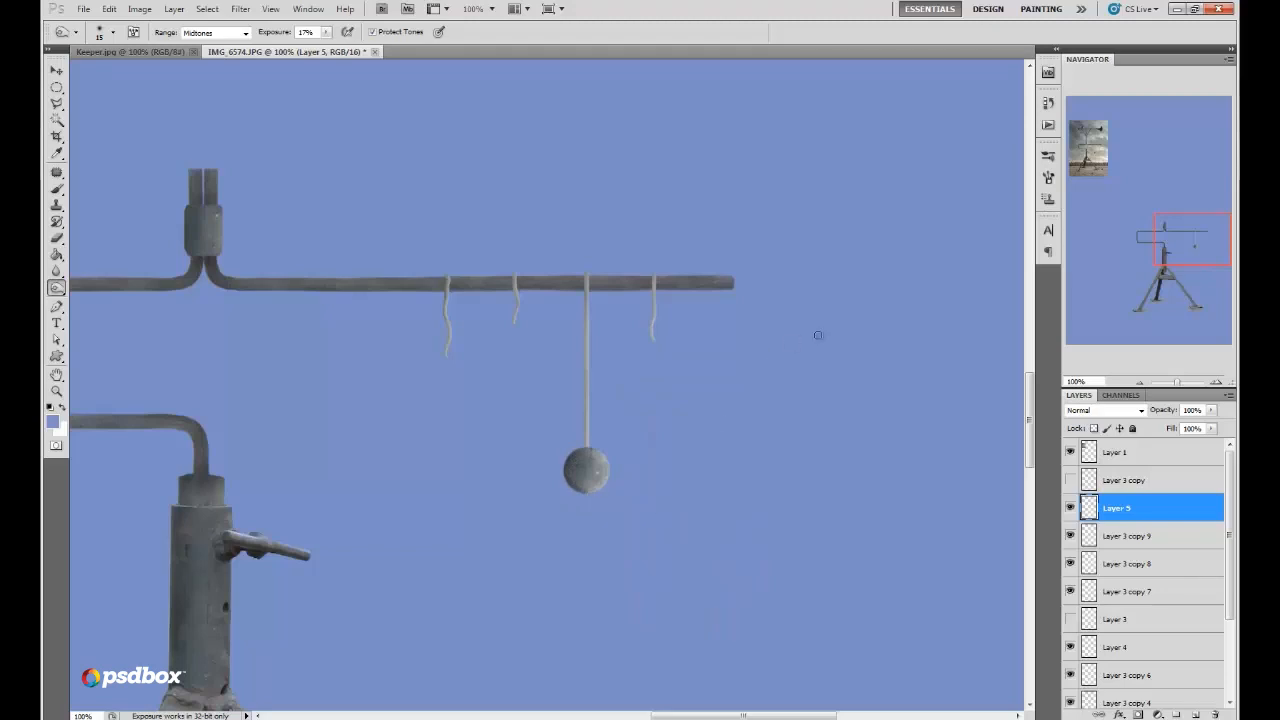
Step: Burn the lower part of the long string on Layer 3 copy 8 just above the ball
{"action": "left_click", "coordinate": [1110, 535]}
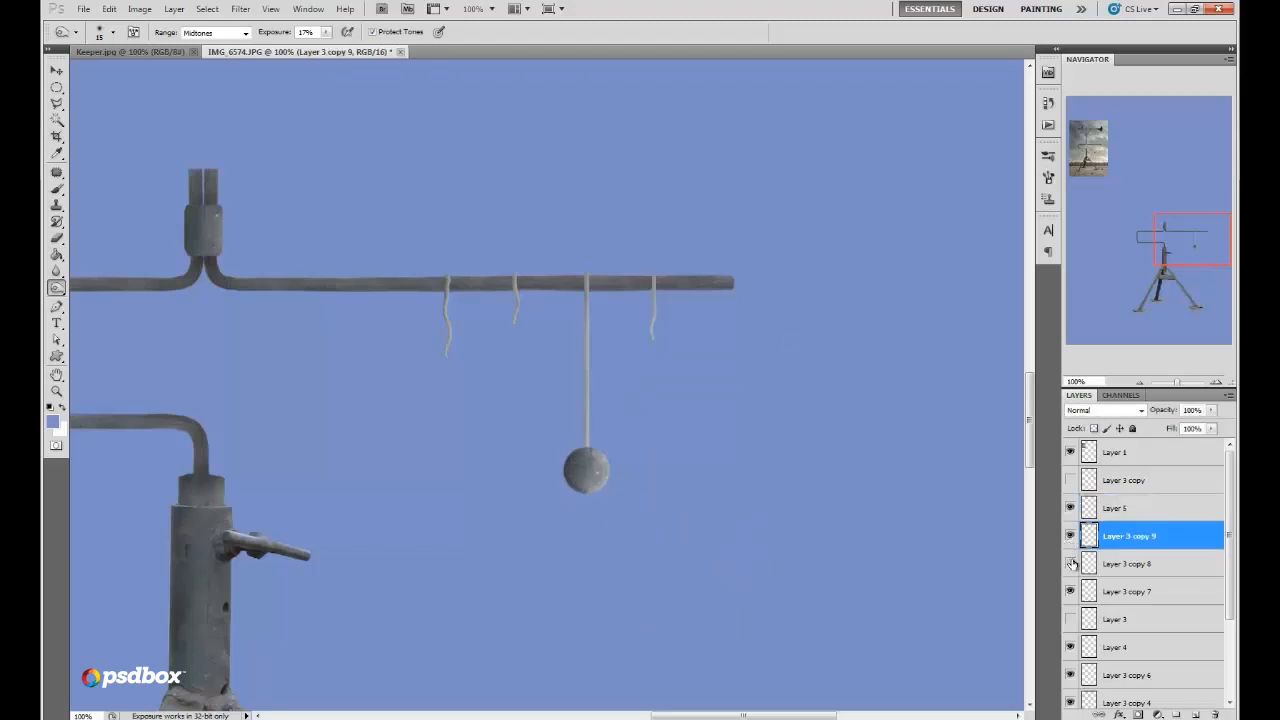
{"action": "left_click", "coordinate": [1093, 566]}
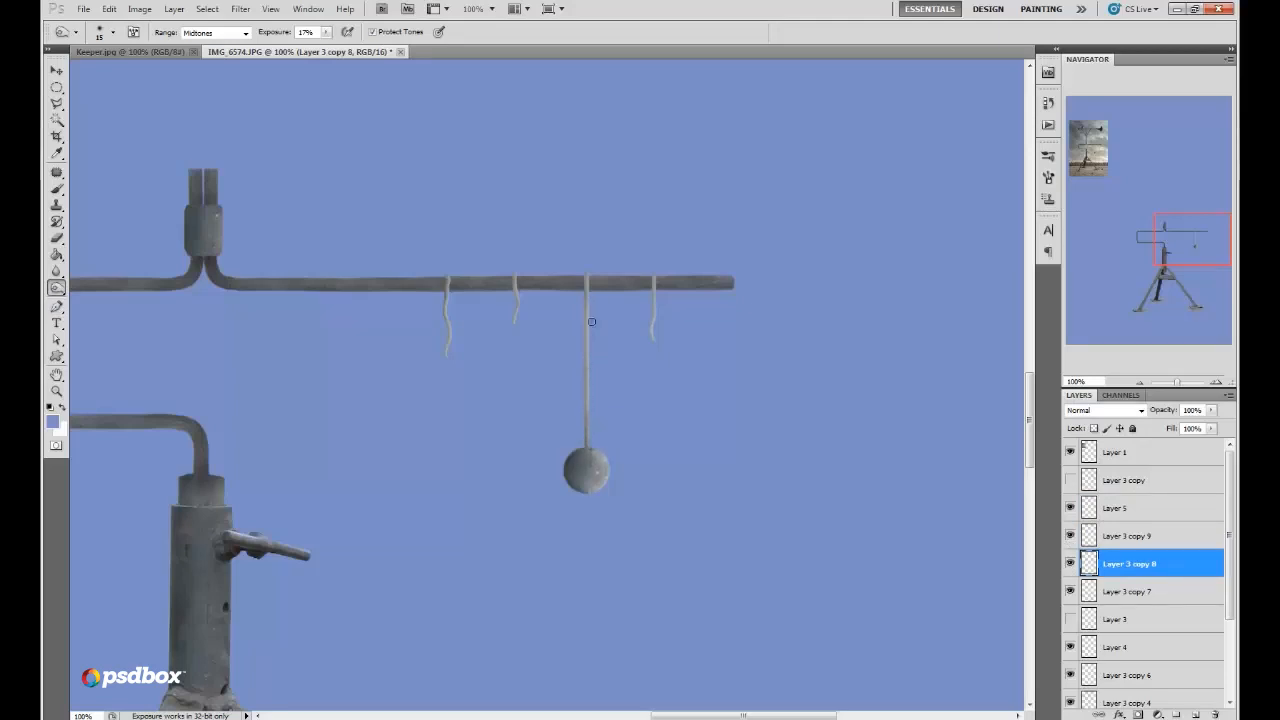
{"action": "left_click_drag", "start_coordinate": [1183, 279], "coordinate": [1198, 251]}
{"action": "left_click", "coordinate": [1216, 384]}
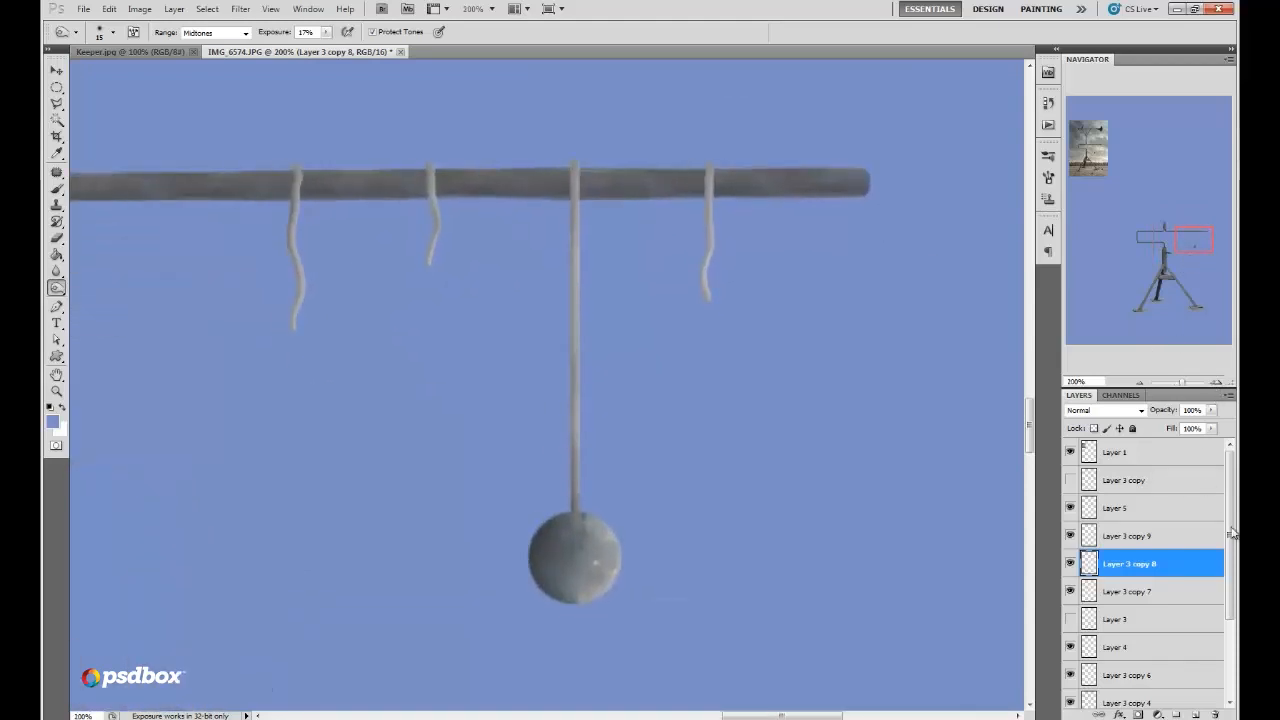
Step: Duplicate the Layer 3 copy 9 string and place the copy just to the left of the original
{"action": "left_click", "coordinate": [1070, 537]}
{"action": "left_click", "coordinate": [1100, 538]}
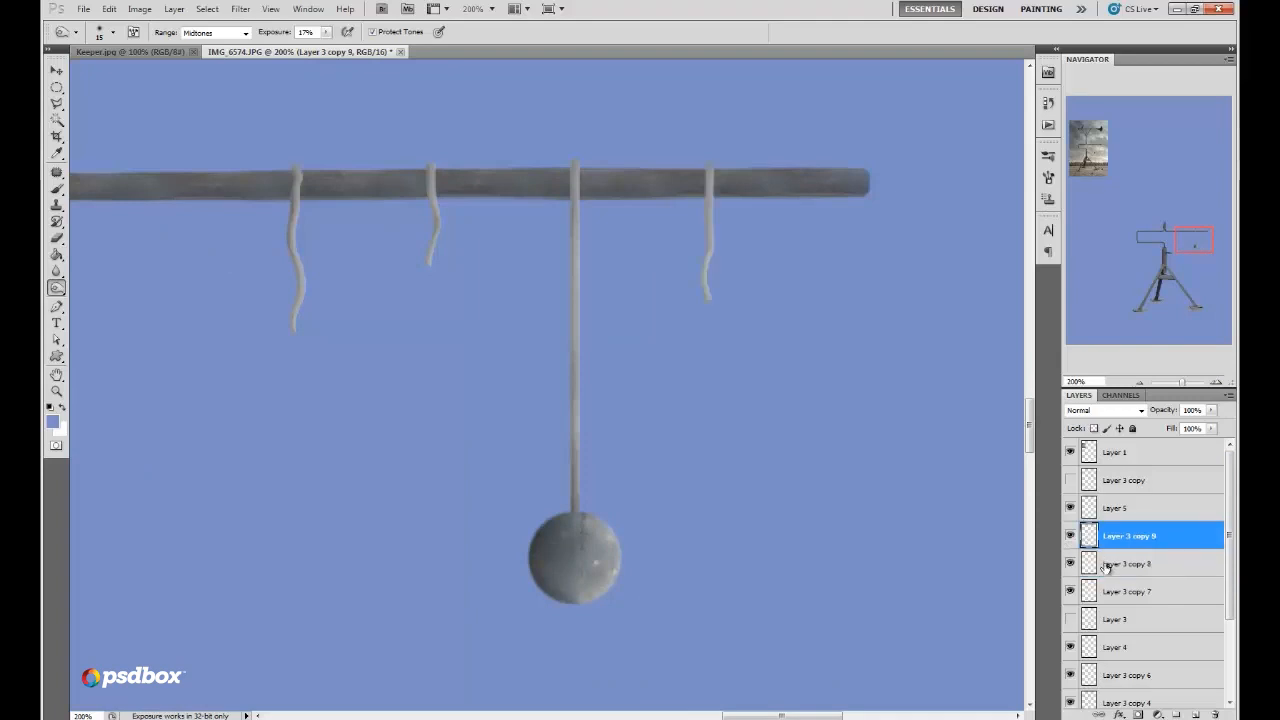
{"action": "left_click_drag", "start_coordinate": [1100, 538], "coordinate": [1195, 708]}
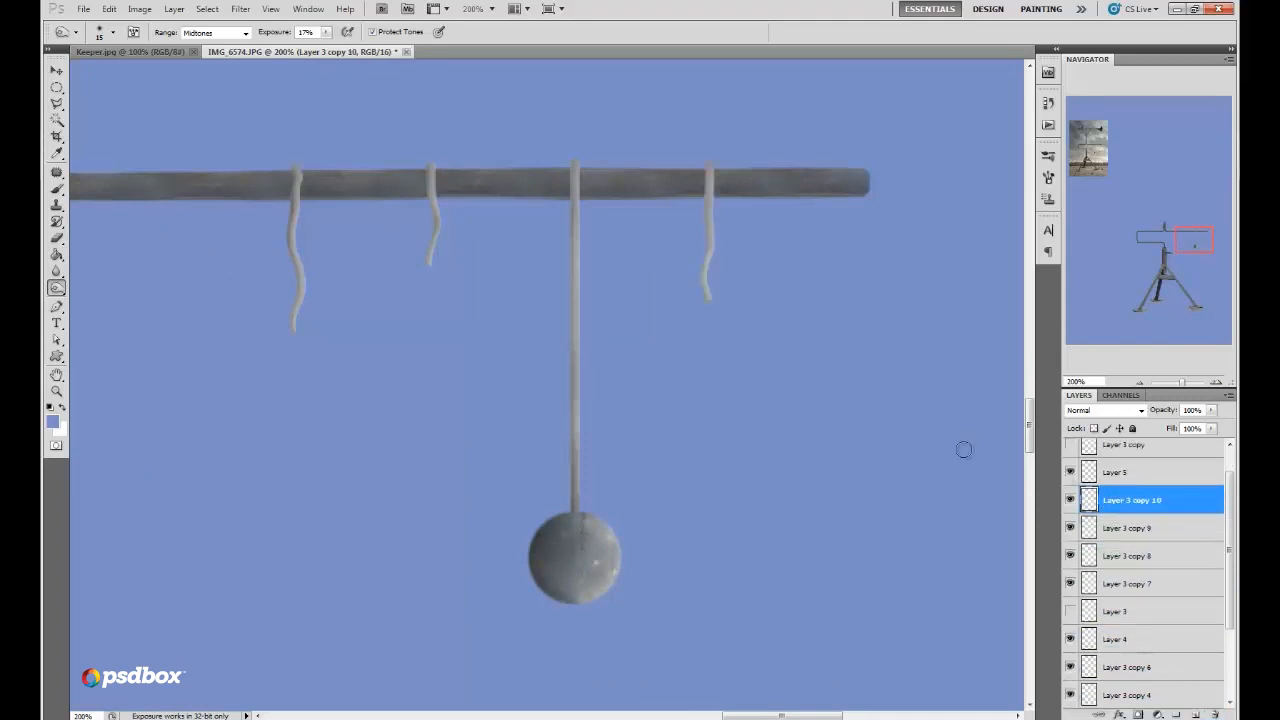
{"action": "left_click", "coordinate": [56, 71]}
{"action": "left_click_drag", "start_coordinate": [741, 216], "coordinate": [728, 213]}
Step: Bend the upper end of the duplicated string with Liquify's Forward Warp tool at brush size 16 and apply it
{"action": "key", "text": "e"}
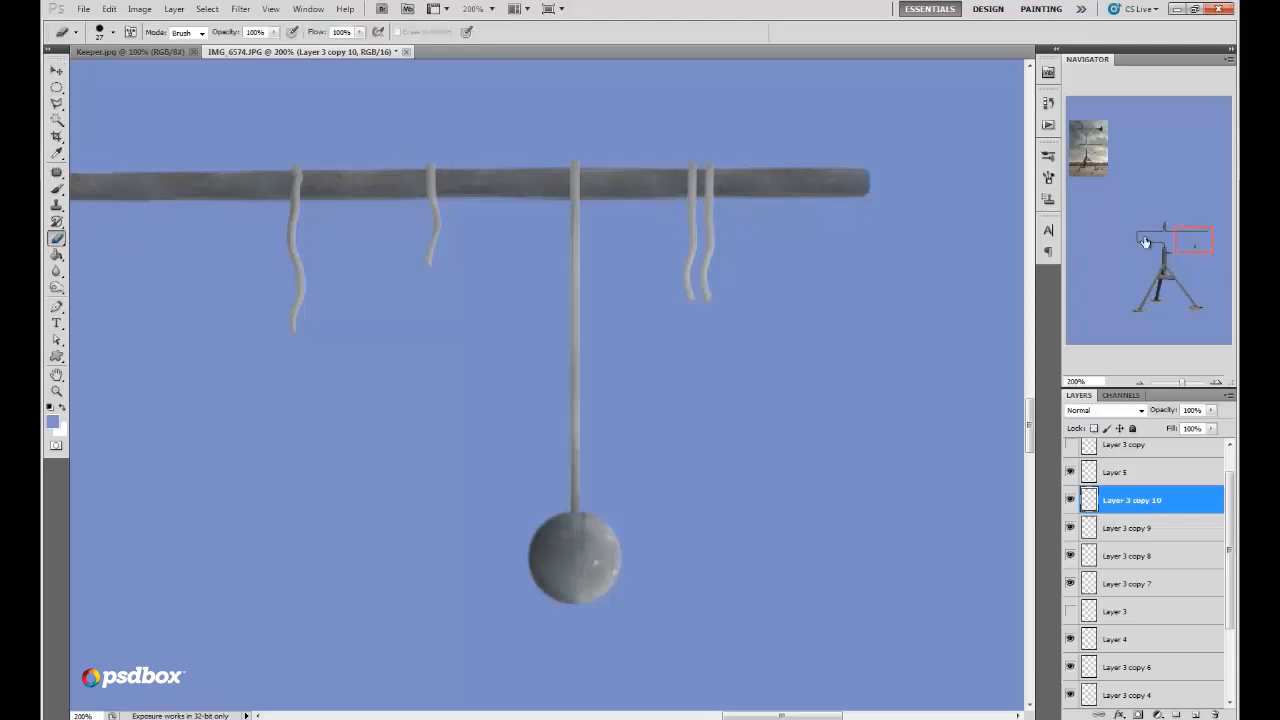
{"action": "left_click_drag", "start_coordinate": [1186, 240], "coordinate": [1188, 232]}
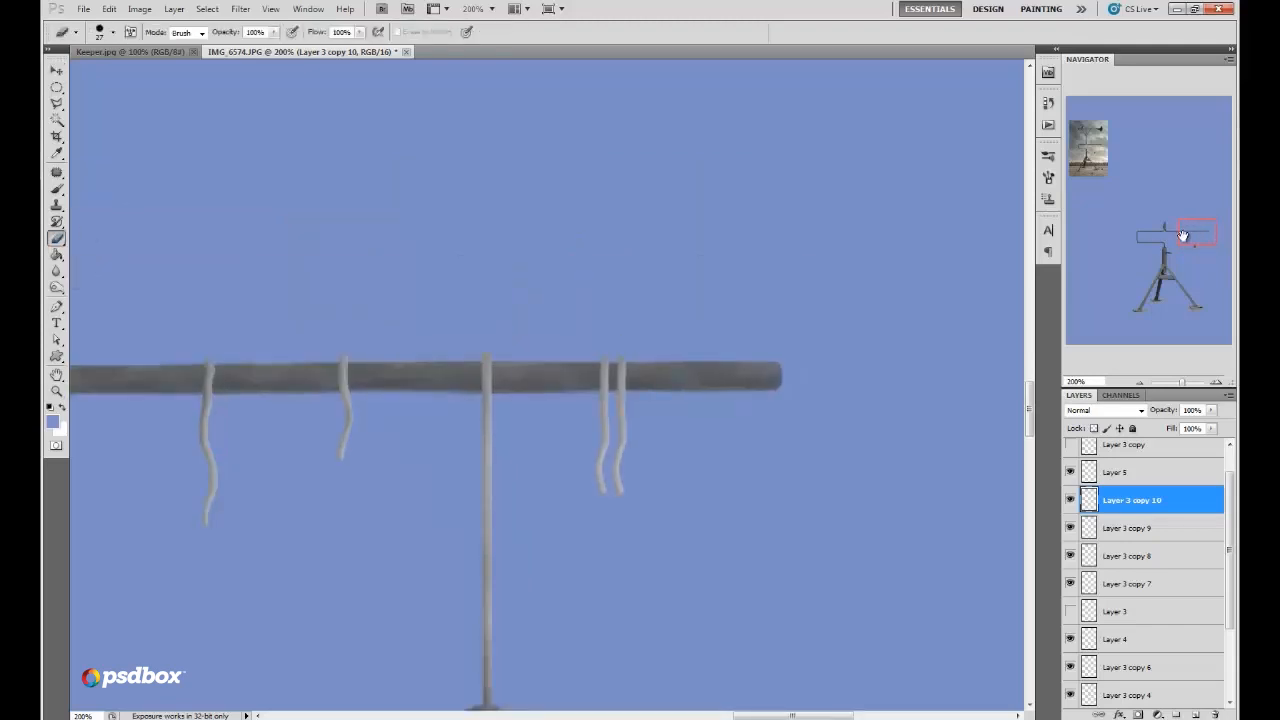
{"action": "left_click", "coordinate": [271, 9]}
{"action": "left_click", "coordinate": [275, 89]}
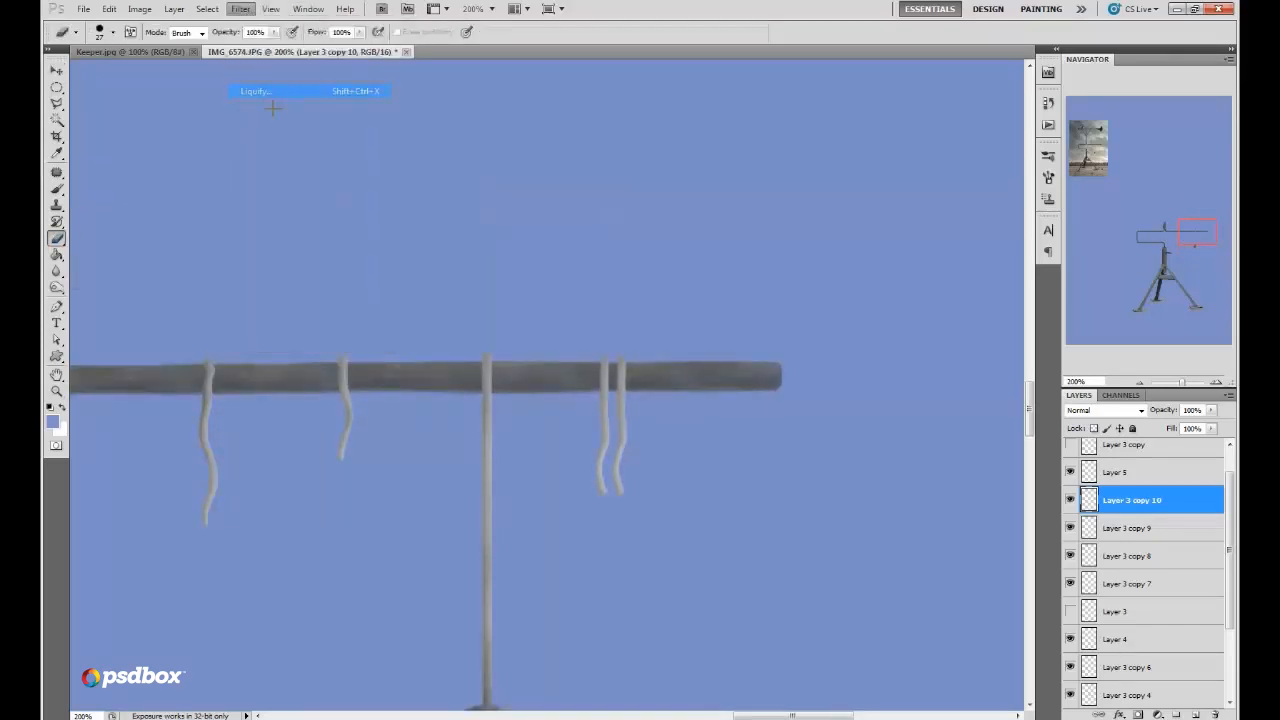
{"action": "left_click", "coordinate": [62, 217]}
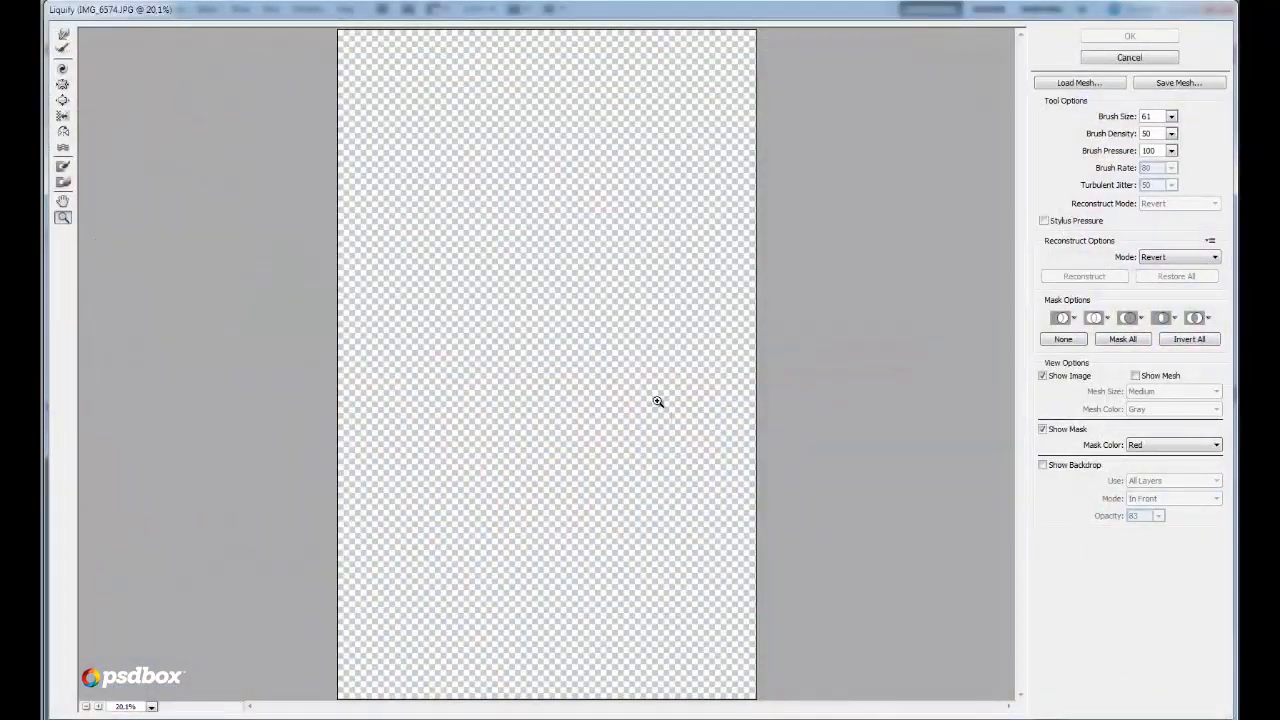
{"action": "left_click_drag", "start_coordinate": [657, 401], "coordinate": [684, 436]}
{"action": "left_click", "coordinate": [62, 34]}
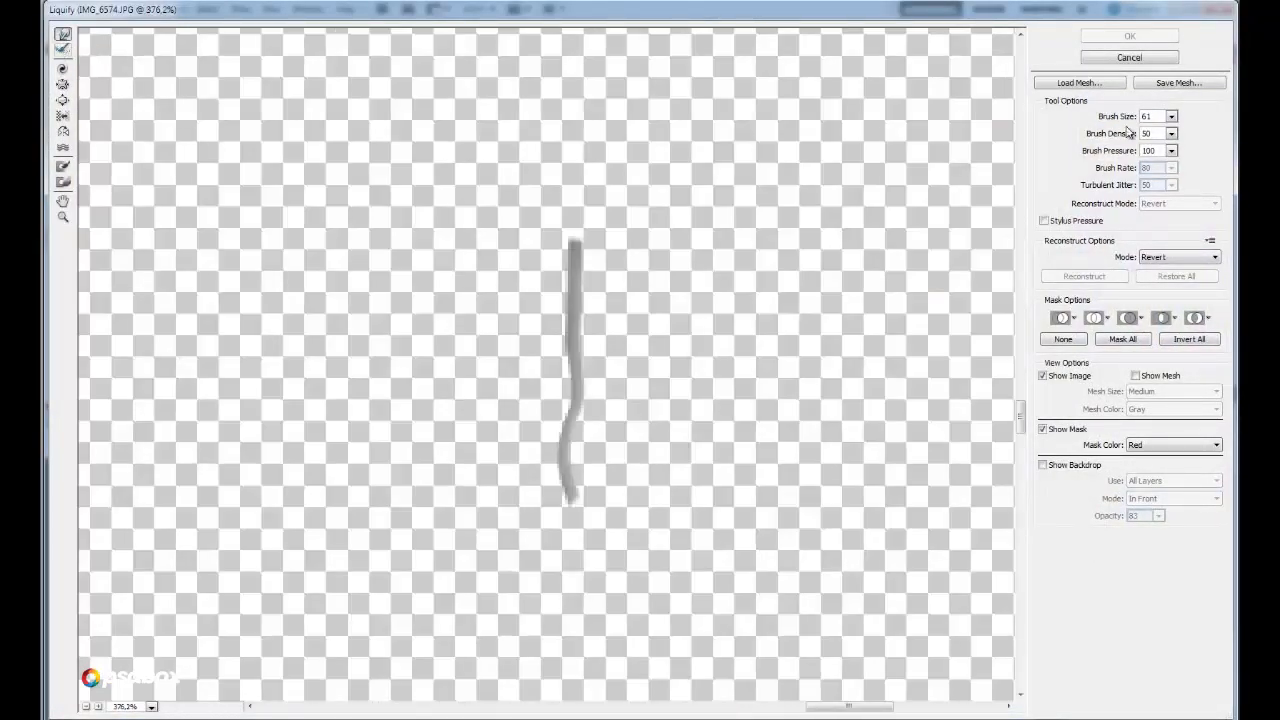
{"action": "left_click", "coordinate": [1171, 116]}
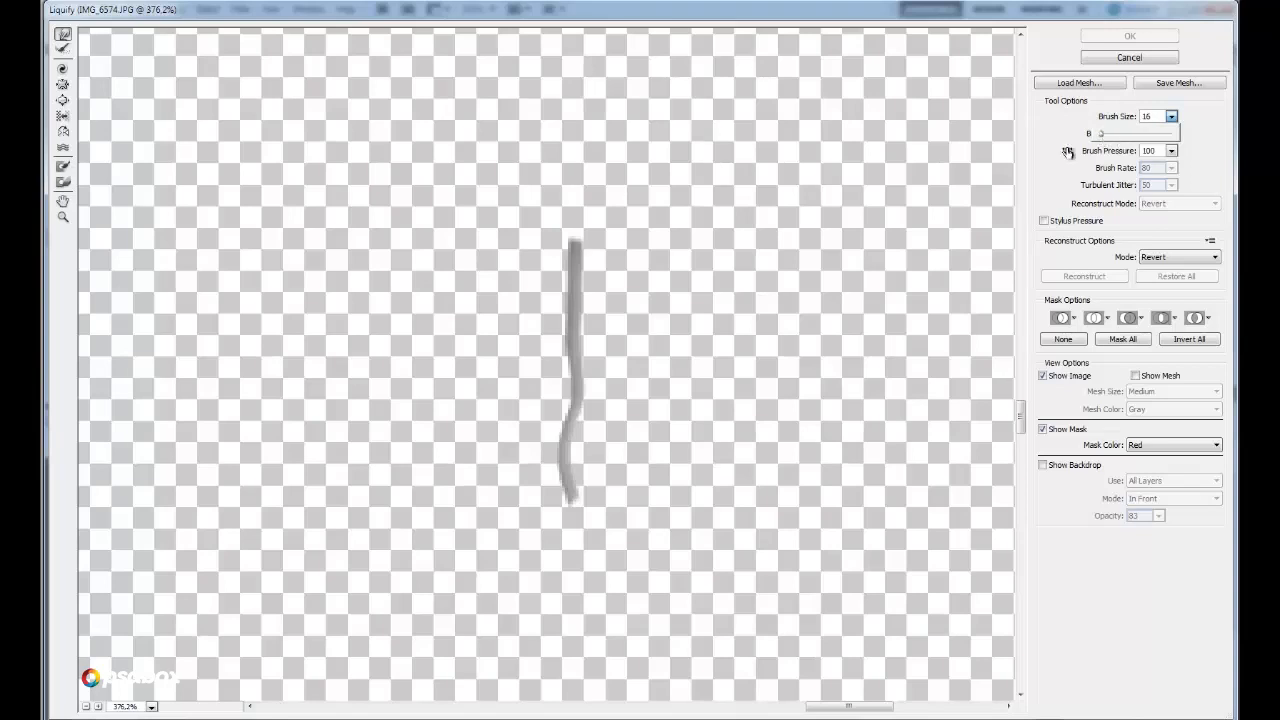
{"action": "left_click", "coordinate": [582, 262]}
{"action": "mouse_move", "coordinate": [587, 260]}
{"action": "left_mouse_down"}
{"action": "mouse_move", "coordinate": [583, 238]}
{"action": "mouse_move", "coordinate": [578, 283]}
{"action": "left_mouse_up"}
{"action": "left_click", "coordinate": [1131, 37]}
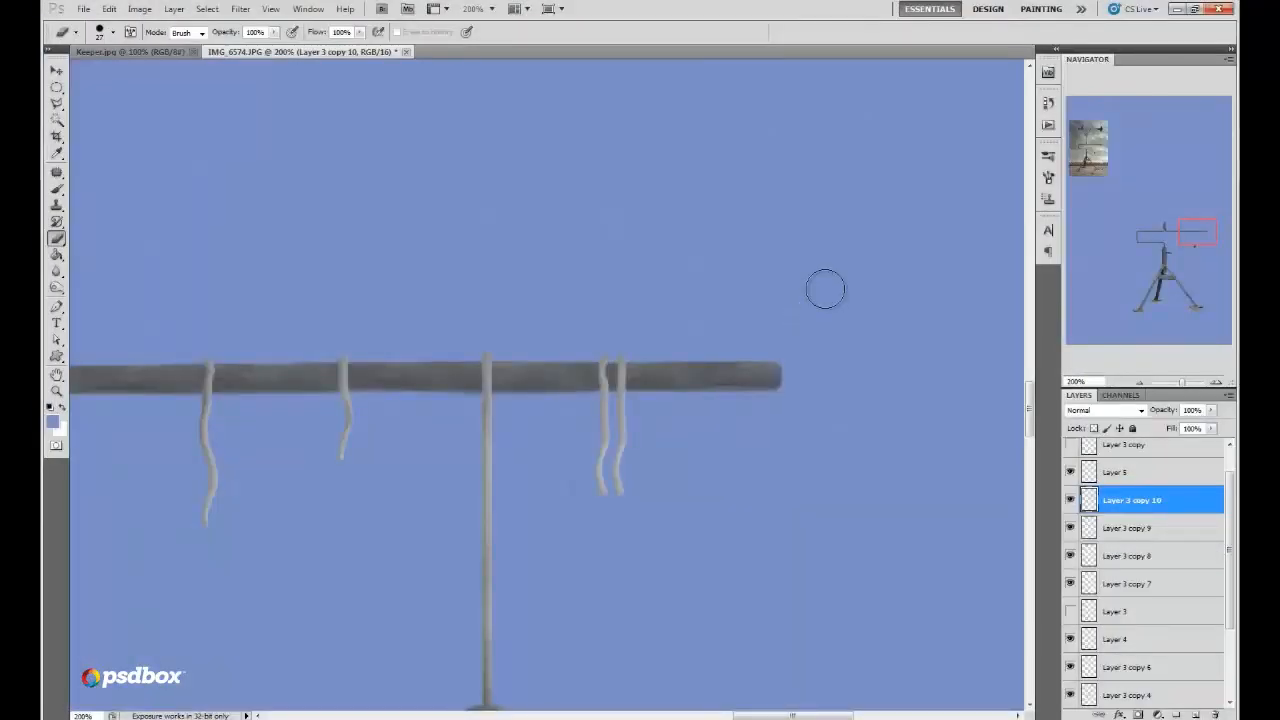
Step: Erase the tip of the duplicated string that sticks out above the bar, using a 10 px eraser
{"action": "left_click", "coordinate": [1216, 383]}
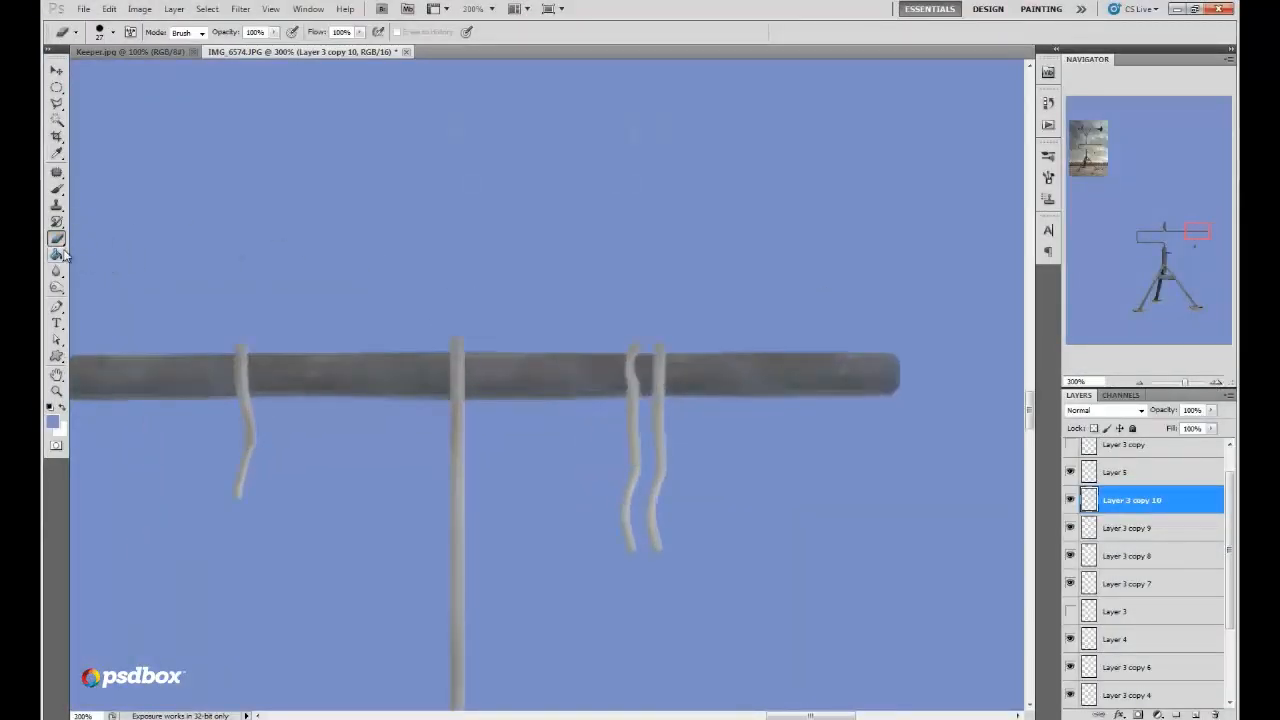
{"action": "right_click", "coordinate": [678, 310]}
{"action": "mouse_move", "coordinate": [727, 330]}
{"action": "left_mouse_down"}
{"action": "mouse_move", "coordinate": [629, 337]}
{"action": "mouse_move", "coordinate": [673, 334]}
{"action": "left_mouse_up"}
{"action": "left_click", "coordinate": [644, 374]}
Step: Move the duplicated string closer to the original and erase everything below the bar, leaving a short loop
{"action": "key", "text": "v"}
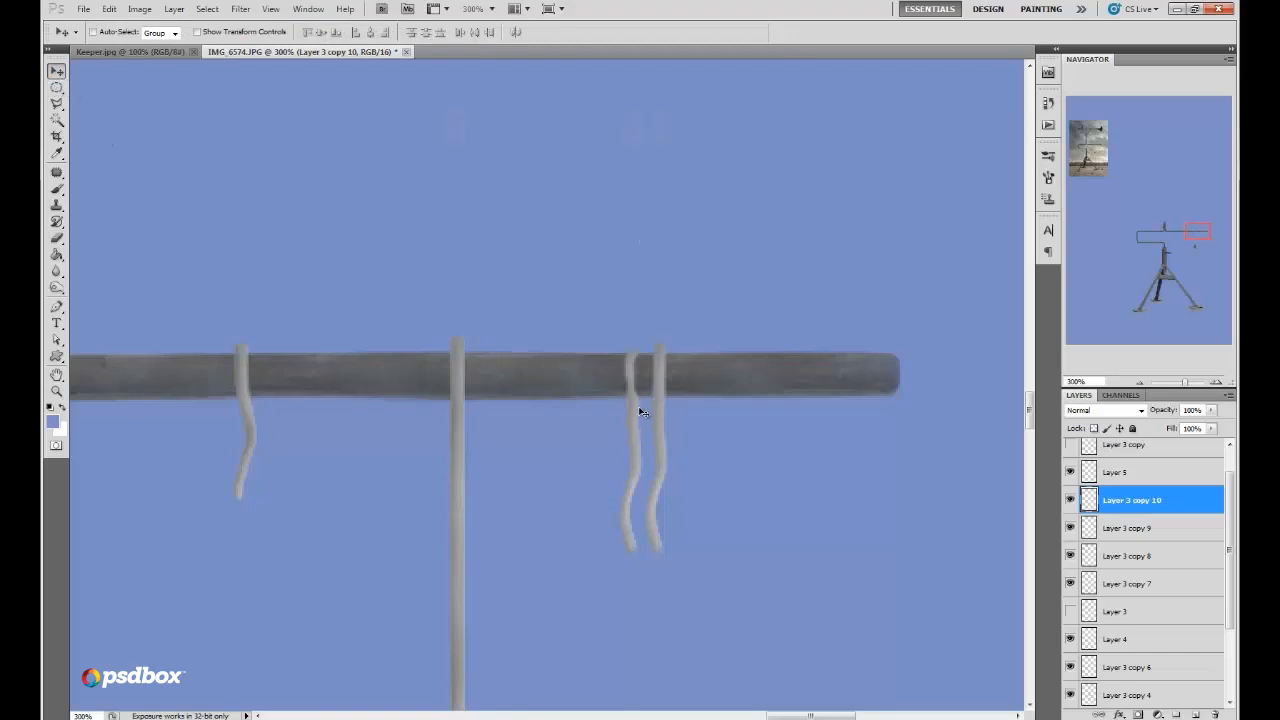
{"action": "left_click_drag", "start_coordinate": [640, 410], "coordinate": [646, 409]}
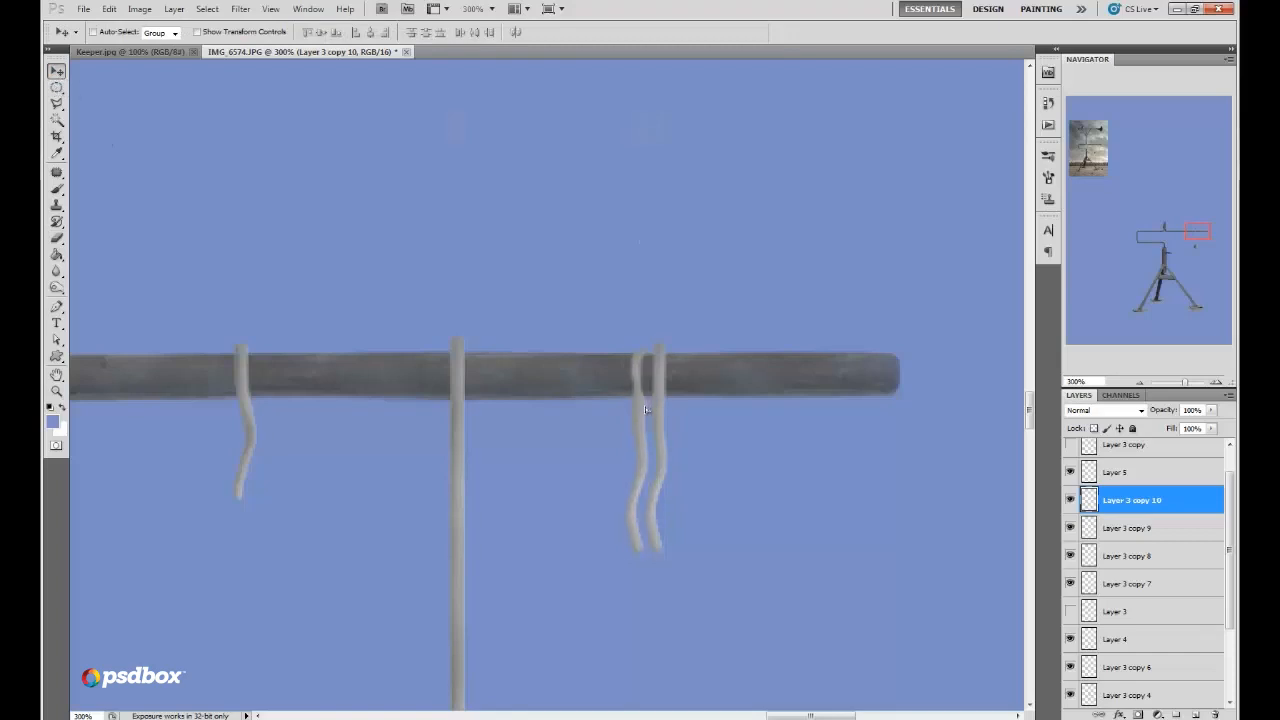
{"action": "left_click", "coordinate": [57, 240]}
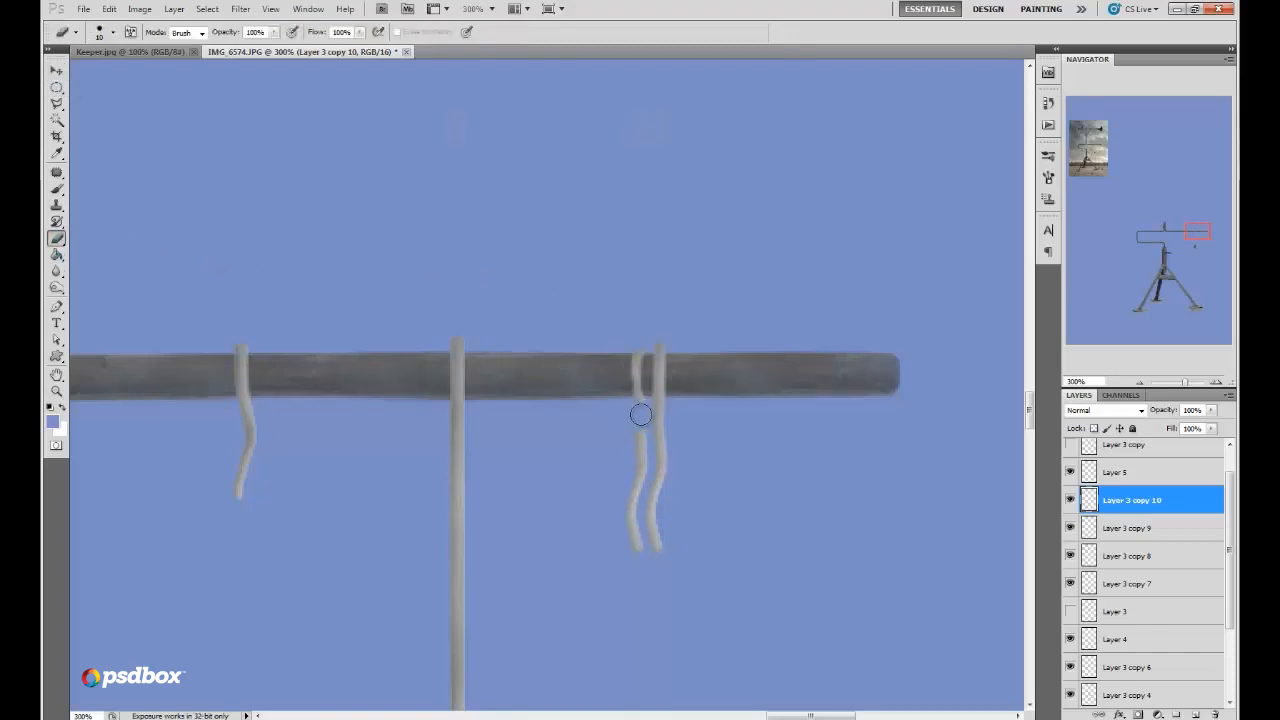
{"action": "mouse_move", "coordinate": [641, 414]}
{"action": "left_mouse_down"}
{"action": "mouse_move", "coordinate": [648, 406]}
{"action": "mouse_move", "coordinate": [628, 583]}
{"action": "left_mouse_up"}
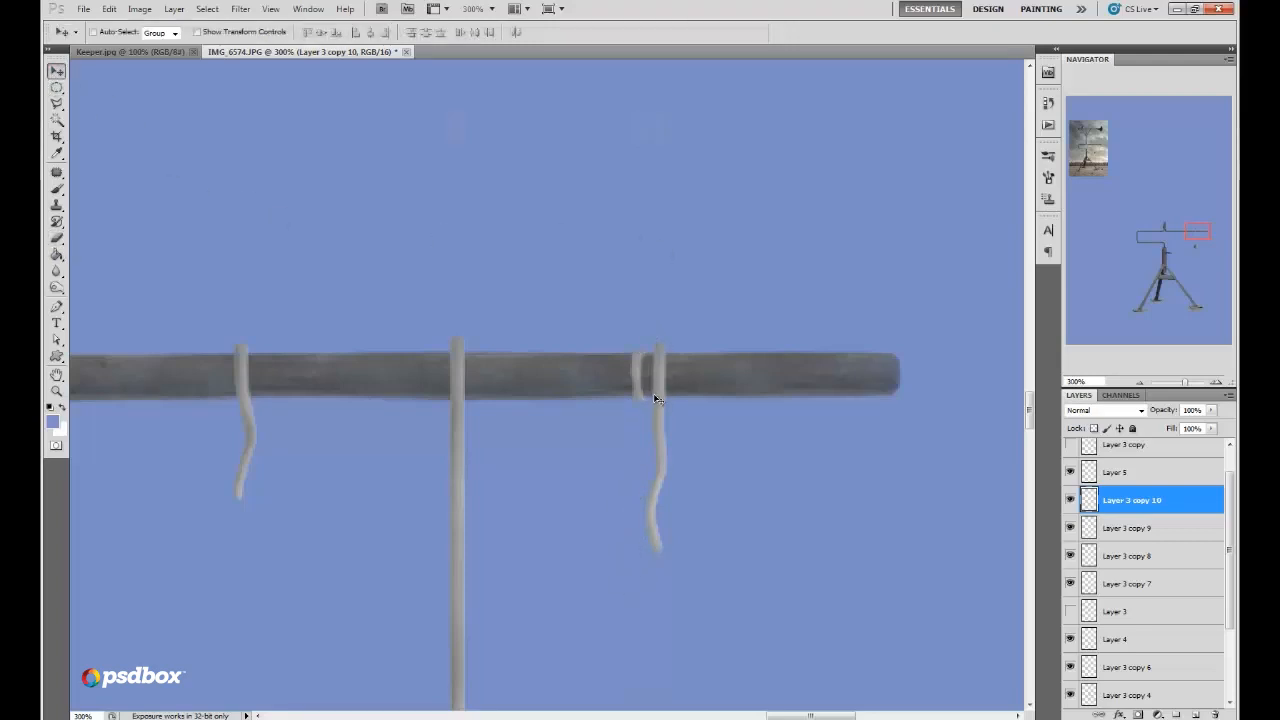
{"action": "key", "text": "Right"}
Step: Trim the upper tip of the original string on Layer 3 copy 9 with the Eraser
{"action": "left_click", "coordinate": [1121, 522]}
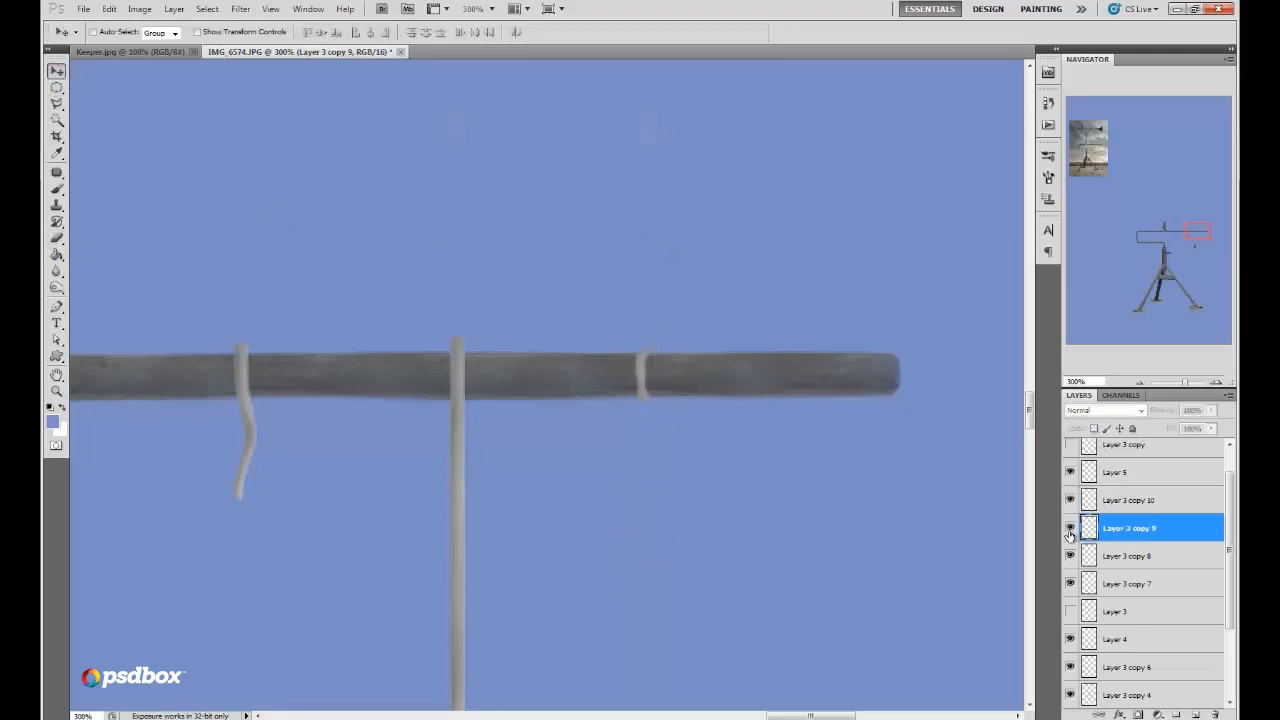
{"action": "key", "text": "e"}
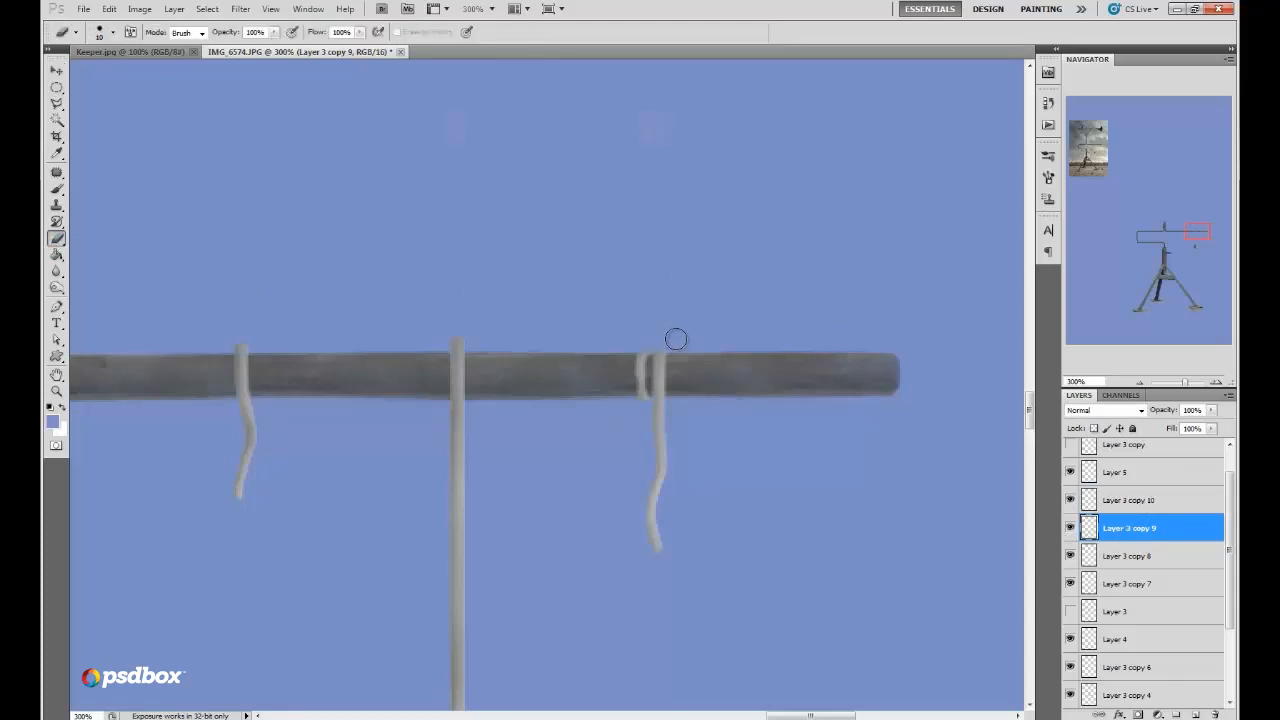
Step: Darken the ends of the short loop on Layer 3 copy 10 with a 4 px Burn brush
{"action": "left_click", "coordinate": [1100, 500]}
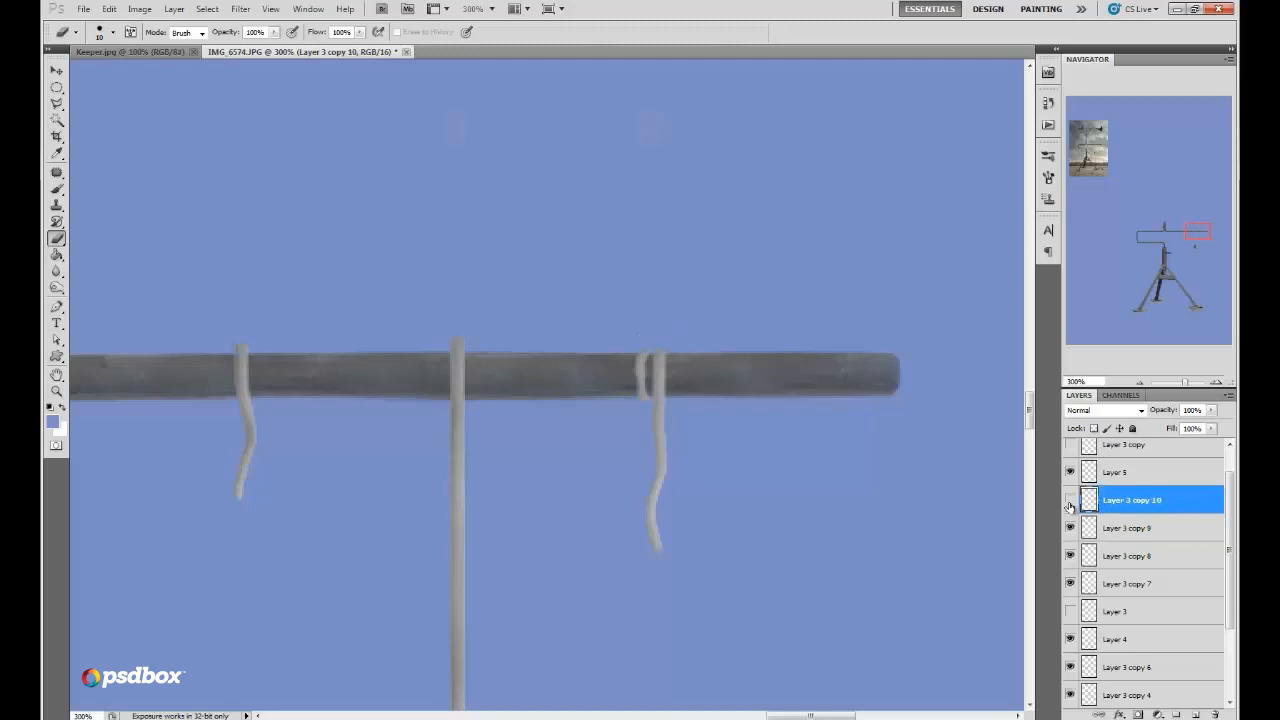
{"action": "left_click", "coordinate": [56, 287]}
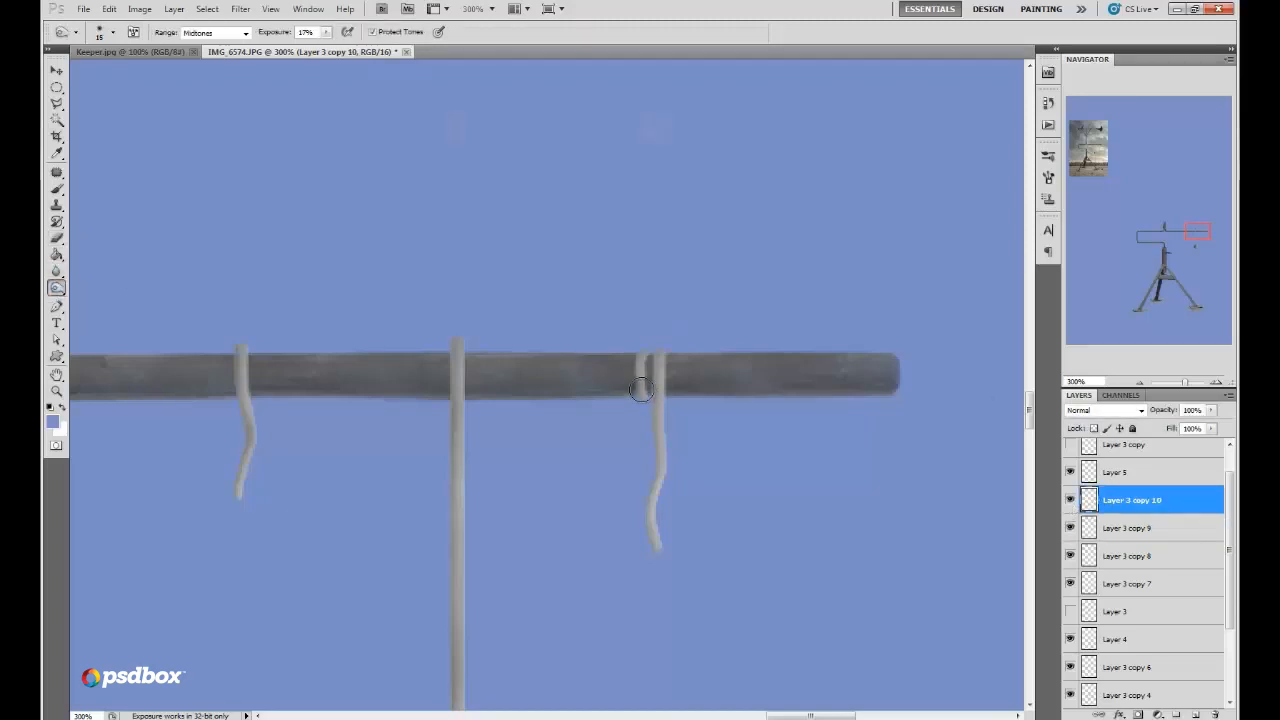
{"action": "right_click", "coordinate": [639, 434]}
{"action": "type", "text": "4"}
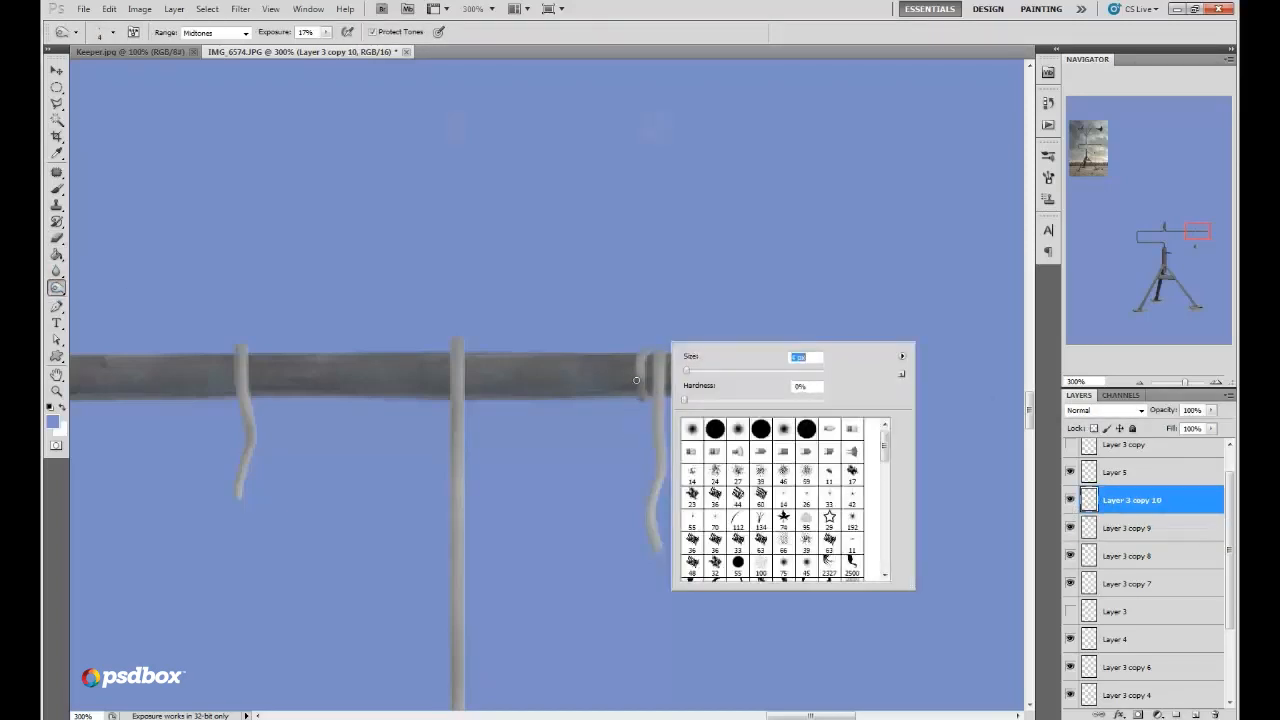
{"action": "key", "text": "Return"}
Step: Duplicate the shaded loop and move the copy to the left side of the long string holding the ball
{"action": "left_click_drag", "start_coordinate": [1095, 505], "coordinate": [1195, 714]}
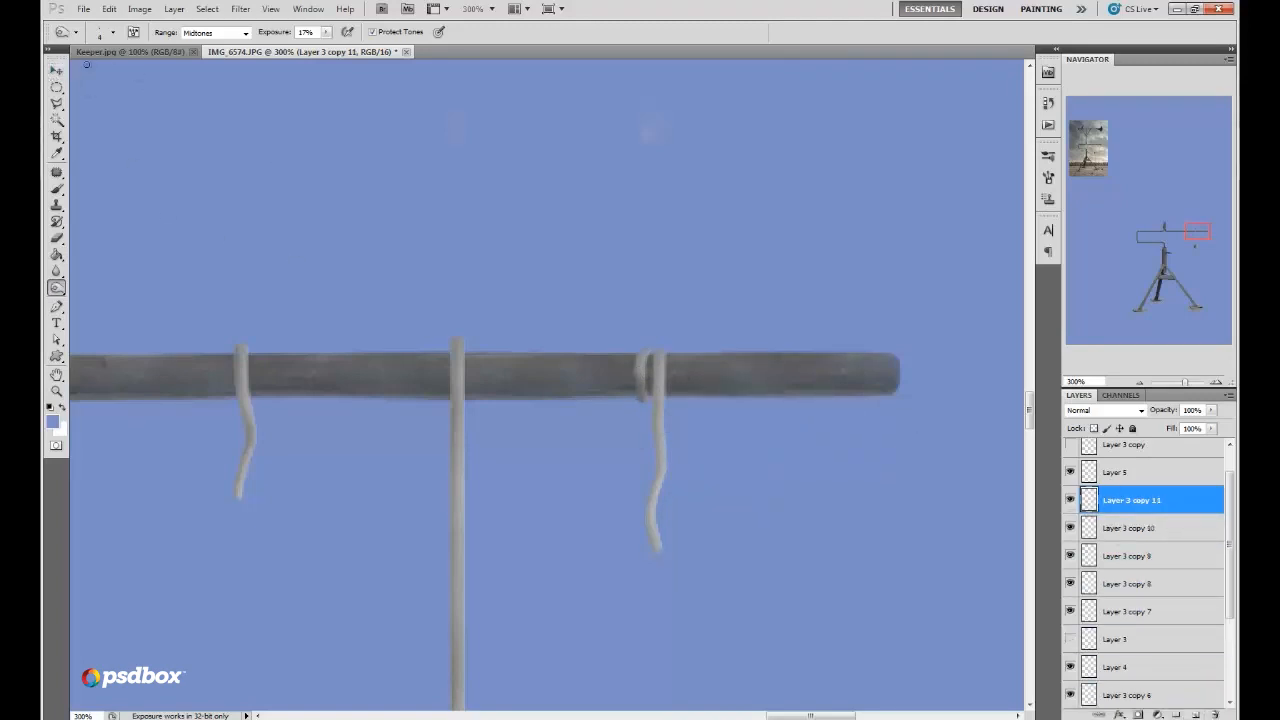
{"action": "left_click", "coordinate": [56, 72]}
{"action": "left_click_drag", "start_coordinate": [656, 400], "coordinate": [452, 400]}
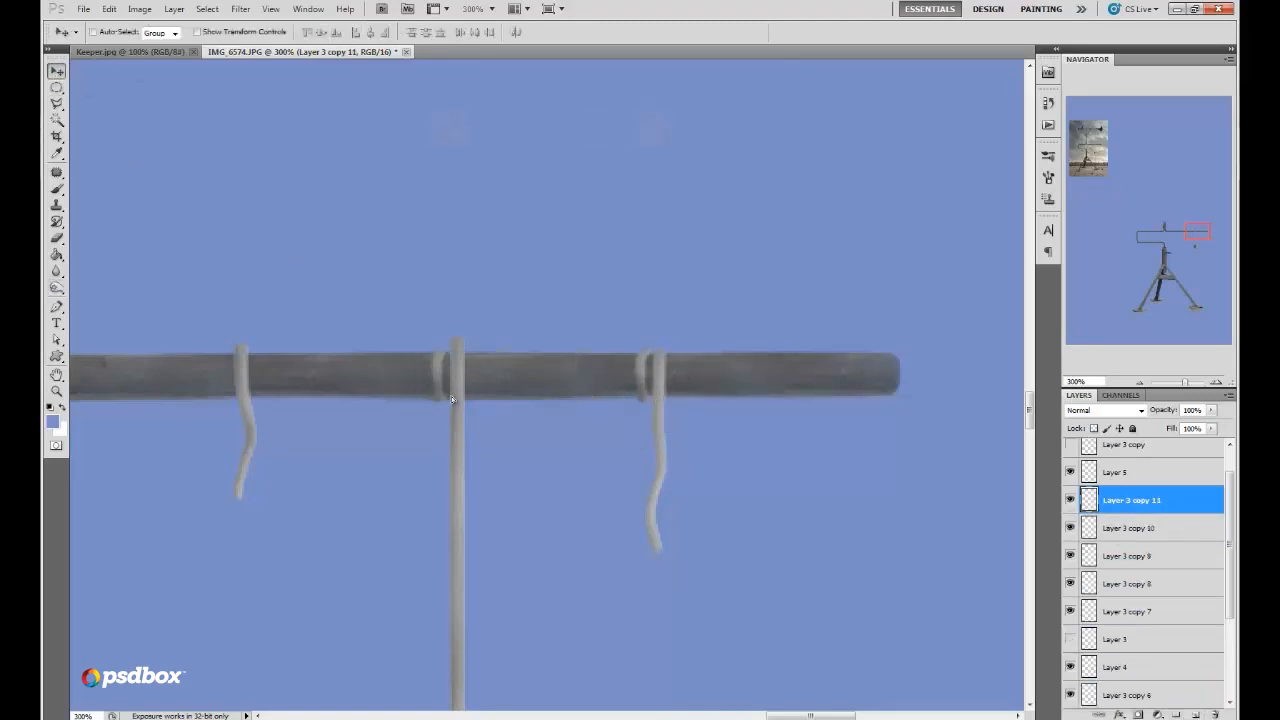
Step: Duplicate the loop again and place the copy beside the shortest wavy string
{"action": "left_click_drag", "start_coordinate": [1199, 236], "coordinate": [1190, 237]}
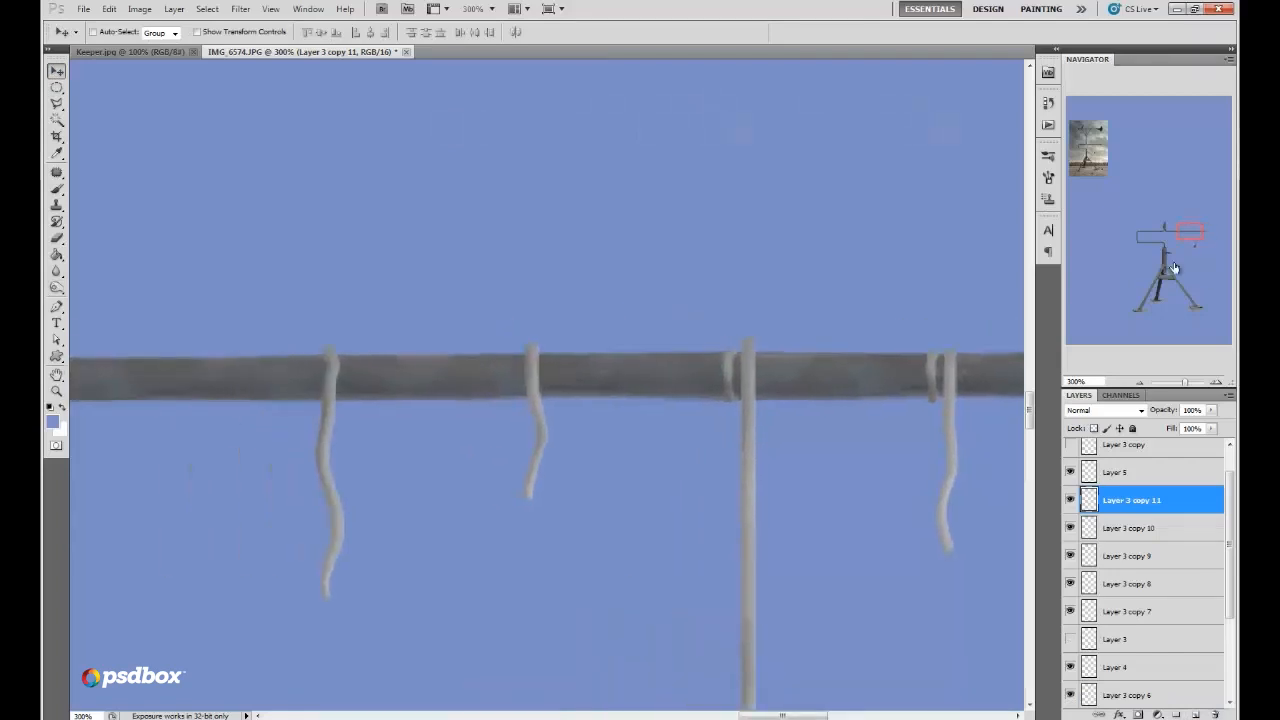
{"action": "left_click_drag", "start_coordinate": [1109, 502], "coordinate": [1195, 714]}
{"action": "left_click_drag", "start_coordinate": [743, 405], "coordinate": [530, 405]}
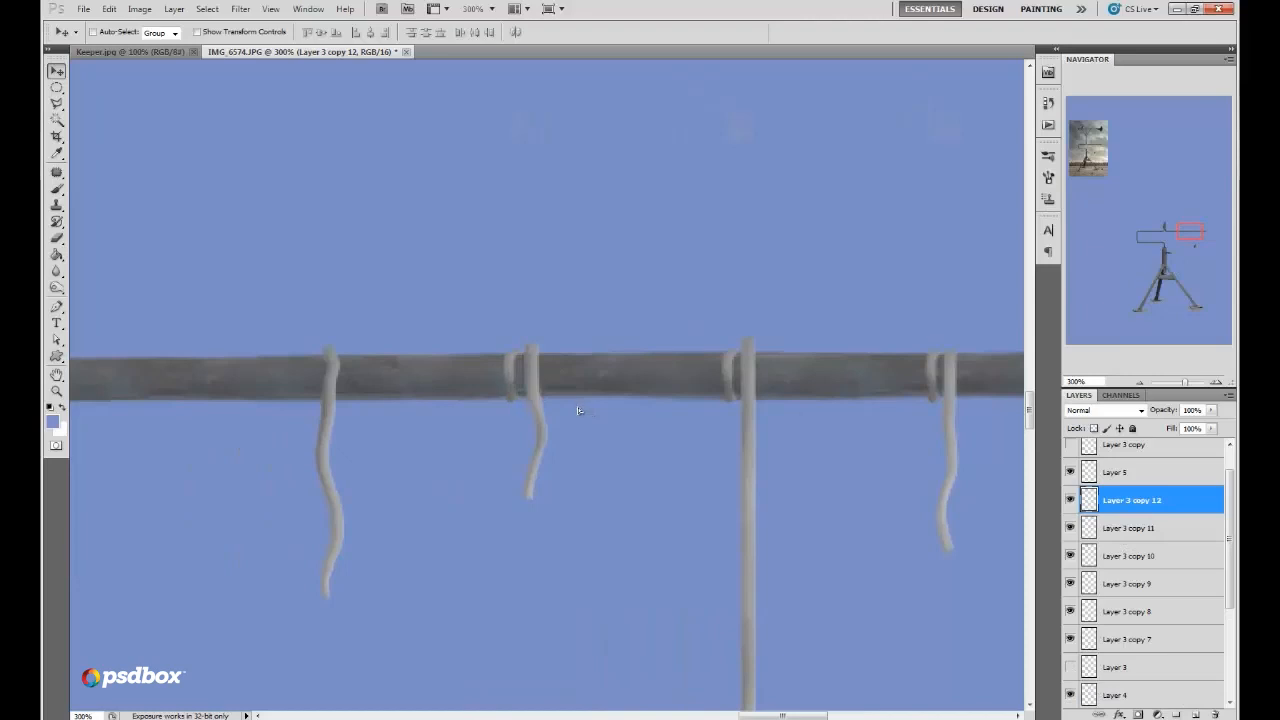
Step: Duplicate the loop once more, move it beside the leftmost wavy string and nudge it right against the string
{"action": "left_click_drag", "start_coordinate": [1088, 500], "coordinate": [1195, 714]}
{"action": "left_click_drag", "start_coordinate": [564, 361], "coordinate": [363, 360]}
{"action": "key", "text": "Right"}
{"action": "key", "text": "Right"}
{"action": "key", "text": "Right"}
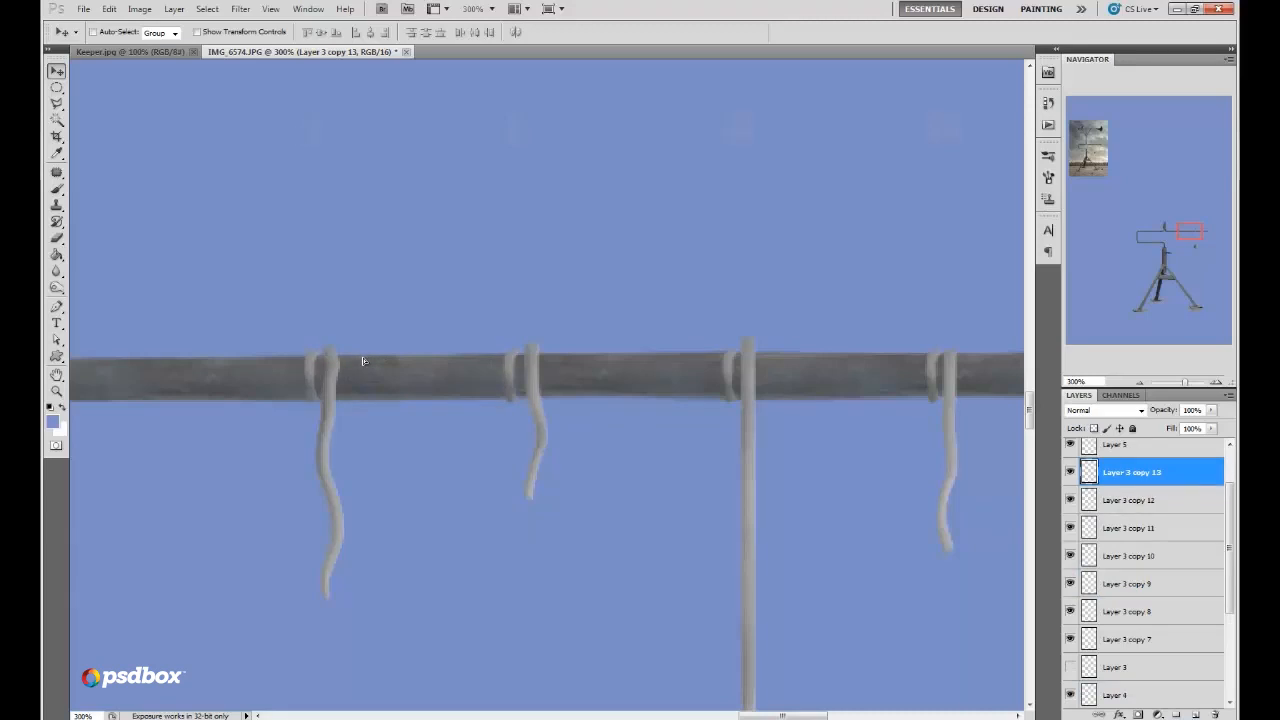
Step: Merge the four loop layers, Layer 3 copy 10 through Layer 3 copy 13, into one layer
{"action": "left_click", "coordinate": [1229, 444]}
{"action": "left_click", "coordinate": [1120, 566], "text": "shift"}
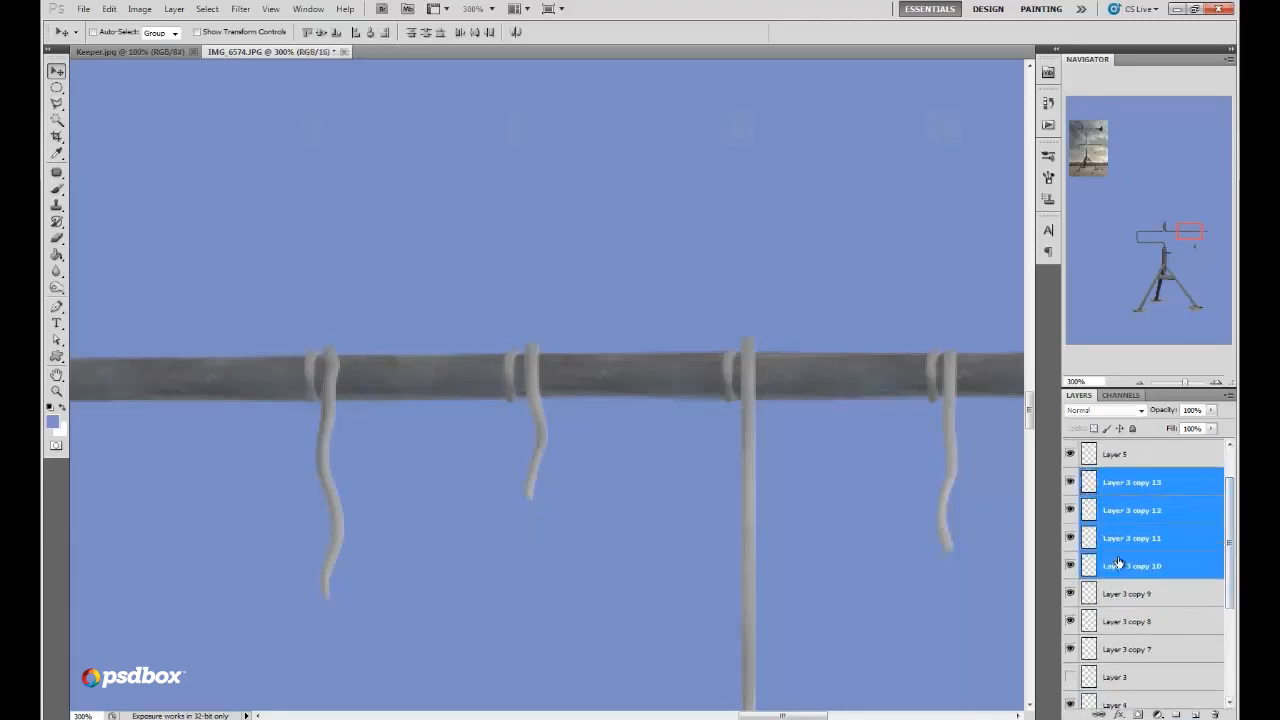
{"action": "right_click", "coordinate": [1125, 560]}
{"action": "left_click", "coordinate": [1131, 513]}
{"action": "scroll", "coordinate": [1140, 560], "scroll_direction": "down", "scroll_amount": 2}
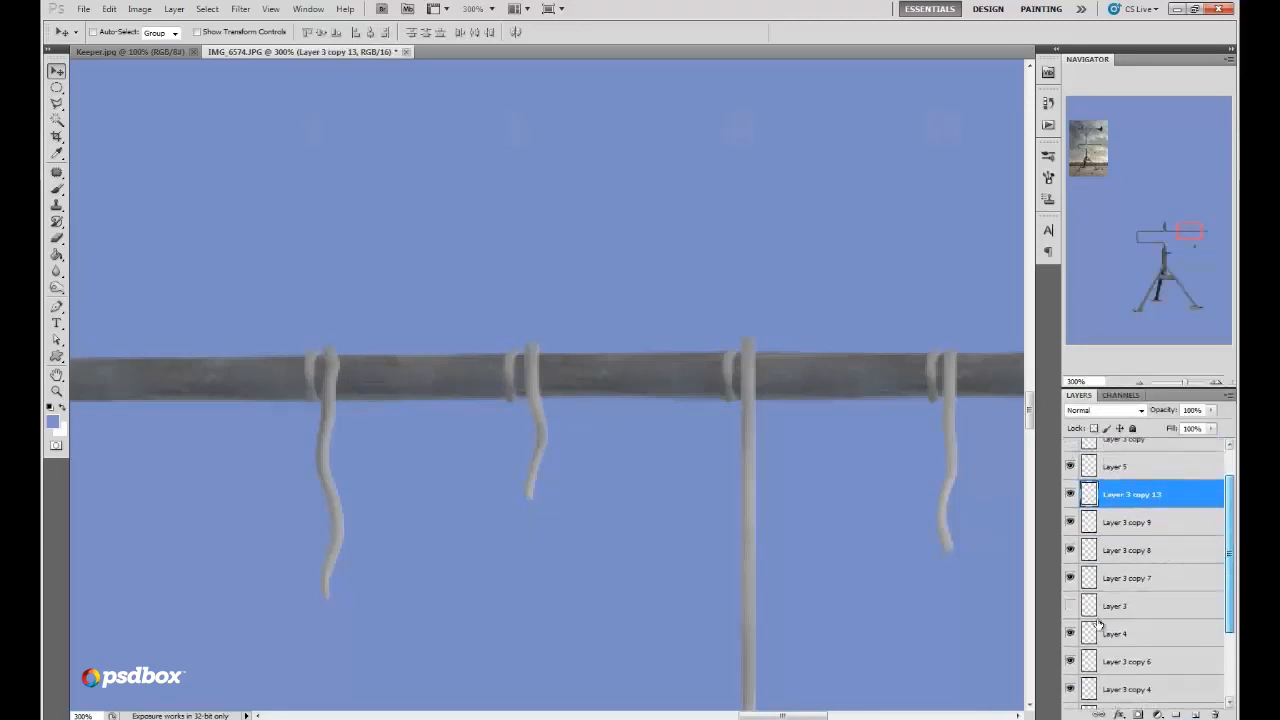
Step: Merge the string and loop layers from Layer 5 through Layer 3 copy 7 and toggle the merged layer's visibility to check it
{"action": "left_click_drag", "start_coordinate": [1230, 570], "coordinate": [1230, 543]}
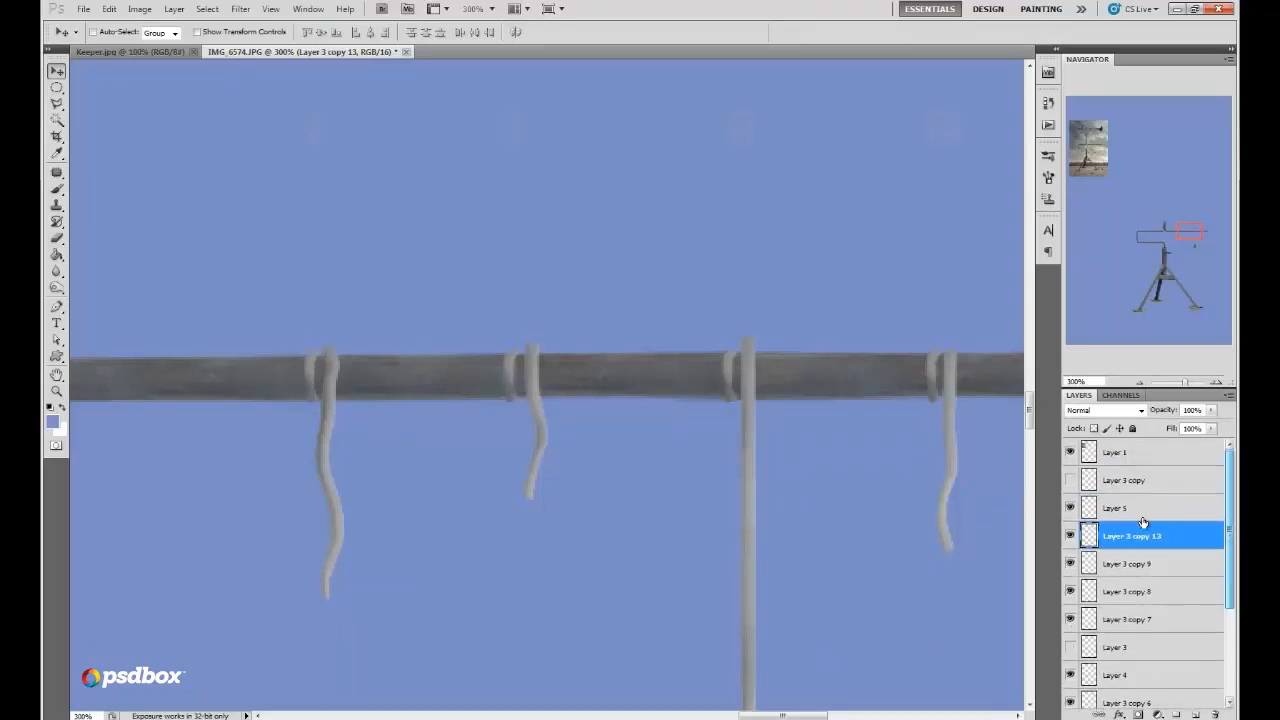
{"action": "left_click", "coordinate": [1120, 508]}
{"action": "left_click", "coordinate": [1128, 617], "text": "shift"}
{"action": "right_click", "coordinate": [1125, 591]}
{"action": "left_click", "coordinate": [1120, 543]}
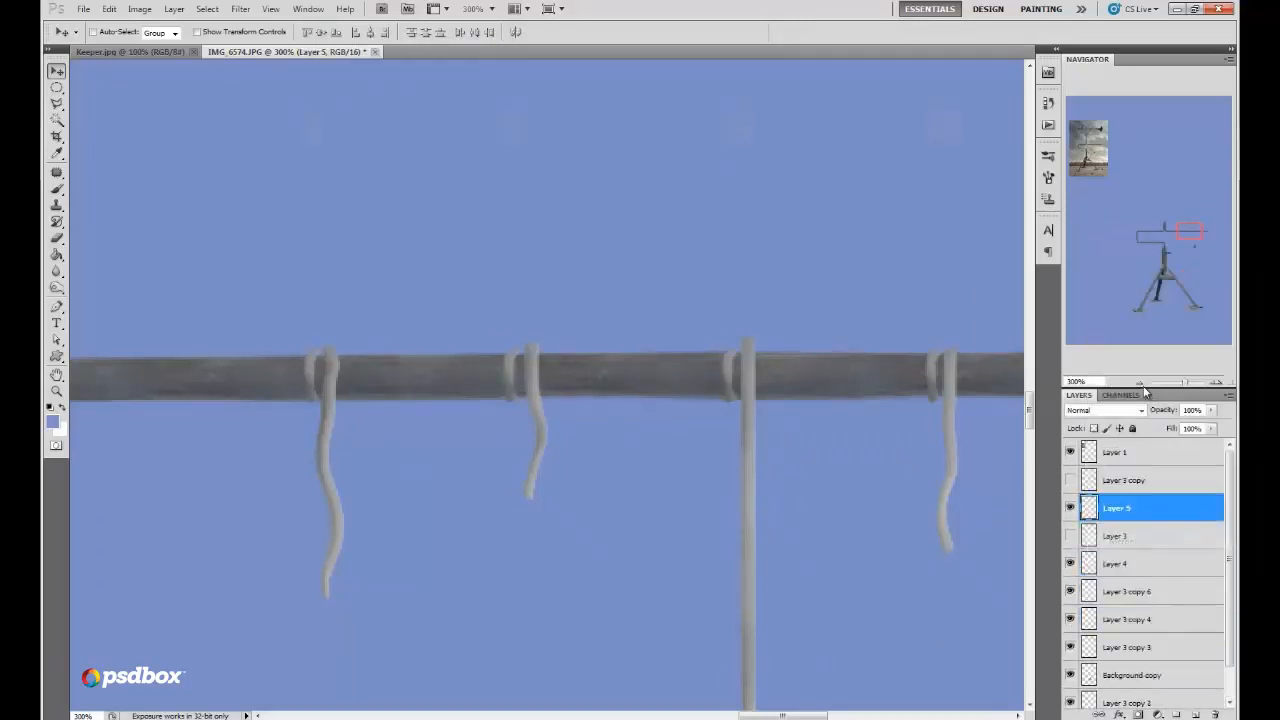
{"action": "key", "text": "ctrl+minus"}
{"action": "left_click", "coordinate": [1069, 509]}
{"action": "left_click", "coordinate": [1069, 509]}
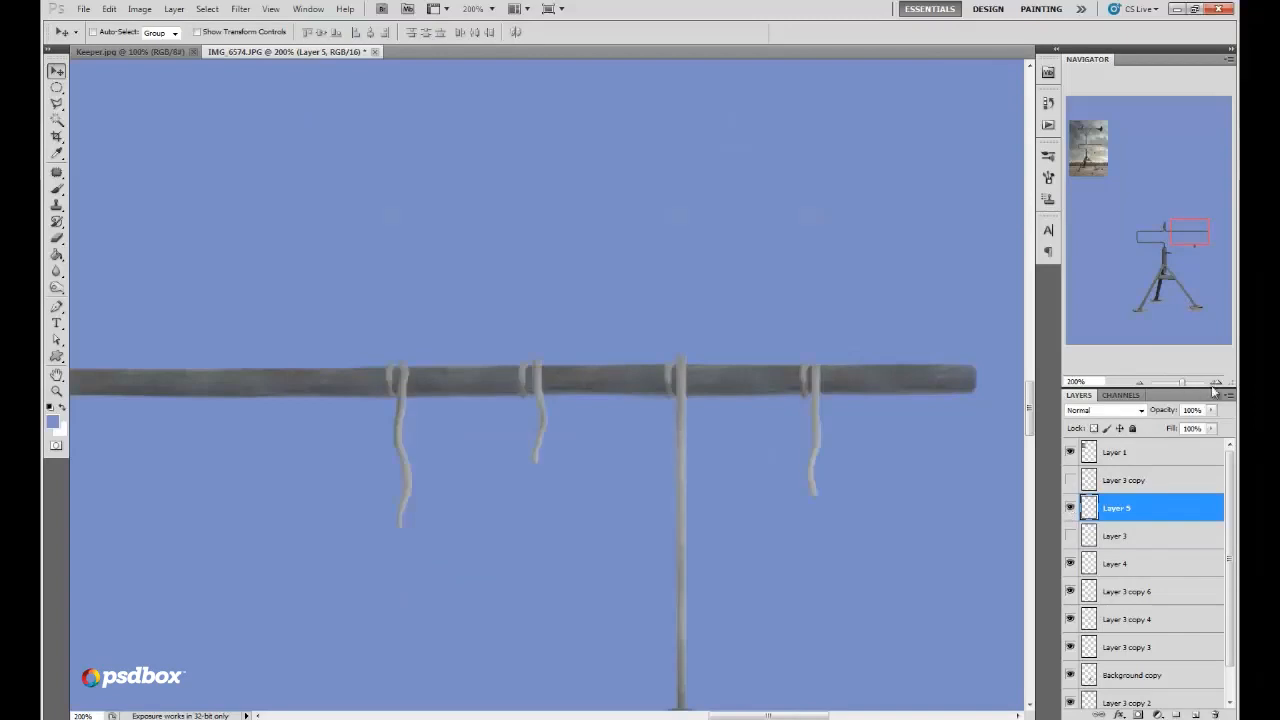
Step: Erase the faint leftover smudges in the blue area above the strings with a large, hard eraser
{"action": "left_click", "coordinate": [1216, 382]}
{"action": "left_click", "coordinate": [56, 240]}
{"action": "right_click", "coordinate": [398, 190]}
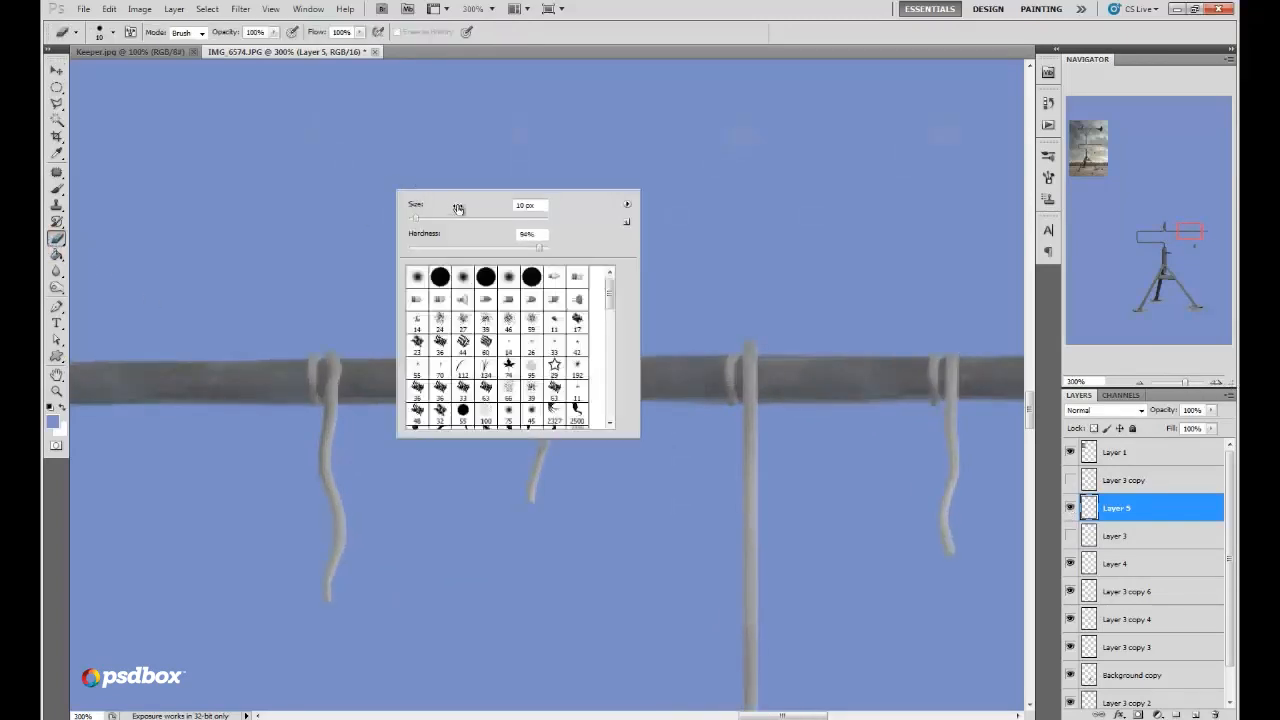
{"action": "left_click_drag", "start_coordinate": [490, 226], "coordinate": [491, 225]}
{"action": "left_click", "coordinate": [335, 151]}
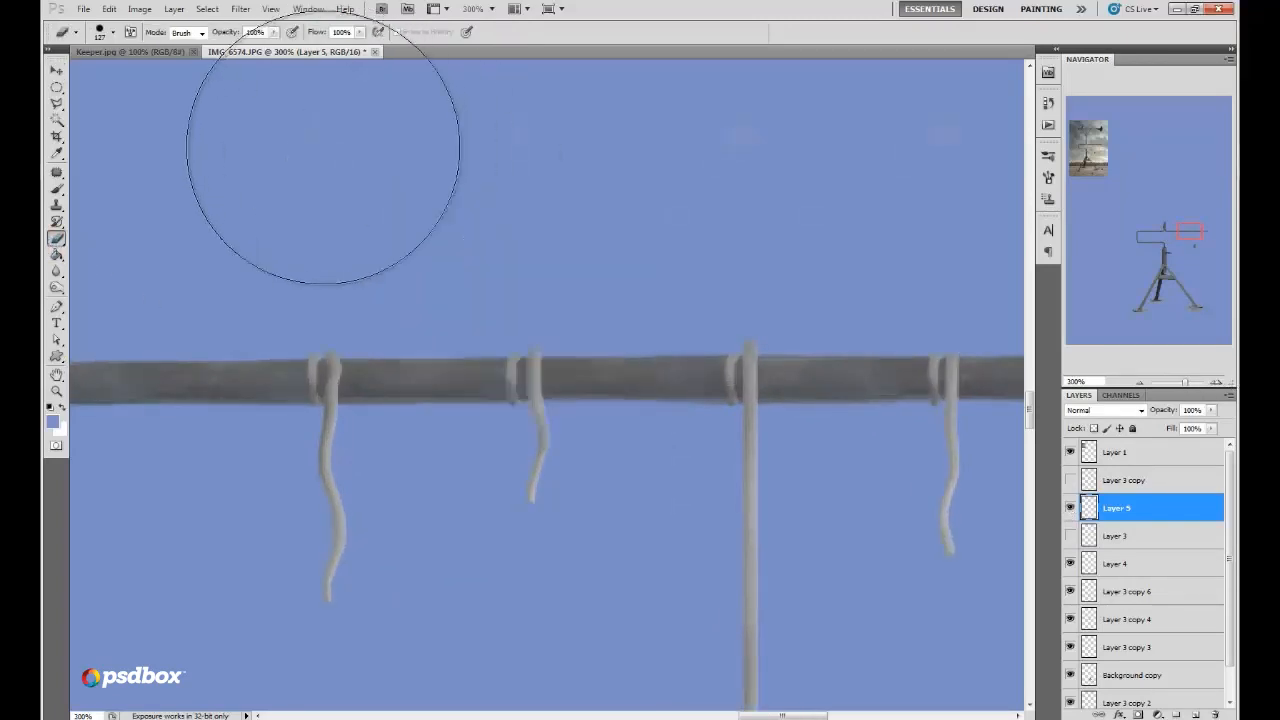
{"action": "right_click", "coordinate": [399, 138]}
{"action": "left_click_drag", "start_coordinate": [492, 169], "coordinate": [462, 168]}
{"action": "left_click", "coordinate": [426, 126]}
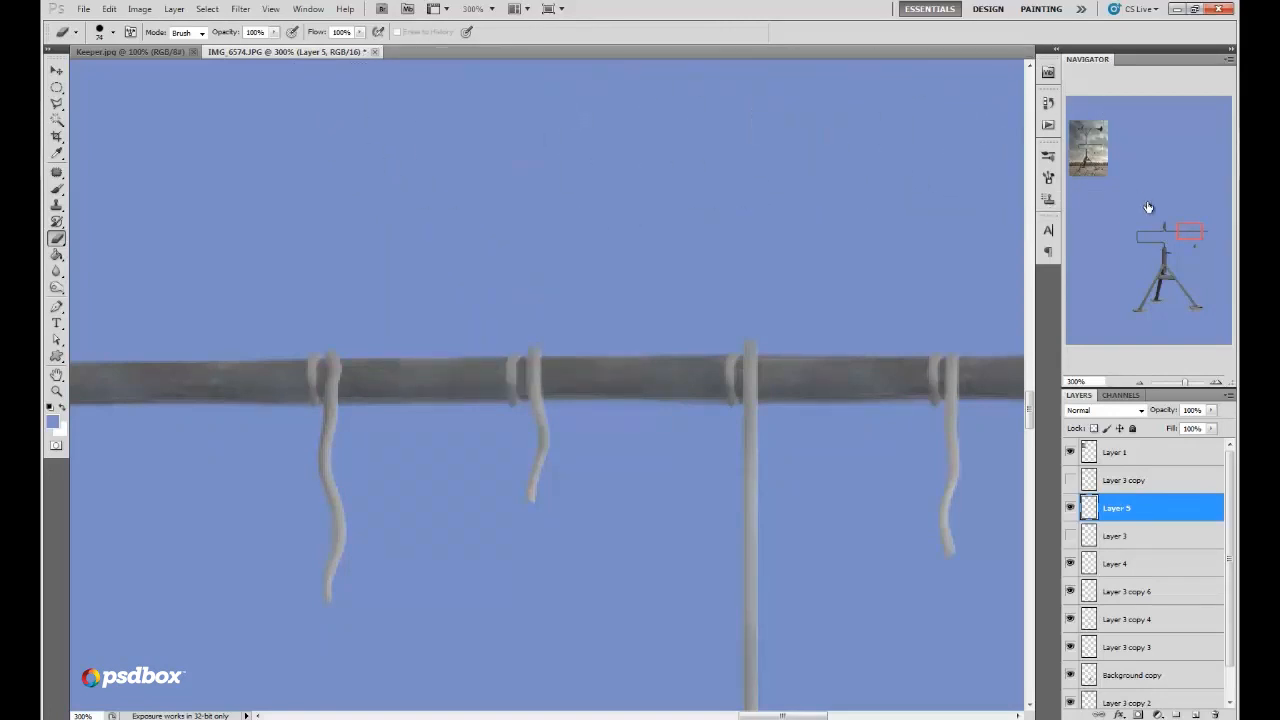
Step: Trim the string ends that stick out above the long arm with a small eraser
{"action": "mouse_move", "coordinate": [1180, 233]}
{"action": "left_mouse_down"}
{"action": "mouse_move", "coordinate": [1194, 229]}
{"action": "mouse_move", "coordinate": [1167, 234]}
{"action": "left_mouse_up"}
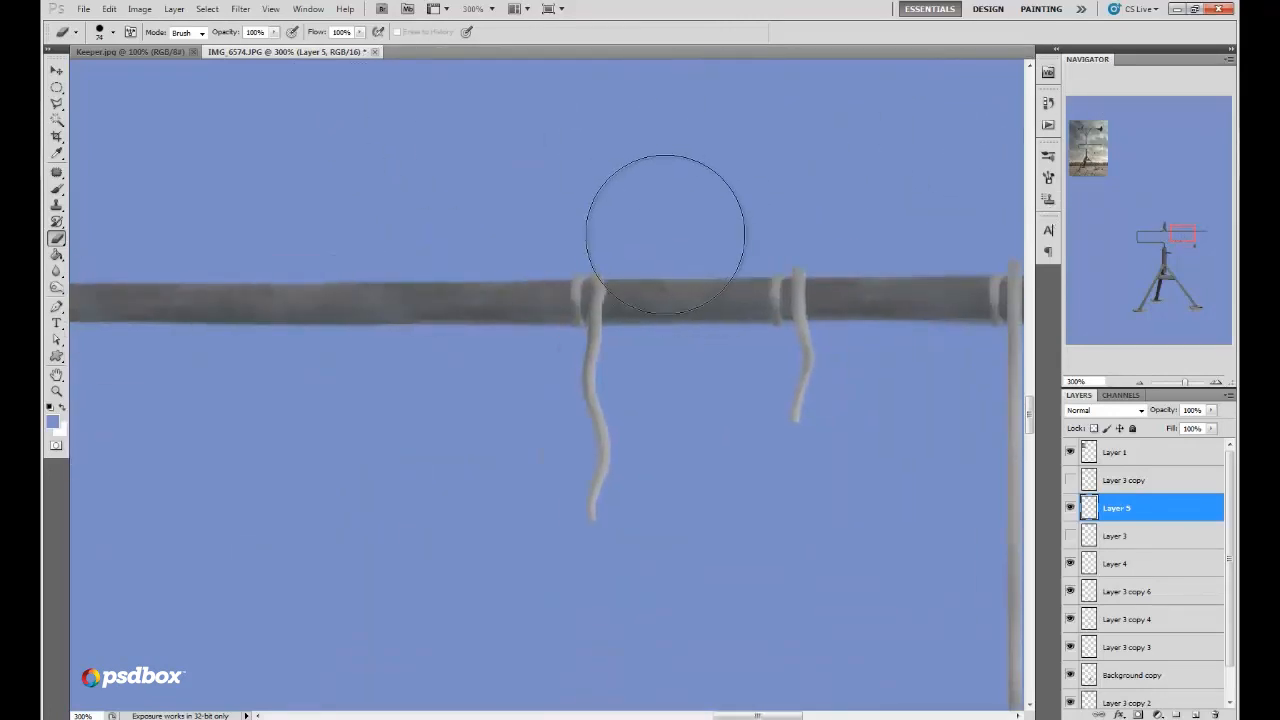
{"action": "right_click", "coordinate": [671, 230]}
{"action": "left_click_drag", "start_coordinate": [734, 258], "coordinate": [599, 262]}
{"action": "left_click", "coordinate": [597, 266]}
{"action": "left_click_drag", "start_coordinate": [1180, 233], "coordinate": [1186, 230]}
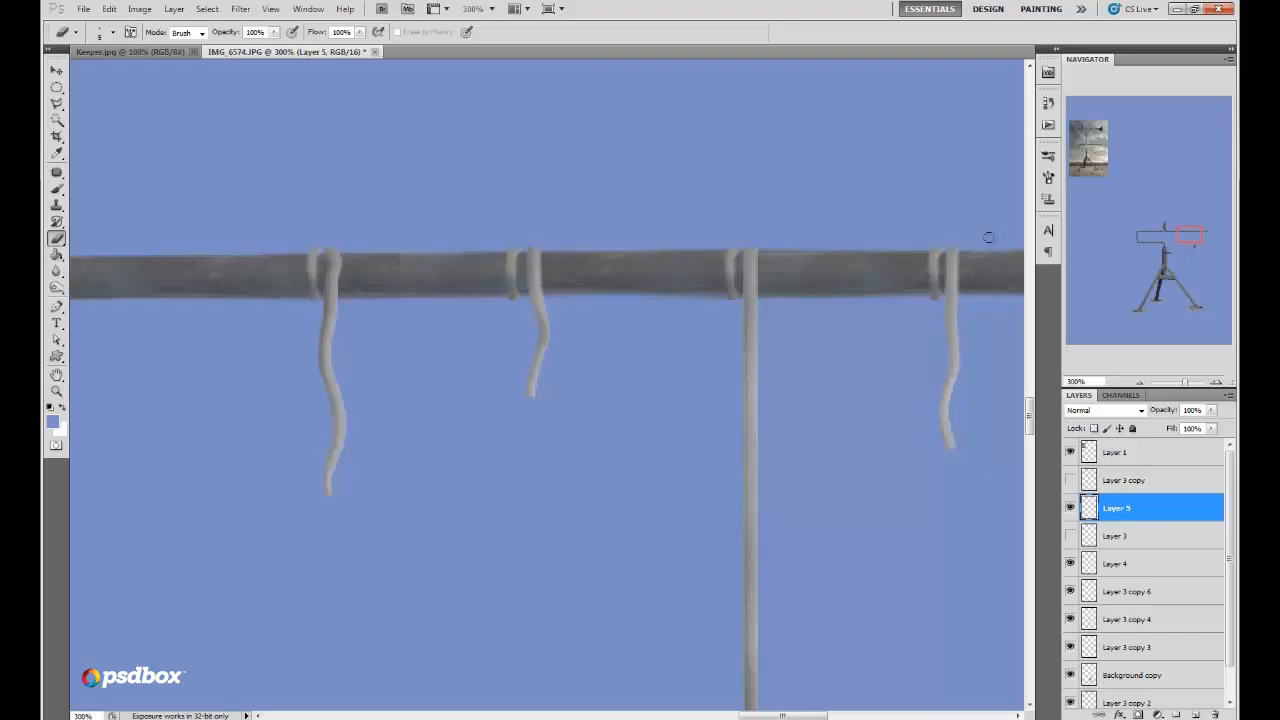
{"action": "left_click_drag", "start_coordinate": [1178, 243], "coordinate": [1184, 238]}
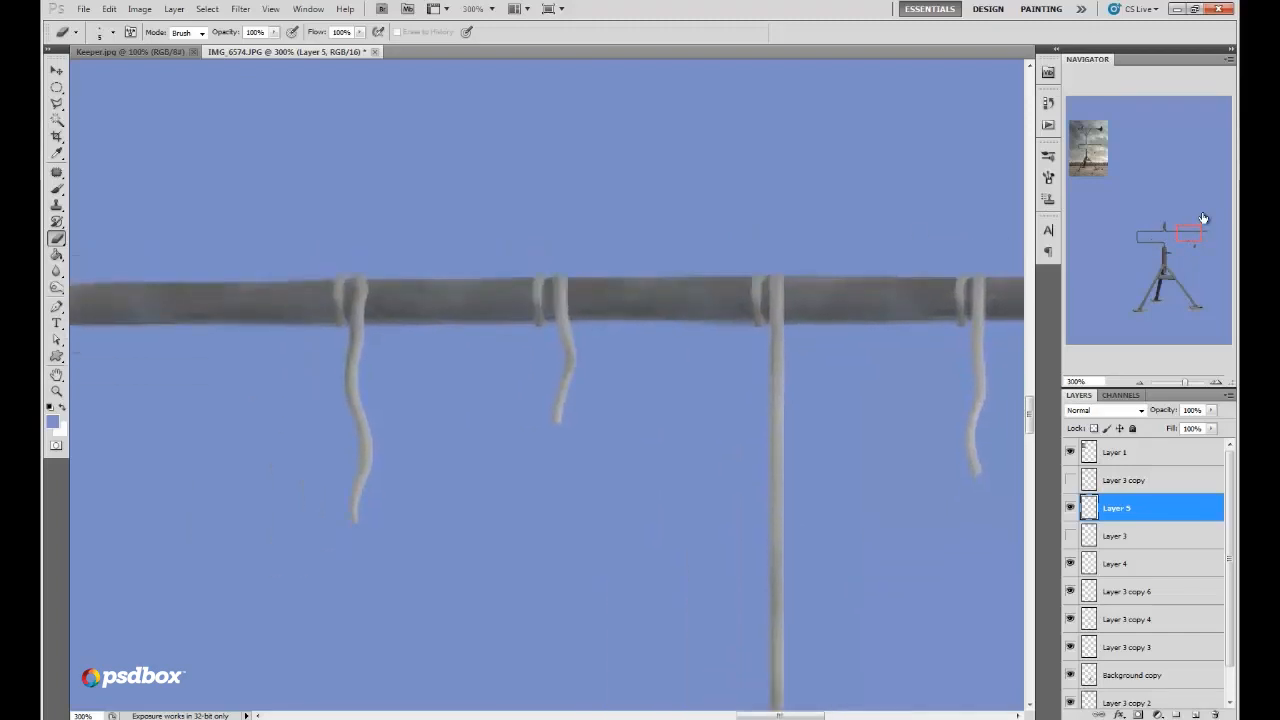
Step: Lighten the strings and loops on the arm using the Dodge tool with range Highlights and a 10 px brush
{"action": "left_click", "coordinate": [56, 288]}
{"action": "left_click", "coordinate": [245, 33]}
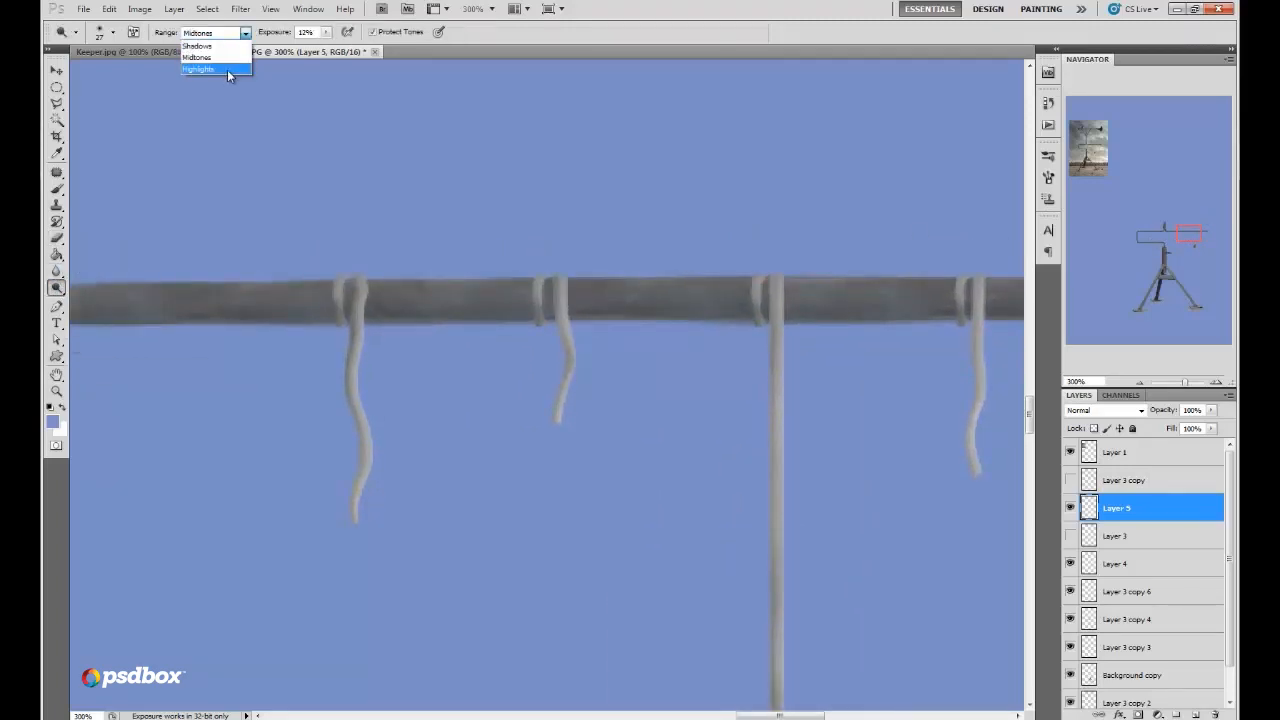
{"action": "left_click", "coordinate": [229, 71]}
{"action": "right_click", "coordinate": [395, 236]}
{"action": "left_click", "coordinate": [422, 262]}
{"action": "left_click", "coordinate": [337, 274]}
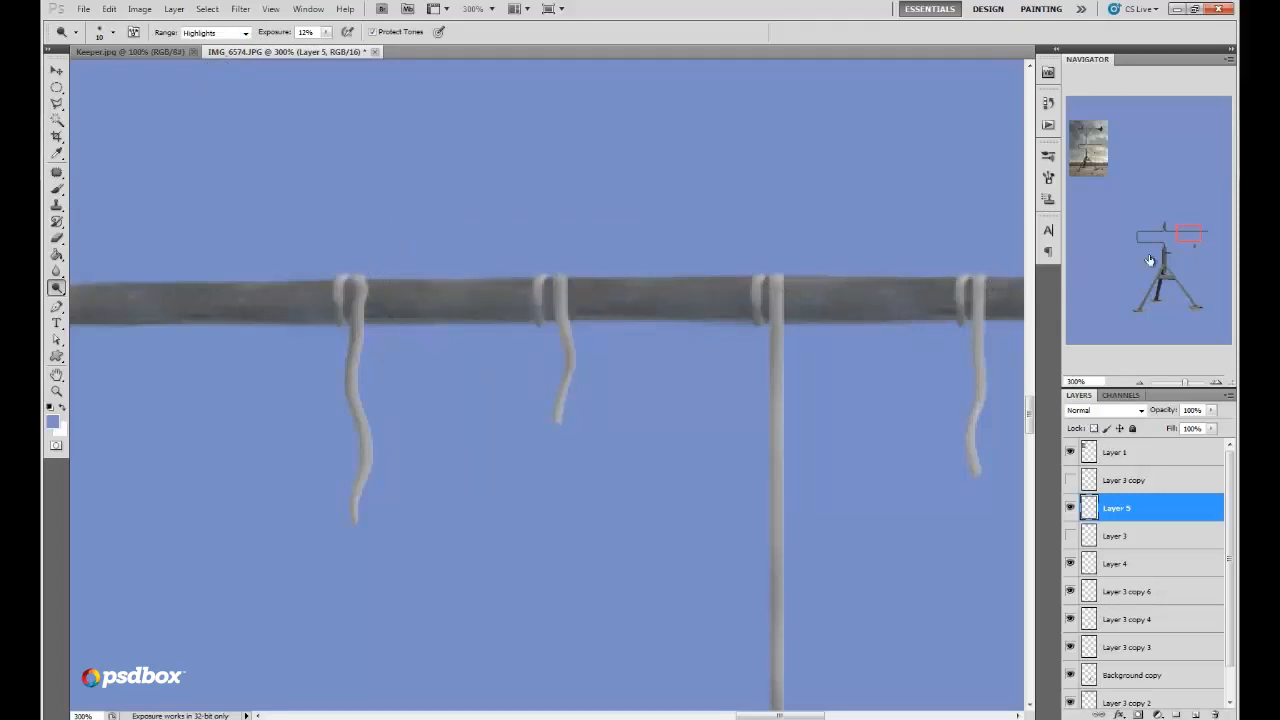
Step: Examine the lightened strings up close and the look of the whole contraption
{"action": "left_click_drag", "start_coordinate": [1183, 234], "coordinate": [1188, 236]}
{"action": "left_click", "coordinate": [1137, 384]}
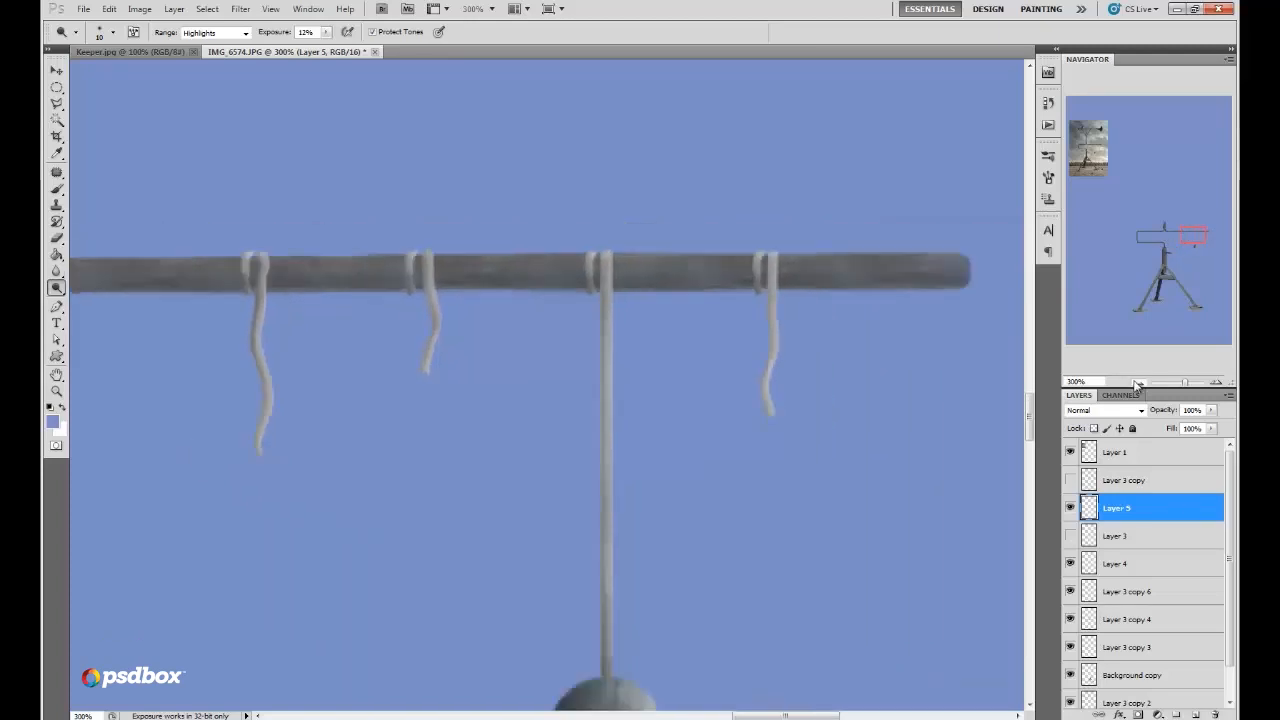
{"action": "left_click", "coordinate": [1137, 384]}
{"action": "left_click", "coordinate": [1137, 384]}
{"action": "left_click_drag", "start_coordinate": [1194, 242], "coordinate": [1183, 249]}
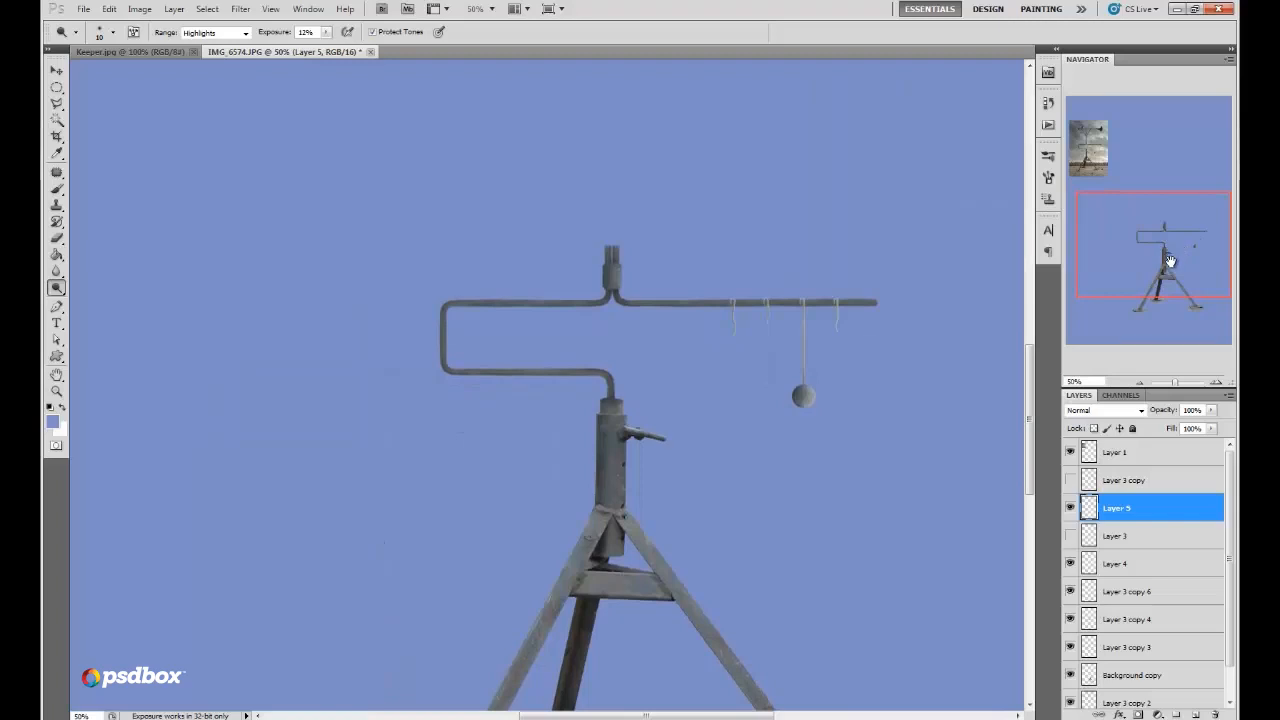
{"action": "mouse_move", "coordinate": [1180, 265]}
{"action": "left_mouse_down"}
{"action": "mouse_move", "coordinate": [1182, 279]}
{"action": "mouse_move", "coordinate": [1139, 188]}
{"action": "mouse_move", "coordinate": [1157, 223]}
{"action": "mouse_move", "coordinate": [1157, 257]}
{"action": "mouse_move", "coordinate": [1143, 216]}
{"action": "mouse_move", "coordinate": [1155, 263]}
{"action": "left_mouse_up"}
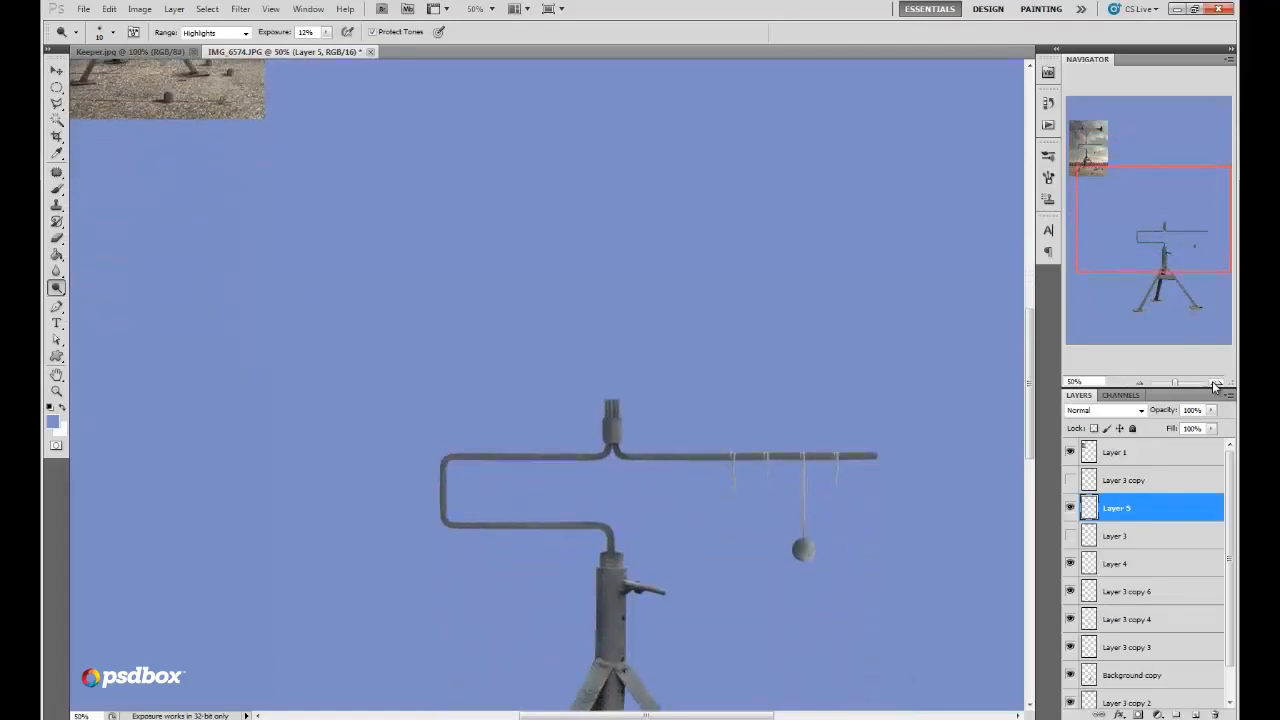
{"action": "left_click", "coordinate": [1216, 382]}
{"action": "left_click", "coordinate": [1216, 382]}
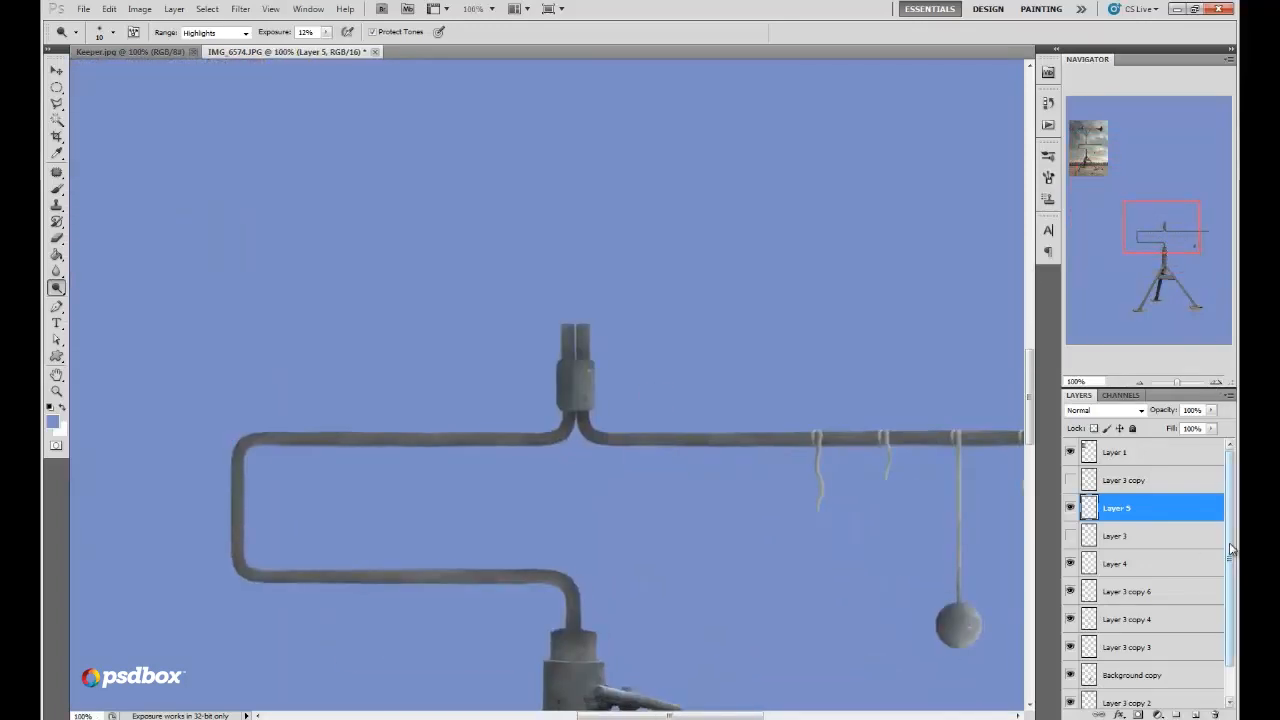
Step: Merge the pipe and stand layers from Layer 4 through Layer 3 copy 2 into one layer
{"action": "left_click_drag", "start_coordinate": [1230, 548], "coordinate": [1214, 586]}
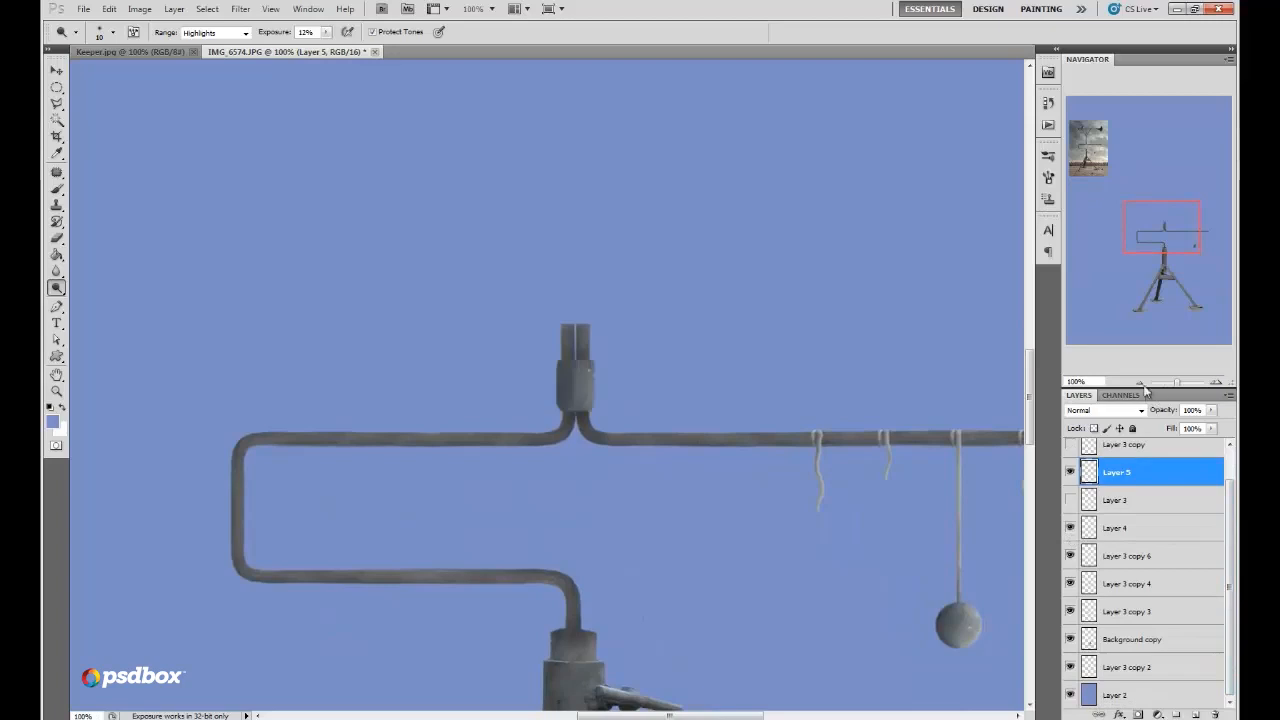
{"action": "left_click", "coordinate": [1142, 384]}
{"action": "left_click", "coordinate": [1118, 530]}
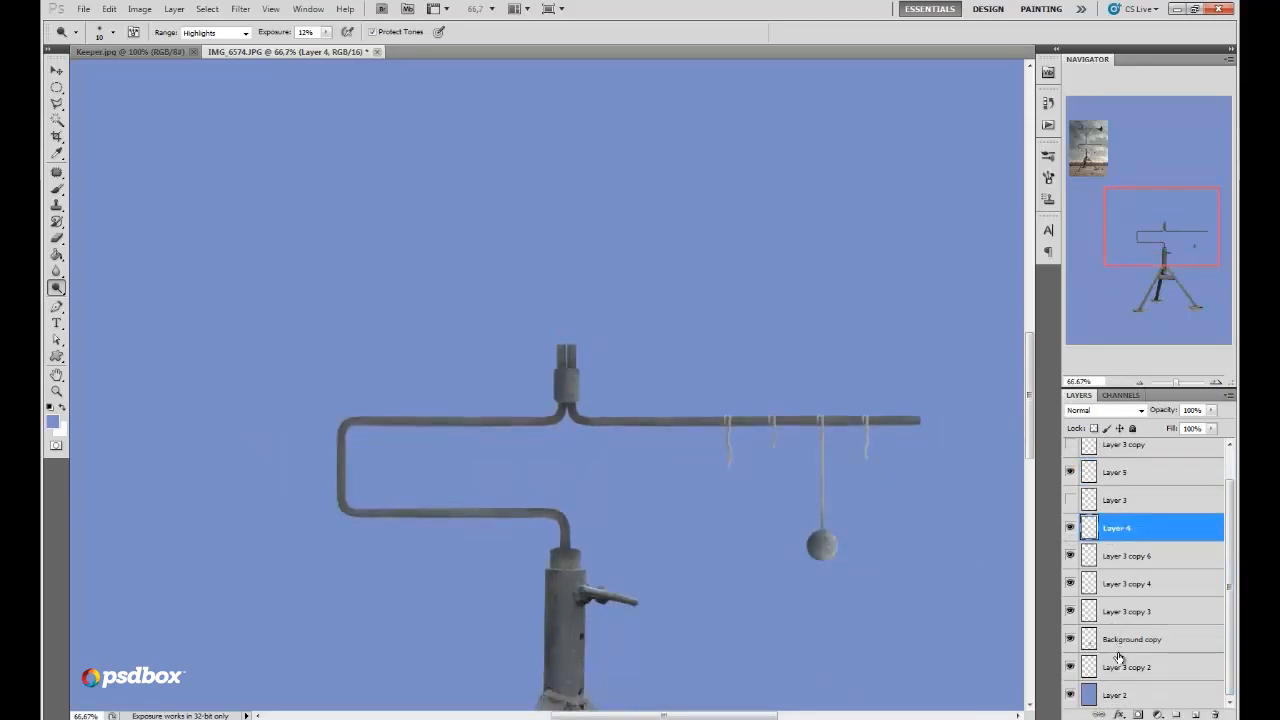
{"action": "left_click", "coordinate": [1118, 666], "text": "shift"}
{"action": "right_click", "coordinate": [1118, 660]}
{"action": "left_click", "coordinate": [1128, 588]}
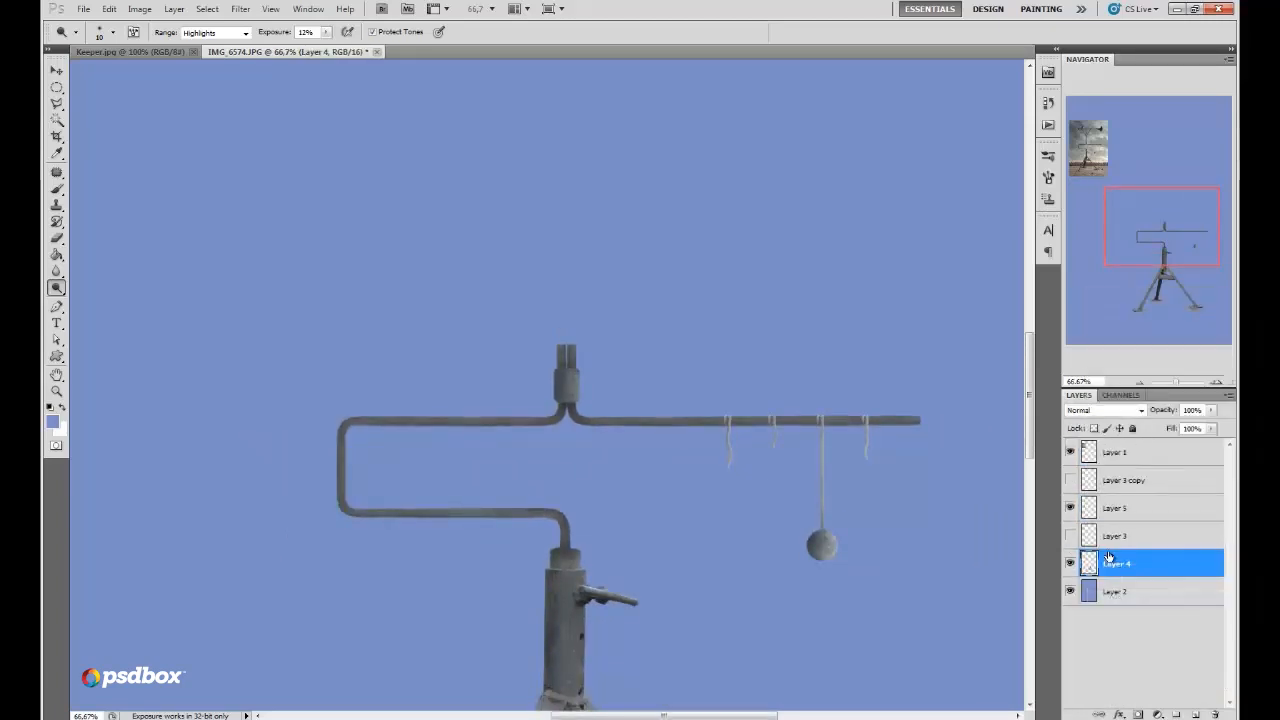
Step: Move Layer 4 directly below Layer 5, merge the two layers and toggle the result's visibility to check it
{"action": "left_click_drag", "start_coordinate": [1096, 562], "coordinate": [1110, 524]}
{"action": "left_click", "coordinate": [1115, 508], "text": "shift"}
{"action": "right_click", "coordinate": [1112, 540]}
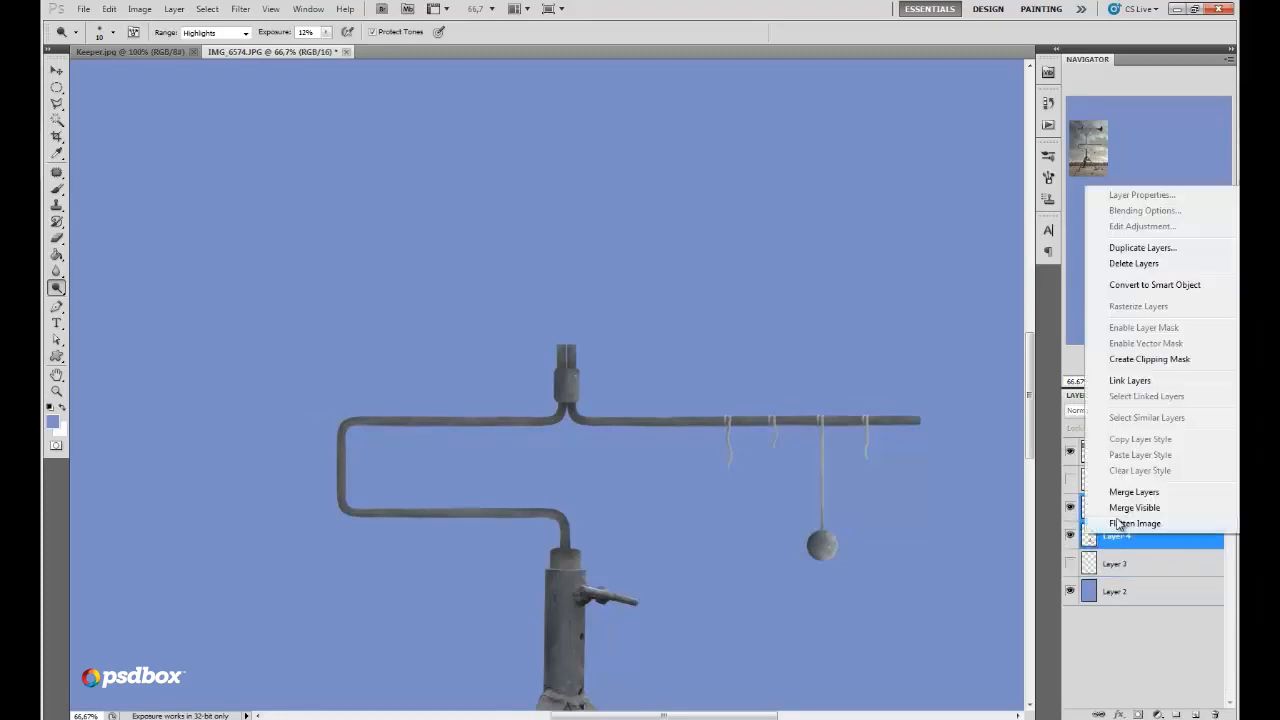
{"action": "left_click", "coordinate": [1134, 492]}
{"action": "left_click", "coordinate": [1139, 382]}
{"action": "left_click", "coordinate": [1139, 382]}
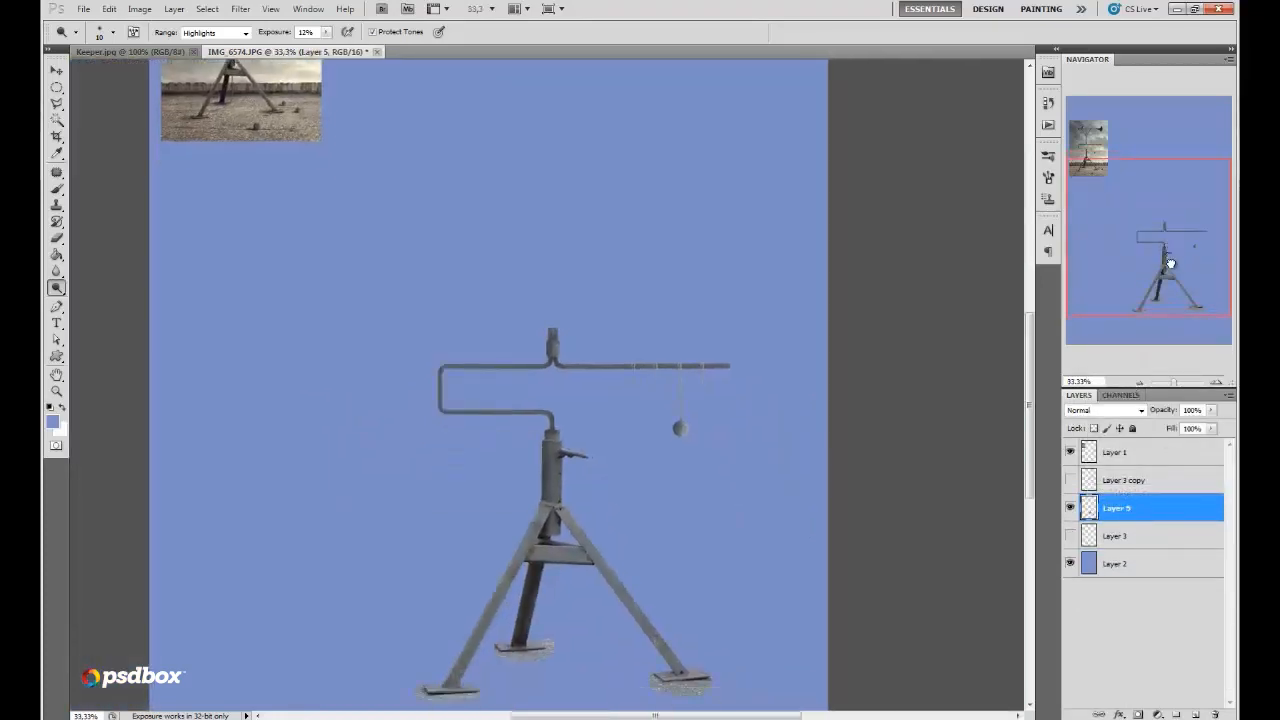
{"action": "left_click", "coordinate": [1070, 508]}
{"action": "left_click", "coordinate": [1070, 508]}
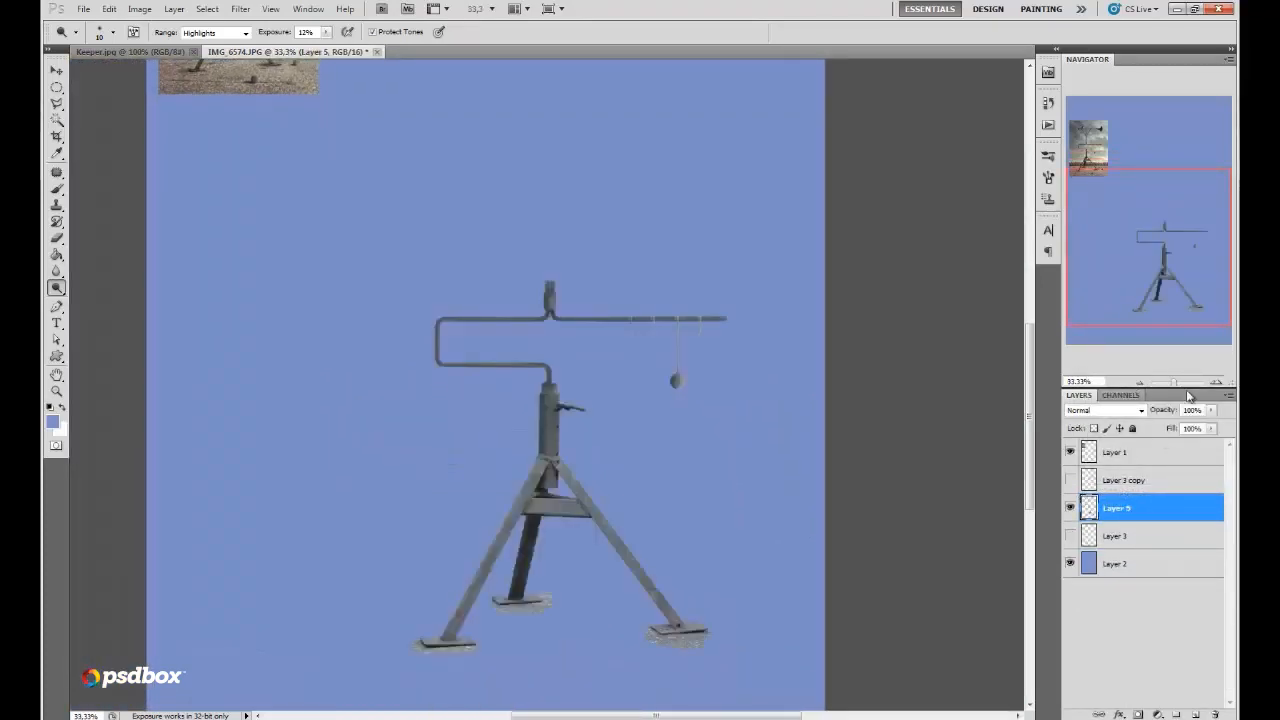
Step: Erase the two short pipe stubs above the connector on Layer 5 with a 26 px eraser
{"action": "left_click", "coordinate": [1216, 382]}
{"action": "left_click", "coordinate": [1216, 382]}
{"action": "left_click_drag", "start_coordinate": [1187, 258], "coordinate": [1185, 244]}
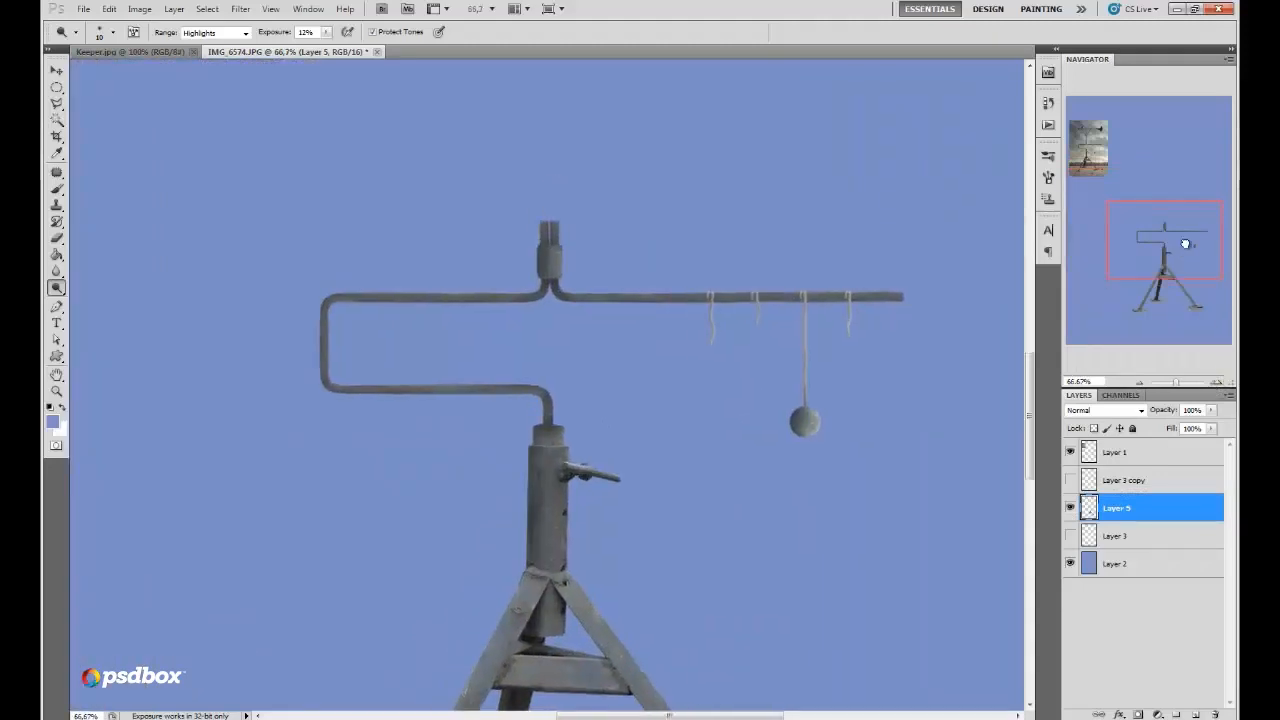
{"action": "left_click", "coordinate": [1216, 382]}
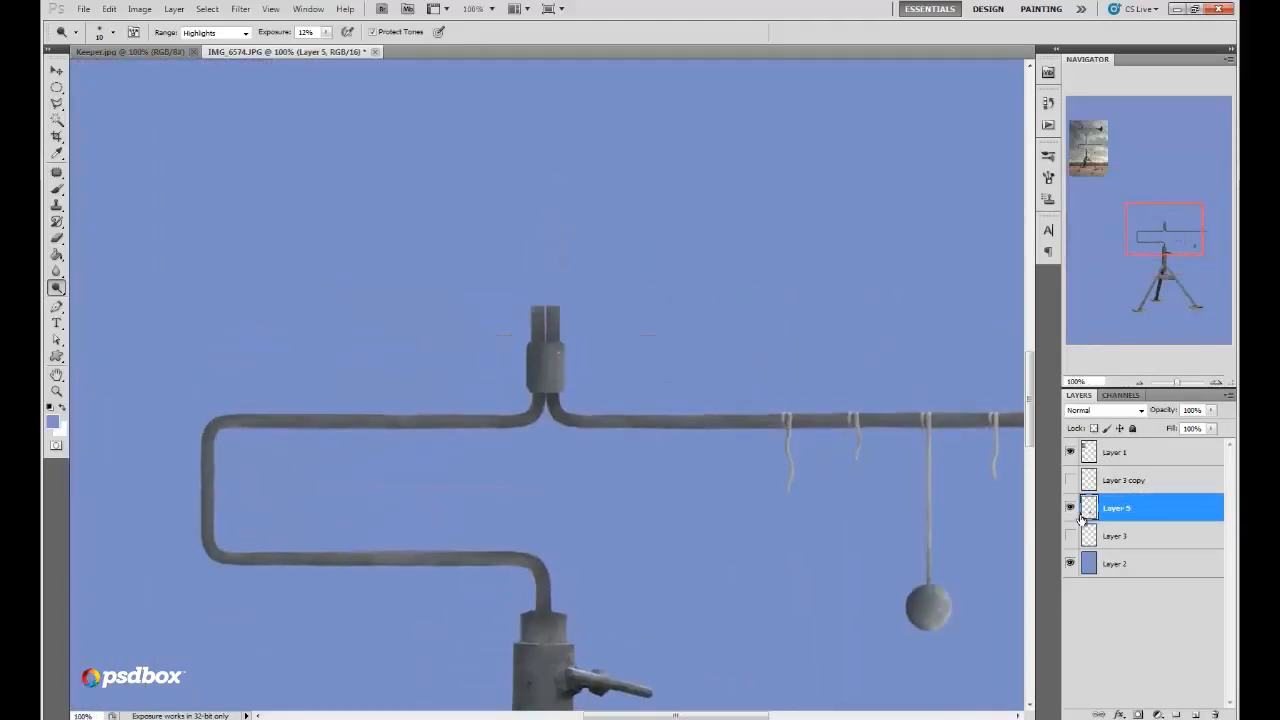
{"action": "left_click", "coordinate": [57, 238]}
{"action": "right_click", "coordinate": [600, 265]}
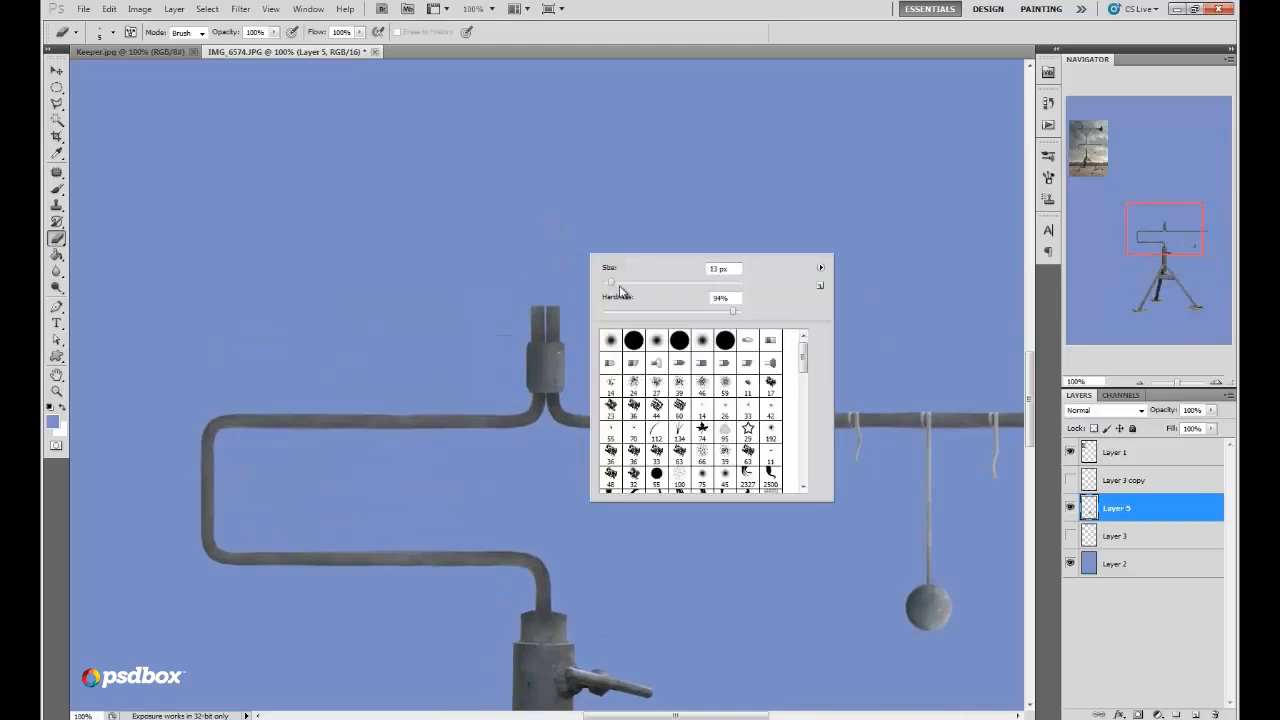
{"action": "left_click_drag", "start_coordinate": [562, 328], "coordinate": [549, 332]}
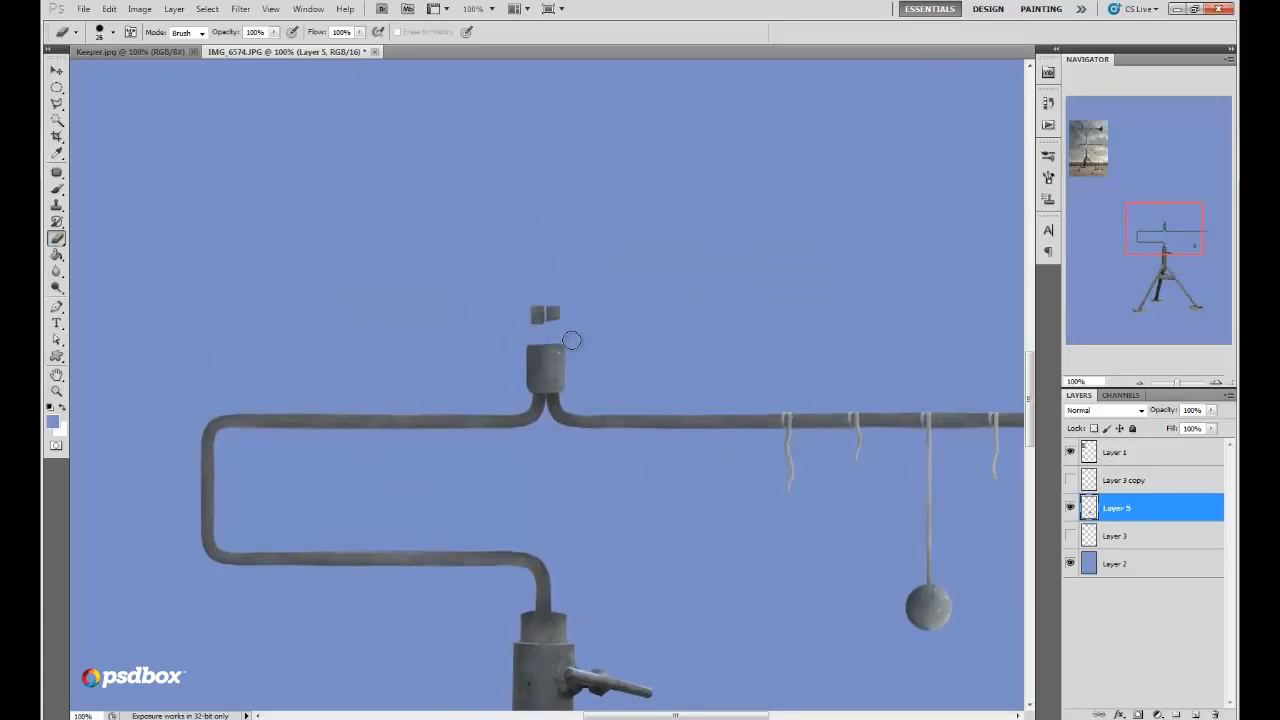
{"action": "left_click_drag", "start_coordinate": [522, 340], "coordinate": [531, 303]}
Step: Show the bent pipe on Layer 3 copy, duplicate that layer and hide the original
{"action": "left_click", "coordinate": [1138, 382]}
{"action": "left_click", "coordinate": [1088, 480]}
{"action": "left_click", "coordinate": [1070, 480]}
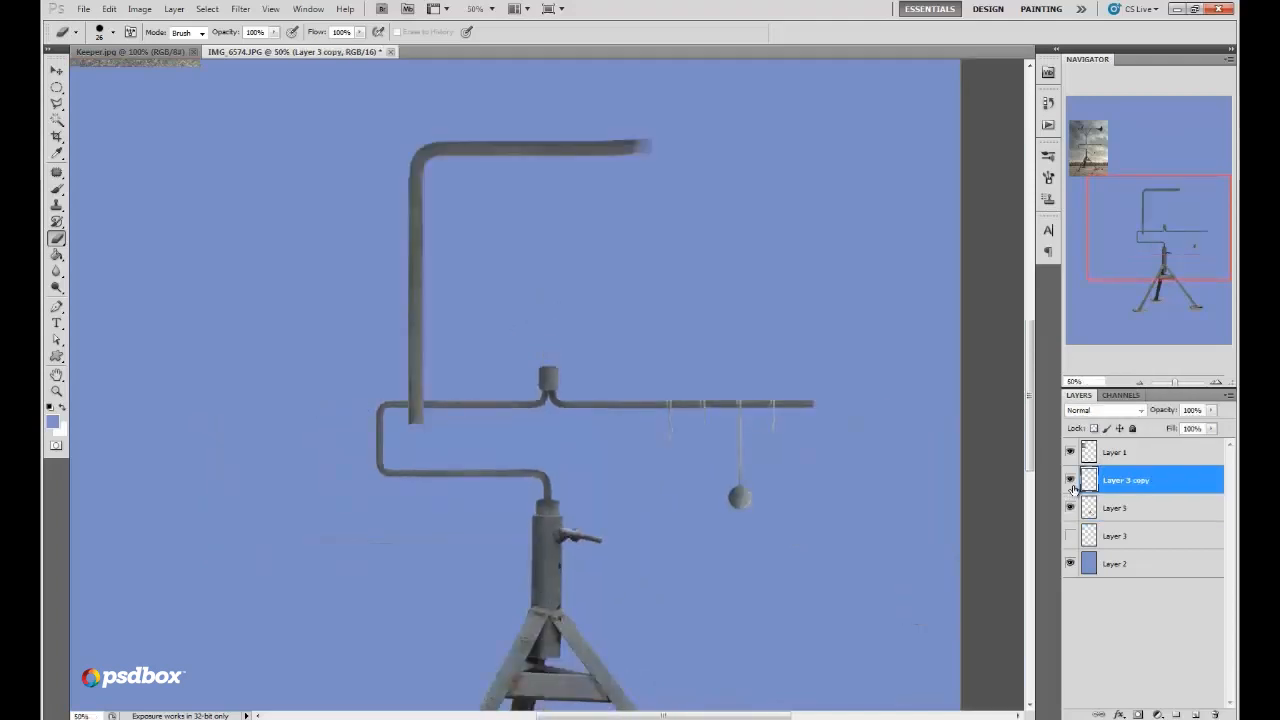
{"action": "left_click_drag", "start_coordinate": [1098, 482], "coordinate": [1195, 714]}
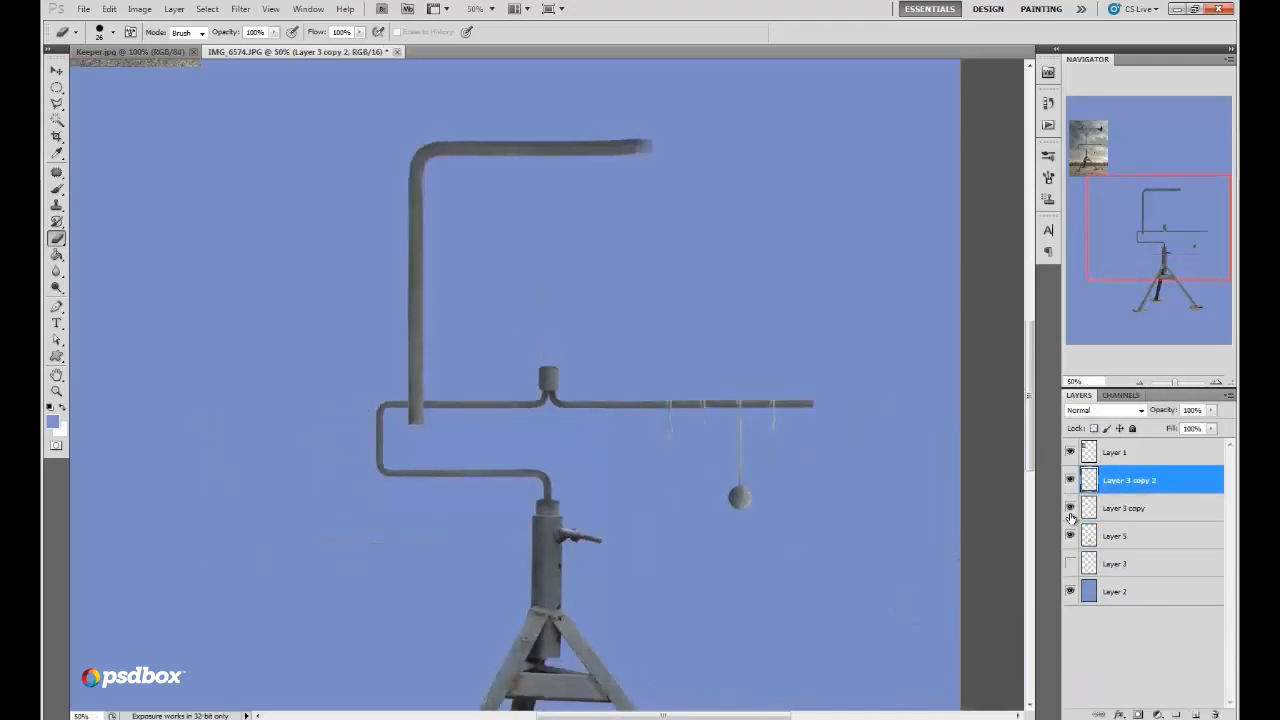
{"action": "left_click", "coordinate": [1070, 508]}
Step: Erase the bend and horizontal section of the duplicated pipe with a 90 px eraser, leaving only the vertical part
{"action": "right_click", "coordinate": [464, 172]}
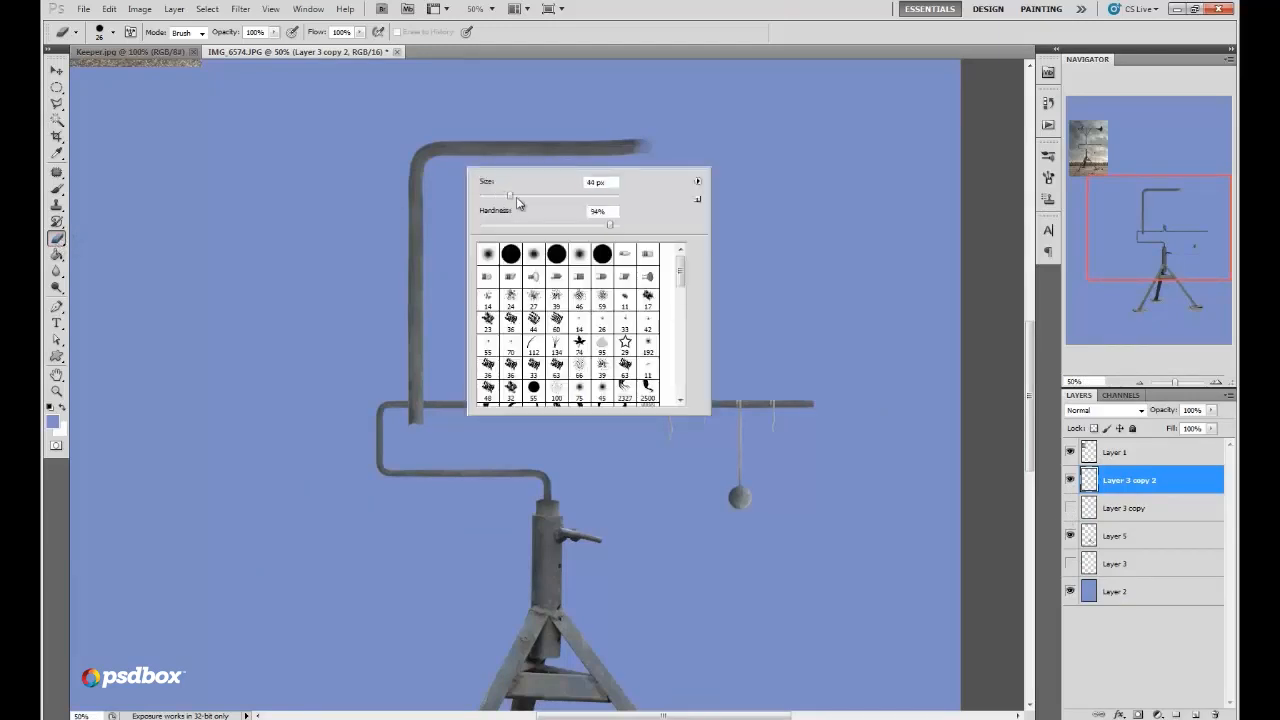
{"action": "type", "text": "58"}
{"action": "key", "text": "Return"}
{"action": "mouse_move", "coordinate": [437, 148]}
{"action": "left_mouse_down"}
{"action": "mouse_move", "coordinate": [407, 151]}
{"action": "mouse_move", "coordinate": [598, 140]}
{"action": "left_mouse_up"}
{"action": "right_click", "coordinate": [488, 150]}
{"action": "type", "text": "90"}
{"action": "key", "text": "Return"}
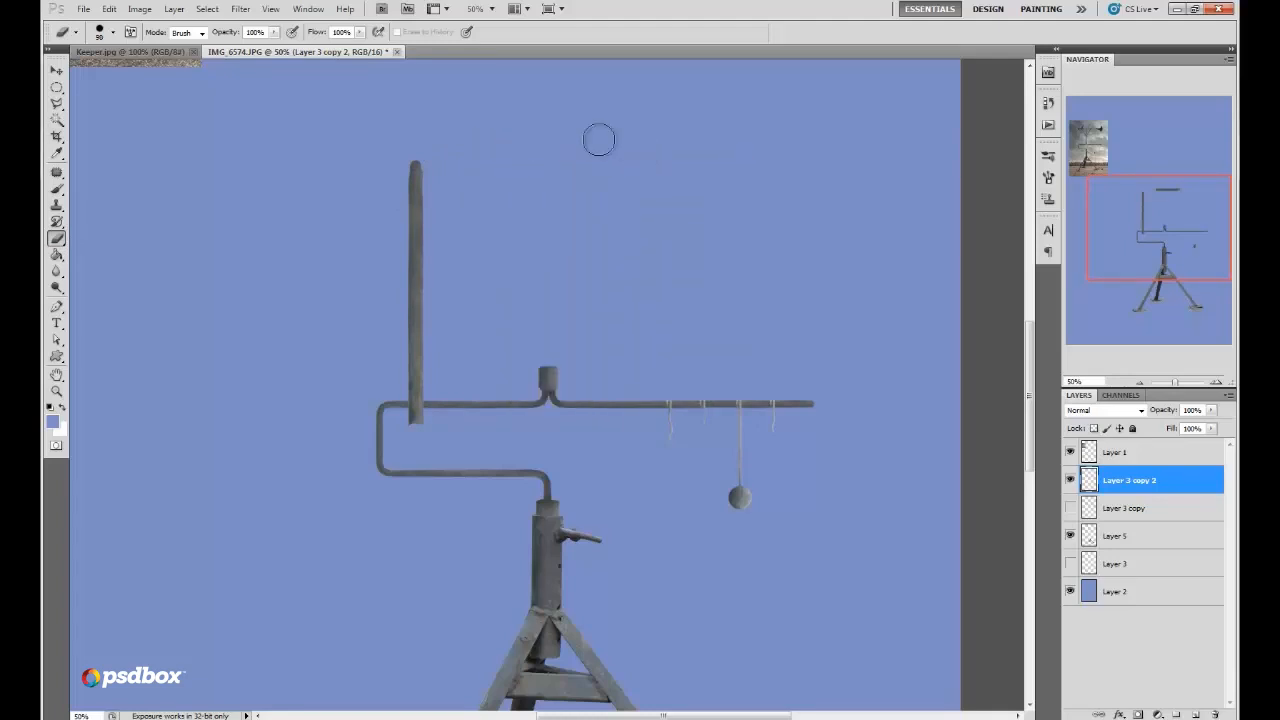
Step: Extend the vertical pipe at its lower and upper ends by cloning its own texture with a soft Clone Stamp brush
{"action": "left_click", "coordinate": [56, 205]}
{"action": "right_click", "coordinate": [490, 279]}
{"action": "left_click_drag", "start_coordinate": [596, 304], "coordinate": [599, 305]}
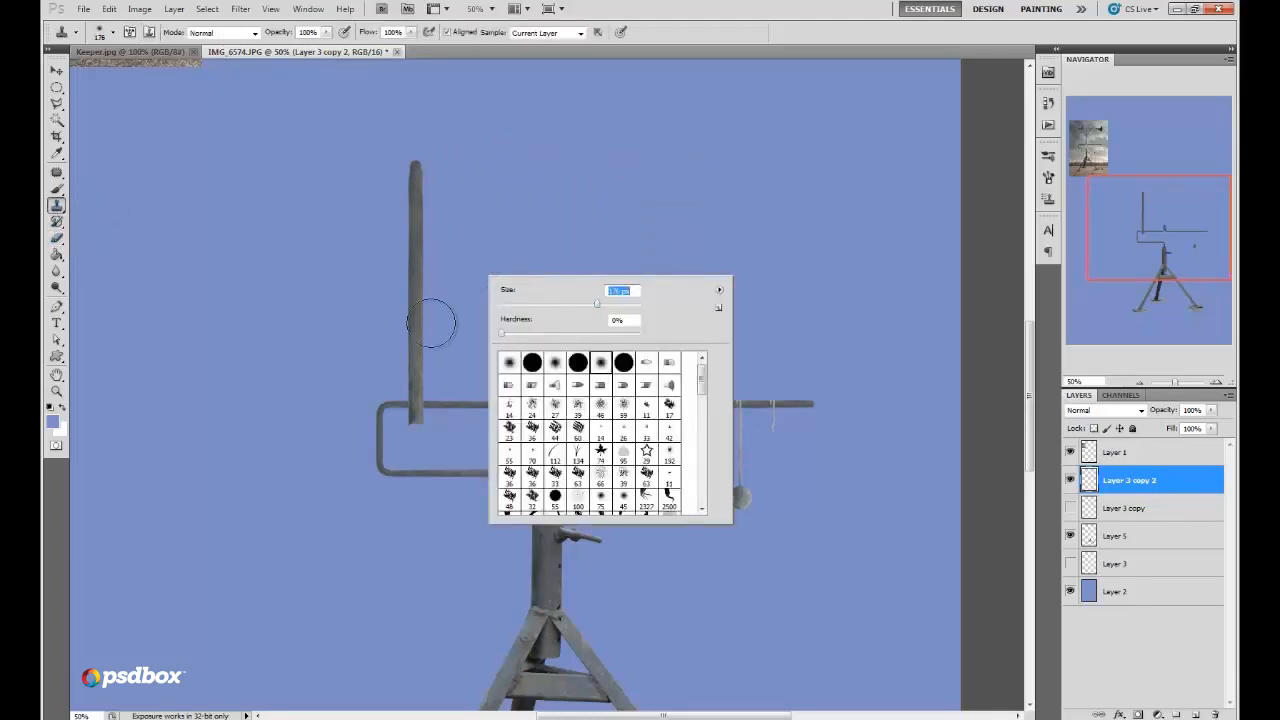
{"action": "left_click", "coordinate": [417, 346], "text": "alt"}
{"action": "left_click", "coordinate": [415, 441]}
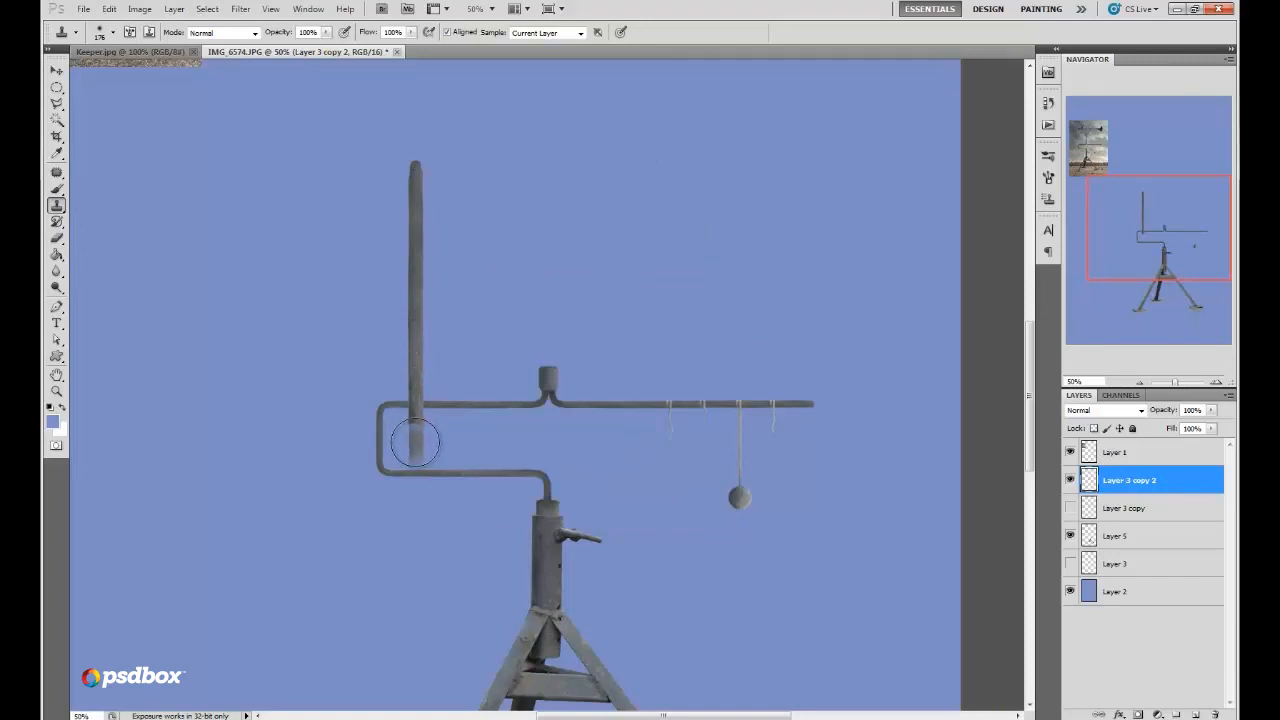
{"action": "mouse_move", "coordinate": [417, 446]}
{"action": "left_mouse_down"}
{"action": "mouse_move", "coordinate": [417, 429]}
{"action": "mouse_move", "coordinate": [411, 640]}
{"action": "left_mouse_up"}
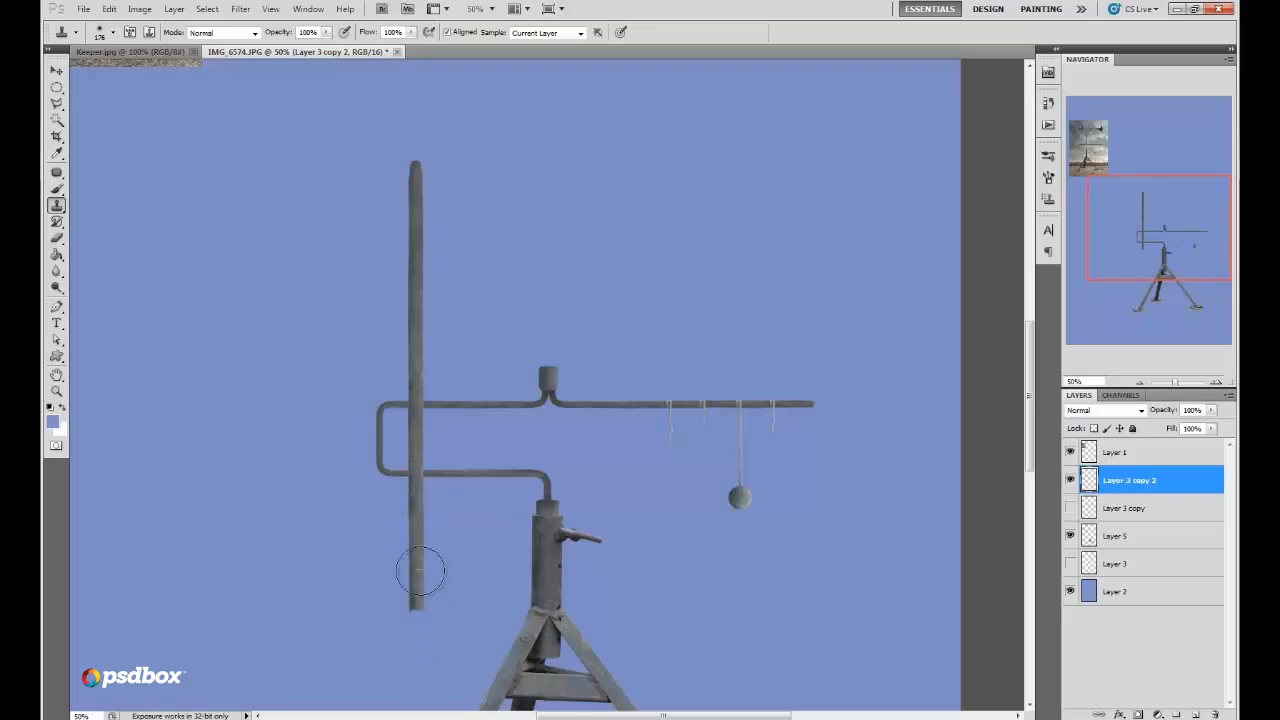
{"action": "left_click", "coordinate": [417, 164]}
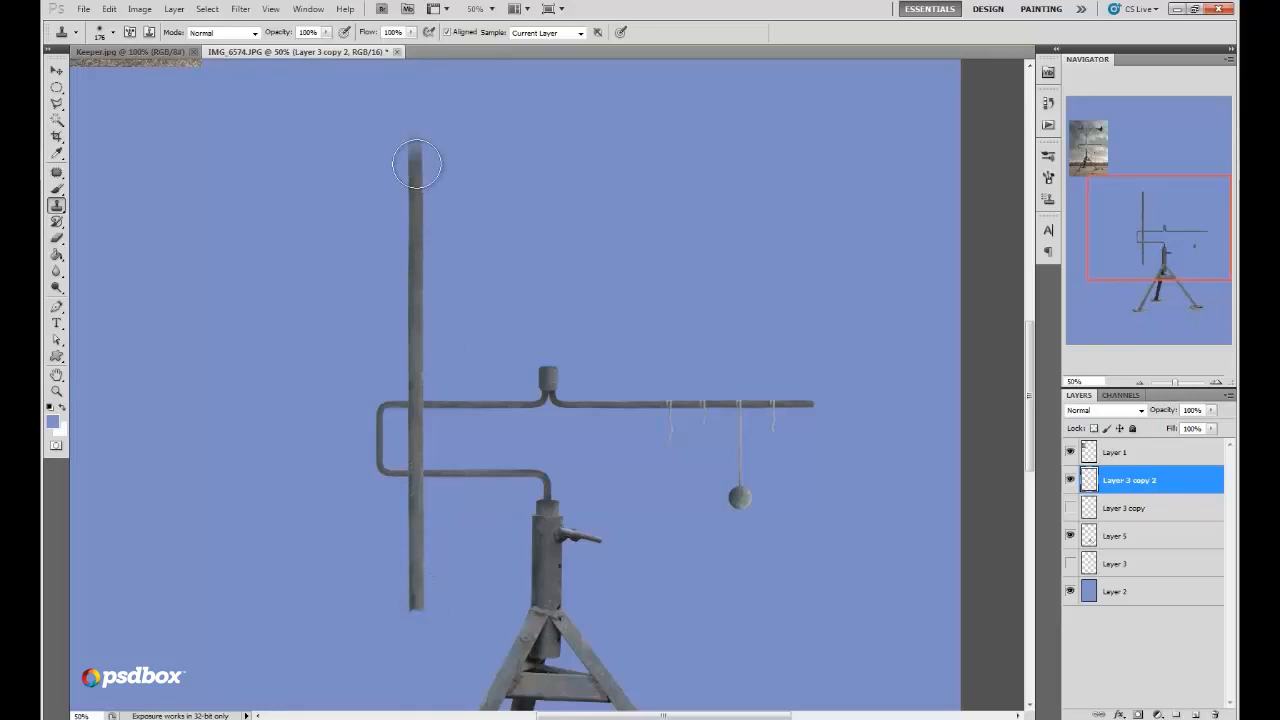
{"action": "left_click_drag", "start_coordinate": [417, 164], "coordinate": [414, 105]}
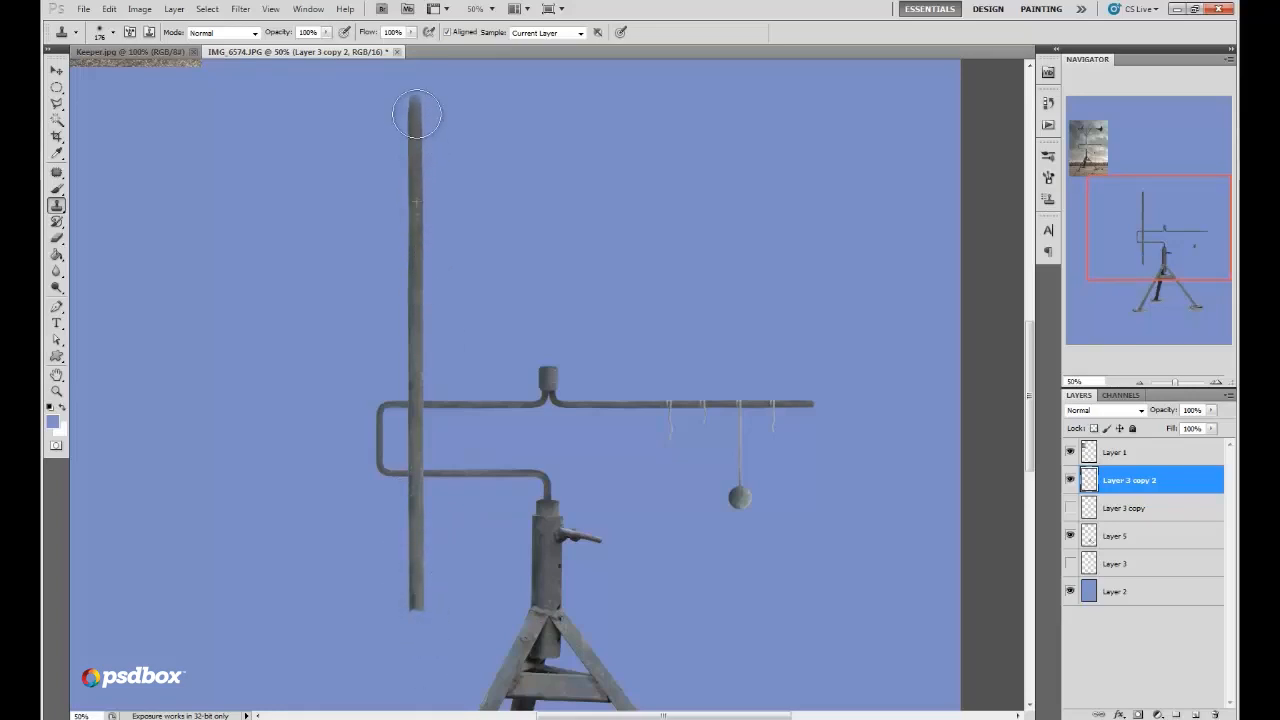
Step: Move the vertical pole directly above the connector, place its layer beneath Layer 5, and seat its lower end in the connector
{"action": "left_click", "coordinate": [57, 70]}
{"action": "left_click_drag", "start_coordinate": [405, 600], "coordinate": [530, 332]}
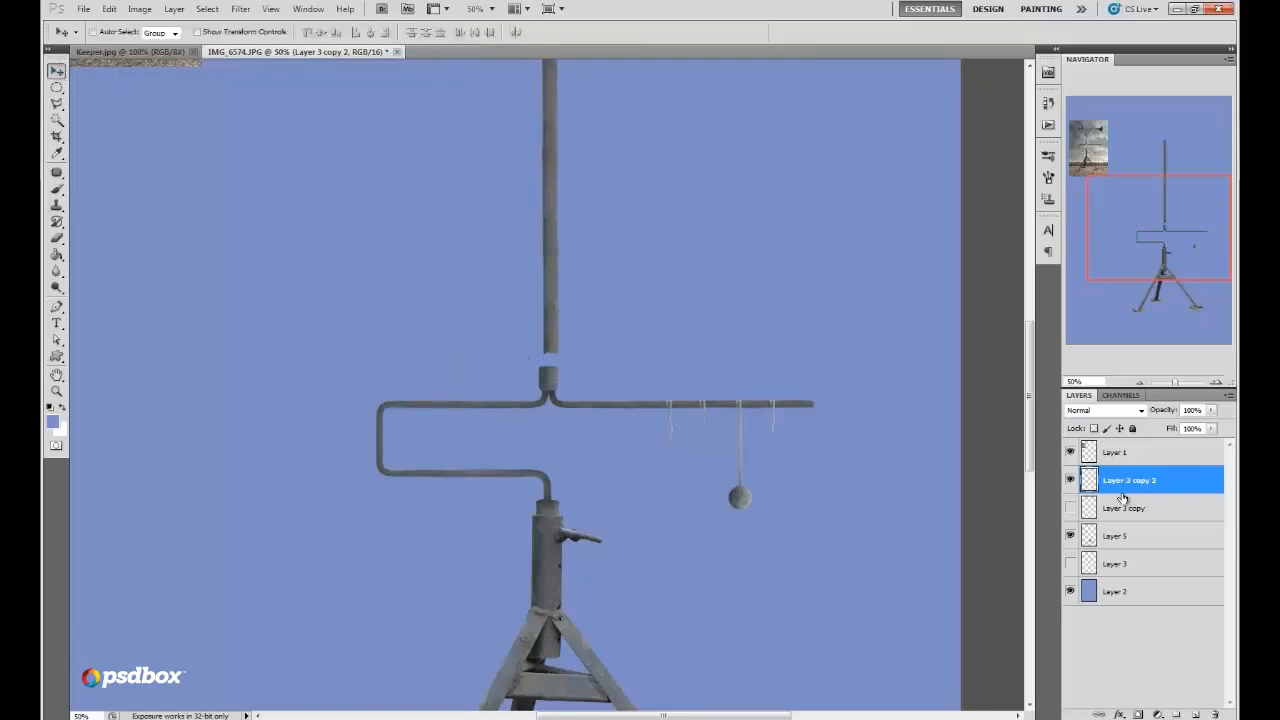
{"action": "left_click_drag", "start_coordinate": [1122, 497], "coordinate": [1127, 522]}
{"action": "left_click", "coordinate": [1216, 382]}
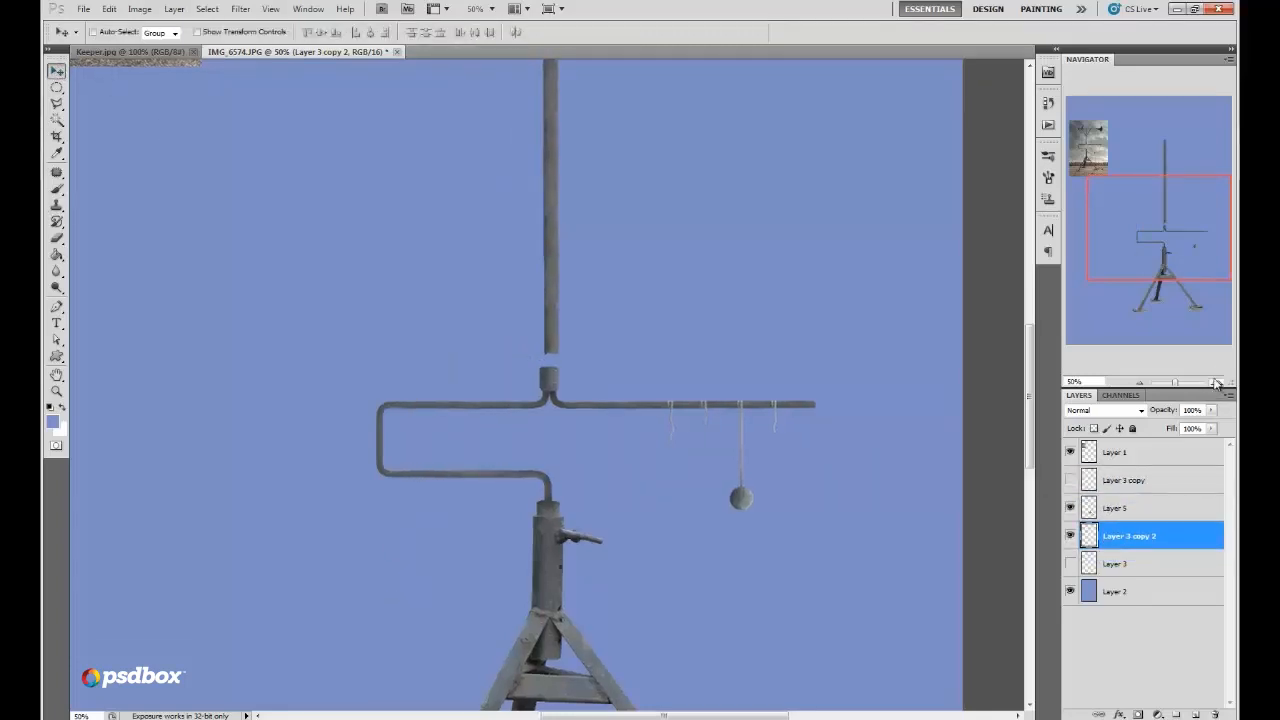
{"action": "left_click", "coordinate": [1216, 384]}
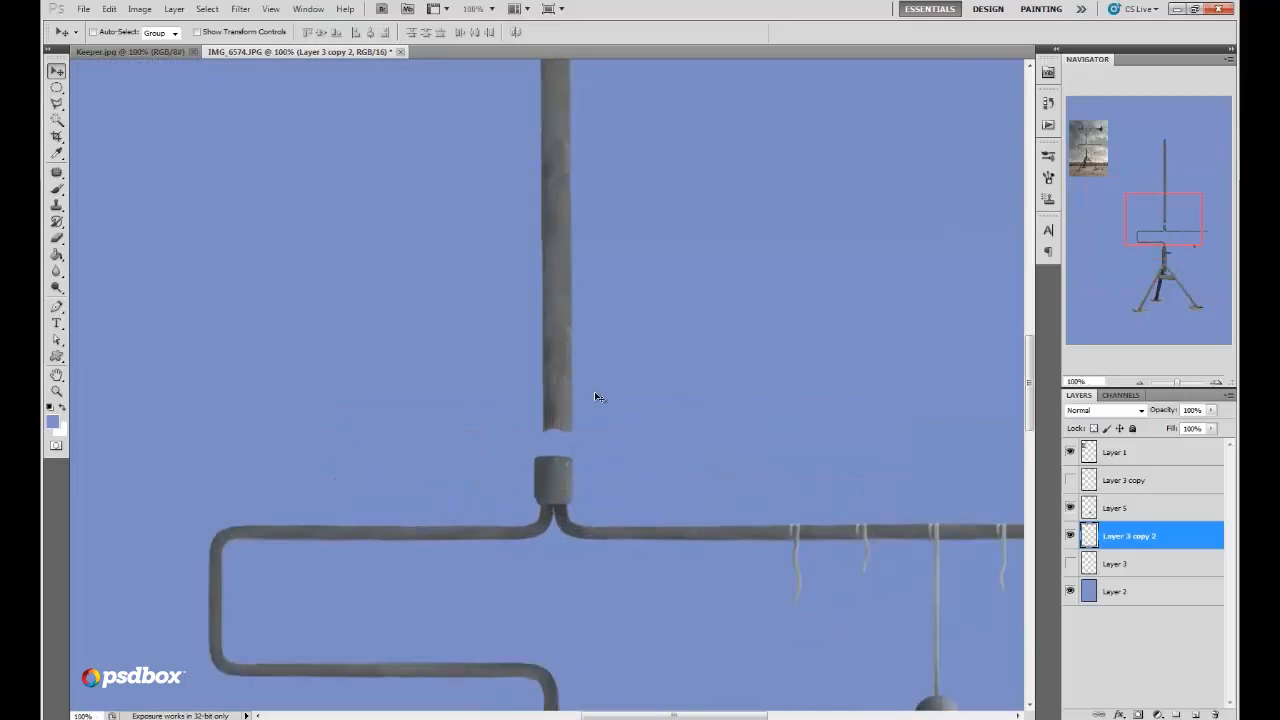
{"action": "left_click_drag", "start_coordinate": [594, 391], "coordinate": [570, 448]}
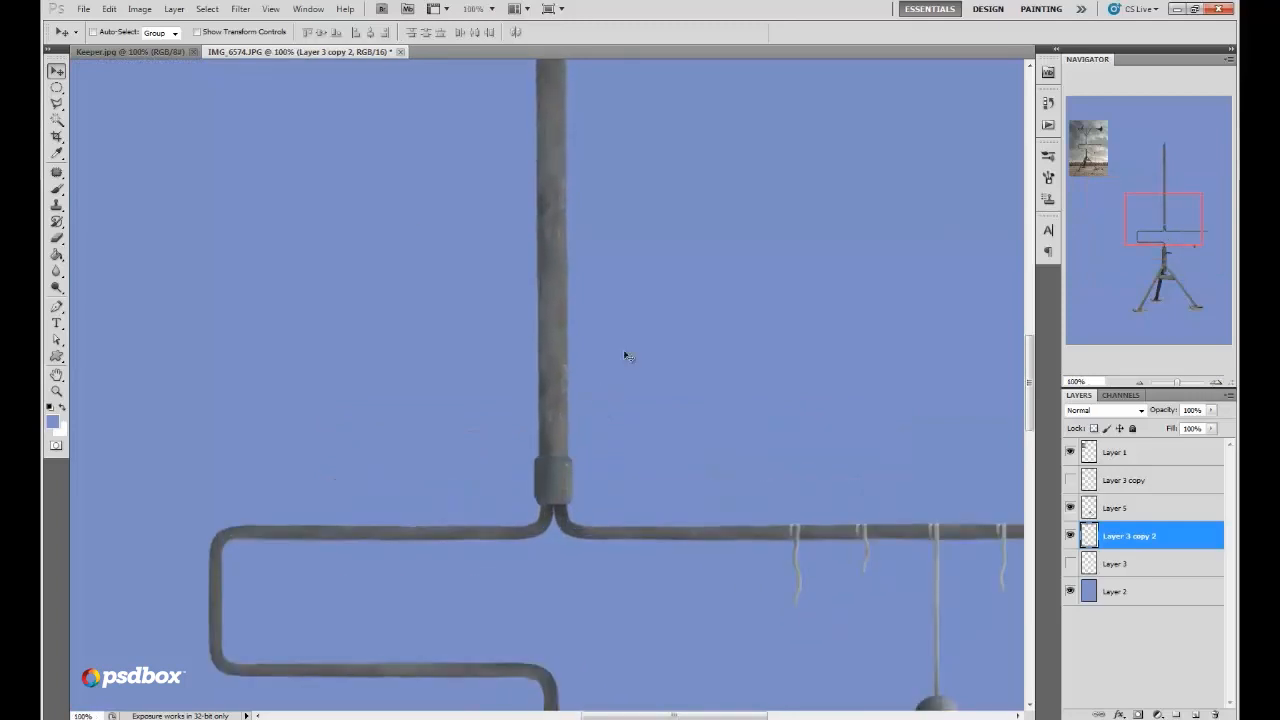
Step: Narrow the vertical pole on Layer 3 copy 2 to about 46.2% of its width, centred on the connector
{"action": "left_click", "coordinate": [109, 8]}
{"action": "left_click", "coordinate": [206, 271]}
{"action": "left_click", "coordinate": [304, 32]}
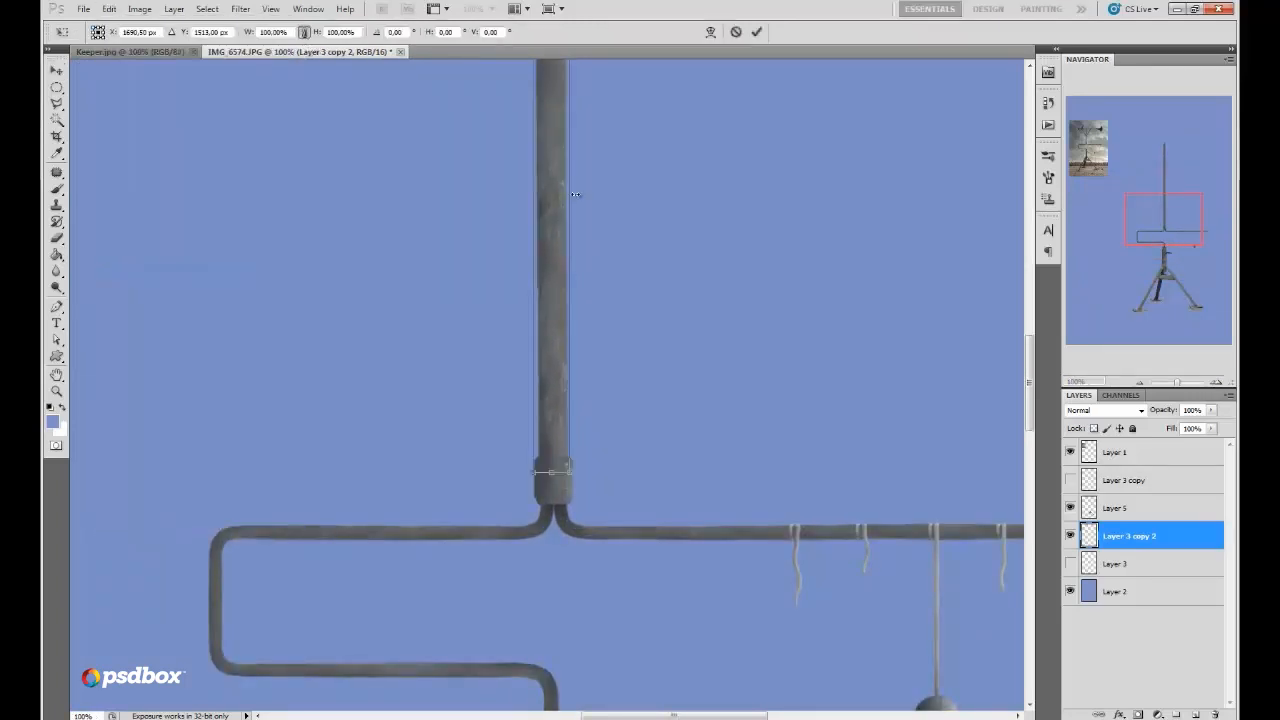
{"action": "left_click_drag", "start_coordinate": [568, 195], "coordinate": [543, 214]}
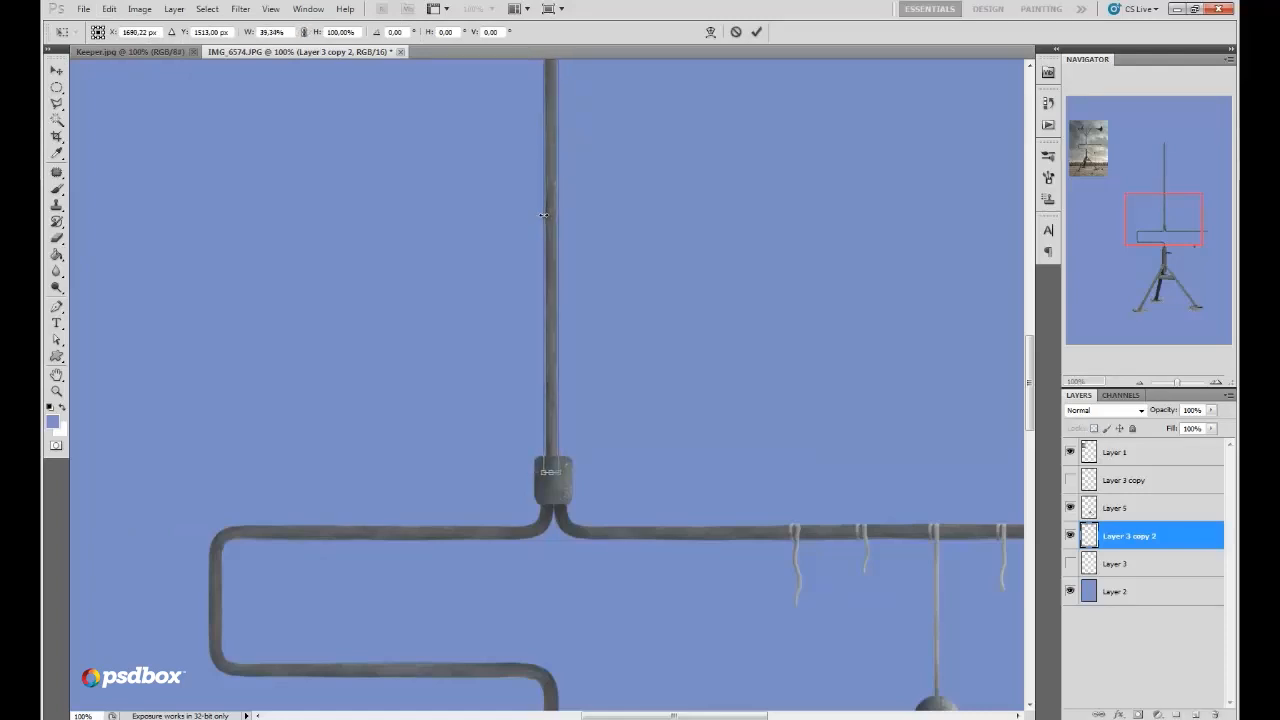
{"action": "left_click_drag", "start_coordinate": [561, 291], "coordinate": [562, 291]}
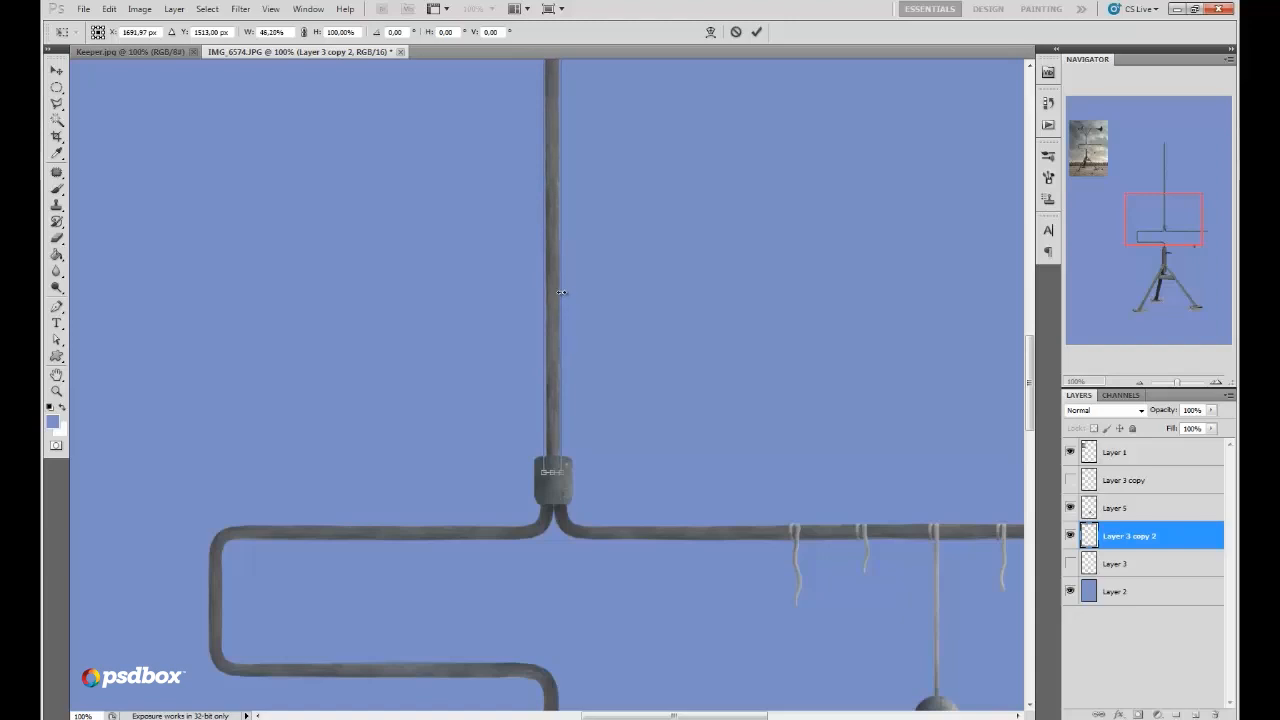
{"action": "left_click", "coordinate": [759, 33]}
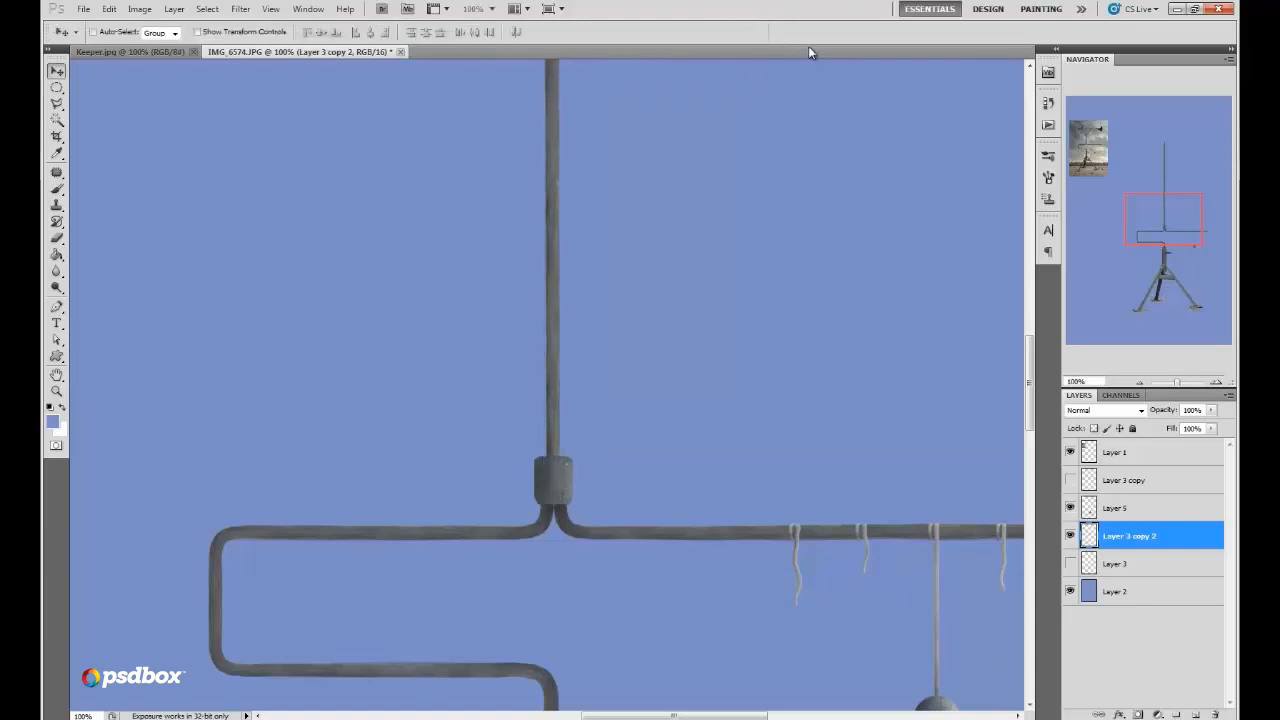
Step: Darken the pole's lower end just above the connector with a soft 39 px Burn brush at 17% midtone exposure
{"action": "left_click", "coordinate": [57, 287]}
{"action": "right_click", "coordinate": [57, 287]}
{"action": "left_click", "coordinate": [95, 284]}
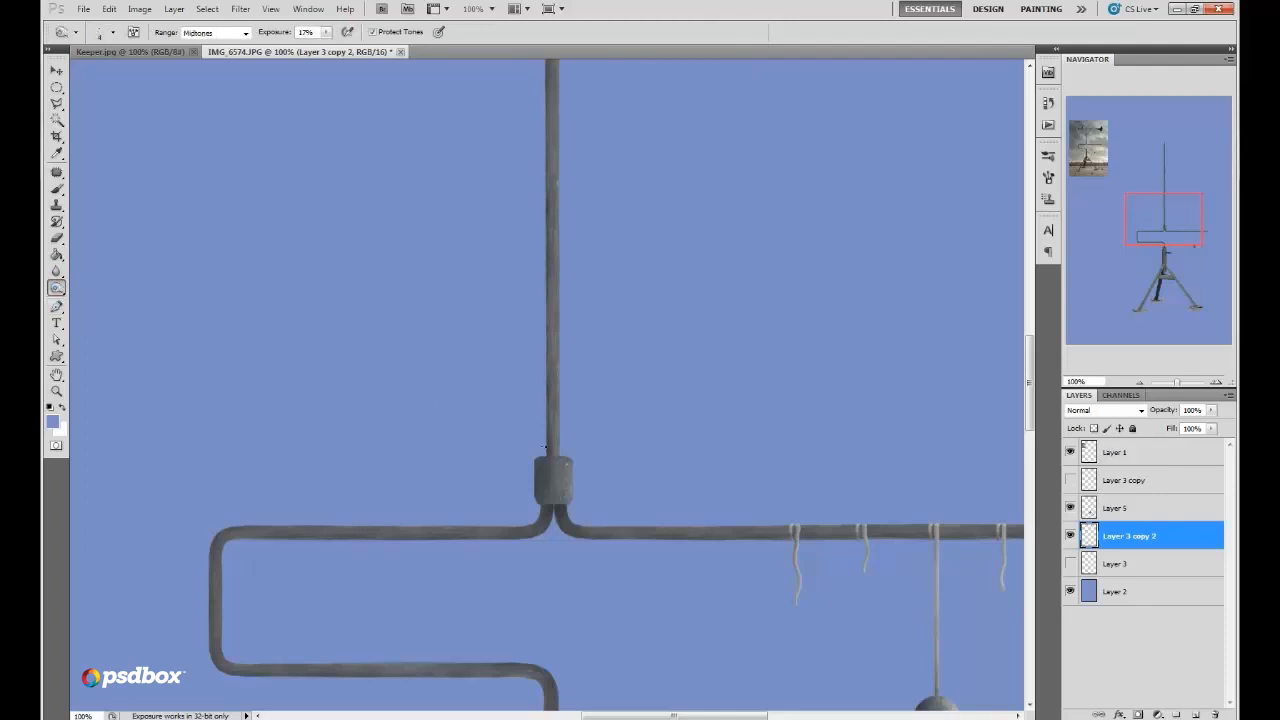
{"action": "right_click", "coordinate": [546, 446]}
{"action": "left_click", "coordinate": [542, 473]}
Step: Duplicate the pole layer Layer 3 copy 2 and hide the original
{"action": "left_click_drag", "start_coordinate": [1125, 550], "coordinate": [1178, 714]}
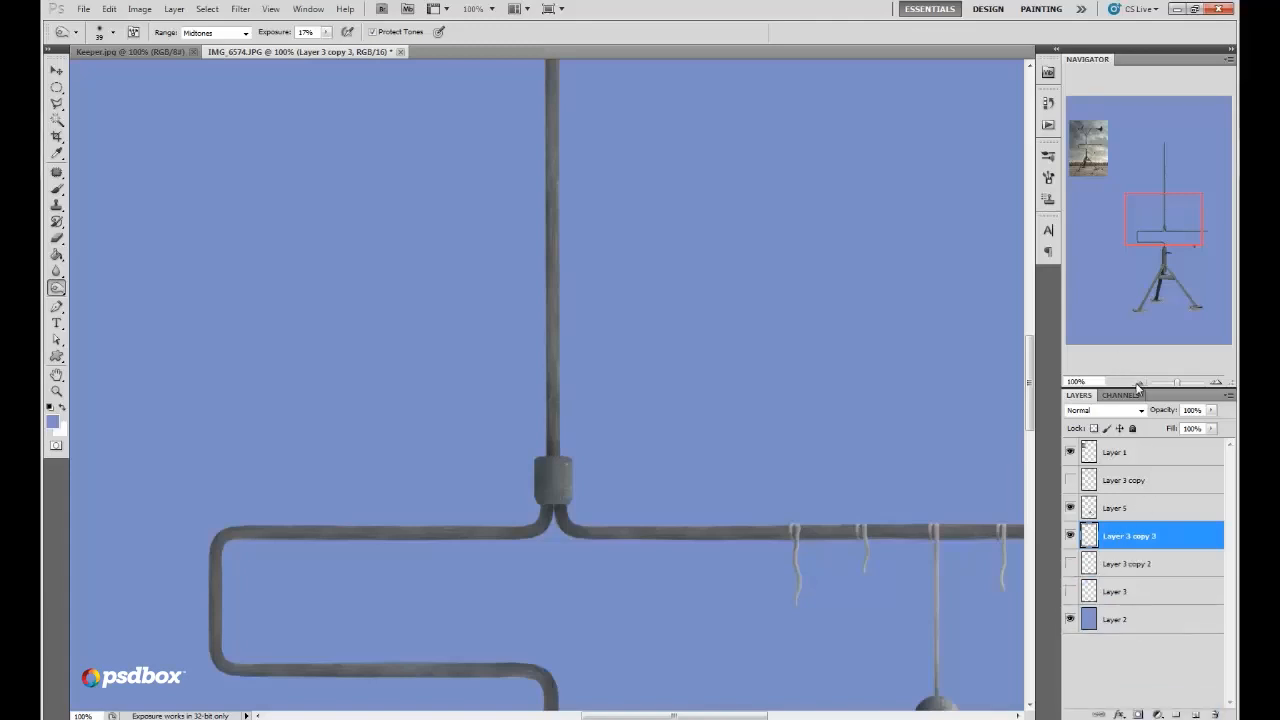
{"action": "left_click", "coordinate": [1139, 382]}
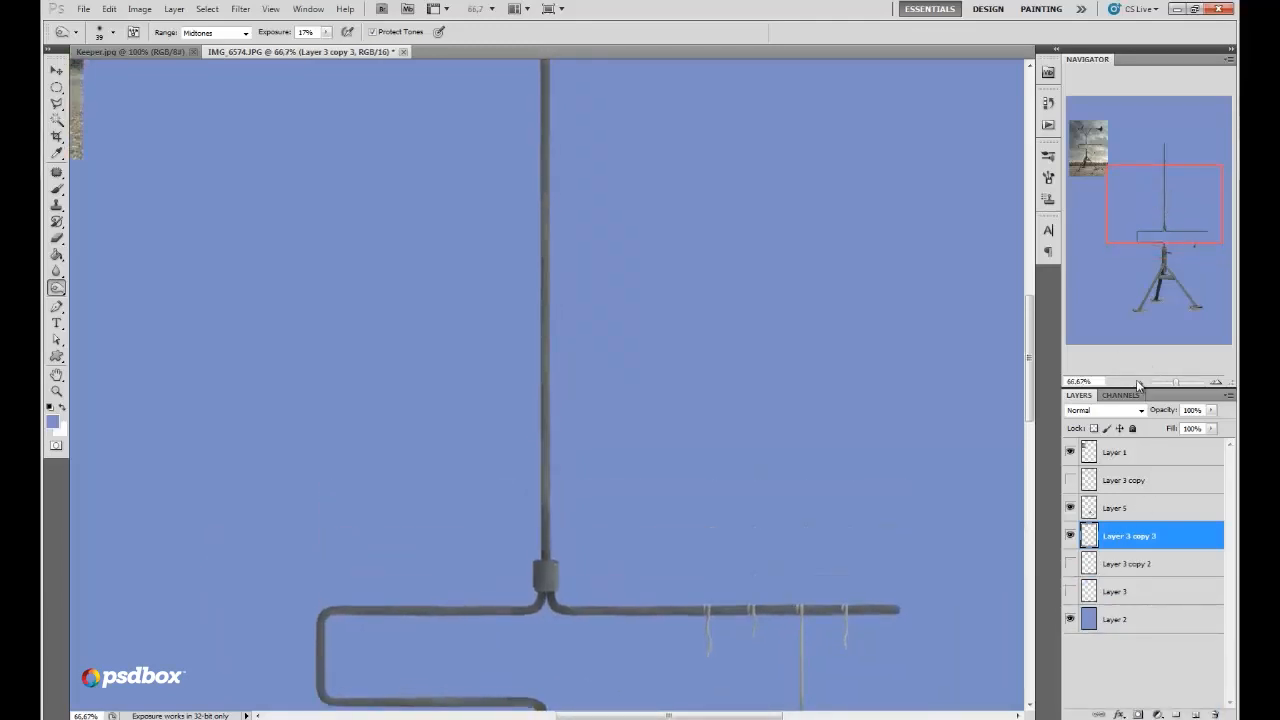
{"action": "left_click", "coordinate": [1139, 382]}
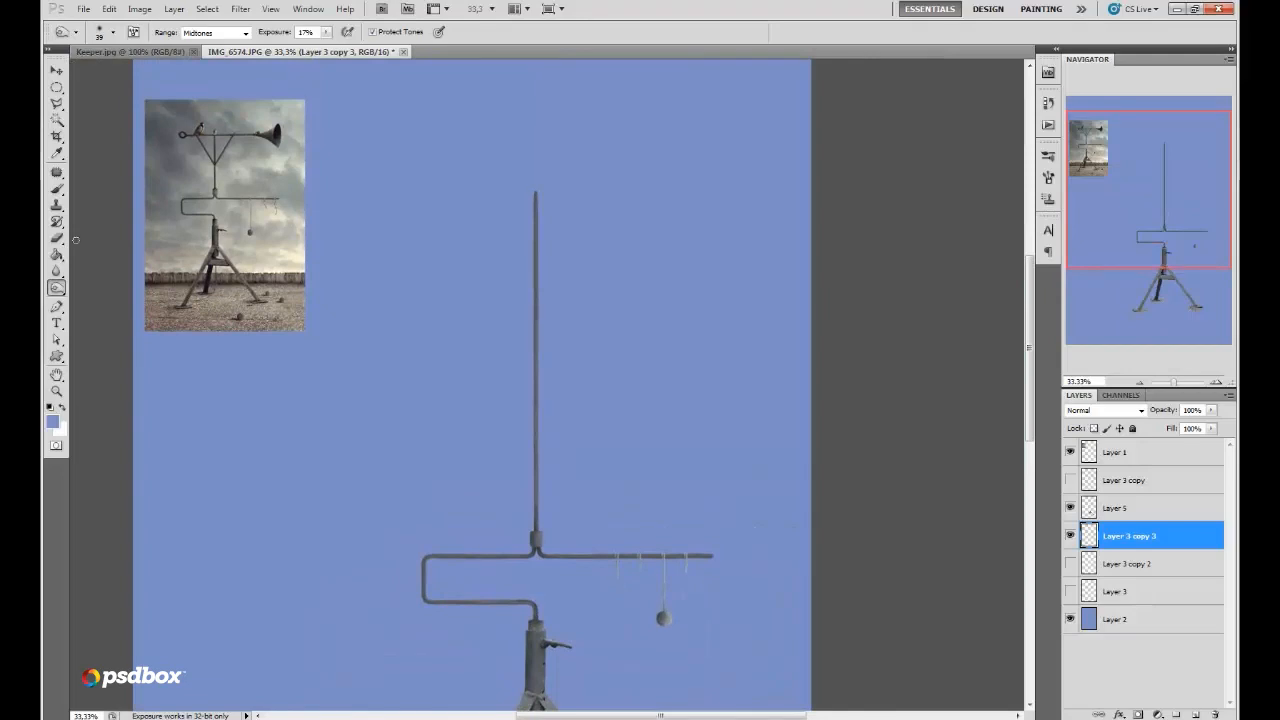
Step: Shorten the duplicated pole by erasing roughly its upper third with a 100 px eraser
{"action": "left_click", "coordinate": [57, 238]}
{"action": "right_click", "coordinate": [590, 220]}
{"action": "left_click_drag", "start_coordinate": [653, 240], "coordinate": [687, 244]}
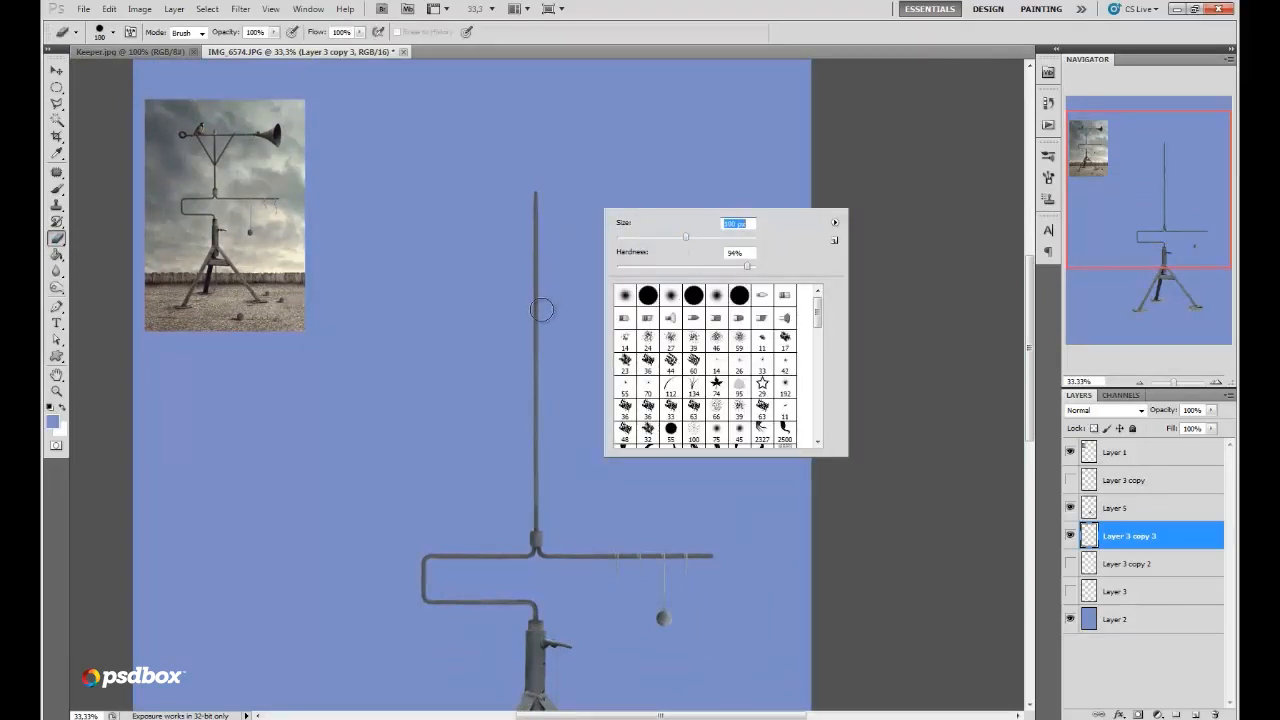
{"action": "key", "text": "Return"}
{"action": "left_click_drag", "start_coordinate": [540, 302], "coordinate": [538, 191]}
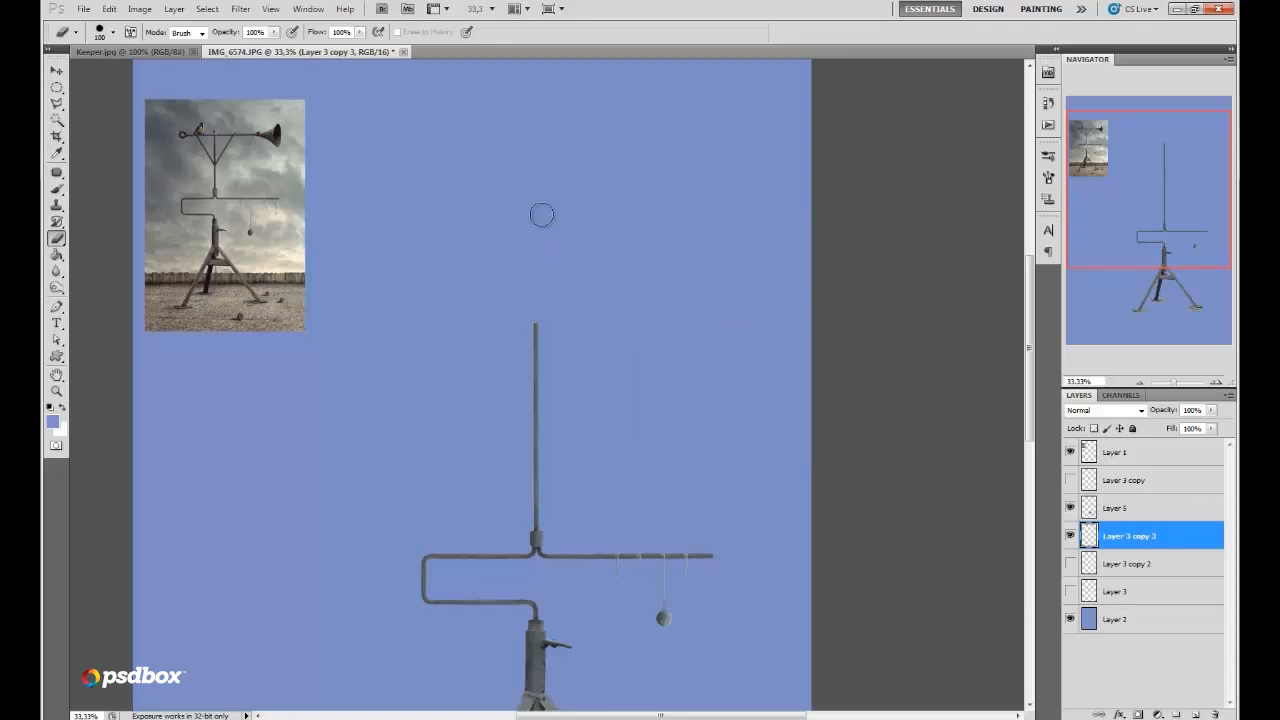
Step: Show the full-length pole on Layer 3 copy 2 and rotate it 90° clockwise into a horizontal bar
{"action": "left_click", "coordinate": [1215, 383]}
{"action": "left_click_drag", "start_coordinate": [1175, 201], "coordinate": [1178, 218]}
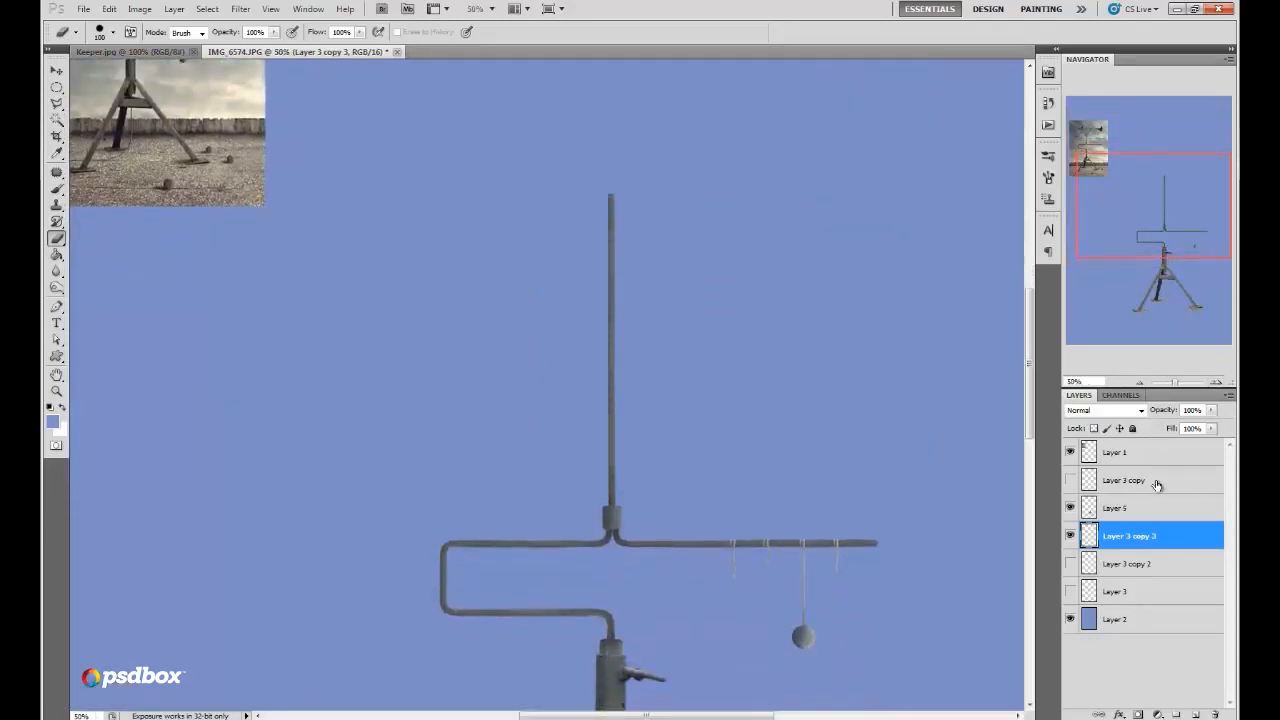
{"action": "left_click", "coordinate": [1135, 567]}
{"action": "left_click", "coordinate": [1070, 564]}
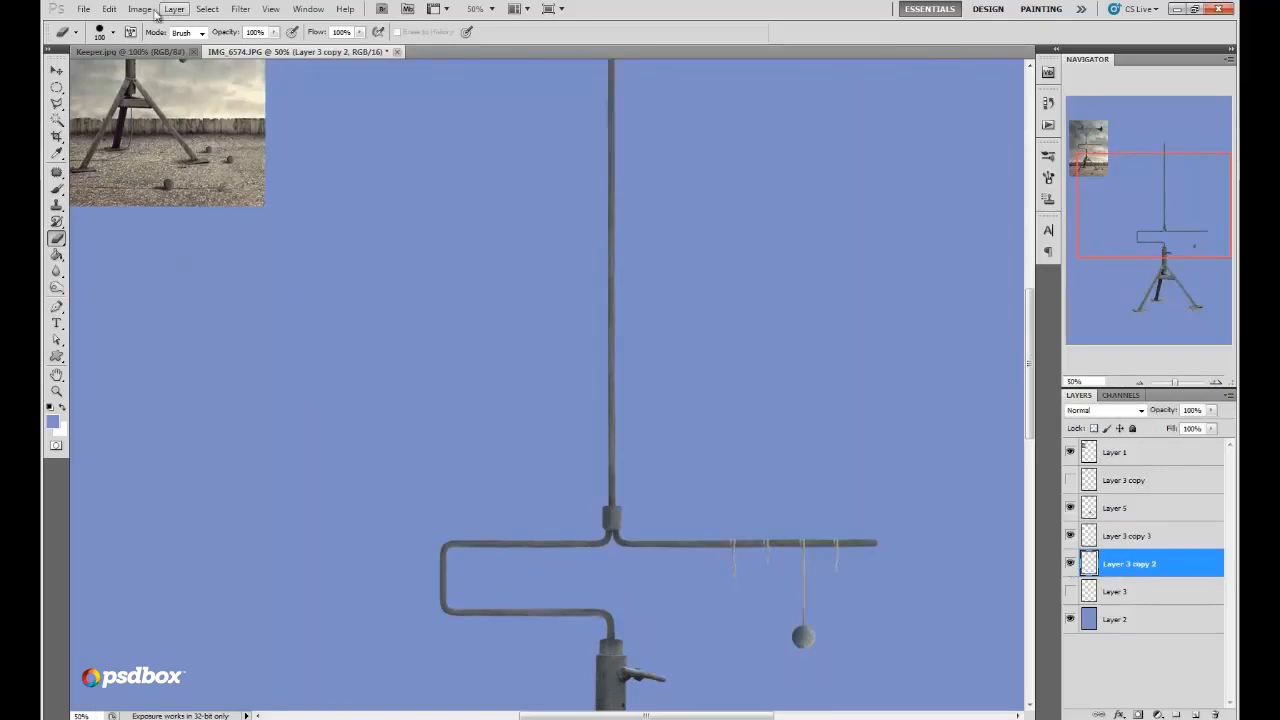
{"action": "left_click", "coordinate": [109, 9]}
{"action": "mouse_move", "coordinate": [272, 288]}
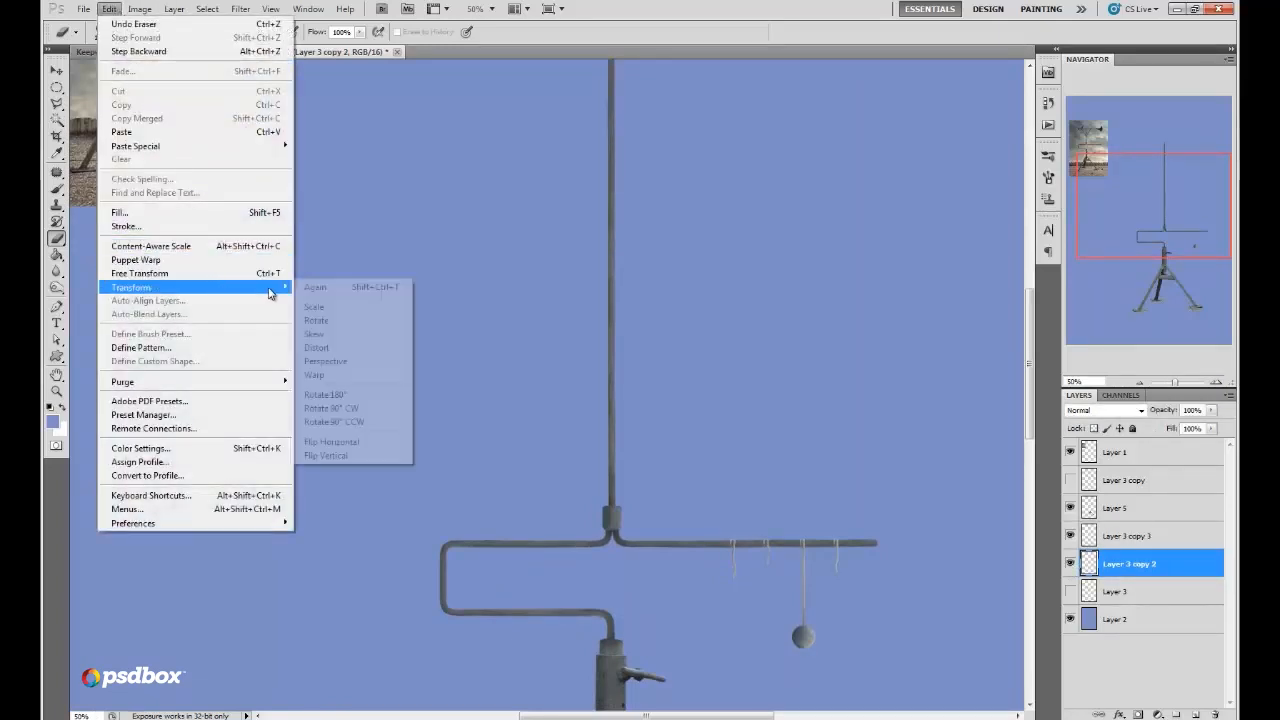
{"action": "left_click", "coordinate": [353, 408]}
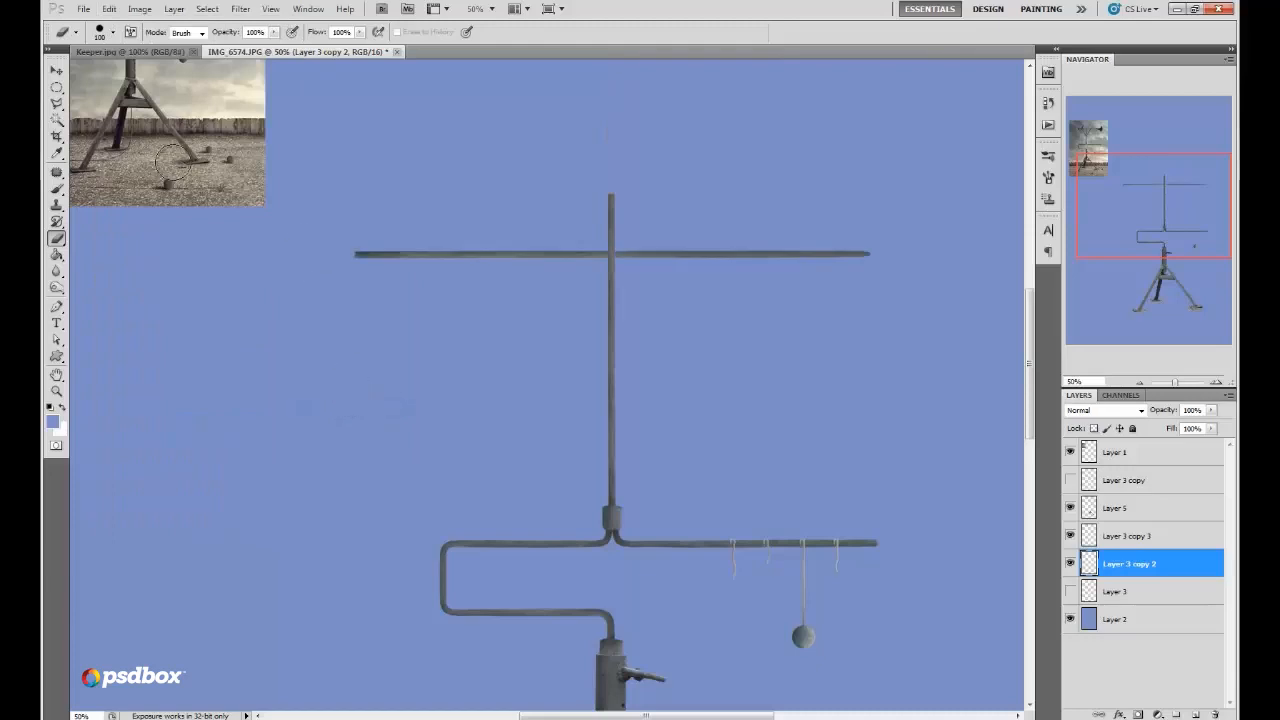
Step: Place the horizontal bar across the top of the short pole and arrange its layer above Layer 3 copy 3
{"action": "left_click", "coordinate": [57, 73]}
{"action": "left_click_drag", "start_coordinate": [647, 285], "coordinate": [646, 234]}
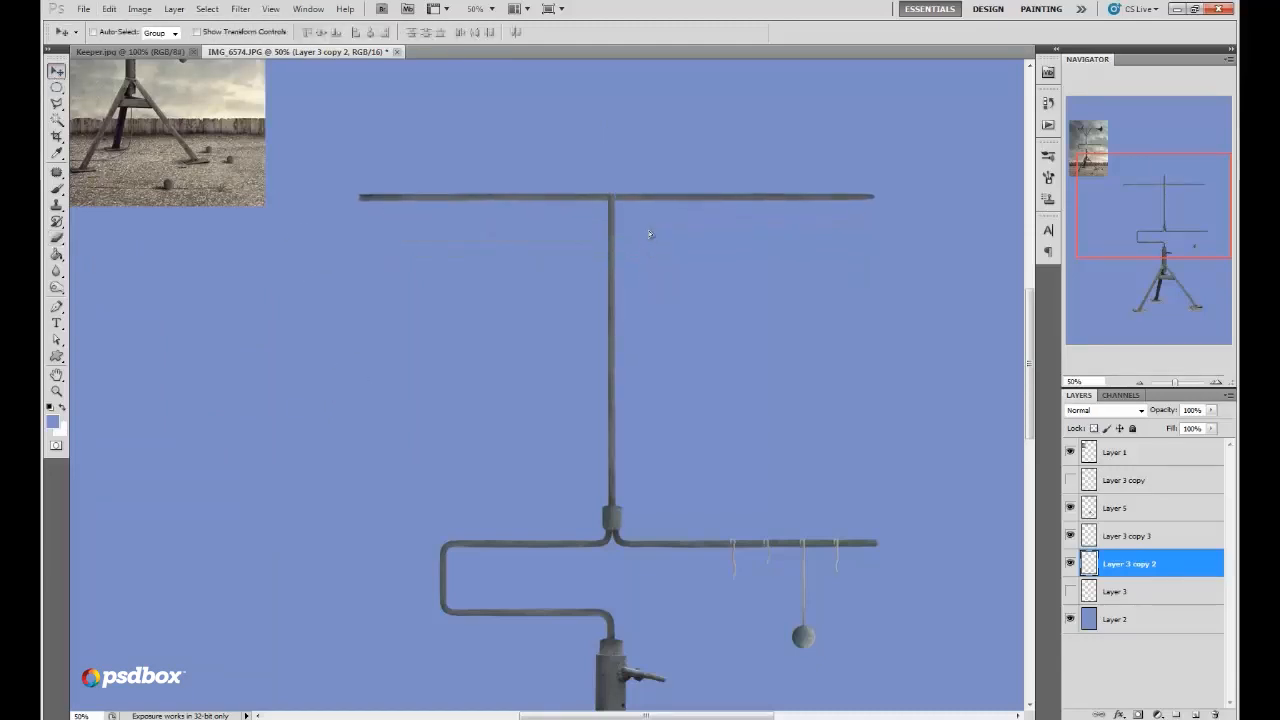
{"action": "left_click_drag", "start_coordinate": [1095, 565], "coordinate": [1090, 538]}
{"action": "mouse_move", "coordinate": [1173, 214]}
{"action": "left_mouse_down"}
{"action": "mouse_move", "coordinate": [1174, 182]}
{"action": "mouse_move", "coordinate": [1196, 209]}
{"action": "mouse_move", "coordinate": [1184, 205]}
{"action": "left_mouse_up"}
{"action": "left_click", "coordinate": [1216, 383]}
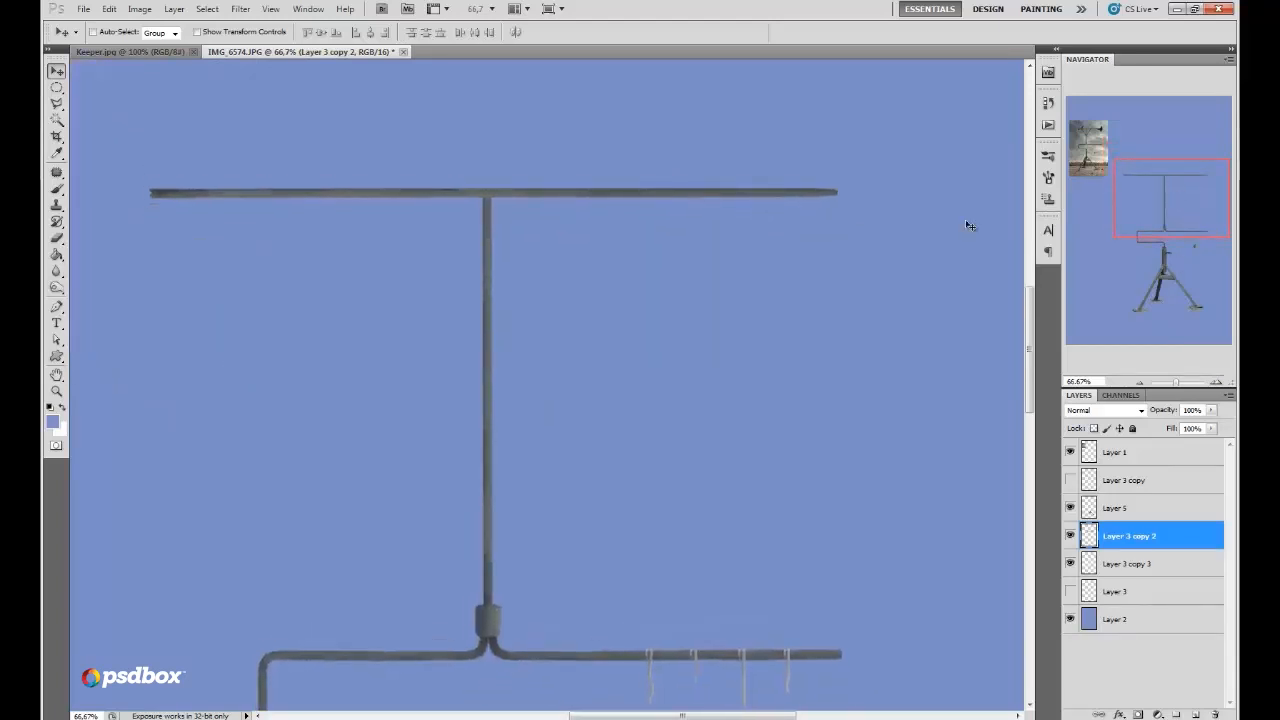
{"action": "left_click_drag", "start_coordinate": [758, 197], "coordinate": [771, 194]}
Step: Trim both ends of the horizontal bar with an 86 px eraser, removing more from its left side
{"action": "left_click_drag", "start_coordinate": [1182, 212], "coordinate": [1166, 190]}
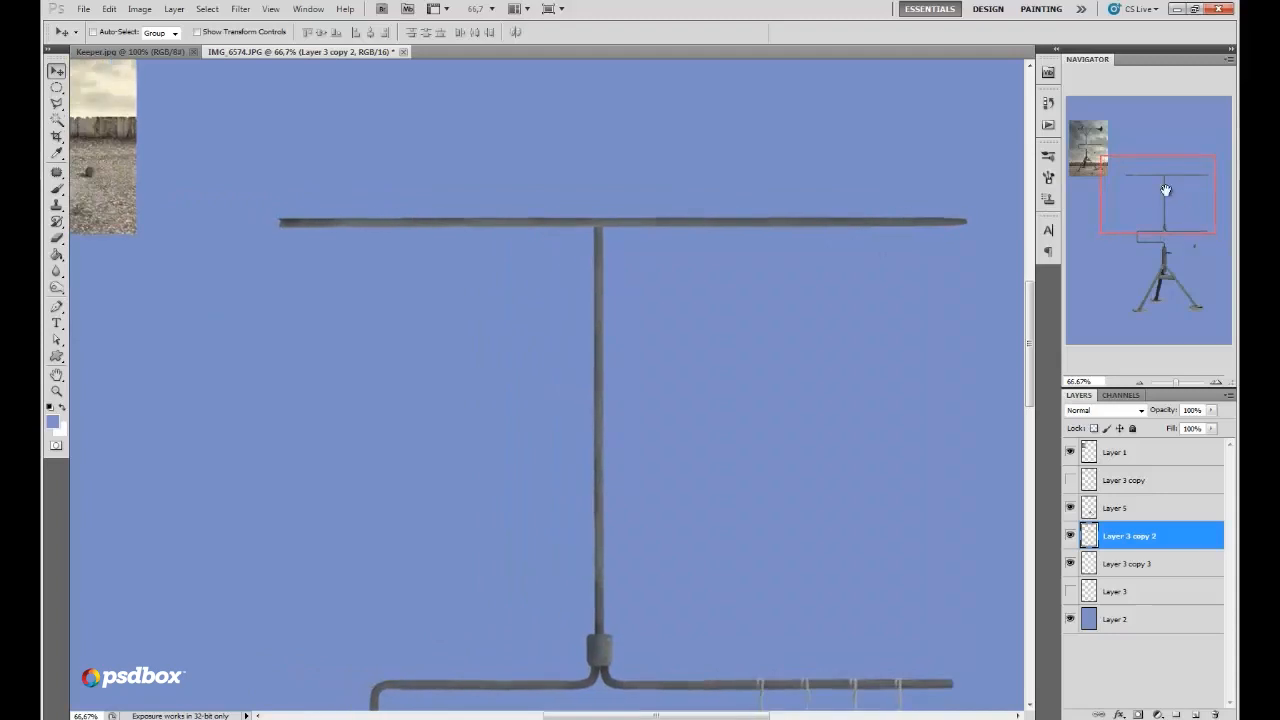
{"action": "left_click", "coordinate": [57, 238]}
{"action": "right_click", "coordinate": [463, 228]}
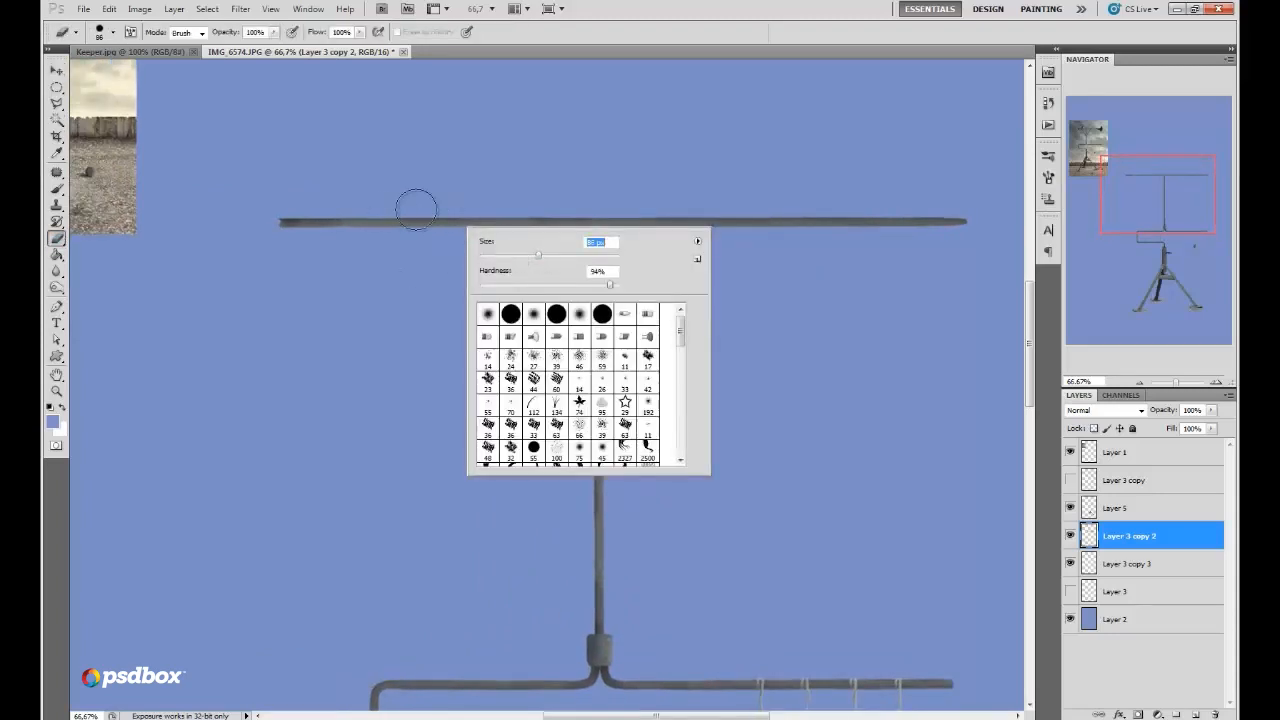
{"action": "key", "text": "Return"}
{"action": "mouse_move", "coordinate": [371, 229]}
{"action": "left_mouse_down"}
{"action": "mouse_move", "coordinate": [313, 227]}
{"action": "mouse_move", "coordinate": [281, 265]}
{"action": "mouse_move", "coordinate": [377, 220]}
{"action": "left_mouse_up"}
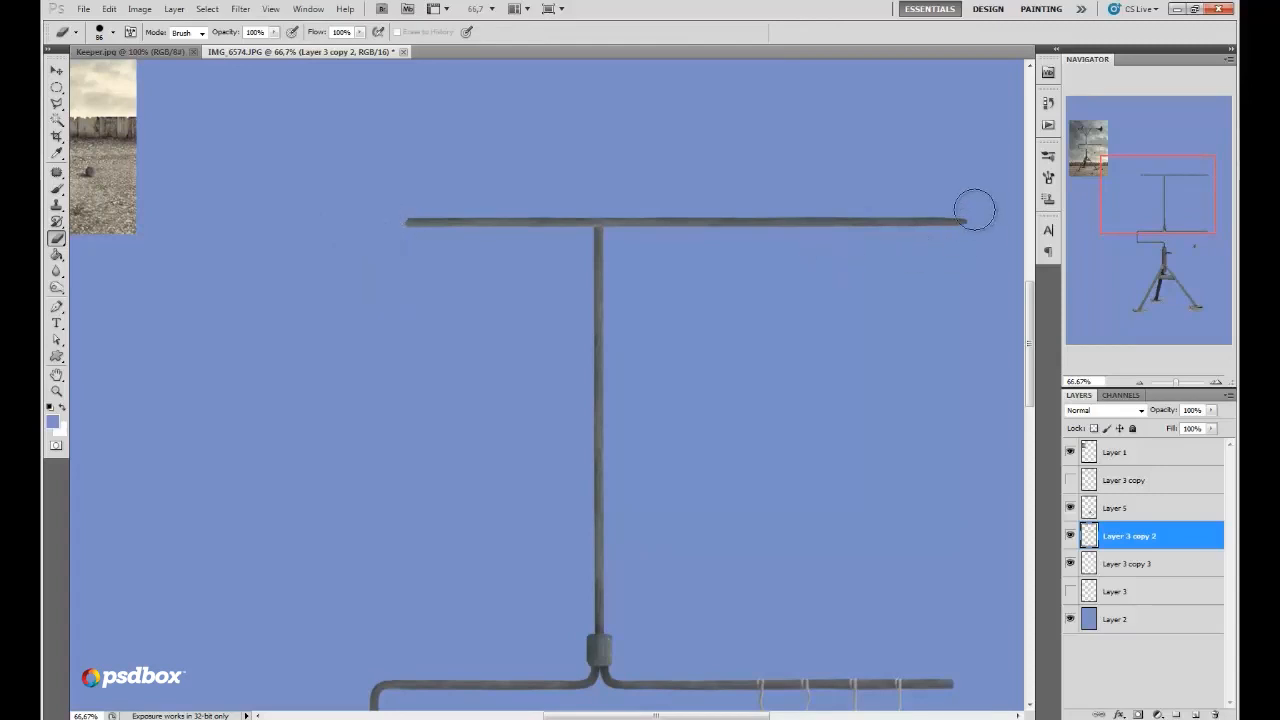
{"action": "left_click_drag", "start_coordinate": [974, 209], "coordinate": [959, 209]}
Step: Switch to Layer 3 copy 3 and darken the pole's top just below the bar with a 22 px Burn brush
{"action": "left_click_drag", "start_coordinate": [1174, 212], "coordinate": [1172, 200]}
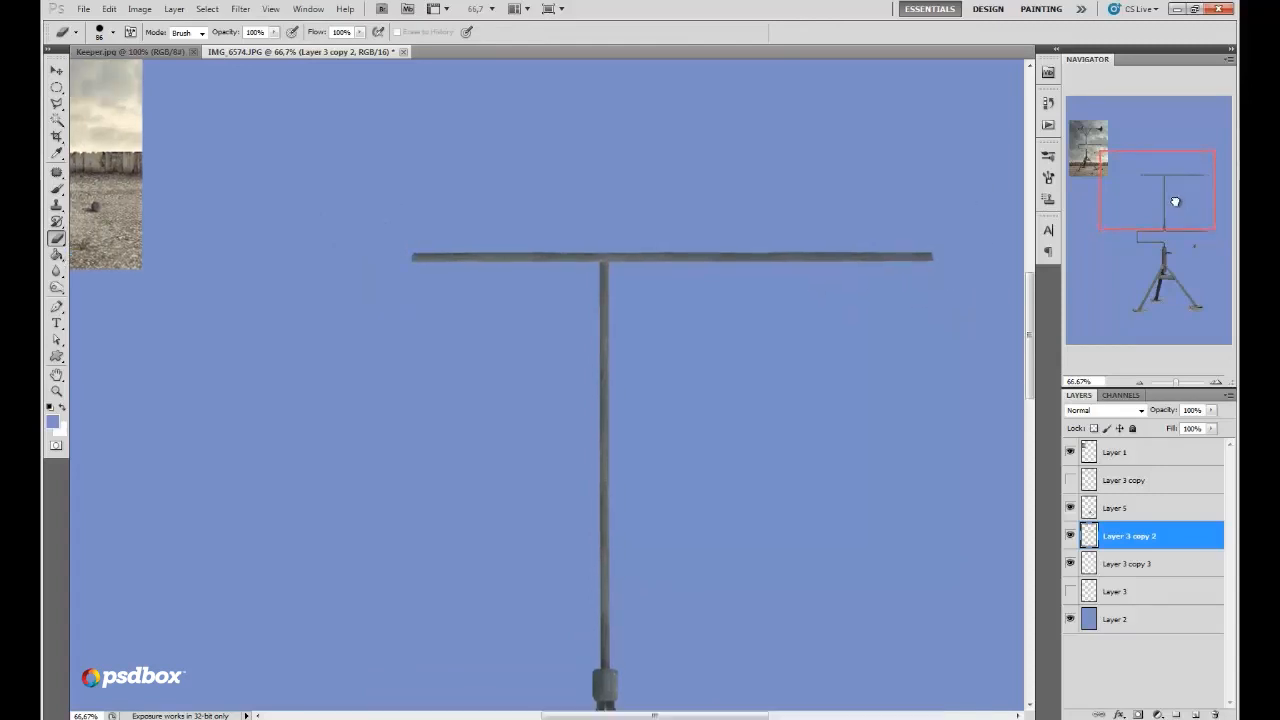
{"action": "left_click", "coordinate": [1215, 384]}
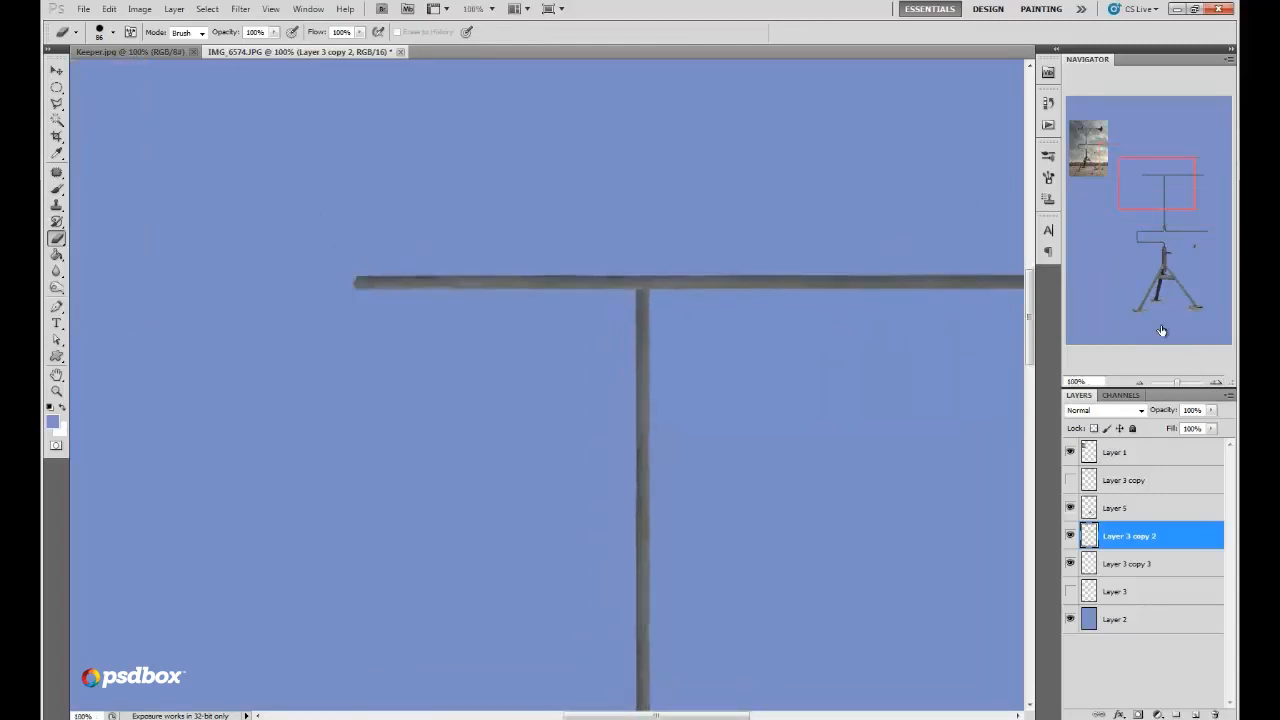
{"action": "left_click", "coordinate": [57, 288]}
{"action": "right_click", "coordinate": [634, 286]}
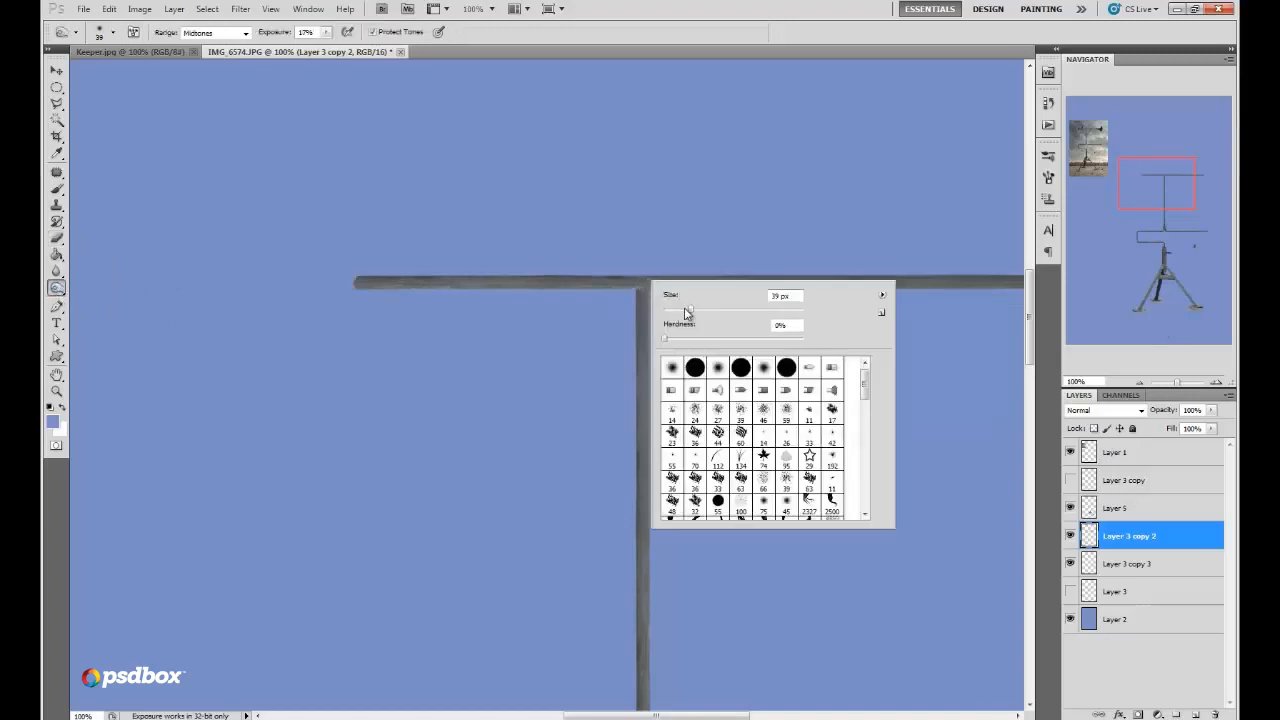
{"action": "key", "text": "Return"}
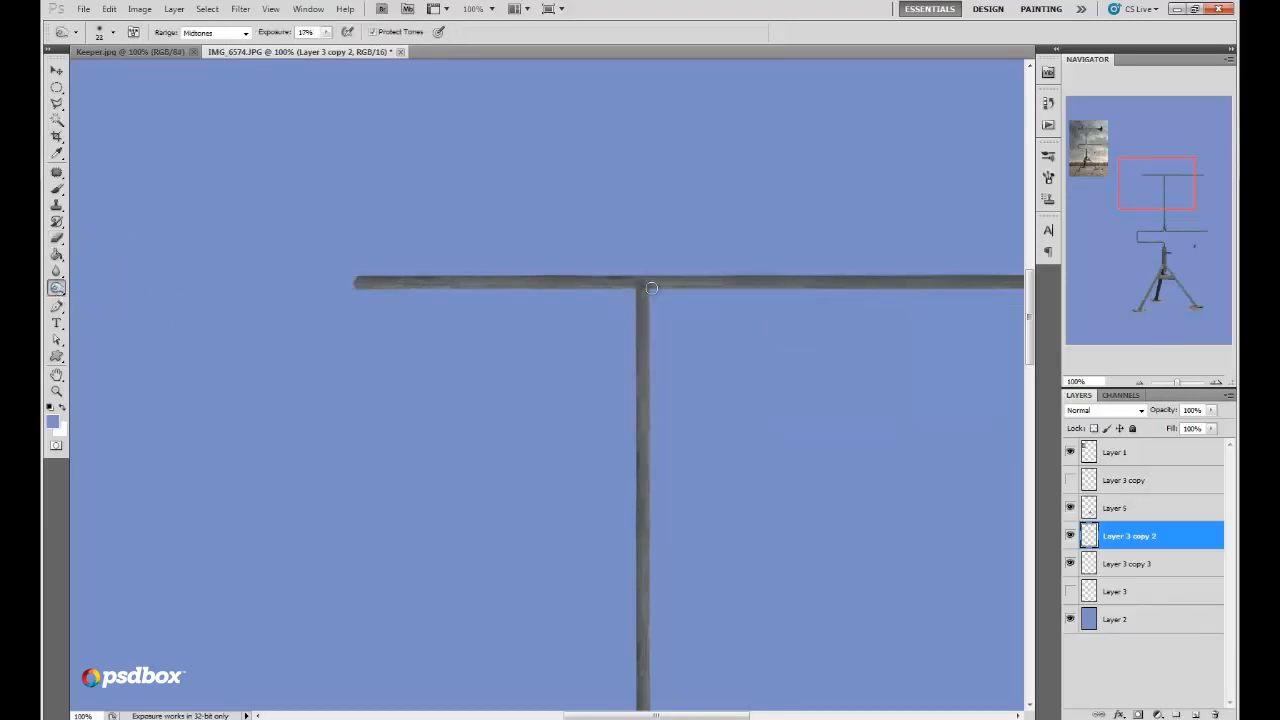
{"action": "key", "text": "alt+bracketleft"}
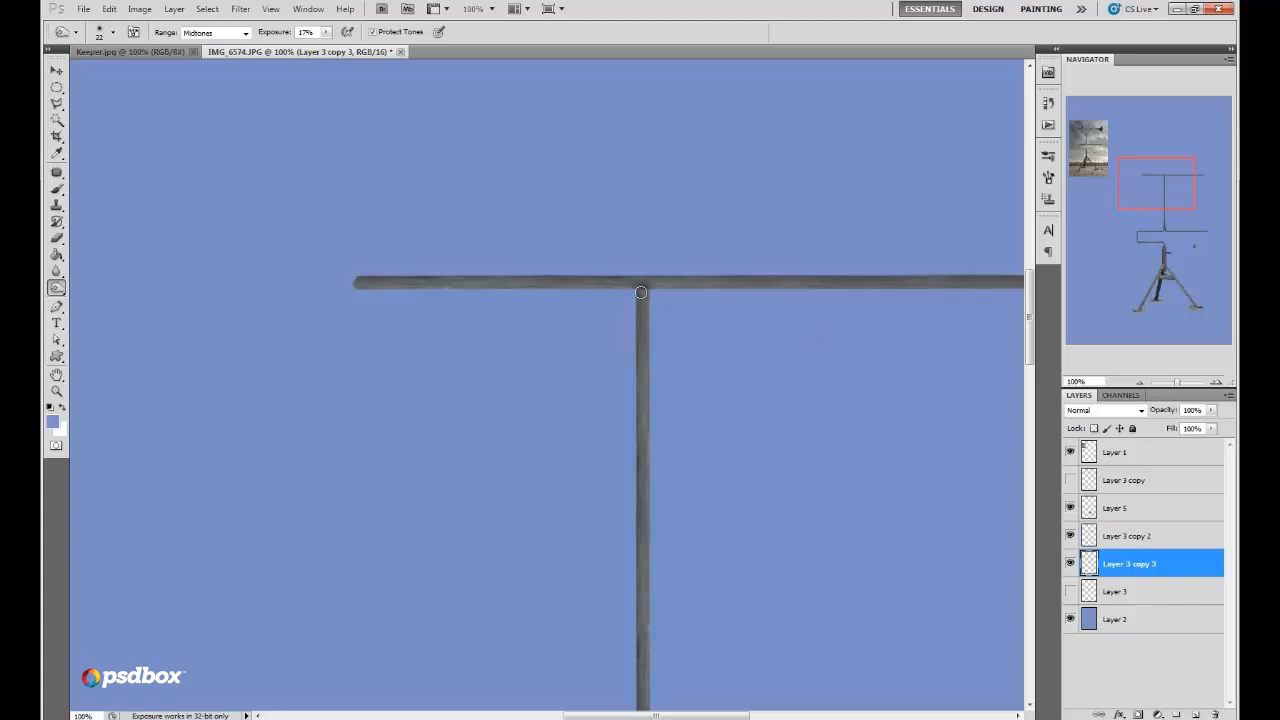
Step: Toggle the visibility of Layer 3 and Layer 3 copy 3 to identify which layer holds the short pole
{"action": "left_click", "coordinate": [1141, 383]}
{"action": "left_click", "coordinate": [1141, 383]}
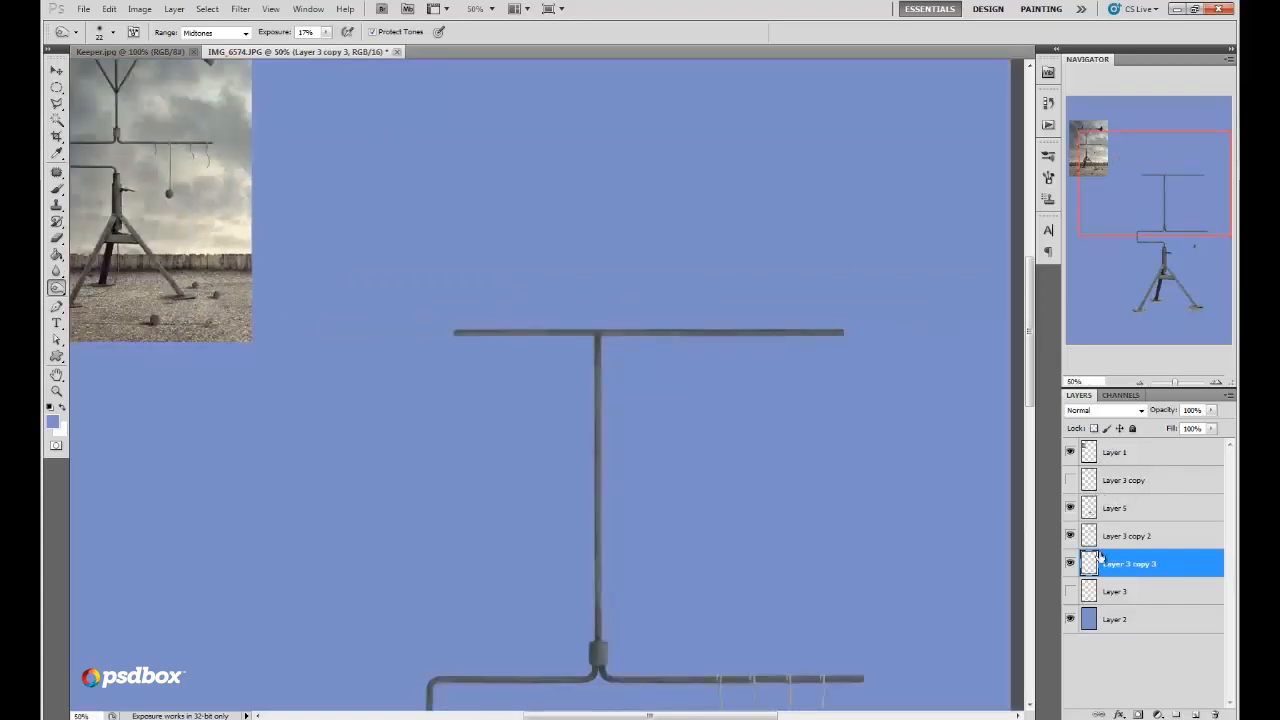
{"action": "left_click", "coordinate": [1095, 590]}
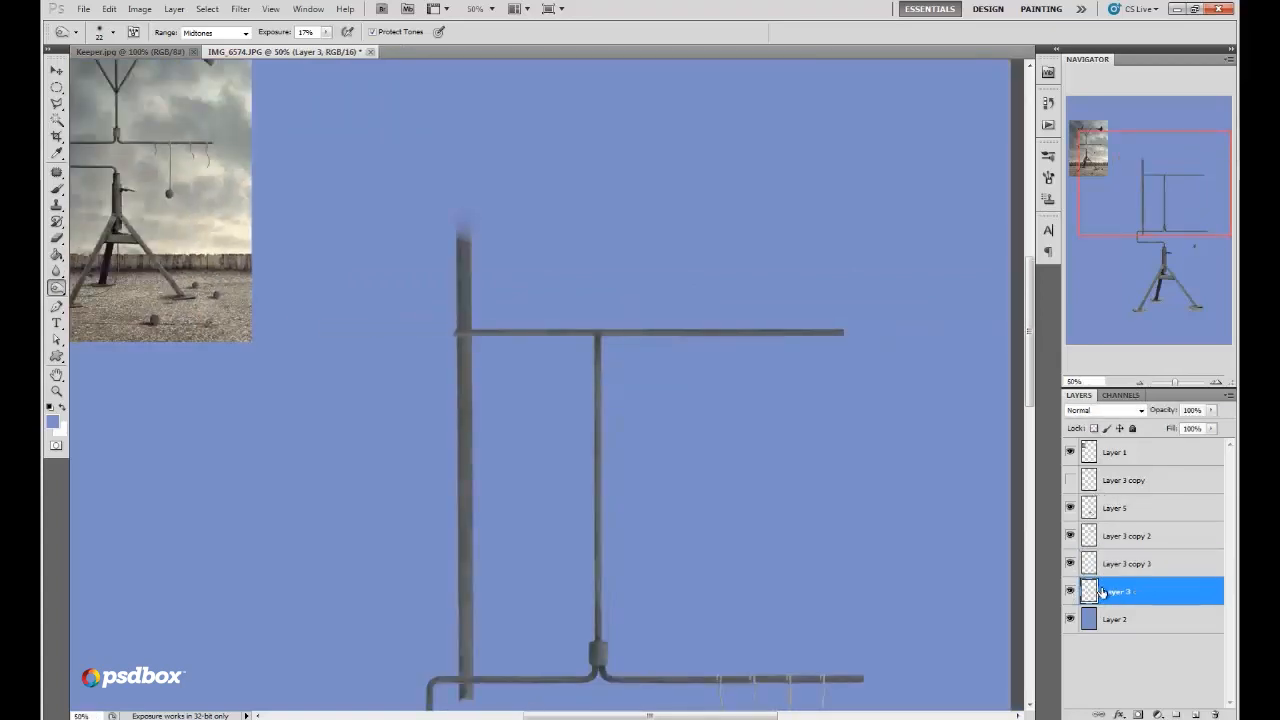
{"action": "left_click", "coordinate": [1070, 594]}
{"action": "left_click", "coordinate": [1070, 564]}
{"action": "left_click", "coordinate": [1070, 564]}
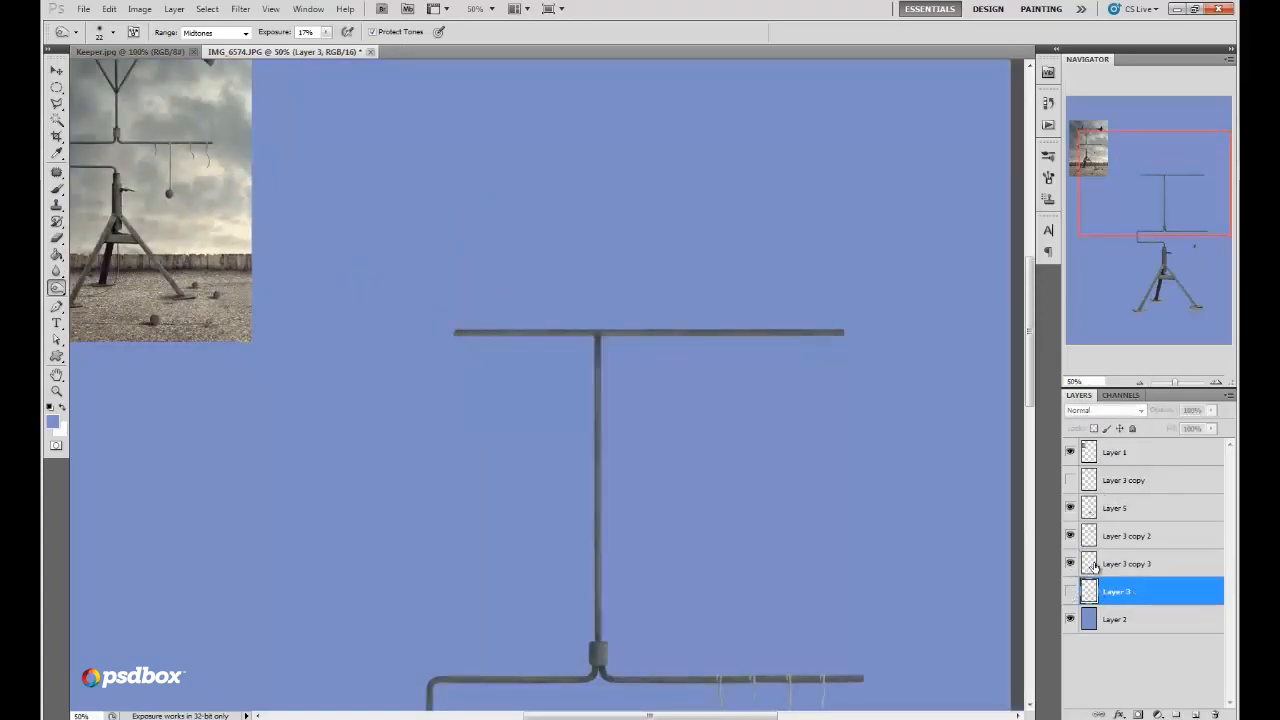
Step: Duplicate the short pole on Layer 3 copy 3 and rotate the copy 33.5° so it diagonally crosses the pole and the horizontal bar
{"action": "left_click_drag", "start_coordinate": [1095, 564], "coordinate": [1195, 714]}
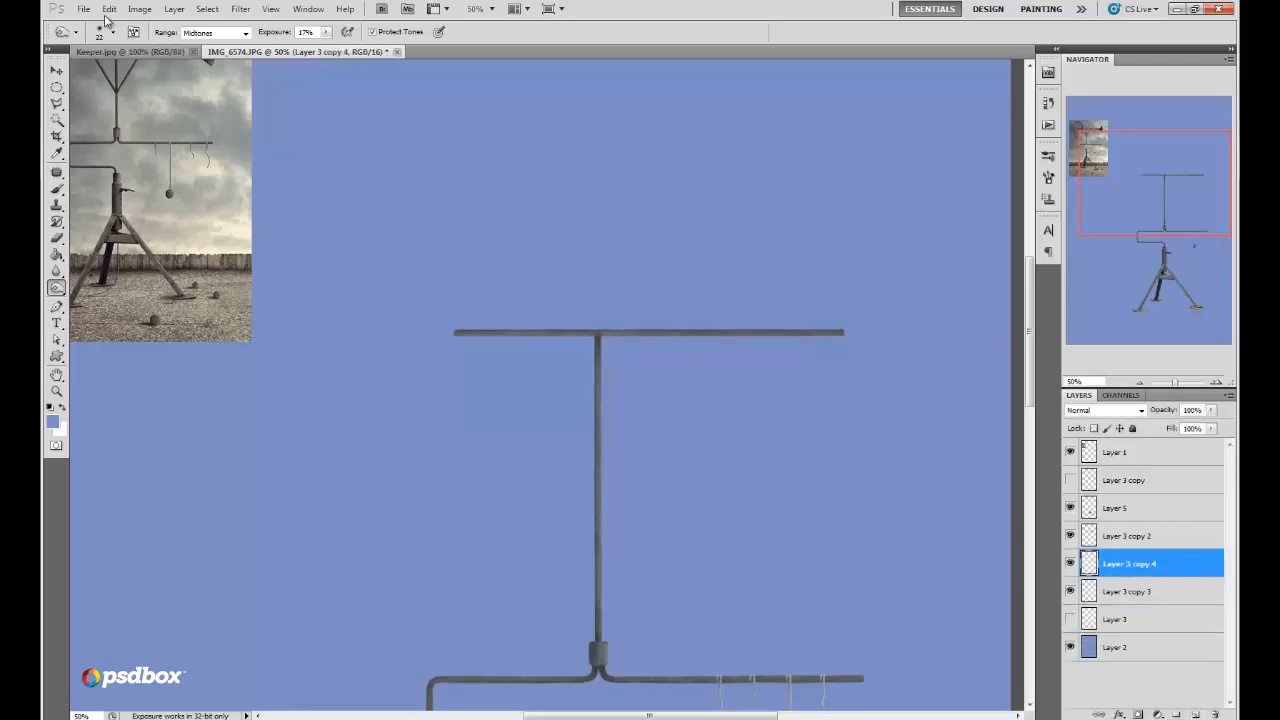
{"action": "left_click", "coordinate": [109, 9]}
{"action": "left_click", "coordinate": [140, 273]}
{"action": "left_click_drag", "start_coordinate": [729, 429], "coordinate": [642, 412]}
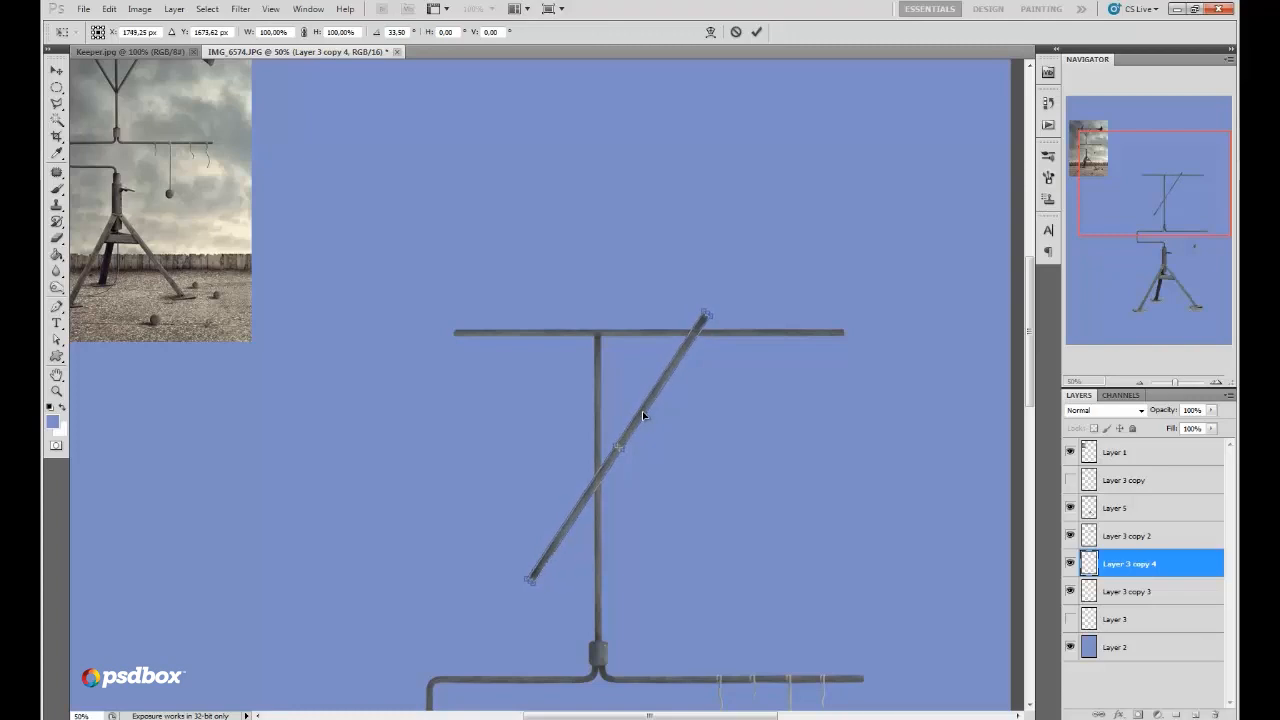
{"action": "left_click", "coordinate": [759, 34]}
{"action": "left_click", "coordinate": [1215, 385]}
{"action": "left_click", "coordinate": [1215, 385]}
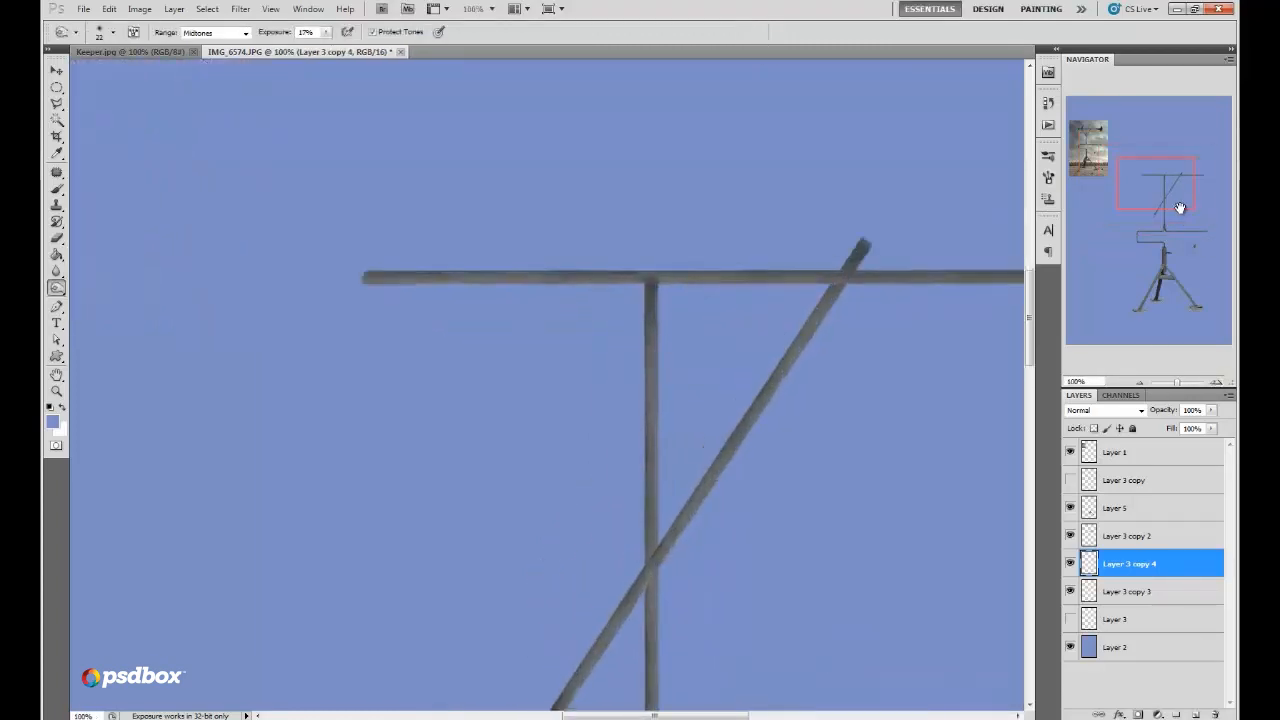
{"action": "left_click_drag", "start_coordinate": [1174, 200], "coordinate": [1188, 214]}
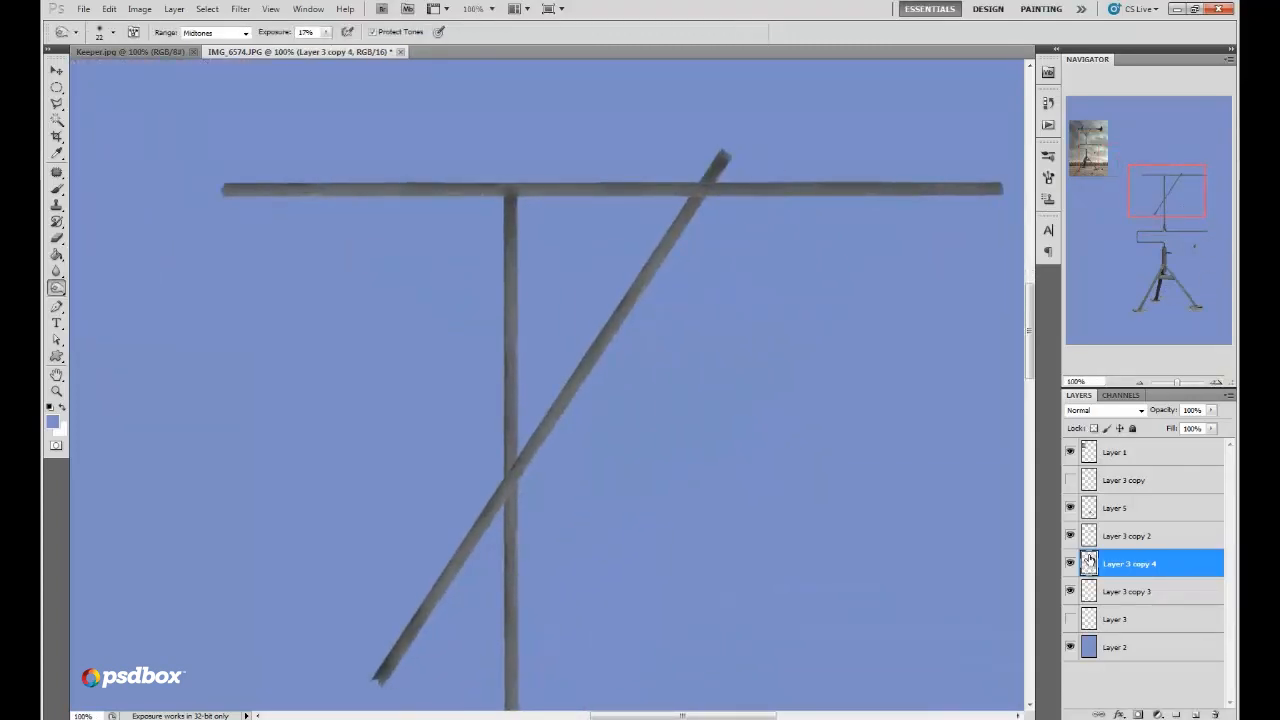
Step: Move Layer 3 copy 4 above Layer 3 copy 2 and erase the diagonal brace beyond the bar and pole with a 31 px eraser
{"action": "left_click_drag", "start_coordinate": [1088, 556], "coordinate": [1090, 538]}
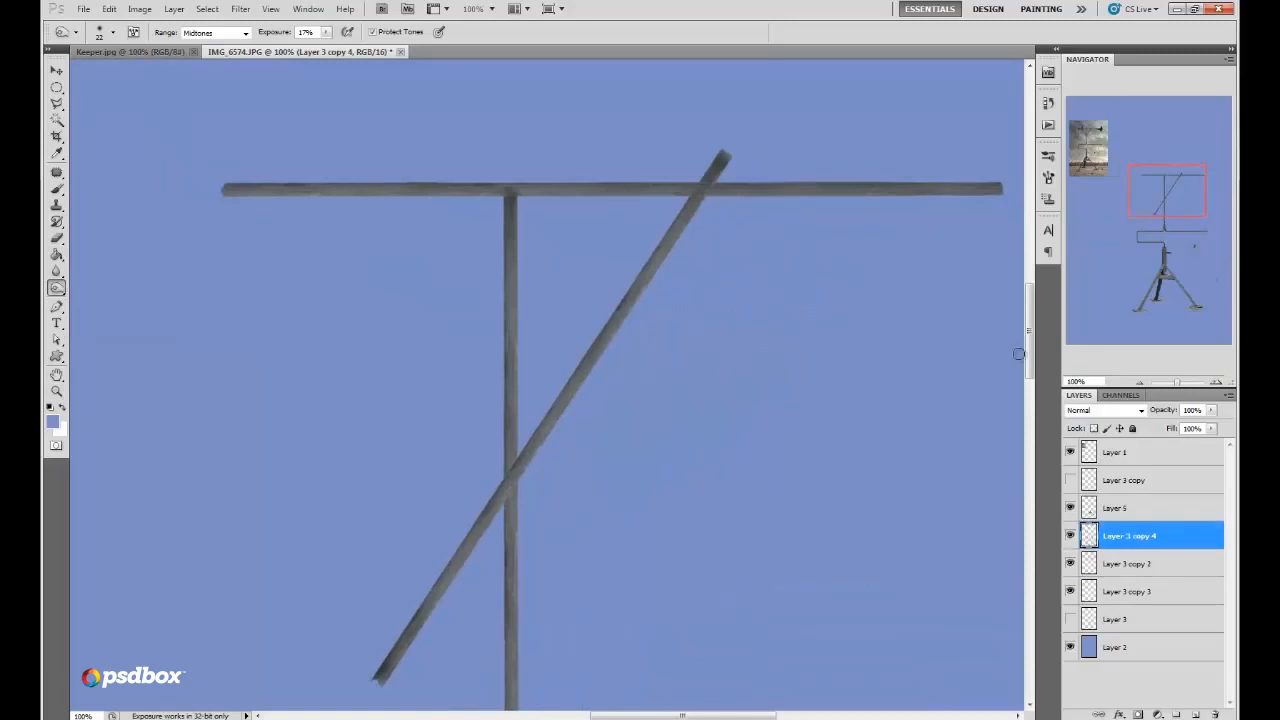
{"action": "left_click", "coordinate": [56, 238]}
{"action": "right_click", "coordinate": [729, 126]}
{"action": "left_click_drag", "start_coordinate": [786, 153], "coordinate": [700, 181]}
{"action": "key", "text": "Return"}
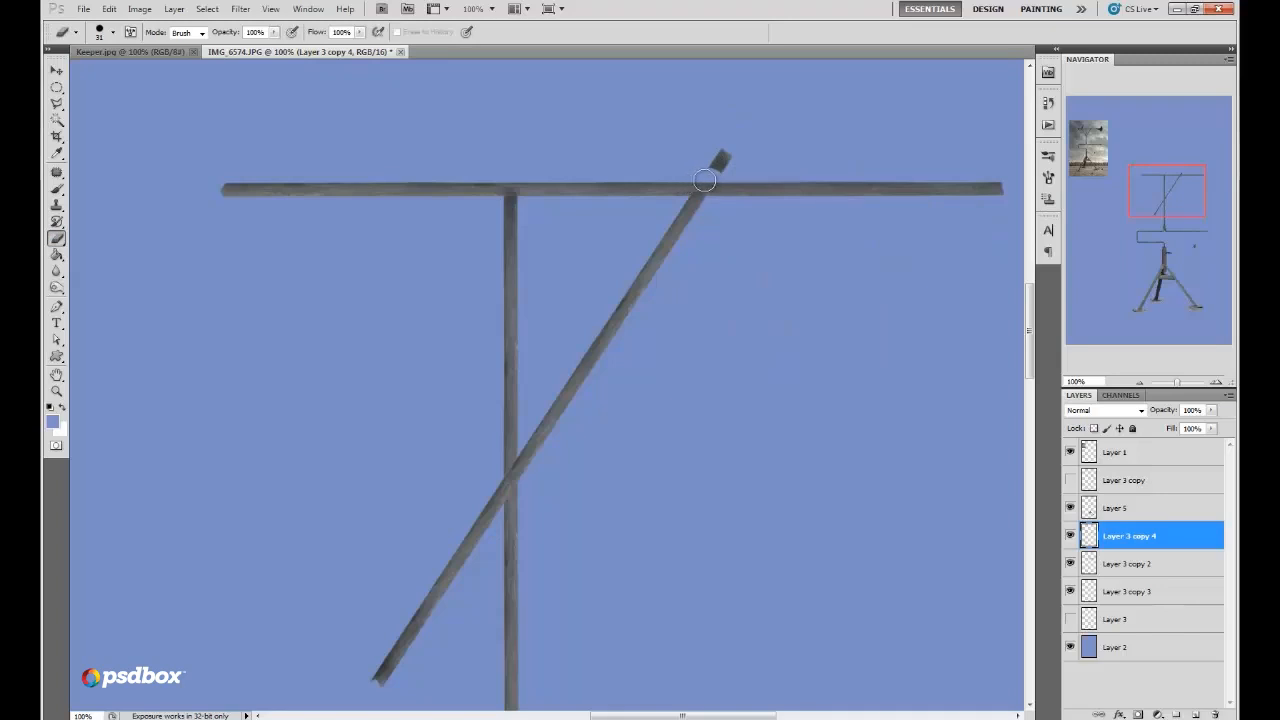
{"action": "left_click", "coordinate": [720, 162]}
{"action": "mouse_move", "coordinate": [502, 458]}
{"action": "left_mouse_down"}
{"action": "mouse_move", "coordinate": [488, 505]}
{"action": "mouse_move", "coordinate": [385, 657]}
{"action": "left_mouse_up"}
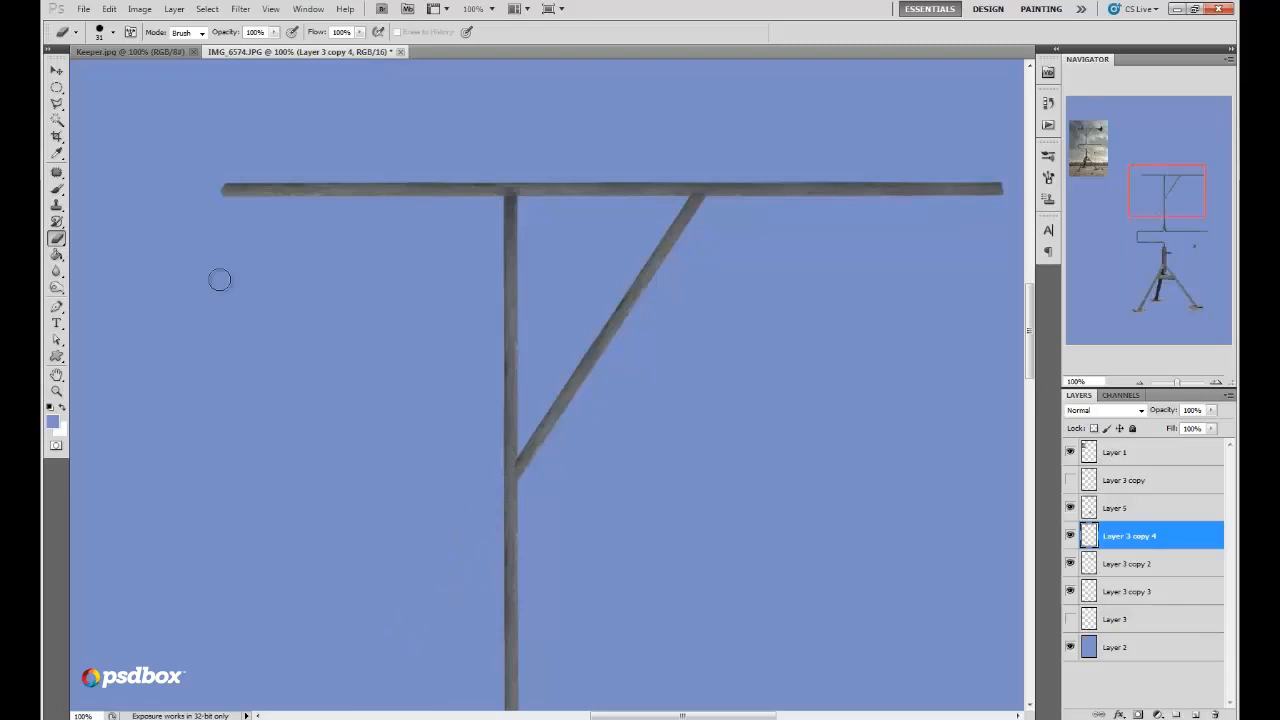
Step: Darken the diagonal brace's ends where it meets the pole and the horizontal bar with a 22 px Burn brush
{"action": "left_click", "coordinate": [56, 287]}
{"action": "right_click", "coordinate": [557, 379]}
{"action": "left_click", "coordinate": [511, 467]}
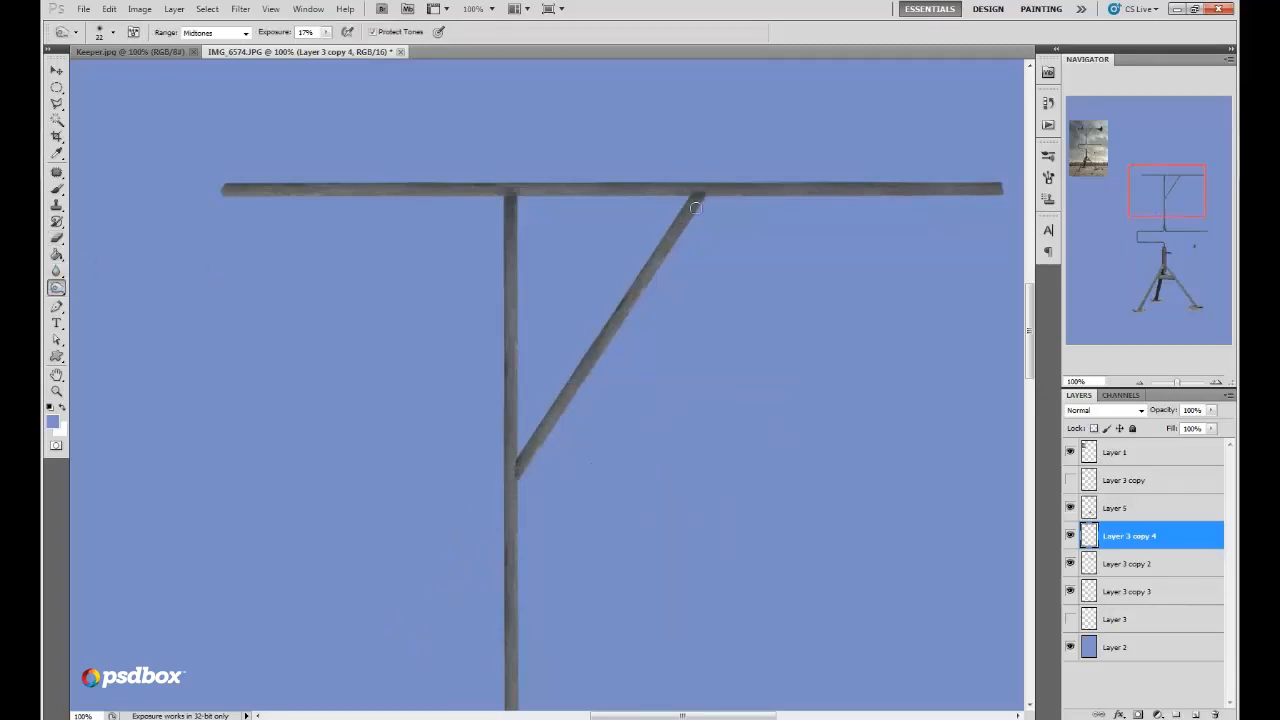
Step: Toggle the visibility of Layer 3 copy 2 to check which piece it holds
{"action": "left_click", "coordinate": [1087, 569]}
{"action": "left_click", "coordinate": [1069, 570]}
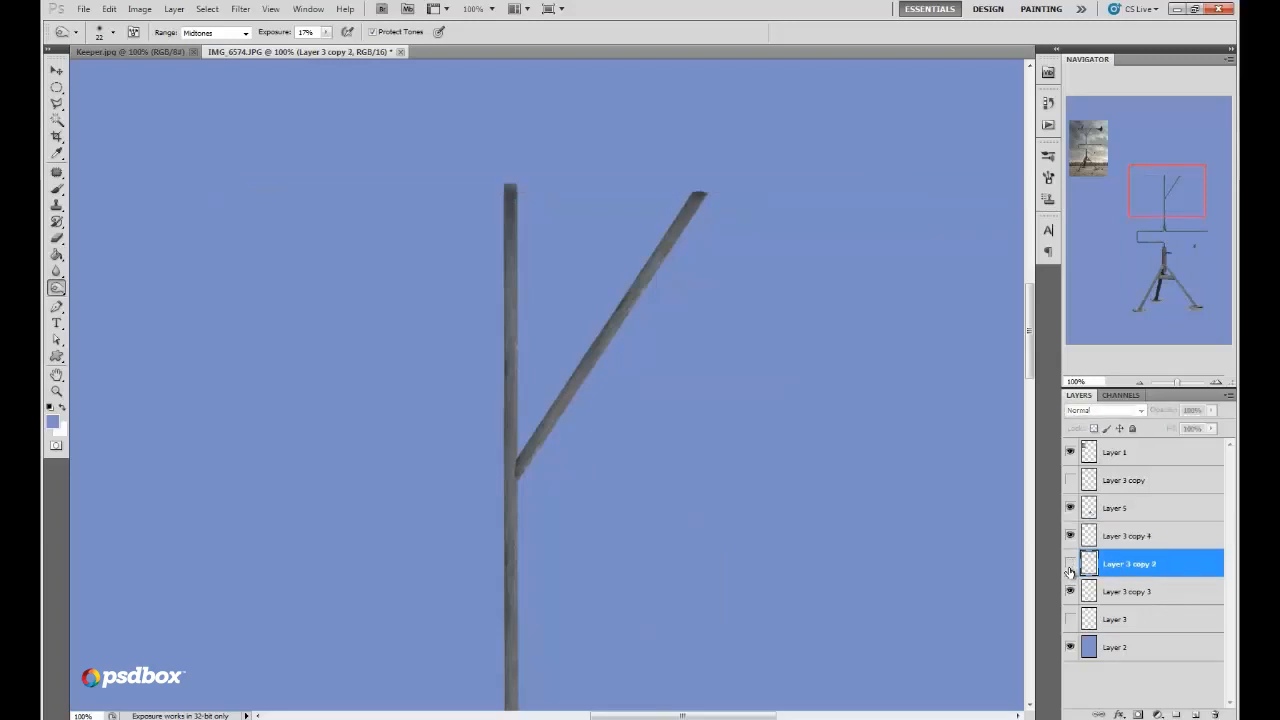
{"action": "left_click", "coordinate": [1070, 571]}
Step: Duplicate the brace on Layer 3 copy 4, flip the copy horizontally and place it mirrored on the other side of the pole
{"action": "left_click", "coordinate": [1095, 547]}
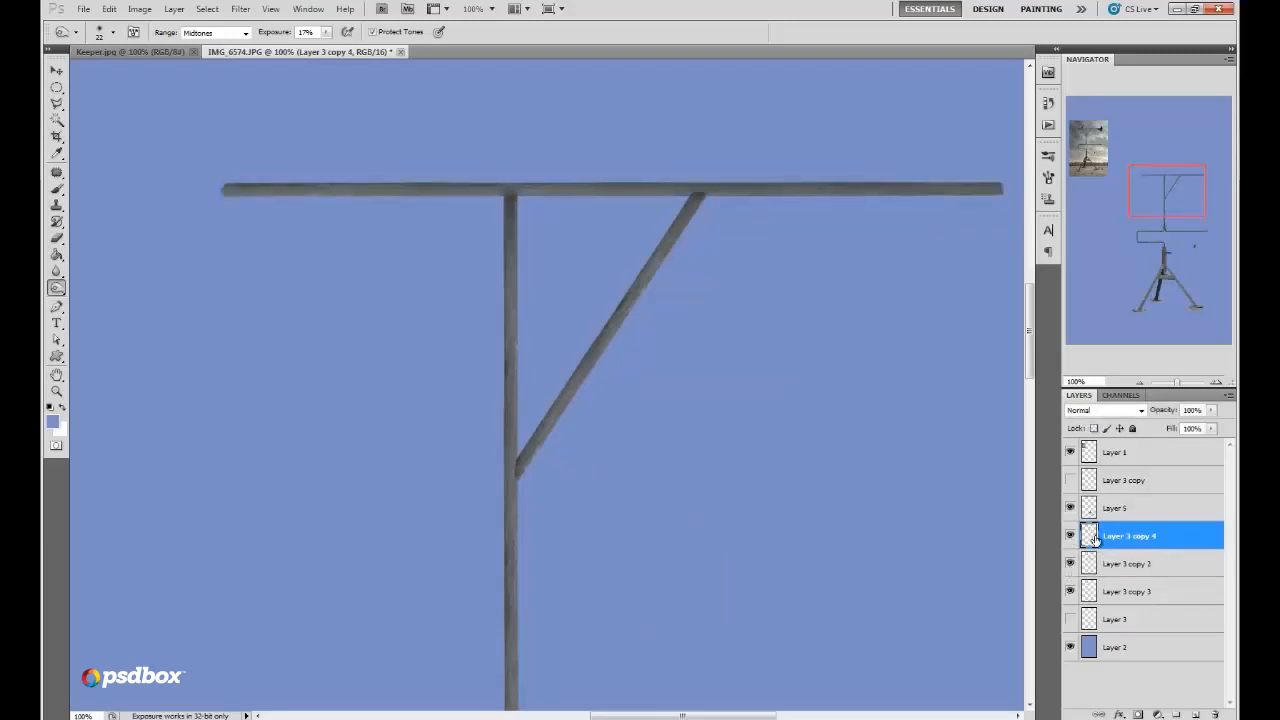
{"action": "left_click_drag", "start_coordinate": [1095, 538], "coordinate": [1190, 714]}
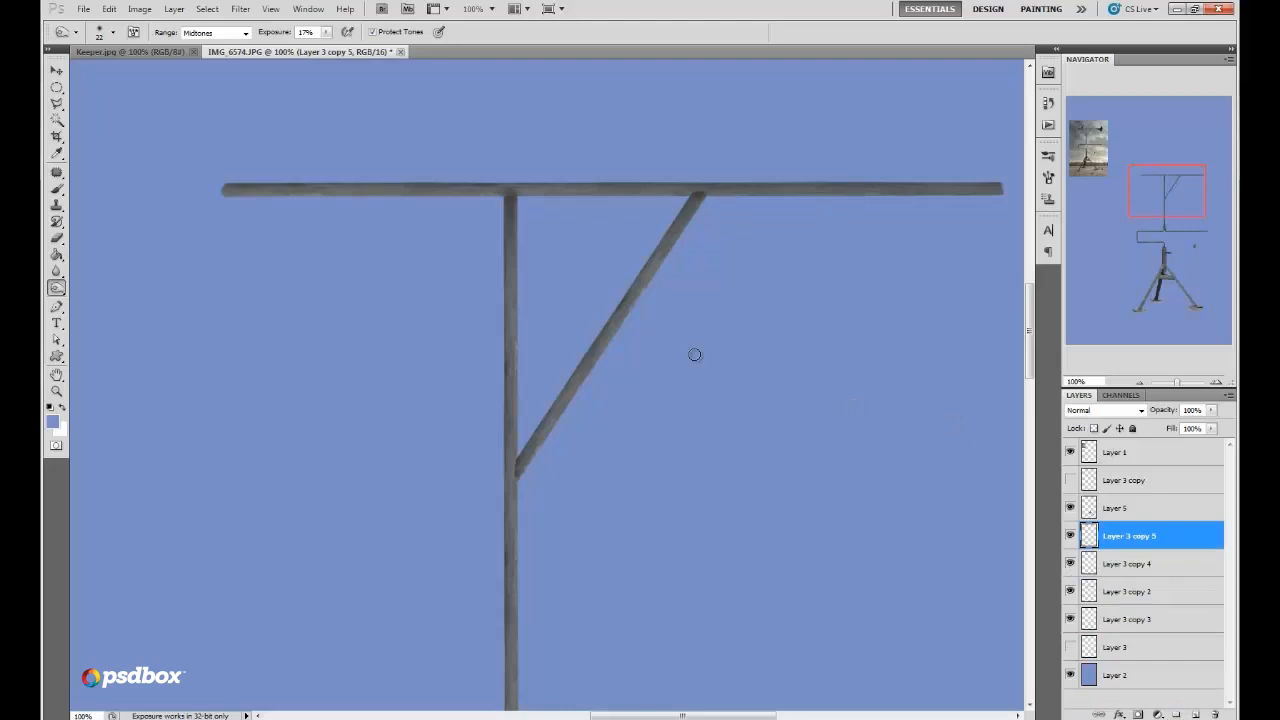
{"action": "left_click", "coordinate": [109, 9]}
{"action": "mouse_move", "coordinate": [270, 288]}
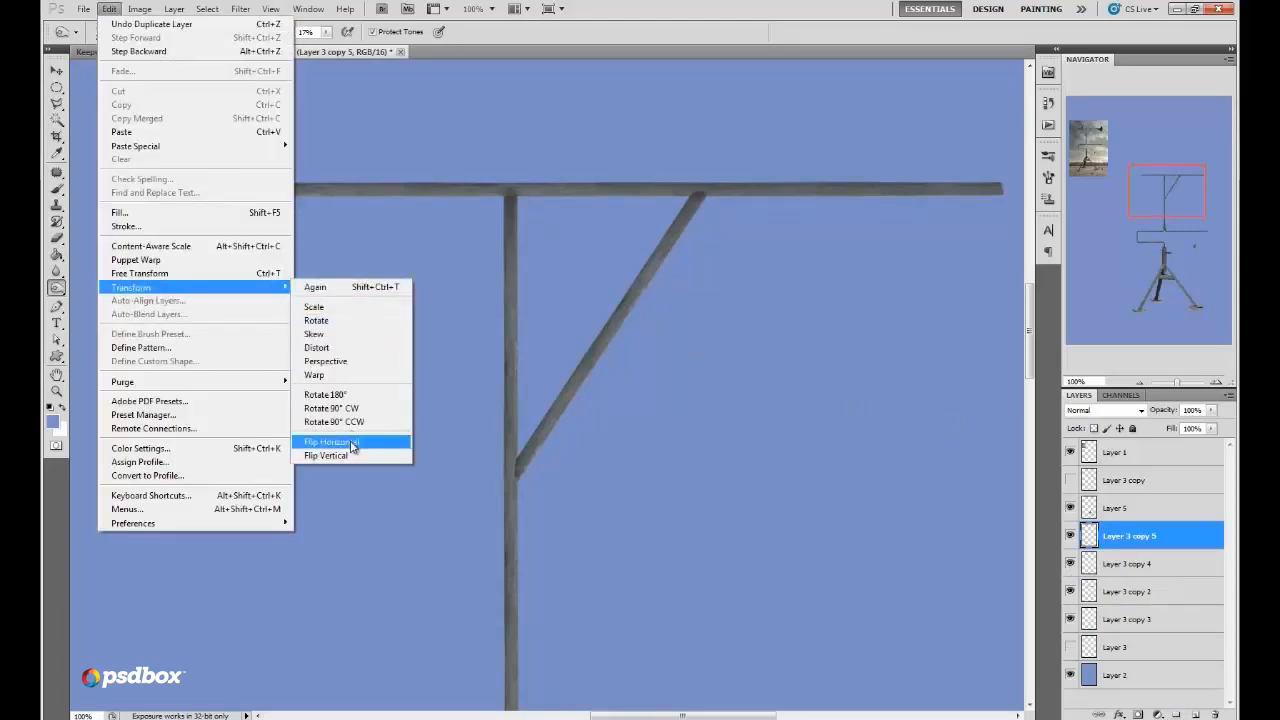
{"action": "left_click", "coordinate": [352, 446]}
{"action": "left_click", "coordinate": [56, 72]}
{"action": "left_click_drag", "start_coordinate": [598, 342], "coordinate": [395, 339]}
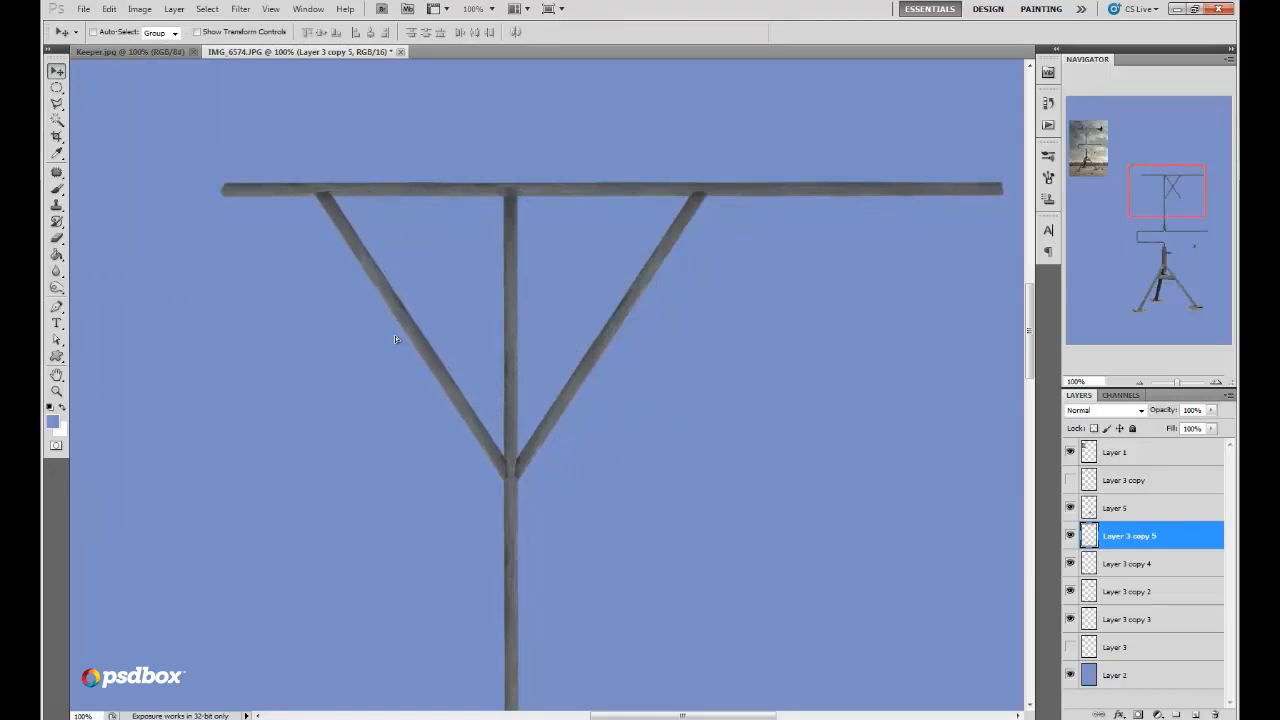
Step: Merge the layers from Layer 3 copy 5 down to Layer 3 copy 3 and check the merged result by toggling its visibility
{"action": "left_click", "coordinate": [1113, 623], "text": "shift"}
{"action": "right_click", "coordinate": [1113, 620]}
{"action": "left_click", "coordinate": [1112, 580]}
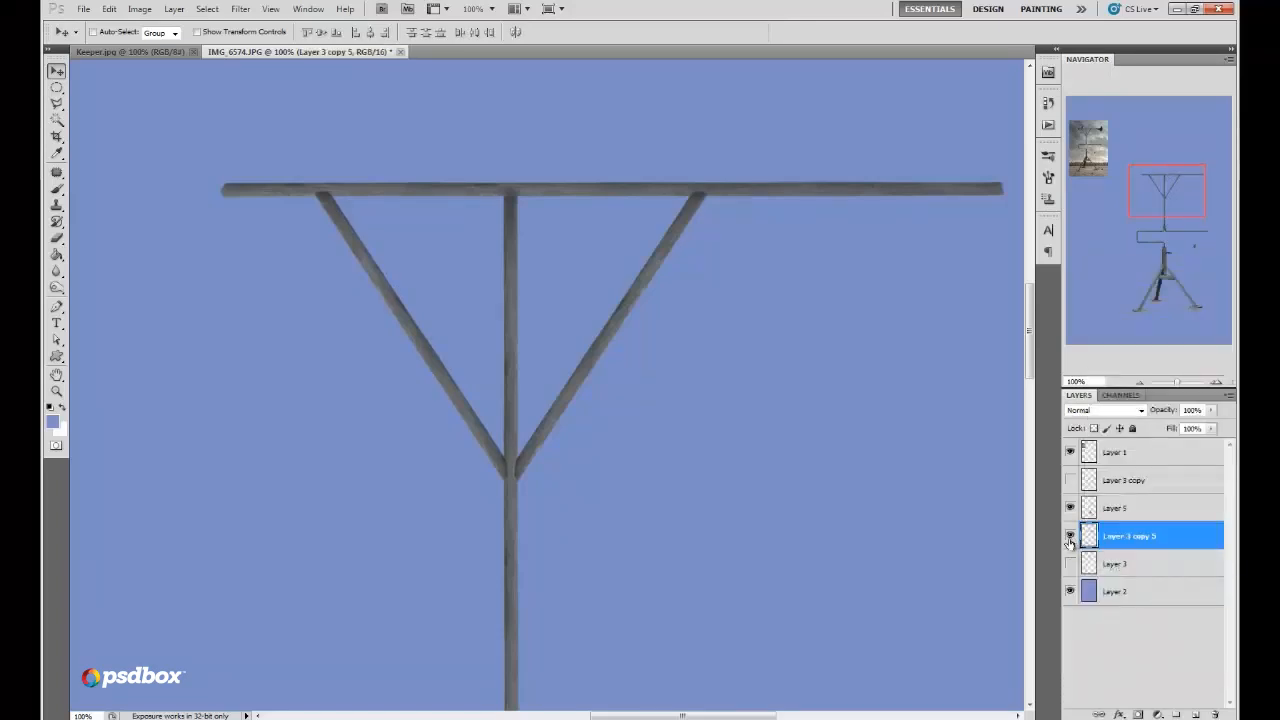
{"action": "left_click", "coordinate": [1069, 537]}
{"action": "left_click", "coordinate": [1069, 537]}
Step: View the whole contraption at 33.33% and toggle Layer 3 copy 5 to examine the upper structure against the reference
{"action": "mouse_move", "coordinate": [1173, 198]}
{"action": "left_mouse_down"}
{"action": "mouse_move", "coordinate": [1101, 150]}
{"action": "mouse_move", "coordinate": [1174, 205]}
{"action": "left_mouse_up"}
{"action": "left_click", "coordinate": [1141, 384]}
{"action": "left_click", "coordinate": [1140, 384]}
{"action": "left_click", "coordinate": [1139, 384]}
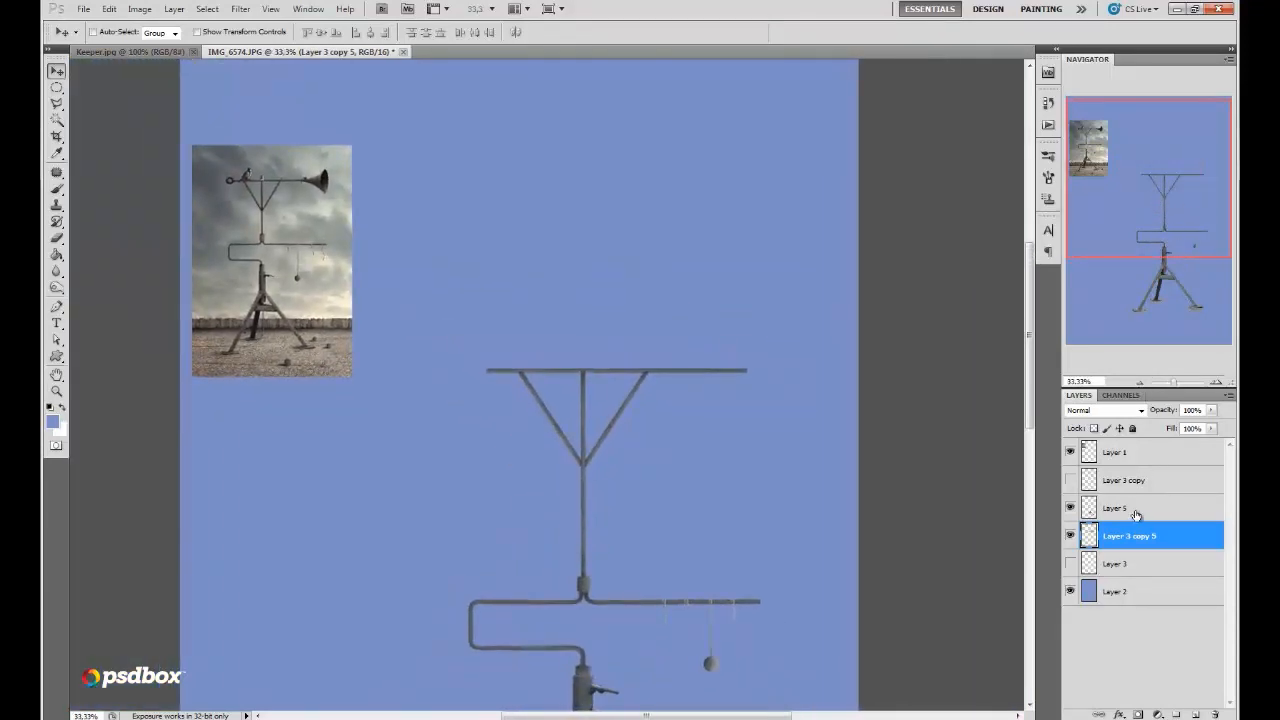
{"action": "left_click", "coordinate": [1071, 537]}
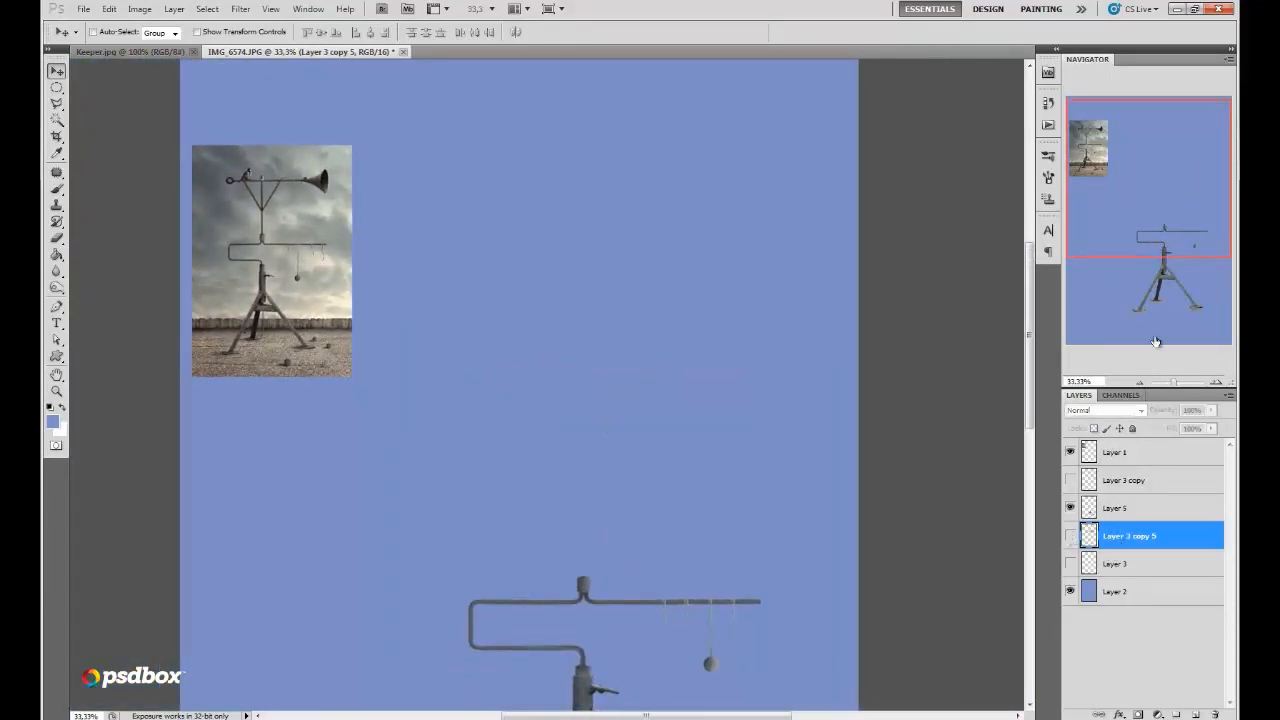
{"action": "left_click_drag", "start_coordinate": [1157, 247], "coordinate": [1161, 266]}
{"action": "left_click", "coordinate": [1072, 536]}
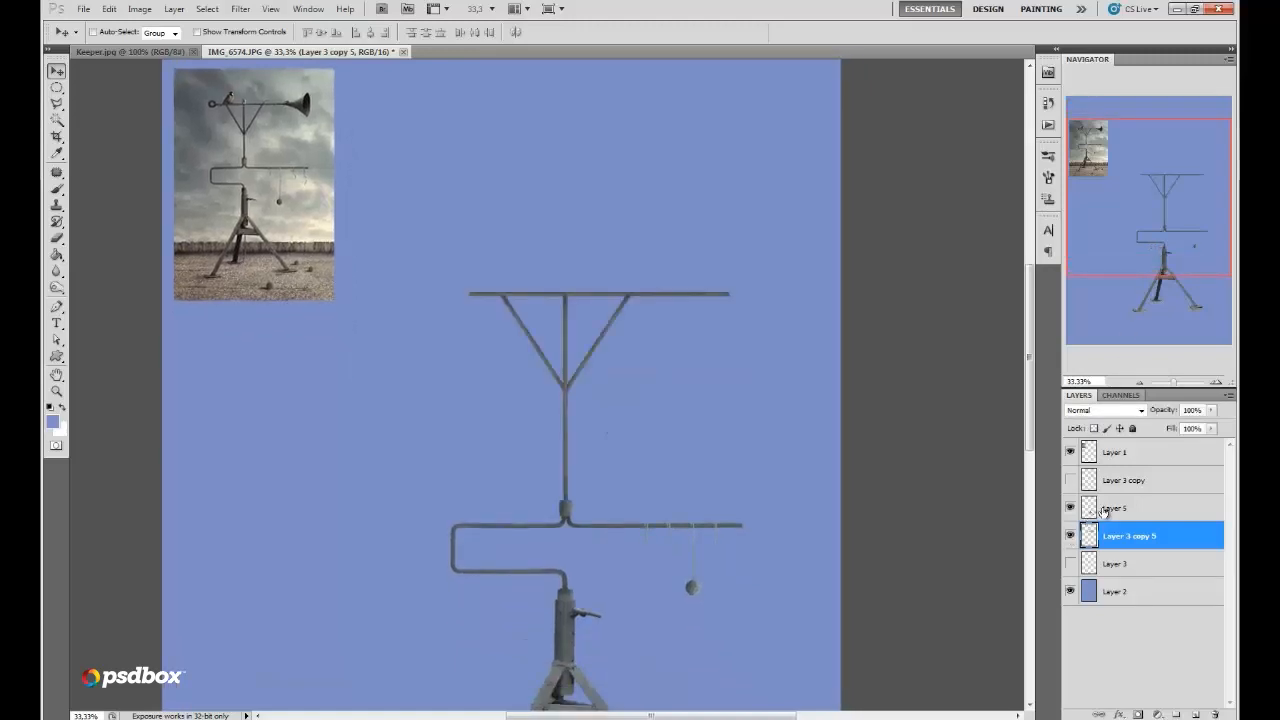
Step: Merge Layer 3 copy 5 with Layer 5 and check the combined contraption by toggling the merged layer's visibility
{"action": "left_click", "coordinate": [1104, 511], "text": "ctrl"}
{"action": "right_click", "coordinate": [1112, 530]}
{"action": "left_click", "coordinate": [1120, 488]}
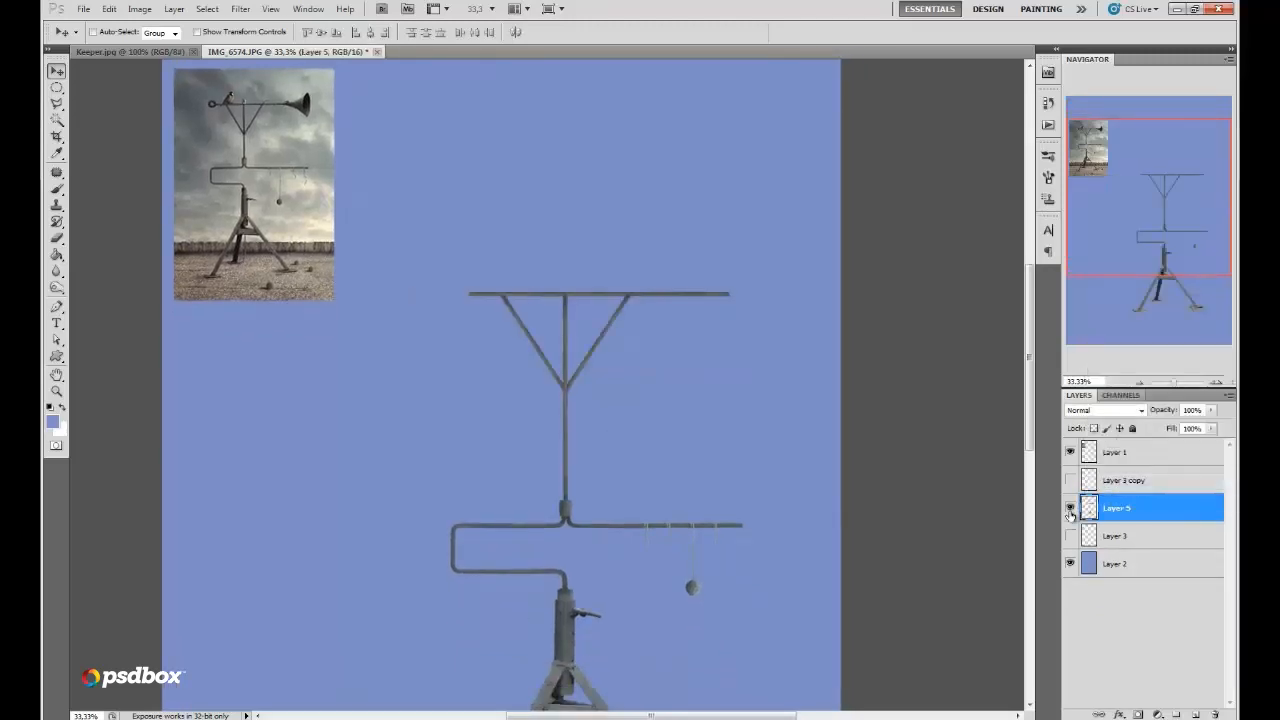
{"action": "left_click", "coordinate": [1070, 508]}
{"action": "left_click_drag", "start_coordinate": [1176, 220], "coordinate": [1171, 243]}
{"action": "left_click", "coordinate": [1070, 508]}
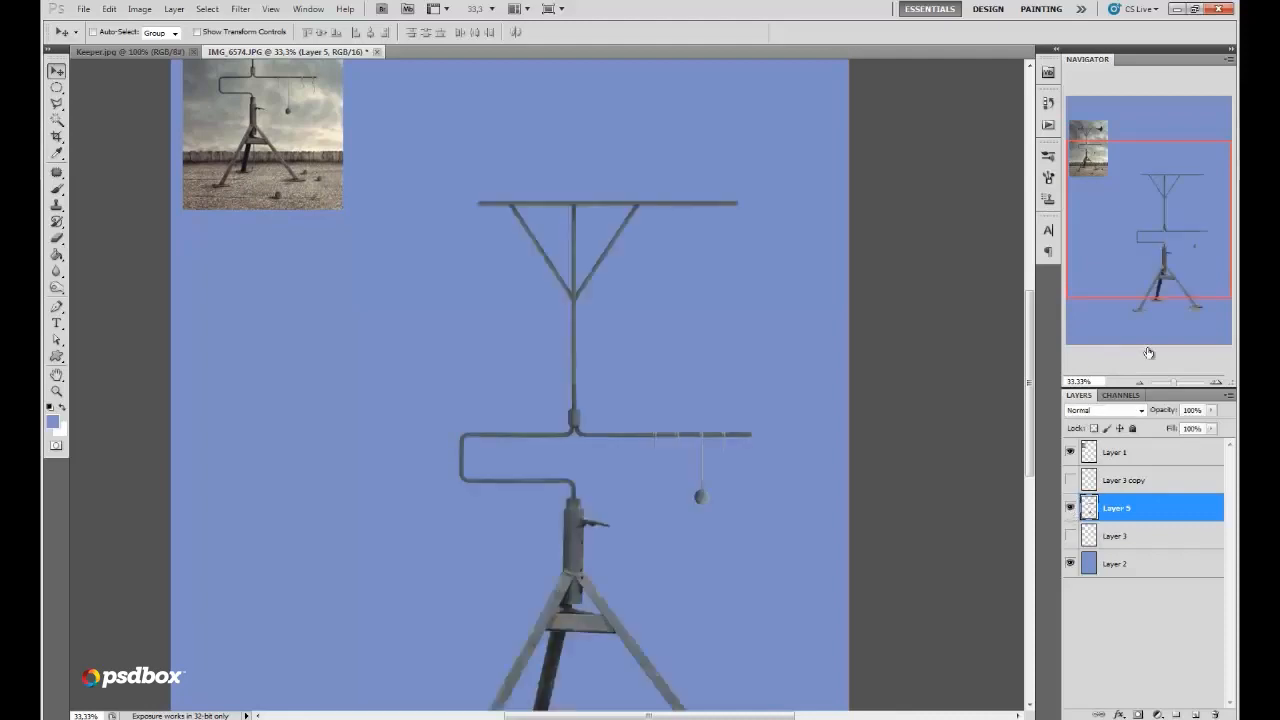
{"action": "left_click_drag", "start_coordinate": [1191, 195], "coordinate": [1193, 168]}
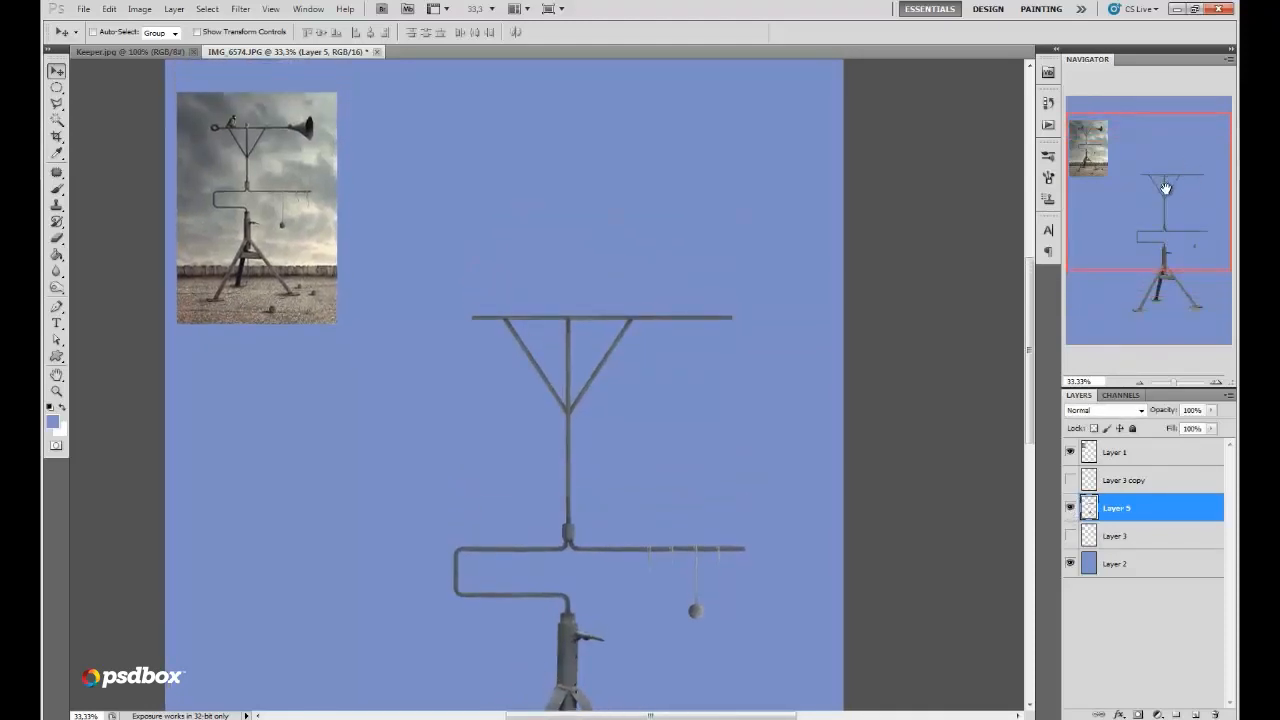
Step: Copy the section of the top horizontal bar beyond the right diagonal brace to a new layer and move it below the bar
{"action": "left_click", "coordinate": [1217, 383]}
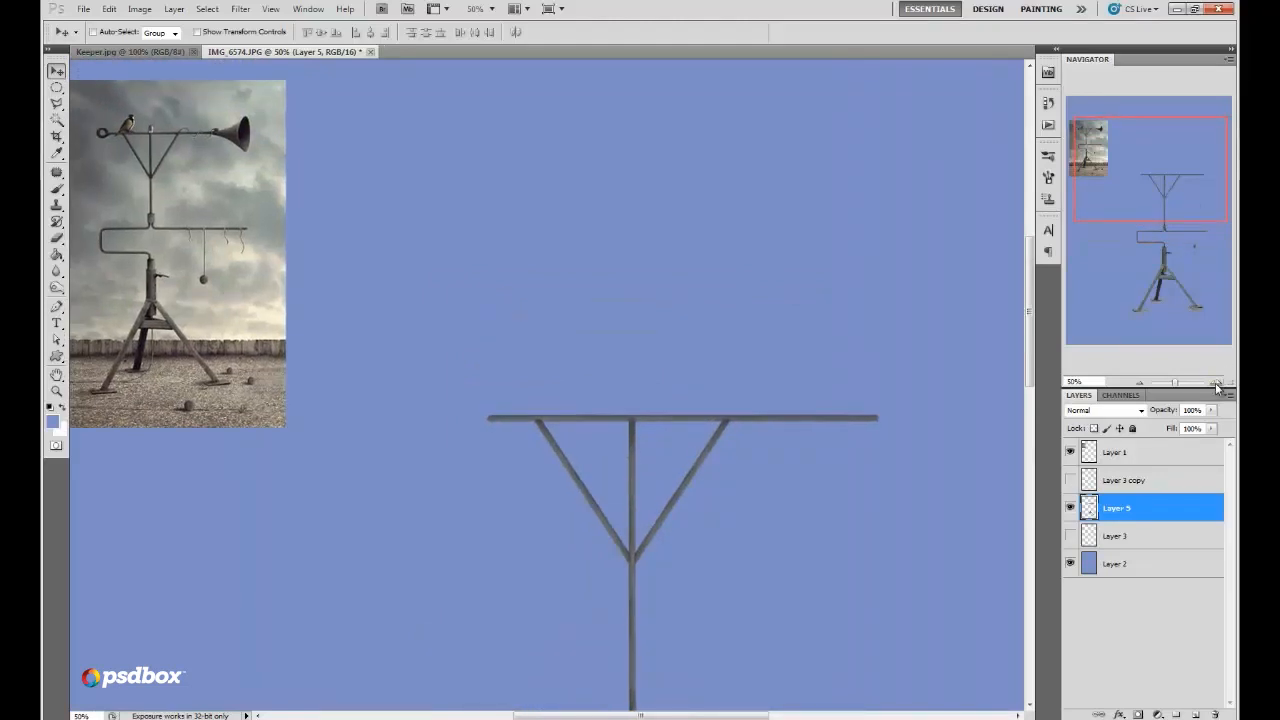
{"action": "left_click", "coordinate": [1217, 383]}
{"action": "left_click_drag", "start_coordinate": [1174, 180], "coordinate": [1127, 138]}
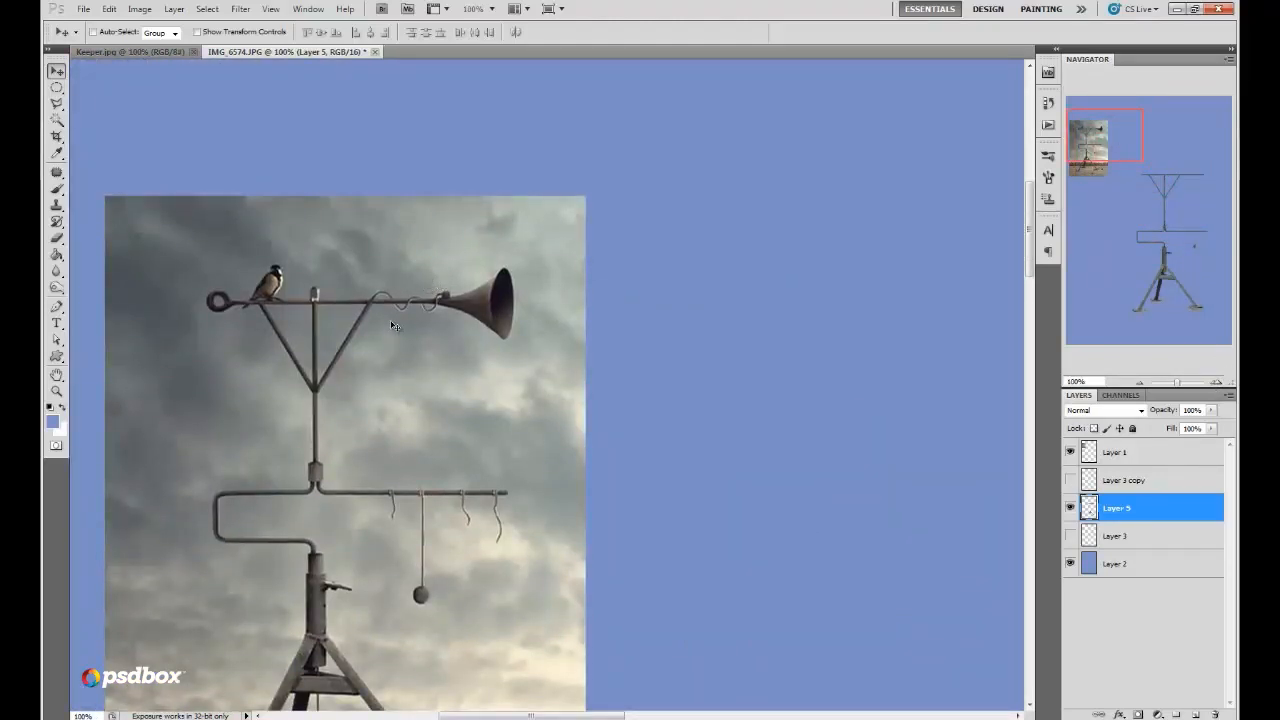
{"action": "left_click_drag", "start_coordinate": [1123, 137], "coordinate": [1178, 214]}
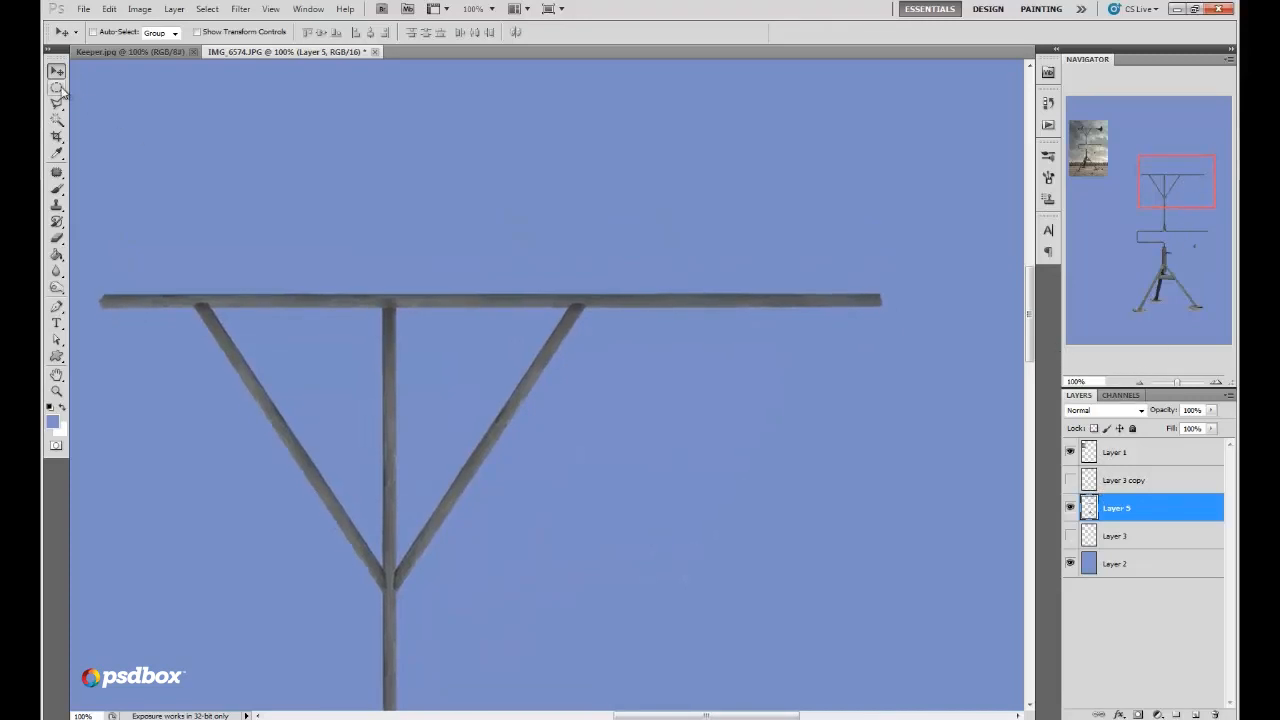
{"action": "left_click_drag", "start_coordinate": [57, 88], "coordinate": [71, 91]}
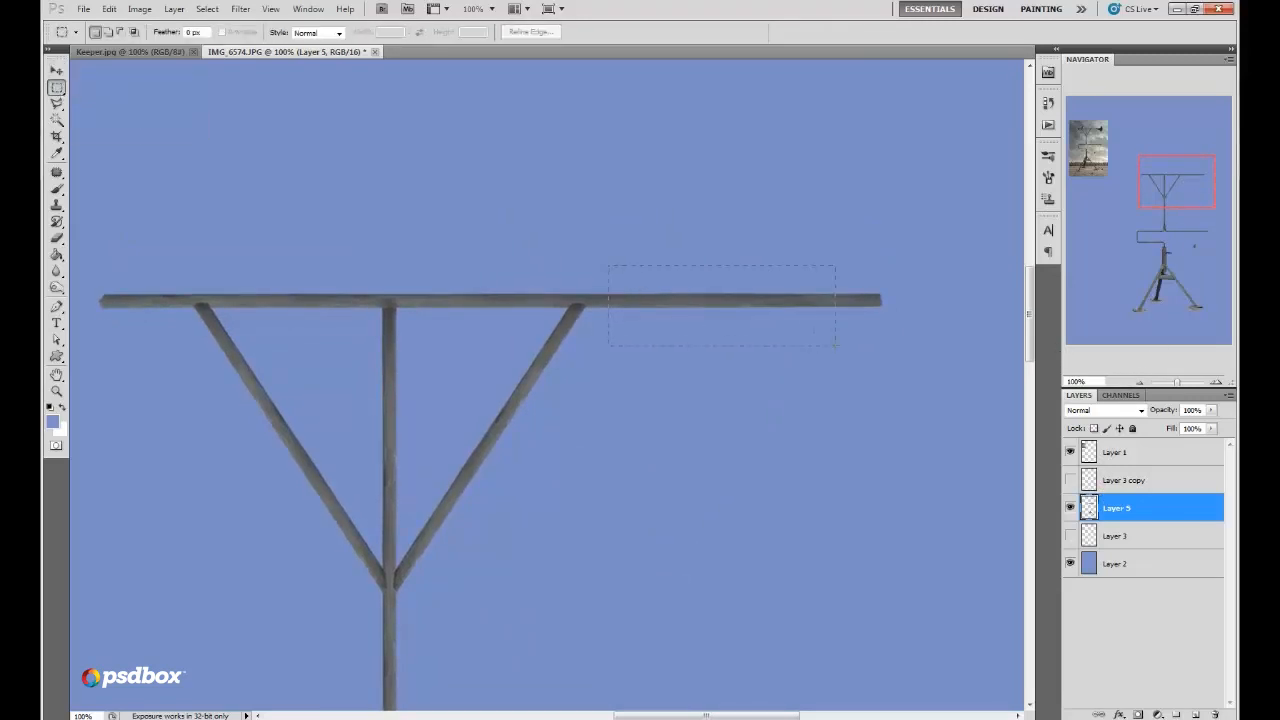
{"action": "left_click_drag", "start_coordinate": [835, 346], "coordinate": [844, 343]}
{"action": "key", "text": "ctrl+c"}
{"action": "key", "text": "ctrl+v"}
{"action": "left_click", "coordinate": [57, 74]}
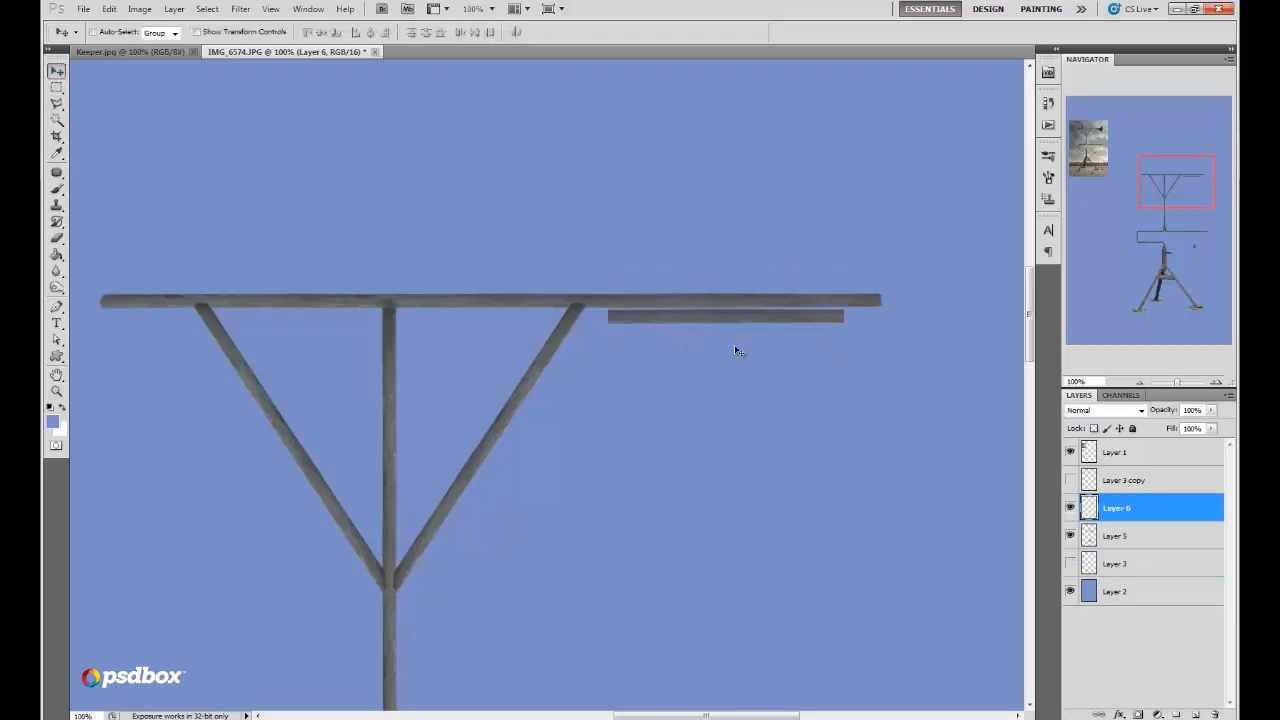
{"action": "left_click_drag", "start_coordinate": [735, 350], "coordinate": [729, 473]}
Step: Extend the copied bar piece to the right with the Clone Stamp, using a soft 135 px brush sampled from the bar itself
{"action": "left_click", "coordinate": [54, 209]}
{"action": "right_click", "coordinate": [827, 424]}
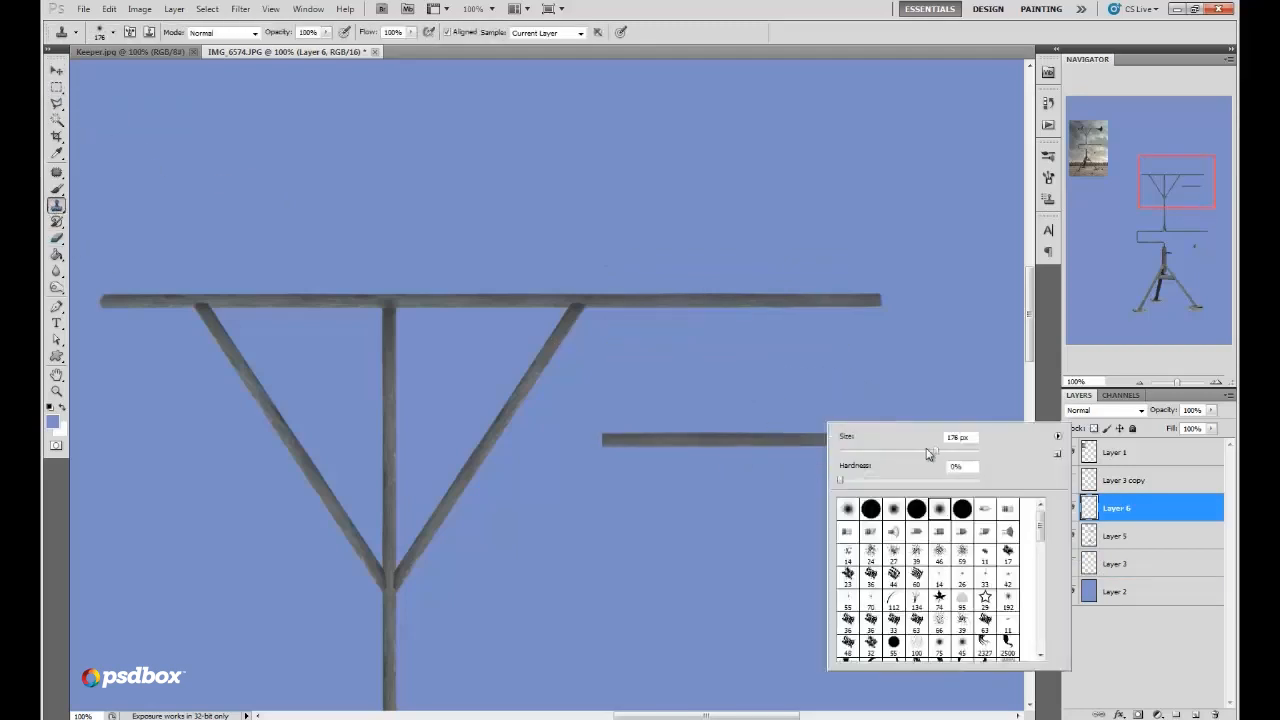
{"action": "left_click_drag", "start_coordinate": [928, 453], "coordinate": [922, 453]}
{"action": "left_click", "coordinate": [736, 438], "text": "alt"}
{"action": "left_click_drag", "start_coordinate": [850, 436], "coordinate": [929, 437]}
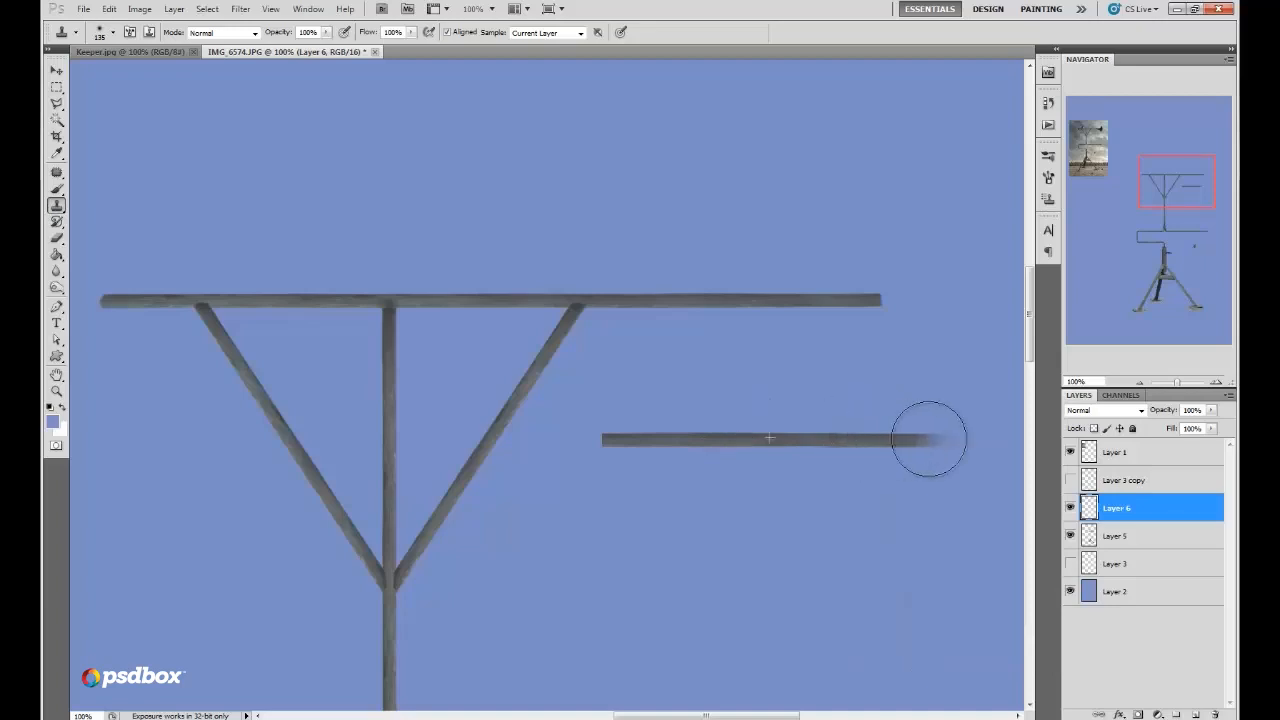
{"action": "left_click_drag", "start_coordinate": [1178, 201], "coordinate": [1193, 205]}
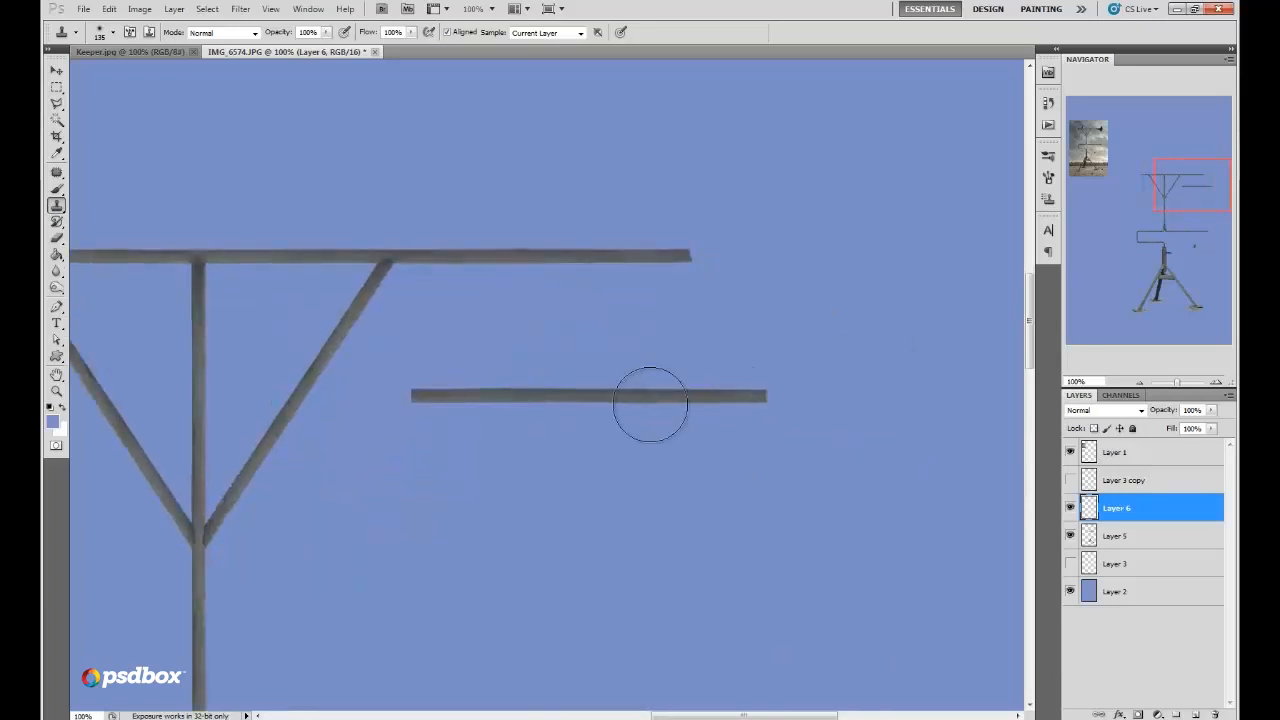
{"action": "left_click_drag", "start_coordinate": [684, 397], "coordinate": [890, 399]}
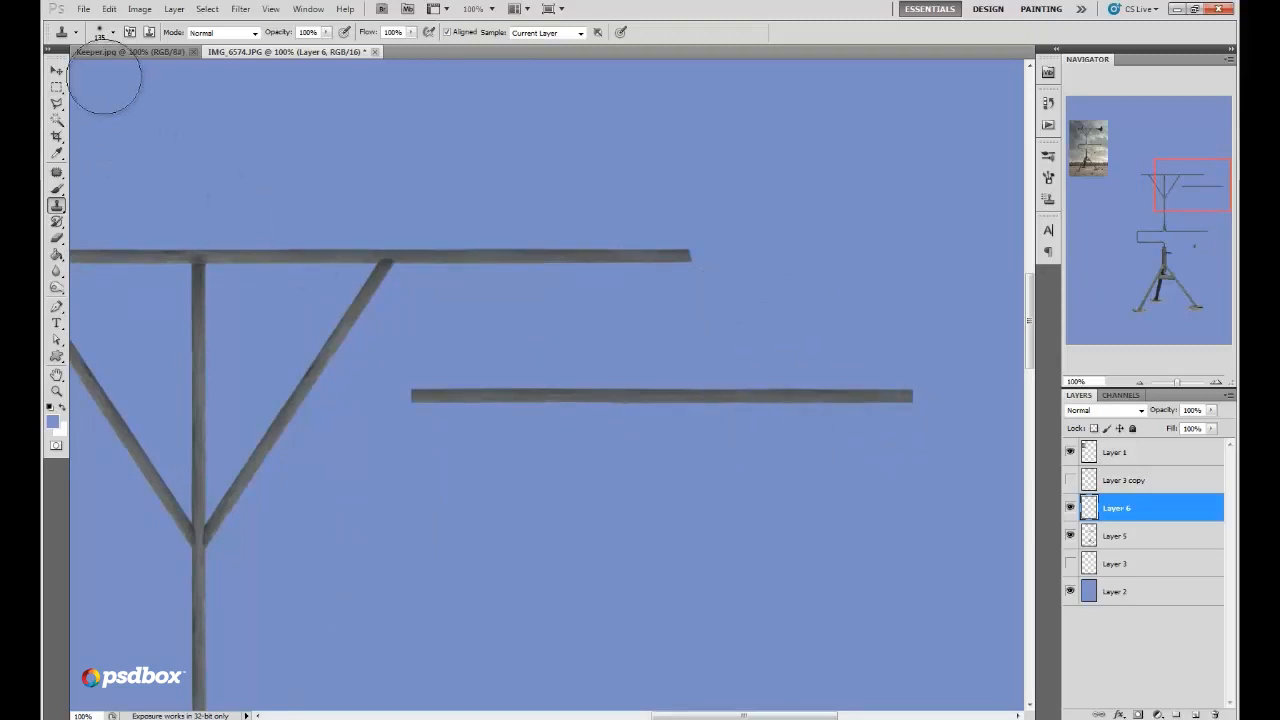
Step: Transform the copied bar into a thin wire, rotate it to vertical and place it across the lower arm beside the hanging ball's string
{"action": "left_click", "coordinate": [109, 9]}
{"action": "left_click", "coordinate": [196, 274]}
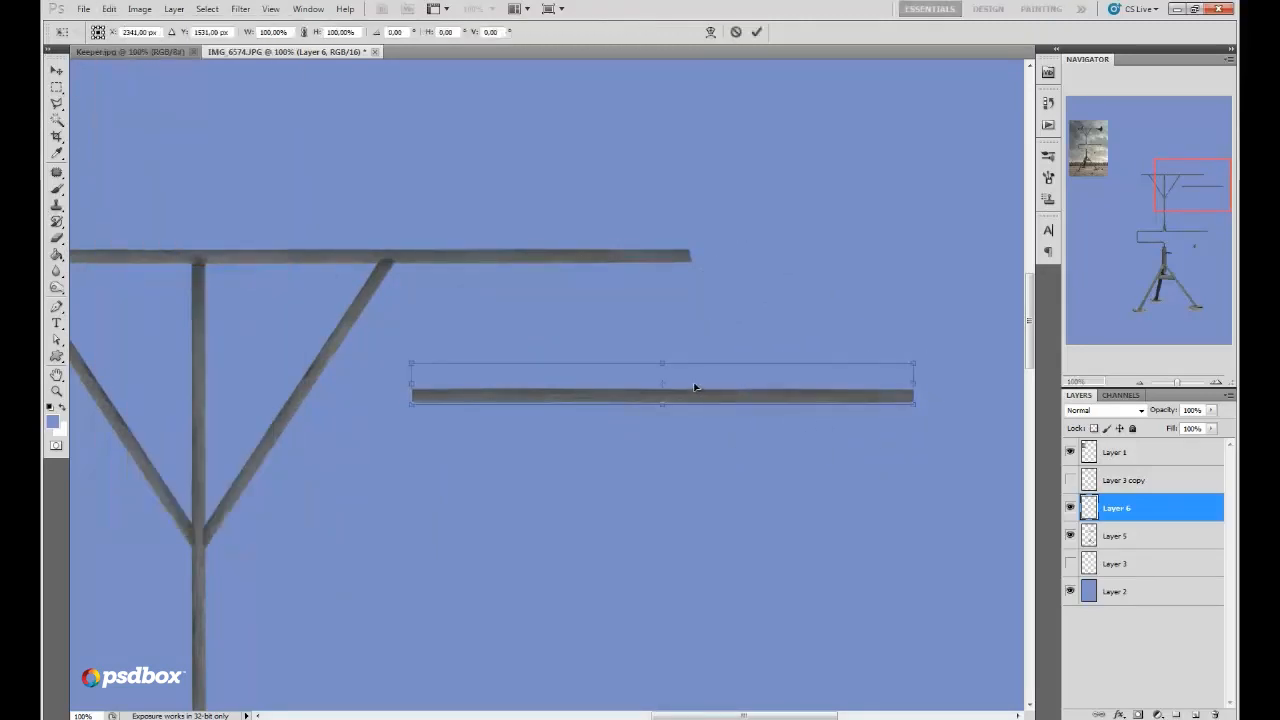
{"action": "left_click_drag", "start_coordinate": [662, 363], "coordinate": [618, 187]}
{"action": "left_click_drag", "start_coordinate": [598, 244], "coordinate": [672, 578]}
{"action": "left_click_drag", "start_coordinate": [1187, 190], "coordinate": [1186, 236]}
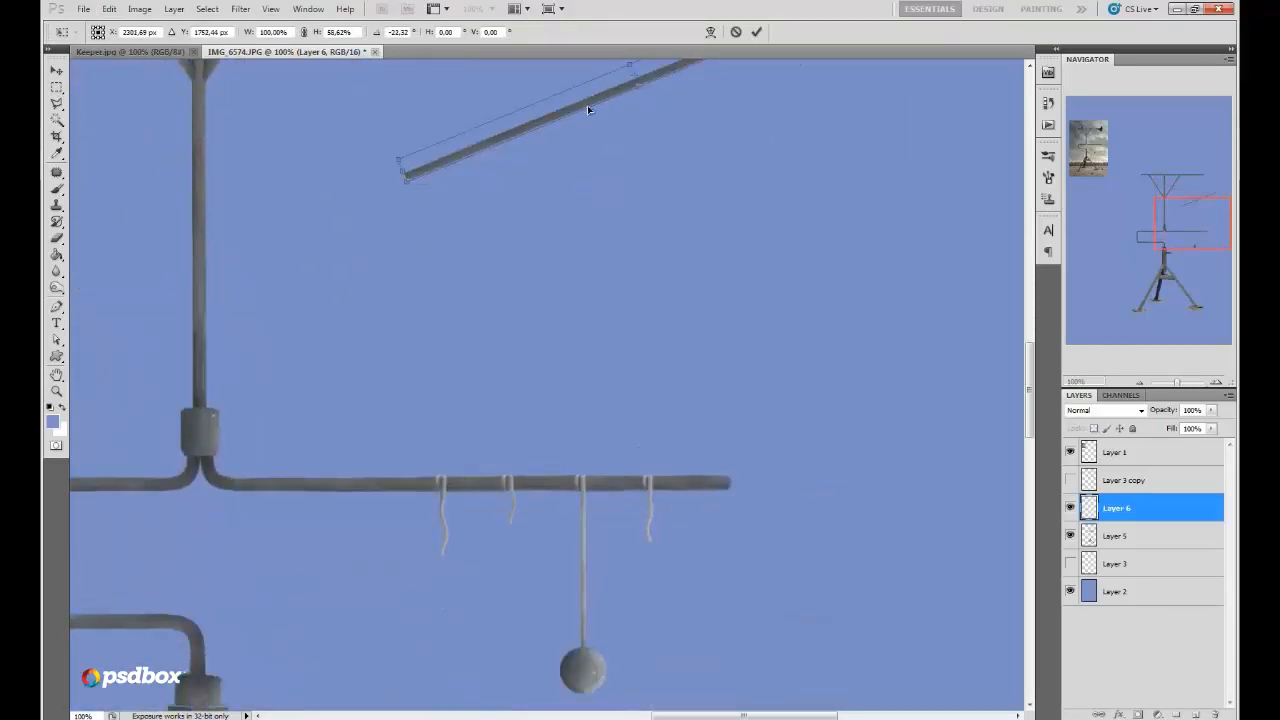
{"action": "left_click_drag", "start_coordinate": [588, 110], "coordinate": [504, 441]}
{"action": "left_click_drag", "start_coordinate": [540, 525], "coordinate": [635, 469]}
{"action": "left_click_drag", "start_coordinate": [560, 423], "coordinate": [540, 423]}
{"action": "left_click", "coordinate": [756, 31]}
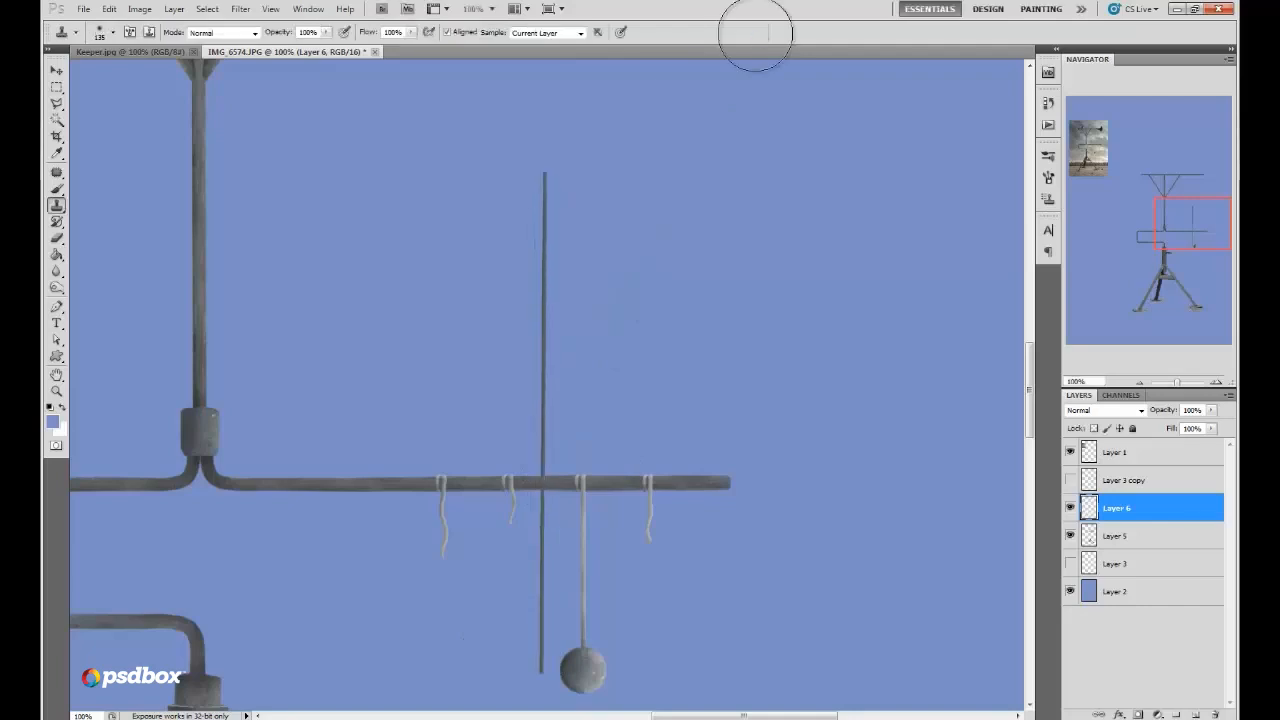
Step: Desaturate and brighten the thin wire to match the strings using Hue/Saturation with Saturation -62 and Lightness +48
{"action": "left_click", "coordinate": [139, 8]}
{"action": "mouse_move", "coordinate": [200, 44]}
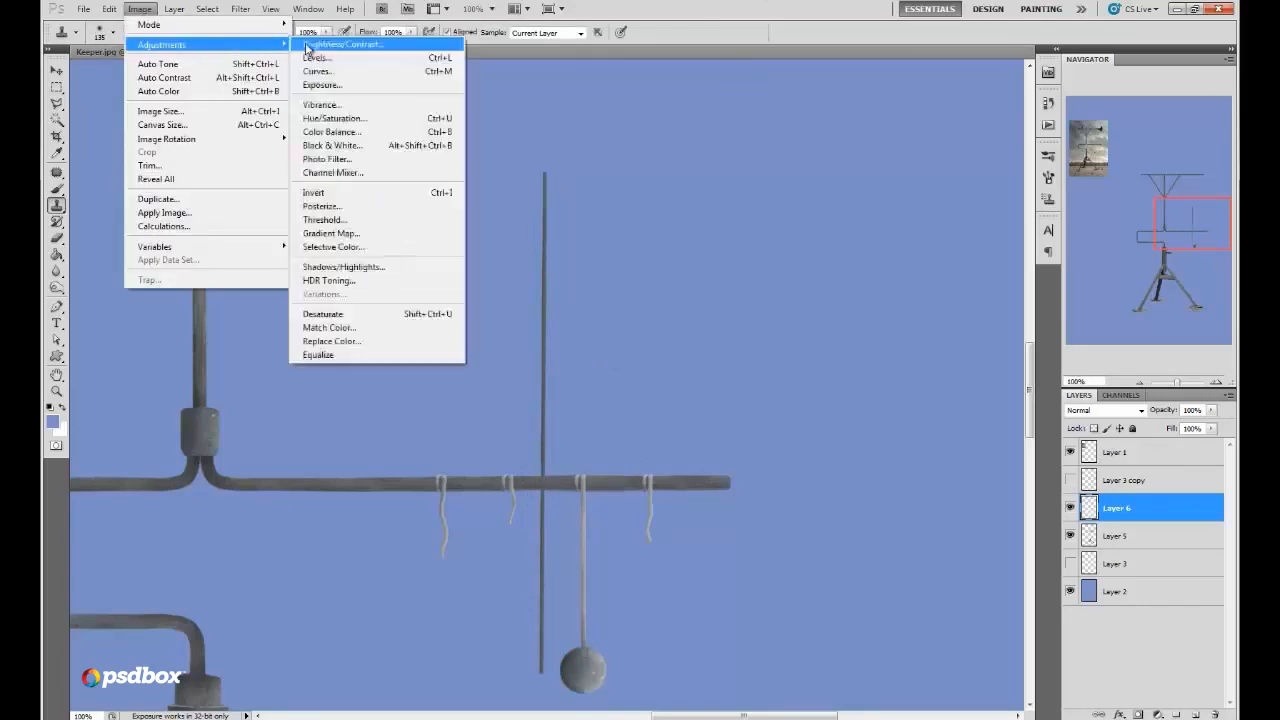
{"action": "left_click", "coordinate": [402, 117]}
{"action": "left_click_drag", "start_coordinate": [1038, 406], "coordinate": [991, 412]}
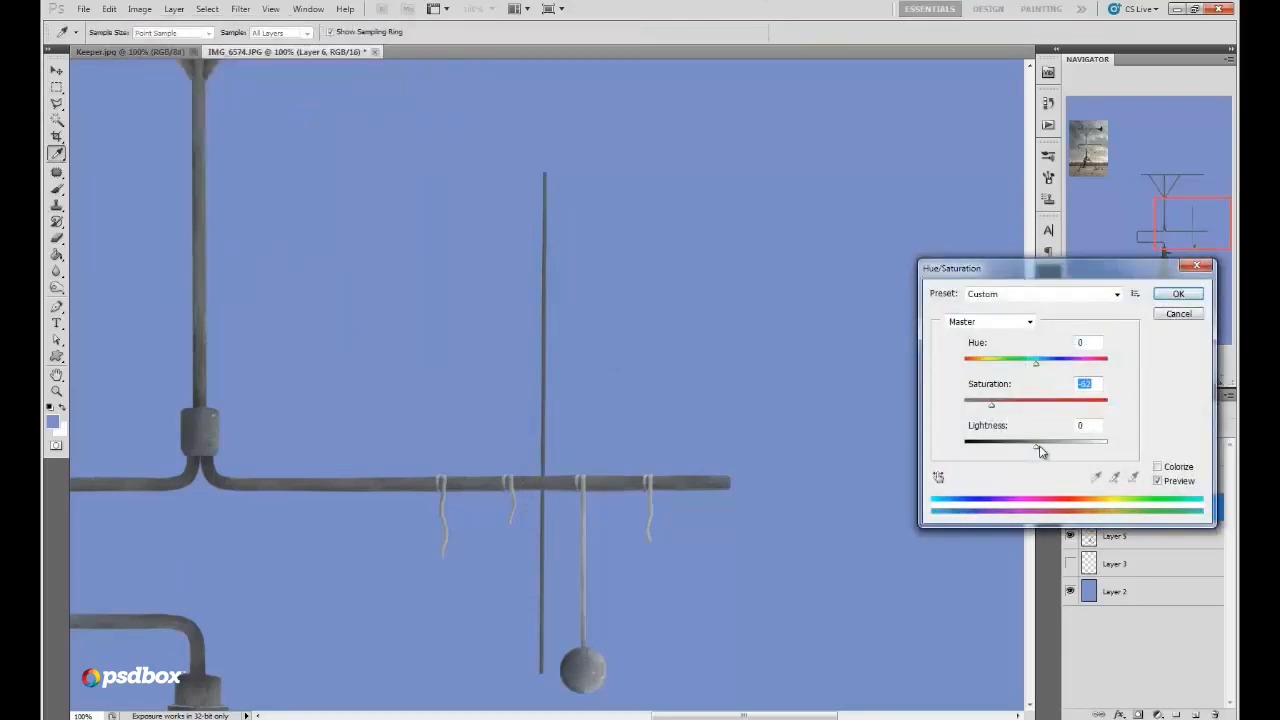
{"action": "left_click_drag", "start_coordinate": [1037, 449], "coordinate": [1072, 456]}
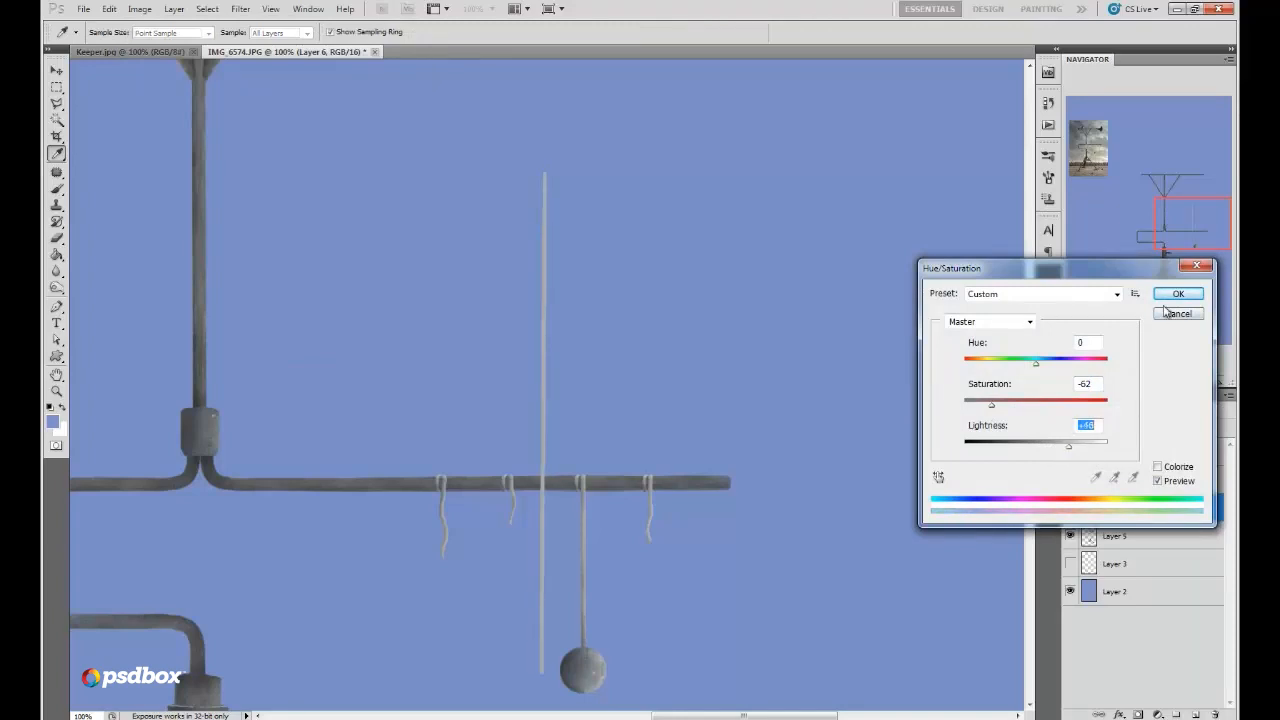
{"action": "left_click", "coordinate": [1162, 294]}
Step: Move the wire up to the top bar and rotate it about 34° so it continues the line of the right diagonal brace
{"action": "key", "text": "v"}
{"action": "left_click_drag", "start_coordinate": [596, 536], "coordinate": [699, 148]}
{"action": "left_click_drag", "start_coordinate": [1182, 236], "coordinate": [1164, 188]}
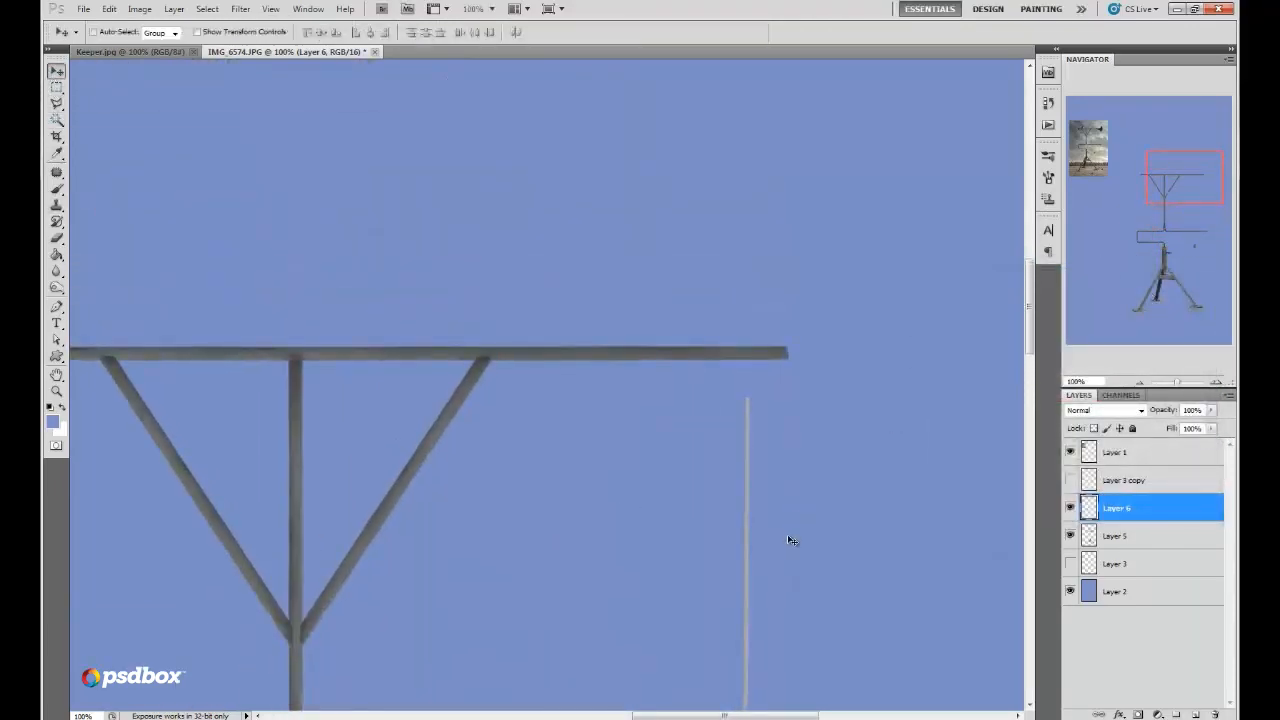
{"action": "left_click_drag", "start_coordinate": [790, 540], "coordinate": [630, 256]}
{"action": "left_click_drag", "start_coordinate": [1186, 171], "coordinate": [1178, 165]}
{"action": "left_click_drag", "start_coordinate": [774, 503], "coordinate": [672, 484]}
{"action": "left_click", "coordinate": [109, 8]}
{"action": "left_click", "coordinate": [222, 277]}
{"action": "left_click_drag", "start_coordinate": [565, 437], "coordinate": [617, 365]}
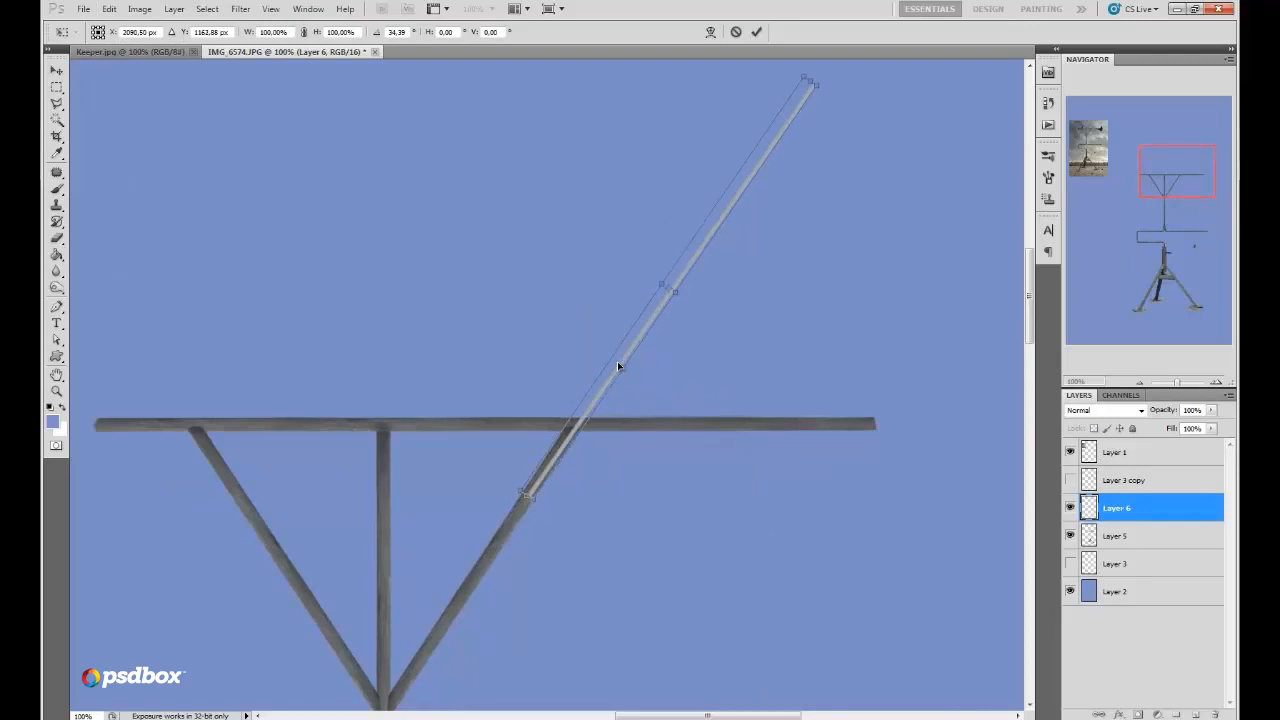
{"action": "left_click", "coordinate": [756, 31]}
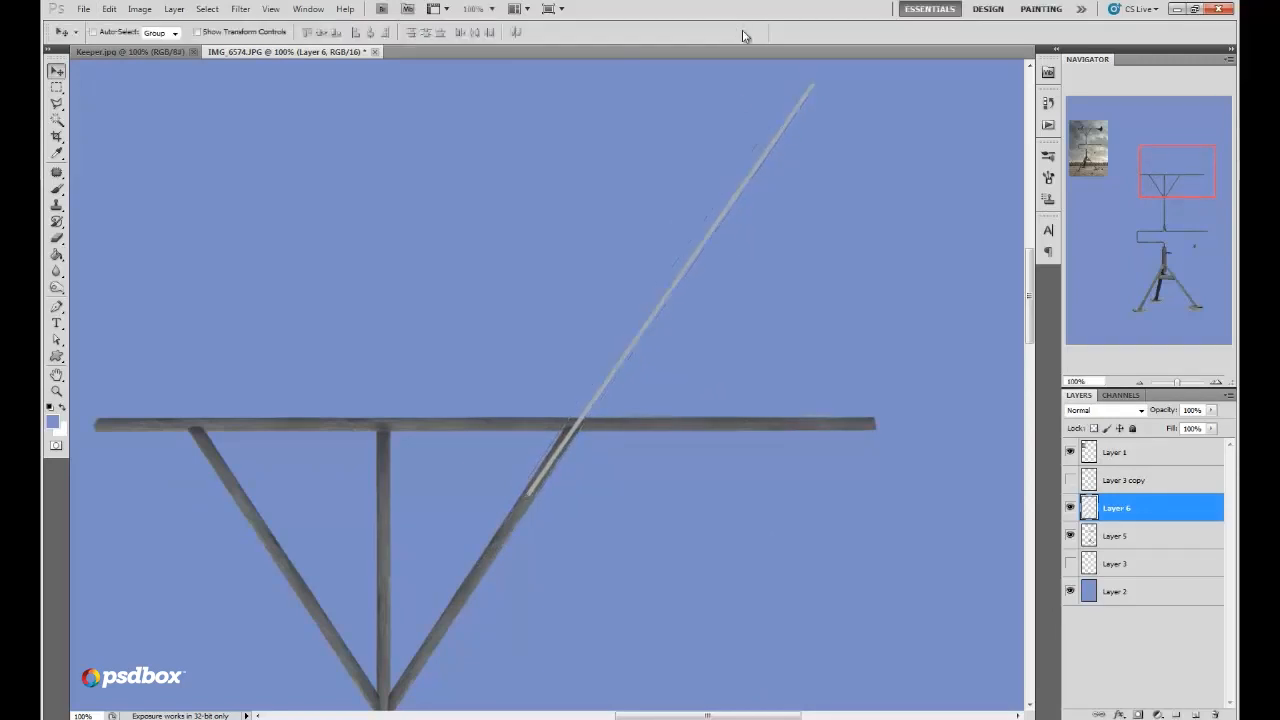
Step: Erase the wire's lower part over the top bar and right brace with a hard 28 px eraser
{"action": "left_click", "coordinate": [56, 237]}
{"action": "right_click", "coordinate": [600, 400]}
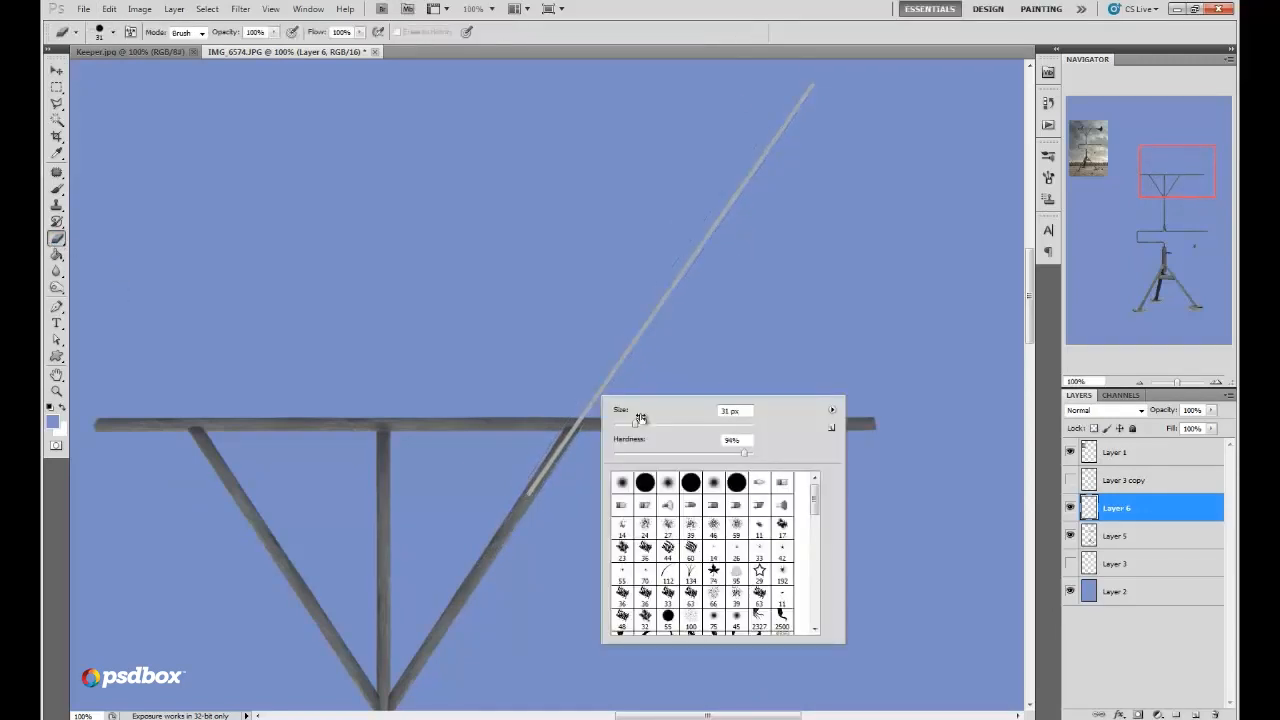
{"action": "left_click", "coordinate": [571, 434]}
{"action": "left_click_drag", "start_coordinate": [575, 431], "coordinate": [563, 446]}
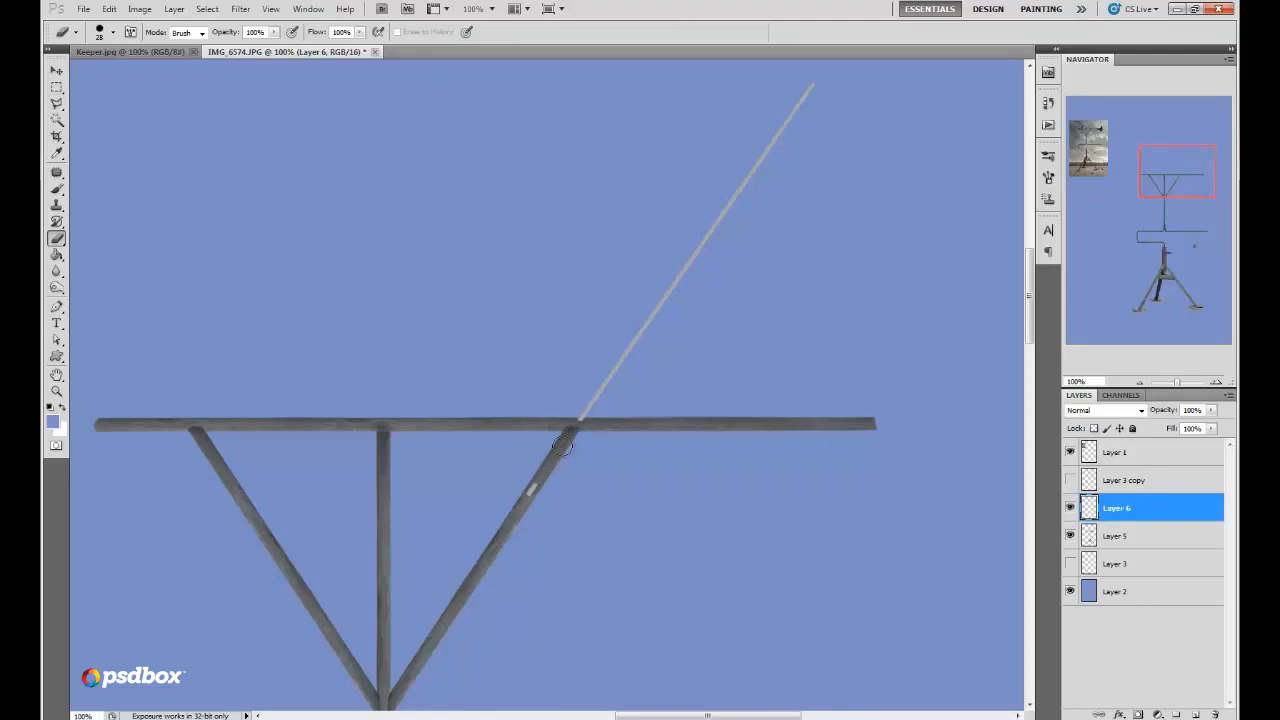
Step: Copy a small piece of the frame from Layer 5 at the brace junction, place it at the wire's base and stack it above Layer 6
{"action": "left_click_drag", "start_coordinate": [1207, 159], "coordinate": [1215, 160]}
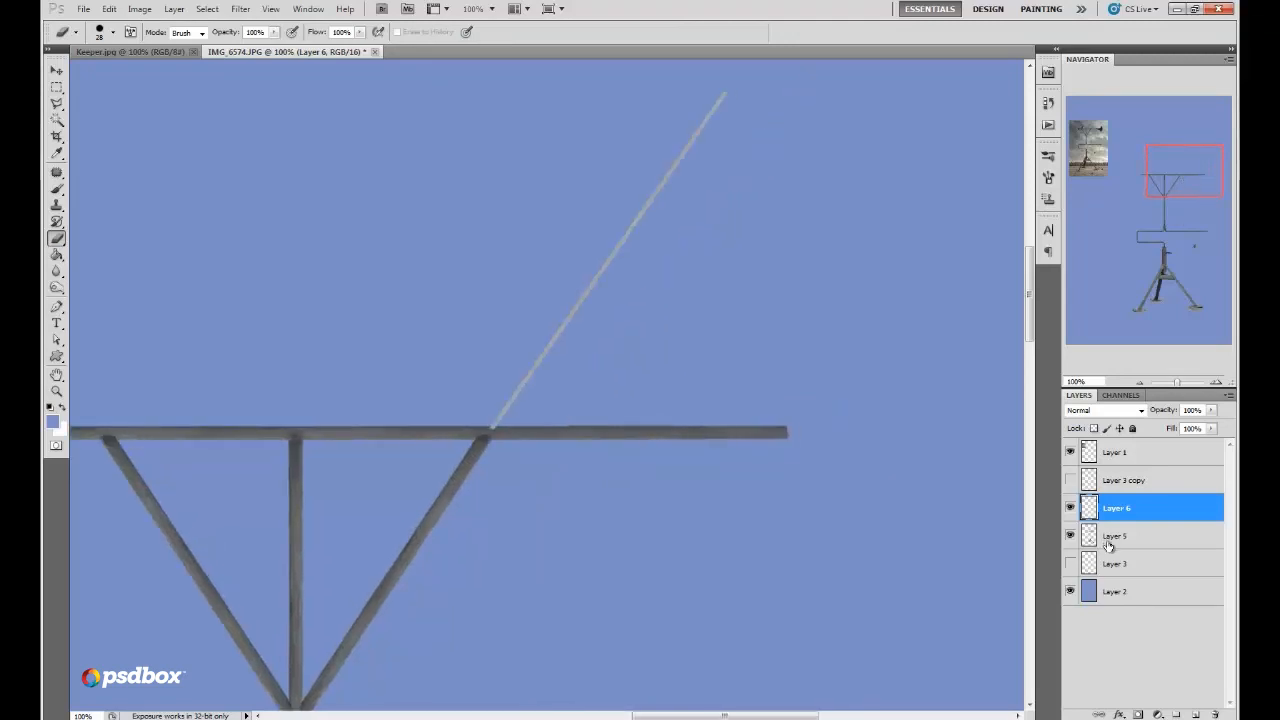
{"action": "left_click", "coordinate": [1110, 540]}
{"action": "left_click", "coordinate": [57, 88]}
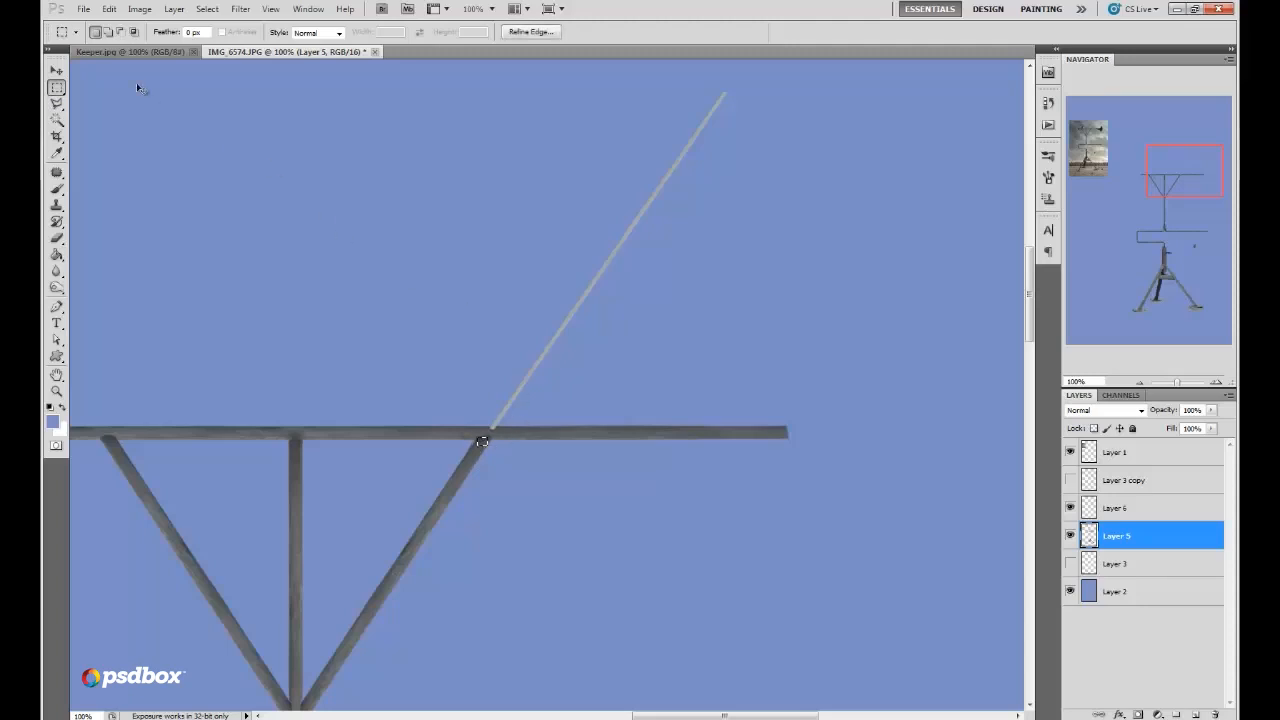
{"action": "key", "text": "ctrl+j"}
{"action": "left_click", "coordinate": [57, 72]}
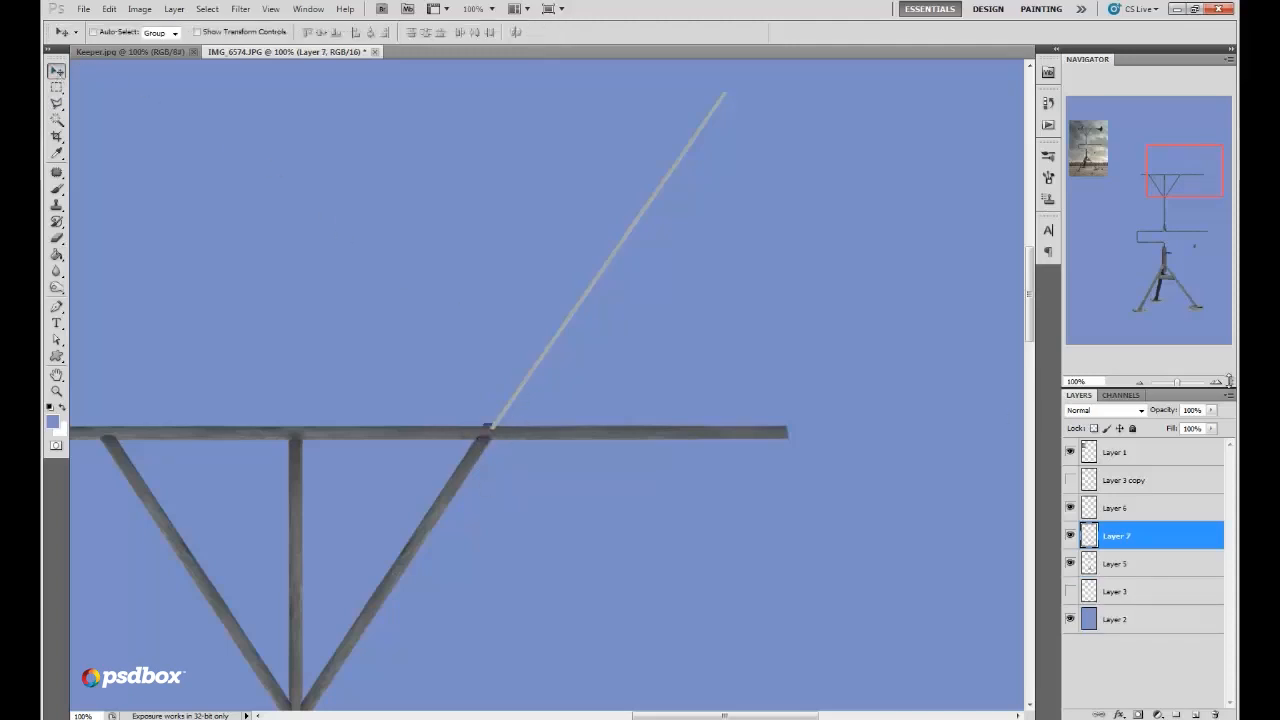
{"action": "left_click", "coordinate": [1218, 384]}
{"action": "left_click_drag", "start_coordinate": [1089, 536], "coordinate": [1097, 498]}
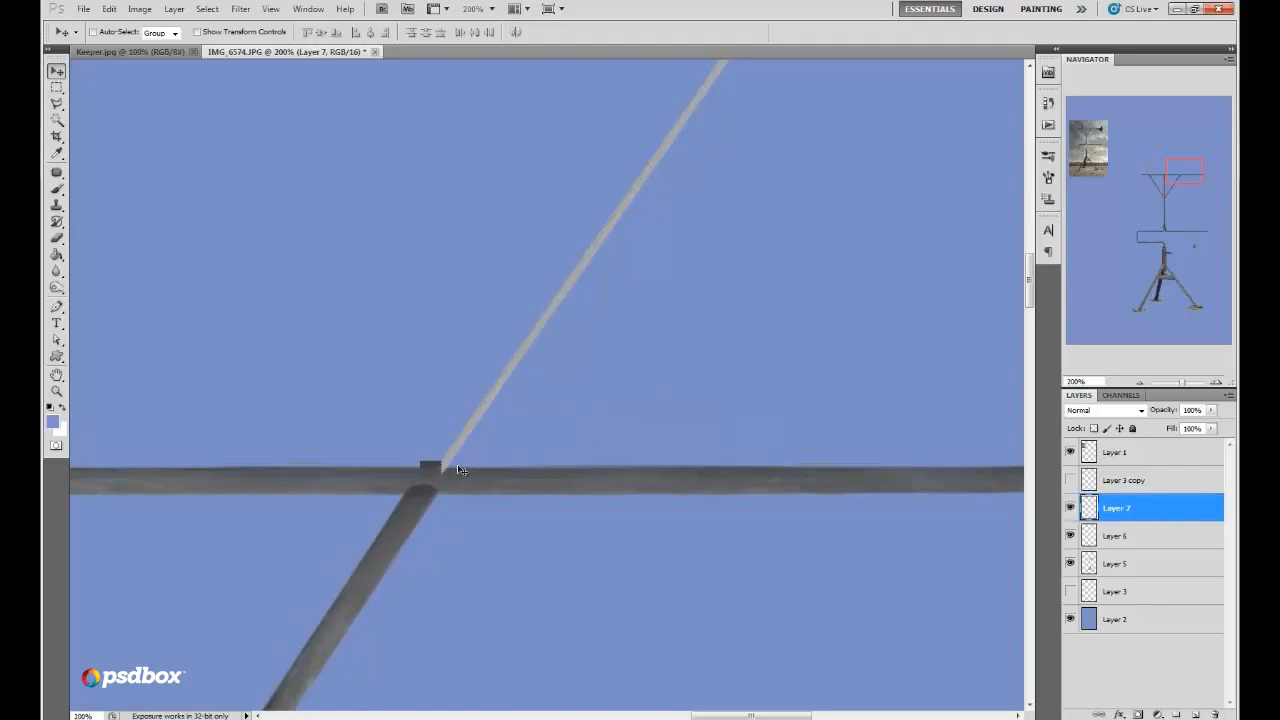
Step: Round off the small joint piece with a 12 px eraser and select the wire's layer, Layer 6
{"action": "left_click", "coordinate": [57, 238]}
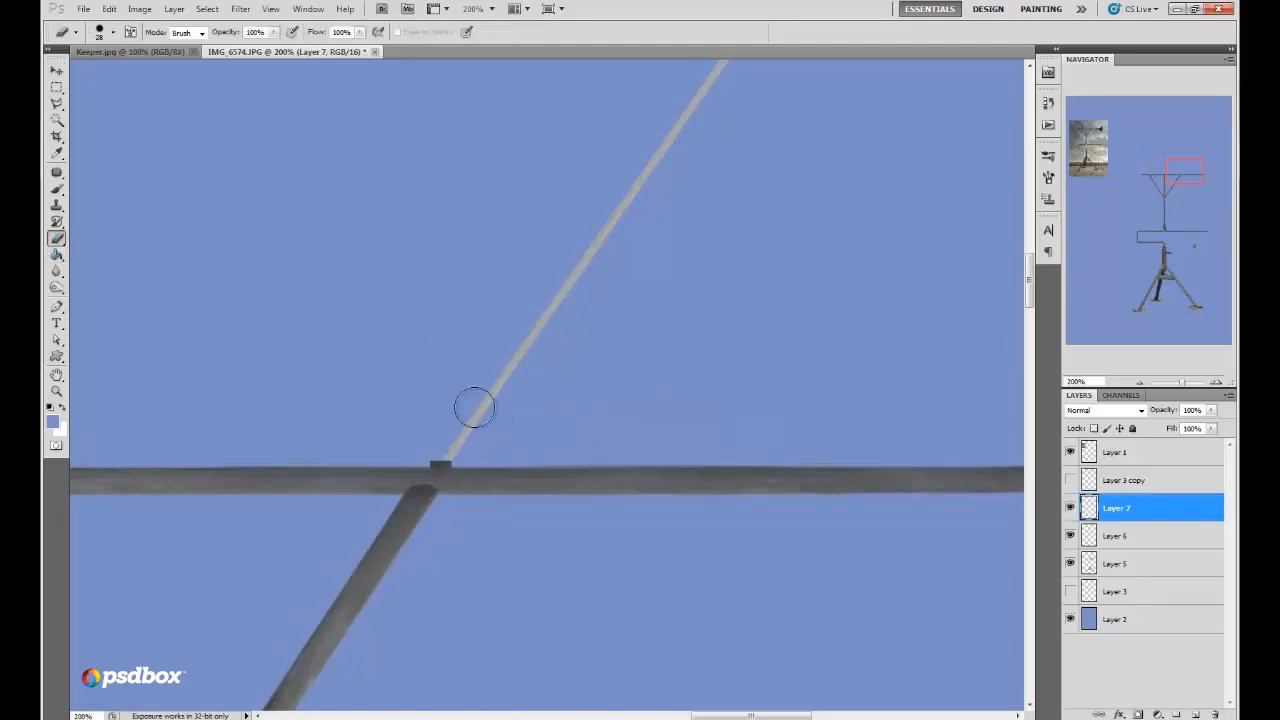
{"action": "right_click", "coordinate": [471, 406]}
{"action": "key", "text": "Return"}
{"action": "left_click", "coordinate": [1101, 541]}
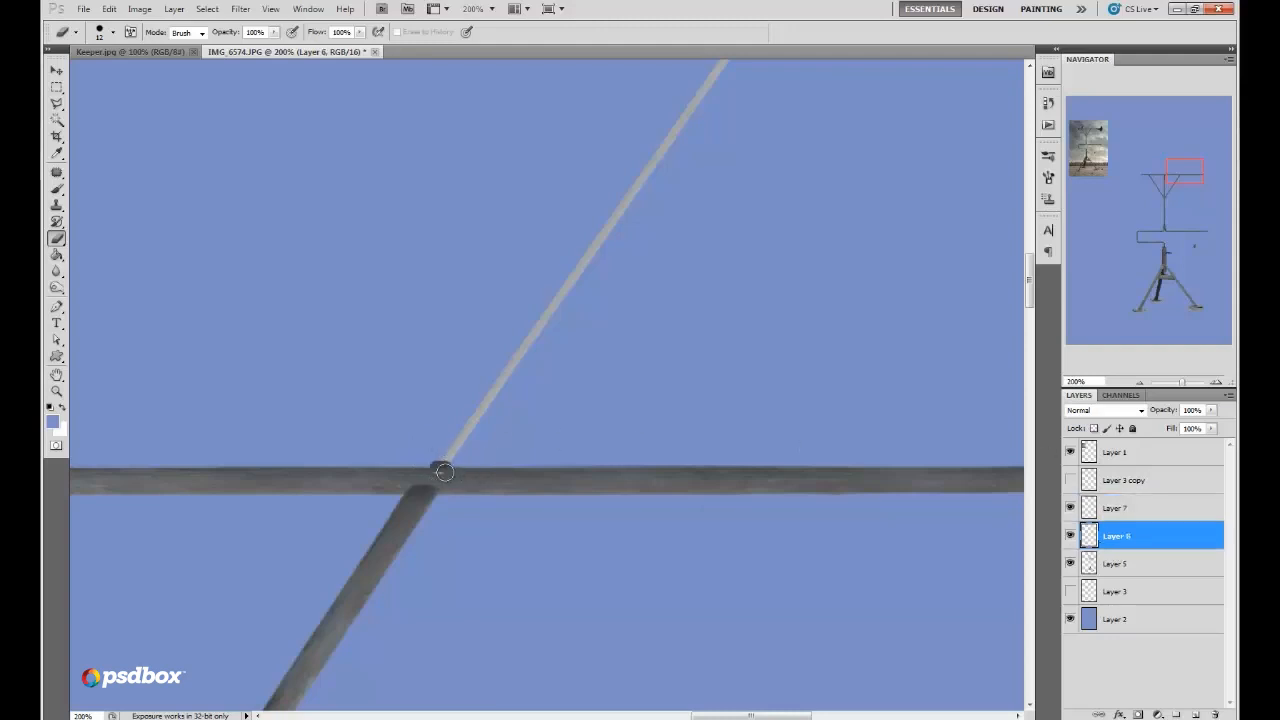
Step: Apply Puppet Warp to the wire, pin its base and upper end, and bend it into a curve hanging below the top bar
{"action": "left_click", "coordinate": [1140, 383]}
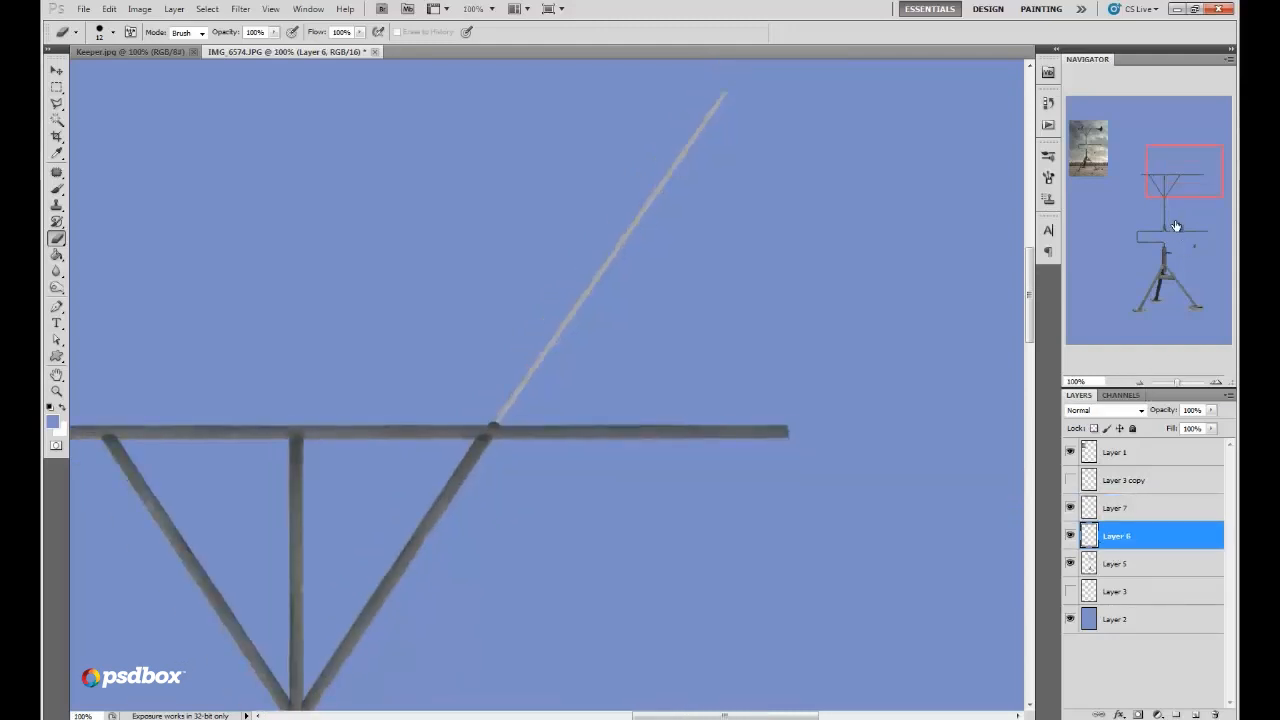
{"action": "left_click_drag", "start_coordinate": [1170, 215], "coordinate": [1145, 183]}
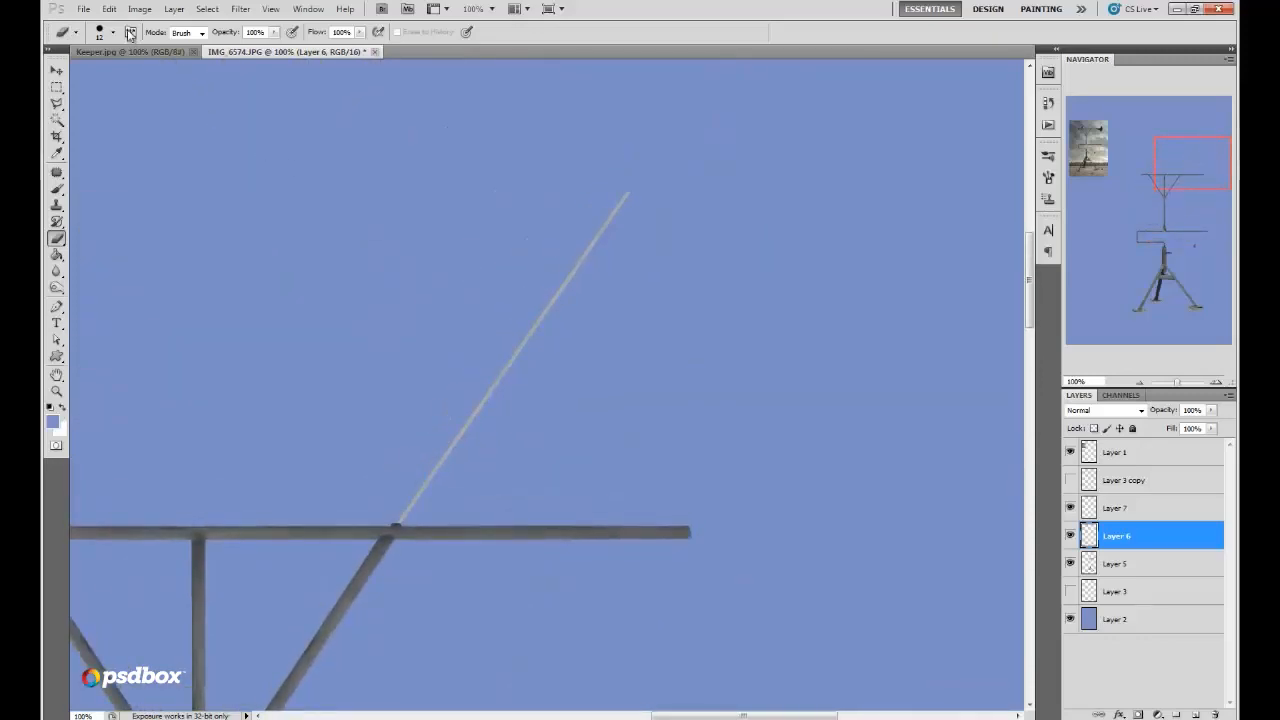
{"action": "left_click", "coordinate": [109, 8]}
{"action": "left_click", "coordinate": [150, 255]}
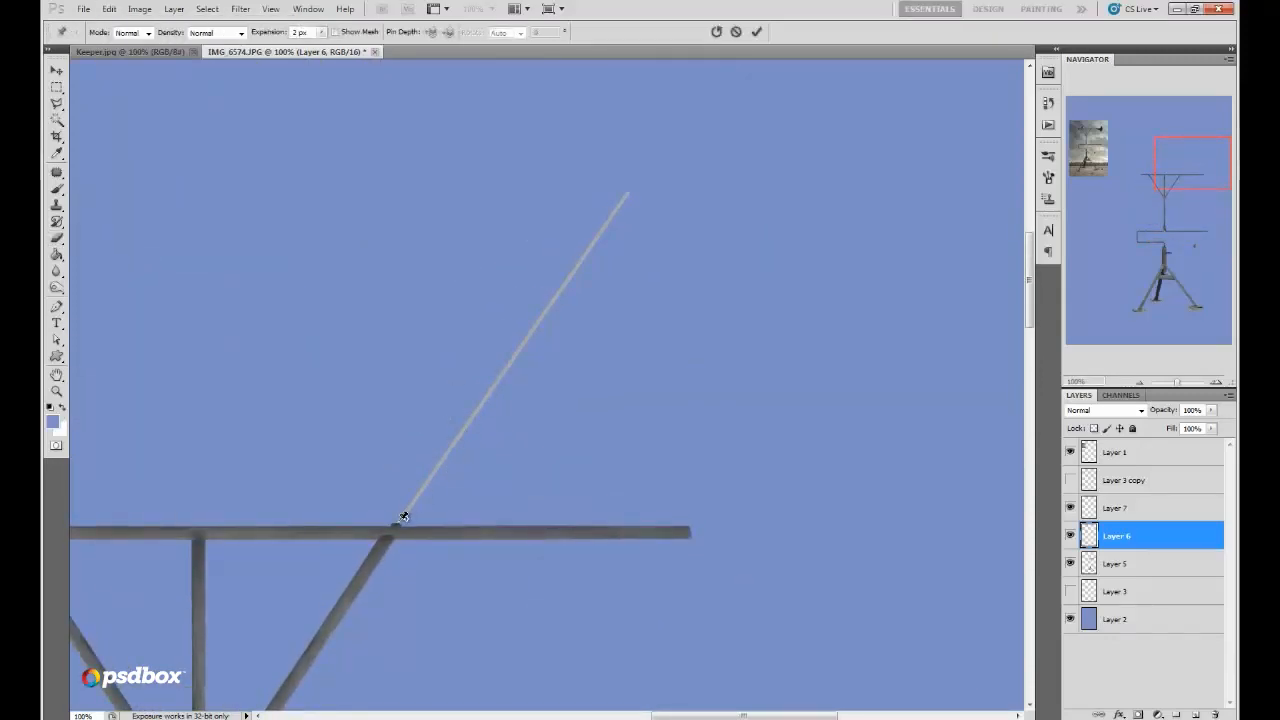
{"action": "left_click", "coordinate": [402, 517]}
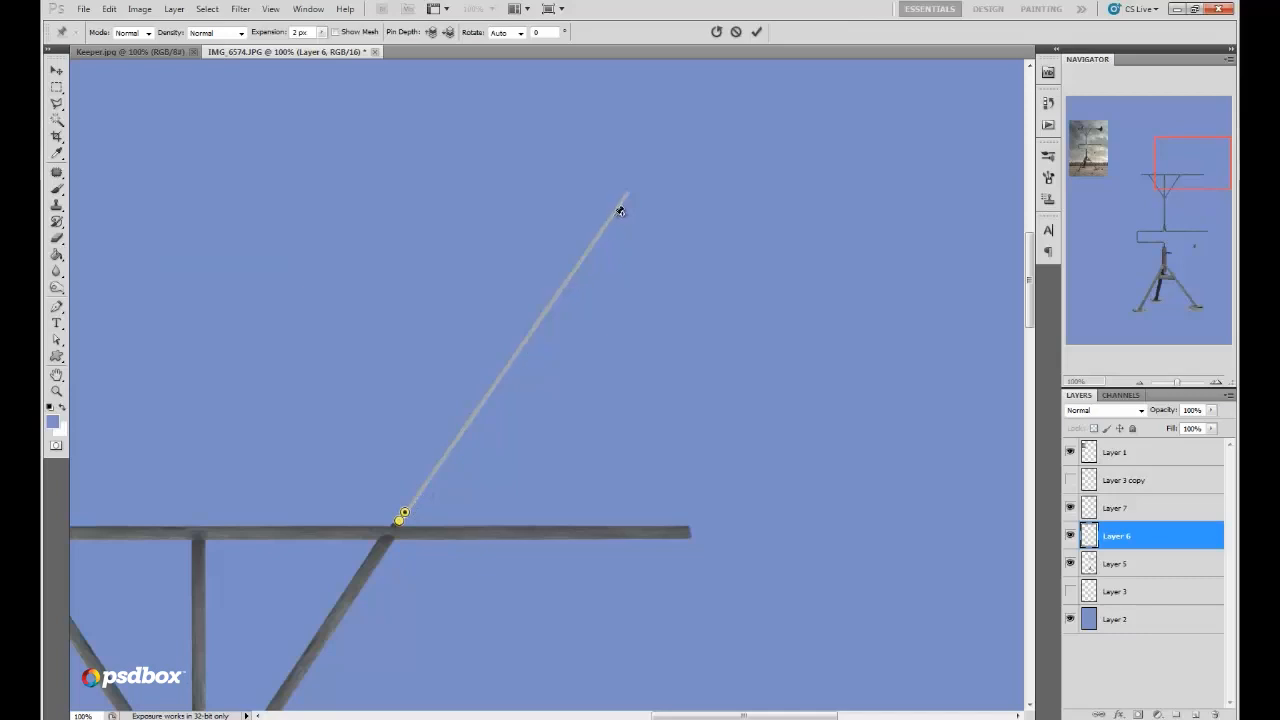
{"action": "left_click_drag", "start_coordinate": [497, 381], "coordinate": [509, 511]}
{"action": "left_click_drag", "start_coordinate": [623, 197], "coordinate": [624, 205]}
{"action": "left_click_drag", "start_coordinate": [599, 436], "coordinate": [559, 623]}
{"action": "left_click_drag", "start_coordinate": [509, 511], "coordinate": [469, 630]}
Step: Bend the wire with Puppet Warp pins into a first dip below the top bar and back up over it
{"action": "left_click_drag", "start_coordinate": [1185, 189], "coordinate": [1195, 189]}
{"action": "left_click", "coordinate": [1217, 382]}
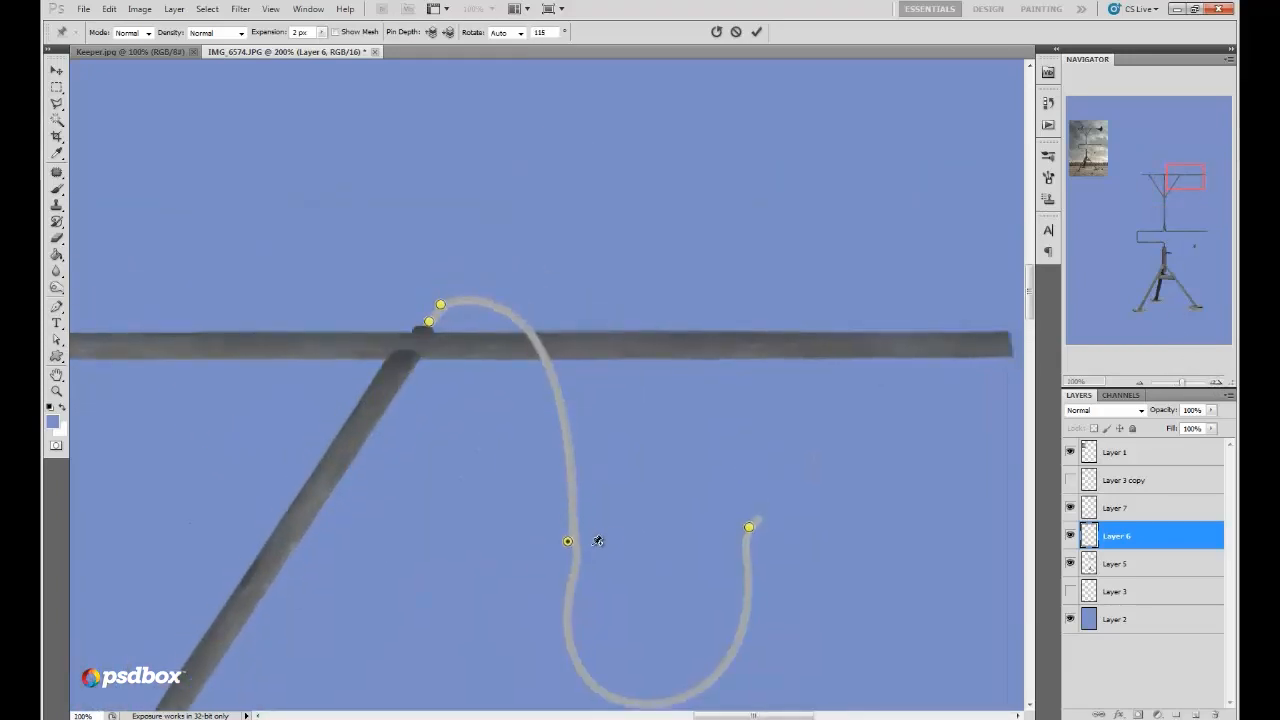
{"action": "left_click_drag", "start_coordinate": [567, 542], "coordinate": [558, 545]}
{"action": "left_click_drag", "start_coordinate": [752, 533], "coordinate": [823, 190]}
{"action": "left_click_drag", "start_coordinate": [561, 547], "coordinate": [573, 573]}
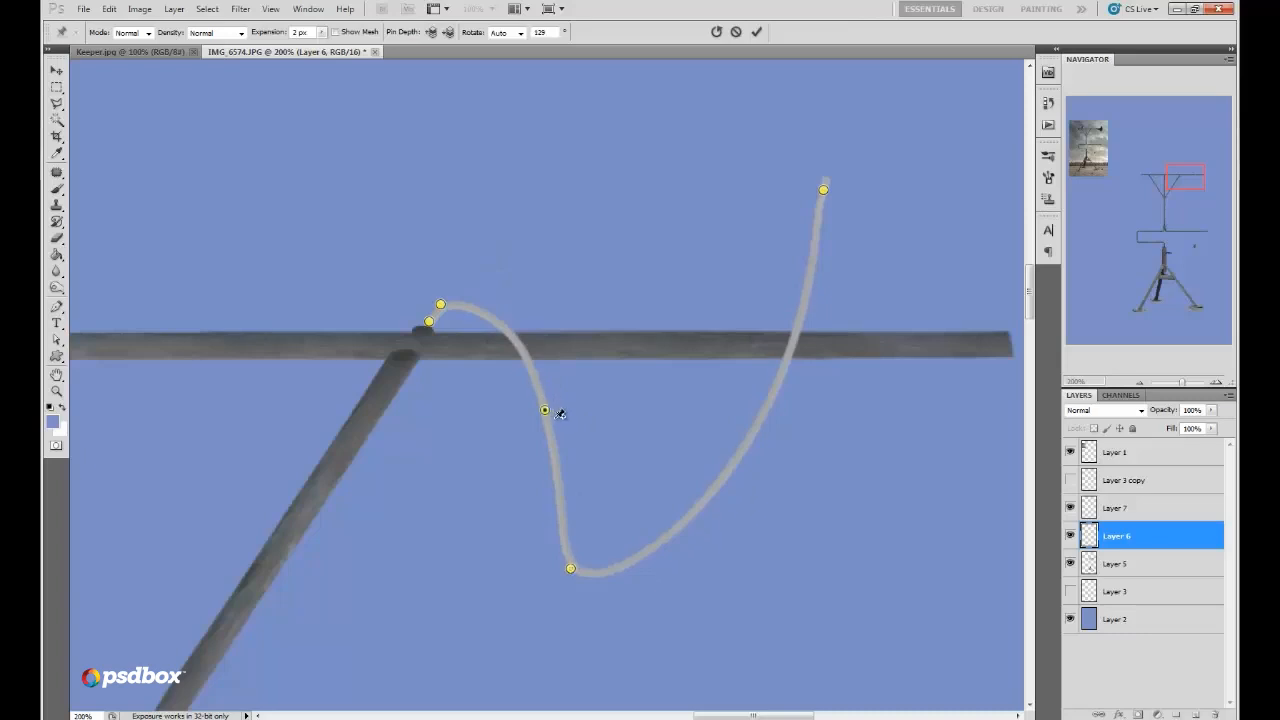
{"action": "left_click_drag", "start_coordinate": [544, 410], "coordinate": [529, 428]}
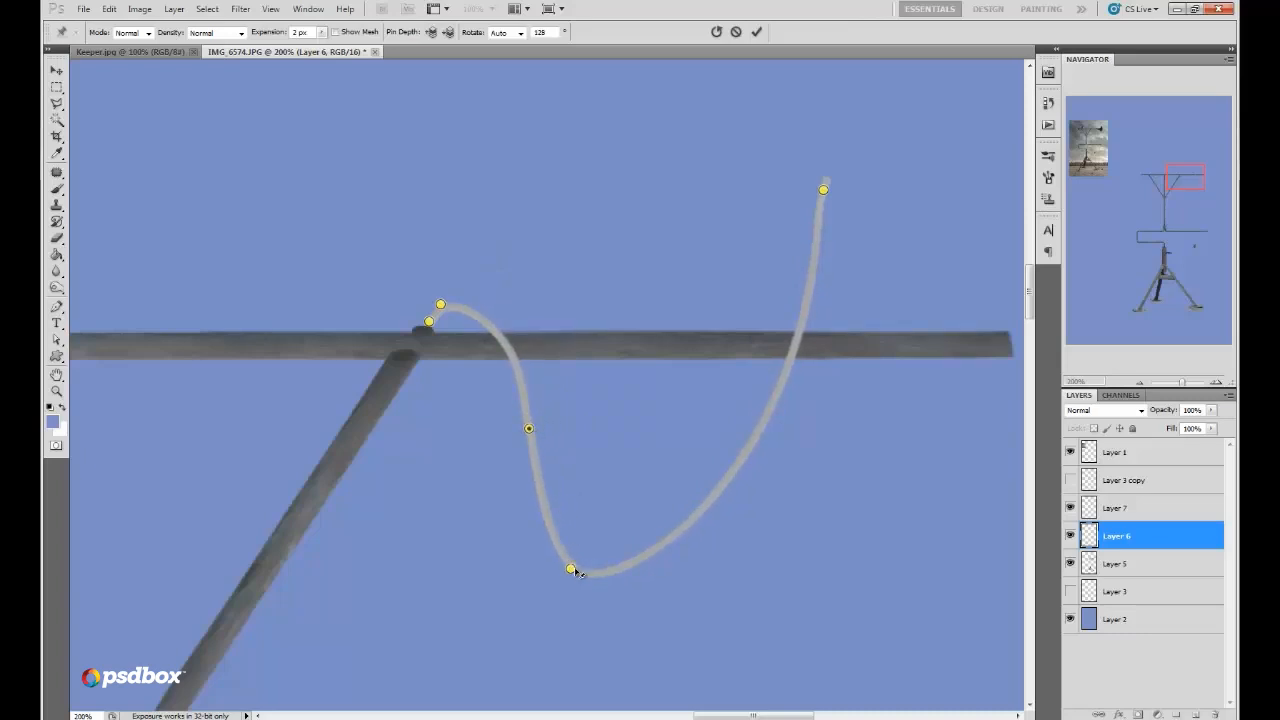
{"action": "left_click_drag", "start_coordinate": [575, 572], "coordinate": [650, 293]}
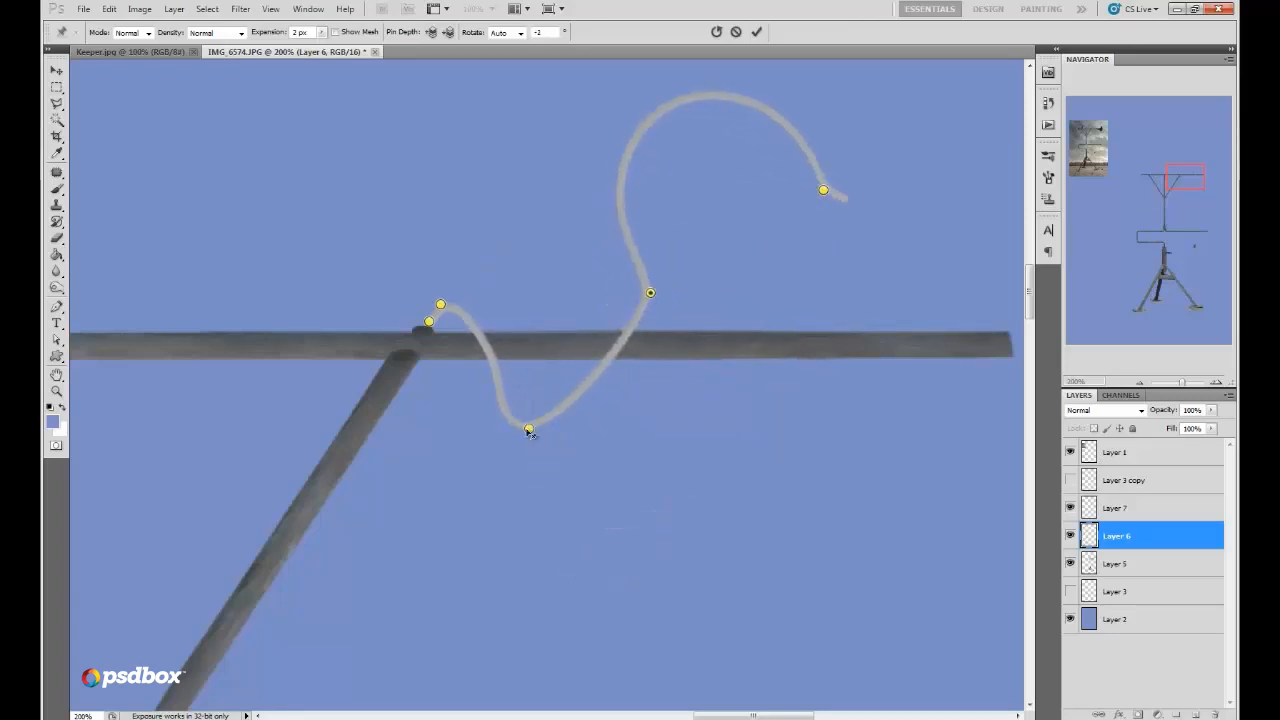
Step: Tighten the wire's first winding with additional Puppet Warp pins so it hugs the top bar
{"action": "left_click_drag", "start_coordinate": [530, 430], "coordinate": [555, 387]}
{"action": "left_click_drag", "start_coordinate": [483, 302], "coordinate": [480, 326]}
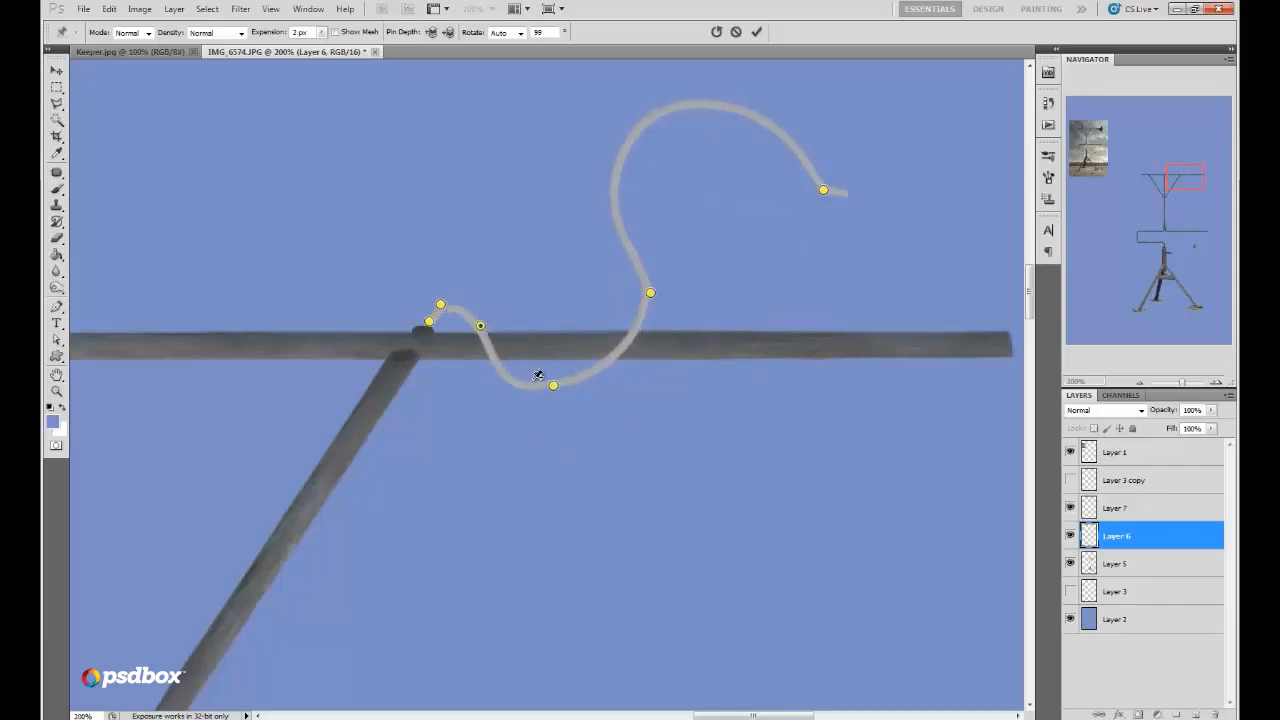
{"action": "left_click_drag", "start_coordinate": [555, 387], "coordinate": [531, 378]}
{"action": "mouse_move", "coordinate": [651, 297]}
{"action": "left_mouse_down"}
{"action": "mouse_move", "coordinate": [580, 294]}
{"action": "mouse_move", "coordinate": [647, 315]}
{"action": "left_mouse_up"}
{"action": "left_click_drag", "start_coordinate": [593, 349], "coordinate": [592, 322]}
{"action": "left_click_drag", "start_coordinate": [528, 376], "coordinate": [592, 324]}
{"action": "left_click_drag", "start_coordinate": [530, 350], "coordinate": [507, 370]}
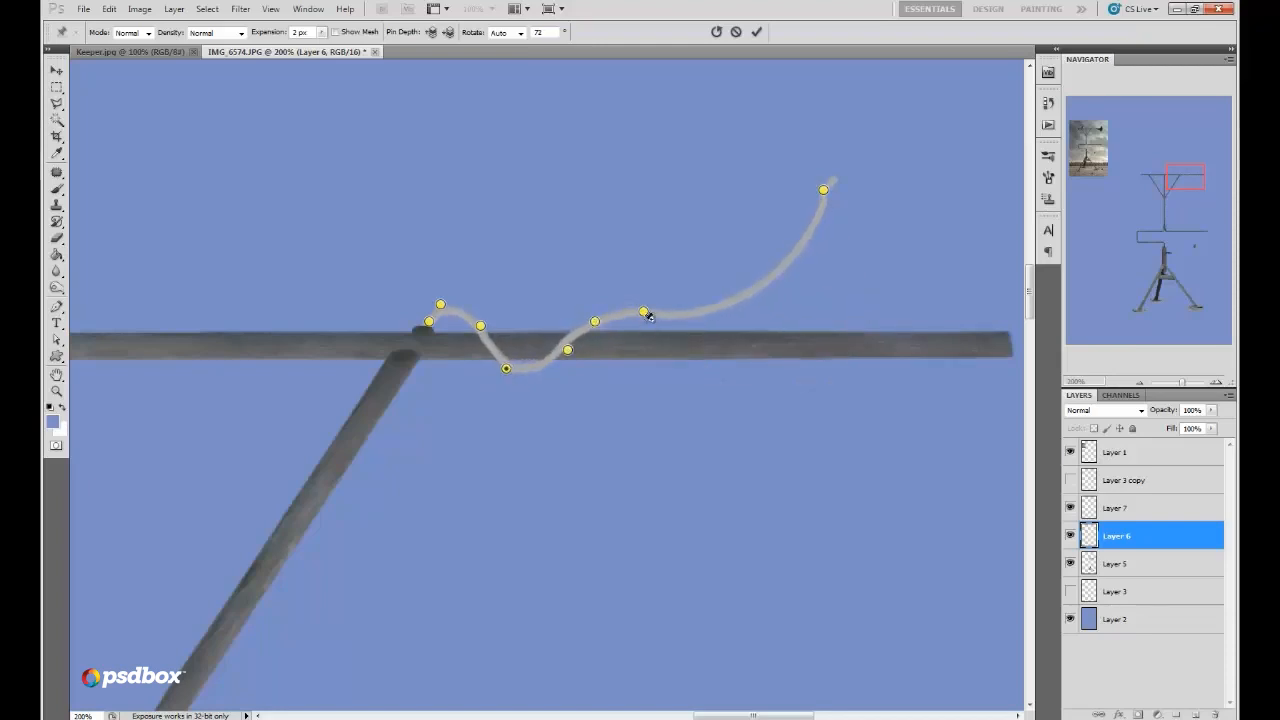
Step: Shape a second winding farther along the bar, replacing a surplus pin, and apply the Puppet Warp
{"action": "left_click_drag", "start_coordinate": [643, 322], "coordinate": [653, 369]}
{"action": "right_click", "coordinate": [594, 317]}
{"action": "left_click", "coordinate": [605, 328]}
{"action": "mouse_move", "coordinate": [1190, 178]}
{"action": "left_mouse_down"}
{"action": "mouse_move", "coordinate": [1107, 134]}
{"action": "mouse_move", "coordinate": [1079, 163]}
{"action": "mouse_move", "coordinate": [1103, 131]}
{"action": "mouse_move", "coordinate": [1146, 163]}
{"action": "mouse_move", "coordinate": [1191, 170]}
{"action": "left_mouse_up"}
{"action": "left_click_drag", "start_coordinate": [651, 401], "coordinate": [645, 402]}
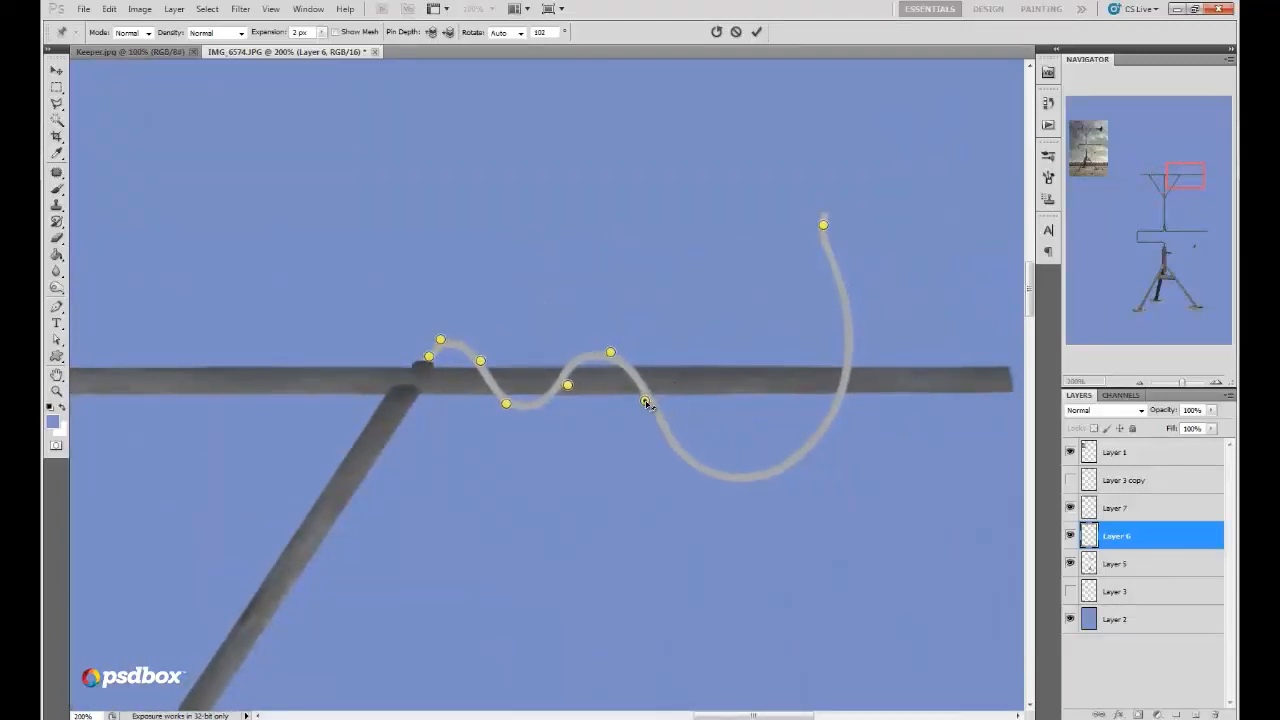
{"action": "left_click_drag", "start_coordinate": [698, 469], "coordinate": [684, 349]}
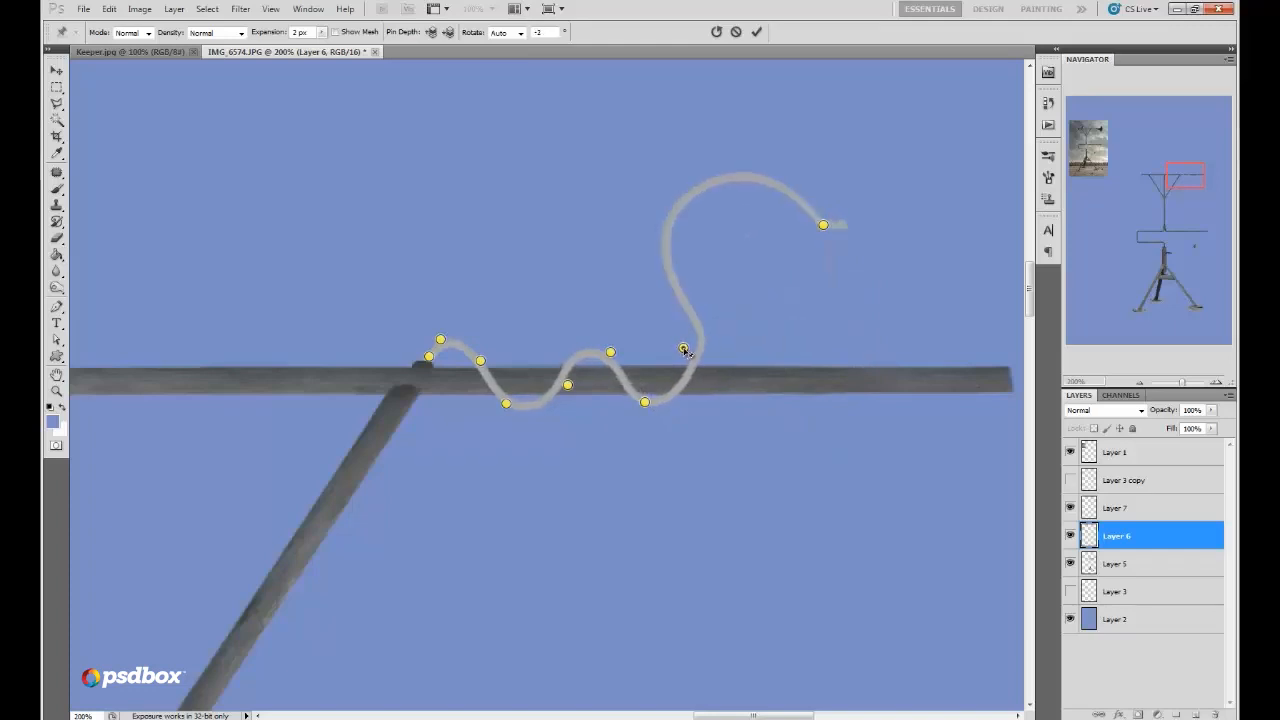
{"action": "left_click_drag", "start_coordinate": [684, 287], "coordinate": [740, 354]}
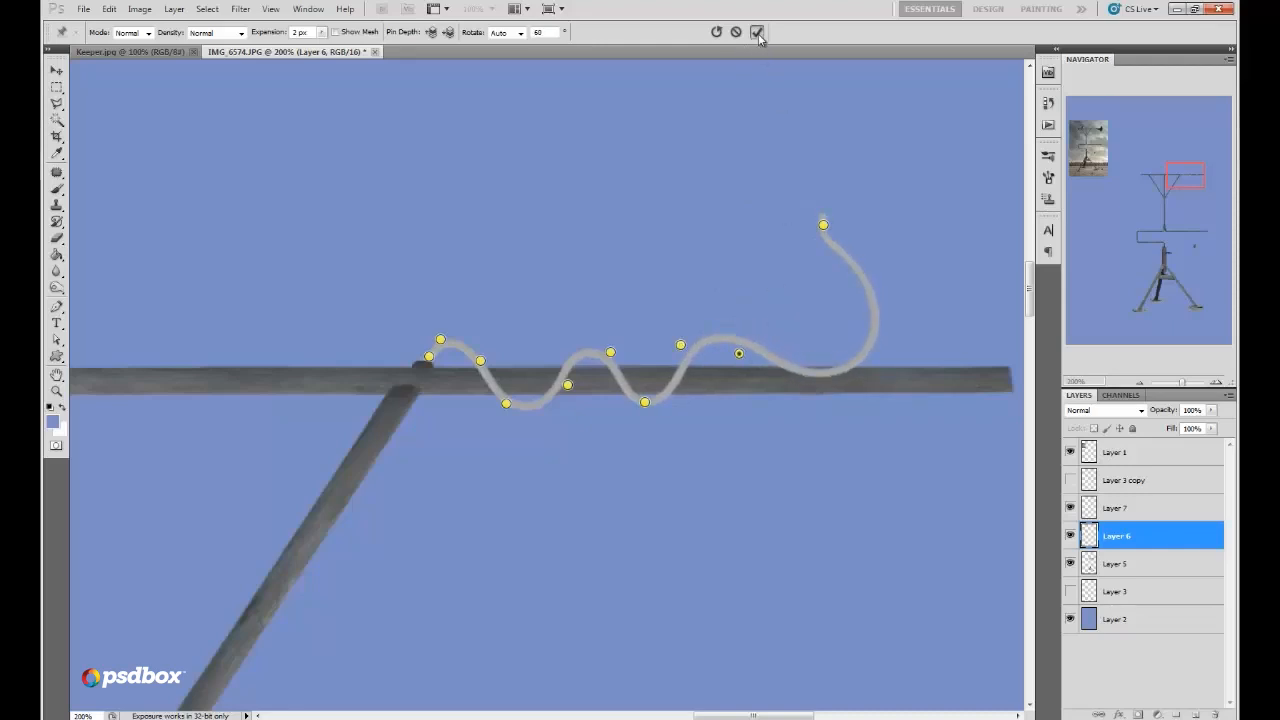
{"action": "left_click", "coordinate": [757, 32]}
Step: Erase the wire segments passing behind the bar with a 10 px eraser and remove its loose end with a 47 px eraser
{"action": "right_click", "coordinate": [545, 383]}
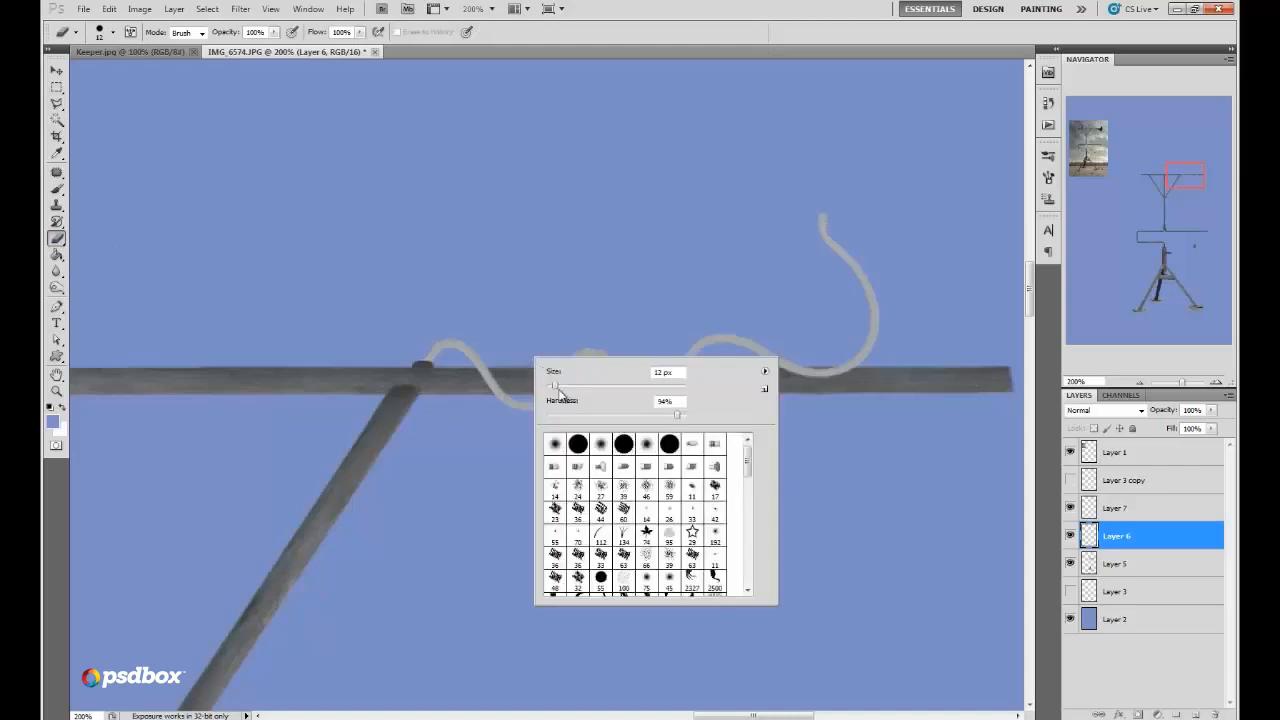
{"action": "left_click_drag", "start_coordinate": [484, 379], "coordinate": [479, 377]}
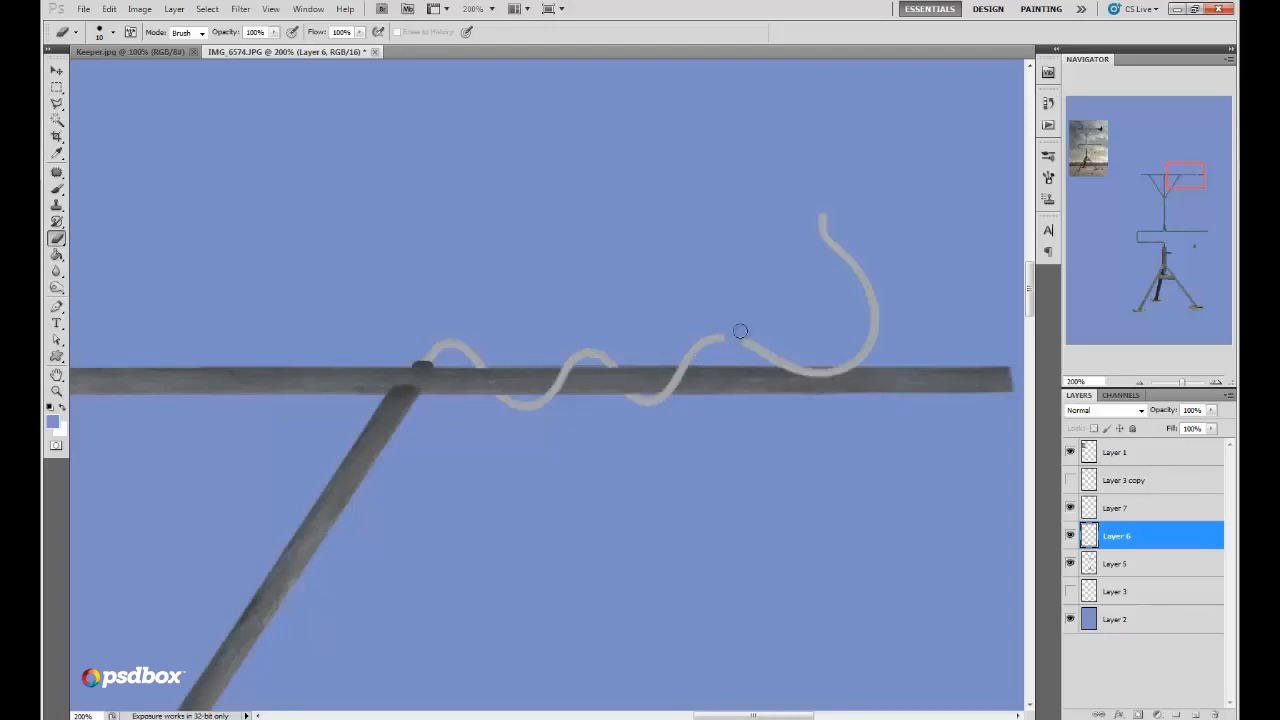
{"action": "mouse_move", "coordinate": [740, 331]}
{"action": "left_mouse_down"}
{"action": "mouse_move", "coordinate": [796, 373]}
{"action": "mouse_move", "coordinate": [862, 356]}
{"action": "mouse_move", "coordinate": [867, 368]}
{"action": "mouse_move", "coordinate": [811, 222]}
{"action": "left_mouse_up"}
{"action": "right_click", "coordinate": [922, 316]}
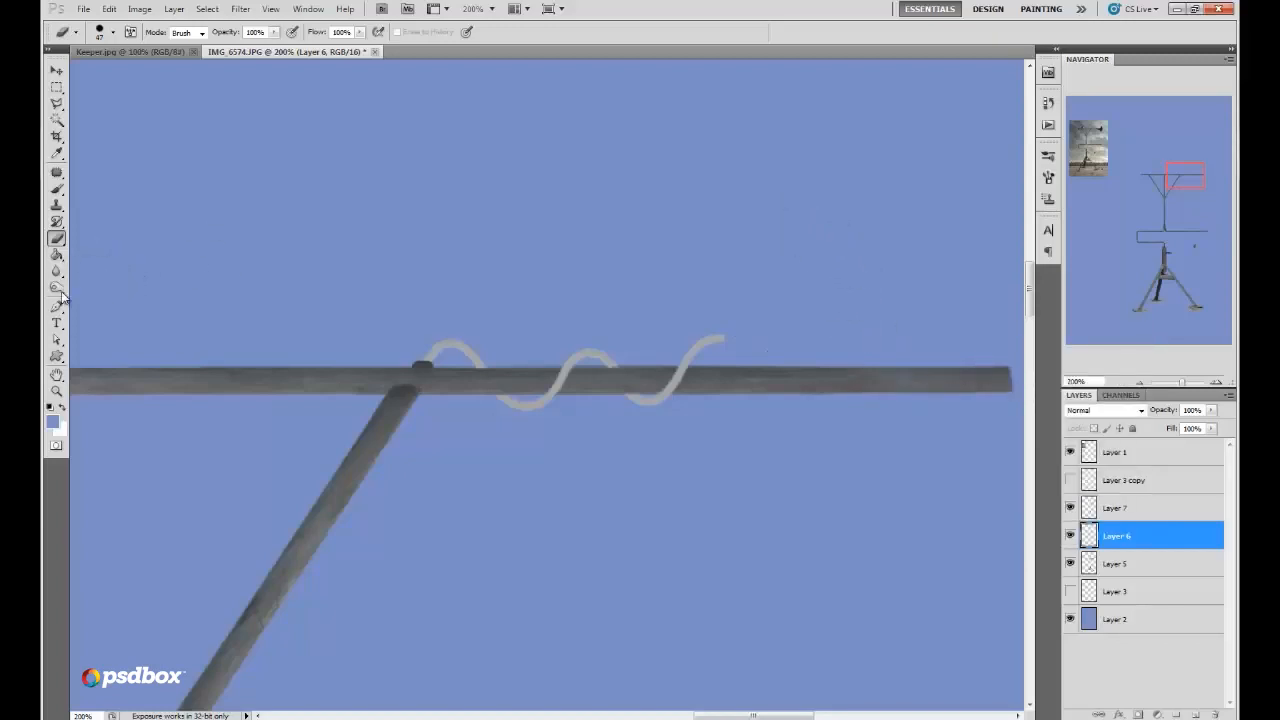
Step: Shade the wire's windings with the Burn tool at Midtones and 17% exposure, using 19 px and 9 px brushes
{"action": "left_click", "coordinate": [58, 290]}
{"action": "right_click", "coordinate": [506, 346]}
{"action": "key", "text": "Return"}
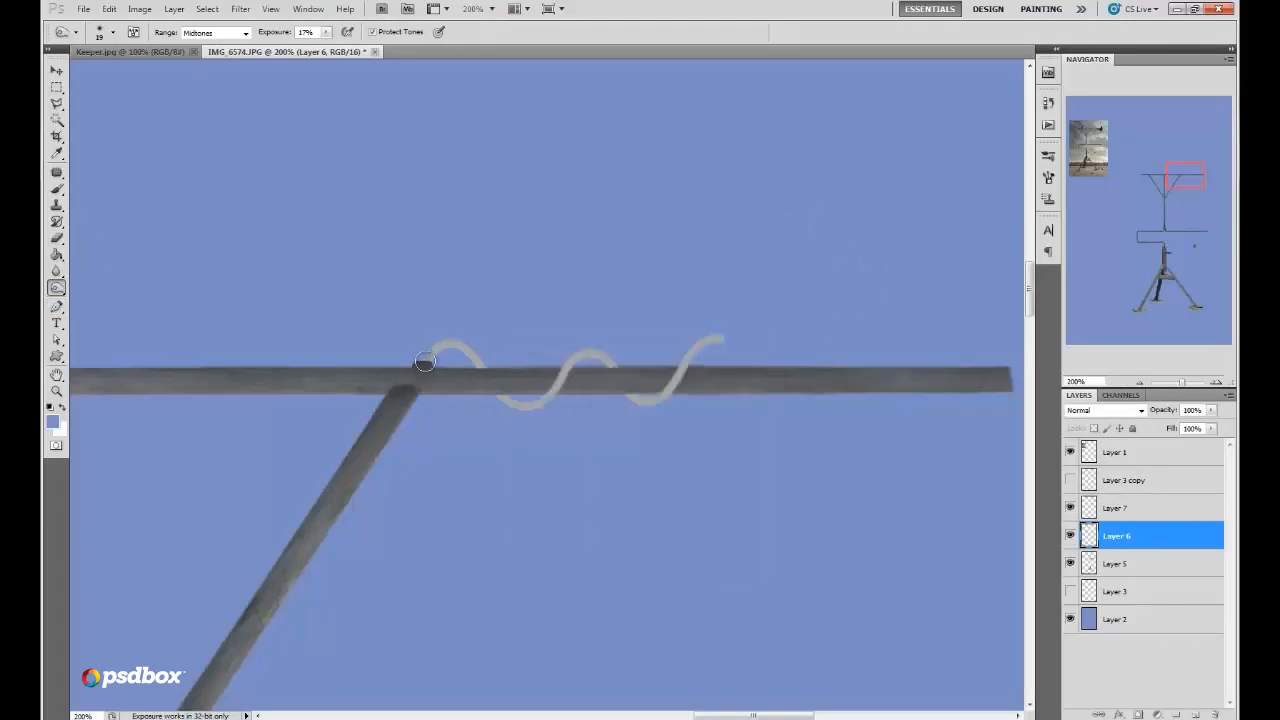
{"action": "mouse_move", "coordinate": [425, 362]}
{"action": "left_mouse_down"}
{"action": "mouse_move", "coordinate": [471, 351]}
{"action": "mouse_move", "coordinate": [451, 341]}
{"action": "mouse_move", "coordinate": [462, 366]}
{"action": "mouse_move", "coordinate": [530, 356]}
{"action": "left_mouse_up"}
{"action": "right_click", "coordinate": [494, 325]}
{"action": "key", "text": "Return"}
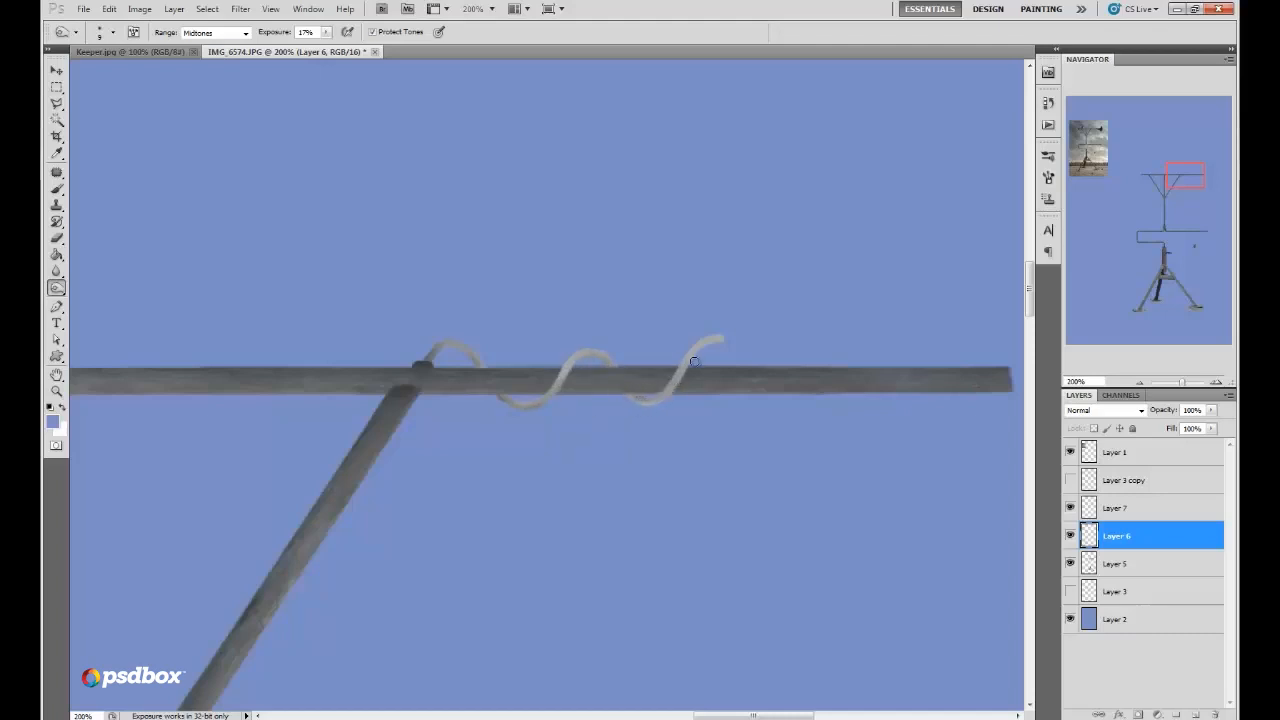
Step: Open the loudspeaker photo IMG_0959 from the keeper folder as a new document
{"action": "left_click", "coordinate": [1138, 383]}
{"action": "left_click_drag", "start_coordinate": [1185, 220], "coordinate": [1179, 158]}
{"action": "left_click", "coordinate": [1138, 383]}
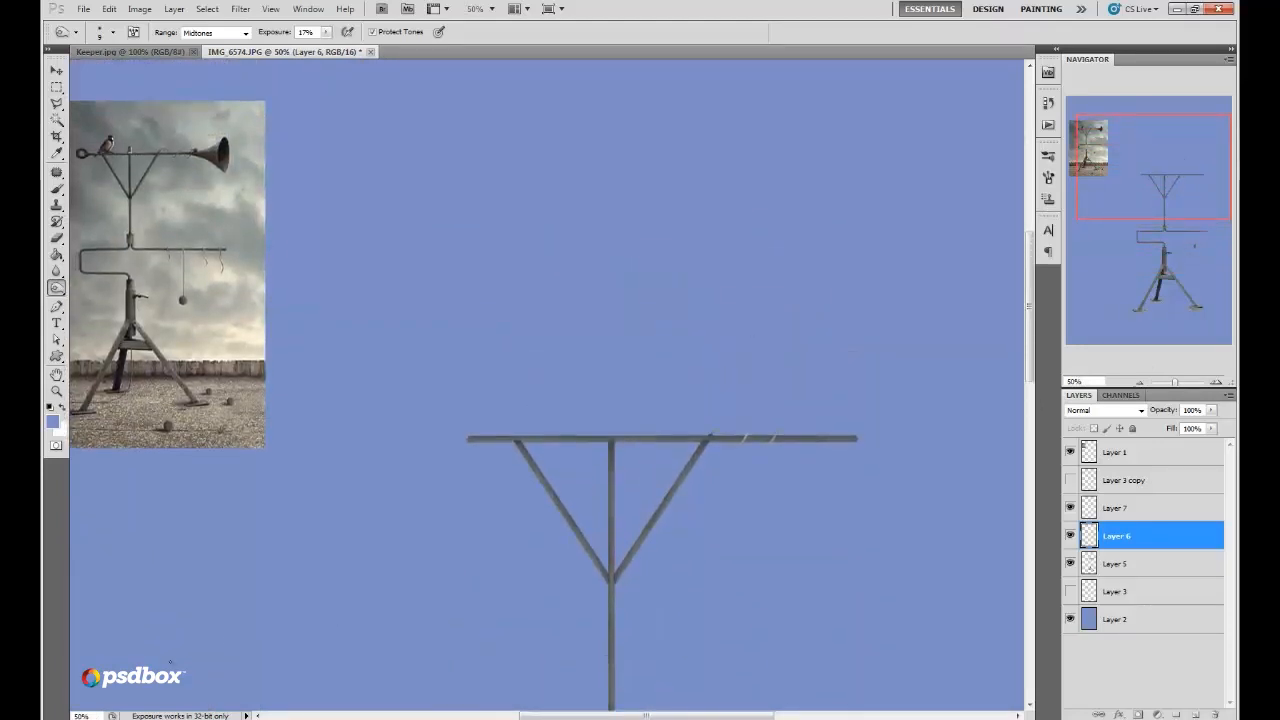
{"action": "key", "text": "alt+Tab"}
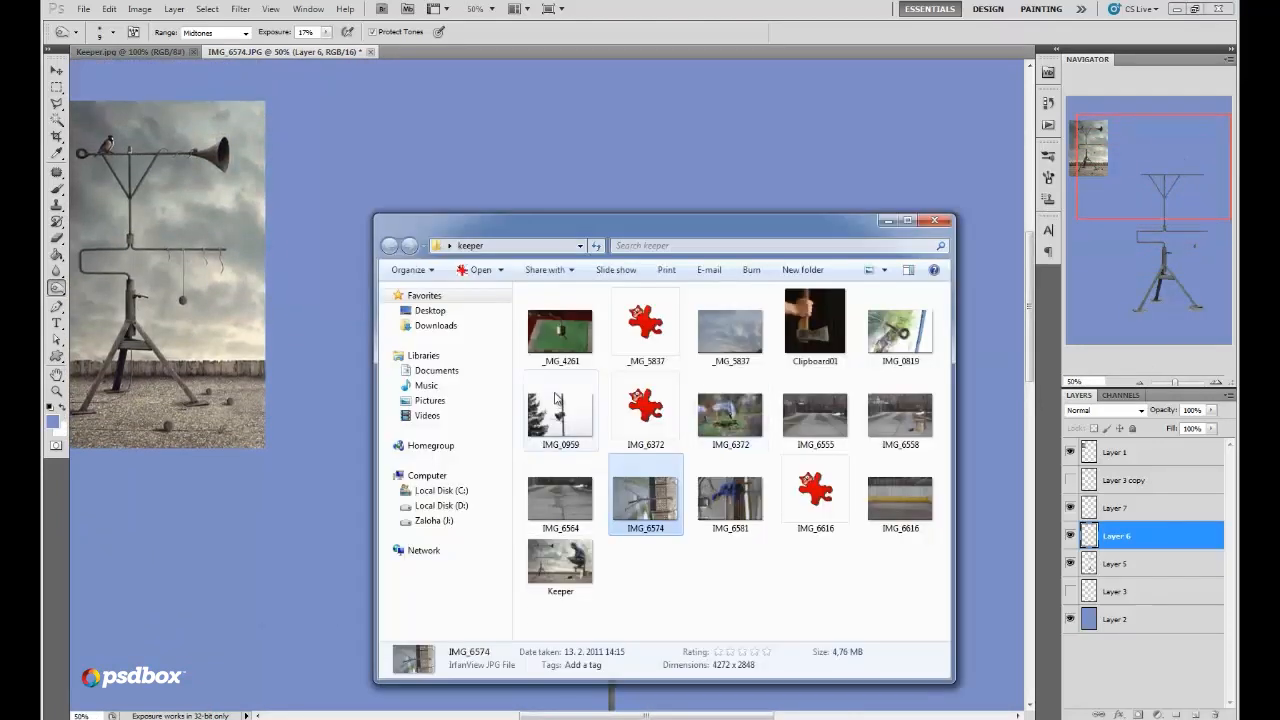
{"action": "left_click_drag", "start_coordinate": [557, 416], "coordinate": [628, 50]}
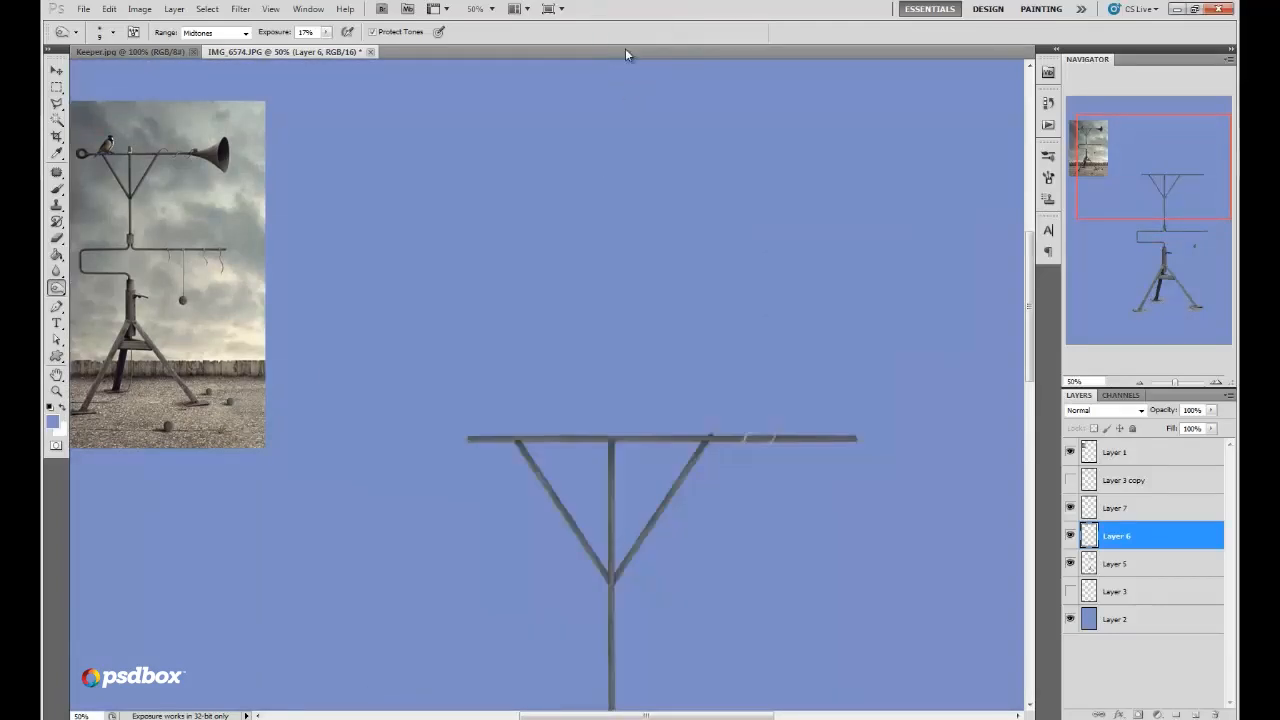
Step: Outline the loudspeaker's cone with the Polygonal Lasso, leaving out its rear housing and the pole
{"action": "left_click", "coordinate": [56, 104]}
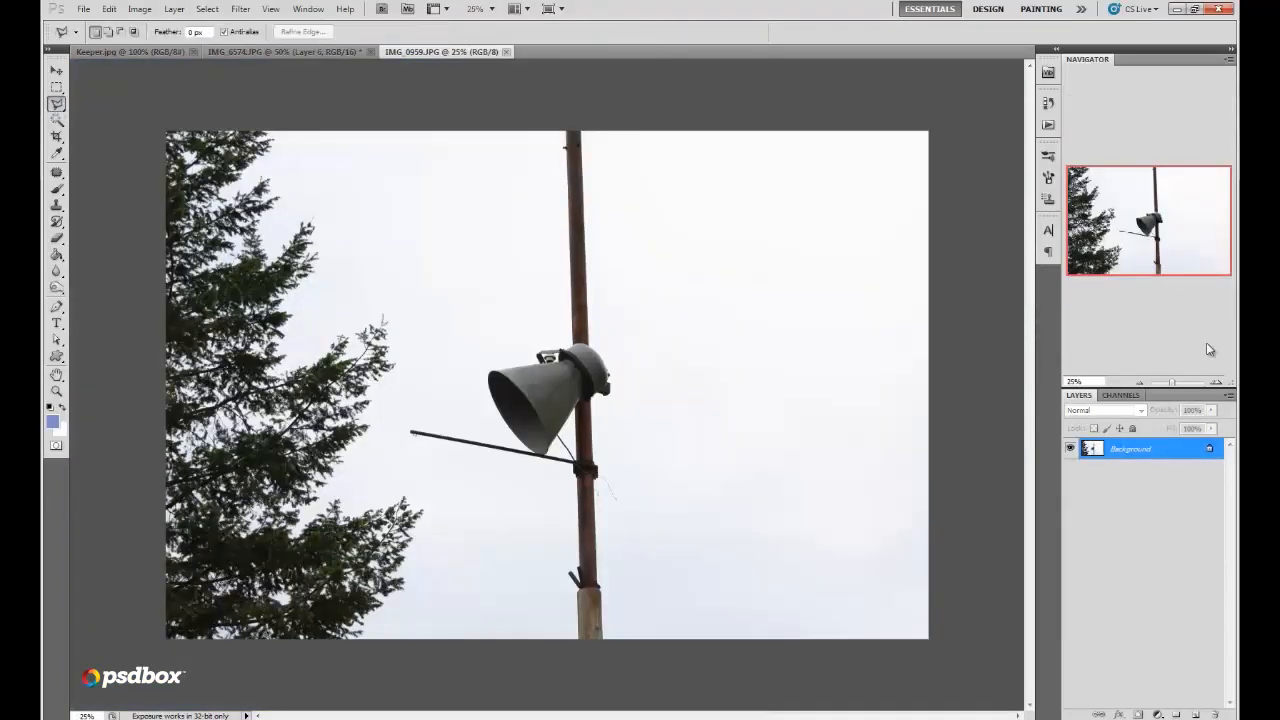
{"action": "left_click", "coordinate": [1214, 383]}
{"action": "left_click", "coordinate": [1214, 383]}
{"action": "left_click", "coordinate": [1214, 383]}
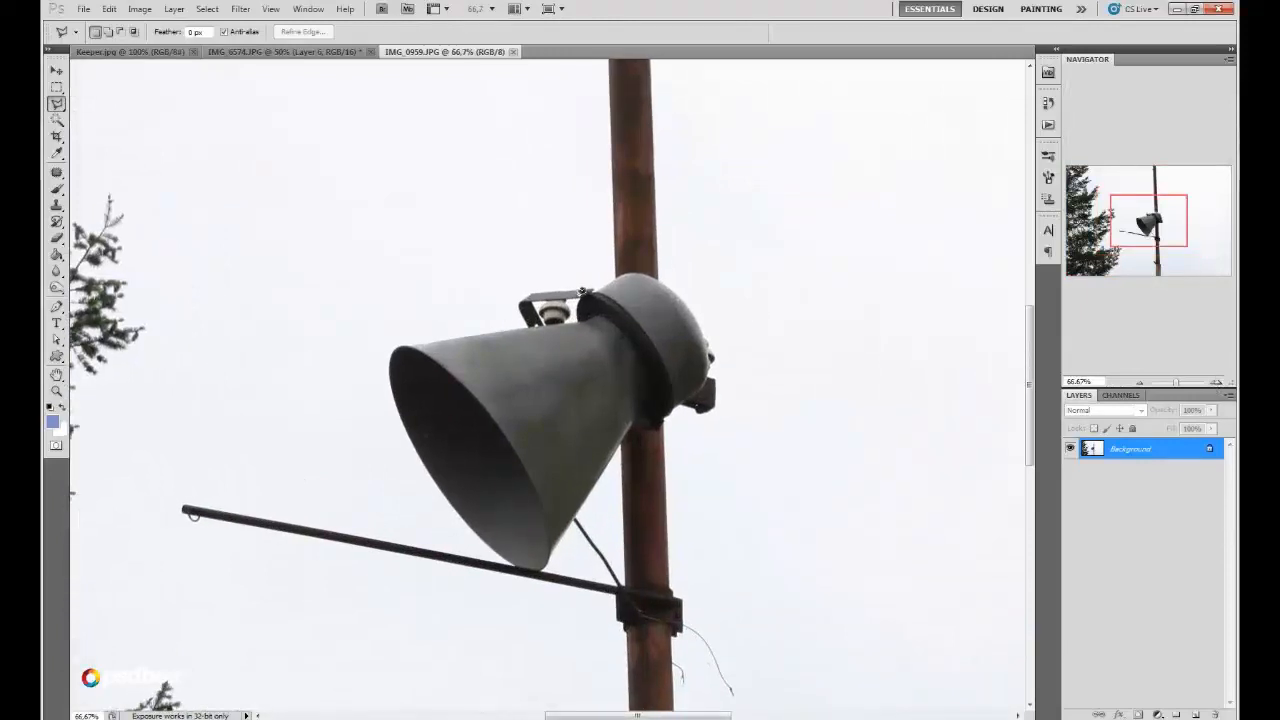
{"action": "left_click_drag", "start_coordinate": [594, 315], "coordinate": [403, 346]}
{"action": "left_click", "coordinate": [594, 316]}
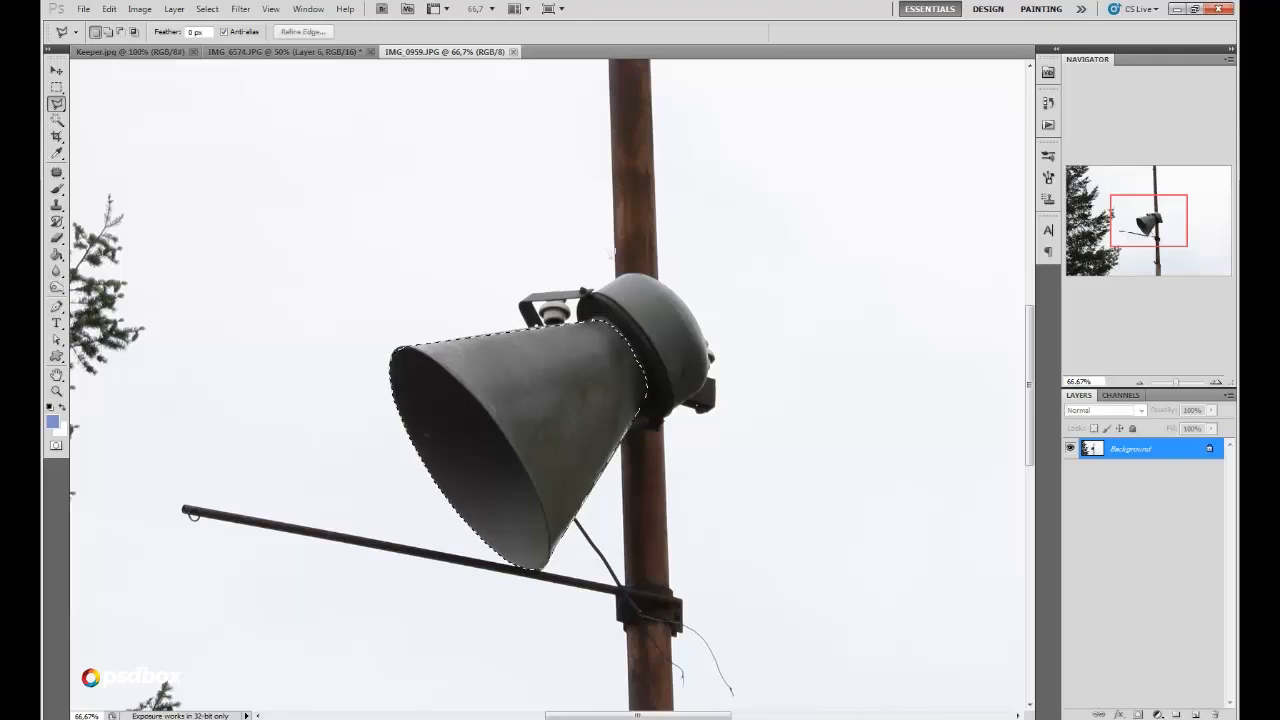
Step: Refine the cone selection with Smooth 2, Feather 0.3 px and Shift Edge +1%, cut it out and close IMG_0959 without saving
{"action": "key", "text": "ctrl+alt+r"}
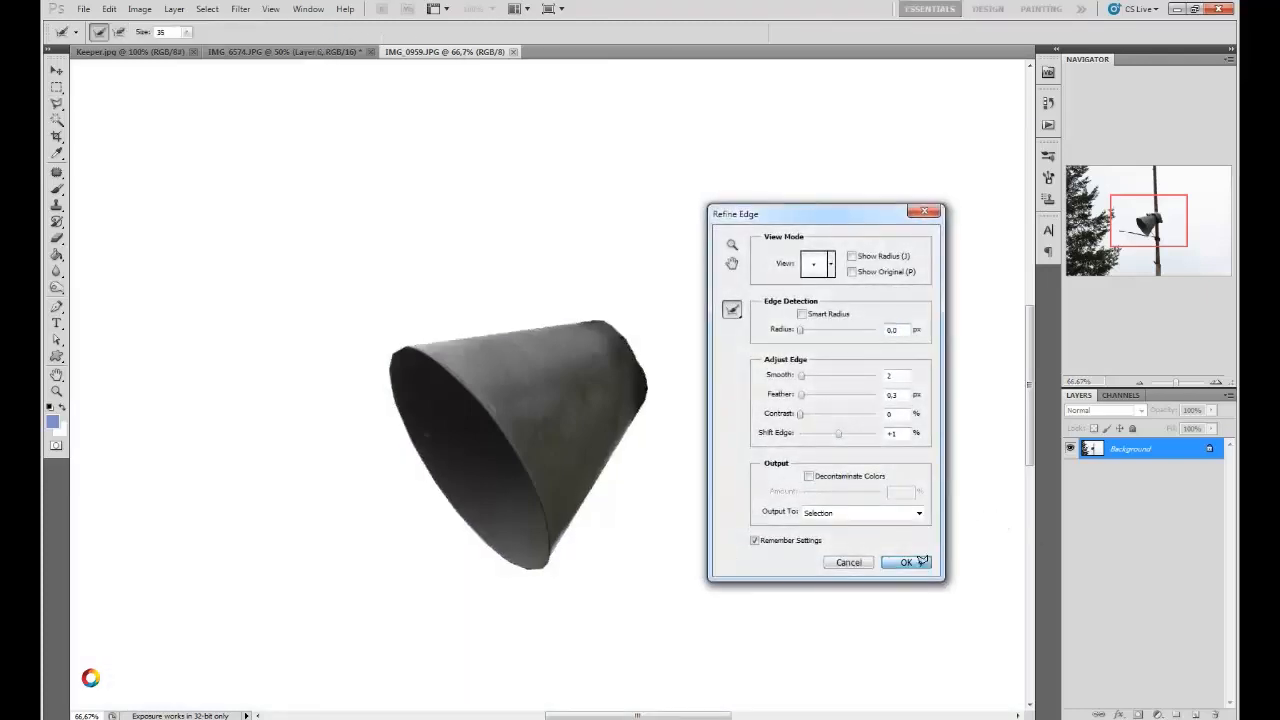
{"action": "left_click", "coordinate": [906, 562]}
{"action": "key", "text": "BackSpace"}
{"action": "left_click", "coordinate": [519, 51]}
{"action": "left_click", "coordinate": [645, 275]}
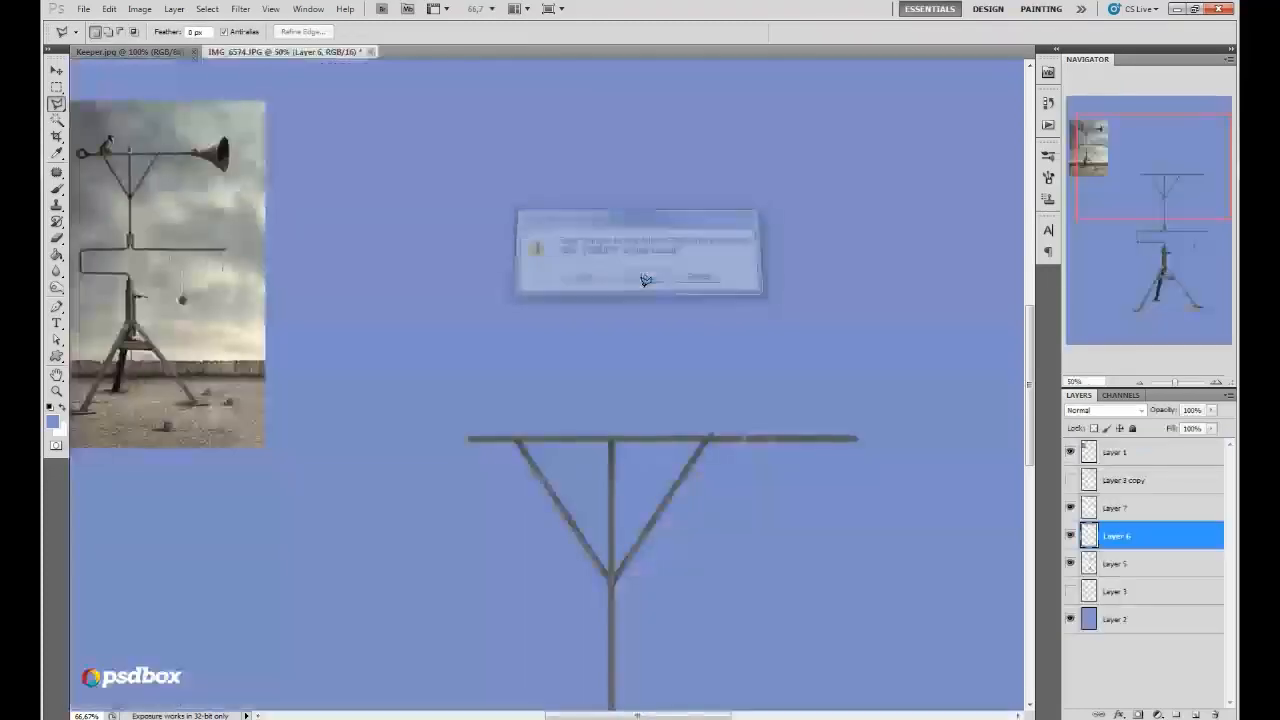
Step: Paste the cone into the stand document, stack its layer above Layer 7 and flip it horizontally
{"action": "left_click", "coordinate": [1217, 382]}
{"action": "left_click_drag", "start_coordinate": [1199, 200], "coordinate": [1216, 206]}
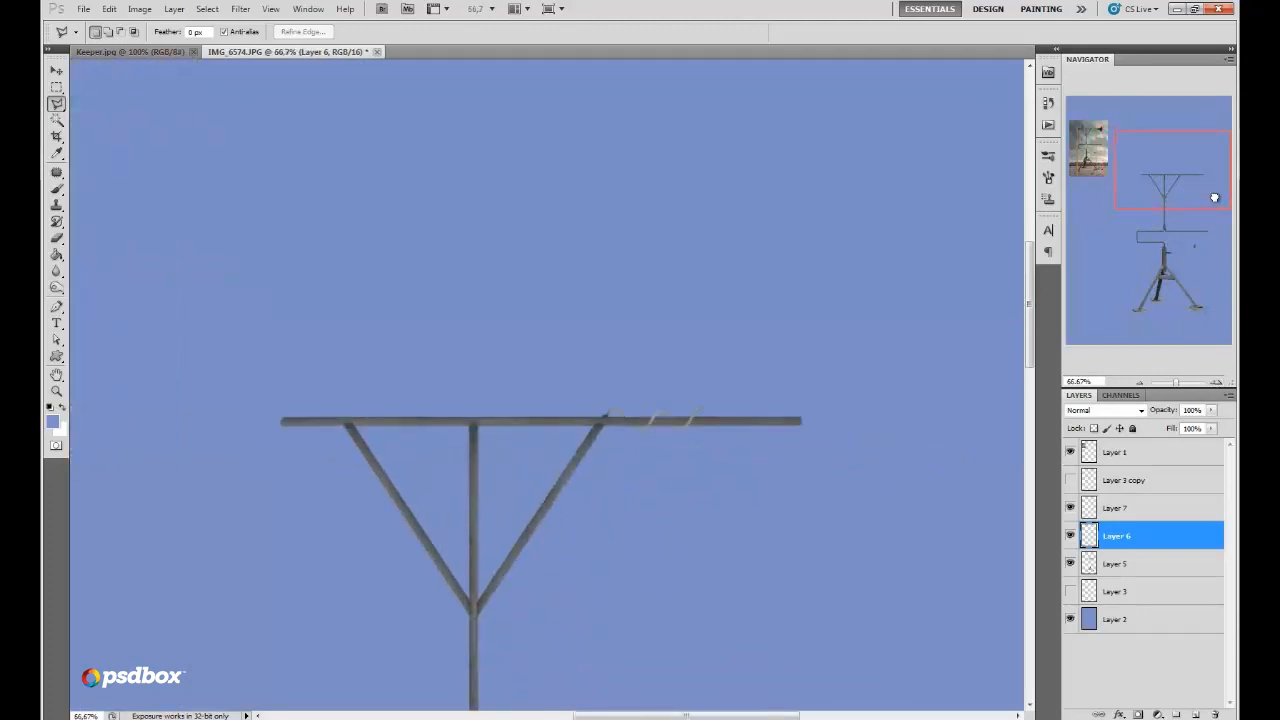
{"action": "key", "text": "ctrl+v"}
{"action": "left_click_drag", "start_coordinate": [1089, 533], "coordinate": [1092, 498]}
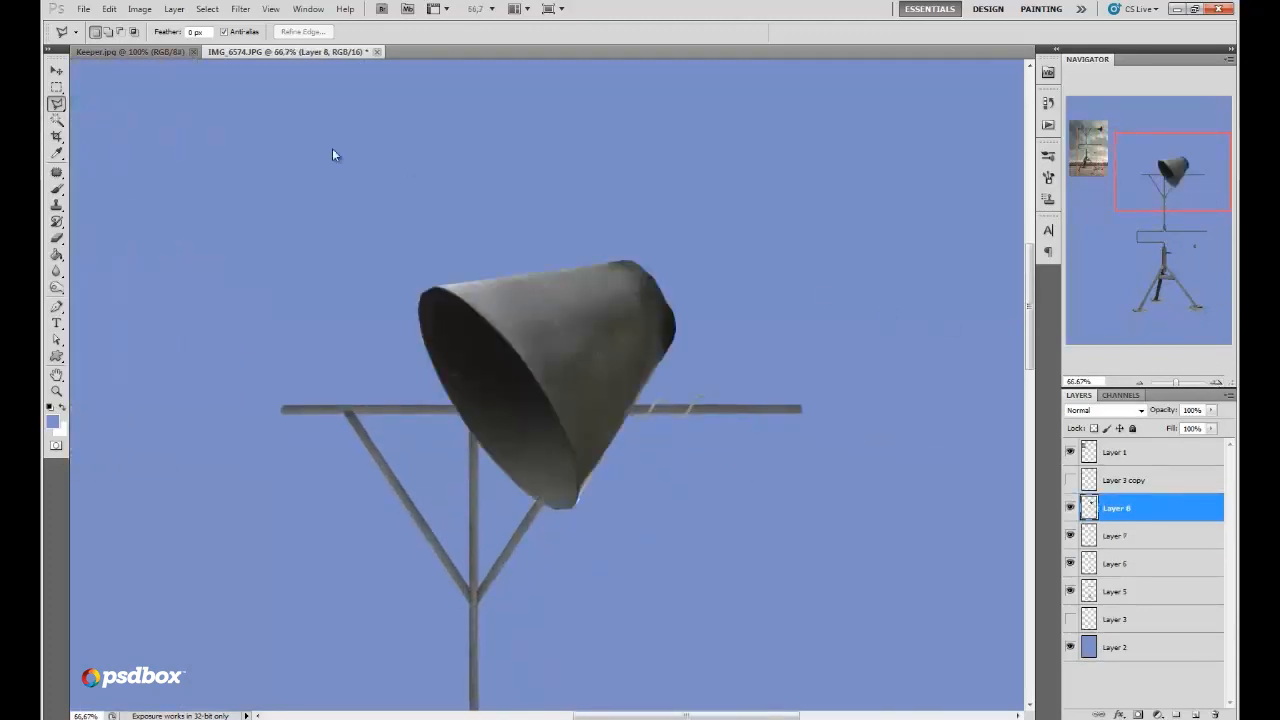
{"action": "left_click", "coordinate": [108, 9]}
{"action": "mouse_move", "coordinate": [260, 287]}
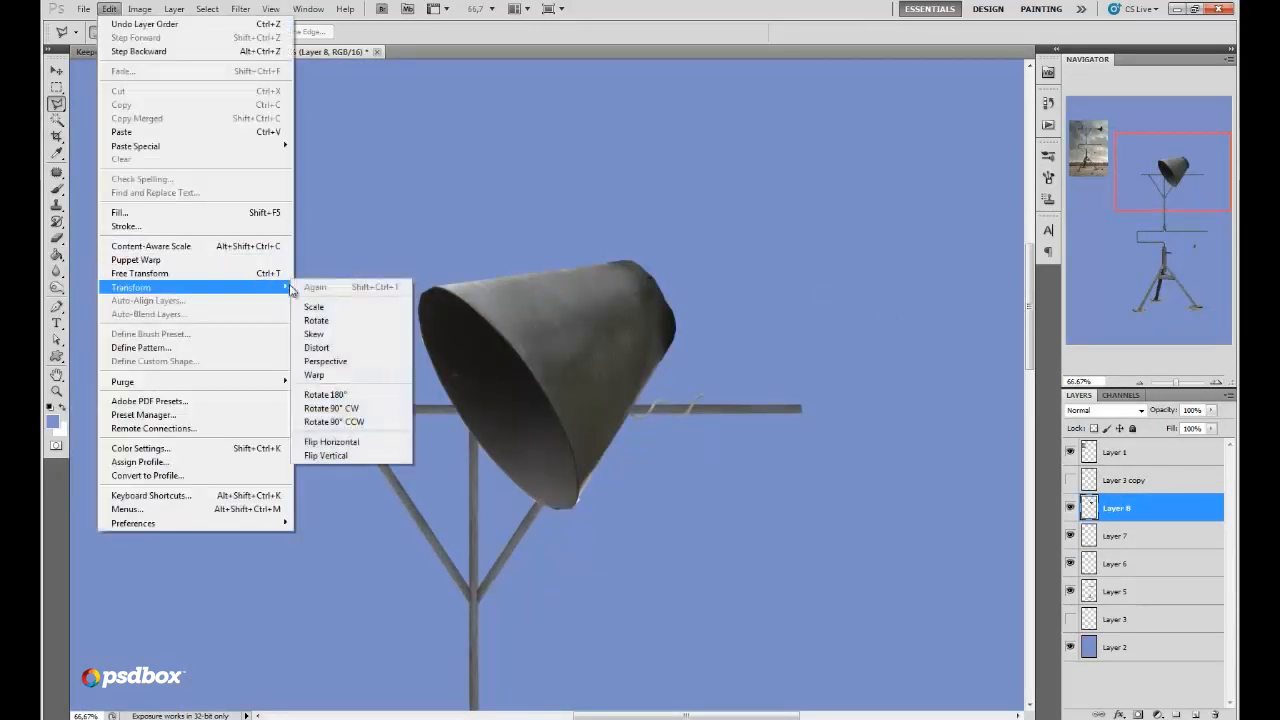
{"action": "left_click", "coordinate": [350, 441]}
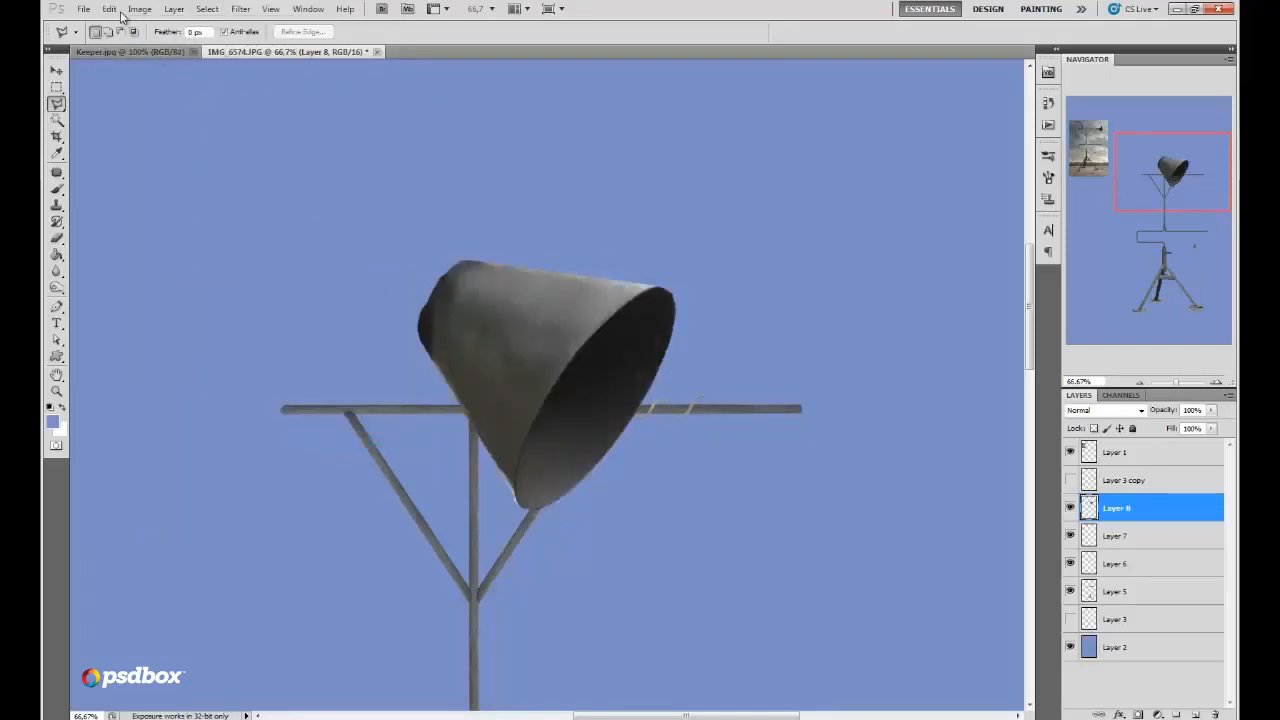
Step: Scale the cone to 56.53%, rotate it -35.22° and place its narrow end on the right end of the top bar
{"action": "left_click", "coordinate": [108, 9]}
{"action": "left_click", "coordinate": [150, 273]}
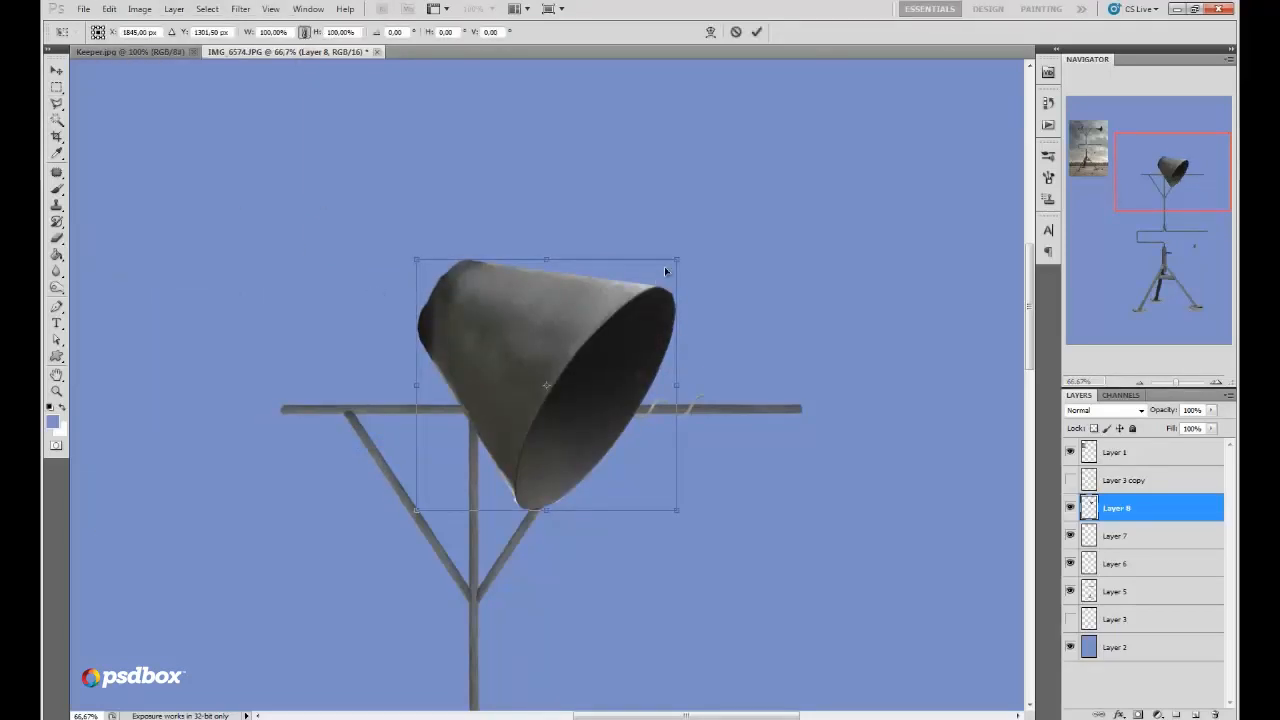
{"action": "left_click_drag", "start_coordinate": [676, 260], "coordinate": [584, 350]}
{"action": "left_click_drag", "start_coordinate": [592, 543], "coordinate": [628, 498]}
{"action": "left_click_drag", "start_coordinate": [575, 438], "coordinate": [898, 427]}
{"action": "left_click_drag", "start_coordinate": [958, 470], "coordinate": [790, 417]}
{"action": "left_click", "coordinate": [1216, 382]}
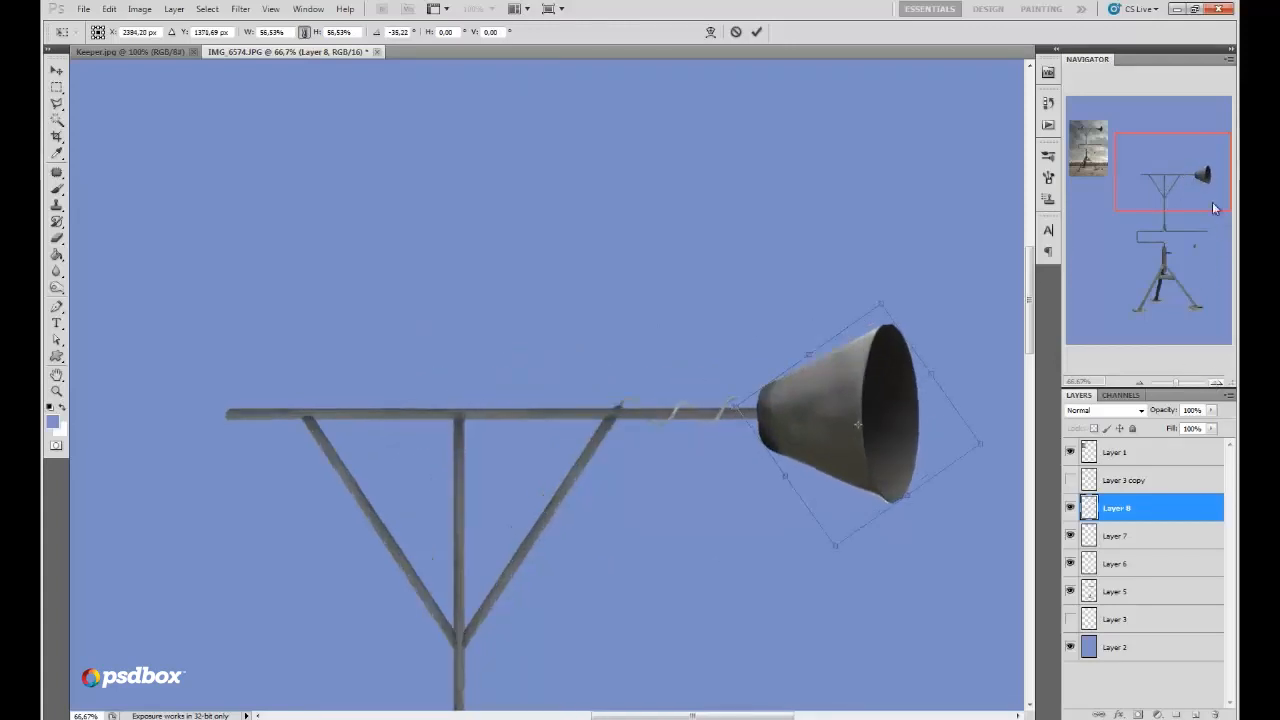
{"action": "left_click_drag", "start_coordinate": [714, 410], "coordinate": [744, 402]}
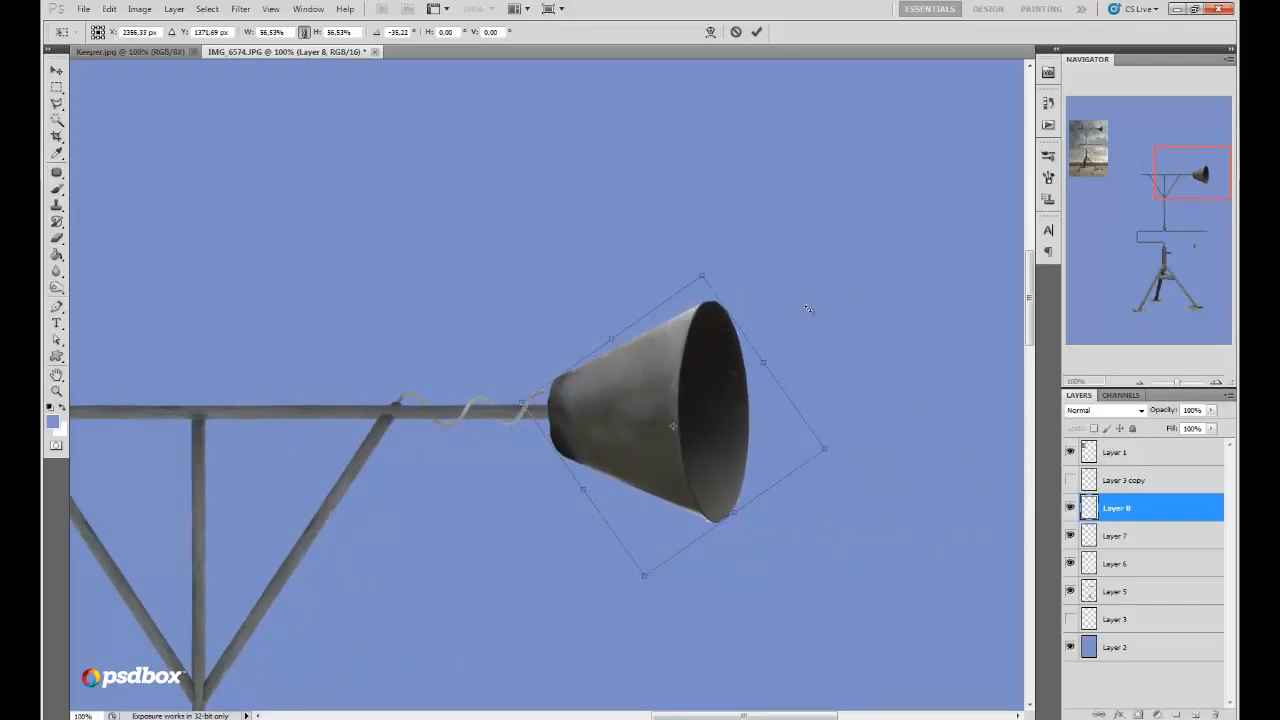
{"action": "left_click", "coordinate": [757, 32]}
Step: Warp the cone into a flared horn by pulling in its sides and narrowing the end that meets the bar
{"action": "left_click", "coordinate": [109, 9]}
{"action": "mouse_move", "coordinate": [140, 287]}
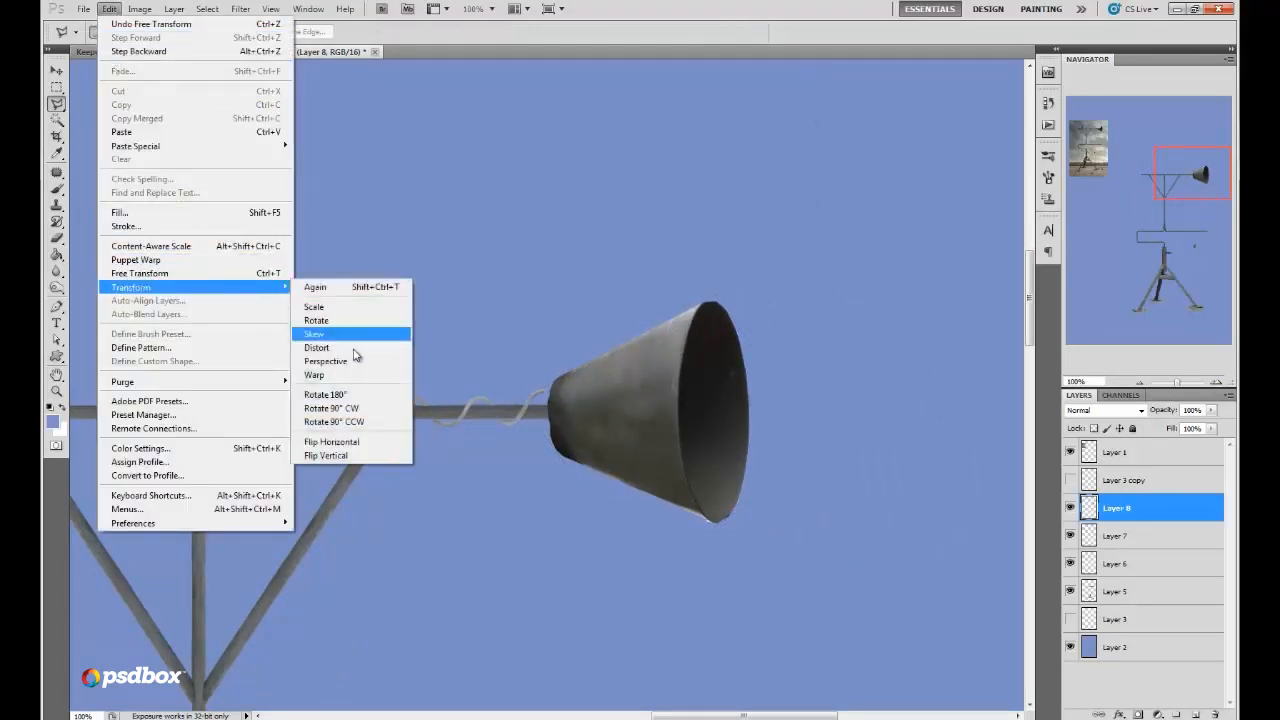
{"action": "left_click", "coordinate": [342, 375]}
{"action": "left_click_drag", "start_coordinate": [634, 329], "coordinate": [631, 354]}
{"action": "left_click_drag", "start_coordinate": [596, 482], "coordinate": [593, 461]}
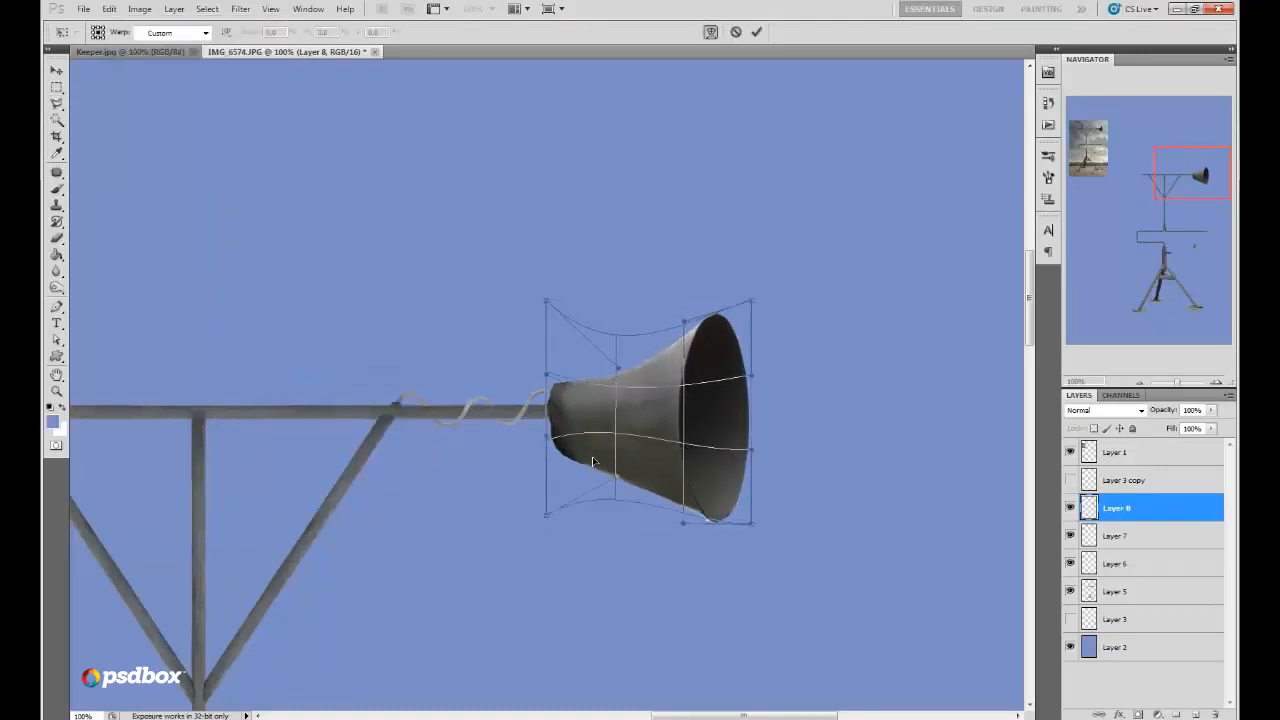
{"action": "left_click_drag", "start_coordinate": [549, 368], "coordinate": [556, 386]}
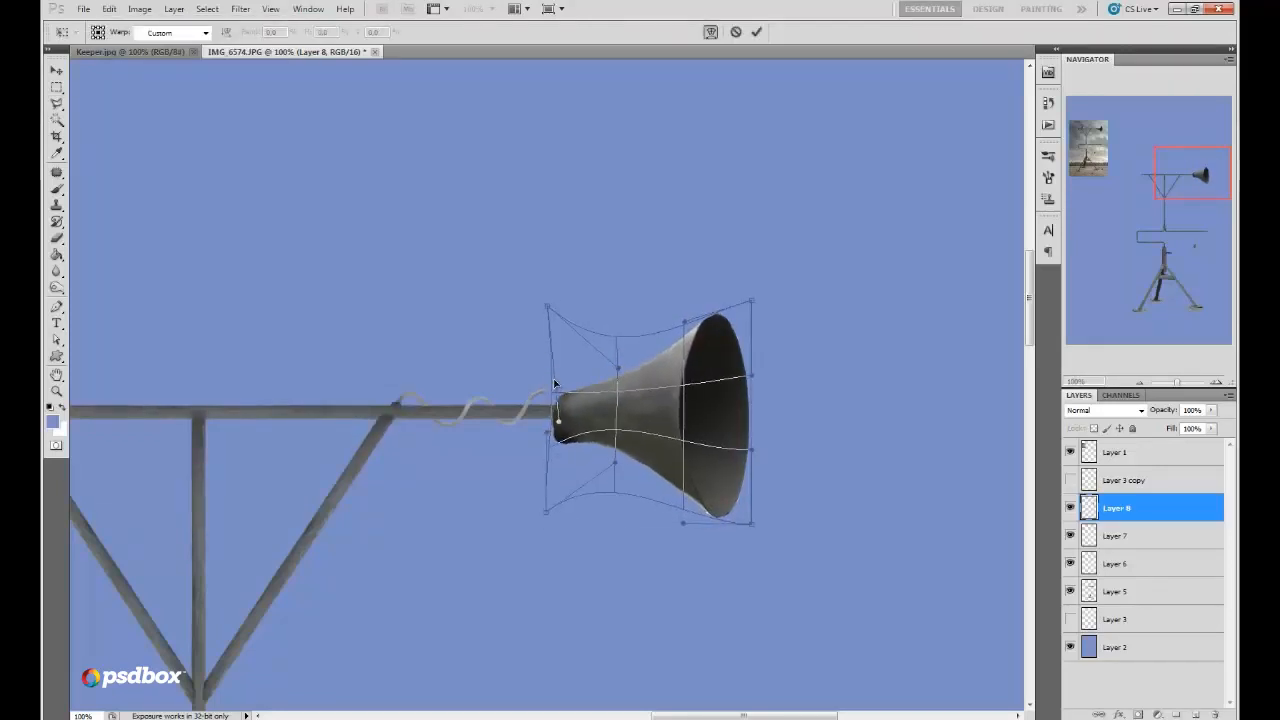
{"action": "left_click_drag", "start_coordinate": [555, 464], "coordinate": [556, 439]}
{"action": "left_click_drag", "start_coordinate": [559, 358], "coordinate": [557, 361]}
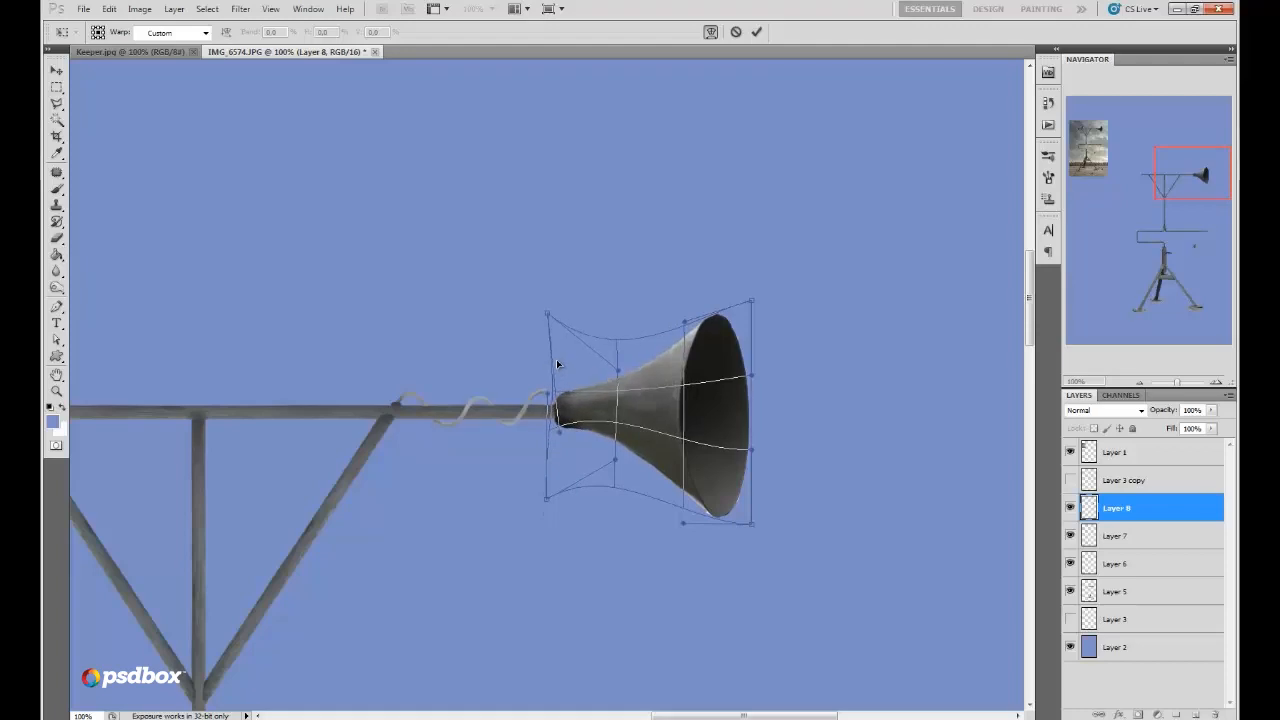
Step: Refine the horn's warp by tightening its mouth, evening out the flared sides and fitting the narrow end to the bar, and apply it
{"action": "left_click_drag", "start_coordinate": [748, 512], "coordinate": [742, 500]}
{"action": "left_click_drag", "start_coordinate": [741, 410], "coordinate": [678, 404]}
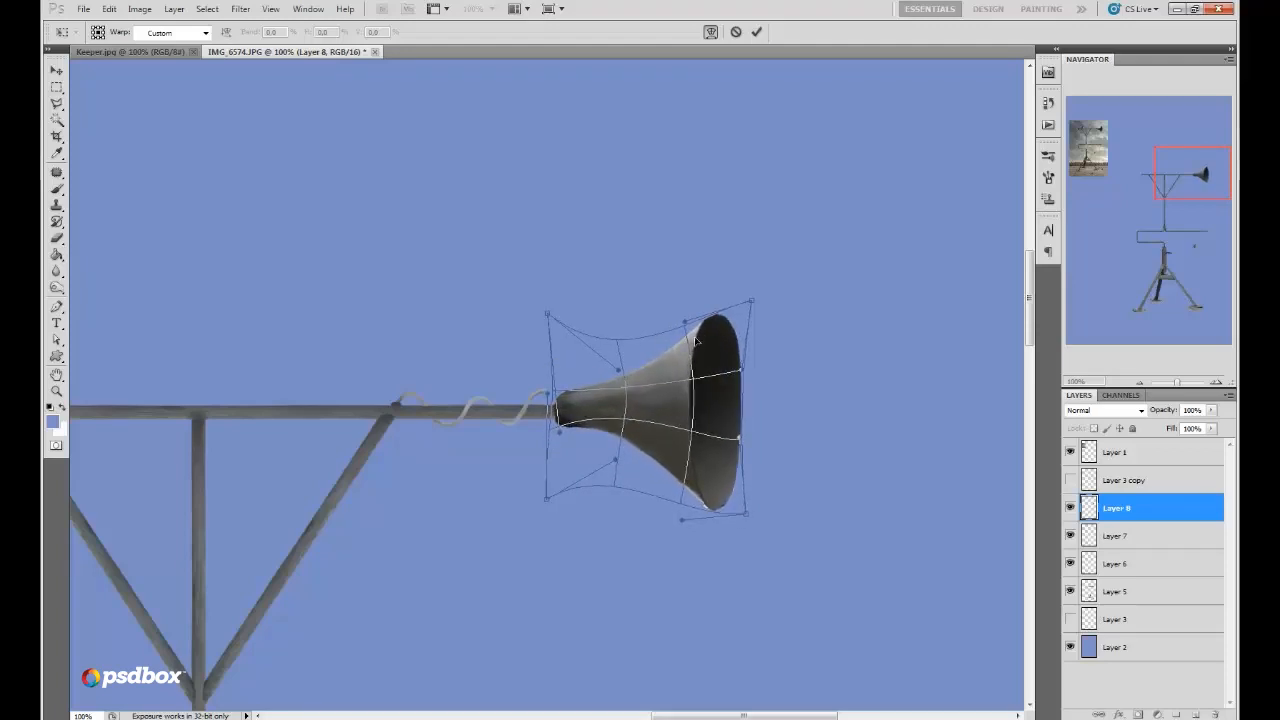
{"action": "left_click_drag", "start_coordinate": [654, 346], "coordinate": [657, 354]}
{"action": "left_click_drag", "start_coordinate": [646, 483], "coordinate": [652, 468]}
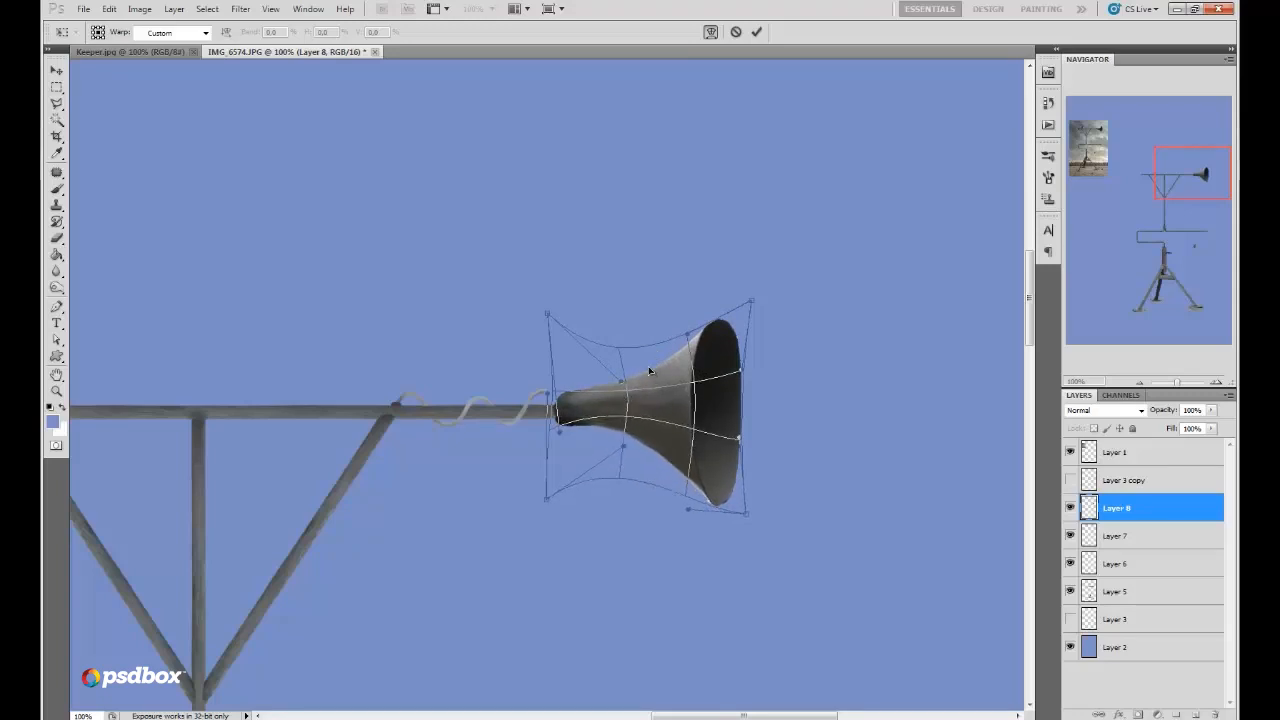
{"action": "left_click_drag", "start_coordinate": [644, 360], "coordinate": [642, 356]}
{"action": "left_click_drag", "start_coordinate": [751, 302], "coordinate": [744, 299]}
{"action": "left_click_drag", "start_coordinate": [684, 333], "coordinate": [693, 327]}
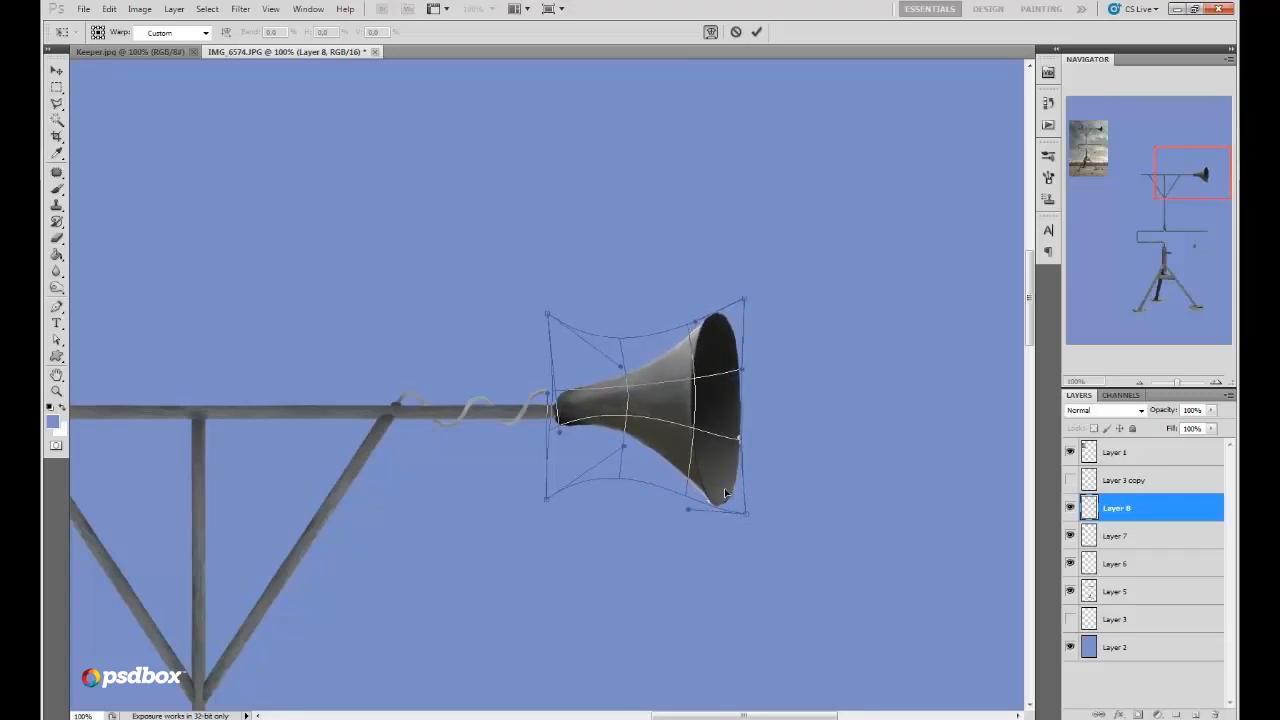
{"action": "left_click_drag", "start_coordinate": [742, 507], "coordinate": [733, 502]}
{"action": "left_click_drag", "start_coordinate": [556, 347], "coordinate": [550, 366]}
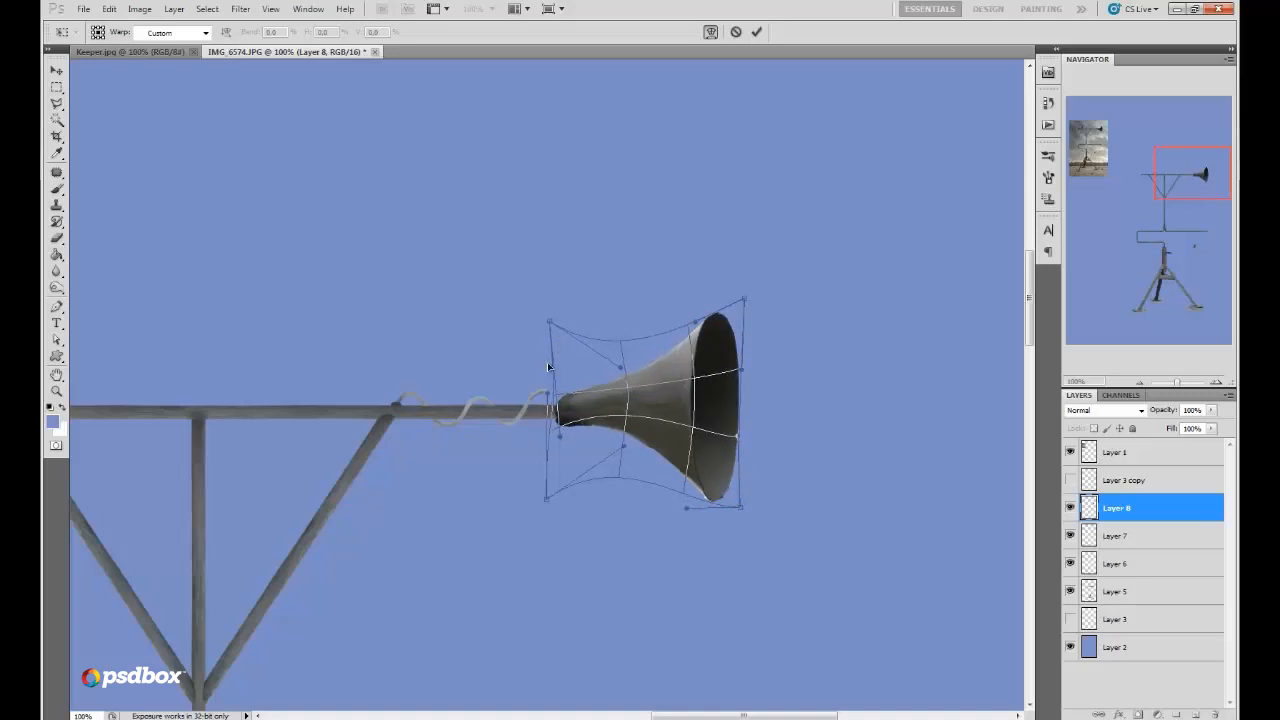
{"action": "left_click_drag", "start_coordinate": [551, 442], "coordinate": [561, 413]}
{"action": "left_click", "coordinate": [758, 33]}
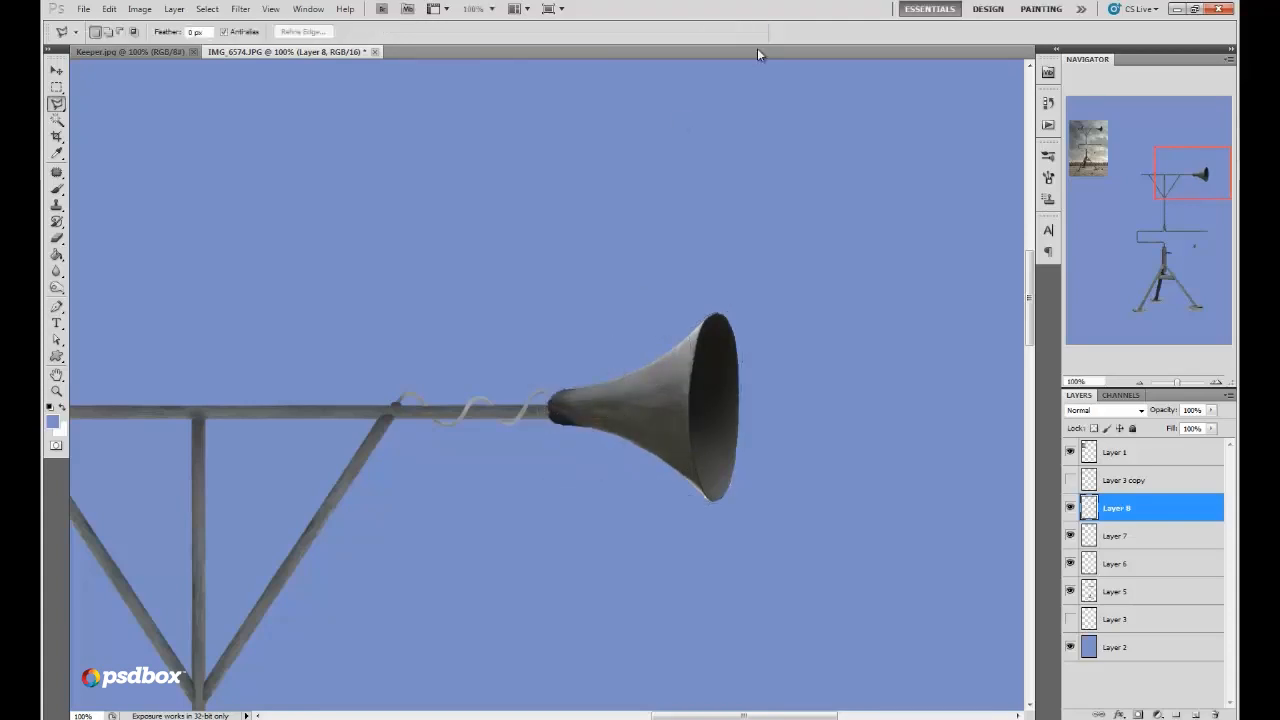
Step: Erase the rough edges around the horn's rim, lower side and narrow end with a 32 px eraser
{"action": "left_click", "coordinate": [57, 238]}
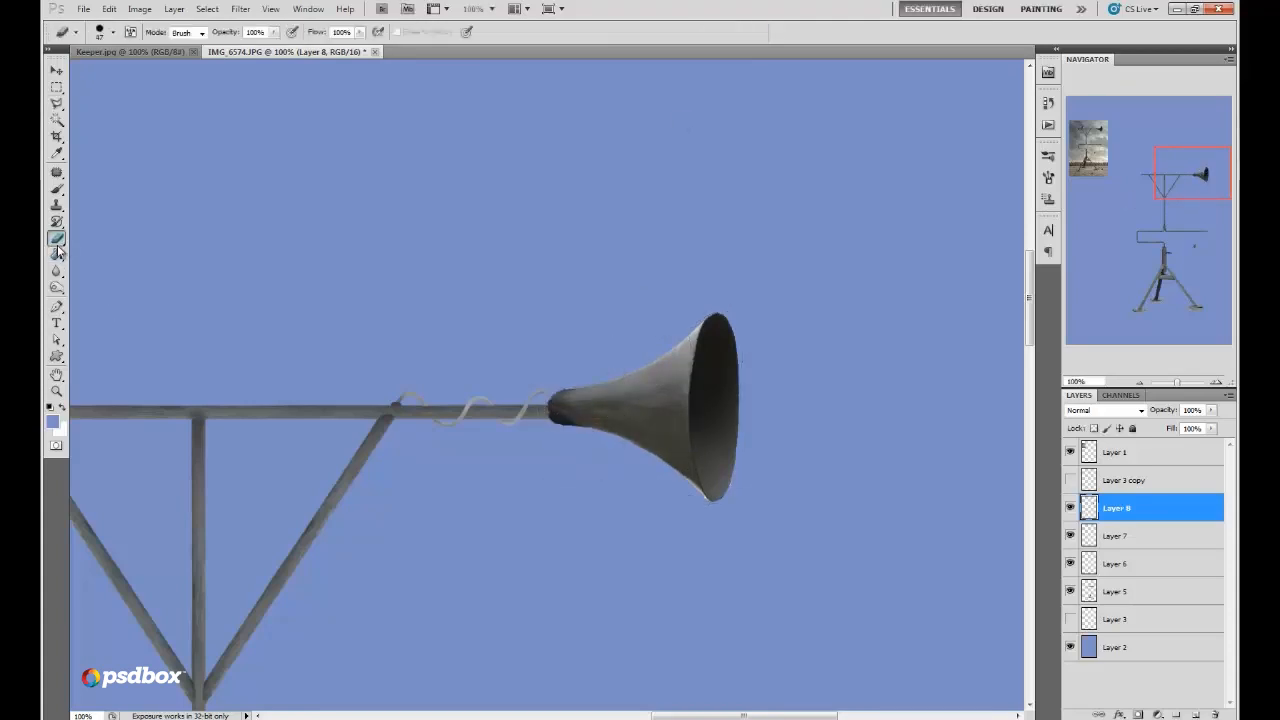
{"action": "right_click", "coordinate": [735, 418]}
{"action": "left_click_drag", "start_coordinate": [765, 435], "coordinate": [758, 436]}
{"action": "mouse_move", "coordinate": [661, 516]}
{"action": "left_mouse_down"}
{"action": "mouse_move", "coordinate": [706, 508]}
{"action": "mouse_move", "coordinate": [677, 486]}
{"action": "mouse_move", "coordinate": [722, 508]}
{"action": "left_mouse_up"}
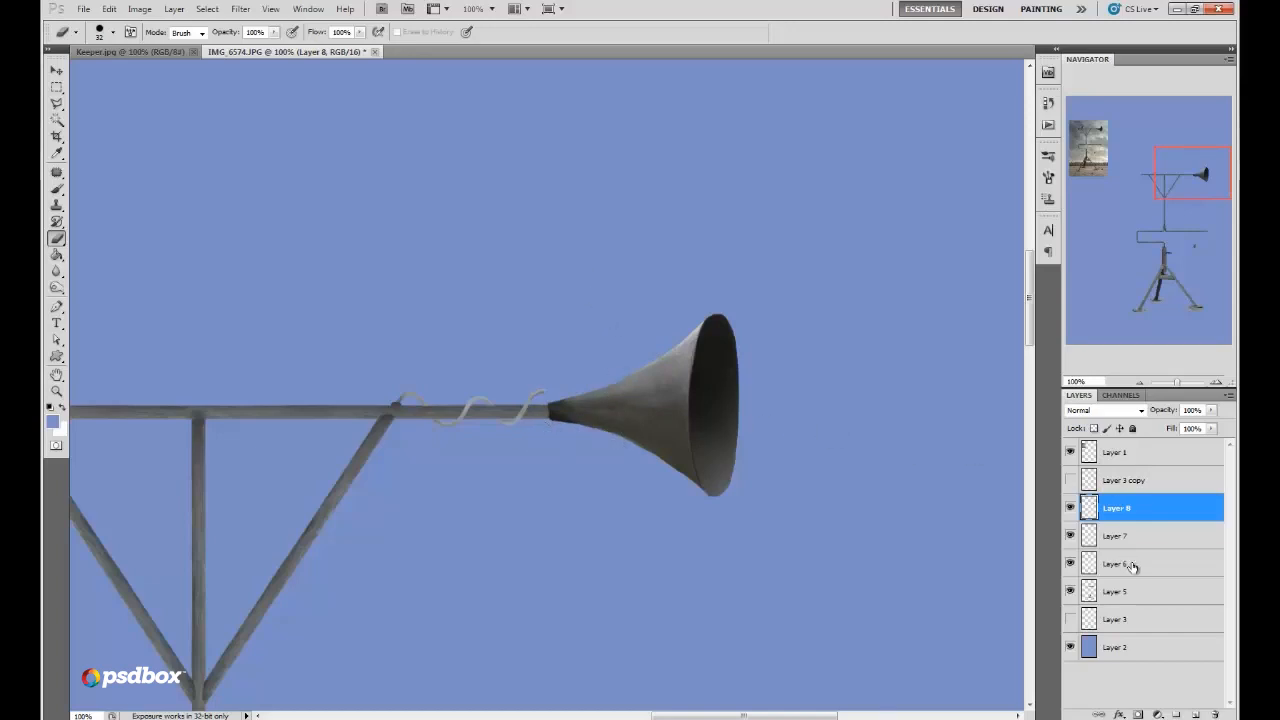
Step: Merge Layer 8, Layer 7, Layer 6 and Layer 5 into one layer and check it by toggling its visibility
{"action": "left_click", "coordinate": [1117, 592], "text": "shift"}
{"action": "right_click", "coordinate": [1117, 592]}
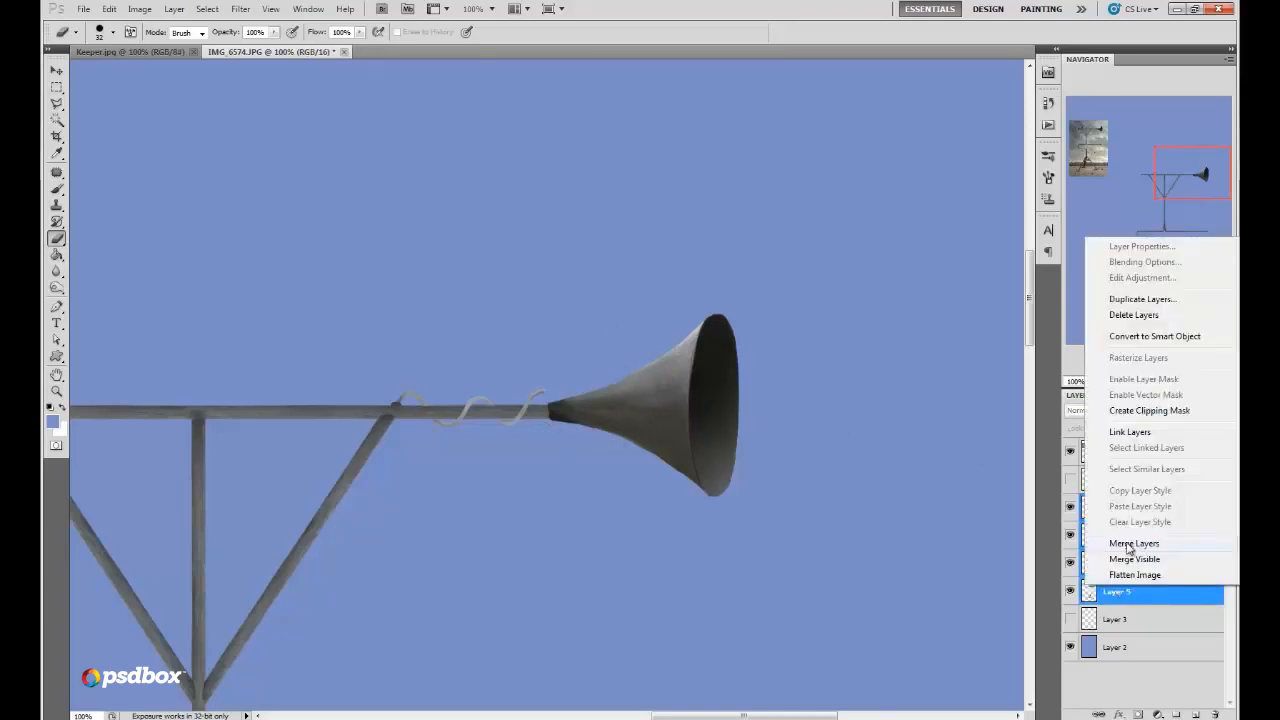
{"action": "left_click", "coordinate": [1128, 541]}
{"action": "left_click", "coordinate": [1071, 509]}
{"action": "left_click", "coordinate": [1071, 509]}
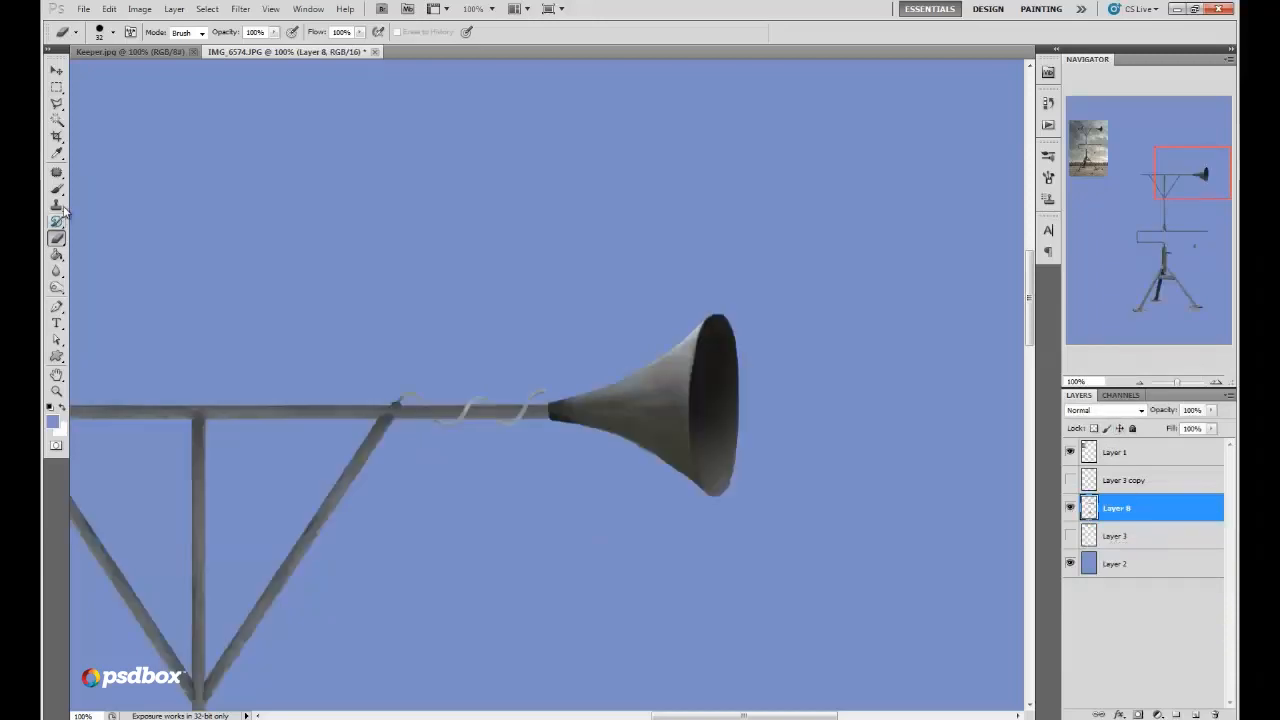
Step: Darken the joint between the top bar and the horn with the Burn tool at 19 px, Midtones, 17% exposure
{"action": "left_click", "coordinate": [57, 288]}
{"action": "right_click", "coordinate": [568, 398]}
{"action": "type", "text": "19"}
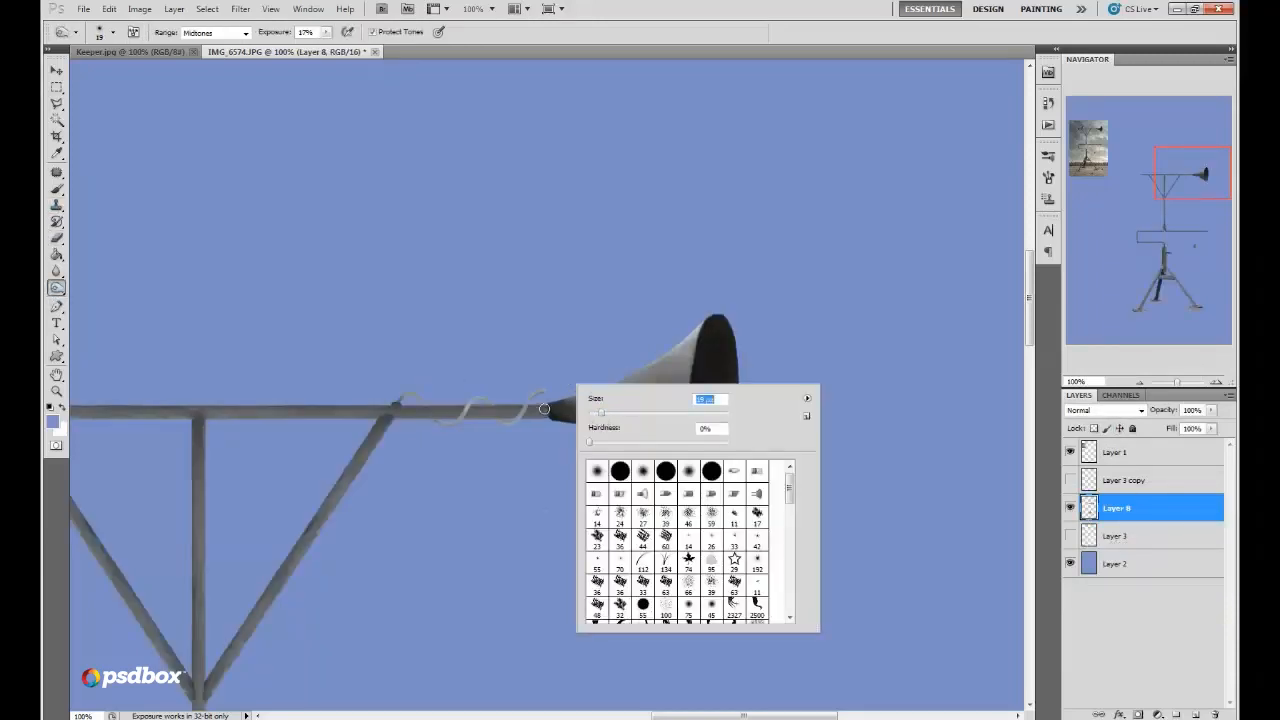
{"action": "key", "text": "Return"}
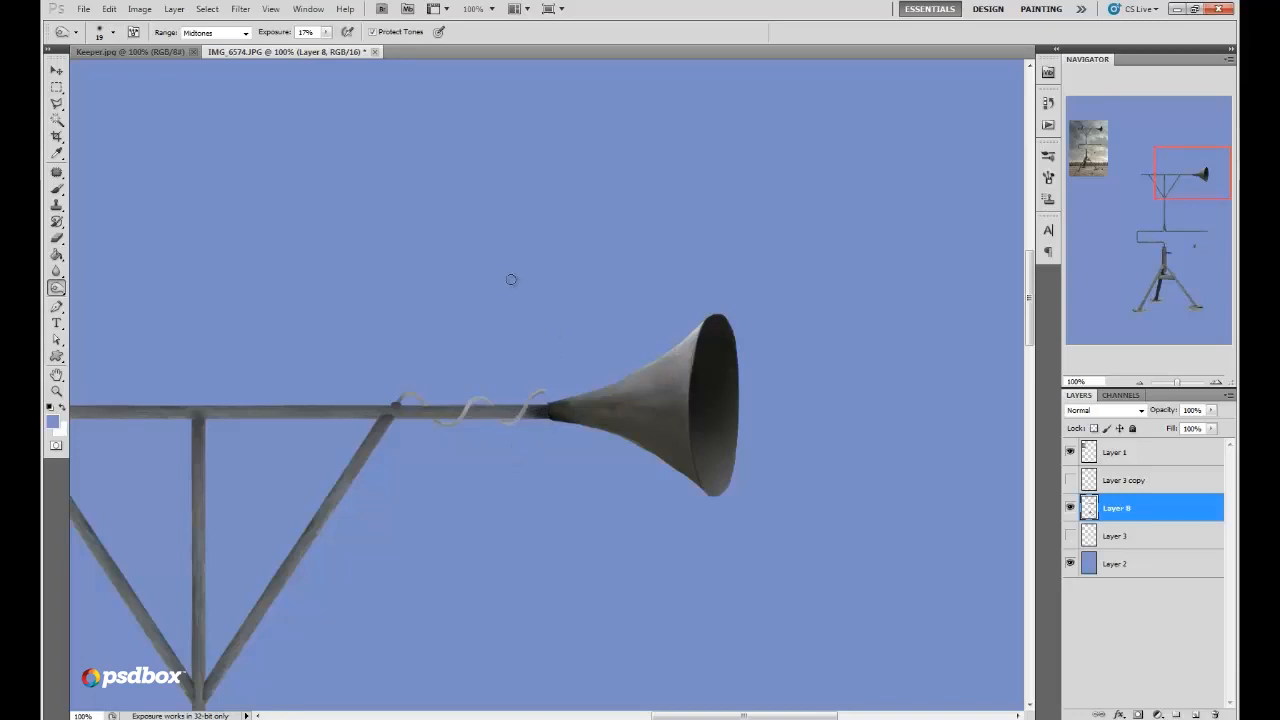
Step: Trim the narrow end of the horn with a 13 px eraser so it blends into the bar
{"action": "left_click", "coordinate": [57, 238]}
{"action": "right_click", "coordinate": [570, 392]}
{"action": "type", "text": "13"}
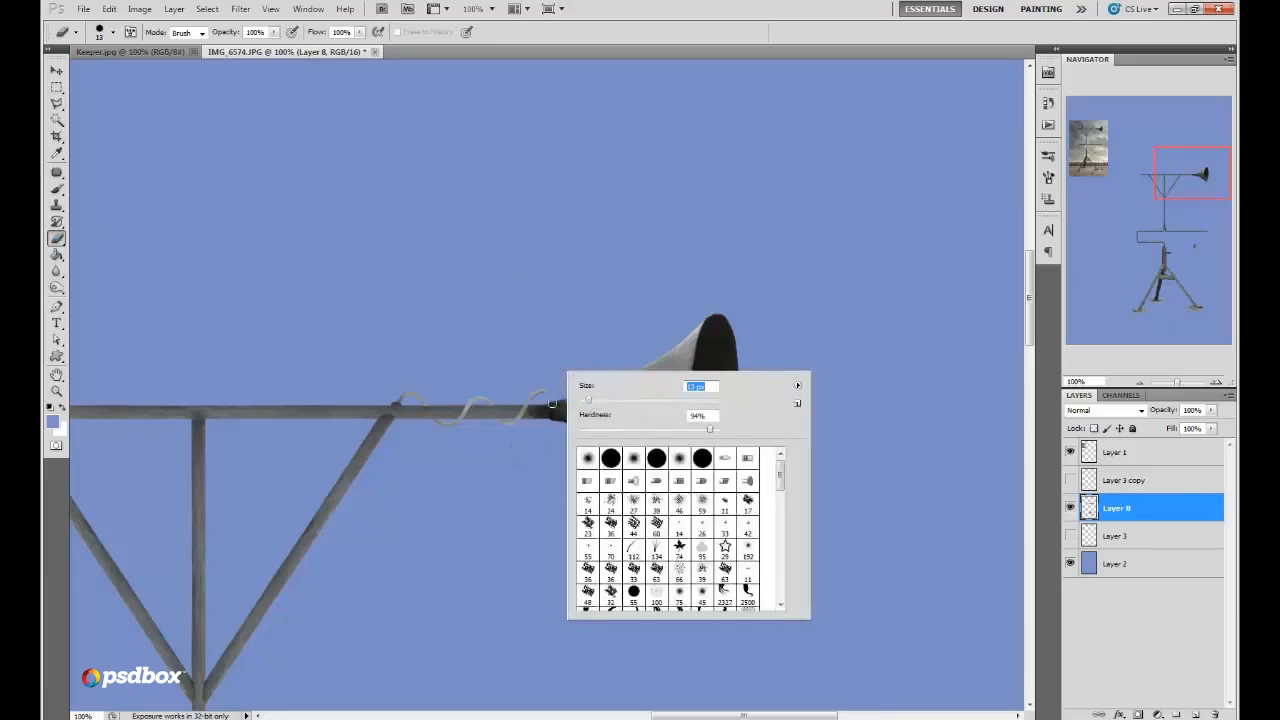
{"action": "key", "text": "Return"}
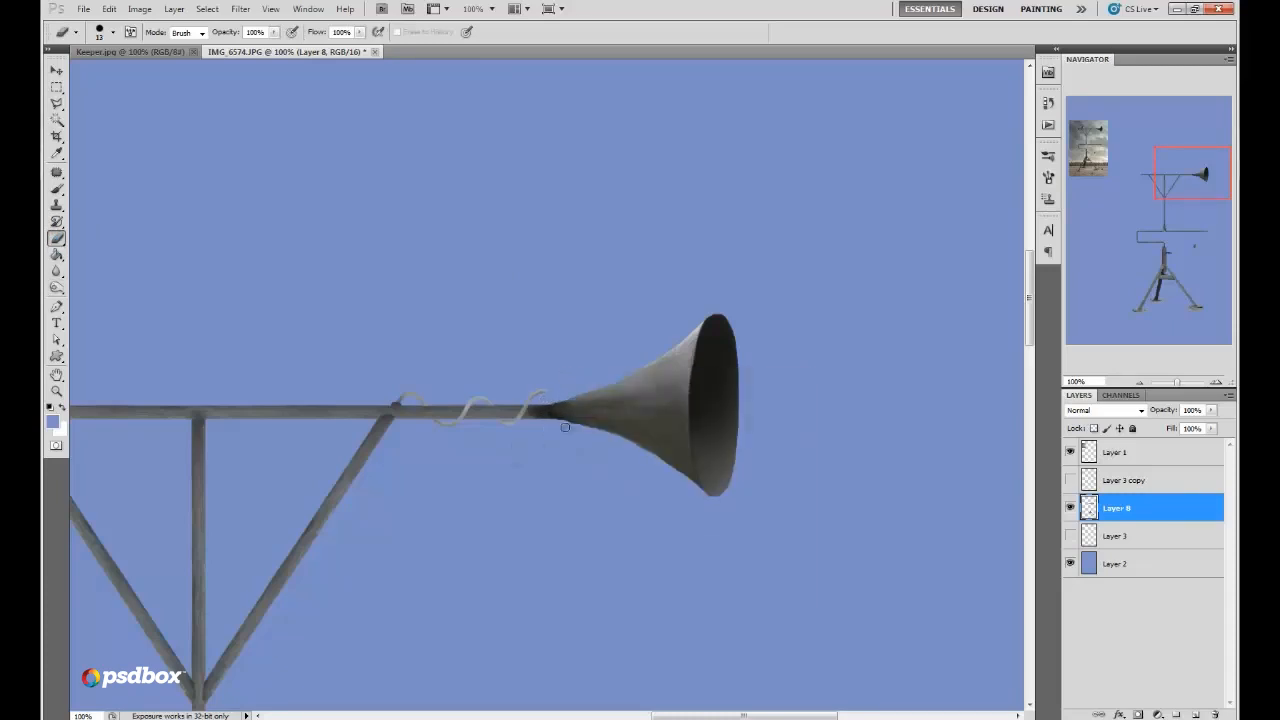
Step: Copy a small rectangular patch of the horn onto a new layer and place it on top of the bar where the horn begins
{"action": "left_click", "coordinate": [57, 88]}
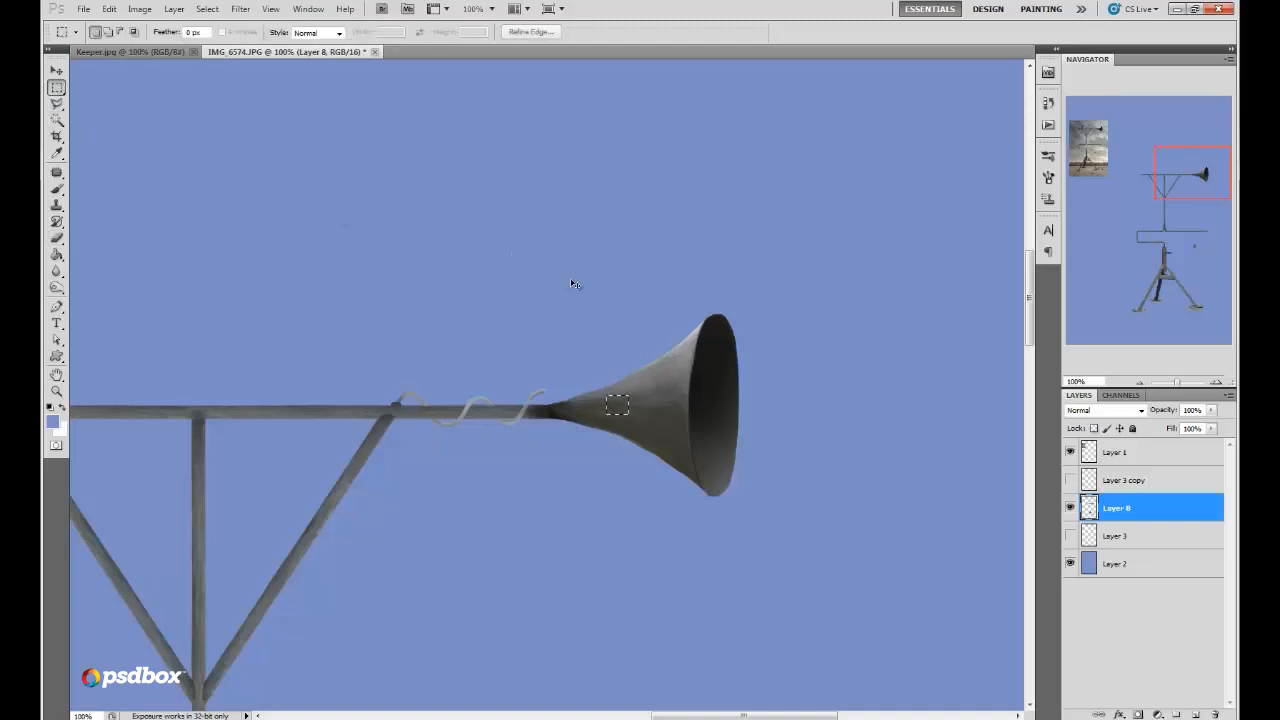
{"action": "key", "text": "ctrl+shift+alt+n"}
{"action": "left_click", "coordinate": [54, 74]}
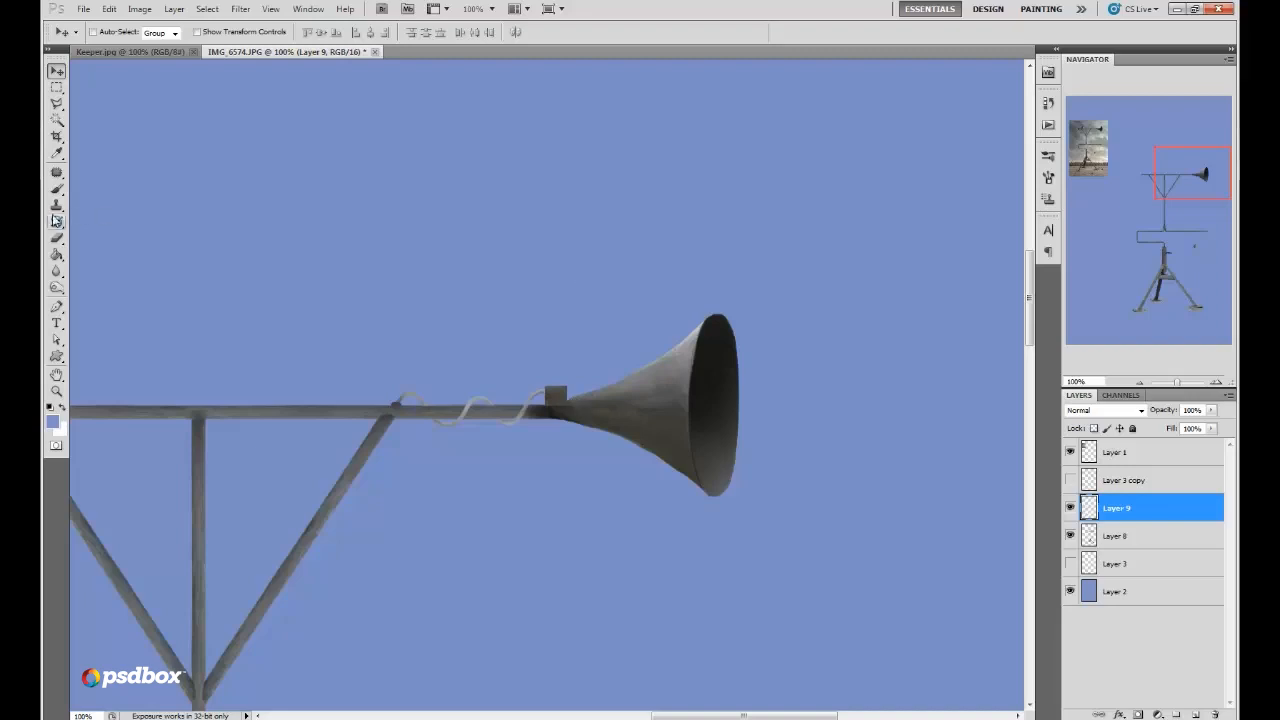
Step: Shape the small patch into a knob by erasing its corners at 13 px and burning its edges at 19 px
{"action": "key", "text": "b"}
{"action": "right_click", "coordinate": [587, 322]}
{"action": "left_click", "coordinate": [571, 400]}
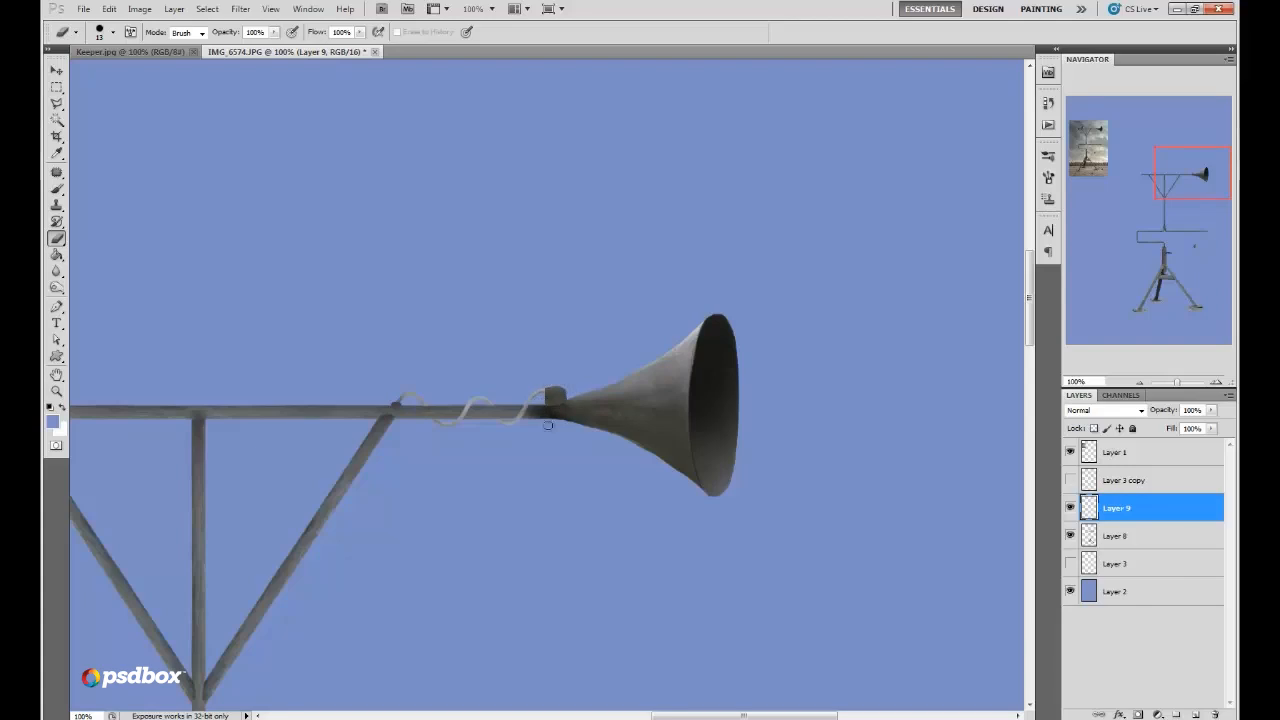
{"action": "left_click", "coordinate": [56, 288]}
{"action": "right_click", "coordinate": [584, 368]}
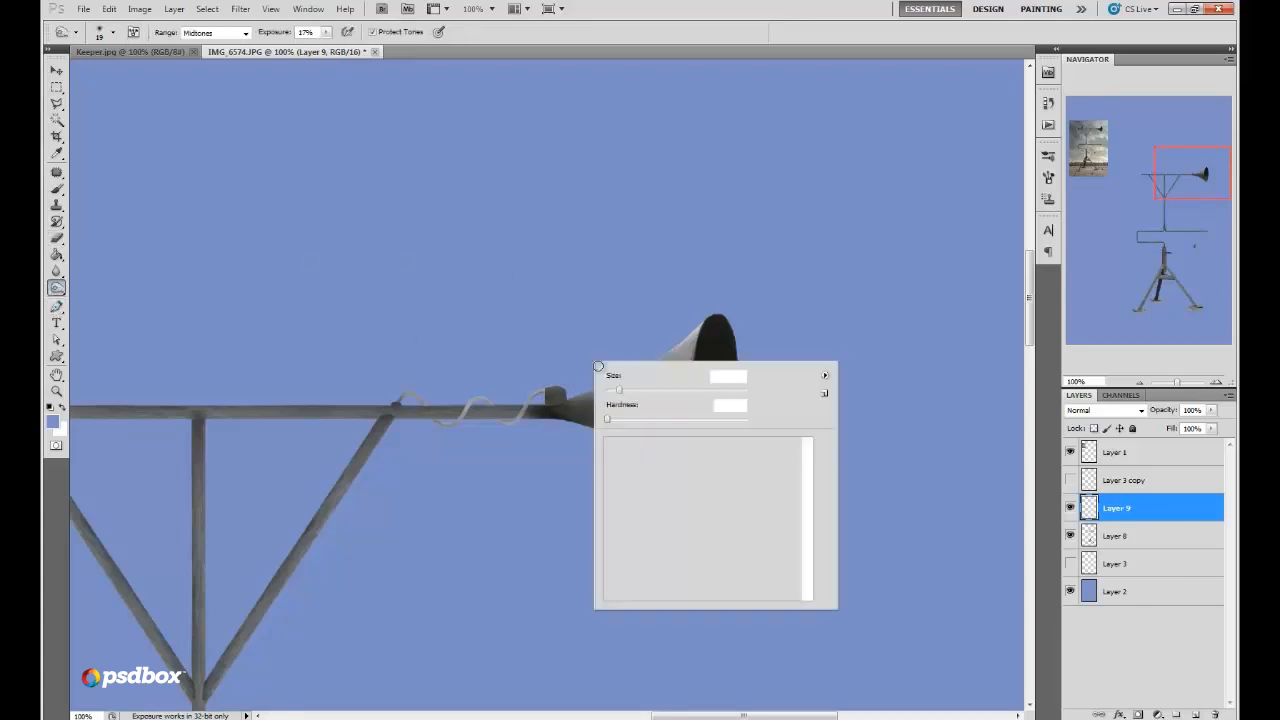
{"action": "left_click", "coordinate": [570, 392]}
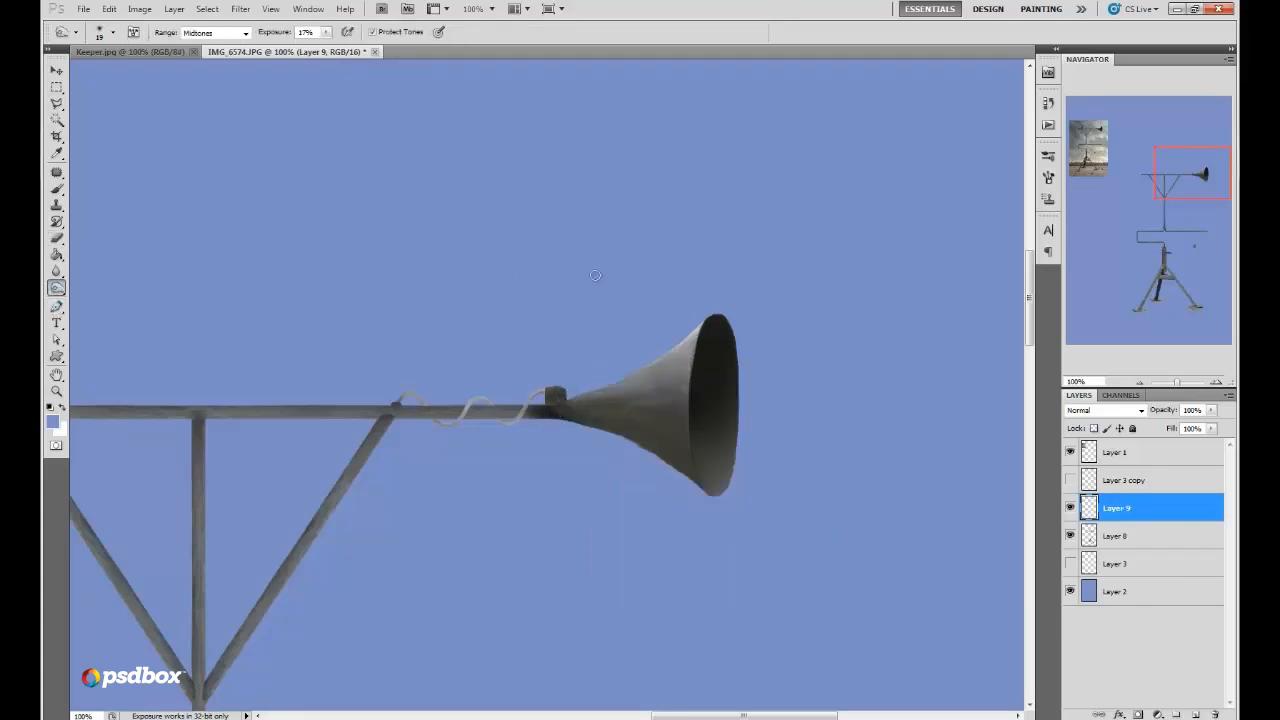
{"action": "left_click", "coordinate": [56, 238]}
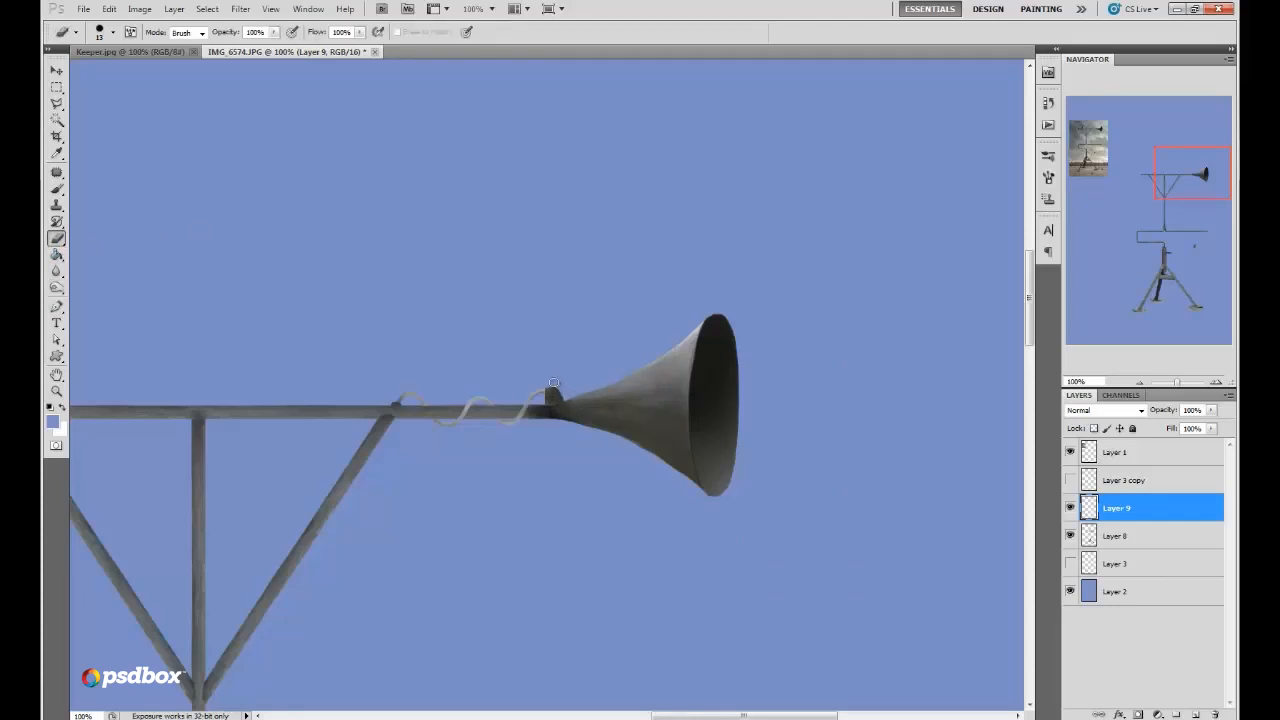
Step: Merge the knob layer, Layer 9, with the stand layer, Layer 8
{"action": "left_click", "coordinate": [1139, 381]}
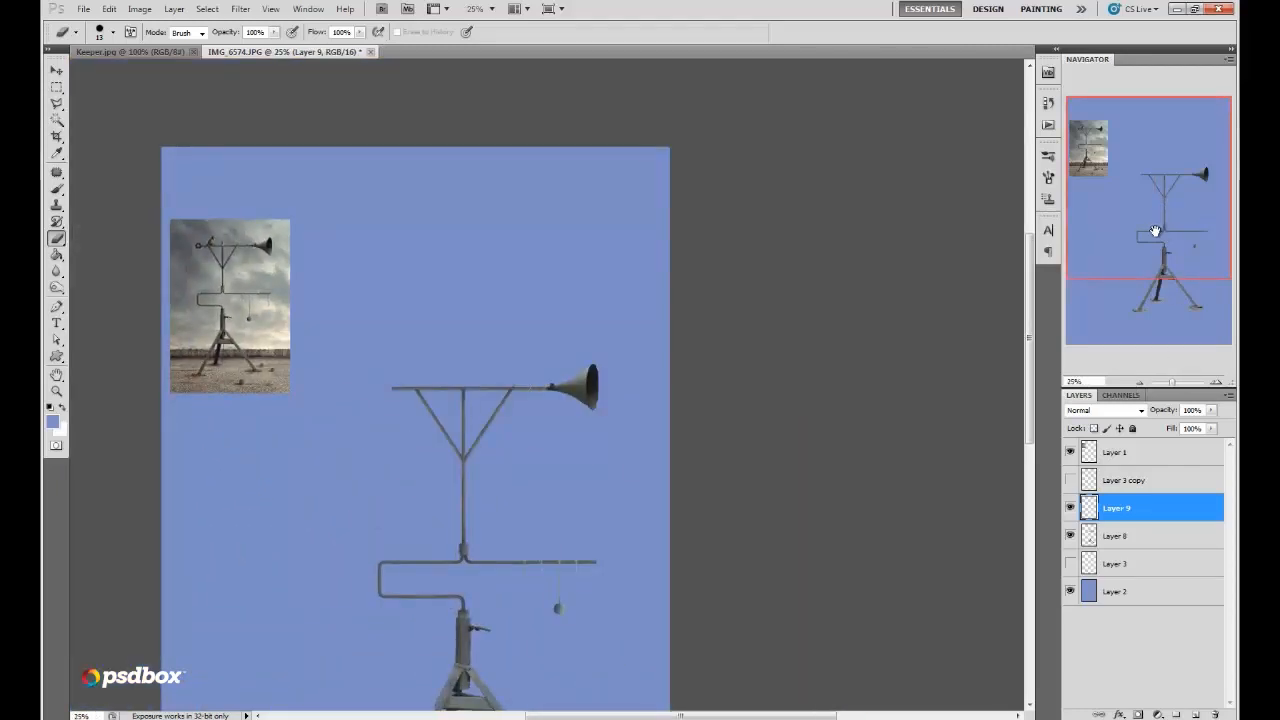
{"action": "left_click_drag", "start_coordinate": [1155, 232], "coordinate": [1135, 245]}
{"action": "left_click", "coordinate": [1113, 537], "text": "shift"}
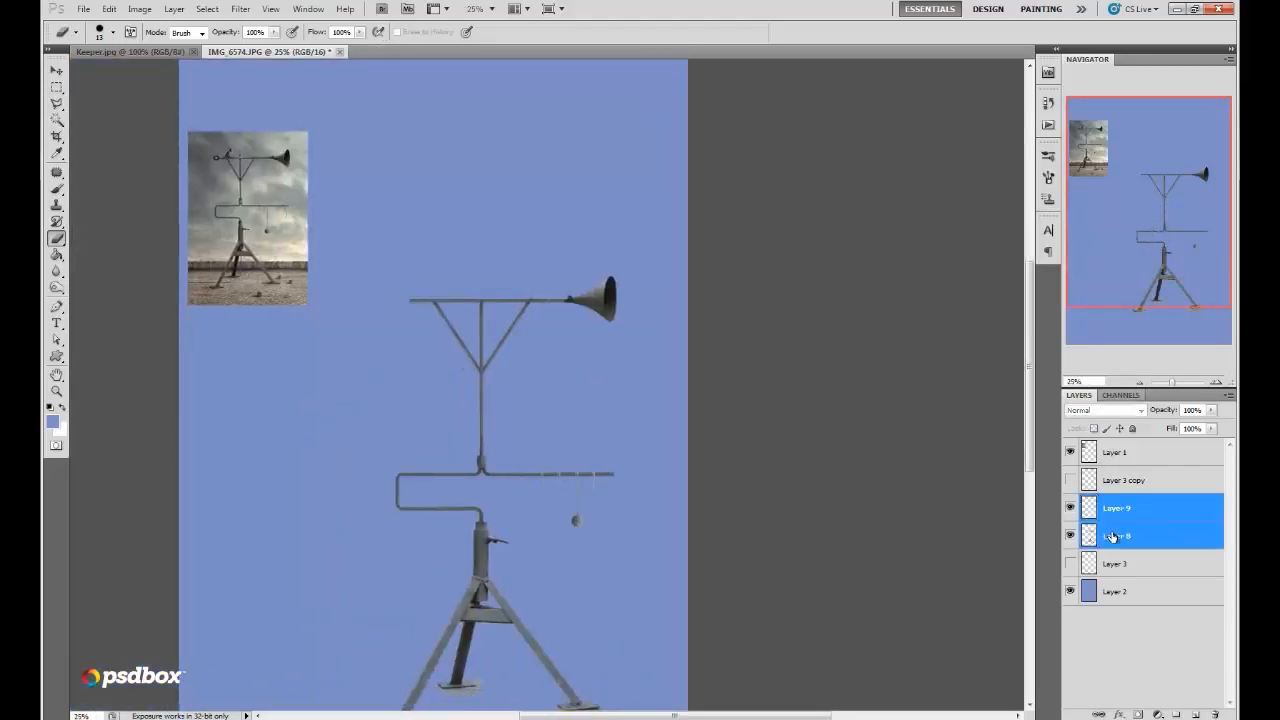
{"action": "right_click", "coordinate": [1113, 537]}
{"action": "left_click", "coordinate": [1126, 484]}
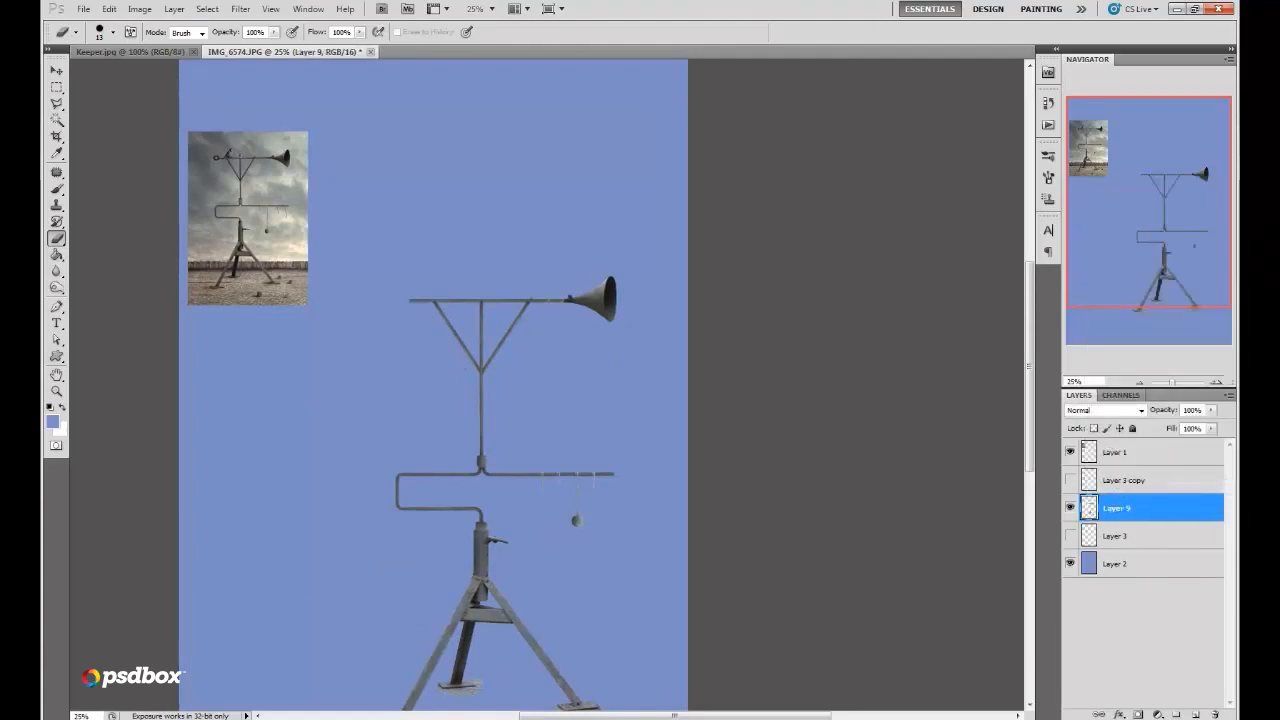
Step: Switch to the keeper folder in Windows Explorer and open _MG_4261 in Photoshop
{"action": "key", "text": "alt+Tab"}
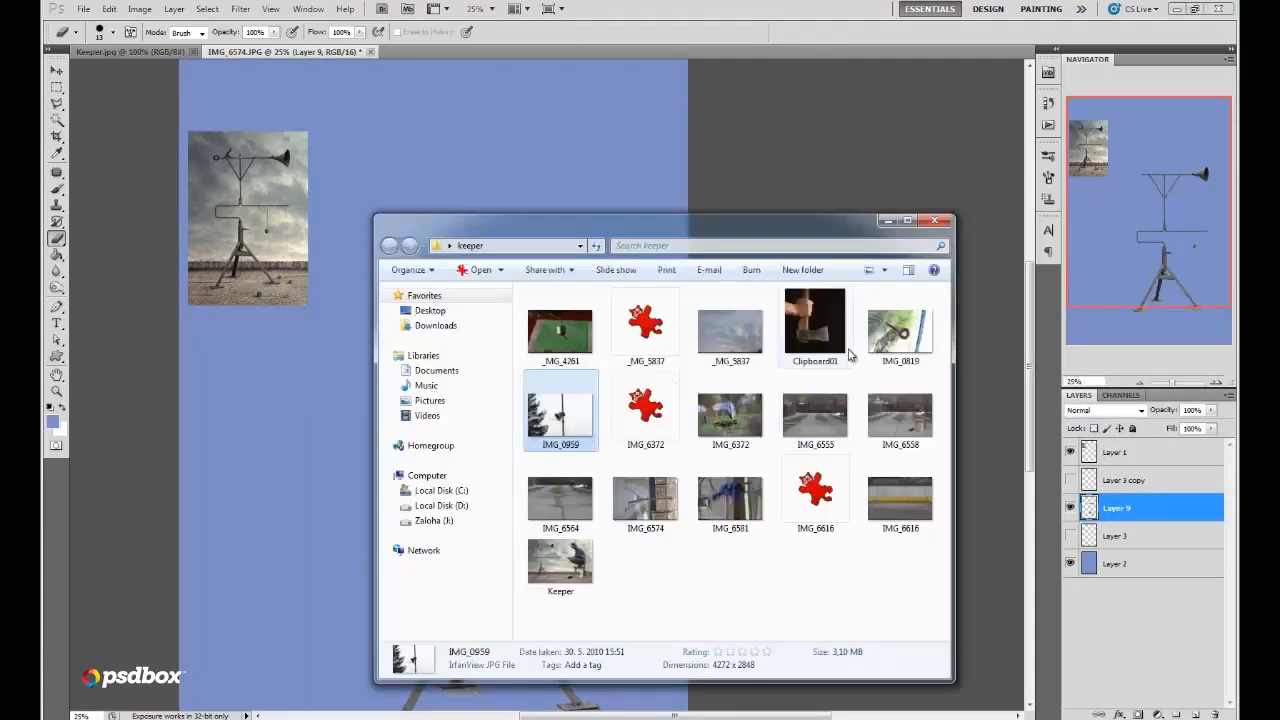
{"action": "left_click_drag", "start_coordinate": [794, 221], "coordinate": [851, 210]}
{"action": "mouse_move", "coordinate": [617, 318]}
{"action": "left_mouse_down"}
{"action": "mouse_move", "coordinate": [607, 65]}
{"action": "mouse_move", "coordinate": [640, 70]}
{"action": "left_mouse_up"}
Step: Outline the glass bulb under the metal cylinder with the Polygonal Lasso
{"action": "left_click", "coordinate": [56, 104]}
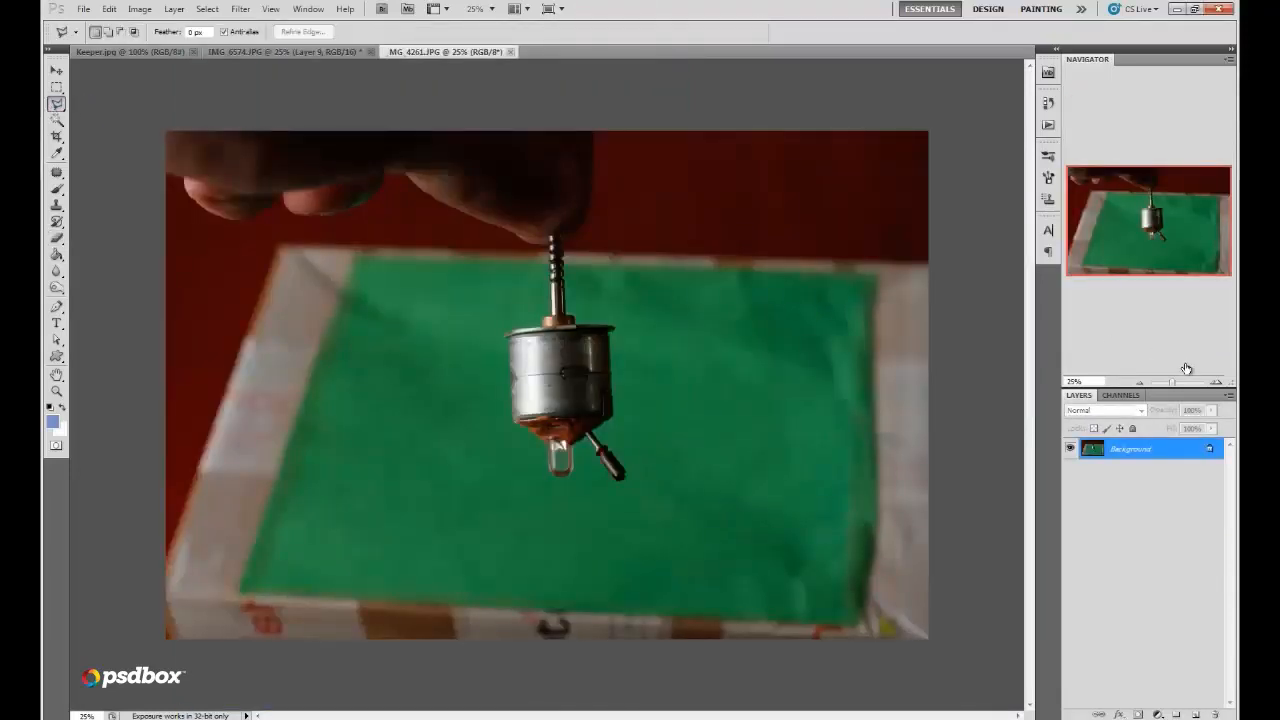
{"action": "left_click", "coordinate": [1217, 383]}
{"action": "left_click", "coordinate": [1217, 383]}
{"action": "left_click", "coordinate": [1217, 383]}
{"action": "left_click_drag", "start_coordinate": [1162, 216], "coordinate": [1163, 232]}
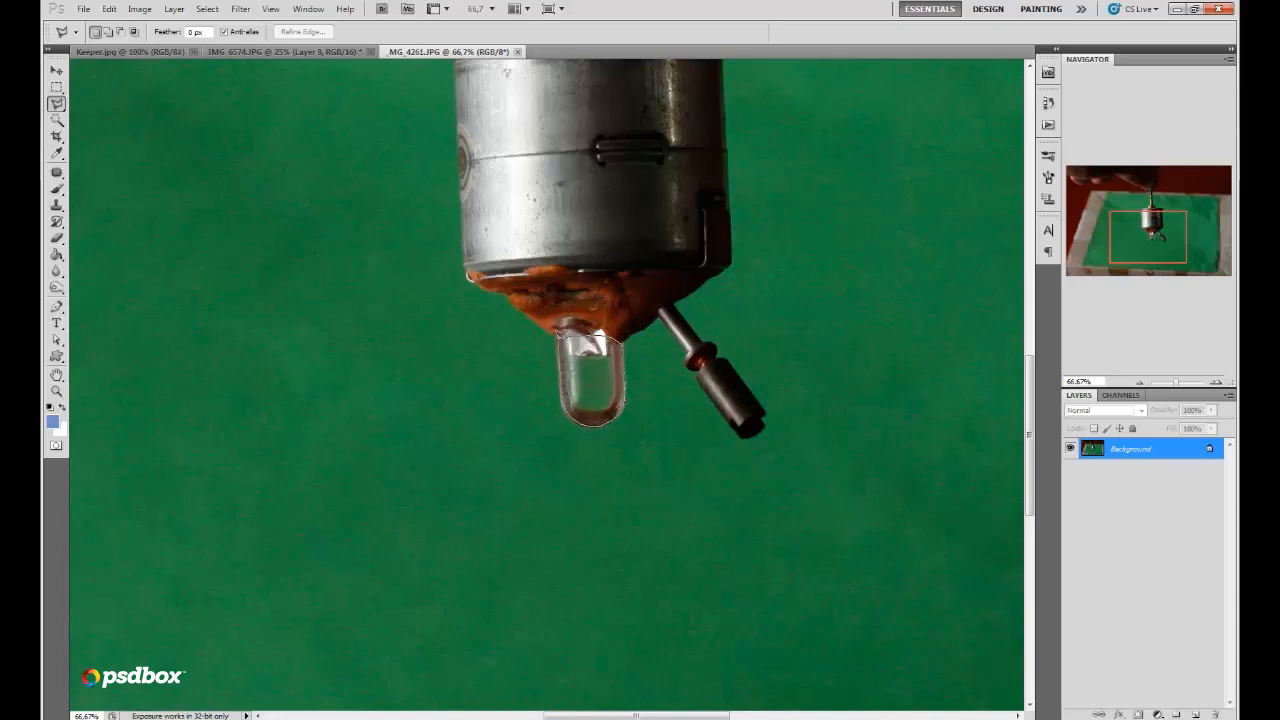
Step: Refine the bulb selection with Smooth 2, Feather 0.3 px and Shift Edge +1%, copy it and close _MG_4261 without saving
{"action": "left_click", "coordinate": [303, 32]}
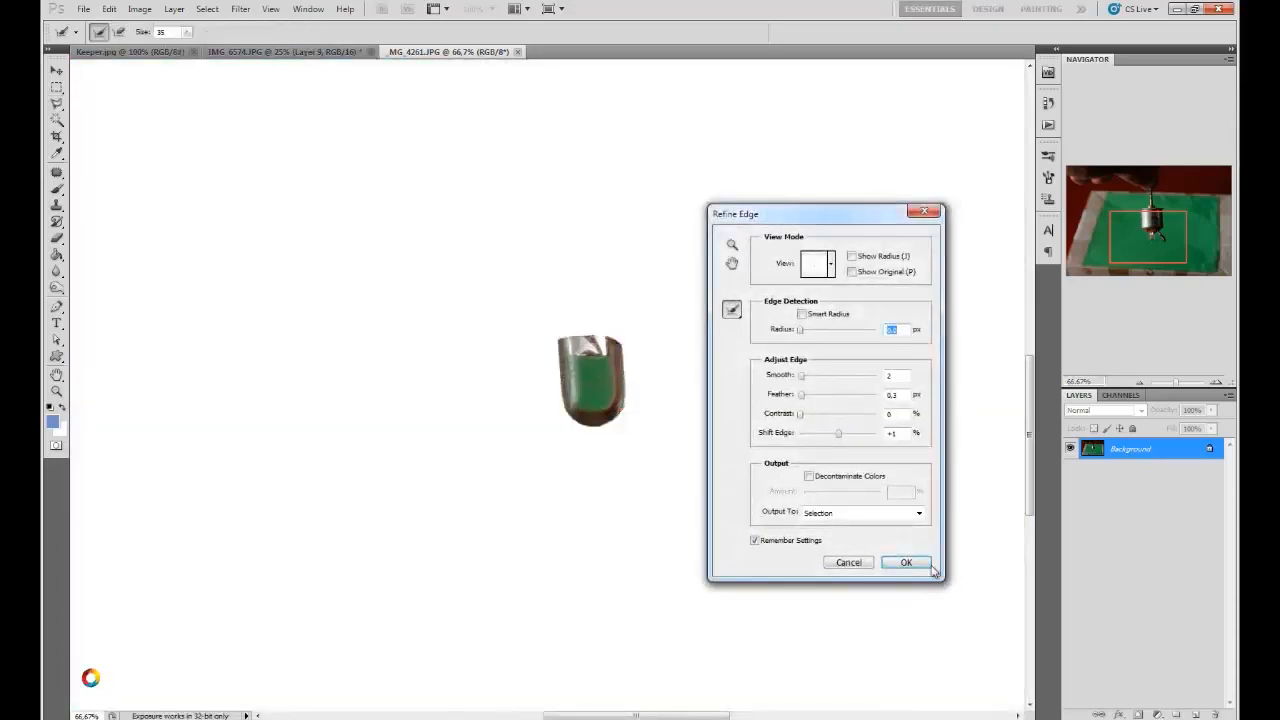
{"action": "left_click", "coordinate": [928, 566]}
{"action": "left_click", "coordinate": [517, 51]}
{"action": "left_click", "coordinate": [645, 275]}
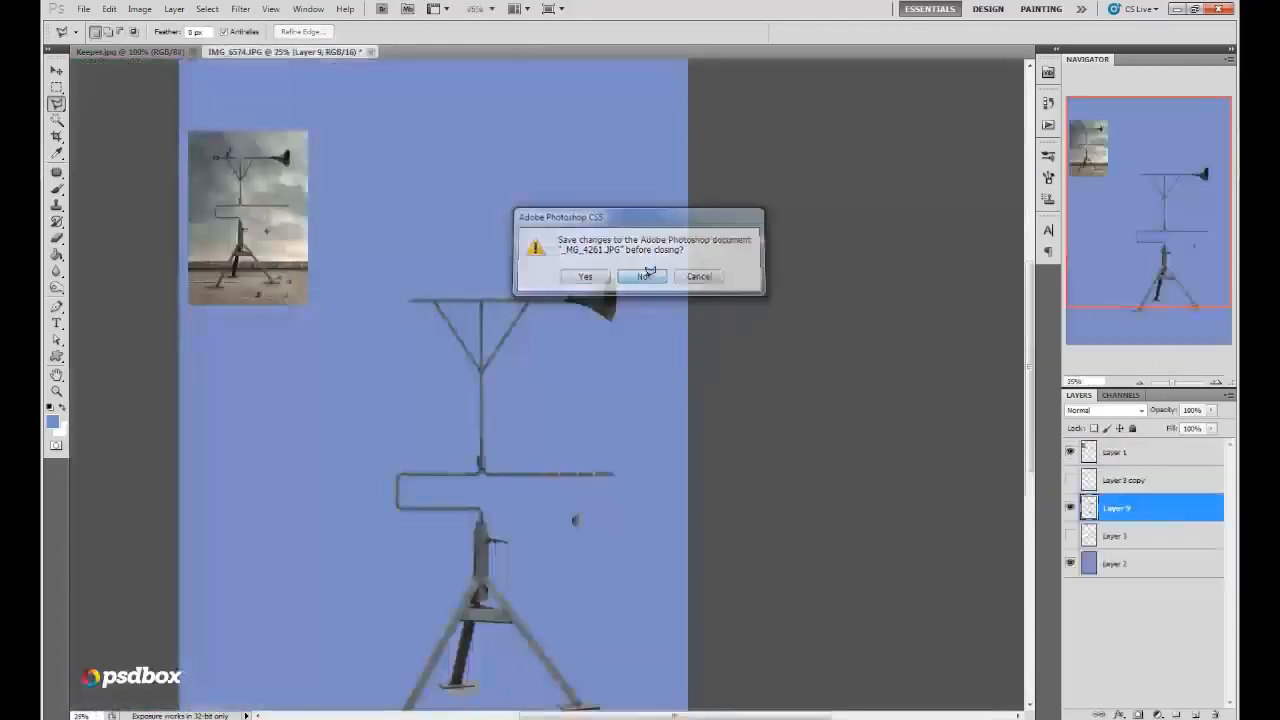
Step: Paste the glass bulb as a new layer over the top bar in the stand document
{"action": "left_click", "coordinate": [1216, 382]}
{"action": "left_click_drag", "start_coordinate": [1171, 223], "coordinate": [1160, 193]}
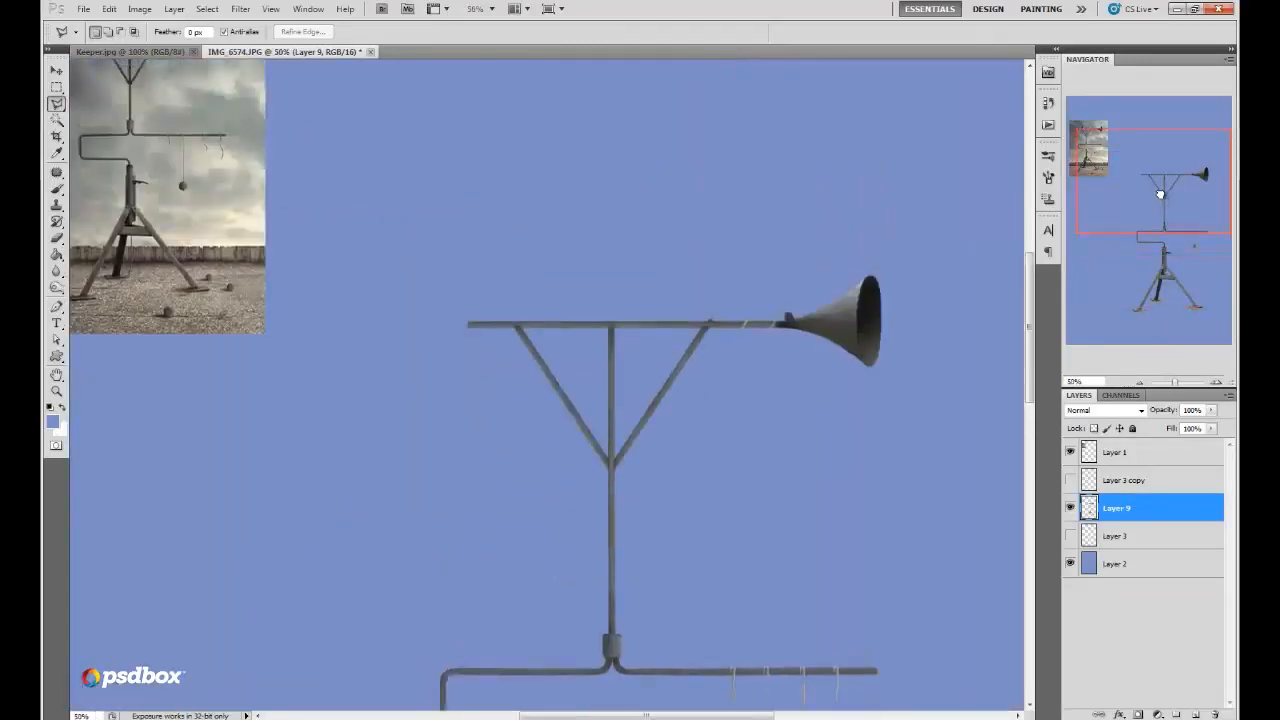
{"action": "left_click", "coordinate": [1216, 382]}
{"action": "key", "text": "ctrl+v"}
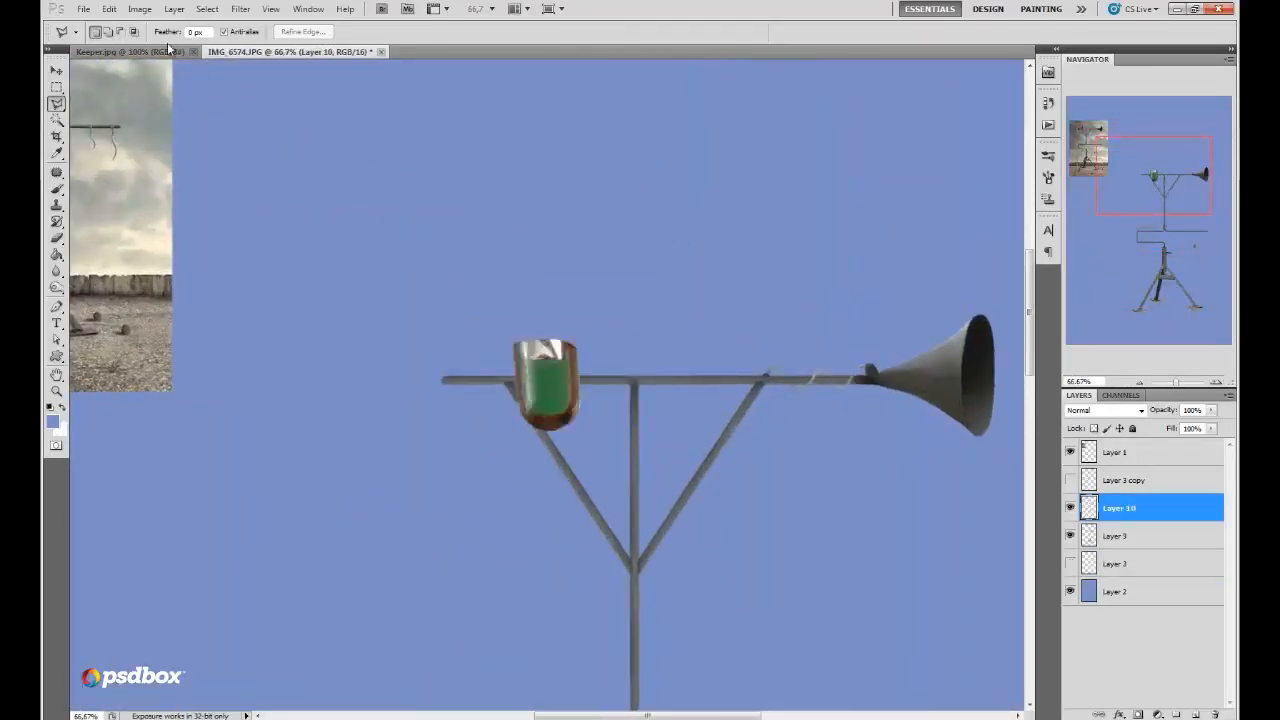
Step: Flip the bulb vertically and stand it on the top bar above the central post
{"action": "left_click", "coordinate": [109, 8]}
{"action": "mouse_move", "coordinate": [250, 288]}
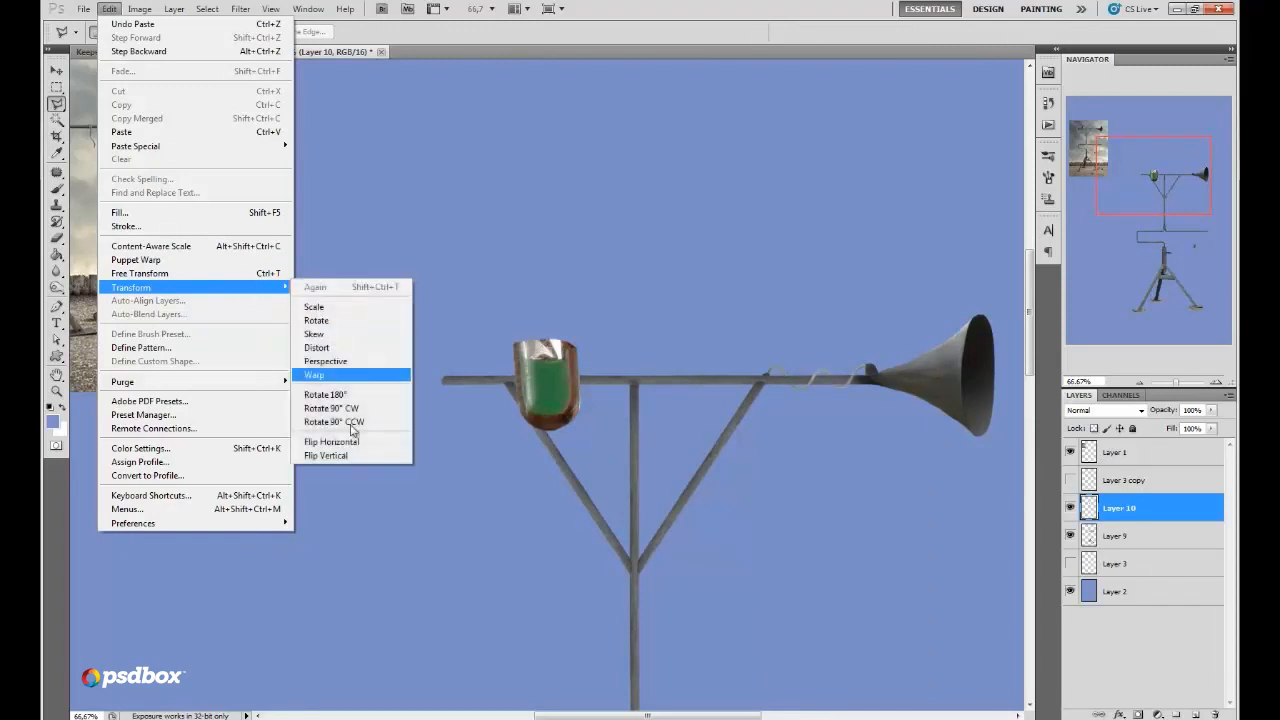
{"action": "left_click", "coordinate": [330, 455]}
{"action": "left_click", "coordinate": [56, 71]}
{"action": "left_click_drag", "start_coordinate": [570, 409], "coordinate": [660, 363]}
Step: Scale the bulb to 26.23%, rotate it -5.91° and seat it on the bar above the central post
{"action": "left_click", "coordinate": [109, 8]}
{"action": "left_click", "coordinate": [160, 273]}
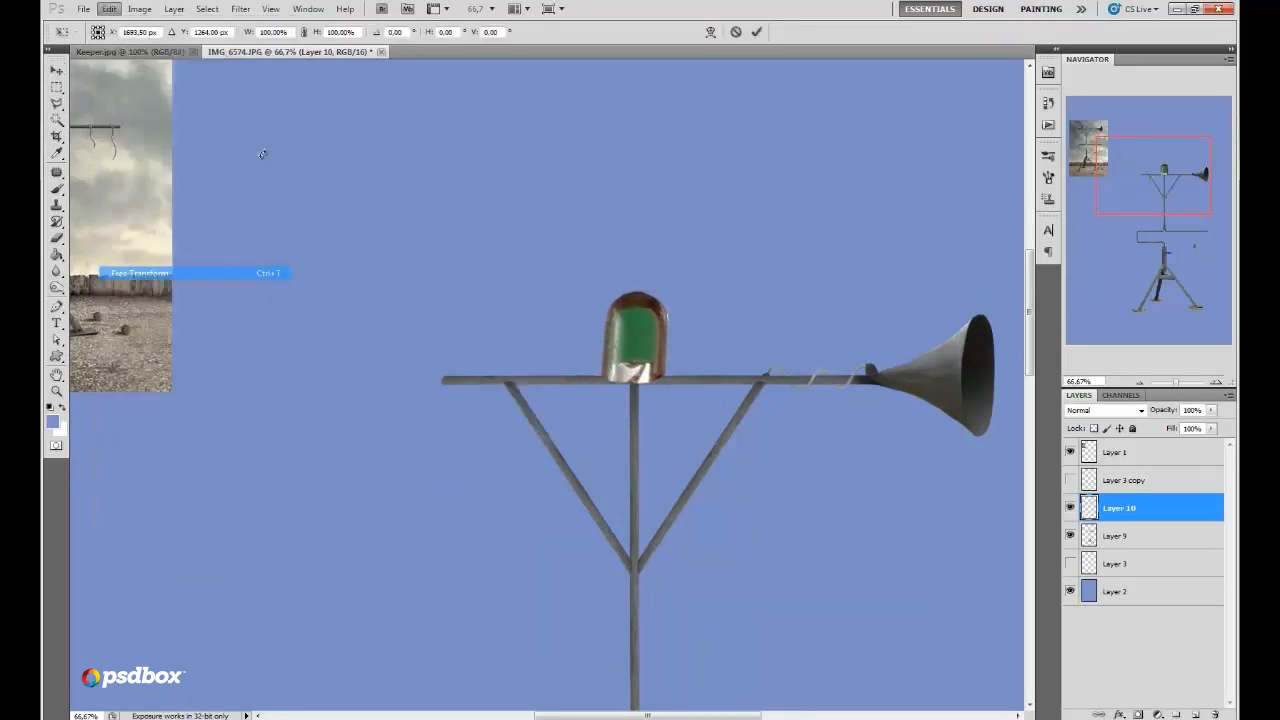
{"action": "left_click", "coordinate": [1216, 383]}
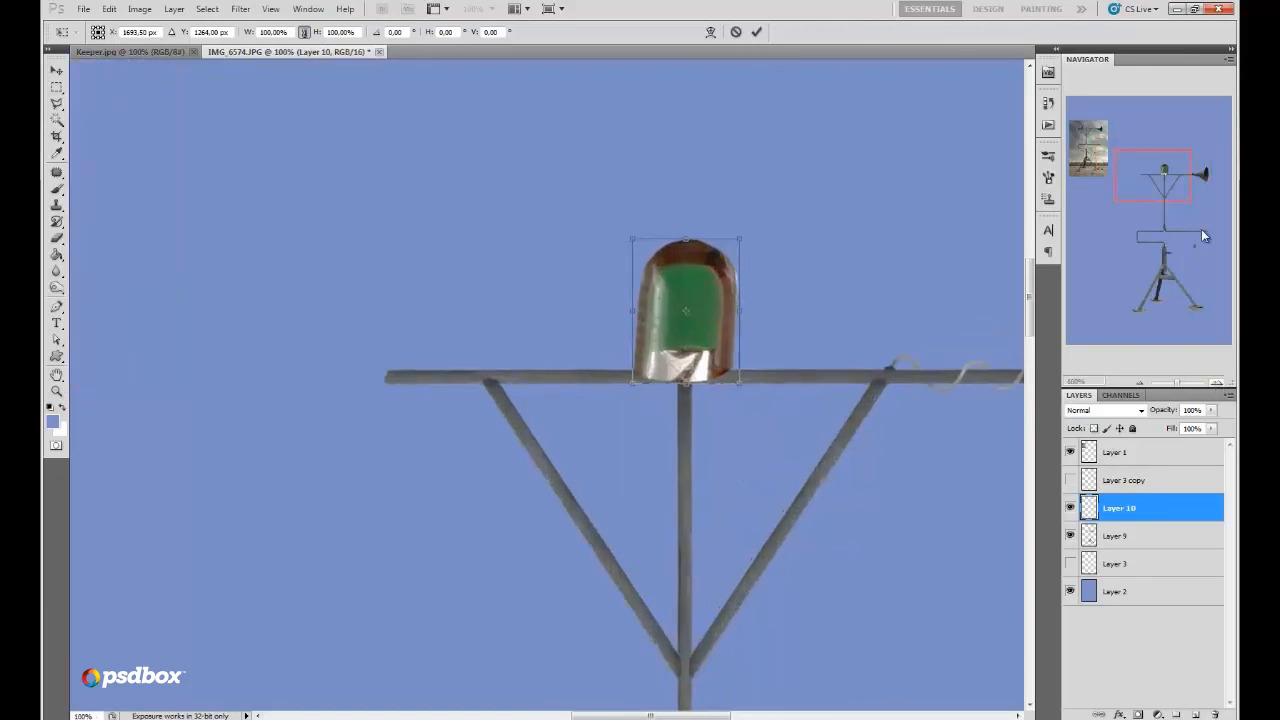
{"action": "left_click", "coordinate": [1216, 383]}
{"action": "left_click_drag", "start_coordinate": [1158, 178], "coordinate": [1167, 175]}
{"action": "left_click_drag", "start_coordinate": [656, 561], "coordinate": [562, 531]}
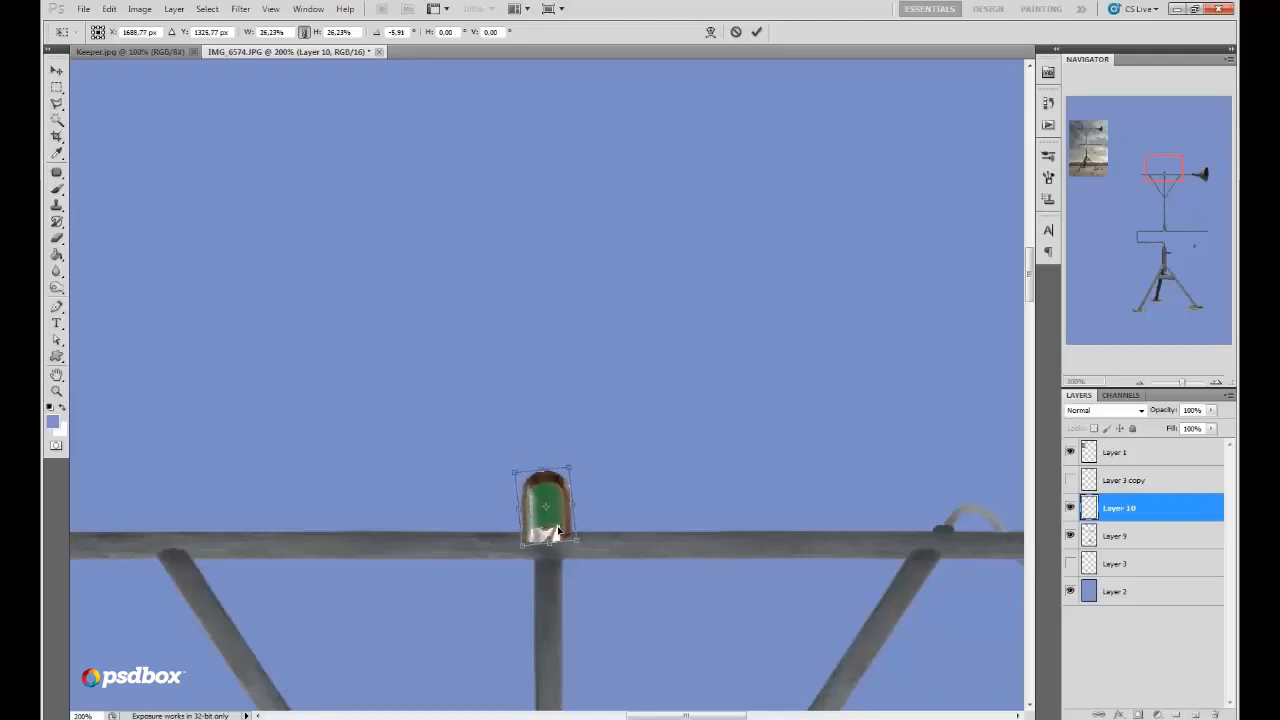
{"action": "left_click", "coordinate": [756, 32]}
Step: Desaturate the bulb with Hue/Saturation at Saturation -100 and slightly raise its Lightness
{"action": "left_click", "coordinate": [139, 9]}
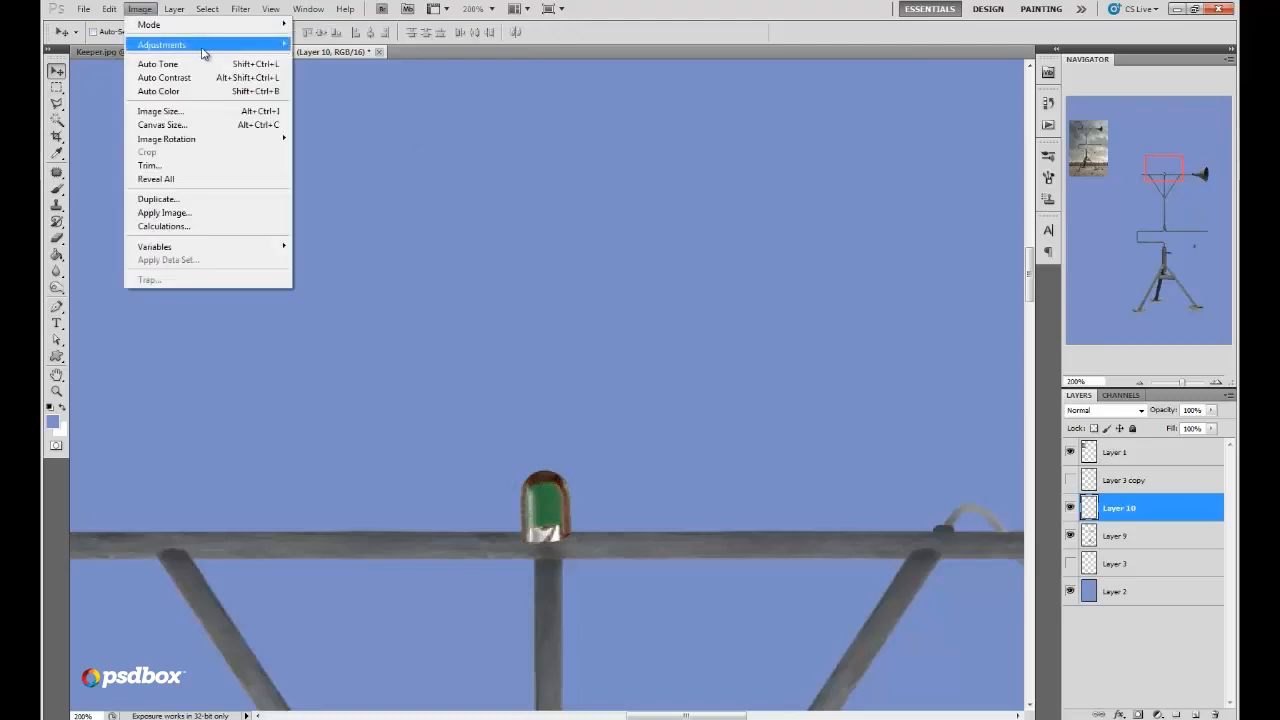
{"action": "mouse_move", "coordinate": [205, 47]}
{"action": "left_click", "coordinate": [340, 117]}
{"action": "left_click_drag", "start_coordinate": [1036, 404], "coordinate": [964, 404]}
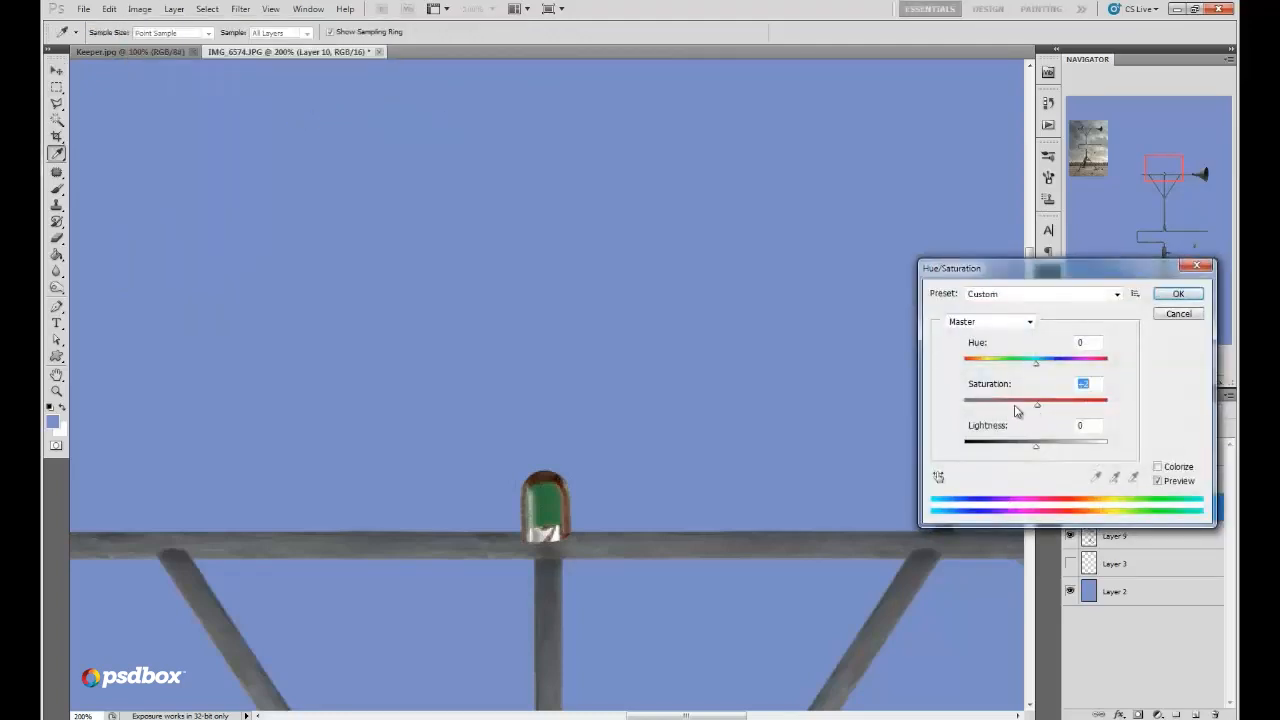
{"action": "left_click_drag", "start_coordinate": [1037, 450], "coordinate": [1050, 453]}
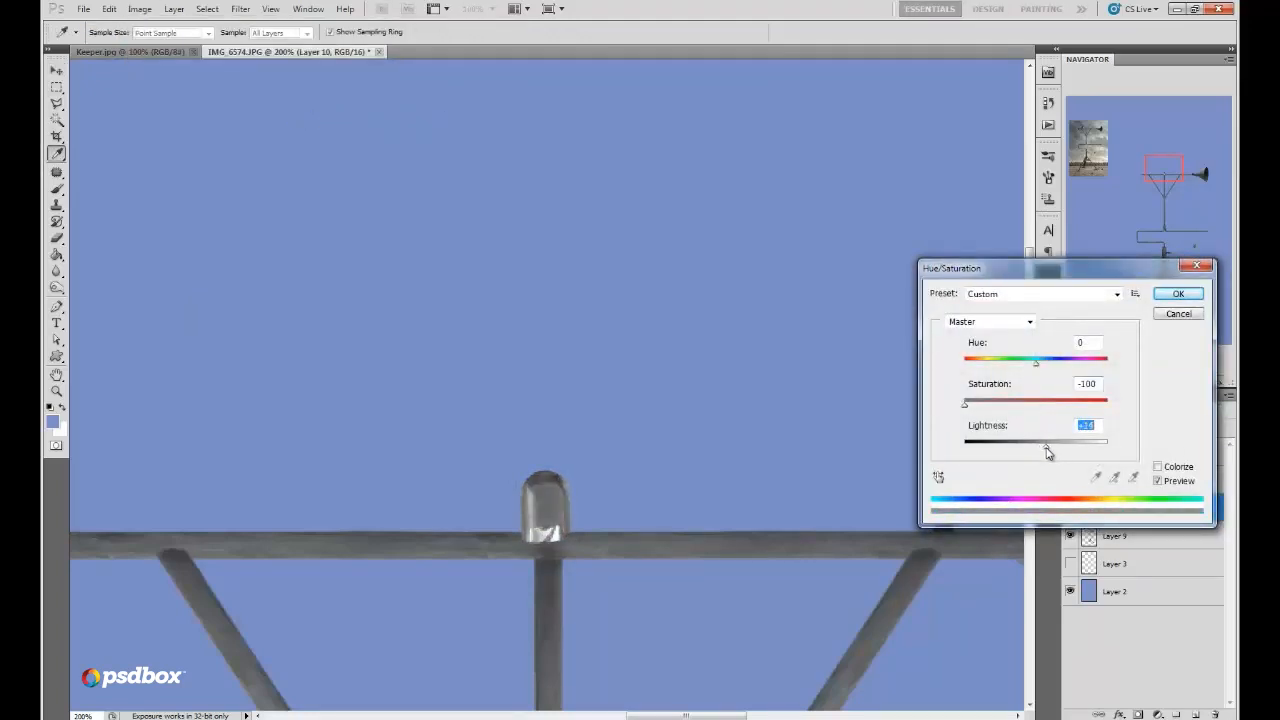
{"action": "left_click", "coordinate": [1163, 299]}
Step: Merge the bulb layer with the stand layer Layer 9
{"action": "left_click_drag", "start_coordinate": [1173, 160], "coordinate": [1173, 168]}
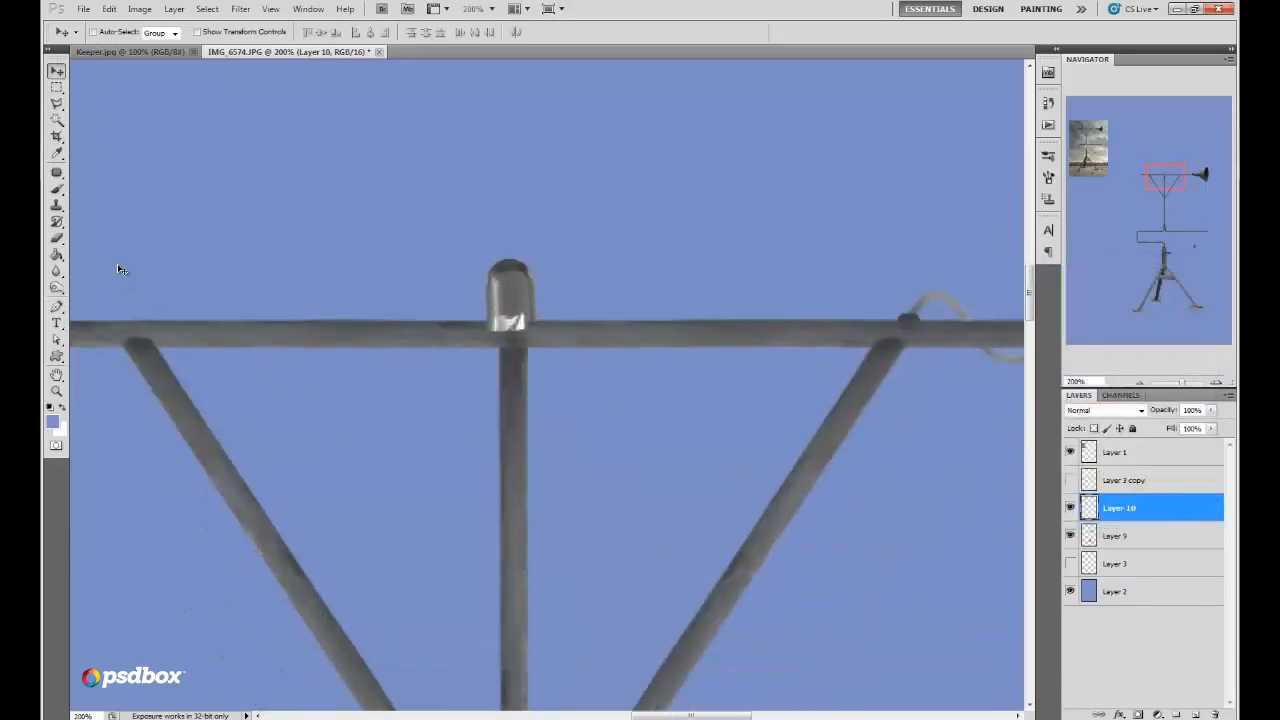
{"action": "left_click", "coordinate": [1092, 538], "text": "shift"}
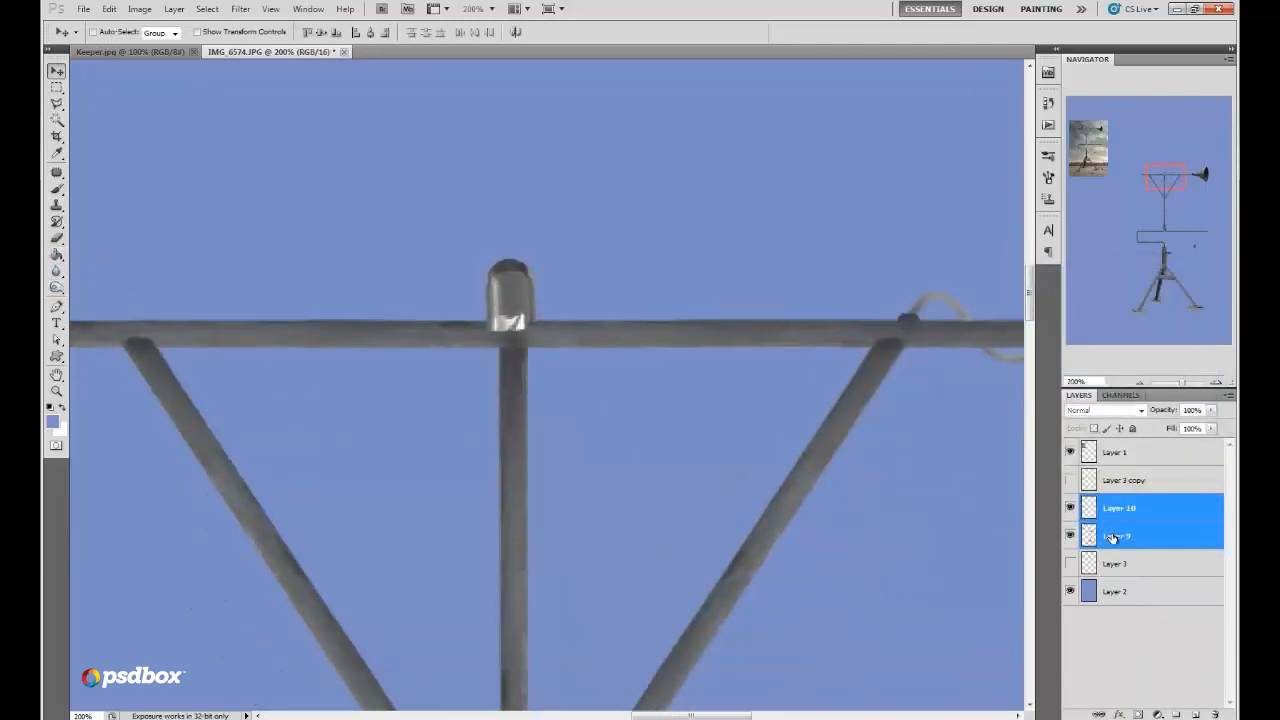
{"action": "right_click", "coordinate": [1110, 535]}
{"action": "left_click", "coordinate": [1110, 490]}
Step: Darken the bulb's base where it meets the bar, using the Burn tool on Midtones at 17% exposure with a 19 px brush
{"action": "left_click", "coordinate": [57, 289]}
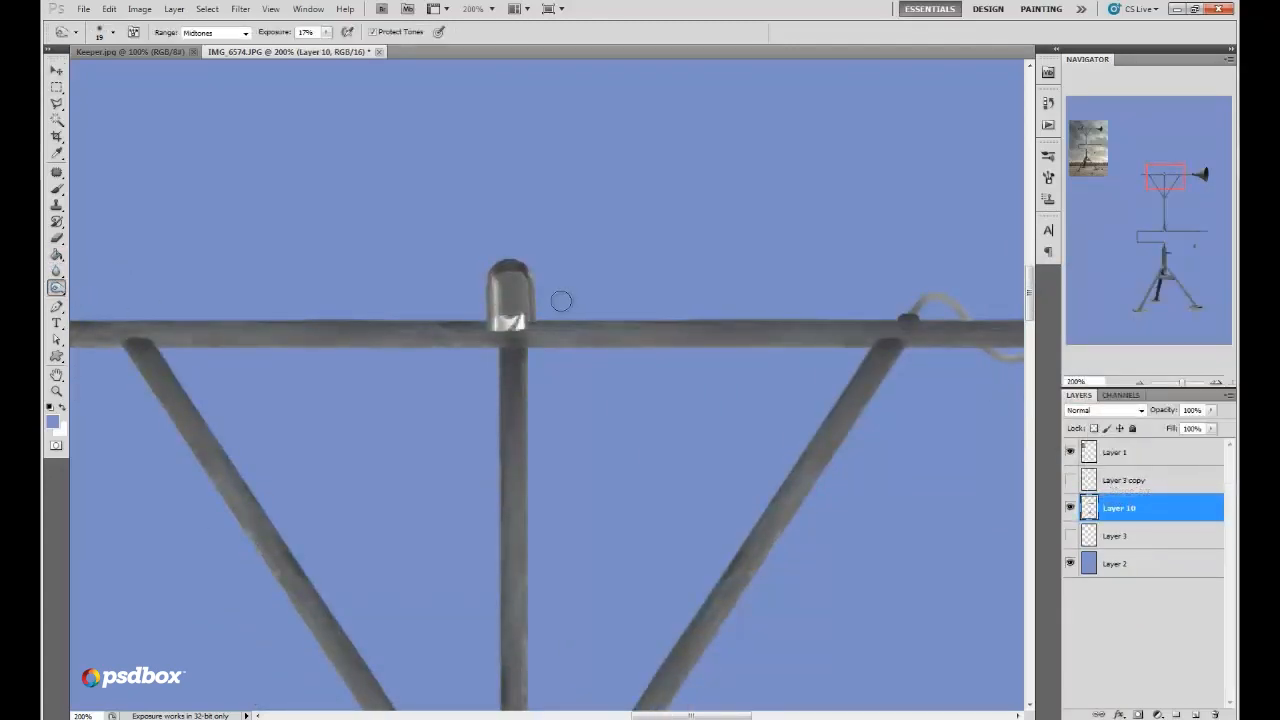
{"action": "right_click", "coordinate": [557, 297]}
{"action": "key", "text": "Escape"}
{"action": "mouse_move", "coordinate": [506, 326]}
{"action": "left_mouse_down"}
{"action": "mouse_move", "coordinate": [533, 323]}
{"action": "mouse_move", "coordinate": [492, 328]}
{"action": "left_mouse_up"}
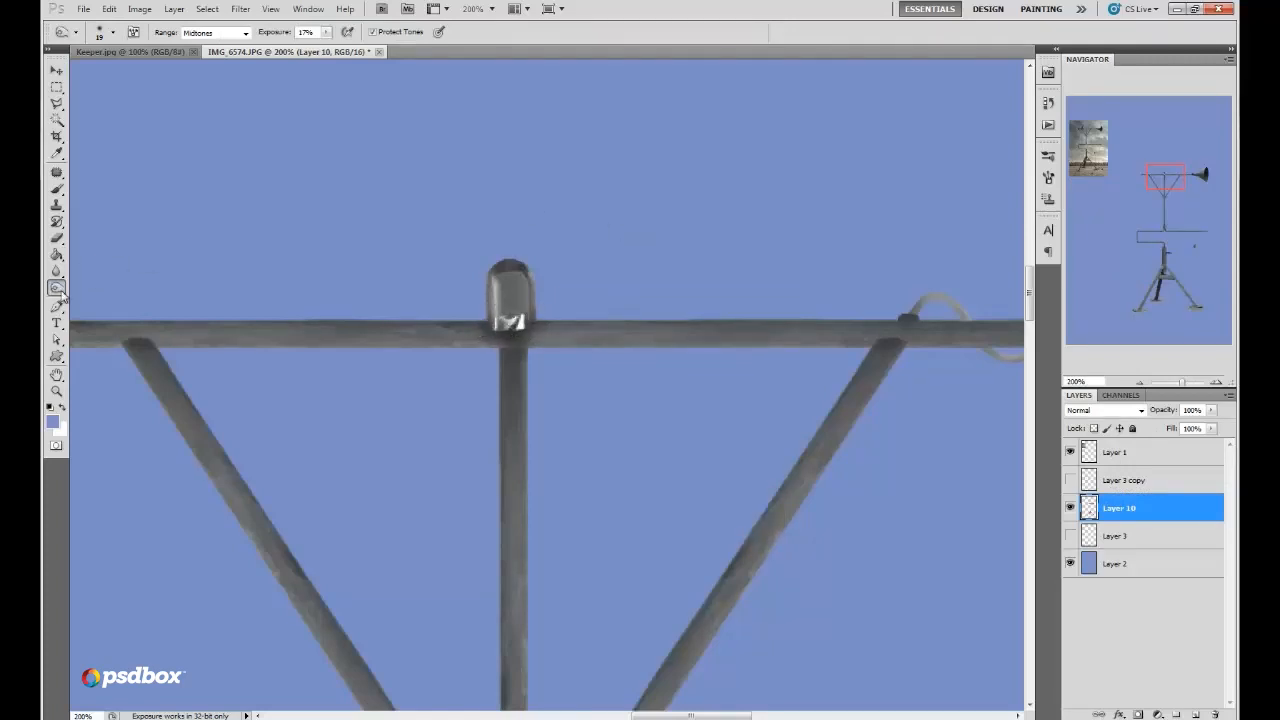
Step: Lighten the bulb's upper and side edges with the Dodge tool on Midtones at 12% exposure, using a 26 px brush
{"action": "left_click", "coordinate": [57, 289]}
{"action": "left_click", "coordinate": [95, 300]}
{"action": "left_click", "coordinate": [215, 32]}
{"action": "left_click", "coordinate": [215, 58]}
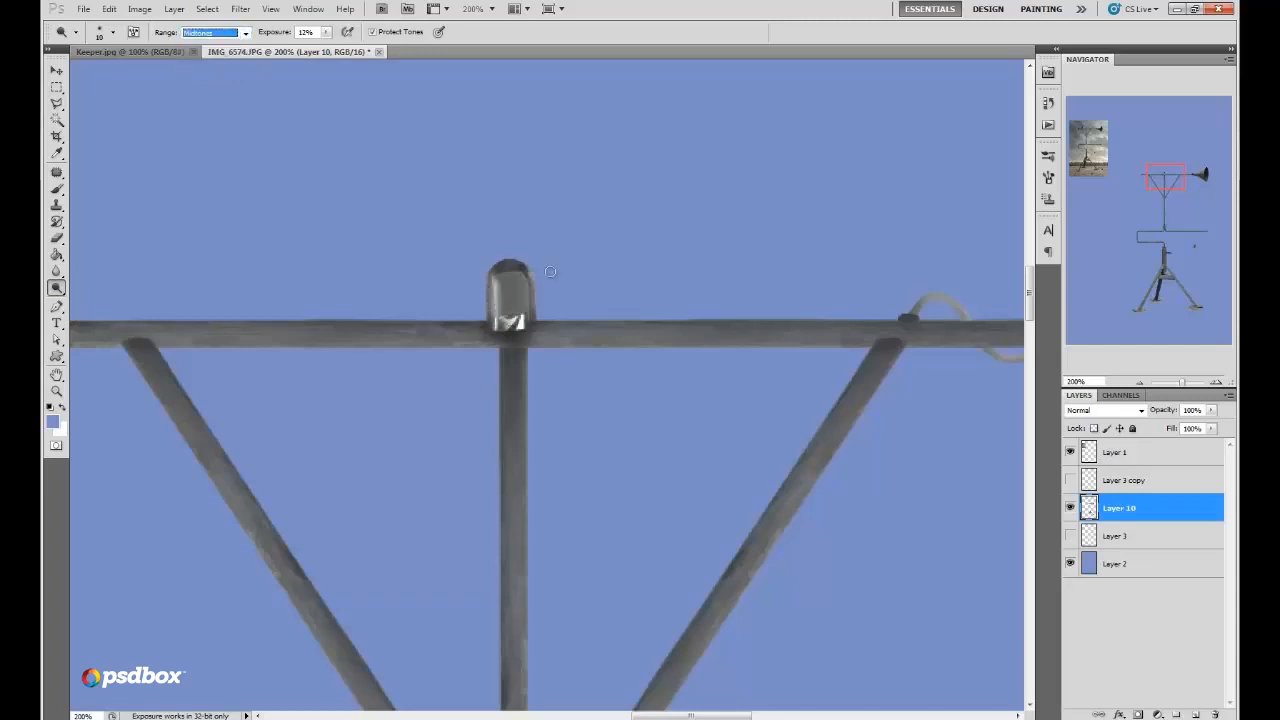
{"action": "right_click", "coordinate": [577, 283]}
{"action": "mouse_move", "coordinate": [536, 277]}
{"action": "left_mouse_down"}
{"action": "mouse_move", "coordinate": [499, 257]}
{"action": "mouse_move", "coordinate": [467, 295]}
{"action": "mouse_move", "coordinate": [515, 247]}
{"action": "mouse_move", "coordinate": [504, 284]}
{"action": "mouse_move", "coordinate": [539, 271]}
{"action": "mouse_move", "coordinate": [499, 267]}
{"action": "left_mouse_up"}
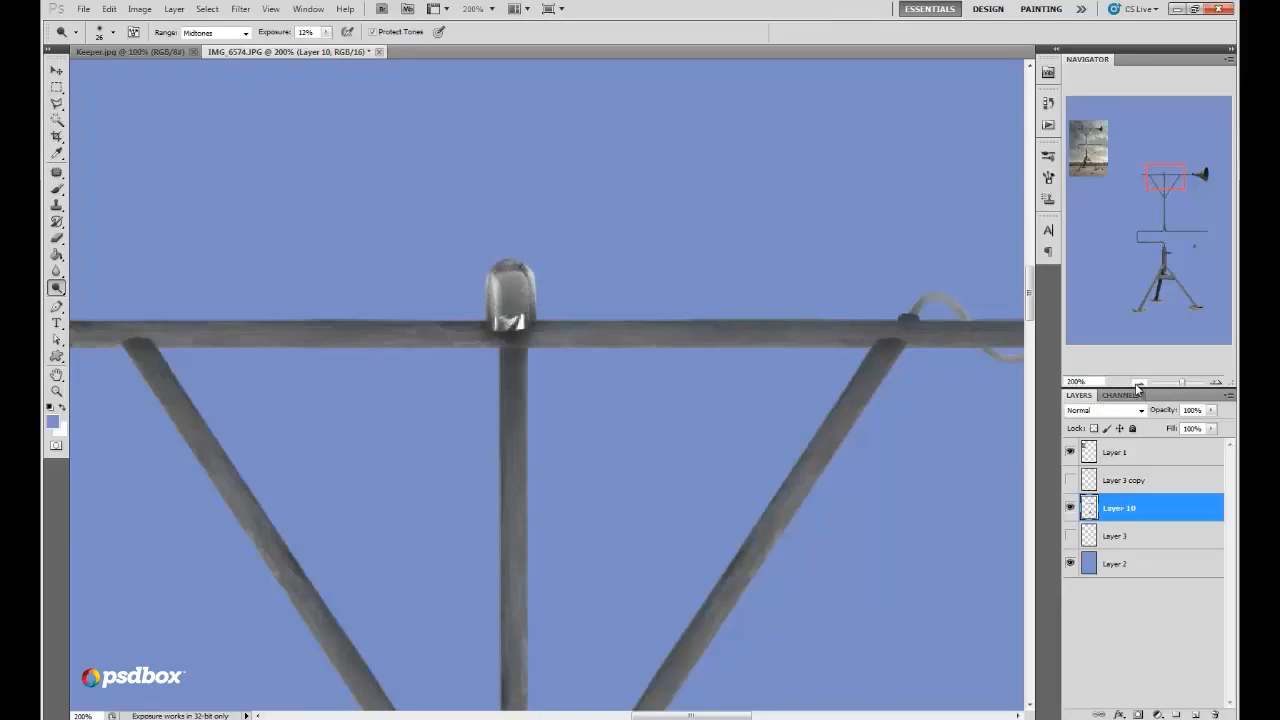
Step: Open the eye bolt photo IMG_0819 from the keeper folder as its own document
{"action": "left_click", "coordinate": [1137, 383]}
{"action": "left_click", "coordinate": [1138, 383]}
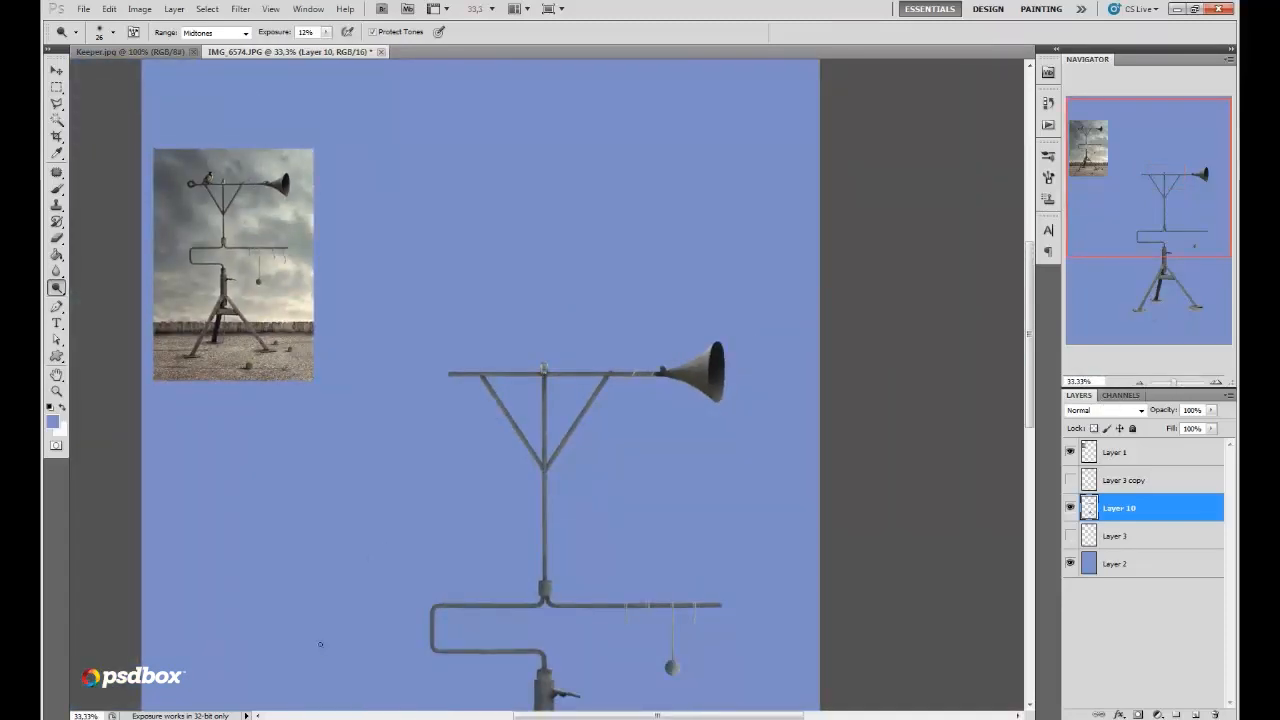
{"action": "key", "text": "alt+Tab"}
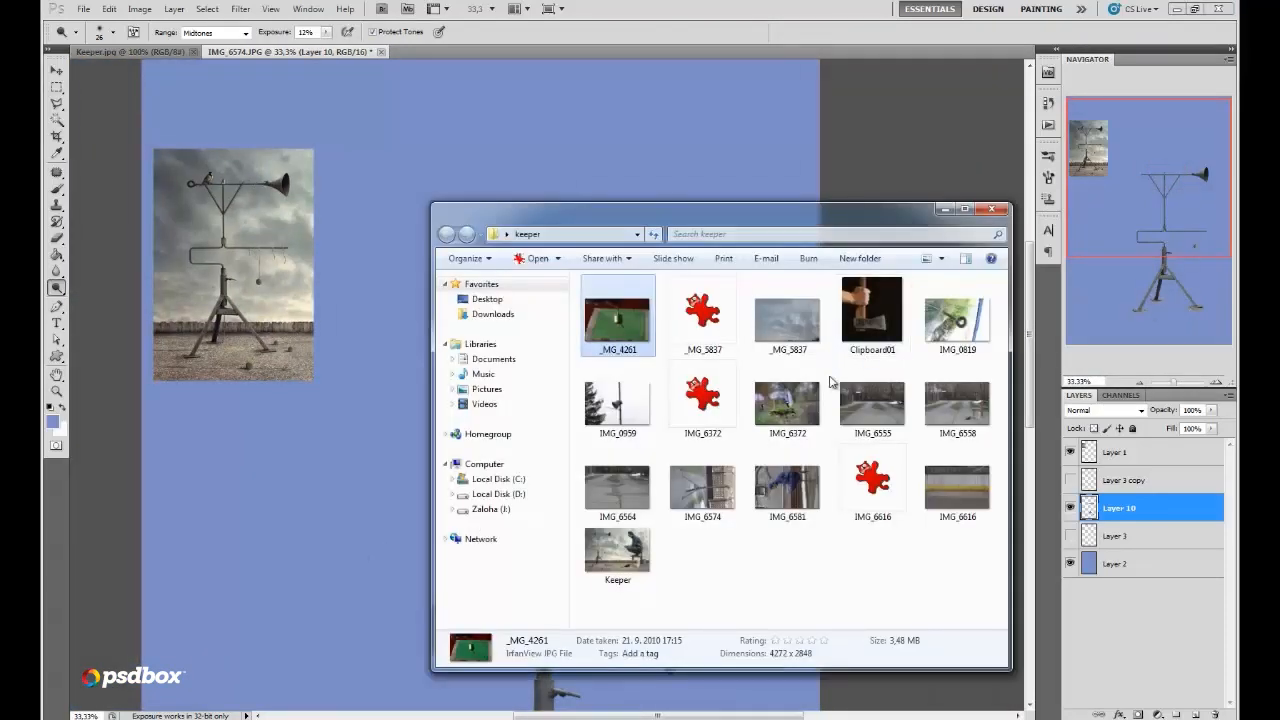
{"action": "mouse_move", "coordinate": [957, 318]}
{"action": "left_mouse_down"}
{"action": "mouse_move", "coordinate": [710, 104]}
{"action": "mouse_move", "coordinate": [719, 52]}
{"action": "left_mouse_up"}
Step: Outline the eye bolt's ring and upper shaft with the Polygonal Lasso and invert the selection
{"action": "key", "text": "l"}
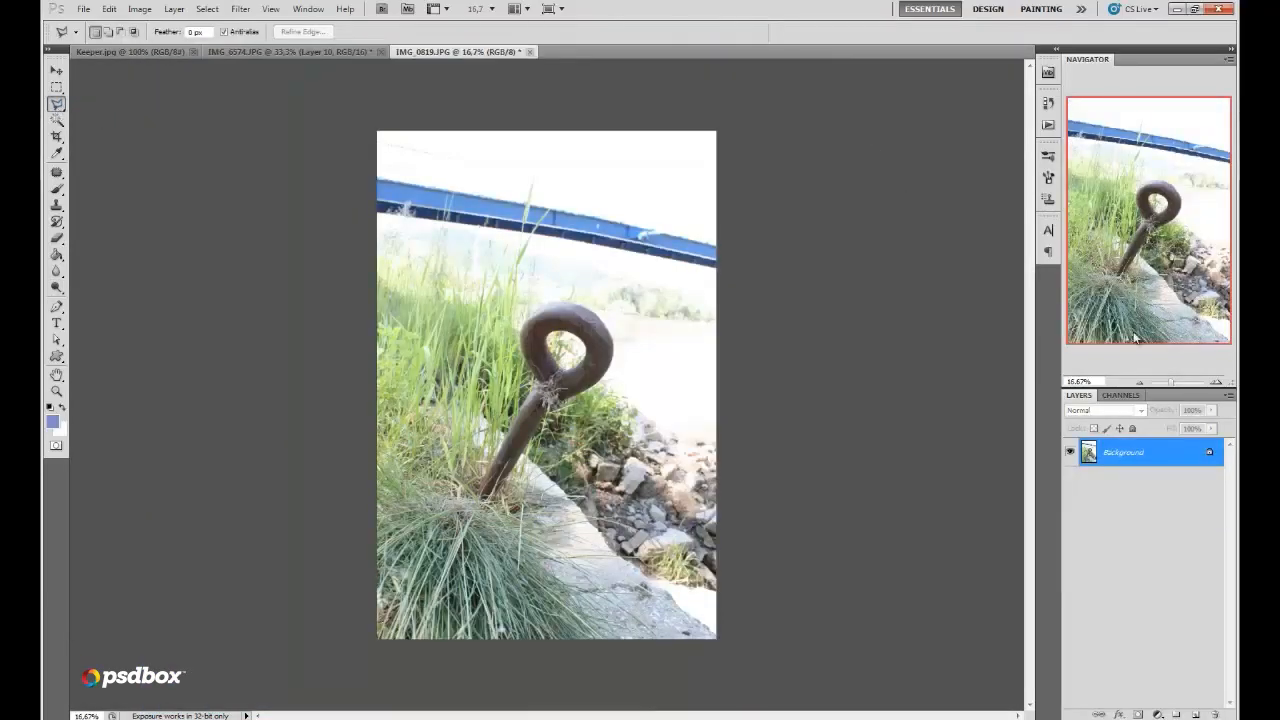
{"action": "left_click", "coordinate": [1214, 383]}
{"action": "left_click", "coordinate": [1214, 383]}
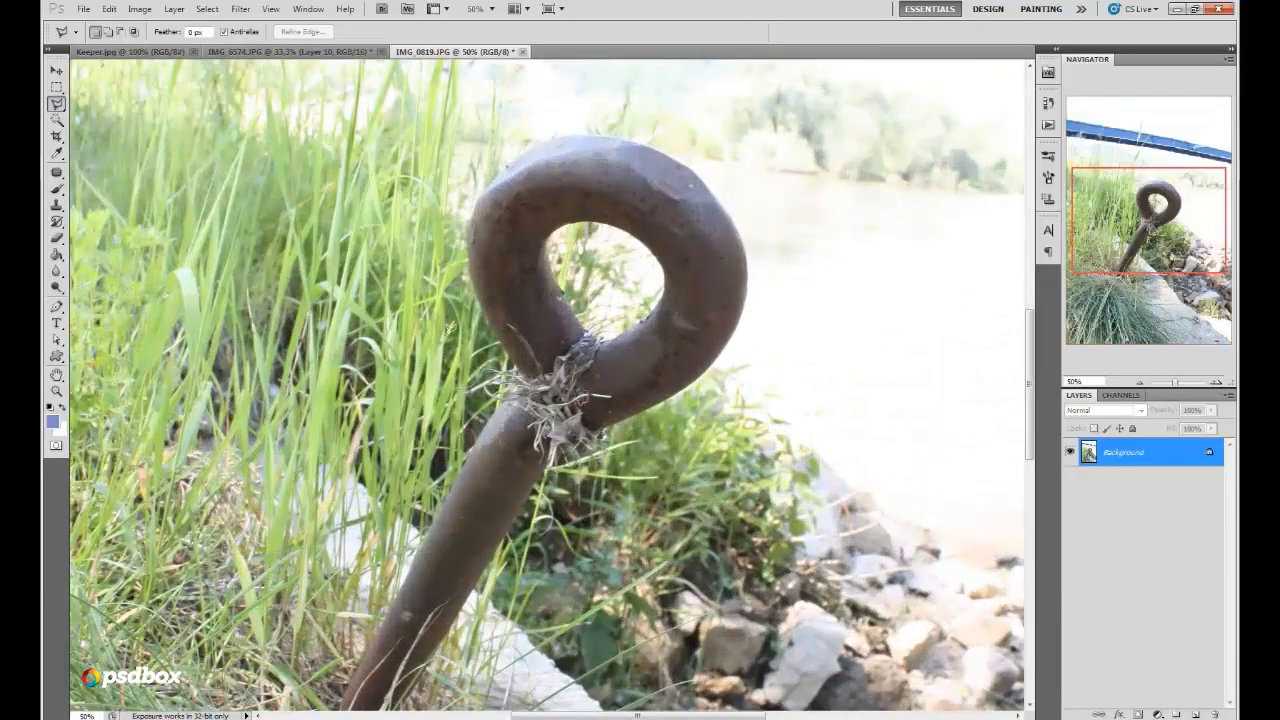
{"action": "left_click", "coordinate": [402, 582]}
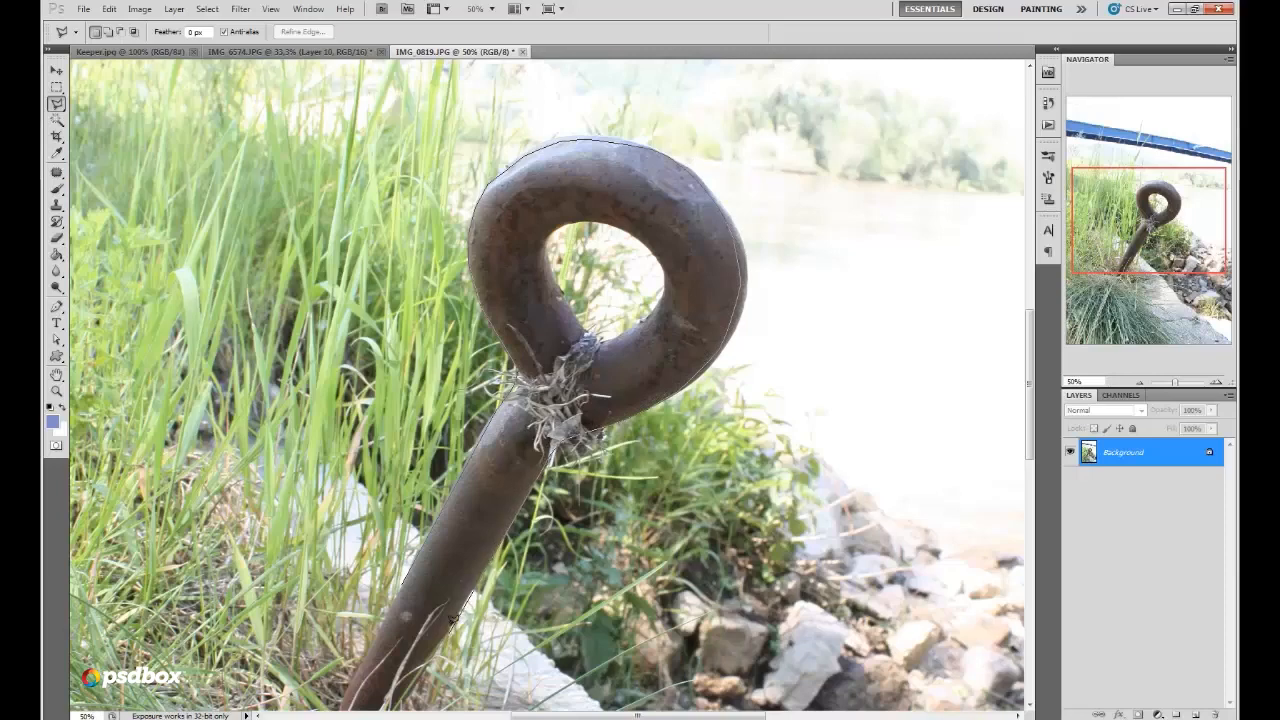
{"action": "left_click", "coordinate": [405, 580]}
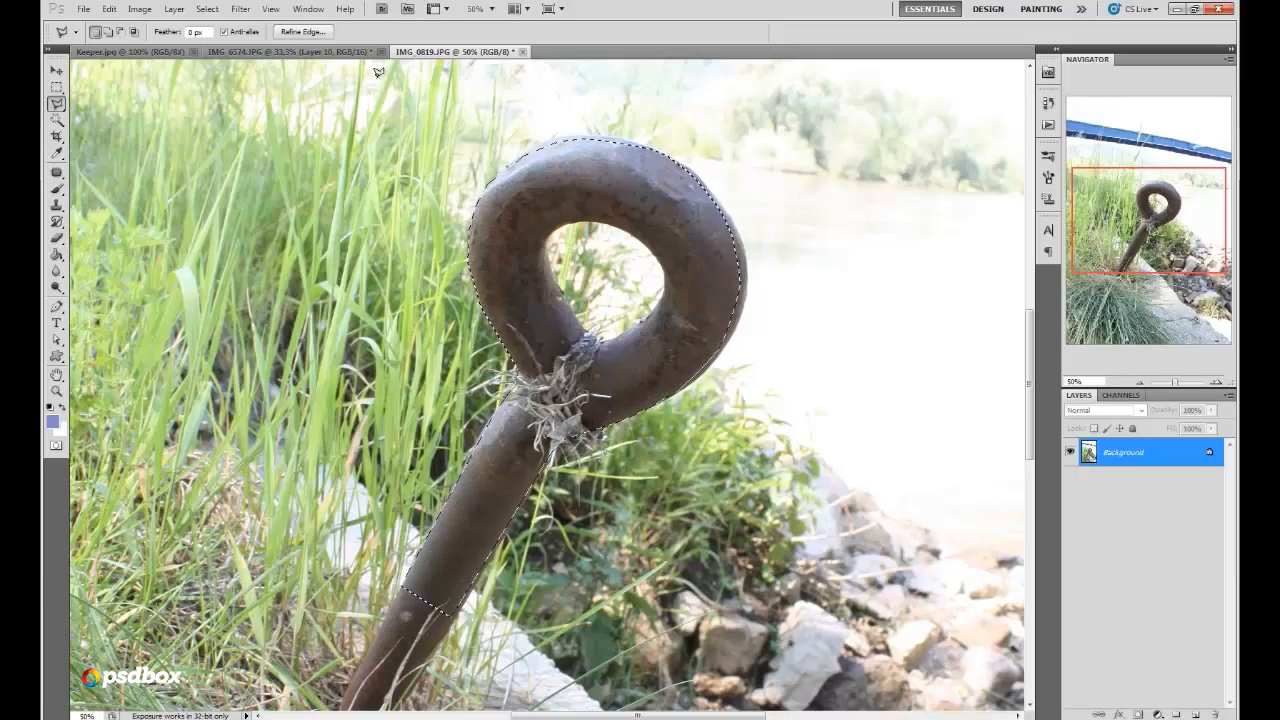
{"action": "left_click", "coordinate": [212, 12]}
{"action": "left_click", "coordinate": [224, 65]}
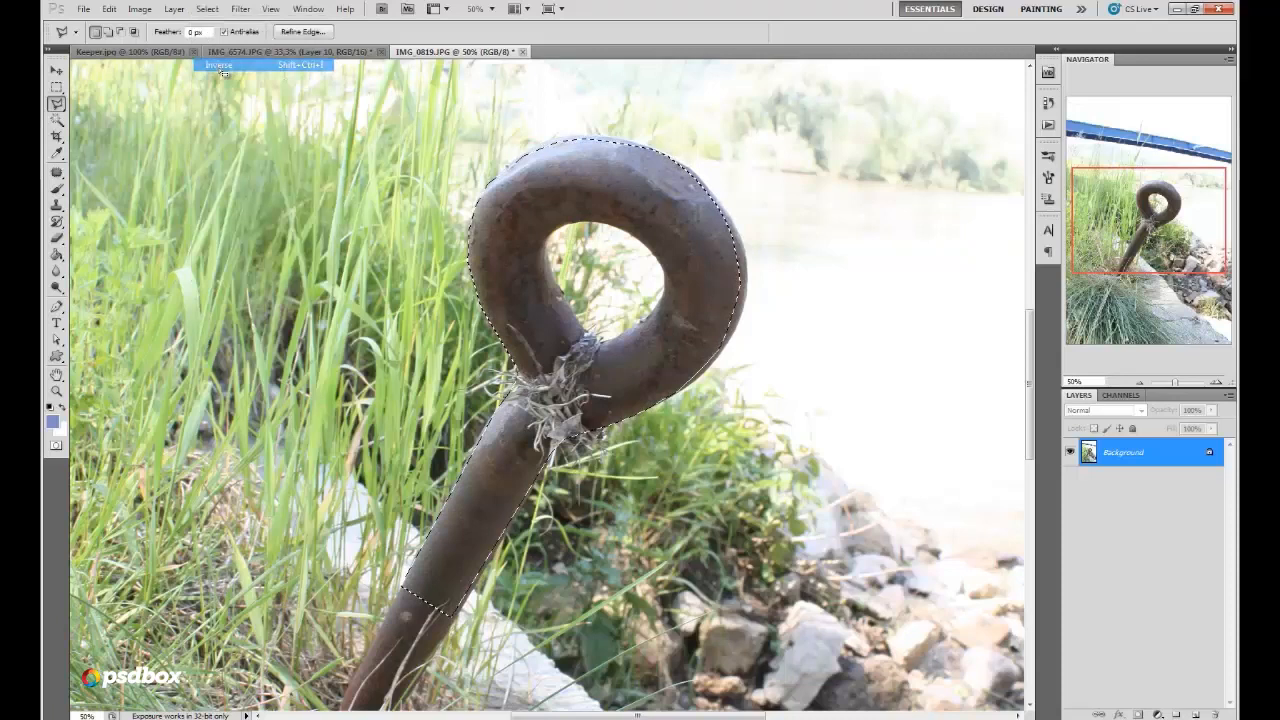
Step: Add the ring's inner hole to the selection and refine its edge with Smooth 2, Feather 0.3 px and Shift Edge +1%
{"action": "left_click", "coordinate": [548, 239], "text": "shift"}
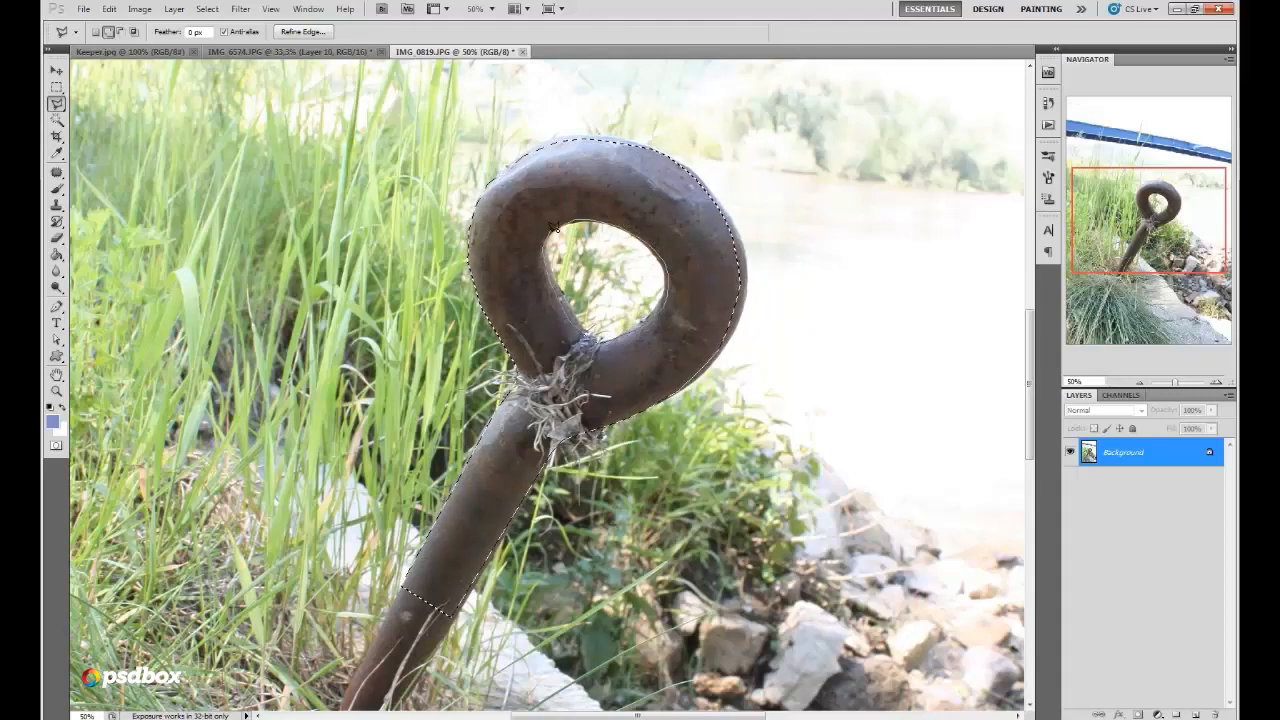
{"action": "left_click", "coordinate": [548, 240]}
{"action": "left_click", "coordinate": [323, 34]}
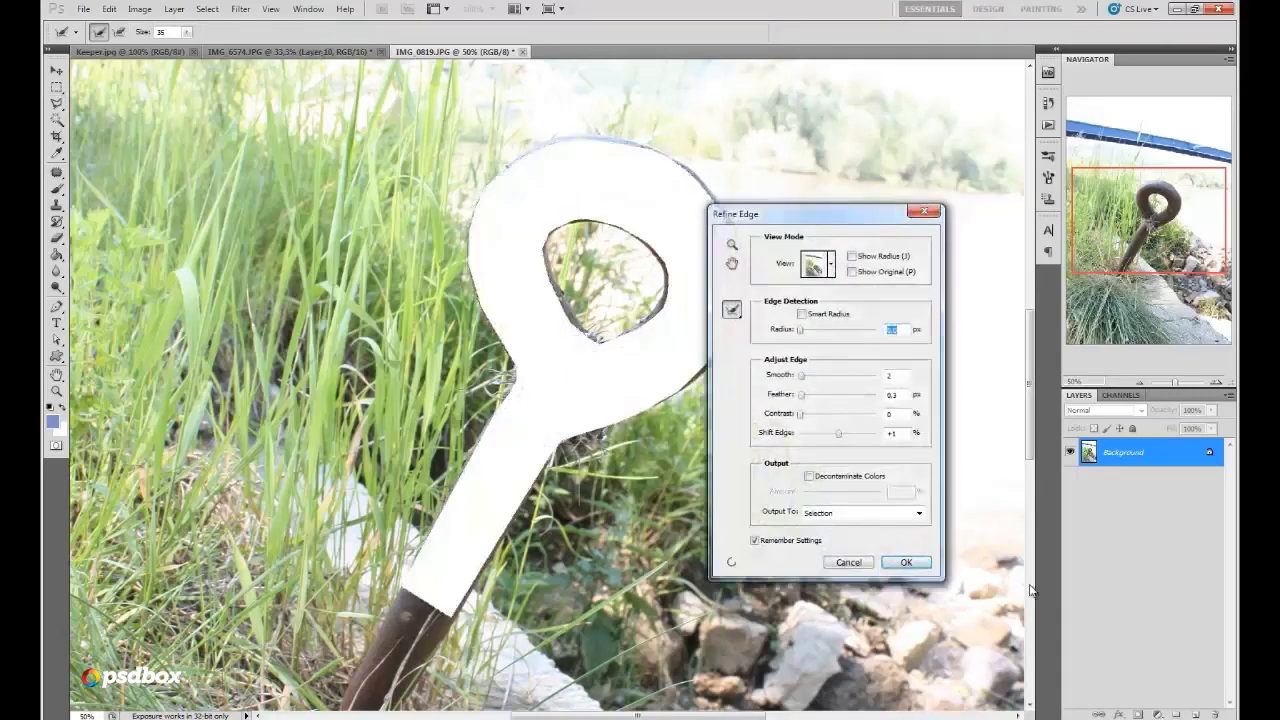
{"action": "left_click", "coordinate": [920, 562]}
{"action": "key", "text": "ctrl+x"}
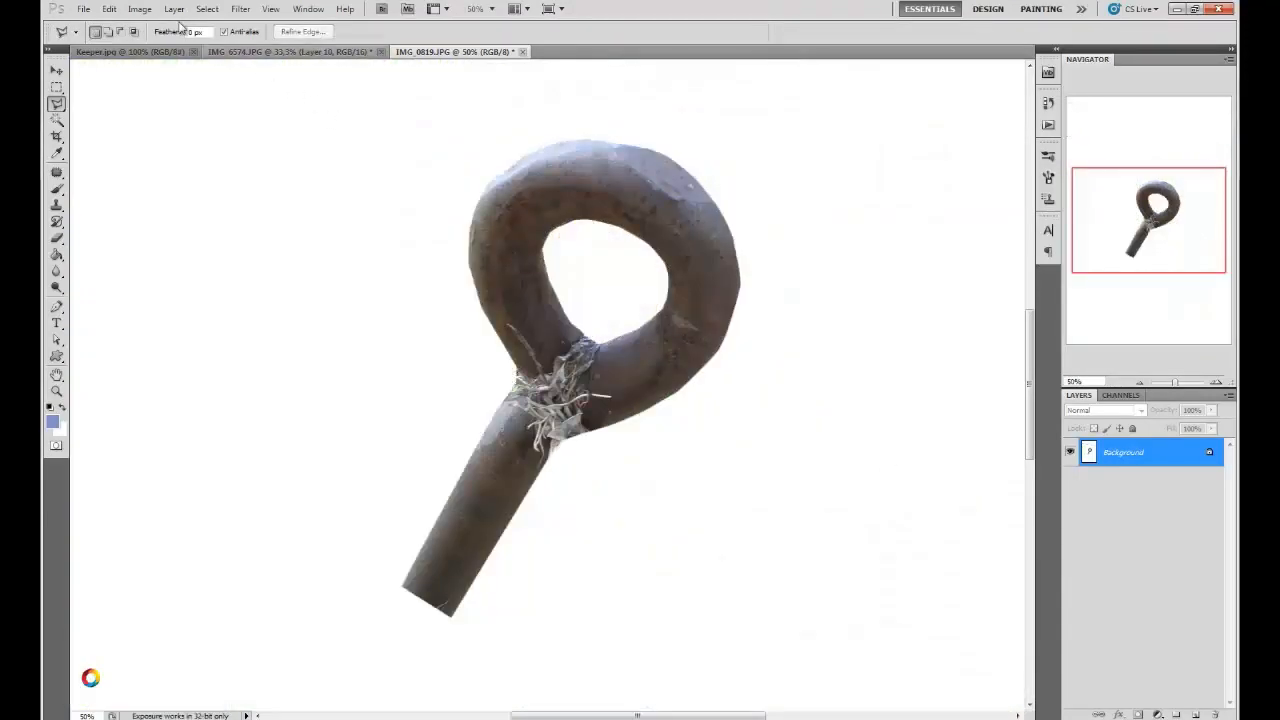
{"action": "left_click", "coordinate": [109, 9]}
{"action": "left_click", "coordinate": [113, 24]}
Step: Invert the selection to cut out the eye bolt, and close IMG_0819 without saving
{"action": "left_click", "coordinate": [207, 9]}
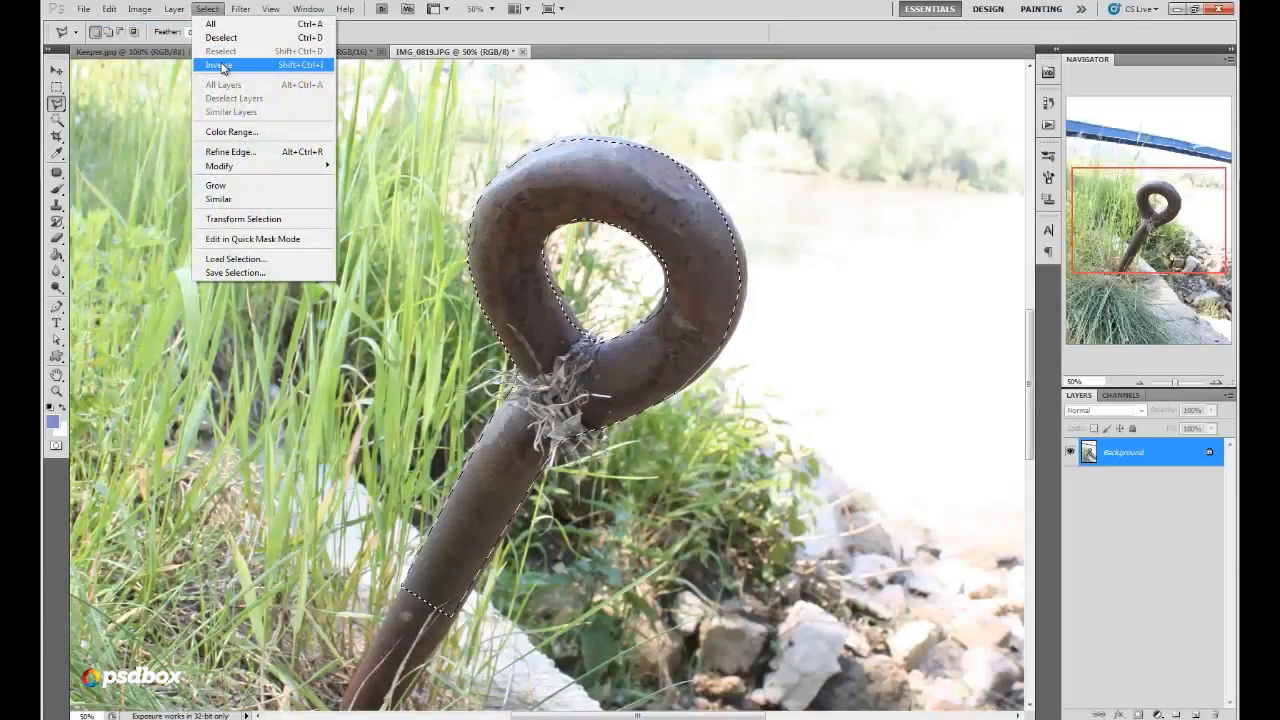
{"action": "left_click", "coordinate": [220, 63]}
{"action": "key", "text": "ctrl+x"}
{"action": "left_click", "coordinate": [522, 51]}
{"action": "left_click", "coordinate": [646, 272]}
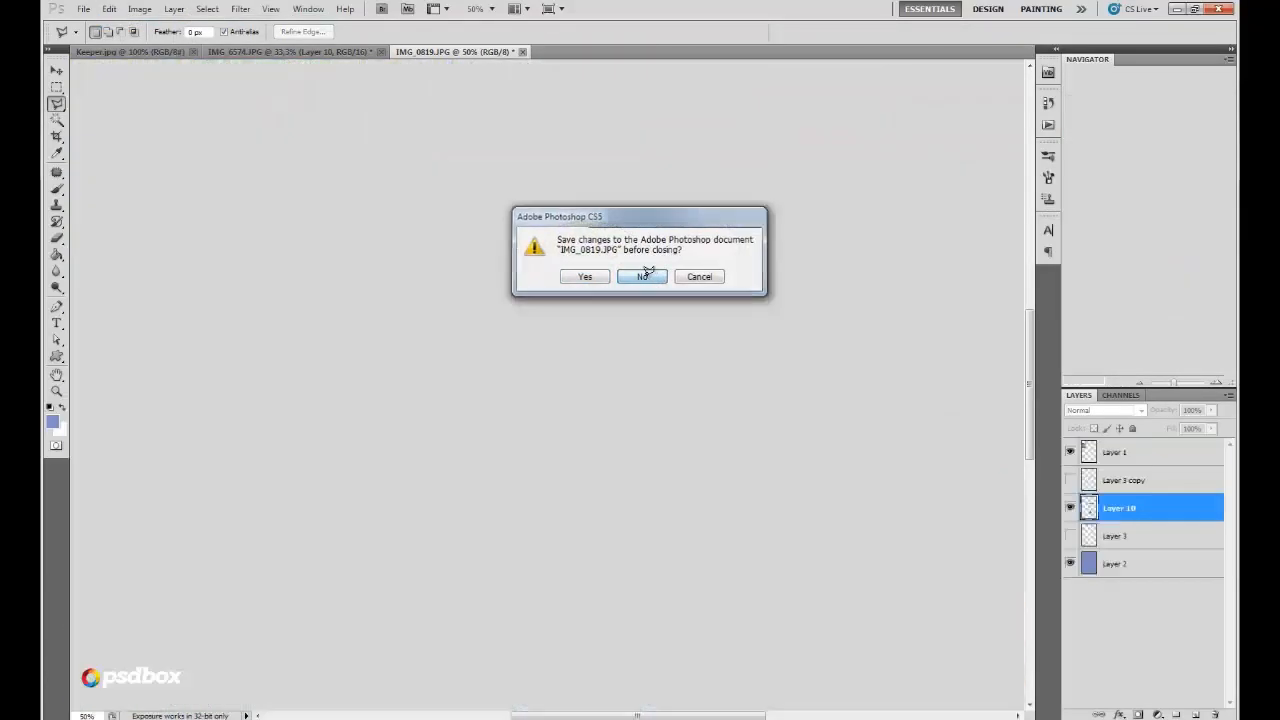
Step: Paste the eye bolt into the stand document and rotate it about -118° so its shaft runs horizontally with the ring facing outward
{"action": "key", "text": "ctrl+v"}
{"action": "left_click", "coordinate": [109, 9]}
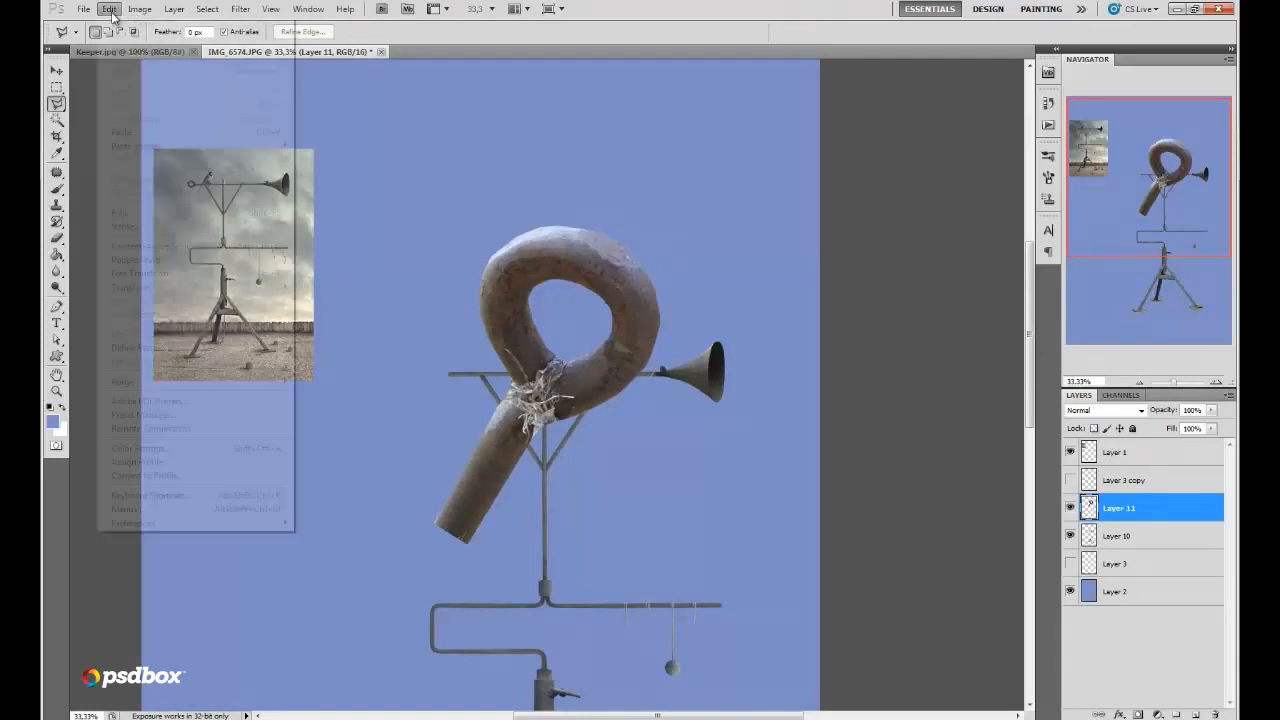
{"action": "left_click", "coordinate": [240, 275]}
{"action": "left_click_drag", "start_coordinate": [611, 585], "coordinate": [655, 215]}
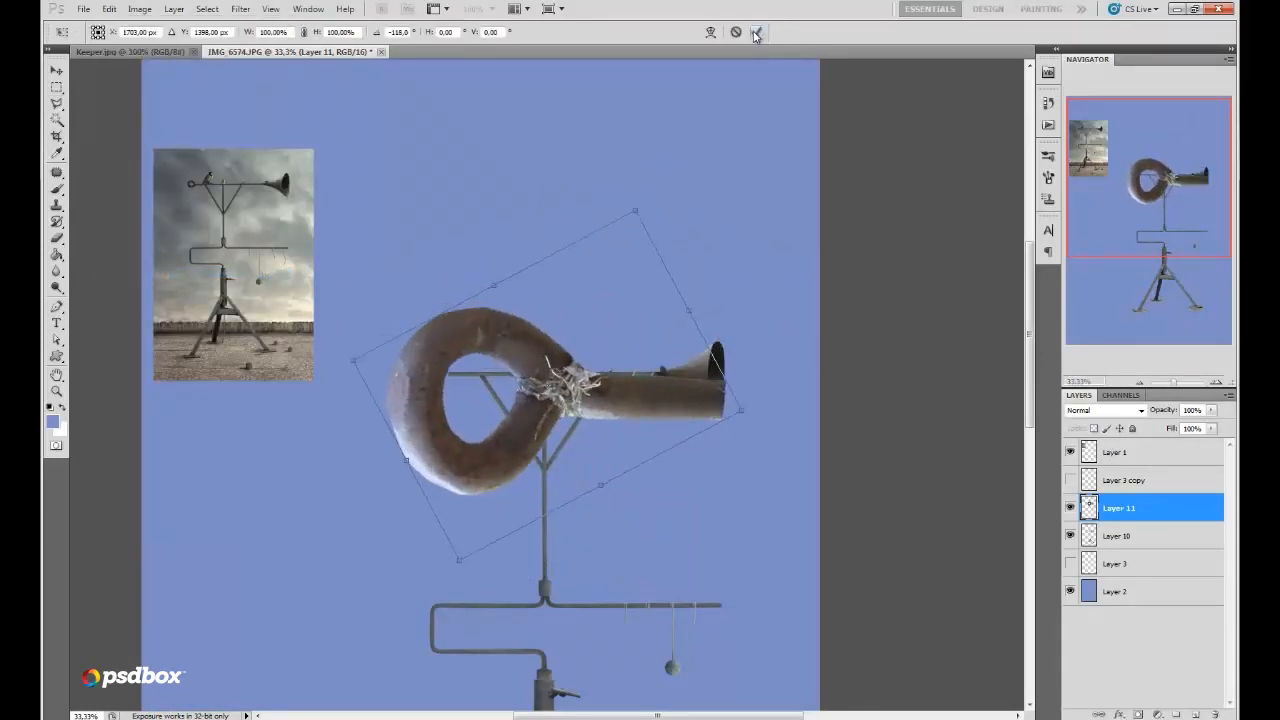
{"action": "left_click", "coordinate": [757, 32]}
Step: Scale the eye bolt proportionally to 12.74% and place it against the free end of the top bar, opposite the horn
{"action": "left_click", "coordinate": [116, 11]}
{"action": "left_click", "coordinate": [240, 273]}
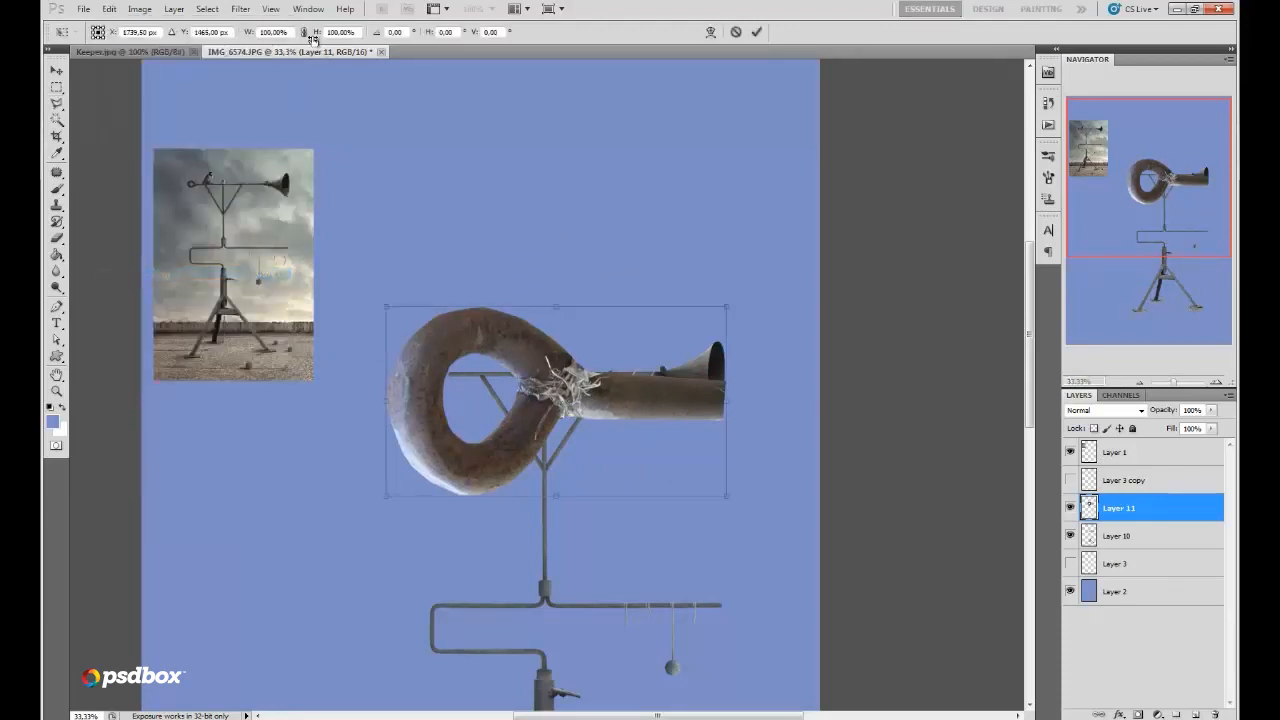
{"action": "left_click_drag", "start_coordinate": [730, 309], "coordinate": [468, 356]}
{"action": "left_click", "coordinate": [1217, 385]}
{"action": "left_click", "coordinate": [1217, 385]}
{"action": "left_click", "coordinate": [1217, 385]}
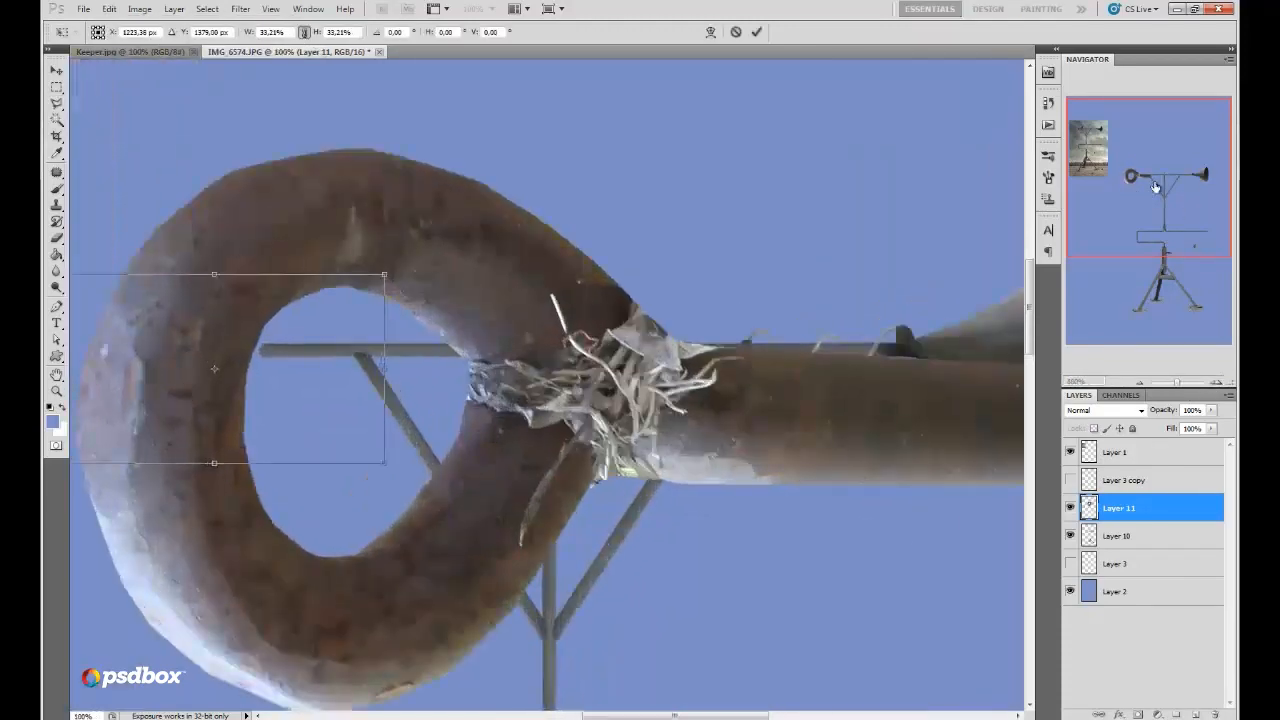
{"action": "left_click_drag", "start_coordinate": [1157, 186], "coordinate": [1128, 183]}
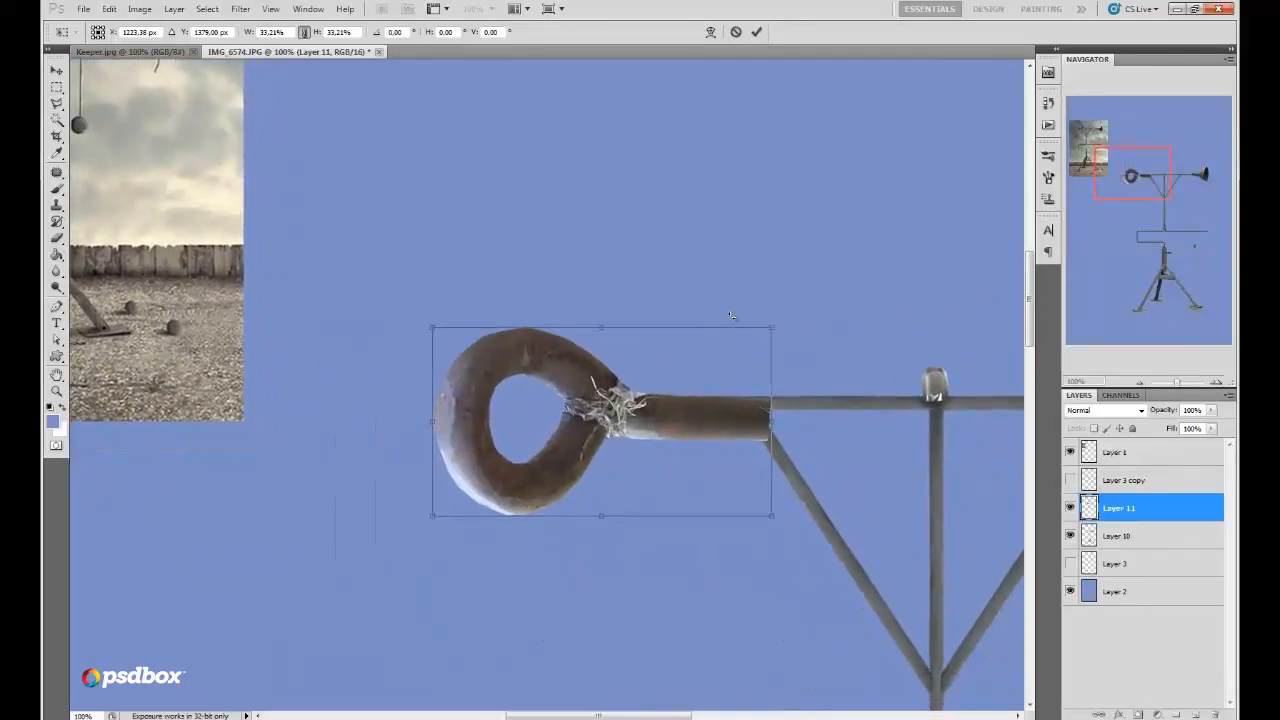
{"action": "left_click_drag", "start_coordinate": [770, 328], "coordinate": [616, 414]}
{"action": "left_click_drag", "start_coordinate": [596, 474], "coordinate": [668, 420]}
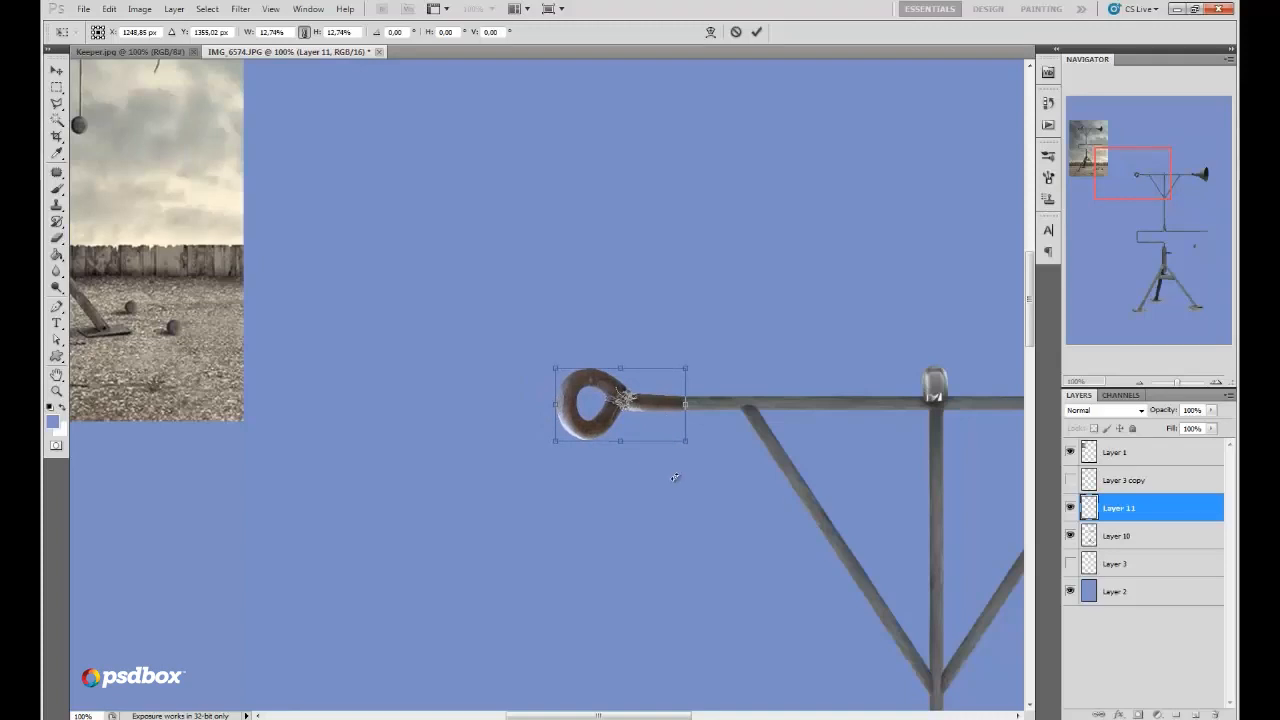
{"action": "left_click", "coordinate": [755, 32]}
Step: Flip the eye bolt vertically and shift it slightly so its shaft lines up with the top bar
{"action": "left_click", "coordinate": [106, 10]}
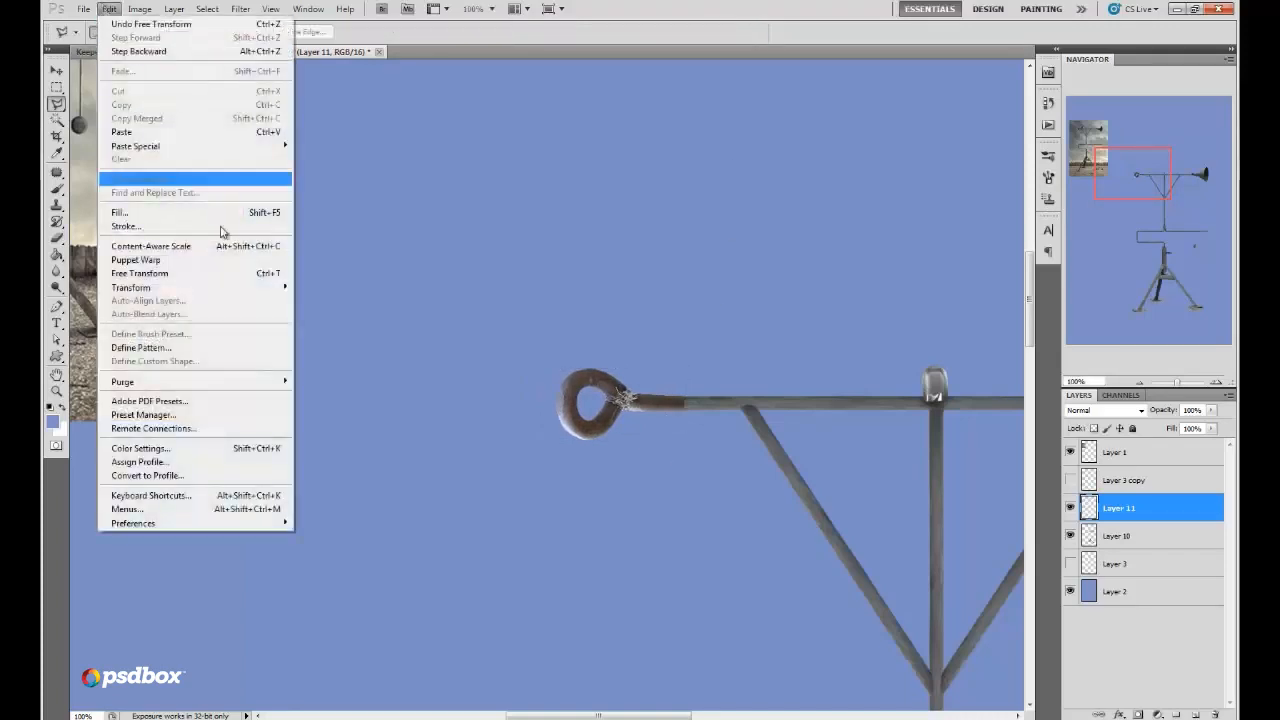
{"action": "mouse_move", "coordinate": [270, 288]}
{"action": "left_click", "coordinate": [340, 459]}
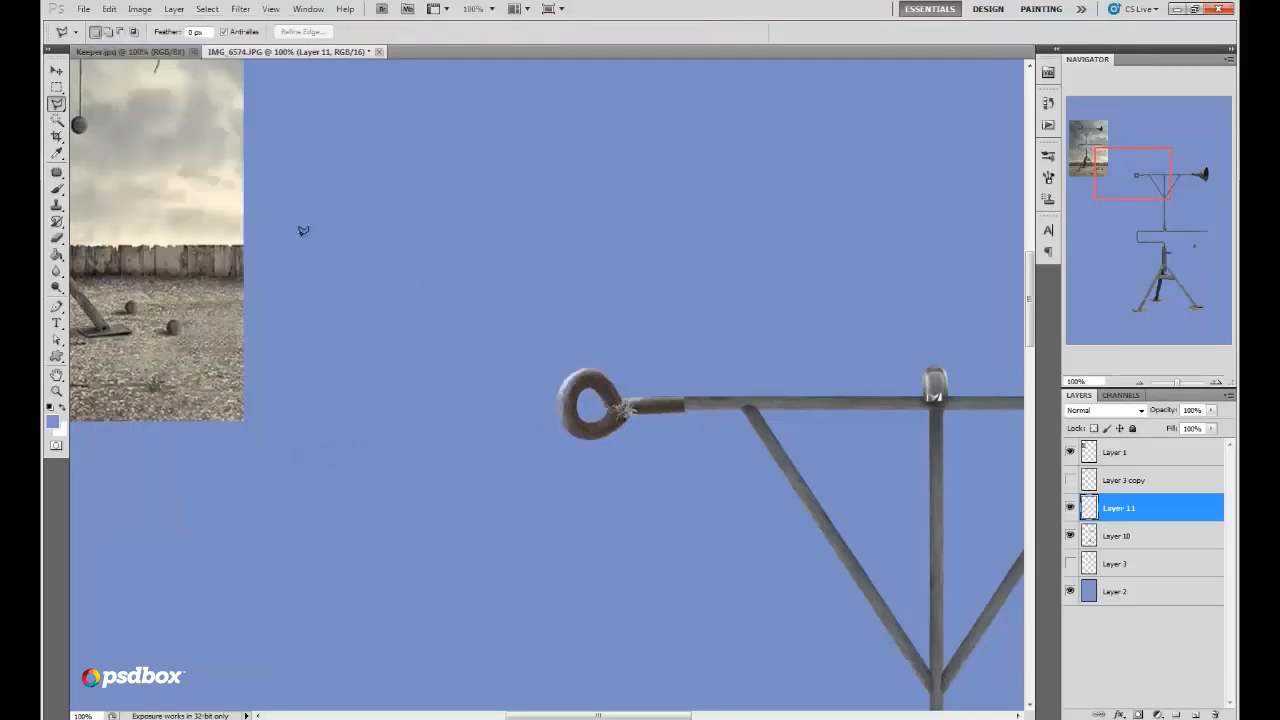
{"action": "left_click", "coordinate": [57, 72]}
{"action": "left_click_drag", "start_coordinate": [666, 444], "coordinate": [676, 445]}
Step: Remove the frayed fibres from the eye bolt's neck with the Clone Stamp, using a 16 px brush and samples from the nearby metal
{"action": "left_click", "coordinate": [1216, 382]}
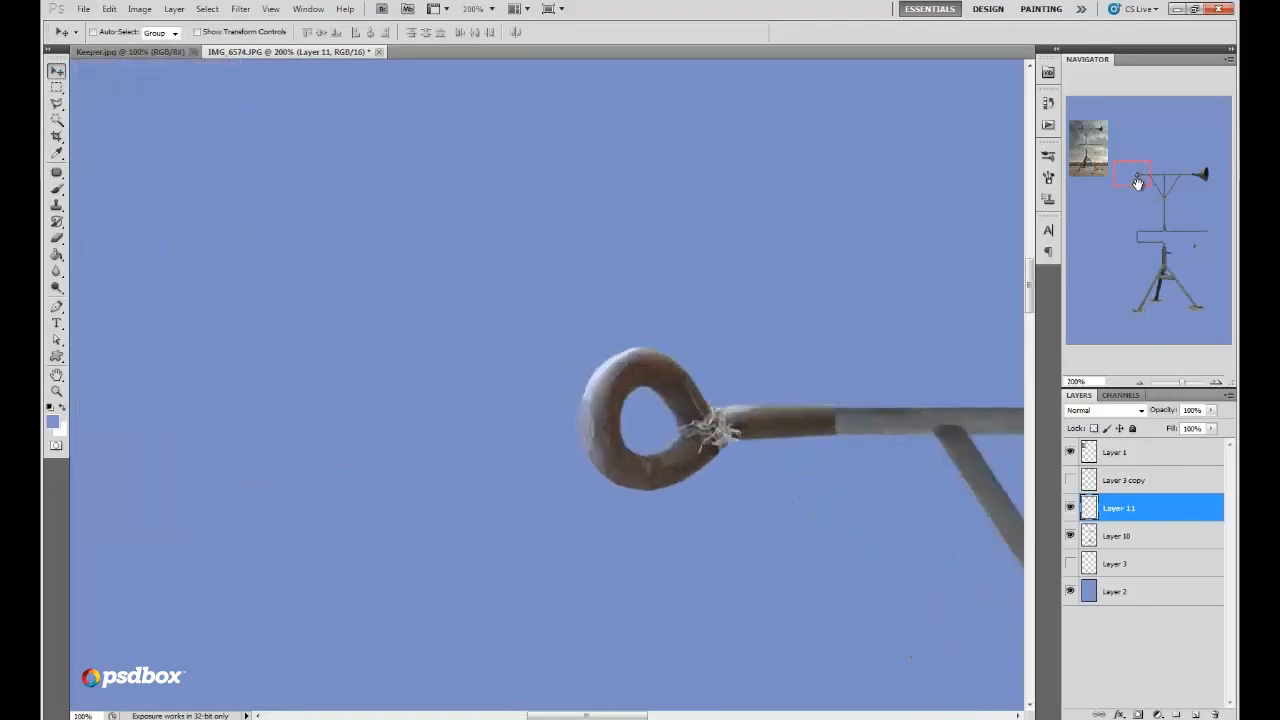
{"action": "left_click_drag", "start_coordinate": [1137, 176], "coordinate": [1145, 178]}
{"action": "left_click", "coordinate": [58, 206]}
{"action": "right_click", "coordinate": [527, 316]}
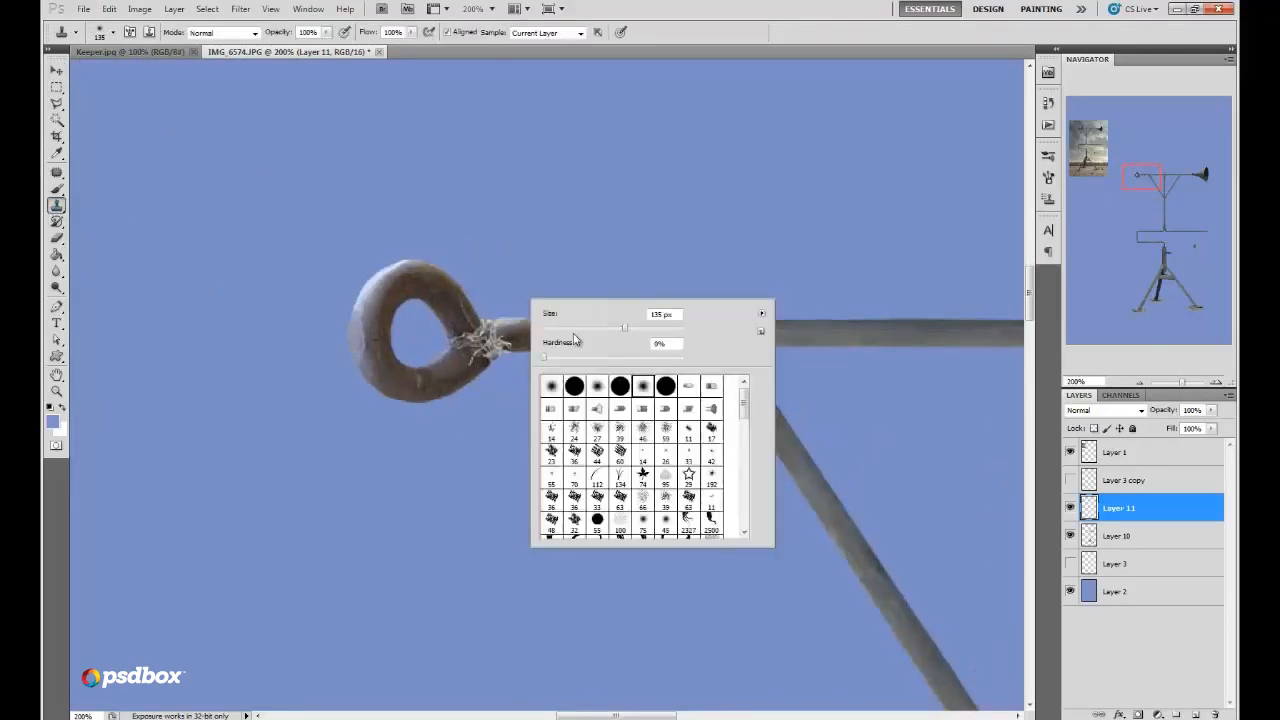
{"action": "mouse_move", "coordinate": [573, 337]}
{"action": "left_mouse_down"}
{"action": "mouse_move", "coordinate": [494, 342]}
{"action": "mouse_move", "coordinate": [467, 360]}
{"action": "mouse_move", "coordinate": [483, 358]}
{"action": "left_mouse_up"}
{"action": "left_click", "coordinate": [507, 337]}
{"action": "left_click", "coordinate": [531, 338], "text": "alt"}
{"action": "left_click", "coordinate": [458, 367], "text": "alt"}
{"action": "left_click", "coordinate": [447, 373], "text": "alt"}
{"action": "left_click", "coordinate": [512, 332], "text": "alt"}
{"action": "left_click_drag", "start_coordinate": [481, 354], "coordinate": [470, 340]}
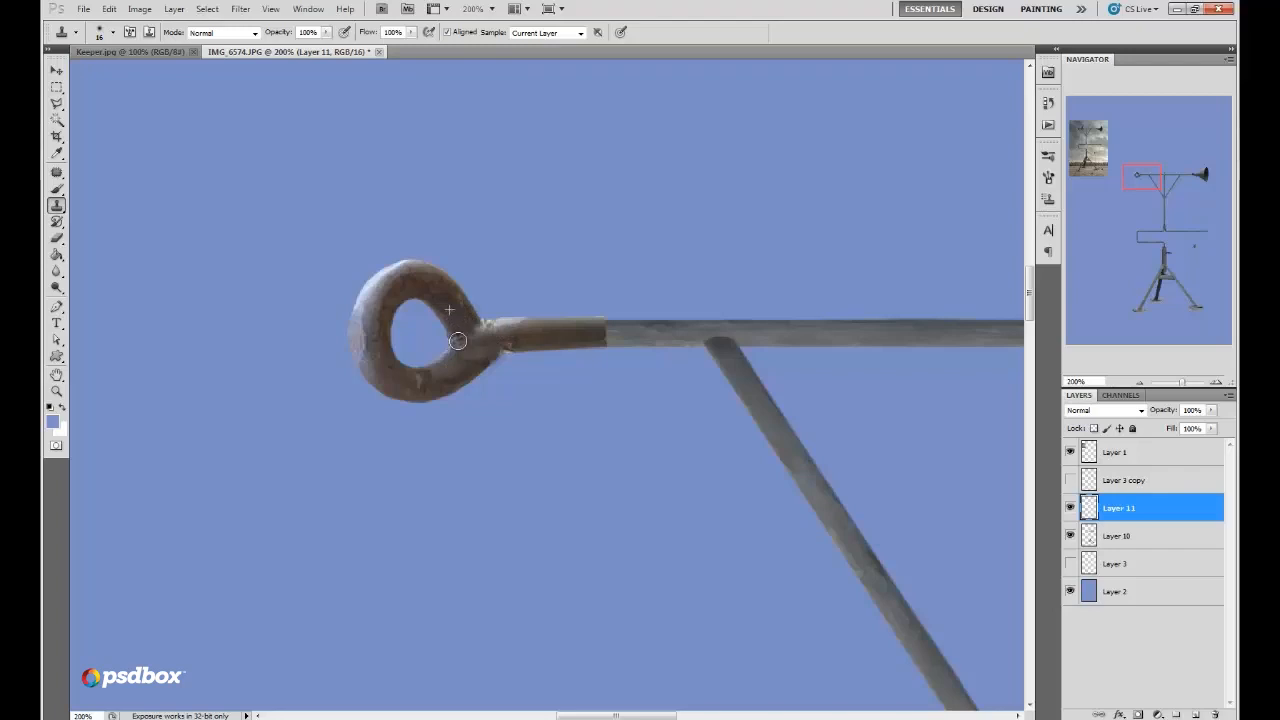
{"action": "left_click", "coordinate": [529, 334], "text": "alt"}
{"action": "left_click_drag", "start_coordinate": [511, 332], "coordinate": [498, 330]}
Step: Blend the end of the eye bolt's shaft into the top bar with a soft 78 px Eraser
{"action": "key", "text": "b"}
{"action": "right_click", "coordinate": [675, 312]}
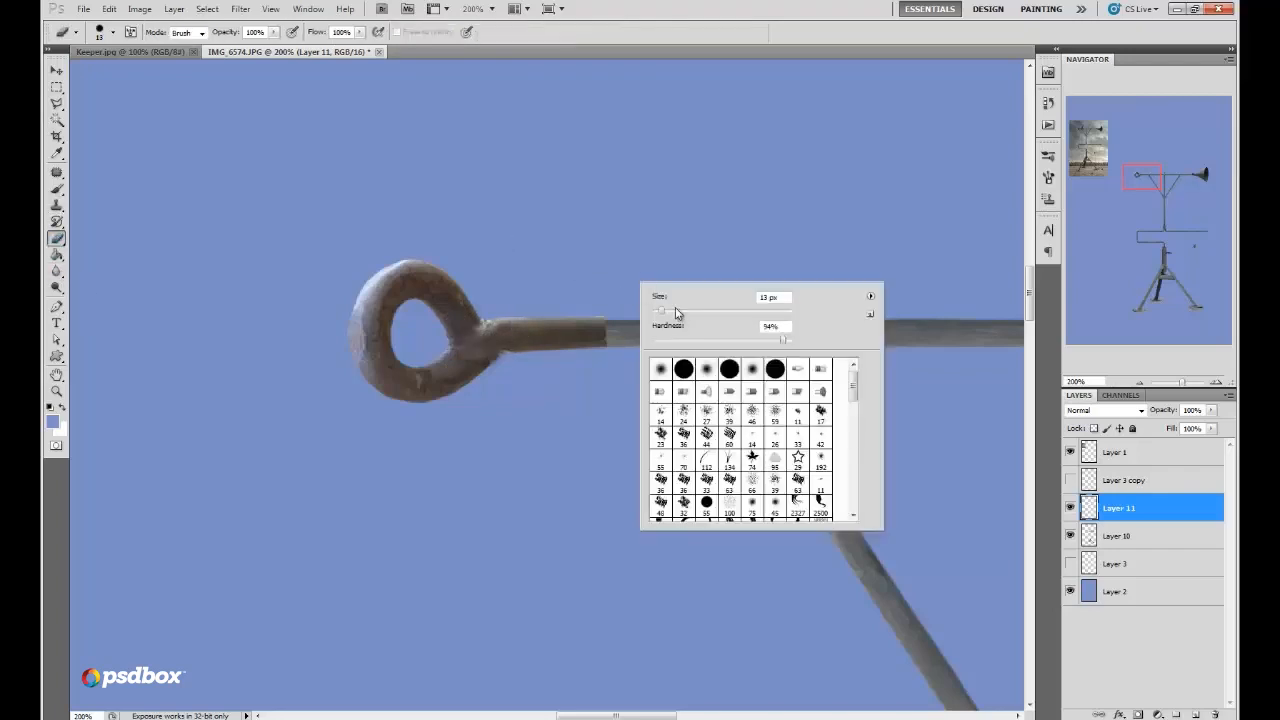
{"action": "left_click", "coordinate": [705, 312]}
{"action": "left_click", "coordinate": [691, 342]}
{"action": "mouse_move", "coordinate": [630, 325]}
{"action": "left_mouse_down"}
{"action": "mouse_move", "coordinate": [557, 283]}
{"action": "mouse_move", "coordinate": [648, 355]}
{"action": "left_mouse_up"}
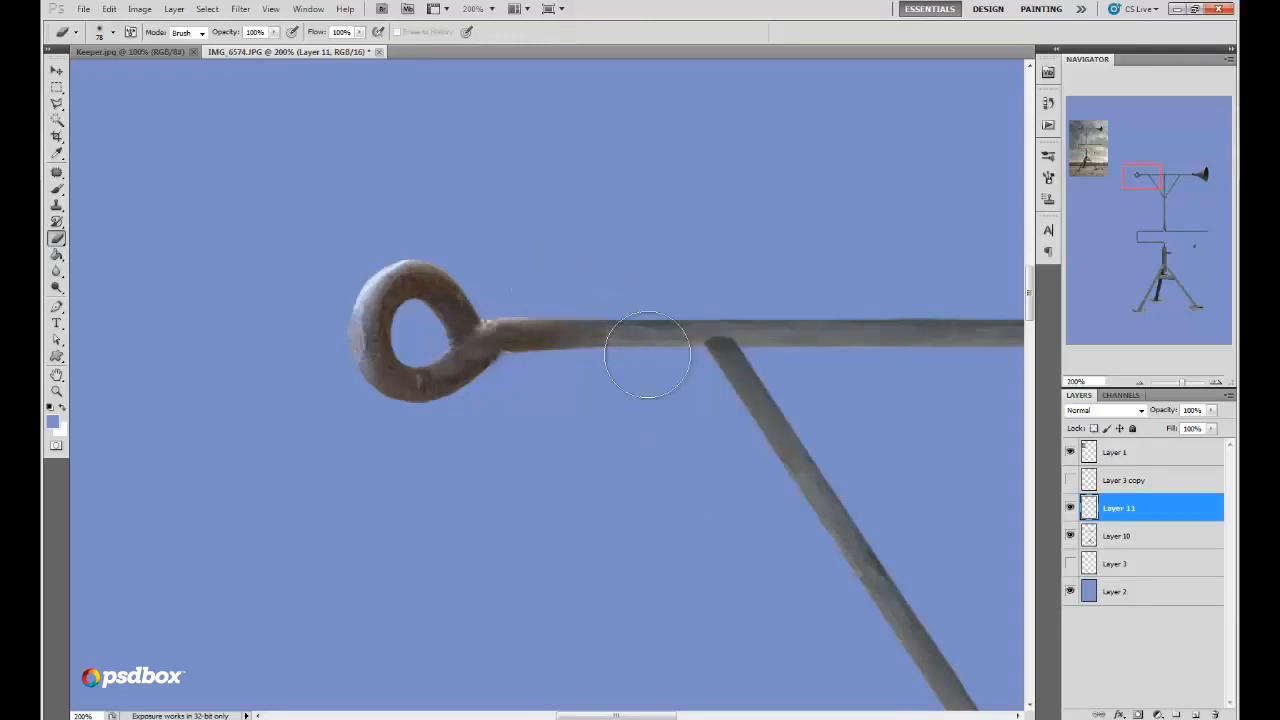
Step: Reduce the eye bolt's saturation with Hue/Saturation so its rusty brown matches the grey metal of the top bar
{"action": "left_click", "coordinate": [140, 10]}
{"action": "mouse_move", "coordinate": [251, 45]}
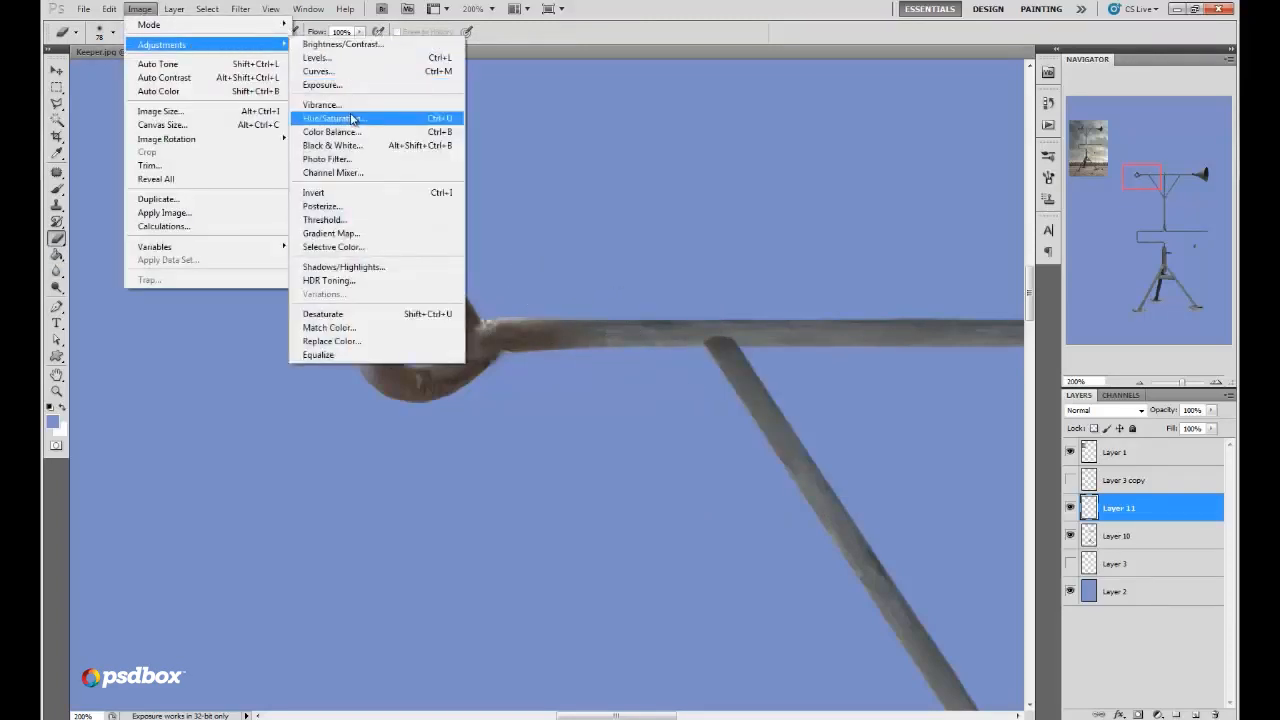
{"action": "left_click", "coordinate": [370, 118]}
{"action": "left_click_drag", "start_coordinate": [1035, 403], "coordinate": [988, 427]}
{"action": "left_click", "coordinate": [1174, 298]}
Step: Trim the lower edge where the eye bolt's shaft meets the top bar with a hard 32 px Eraser
{"action": "key", "text": "b"}
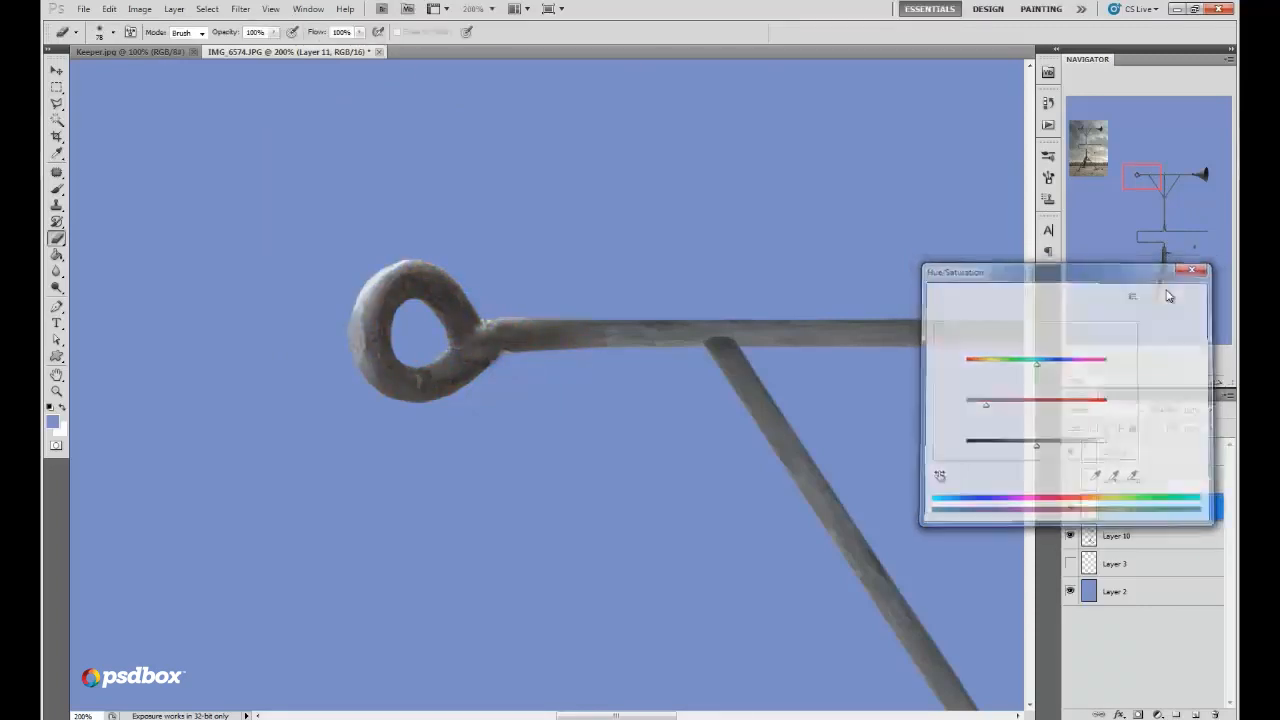
{"action": "right_click", "coordinate": [546, 310]}
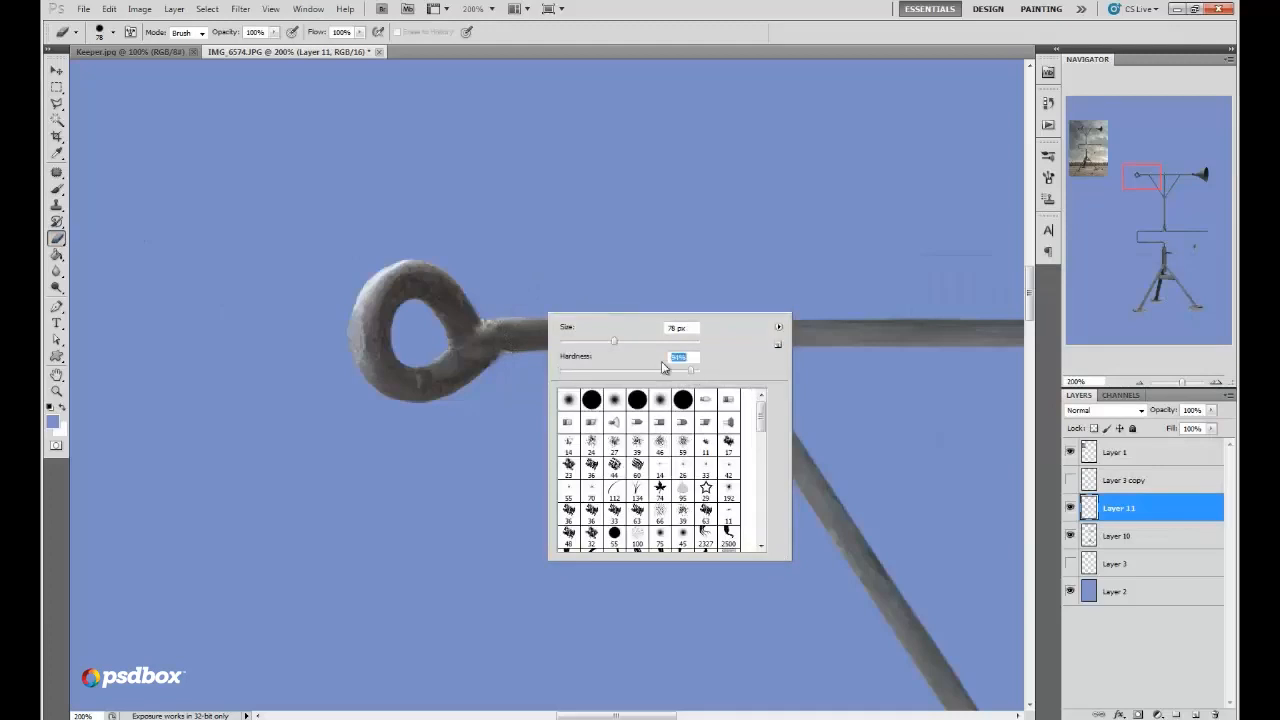
{"action": "left_click_drag", "start_coordinate": [614, 341], "coordinate": [585, 341]}
{"action": "key", "text": "Return"}
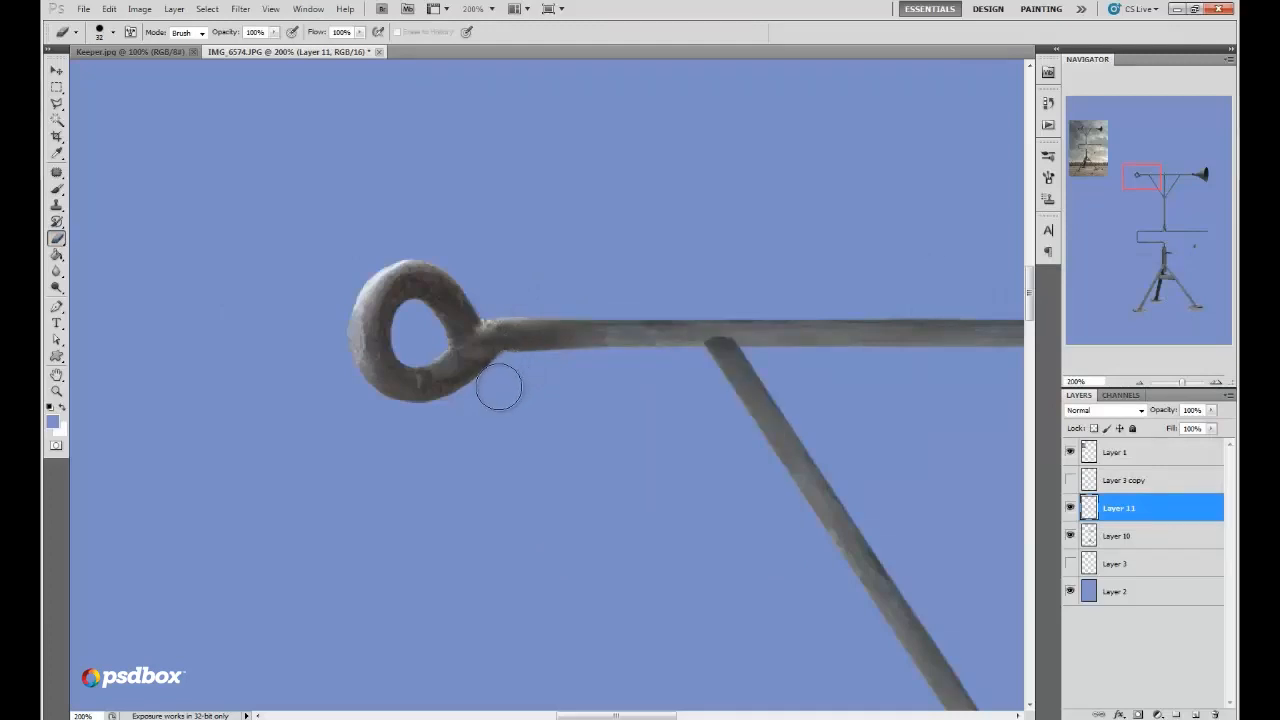
{"action": "left_click_drag", "start_coordinate": [681, 345], "coordinate": [614, 348]}
Step: Merge the eye bolt layer (Layer 11) with the stand layer (Layer 10)
{"action": "left_click", "coordinate": [1138, 384]}
{"action": "left_click", "coordinate": [1138, 384]}
{"action": "left_click", "coordinate": [1138, 384]}
{"action": "left_click", "coordinate": [1138, 384]}
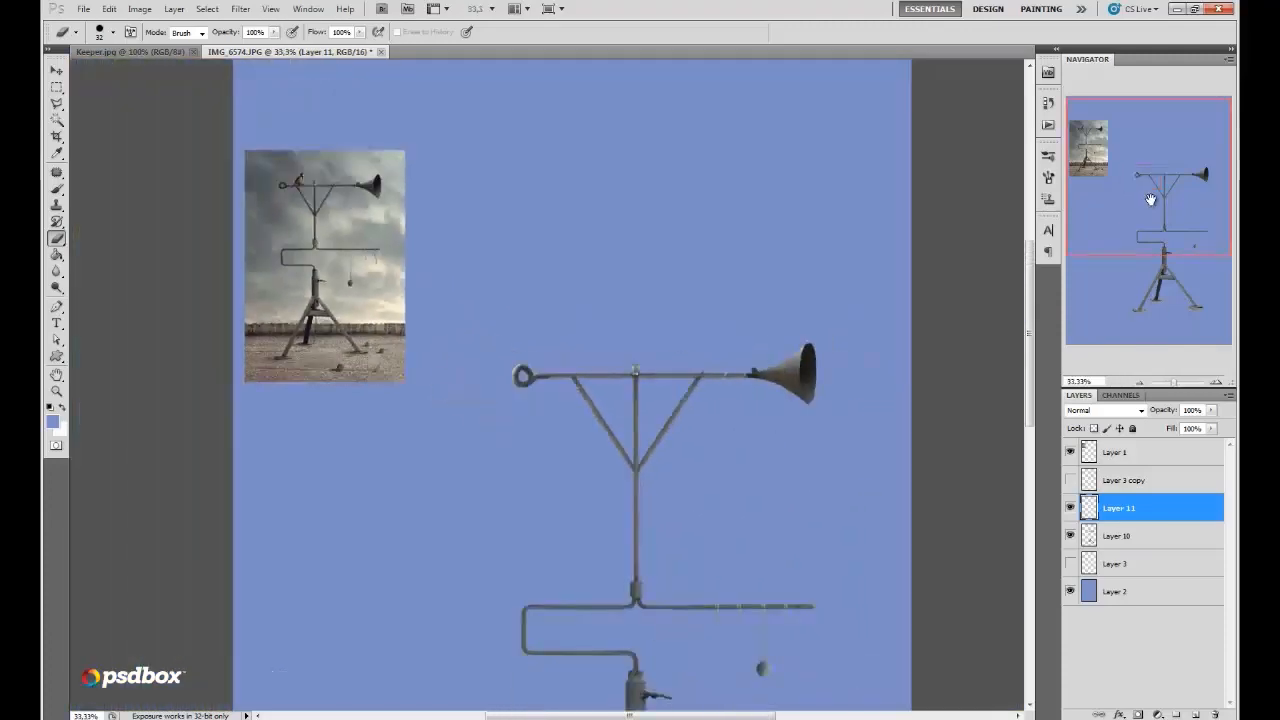
{"action": "left_click", "coordinate": [1116, 538], "text": "ctrl"}
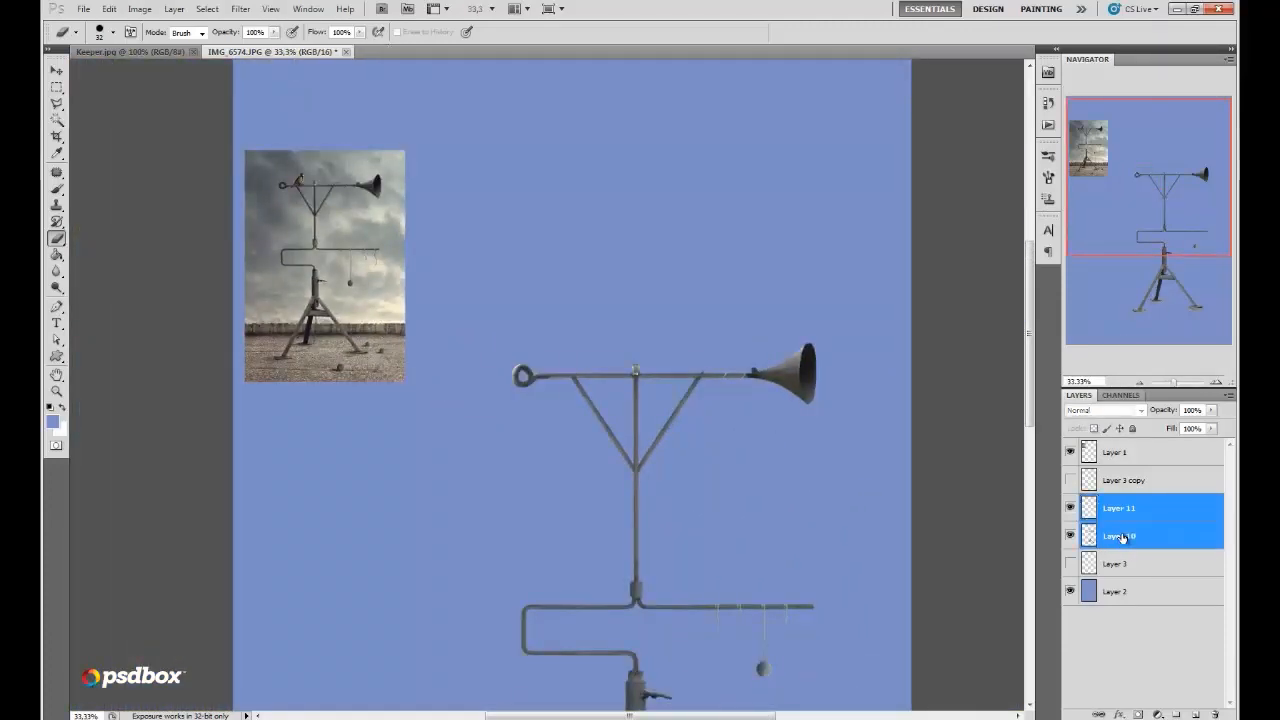
{"action": "right_click", "coordinate": [1116, 538]}
{"action": "left_click", "coordinate": [1133, 491]}
Step: Open the bird photo IMG_6372 from the keeper folder as a separate document in Photoshop
{"action": "key", "text": "alt+Tab"}
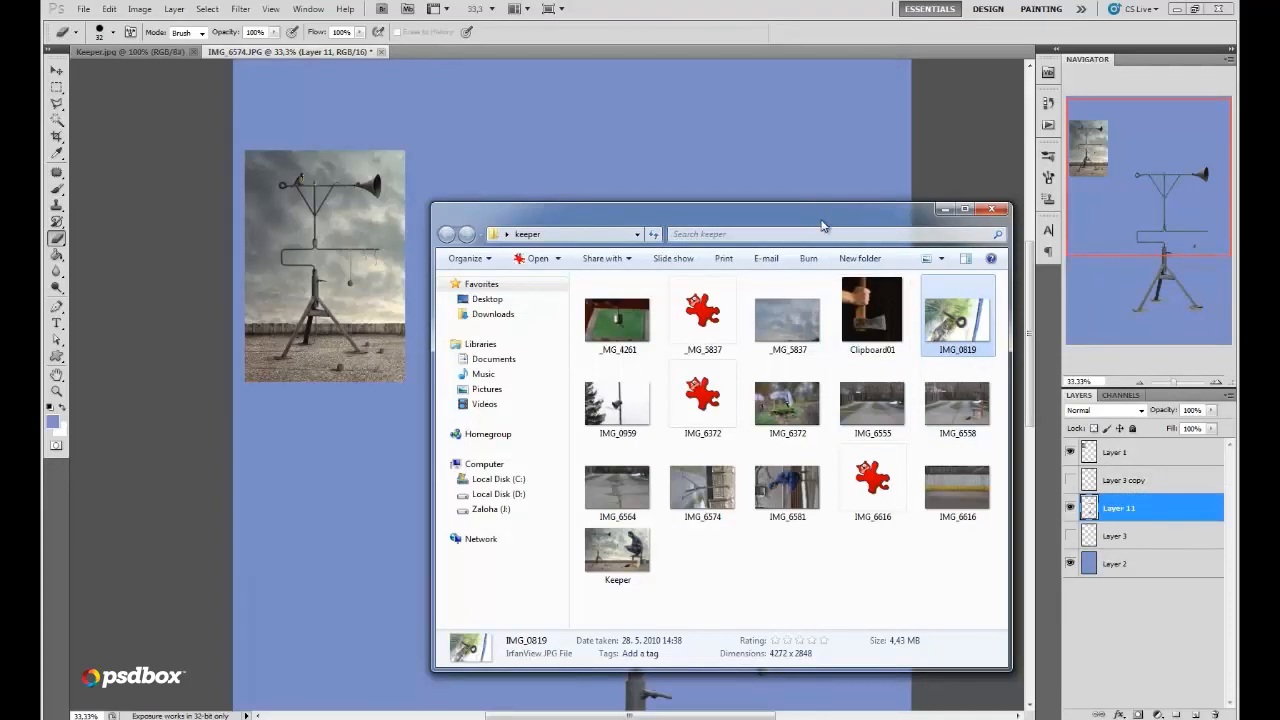
{"action": "left_click_drag", "start_coordinate": [822, 225], "coordinate": [786, 253]}
{"action": "mouse_move", "coordinate": [752, 430]}
{"action": "left_mouse_down"}
{"action": "mouse_move", "coordinate": [713, 205]}
{"action": "mouse_move", "coordinate": [668, 65]}
{"action": "mouse_move", "coordinate": [471, 114]}
{"action": "left_mouse_up"}
Step: Outline the bird sitting on the branch with the Polygonal Lasso, including its tail, its feet and the branch piece between them
{"action": "key", "text": "l"}
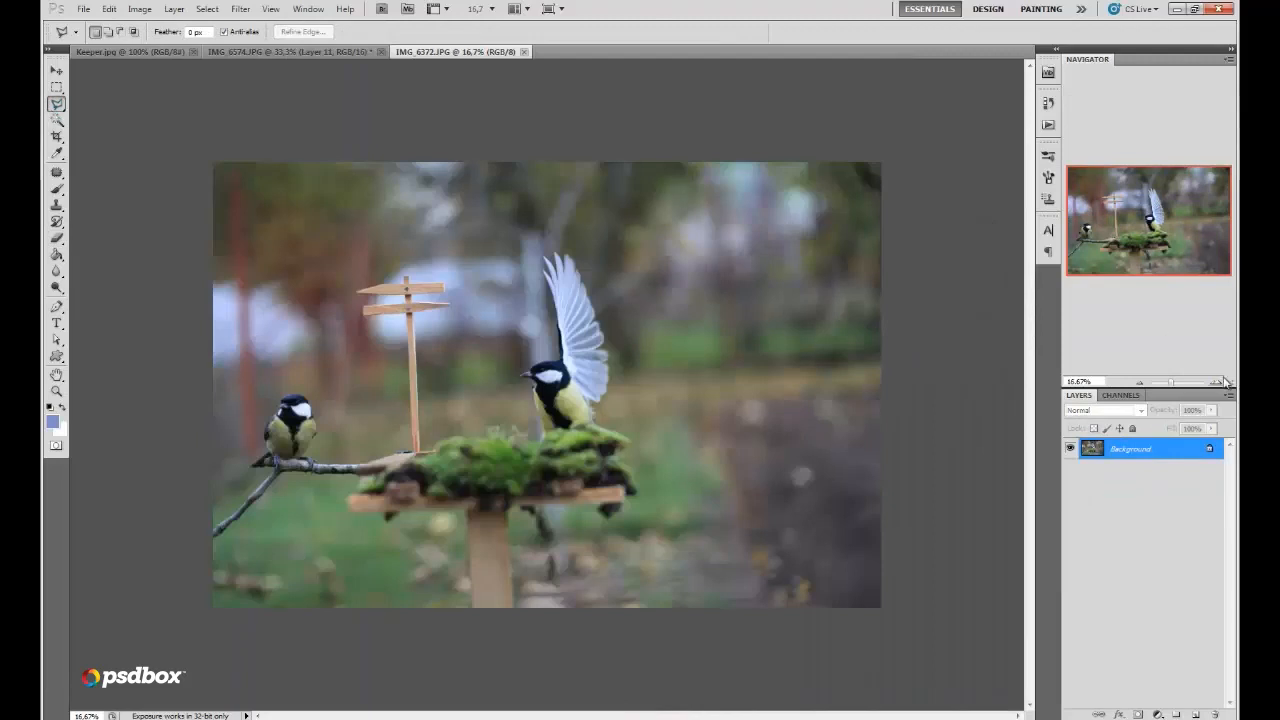
{"action": "left_click", "coordinate": [1220, 381]}
{"action": "left_click", "coordinate": [1220, 381]}
{"action": "left_click", "coordinate": [1220, 381]}
{"action": "left_click", "coordinate": [1220, 381]}
{"action": "left_click_drag", "start_coordinate": [1152, 204], "coordinate": [1077, 209]}
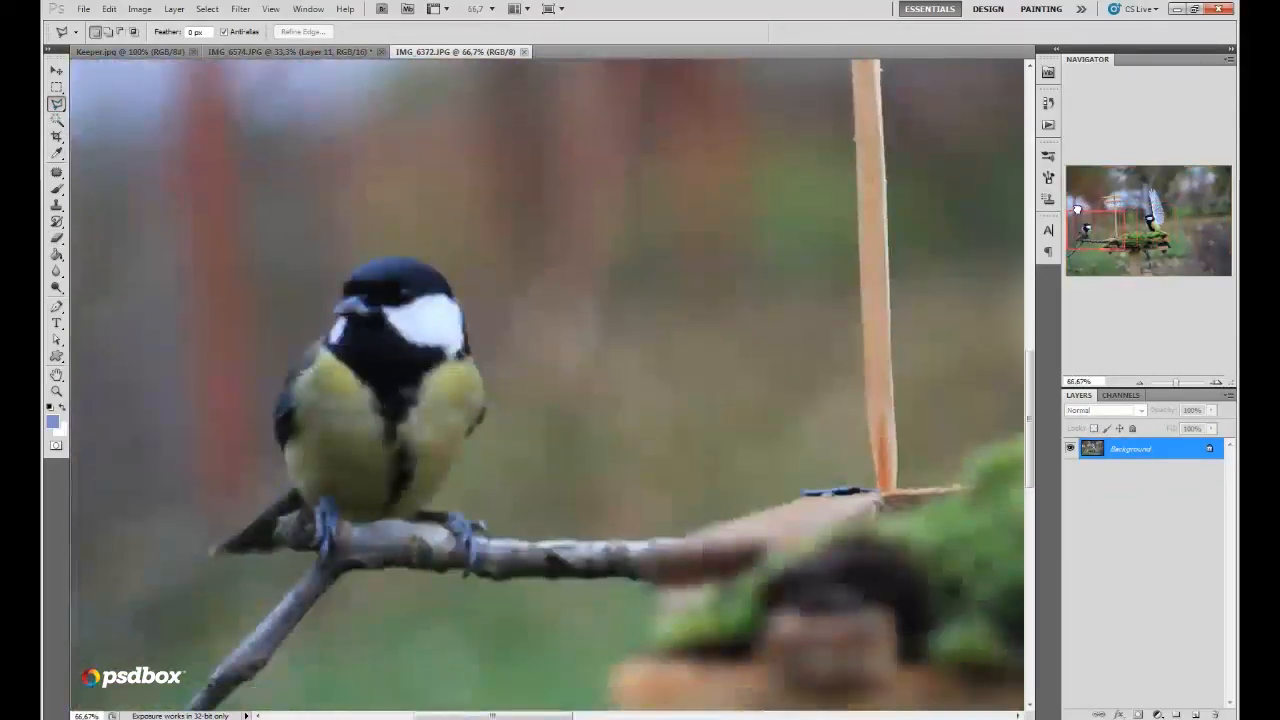
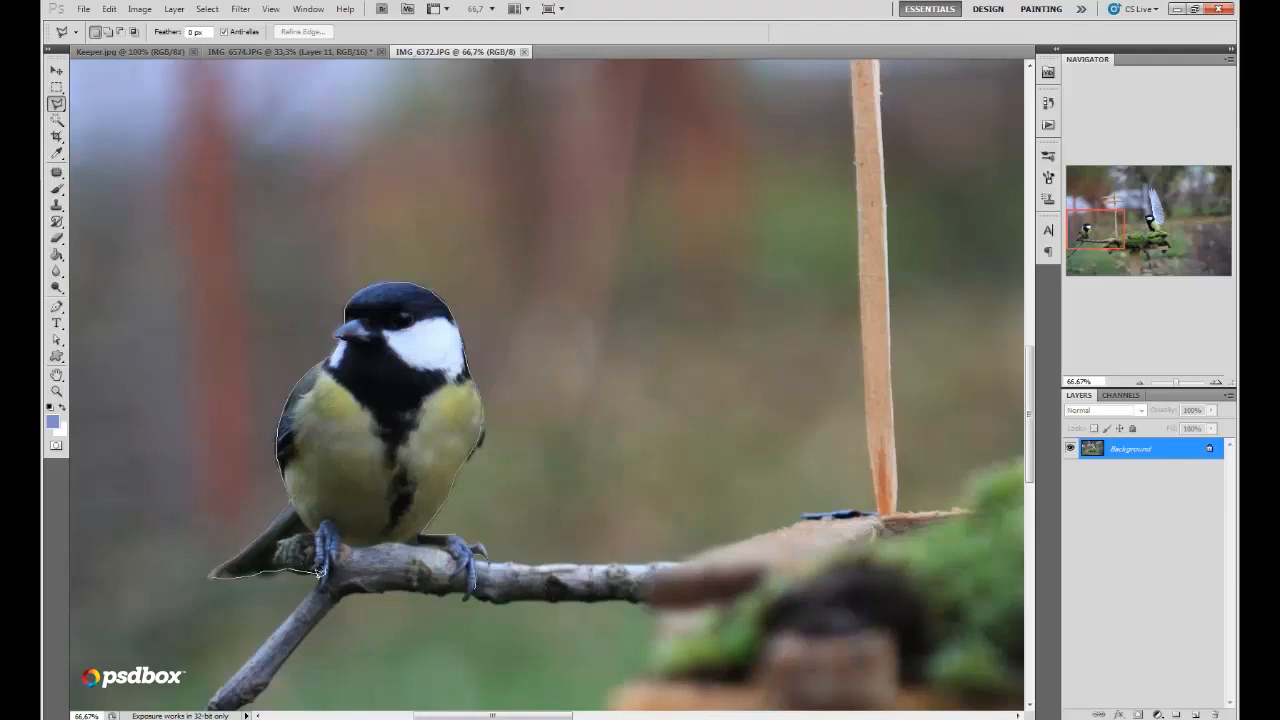
{"action": "left_click", "coordinate": [323, 576]}
{"action": "left_click", "coordinate": [474, 588]}
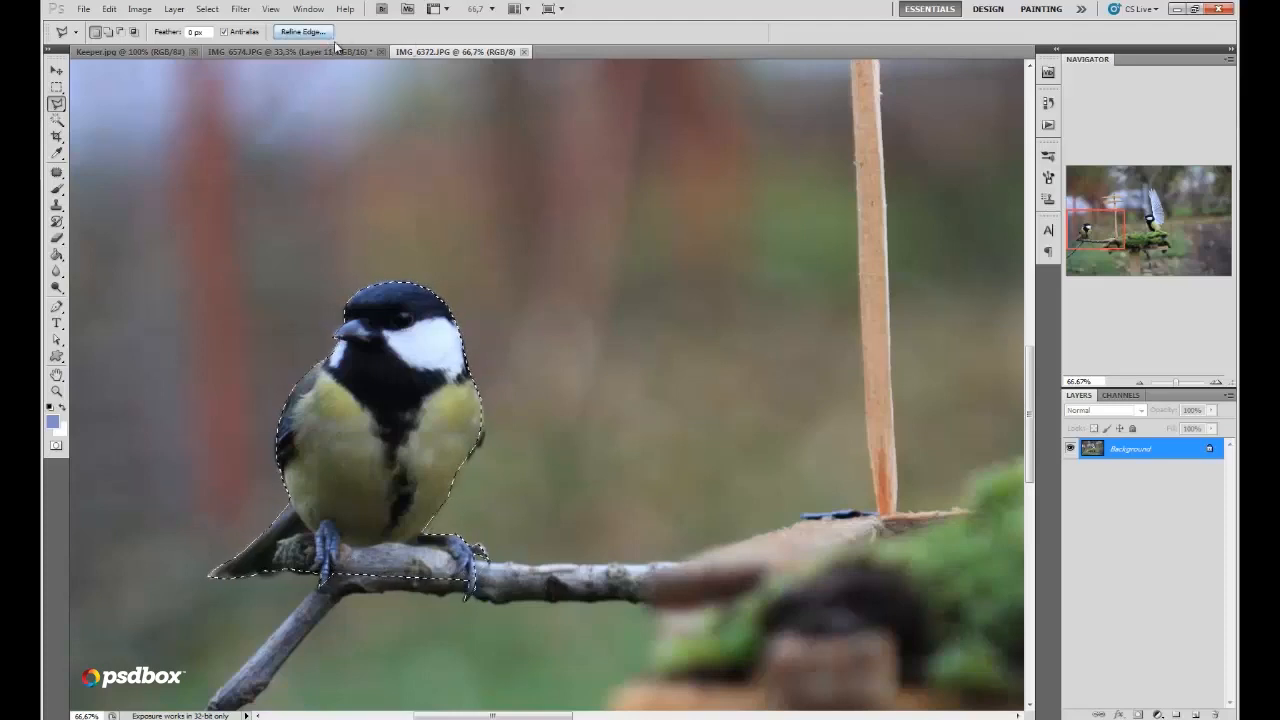
Step: Refine the edge of the bird selection and cut the bird to the clipboard
{"action": "key", "text": "ctrl+alt+r"}
{"action": "left_click", "coordinate": [906, 562]}
{"action": "key", "text": "BackSpace"}
Step: Close the bird photo without saving and paste the bird as a new layer into the stand document
{"action": "left_click", "coordinate": [529, 51]}
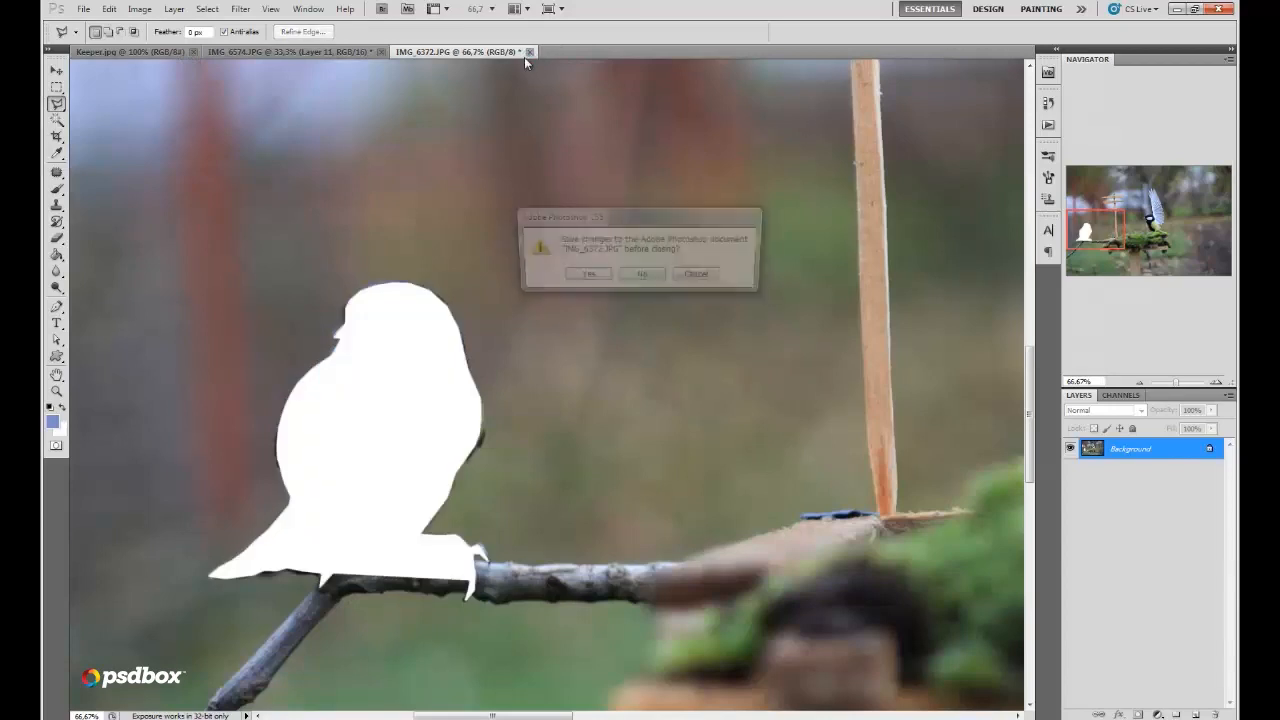
{"action": "left_click", "coordinate": [643, 277]}
{"action": "left_click", "coordinate": [1219, 379]}
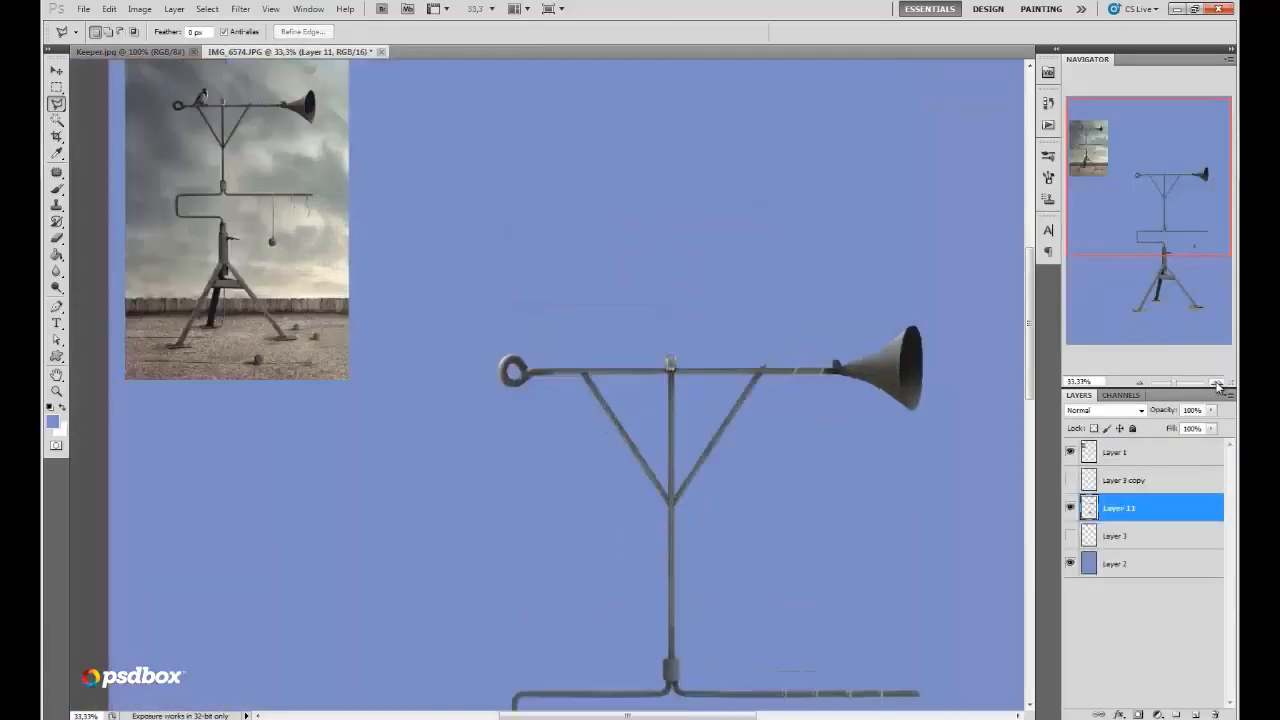
{"action": "left_click", "coordinate": [1219, 379]}
{"action": "left_click", "coordinate": [1219, 379]}
{"action": "key", "text": "ctrl+v"}
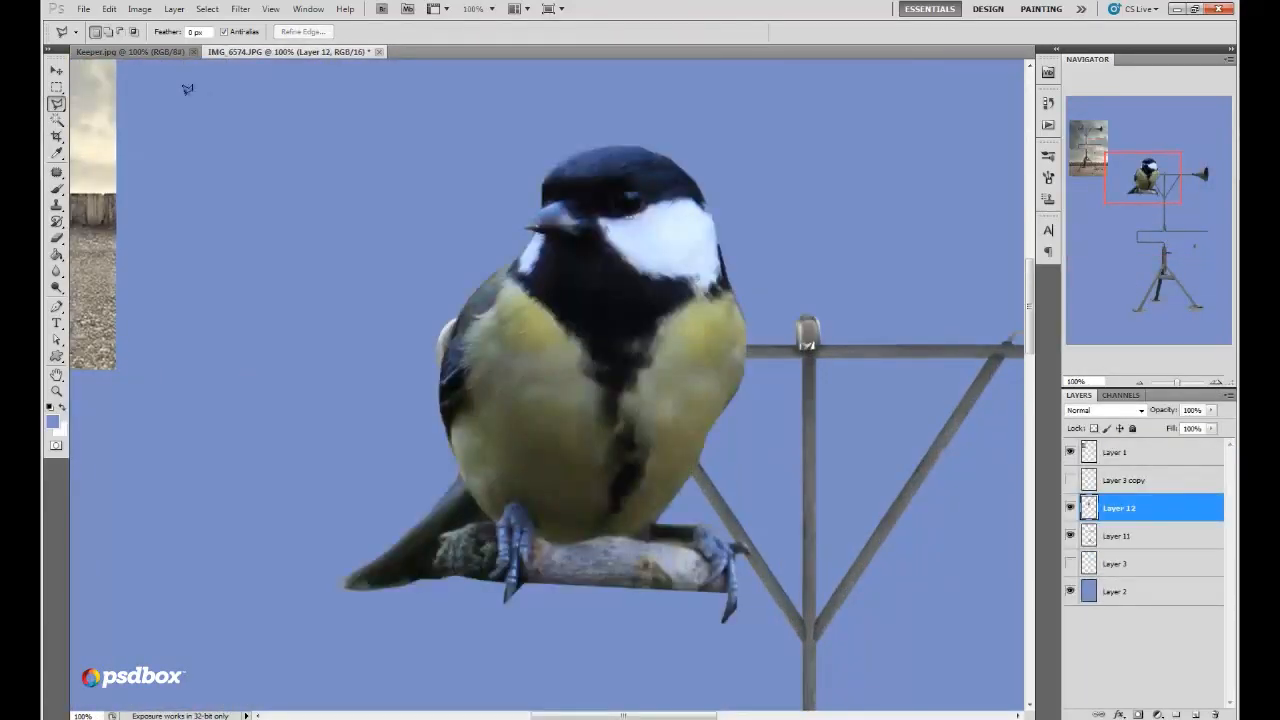
Step: Scale the bird proportionally to 25.47%, rotate it -1.81° and seat it on the top bar beside the eye bolt
{"action": "left_click", "coordinate": [109, 8]}
{"action": "left_click", "coordinate": [130, 274]}
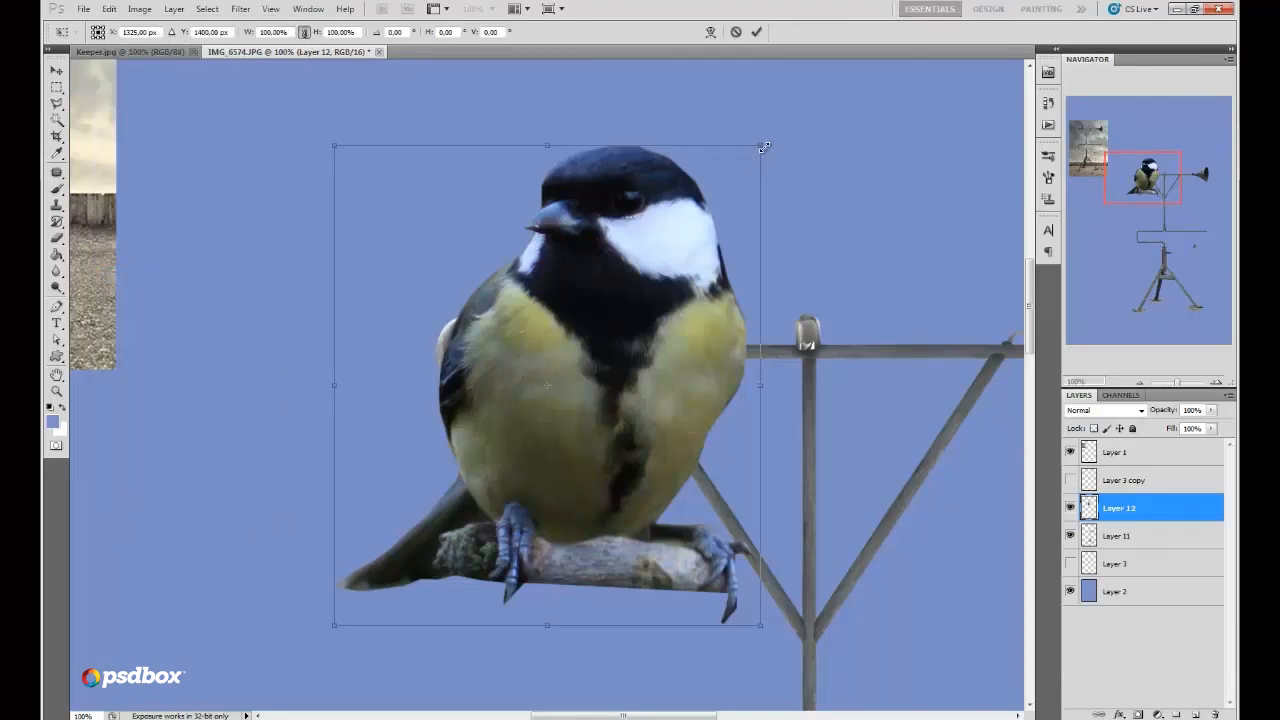
{"action": "left_click_drag", "start_coordinate": [764, 147], "coordinate": [443, 500]}
{"action": "left_click_drag", "start_coordinate": [420, 590], "coordinate": [585, 327]}
{"action": "left_click_drag", "start_coordinate": [590, 420], "coordinate": [600, 399]}
{"action": "left_click_drag", "start_coordinate": [582, 340], "coordinate": [601, 343]}
{"action": "left_click_drag", "start_coordinate": [1152, 184], "coordinate": [1155, 179]}
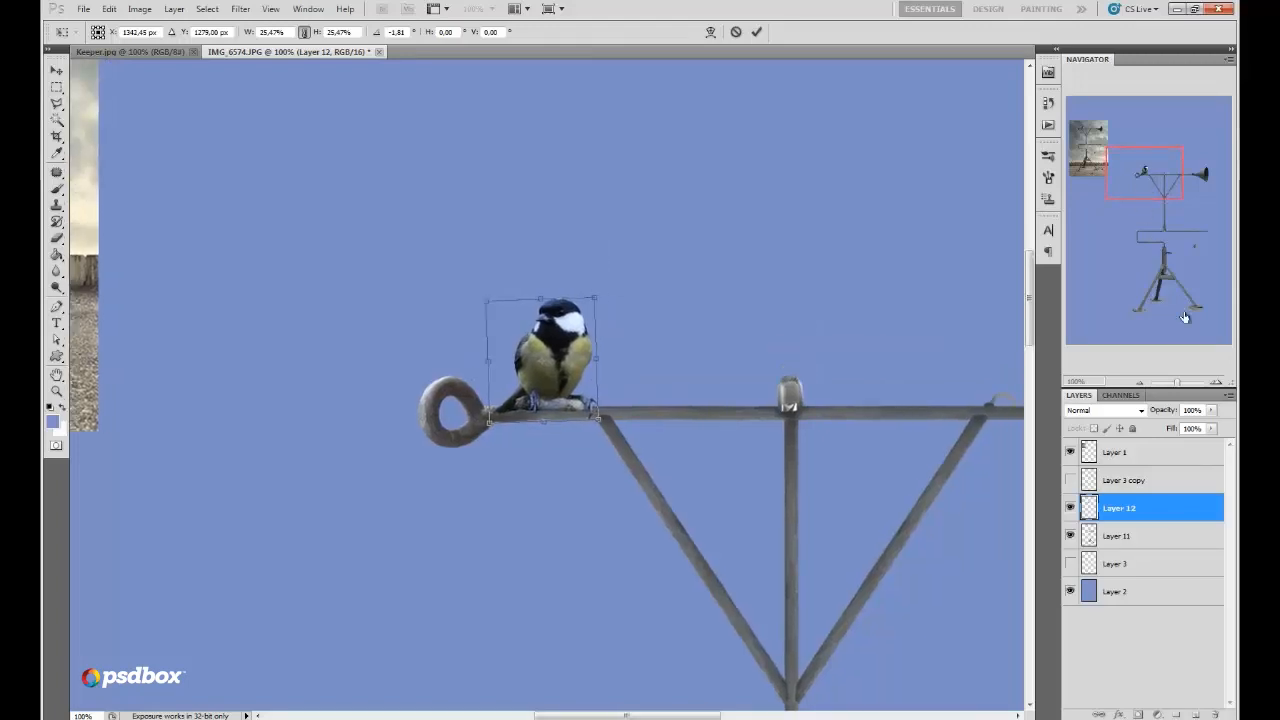
{"action": "left_click", "coordinate": [1217, 383]}
{"action": "left_click_drag", "start_coordinate": [590, 411], "coordinate": [592, 428]}
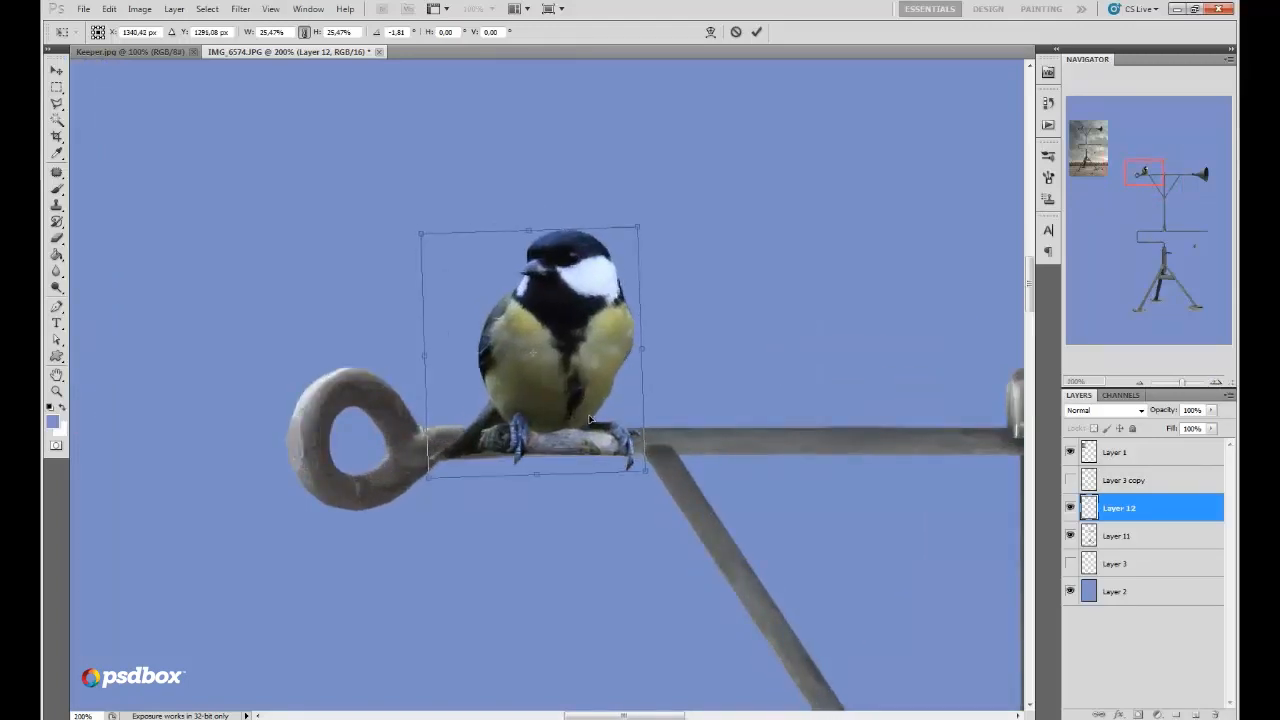
{"action": "left_click", "coordinate": [758, 33]}
Step: Erase the branch stub and the part of the tail covering the bar beside the eye bolt, using a 14 px and a 17 px Eraser
{"action": "left_click", "coordinate": [57, 238]}
{"action": "right_click", "coordinate": [505, 385]}
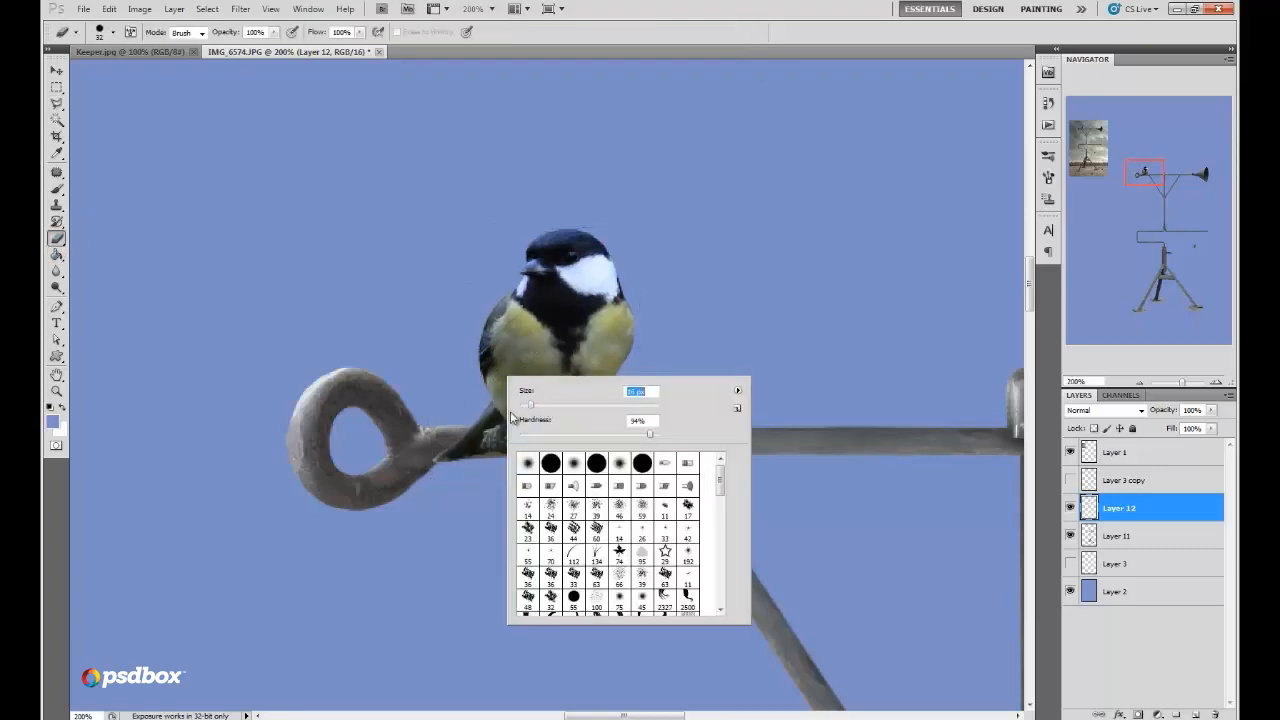
{"action": "type", "text": "14"}
{"action": "key", "text": "Return"}
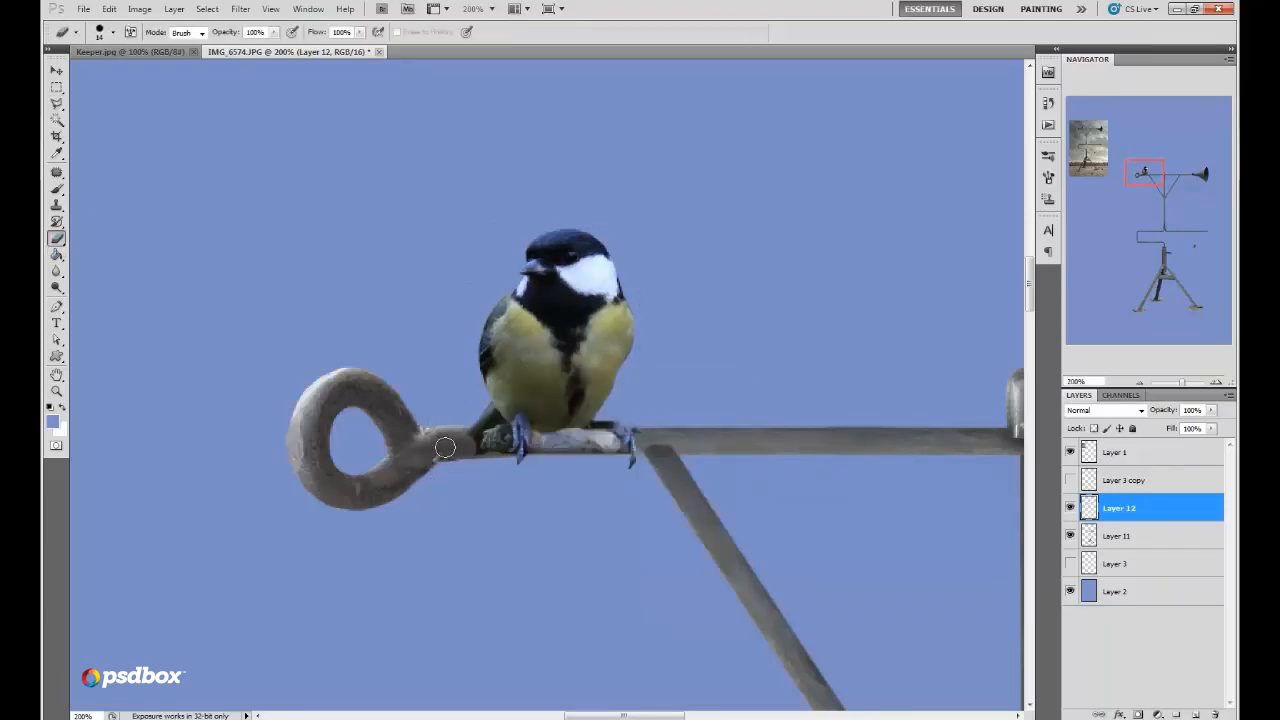
{"action": "right_click", "coordinate": [456, 444]}
{"action": "type", "text": "3"}
{"action": "key", "text": "Return"}
{"action": "right_click", "coordinate": [522, 413]}
{"action": "type", "text": "17"}
{"action": "key", "text": "Return"}
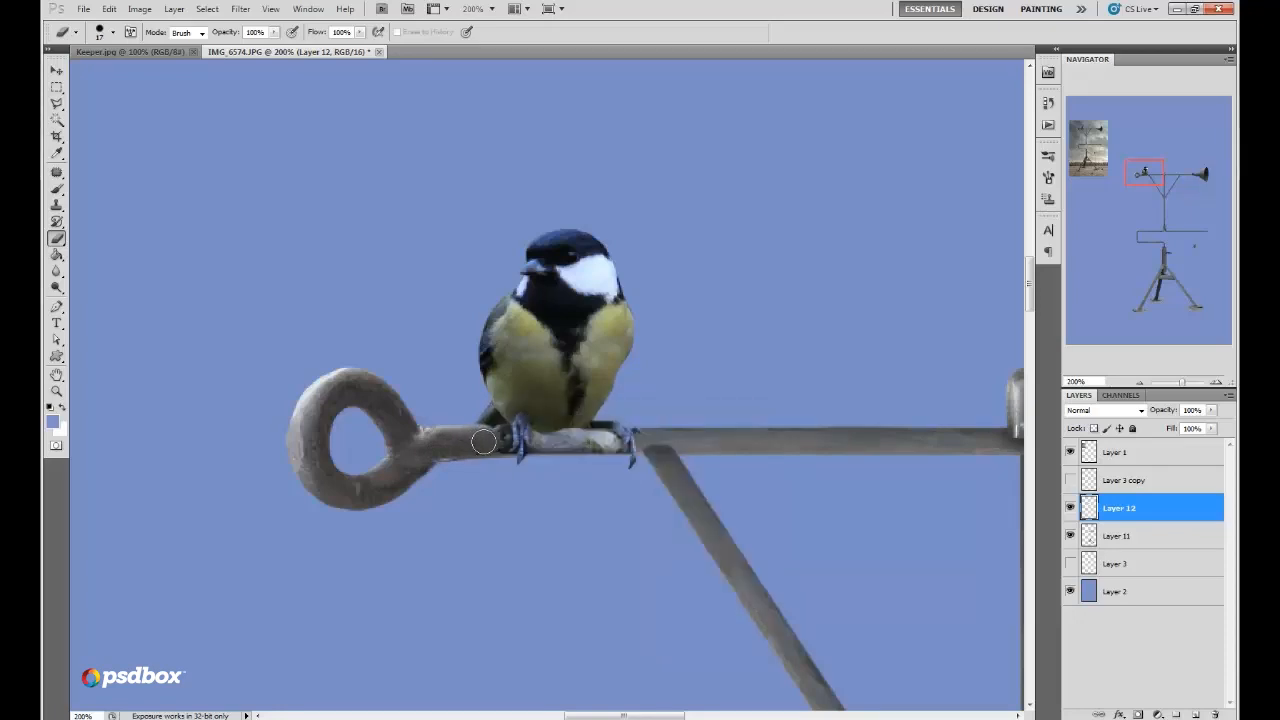
{"action": "left_click_drag", "start_coordinate": [498, 441], "coordinate": [495, 450]}
Step: Erase the remaining branch between the bird's feet with the 17 px Eraser, leaving the claws on the metal bar
{"action": "right_click", "coordinate": [590, 415]}
{"action": "key", "text": "Return"}
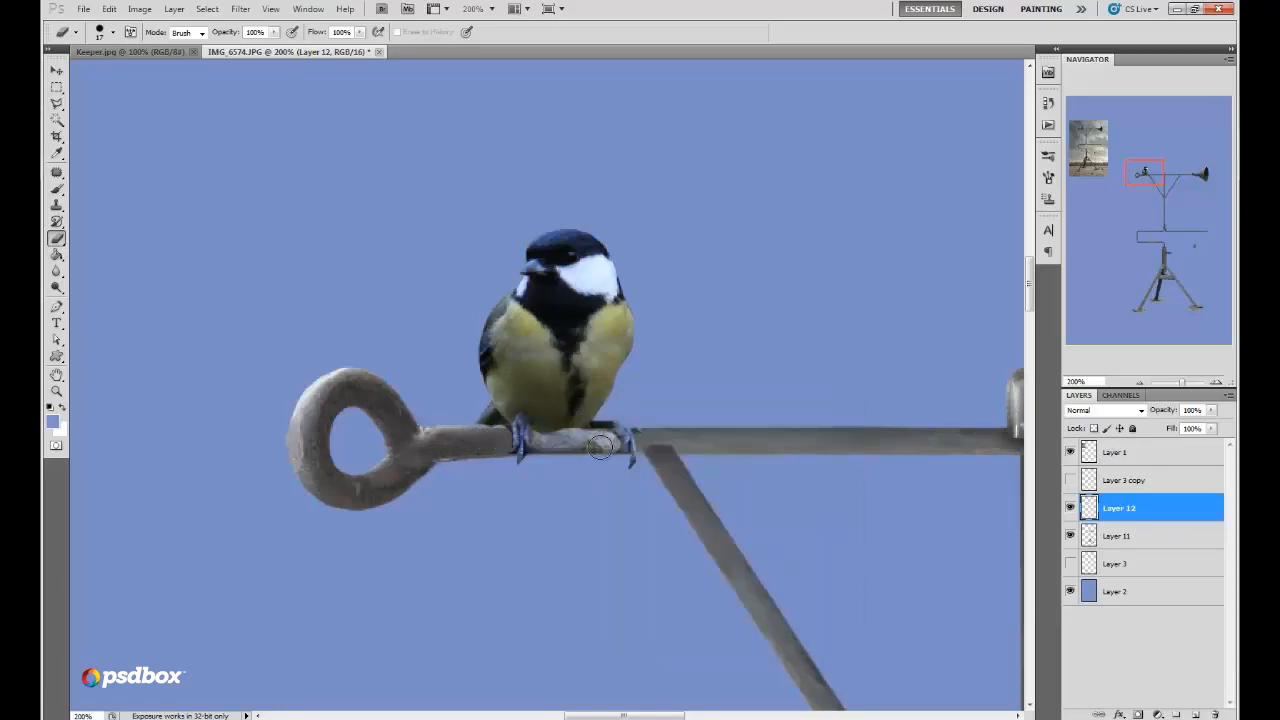
{"action": "mouse_move", "coordinate": [599, 449]}
{"action": "left_mouse_down"}
{"action": "mouse_move", "coordinate": [543, 455]}
{"action": "mouse_move", "coordinate": [582, 446]}
{"action": "mouse_move", "coordinate": [569, 444]}
{"action": "left_mouse_up"}
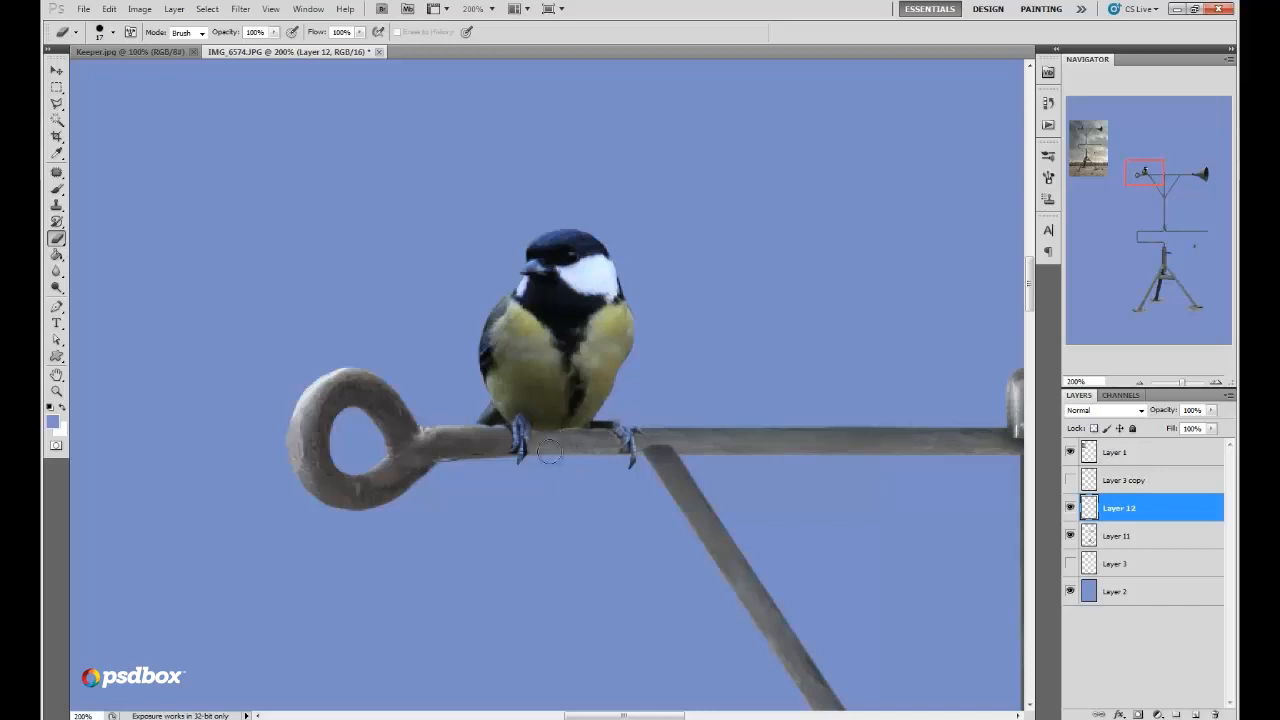
{"action": "right_click", "coordinate": [577, 440]}
{"action": "left_click_drag", "start_coordinate": [577, 440], "coordinate": [569, 440]}
{"action": "key", "text": "Return"}
{"action": "left_click_drag", "start_coordinate": [57, 254], "coordinate": [100, 290]}
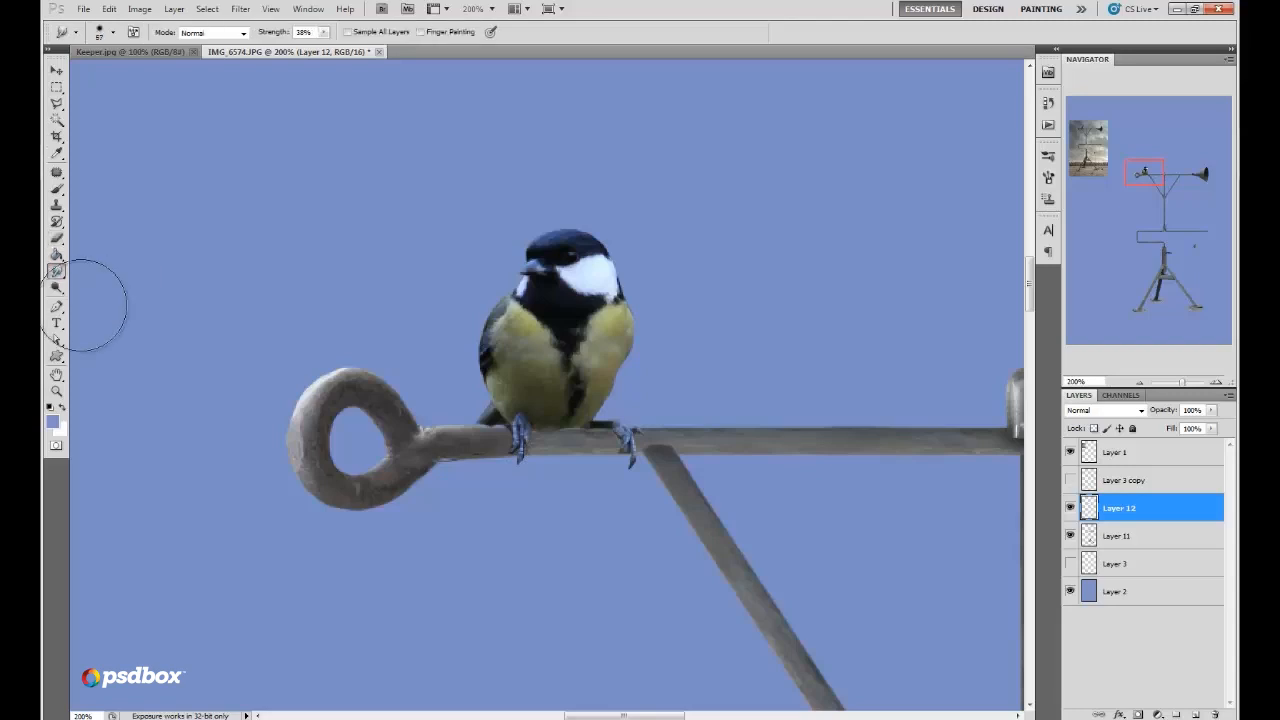
{"action": "right_click", "coordinate": [587, 399]}
{"action": "left_click_drag", "start_coordinate": [587, 399], "coordinate": [573, 408]}
{"action": "key", "text": "Return"}
Step: Paint a tail tip below the bar with the Clone Stamp, using a 16 px brush and samples from the bird's tail
{"action": "left_click", "coordinate": [57, 205]}
{"action": "right_click", "coordinate": [540, 404]}
{"action": "key", "text": "Return"}
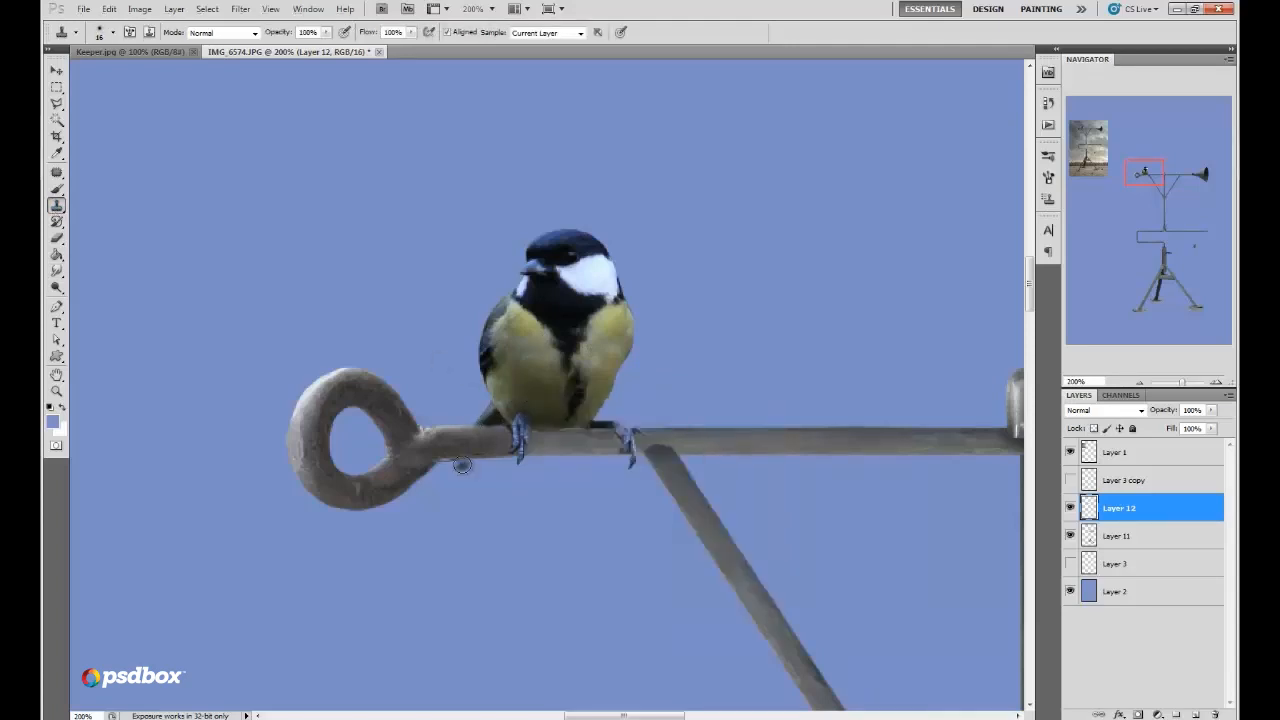
{"action": "mouse_move", "coordinate": [462, 463]}
{"action": "left_mouse_down"}
{"action": "mouse_move", "coordinate": [488, 462]}
{"action": "mouse_move", "coordinate": [482, 449]}
{"action": "left_mouse_up"}
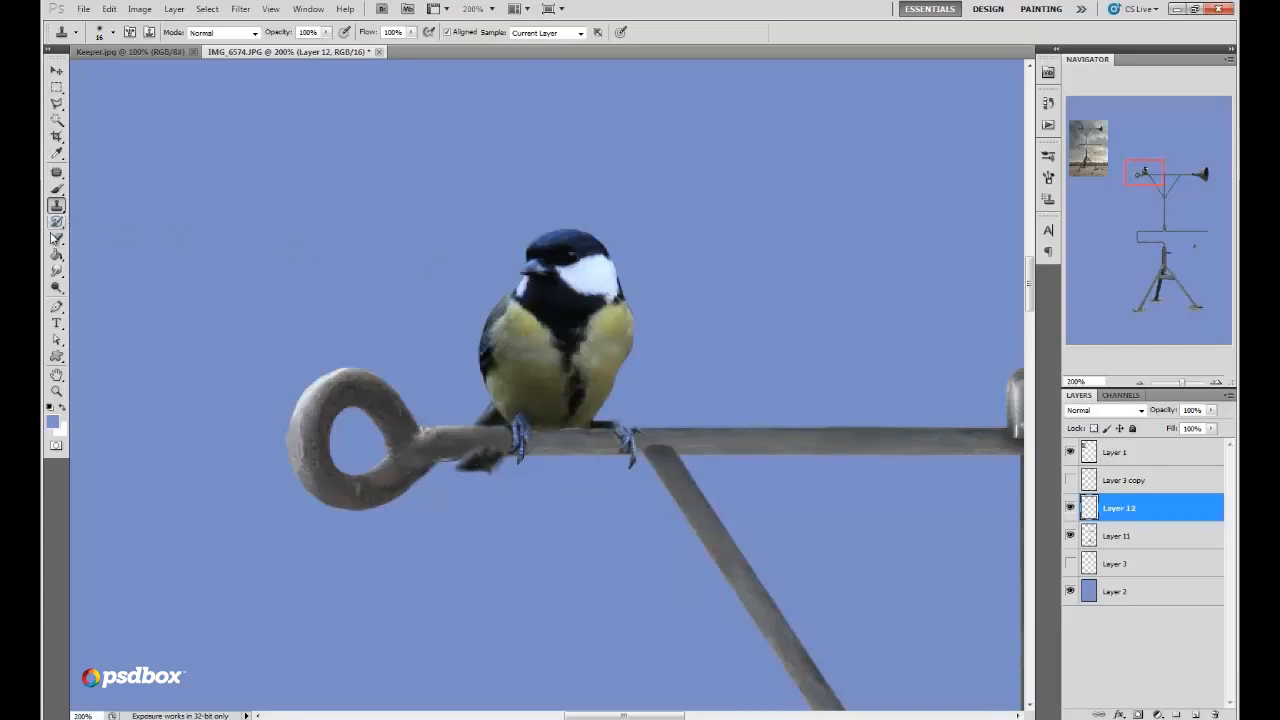
Step: Erase the excess around the cloned tail tip below the bar with an 11 px Eraser
{"action": "left_click", "coordinate": [57, 238]}
{"action": "right_click", "coordinate": [495, 453]}
{"action": "mouse_move", "coordinate": [521, 433]}
{"action": "left_mouse_down"}
{"action": "mouse_move", "coordinate": [472, 450]}
{"action": "mouse_move", "coordinate": [499, 448]}
{"action": "left_mouse_up"}
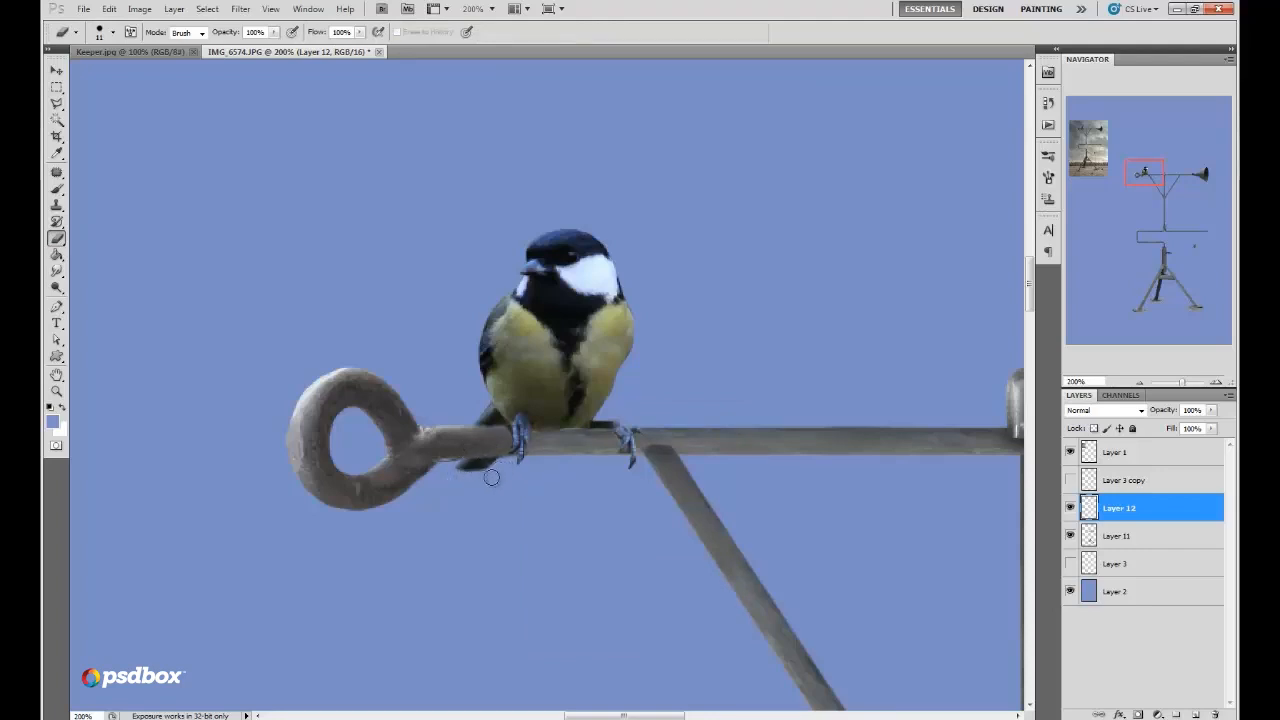
Step: Paint a soft black shadow beneath the bird on a new layer with a 33 px brush, and merge it with the bird layer
{"action": "left_click", "coordinate": [1190, 714]}
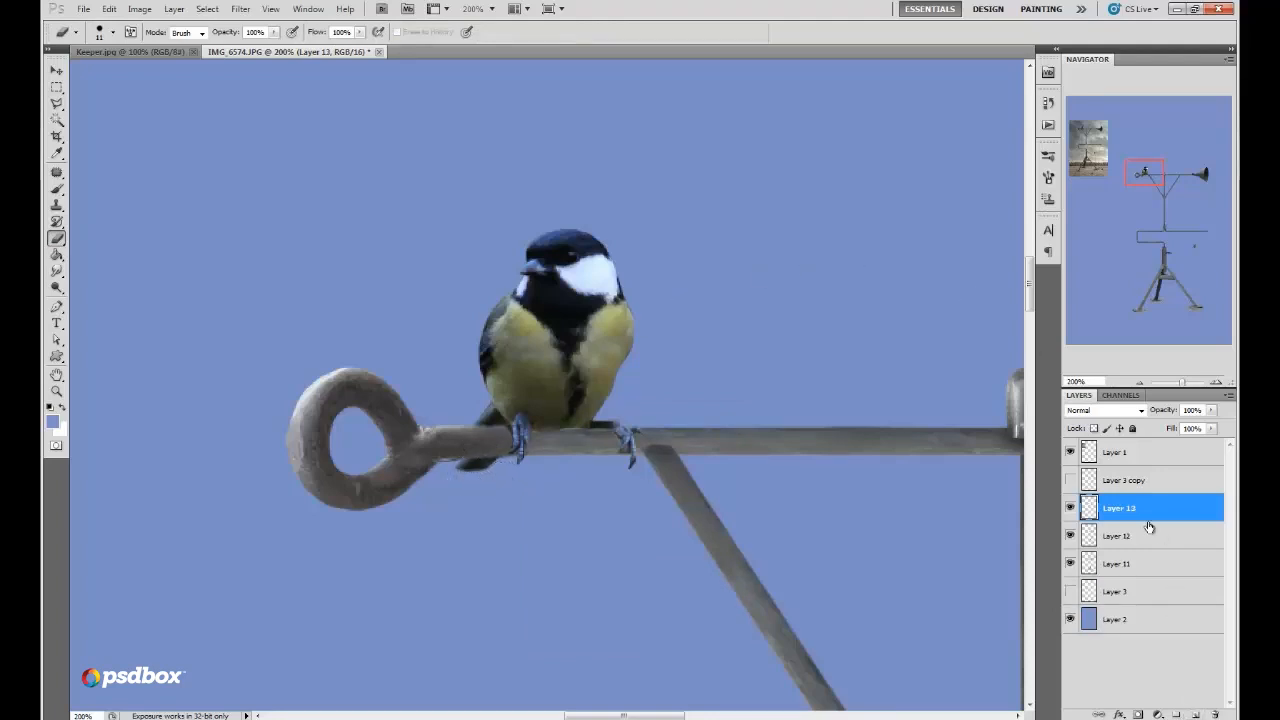
{"action": "left_click", "coordinate": [56, 189]}
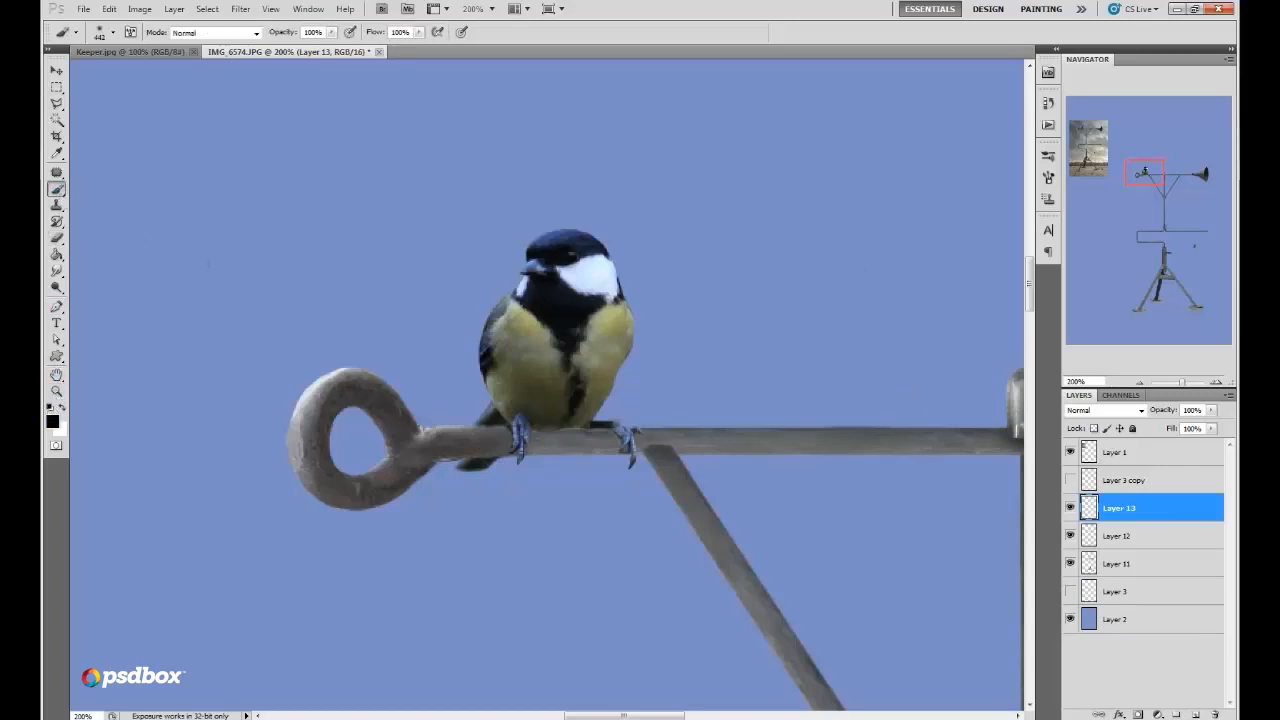
{"action": "right_click", "coordinate": [619, 382]}
{"action": "left_click_drag", "start_coordinate": [664, 413], "coordinate": [656, 413]}
{"action": "key", "text": "Return"}
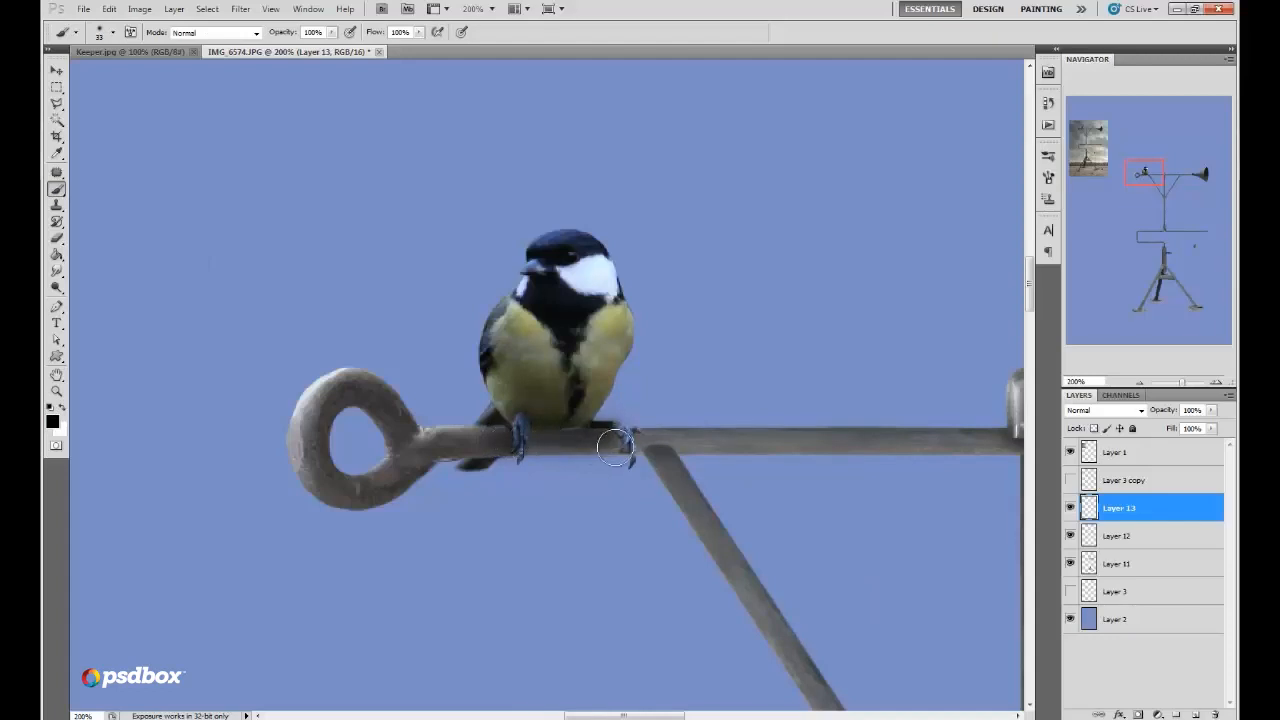
{"action": "right_click", "coordinate": [1117, 540]}
{"action": "left_click", "coordinate": [1063, 497]}
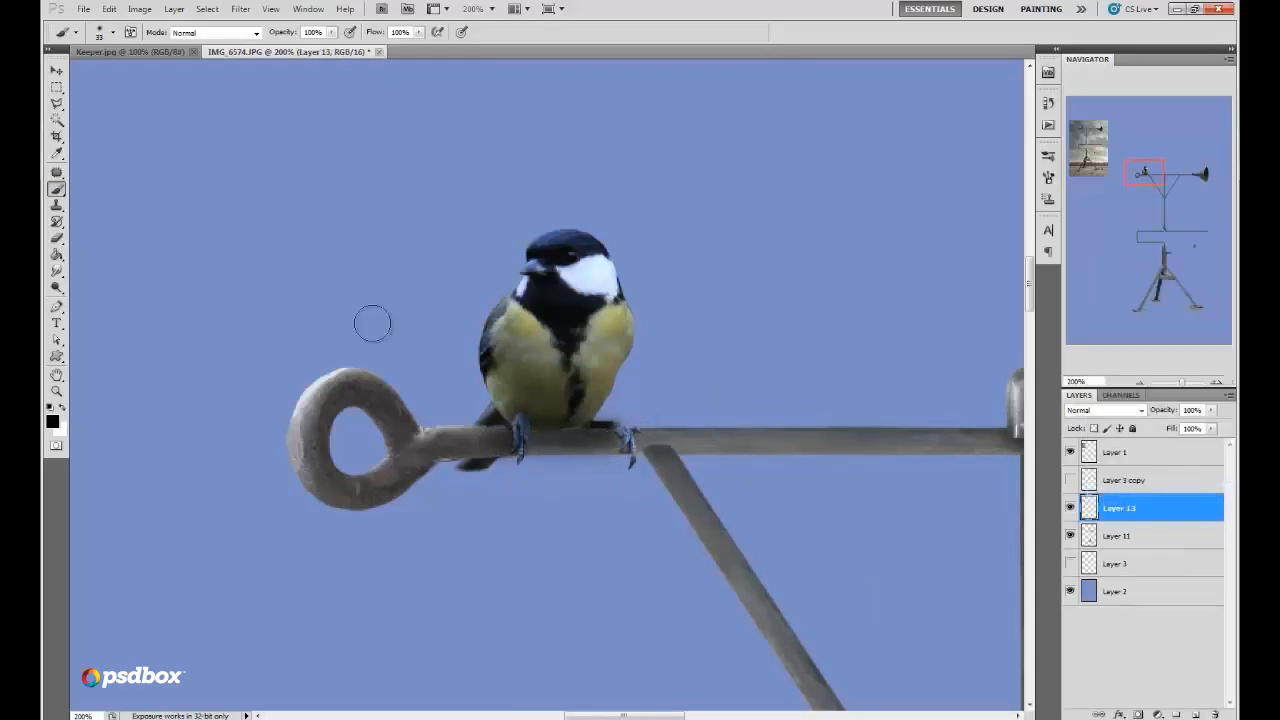
Step: Trim the edge of the bird's flank facing the horn with the Eraser at 11 px and 94% hardness
{"action": "key", "text": "e"}
{"action": "right_click", "coordinate": [680, 287]}
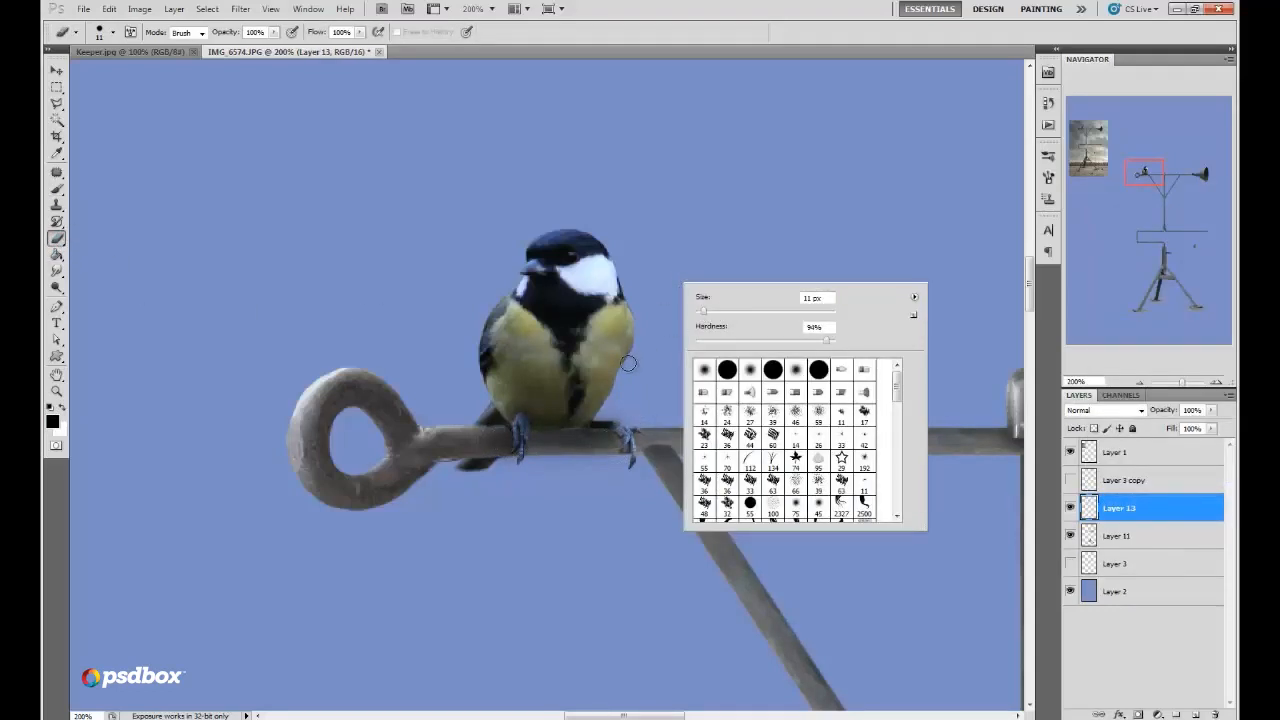
{"action": "key", "text": "Escape"}
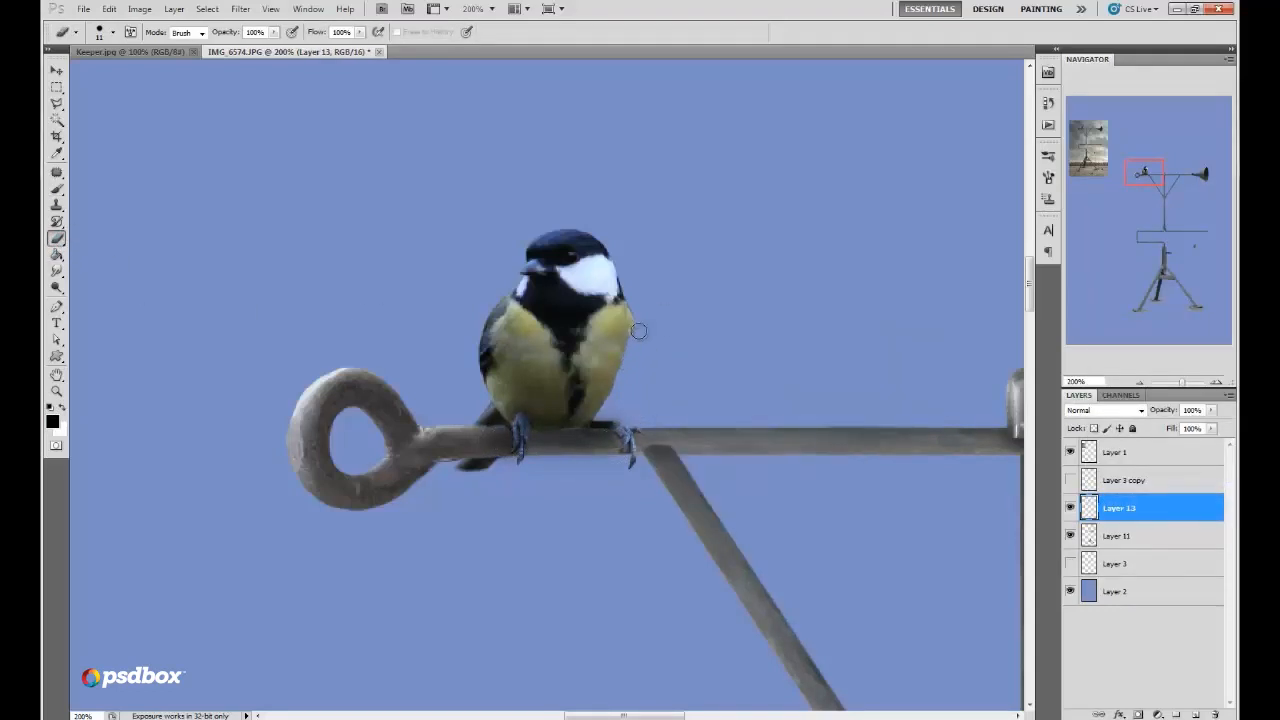
Step: Examine the whole stand beside the reference image, and the tripod with its feet up close
{"action": "left_click", "coordinate": [1137, 386]}
{"action": "left_click", "coordinate": [1137, 386]}
{"action": "left_click", "coordinate": [1137, 386]}
{"action": "left_click", "coordinate": [1137, 386]}
{"action": "left_click", "coordinate": [1137, 386]}
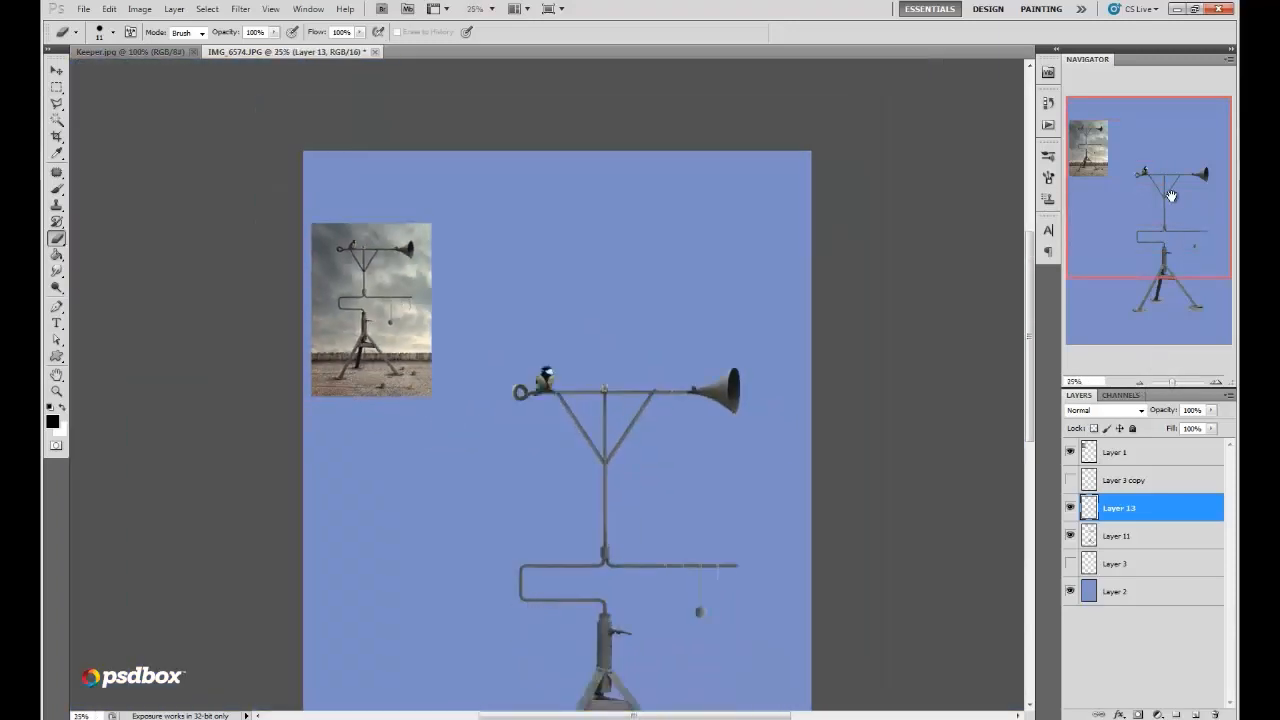
{"action": "left_click_drag", "start_coordinate": [1171, 196], "coordinate": [1196, 368]}
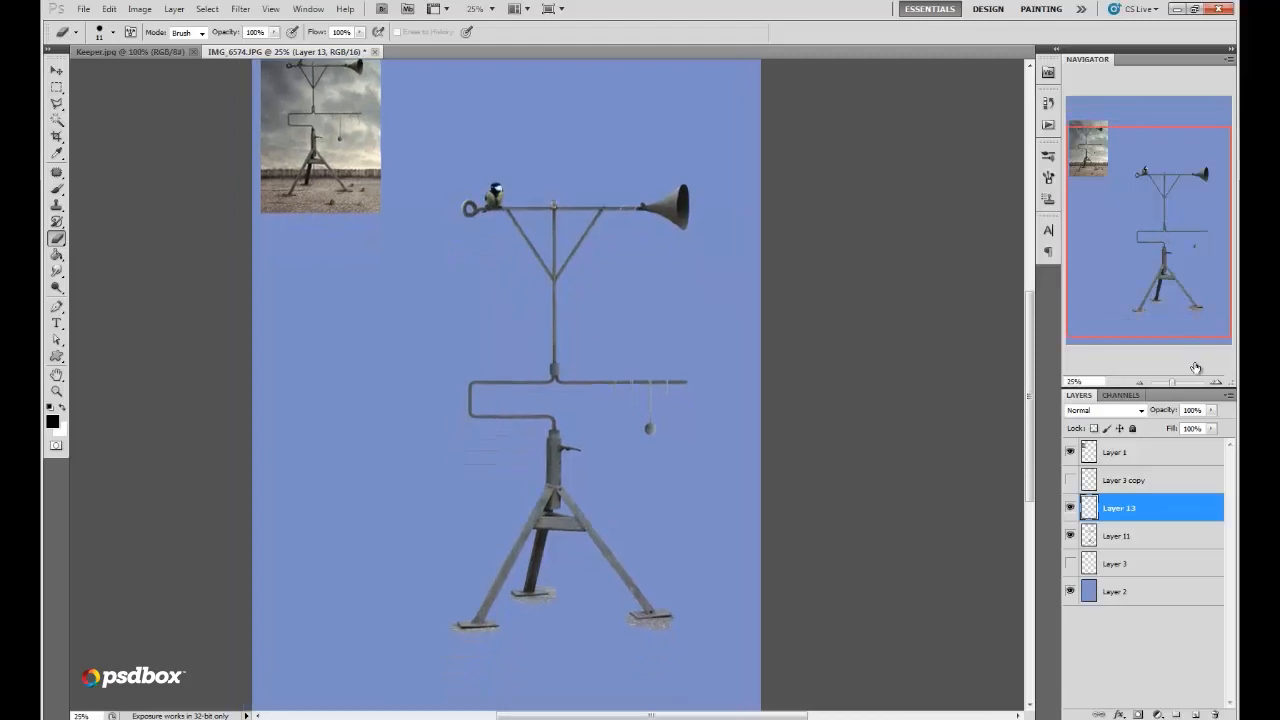
{"action": "left_click", "coordinate": [1216, 384]}
{"action": "left_click_drag", "start_coordinate": [1160, 200], "coordinate": [1137, 334]}
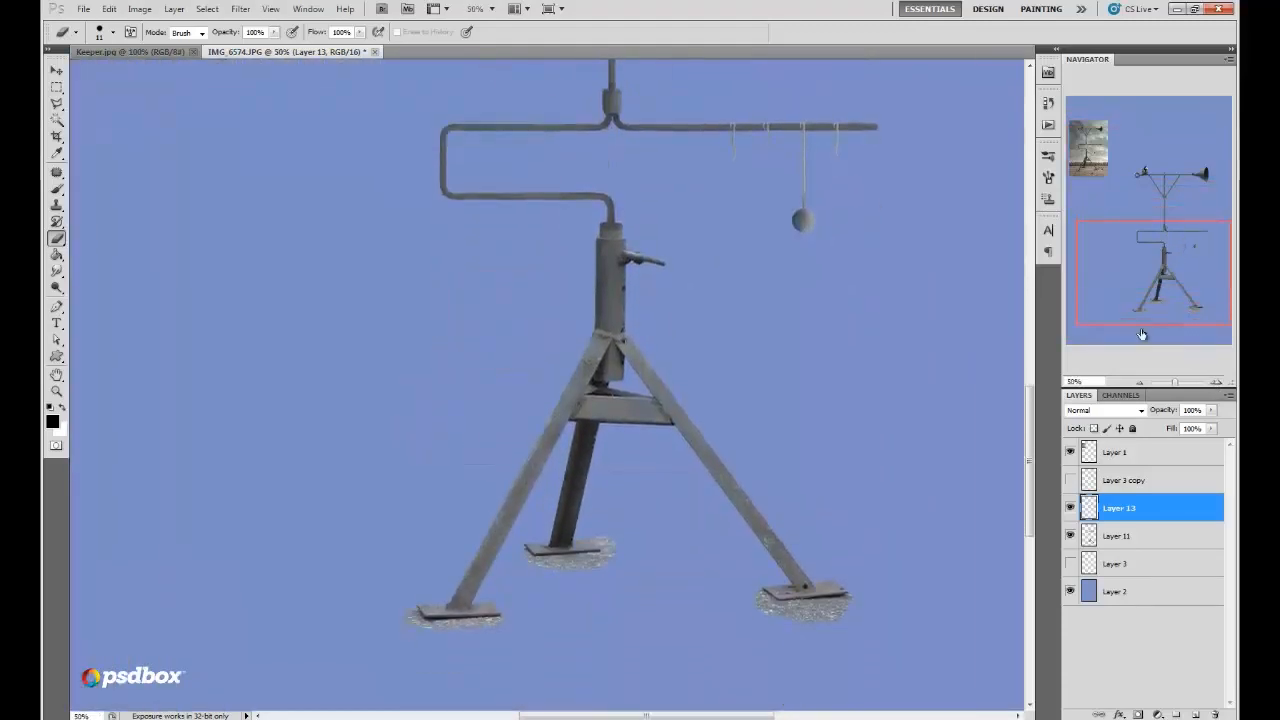
Step: Copy a section of the upper vertical pole from Layer 11 onto its own layer and place it beneath the tripod's central tube
{"action": "left_click", "coordinate": [1100, 541]}
{"action": "key", "text": "m"}
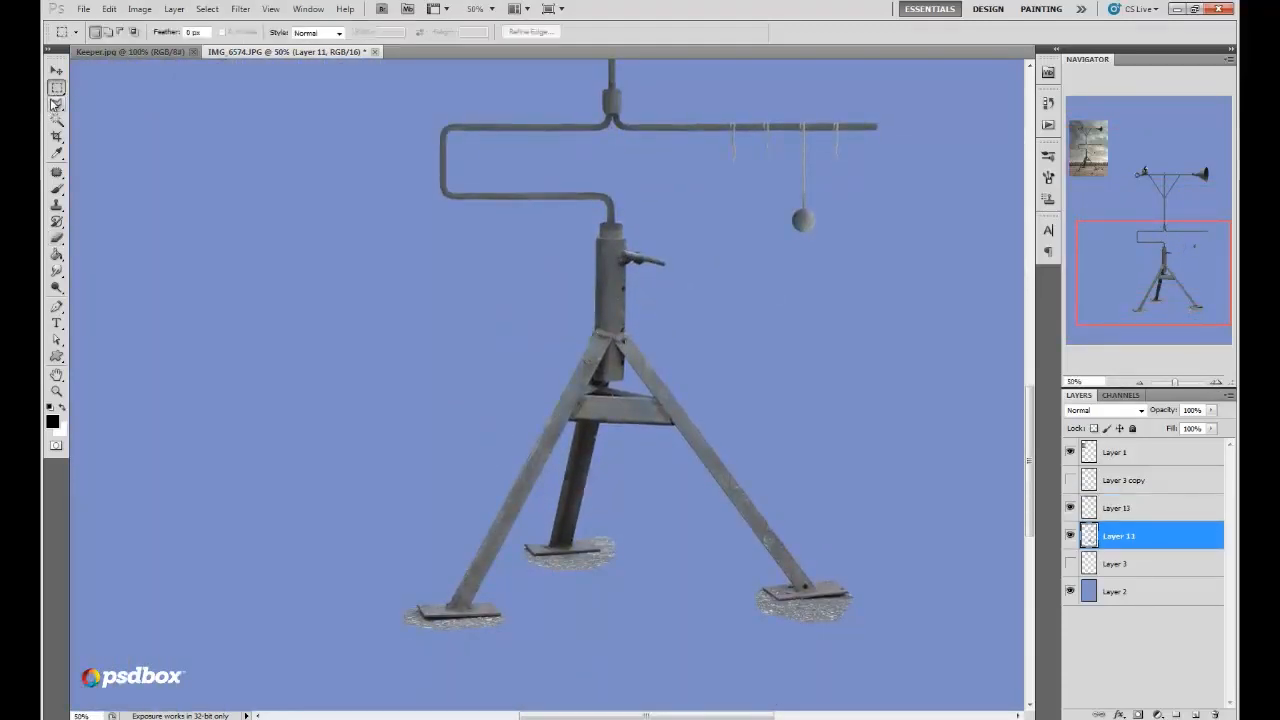
{"action": "left_click_drag", "start_coordinate": [1169, 260], "coordinate": [1172, 203]}
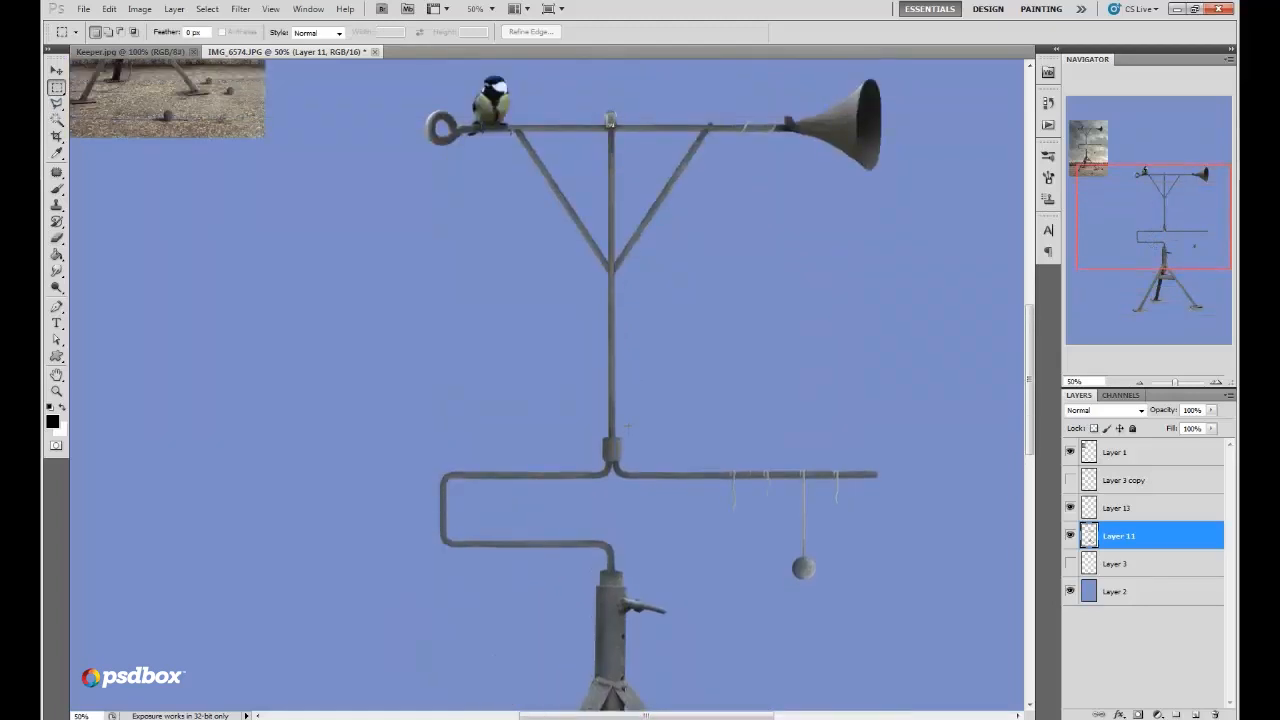
{"action": "key", "text": "ctrl+j"}
{"action": "left_click", "coordinate": [57, 71]}
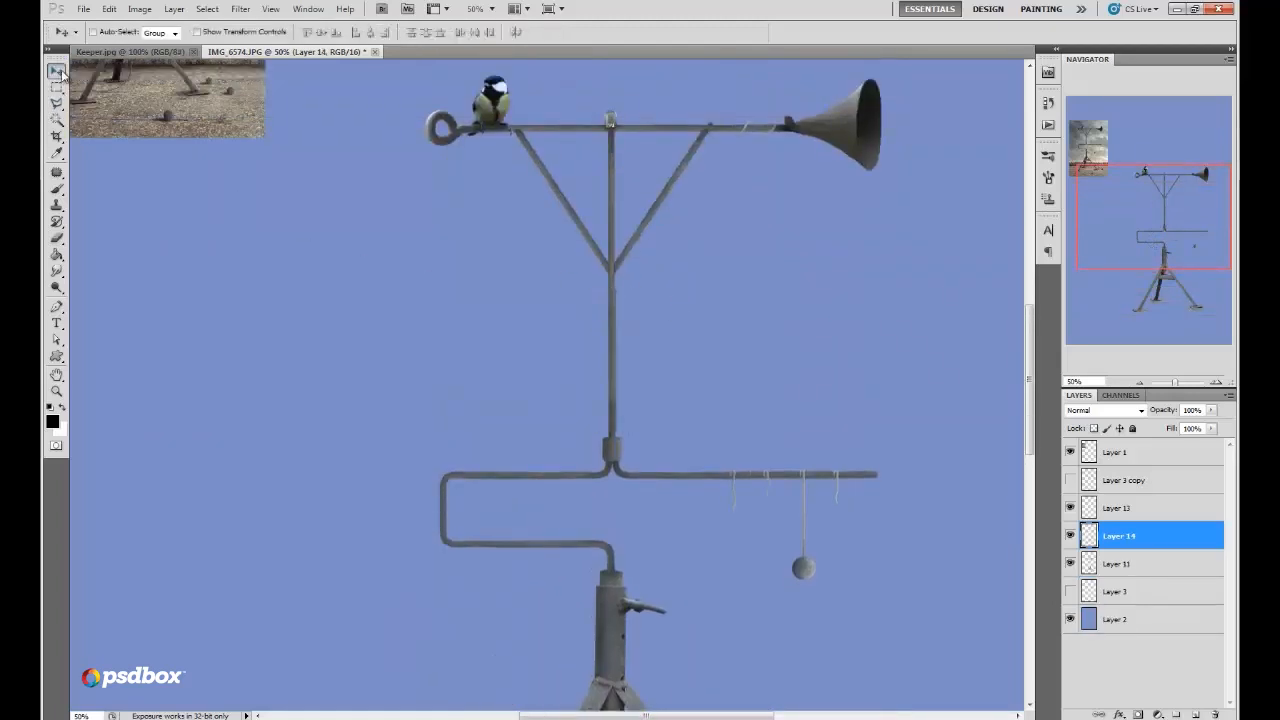
{"action": "left_click_drag", "start_coordinate": [710, 297], "coordinate": [759, 537]}
{"action": "left_click_drag", "start_coordinate": [1174, 208], "coordinate": [1180, 276]}
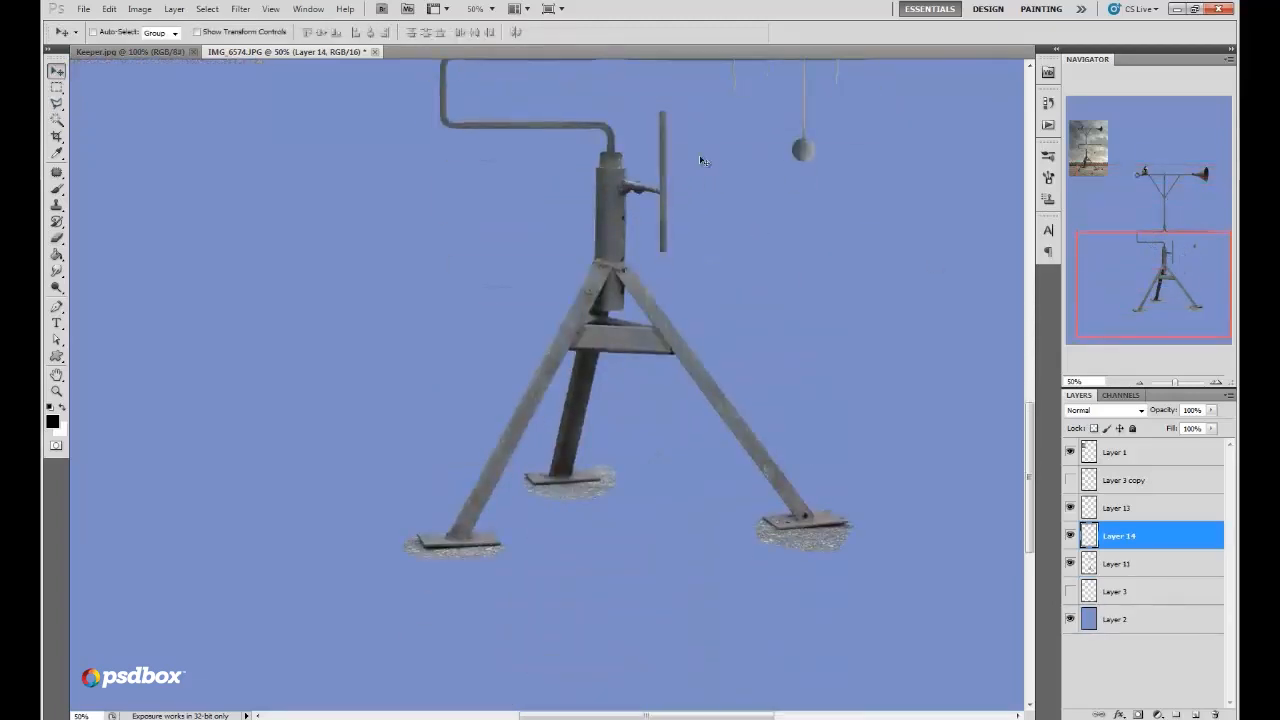
{"action": "mouse_move", "coordinate": [701, 154]}
{"action": "left_mouse_down"}
{"action": "mouse_move", "coordinate": [655, 364]}
{"action": "mouse_move", "coordinate": [646, 347]}
{"action": "left_mouse_up"}
Step: Extend the copied rod far below the tripod's feet with a soft 162 px Clone Stamp, and trim its edge along a rectangular selection
{"action": "left_click", "coordinate": [57, 205]}
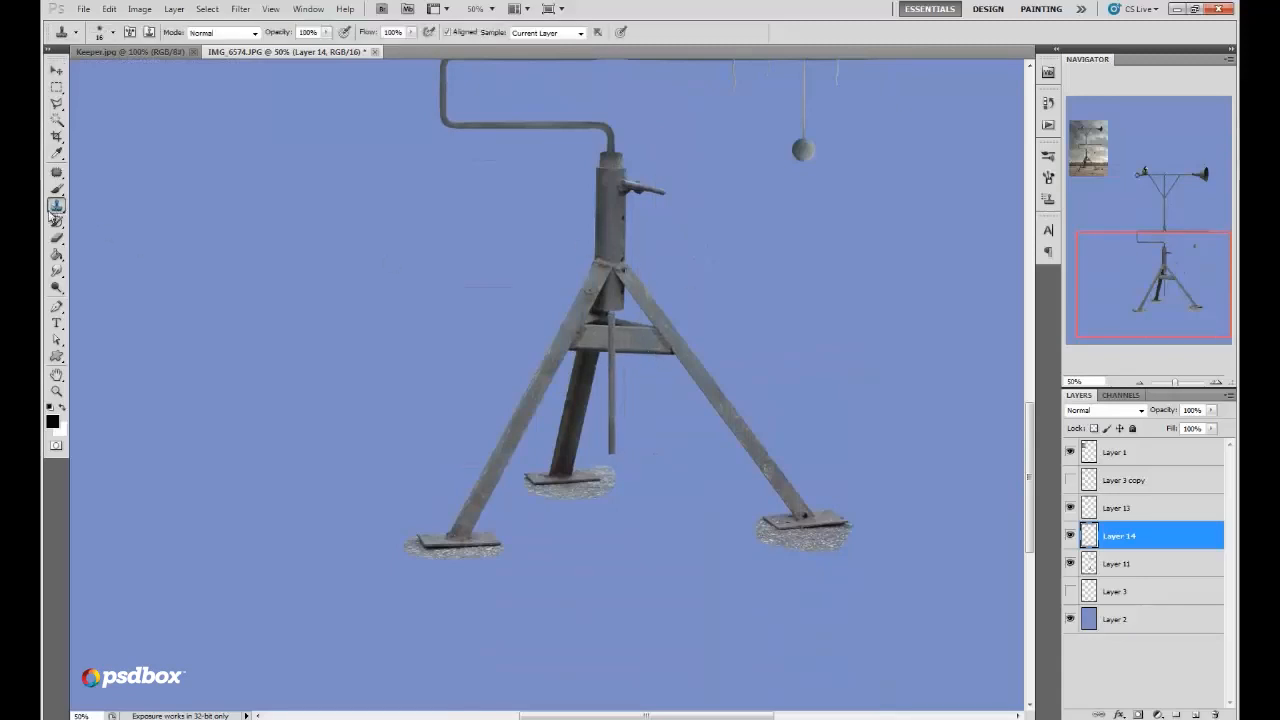
{"action": "right_click", "coordinate": [706, 334]}
{"action": "left_click", "coordinate": [791, 362]}
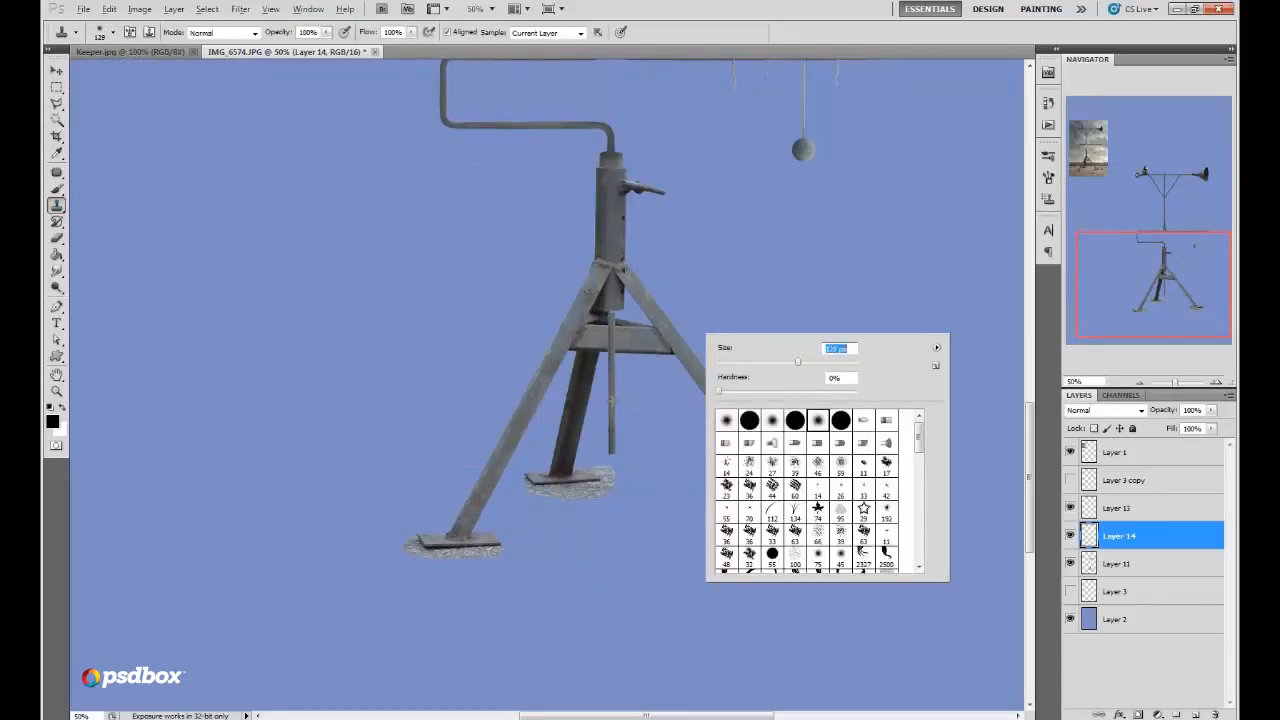
{"action": "left_click", "coordinate": [615, 413], "text": "alt"}
{"action": "left_click", "coordinate": [615, 467]}
{"action": "left_click_drag", "start_coordinate": [612, 463], "coordinate": [614, 524]}
{"action": "right_click", "coordinate": [660, 412]}
{"action": "left_click_drag", "start_coordinate": [755, 437], "coordinate": [766, 437]}
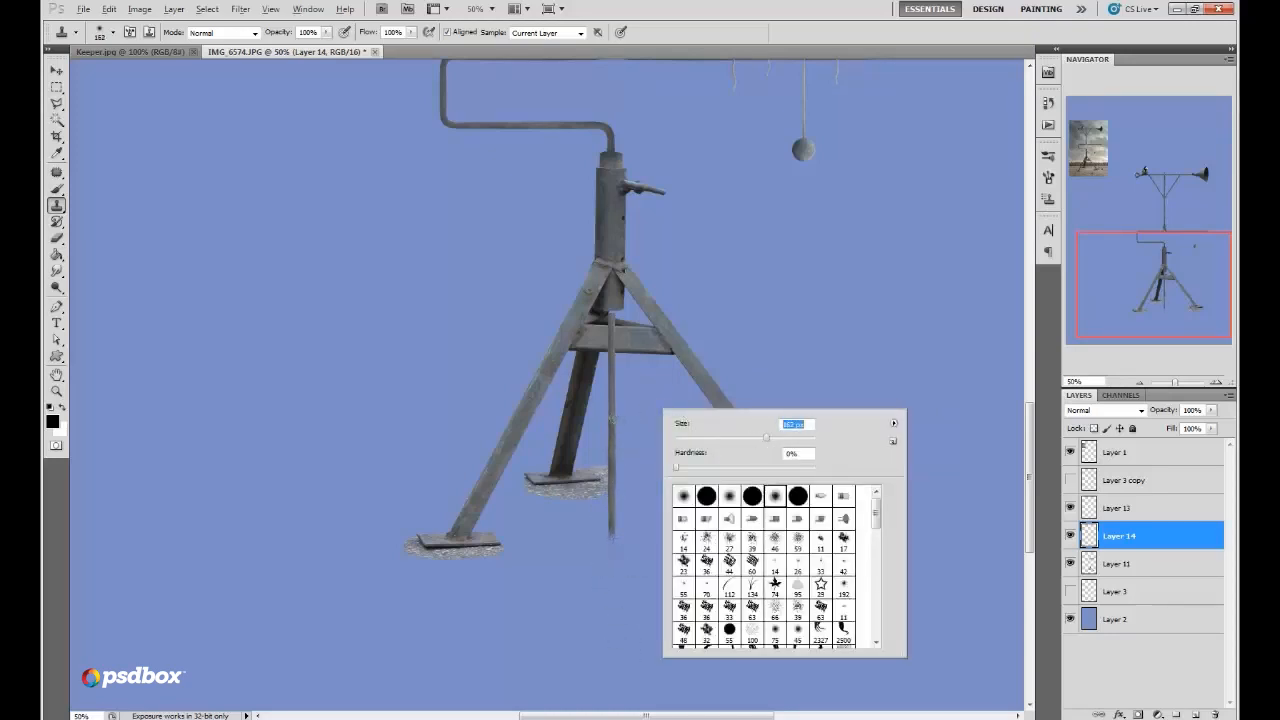
{"action": "left_click", "coordinate": [618, 555]}
{"action": "left_click_drag", "start_coordinate": [611, 527], "coordinate": [612, 642]}
{"action": "left_click", "coordinate": [56, 87]}
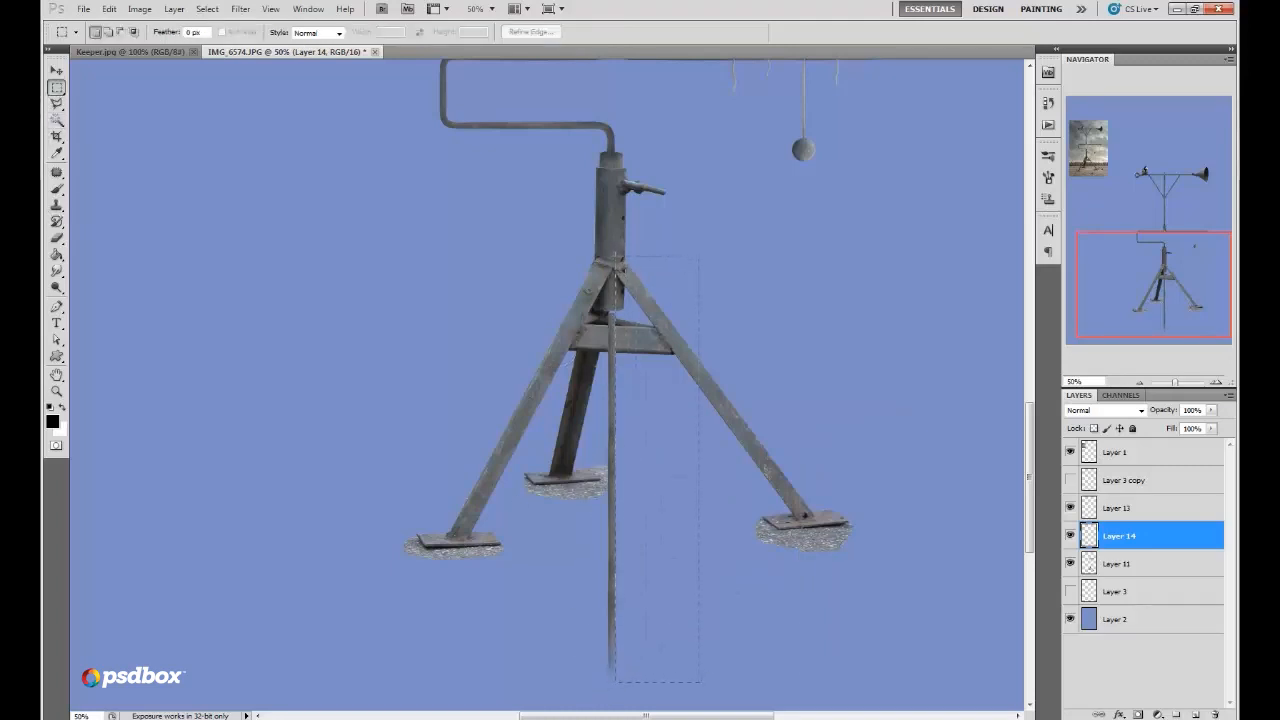
{"action": "key", "text": "ctrl+d"}
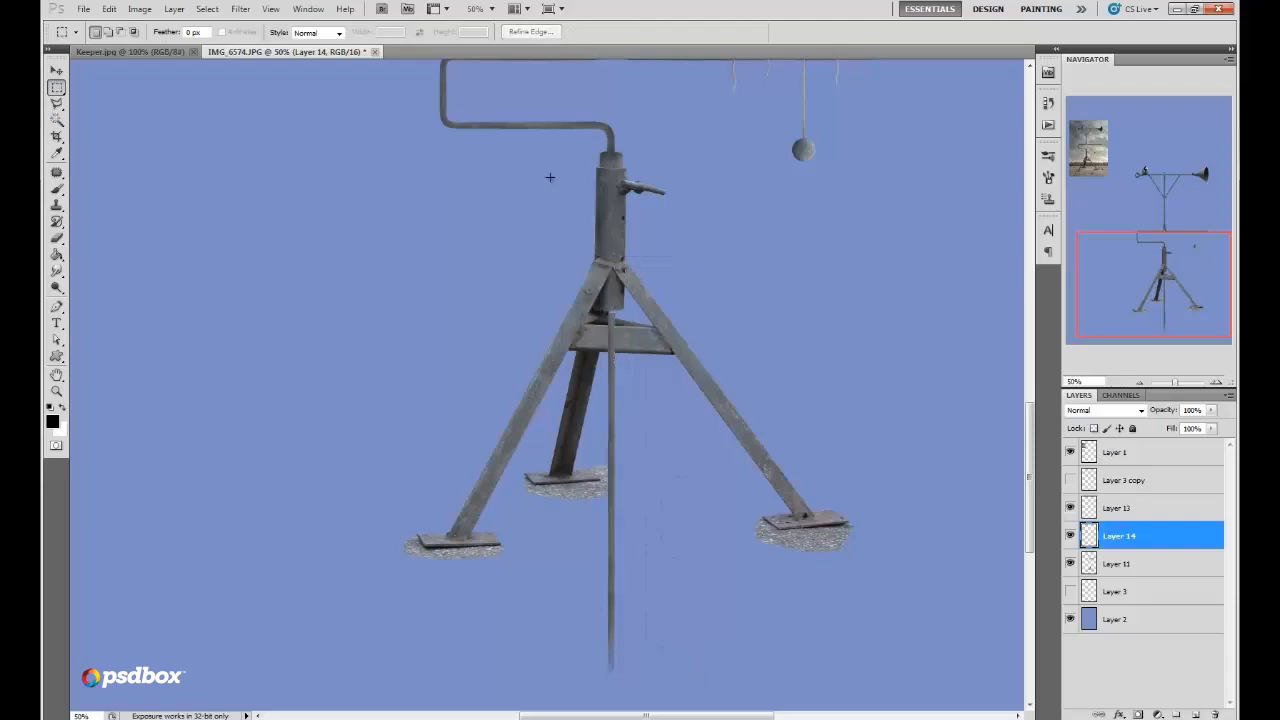
Step: Lighten and desaturate the rod with Hue/Saturation at saturation -58 and lightness +48
{"action": "left_click", "coordinate": [139, 8]}
{"action": "mouse_move", "coordinate": [180, 38]}
{"action": "left_click", "coordinate": [345, 120]}
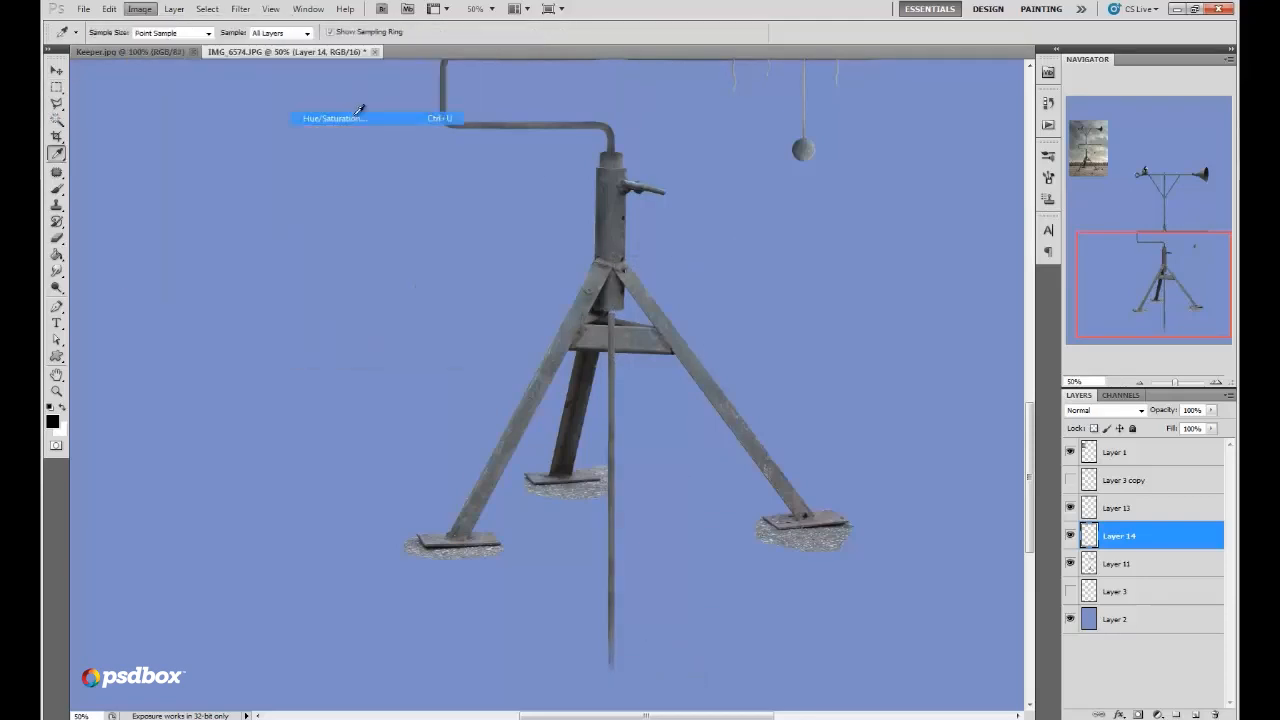
{"action": "left_click_drag", "start_coordinate": [1036, 403], "coordinate": [995, 405]}
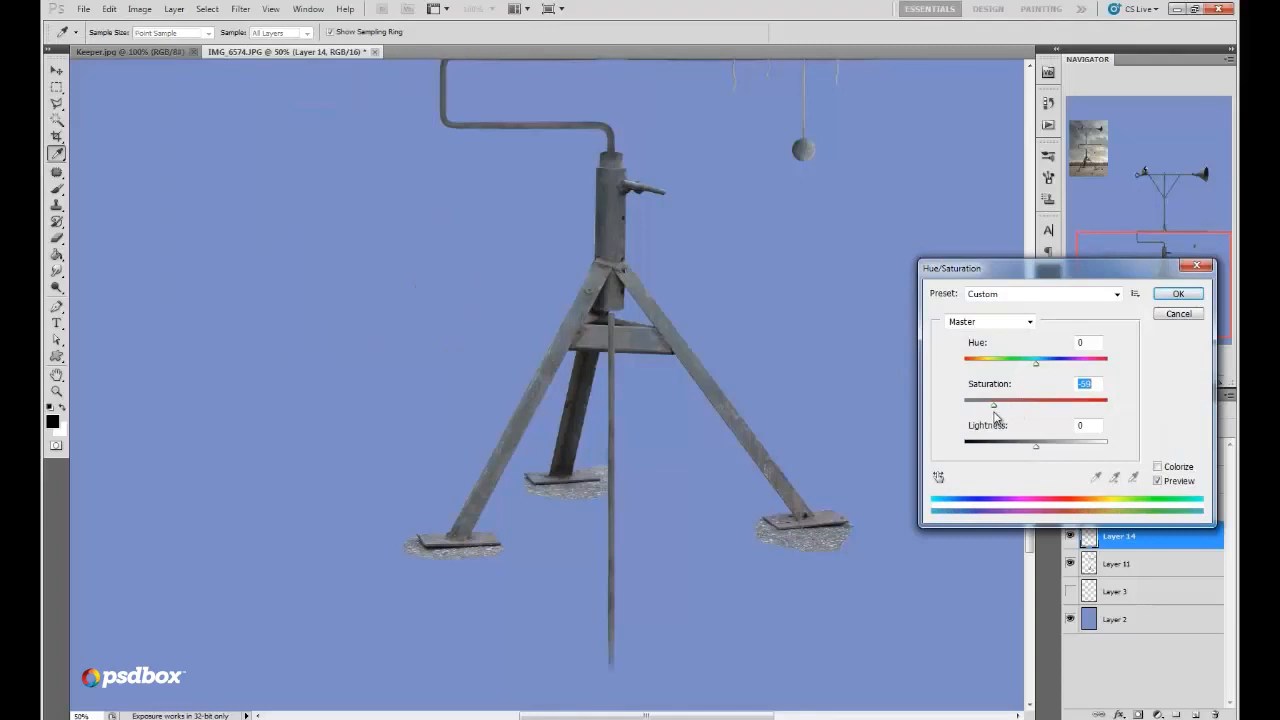
{"action": "left_click_drag", "start_coordinate": [1036, 446], "coordinate": [1073, 460]}
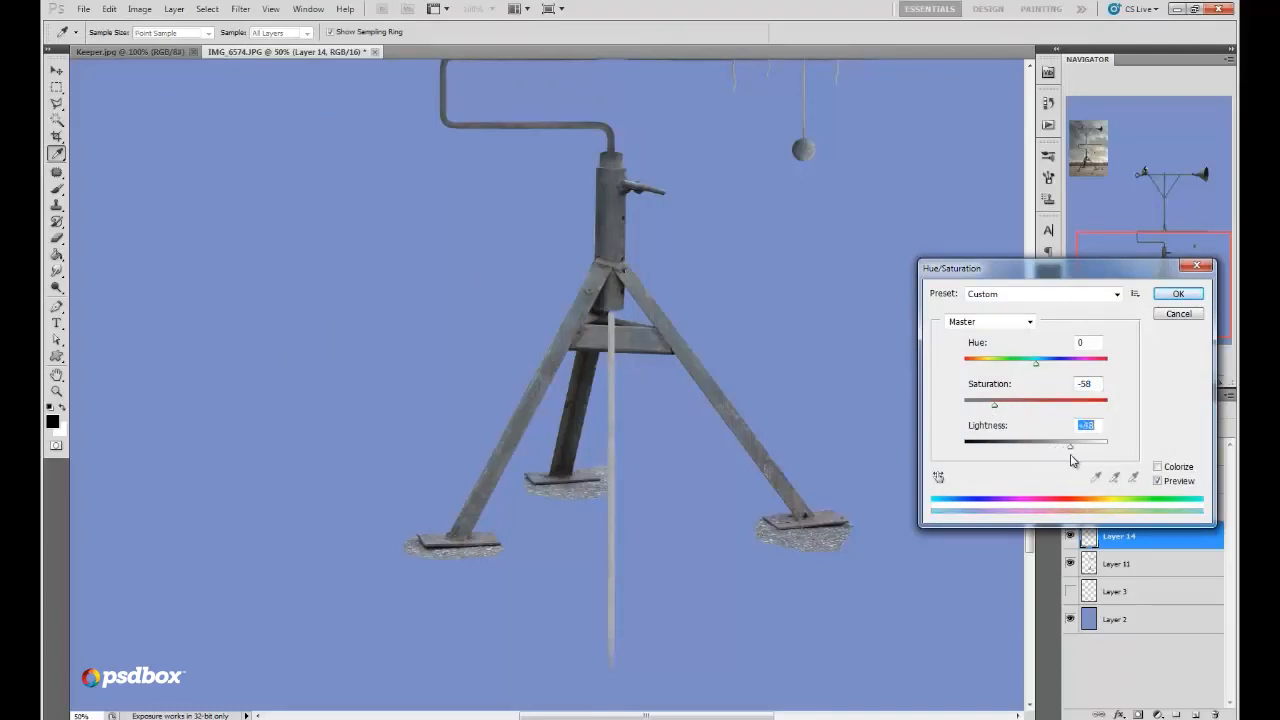
{"action": "left_click", "coordinate": [1178, 293]}
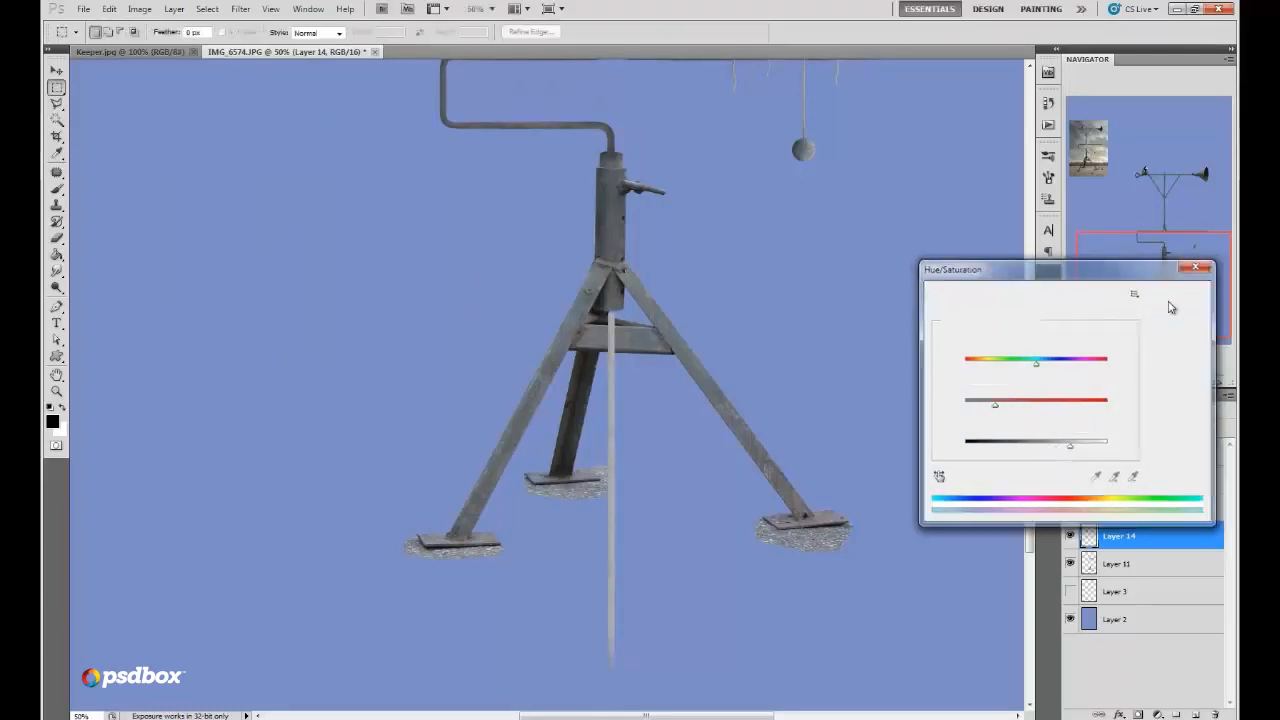
{"action": "key", "text": "m"}
Step: Bend the rod with Puppet Warp into a cable that hangs from the tube and curves sideways across the front foot
{"action": "left_click", "coordinate": [108, 8]}
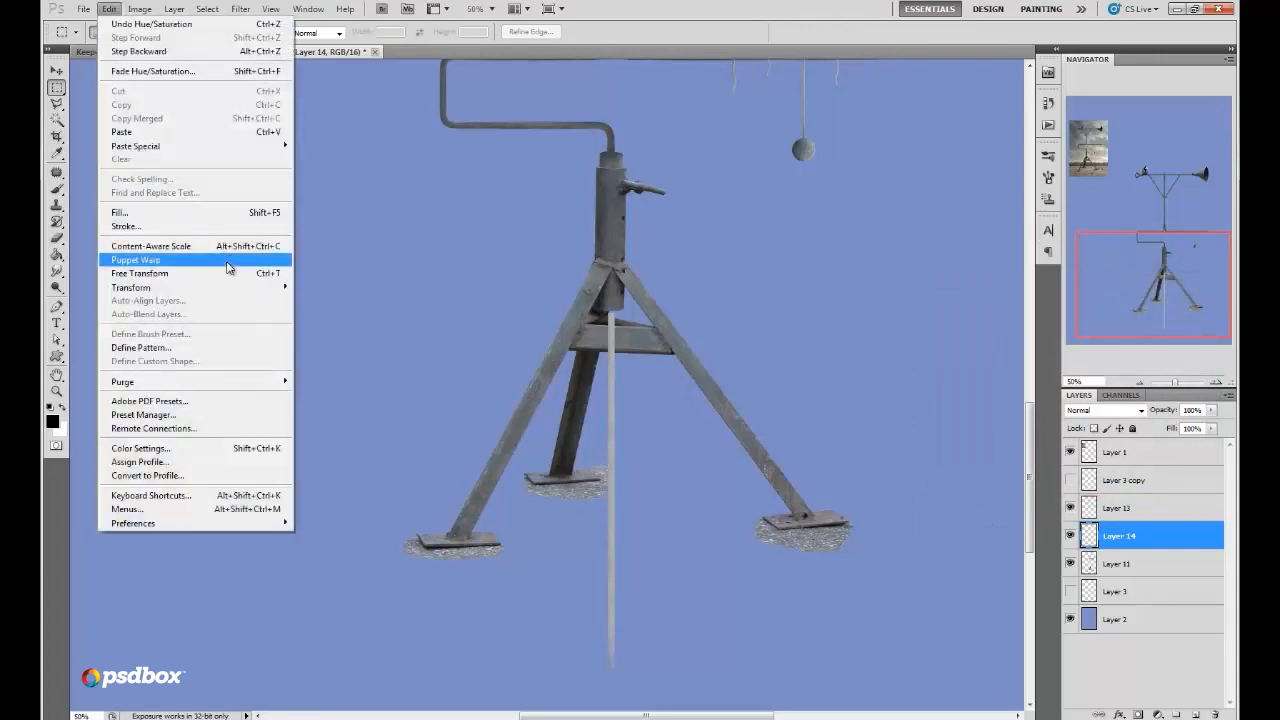
{"action": "left_click", "coordinate": [226, 260]}
{"action": "left_click", "coordinate": [610, 317]}
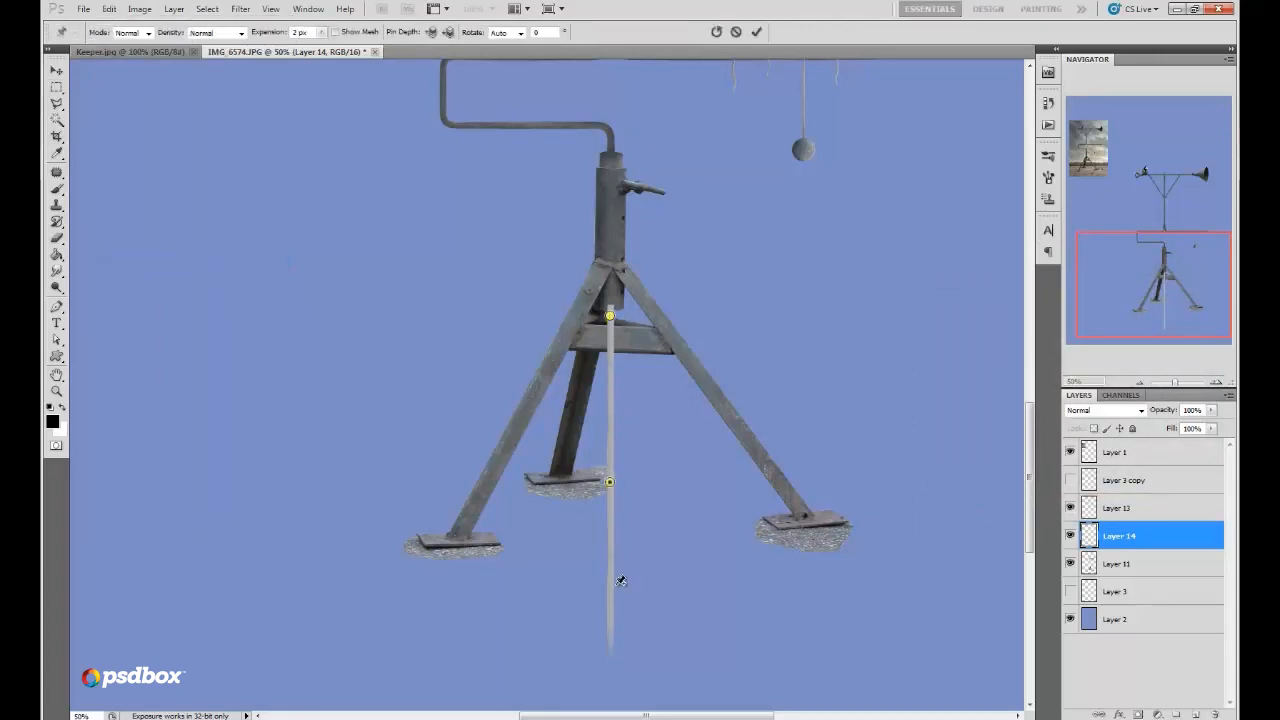
{"action": "left_click_drag", "start_coordinate": [611, 582], "coordinate": [432, 515]}
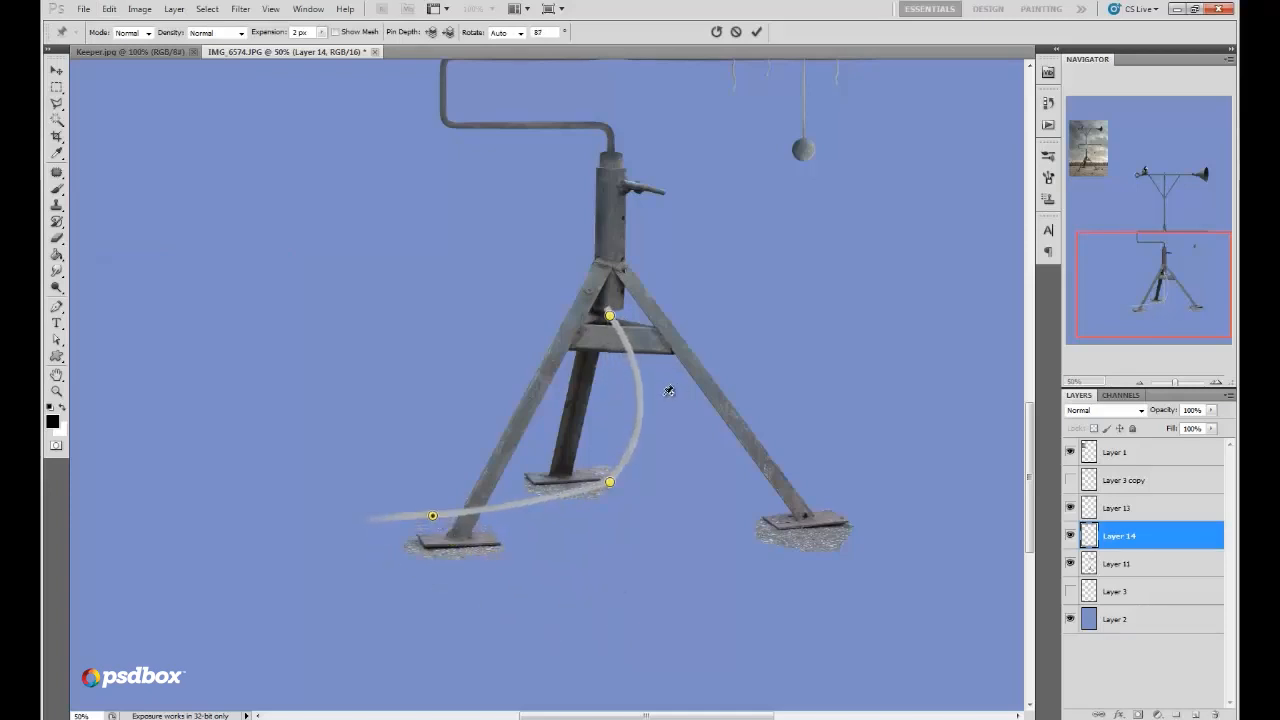
{"action": "left_click_drag", "start_coordinate": [641, 410], "coordinate": [615, 407]}
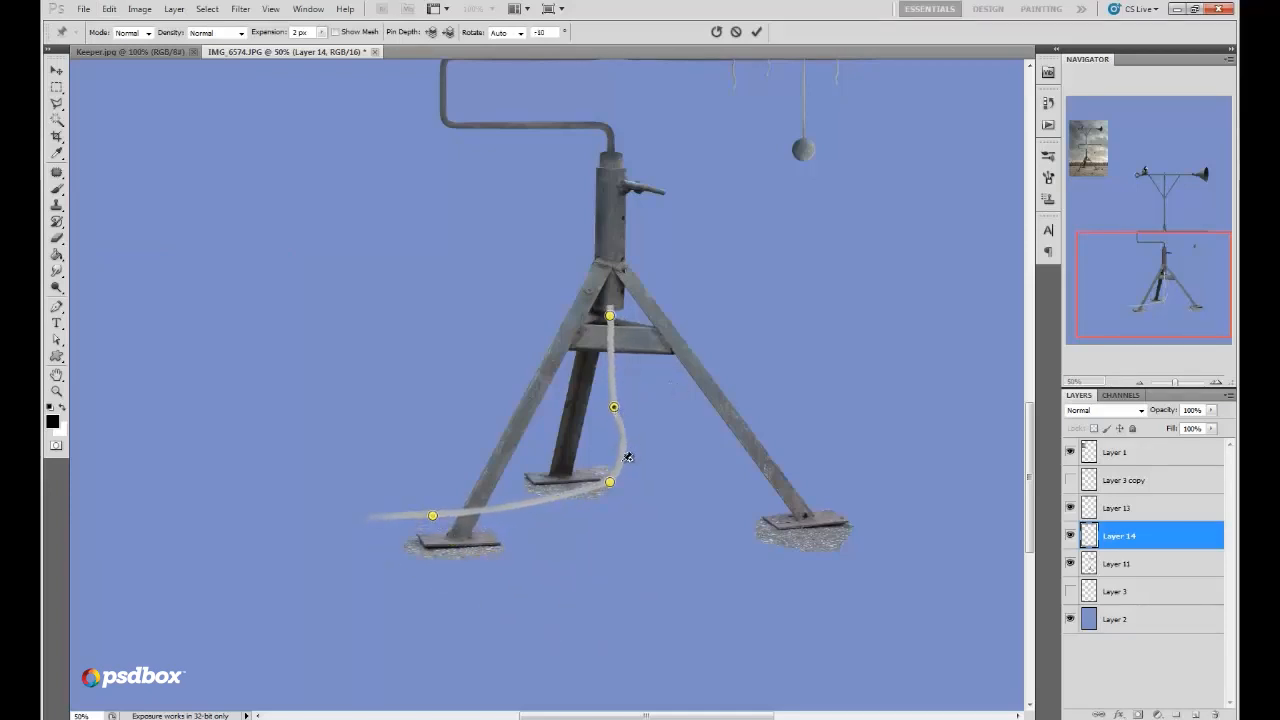
{"action": "left_click_drag", "start_coordinate": [610, 484], "coordinate": [607, 512]}
{"action": "left_click_drag", "start_coordinate": [624, 457], "coordinate": [610, 462]}
{"action": "left_click_drag", "start_coordinate": [604, 510], "coordinate": [572, 505]}
{"action": "left_click_drag", "start_coordinate": [610, 462], "coordinate": [611, 471]}
{"action": "left_click_drag", "start_coordinate": [614, 407], "coordinate": [618, 409]}
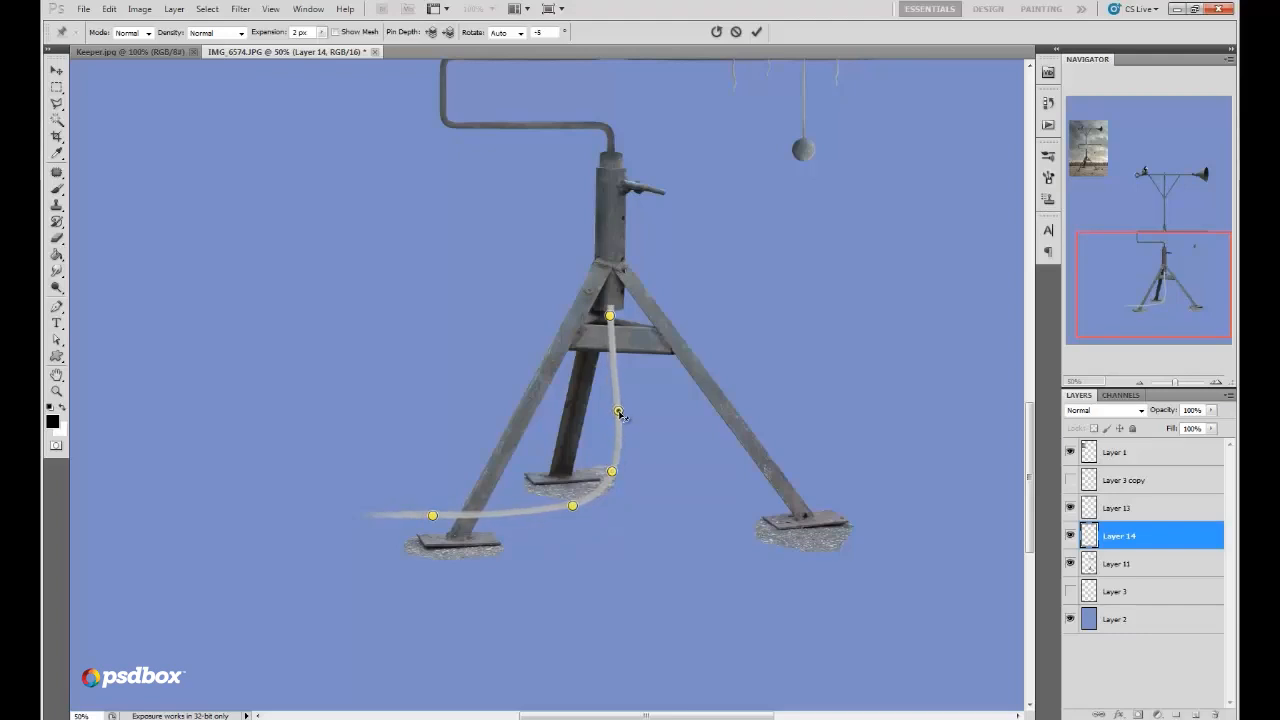
Step: Refine the warp pins so the cable hangs straight, rounds the bend smoothly and runs level to its end, and apply the warp
{"action": "left_click_drag", "start_coordinate": [1174, 272], "coordinate": [1172, 292]}
{"action": "left_click", "coordinate": [1214, 382]}
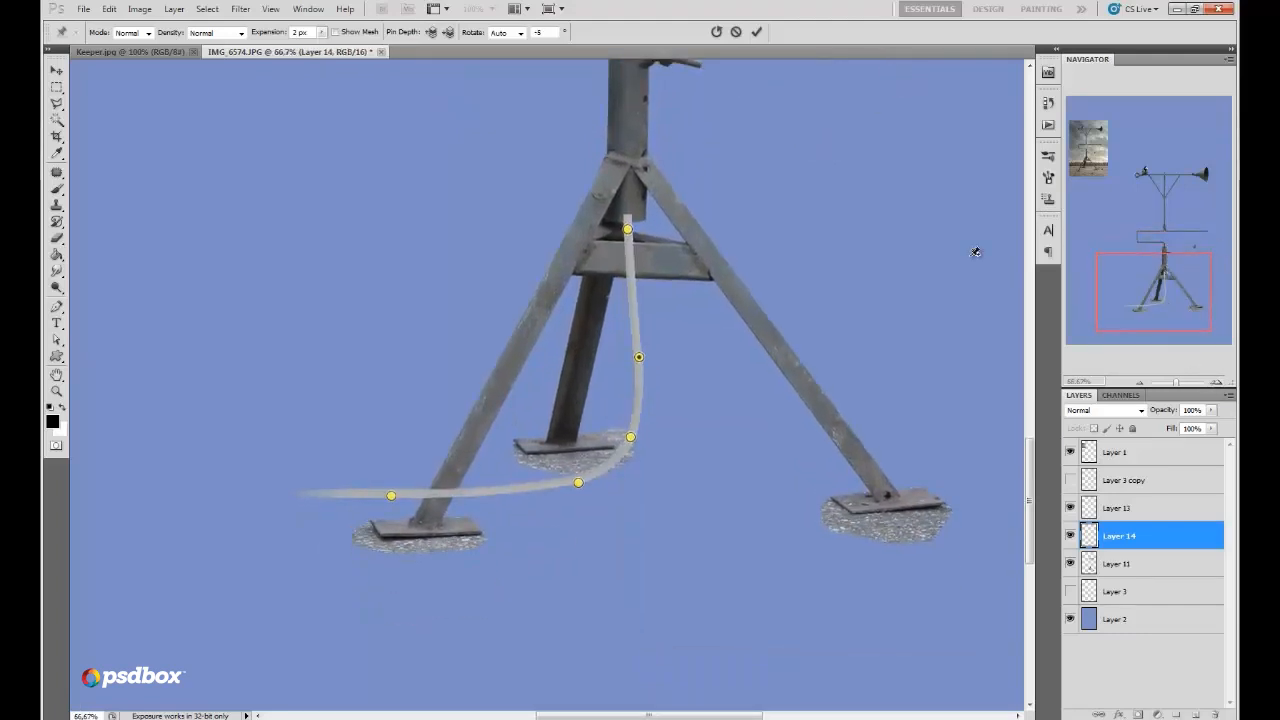
{"action": "left_click_drag", "start_coordinate": [628, 231], "coordinate": [631, 230]}
{"action": "left_click_drag", "start_coordinate": [640, 360], "coordinate": [635, 358]}
{"action": "left_click_drag", "start_coordinate": [631, 438], "coordinate": [626, 439]}
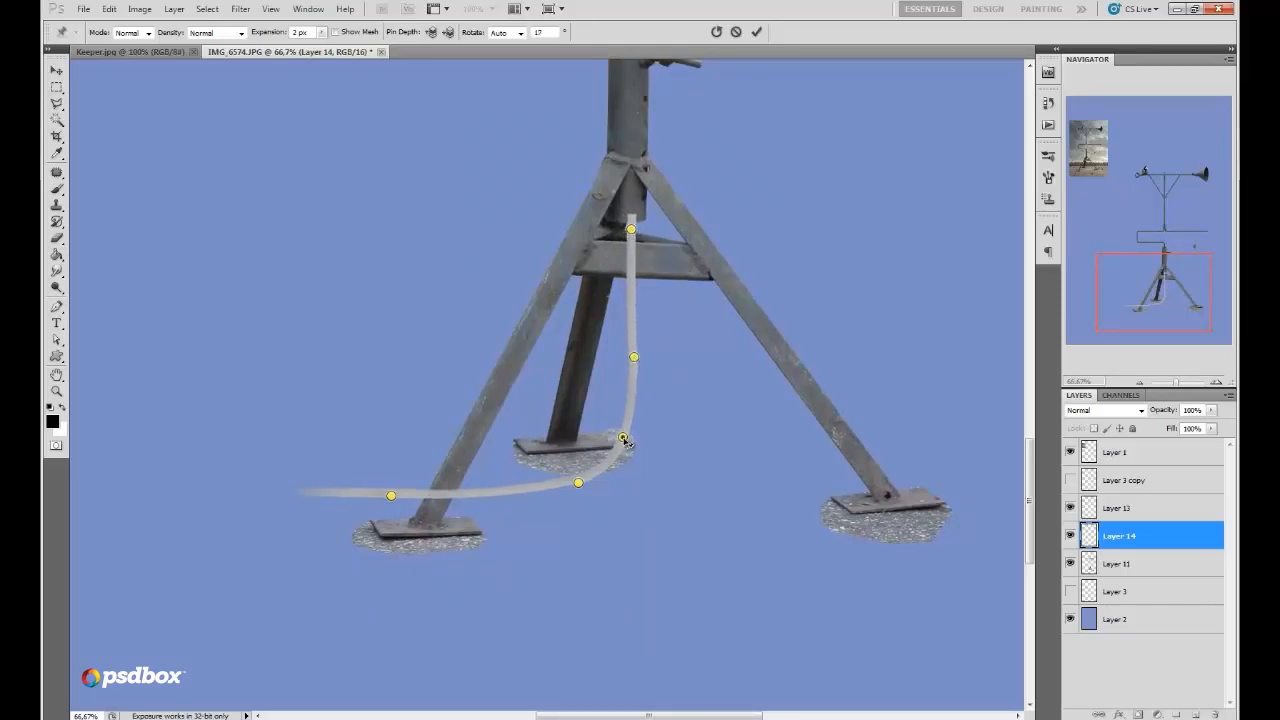
{"action": "left_click_drag", "start_coordinate": [392, 495], "coordinate": [389, 482]}
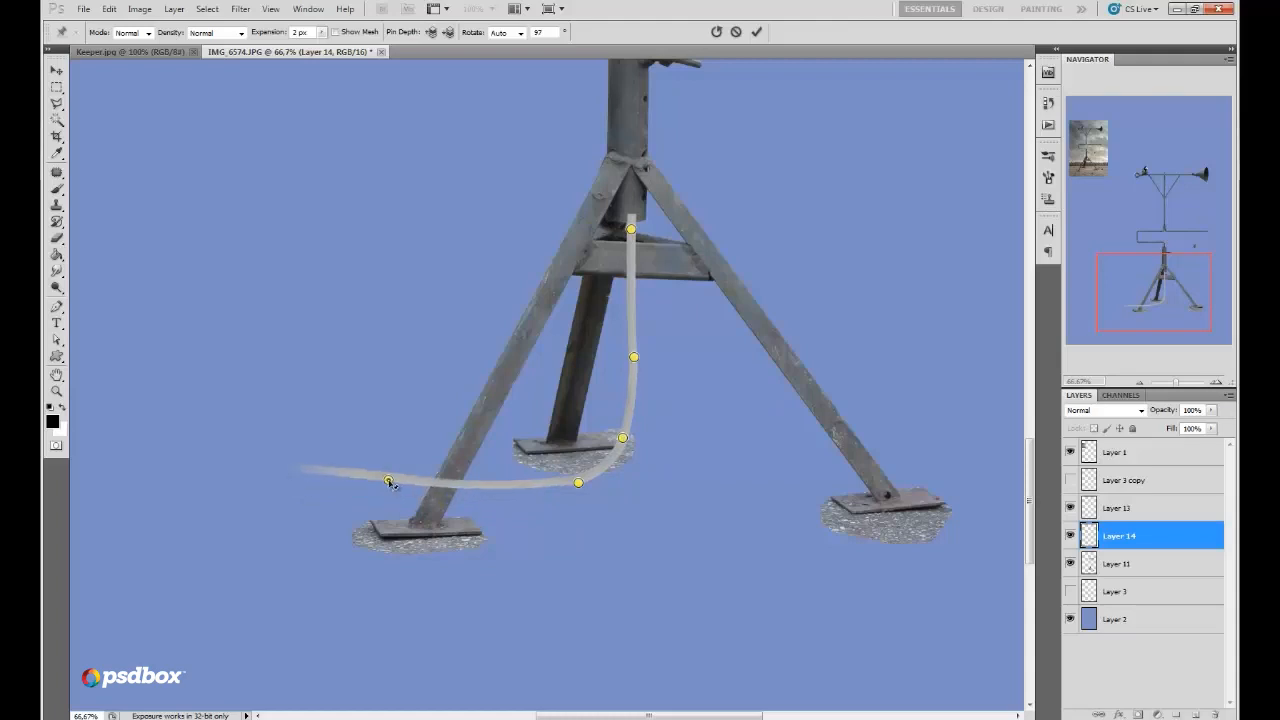
{"action": "left_click", "coordinate": [475, 479]}
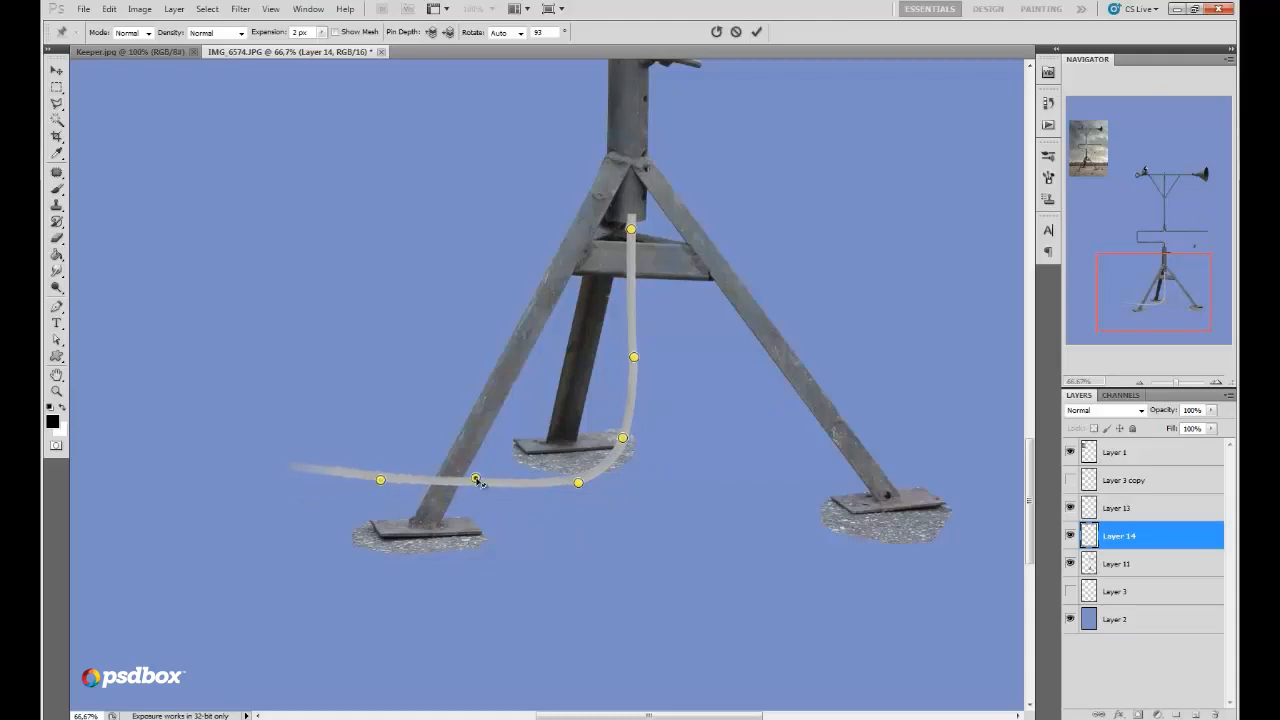
{"action": "left_click_drag", "start_coordinate": [380, 485], "coordinate": [374, 489]}
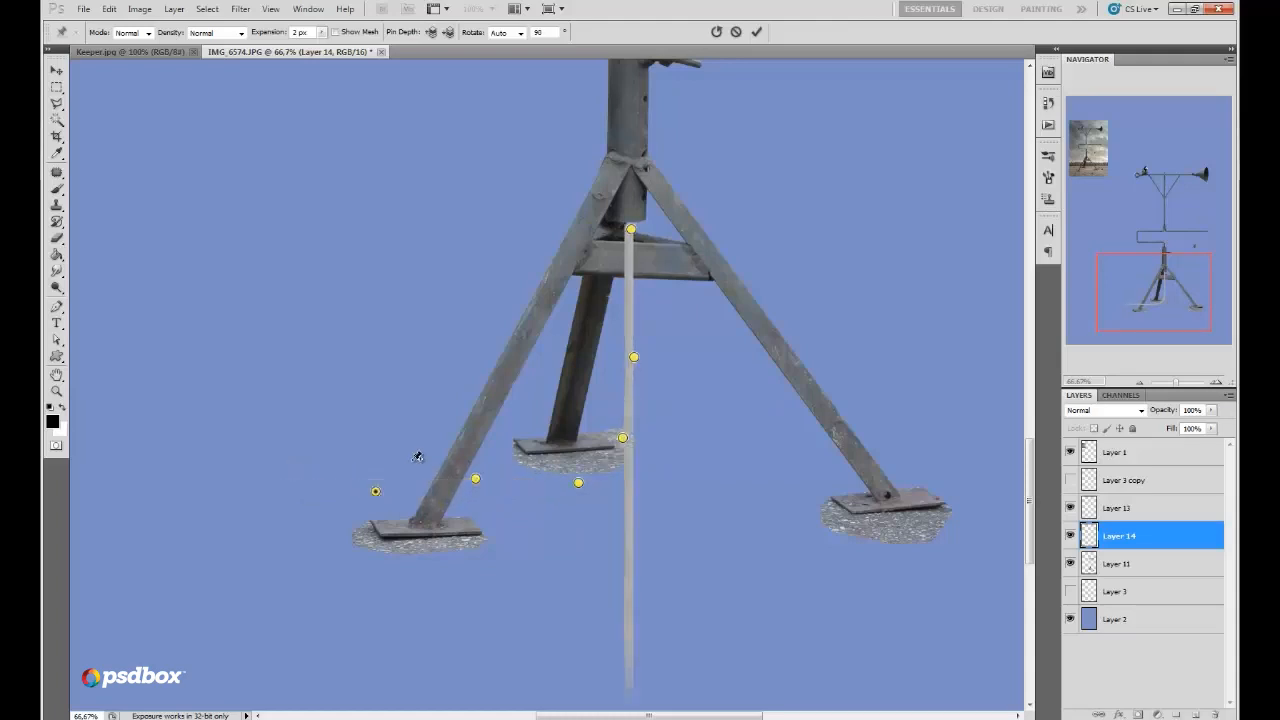
{"action": "left_click", "coordinate": [756, 32]}
Step: Scale the cable down proportionally to about 60% and position its vertical part below the tripod's central tube
{"action": "left_click", "coordinate": [109, 9]}
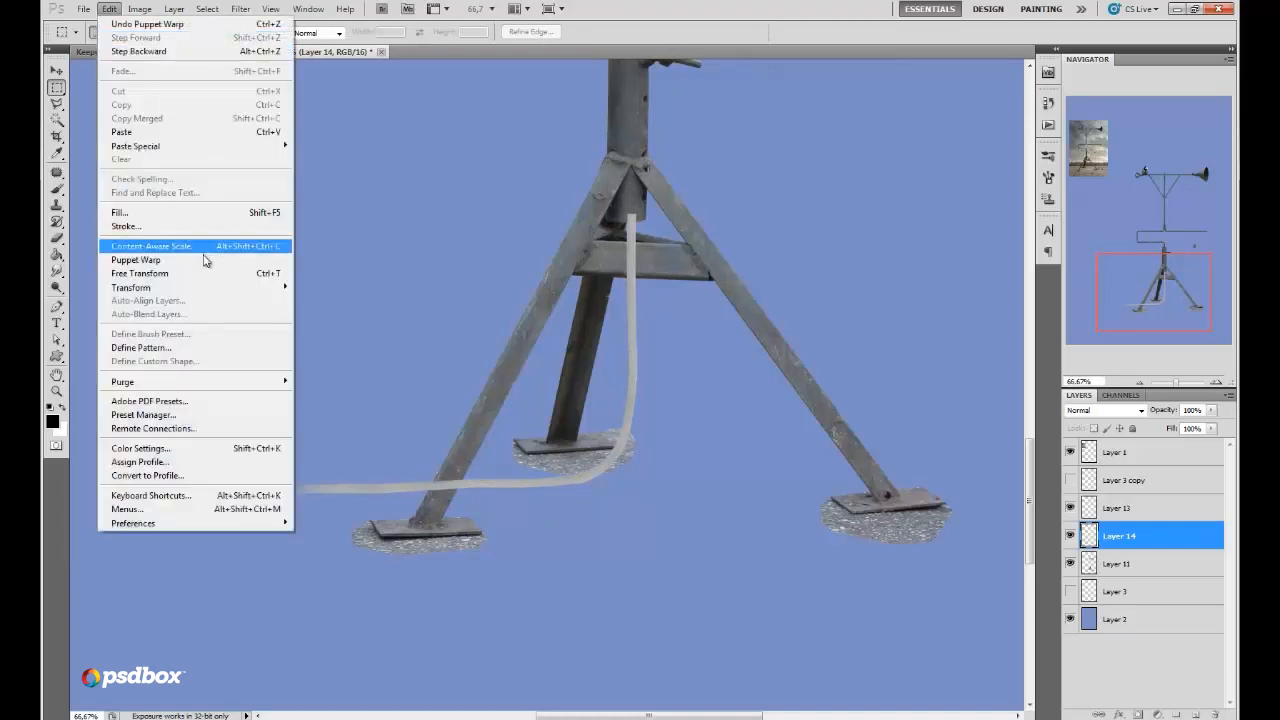
{"action": "left_click", "coordinate": [150, 271]}
{"action": "left_click_drag", "start_coordinate": [640, 218], "coordinate": [514, 297]}
{"action": "left_click_drag", "start_coordinate": [512, 360], "coordinate": [650, 378]}
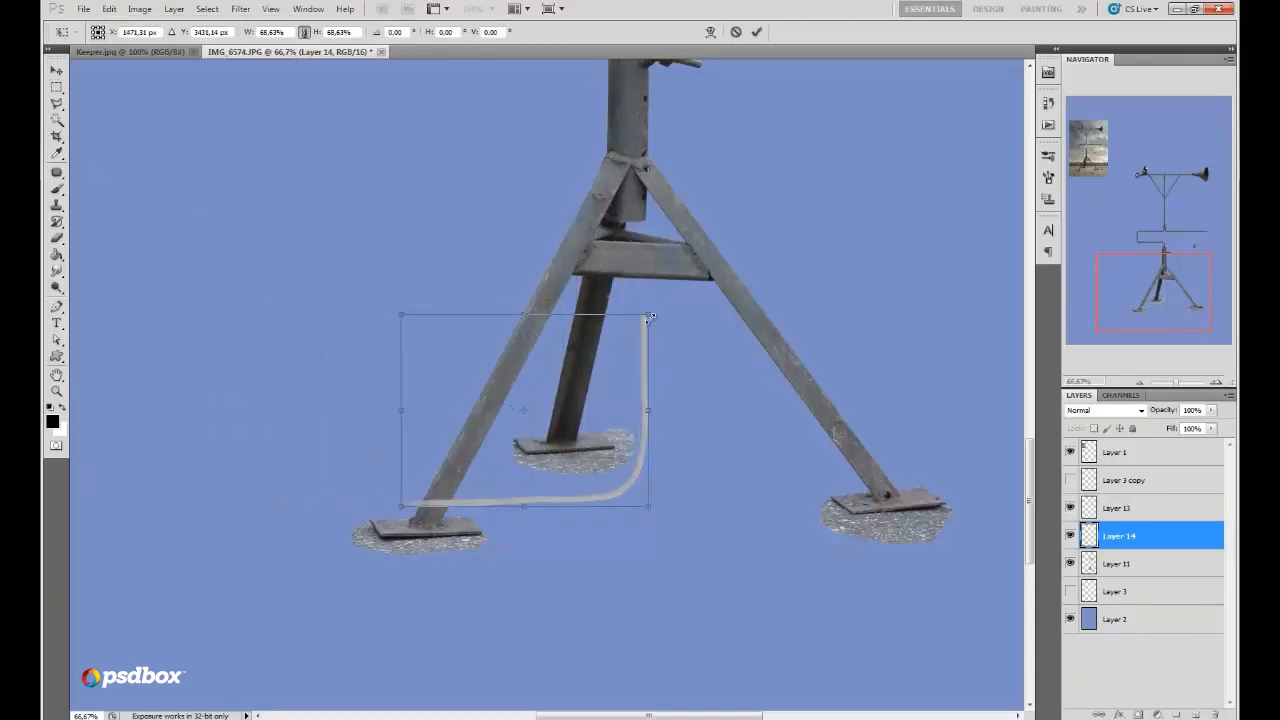
{"action": "left_click_drag", "start_coordinate": [648, 314], "coordinate": [611, 337]}
{"action": "left_click_drag", "start_coordinate": [598, 480], "coordinate": [619, 478]}
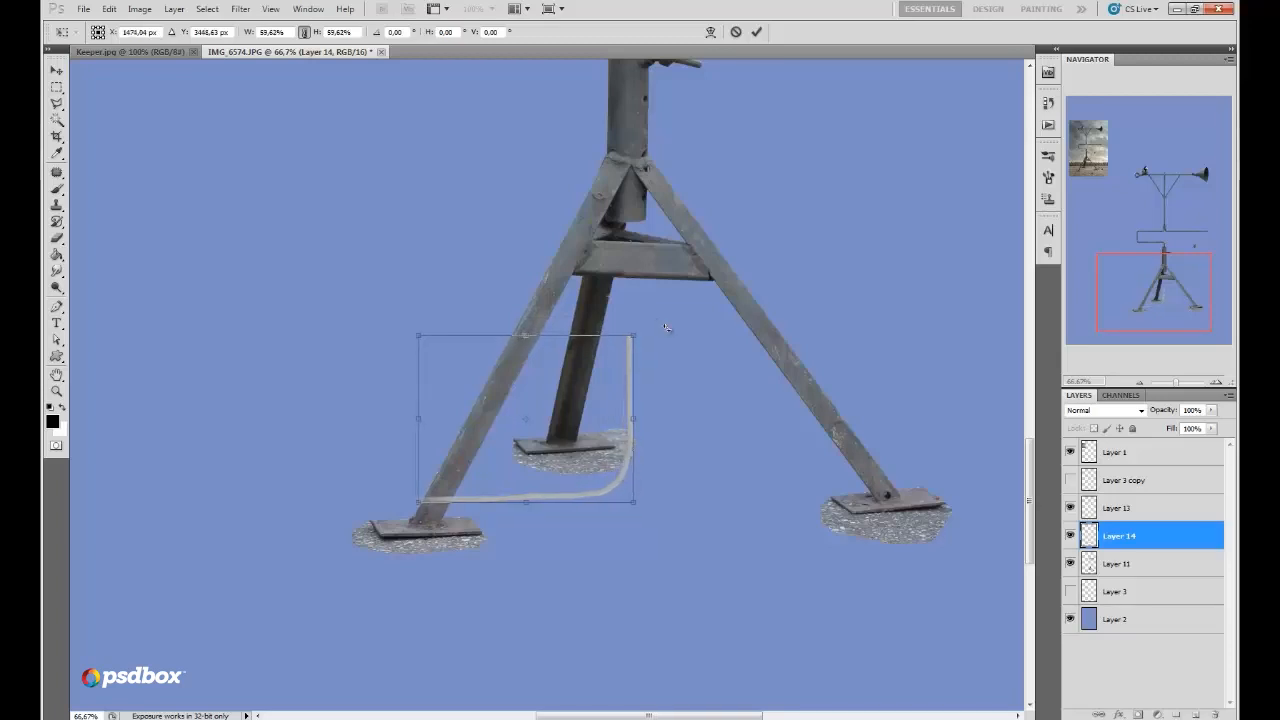
{"action": "left_click", "coordinate": [756, 31]}
Step: Clone the cable upward into the tube and outward past the front foot with the soft 162 px Clone Stamp
{"action": "left_click", "coordinate": [56, 205]}
{"action": "right_click", "coordinate": [707, 350]}
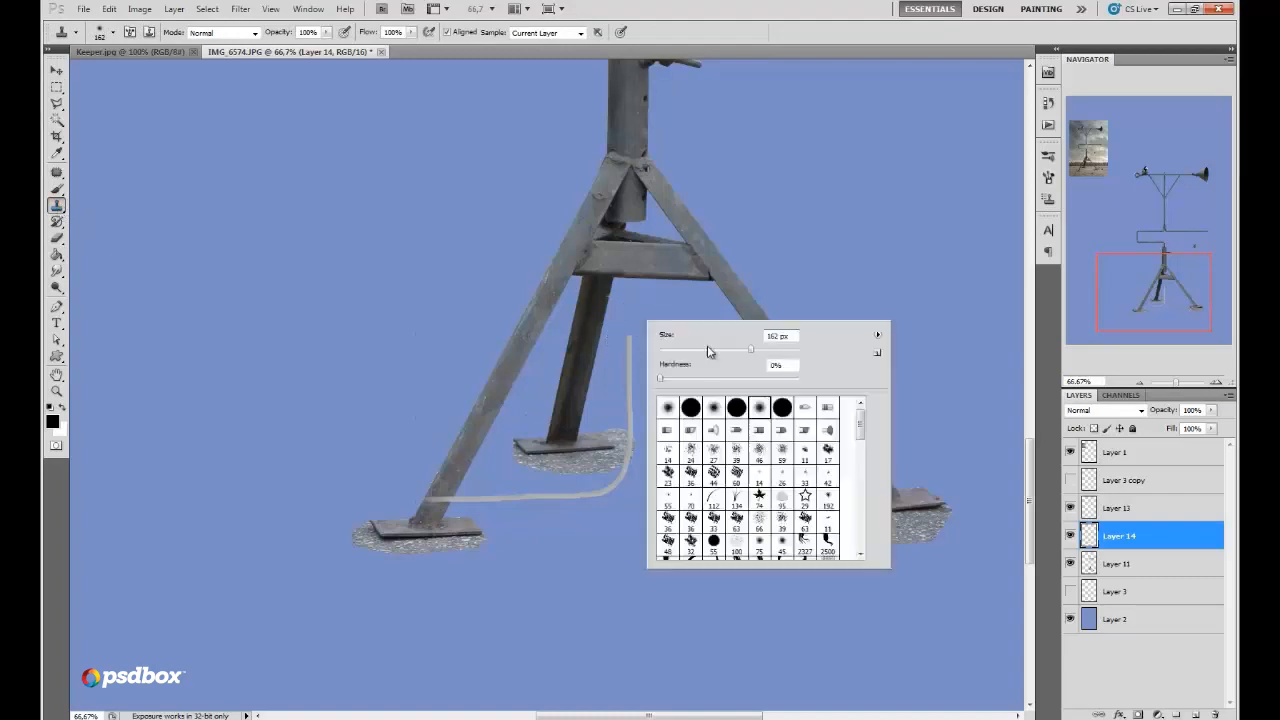
{"action": "left_click", "coordinate": [625, 398]}
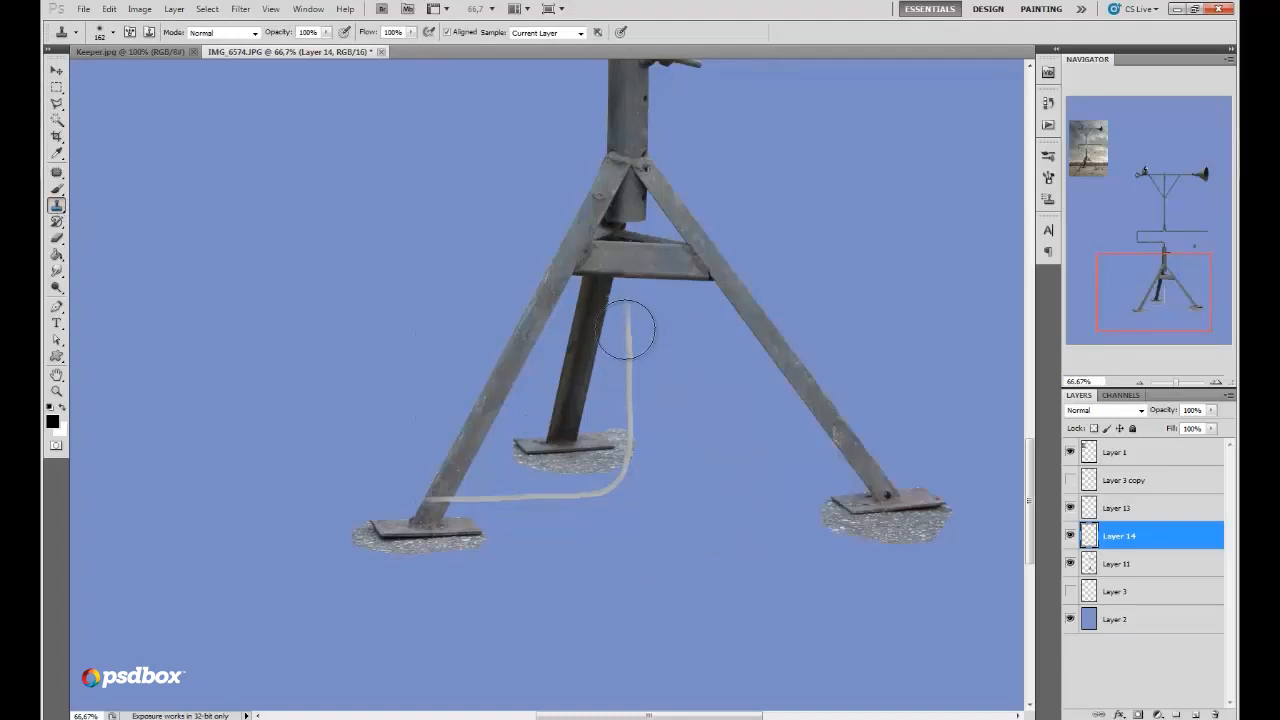
{"action": "mouse_move", "coordinate": [627, 330]}
{"action": "left_mouse_down"}
{"action": "mouse_move", "coordinate": [622, 232]}
{"action": "mouse_move", "coordinate": [635, 286]}
{"action": "left_mouse_up"}
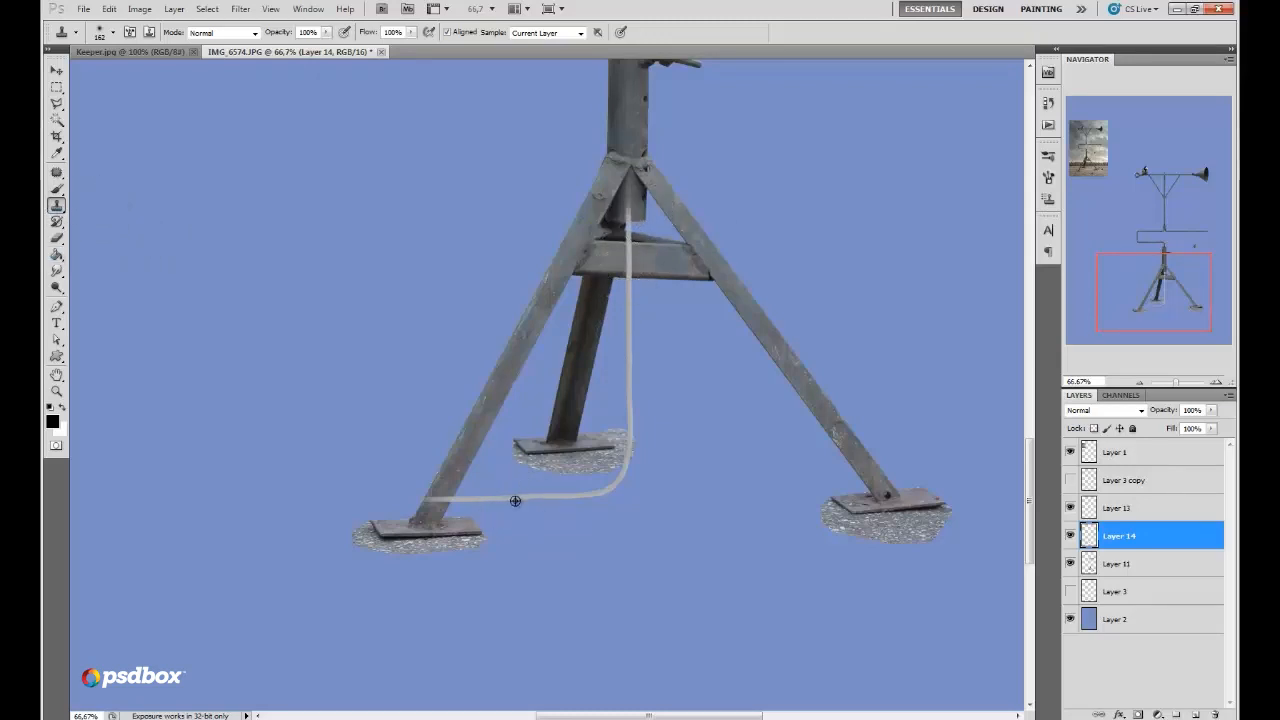
{"action": "mouse_move", "coordinate": [421, 497]}
{"action": "left_mouse_down"}
{"action": "mouse_move", "coordinate": [416, 486]}
{"action": "mouse_move", "coordinate": [422, 505]}
{"action": "mouse_move", "coordinate": [250, 503]}
{"action": "left_mouse_up"}
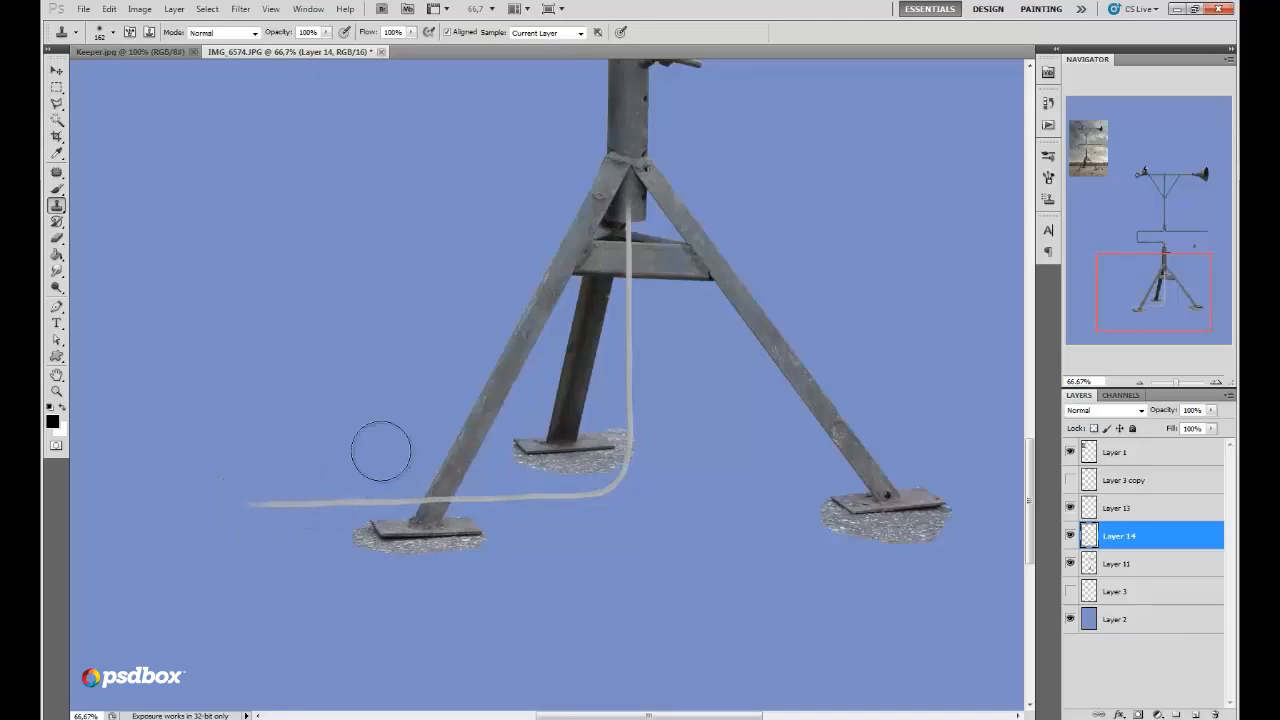
Step: Erase the cable where it overlaps the tube, the crossbar and the front leg with a 27 px Eraser
{"action": "left_click", "coordinate": [56, 237]}
{"action": "right_click", "coordinate": [683, 205]}
{"action": "left_click_drag", "start_coordinate": [683, 205], "coordinate": [688, 205]}
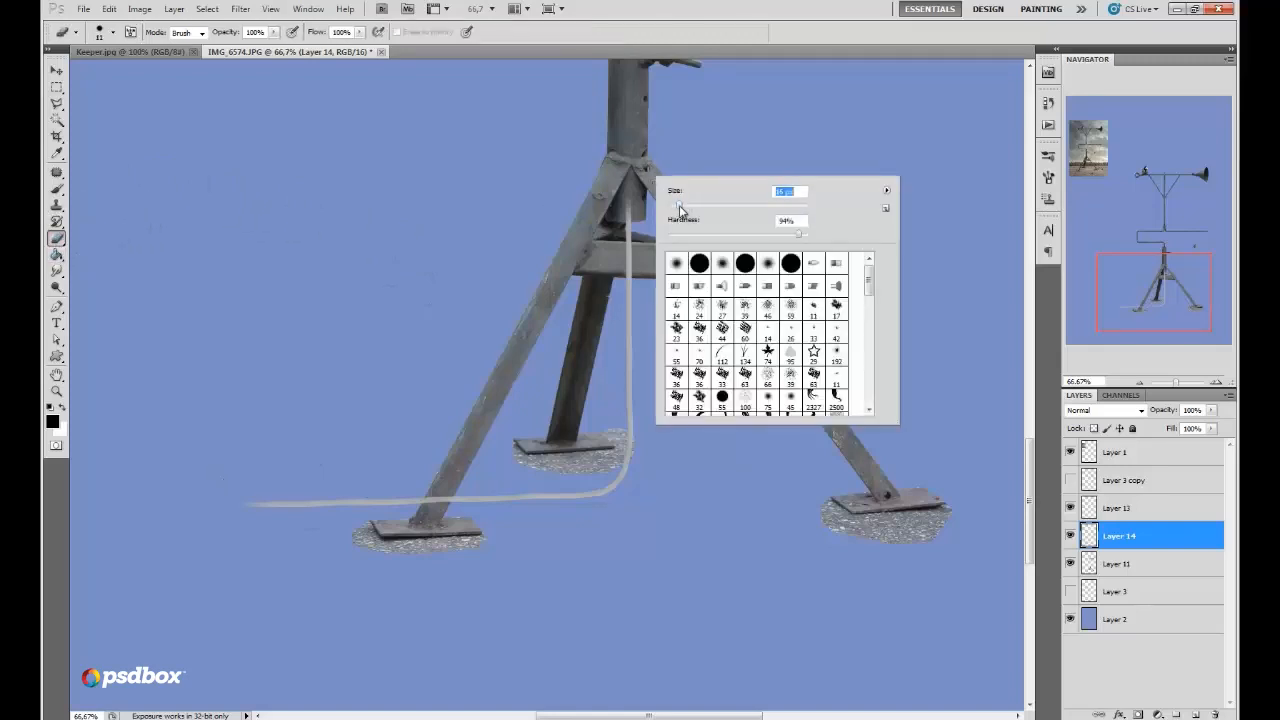
{"action": "left_click", "coordinate": [624, 214]}
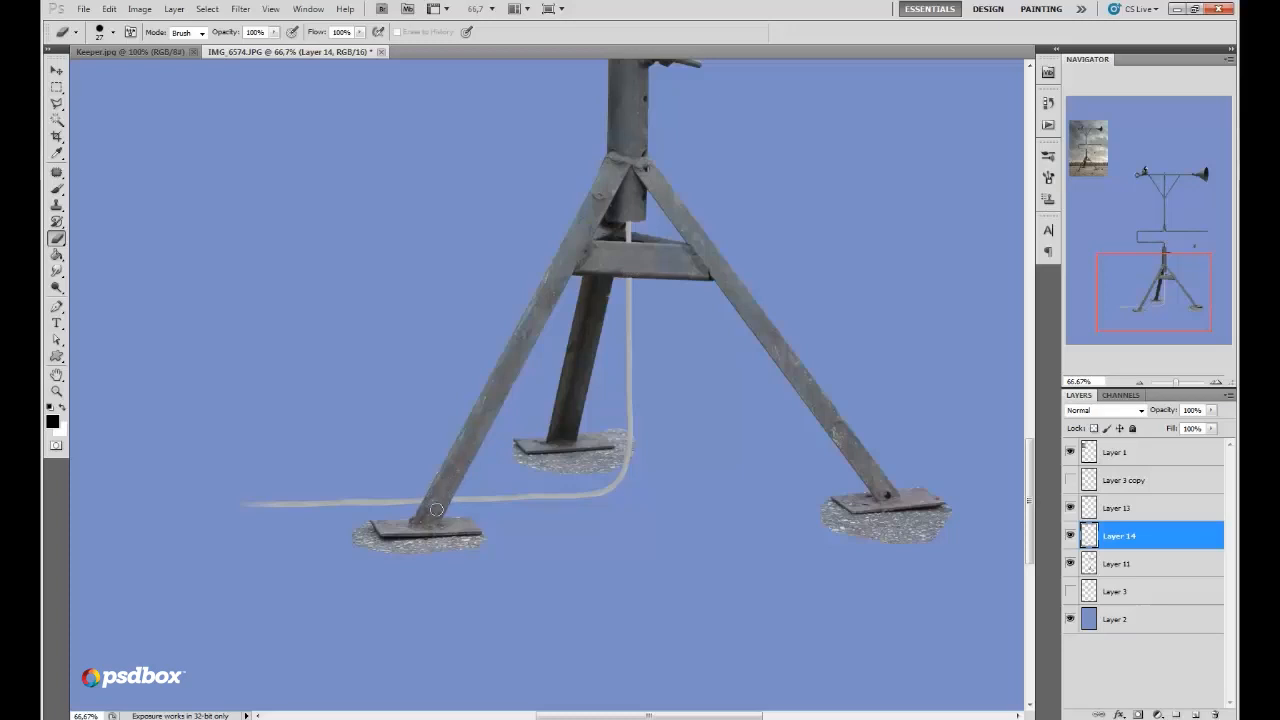
Step: Darken the cable along its length and bend with a 44 px Burn tool on midtones at 17% exposure
{"action": "left_click", "coordinate": [57, 288]}
{"action": "left_click", "coordinate": [80, 301]}
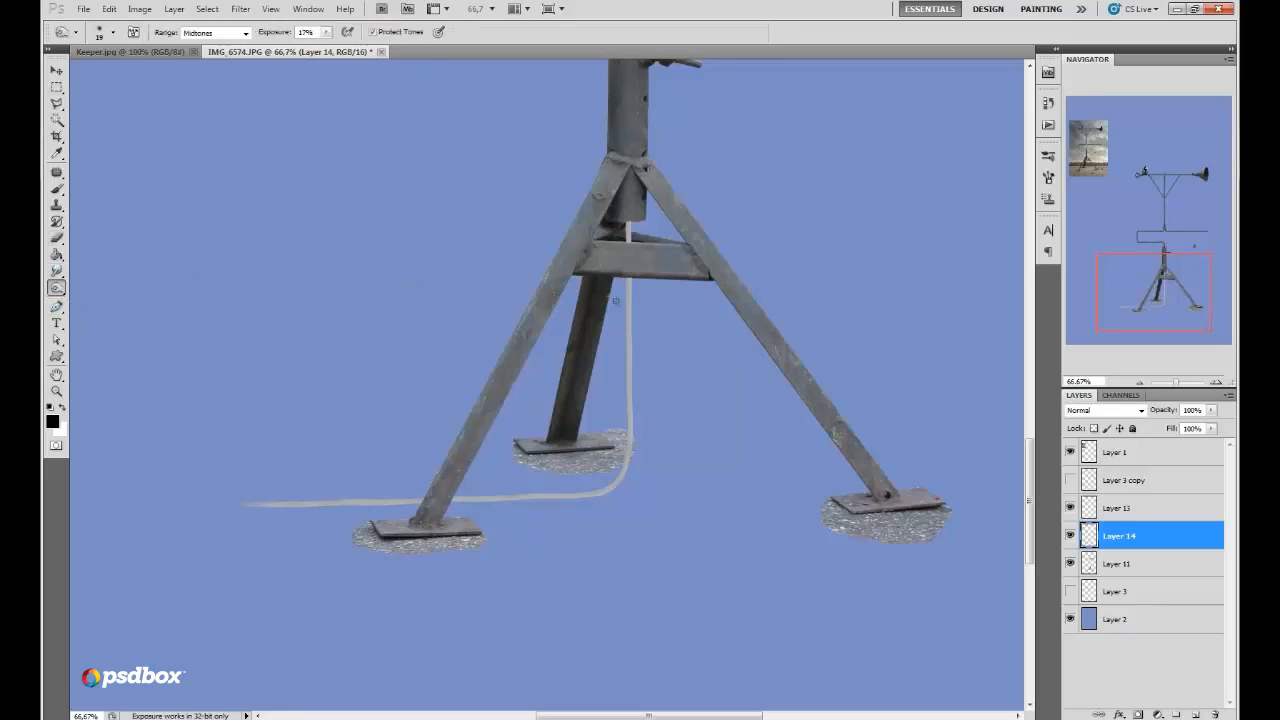
{"action": "right_click", "coordinate": [668, 246]}
{"action": "left_click_drag", "start_coordinate": [706, 279], "coordinate": [714, 279]}
{"action": "left_click", "coordinate": [623, 237]}
{"action": "mouse_move", "coordinate": [623, 237]}
{"action": "left_mouse_down"}
{"action": "mouse_move", "coordinate": [636, 278]}
{"action": "mouse_move", "coordinate": [623, 269]}
{"action": "mouse_move", "coordinate": [619, 404]}
{"action": "mouse_move", "coordinate": [643, 381]}
{"action": "mouse_move", "coordinate": [632, 498]}
{"action": "mouse_move", "coordinate": [623, 469]}
{"action": "mouse_move", "coordinate": [581, 506]}
{"action": "mouse_move", "coordinate": [594, 499]}
{"action": "mouse_move", "coordinate": [490, 502]}
{"action": "left_mouse_up"}
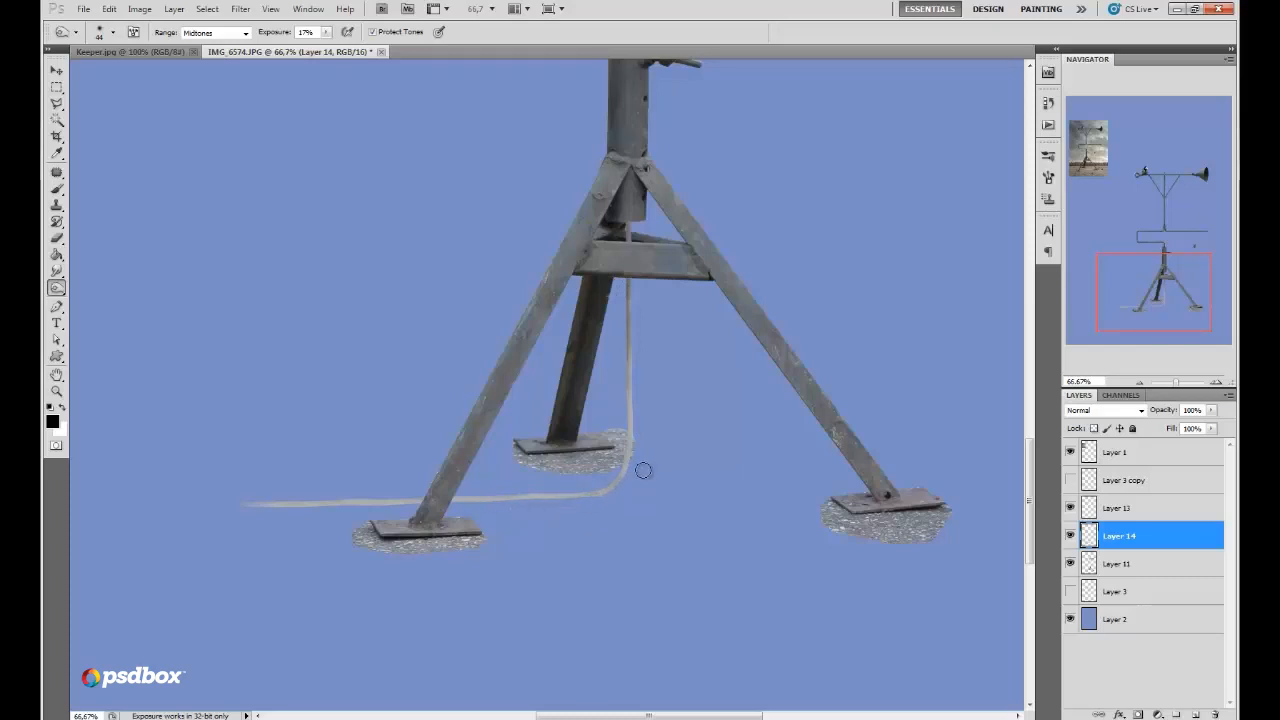
{"action": "mouse_move", "coordinate": [643, 470]}
{"action": "left_mouse_down"}
{"action": "mouse_move", "coordinate": [463, 506]}
{"action": "mouse_move", "coordinate": [559, 504]}
{"action": "mouse_move", "coordinate": [626, 470]}
{"action": "mouse_move", "coordinate": [636, 391]}
{"action": "mouse_move", "coordinate": [618, 507]}
{"action": "mouse_move", "coordinate": [328, 507]}
{"action": "mouse_move", "coordinate": [340, 520]}
{"action": "mouse_move", "coordinate": [266, 510]}
{"action": "mouse_move", "coordinate": [396, 537]}
{"action": "mouse_move", "coordinate": [379, 490]}
{"action": "mouse_move", "coordinate": [354, 517]}
{"action": "mouse_move", "coordinate": [350, 504]}
{"action": "mouse_move", "coordinate": [509, 497]}
{"action": "left_mouse_up"}
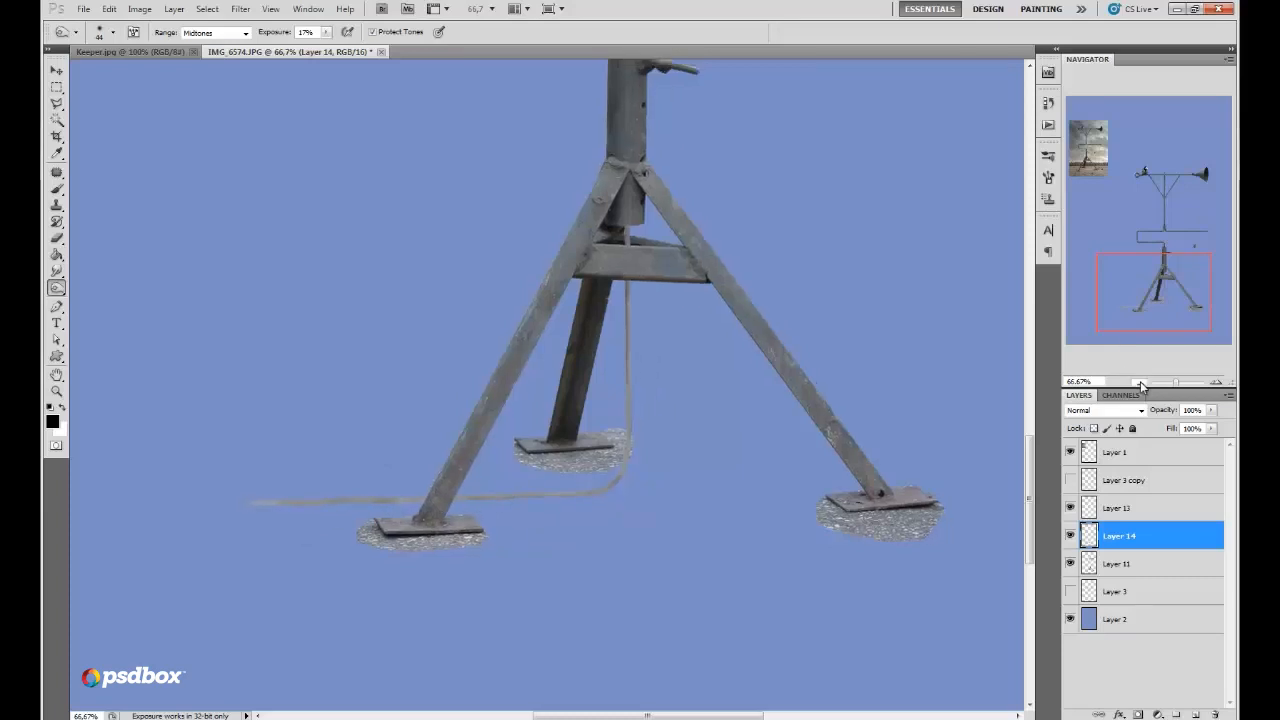
Step: Merge Layers 13, 14 and 11 into a single layer for the whole stand and toggle its visibility to check it
{"action": "left_click", "coordinate": [1140, 382]}
{"action": "left_click", "coordinate": [1140, 382]}
{"action": "left_click_drag", "start_coordinate": [1165, 285], "coordinate": [1170, 208]}
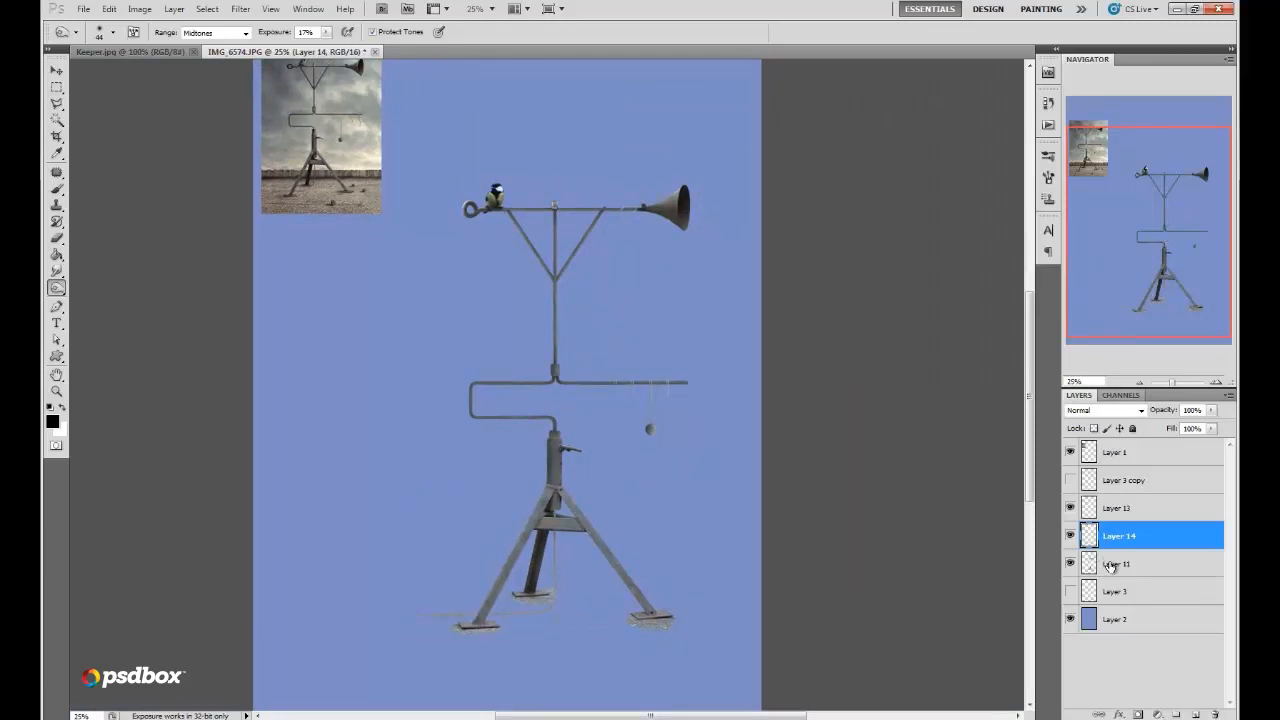
{"action": "left_click", "coordinate": [1115, 566], "text": "shift"}
{"action": "left_click", "coordinate": [1115, 508]}
{"action": "left_click", "coordinate": [1123, 566], "text": "shift"}
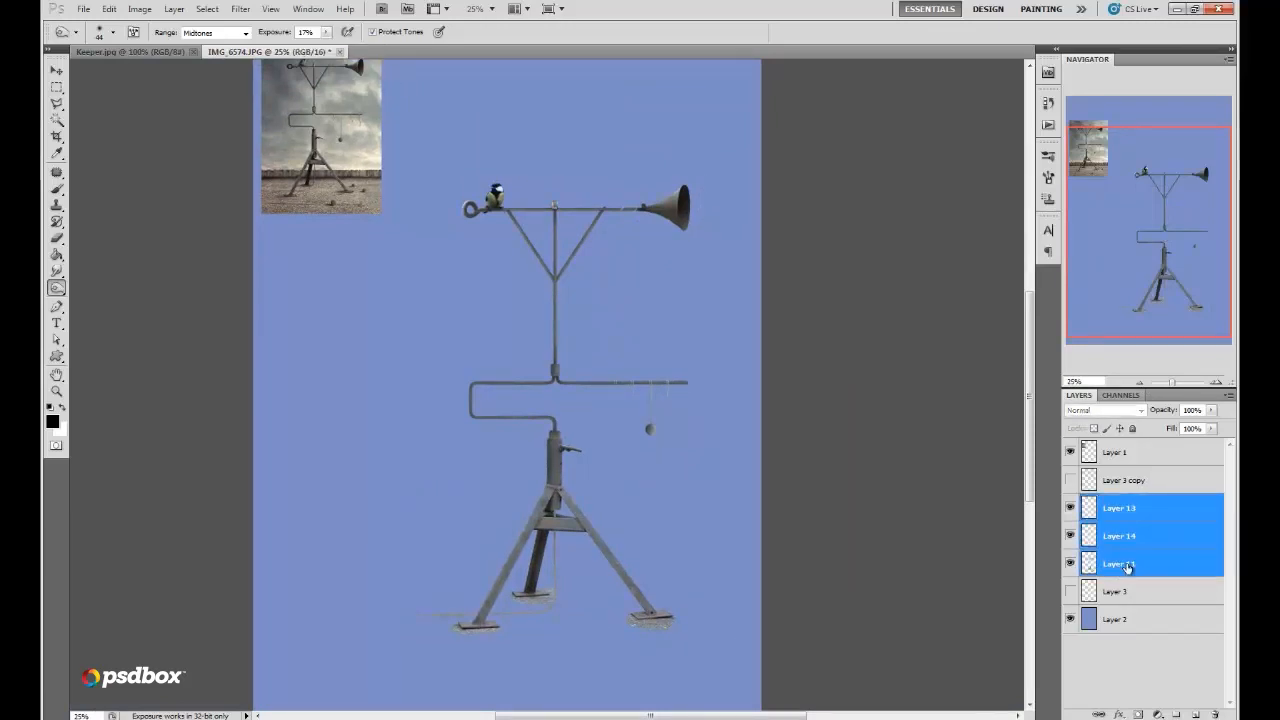
{"action": "right_click", "coordinate": [1126, 566]}
{"action": "left_click", "coordinate": [1128, 517]}
{"action": "left_click", "coordinate": [1071, 508]}
{"action": "left_click", "coordinate": [1071, 509]}
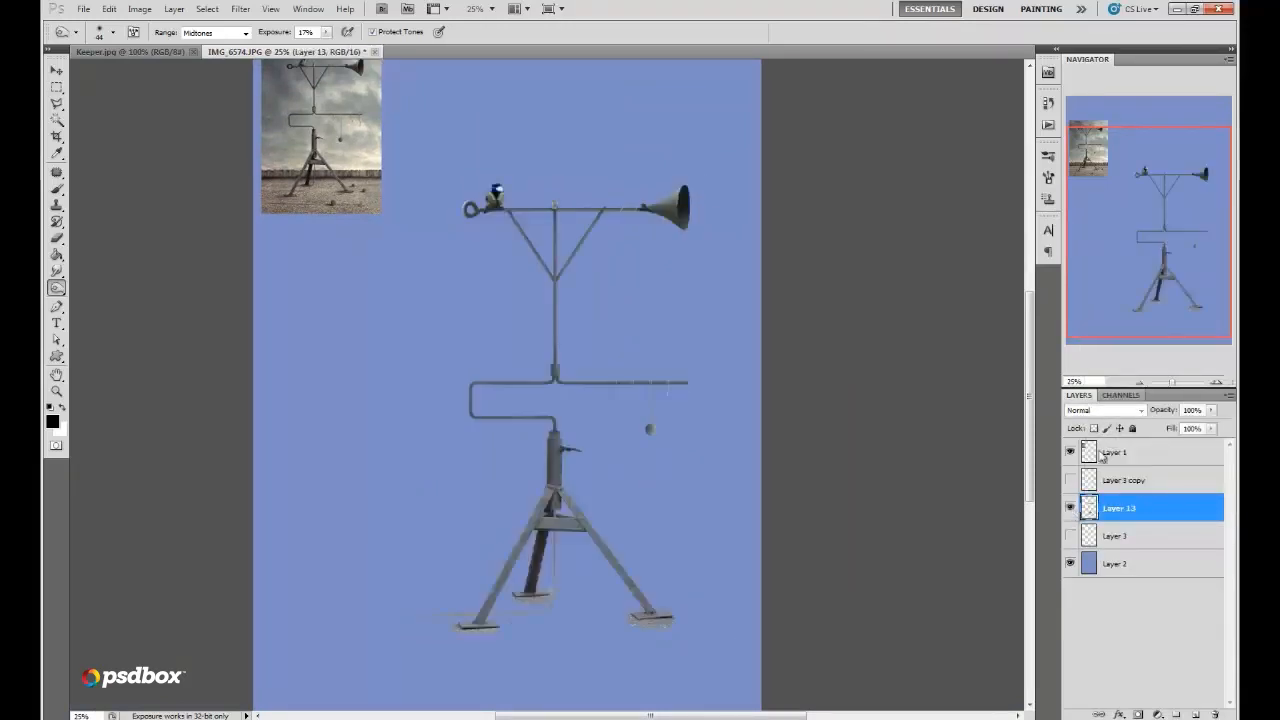
{"action": "left_click_drag", "start_coordinate": [1172, 256], "coordinate": [1175, 244]}
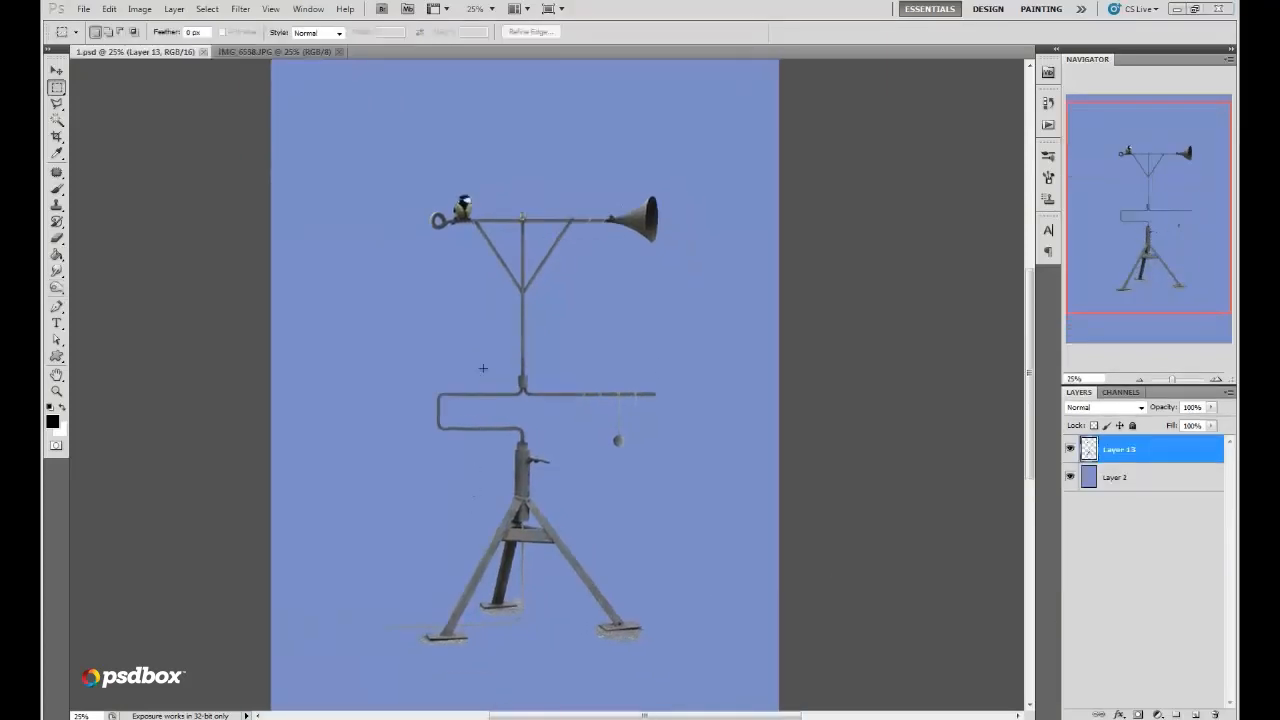
Step: Switch to IMG_6558.JPG and trace the chair's outer outline with the Polygonal Lasso, from its back and seat to the front leg
{"action": "left_click", "coordinate": [243, 52]}
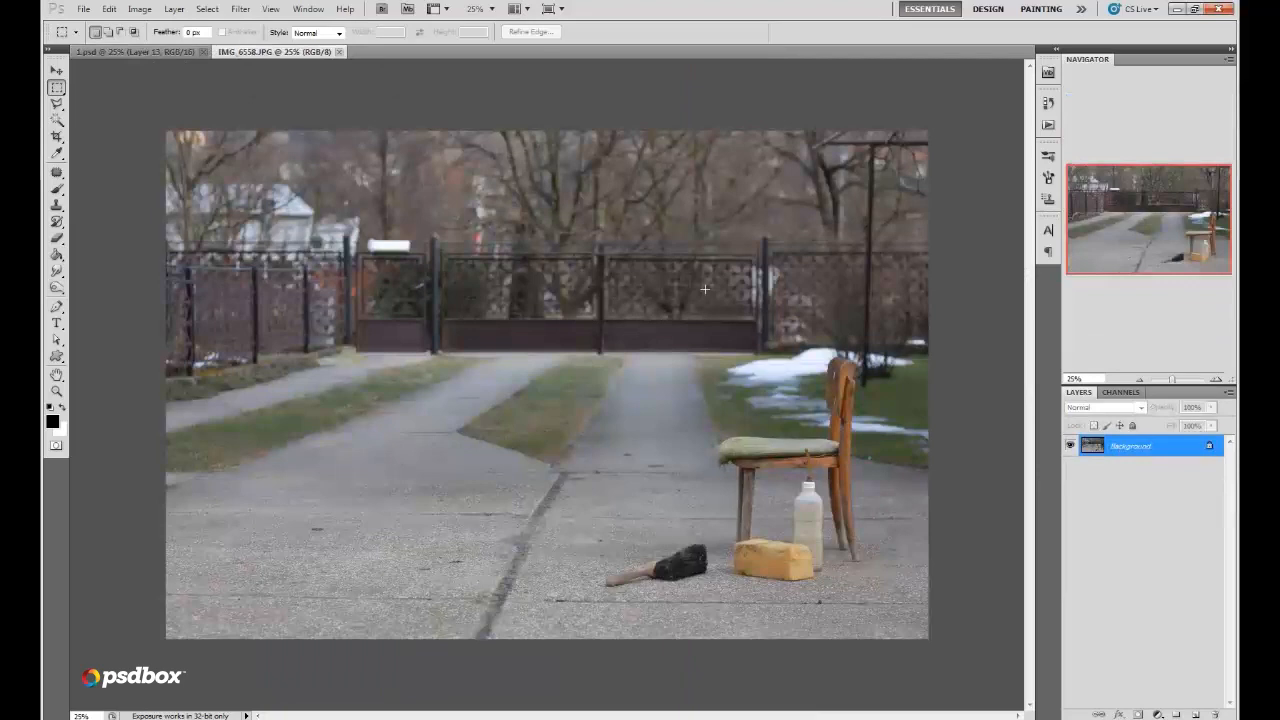
{"action": "left_click", "coordinate": [1215, 380]}
{"action": "left_click", "coordinate": [1215, 380]}
{"action": "left_click", "coordinate": [1215, 380]}
{"action": "left_click_drag", "start_coordinate": [1151, 200], "coordinate": [1226, 234]}
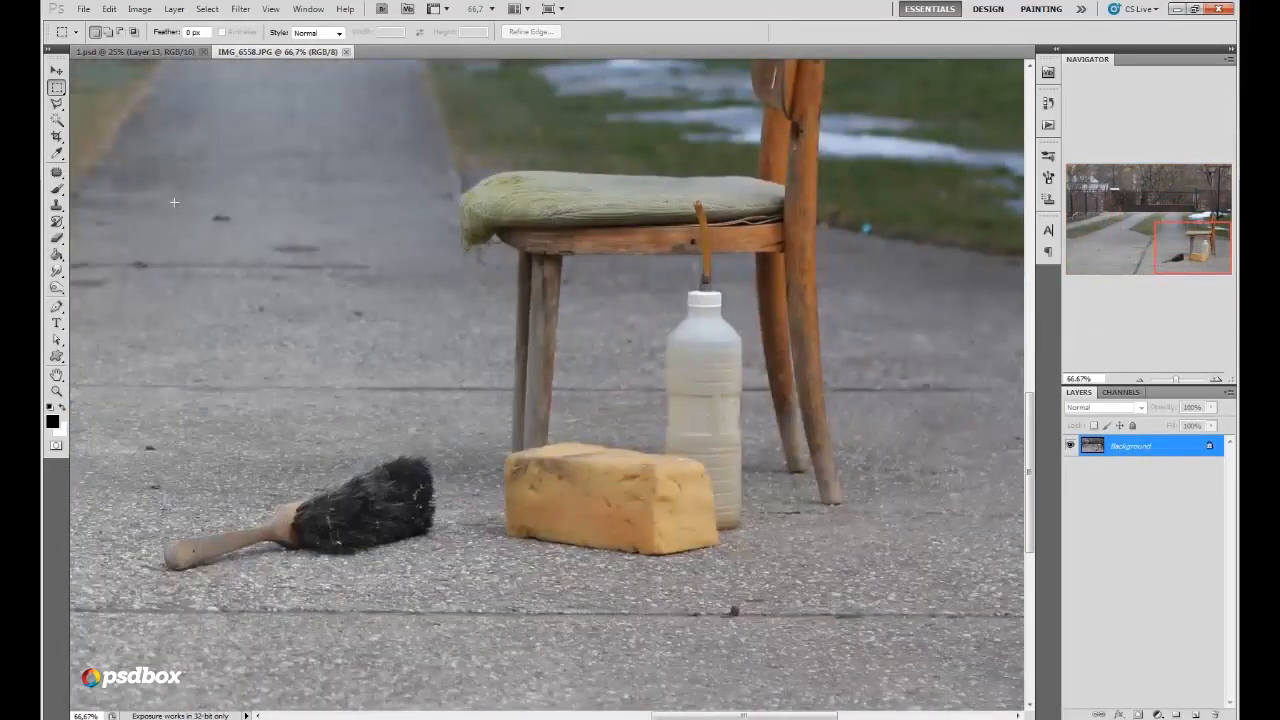
{"action": "left_click", "coordinate": [58, 103]}
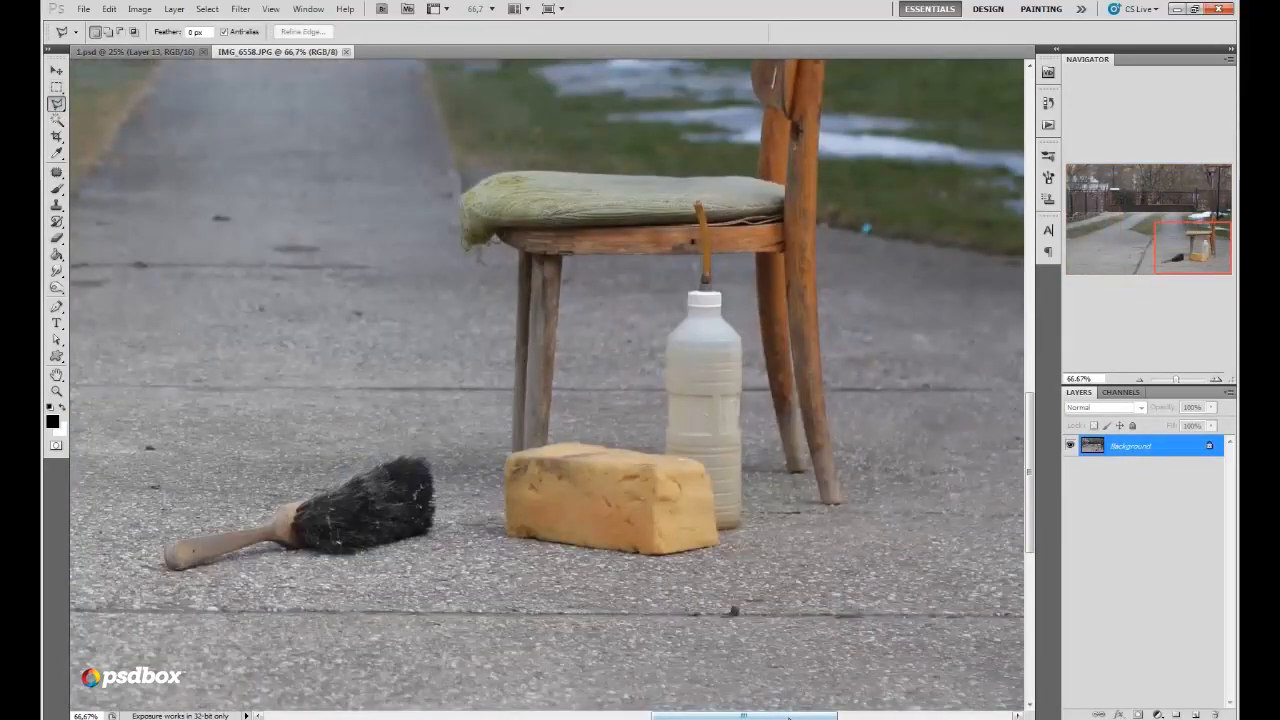
{"action": "left_click_drag", "start_coordinate": [789, 717], "coordinate": [797, 717]}
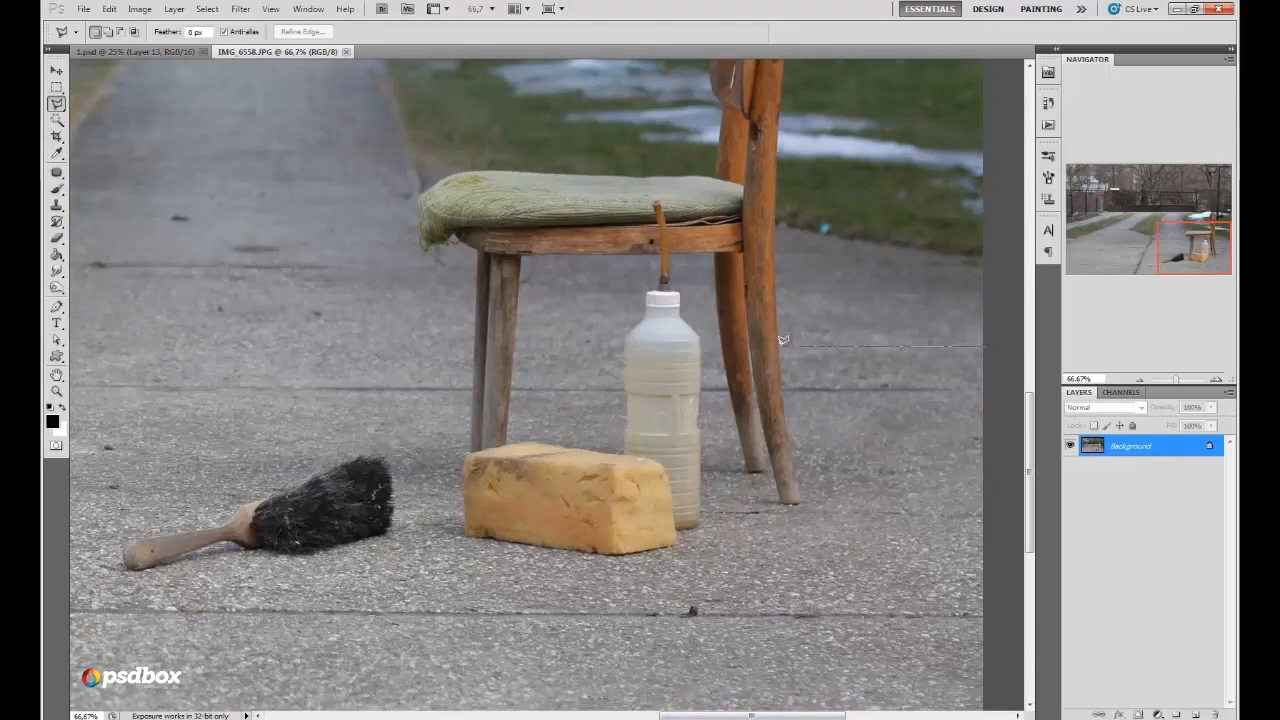
{"action": "scroll", "coordinate": [778, 333], "scroll_direction": "up", "scroll_amount": 3}
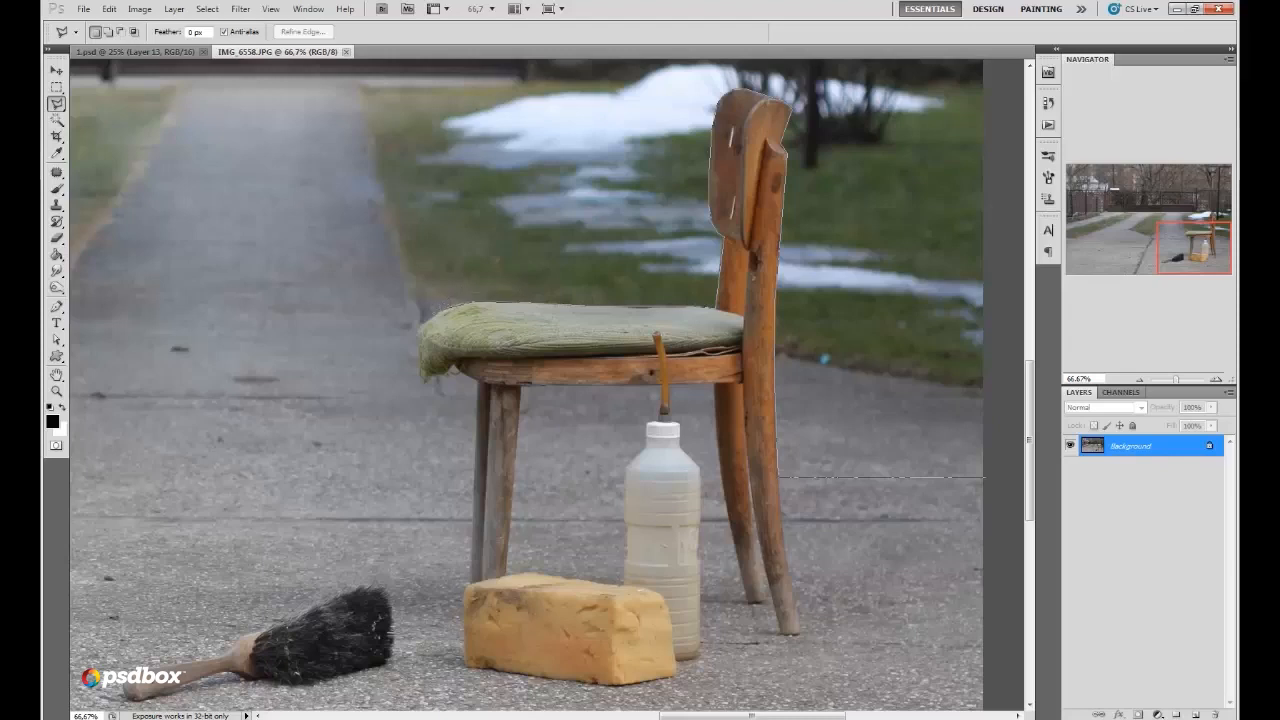
{"action": "left_click", "coordinate": [478, 375]}
{"action": "left_click", "coordinate": [475, 478]}
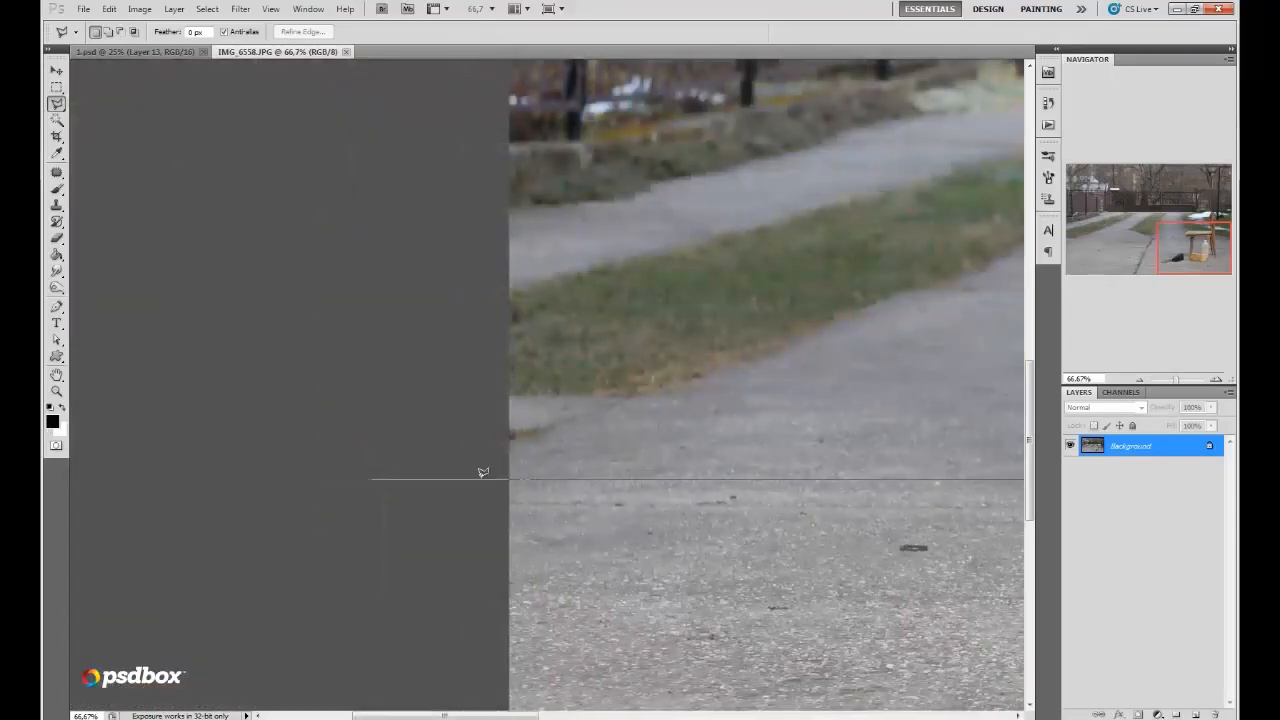
Step: Continue the lasso outline straight across the pavement and around the image's lower edges, closing the selection behind the chair
{"action": "left_click", "coordinate": [477, 477], "text": "shift"}
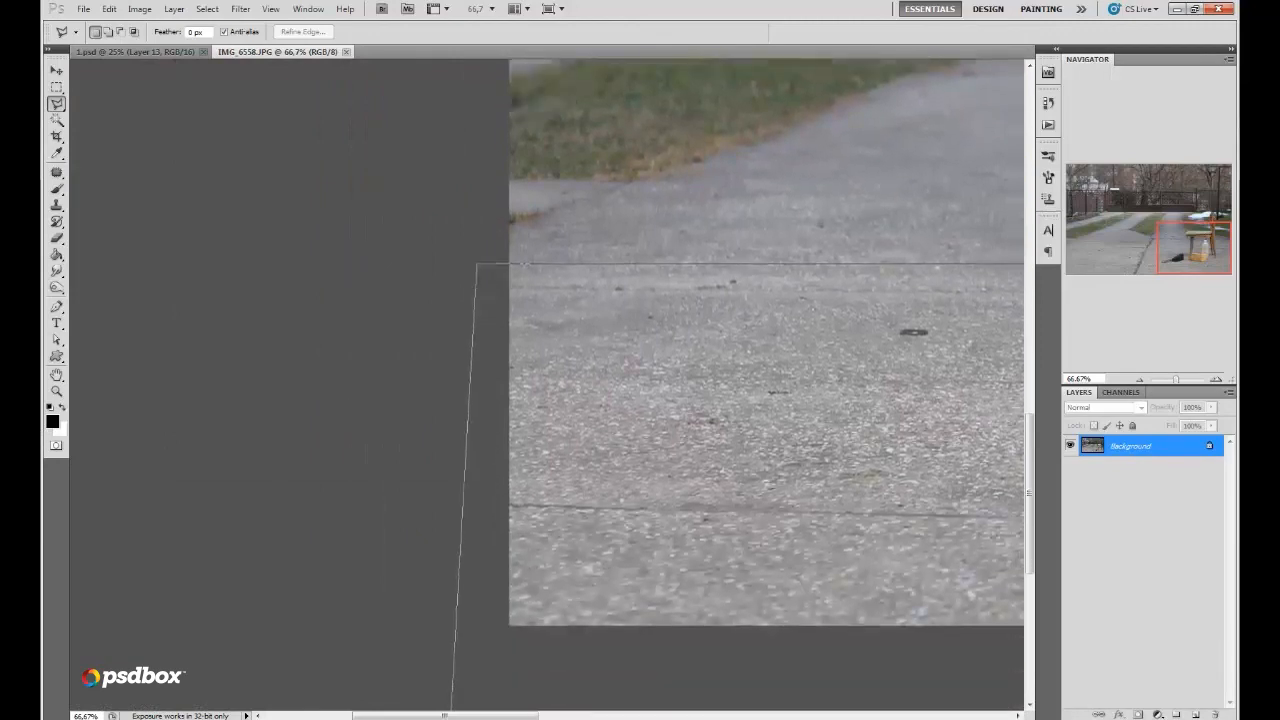
{"action": "left_click", "coordinate": [470, 660]}
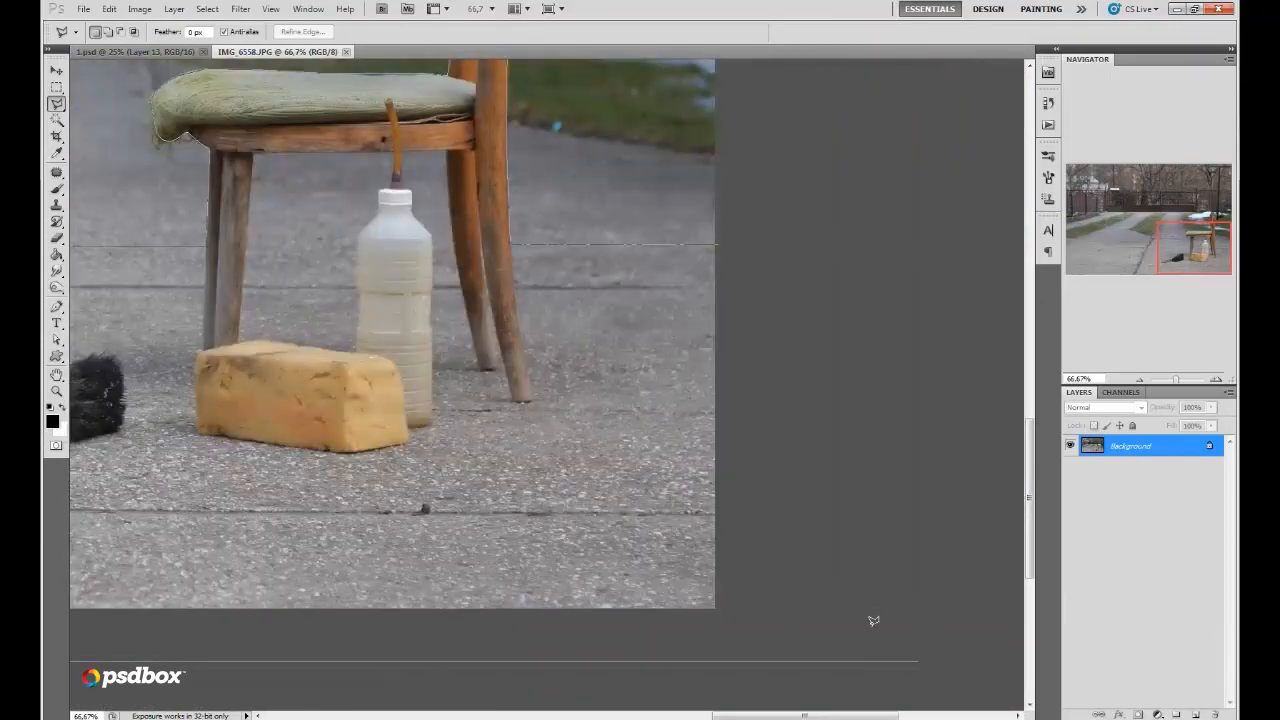
{"action": "left_click", "coordinate": [803, 626], "text": "shift"}
{"action": "left_click", "coordinate": [767, 282], "text": "shift"}
{"action": "left_click", "coordinate": [717, 242]}
{"action": "left_click_drag", "start_coordinate": [1196, 250], "coordinate": [1195, 243]}
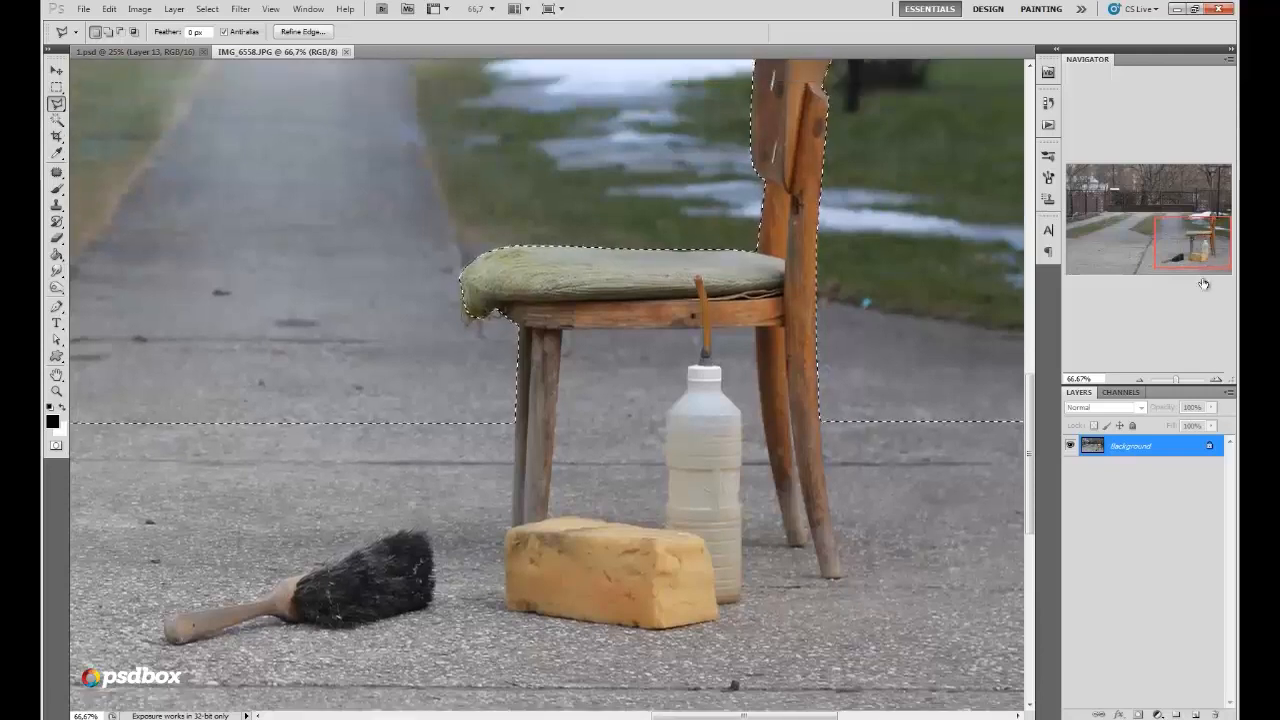
Step: Invert the selection so that it covers the background above the pavement and around the chair
{"action": "left_click", "coordinate": [1216, 379]}
{"action": "left_click", "coordinate": [207, 9]}
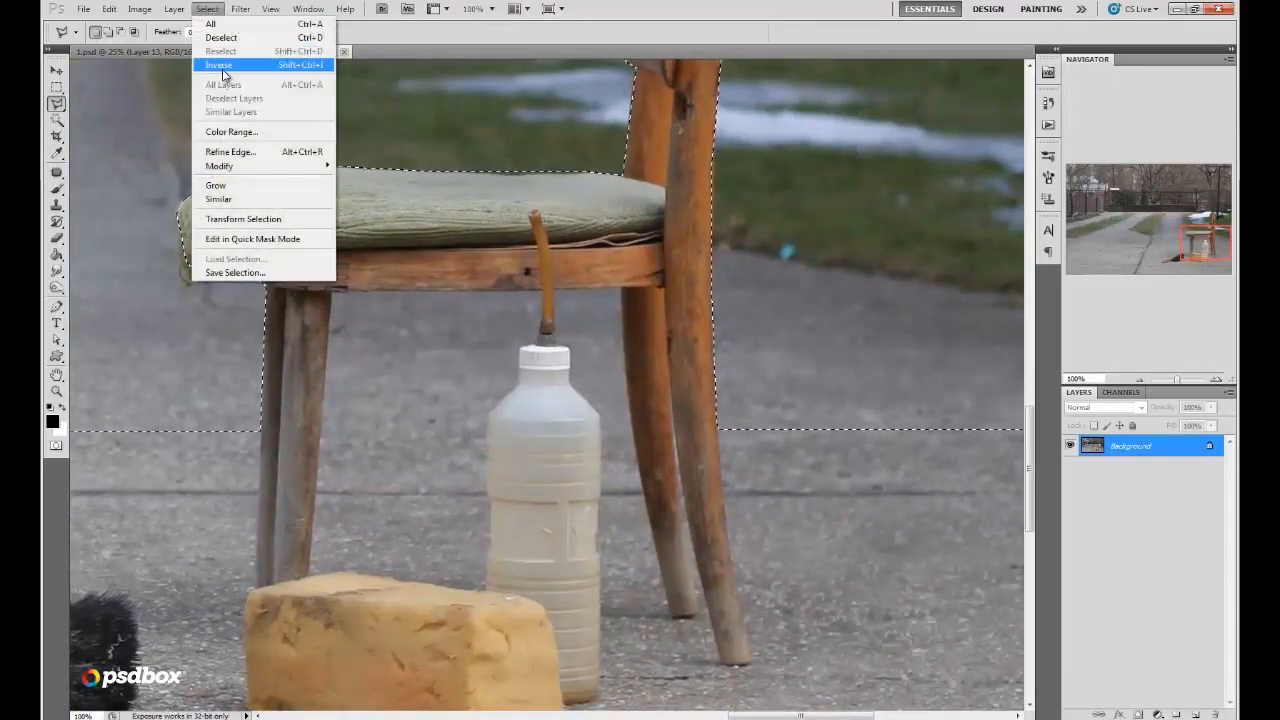
{"action": "left_click", "coordinate": [225, 64]}
Step: Add the background gaps beneath the seat, beside the bottle and between the chair's rear legs, to the selection
{"action": "key", "text": "shift"}
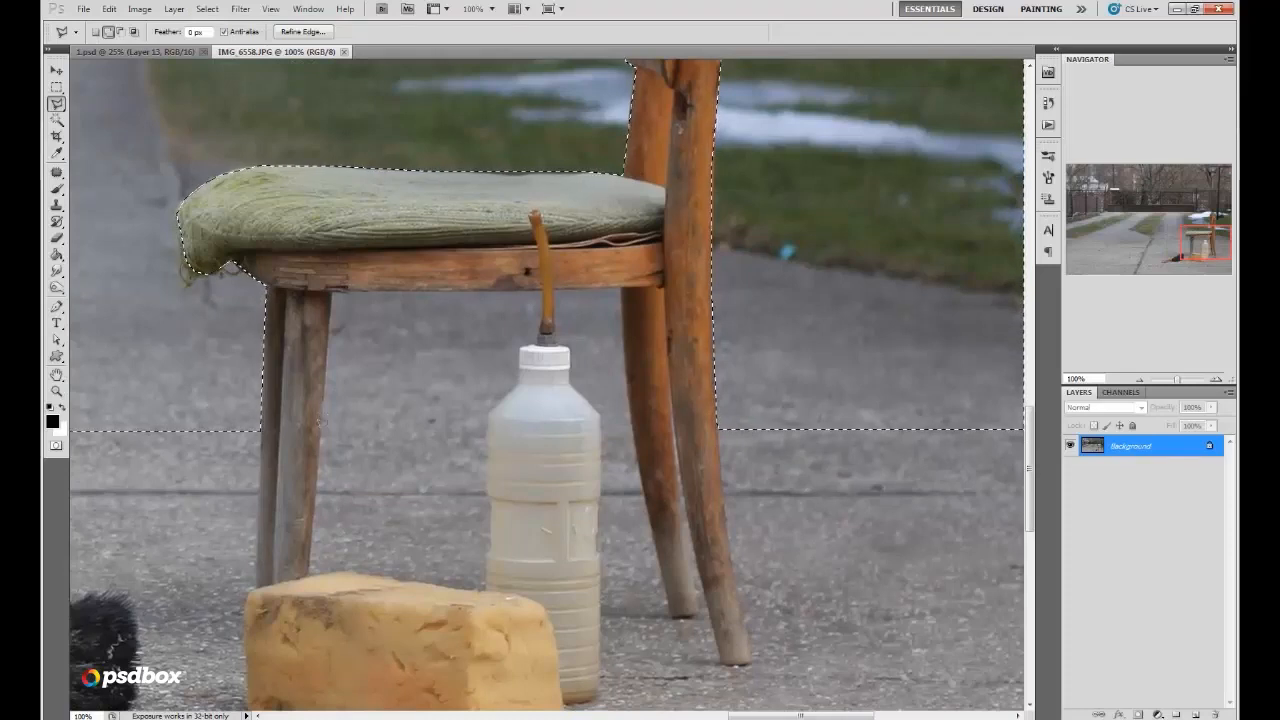
{"action": "left_click", "coordinate": [545, 289]}
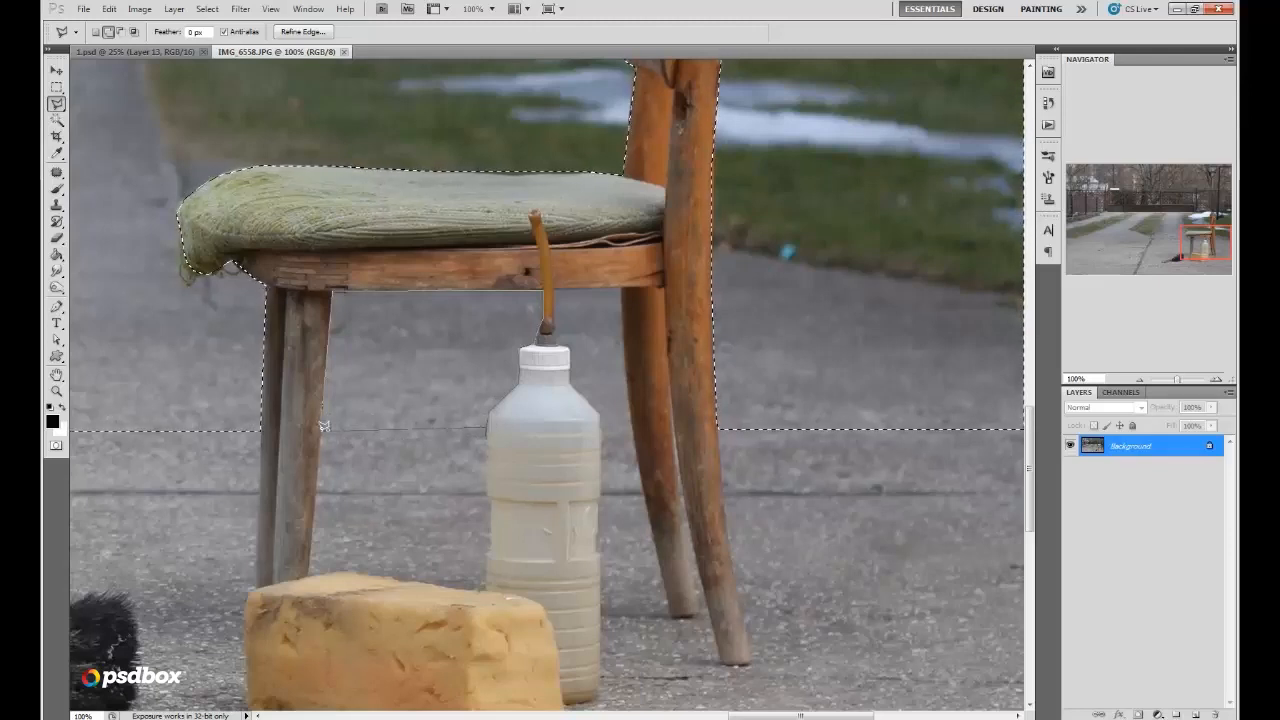
{"action": "left_click", "coordinate": [487, 433]}
{"action": "key", "text": "shift"}
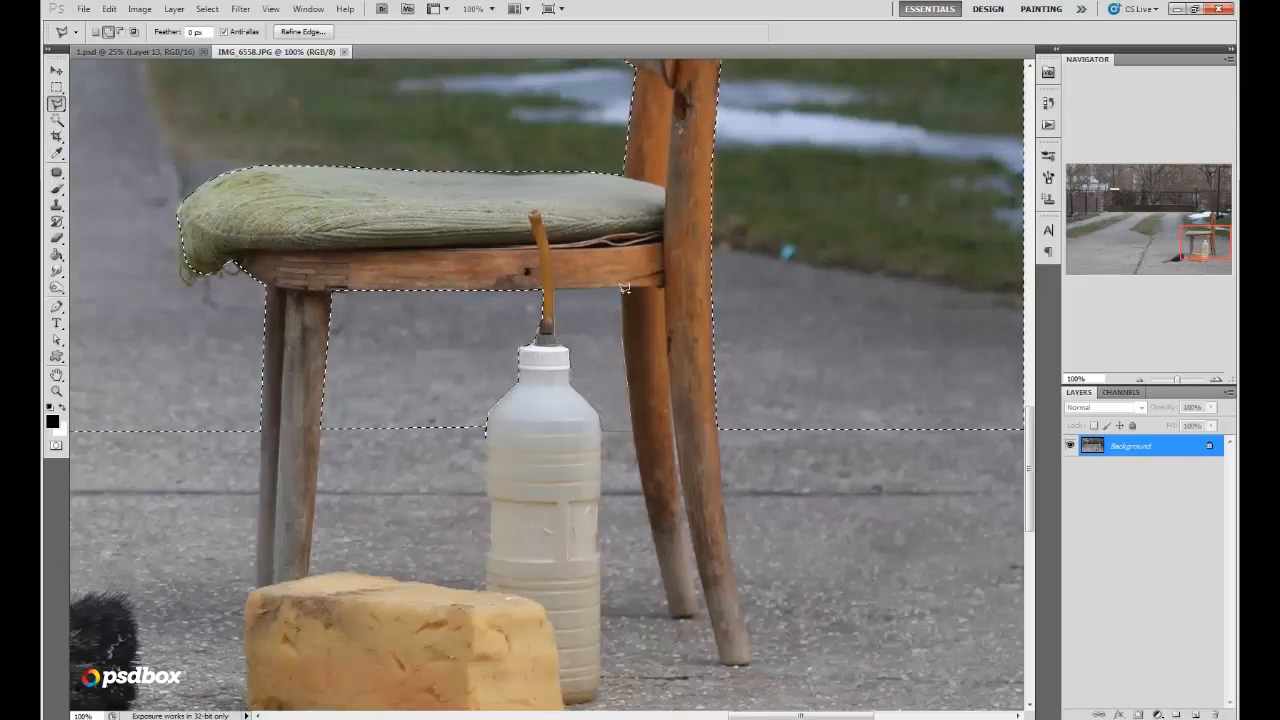
{"action": "left_click", "coordinate": [555, 287]}
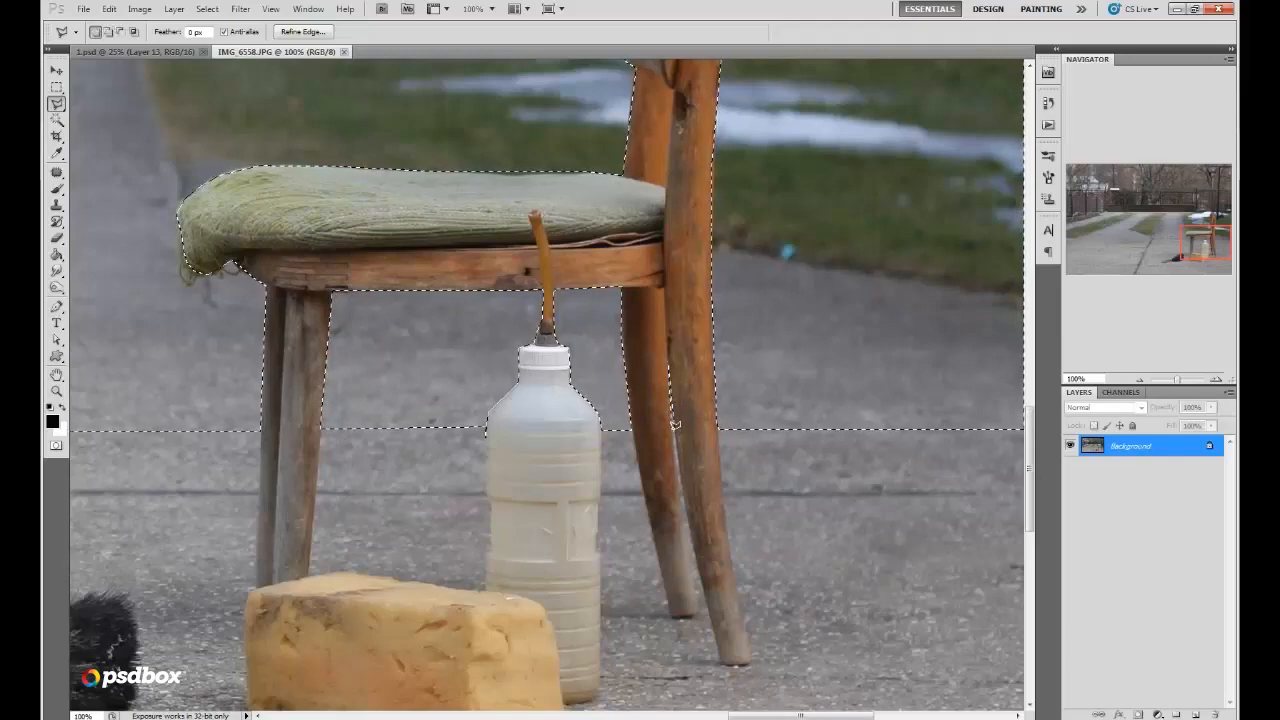
Step: Duplicate the Background layer and hide the original, keeping the selection active on the copy
{"action": "left_click", "coordinate": [1141, 380]}
{"action": "left_click", "coordinate": [1141, 380]}
{"action": "left_click", "coordinate": [1141, 380]}
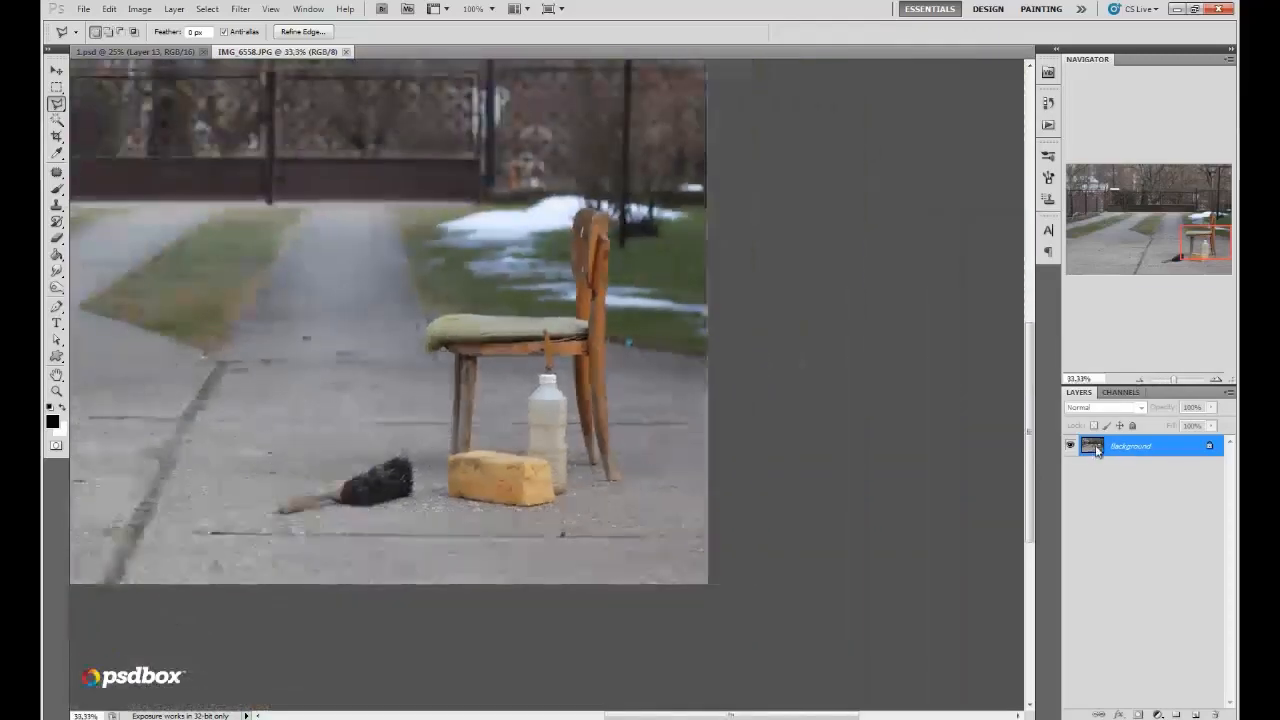
{"action": "left_click_drag", "start_coordinate": [1096, 449], "coordinate": [1195, 714]}
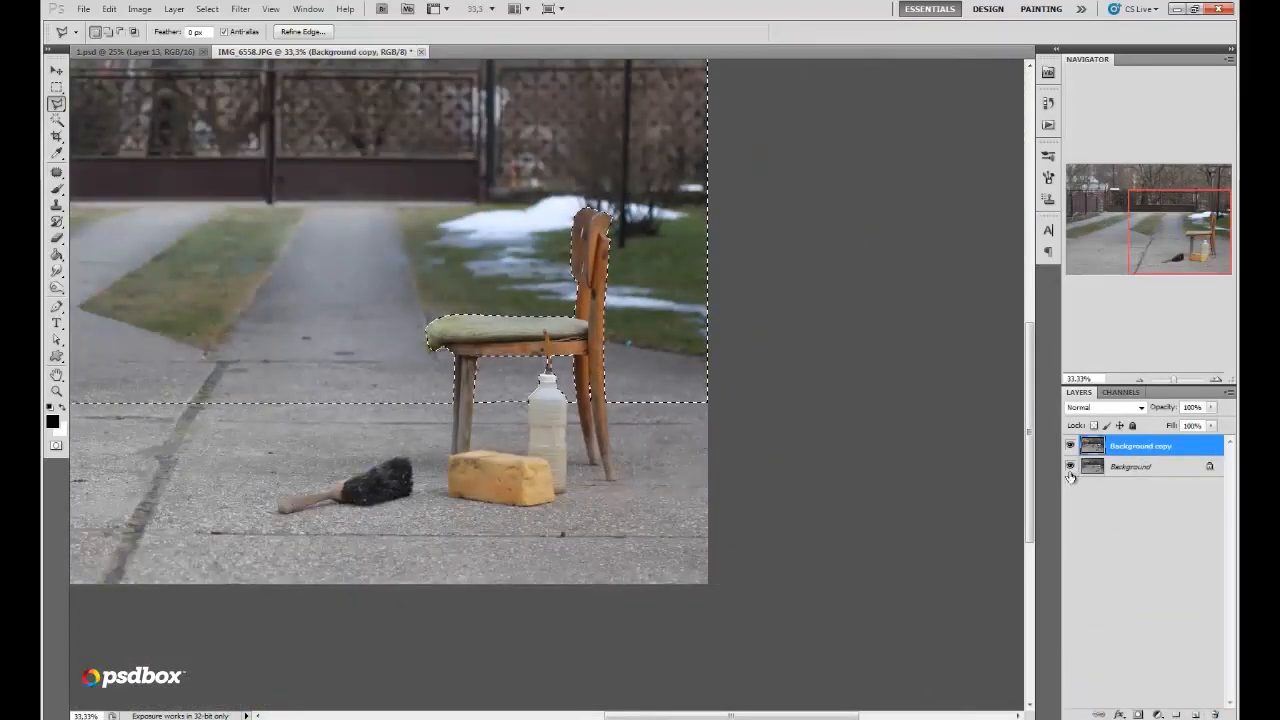
{"action": "left_click", "coordinate": [1141, 380]}
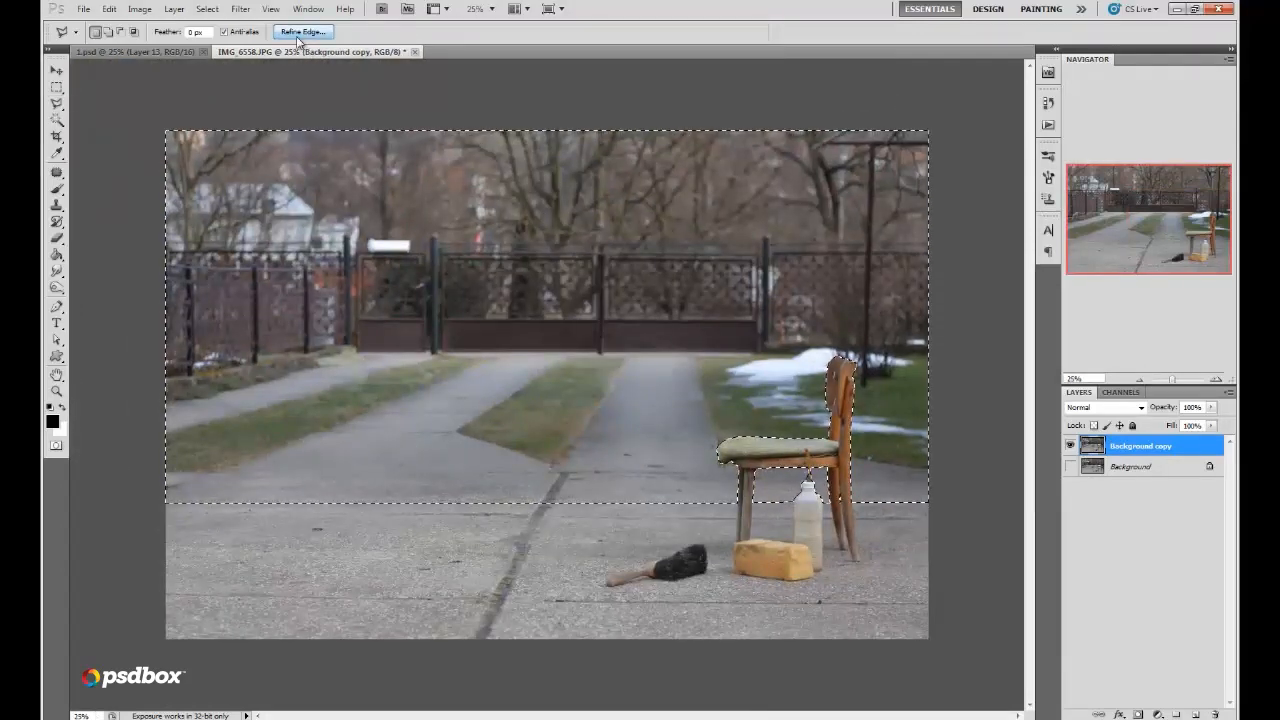
Step: Run Refine Edge on the selection, delete the selected background from the copied layer and deselect
{"action": "left_click", "coordinate": [302, 31]}
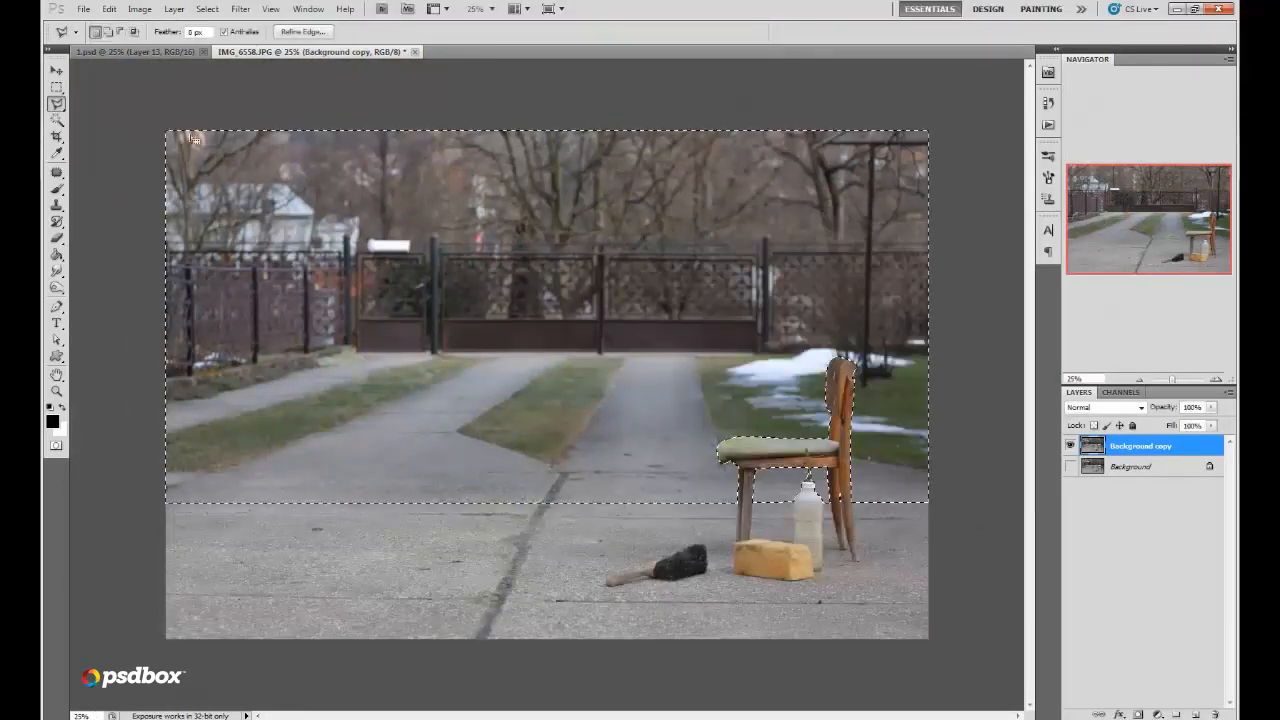
{"action": "key", "text": "Delete"}
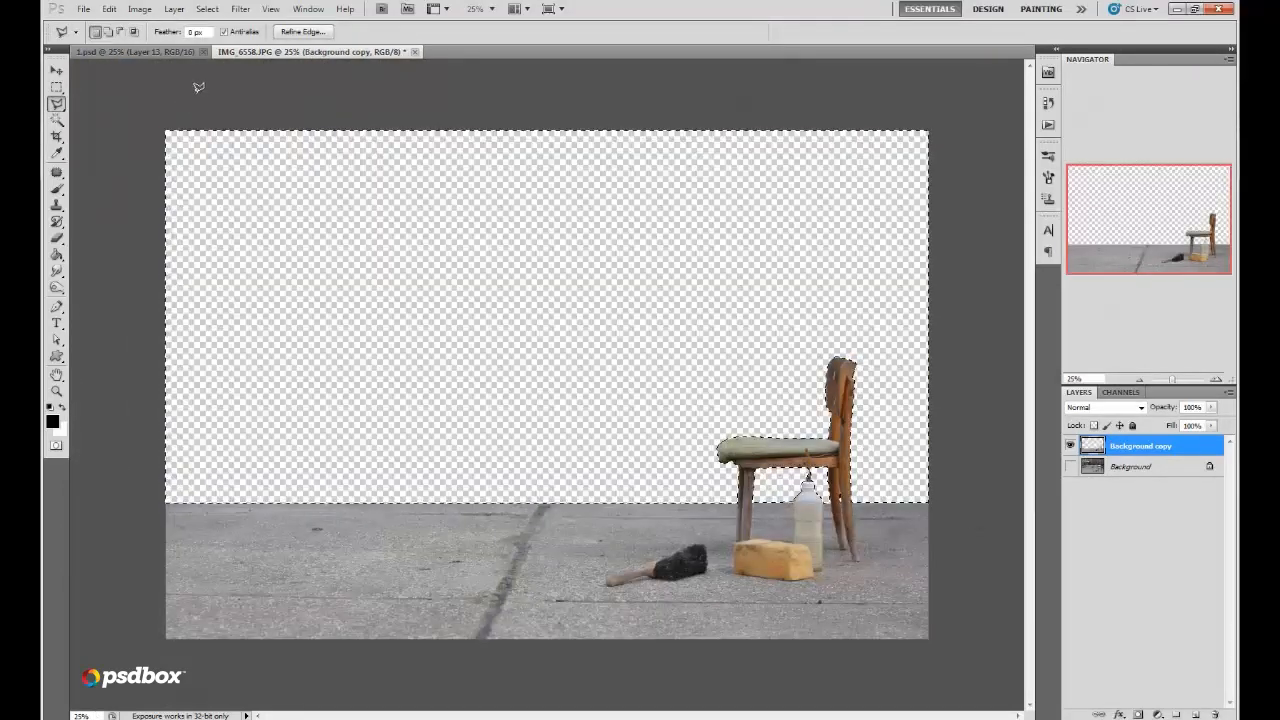
{"action": "left_click", "coordinate": [57, 87]}
{"action": "left_click", "coordinate": [91, 102]}
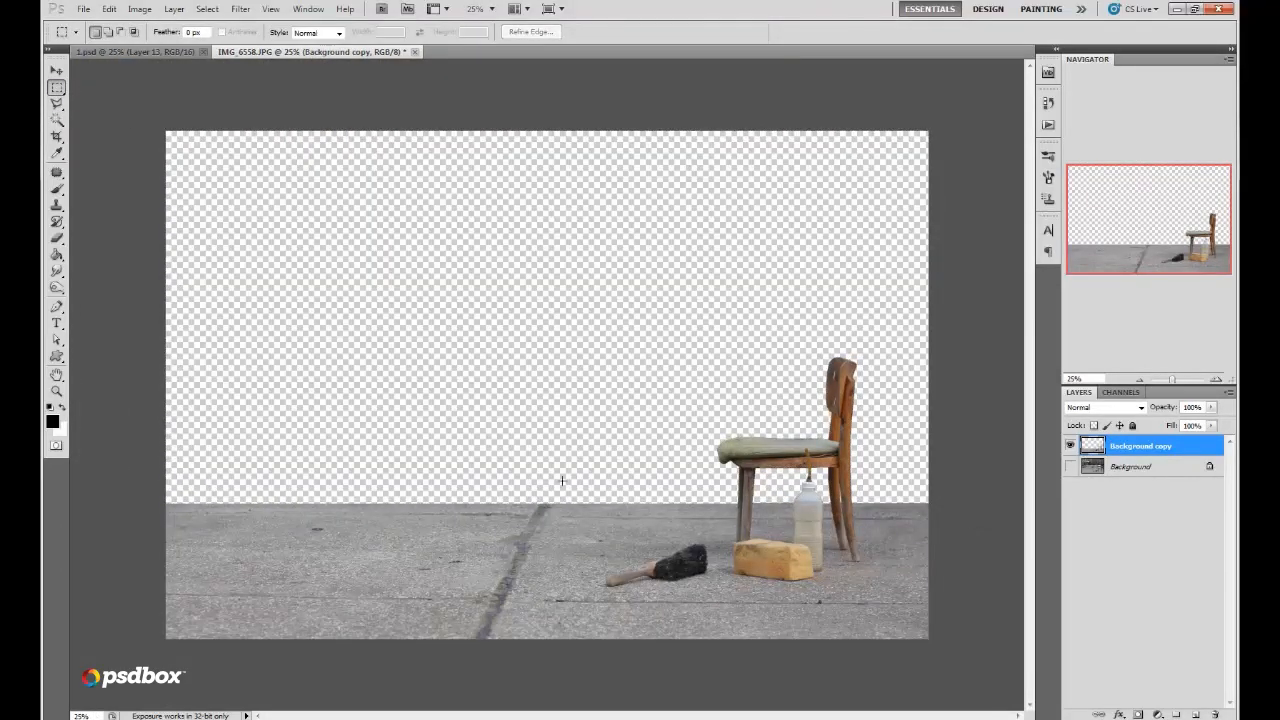
Step: Open the sky photo _MG_5837.JPG from the keeper folder and copy the entire image into IMG_6558.JPG
{"action": "left_click", "coordinate": [284, 719]}
{"action": "right_click", "coordinate": [284, 719]}
{"action": "left_click", "coordinate": [437, 503]}
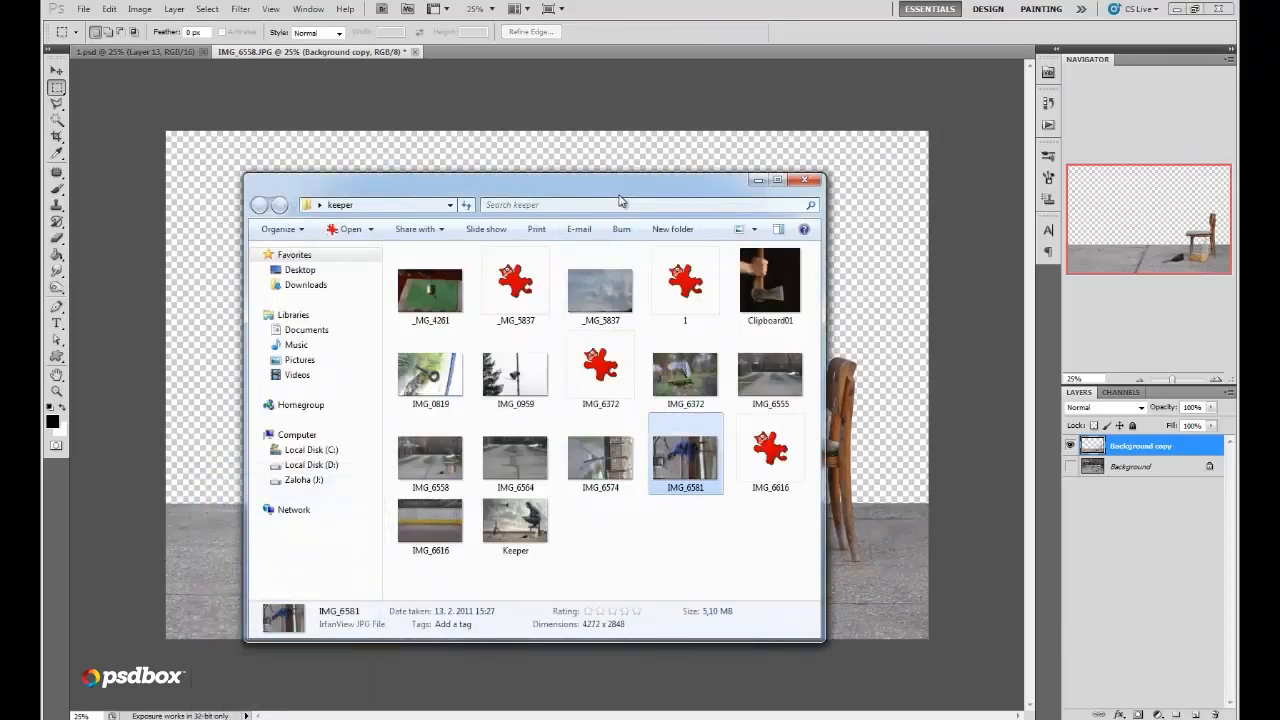
{"action": "left_click_drag", "start_coordinate": [620, 190], "coordinate": [676, 208]}
{"action": "left_click_drag", "start_coordinate": [681, 313], "coordinate": [676, 50]}
{"action": "left_click", "coordinate": [207, 9]}
{"action": "left_click", "coordinate": [225, 27]}
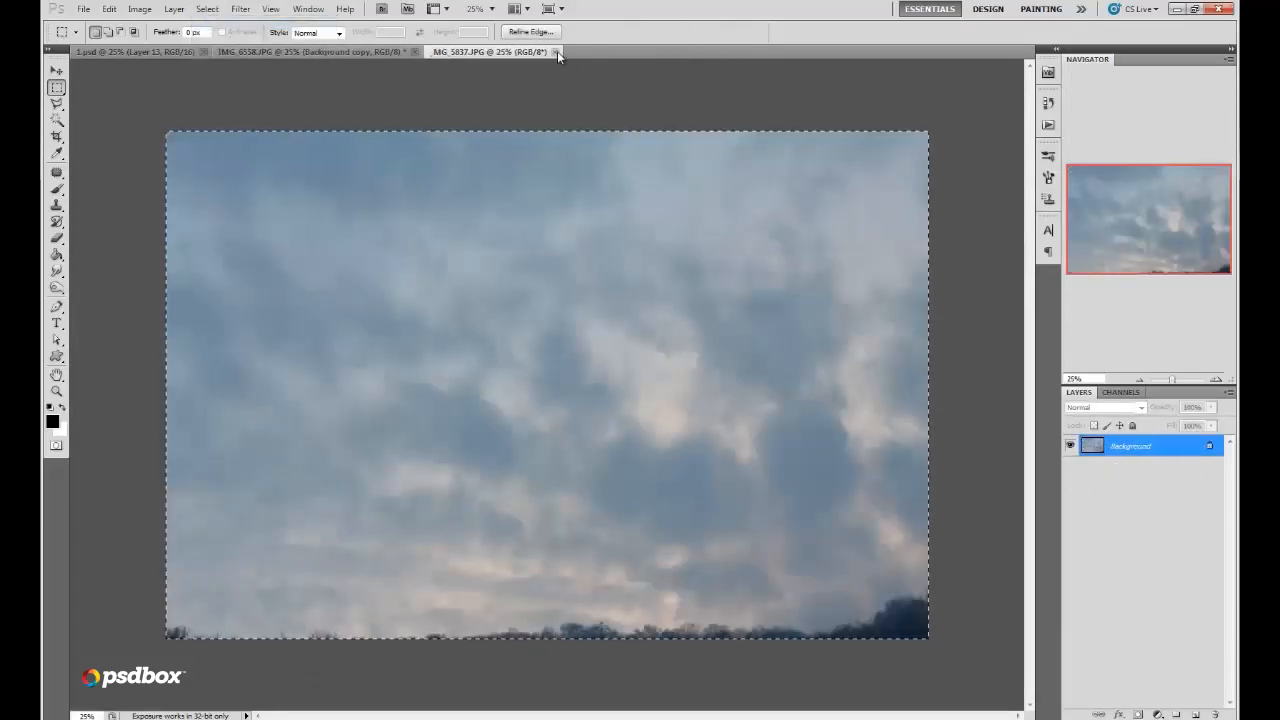
{"action": "left_click", "coordinate": [556, 51]}
{"action": "key", "text": "ctrl+v"}
Step: Place the sky layer beneath the Background copy layer and shift it upward so the clouds meet the pavement's horizon
{"action": "left_click_drag", "start_coordinate": [1117, 452], "coordinate": [1114, 475]}
{"action": "left_click", "coordinate": [56, 71]}
{"action": "left_click_drag", "start_coordinate": [660, 409], "coordinate": [672, 371]}
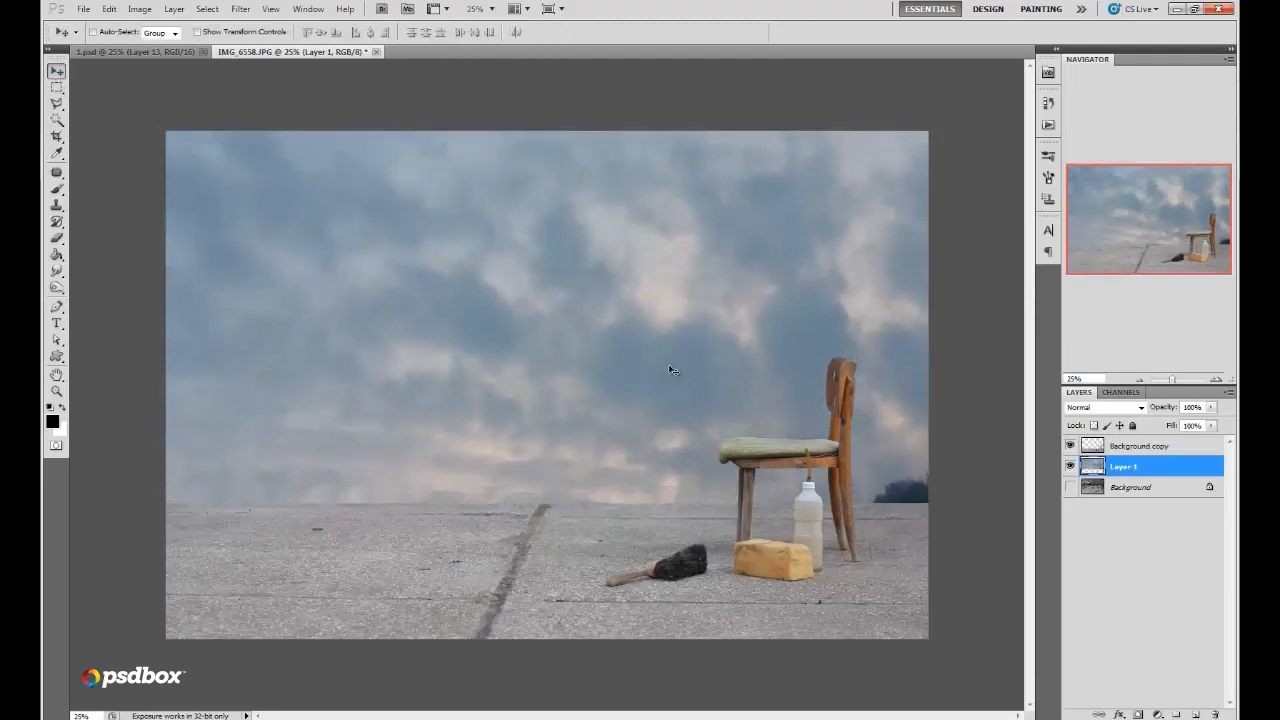
Step: Cover the dark trees on the horizon behind the chair with cloned sky, using a 360 px Clone Stamp
{"action": "left_click", "coordinate": [57, 206]}
{"action": "right_click", "coordinate": [791, 373]}
{"action": "left_click_drag", "start_coordinate": [898, 398], "coordinate": [921, 398]}
{"action": "left_click", "coordinate": [711, 420], "text": "alt"}
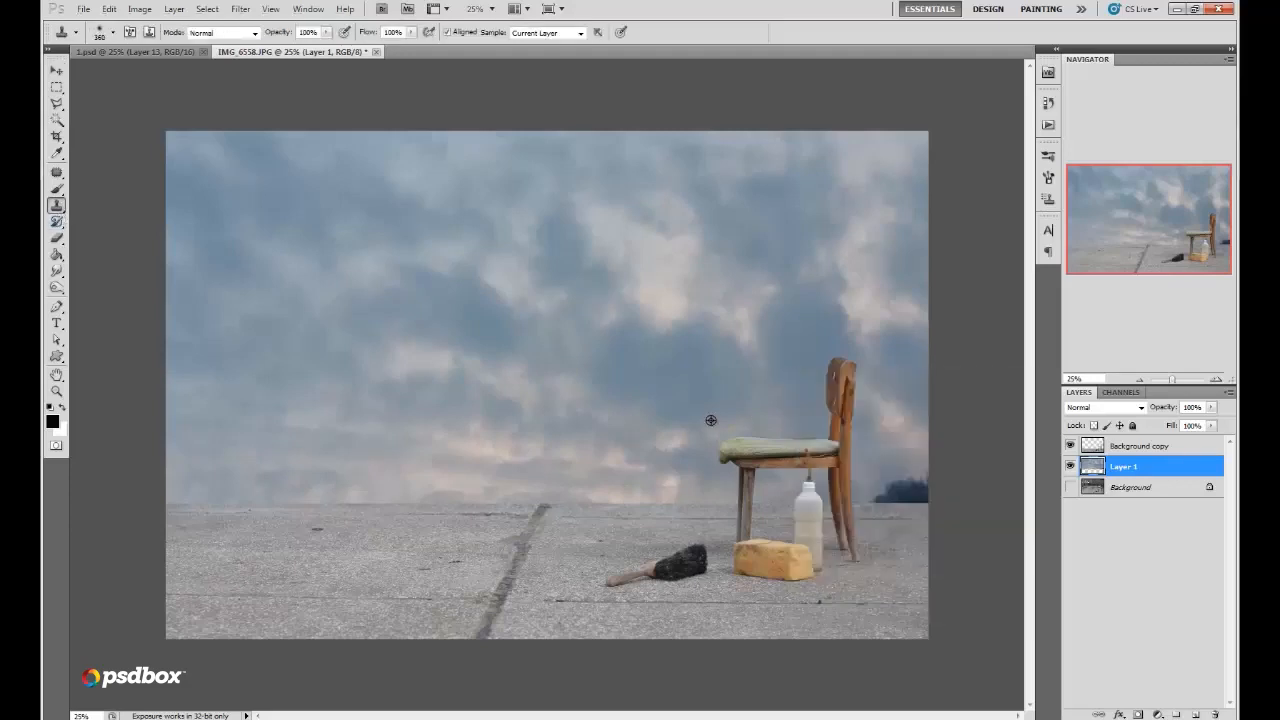
{"action": "mouse_move", "coordinate": [875, 480]}
{"action": "left_mouse_down"}
{"action": "mouse_move", "coordinate": [910, 467]}
{"action": "mouse_move", "coordinate": [926, 508]}
{"action": "mouse_move", "coordinate": [878, 481]}
{"action": "mouse_move", "coordinate": [950, 518]}
{"action": "left_mouse_up"}
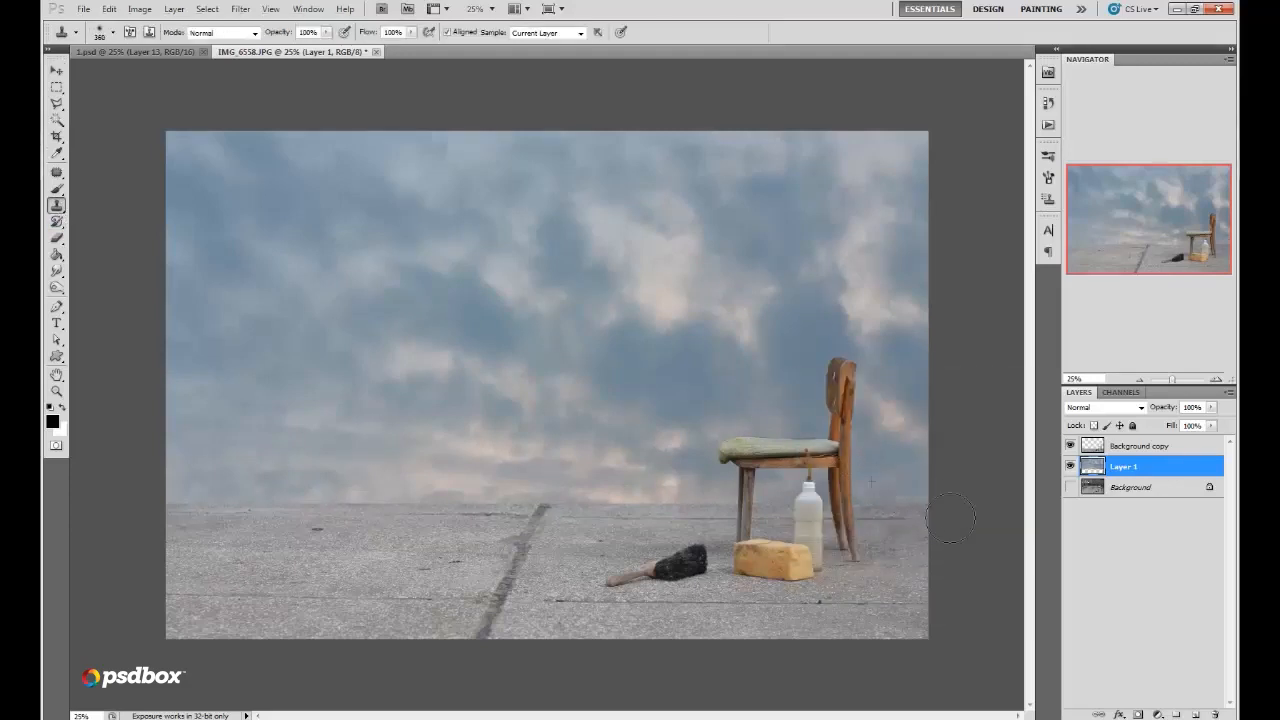
Step: Open IMG_6581.JPG, the photo of the man crouching on the chair, from the keeper folder
{"action": "left_click", "coordinate": [150, 719]}
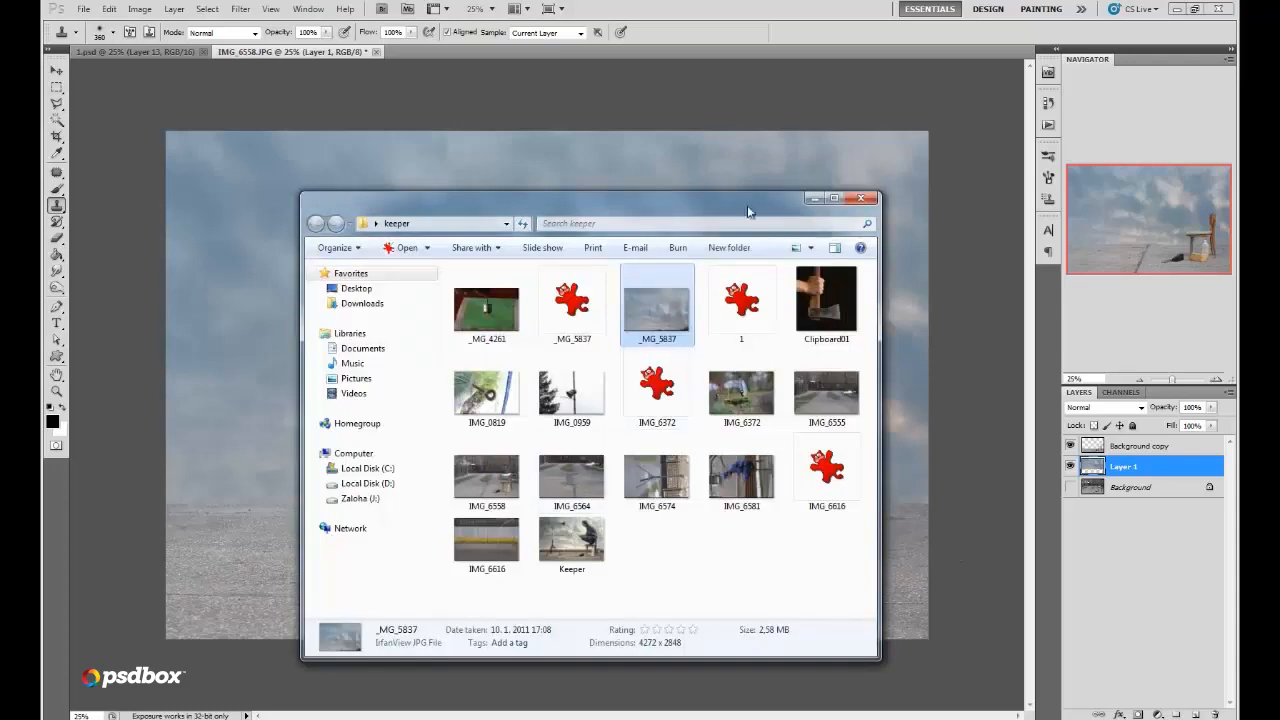
{"action": "left_click_drag", "start_coordinate": [747, 206], "coordinate": [714, 221]}
{"action": "left_click_drag", "start_coordinate": [702, 467], "coordinate": [591, 121]}
{"action": "left_click", "coordinate": [698, 484]}
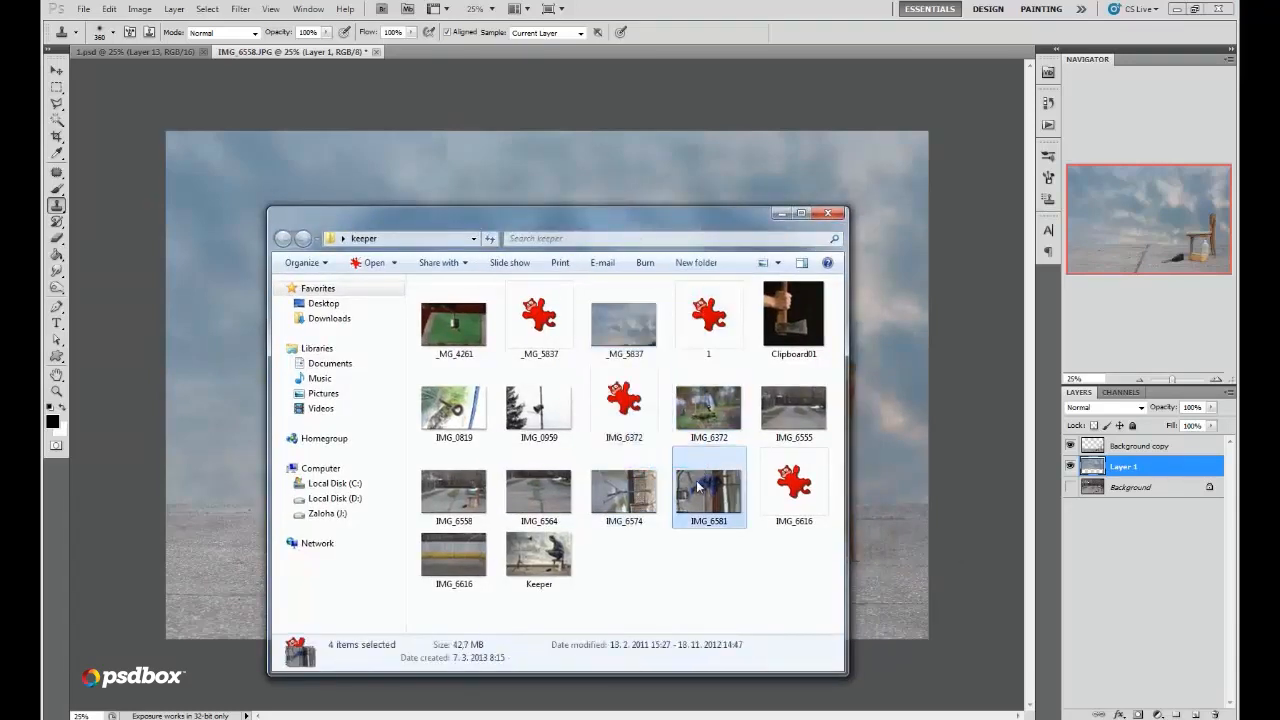
{"action": "left_click_drag", "start_coordinate": [698, 487], "coordinate": [640, 70]}
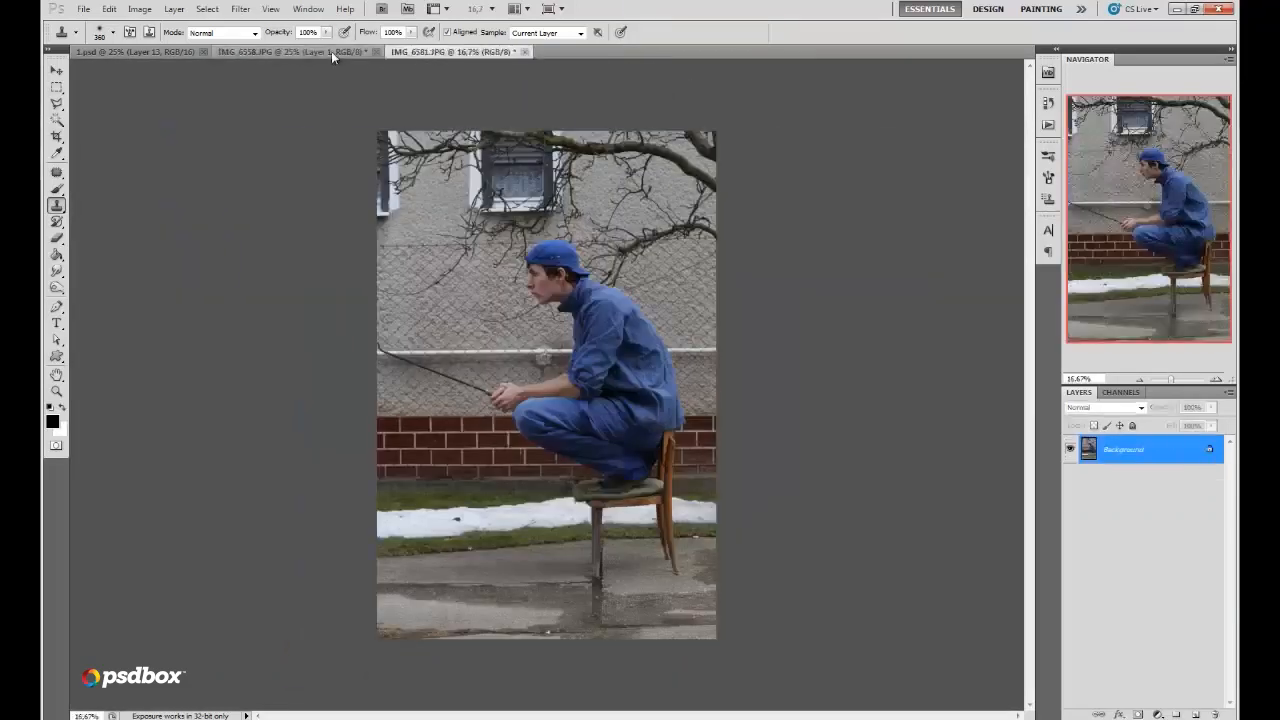
Step: Switch to IMG_6558.JPG and clone pavement over the middle part of the dark diagonal joint on the Background copy layer
{"action": "left_click", "coordinate": [323, 51]}
{"action": "left_click", "coordinate": [1216, 380]}
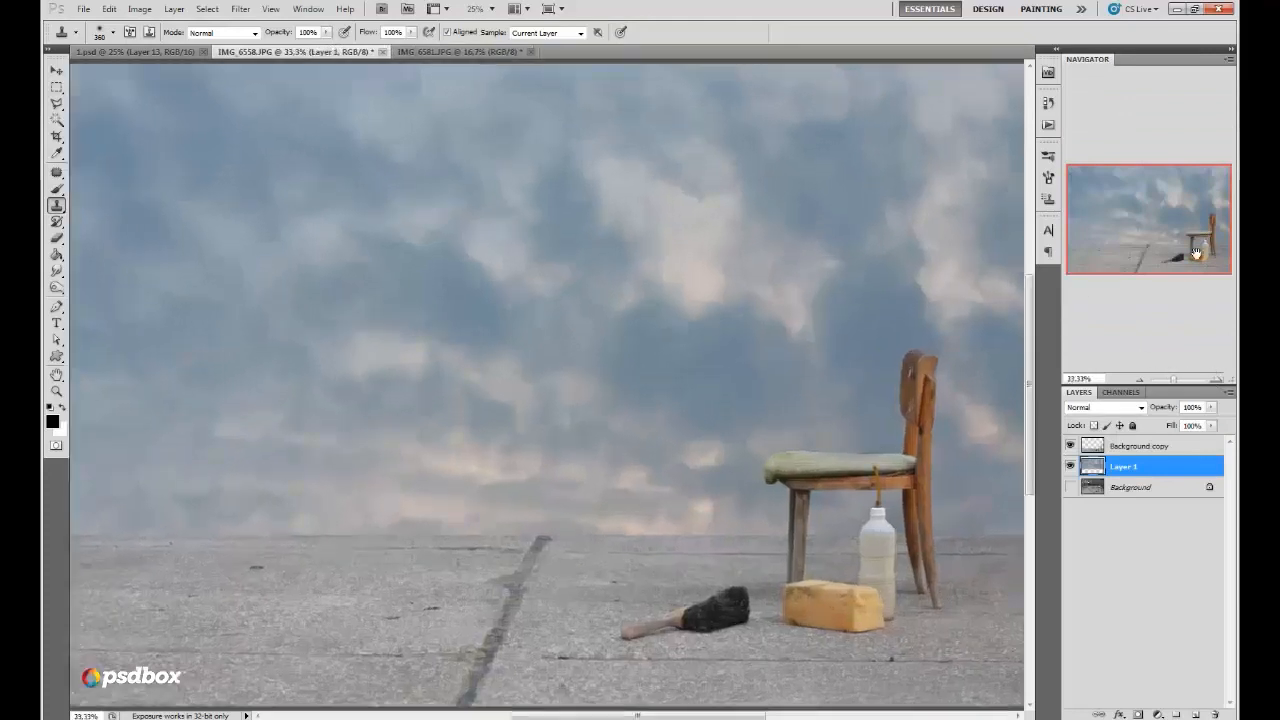
{"action": "left_click", "coordinate": [1214, 380]}
{"action": "left_click", "coordinate": [1214, 380]}
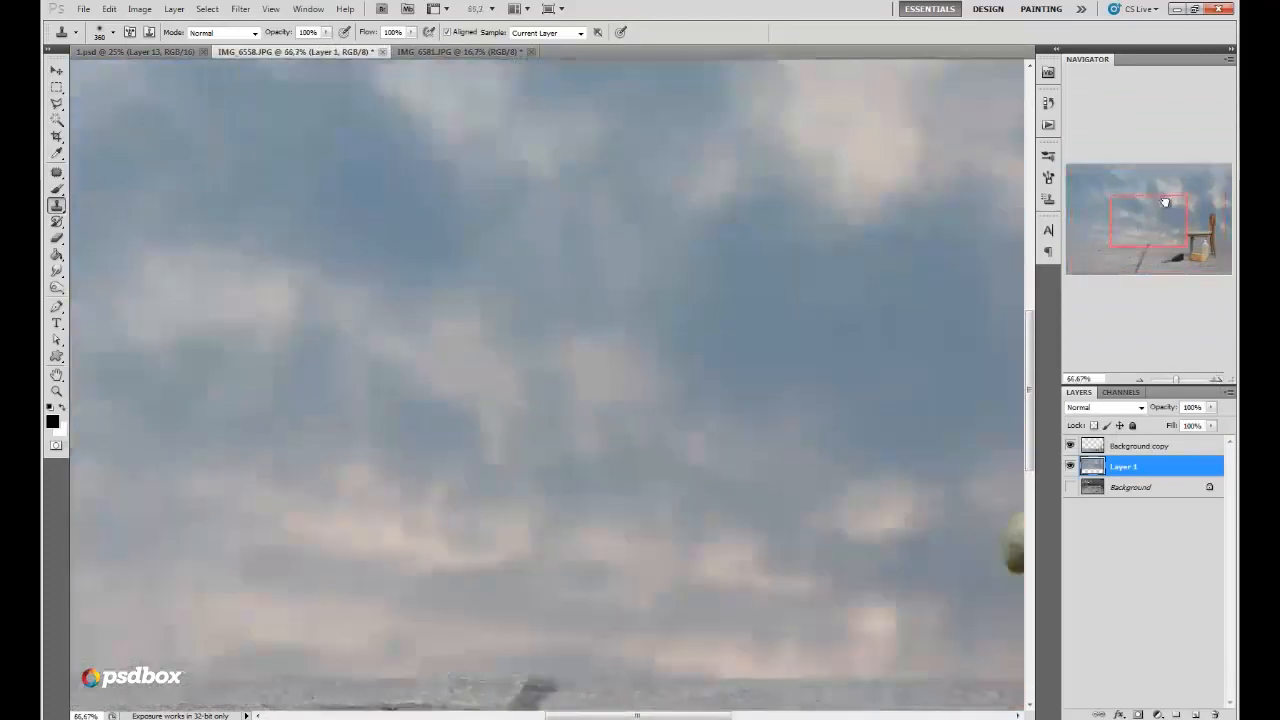
{"action": "left_click_drag", "start_coordinate": [1154, 200], "coordinate": [1151, 251]}
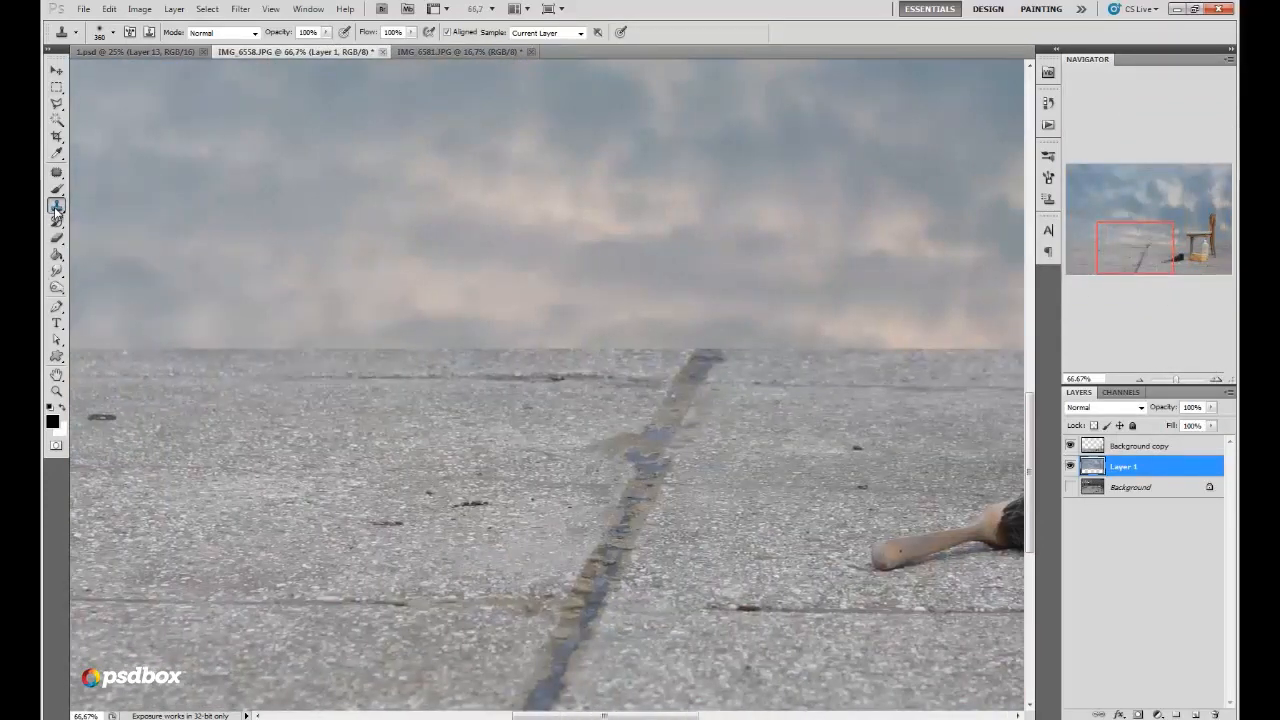
{"action": "right_click", "coordinate": [723, 429]}
{"action": "left_click", "coordinate": [1107, 452]}
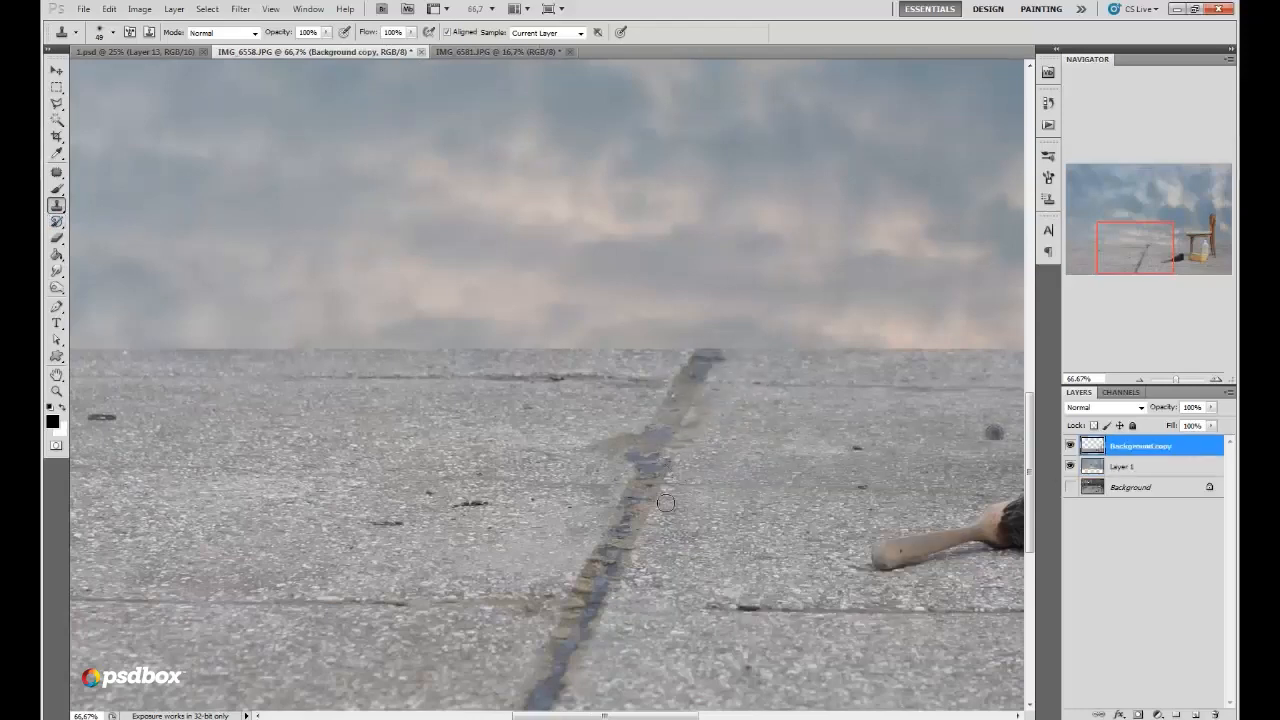
{"action": "right_click", "coordinate": [667, 500]}
{"action": "mouse_move", "coordinate": [721, 498]}
{"action": "left_mouse_down"}
{"action": "mouse_move", "coordinate": [738, 536]}
{"action": "mouse_move", "coordinate": [759, 498]}
{"action": "left_mouse_up"}
{"action": "mouse_move", "coordinate": [690, 425]}
{"action": "left_mouse_down"}
{"action": "mouse_move", "coordinate": [616, 550]}
{"action": "mouse_move", "coordinate": [586, 563]}
{"action": "mouse_move", "coordinate": [570, 600]}
{"action": "mouse_move", "coordinate": [597, 603]}
{"action": "left_mouse_up"}
{"action": "right_click", "coordinate": [666, 503]}
{"action": "left_click", "coordinate": [745, 499]}
{"action": "left_click", "coordinate": [510, 557], "text": "alt"}
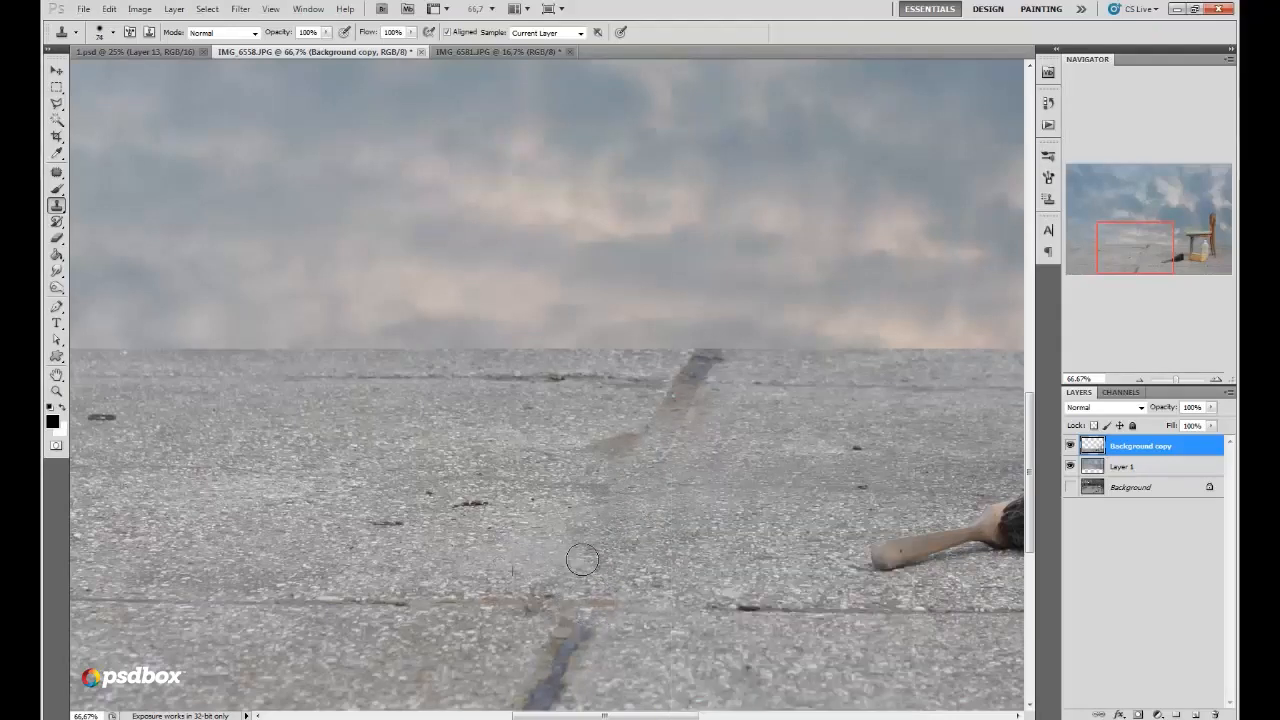
{"action": "mouse_move", "coordinate": [505, 446]}
{"action": "left_mouse_down"}
{"action": "mouse_move", "coordinate": [573, 461]}
{"action": "mouse_move", "coordinate": [626, 451]}
{"action": "left_mouse_up"}
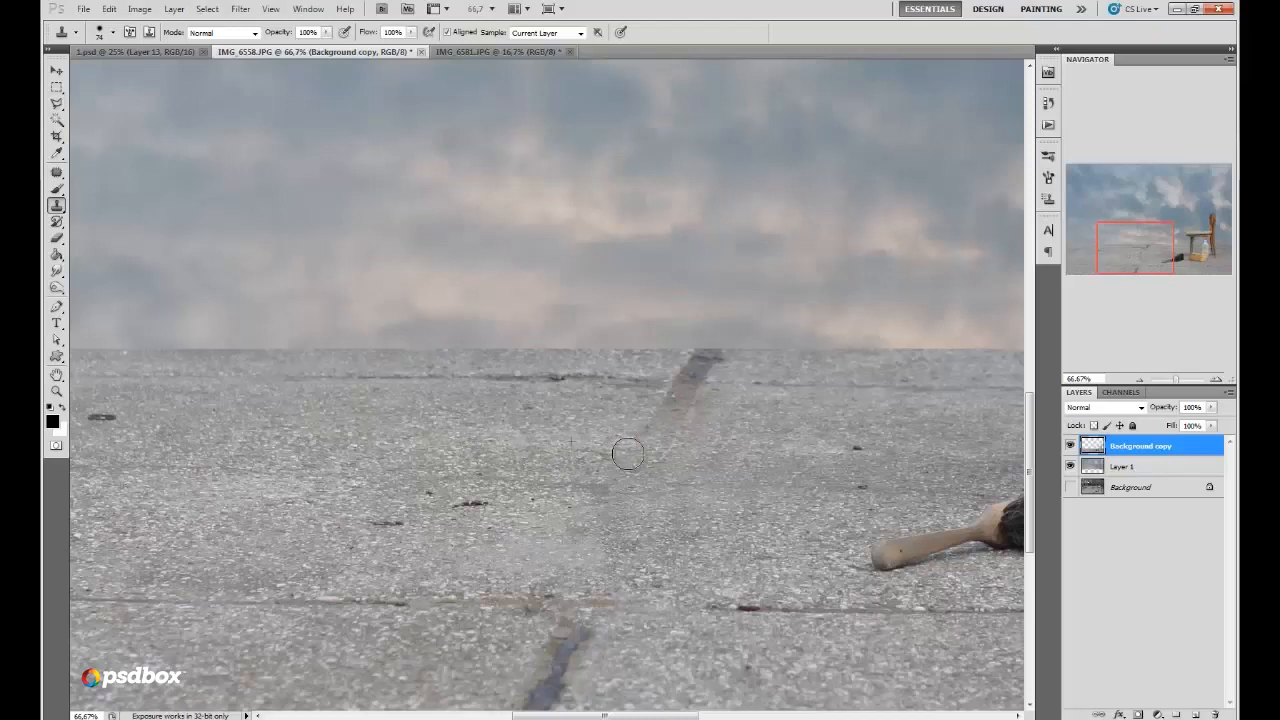
Step: Clone away the remaining ends of the diagonal joint, near the horizon and in the pavement's foreground
{"action": "left_click", "coordinate": [768, 390], "text": "alt"}
{"action": "left_click", "coordinate": [692, 382]}
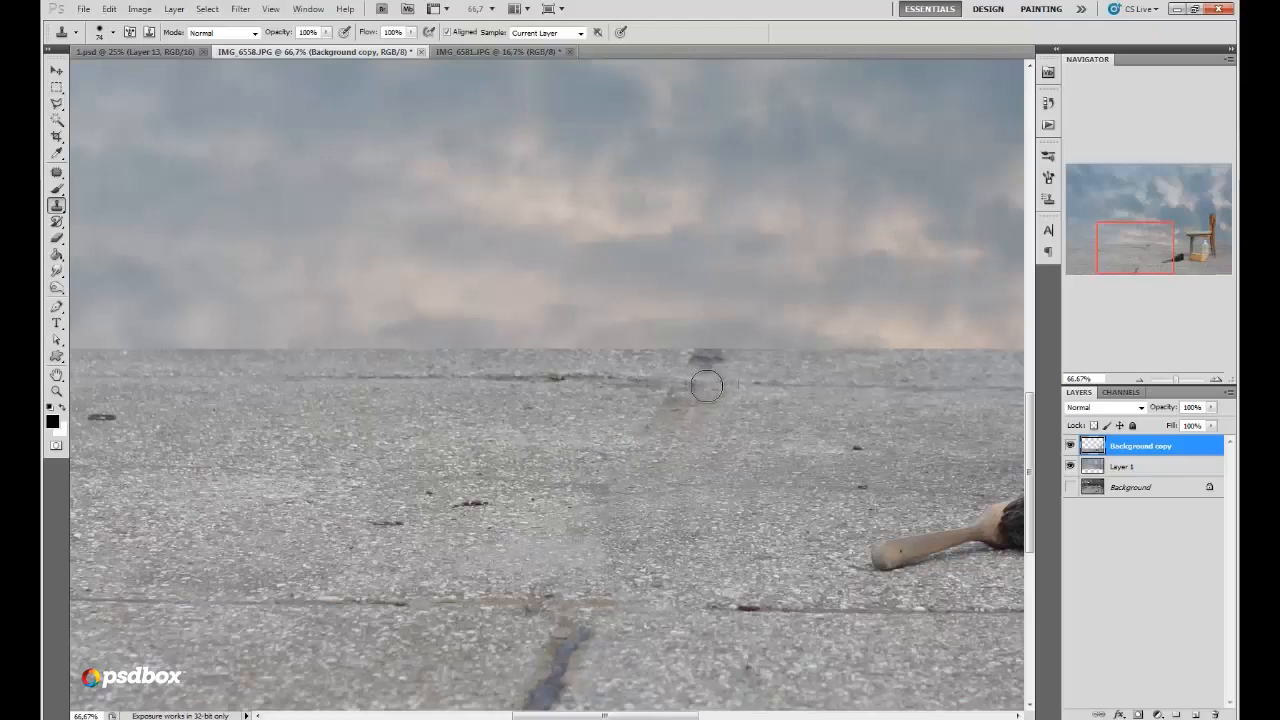
{"action": "left_click_drag", "start_coordinate": [705, 382], "coordinate": [655, 422]}
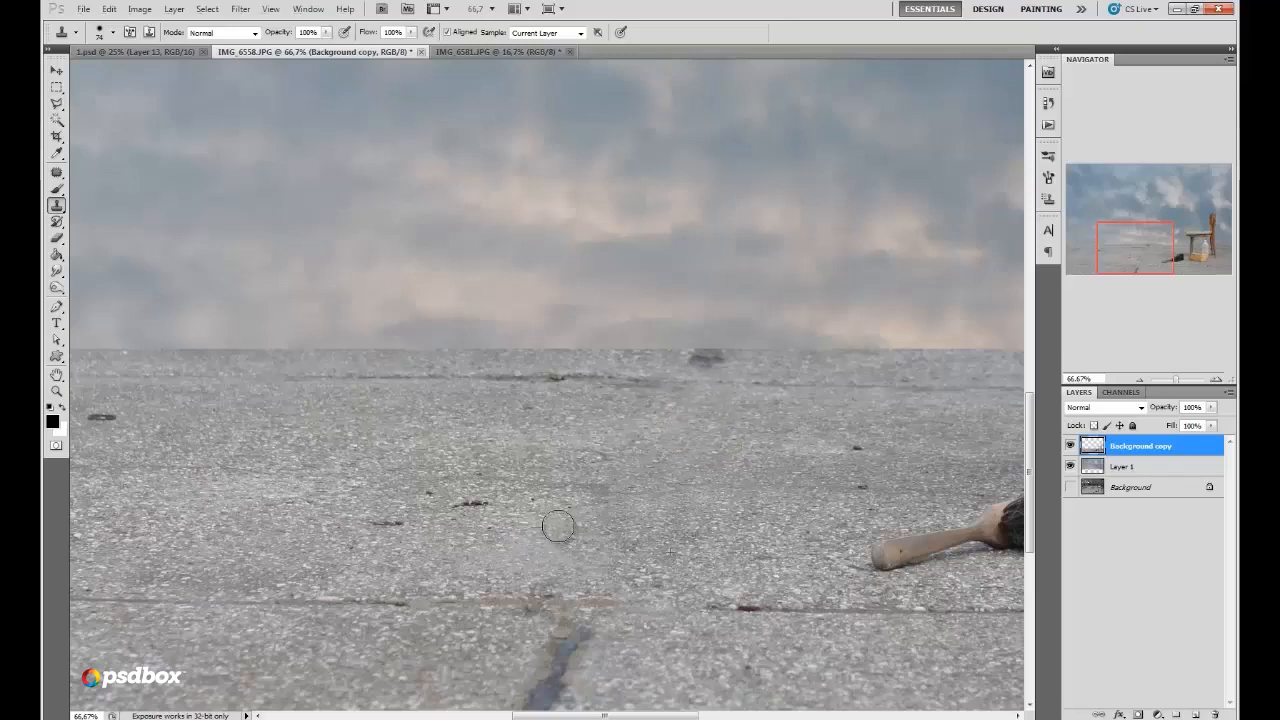
{"action": "mouse_move", "coordinate": [585, 642]}
{"action": "left_mouse_down"}
{"action": "mouse_move", "coordinate": [618, 659]}
{"action": "mouse_move", "coordinate": [545, 645]}
{"action": "mouse_move", "coordinate": [567, 687]}
{"action": "mouse_move", "coordinate": [500, 714]}
{"action": "left_mouse_up"}
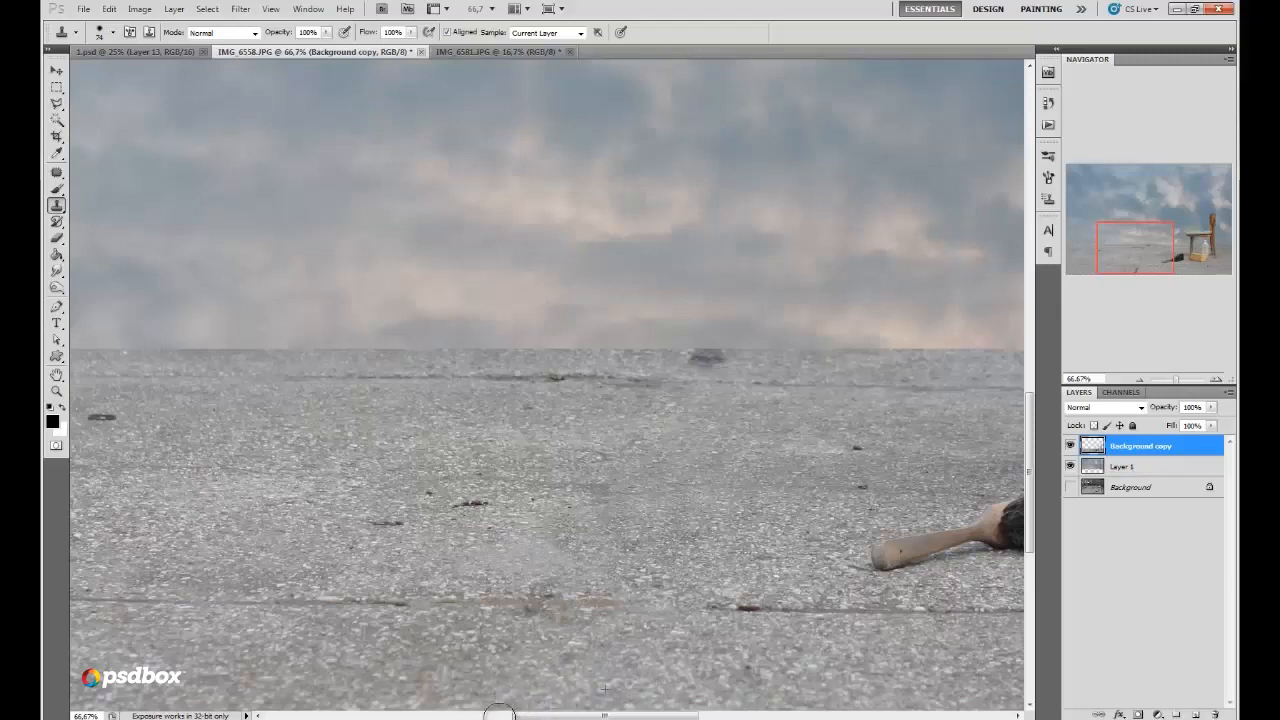
{"action": "left_click", "coordinate": [623, 671], "text": "alt"}
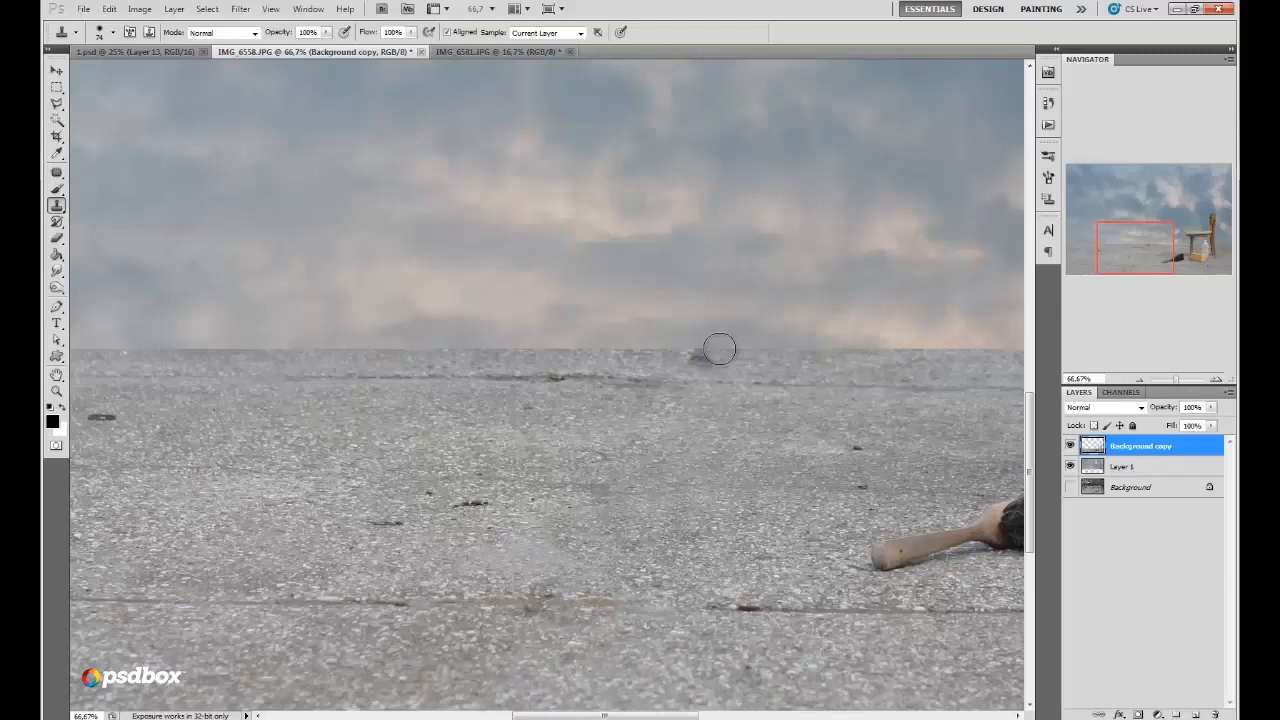
{"action": "left_click_drag", "start_coordinate": [720, 349], "coordinate": [697, 349]}
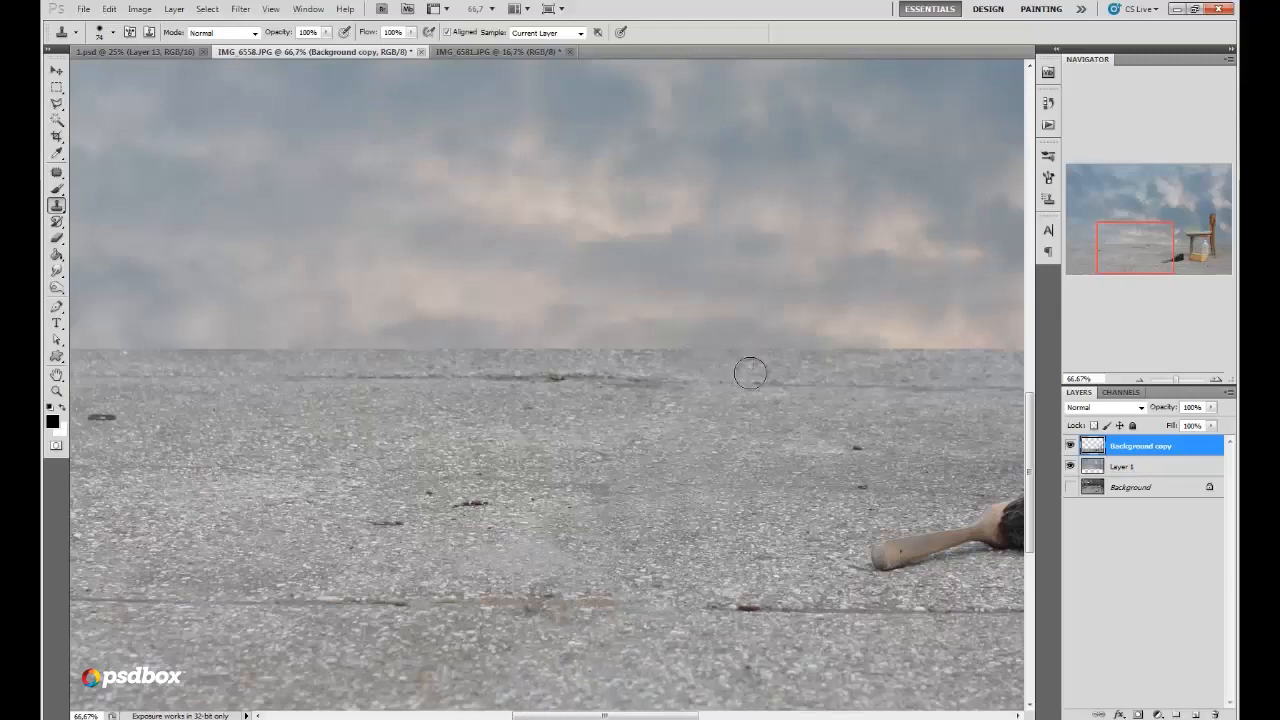
{"action": "left_click", "coordinate": [1139, 379]}
{"action": "left_click", "coordinate": [1139, 379]}
{"action": "left_click", "coordinate": [1139, 379]}
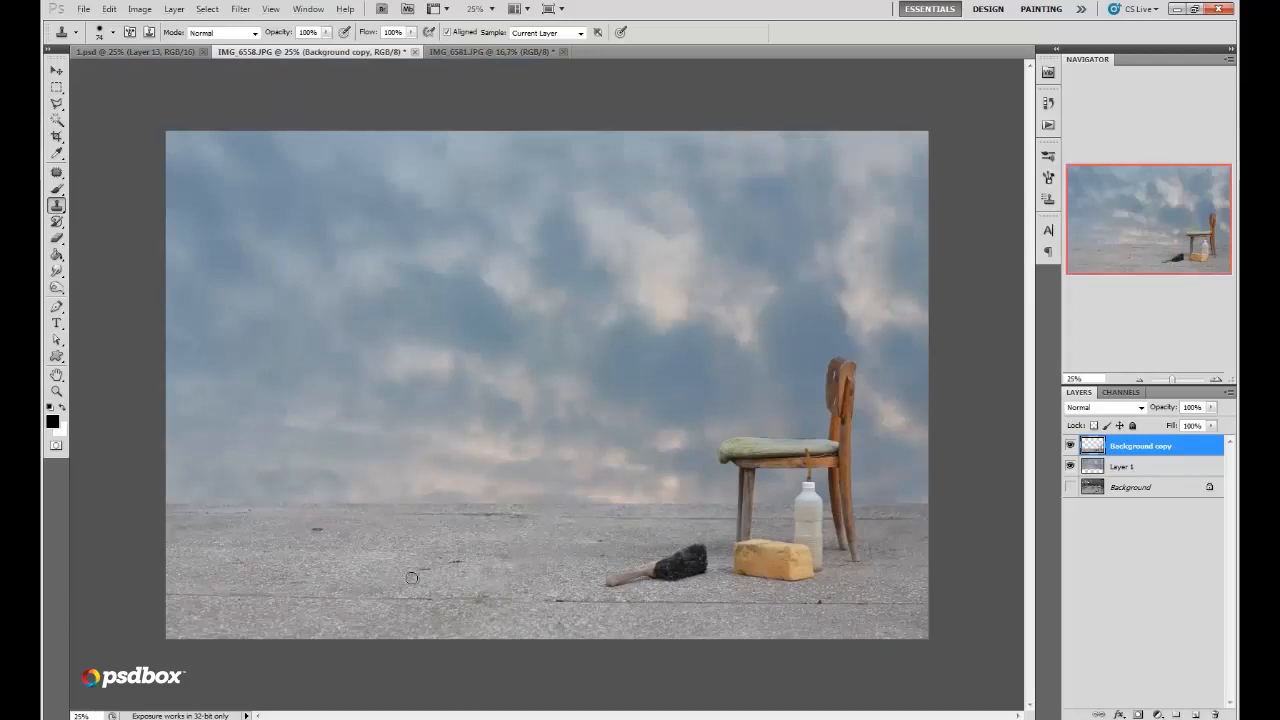
Step: Open IMG_6616.JPG, the wooden fence photo, from the keeper folder and duplicate its Background layer
{"action": "key", "text": "alt+Tab"}
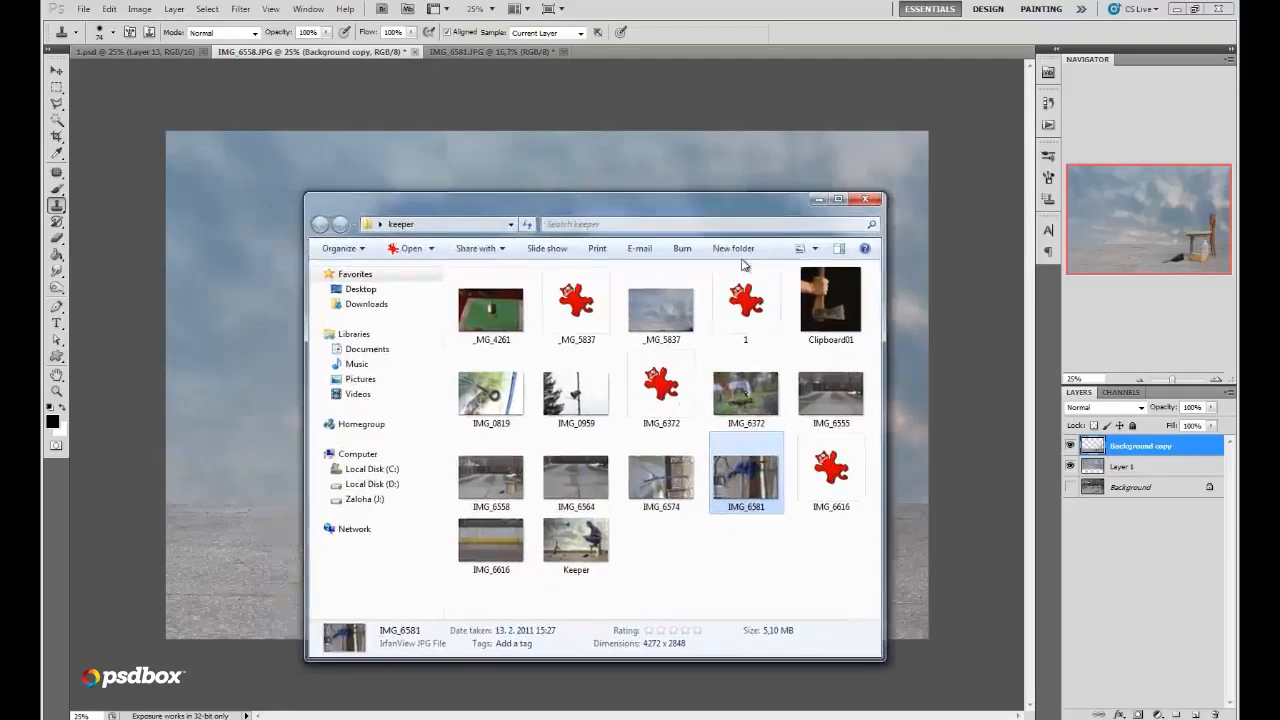
{"action": "left_click_drag", "start_coordinate": [490, 545], "coordinate": [113, 137]}
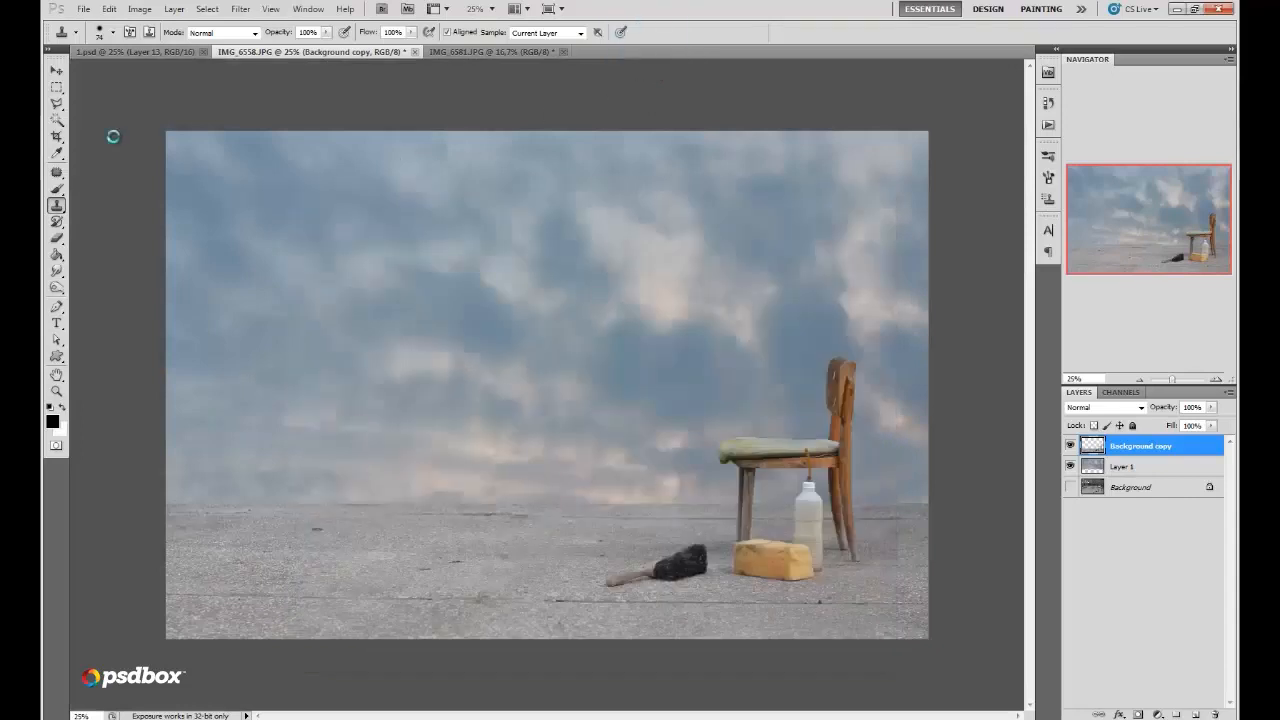
{"action": "left_click", "coordinate": [55, 105]}
{"action": "left_click_drag", "start_coordinate": [1112, 465], "coordinate": [1195, 714]}
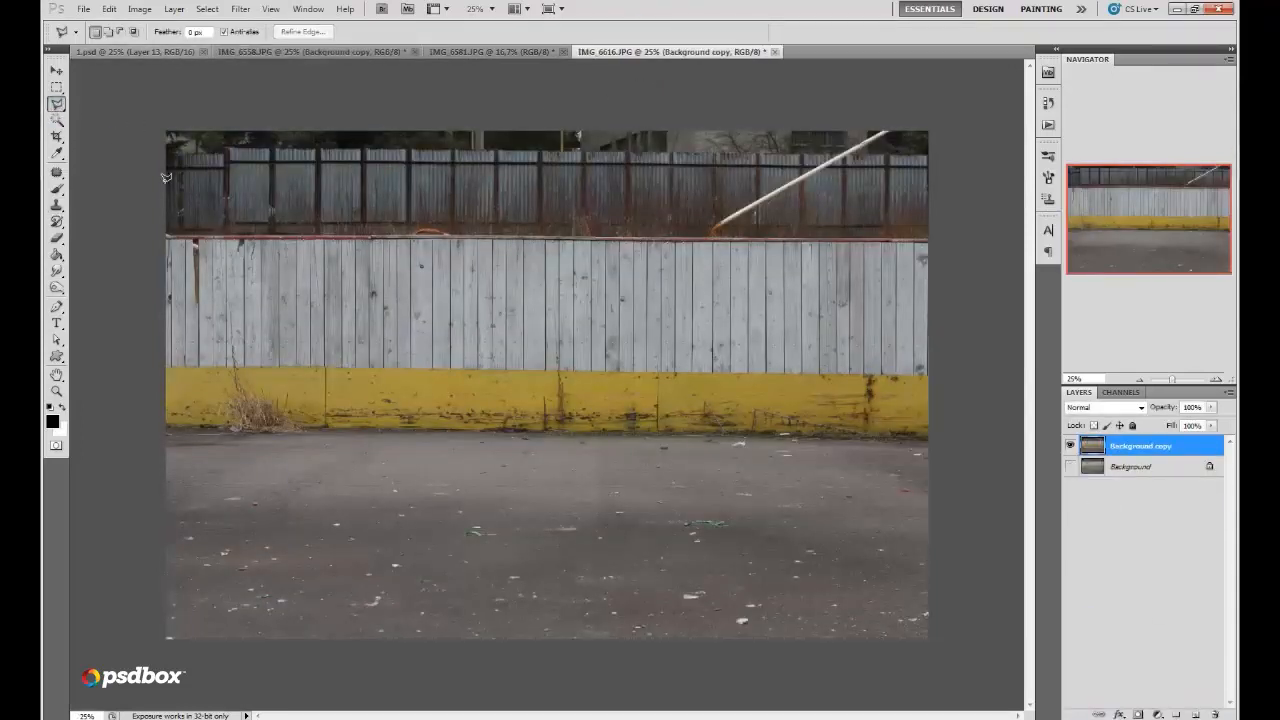
Step: Free-transform the fence's Background copy layer, rotating it slightly counterclockwise to level the boards and shifting it down the canvas
{"action": "left_click", "coordinate": [109, 9]}
{"action": "left_click", "coordinate": [185, 274]}
{"action": "left_click_drag", "start_coordinate": [970, 331], "coordinate": [968, 317]}
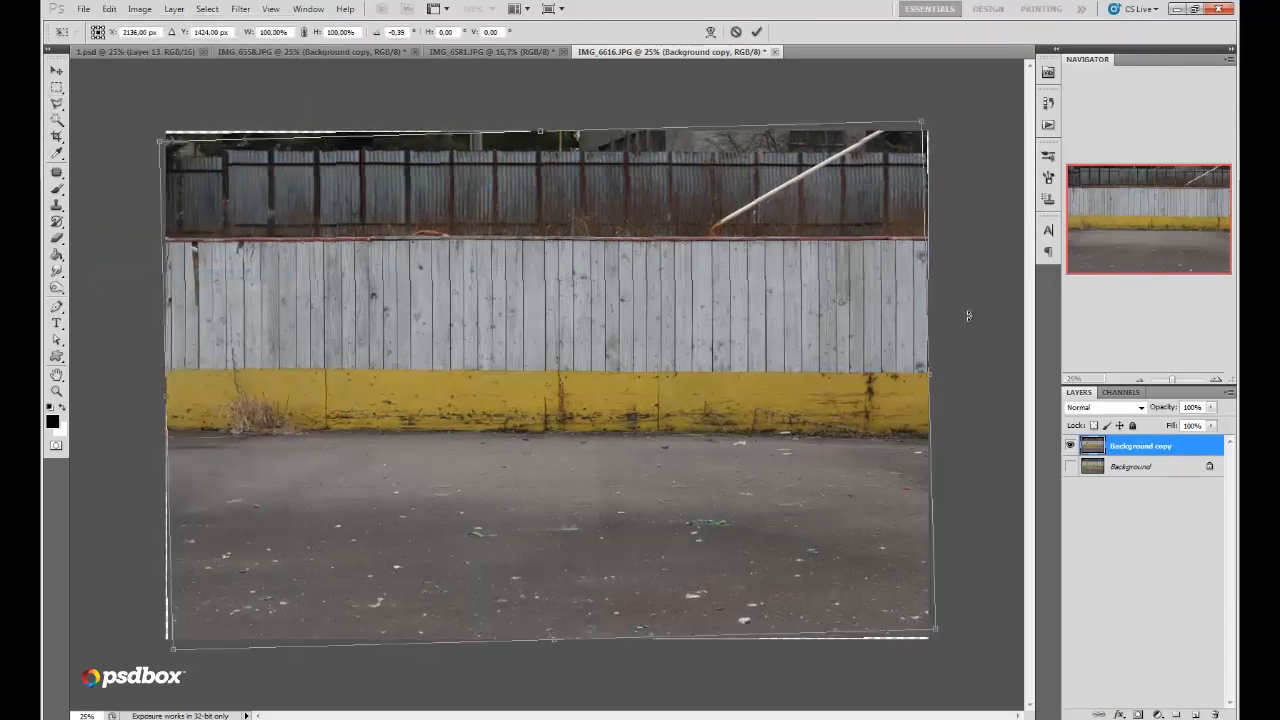
{"action": "left_click_drag", "start_coordinate": [820, 251], "coordinate": [794, 492]}
{"action": "left_click_drag", "start_coordinate": [957, 434], "coordinate": [961, 446]}
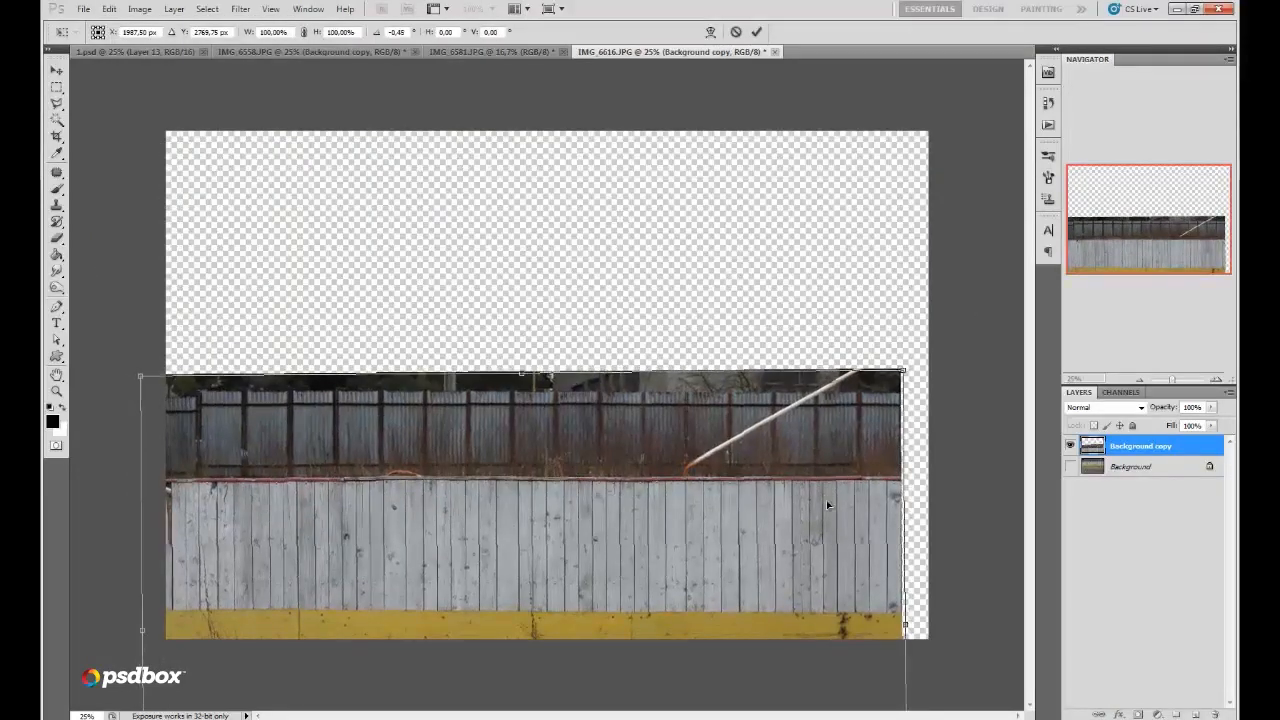
{"action": "left_click_drag", "start_coordinate": [826, 500], "coordinate": [839, 448]}
{"action": "left_click", "coordinate": [756, 31]}
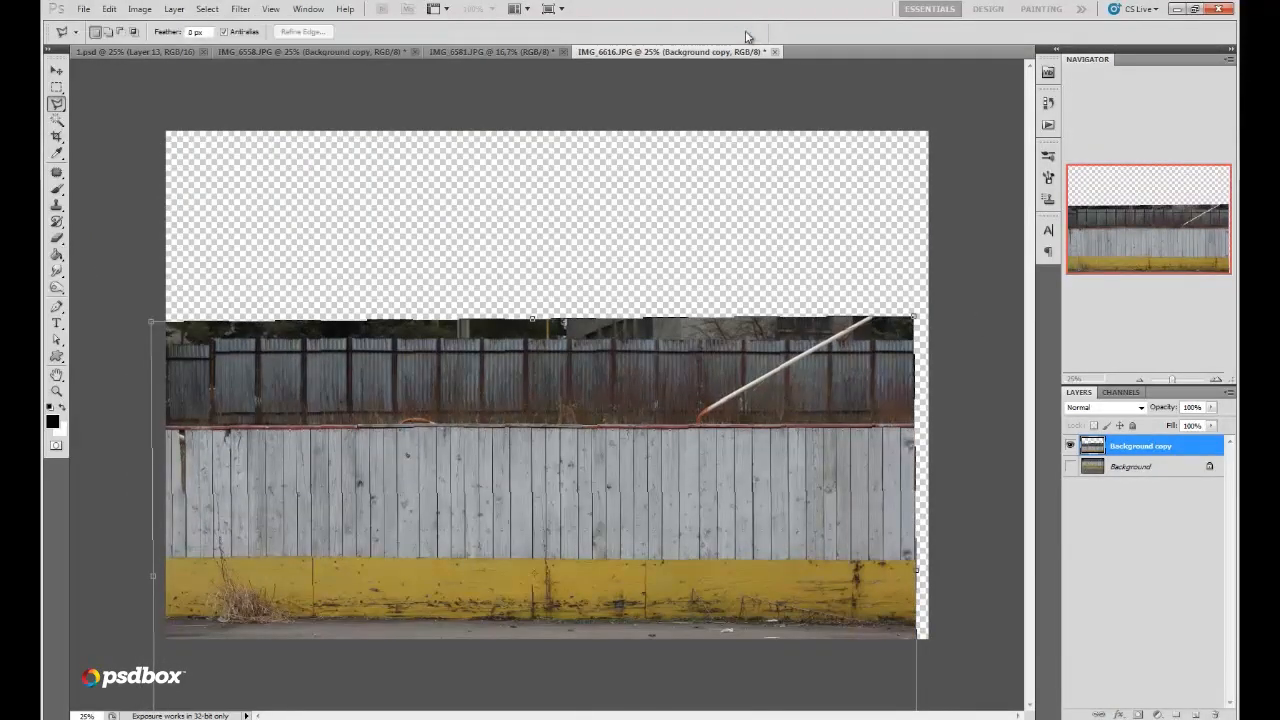
Step: Copy a narrow rectangular strip of the white boards just above the yellow band with refined edges, and close IMG_6616.JPG
{"action": "left_click", "coordinate": [56, 87]}
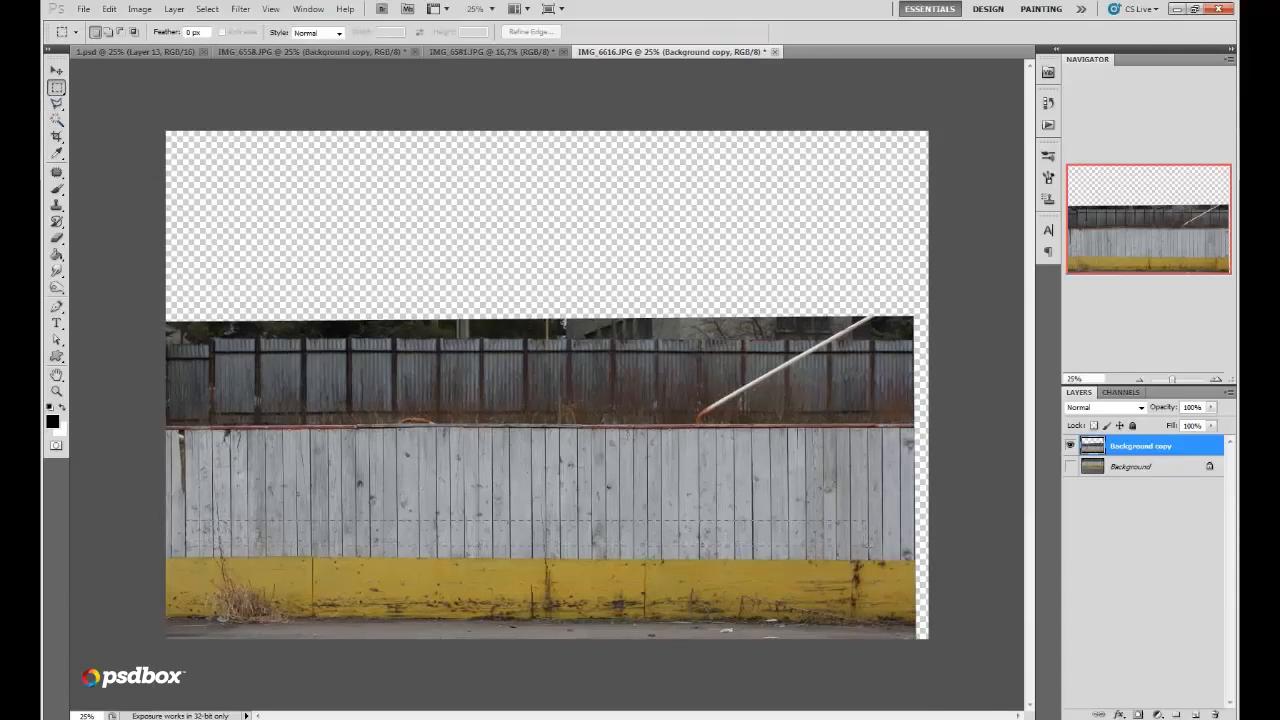
{"action": "left_click_drag", "start_coordinate": [902, 521], "coordinate": [902, 548]}
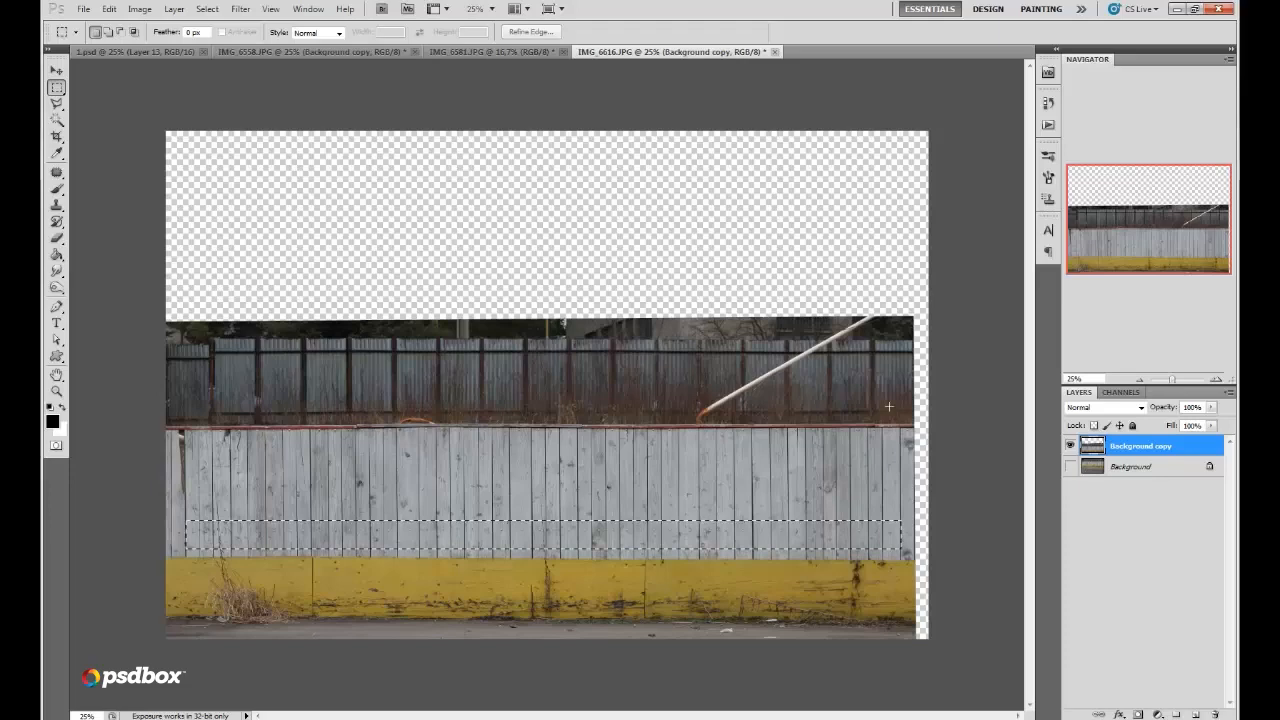
{"action": "left_click", "coordinate": [531, 31]}
{"action": "left_click", "coordinate": [926, 561]}
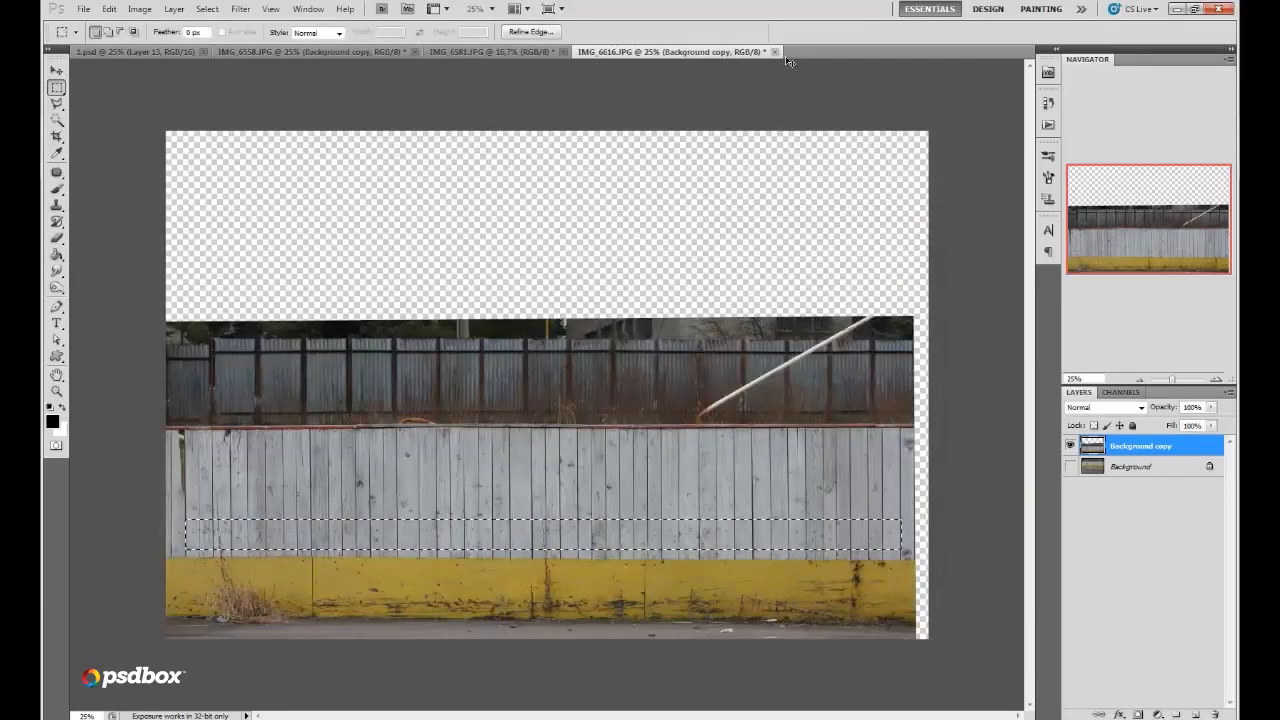
{"action": "left_click", "coordinate": [776, 51]}
{"action": "left_click", "coordinate": [642, 276]}
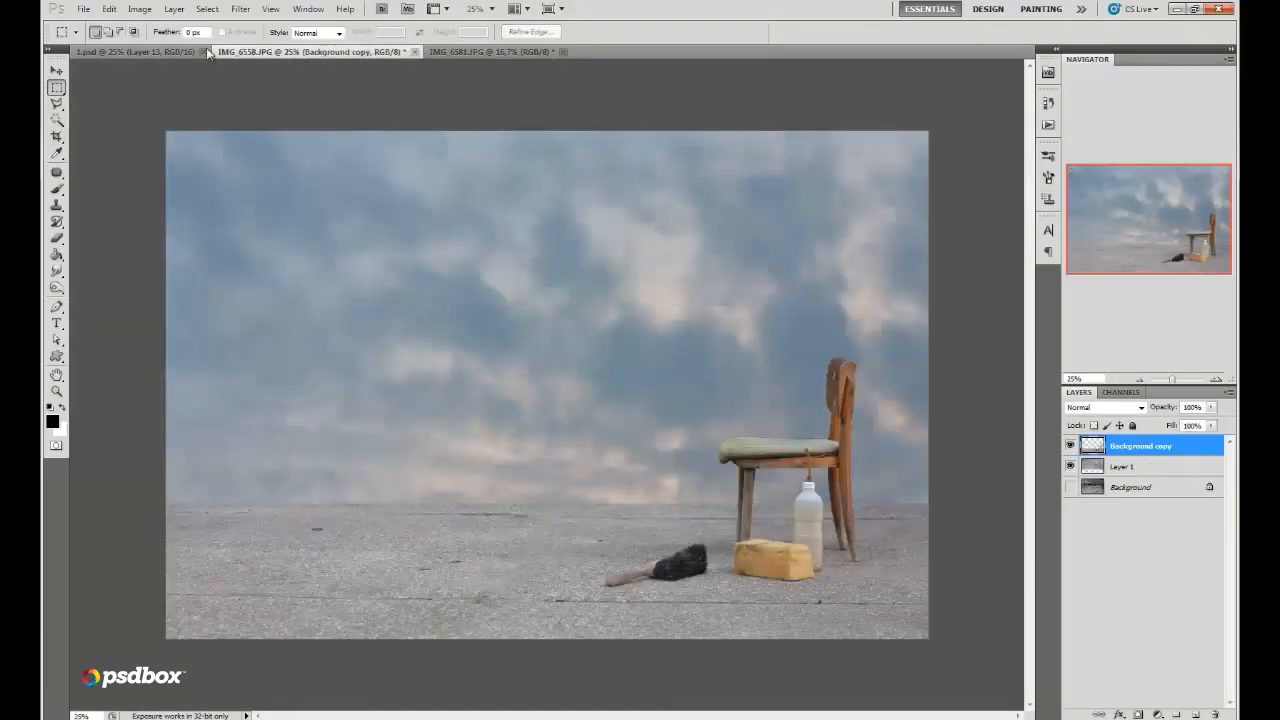
Step: Convert IMG_6558.JPG to 16 Bits/Channel and paste the board strip on its own layer beneath Background copy
{"action": "left_click", "coordinate": [139, 8]}
{"action": "mouse_move", "coordinate": [165, 30]}
{"action": "left_click", "coordinate": [335, 152]}
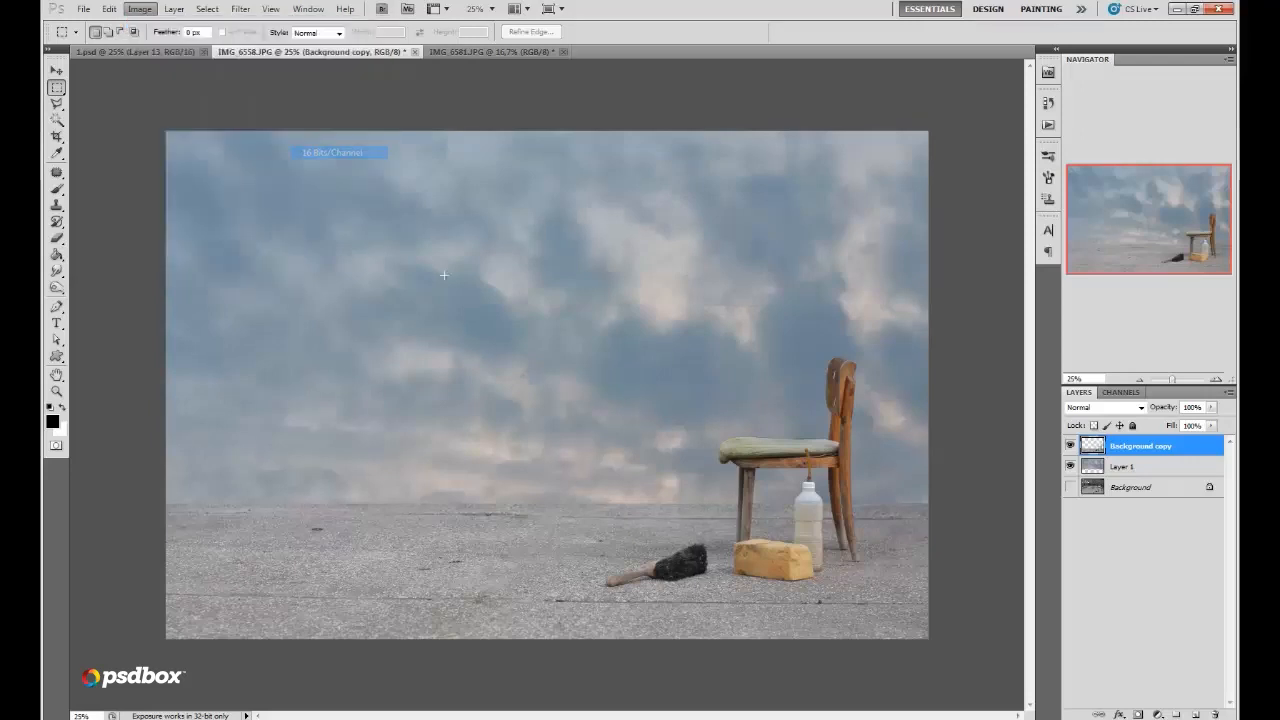
{"action": "key", "text": "ctrl+v"}
{"action": "left_click_drag", "start_coordinate": [1094, 447], "coordinate": [1100, 487]}
Step: Scale the board strip to about 73% width and place it on the horizon from the image's left edge
{"action": "left_click", "coordinate": [109, 8]}
{"action": "left_click", "coordinate": [186, 272]}
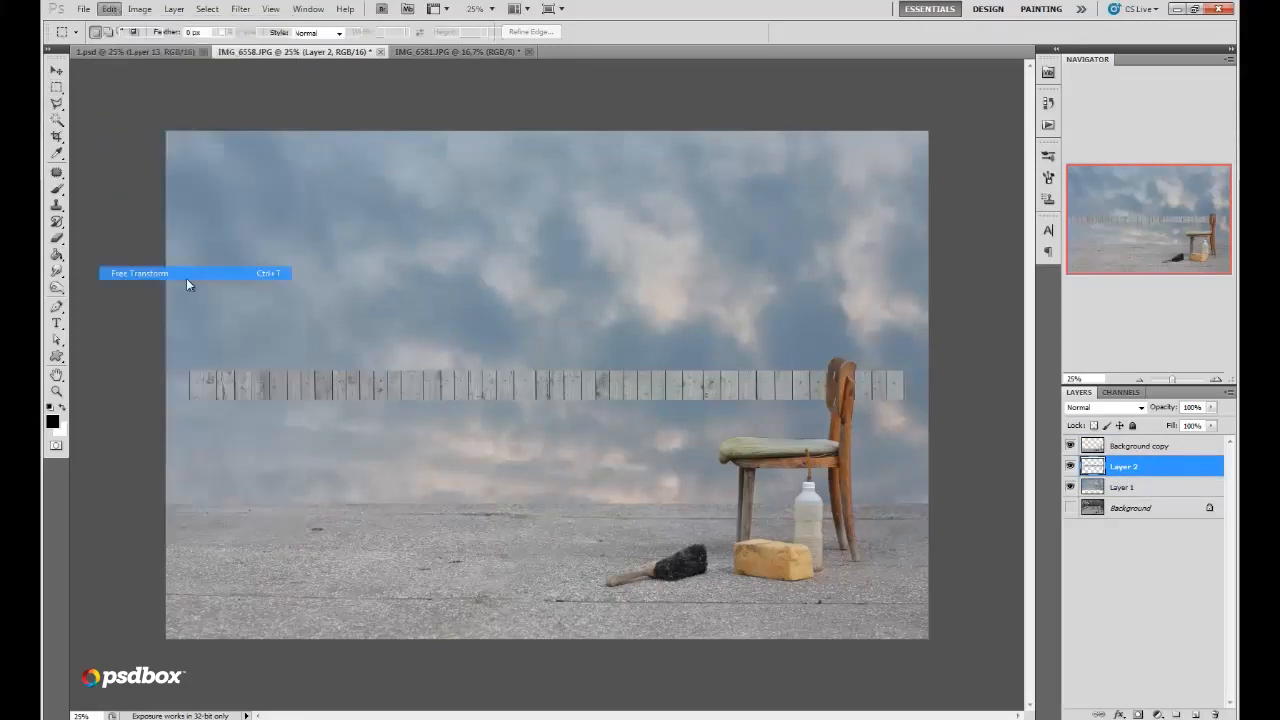
{"action": "left_click_drag", "start_coordinate": [883, 382], "coordinate": [602, 498]}
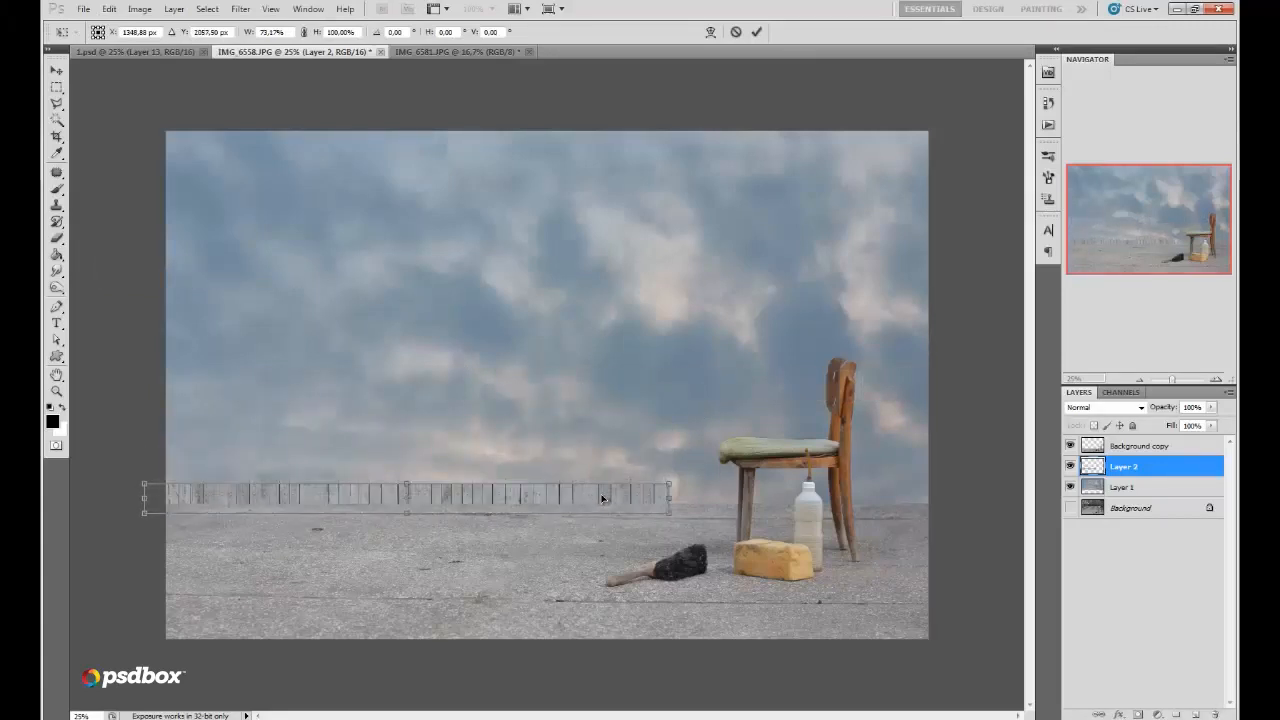
{"action": "left_click", "coordinate": [756, 32]}
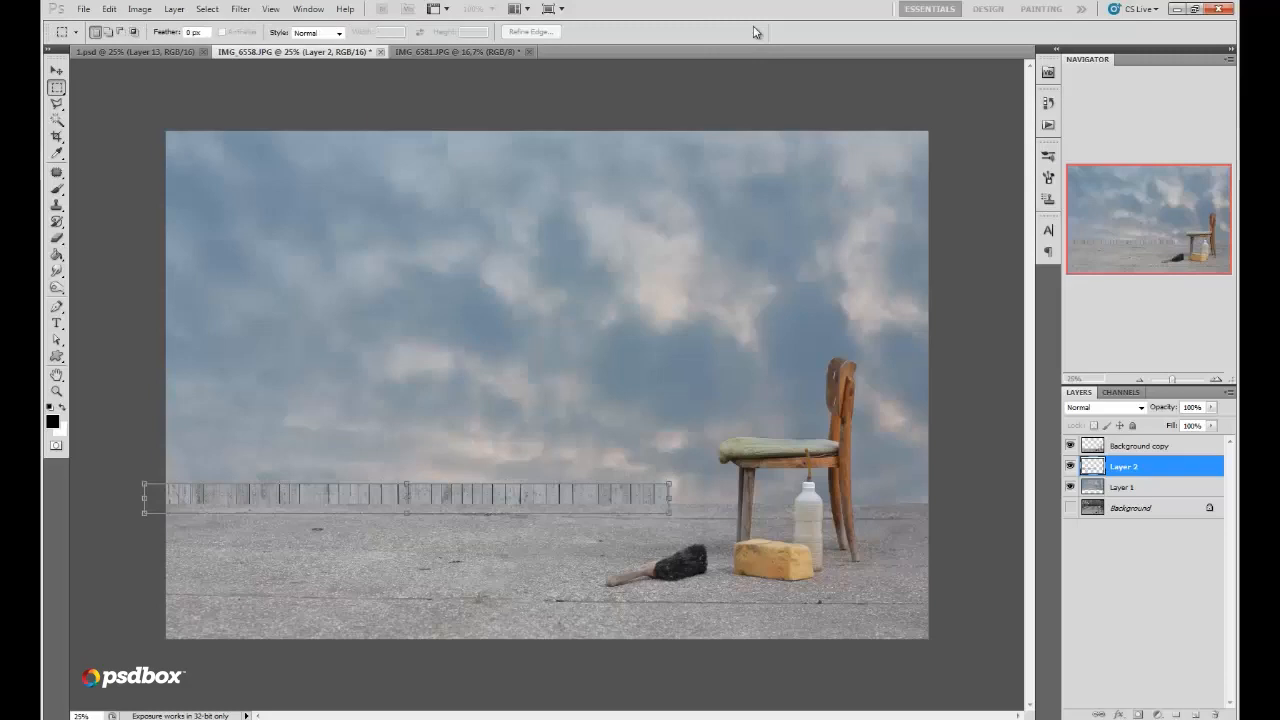
Step: Extend the fence along the horizon to the image's right edge by cloning its boards with a 267 px Clone Stamp
{"action": "left_click", "coordinate": [56, 205]}
{"action": "right_click", "coordinate": [662, 419]}
{"action": "left_click_drag", "start_coordinate": [743, 449], "coordinate": [782, 457]}
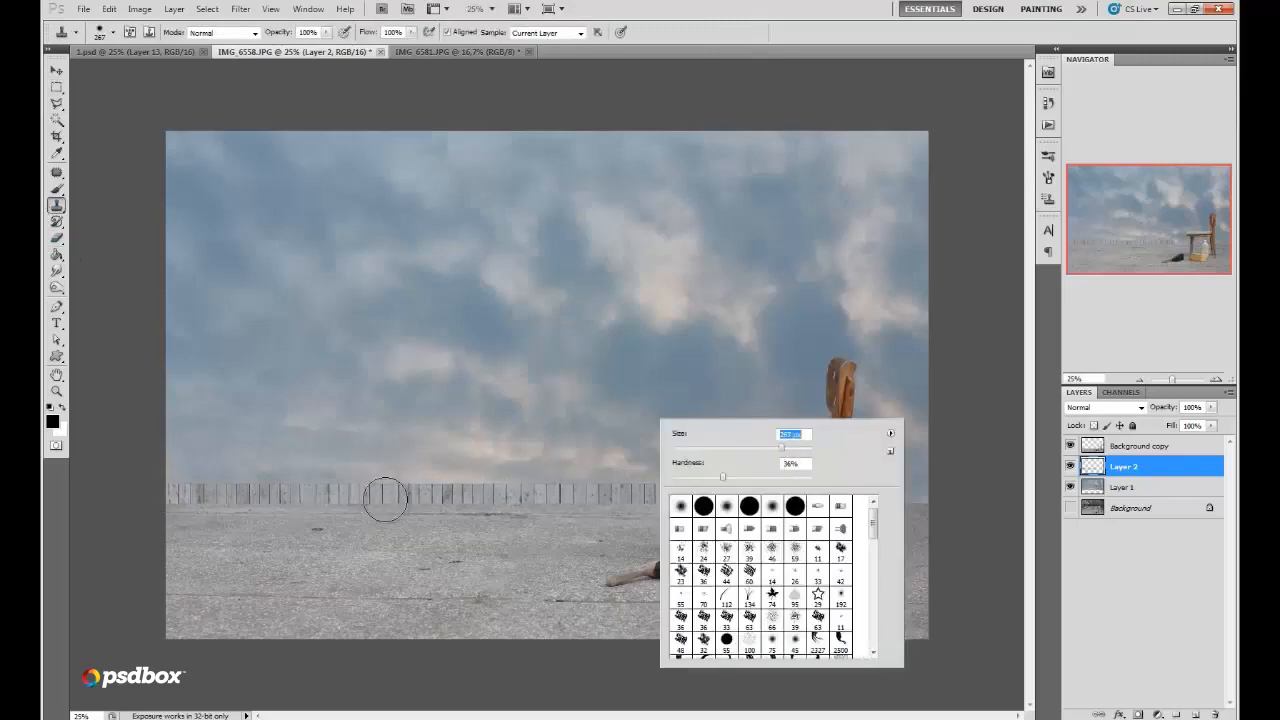
{"action": "left_click", "coordinate": [384, 497], "text": "alt"}
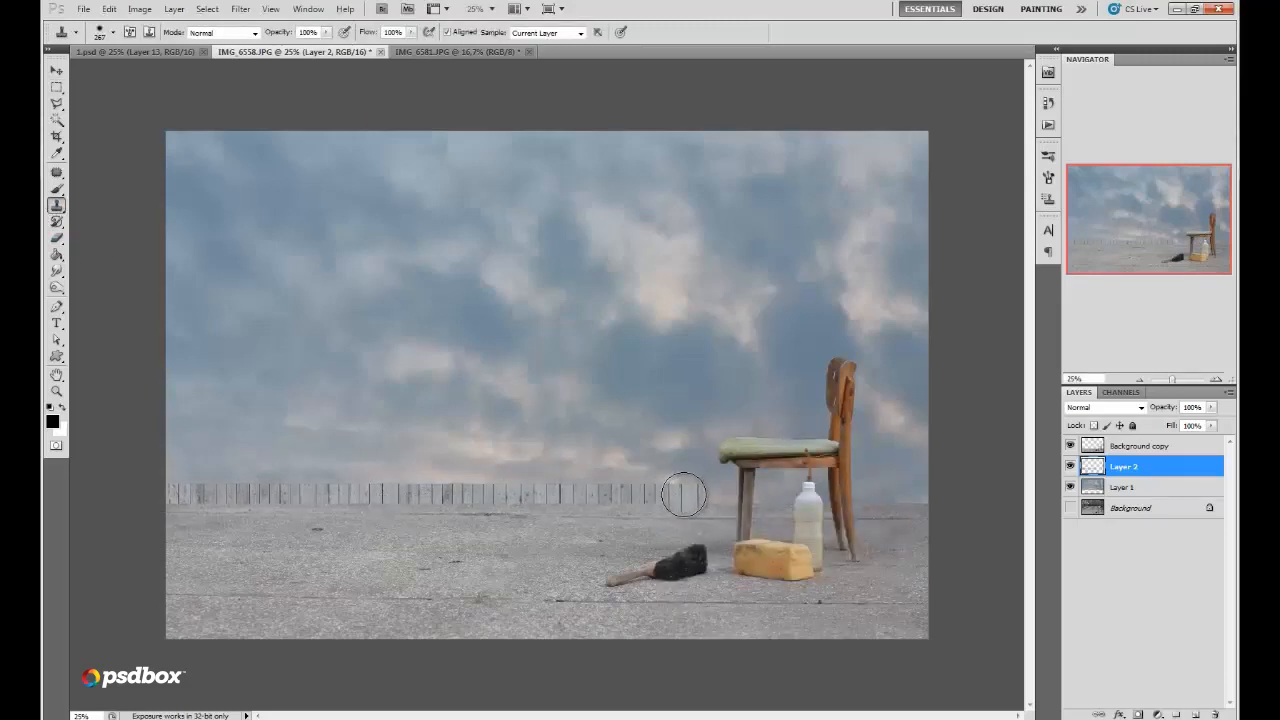
{"action": "mouse_move", "coordinate": [683, 494]}
{"action": "left_mouse_down"}
{"action": "mouse_move", "coordinate": [790, 500]}
{"action": "mouse_move", "coordinate": [907, 473]}
{"action": "mouse_move", "coordinate": [920, 508]}
{"action": "left_mouse_up"}
Step: Trim the fence's top edge unevenly along its full length by deleting a Polygonal Lasso selection with refined edges, and clear the selection
{"action": "left_click", "coordinate": [1215, 378]}
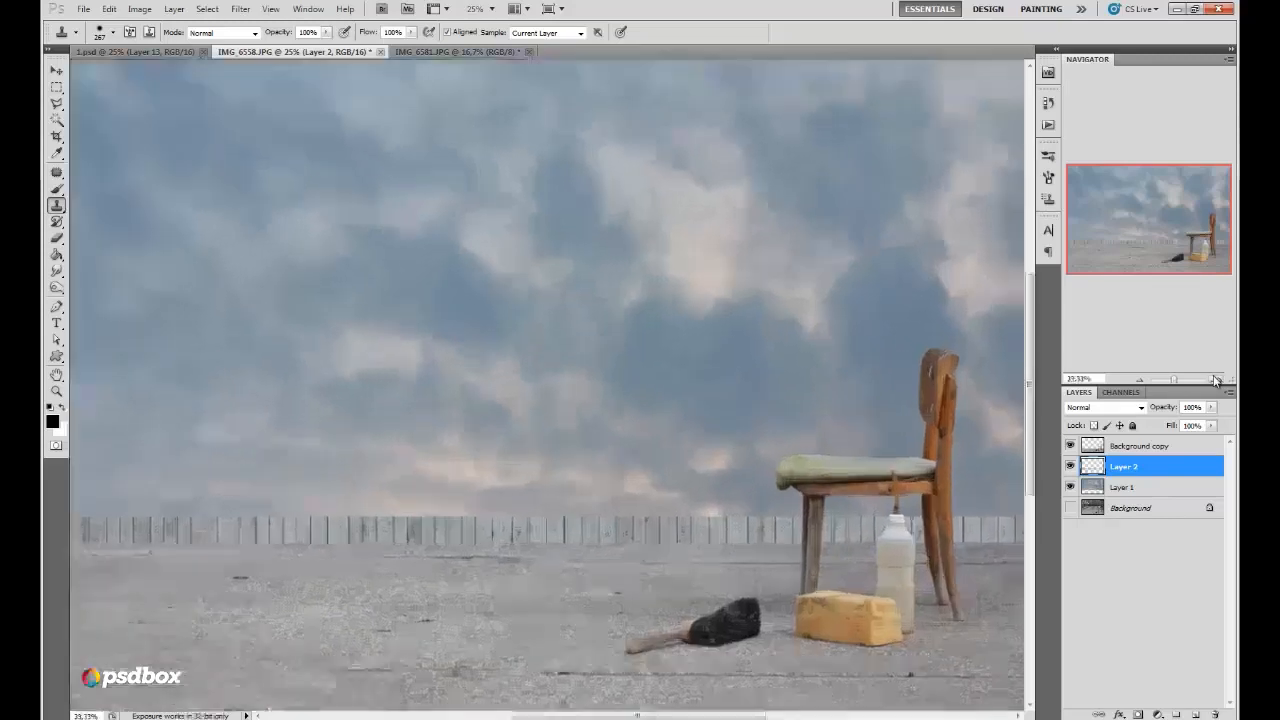
{"action": "left_click", "coordinate": [1215, 378]}
{"action": "left_click", "coordinate": [1215, 378]}
{"action": "left_click", "coordinate": [1215, 378]}
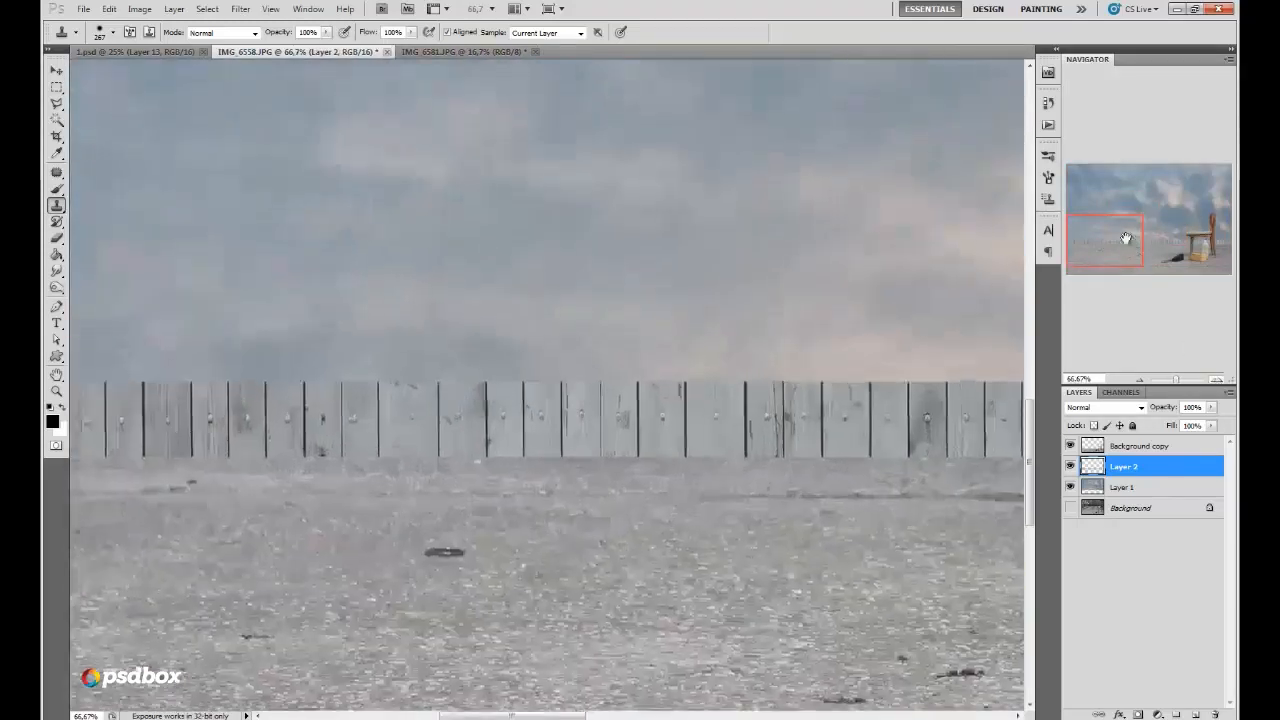
{"action": "left_click_drag", "start_coordinate": [1126, 237], "coordinate": [1084, 243]}
{"action": "left_click", "coordinate": [56, 105]}
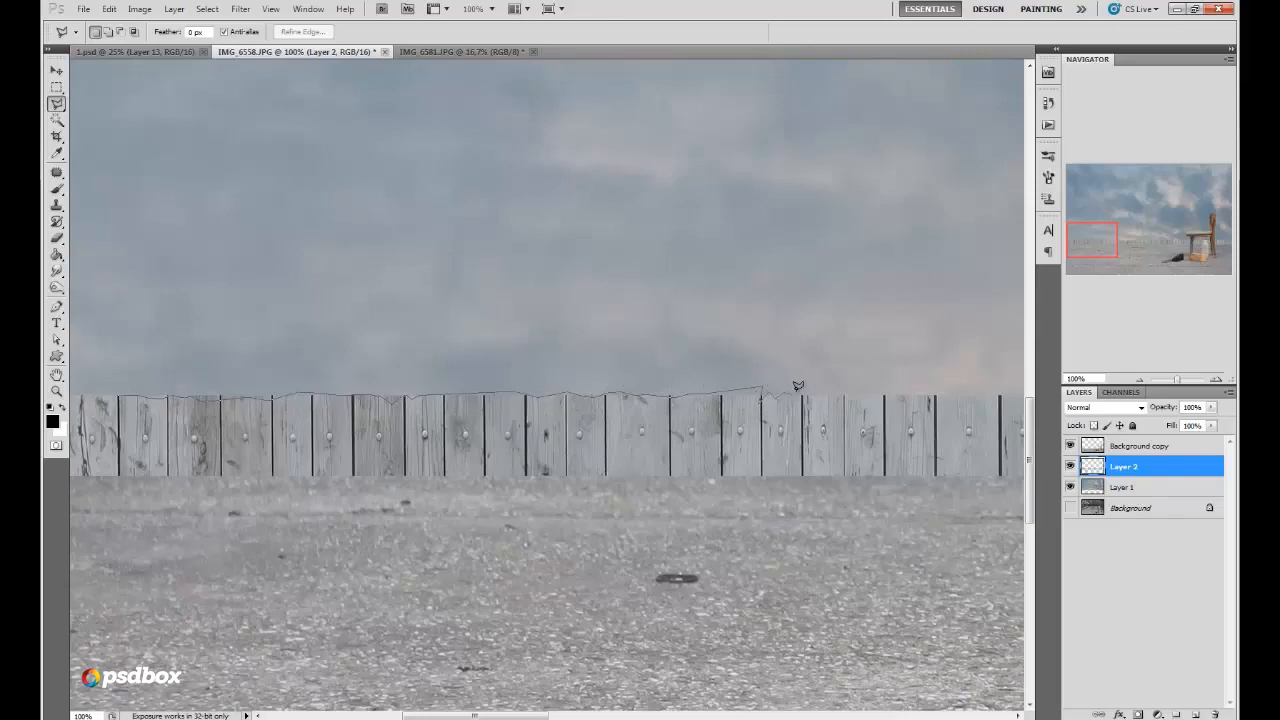
{"action": "left_click", "coordinate": [847, 392]}
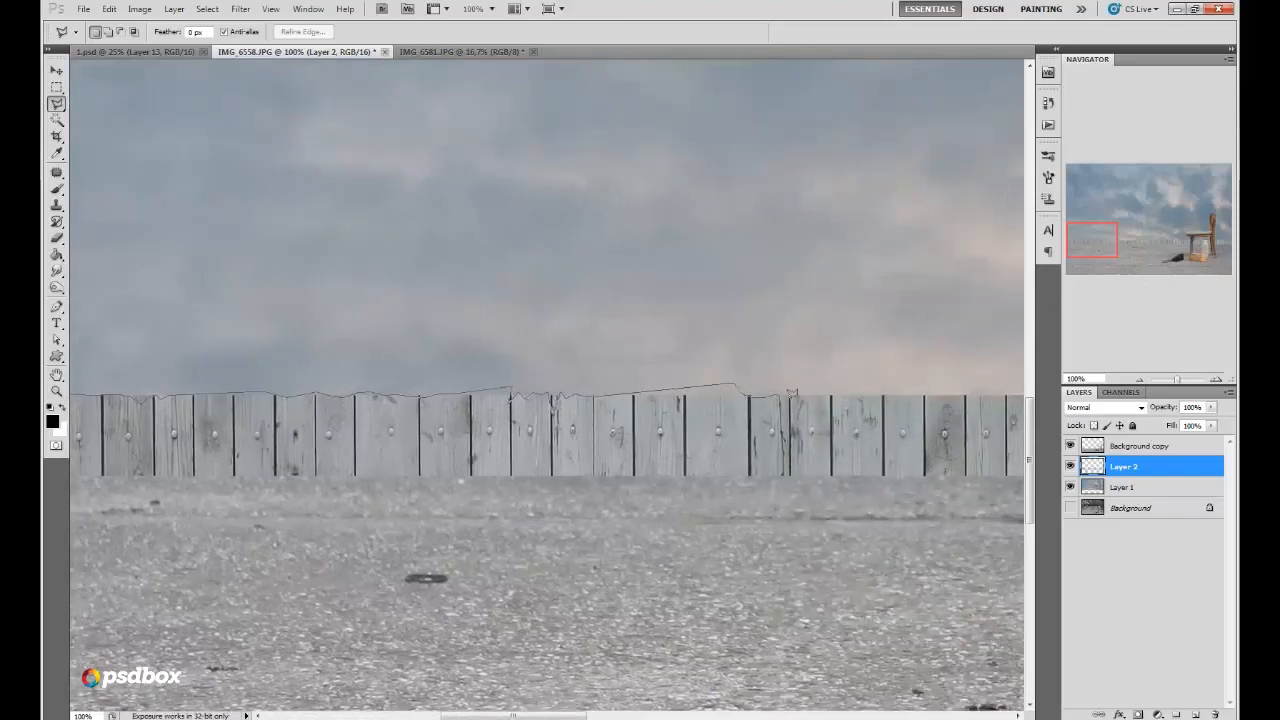
{"action": "left_click", "coordinate": [924, 393]}
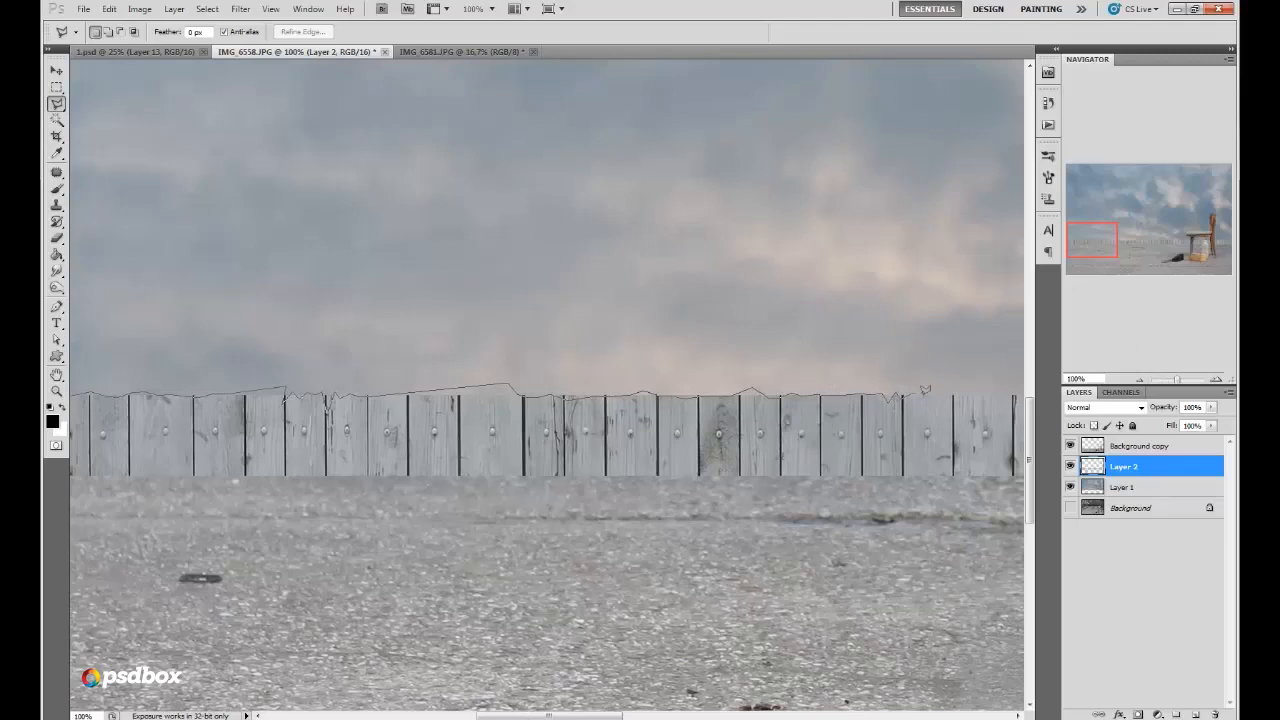
{"action": "left_click", "coordinate": [923, 393]}
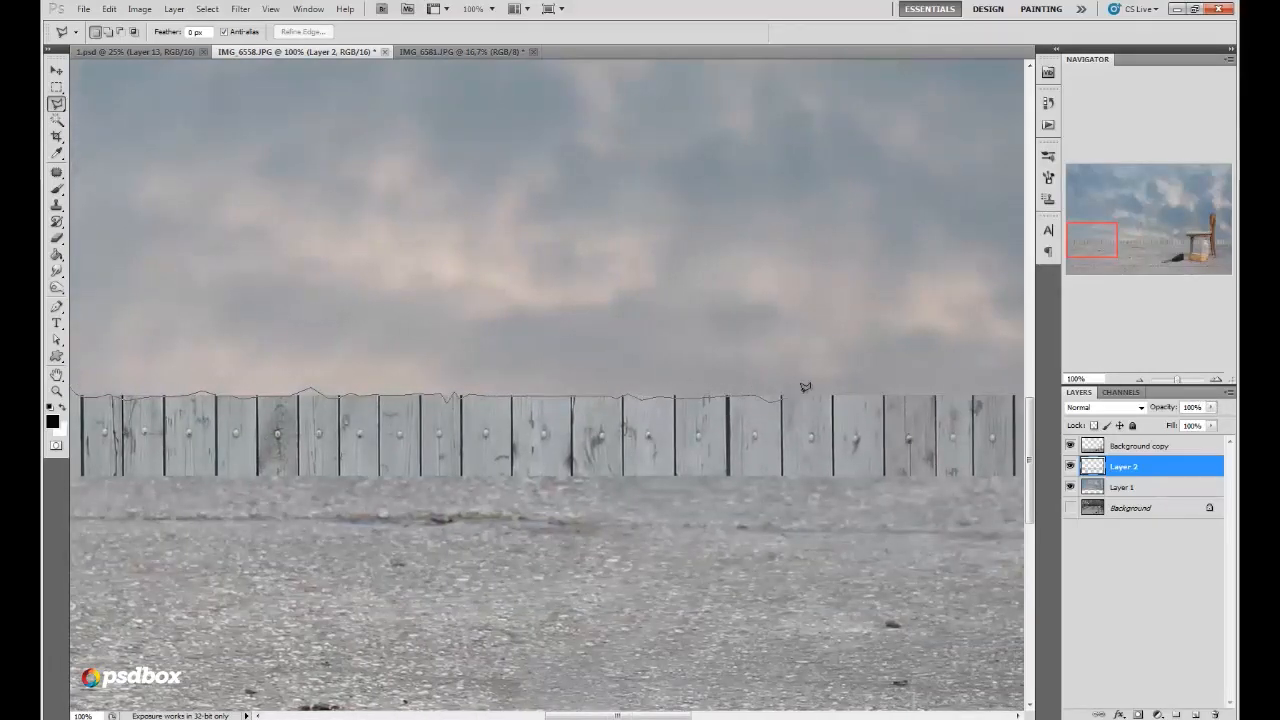
{"action": "left_click", "coordinate": [1001, 393]}
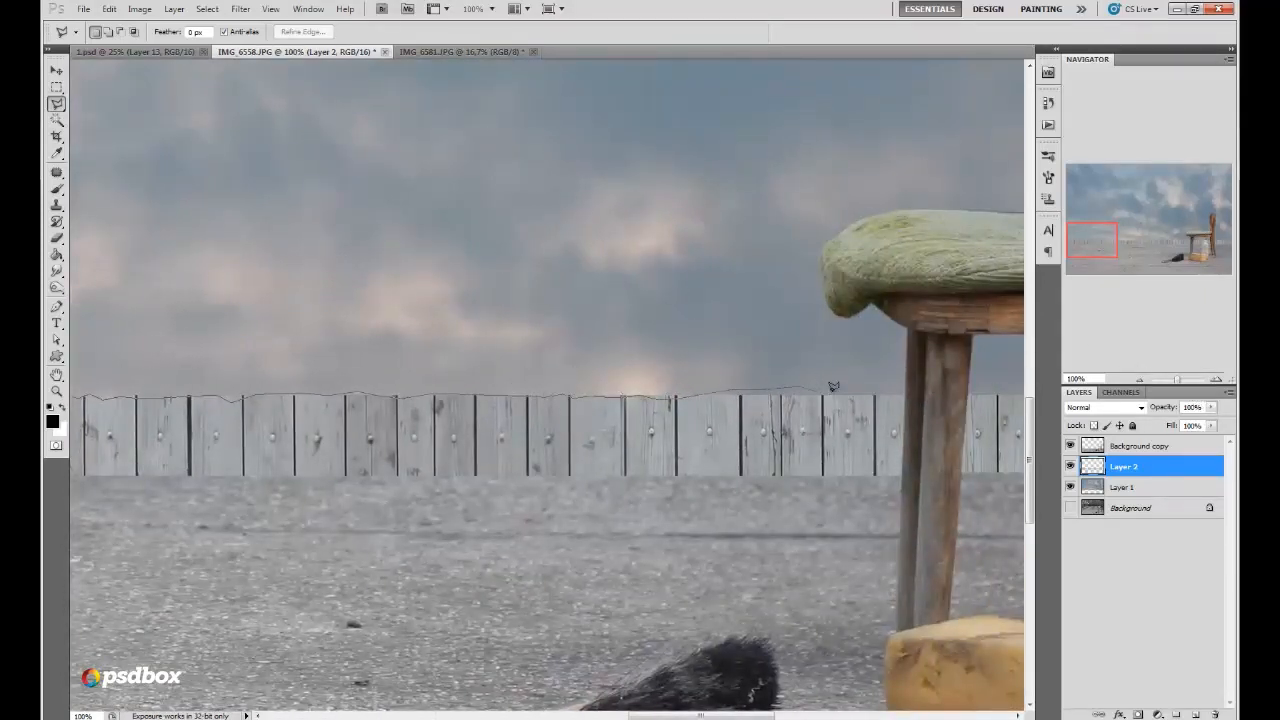
{"action": "left_click", "coordinate": [904, 396]}
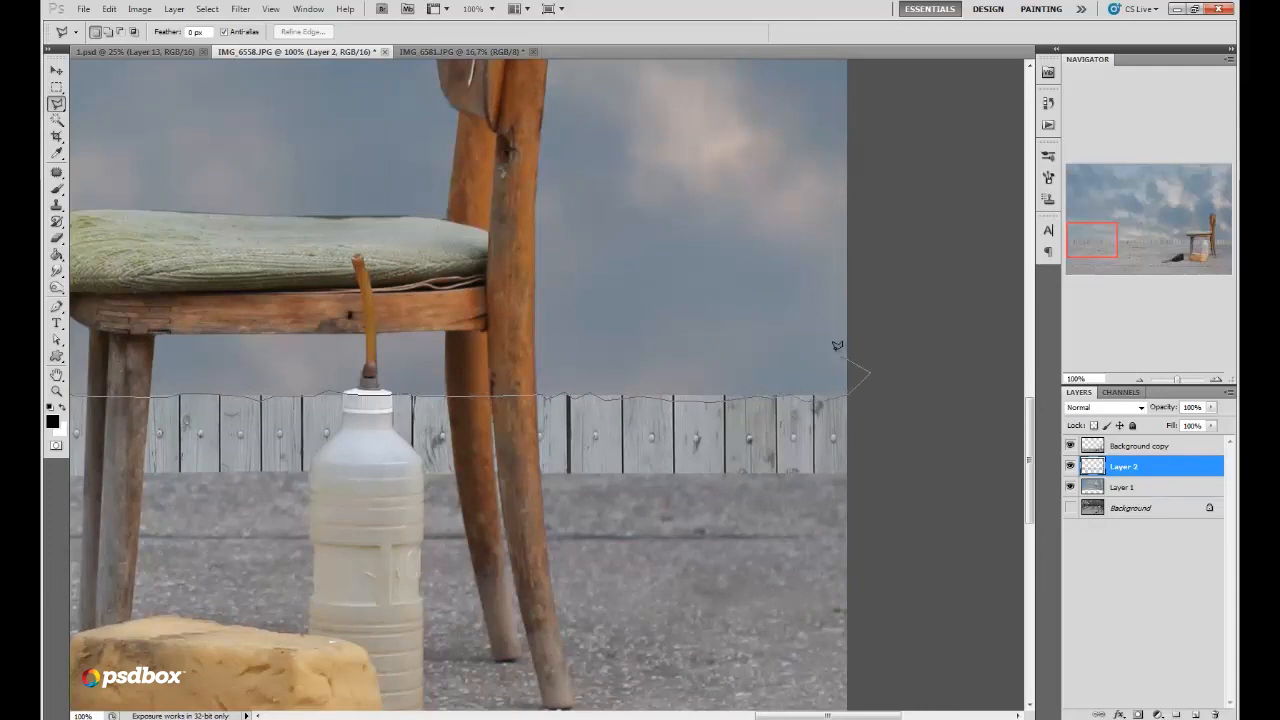
{"action": "left_click", "coordinate": [838, 353]}
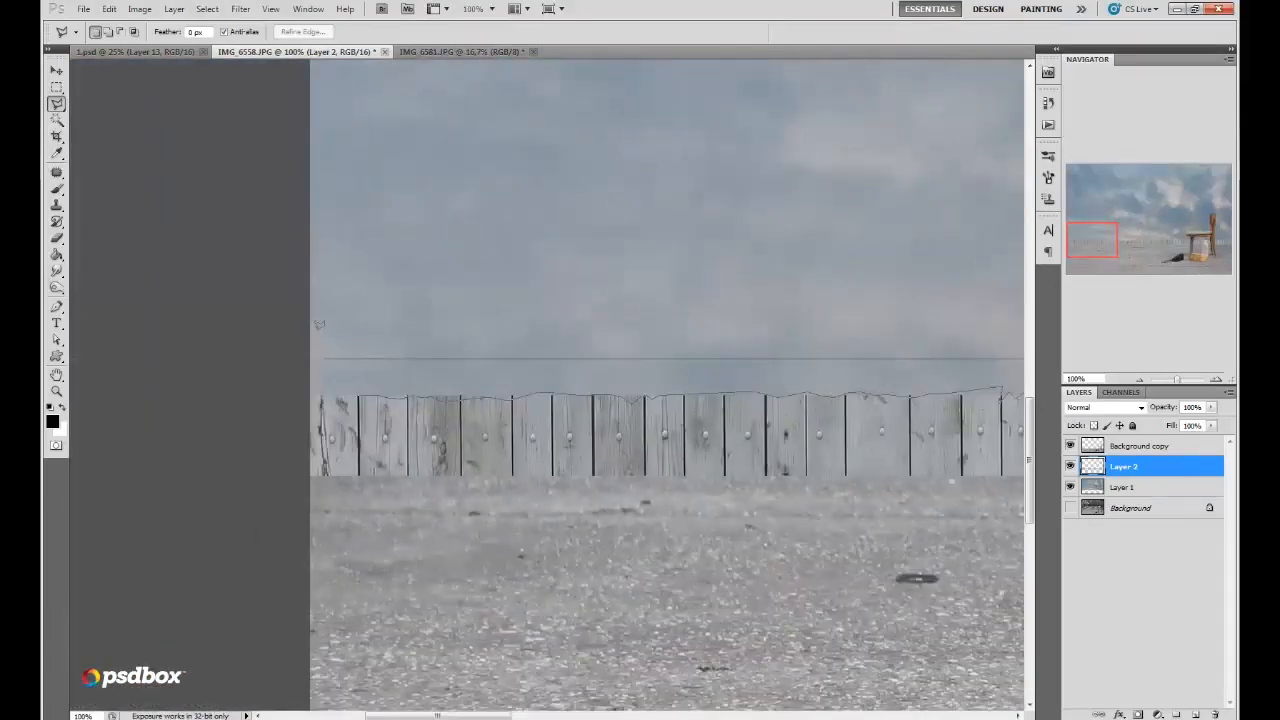
{"action": "left_click", "coordinate": [313, 360]}
{"action": "left_click", "coordinate": [355, 395]}
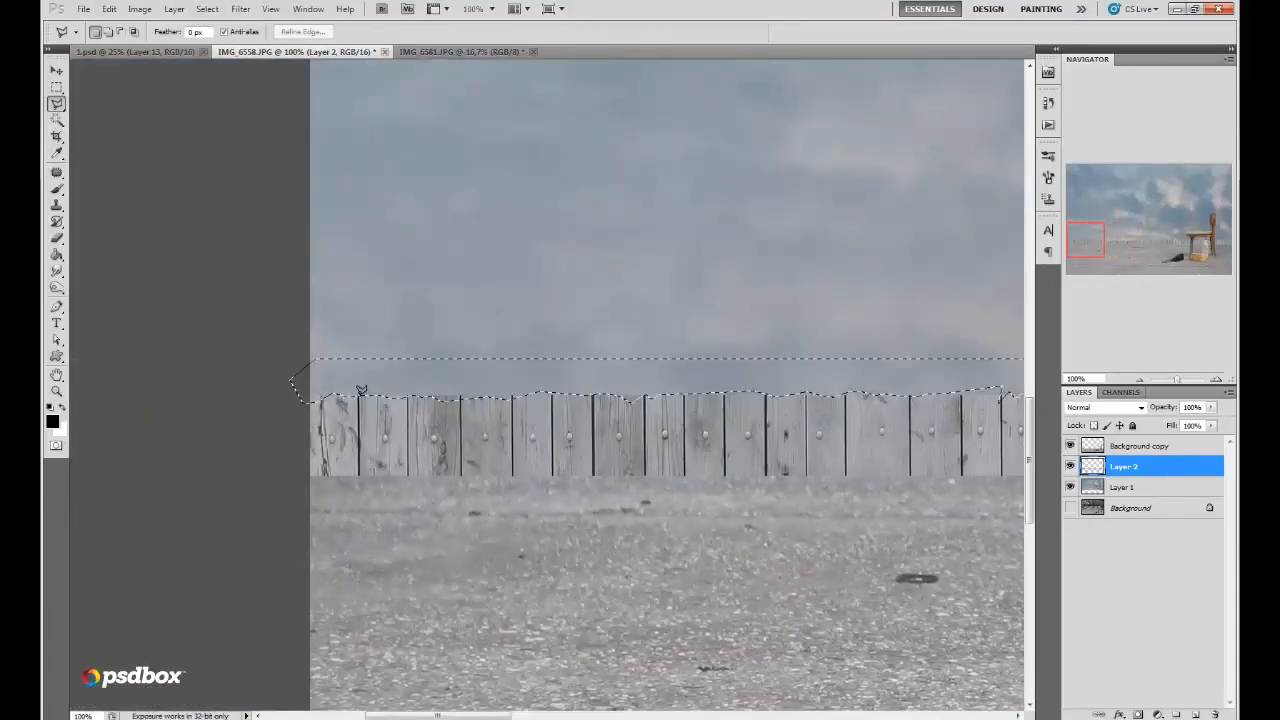
{"action": "left_click", "coordinate": [303, 31]}
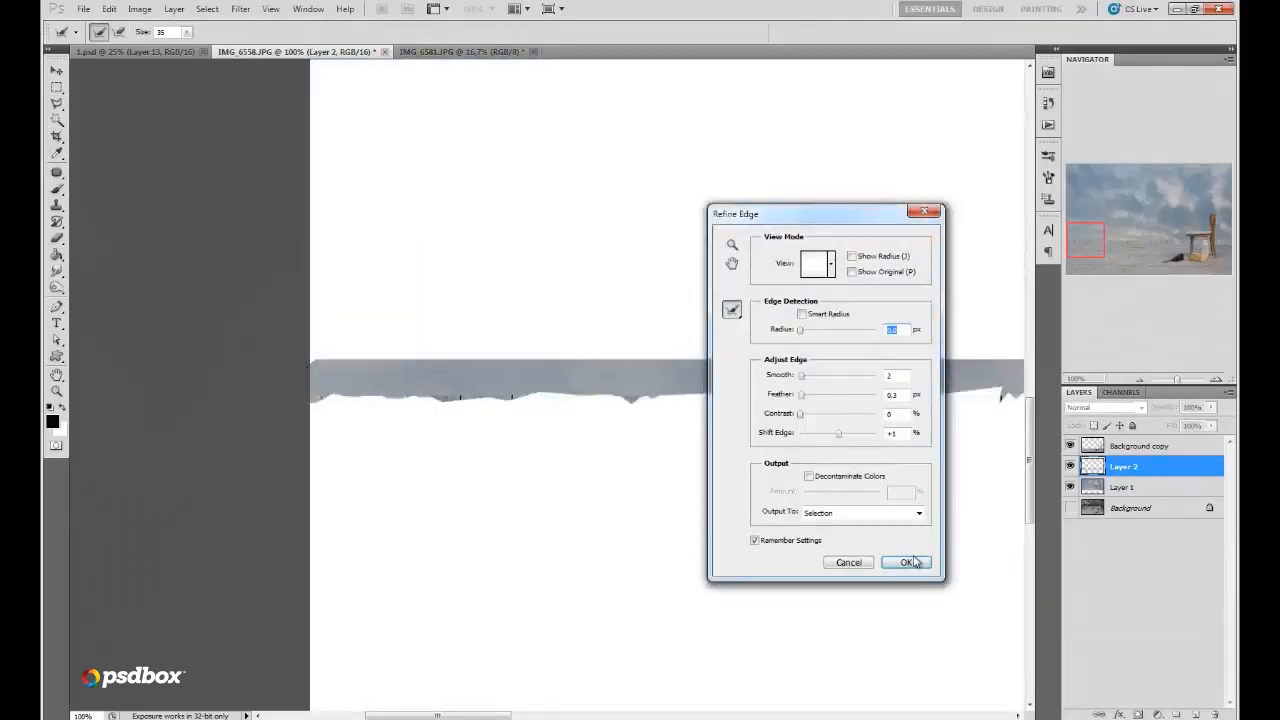
{"action": "left_click", "coordinate": [905, 562]}
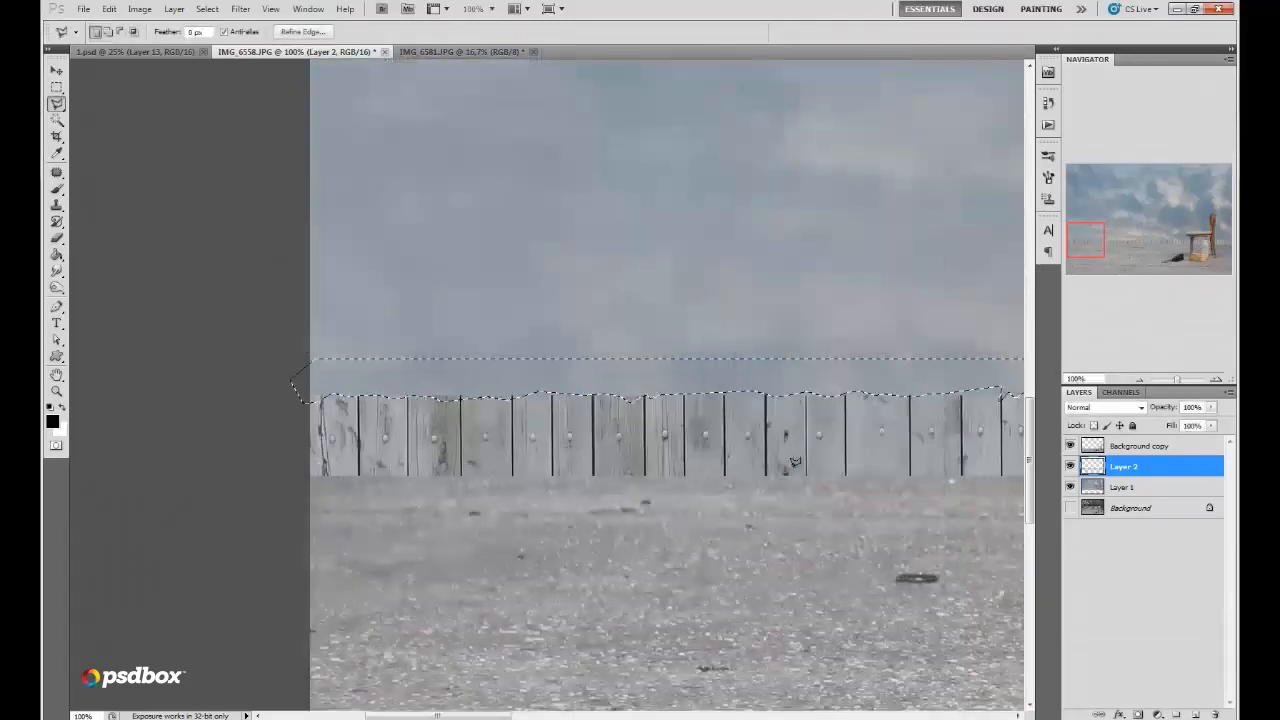
{"action": "left_click", "coordinate": [57, 88]}
{"action": "left_click", "coordinate": [91, 110]}
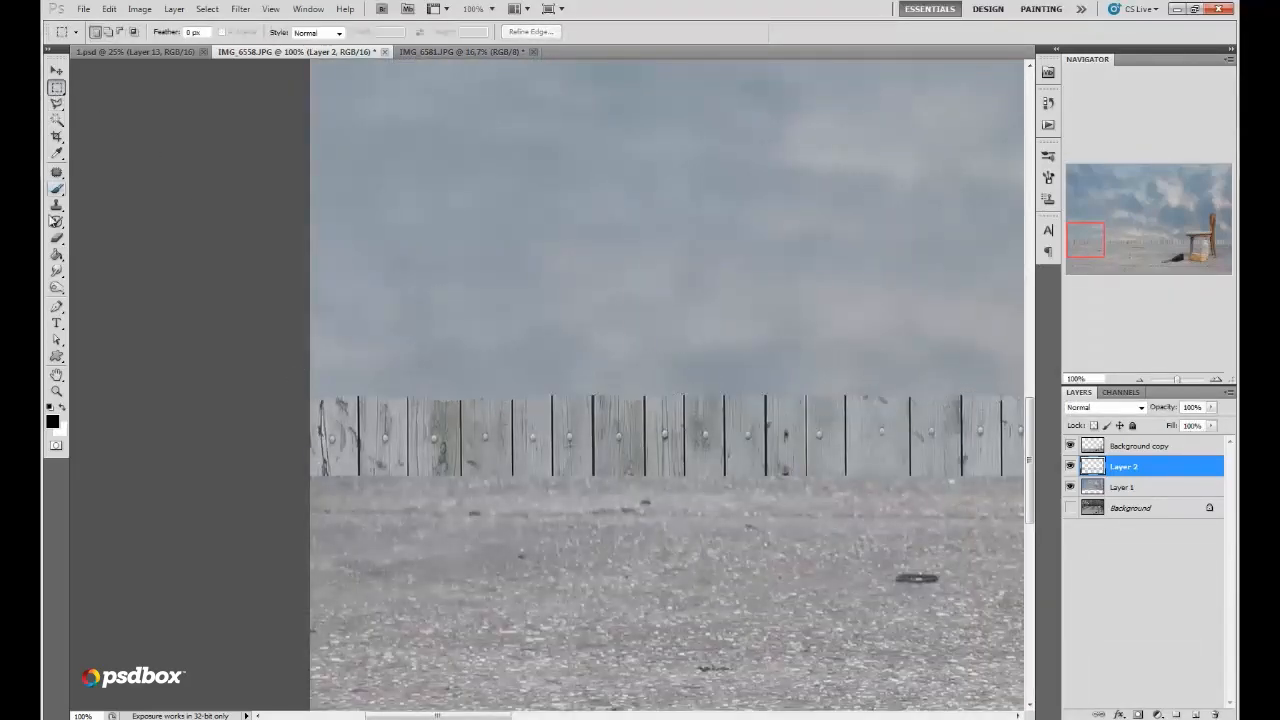
Step: Lighten the board tops at the fence's left end with the Dodge tool set to Highlights and 12% exposure
{"action": "left_click", "coordinate": [57, 287]}
{"action": "left_click", "coordinate": [243, 34]}
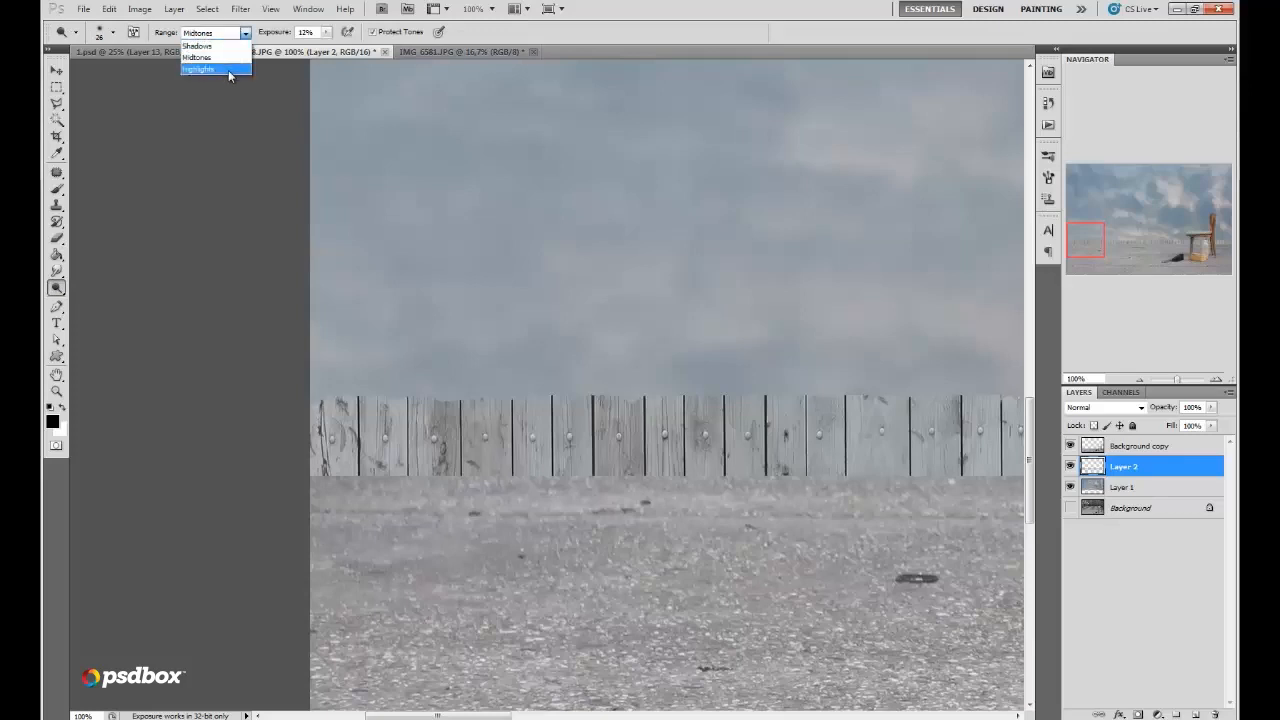
{"action": "left_click", "coordinate": [228, 68]}
{"action": "right_click", "coordinate": [601, 357]}
{"action": "left_click_drag", "start_coordinate": [645, 384], "coordinate": [655, 384]}
{"action": "left_click", "coordinate": [492, 381]}
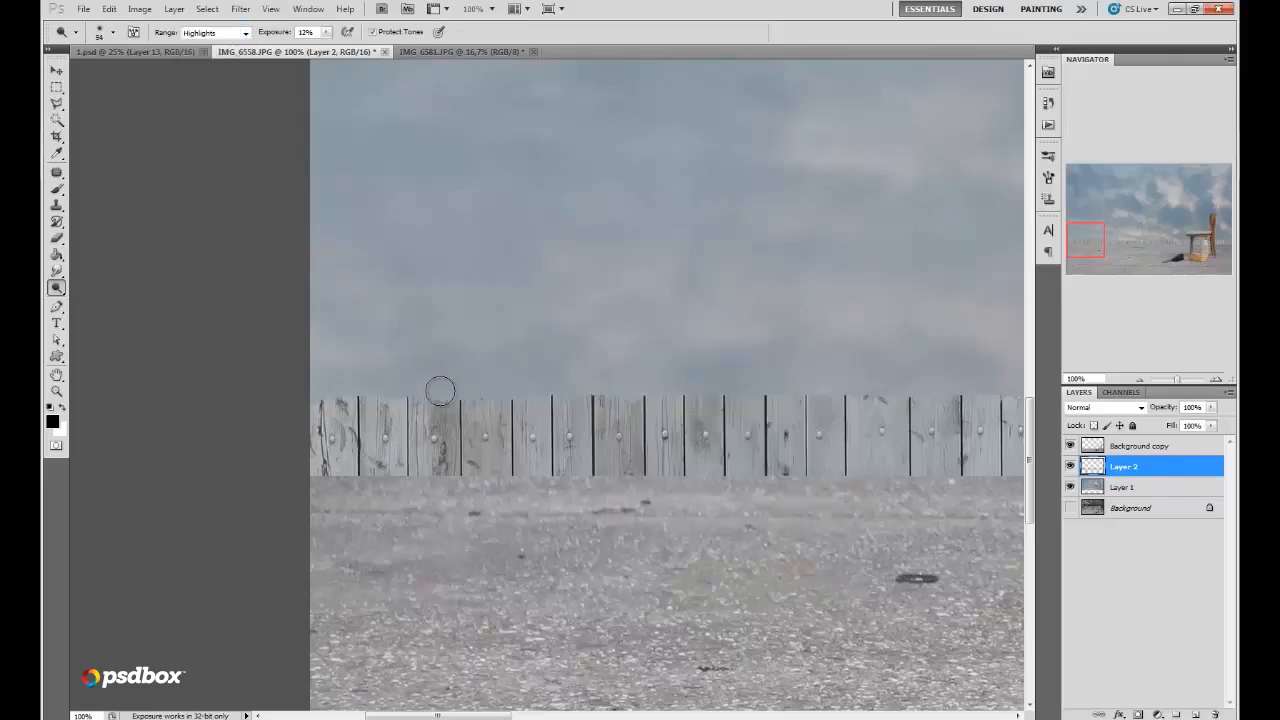
{"action": "mouse_move", "coordinate": [403, 386]}
{"action": "left_mouse_down"}
{"action": "mouse_move", "coordinate": [622, 408]}
{"action": "mouse_move", "coordinate": [696, 365]}
{"action": "mouse_move", "coordinate": [796, 384]}
{"action": "mouse_move", "coordinate": [690, 377]}
{"action": "mouse_move", "coordinate": [1016, 384]}
{"action": "left_mouse_up"}
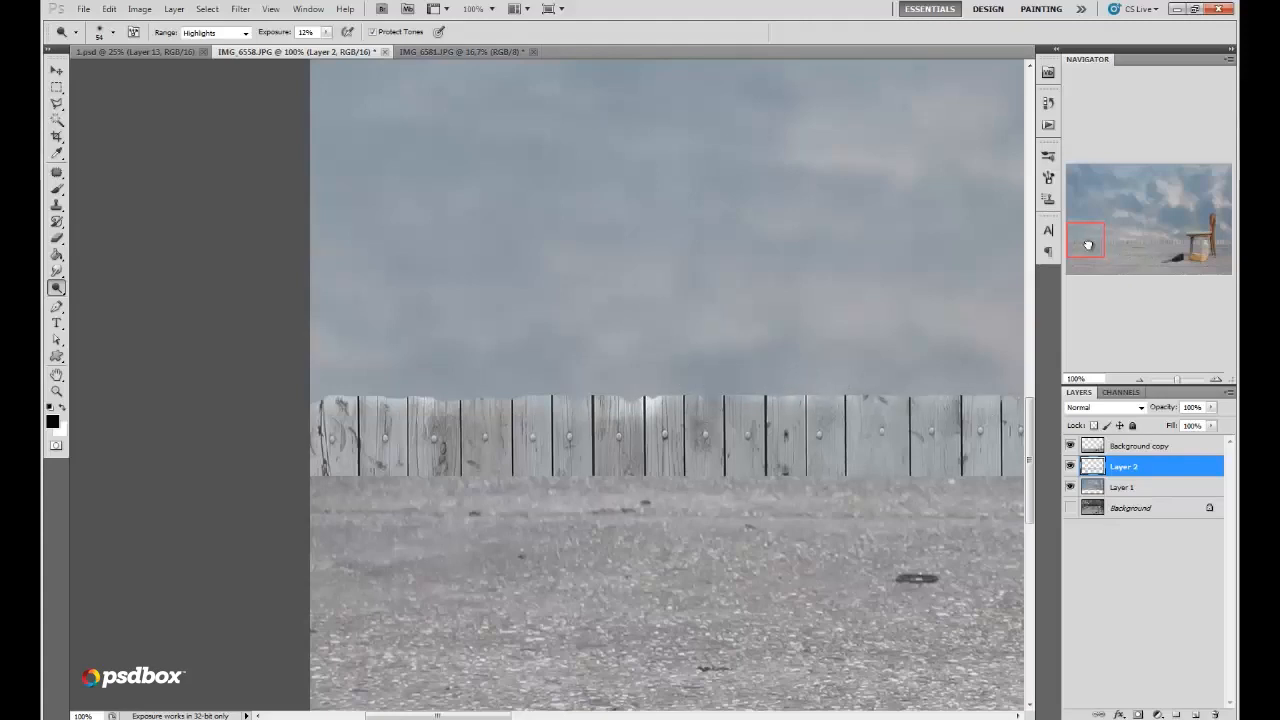
Step: Continue lightening the fence's top edge across to the image's right edge with a 30 px Dodge brush
{"action": "left_click_drag", "start_coordinate": [1089, 246], "coordinate": [1106, 250]}
{"action": "right_click", "coordinate": [924, 309]}
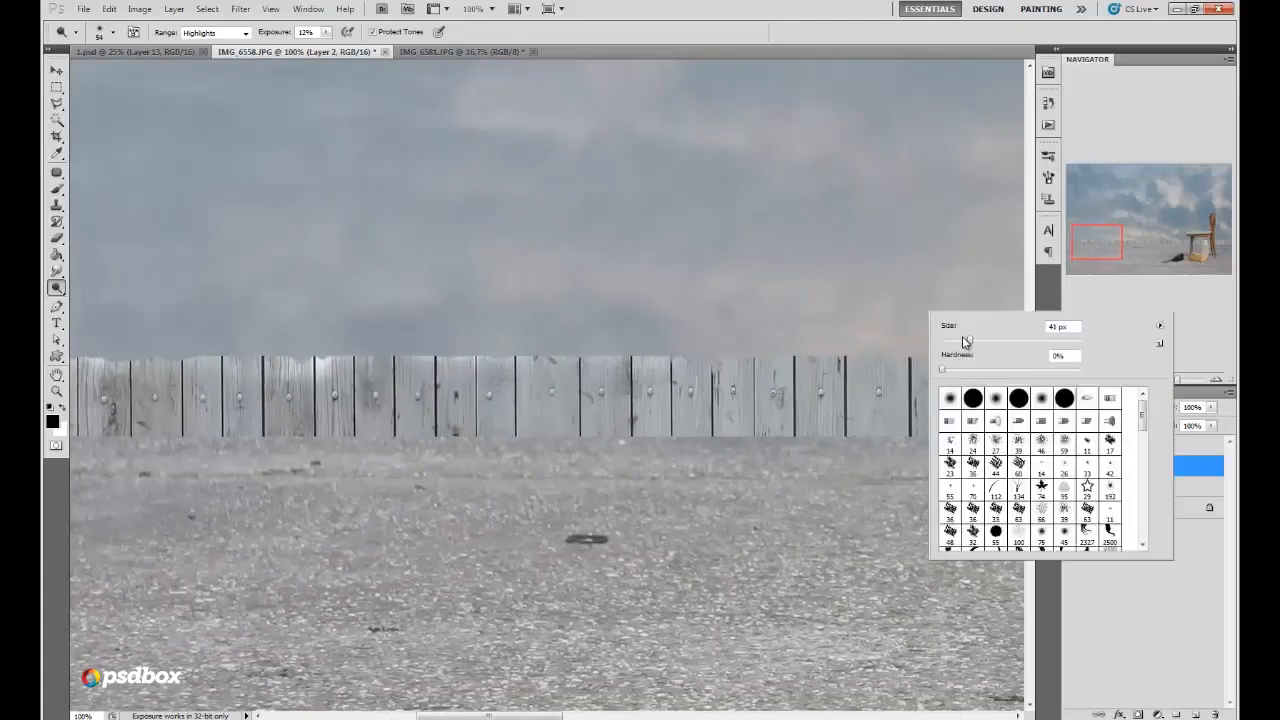
{"action": "left_click_drag", "start_coordinate": [966, 340], "coordinate": [952, 340]}
{"action": "key", "text": "Return"}
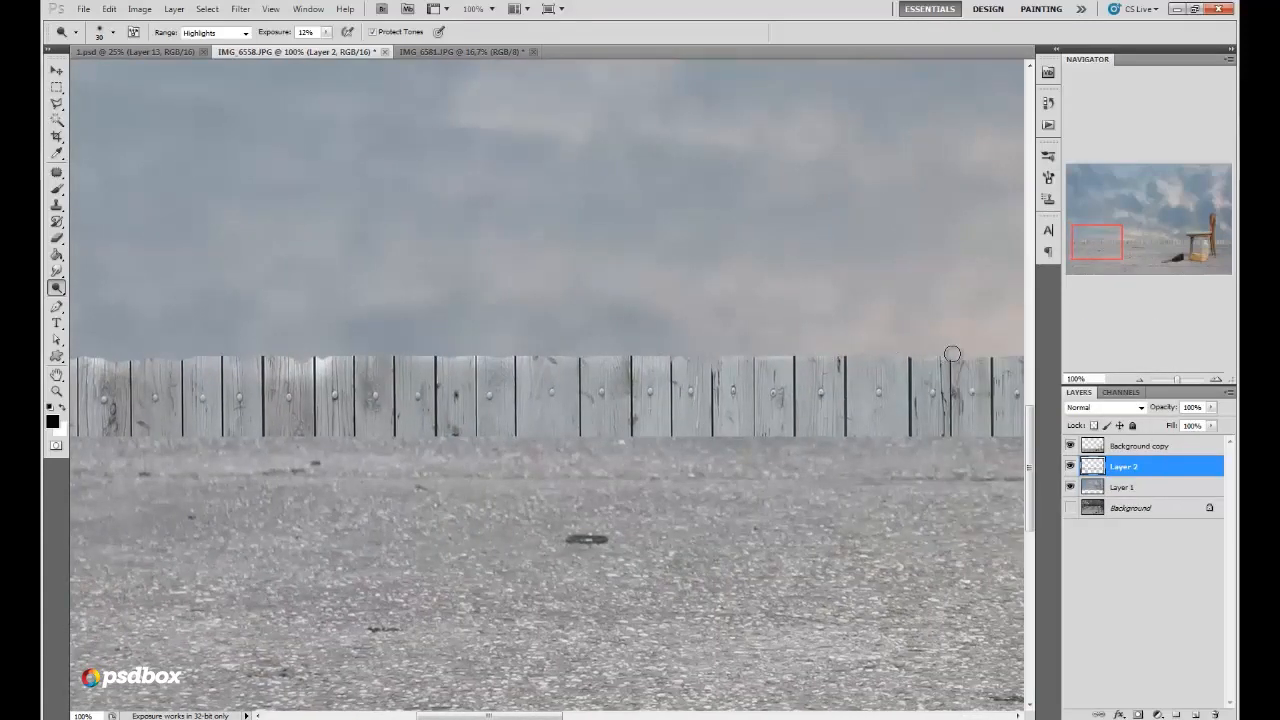
{"action": "left_click_drag", "start_coordinate": [1086, 243], "coordinate": [1126, 245]}
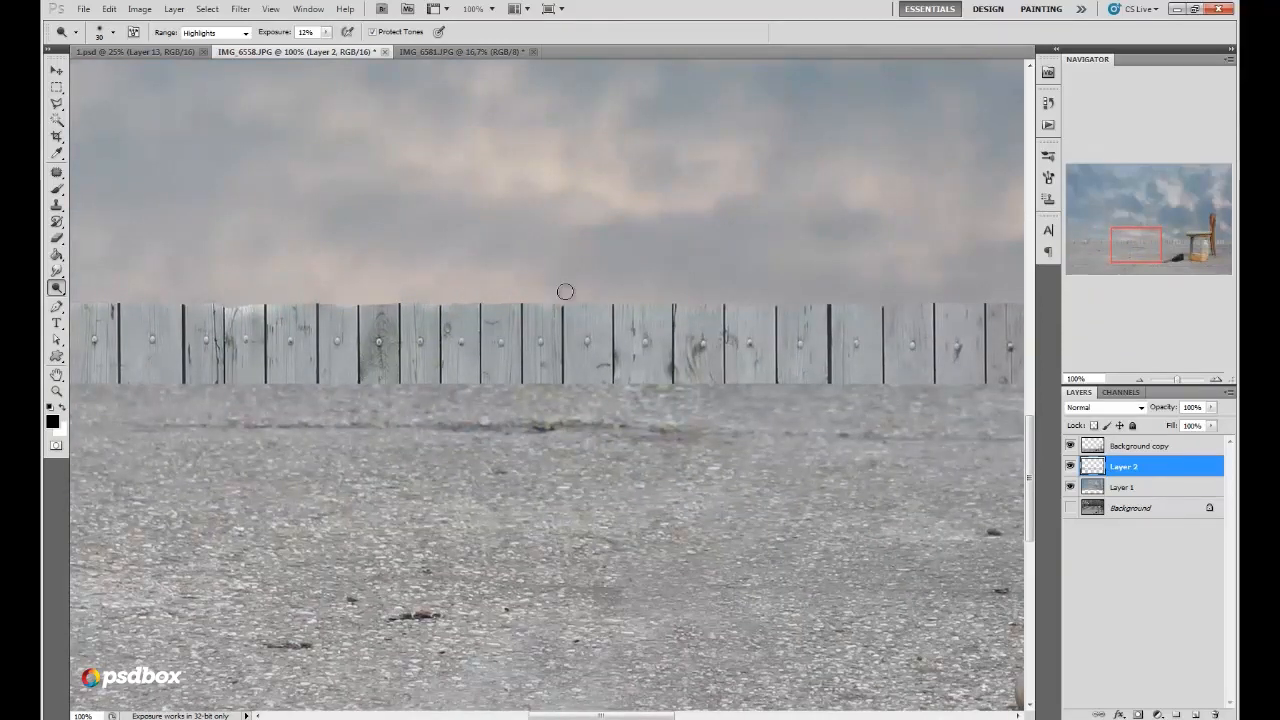
{"action": "left_click_drag", "start_coordinate": [565, 291], "coordinate": [788, 302]}
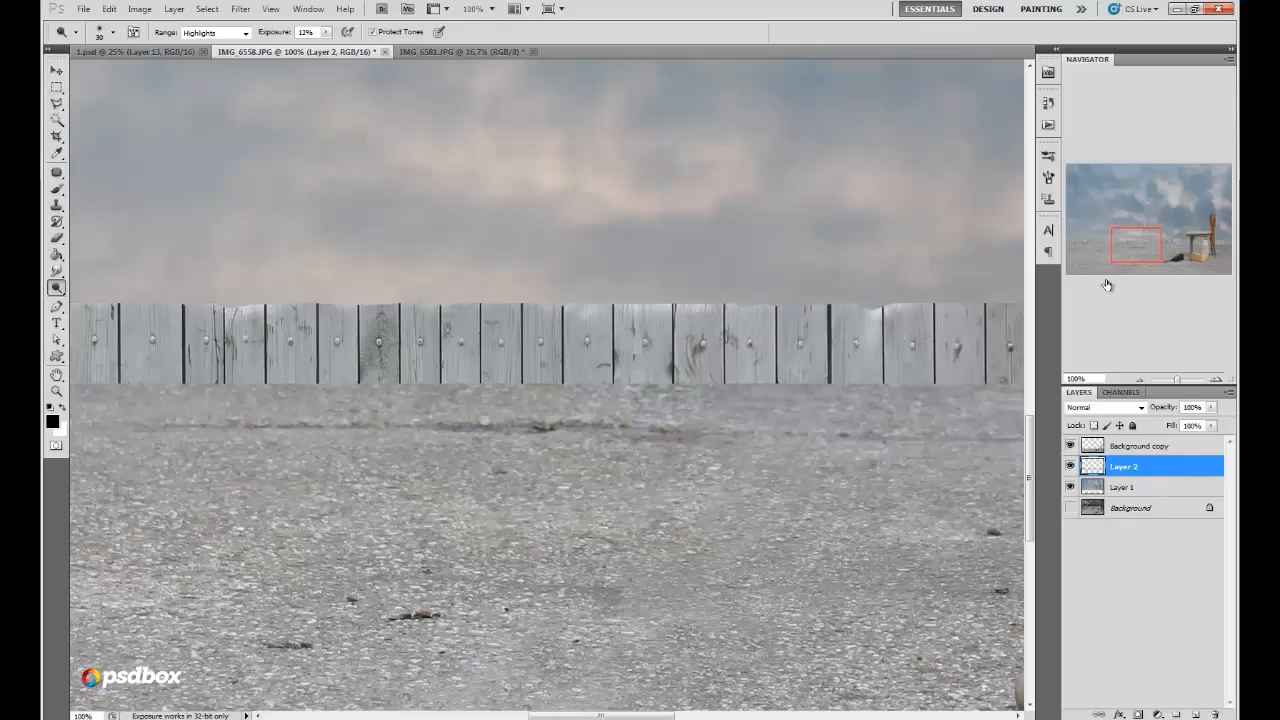
{"action": "left_click", "coordinate": [1157, 248]}
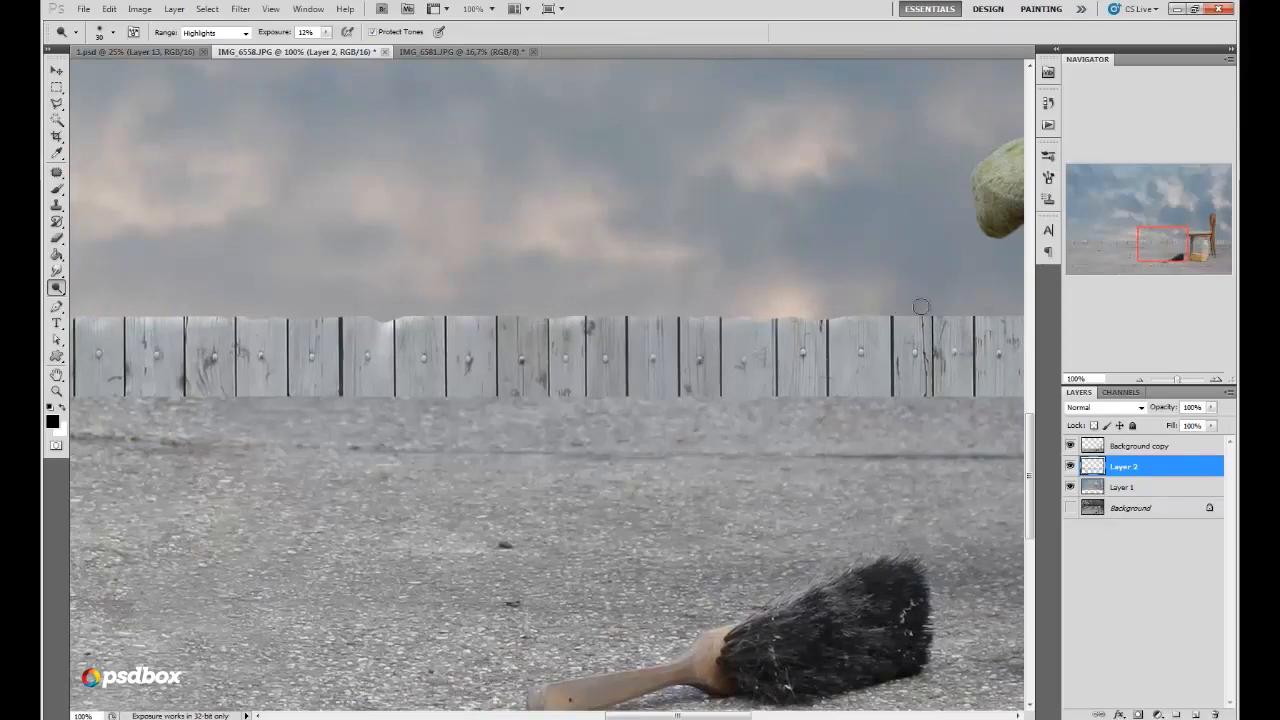
{"action": "left_click_drag", "start_coordinate": [1166, 253], "coordinate": [1205, 257]}
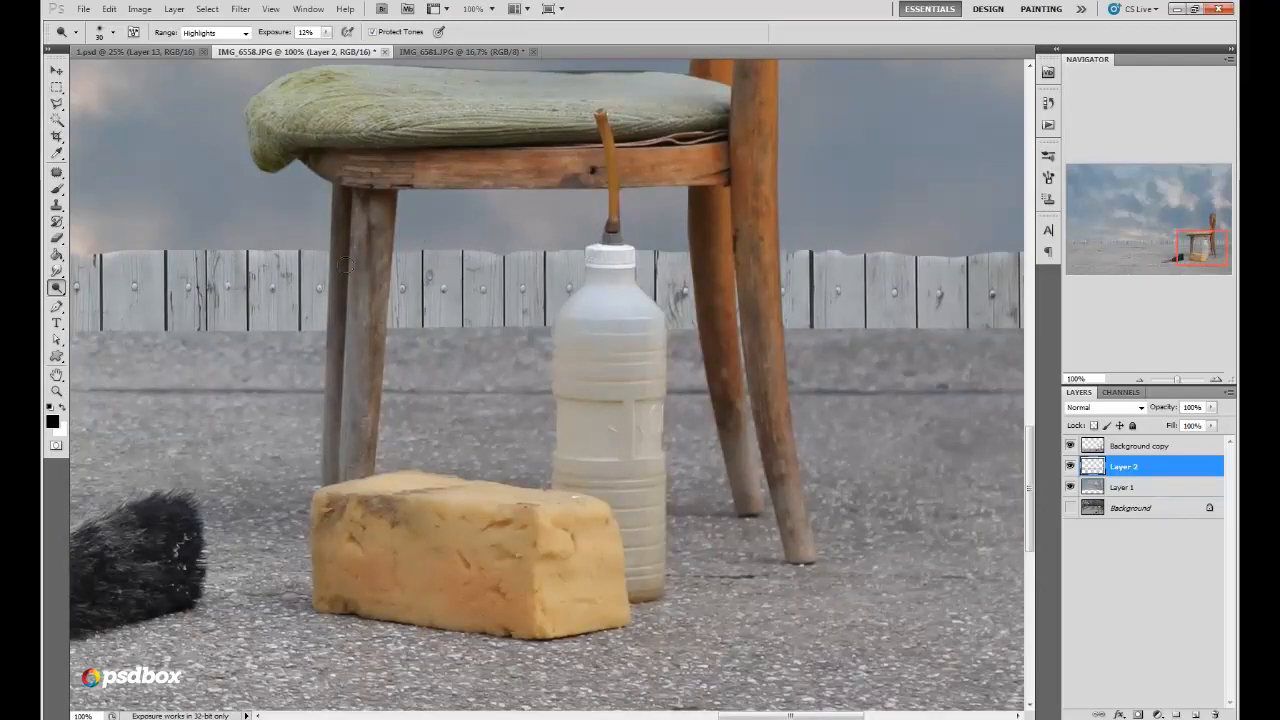
Step: Soften the fence layer with a slight Gaussian Blur
{"action": "left_click_drag", "start_coordinate": [1217, 247], "coordinate": [1092, 243]}
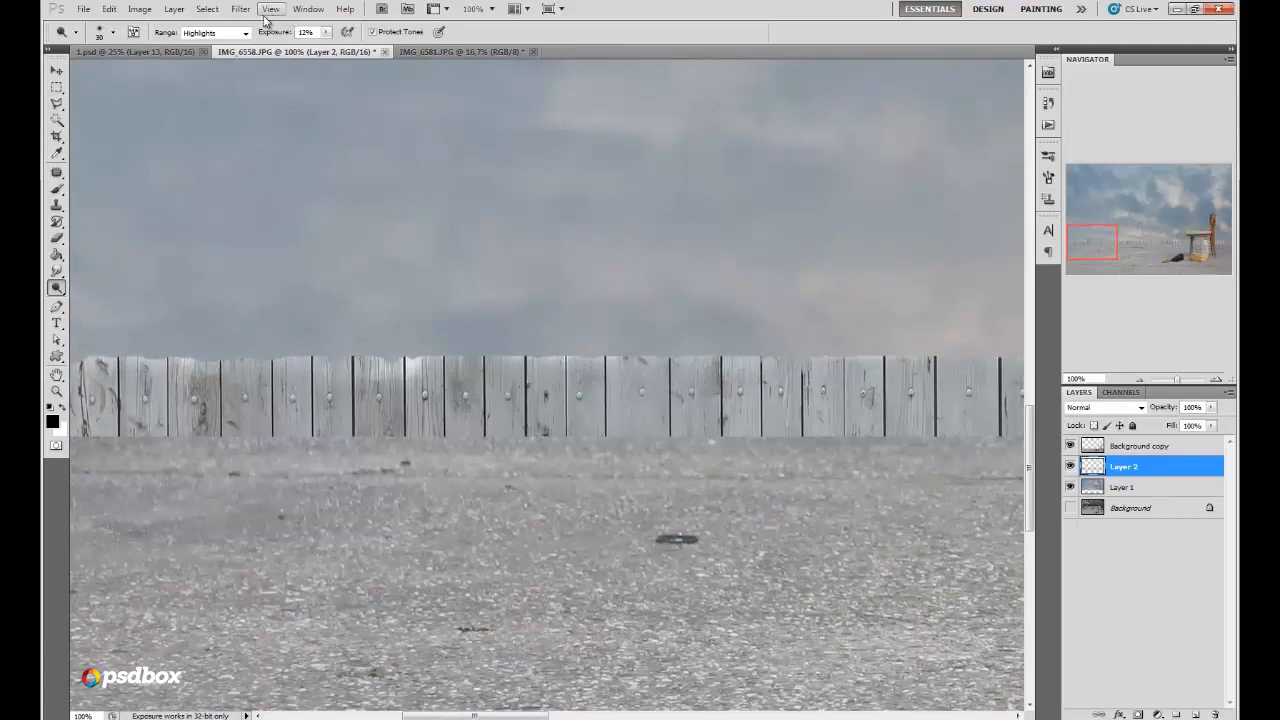
{"action": "left_click", "coordinate": [240, 9]}
{"action": "mouse_move", "coordinate": [280, 134]}
{"action": "left_click", "coordinate": [183, 199]}
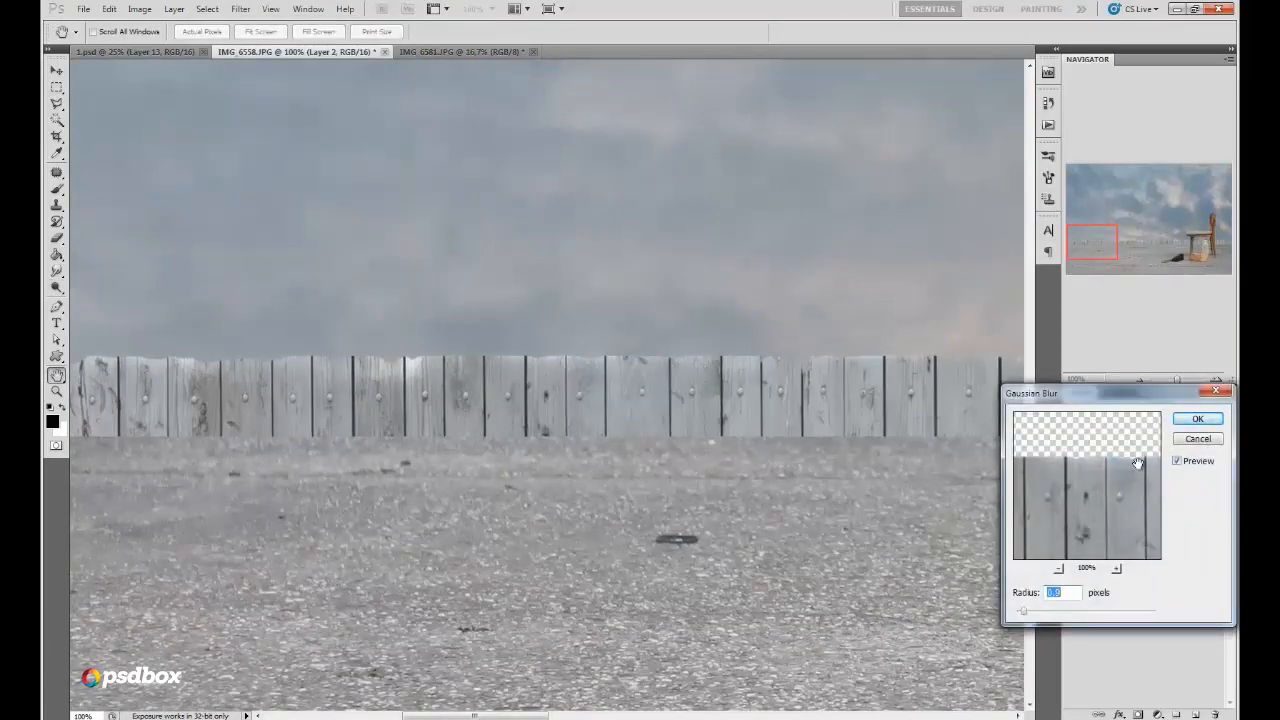
{"action": "left_click", "coordinate": [1199, 419]}
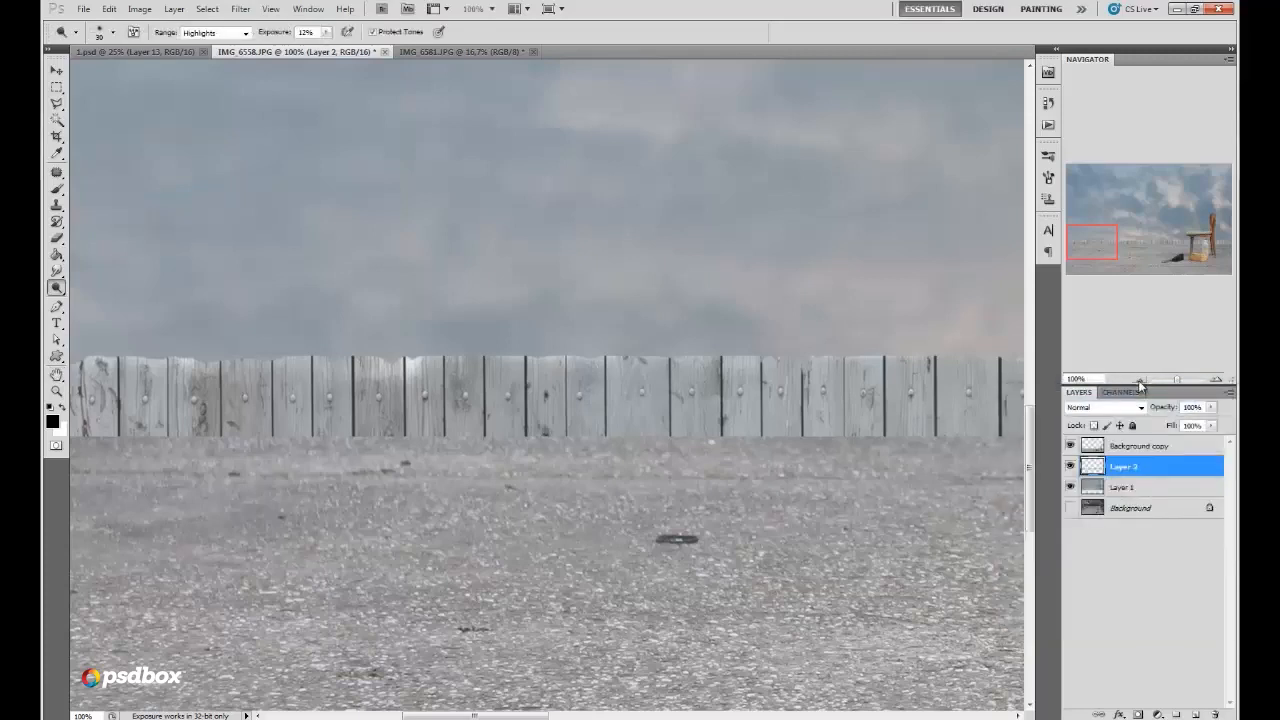
Step: Darken the fence's lower part with Levels midtones through an inverted selection made from a linear Quick Mask gradient
{"action": "left_click", "coordinate": [1139, 380]}
{"action": "left_click", "coordinate": [1139, 380]}
{"action": "left_click", "coordinate": [56, 254]}
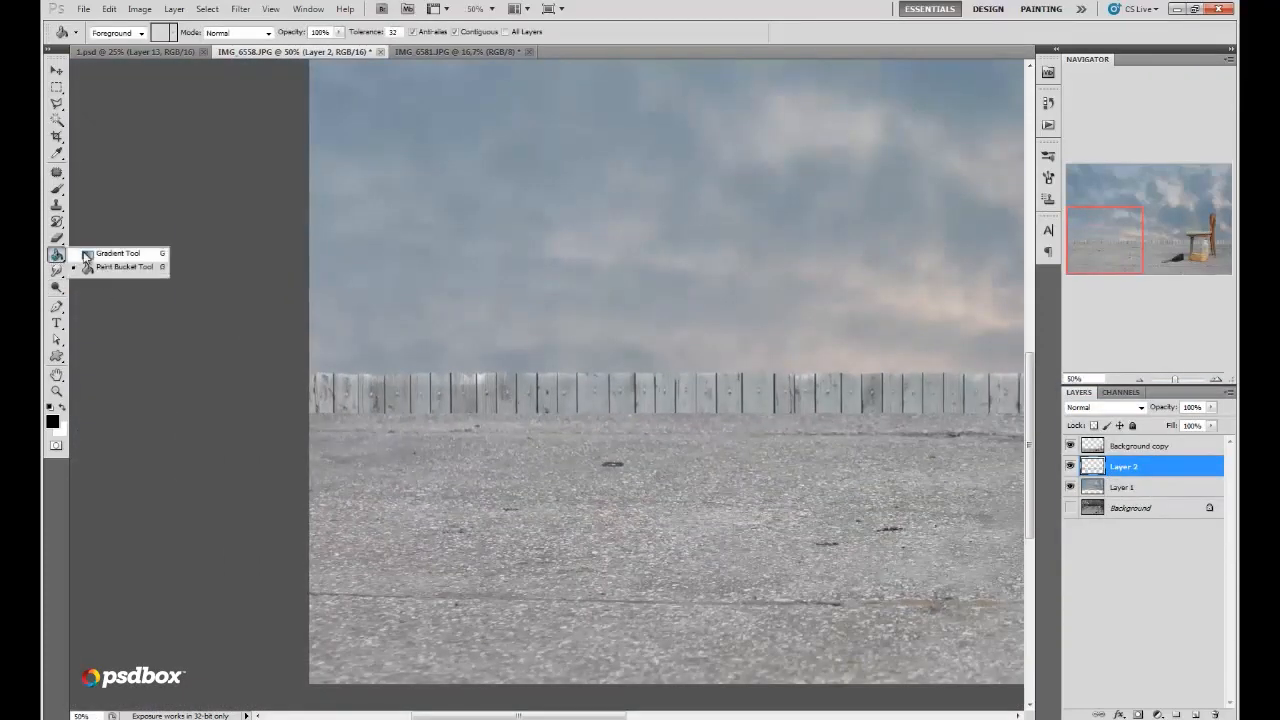
{"action": "left_click", "coordinate": [110, 253]}
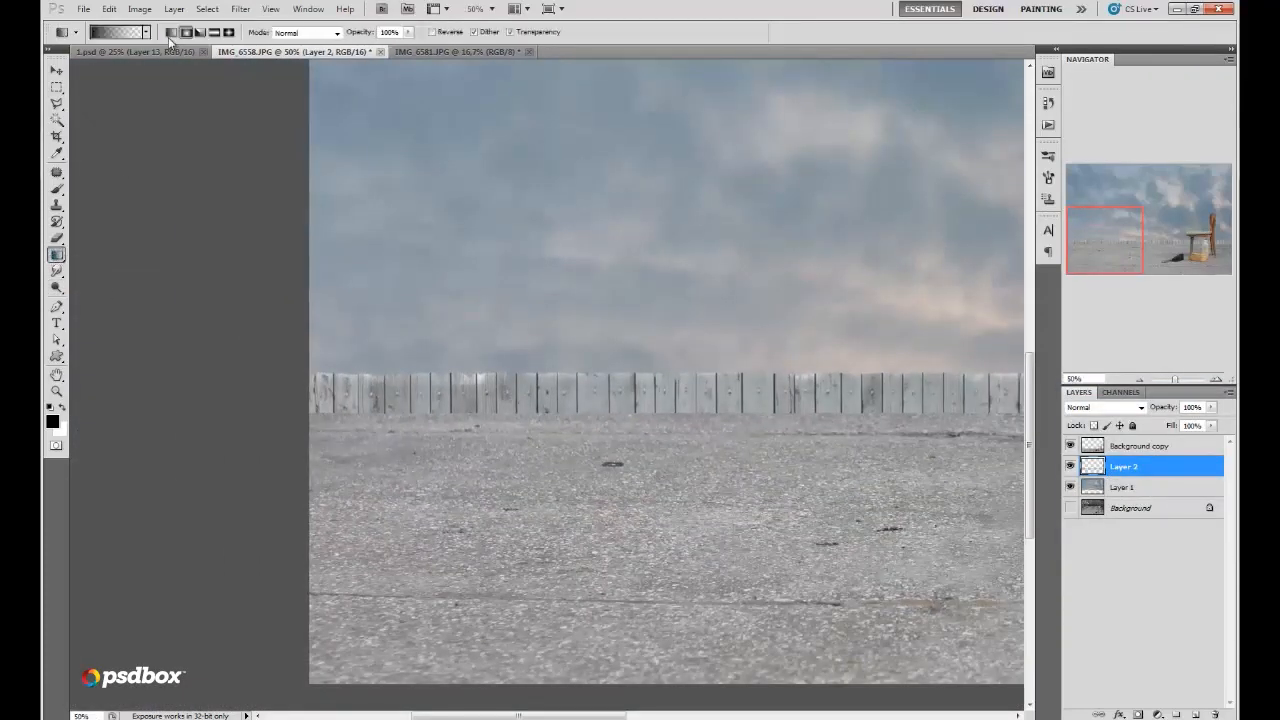
{"action": "left_click", "coordinate": [57, 446]}
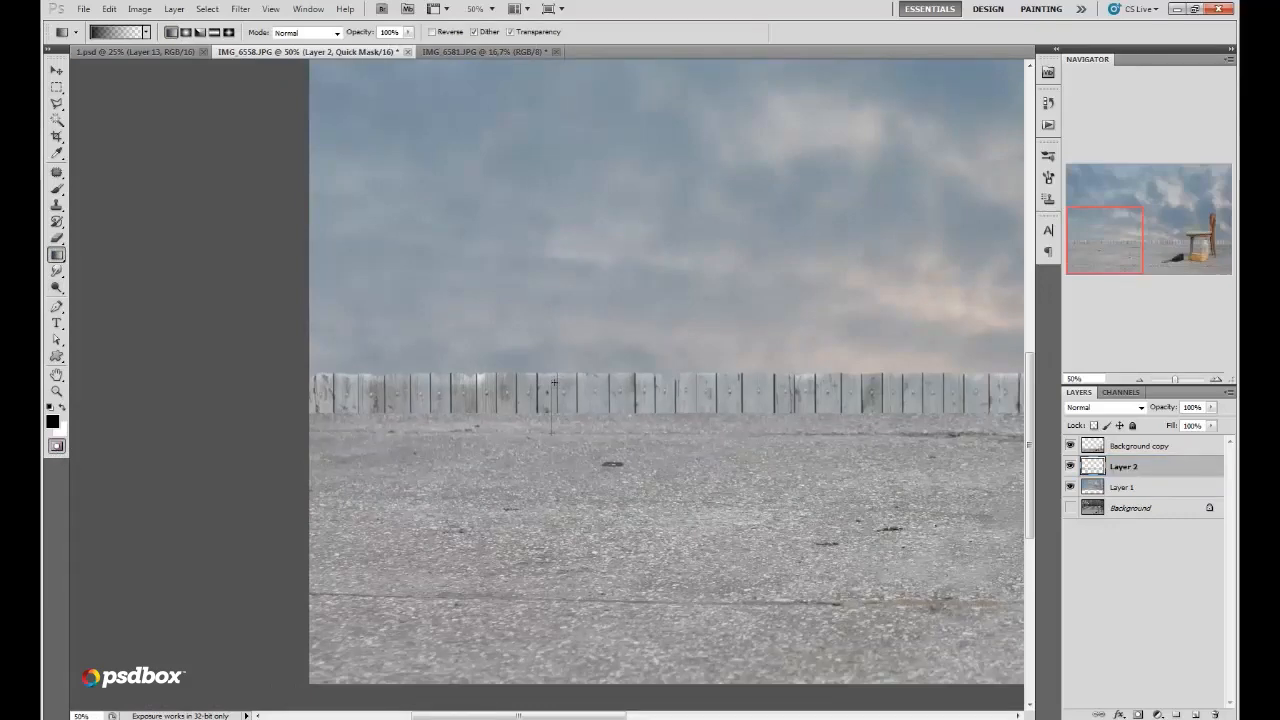
{"action": "left_click_drag", "start_coordinate": [554, 382], "coordinate": [554, 382]}
{"action": "left_click", "coordinate": [57, 446]}
{"action": "left_click", "coordinate": [207, 8]}
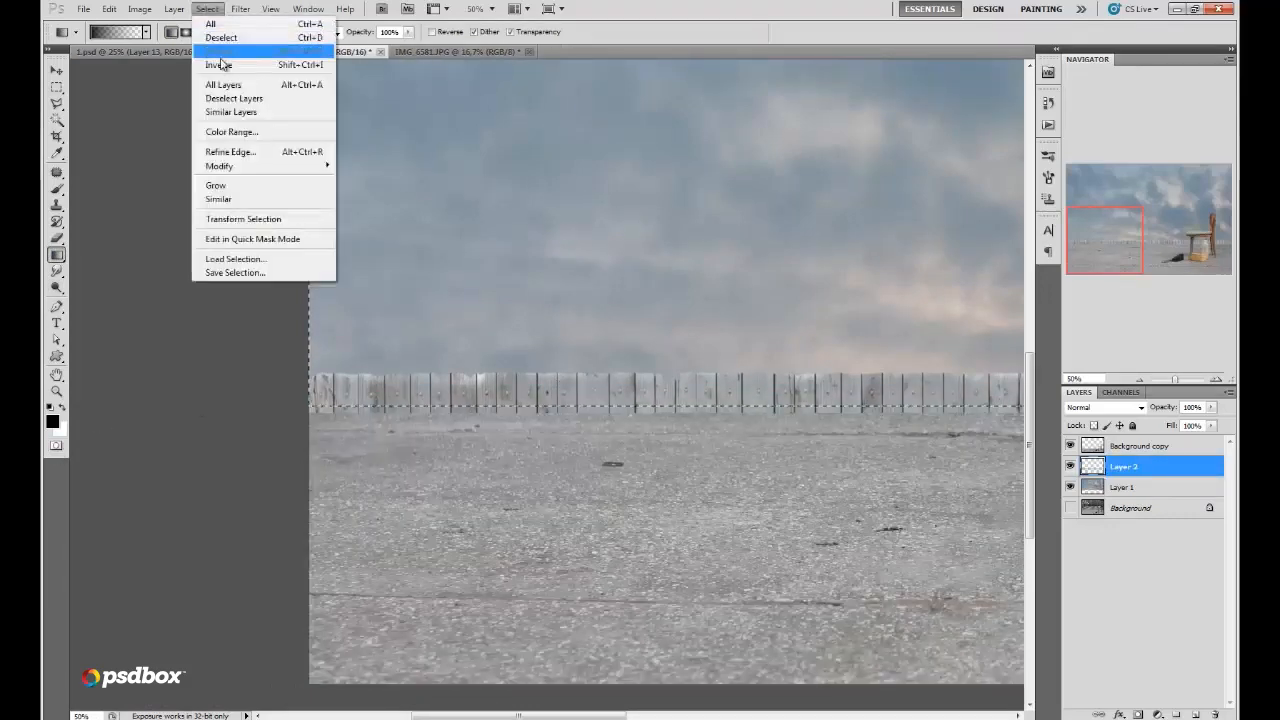
{"action": "left_click", "coordinate": [139, 8]}
{"action": "mouse_move", "coordinate": [207, 45]}
{"action": "left_click", "coordinate": [310, 58]}
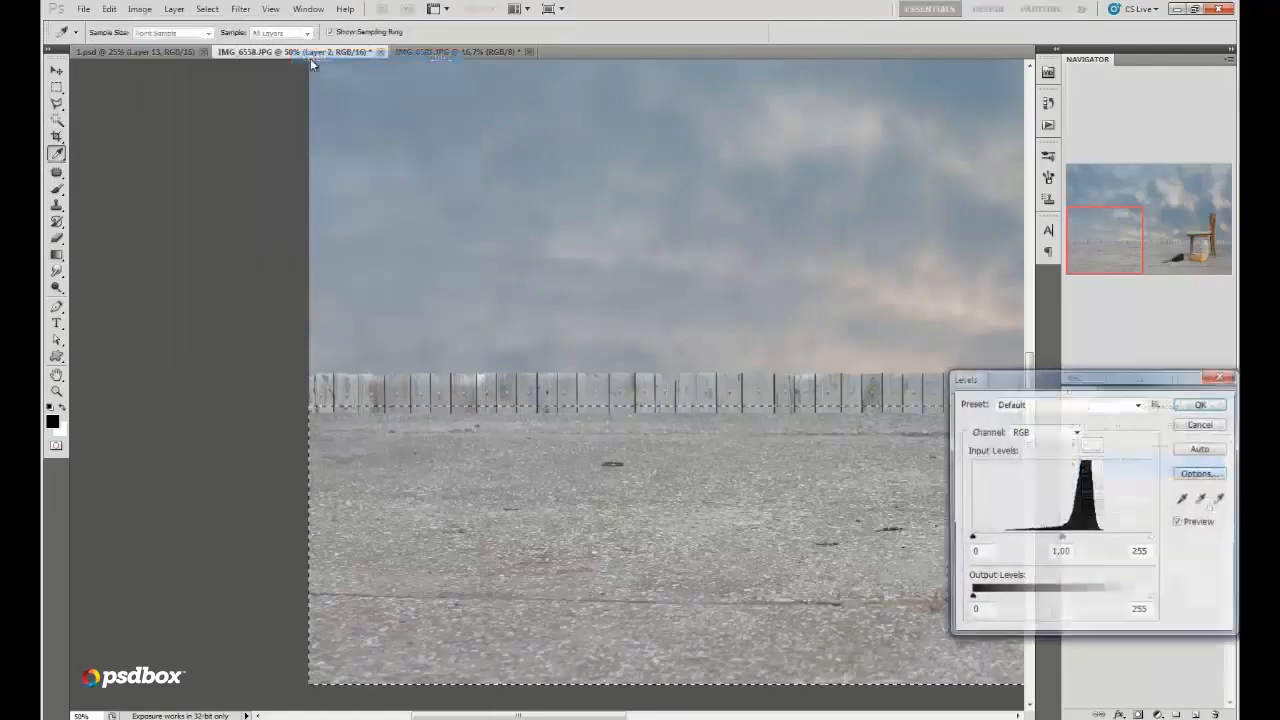
{"action": "left_click_drag", "start_coordinate": [1062, 538], "coordinate": [1100, 557]}
{"action": "left_click", "coordinate": [1203, 406]}
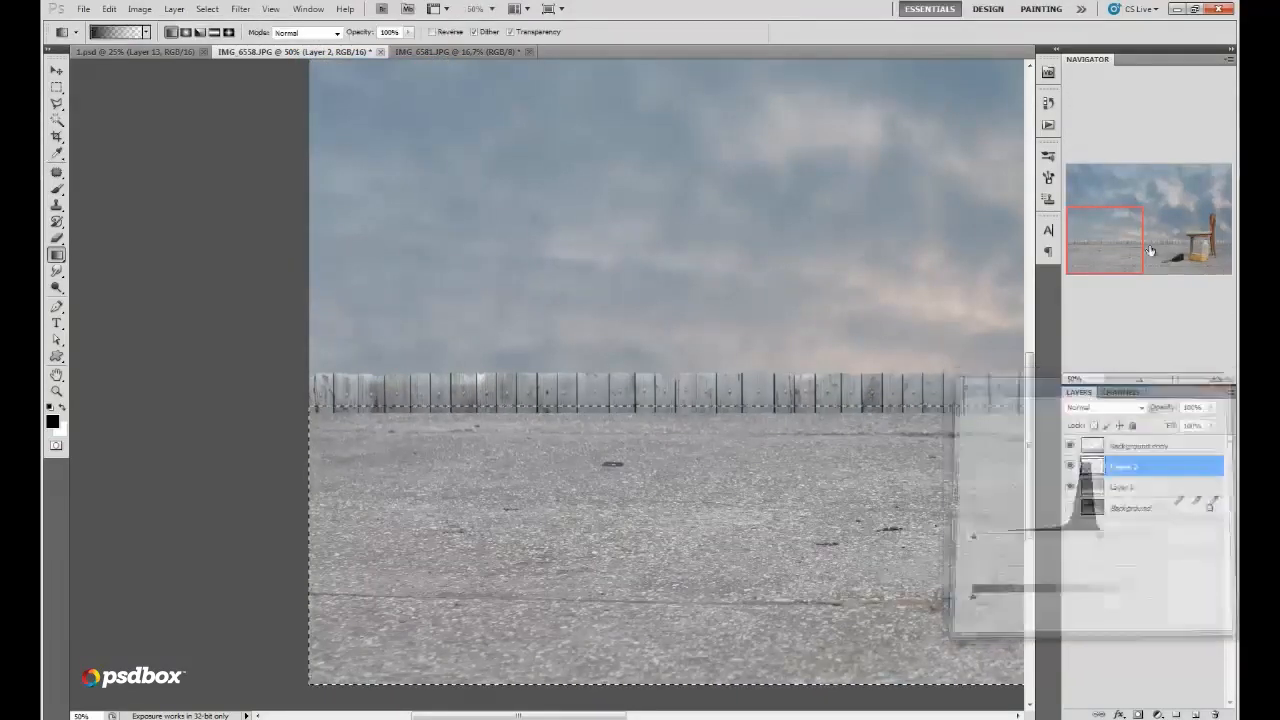
Step: Make the Background copy pavement layer active and clear the selection
{"action": "mouse_move", "coordinate": [1134, 257]}
{"action": "left_mouse_down"}
{"action": "mouse_move", "coordinate": [1197, 257]}
{"action": "mouse_move", "coordinate": [1136, 258]}
{"action": "left_mouse_up"}
{"action": "left_click", "coordinate": [1094, 451]}
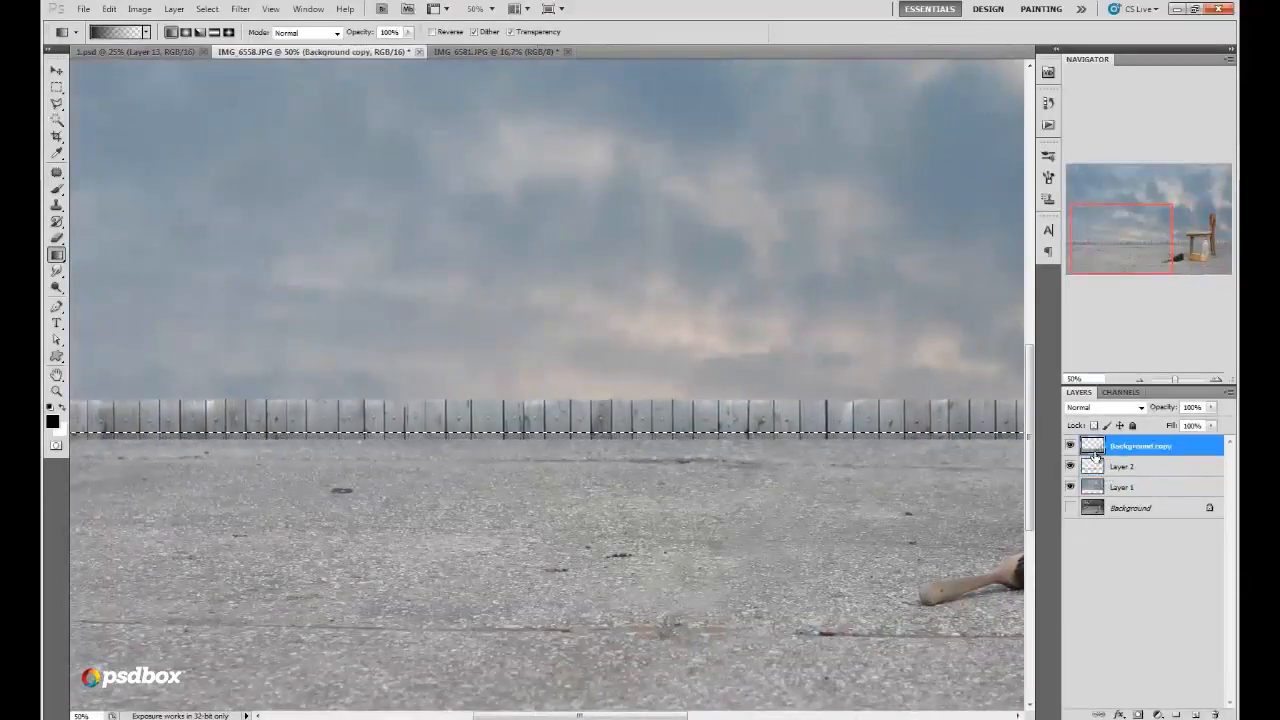
{"action": "left_click", "coordinate": [57, 88]}
{"action": "left_click", "coordinate": [88, 151]}
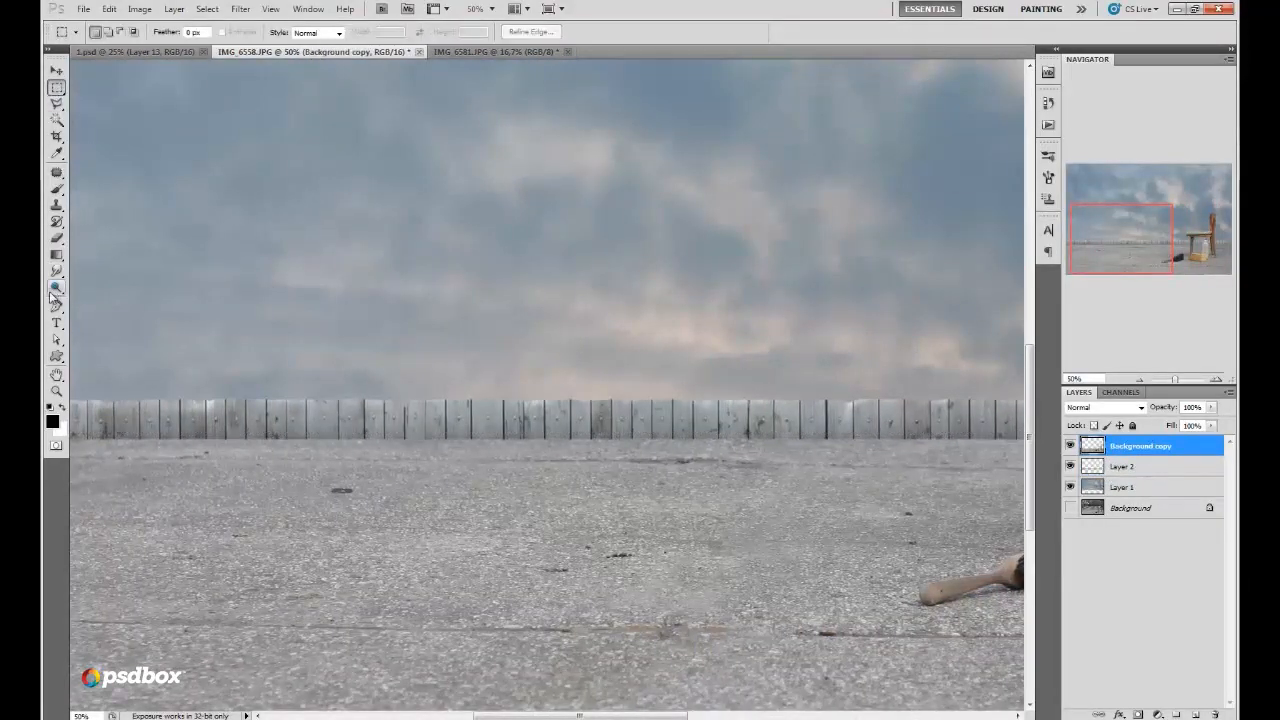
Step: Darken the pavement's far edge beneath the left part of the fence with a soft 180 px Burn brush, Midtones, 17% exposure
{"action": "left_click", "coordinate": [57, 289]}
{"action": "left_click", "coordinate": [110, 299]}
{"action": "right_click", "coordinate": [449, 323]}
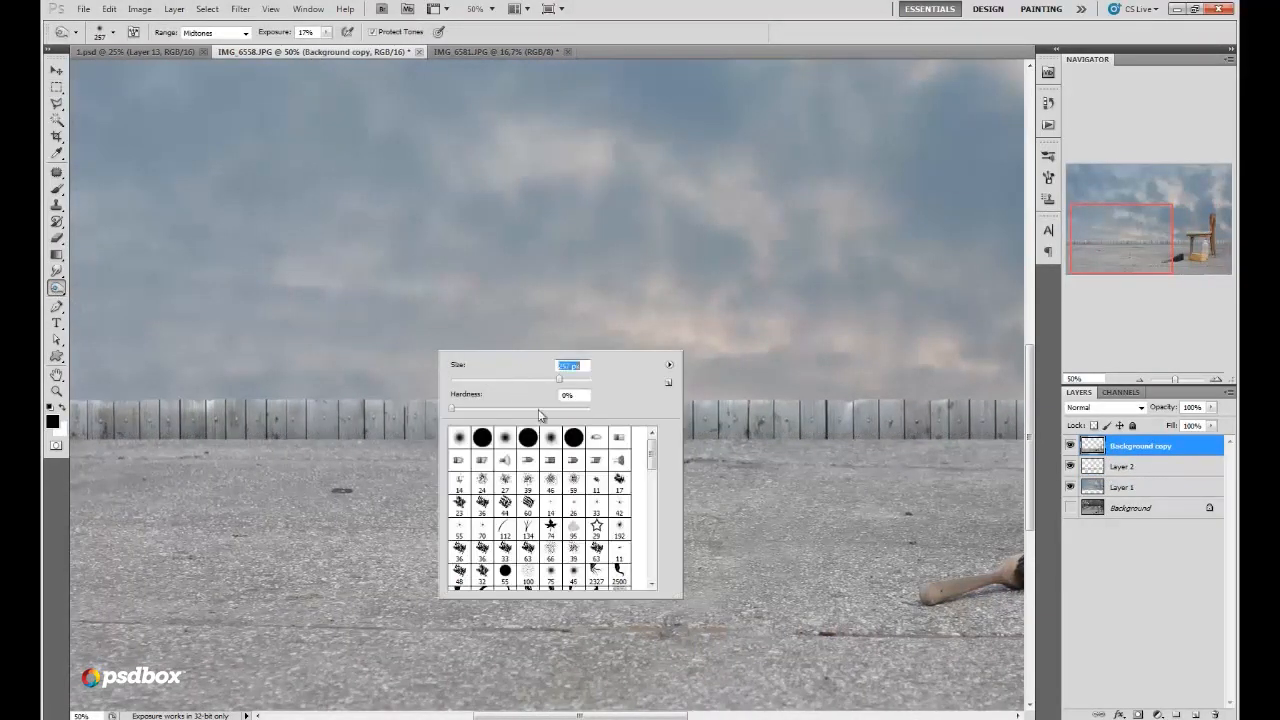
{"action": "left_click_drag", "start_coordinate": [573, 716], "coordinate": [532, 716]}
{"action": "right_click", "coordinate": [385, 393]}
{"action": "left_click_drag", "start_coordinate": [503, 431], "coordinate": [464, 431]}
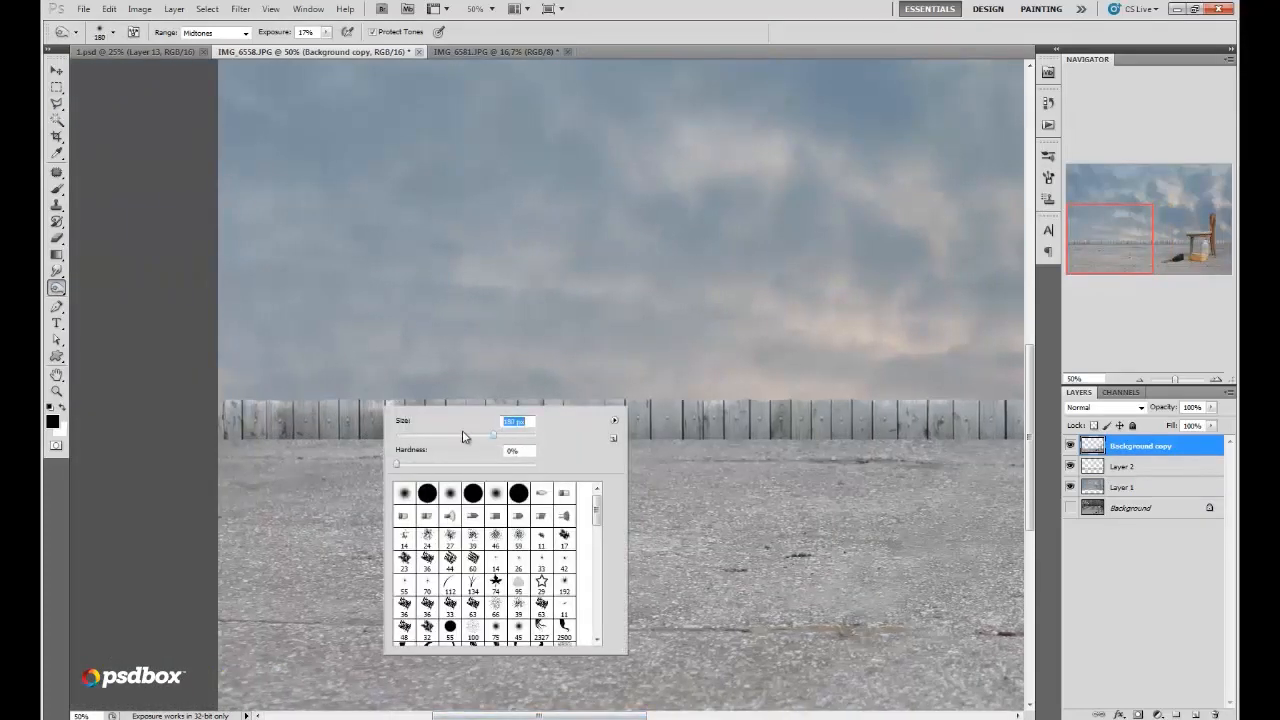
{"action": "left_click", "coordinate": [215, 430]}
{"action": "left_click_drag", "start_coordinate": [221, 449], "coordinate": [267, 446]}
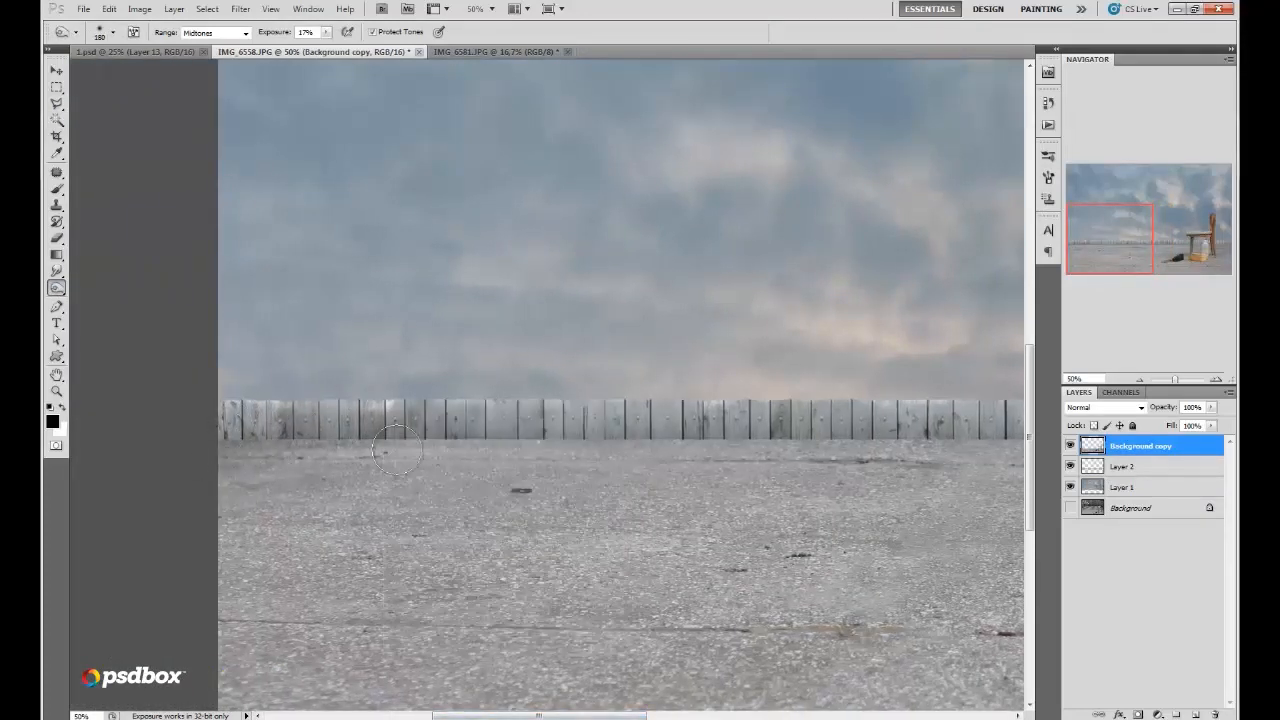
{"action": "mouse_move", "coordinate": [396, 452]}
{"action": "left_mouse_down"}
{"action": "mouse_move", "coordinate": [461, 431]}
{"action": "mouse_move", "coordinate": [587, 455]}
{"action": "left_mouse_up"}
{"action": "mouse_move", "coordinate": [720, 443]}
{"action": "left_mouse_down"}
{"action": "mouse_move", "coordinate": [887, 453]}
{"action": "mouse_move", "coordinate": [960, 424]}
{"action": "mouse_move", "coordinate": [157, 434]}
{"action": "left_mouse_up"}
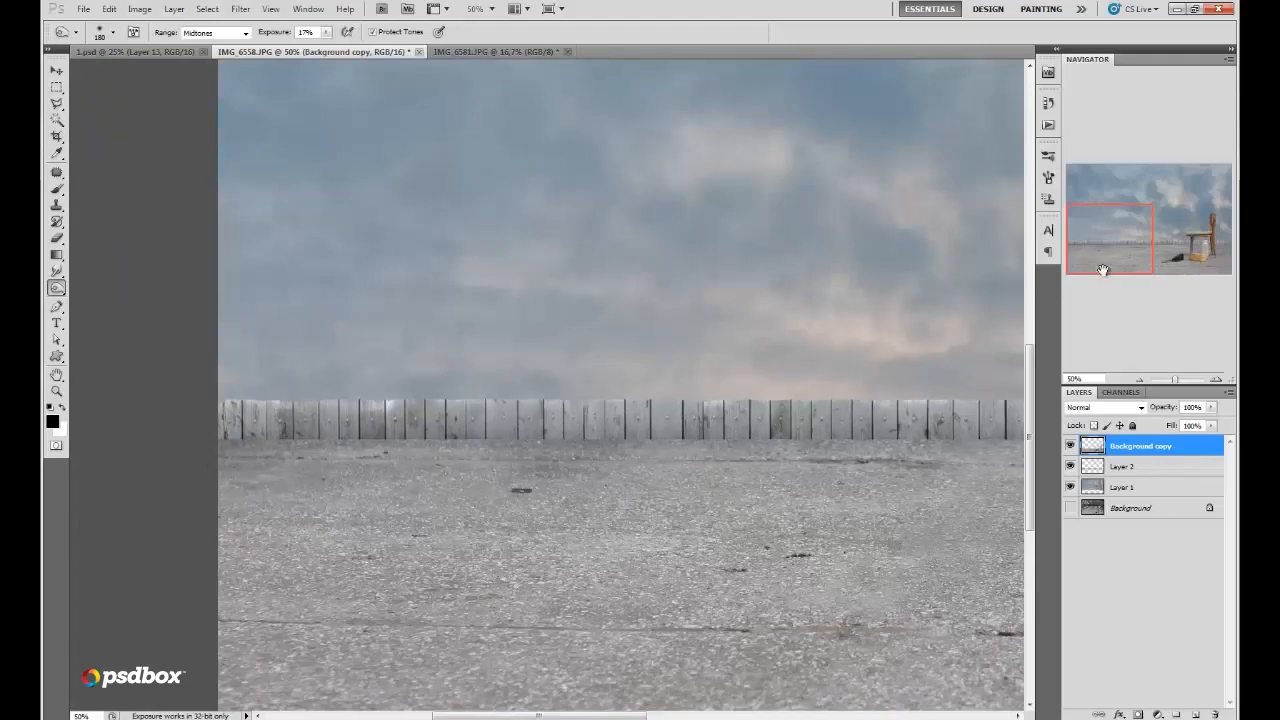
Step: Continue burning the pavement along the fence base toward the chair with a 226 px brush
{"action": "left_click_drag", "start_coordinate": [1123, 257], "coordinate": [1148, 259]}
{"action": "right_click", "coordinate": [691, 426]}
{"action": "left_click_drag", "start_coordinate": [785, 443], "coordinate": [796, 436]}
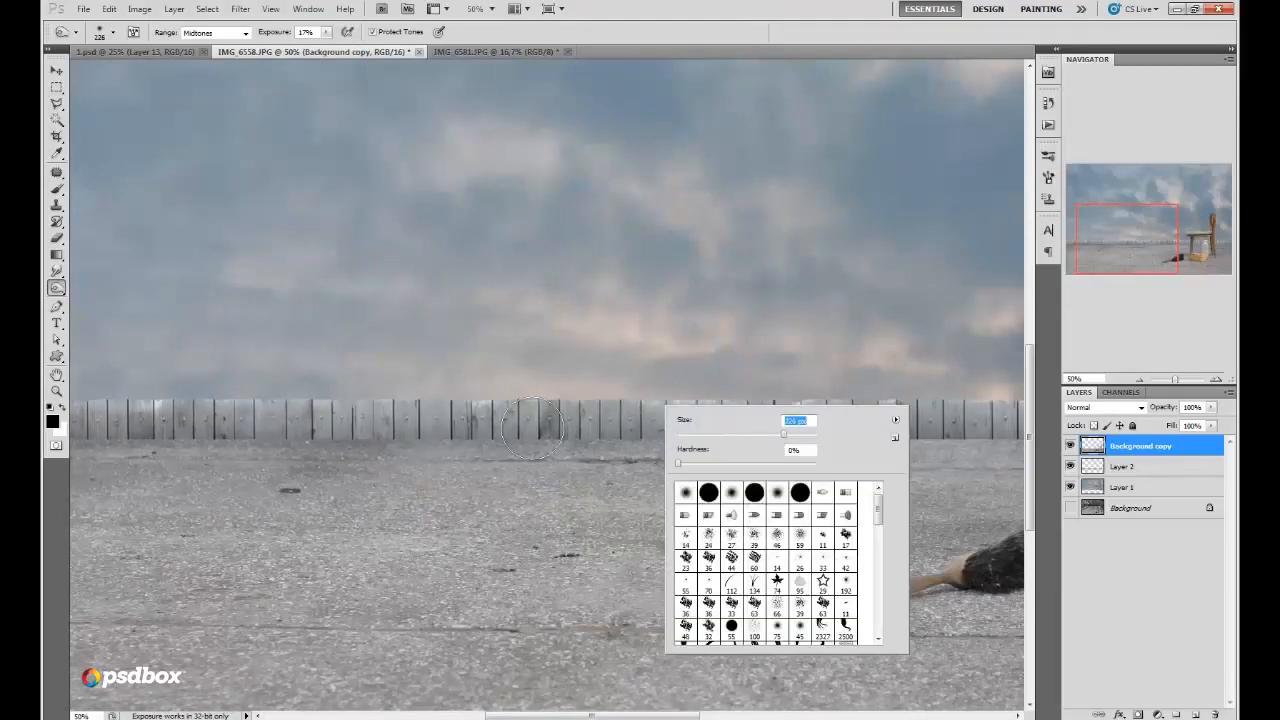
{"action": "key", "text": "Return"}
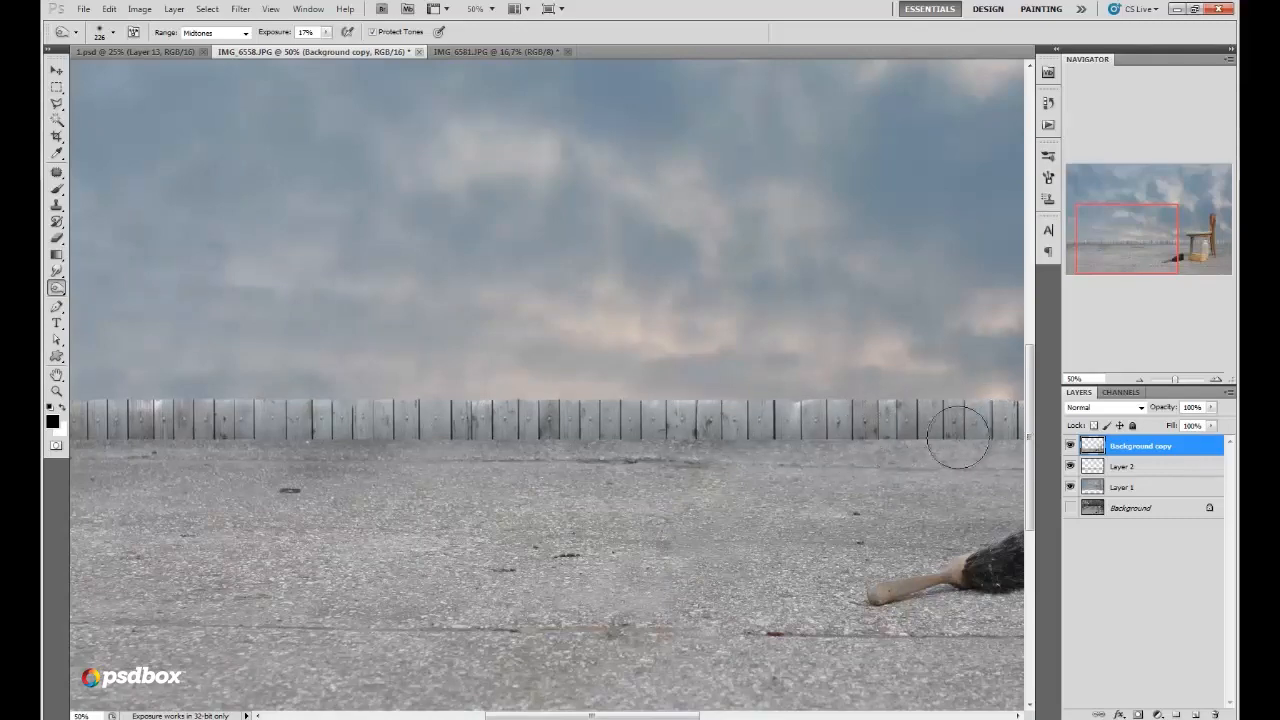
{"action": "left_click_drag", "start_coordinate": [1170, 247], "coordinate": [1205, 247]}
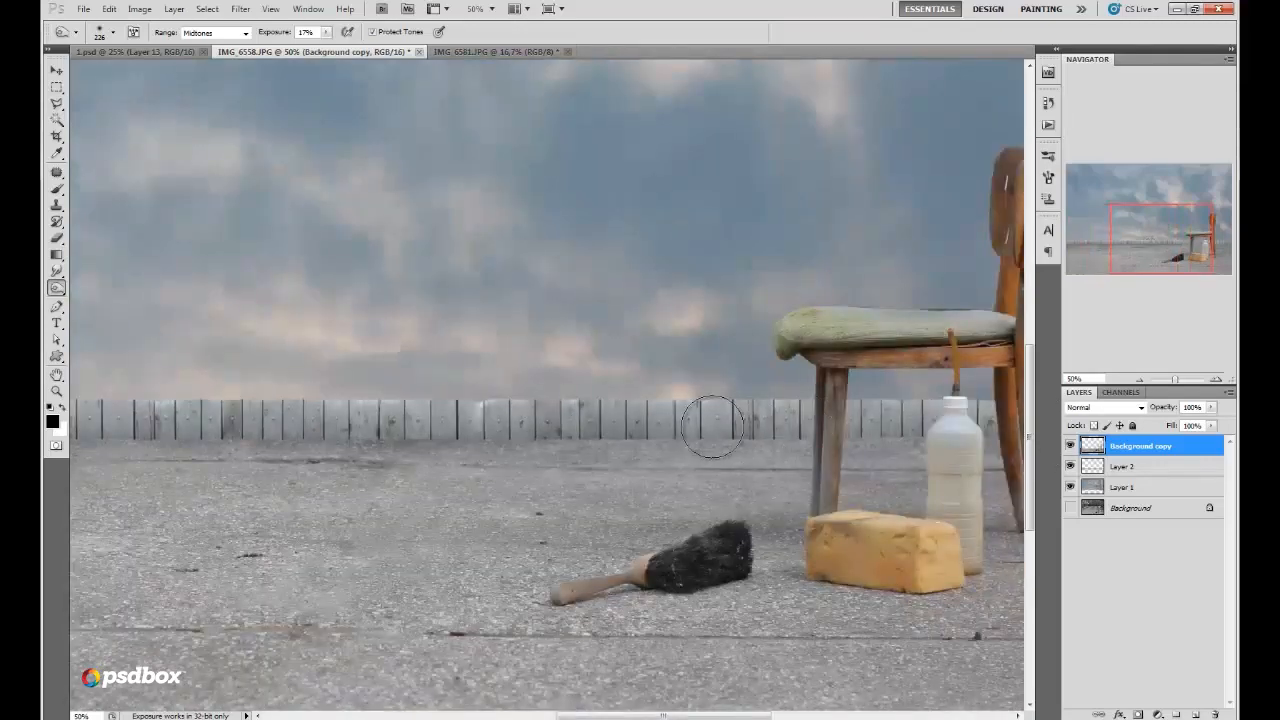
Step: Reduce the Burn brush size and darken the pavement behind and around the chair legs up to the image's right edge
{"action": "right_click", "coordinate": [897, 449]}
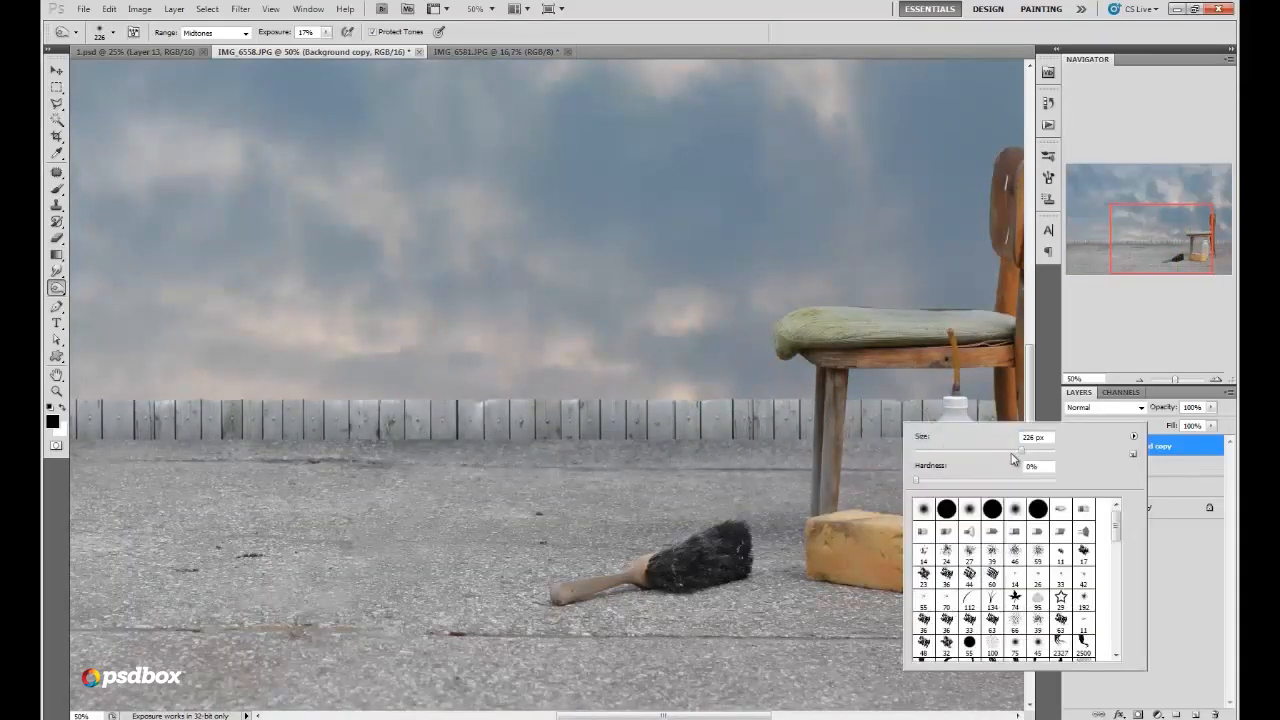
{"action": "left_click_drag", "start_coordinate": [1035, 460], "coordinate": [1015, 460]}
{"action": "key", "text": "Return"}
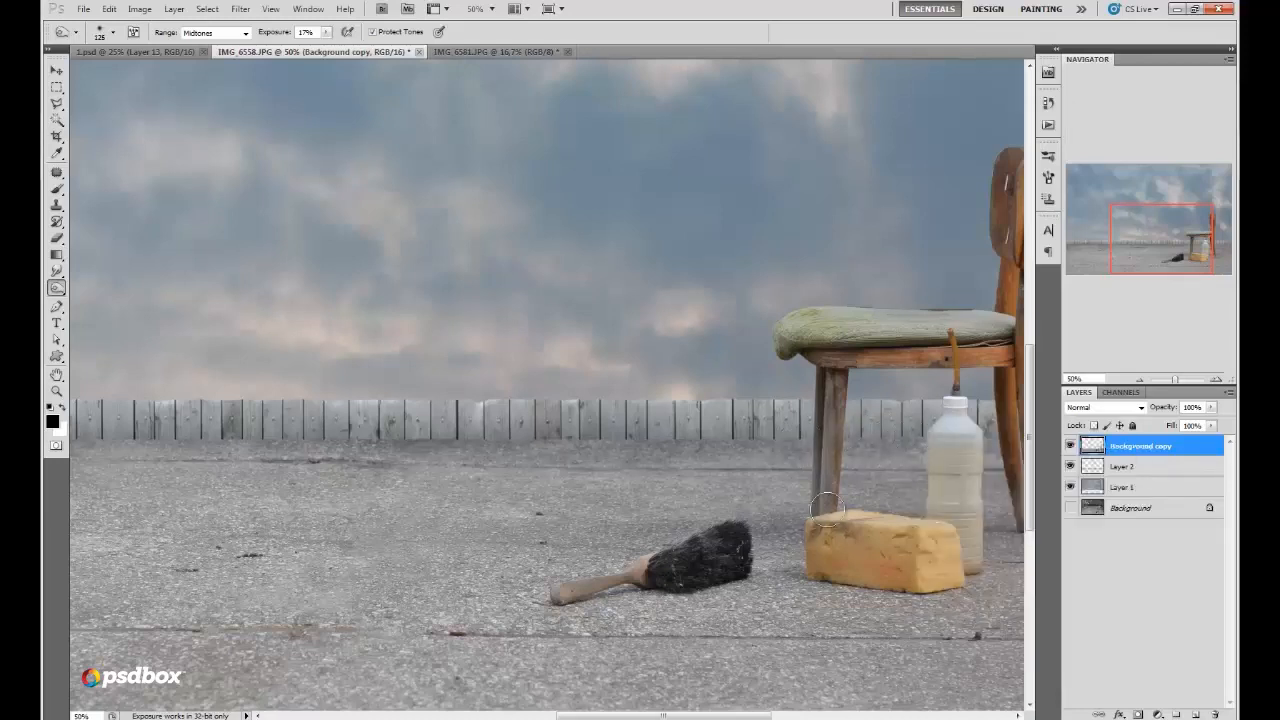
{"action": "left_click_drag", "start_coordinate": [1171, 256], "coordinate": [1189, 256]}
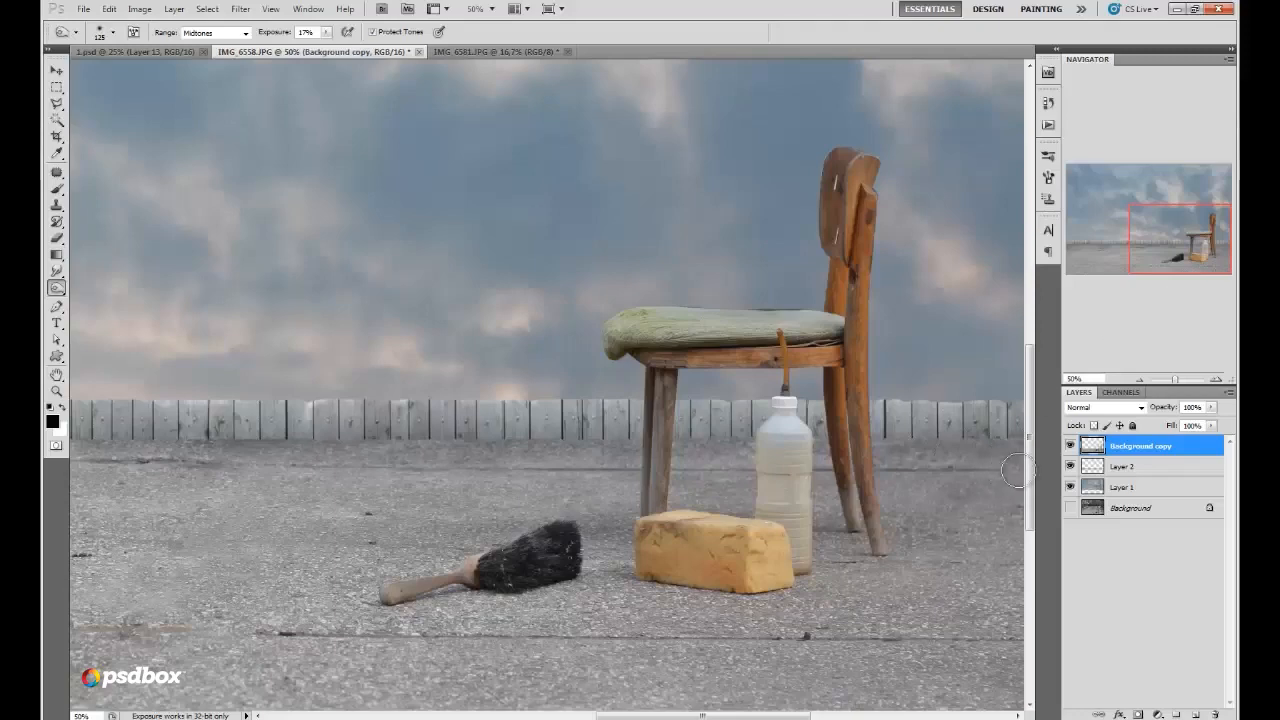
Step: Darken the fence on Layer 2 slightly with an Exposure adjustment of about -0.24
{"action": "left_click_drag", "start_coordinate": [1198, 262], "coordinate": [1099, 317]}
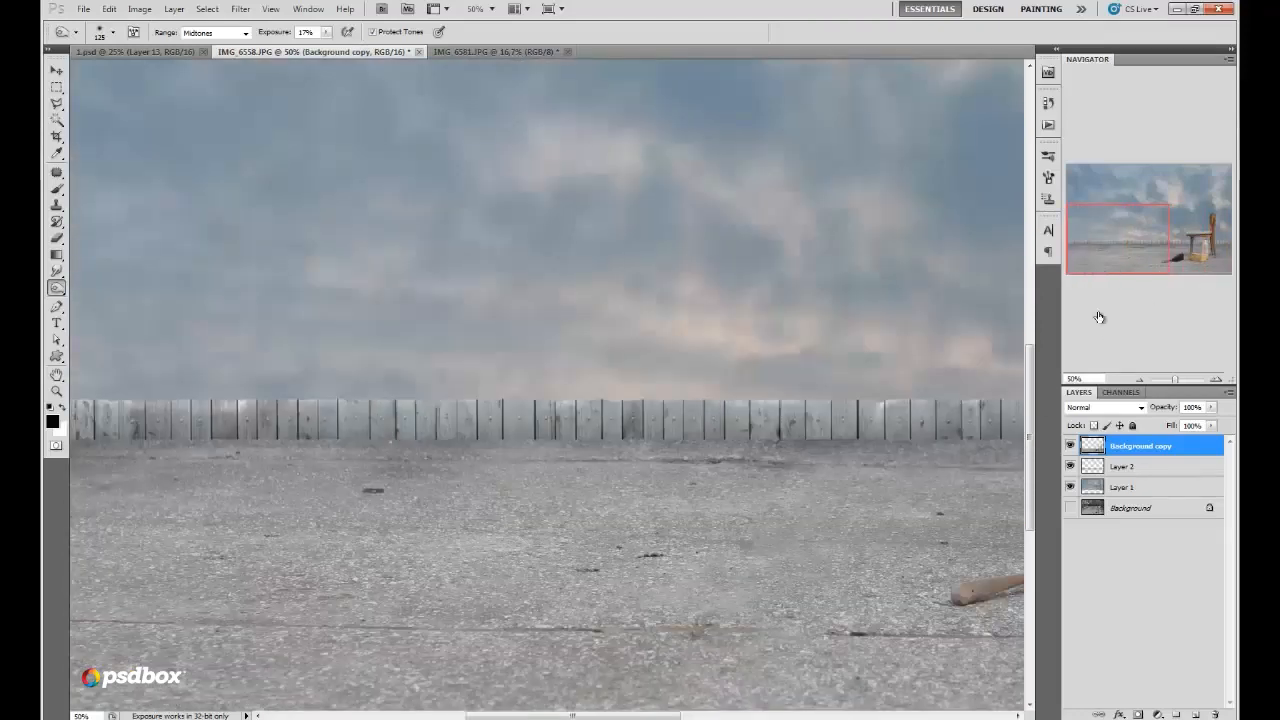
{"action": "left_click", "coordinate": [1139, 379]}
{"action": "left_click", "coordinate": [1110, 466]}
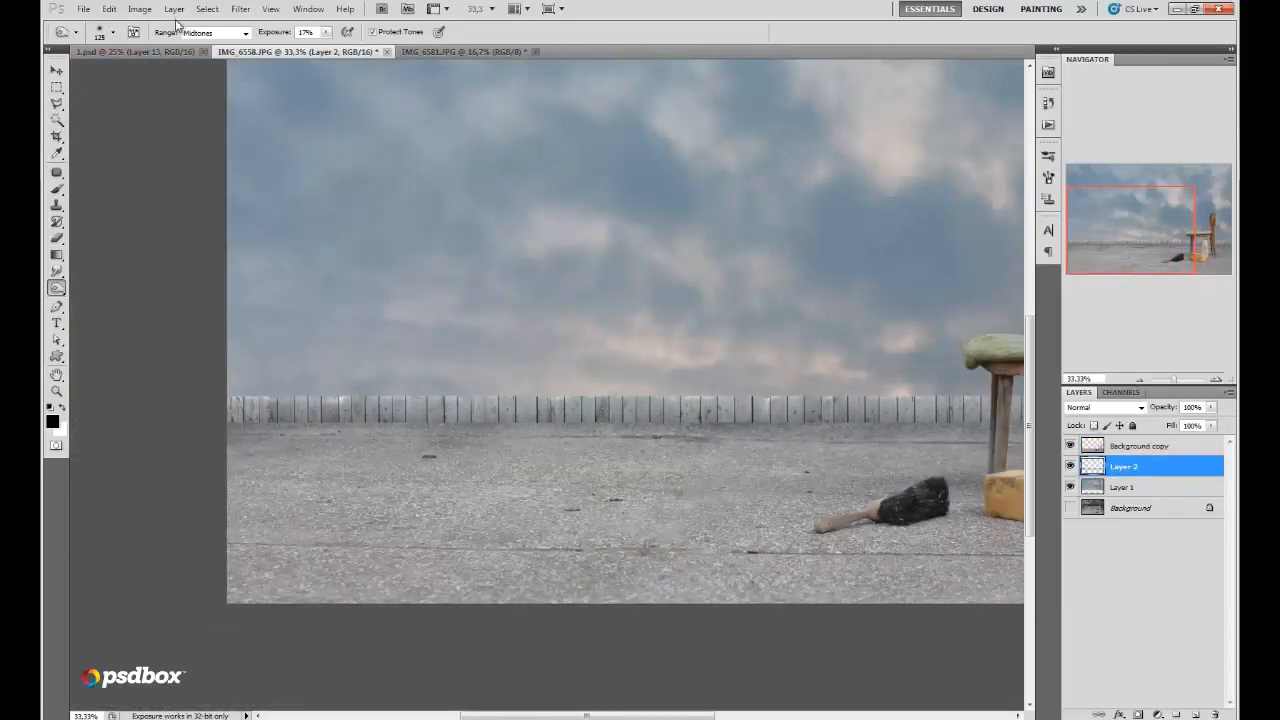
{"action": "left_click", "coordinate": [140, 9]}
{"action": "mouse_move", "coordinate": [165, 46]}
{"action": "left_click", "coordinate": [340, 88]}
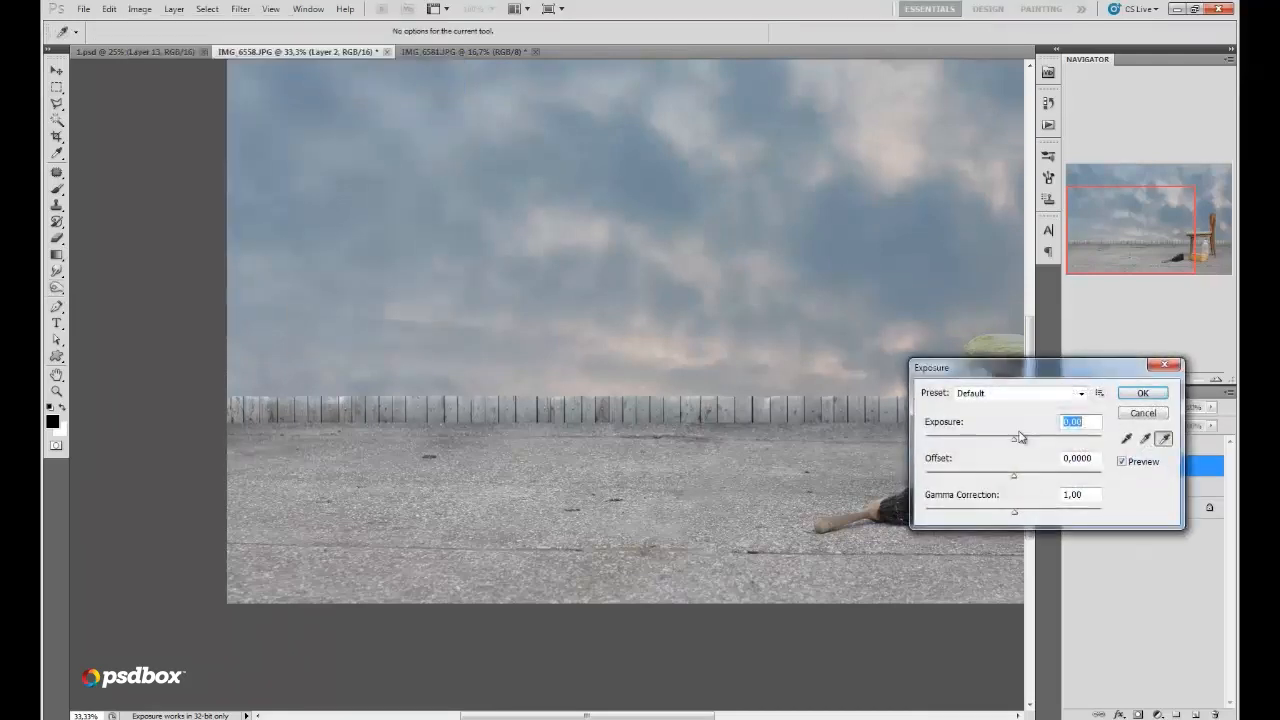
{"action": "left_click_drag", "start_coordinate": [1011, 437], "coordinate": [1011, 445]}
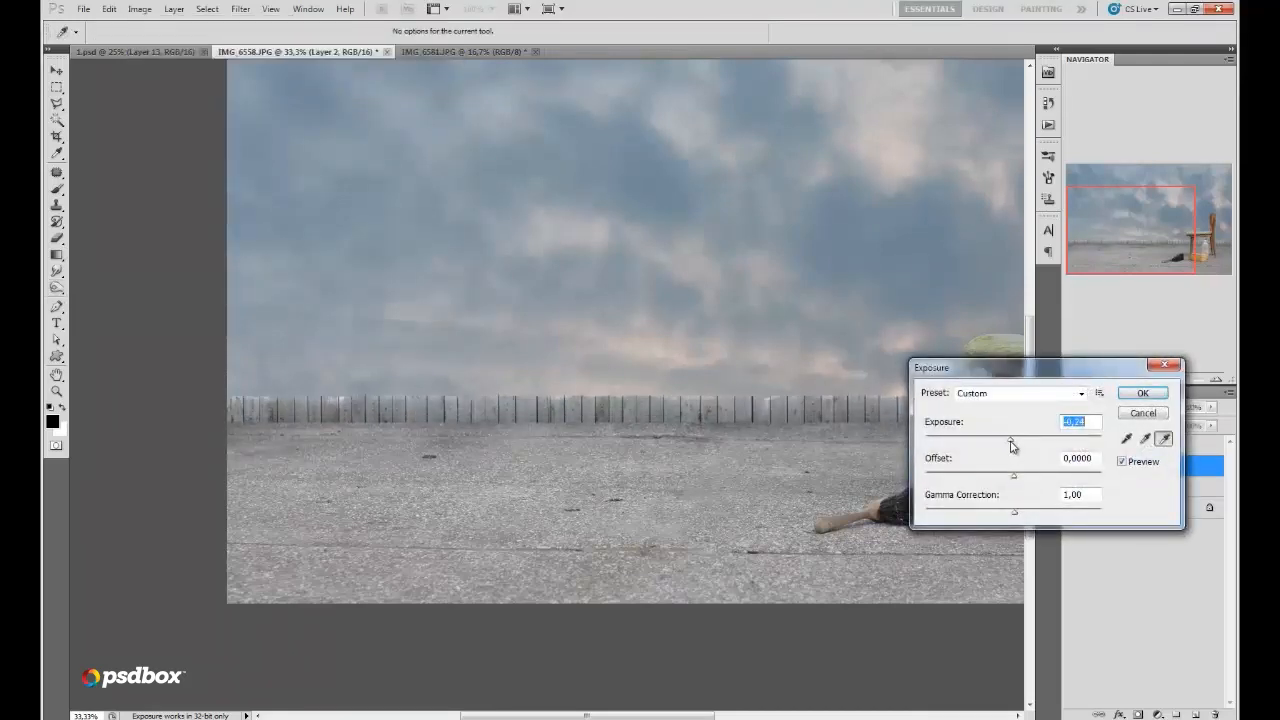
{"action": "left_click", "coordinate": [1142, 392]}
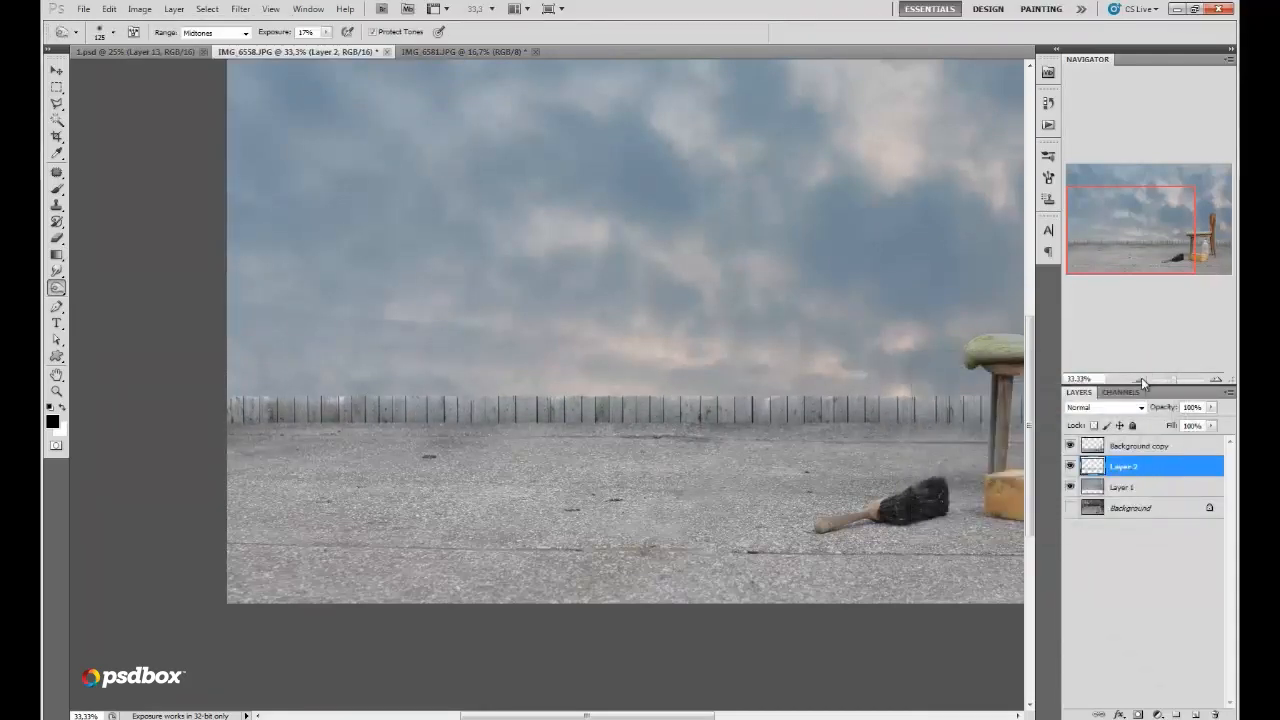
{"action": "left_click", "coordinate": [1143, 383]}
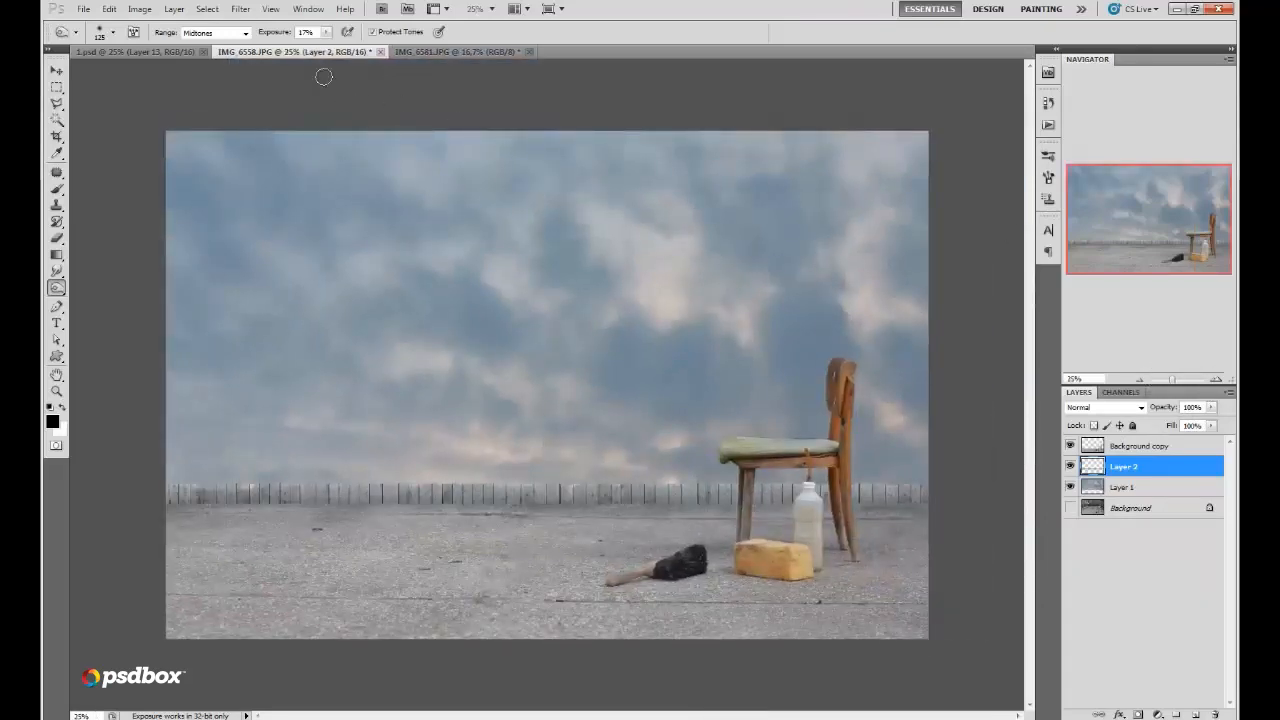
Step: Switch to IMG_6581.JPG and begin a Polygonal Lasso outline around the shoe, seat cushion and underside of the man's leg
{"action": "left_click", "coordinate": [416, 50]}
{"action": "left_click", "coordinate": [57, 103]}
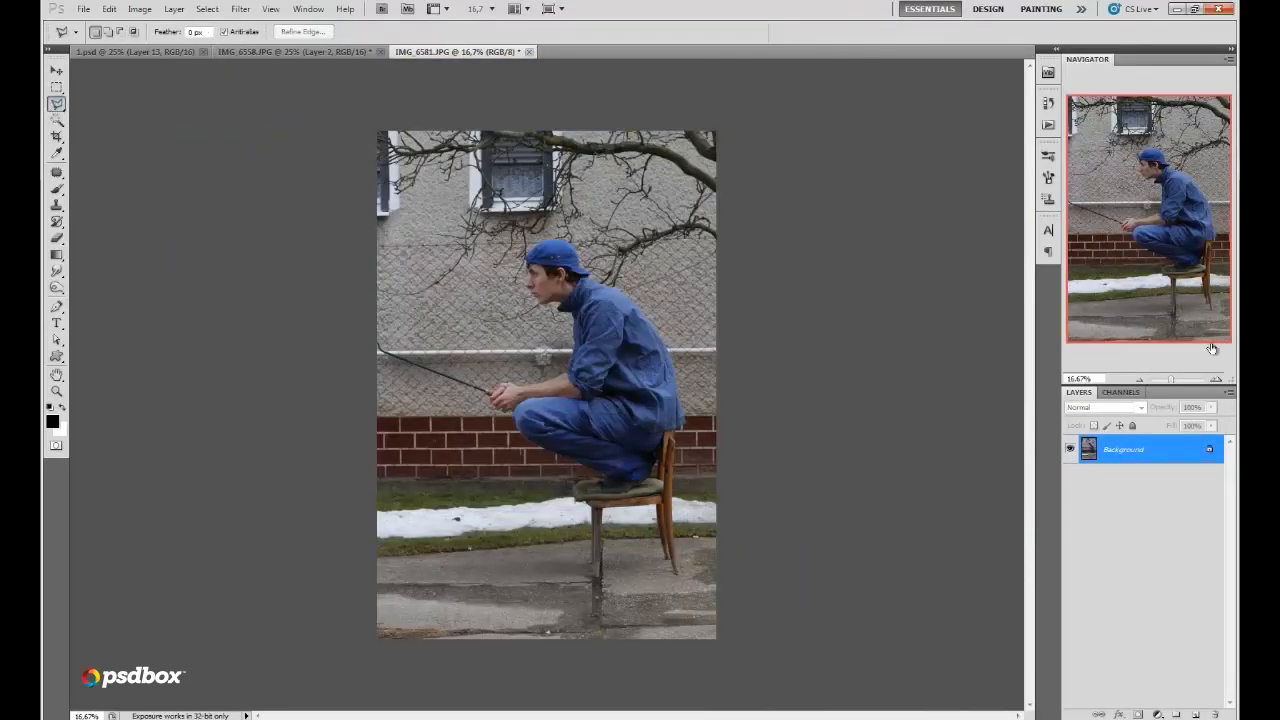
{"action": "left_click", "coordinate": [1216, 379]}
{"action": "left_click", "coordinate": [1216, 379]}
{"action": "left_click", "coordinate": [1216, 379]}
{"action": "left_click", "coordinate": [1216, 379]}
{"action": "left_click_drag", "start_coordinate": [1150, 225], "coordinate": [1187, 276]}
{"action": "left_click", "coordinate": [1216, 379]}
{"action": "scroll", "coordinate": [790, 445], "scroll_direction": "down", "scroll_amount": 1}
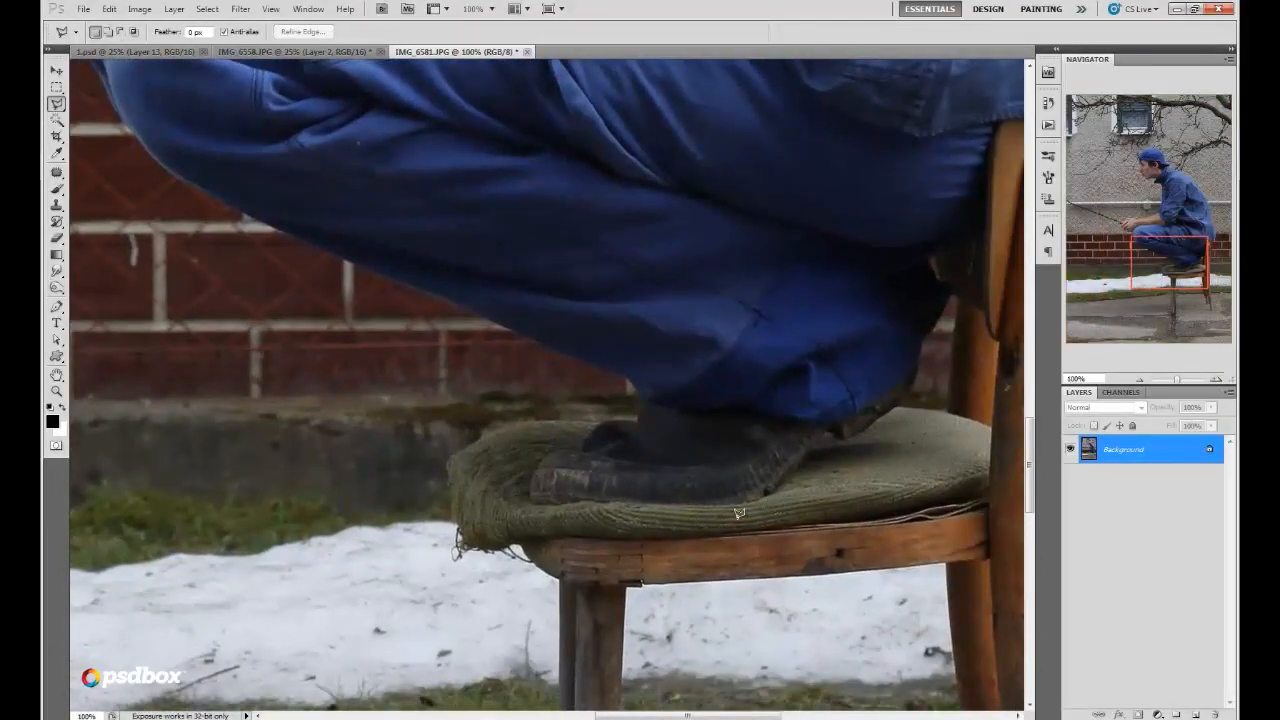
{"action": "mouse_move", "coordinate": [768, 517]}
{"action": "left_mouse_down"}
{"action": "mouse_move", "coordinate": [548, 516]}
{"action": "mouse_move", "coordinate": [475, 503]}
{"action": "mouse_move", "coordinate": [500, 452]}
{"action": "mouse_move", "coordinate": [576, 415]}
{"action": "mouse_move", "coordinate": [636, 413]}
{"action": "mouse_move", "coordinate": [639, 385]}
{"action": "mouse_move", "coordinate": [302, 218]}
{"action": "left_mouse_up"}
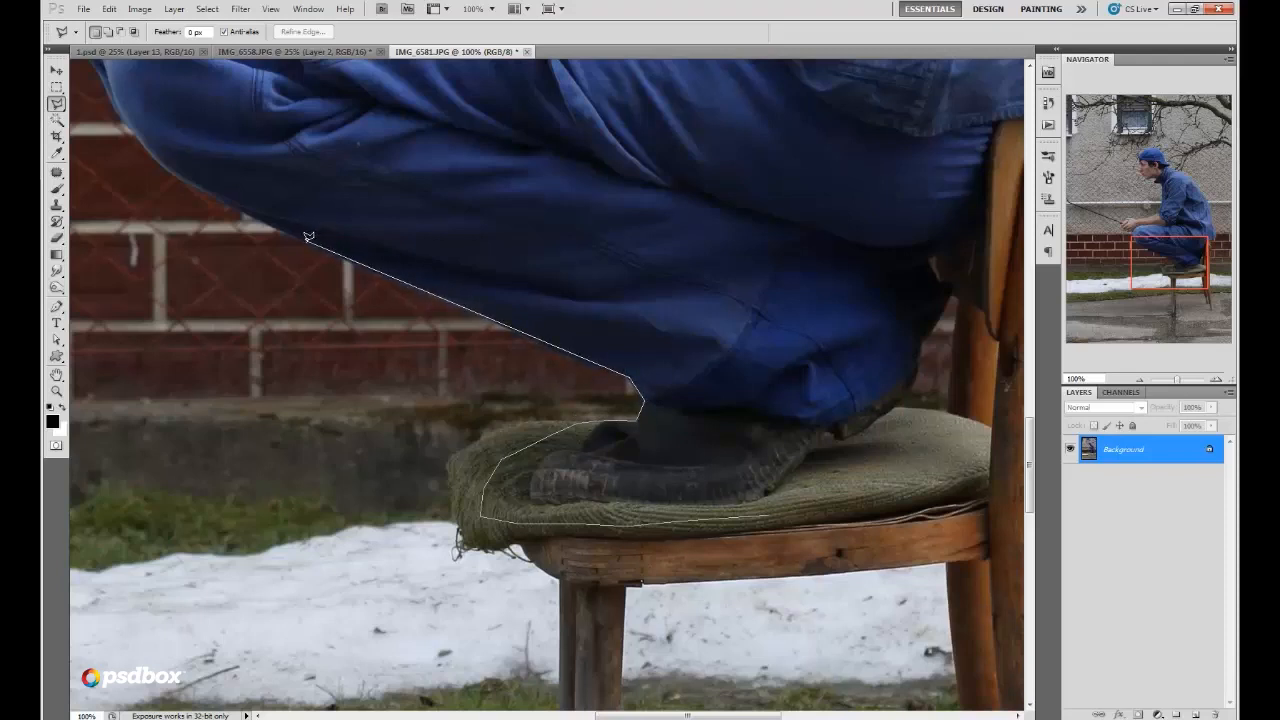
{"action": "left_click", "coordinate": [304, 239]}
Step: Continue the lasso outline around the man's knee and along the underside of his clasped hands
{"action": "mouse_move", "coordinate": [171, 103]}
{"action": "left_mouse_down"}
{"action": "mouse_move", "coordinate": [247, 243]}
{"action": "mouse_move", "coordinate": [339, 303]}
{"action": "left_mouse_up"}
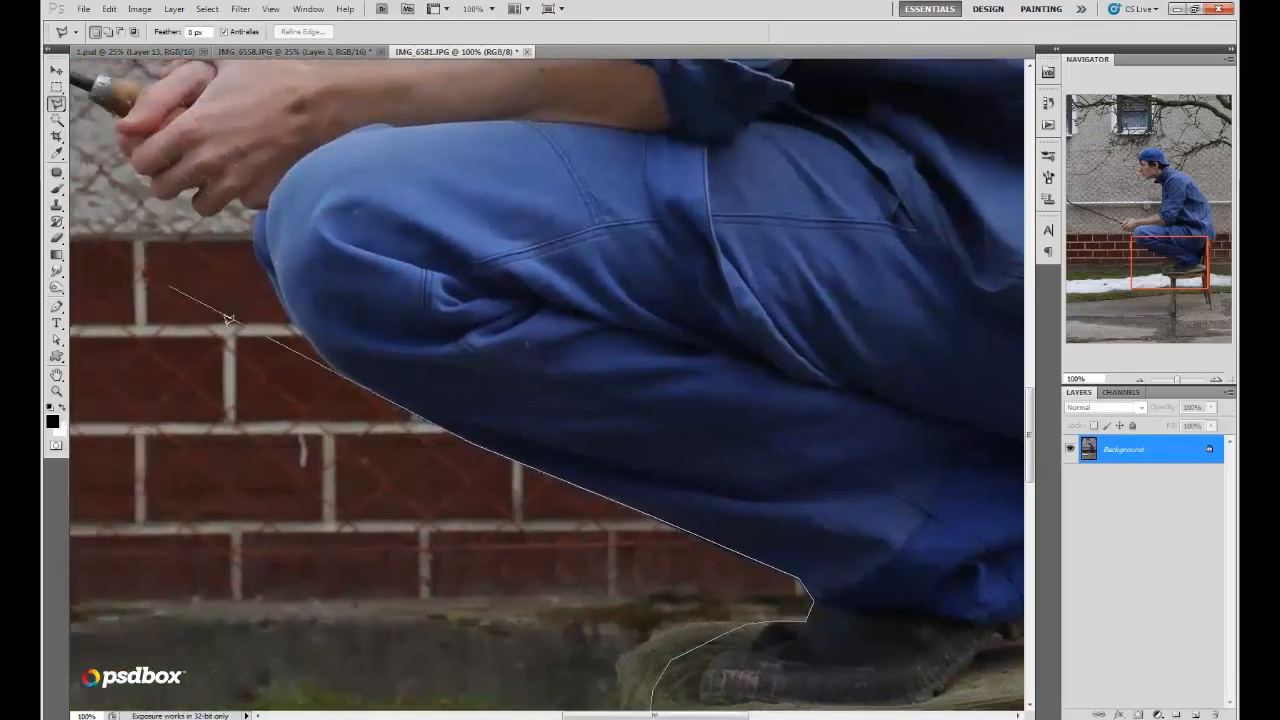
{"action": "left_click", "coordinate": [350, 380]}
{"action": "left_click", "coordinate": [320, 354]}
{"action": "left_click_drag", "start_coordinate": [256, 207], "coordinate": [347, 303]}
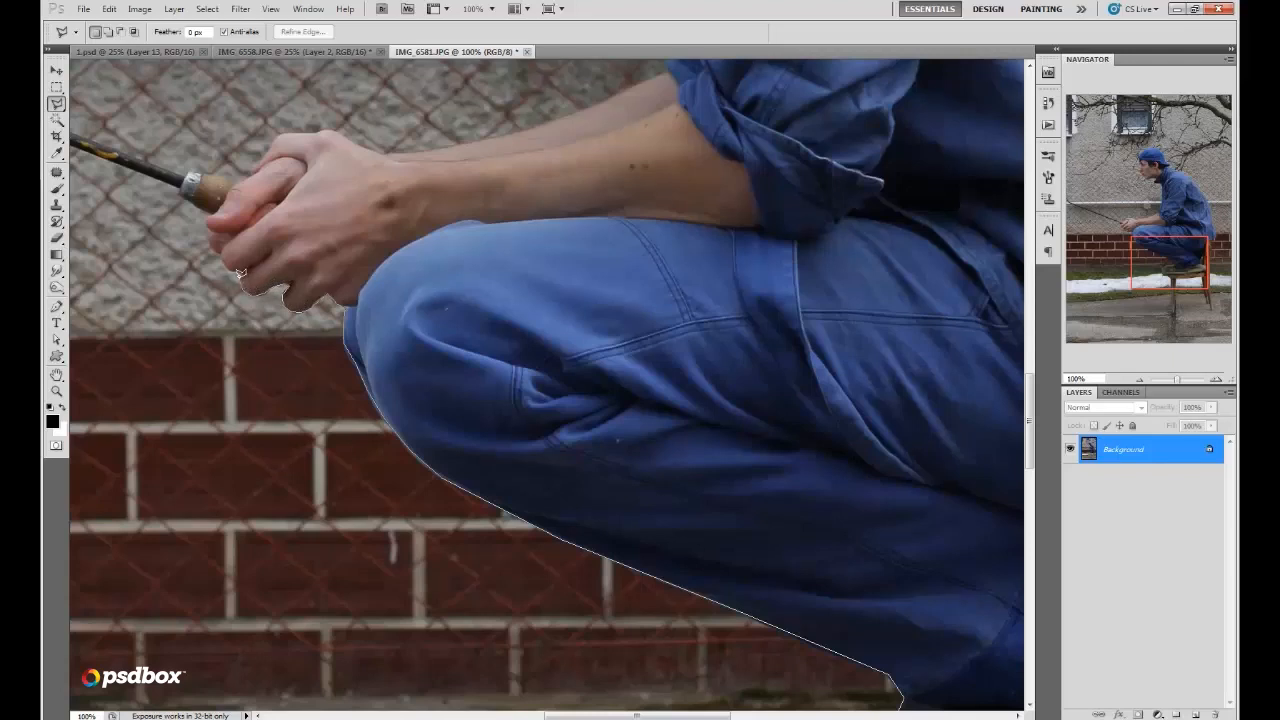
{"action": "mouse_move", "coordinate": [240, 272]}
{"action": "left_mouse_down"}
{"action": "mouse_move", "coordinate": [216, 220]}
{"action": "mouse_move", "coordinate": [231, 268]}
{"action": "left_mouse_up"}
Step: Extend the lasso outline around the thin rod and back over the hands, forearm and rolled sleeve
{"action": "mouse_move", "coordinate": [210, 207]}
{"action": "left_mouse_down"}
{"action": "mouse_move", "coordinate": [245, 224]}
{"action": "mouse_move", "coordinate": [356, 368]}
{"action": "left_mouse_up"}
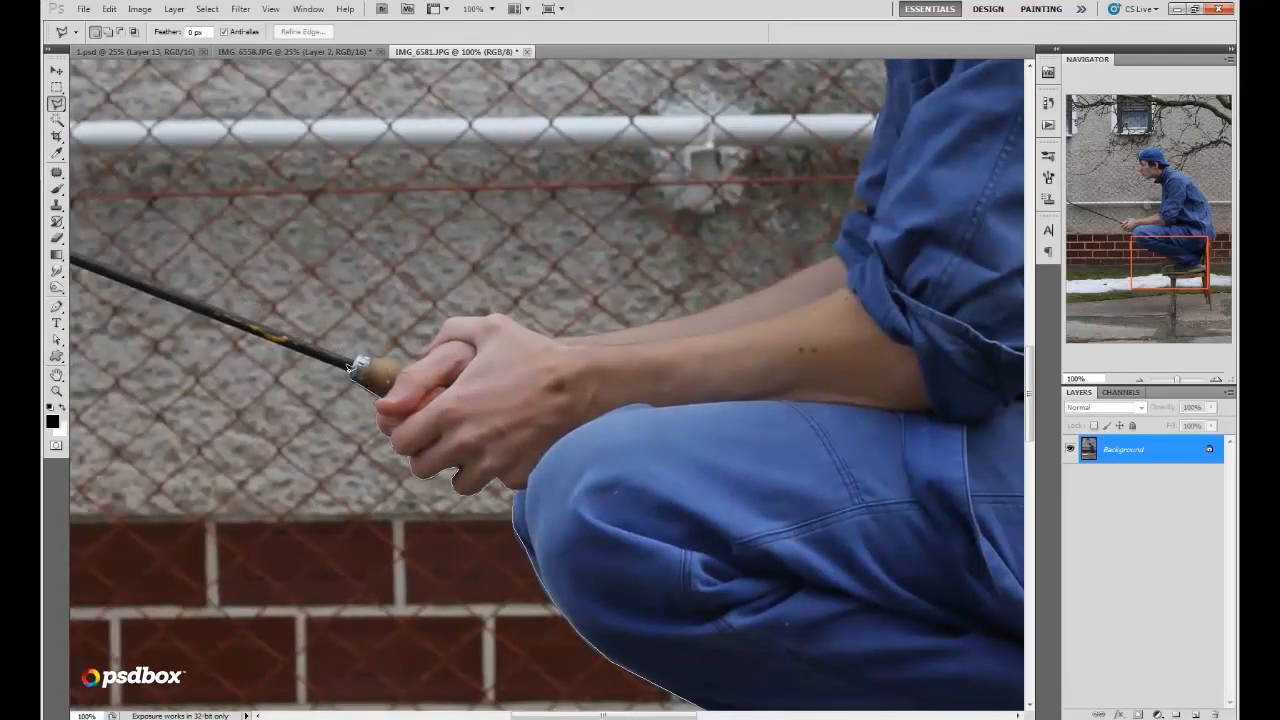
{"action": "scroll", "coordinate": [183, 215], "scroll_direction": "left", "scroll_amount": 2}
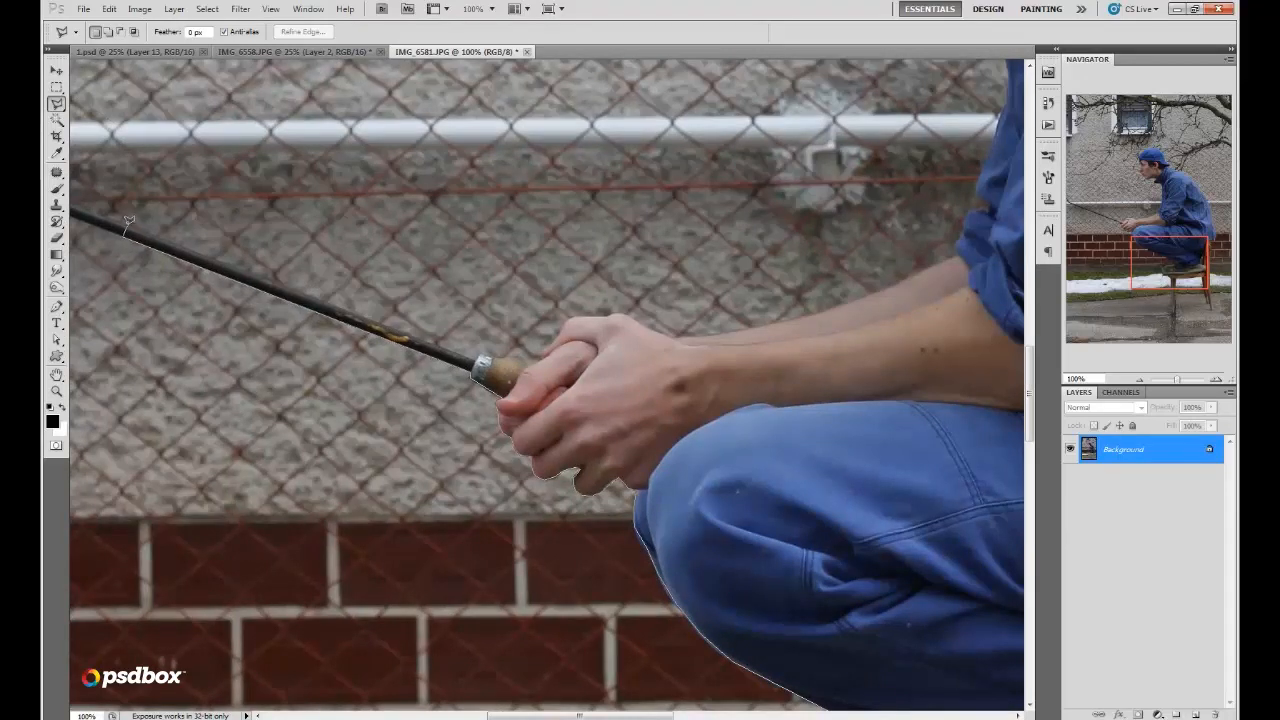
{"action": "left_click", "coordinate": [126, 226]}
{"action": "left_click", "coordinate": [482, 353]}
{"action": "left_click_drag", "start_coordinate": [960, 252], "coordinate": [741, 425]}
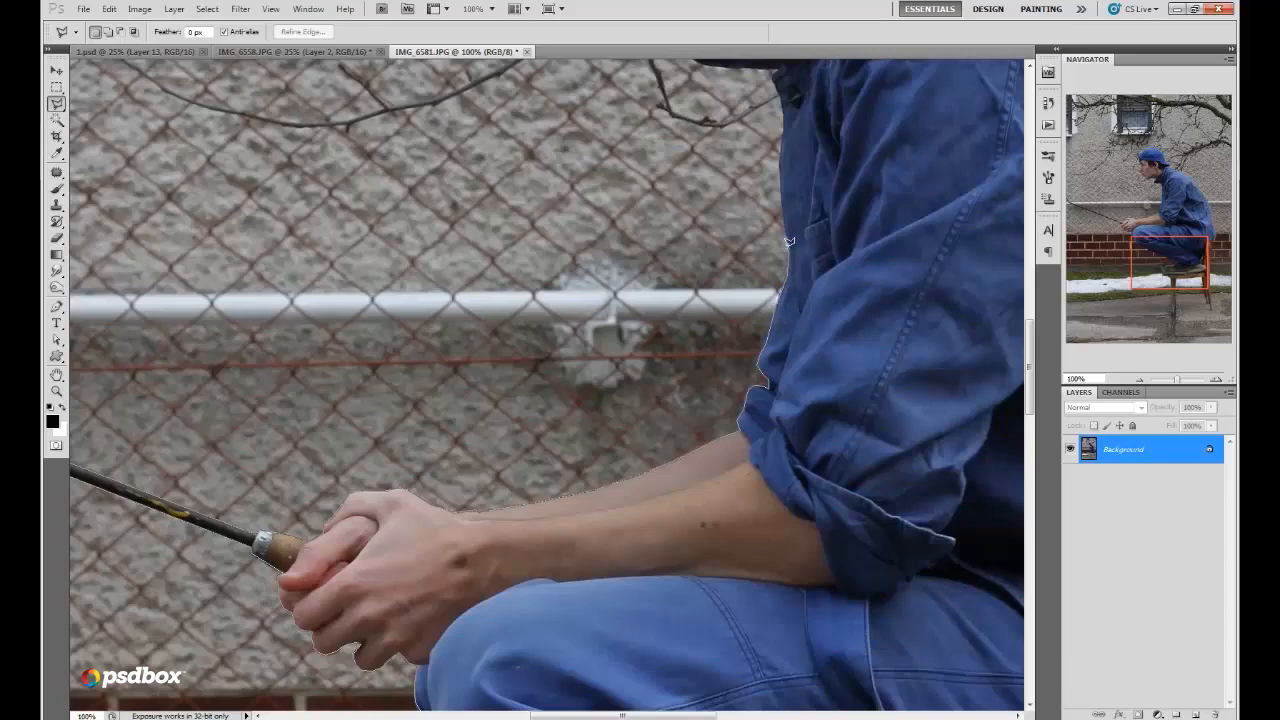
Step: Carry the lasso outline up the jacket front, around the collar, face and cap, and onto the man's back
{"action": "left_click", "coordinate": [781, 177]}
{"action": "left_click", "coordinate": [784, 138]}
{"action": "left_click", "coordinate": [783, 112]}
{"action": "scroll", "coordinate": [835, 85], "scroll_direction": "up", "scroll_amount": 5}
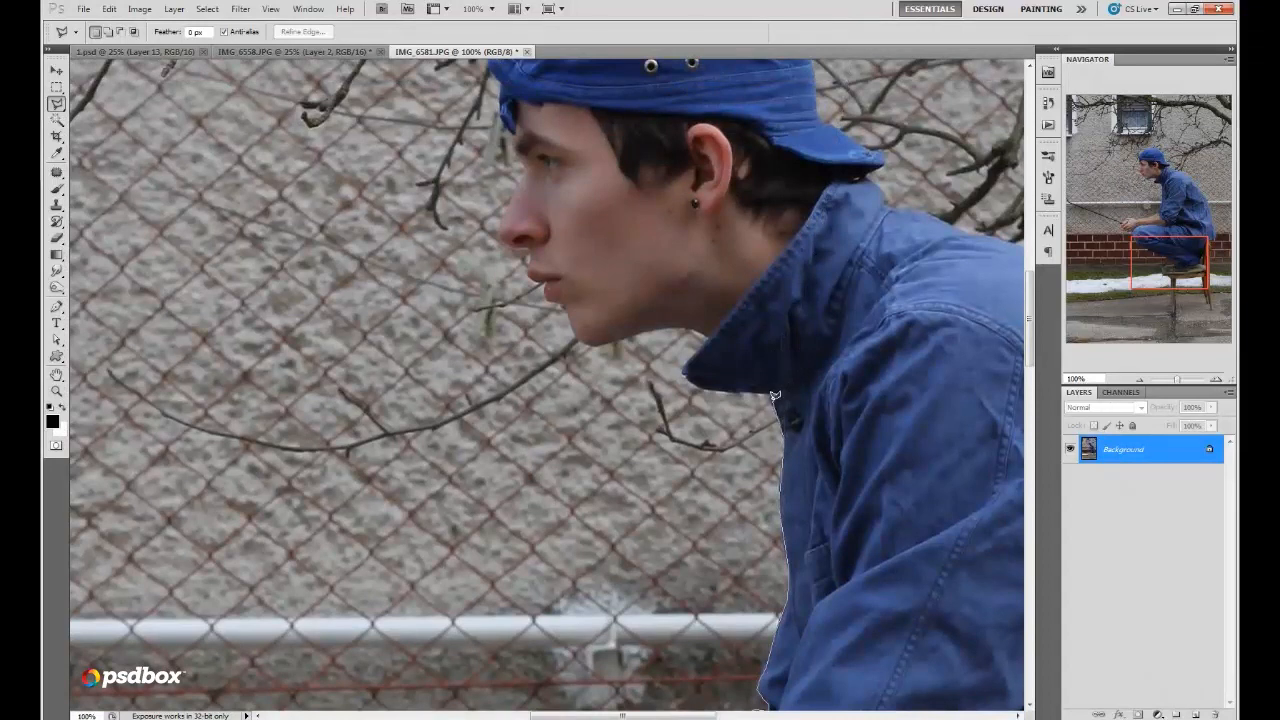
{"action": "left_click", "coordinate": [775, 391]}
{"action": "scroll", "coordinate": [506, 62], "scroll_direction": "up", "scroll_amount": 3}
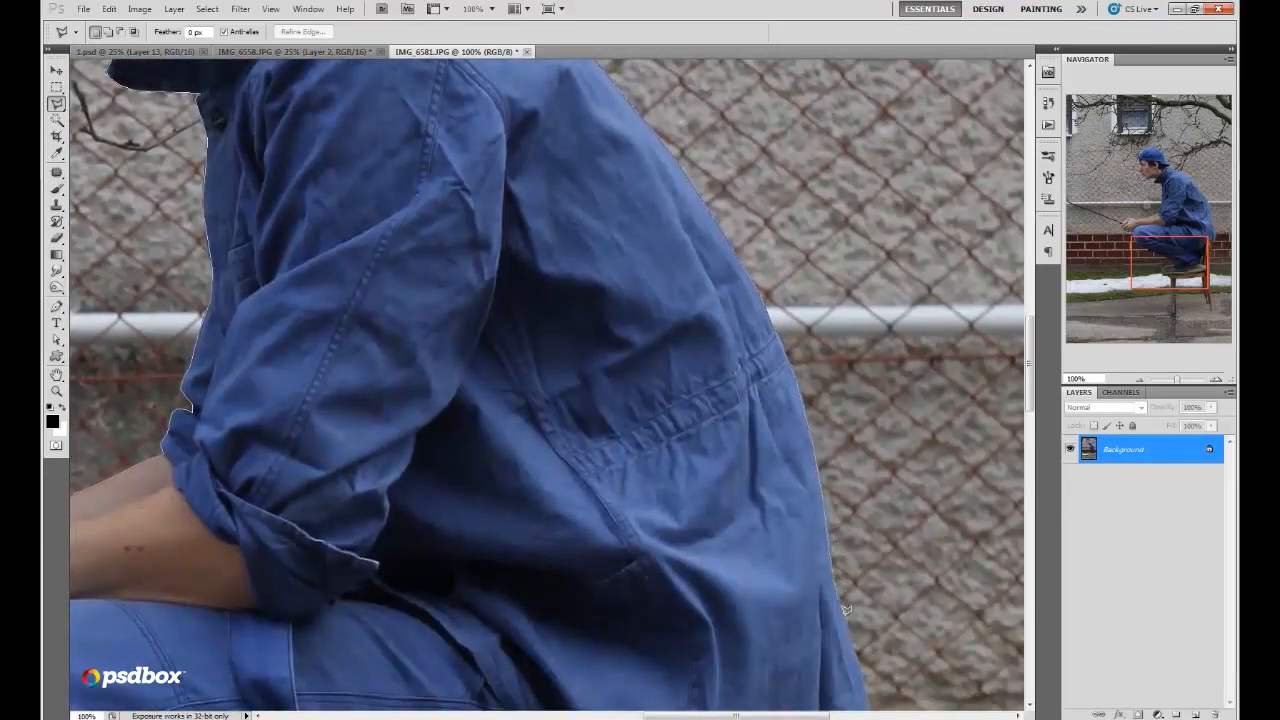
Step: Trace the jacket's back hem and the chair back down to the seat, closing the lasso selection
{"action": "scroll", "coordinate": [866, 662], "scroll_direction": "down", "scroll_amount": 3}
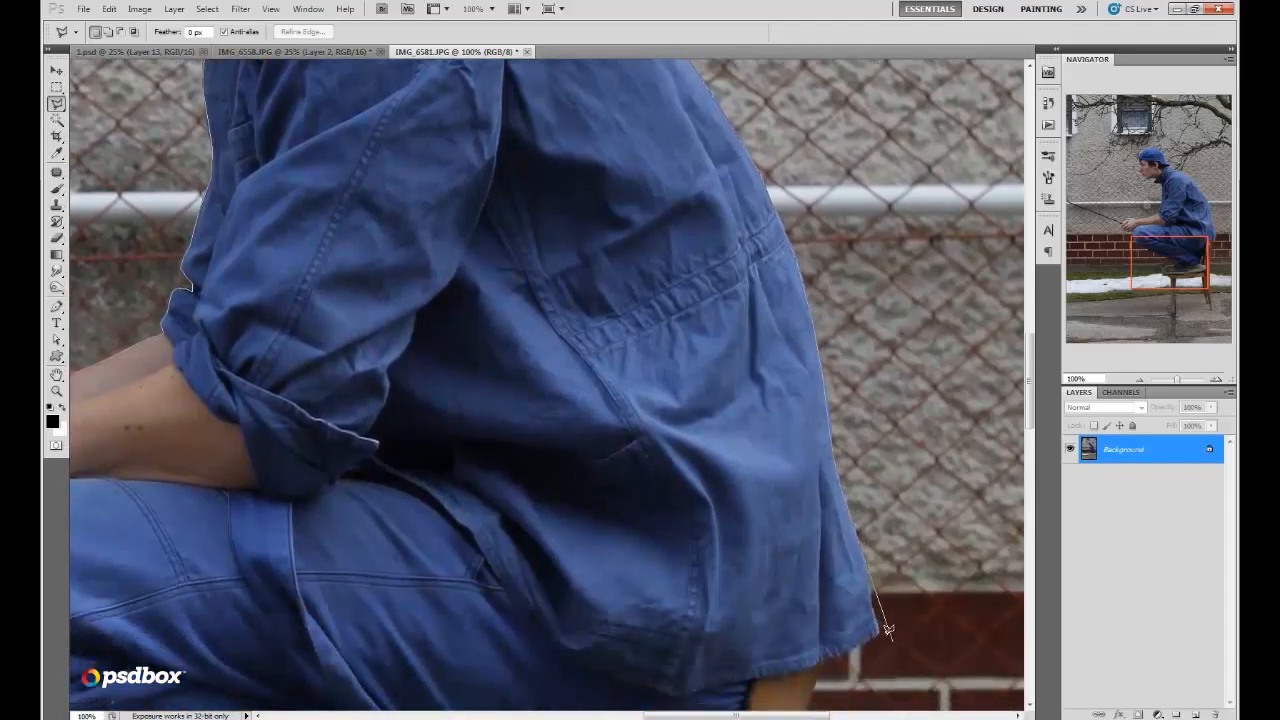
{"action": "scroll", "coordinate": [879, 626], "scroll_direction": "down", "scroll_amount": 2}
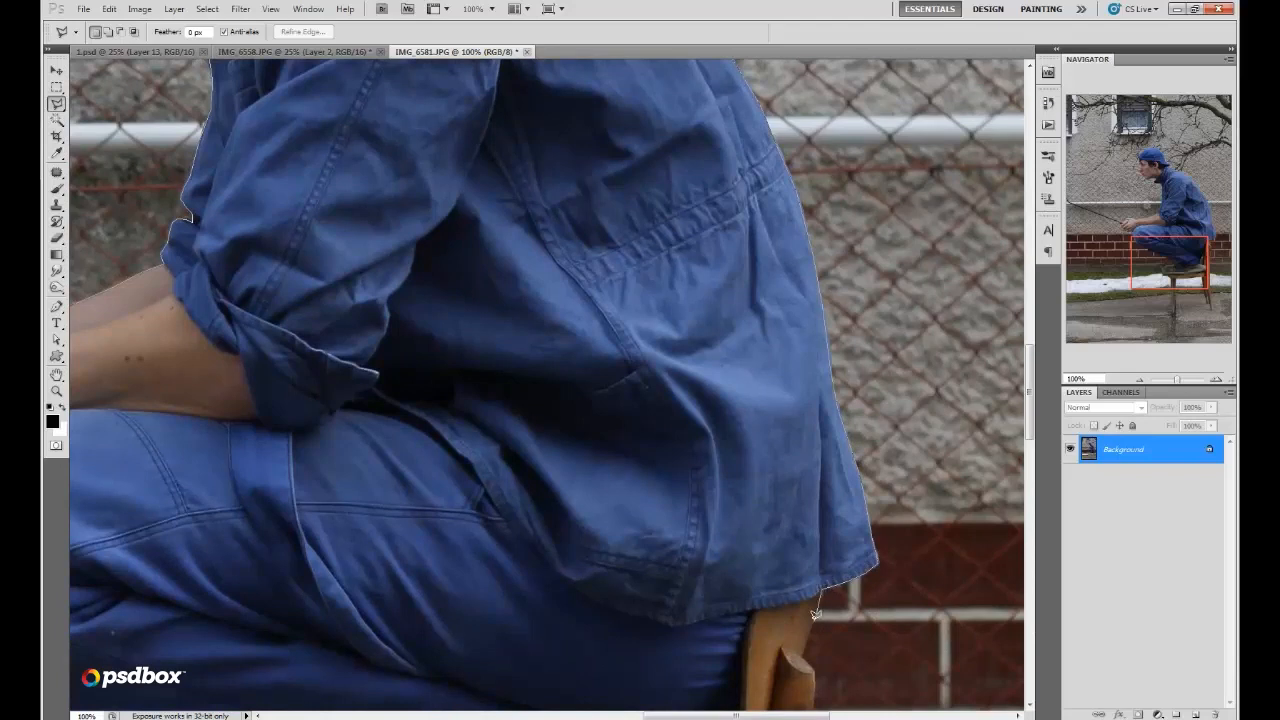
{"action": "scroll", "coordinate": [816, 703], "scroll_direction": "down", "scroll_amount": 7}
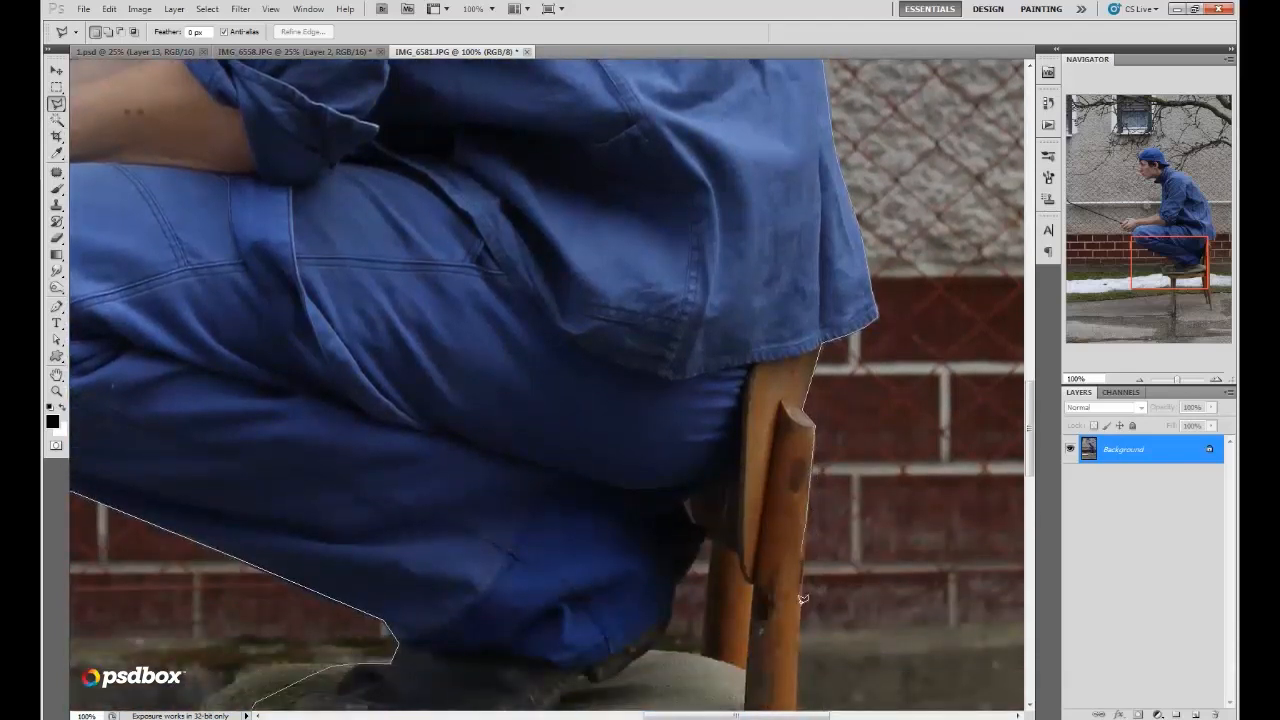
{"action": "scroll", "coordinate": [798, 622], "scroll_direction": "down", "scroll_amount": 5}
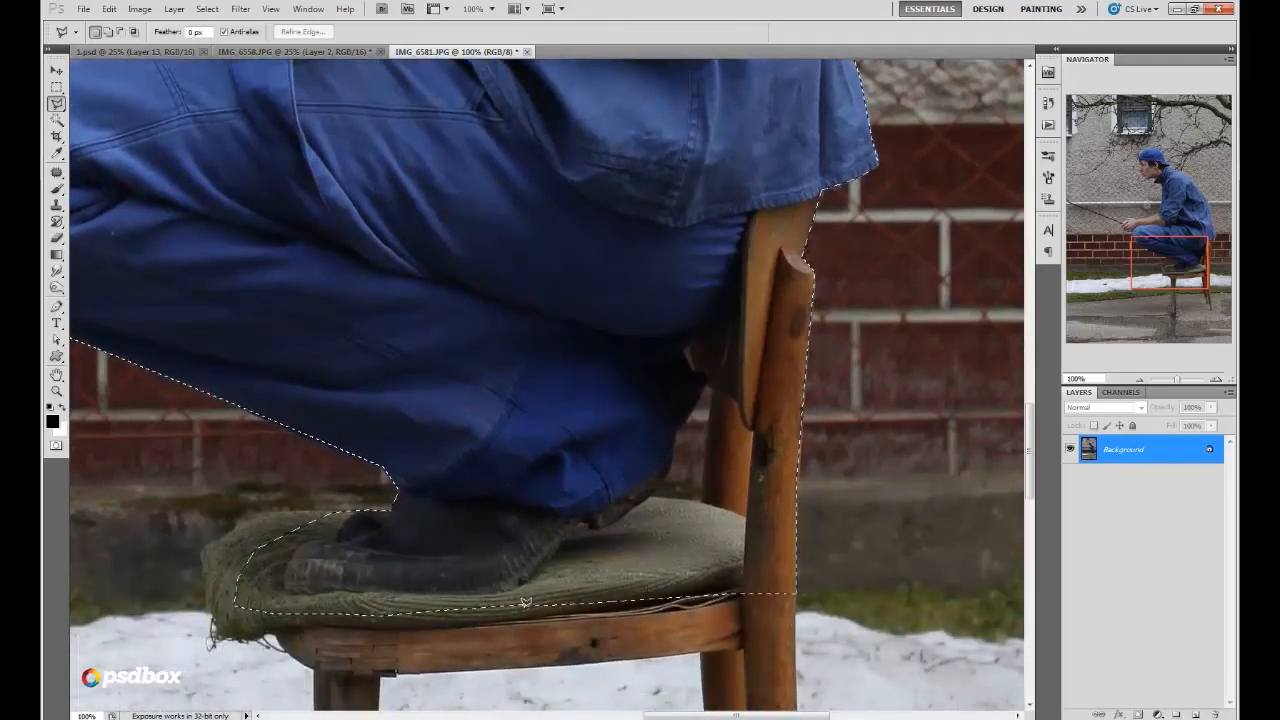
Step: Invert the selection and add the background gap between the man's leg and the chair back
{"action": "left_click", "coordinate": [207, 9]}
{"action": "left_click", "coordinate": [227, 64]}
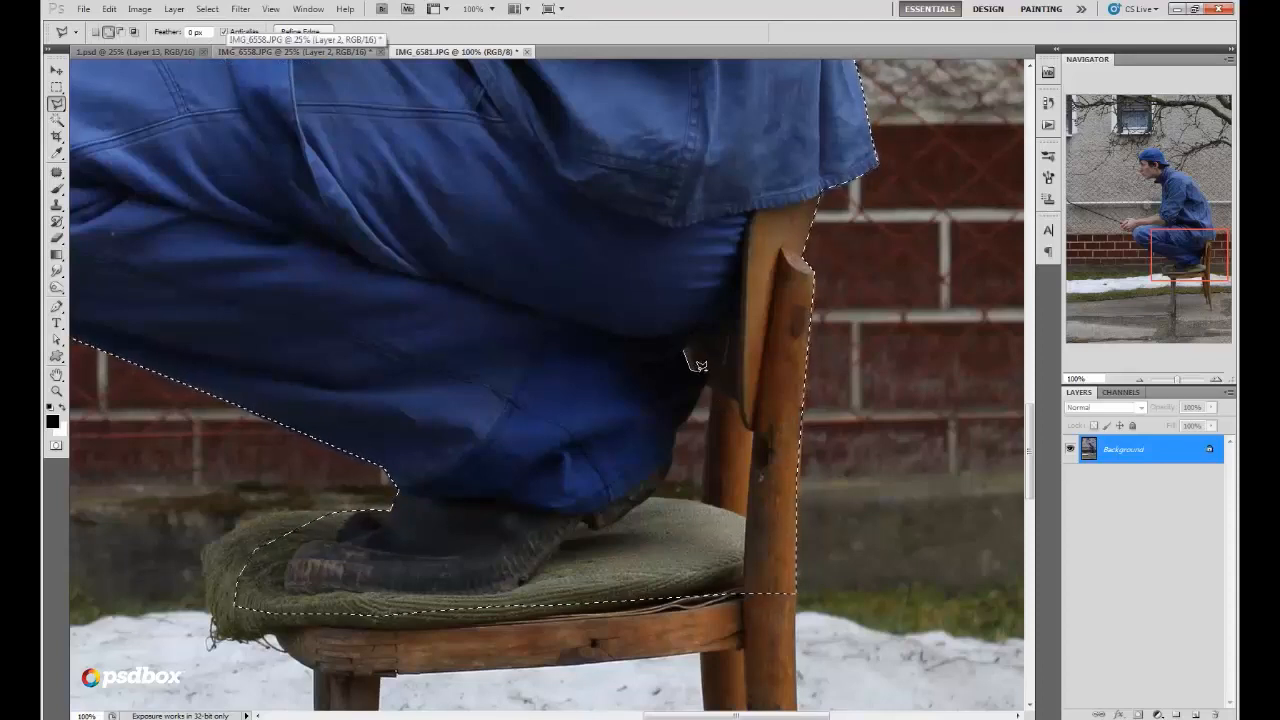
{"action": "mouse_move", "coordinate": [685, 350]}
{"action": "left_mouse_down"}
{"action": "mouse_move", "coordinate": [704, 376]}
{"action": "mouse_move", "coordinate": [650, 497]}
{"action": "mouse_move", "coordinate": [700, 496]}
{"action": "mouse_move", "coordinate": [714, 380]}
{"action": "mouse_move", "coordinate": [685, 350]}
{"action": "left_mouse_up"}
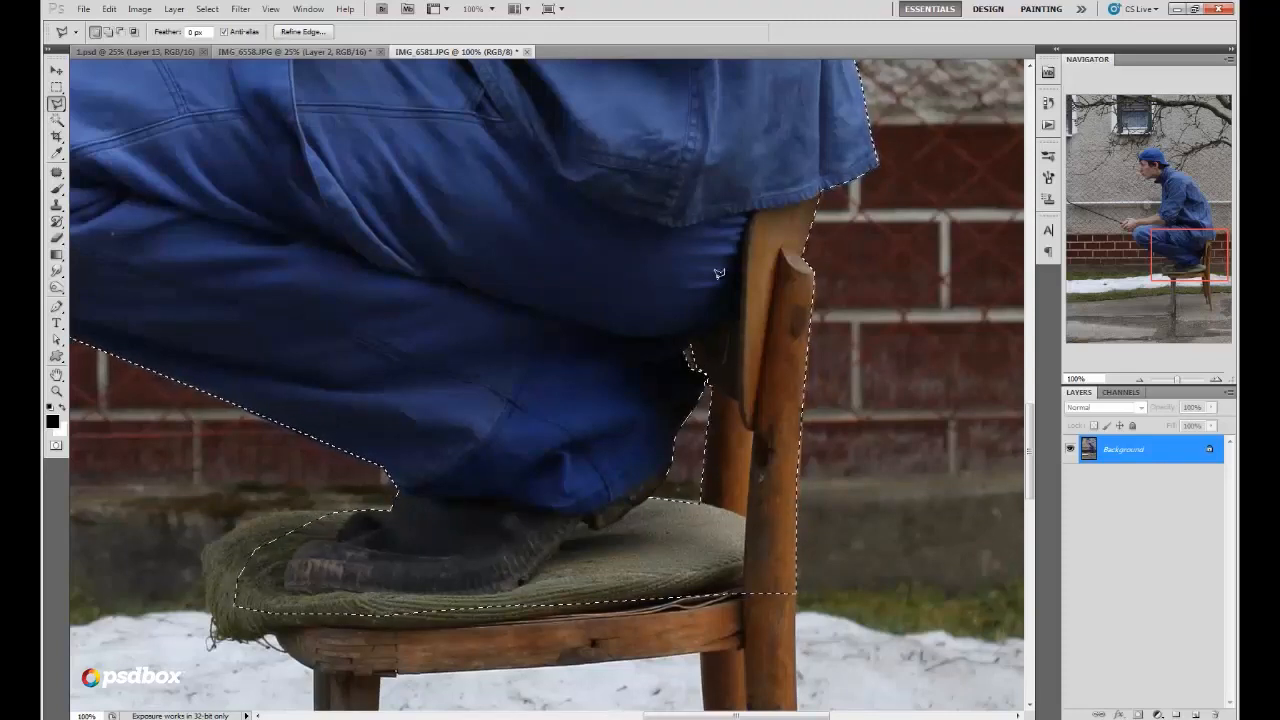
Step: Refine the selection's edge and clear the selected background to white
{"action": "left_click", "coordinate": [318, 33]}
{"action": "left_click", "coordinate": [907, 562]}
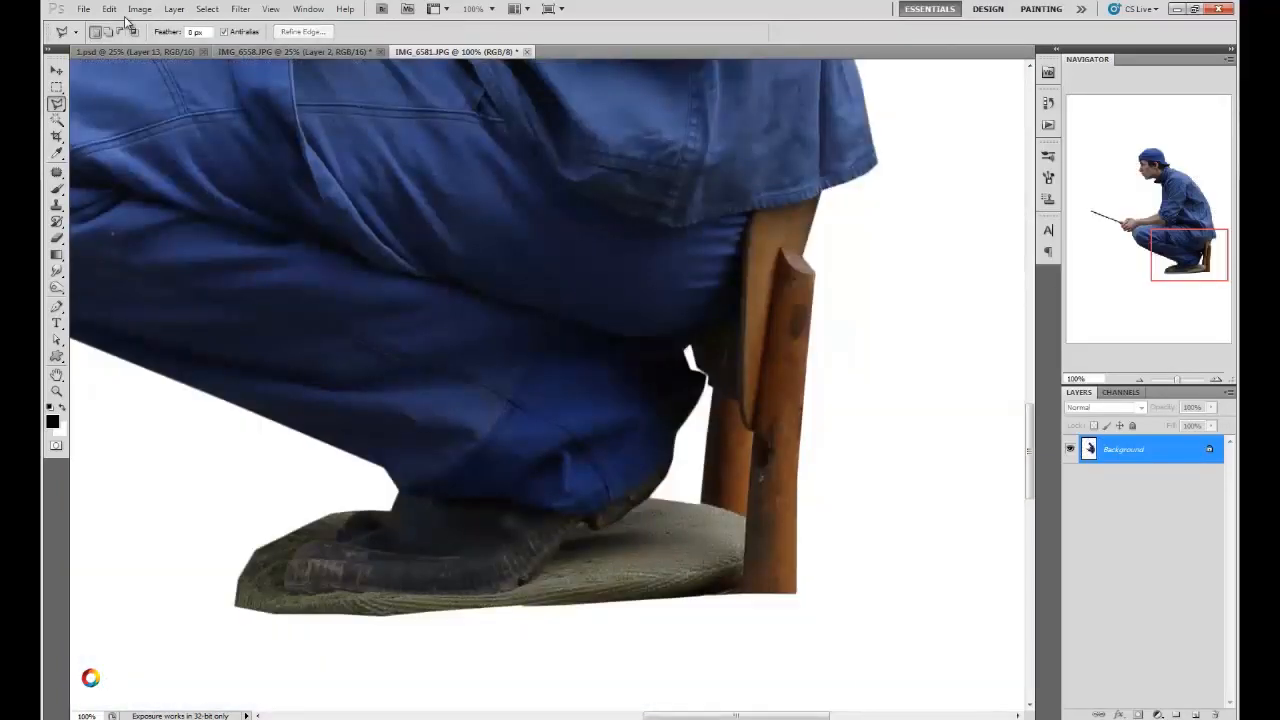
Step: Undo the clearing of the background, invert the selection to the man, and cut him out of the photo
{"action": "left_click", "coordinate": [112, 10]}
{"action": "left_click", "coordinate": [145, 24]}
{"action": "left_click", "coordinate": [207, 10]}
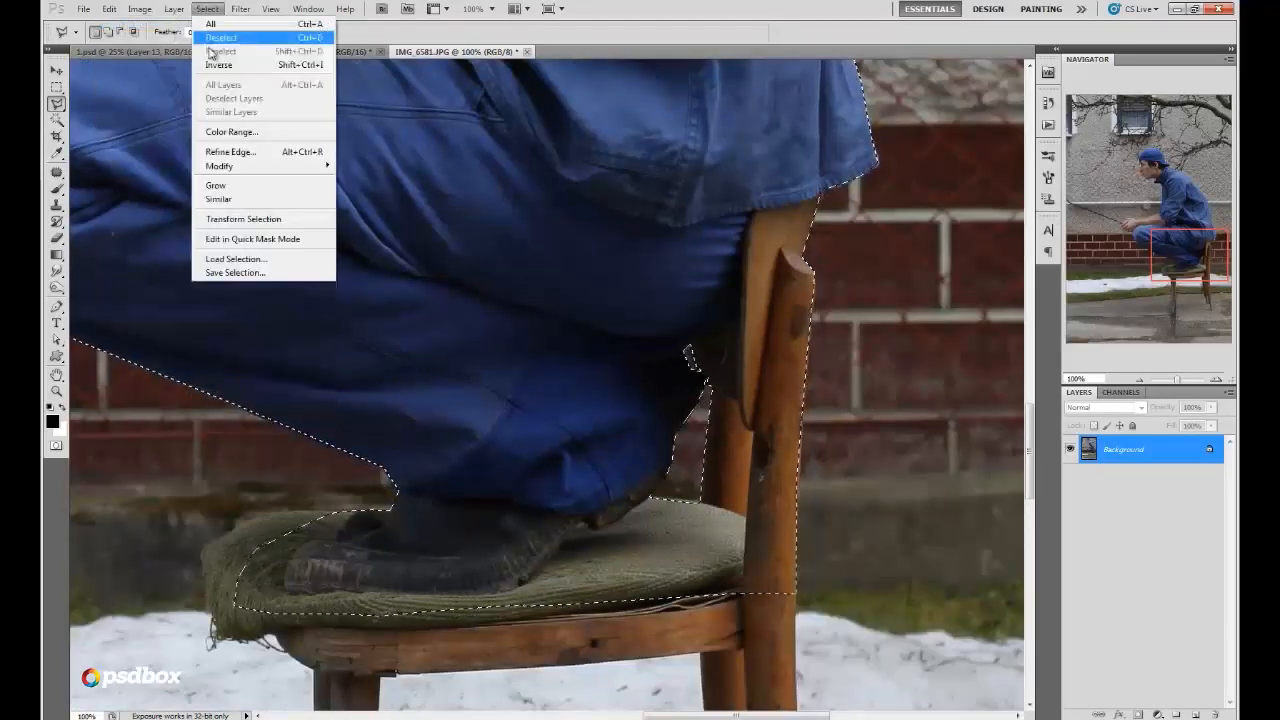
{"action": "left_click", "coordinate": [216, 66]}
{"action": "key", "text": "ctrl+x"}
Step: Close IMG_6581.JPG without saving and paste the man into the IMG_6558.JPG pavement scene
{"action": "left_click", "coordinate": [527, 53]}
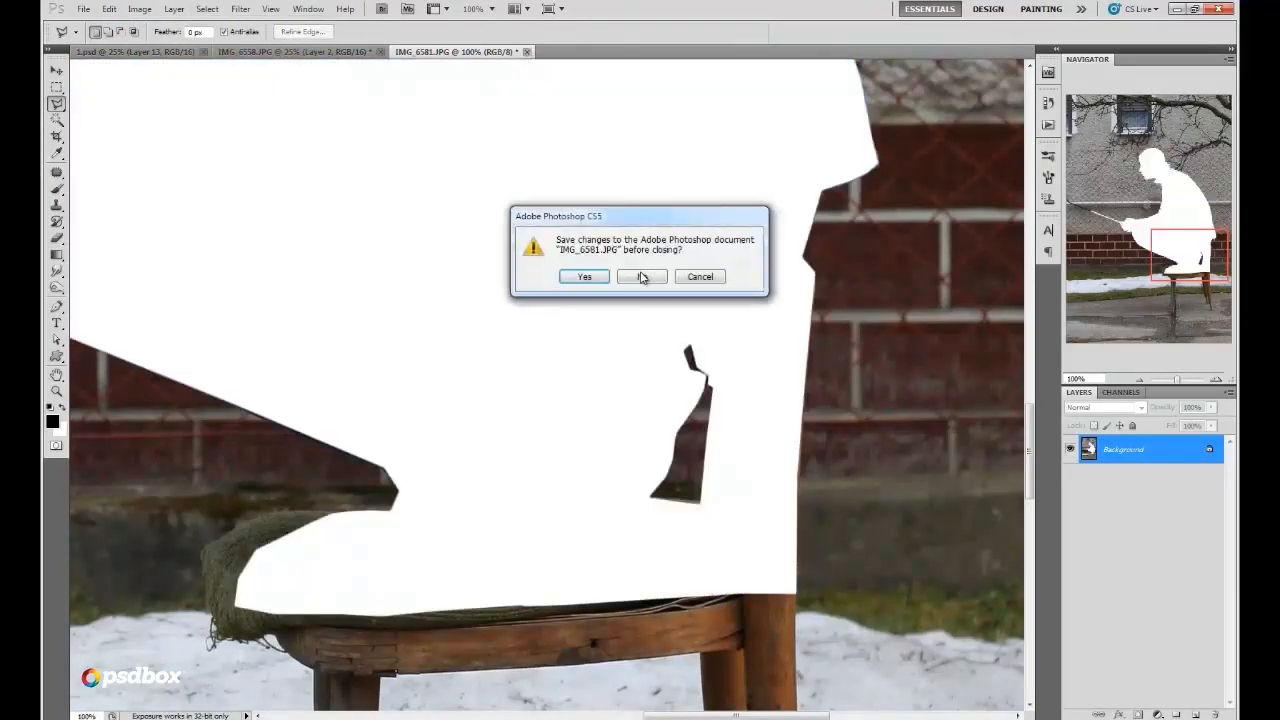
{"action": "left_click", "coordinate": [641, 277]}
{"action": "key", "text": "ctrl+v"}
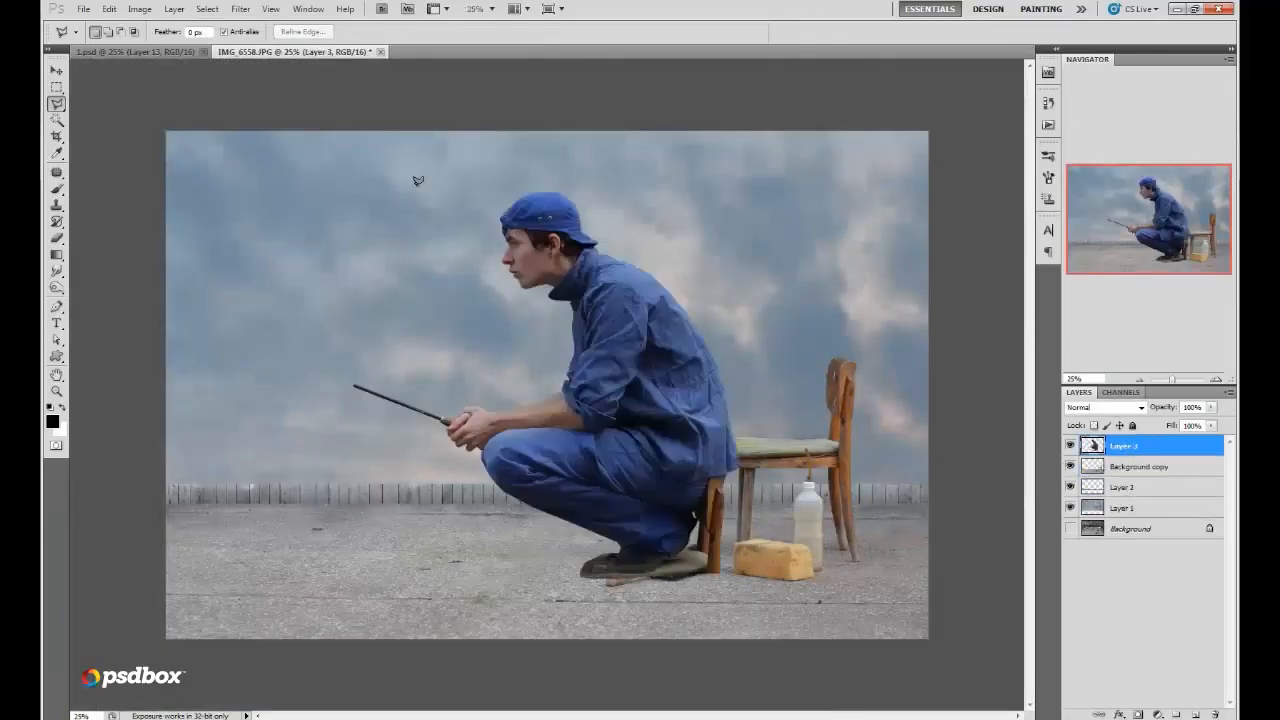
Step: Free-transform the pasted man with linked proportions, scaling him to about 67.78% and placing him on the chair seat
{"action": "left_click", "coordinate": [109, 9]}
{"action": "left_click", "coordinate": [140, 272]}
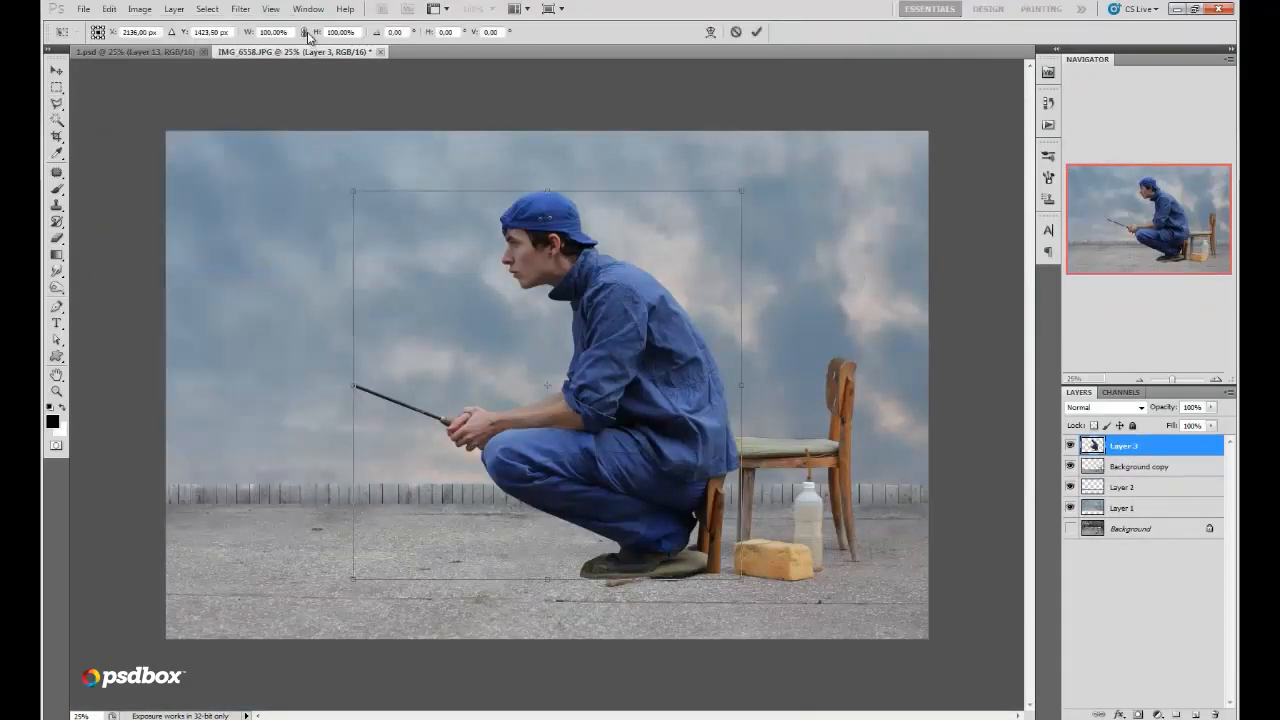
{"action": "left_click", "coordinate": [305, 32]}
{"action": "left_click_drag", "start_coordinate": [741, 190], "coordinate": [568, 365]}
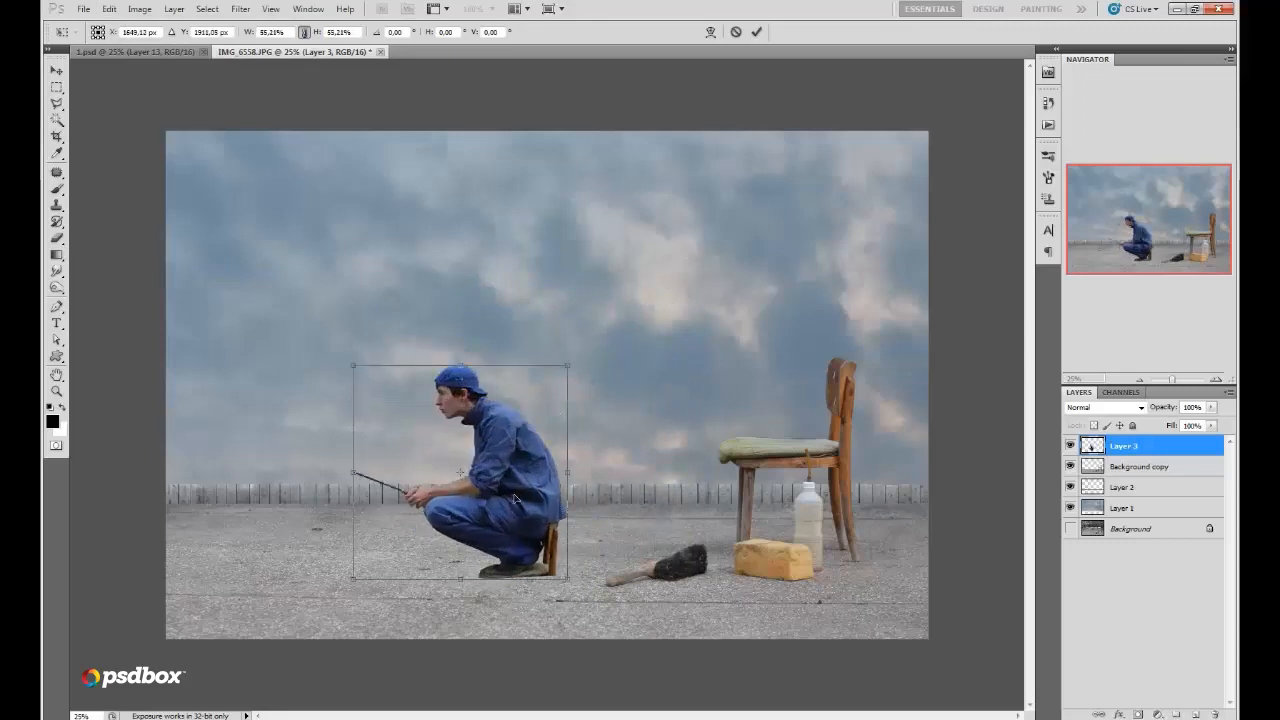
{"action": "left_click_drag", "start_coordinate": [515, 497], "coordinate": [776, 361]}
{"action": "left_click_drag", "start_coordinate": [829, 443], "coordinate": [874, 461]}
{"action": "left_click_drag", "start_coordinate": [844, 439], "coordinate": [825, 430]}
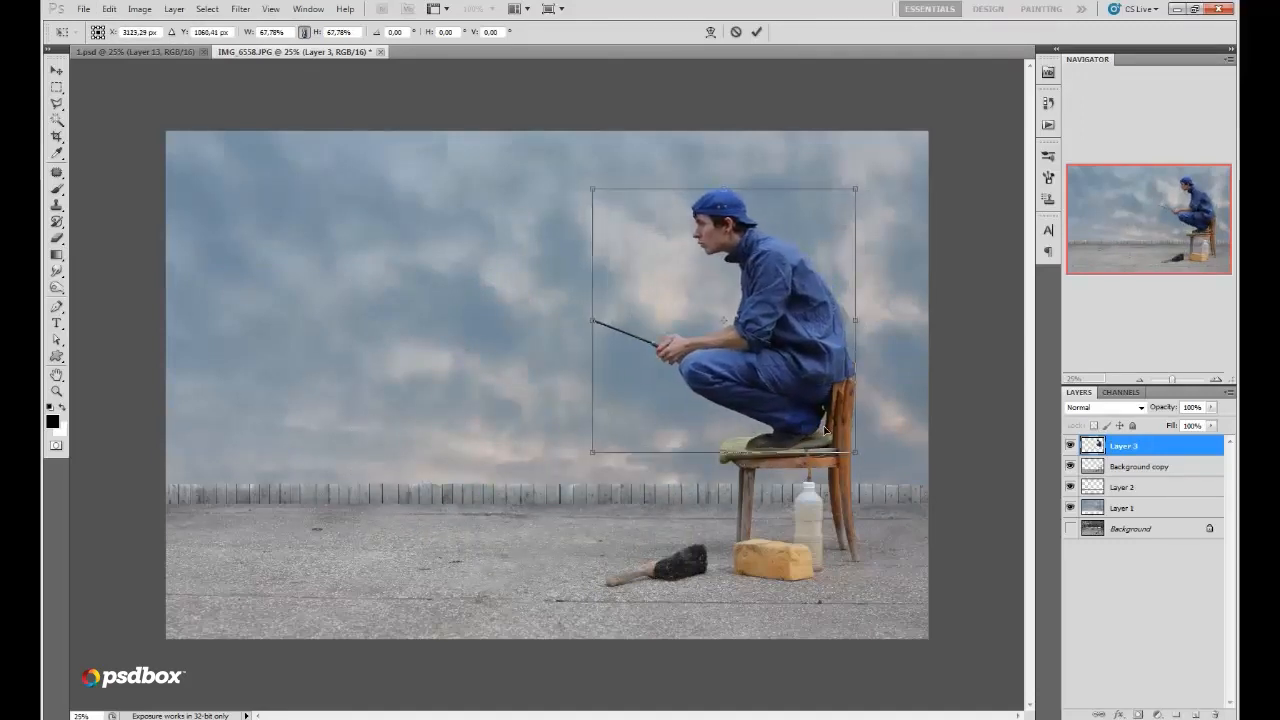
Step: Enlarge the man to about 68.89% and nudge him upward so he lines up with the chair seat
{"action": "left_click", "coordinate": [1214, 379]}
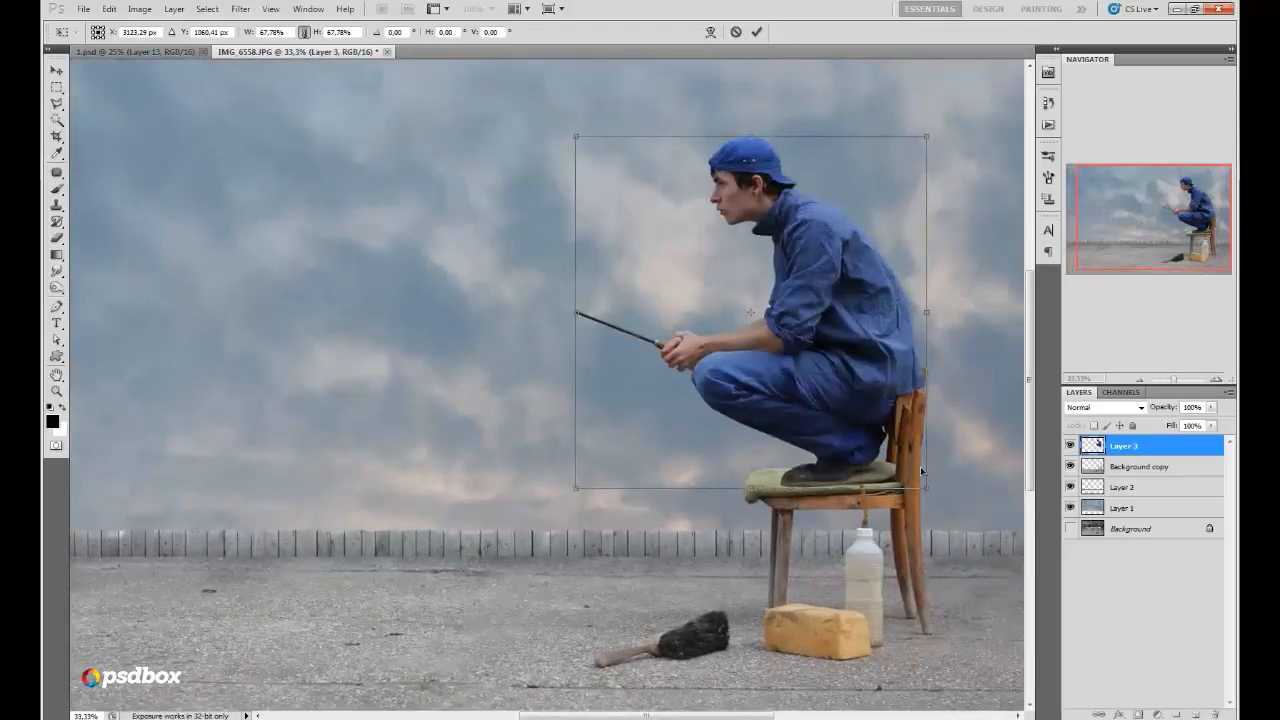
{"action": "left_click_drag", "start_coordinate": [931, 489], "coordinate": [933, 491]}
{"action": "key", "text": "Up"}
{"action": "key", "text": "Up"}
{"action": "key", "text": "Up"}
{"action": "key", "text": "Up"}
{"action": "key", "text": "Up"}
{"action": "key", "text": "Up"}
{"action": "key", "text": "Up"}
{"action": "key", "text": "Up"}
{"action": "key", "text": "Up"}
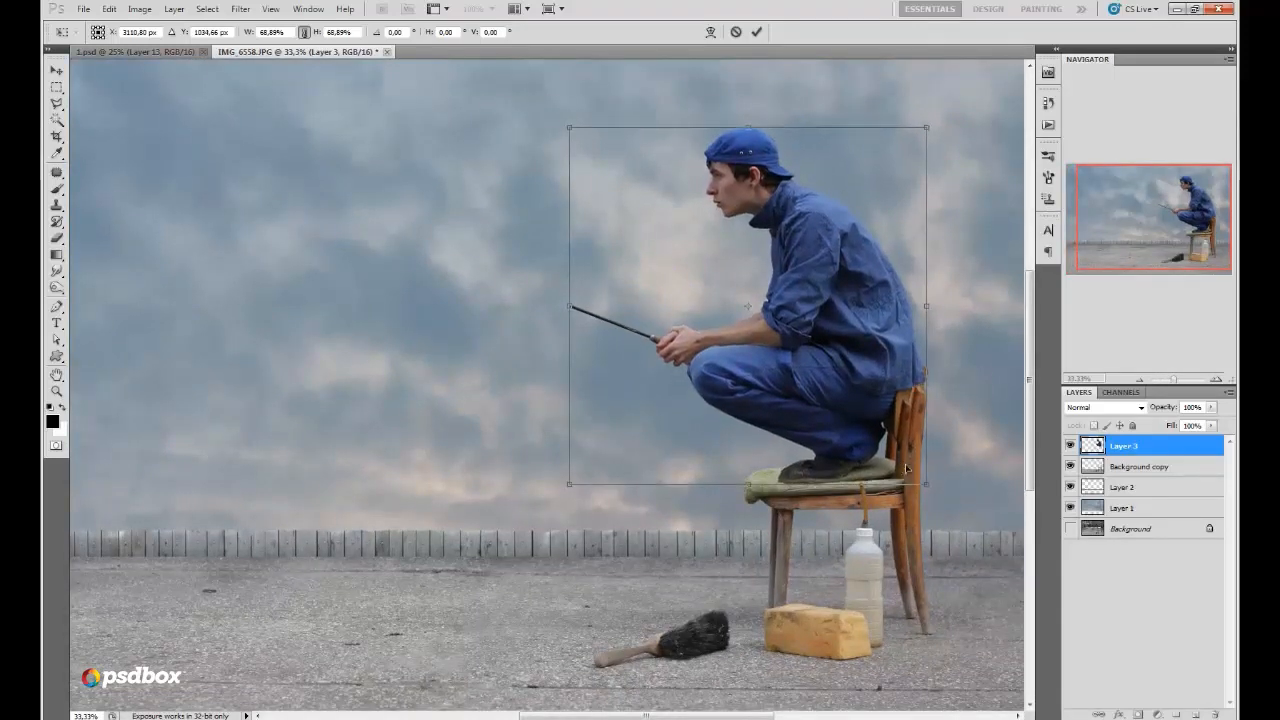
Step: Fine-tune the man's scale to about 69.36%, align his cut-out chair parts with the scene's chair, and apply the transform
{"action": "left_click", "coordinate": [1214, 384]}
{"action": "left_click", "coordinate": [1215, 384]}
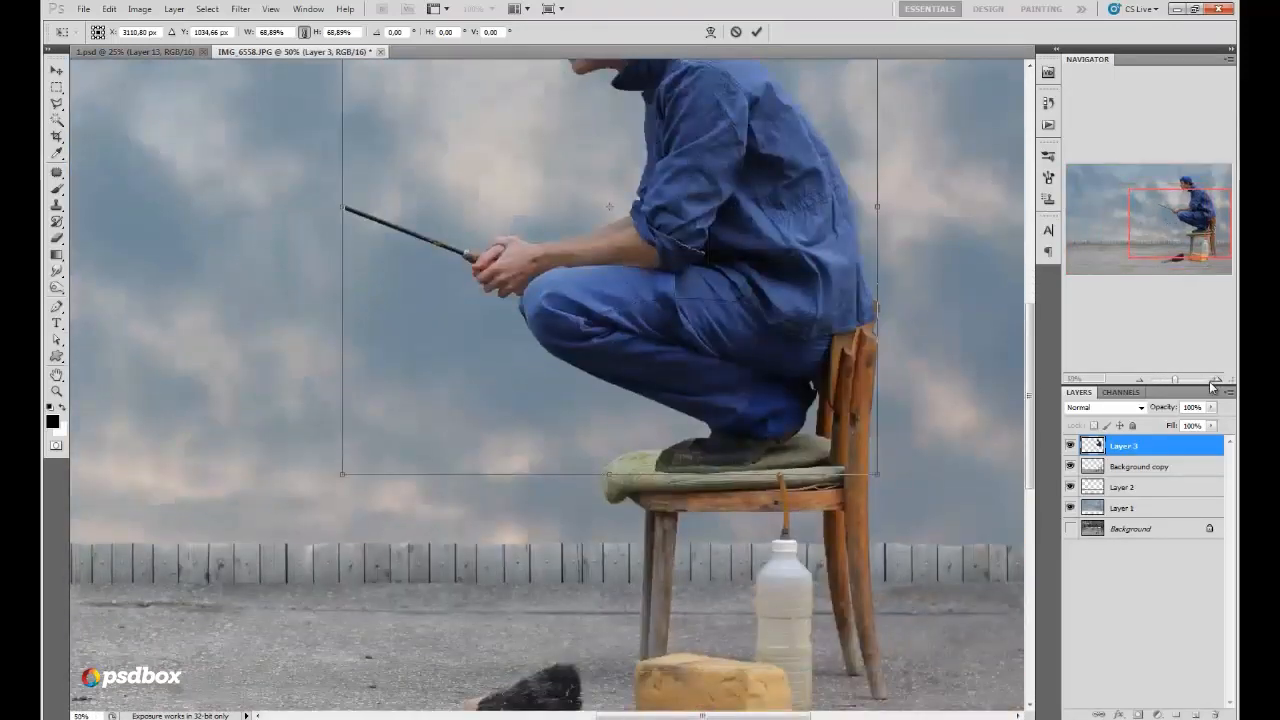
{"action": "left_click", "coordinate": [1215, 384]}
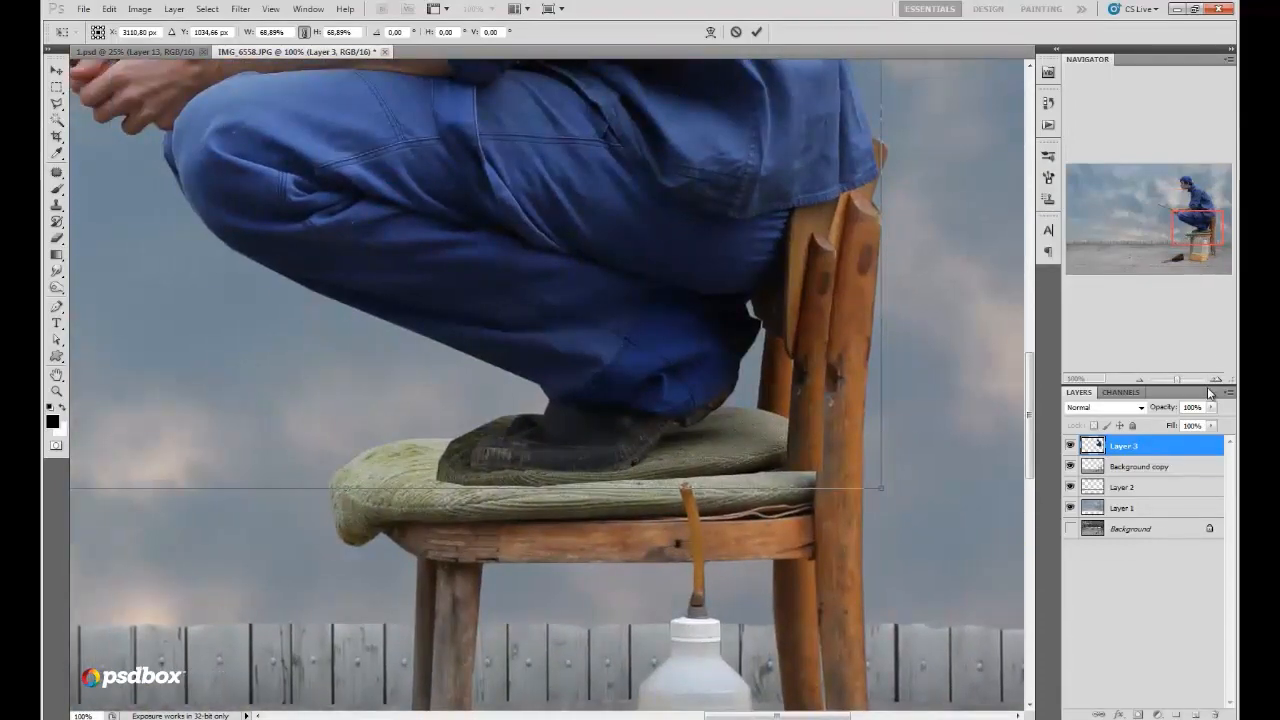
{"action": "left_click", "coordinate": [1215, 384]}
{"action": "left_click_drag", "start_coordinate": [1196, 230], "coordinate": [1193, 215]}
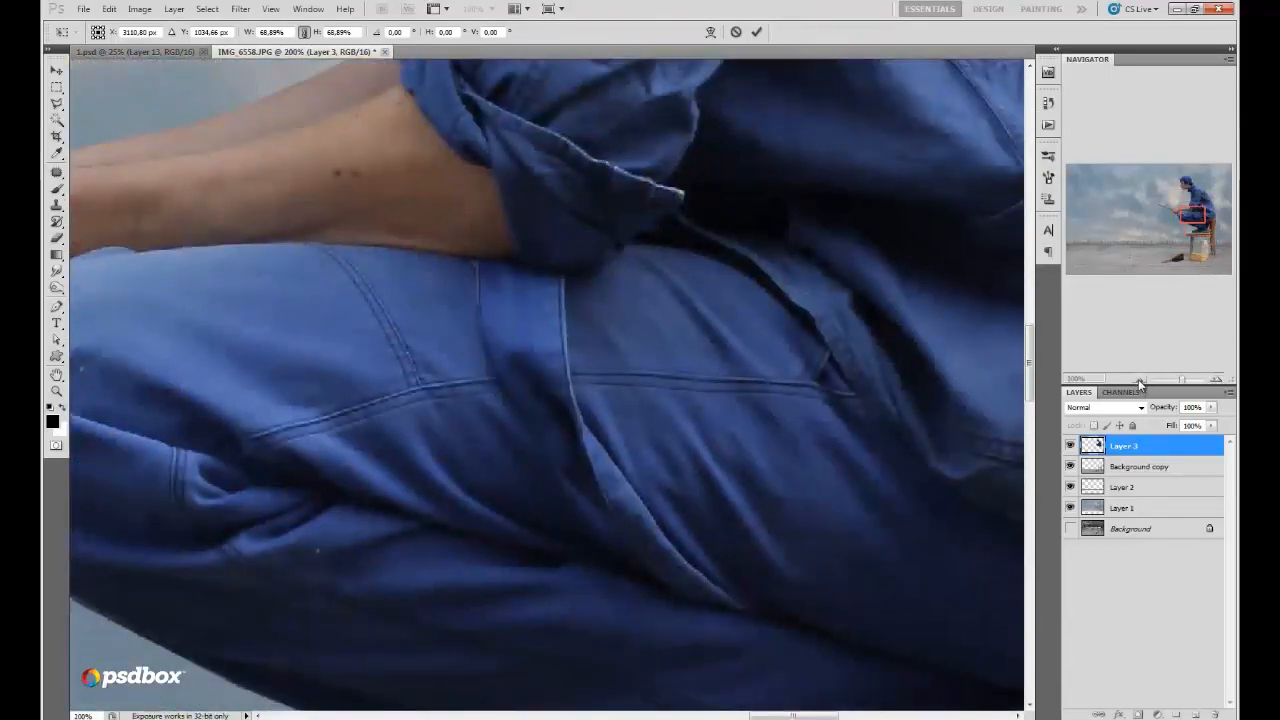
{"action": "left_click_drag", "start_coordinate": [1140, 384], "coordinate": [1128, 384]}
{"action": "left_click_drag", "start_coordinate": [1192, 215], "coordinate": [1203, 232]}
{"action": "left_click_drag", "start_coordinate": [808, 514], "coordinate": [771, 518]}
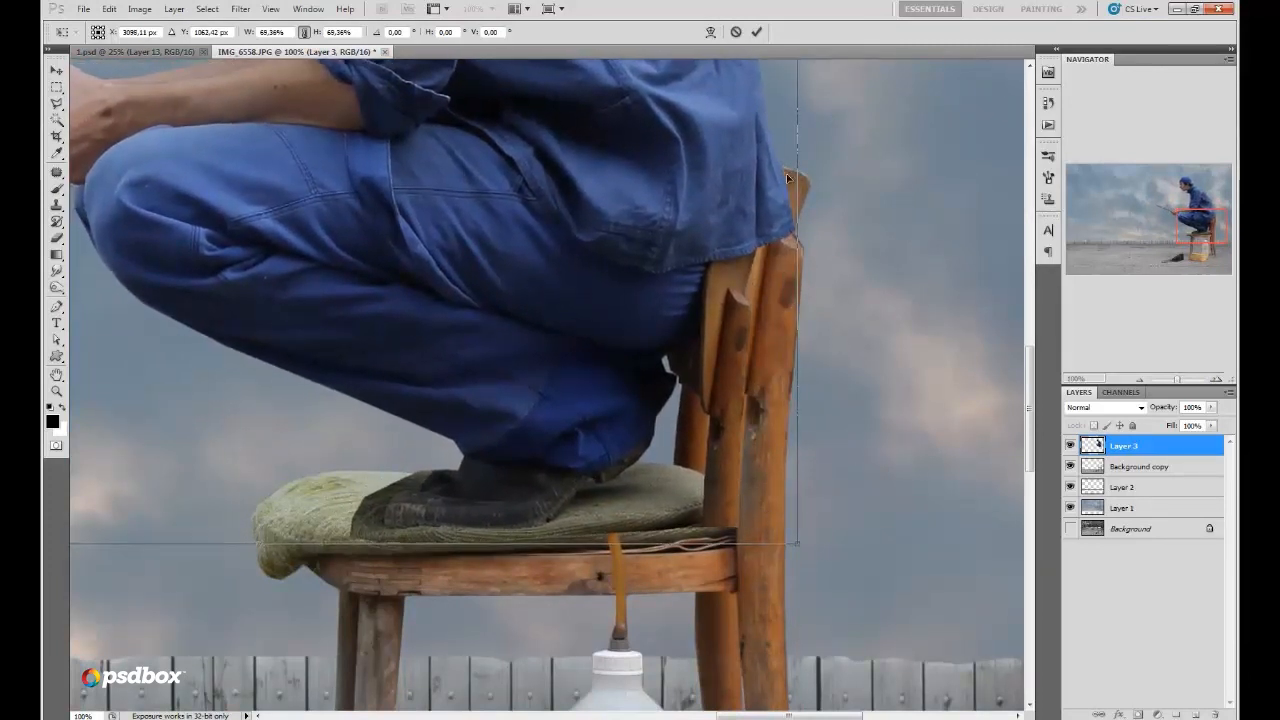
{"action": "left_click", "coordinate": [758, 33]}
Step: Erase the man layer's leftover cushion in front of his shoes with a 27 px eraser
{"action": "left_click", "coordinate": [57, 238]}
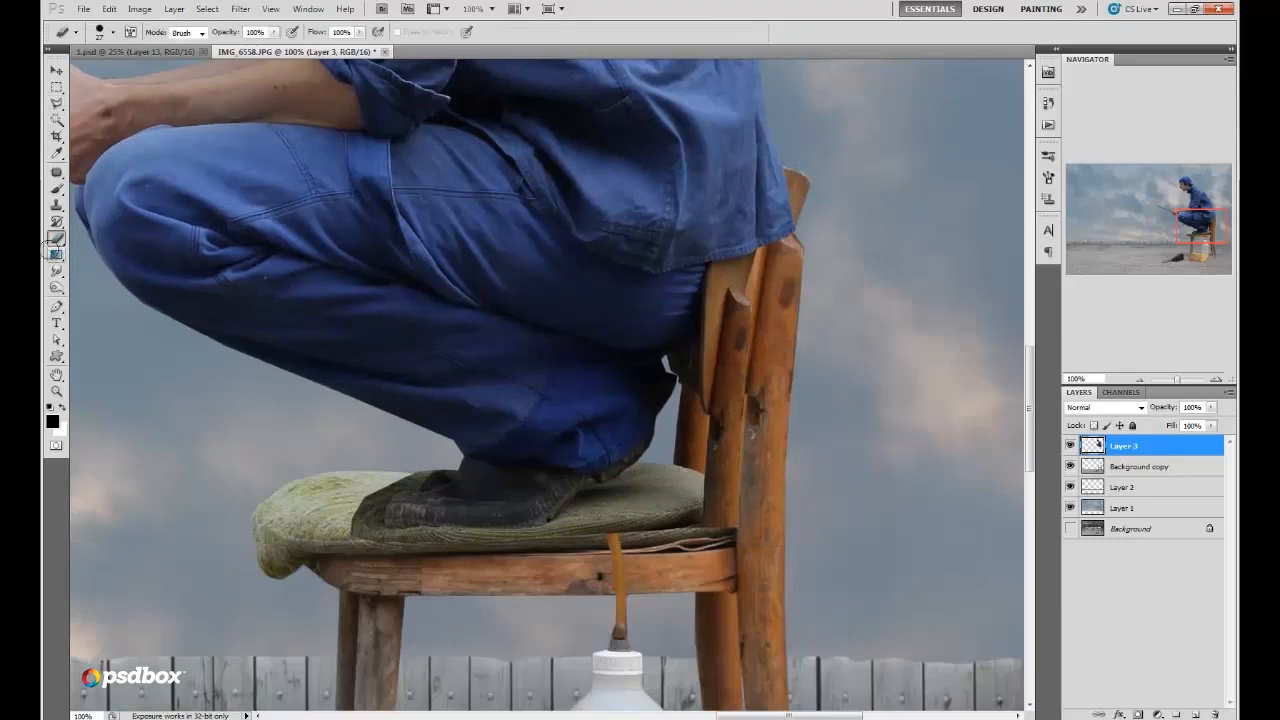
{"action": "right_click", "coordinate": [768, 445]}
{"action": "key", "text": "Tab"}
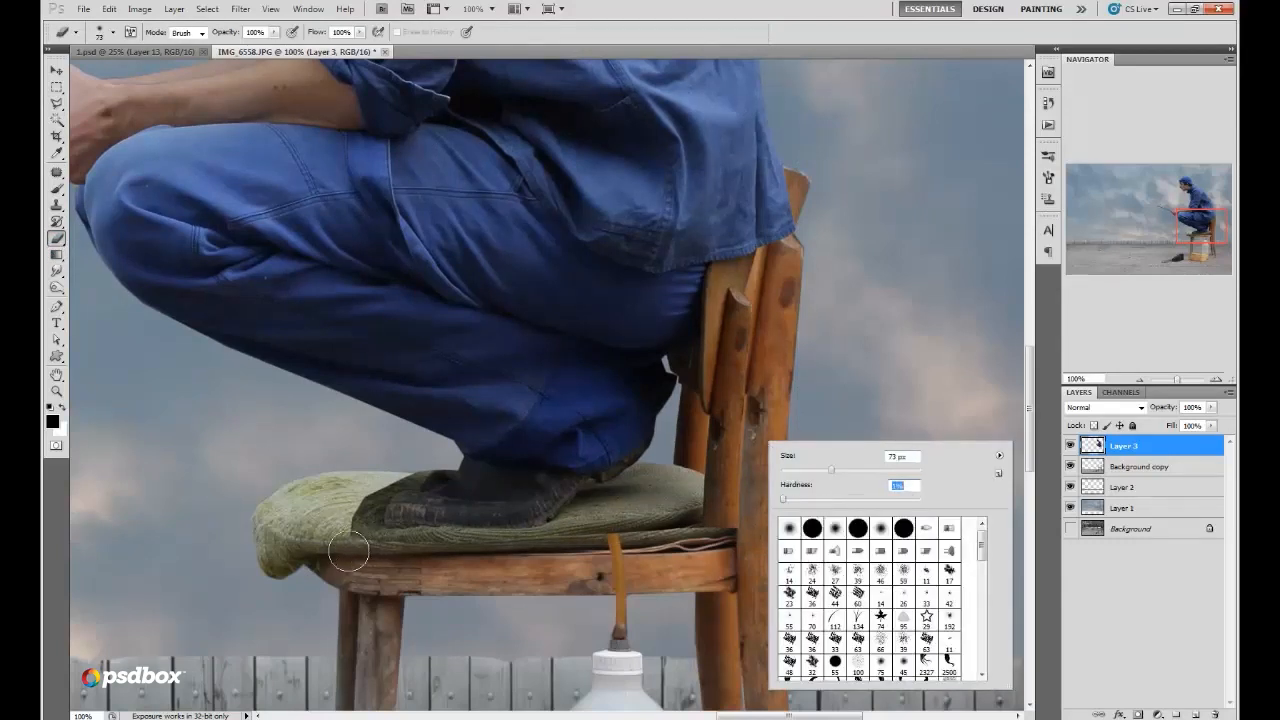
{"action": "key", "text": "Return"}
{"action": "right_click", "coordinate": [402, 452]}
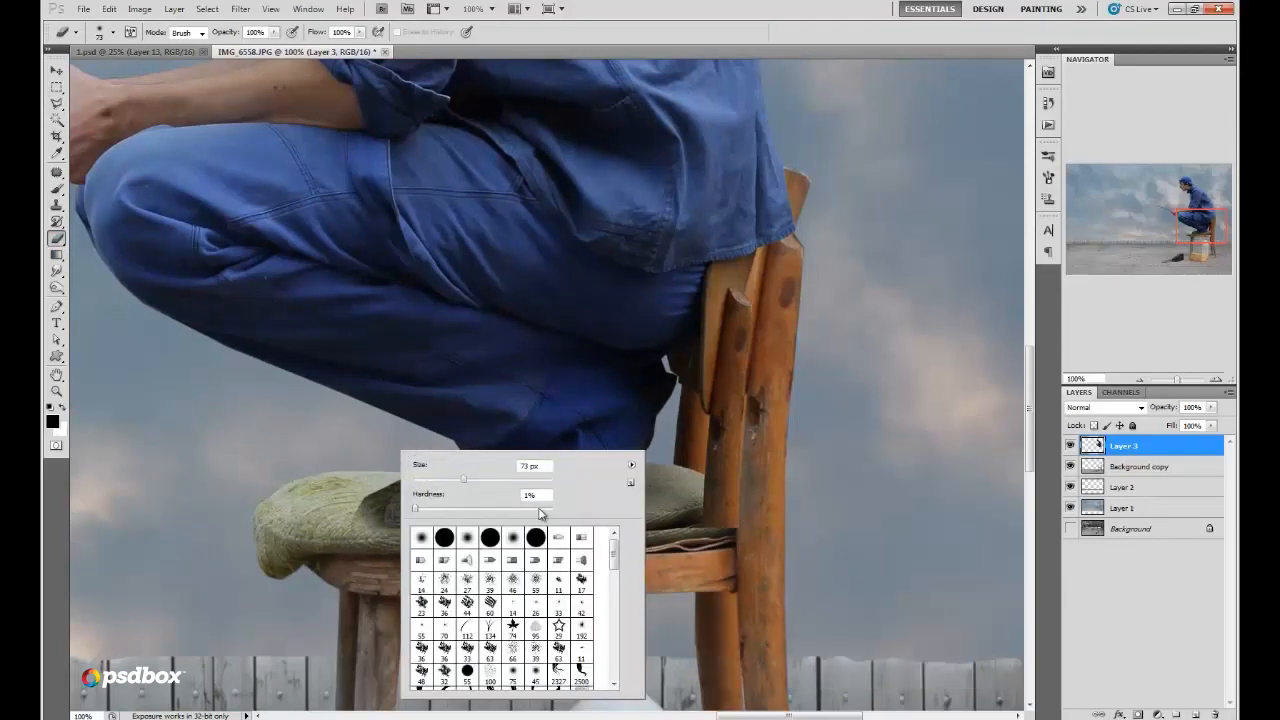
{"action": "type", "text": "27"}
{"action": "key", "text": "Return"}
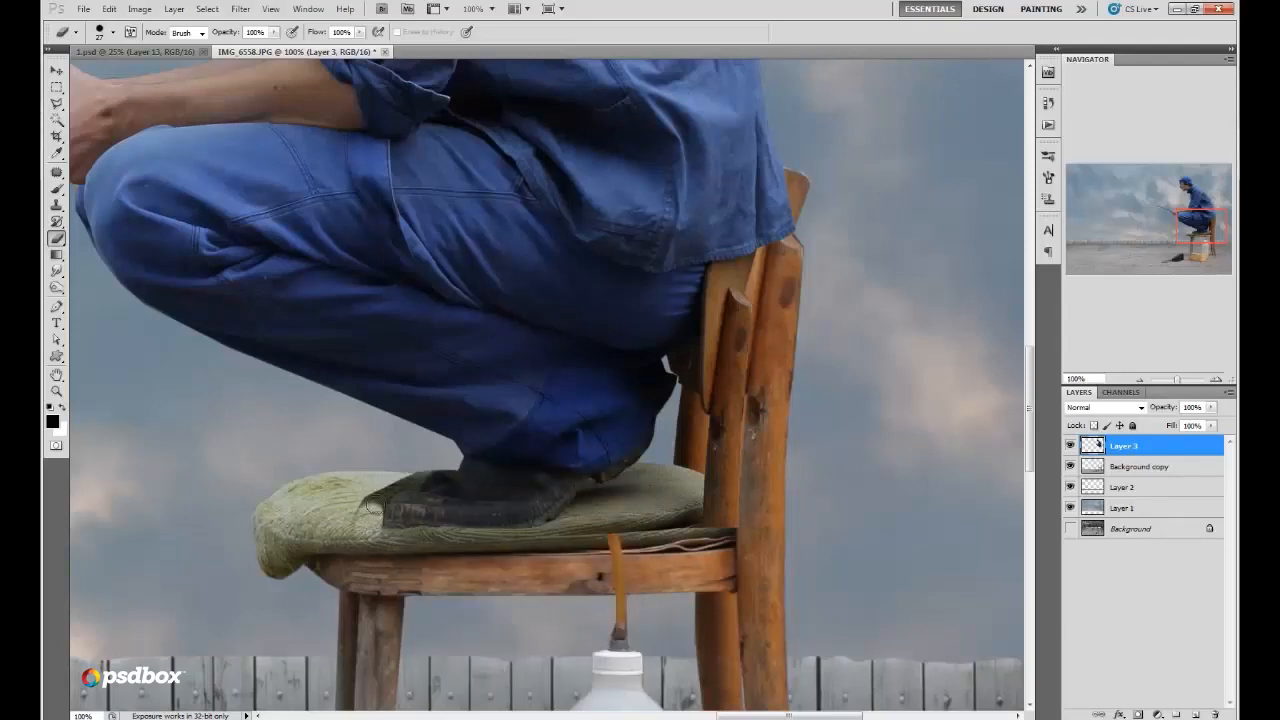
{"action": "left_click_drag", "start_coordinate": [370, 505], "coordinate": [405, 479]}
Step: Erase the leftover cushion edge beneath the man's shoes with a 47 px eraser at 0% hardness
{"action": "right_click", "coordinate": [522, 470]}
{"action": "left_click_drag", "start_coordinate": [557, 498], "coordinate": [564, 498]}
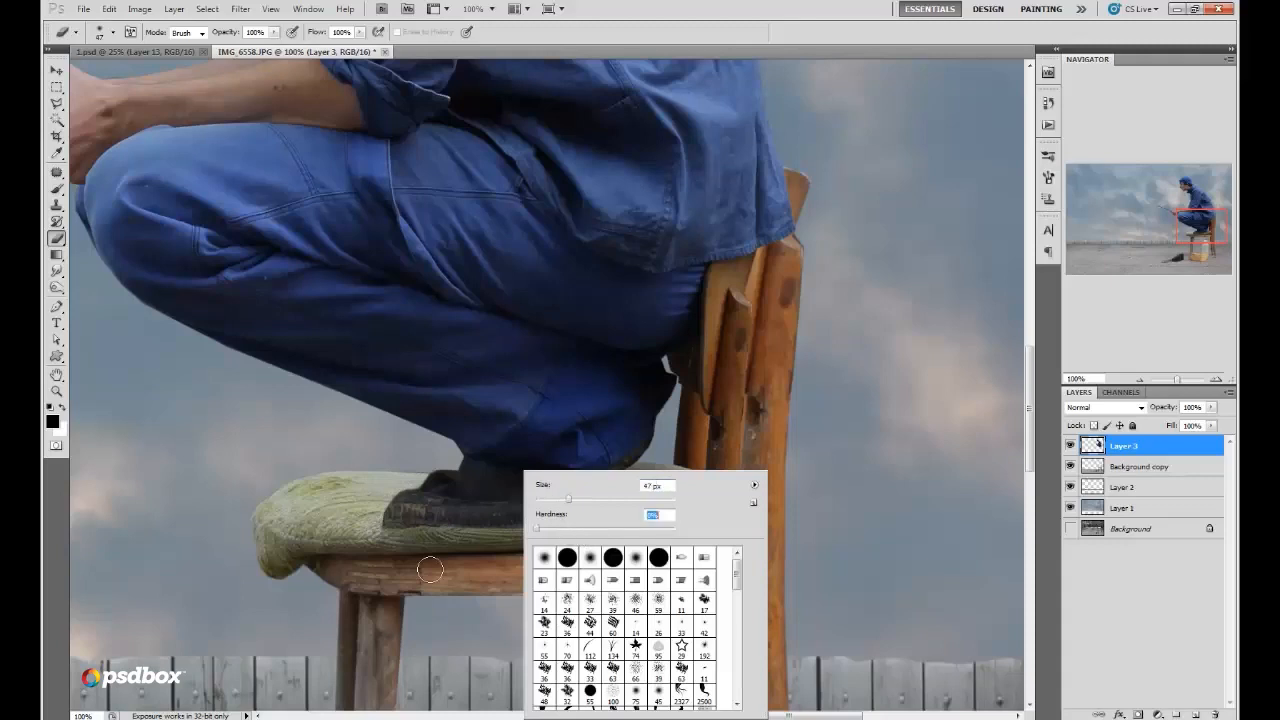
{"action": "key", "text": "Return"}
{"action": "left_click_drag", "start_coordinate": [572, 549], "coordinate": [710, 538]}
Step: Reduce the eraser to 9 px and uncover the tip of the bottle's tube in front of the cushion
{"action": "right_click", "coordinate": [745, 470]}
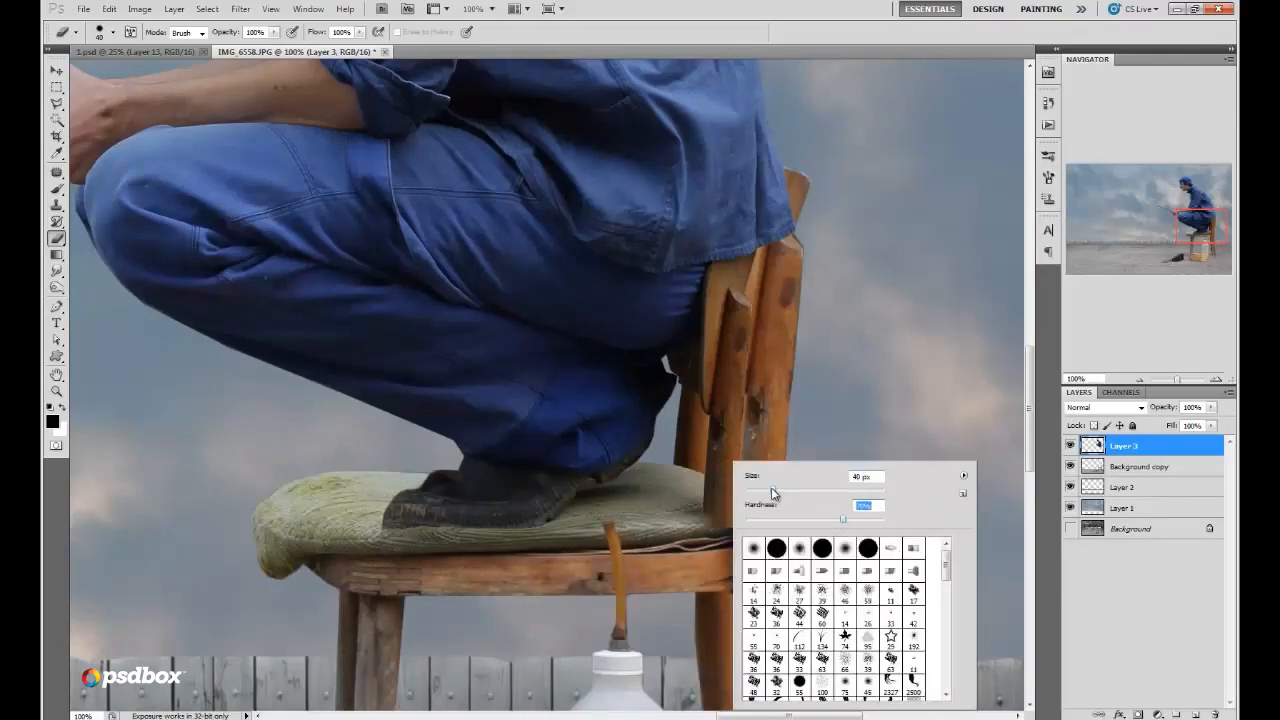
{"action": "left_click_drag", "start_coordinate": [772, 492], "coordinate": [758, 490]}
{"action": "right_click", "coordinate": [640, 480]}
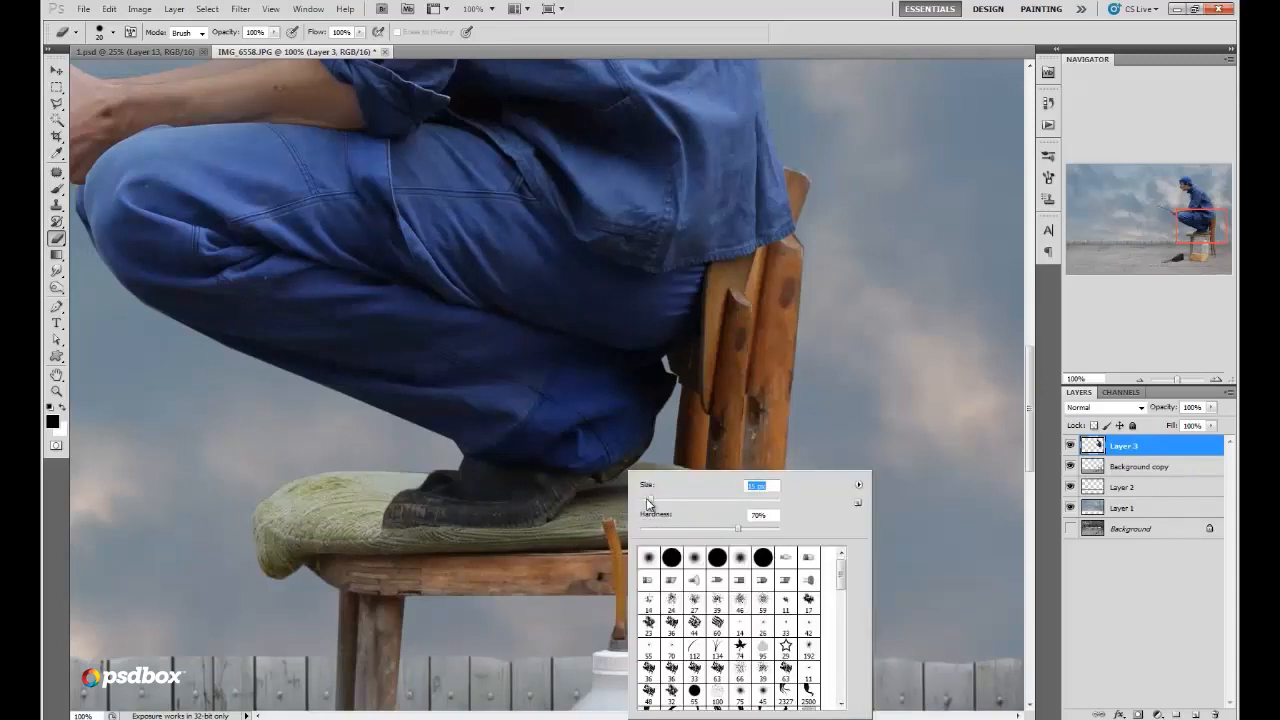
{"action": "left_click", "coordinate": [608, 518]}
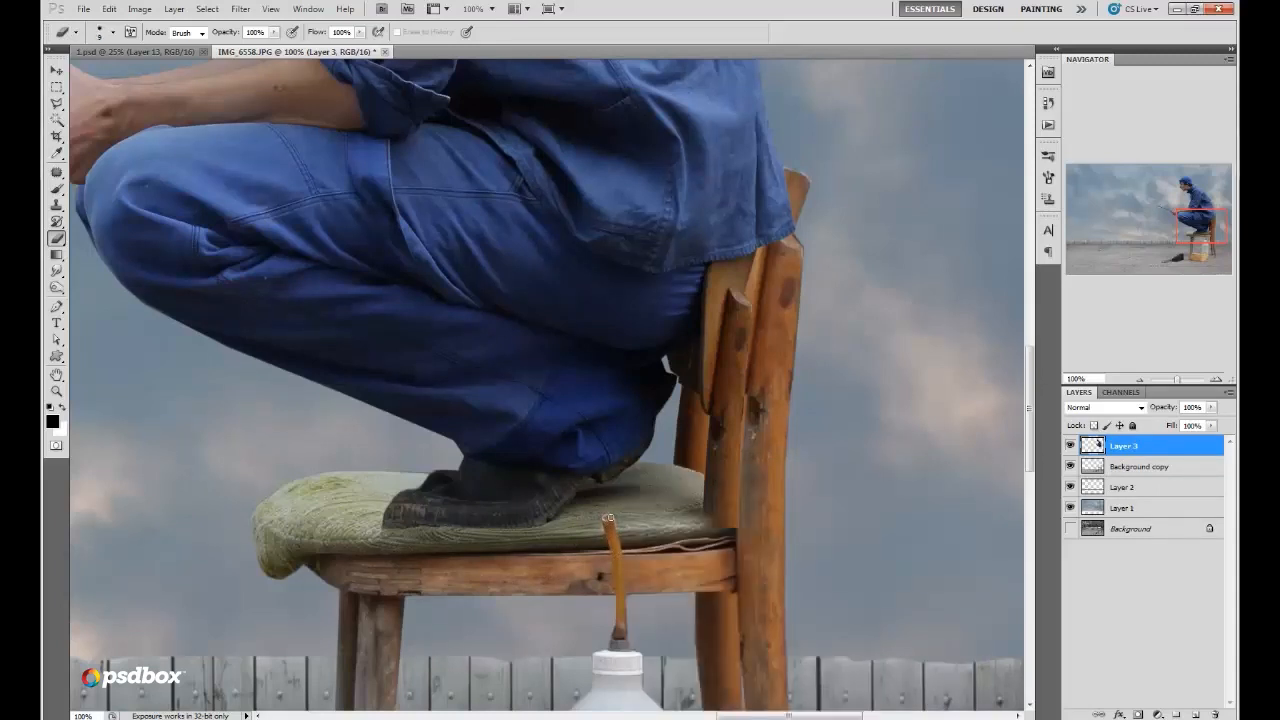
Step: Erase the leftover cushion and chair leg beside the chair back with 52 px and 96 px erasers at 0% hardness
{"action": "right_click", "coordinate": [665, 516]}
{"action": "mouse_move", "coordinate": [698, 508]}
{"action": "left_mouse_down"}
{"action": "mouse_move", "coordinate": [727, 508]}
{"action": "mouse_move", "coordinate": [710, 480]}
{"action": "mouse_move", "coordinate": [712, 525]}
{"action": "left_mouse_up"}
{"action": "left_click", "coordinate": [651, 515]}
{"action": "right_click", "coordinate": [794, 451]}
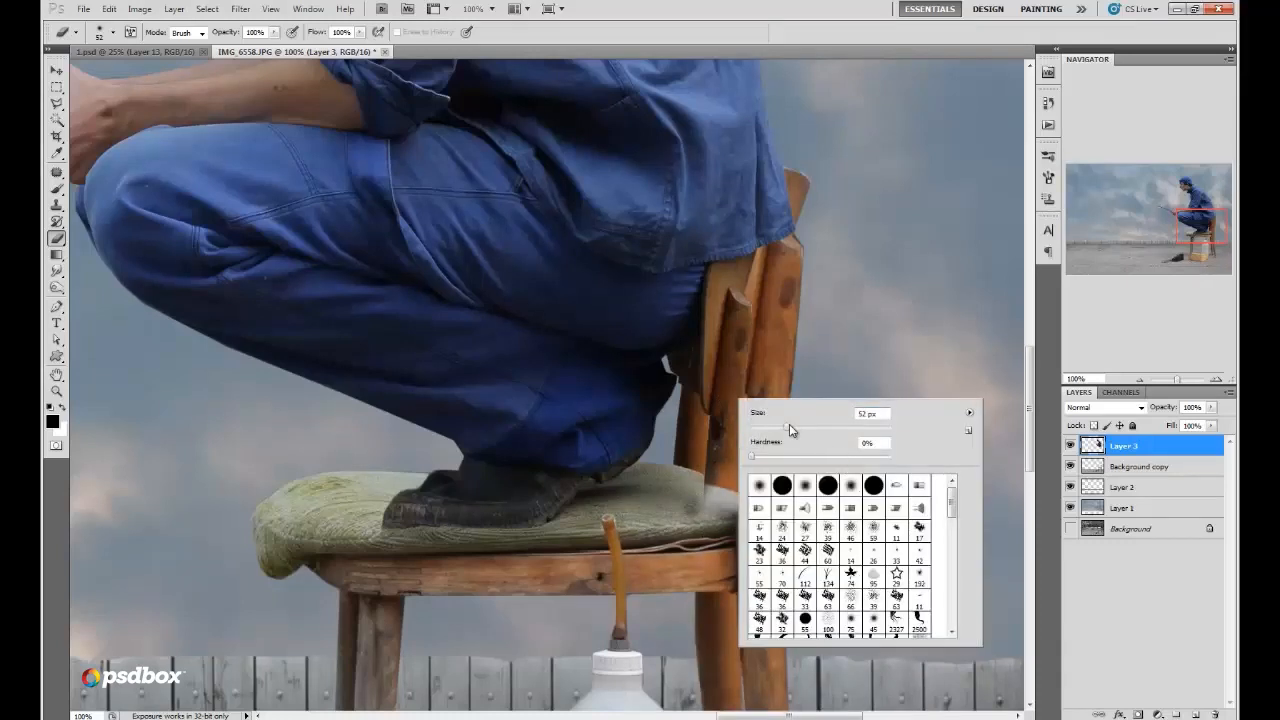
{"action": "left_click_drag", "start_coordinate": [789, 428], "coordinate": [816, 428]}
{"action": "left_click", "coordinate": [700, 505]}
{"action": "left_click_drag", "start_coordinate": [700, 500], "coordinate": [705, 455]}
Step: Erase the leftover cushion between the man's heel and the chair back with a smaller eraser
{"action": "right_click", "coordinate": [786, 461]}
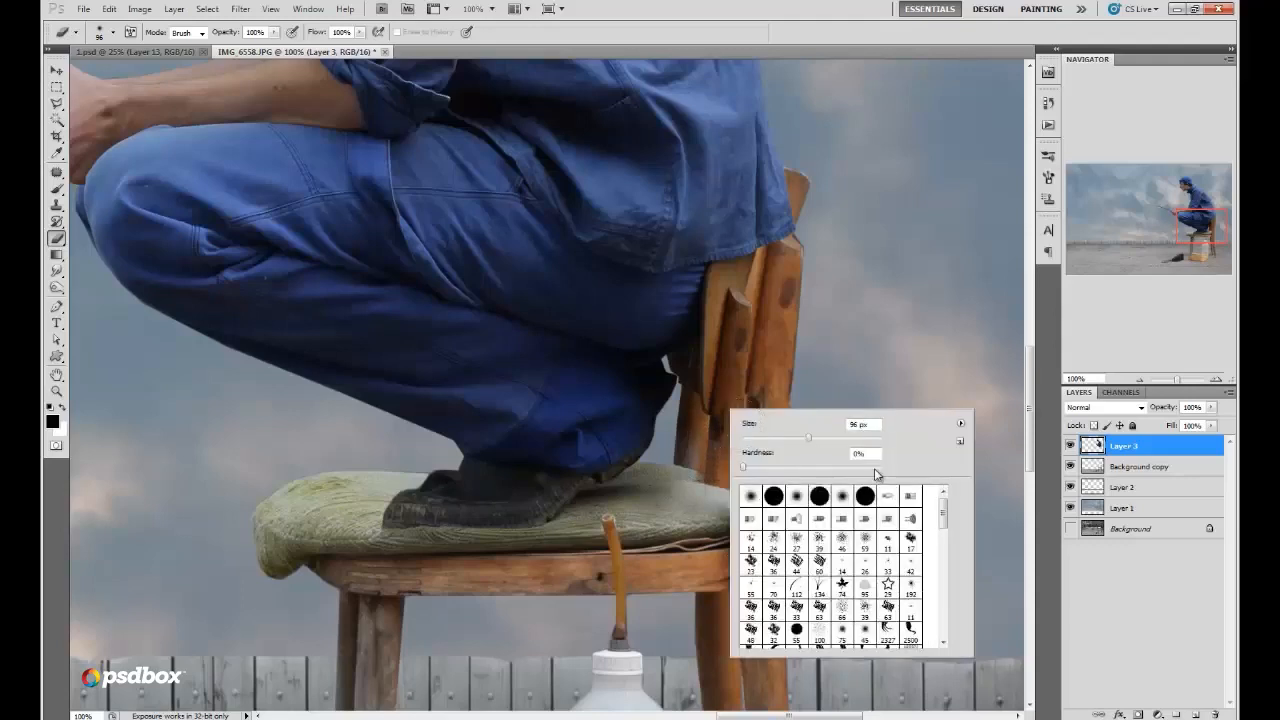
{"action": "left_click_drag", "start_coordinate": [806, 438], "coordinate": [766, 438]}
{"action": "left_click", "coordinate": [680, 468]}
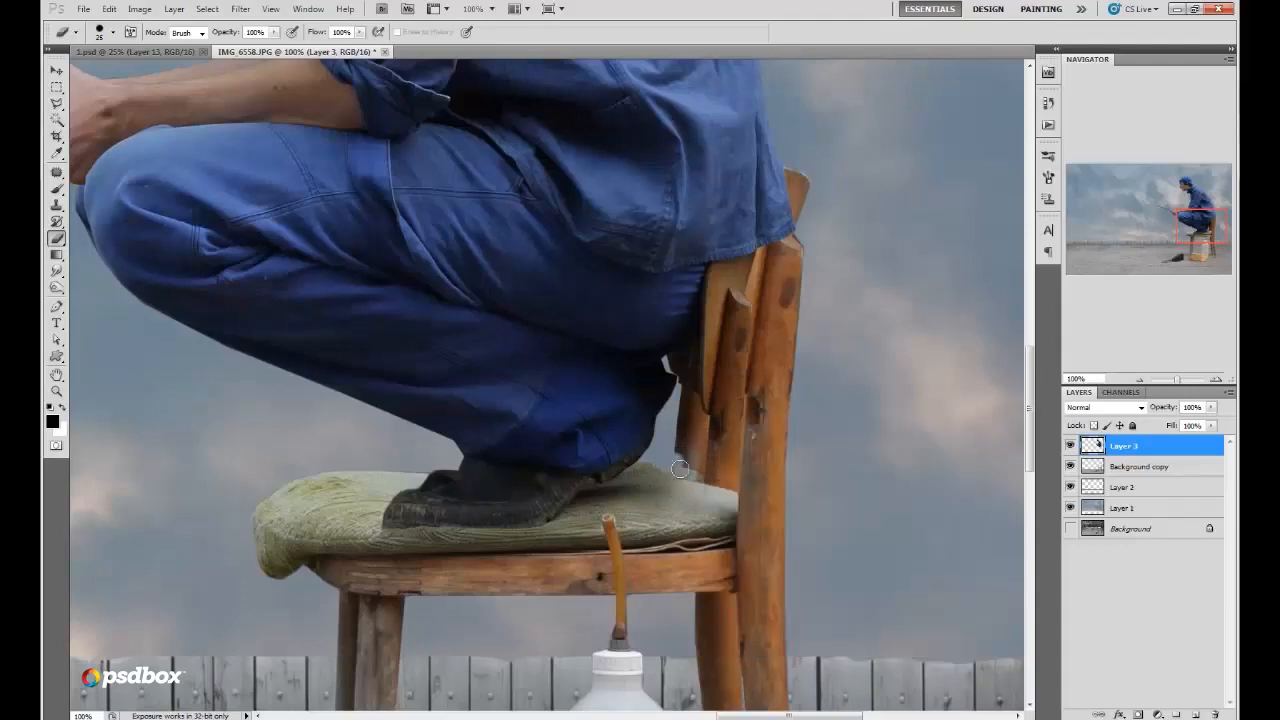
{"action": "right_click", "coordinate": [665, 440]}
{"action": "left_click_drag", "start_coordinate": [703, 473], "coordinate": [680, 473]}
{"action": "left_click", "coordinate": [646, 469]}
Step: Erase the duplicate chair-back posts behind the man's hips, using a 44 px eraser at 93% hardness for the front post
{"action": "right_click", "coordinate": [736, 435]}
{"action": "mouse_move", "coordinate": [774, 458]}
{"action": "left_mouse_down"}
{"action": "mouse_move", "coordinate": [788, 475]}
{"action": "mouse_move", "coordinate": [801, 456]}
{"action": "left_mouse_up"}
{"action": "left_click", "coordinate": [690, 447]}
{"action": "mouse_move", "coordinate": [682, 440]}
{"action": "left_mouse_down"}
{"action": "mouse_move", "coordinate": [725, 460]}
{"action": "mouse_move", "coordinate": [710, 380]}
{"action": "mouse_move", "coordinate": [701, 406]}
{"action": "mouse_move", "coordinate": [731, 328]}
{"action": "mouse_move", "coordinate": [791, 346]}
{"action": "mouse_move", "coordinate": [709, 336]}
{"action": "mouse_move", "coordinate": [718, 328]}
{"action": "mouse_move", "coordinate": [737, 356]}
{"action": "left_mouse_up"}
{"action": "right_click", "coordinate": [707, 402]}
{"action": "right_click", "coordinate": [712, 347]}
{"action": "right_click", "coordinate": [812, 266]}
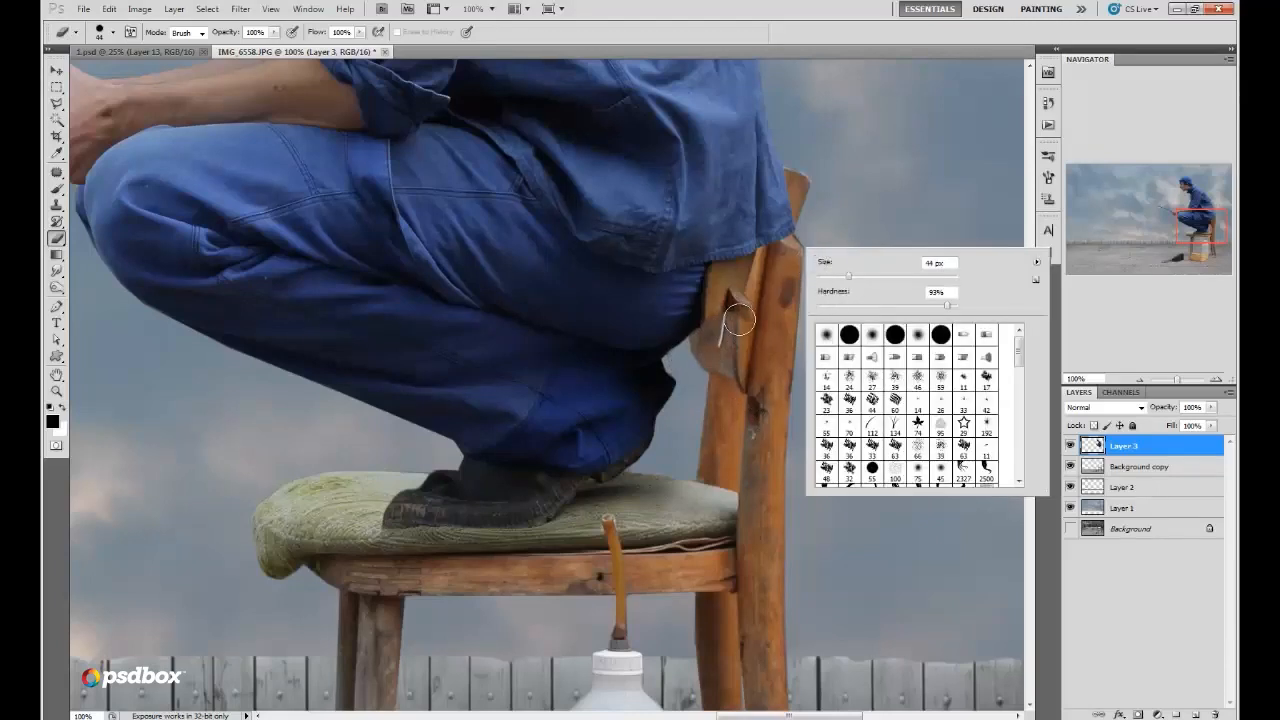
{"action": "key", "text": "Return"}
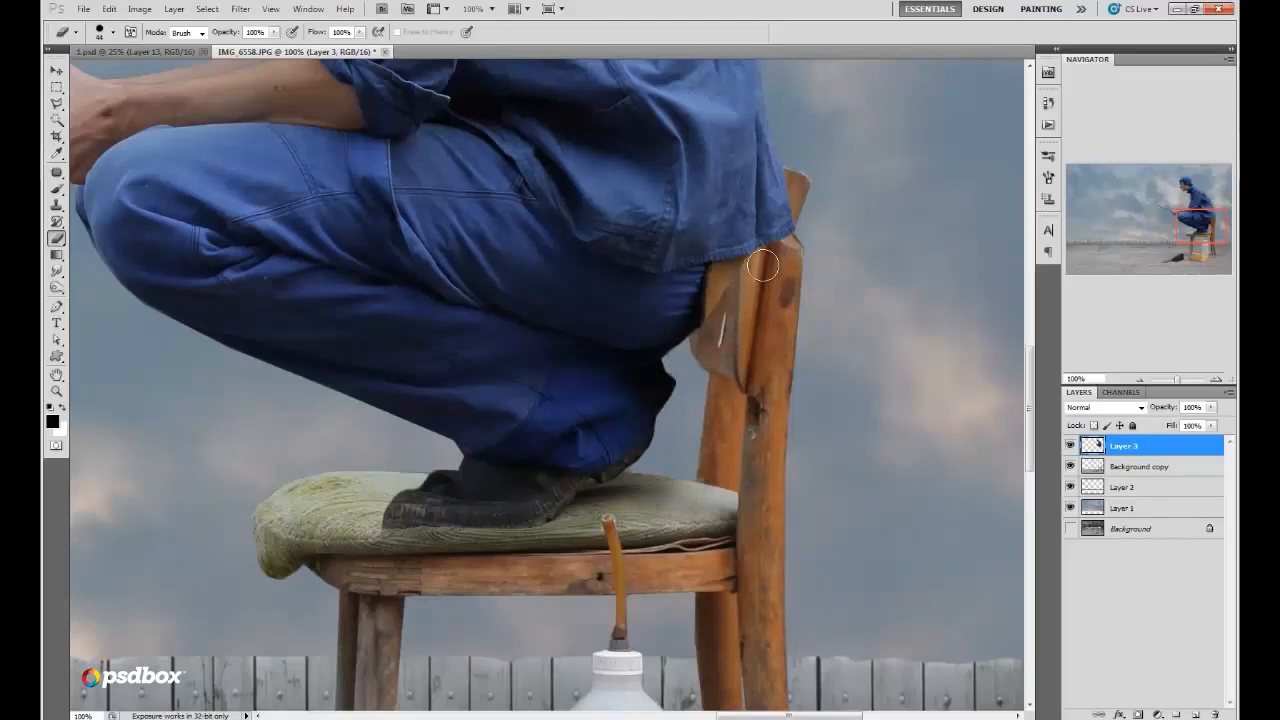
Step: Shift the man closer to the chair back and retouch the light spot on the cushion with a 29 px Clone Stamp
{"action": "left_click", "coordinate": [57, 71]}
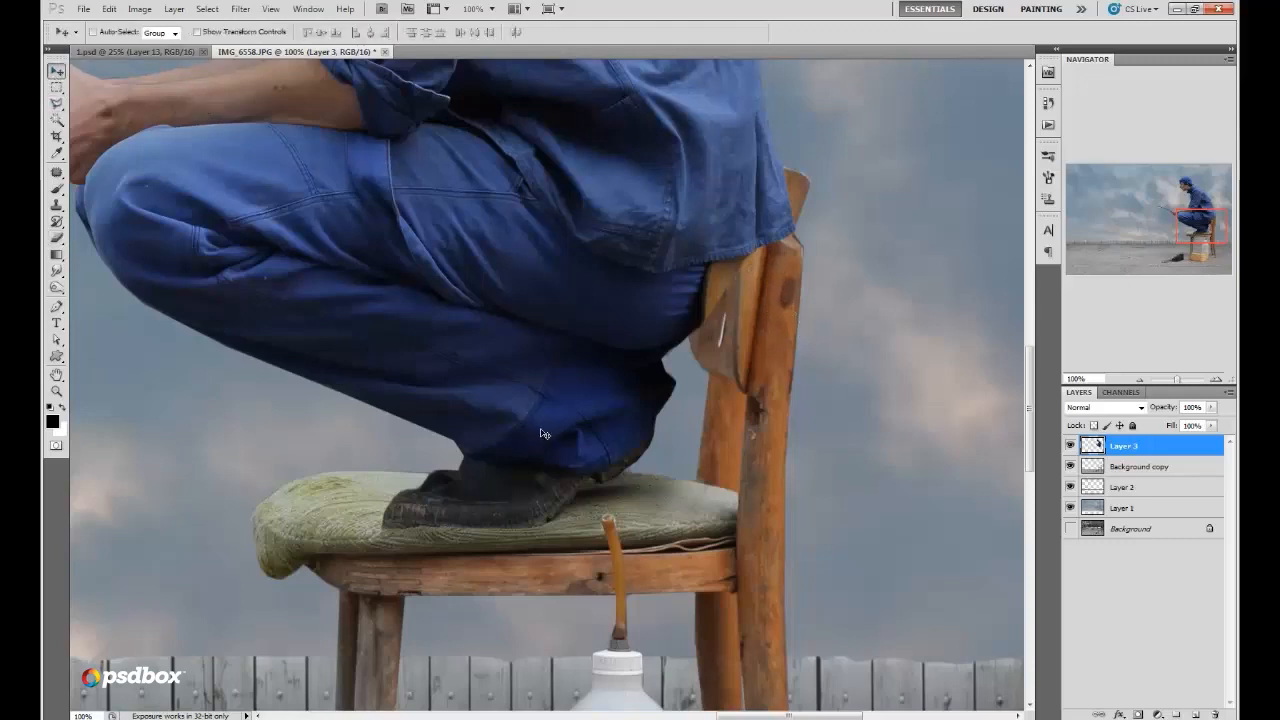
{"action": "left_click_drag", "start_coordinate": [540, 433], "coordinate": [571, 433]}
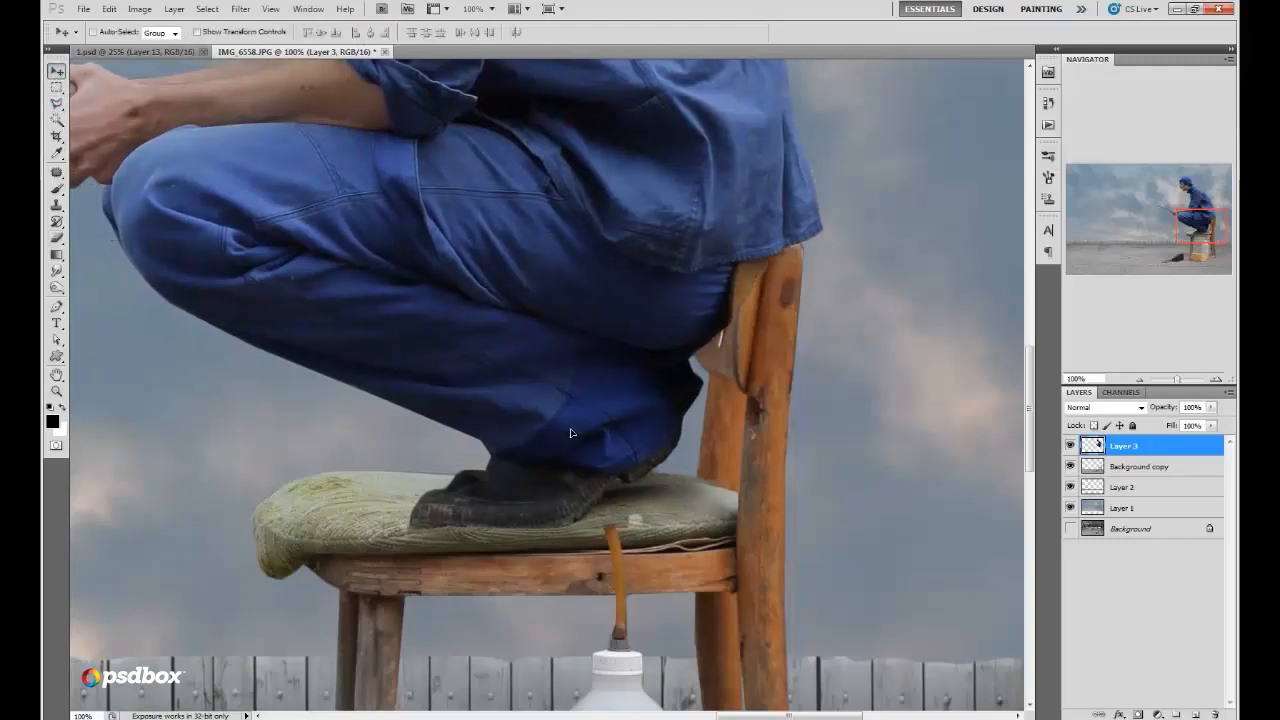
{"action": "key", "text": "s"}
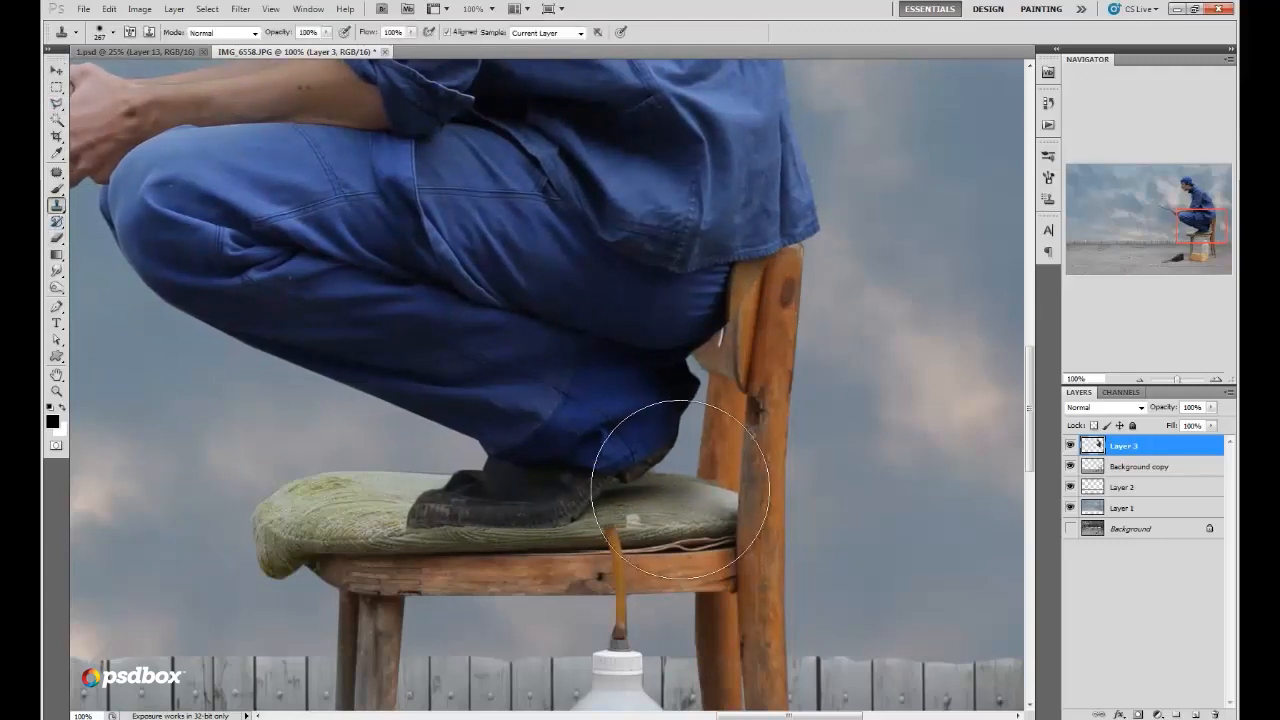
{"action": "right_click", "coordinate": [680, 490]}
{"action": "type", "text": "29"}
{"action": "key", "text": "Return"}
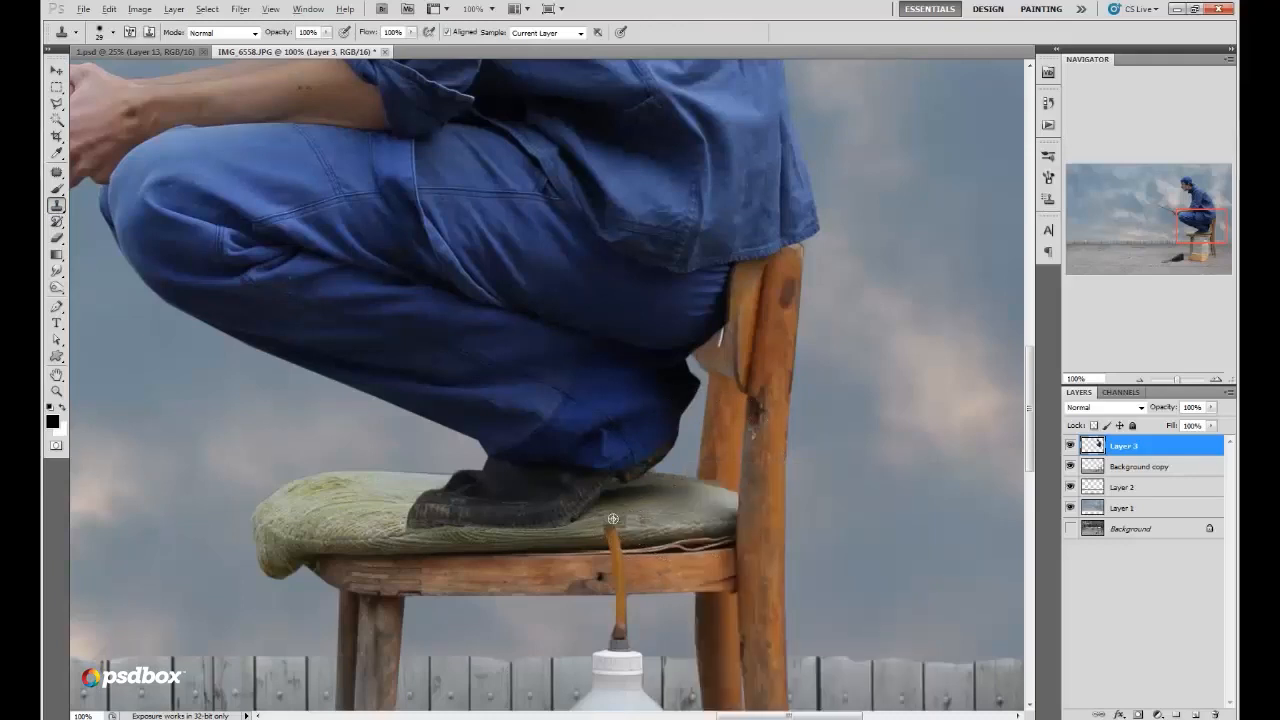
Step: Erase the leftovers covering the bottle tube's tip with a 14 px eraser, undoing the last change
{"action": "left_click", "coordinate": [57, 239]}
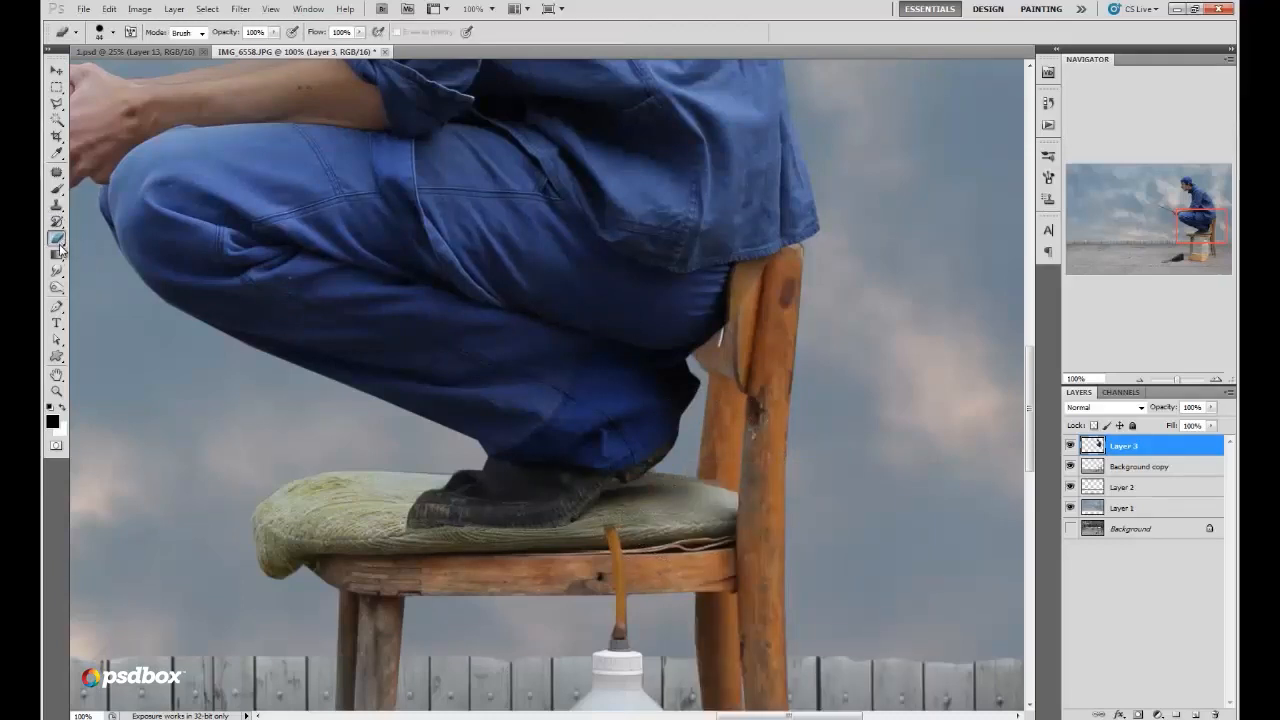
{"action": "right_click", "coordinate": [630, 505]}
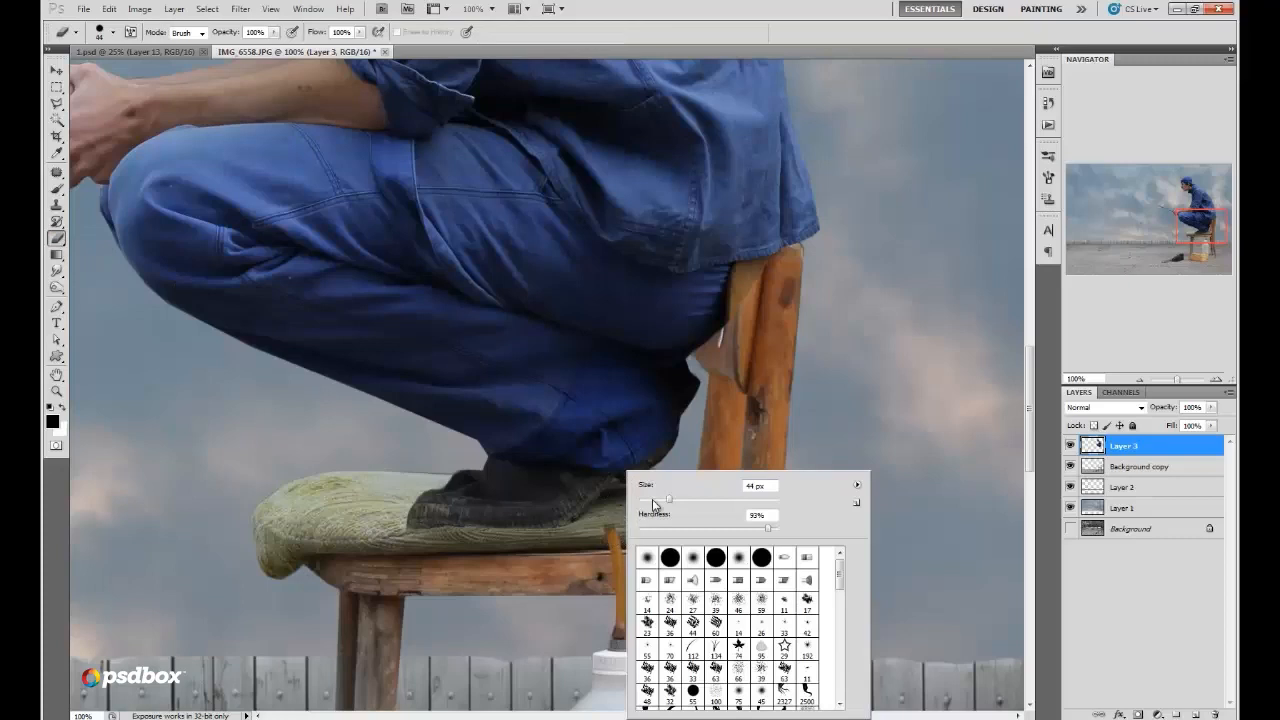
{"action": "key", "text": "Return"}
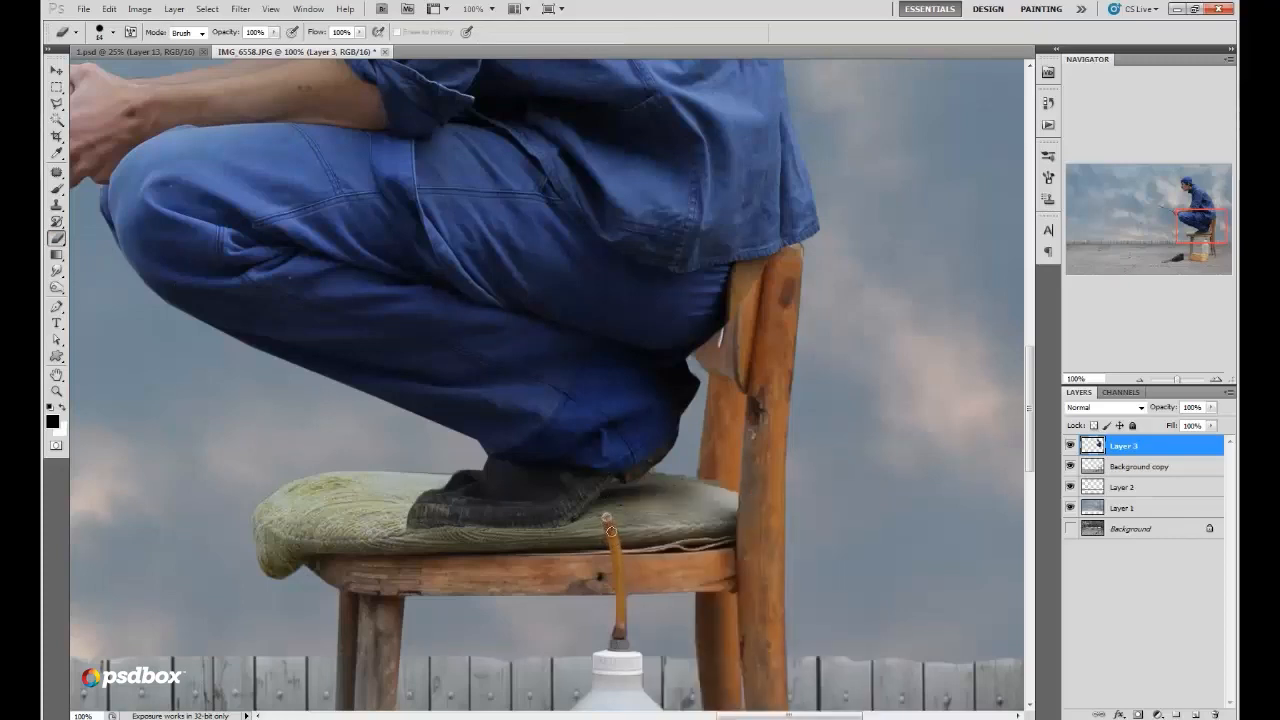
{"action": "right_click", "coordinate": [762, 424]}
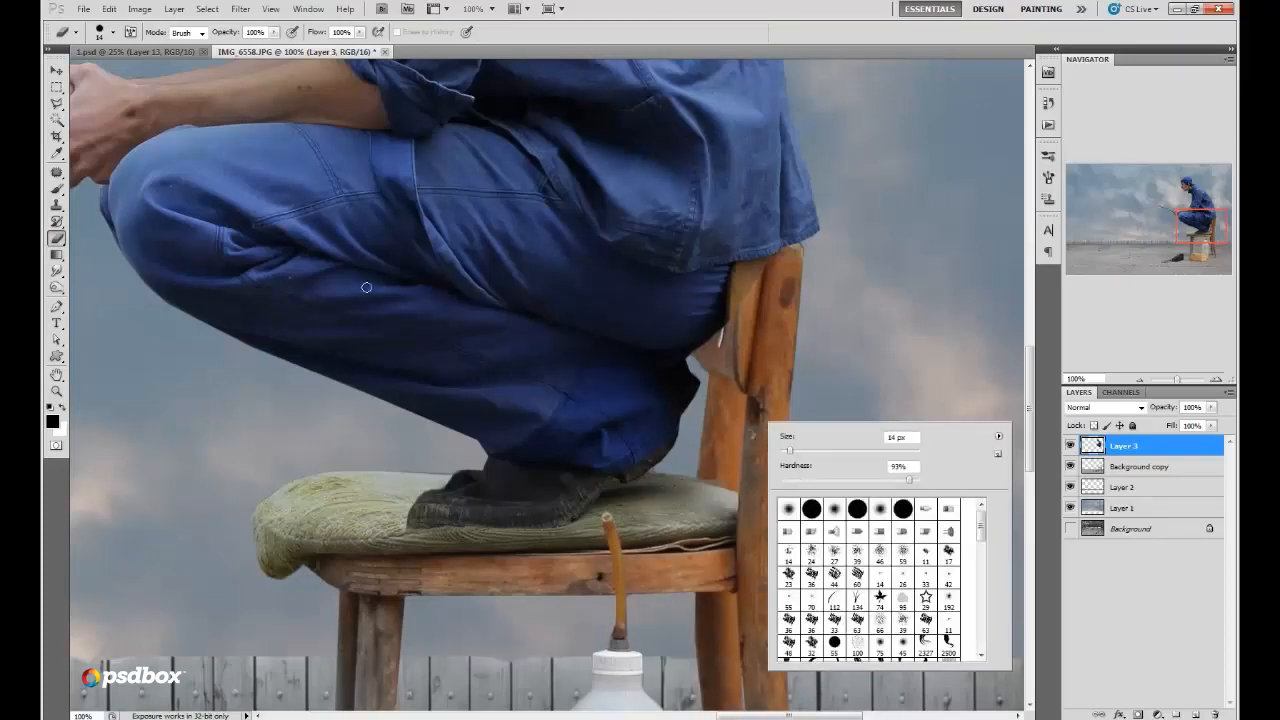
{"action": "left_click", "coordinate": [109, 10]}
{"action": "left_click", "coordinate": [107, 30]}
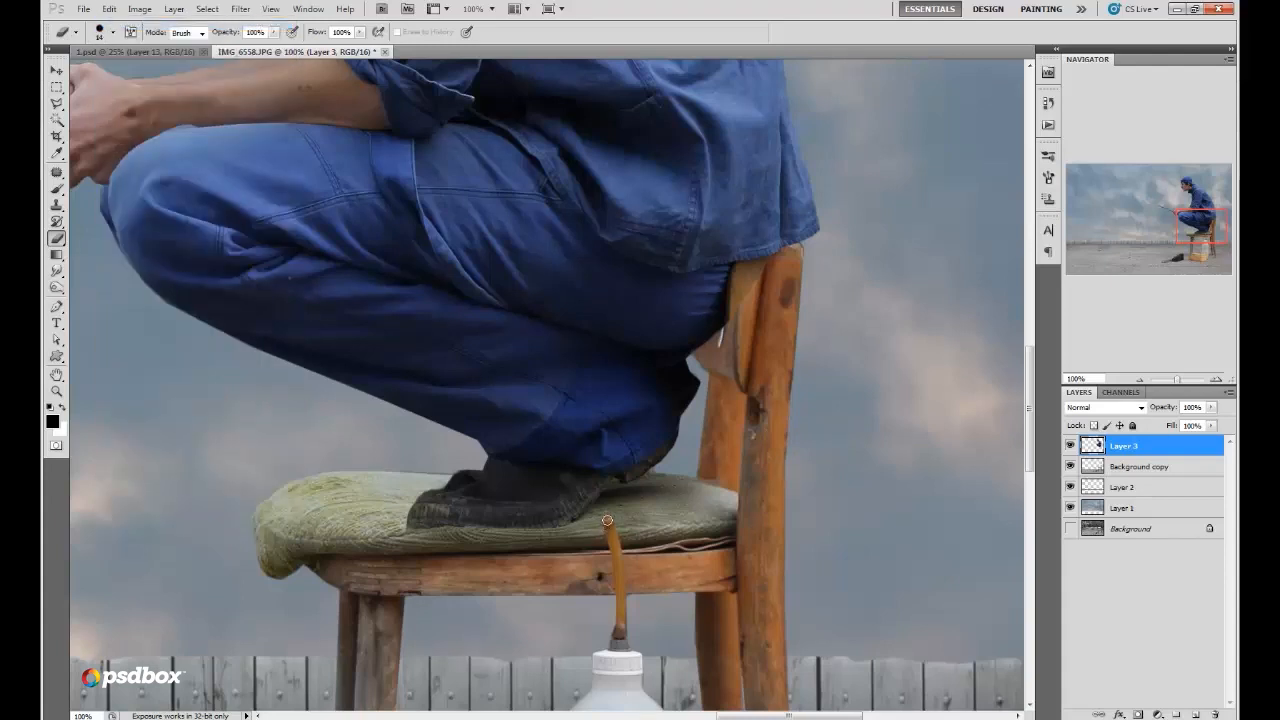
Step: Erase the leftovers along the cushion's rear edge beside the chair back, using a soft eraser and a smaller, harder one
{"action": "right_click", "coordinate": [757, 470]}
{"action": "left_click", "coordinate": [797, 526]}
{"action": "left_click", "coordinate": [834, 505]}
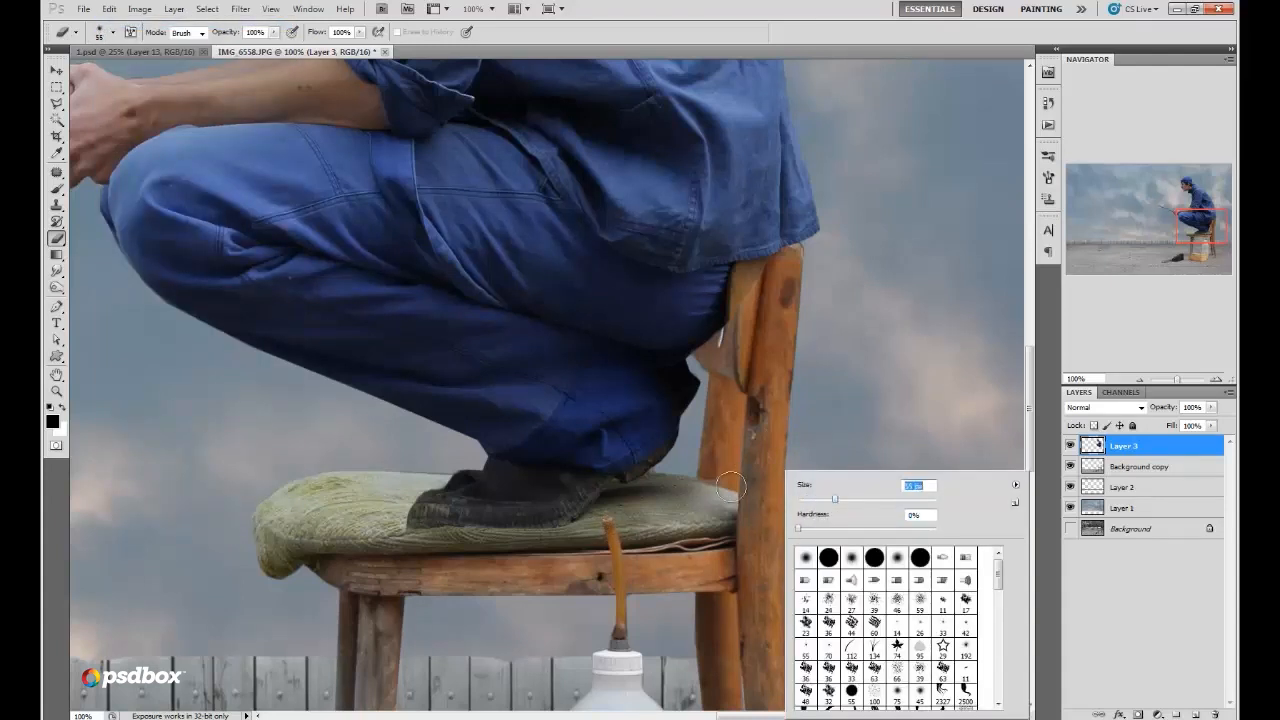
{"action": "key", "text": "Return"}
{"action": "right_click", "coordinate": [739, 477]}
{"action": "left_click_drag", "start_coordinate": [775, 440], "coordinate": [755, 440]}
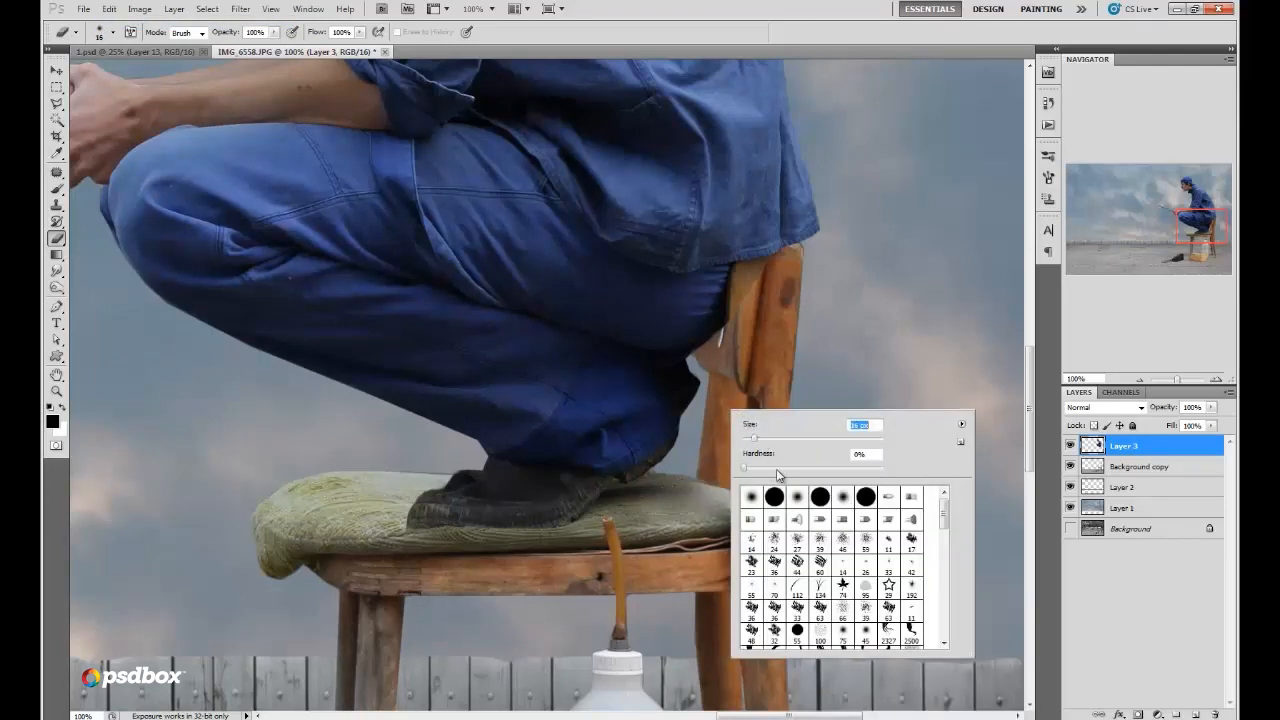
{"action": "left_click", "coordinate": [858, 467]}
{"action": "key", "text": "Return"}
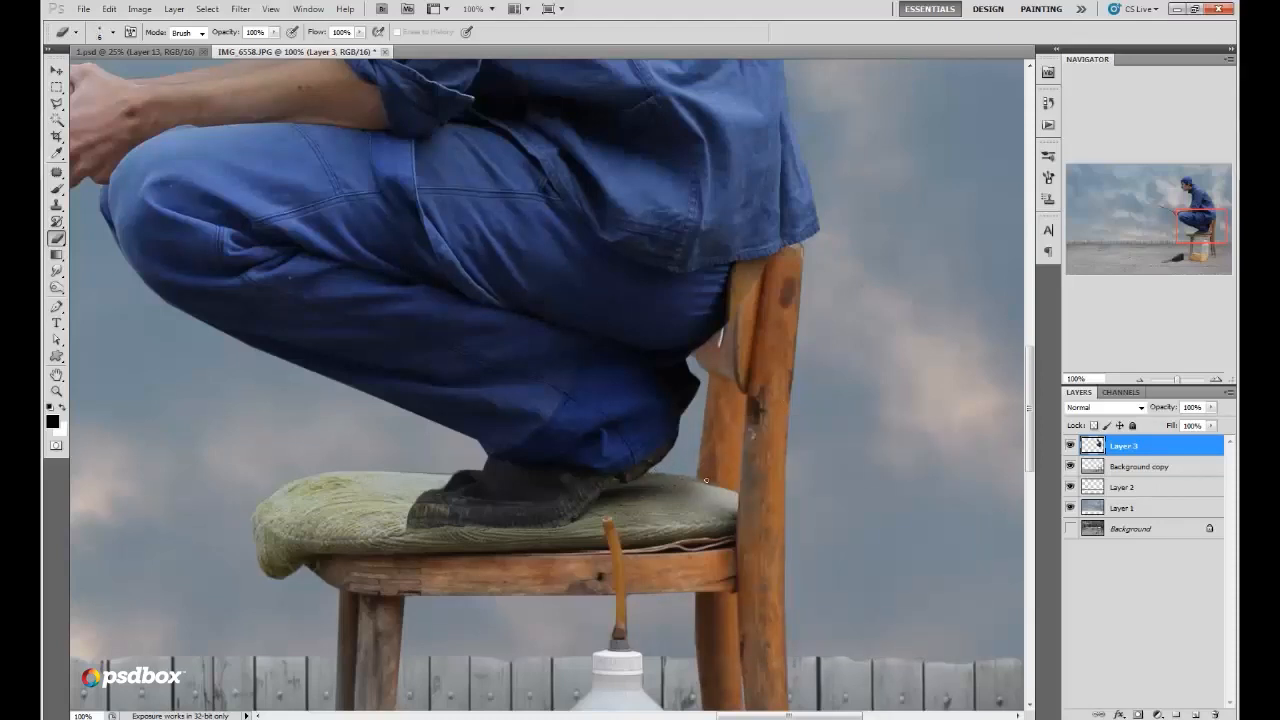
Step: Erase the remaining leftovers over the chair-back posts behind the man's hips with a 34 px eraser of reduced hardness
{"action": "right_click", "coordinate": [784, 333]}
{"action": "left_click_drag", "start_coordinate": [806, 362], "coordinate": [842, 362]}
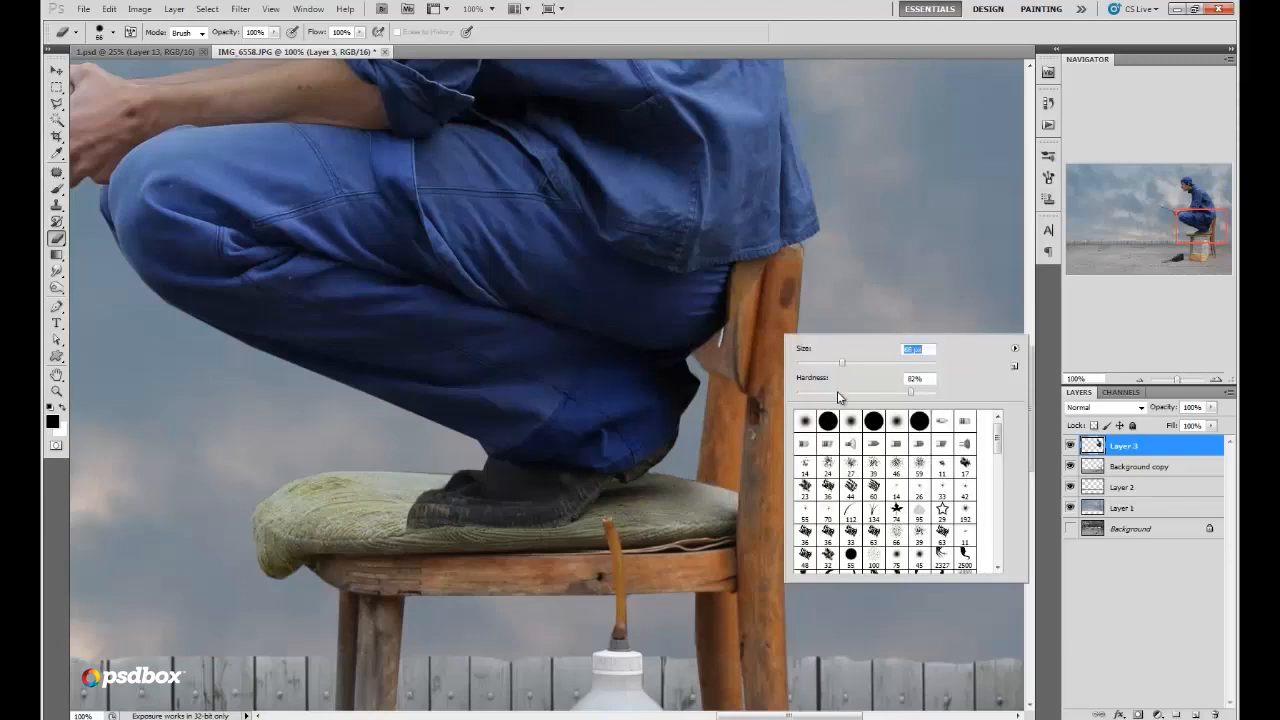
{"action": "key", "text": "Return"}
{"action": "right_click", "coordinate": [782, 256]}
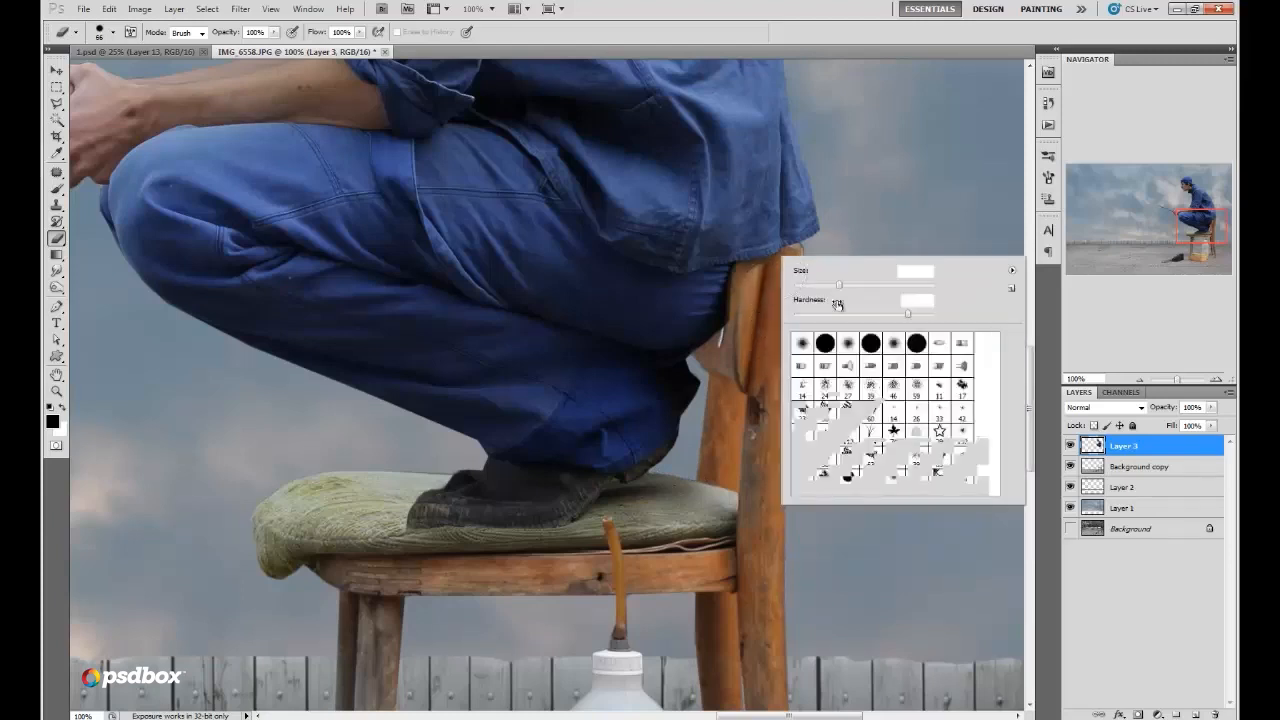
{"action": "left_click", "coordinate": [844, 314]}
{"action": "left_click_drag", "start_coordinate": [840, 286], "coordinate": [817, 286]}
{"action": "key", "text": "Return"}
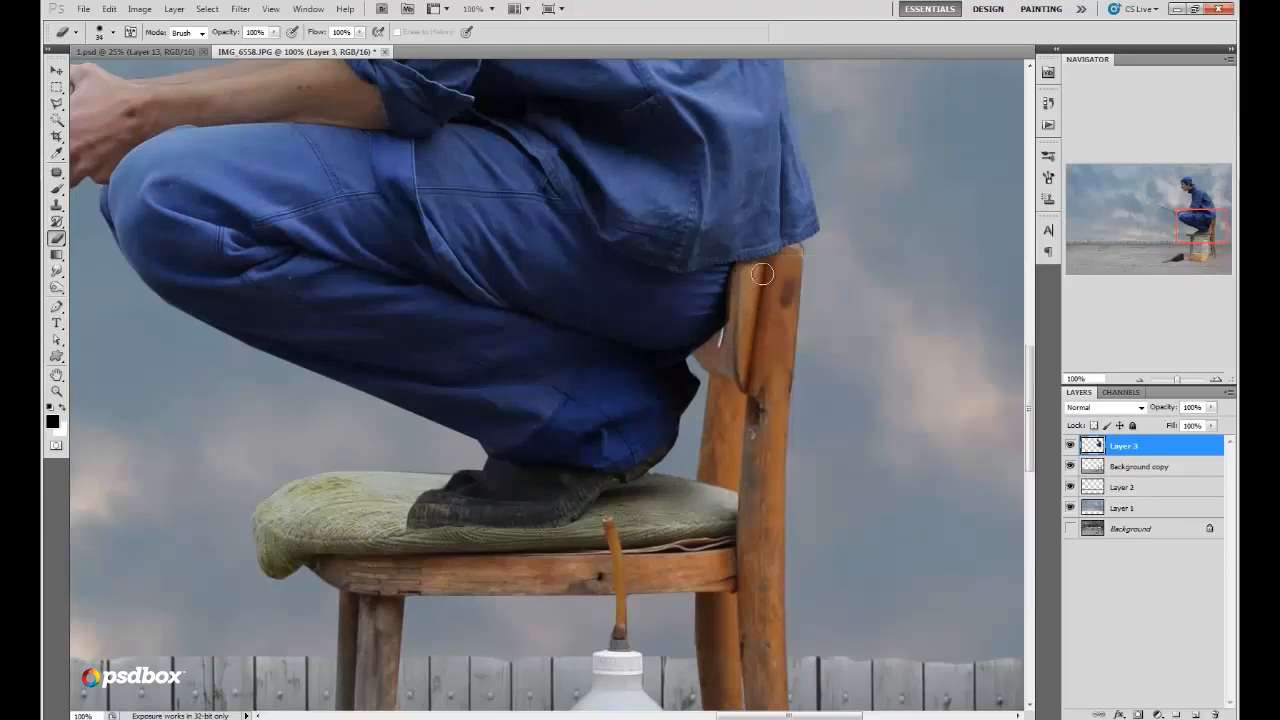
{"action": "left_click_drag", "start_coordinate": [731, 330], "coordinate": [735, 333]}
{"action": "left_click_drag", "start_coordinate": [786, 264], "coordinate": [788, 292]}
Step: Paint soft black shadows behind the man's hips and around his shoe on the cushion, on a new layer with an 87 px brush
{"action": "key", "text": "ctrl+shift+alt+n"}
{"action": "left_click", "coordinate": [57, 188]}
{"action": "right_click", "coordinate": [814, 287]}
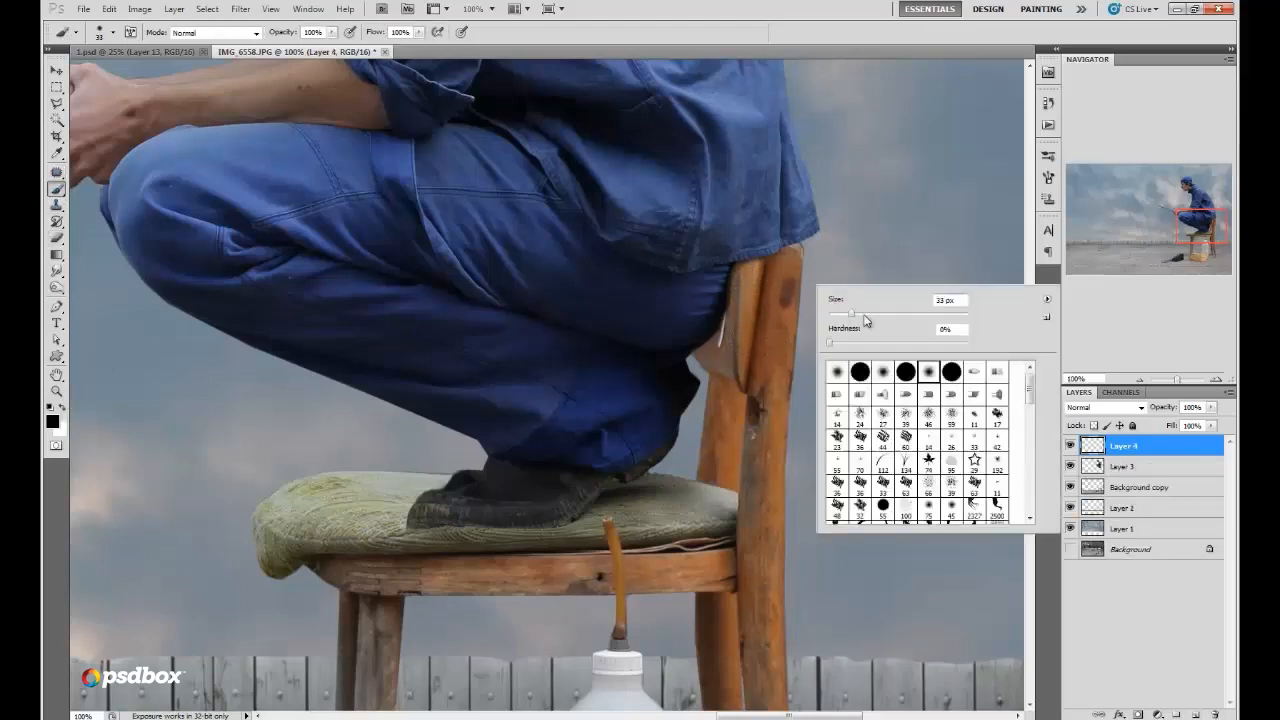
{"action": "left_click", "coordinate": [866, 316]}
{"action": "key", "text": "Return"}
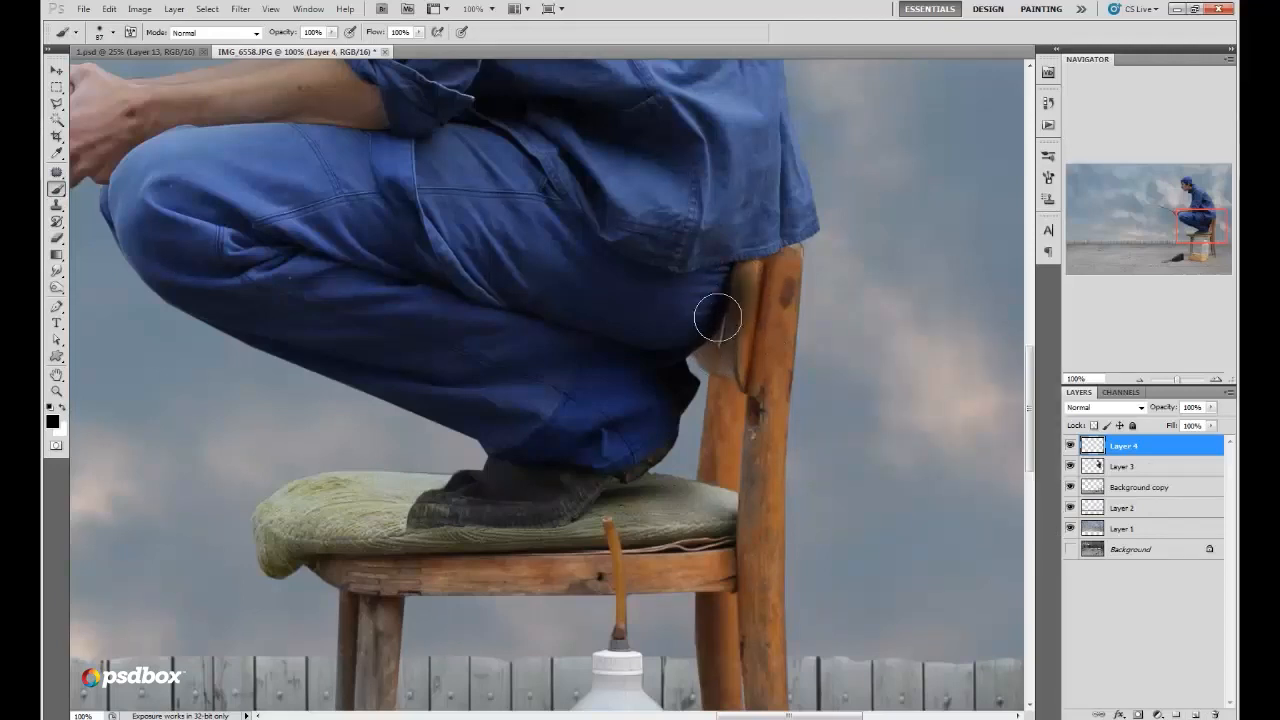
{"action": "mouse_move", "coordinate": [717, 318]}
{"action": "left_mouse_down"}
{"action": "mouse_move", "coordinate": [714, 272]}
{"action": "mouse_move", "coordinate": [725, 408]}
{"action": "left_mouse_up"}
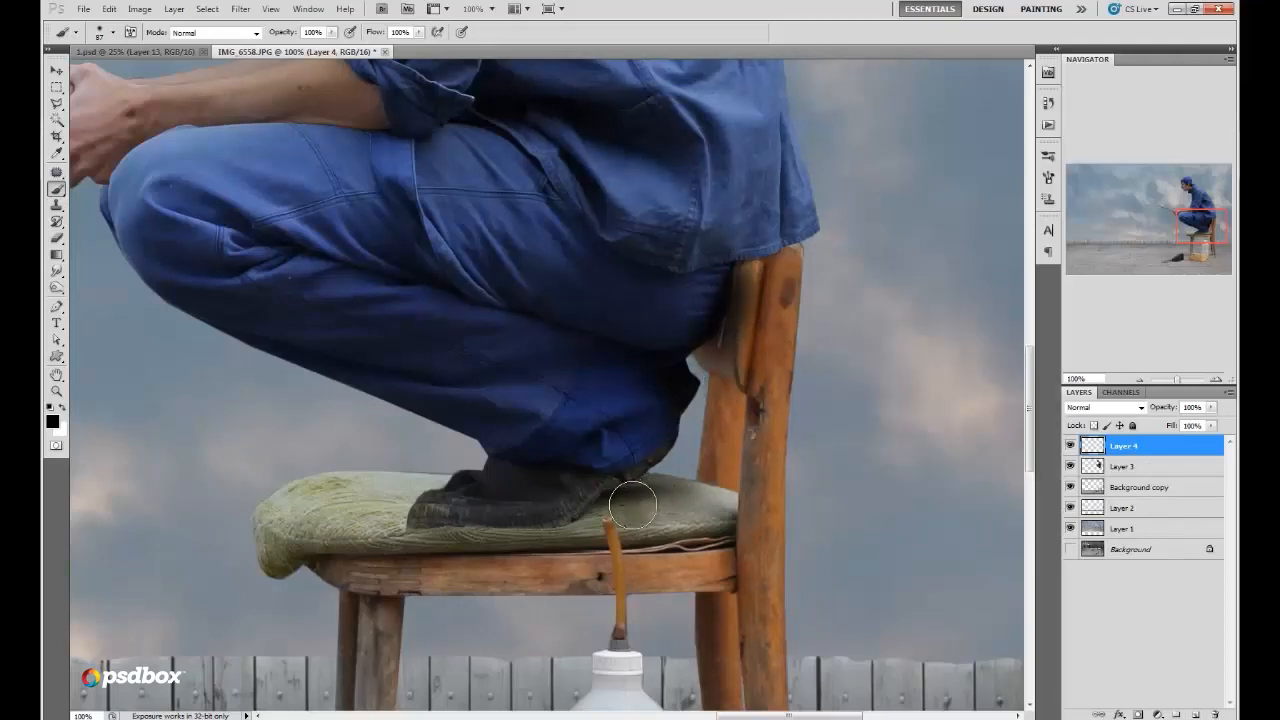
{"action": "left_click_drag", "start_coordinate": [640, 503], "coordinate": [671, 497]}
{"action": "left_click_drag", "start_coordinate": [594, 505], "coordinate": [568, 500]}
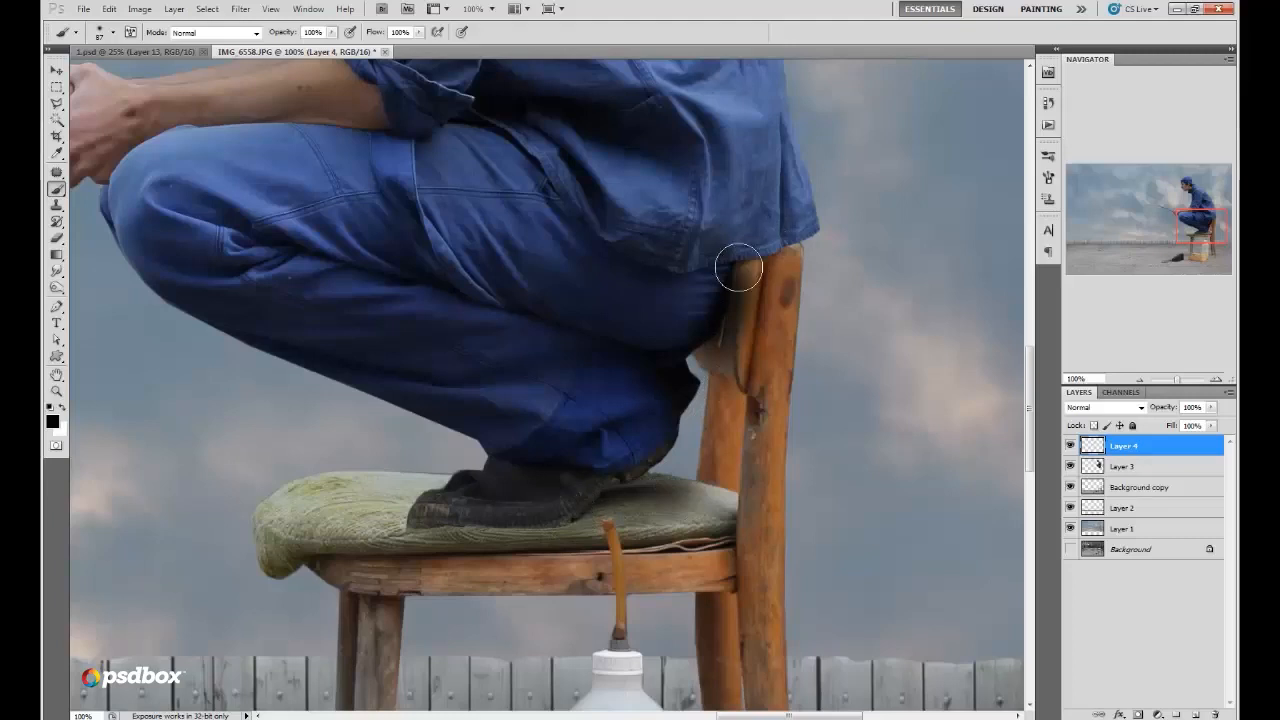
Step: Erase the excess shadow from the front chair-back post with an 89 px eraser at 18% hardness
{"action": "left_click", "coordinate": [56, 237]}
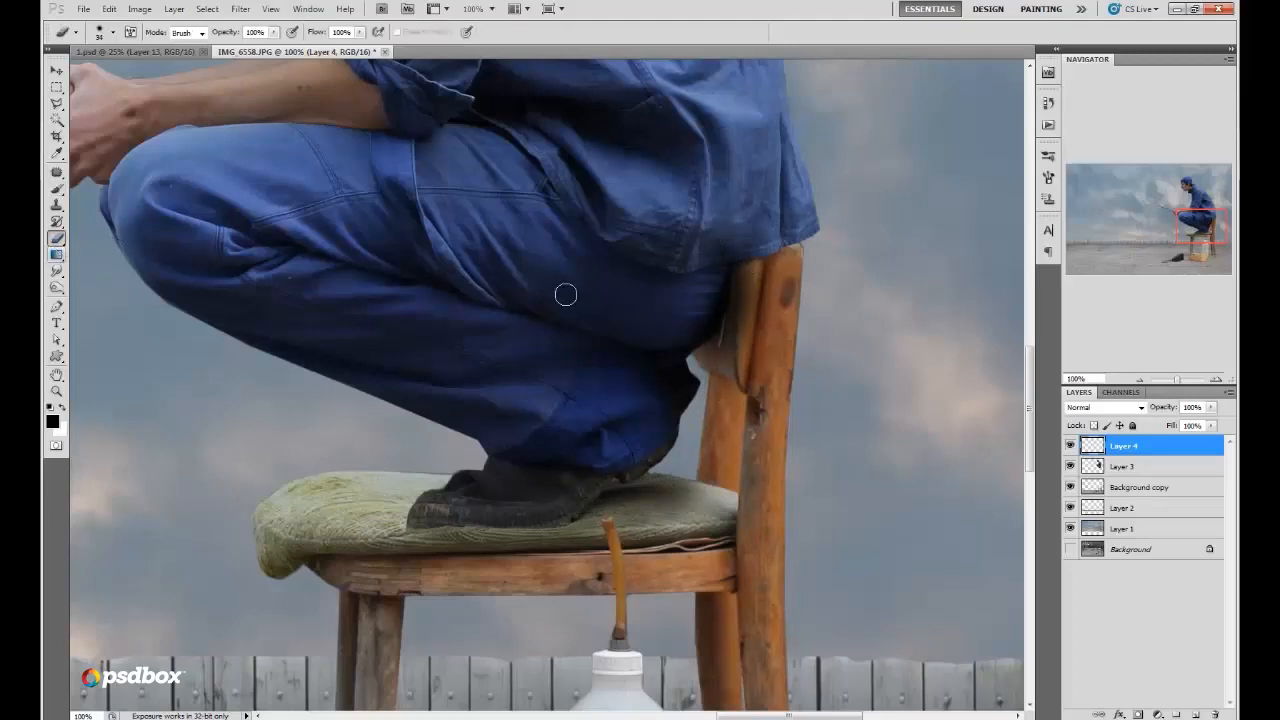
{"action": "right_click", "coordinate": [767, 260]}
{"action": "left_click_drag", "start_coordinate": [806, 297], "coordinate": [842, 299]}
{"action": "mouse_move", "coordinate": [838, 324]}
{"action": "left_mouse_down"}
{"action": "mouse_move", "coordinate": [778, 348]}
{"action": "mouse_move", "coordinate": [762, 306]}
{"action": "left_mouse_up"}
{"action": "left_click", "coordinate": [781, 258]}
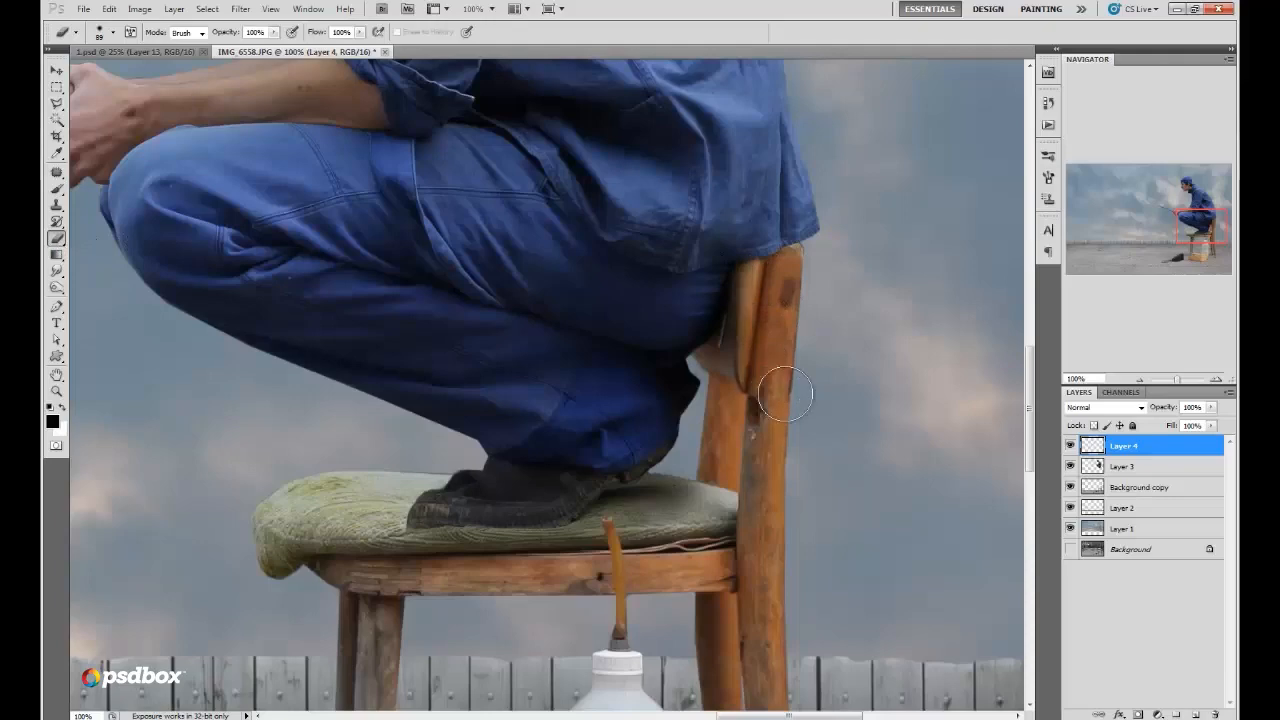
Step: Merge the shadow layer with the man's layer, Layer 3
{"action": "left_click", "coordinate": [1138, 382]}
{"action": "left_click", "coordinate": [1138, 382]}
{"action": "left_click", "coordinate": [1138, 382]}
{"action": "left_click_drag", "start_coordinate": [1191, 252], "coordinate": [1184, 229]}
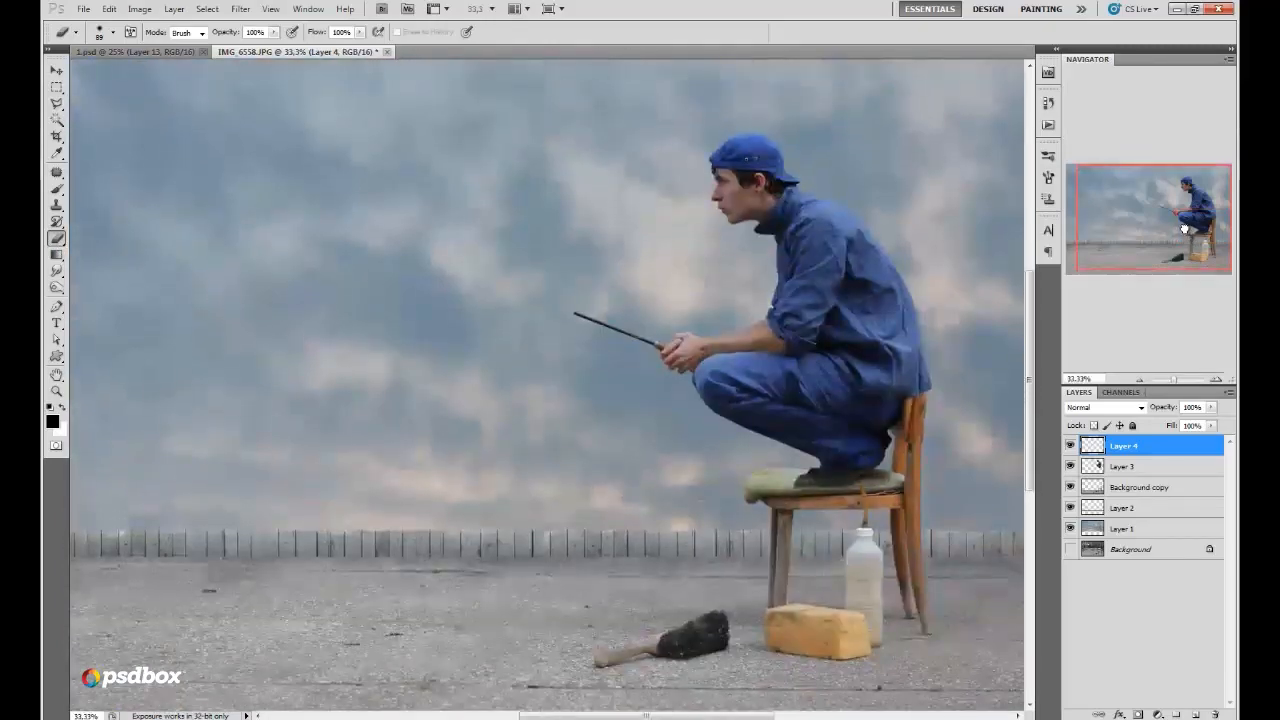
{"action": "right_click", "coordinate": [1131, 469]}
{"action": "left_click", "coordinate": [1100, 420]}
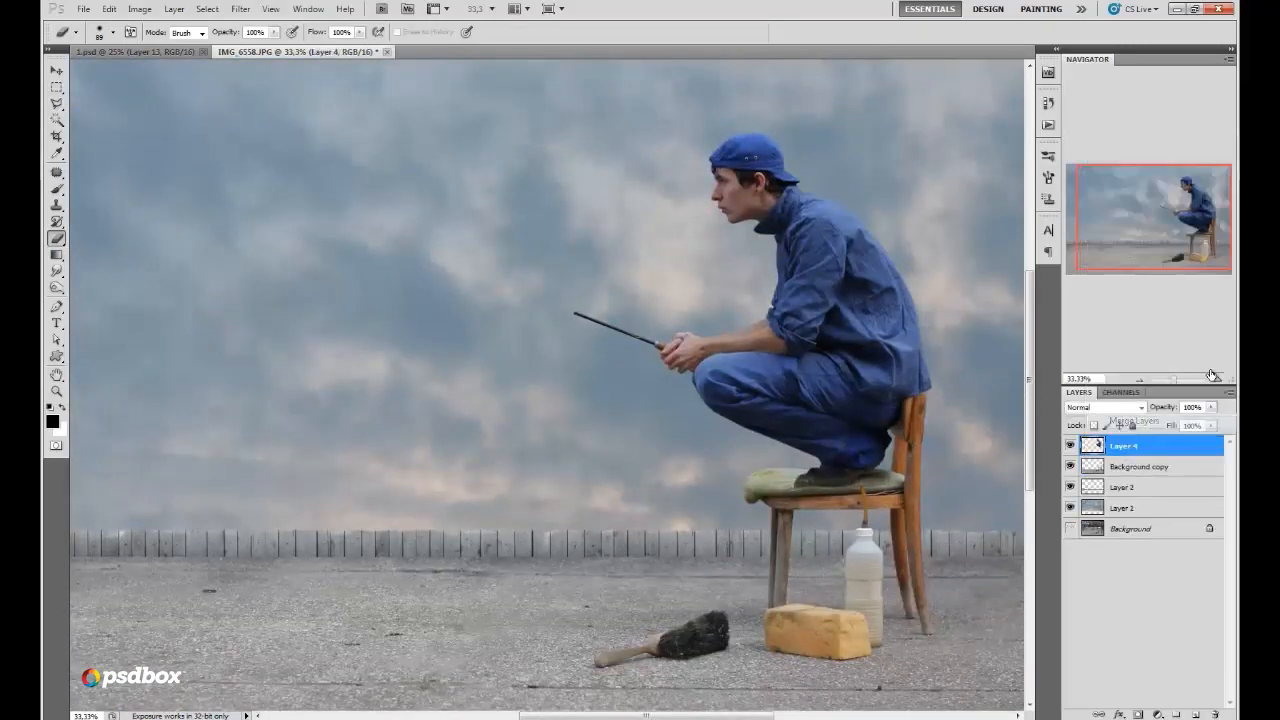
Step: Clean up the cut-out edges around the man's hands, head and arms with a 28 px eraser
{"action": "left_click", "coordinate": [1216, 379]}
{"action": "left_click", "coordinate": [1216, 380]}
{"action": "left_click_drag", "start_coordinate": [1152, 231], "coordinate": [1187, 218]}
{"action": "right_click", "coordinate": [400, 266]}
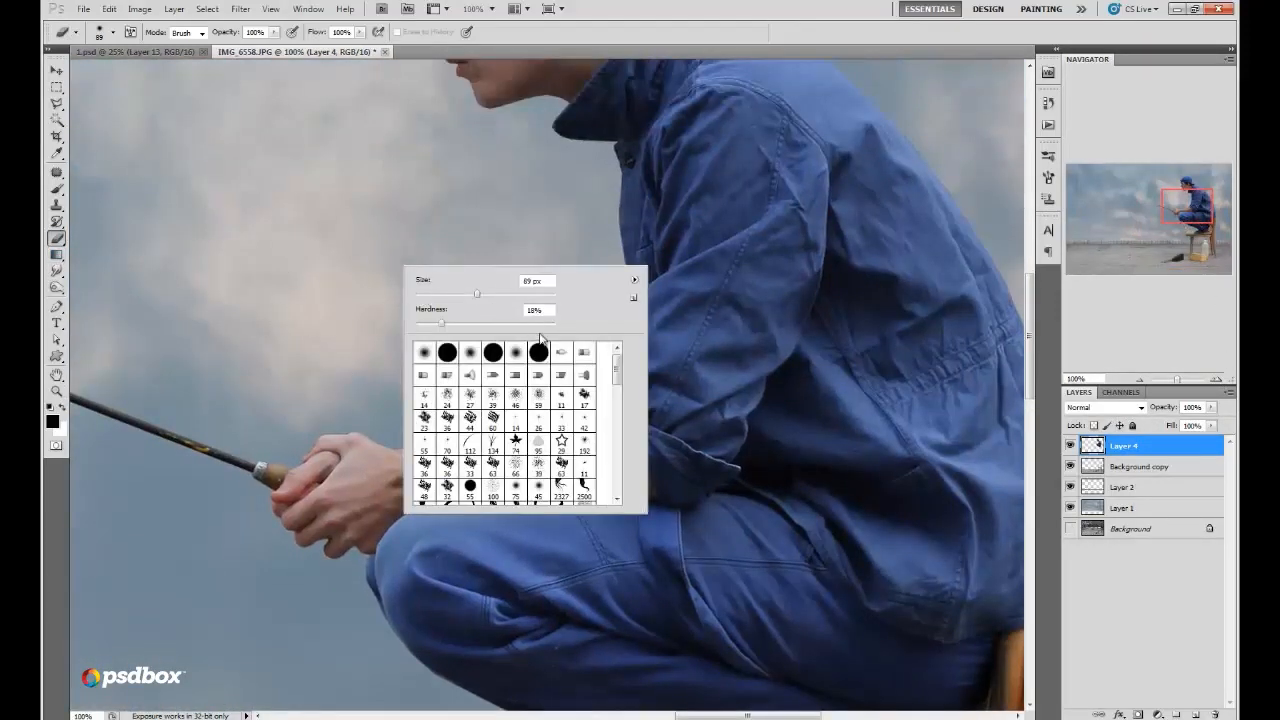
{"action": "key", "text": "Return"}
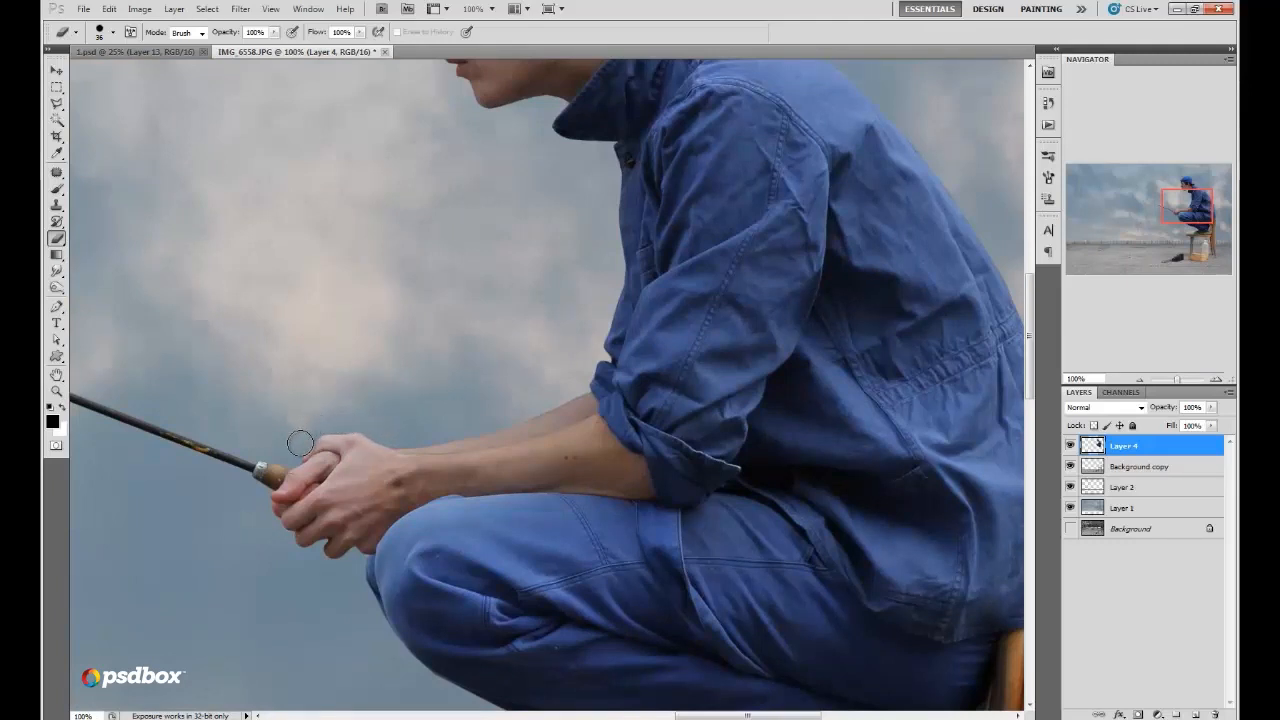
{"action": "right_click", "coordinate": [446, 358]}
{"action": "left_click_drag", "start_coordinate": [477, 374], "coordinate": [471, 374]}
{"action": "key", "text": "Return"}
{"action": "left_click_drag", "start_coordinate": [1136, 212], "coordinate": [1181, 188]}
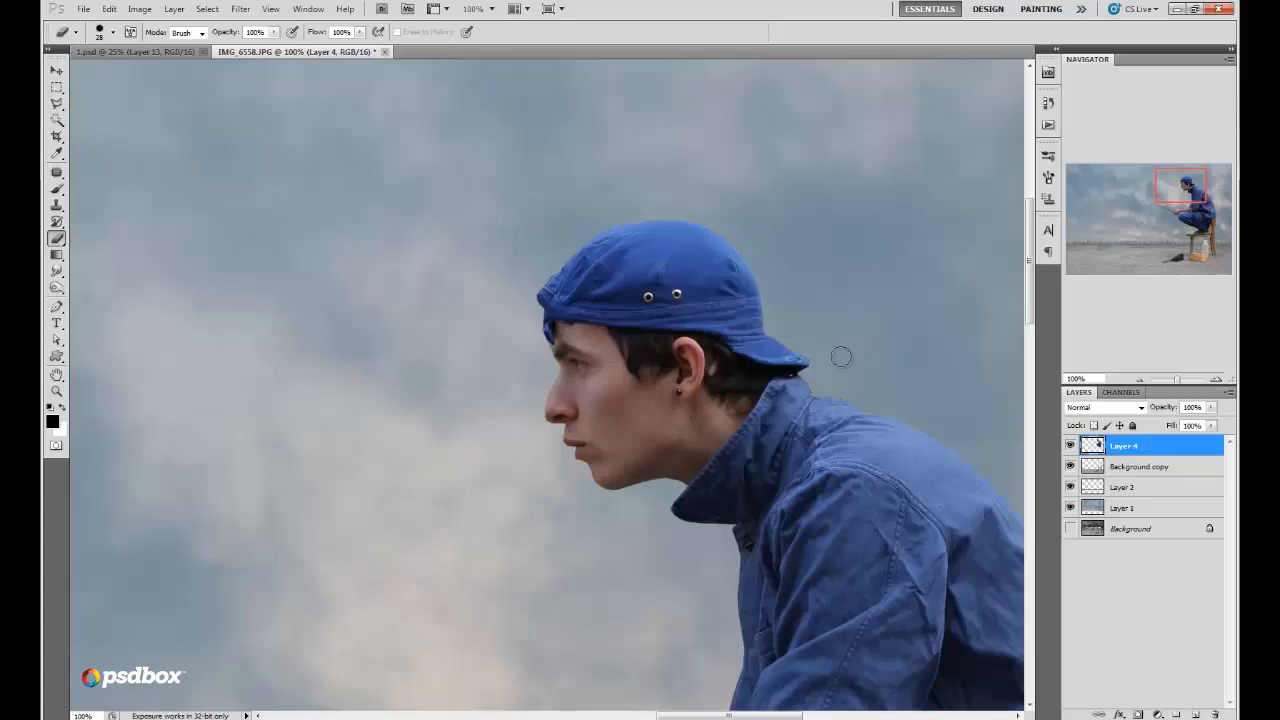
{"action": "mouse_move", "coordinate": [1171, 187]}
{"action": "left_mouse_down"}
{"action": "mouse_move", "coordinate": [1196, 200]}
{"action": "mouse_move", "coordinate": [1193, 248]}
{"action": "mouse_move", "coordinate": [1182, 205]}
{"action": "left_mouse_up"}
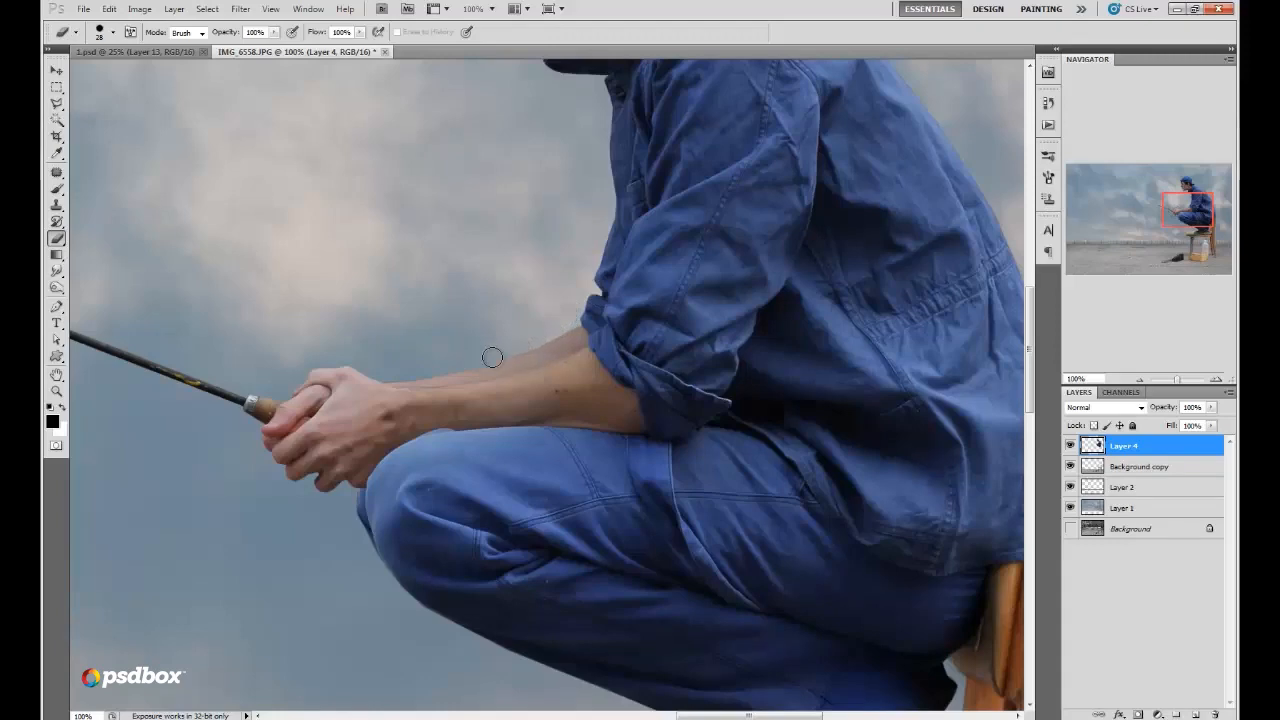
{"action": "left_click_drag", "start_coordinate": [1185, 213], "coordinate": [1188, 235]}
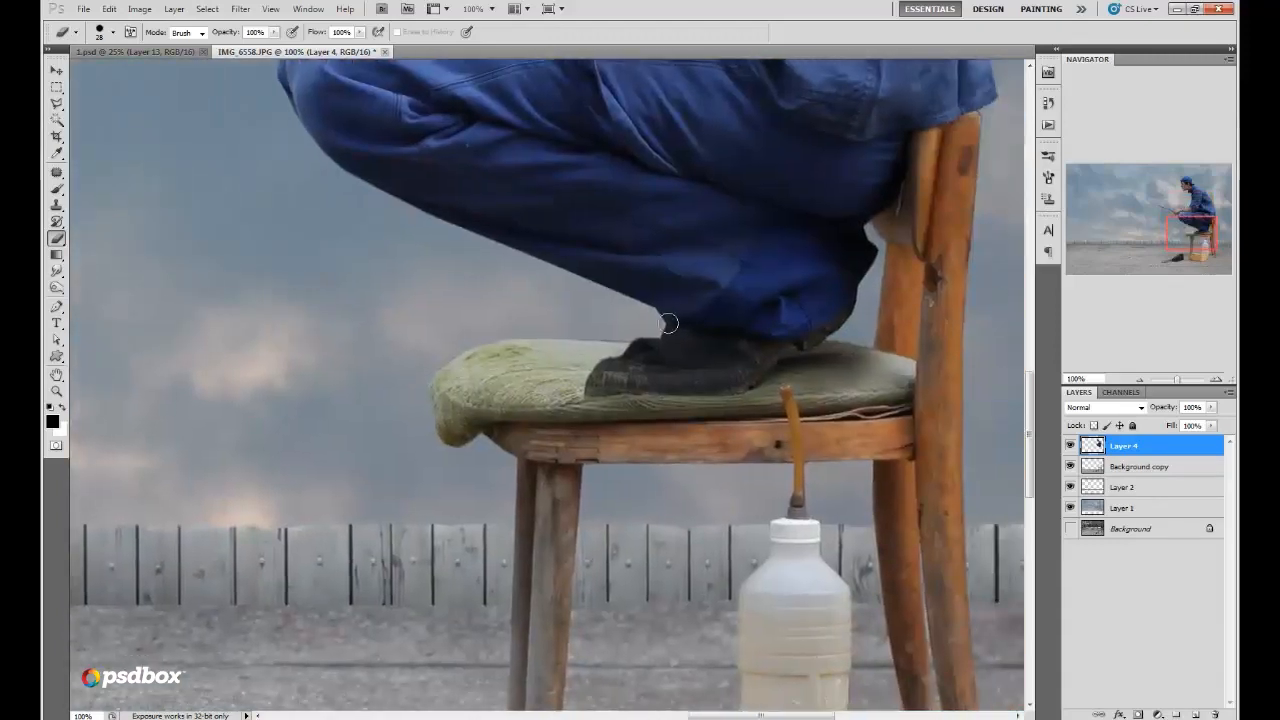
Step: Erase the leftover edge beside the bottle's cap on the Background copy layer with a 16 px eraser at 92% hardness
{"action": "left_click", "coordinate": [1115, 469]}
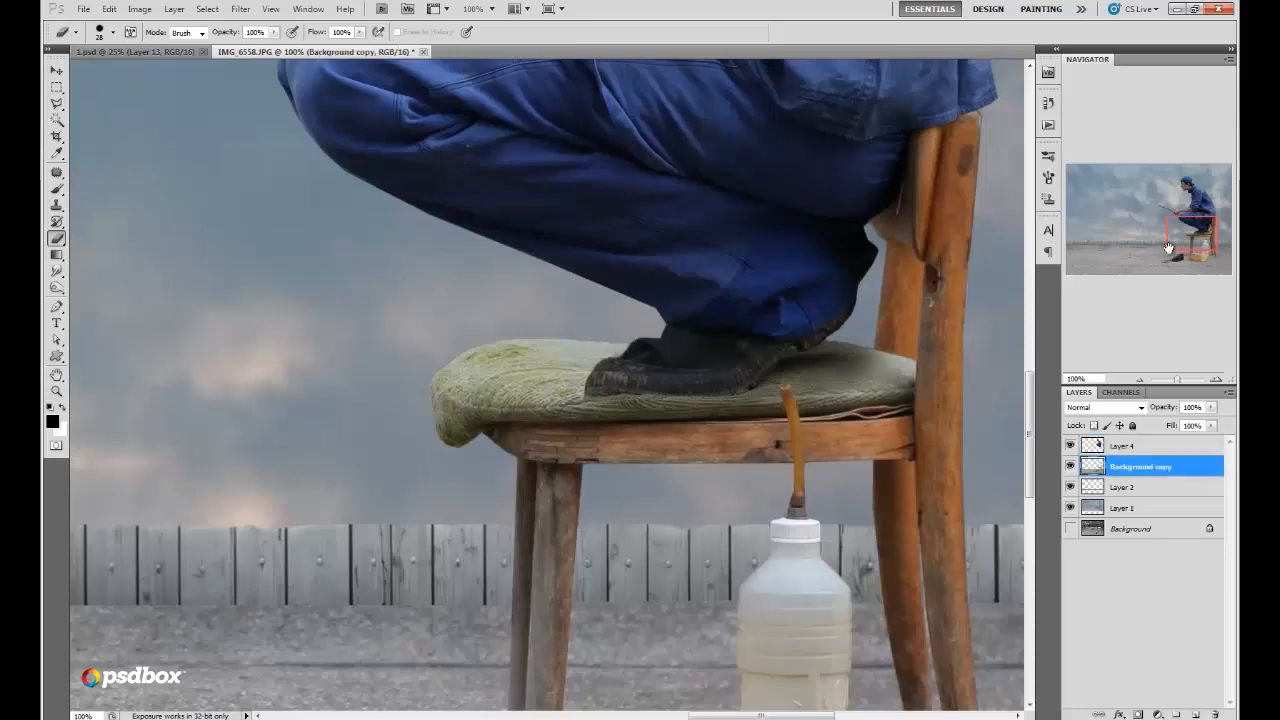
{"action": "scroll", "coordinate": [625, 333], "scroll_direction": "down", "scroll_amount": 4}
{"action": "right_click", "coordinate": [794, 358]}
{"action": "left_click_drag", "start_coordinate": [817, 378], "coordinate": [816, 378]}
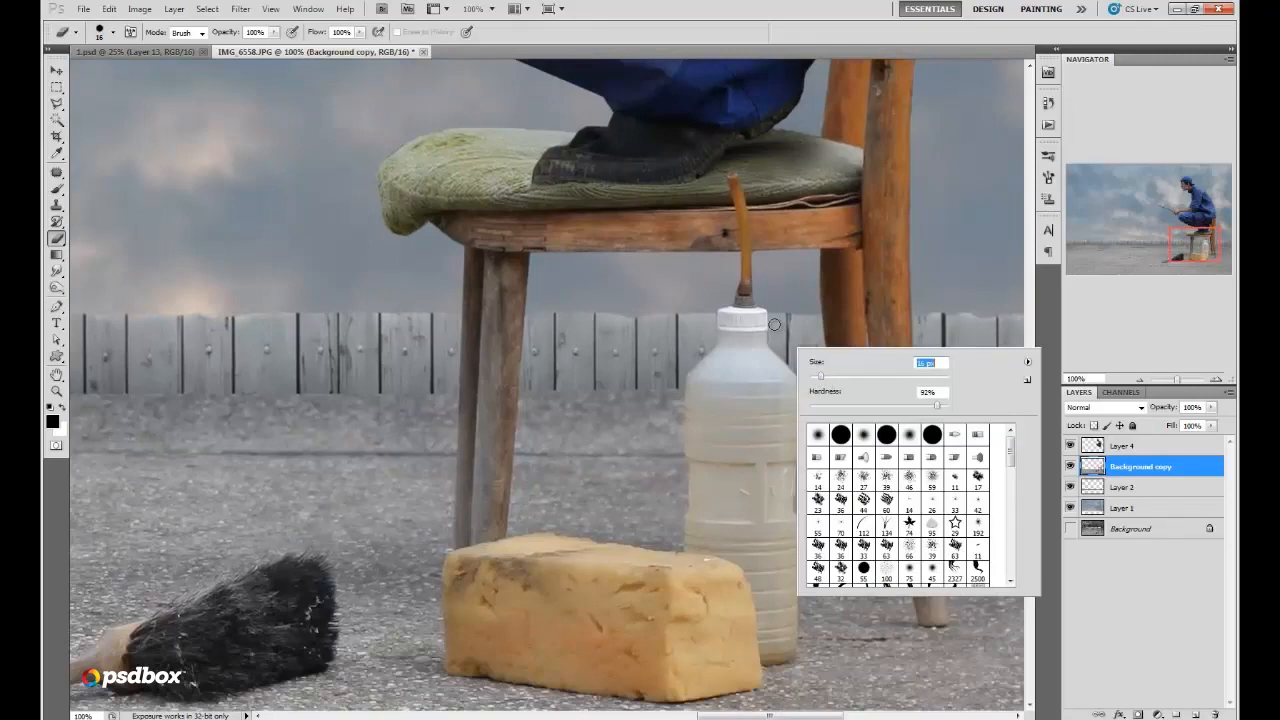
{"action": "left_click", "coordinate": [774, 333]}
Step: Open the bucket photo IMG_6564 from the keeper folder as a separate document
{"action": "left_click", "coordinate": [1138, 379]}
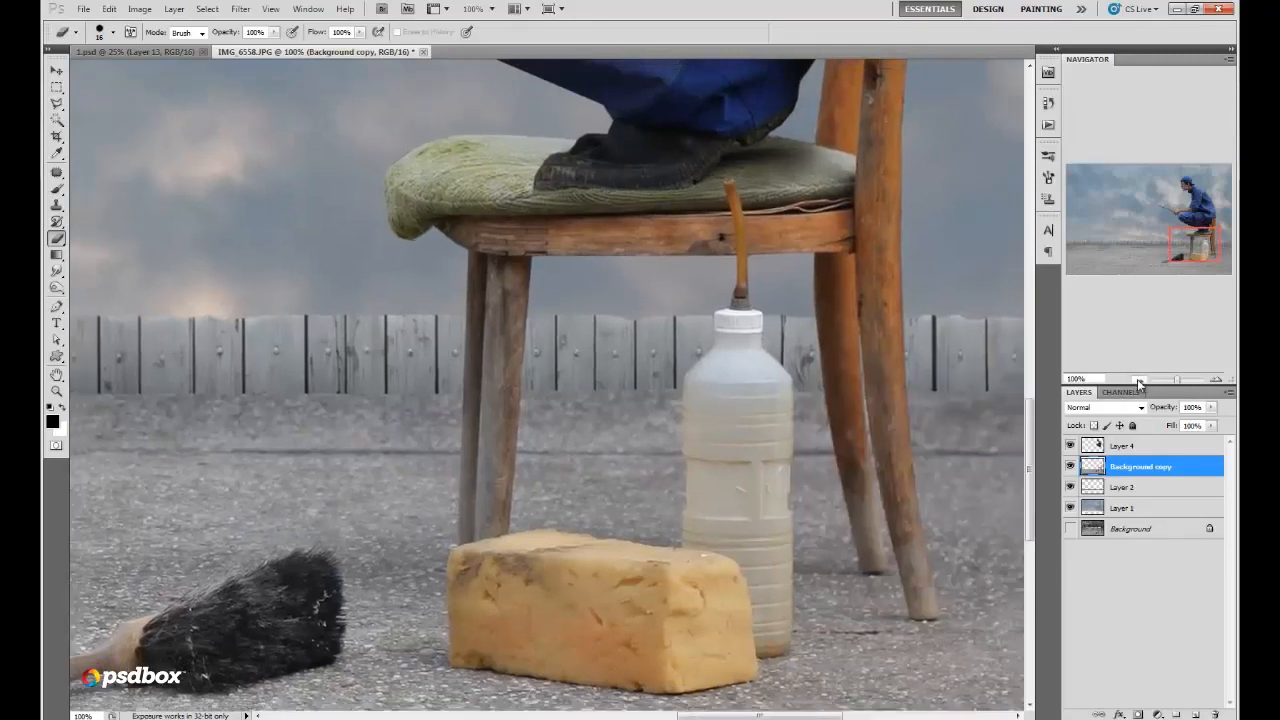
{"action": "left_click", "coordinate": [1138, 379]}
{"action": "left_click", "coordinate": [1138, 379]}
{"action": "left_click", "coordinate": [1138, 379]}
{"action": "left_click", "coordinate": [259, 718]}
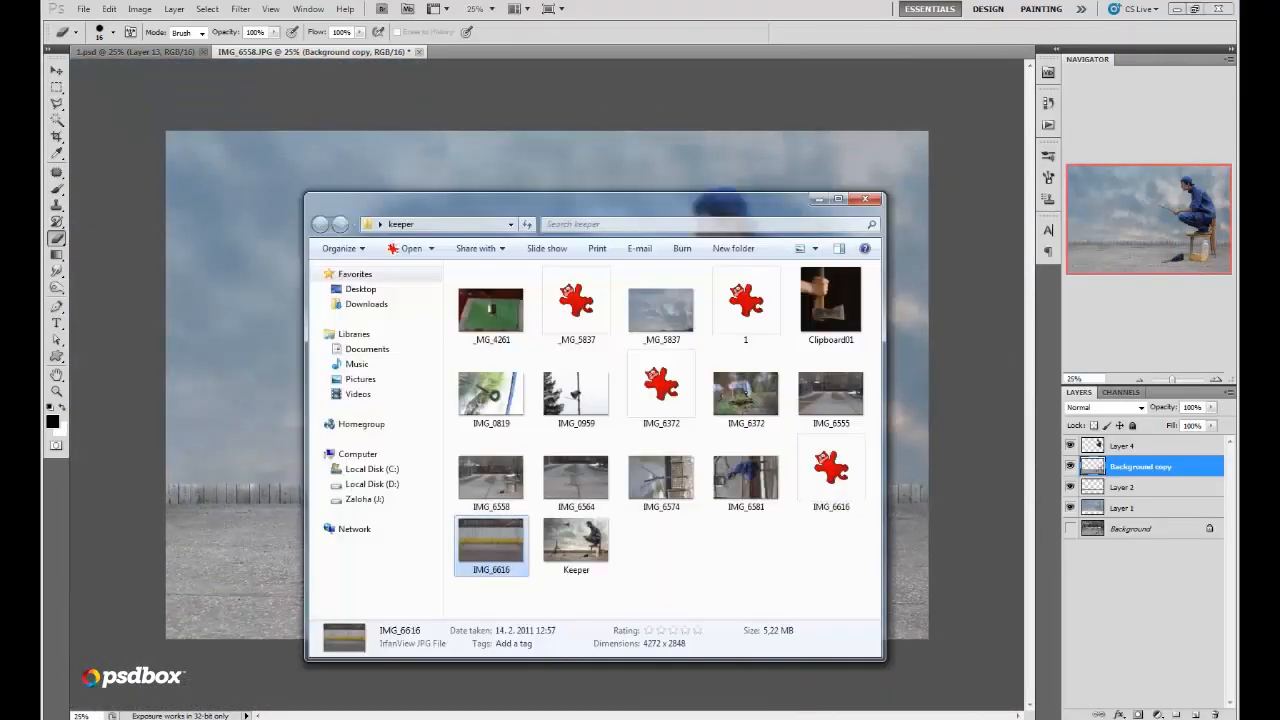
{"action": "left_click_drag", "start_coordinate": [745, 208], "coordinate": [702, 218]}
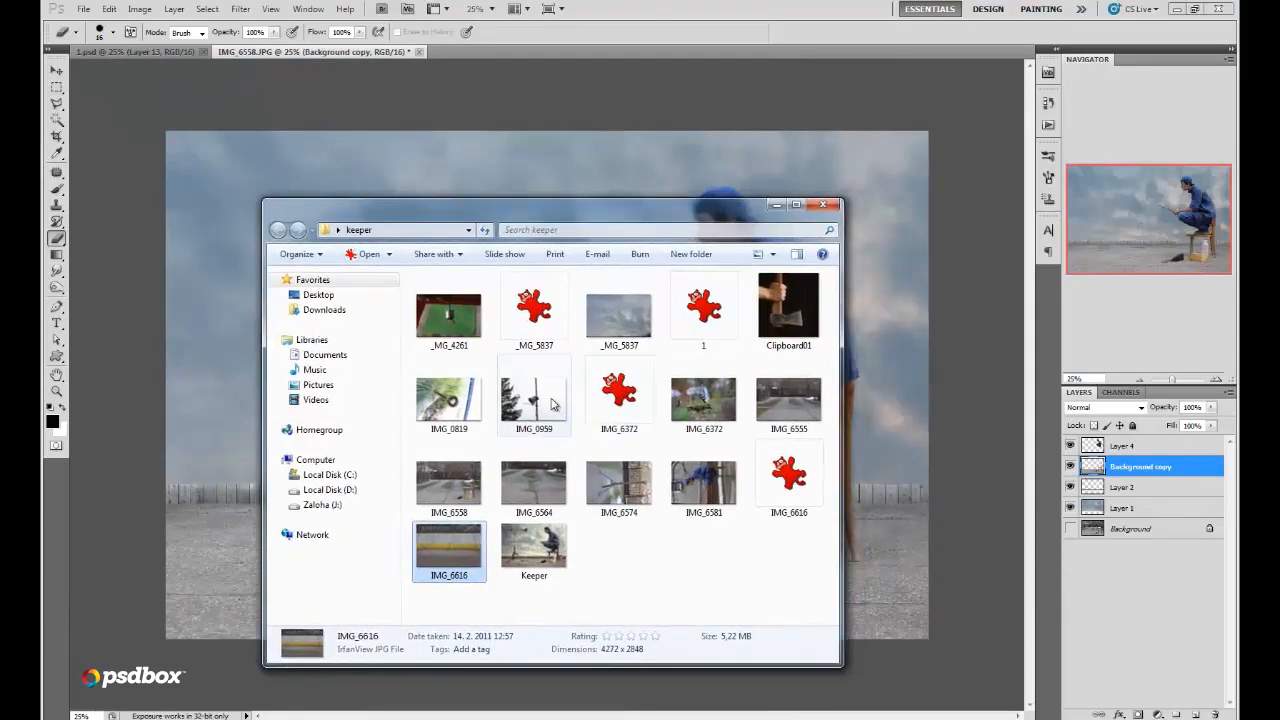
{"action": "left_click_drag", "start_coordinate": [543, 492], "coordinate": [615, 40]}
Step: Outline the metal bucket and its handle with a closed Polygonal Lasso selection
{"action": "left_click", "coordinate": [57, 105]}
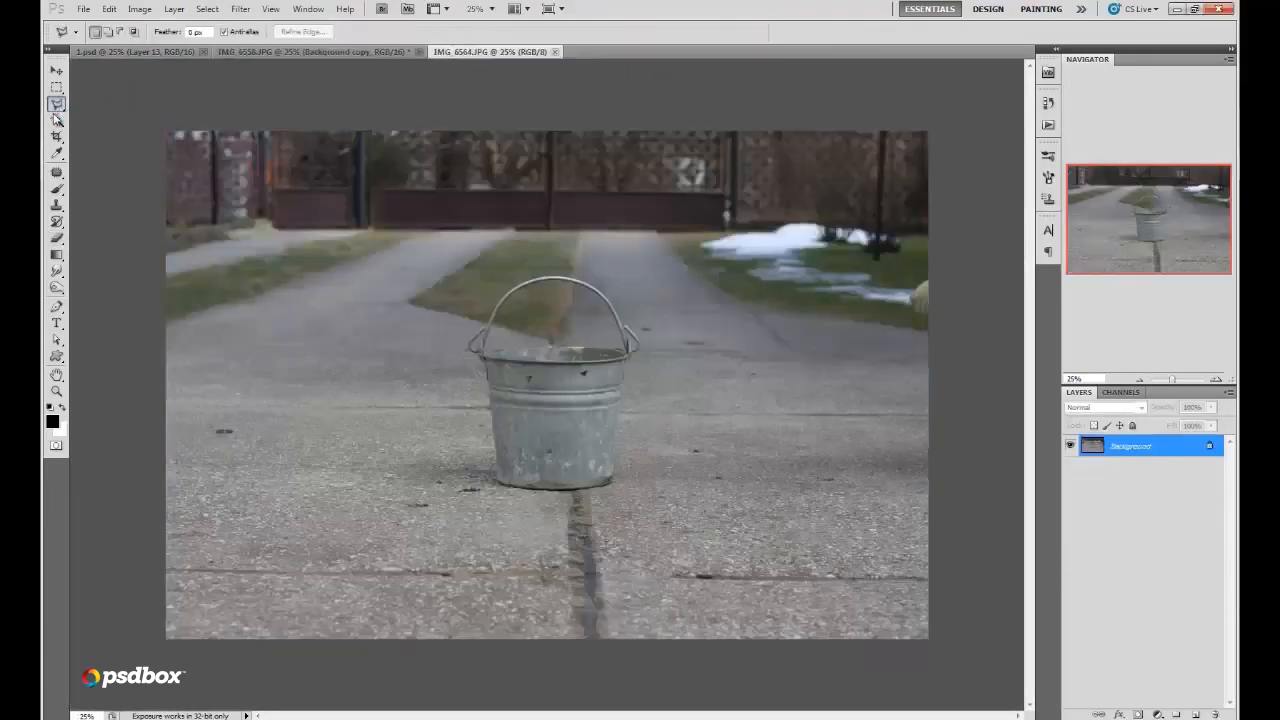
{"action": "left_click", "coordinate": [1217, 380]}
{"action": "left_click", "coordinate": [1217, 380]}
{"action": "left_click", "coordinate": [1217, 380]}
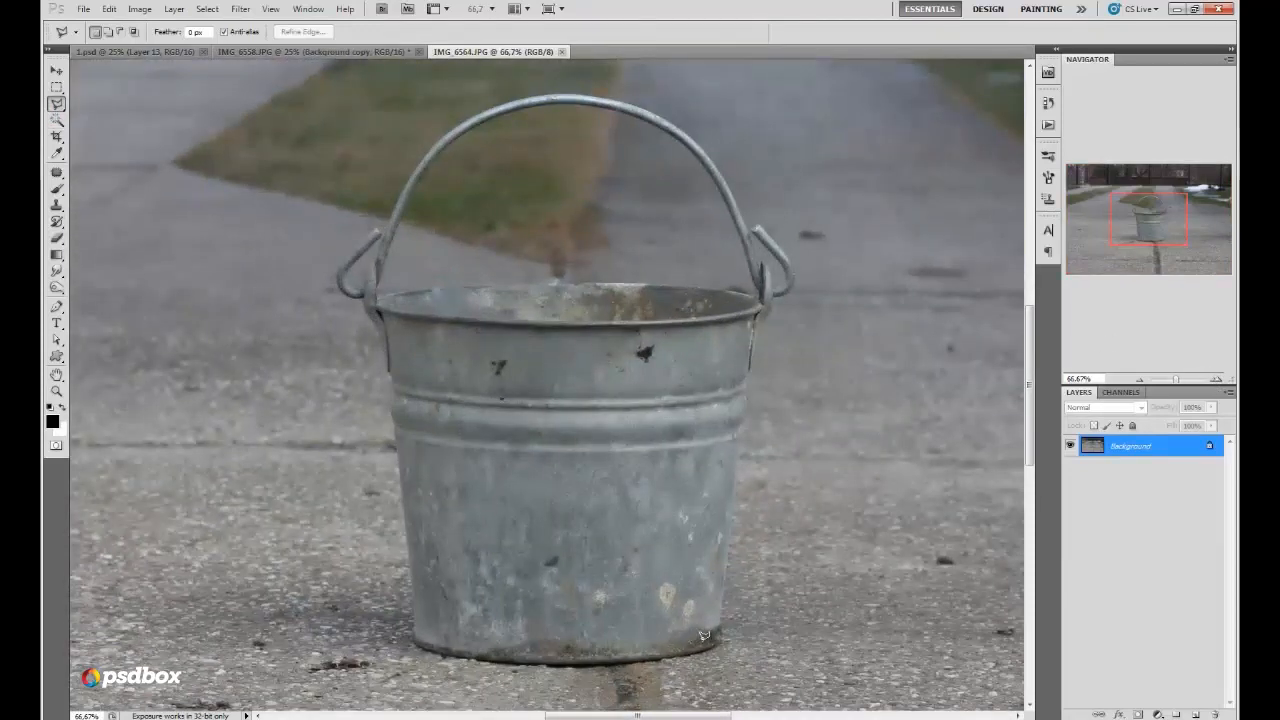
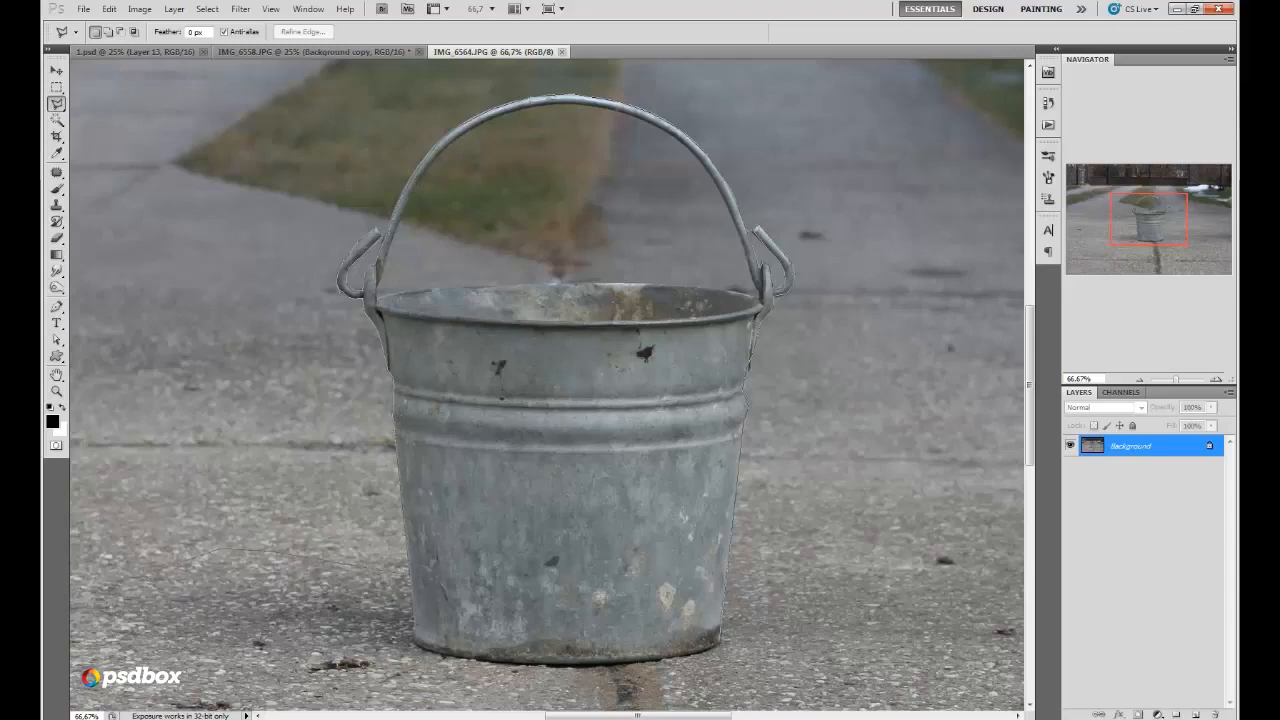
{"action": "scroll", "coordinate": [143, 642], "scroll_direction": "down", "scroll_amount": 2}
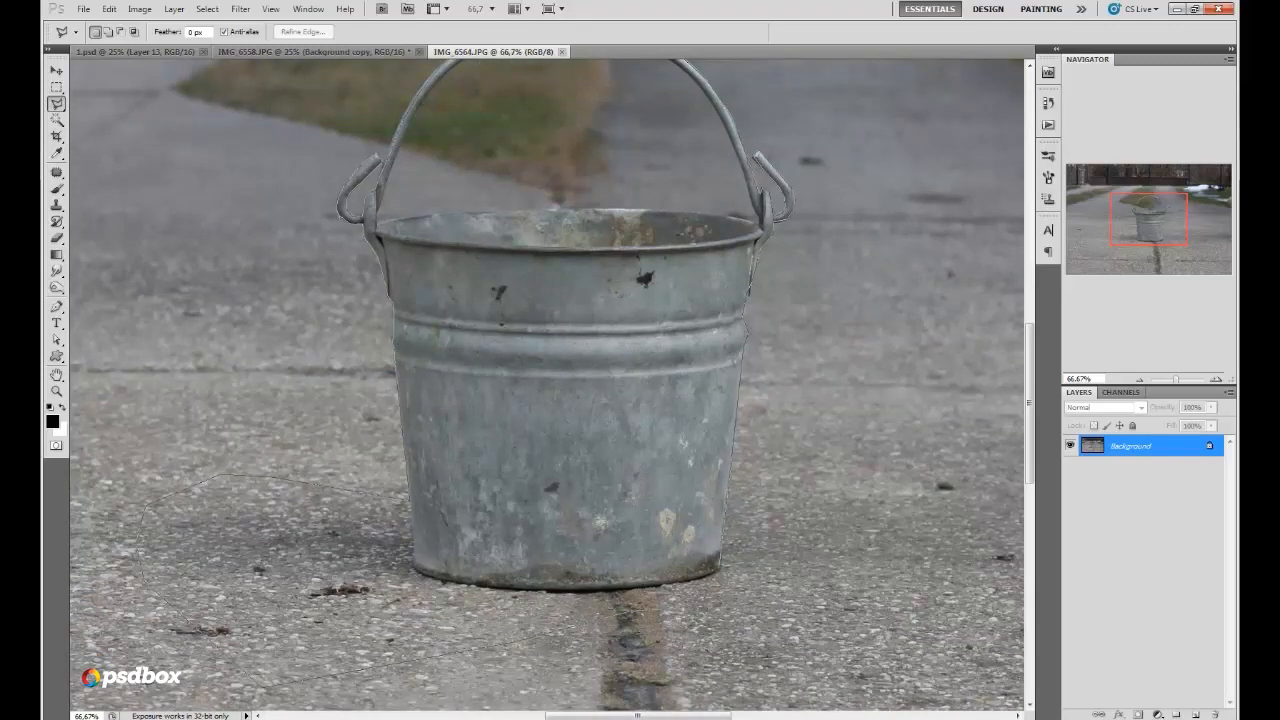
{"action": "double_click", "coordinate": [725, 563]}
Step: Subtract the gap under the handle from the bucket selection and refine its edge with smooth 2, feather 0.3 px and shift edge +1%
{"action": "scroll", "coordinate": [548, 385], "scroll_direction": "up", "scroll_amount": 7}
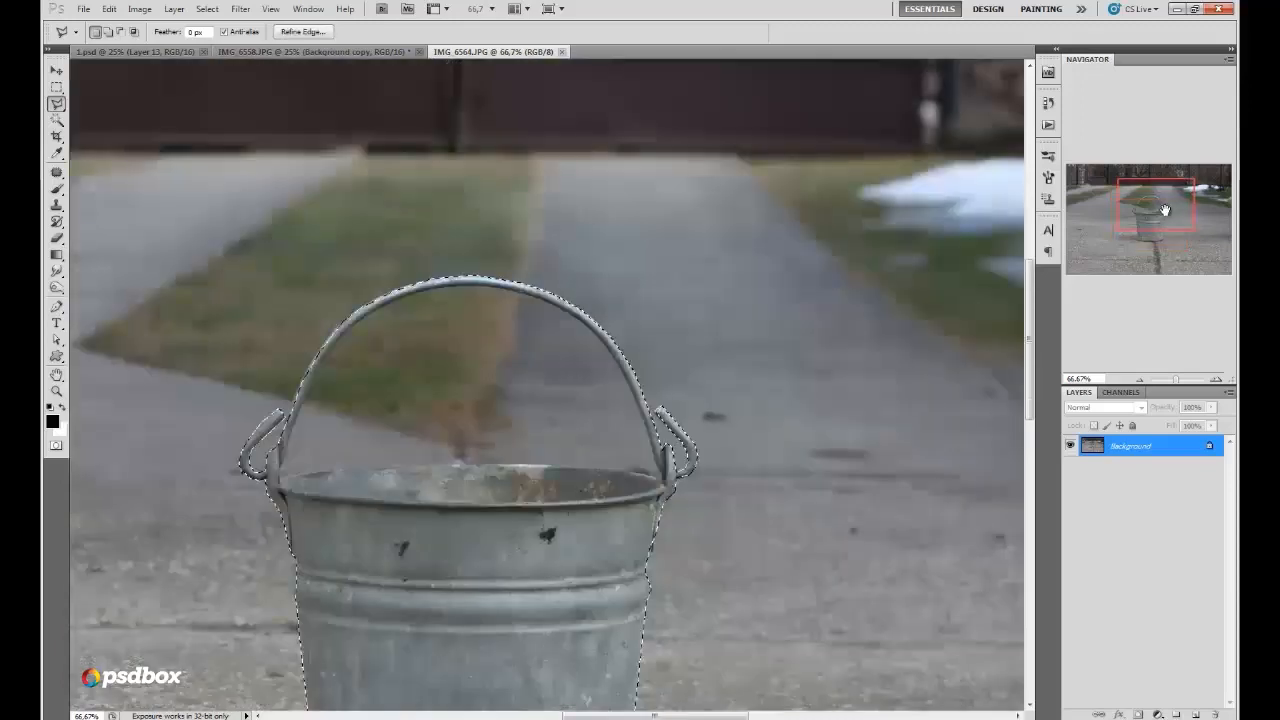
{"action": "left_click", "coordinate": [207, 9]}
{"action": "left_click", "coordinate": [236, 62]}
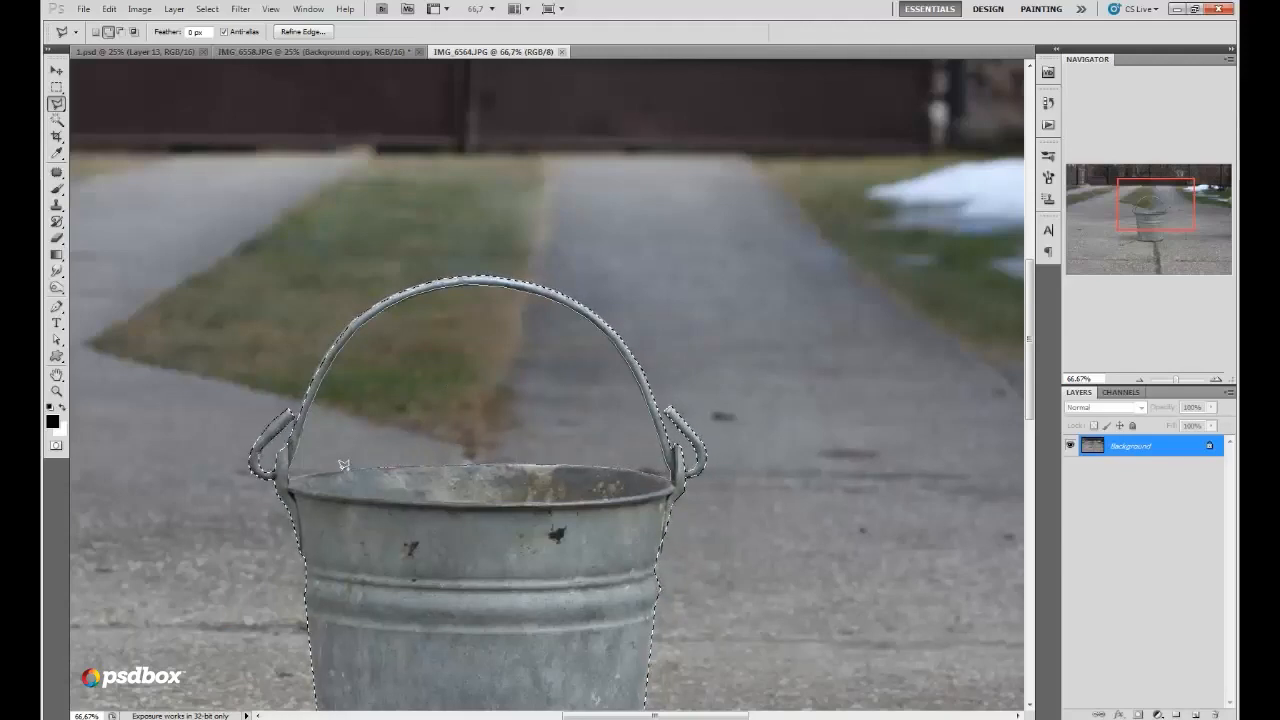
{"action": "left_click_drag", "start_coordinate": [325, 467], "coordinate": [290, 471]}
{"action": "left_click", "coordinate": [318, 32]}
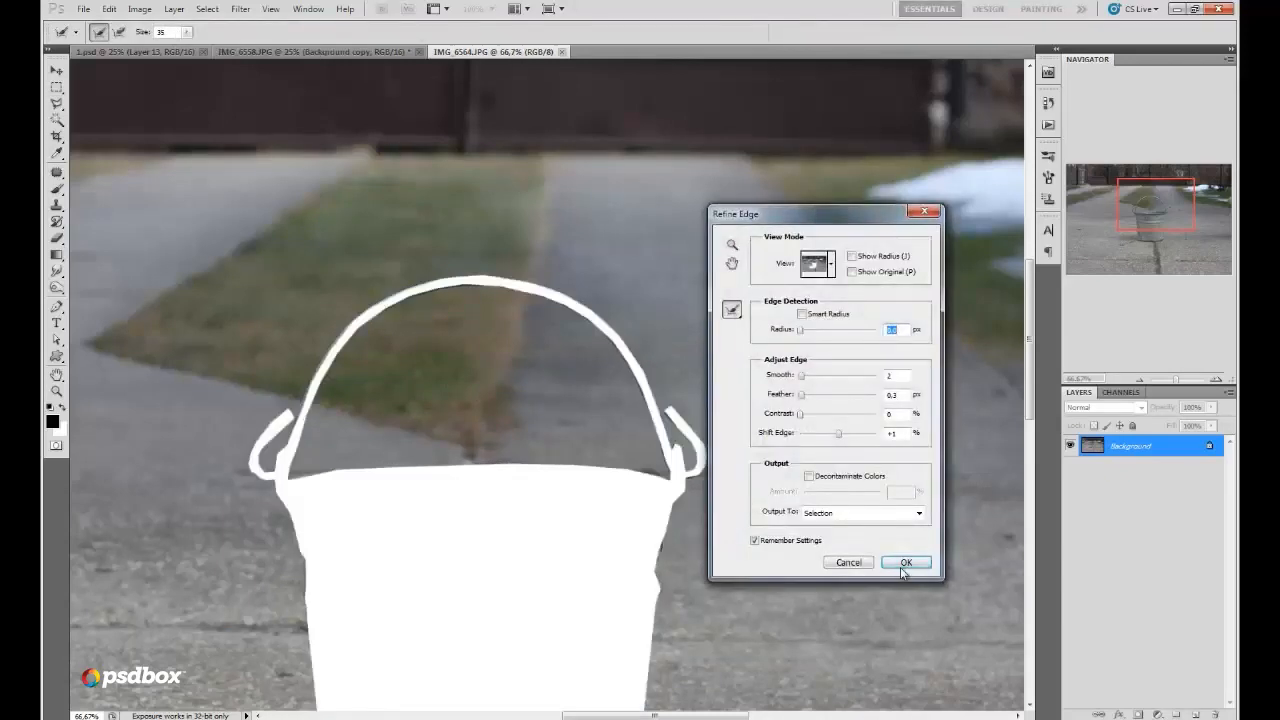
{"action": "left_click", "coordinate": [885, 562]}
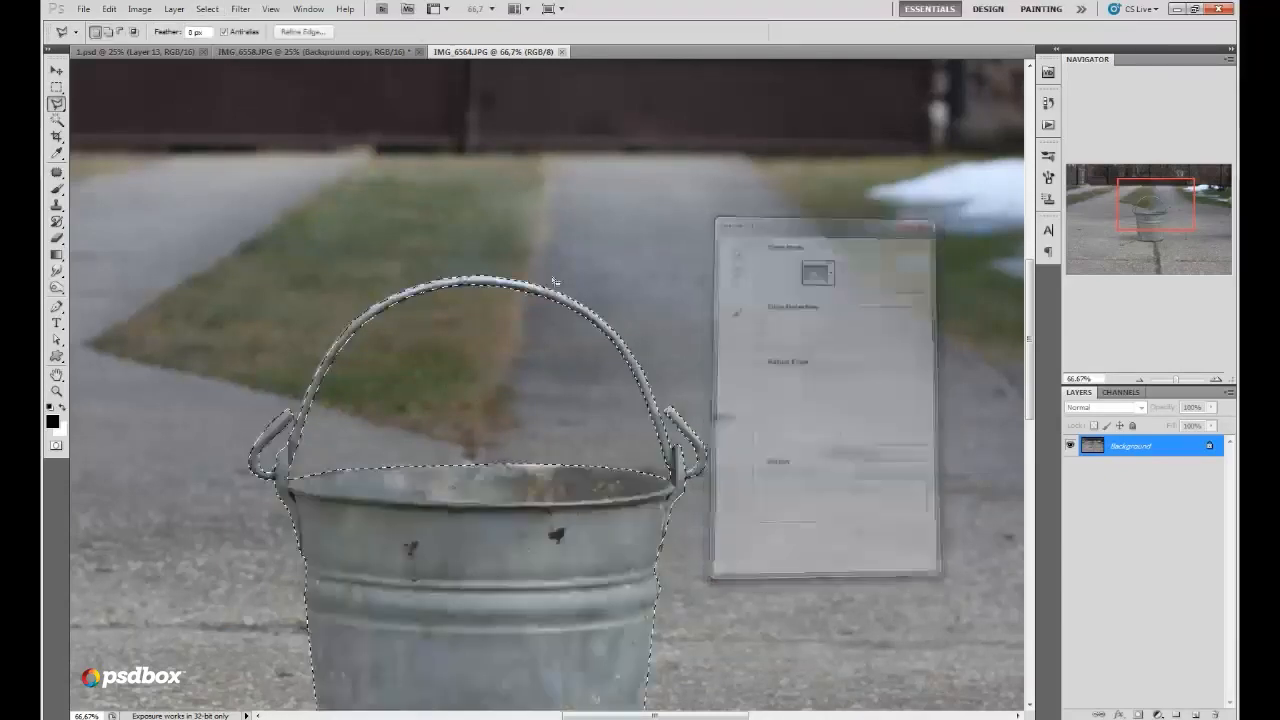
Step: Cut the selected bucket out of IMG_6564.JPG and close that file without saving
{"action": "left_click", "coordinate": [207, 9]}
{"action": "left_click", "coordinate": [230, 66]}
{"action": "key", "text": "BackSpace"}
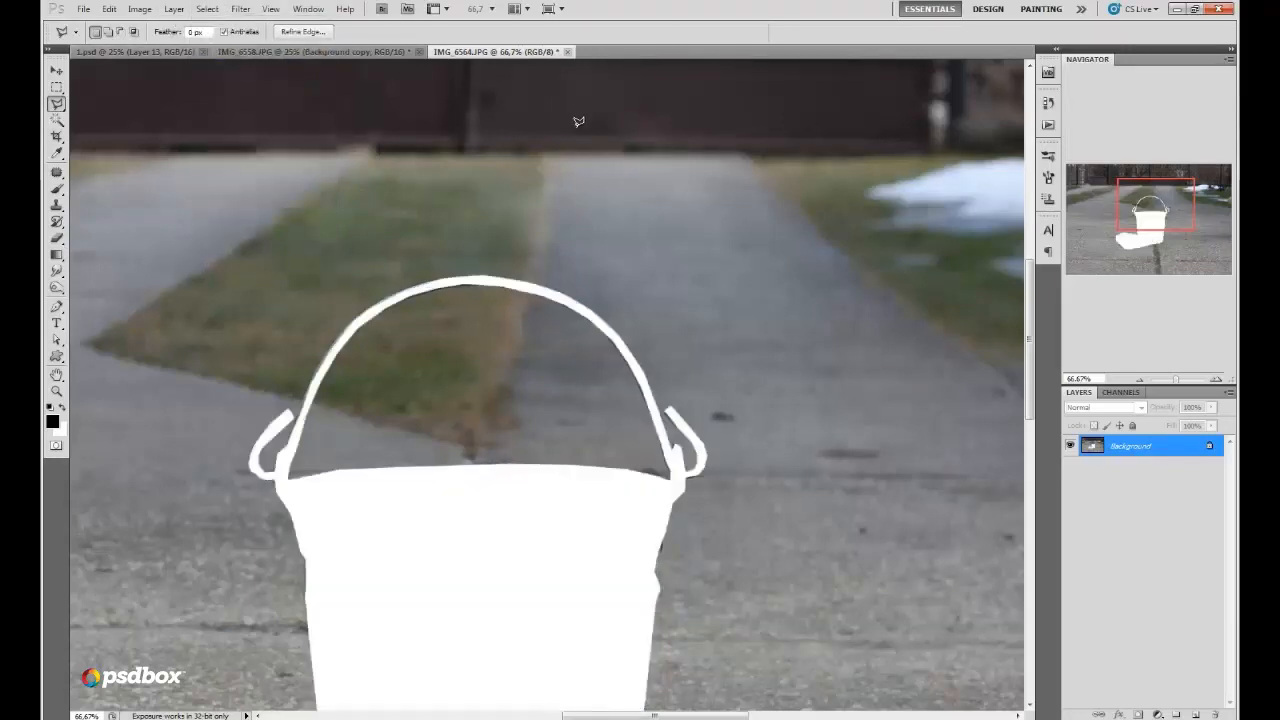
{"action": "left_click", "coordinate": [567, 51]}
{"action": "left_click", "coordinate": [645, 277]}
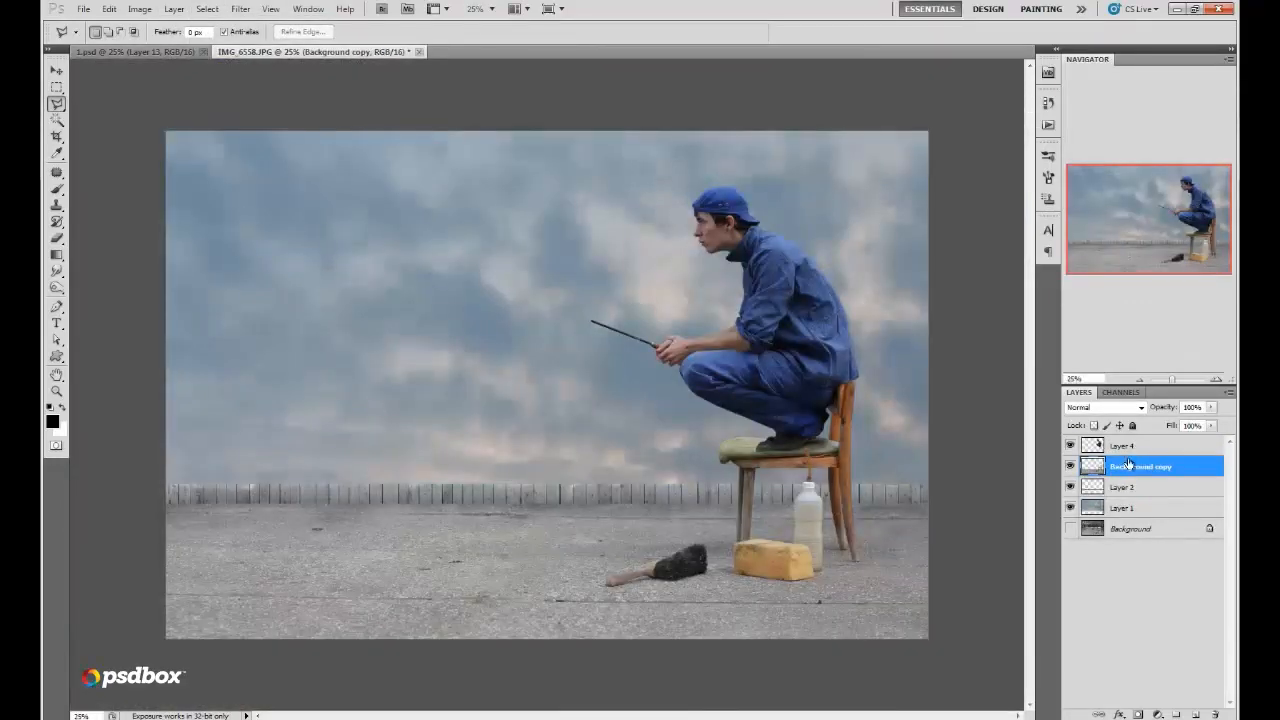
Step: Paste the bucket into IMG_6558.JPG and scale it to about 37%, placing it behind the chair's back legs
{"action": "key", "text": "ctrl+v"}
{"action": "left_click", "coordinate": [109, 9]}
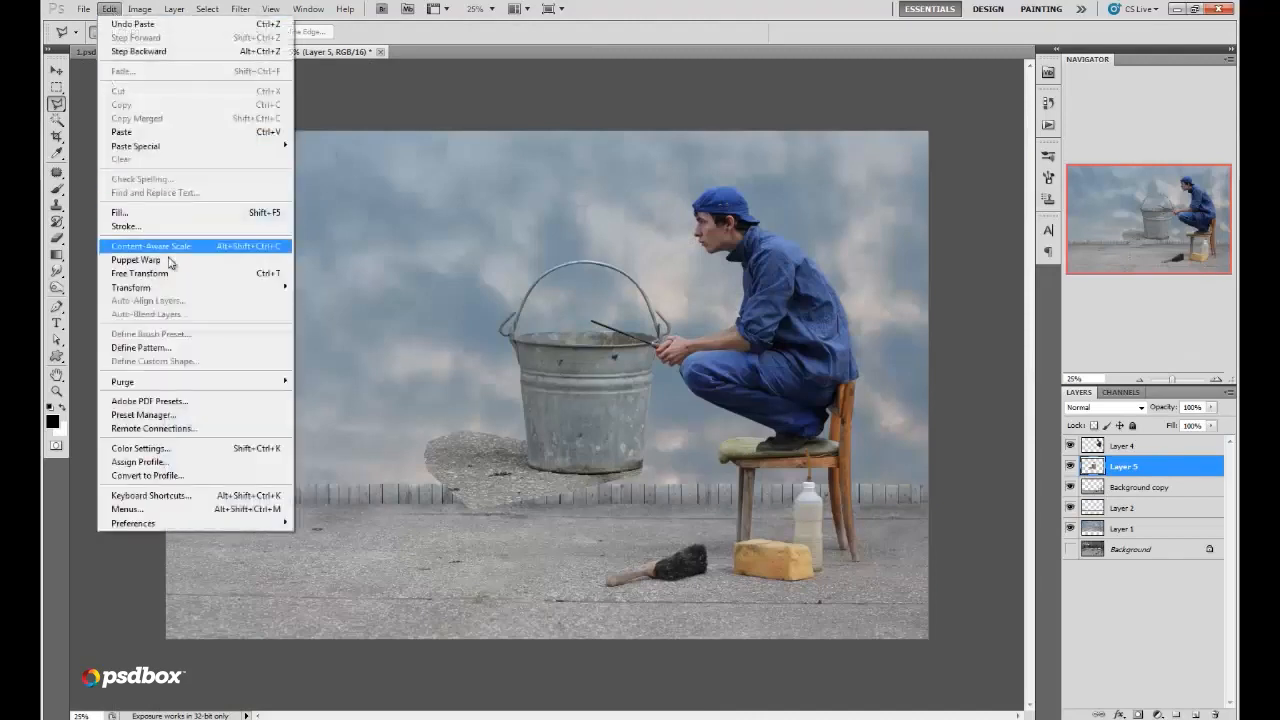
{"action": "left_click", "coordinate": [170, 273]}
{"action": "left_click_drag", "start_coordinate": [672, 260], "coordinate": [886, 525]}
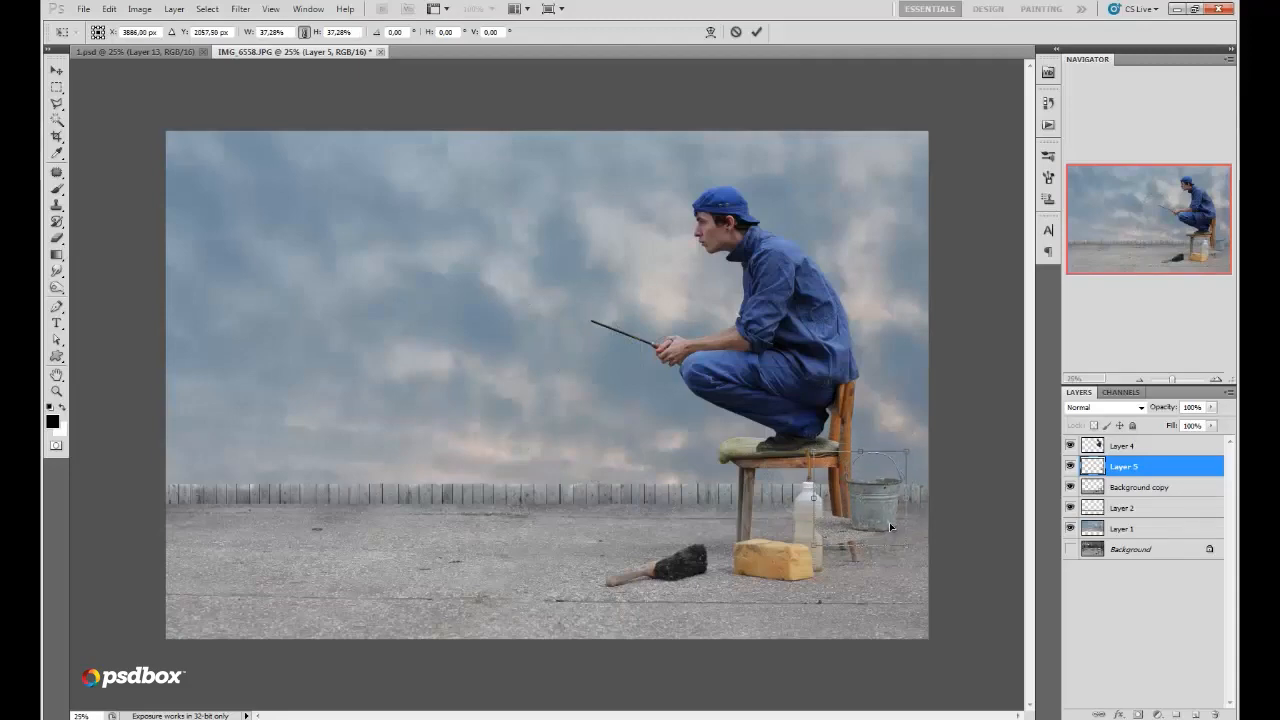
Step: Shrink the bucket slightly more, shift it closer to the chair's back leg and apply the transformation
{"action": "left_click", "coordinate": [1216, 380]}
{"action": "left_click", "coordinate": [1216, 380]}
{"action": "left_click", "coordinate": [1217, 380]}
{"action": "left_click", "coordinate": [1218, 257]}
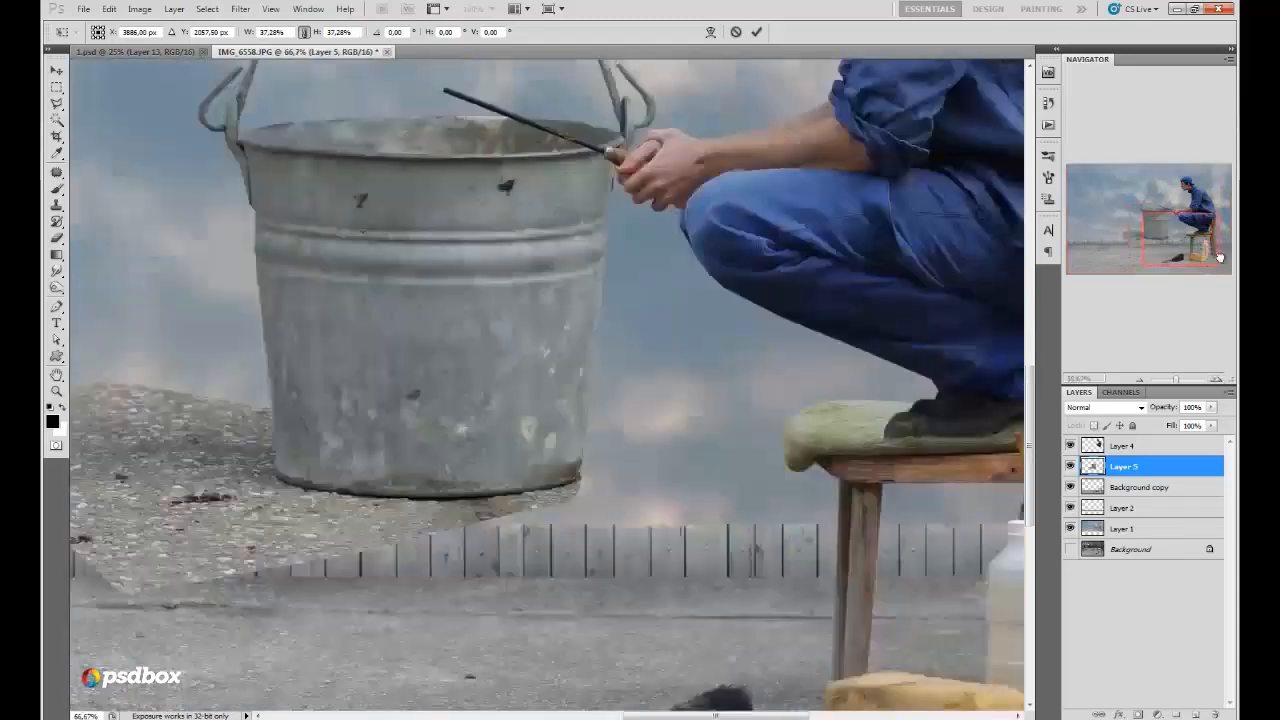
{"action": "left_click", "coordinate": [1217, 380]}
{"action": "mouse_move", "coordinate": [1205, 251]}
{"action": "left_mouse_down"}
{"action": "mouse_move", "coordinate": [1230, 241]}
{"action": "mouse_move", "coordinate": [1225, 257]}
{"action": "left_mouse_up"}
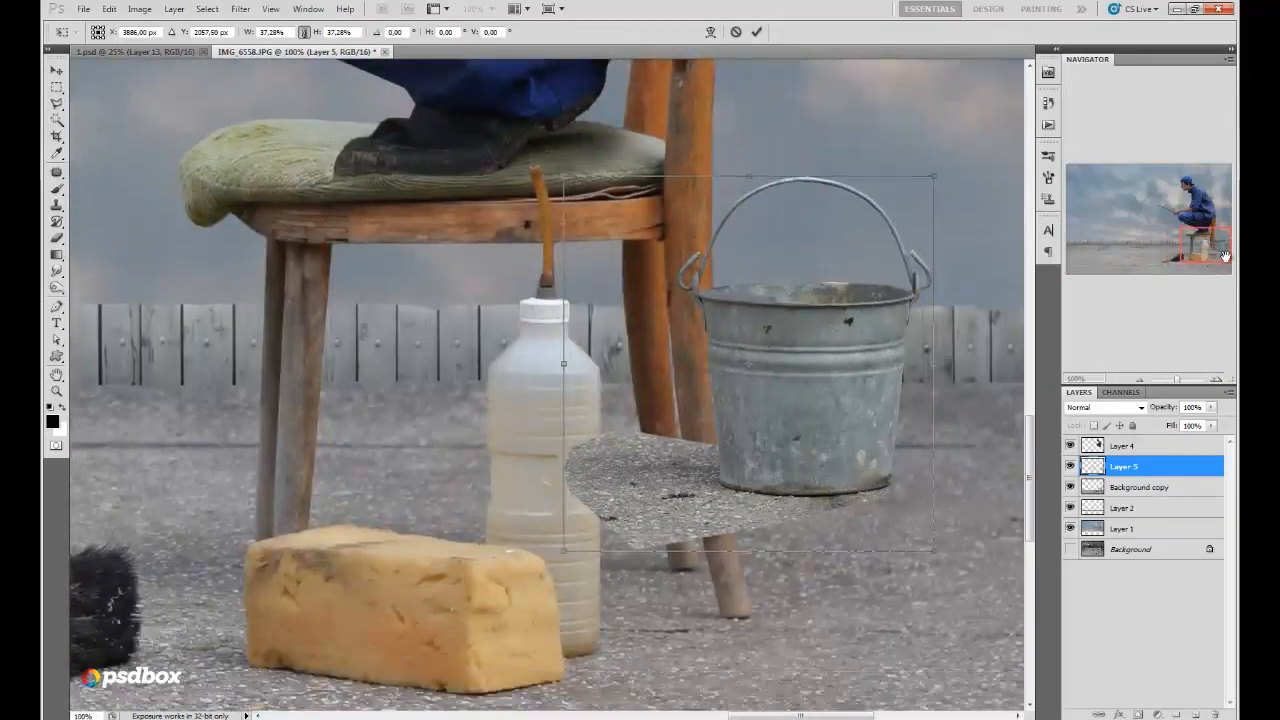
{"action": "left_click_drag", "start_coordinate": [941, 184], "coordinate": [908, 202]}
{"action": "left_click_drag", "start_coordinate": [855, 443], "coordinate": [841, 443]}
{"action": "left_click", "coordinate": [756, 32]}
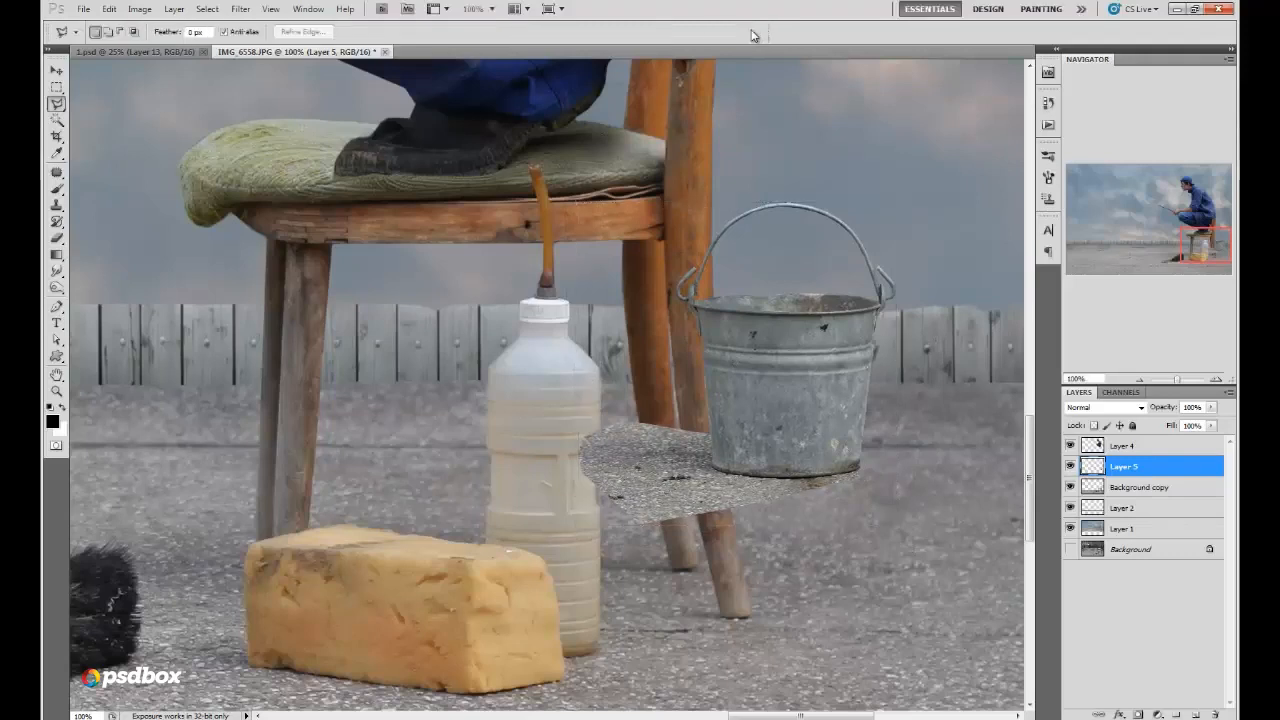
Step: Lower the bucket layer's opacity to 67% and erase the part covering the chair's back leg with a 32 px eraser
{"action": "left_click", "coordinate": [56, 238]}
{"action": "left_click_drag", "start_coordinate": [1210, 407], "coordinate": [1176, 402]}
{"action": "right_click", "coordinate": [722, 291]}
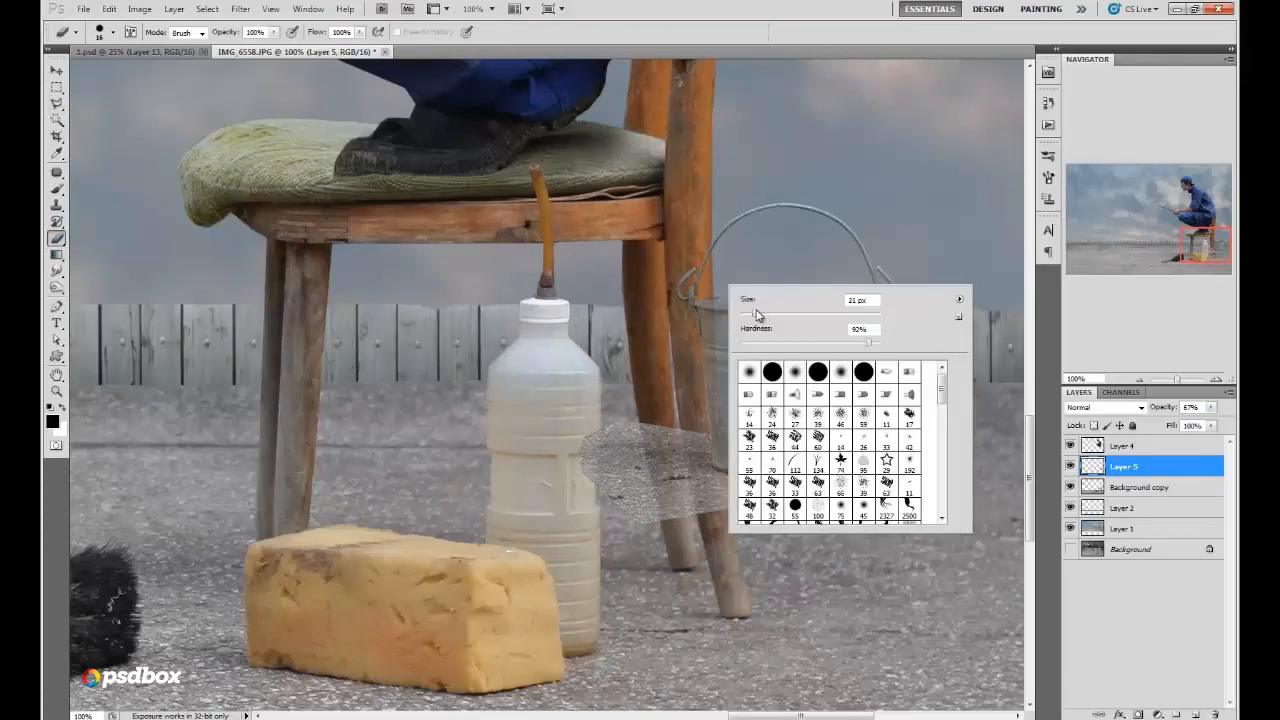
{"action": "left_click", "coordinate": [701, 313]}
{"action": "right_click", "coordinate": [721, 277]}
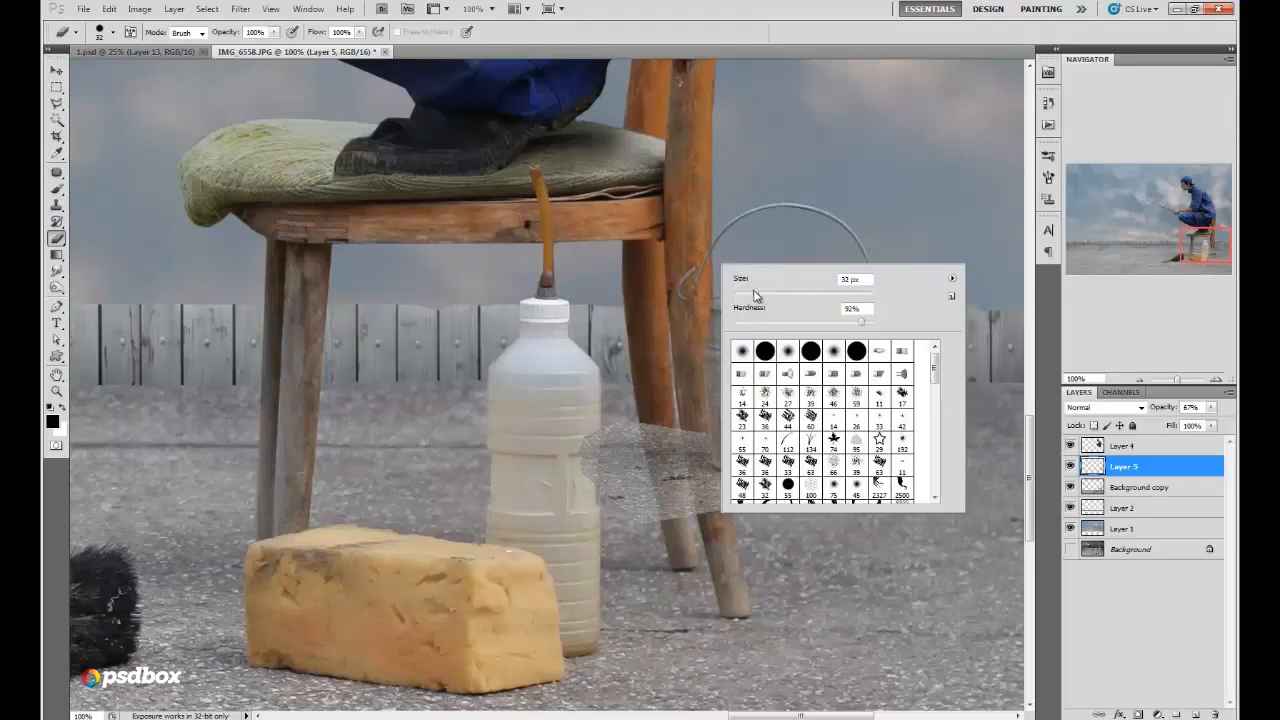
{"action": "left_click", "coordinate": [699, 297]}
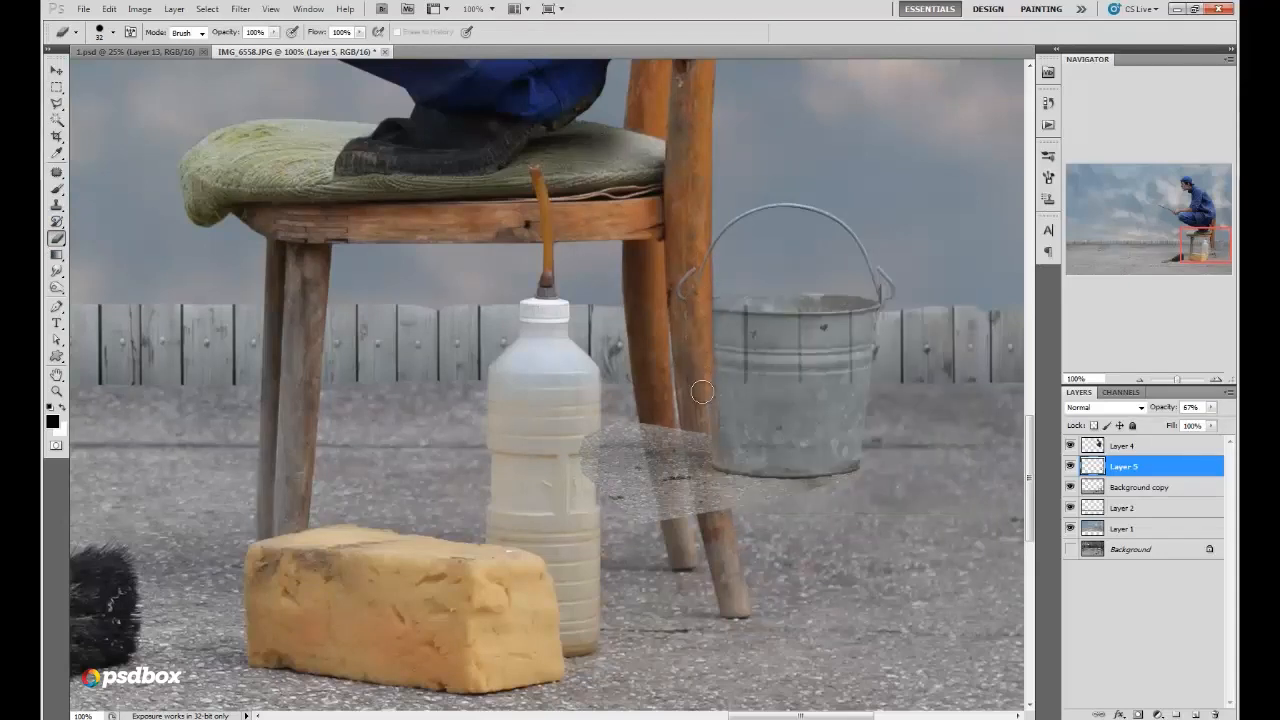
{"action": "left_click_drag", "start_coordinate": [704, 430], "coordinate": [721, 526]}
Step: Erase the leftover pavement between the bottle and the chair's back legs with a 76 px eraser
{"action": "right_click", "coordinate": [721, 526]}
{"action": "double_click", "coordinate": [826, 380]}
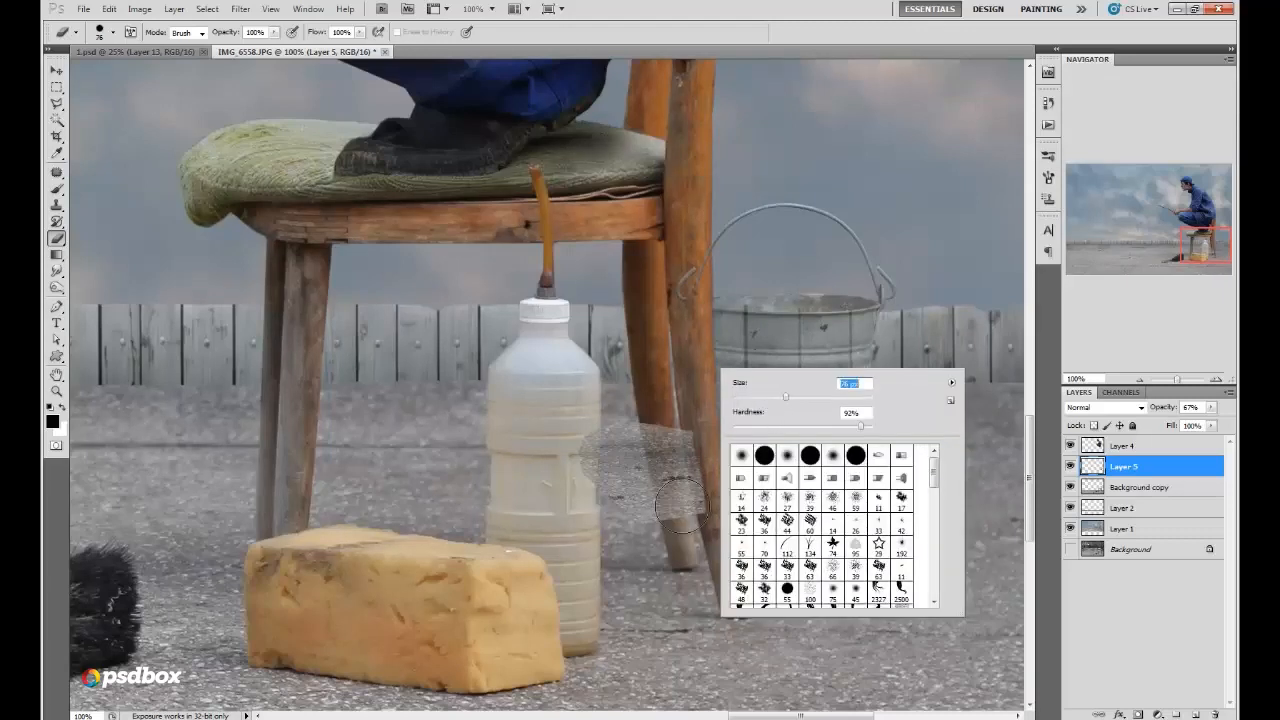
{"action": "type", "text": "76"}
{"action": "key", "text": "Return"}
{"action": "mouse_move", "coordinate": [609, 513]}
{"action": "left_mouse_down"}
{"action": "mouse_move", "coordinate": [680, 453]}
{"action": "mouse_move", "coordinate": [671, 475]}
{"action": "mouse_move", "coordinate": [641, 480]}
{"action": "mouse_move", "coordinate": [592, 455]}
{"action": "left_mouse_up"}
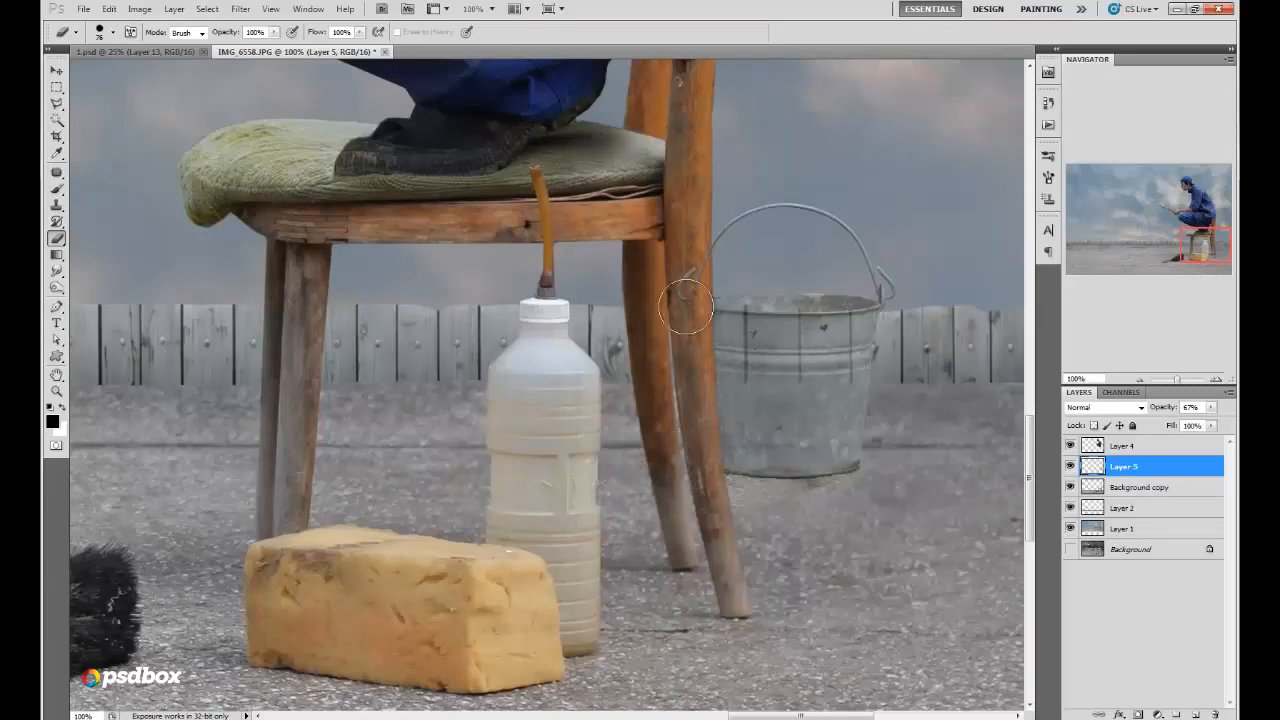
Step: Erase the bucket's handle hinge overlapping the chair's back leg with a 55 px eraser
{"action": "right_click", "coordinate": [686, 286]}
{"action": "left_click_drag", "start_coordinate": [768, 300], "coordinate": [762, 299]}
{"action": "mouse_move", "coordinate": [686, 269]}
{"action": "left_mouse_down"}
{"action": "mouse_move", "coordinate": [689, 245]}
{"action": "mouse_move", "coordinate": [685, 272]}
{"action": "left_mouse_up"}
Step: Raise the bucket layer's opacity to 88% and erase the pavement remnants under the bucket with a 61 px, 0% hardness eraser
{"action": "right_click", "coordinate": [897, 430]}
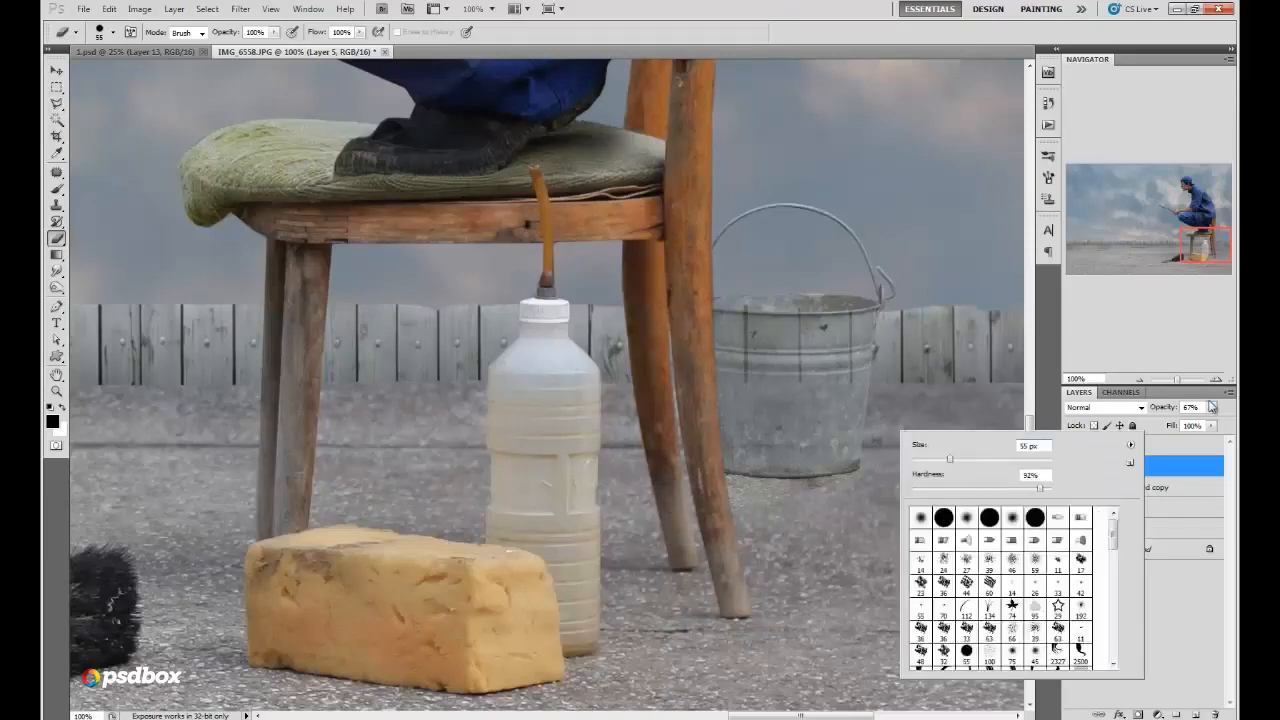
{"action": "left_click", "coordinate": [1211, 407]}
{"action": "left_click_drag", "start_coordinate": [1199, 427], "coordinate": [1216, 427]}
{"action": "right_click", "coordinate": [882, 434]}
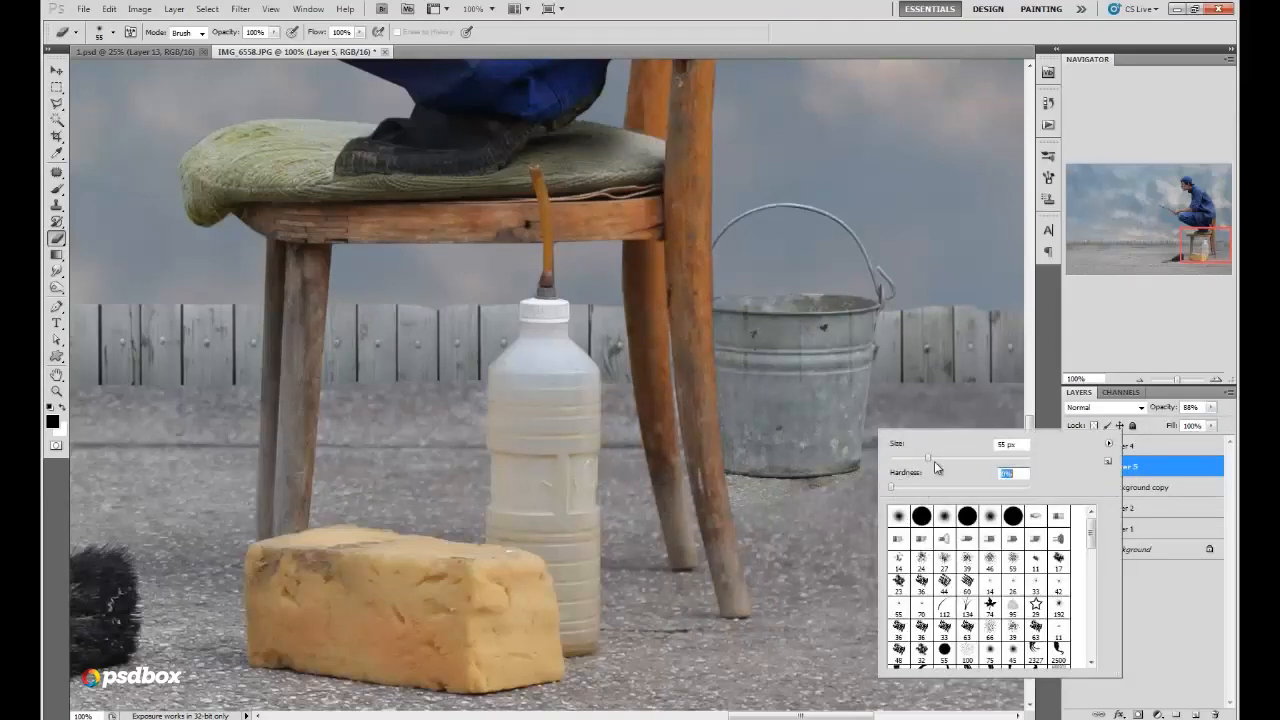
{"action": "key", "text": "Return"}
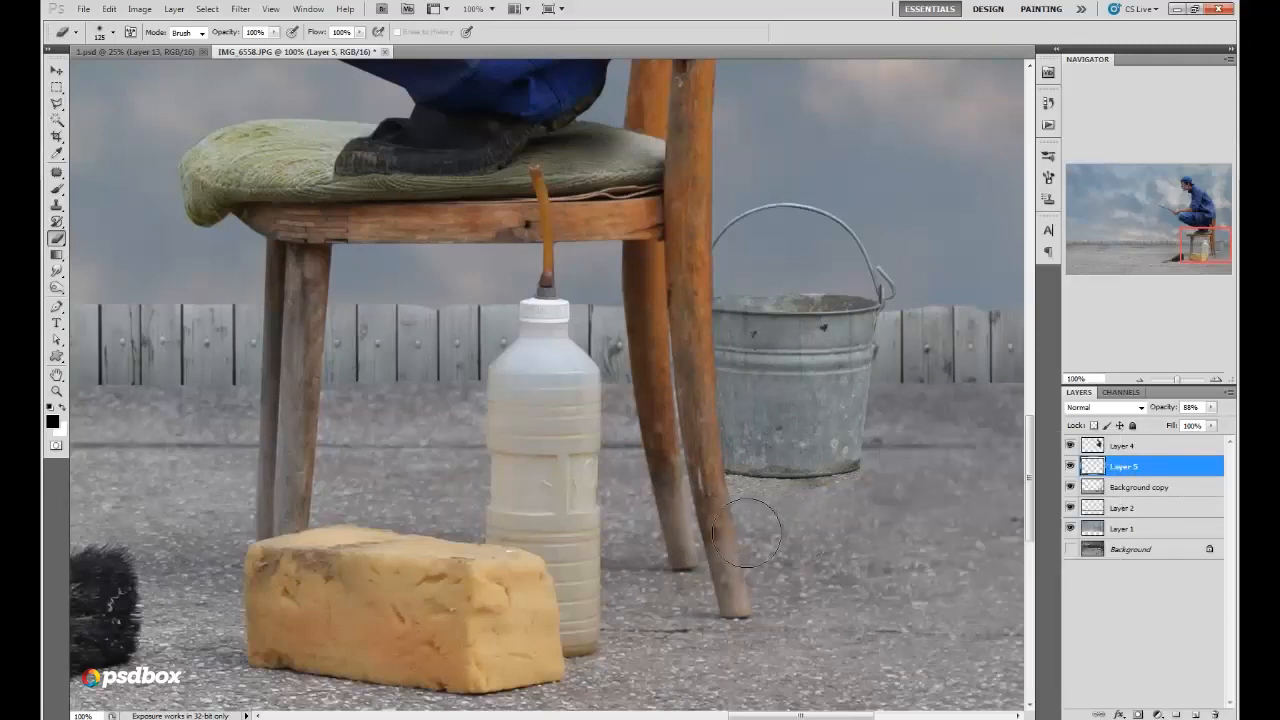
{"action": "right_click", "coordinate": [876, 468]}
{"action": "left_click_drag", "start_coordinate": [889, 483], "coordinate": [842, 497]}
{"action": "key", "text": "Return"}
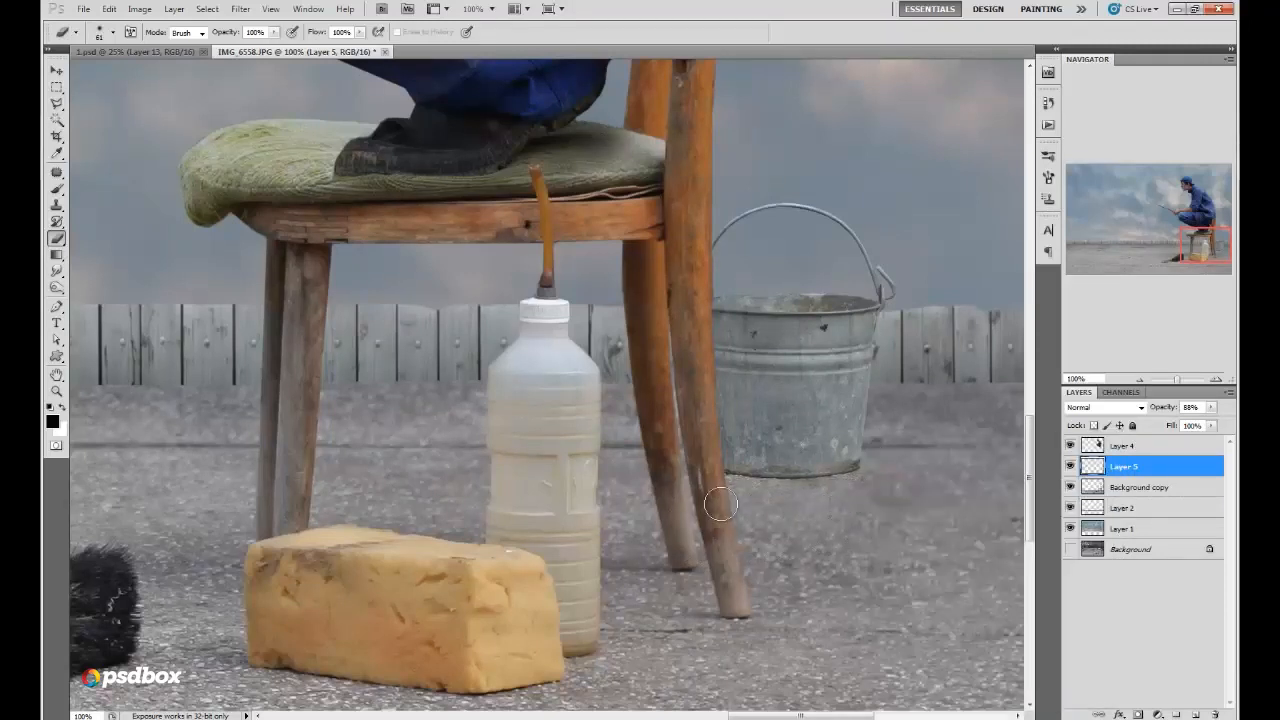
{"action": "left_click", "coordinate": [240, 9]}
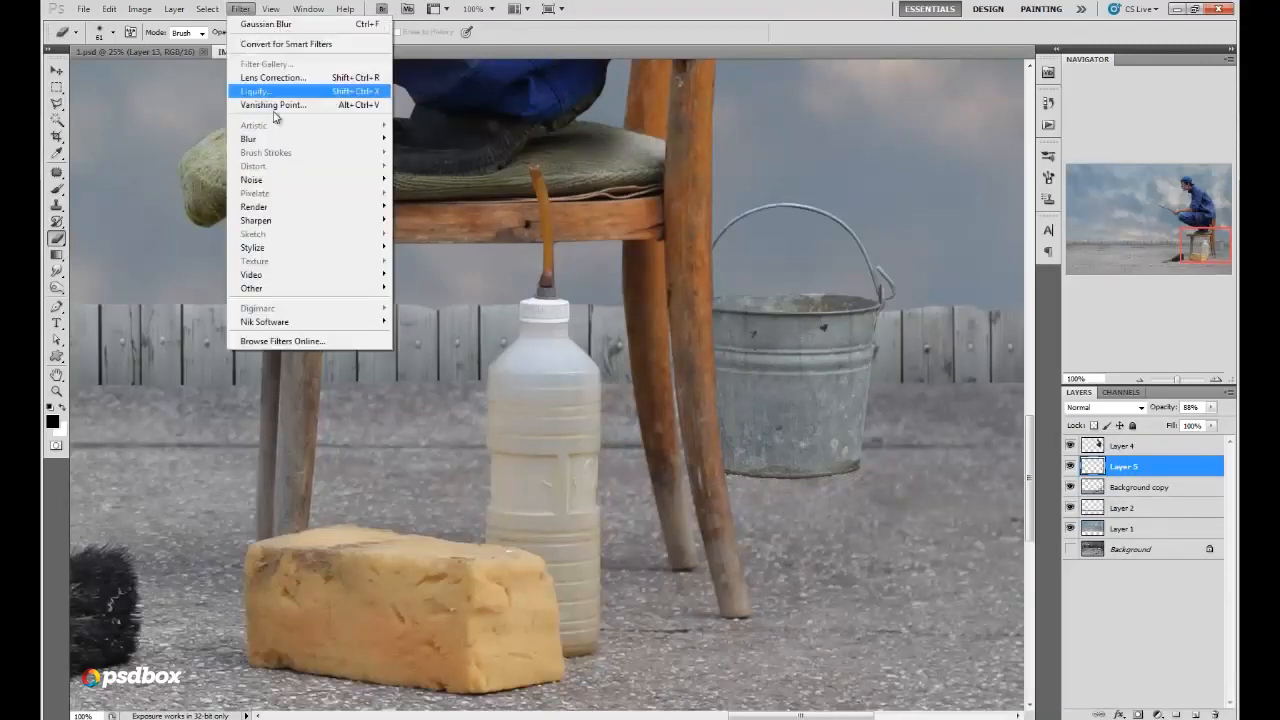
{"action": "mouse_move", "coordinate": [268, 140]}
{"action": "left_click", "coordinate": [180, 205]}
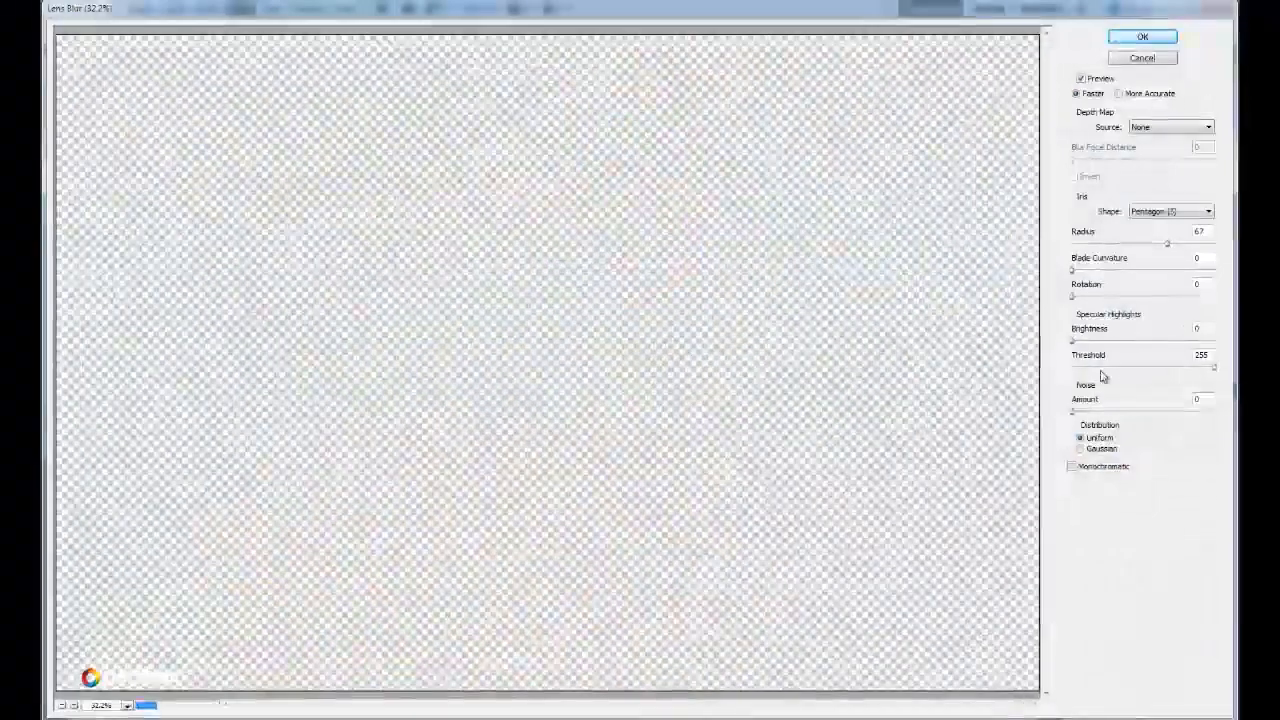
{"action": "left_click", "coordinate": [1143, 58]}
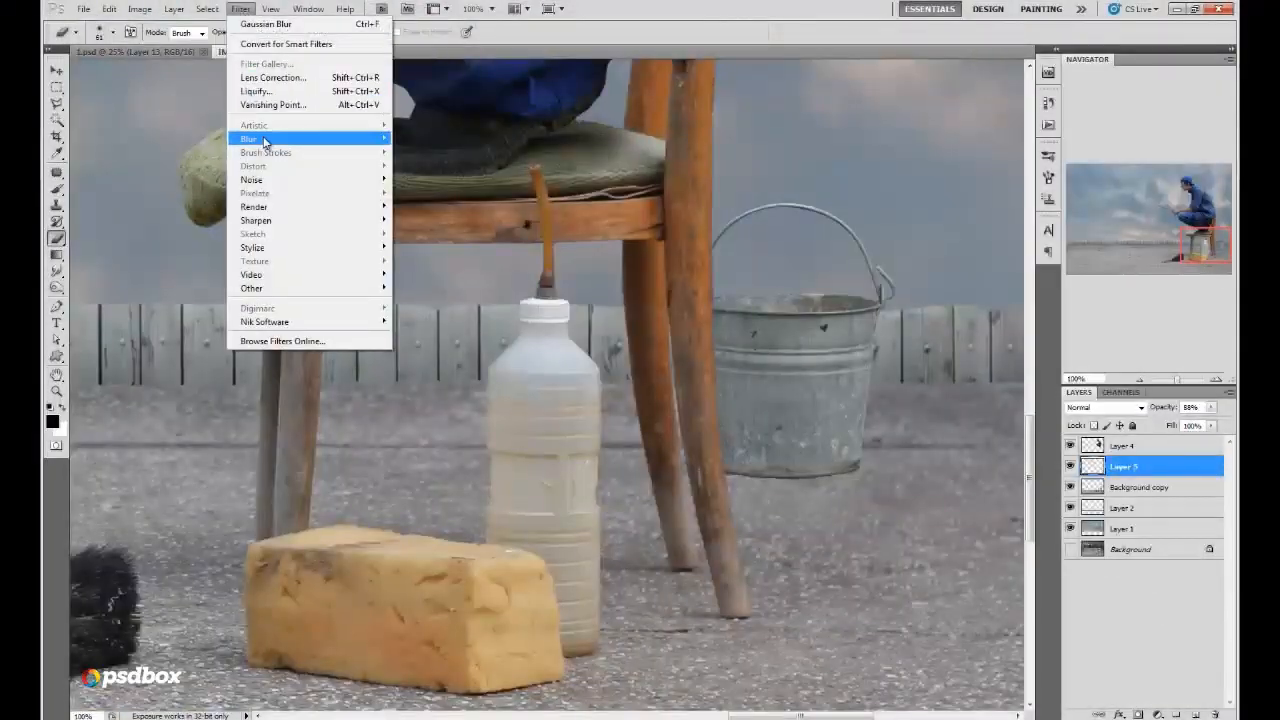
Step: Apply a Gaussian Blur with a radius of 0.5 pixels to the bucket layer
{"action": "mouse_move", "coordinate": [264, 142]}
{"action": "left_click", "coordinate": [188, 193]}
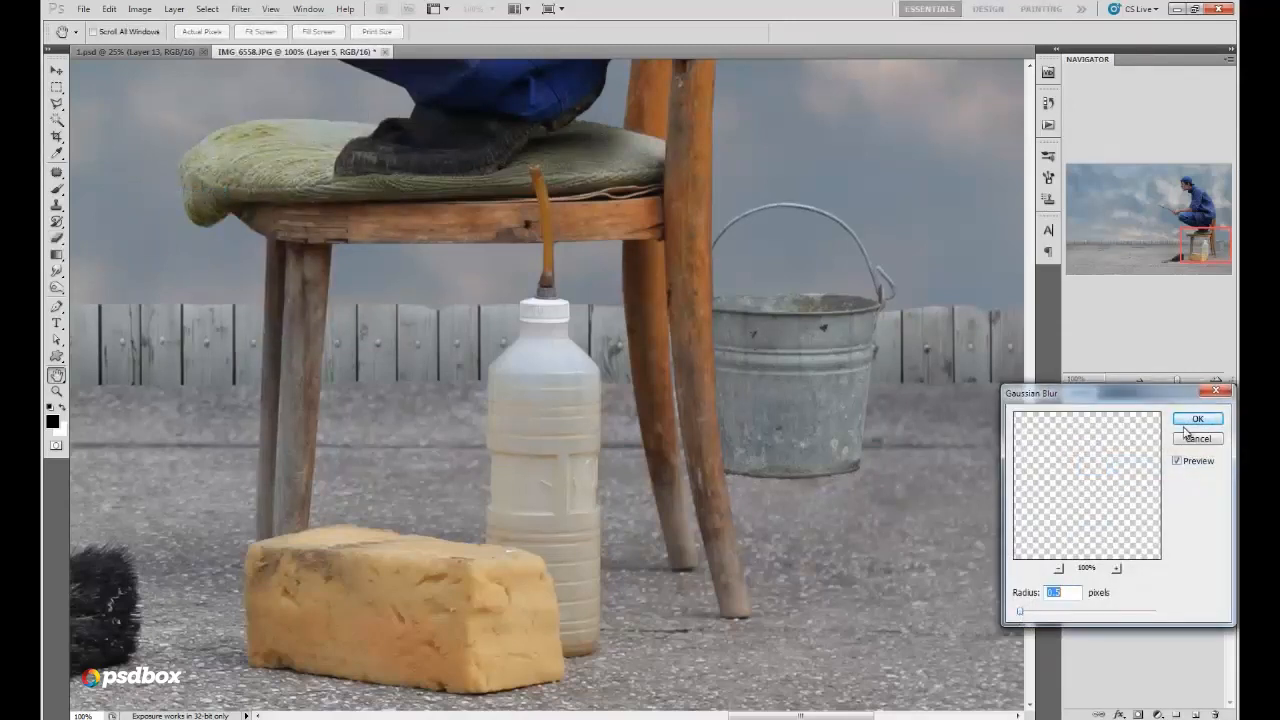
Step: Brighten the side of the bucket away from the chair with the Dodge tool, range Midtones, using a soft 108 px brush
{"action": "left_click_drag", "start_coordinate": [56, 288], "coordinate": [100, 287]}
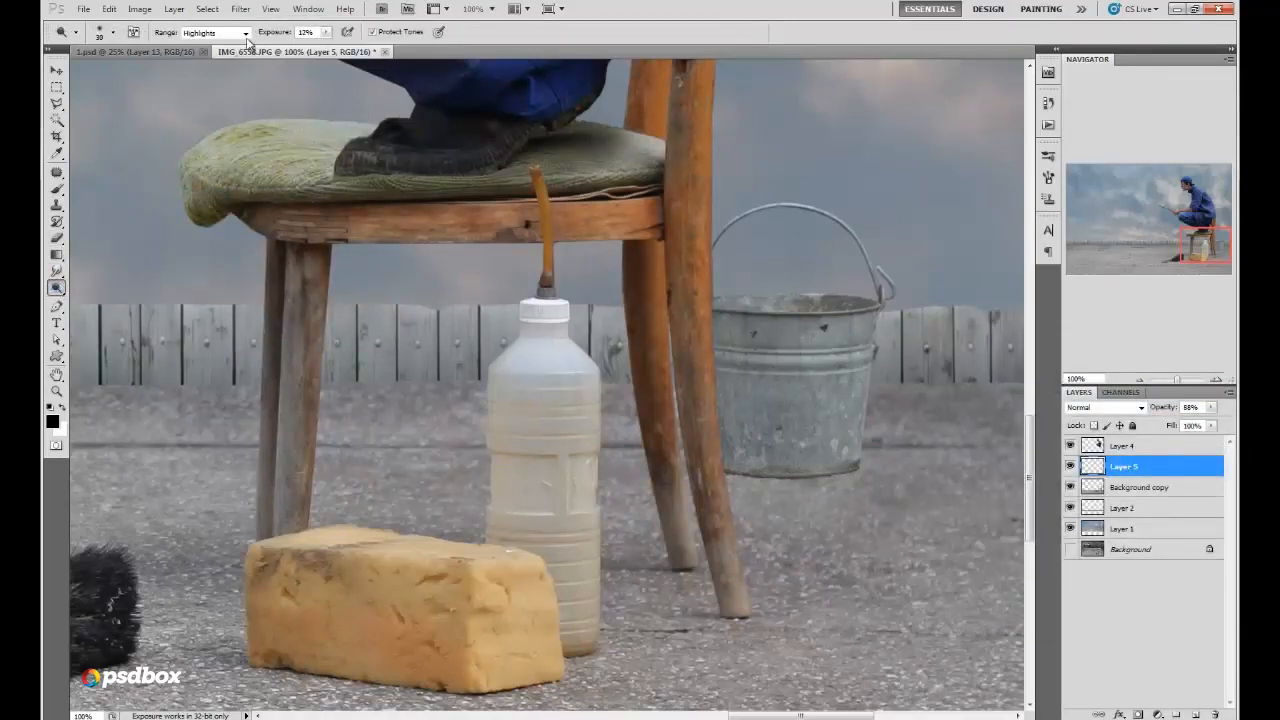
{"action": "left_click", "coordinate": [244, 33]}
{"action": "left_click", "coordinate": [205, 57]}
{"action": "right_click", "coordinate": [952, 386]}
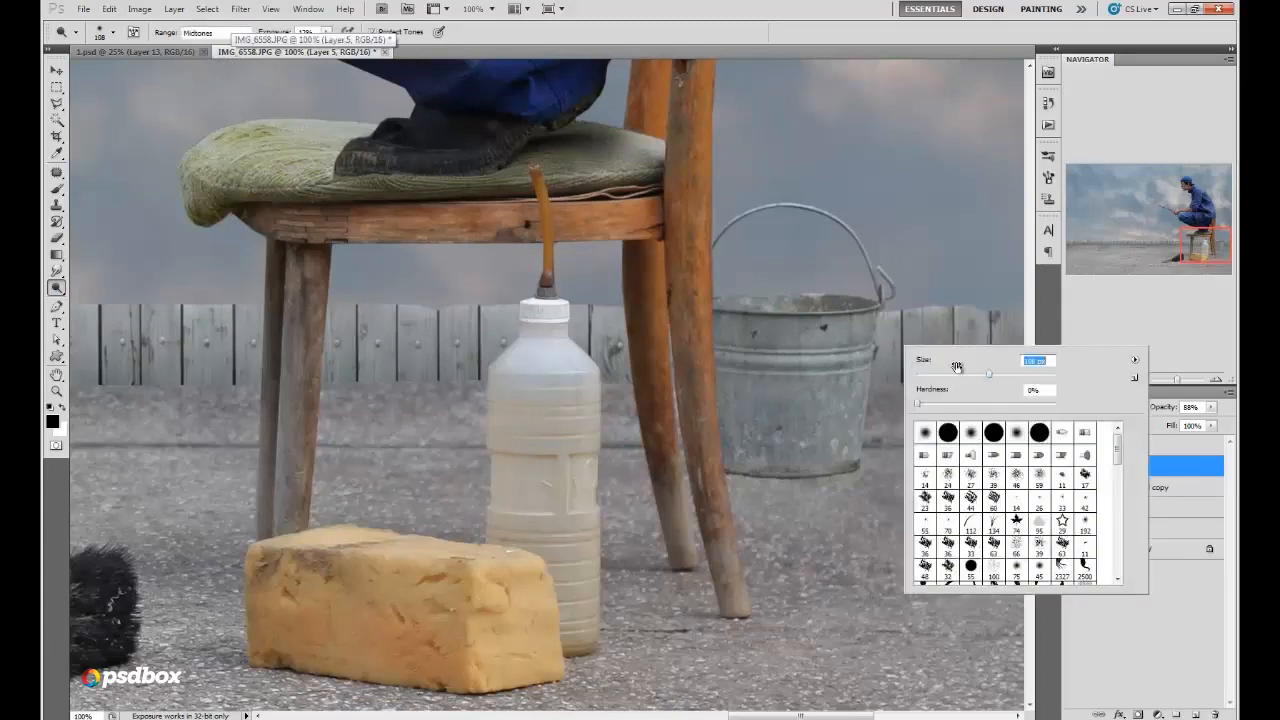
{"action": "left_click", "coordinate": [879, 323]}
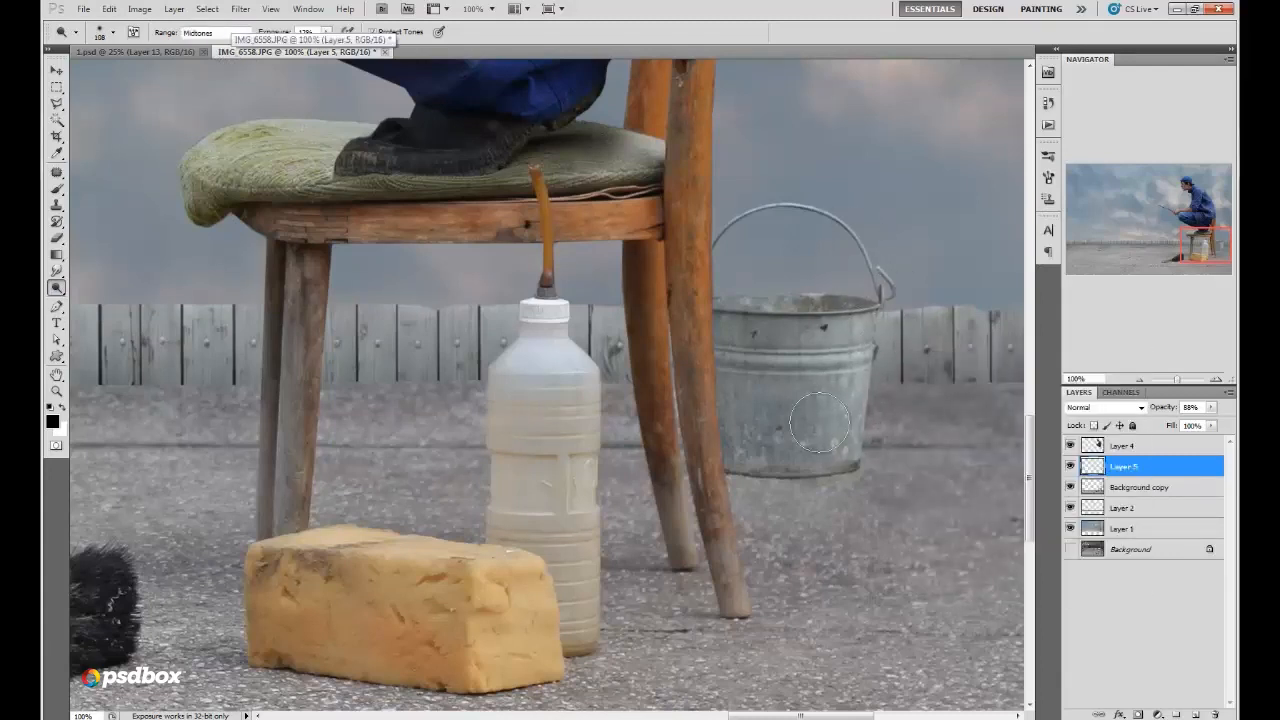
{"action": "left_click", "coordinate": [1139, 381]}
{"action": "left_click", "coordinate": [1139, 381]}
{"action": "left_click", "coordinate": [1139, 381]}
{"action": "left_click", "coordinate": [1139, 381]}
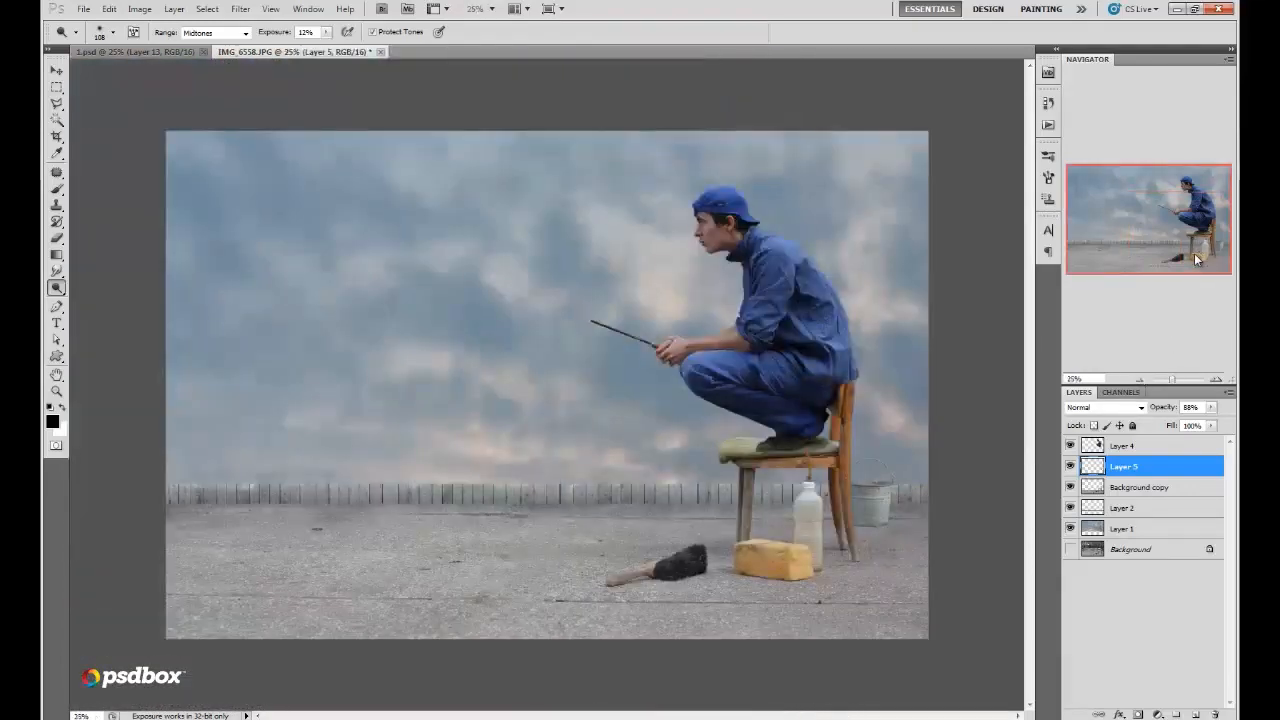
Step: Create a new layer and place it directly below the bucket layer
{"action": "left_click", "coordinate": [1218, 381]}
{"action": "left_click", "coordinate": [1218, 381]}
{"action": "left_click", "coordinate": [1218, 381]}
{"action": "left_click", "coordinate": [1218, 381]}
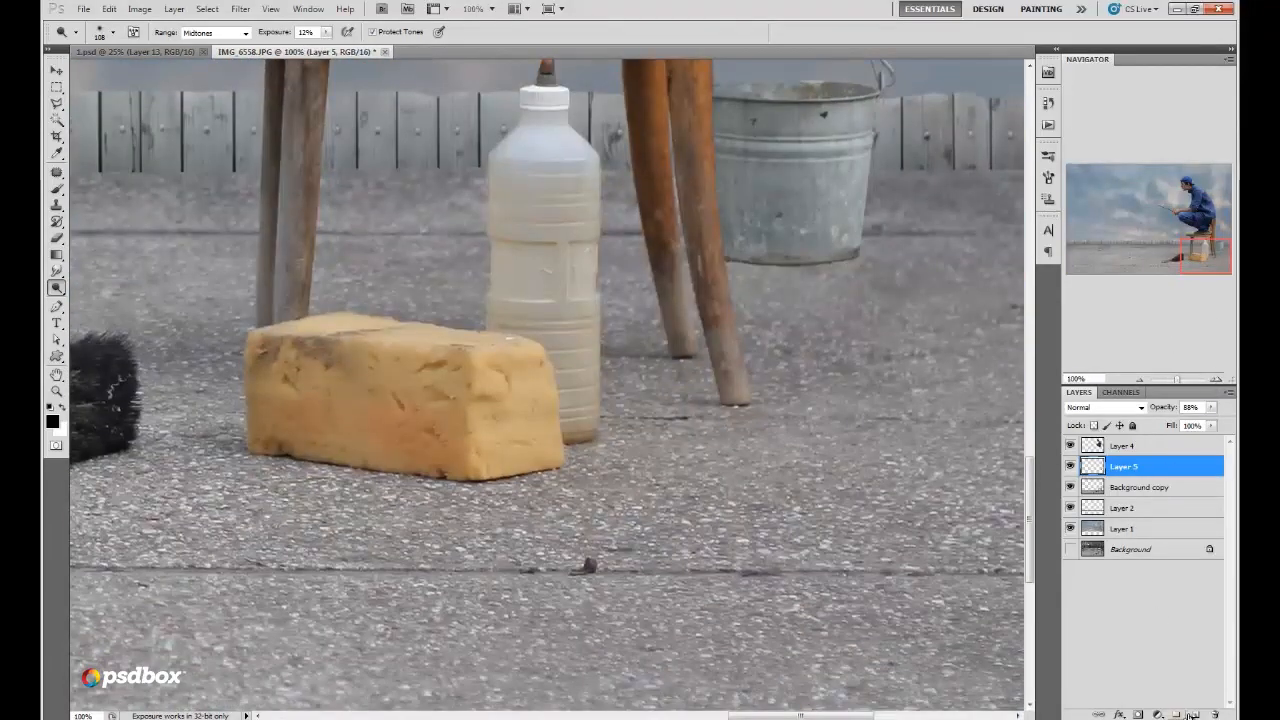
{"action": "left_click", "coordinate": [1192, 714]}
{"action": "left_click_drag", "start_coordinate": [1100, 466], "coordinate": [1105, 500]}
Step: Paint a soft black shadow on the ground around the base of the bucket with the Brush tool
{"action": "left_click", "coordinate": [56, 188]}
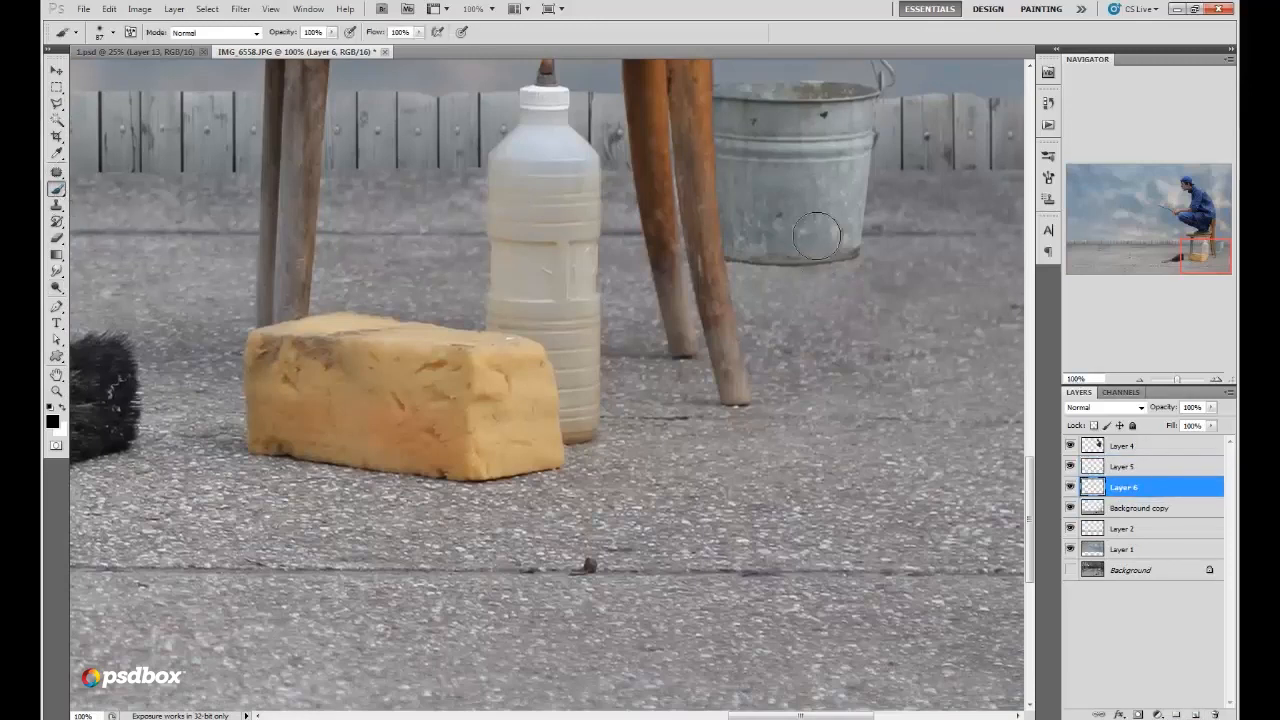
{"action": "right_click", "coordinate": [815, 238]}
{"action": "left_click", "coordinate": [799, 253]}
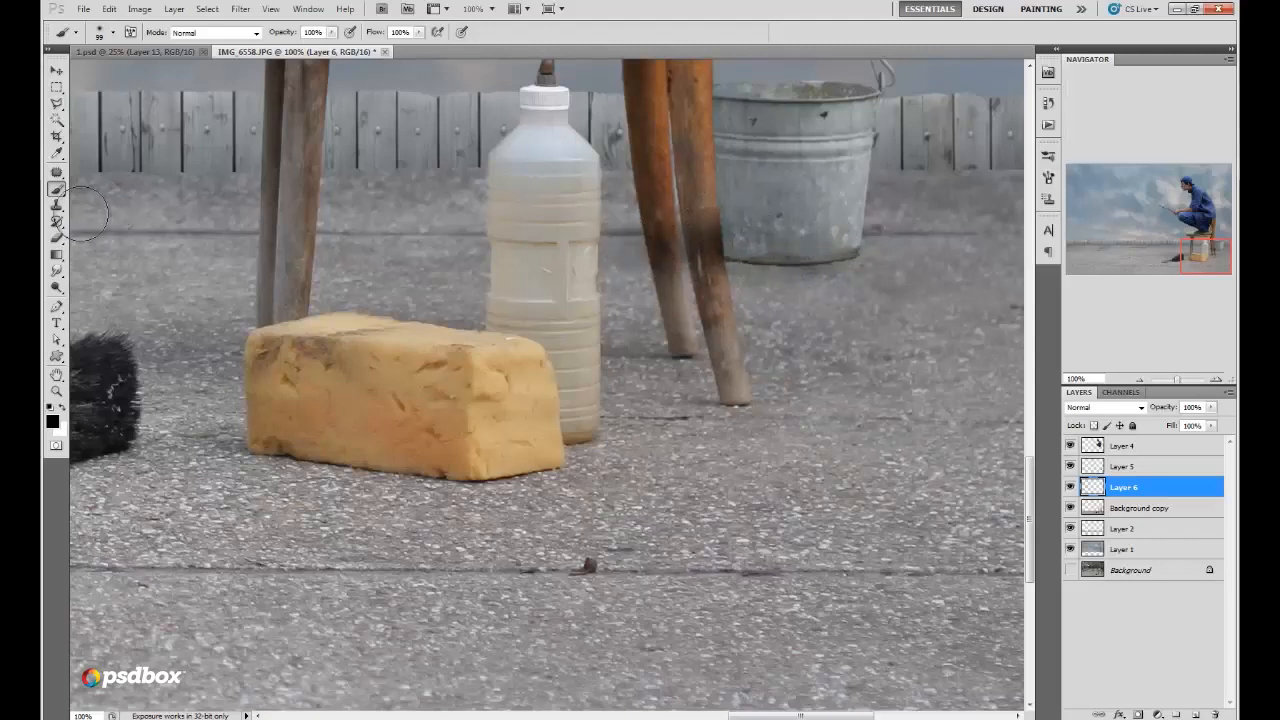
Step: Erase the painted shadow from the chair's back legs with a hard 21 px eraser
{"action": "left_click", "coordinate": [56, 238]}
{"action": "right_click", "coordinate": [780, 196]}
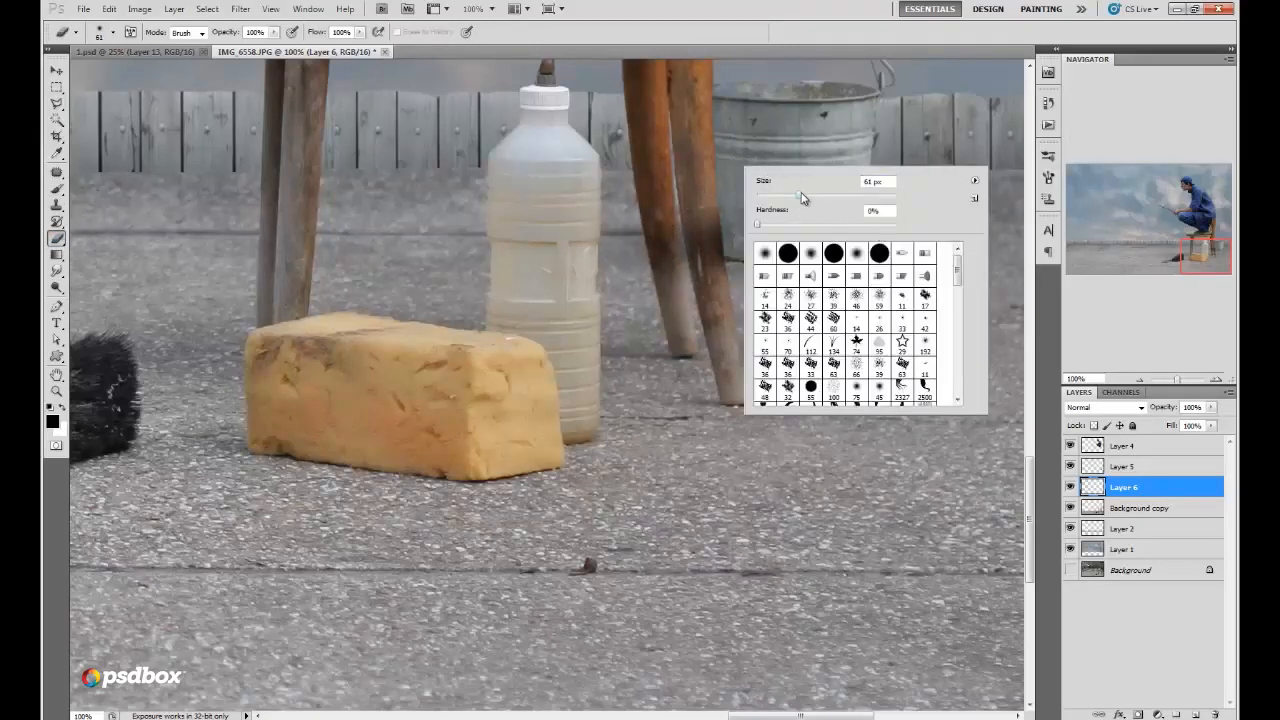
{"action": "left_click", "coordinate": [883, 227]}
{"action": "left_click_drag", "start_coordinate": [799, 194], "coordinate": [772, 195]}
{"action": "left_click_drag", "start_coordinate": [697, 212], "coordinate": [712, 285]}
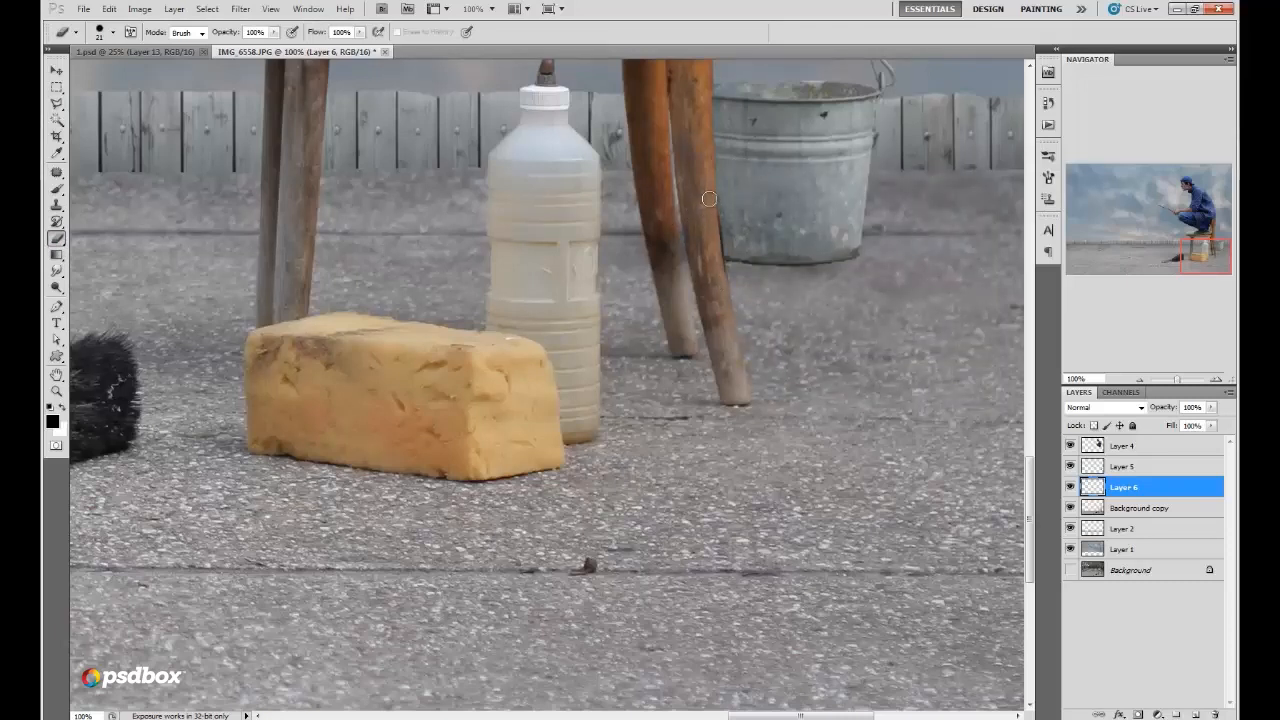
{"action": "left_click_drag", "start_coordinate": [709, 199], "coordinate": [721, 274]}
{"action": "left_click_drag", "start_coordinate": [665, 198], "coordinate": [675, 286]}
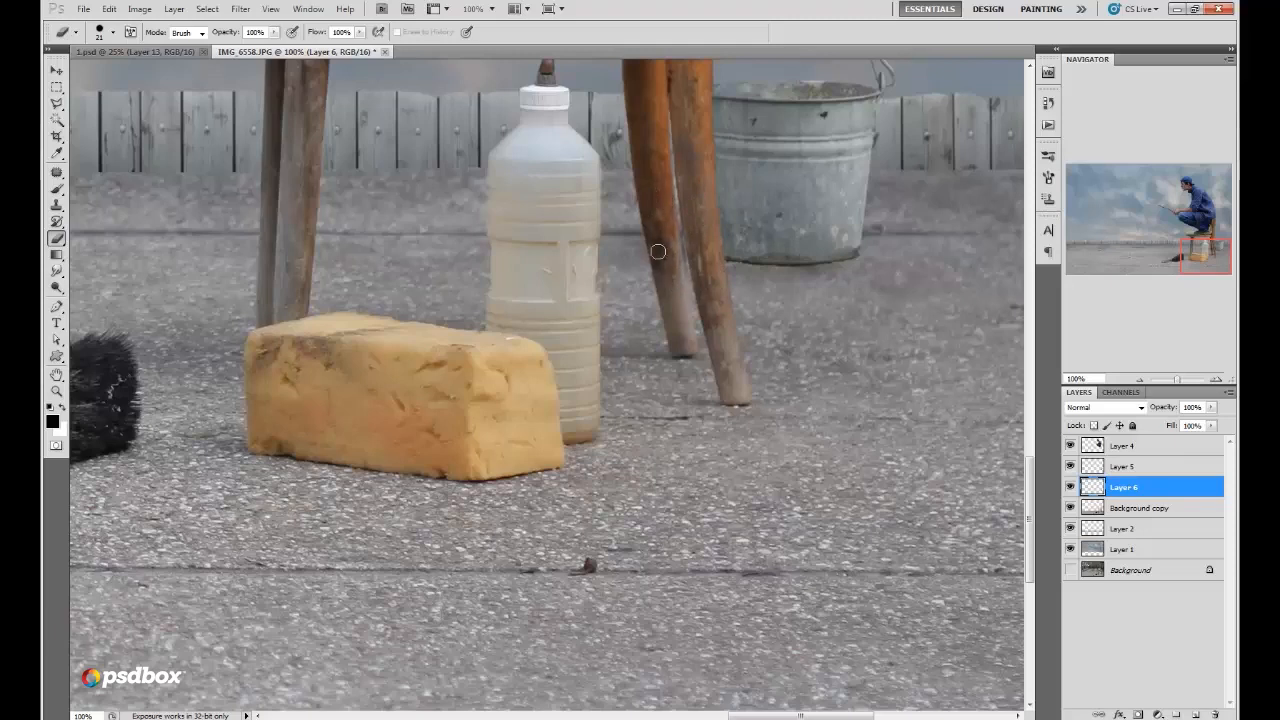
Step: Merge the shadow layer with the bucket layer
{"action": "left_click", "coordinate": [56, 271]}
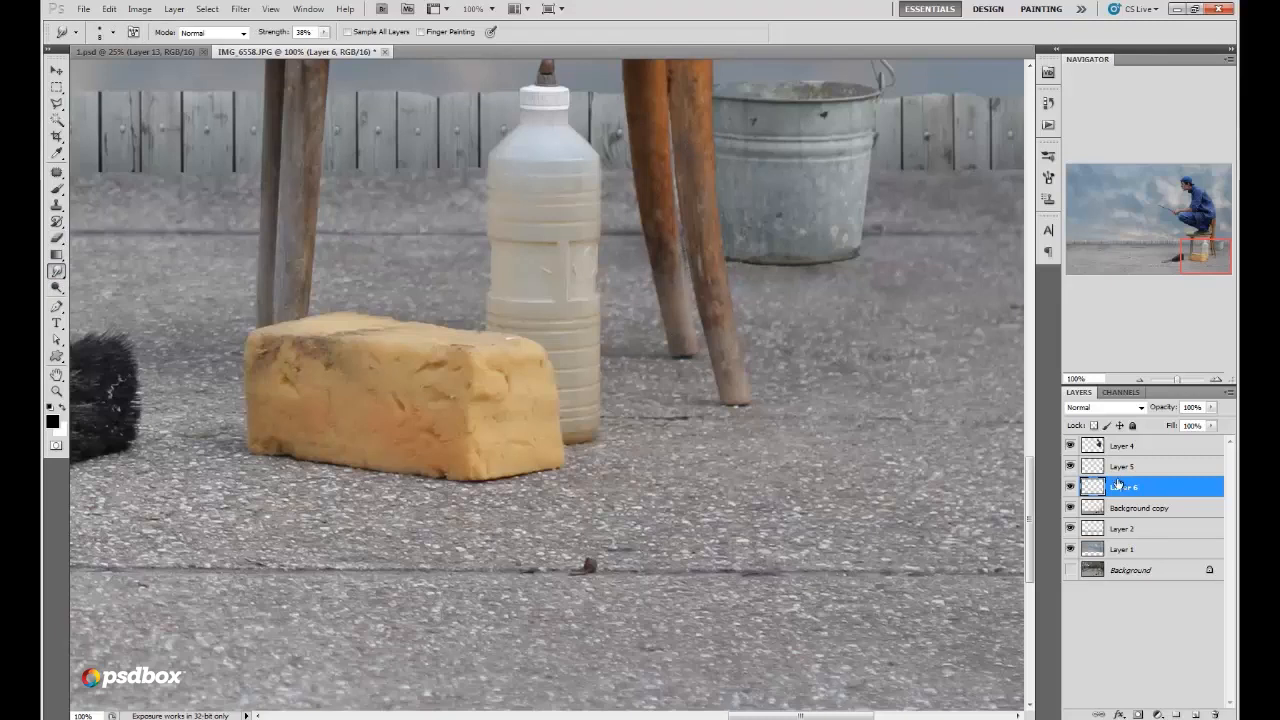
{"action": "left_click", "coordinate": [1116, 466], "text": "shift"}
{"action": "right_click", "coordinate": [1122, 486]}
{"action": "left_click", "coordinate": [1132, 450]}
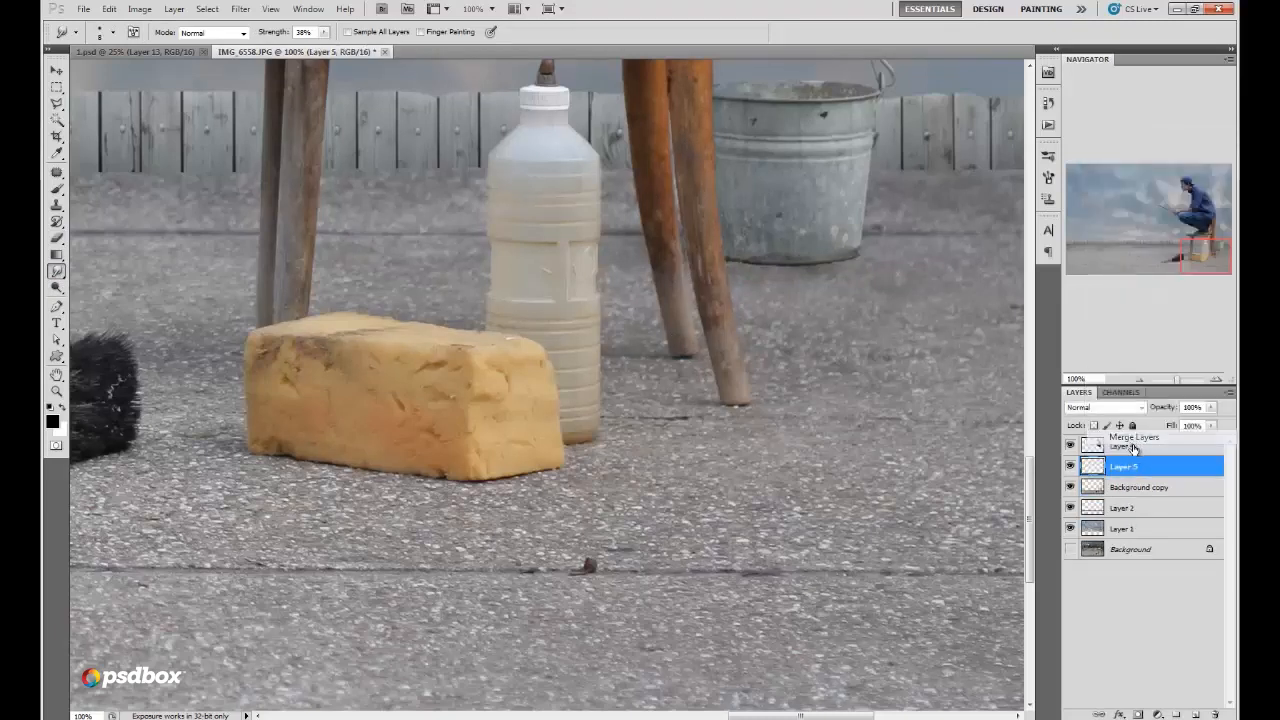
Step: Create a new layer above the bucket and paint a black contact shadow along its bottom edge with a 17 px brush
{"action": "left_click", "coordinate": [1193, 715]}
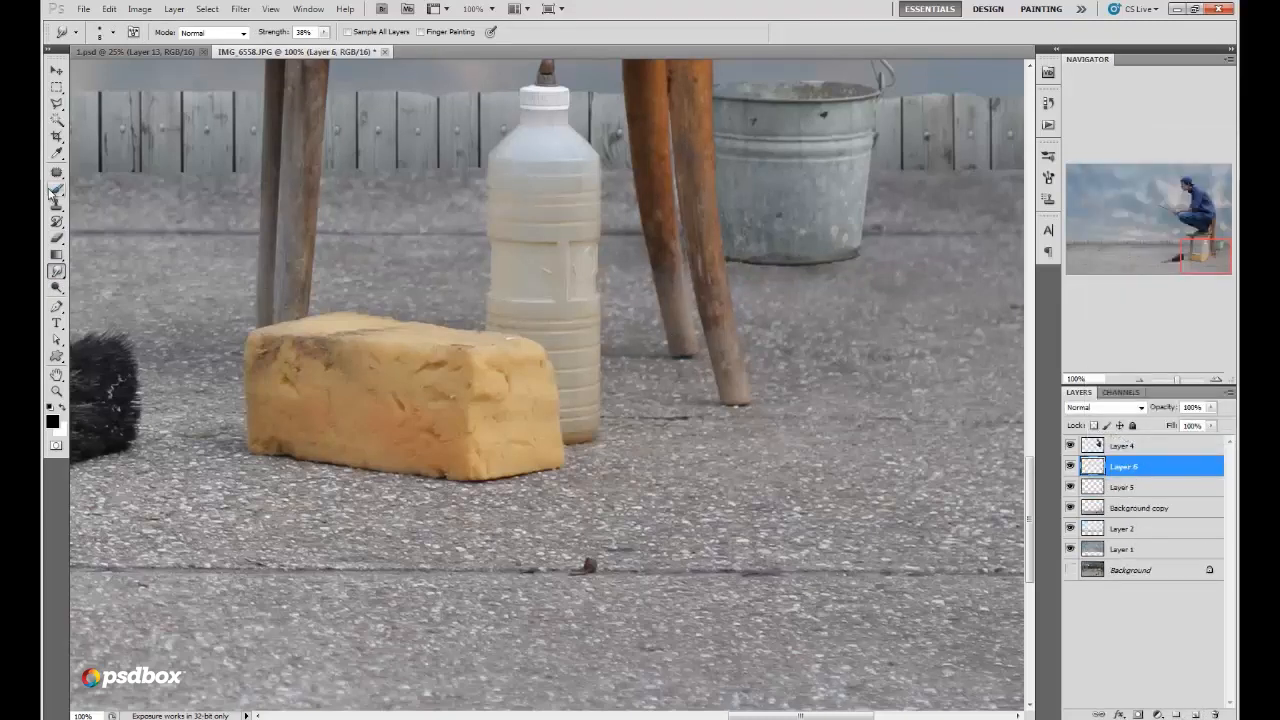
{"action": "left_click", "coordinate": [56, 189]}
{"action": "right_click", "coordinate": [890, 258]}
{"action": "left_click", "coordinate": [930, 268]}
{"action": "mouse_move", "coordinate": [857, 251]}
{"action": "left_mouse_down"}
{"action": "mouse_move", "coordinate": [792, 262]}
{"action": "mouse_move", "coordinate": [857, 258]}
{"action": "mouse_move", "coordinate": [783, 266]}
{"action": "left_mouse_up"}
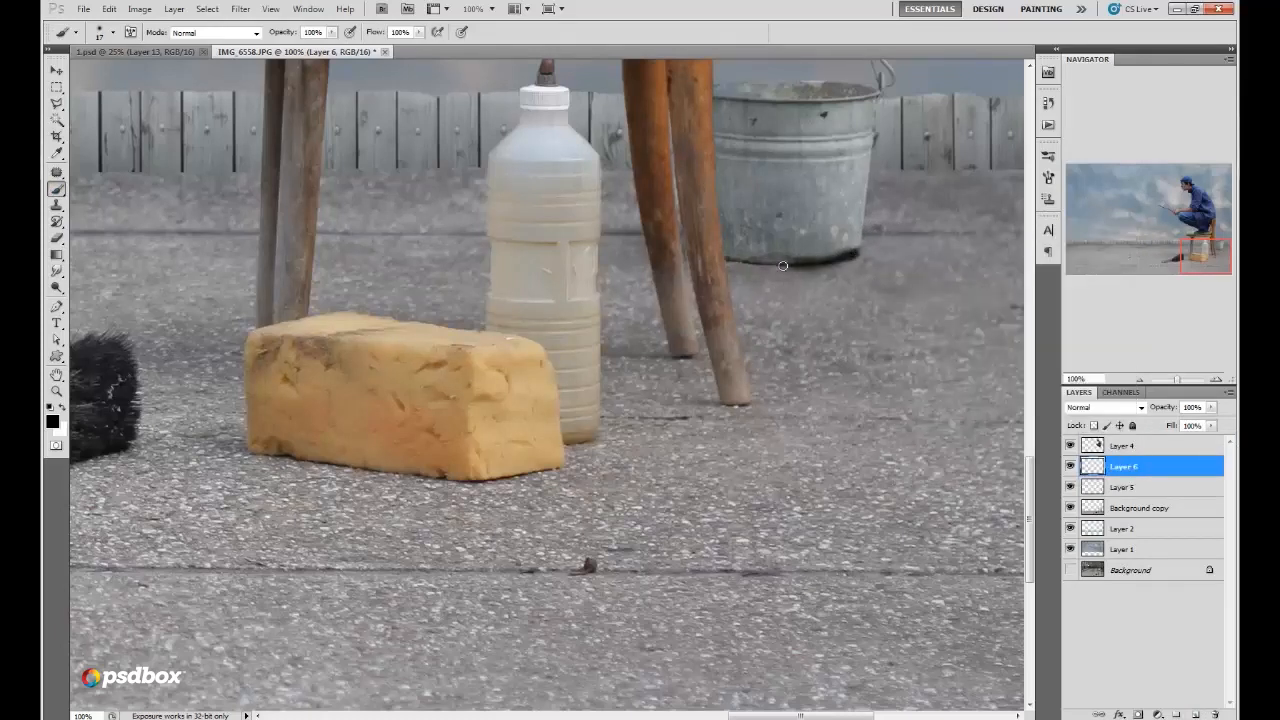
Step: Set the contact-shadow layer's opacity to 17% and select the bucket layer below it
{"action": "mouse_move", "coordinate": [1211, 409]}
{"action": "left_mouse_down"}
{"action": "mouse_move", "coordinate": [1138, 440]}
{"action": "mouse_move", "coordinate": [1163, 437]}
{"action": "left_mouse_up"}
{"action": "left_click", "coordinate": [1122, 488]}
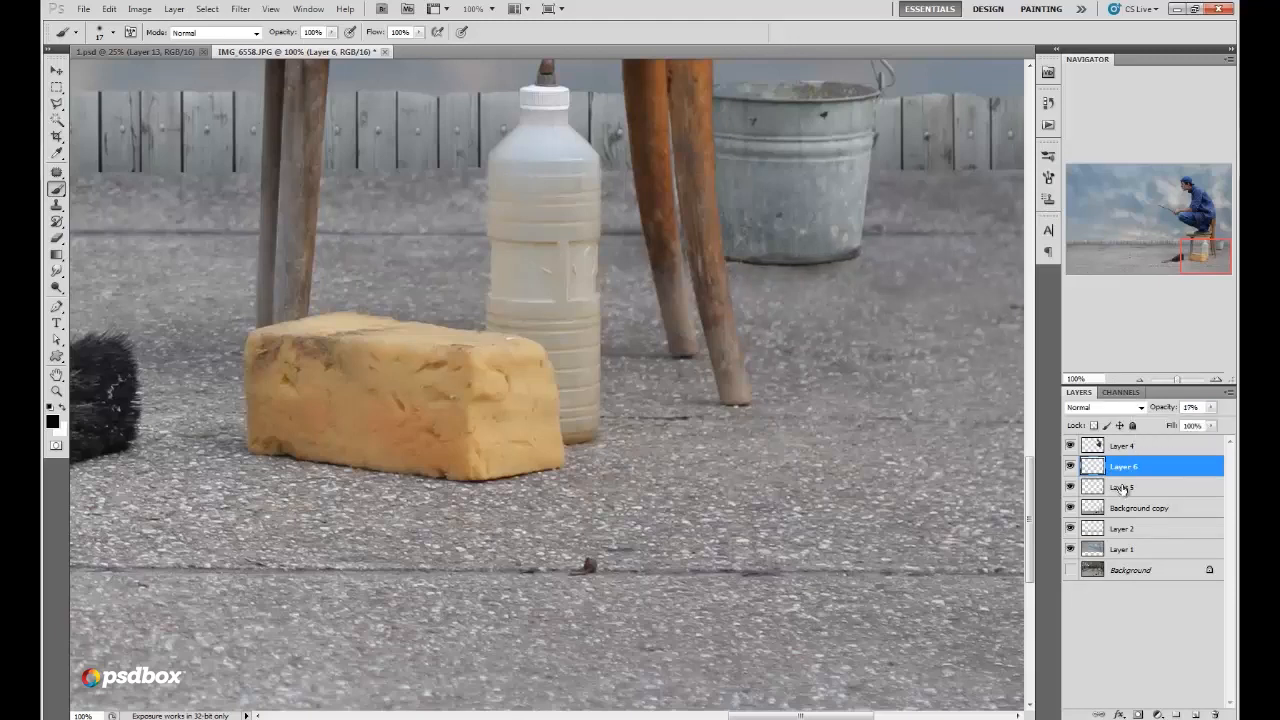
Step: Merge the contact-shadow layer with the bucket layer below it
{"action": "left_click", "coordinate": [1123, 487], "text": "ctrl"}
{"action": "right_click", "coordinate": [1123, 484]}
{"action": "left_click", "coordinate": [1141, 438]}
Step: Lighten the bucket's right side with the Dodge tool, using a 42 px brush, midtones range and 12% exposure
{"action": "left_click", "coordinate": [58, 286]}
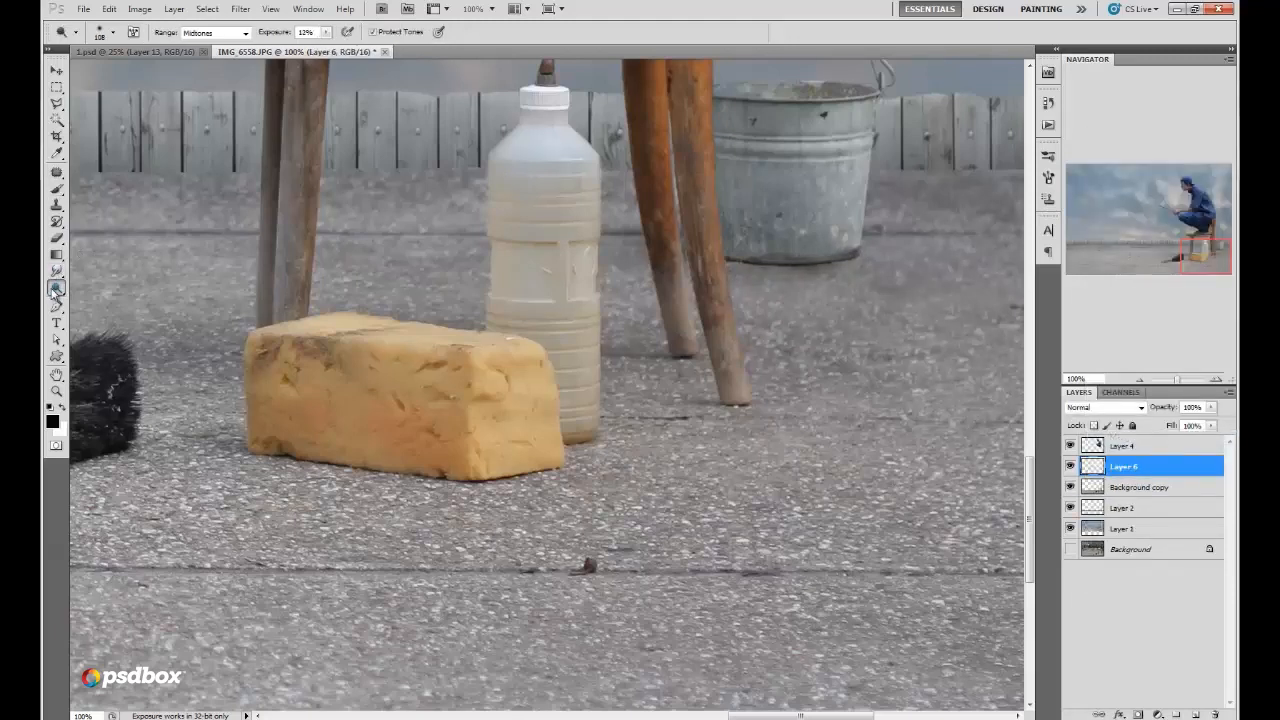
{"action": "right_click", "coordinate": [900, 204]}
{"action": "left_click_drag", "start_coordinate": [978, 237], "coordinate": [956, 237]}
{"action": "left_click", "coordinate": [874, 246]}
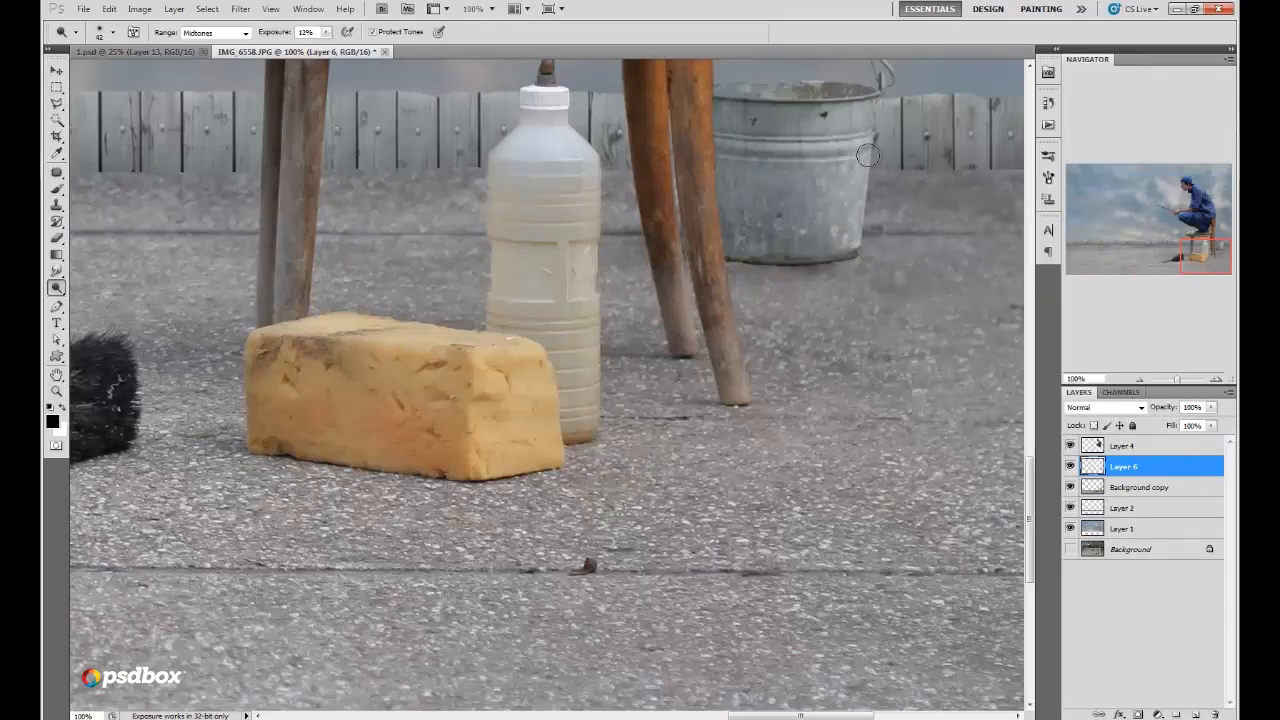
{"action": "left_click", "coordinate": [1139, 380]}
{"action": "left_click", "coordinate": [1139, 380]}
{"action": "left_click", "coordinate": [1139, 380]}
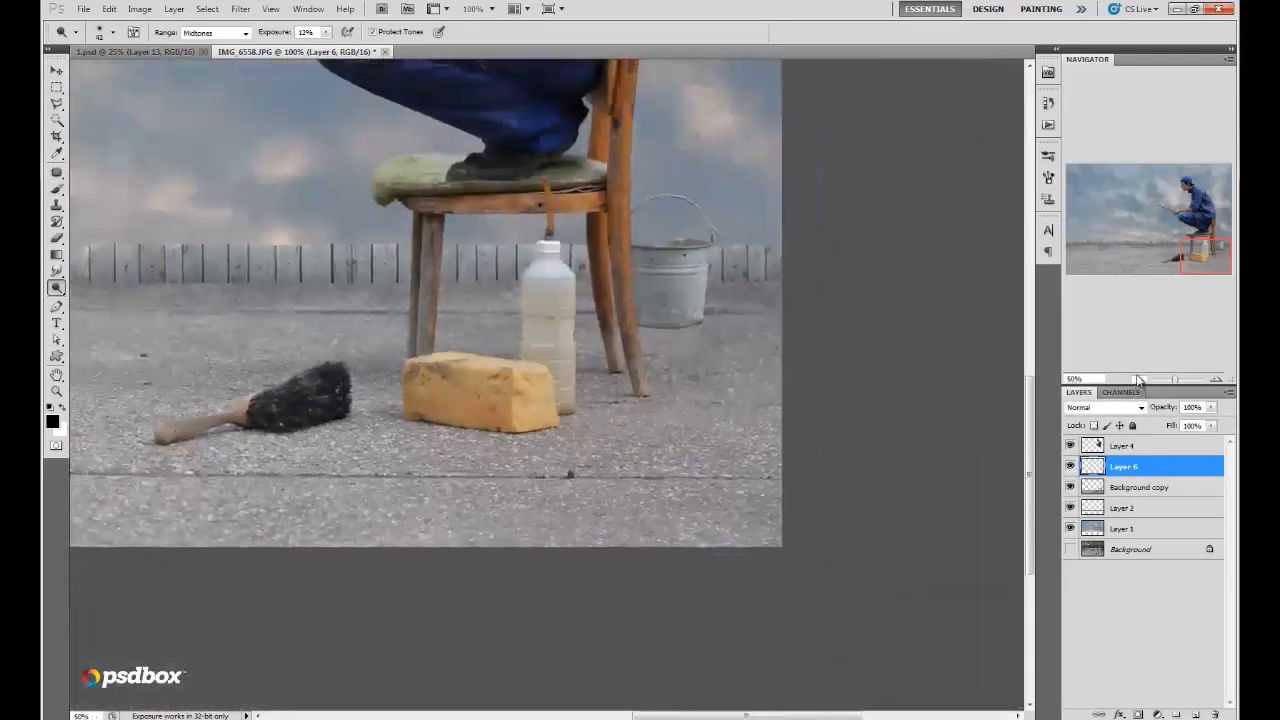
{"action": "left_click", "coordinate": [1139, 380]}
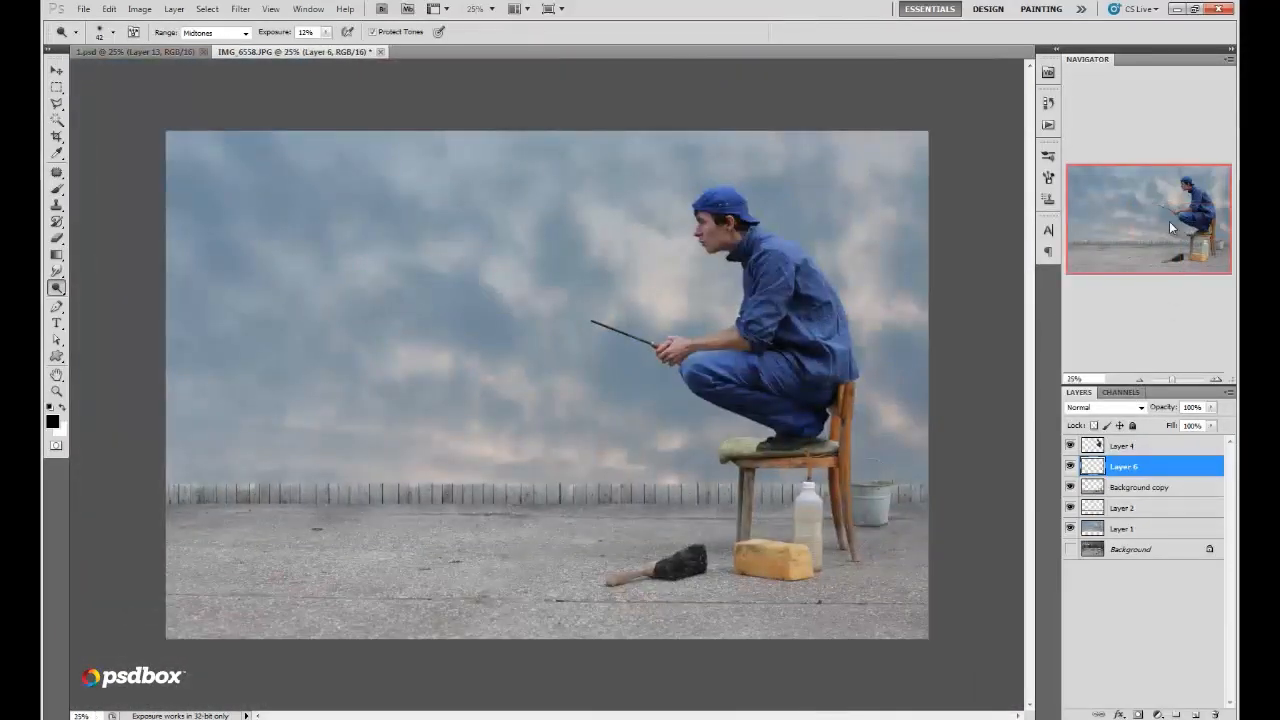
Step: Switch to the keeper folder and open the axe photo Clipboard01 in Photoshop as its own document
{"action": "key", "text": "alt+Tab"}
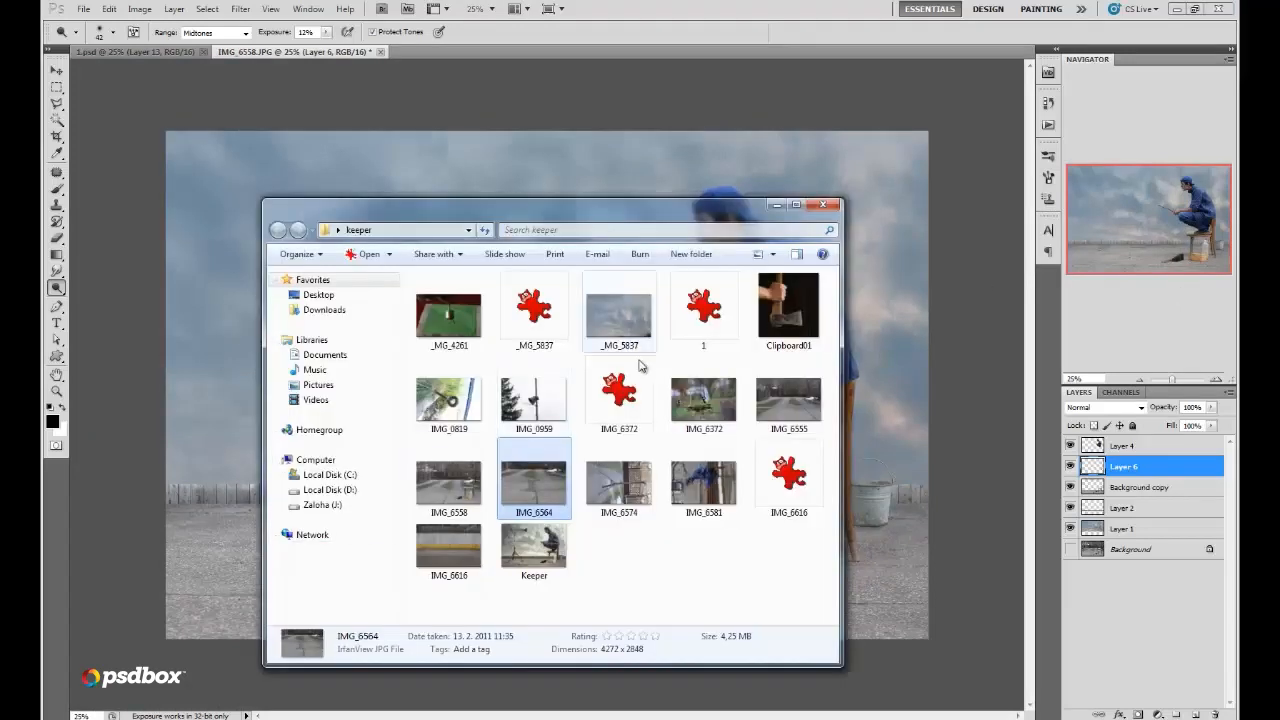
{"action": "left_click_drag", "start_coordinate": [710, 216], "coordinate": [687, 224]}
{"action": "left_click_drag", "start_coordinate": [767, 318], "coordinate": [717, 47]}
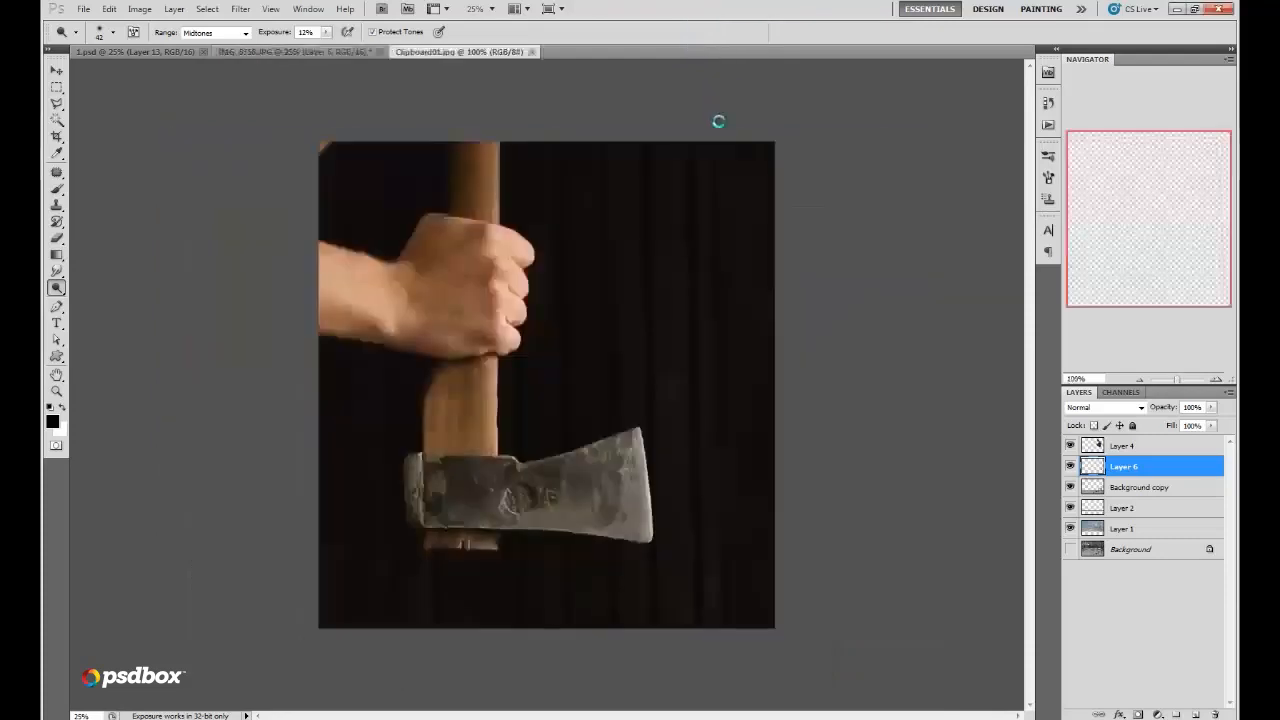
Step: Outline the light cutting-edge strip of the axe blade with a closed Polygonal Lasso selection
{"action": "left_click", "coordinate": [1216, 380]}
{"action": "left_click", "coordinate": [1216, 380]}
{"action": "left_click", "coordinate": [1216, 380]}
{"action": "left_click_drag", "start_coordinate": [1160, 220], "coordinate": [1166, 271]}
{"action": "left_click", "coordinate": [56, 106]}
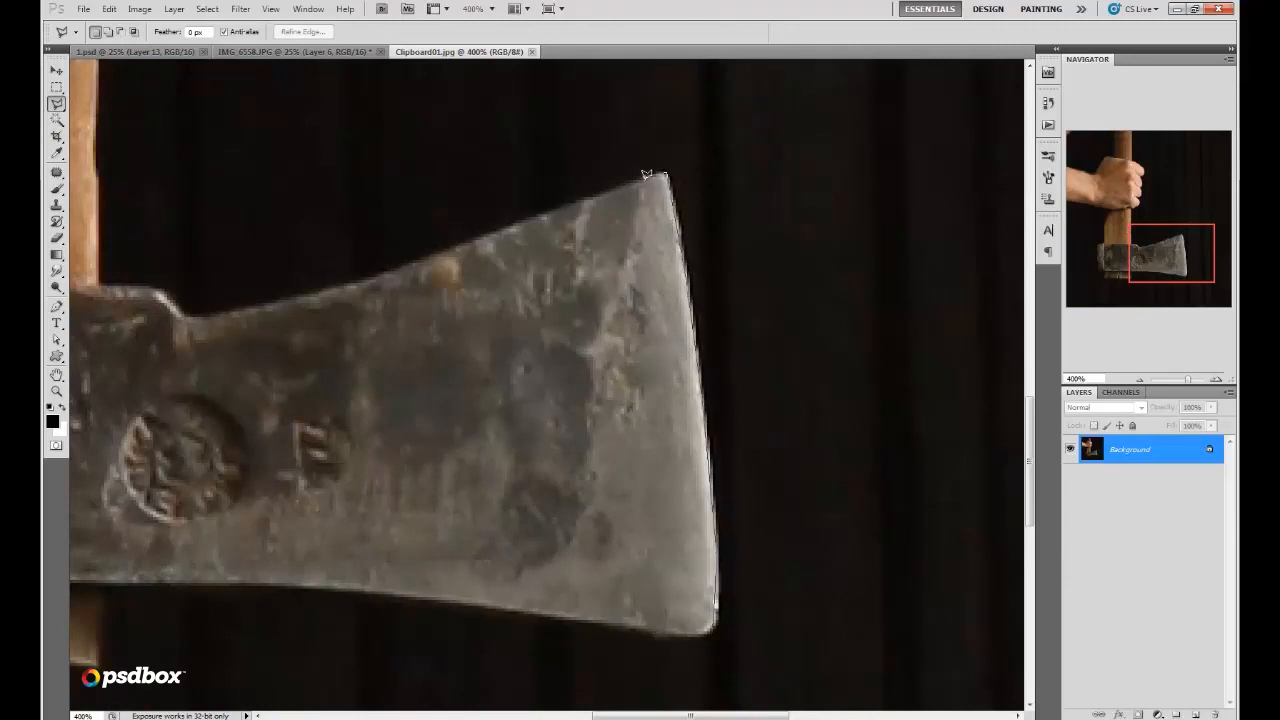
{"action": "left_click", "coordinate": [577, 204]}
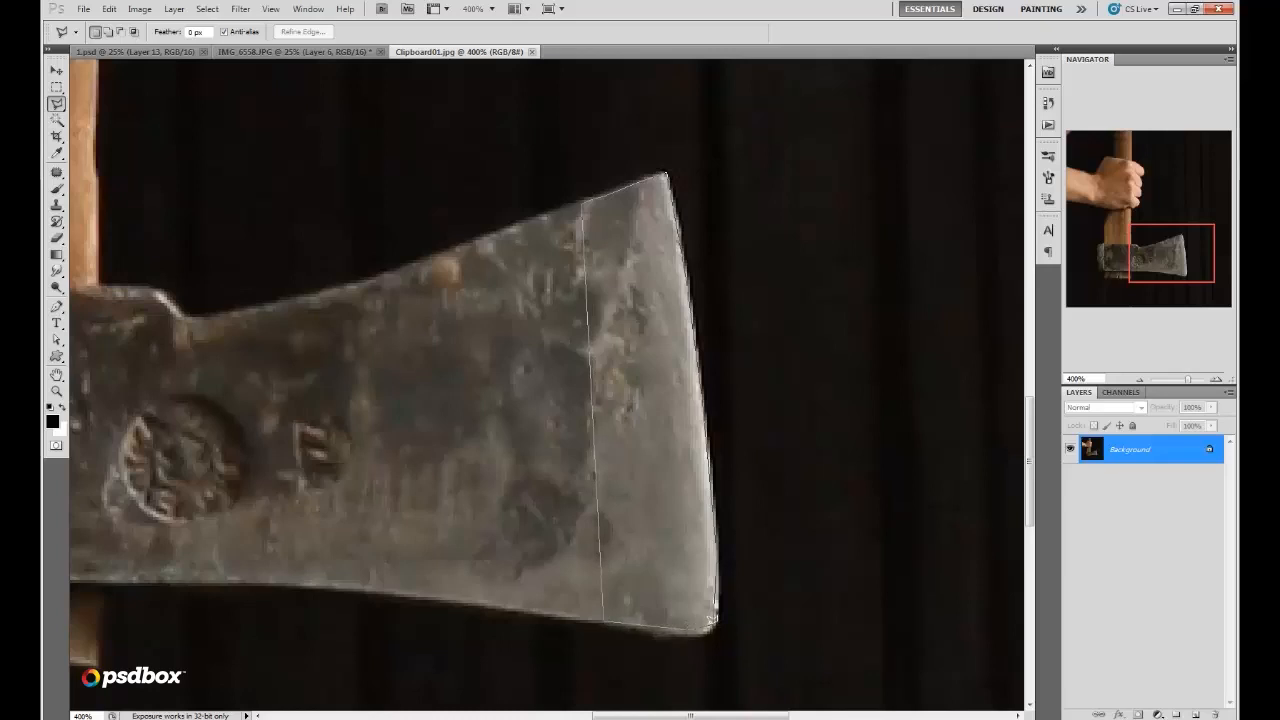
{"action": "left_click", "coordinate": [603, 621]}
Step: Confirm Refine Edge for the selection, cut the blade strip, and close the axe image without saving it
{"action": "key", "text": "ctrl+minus"}
{"action": "key", "text": "ctrl+minus"}
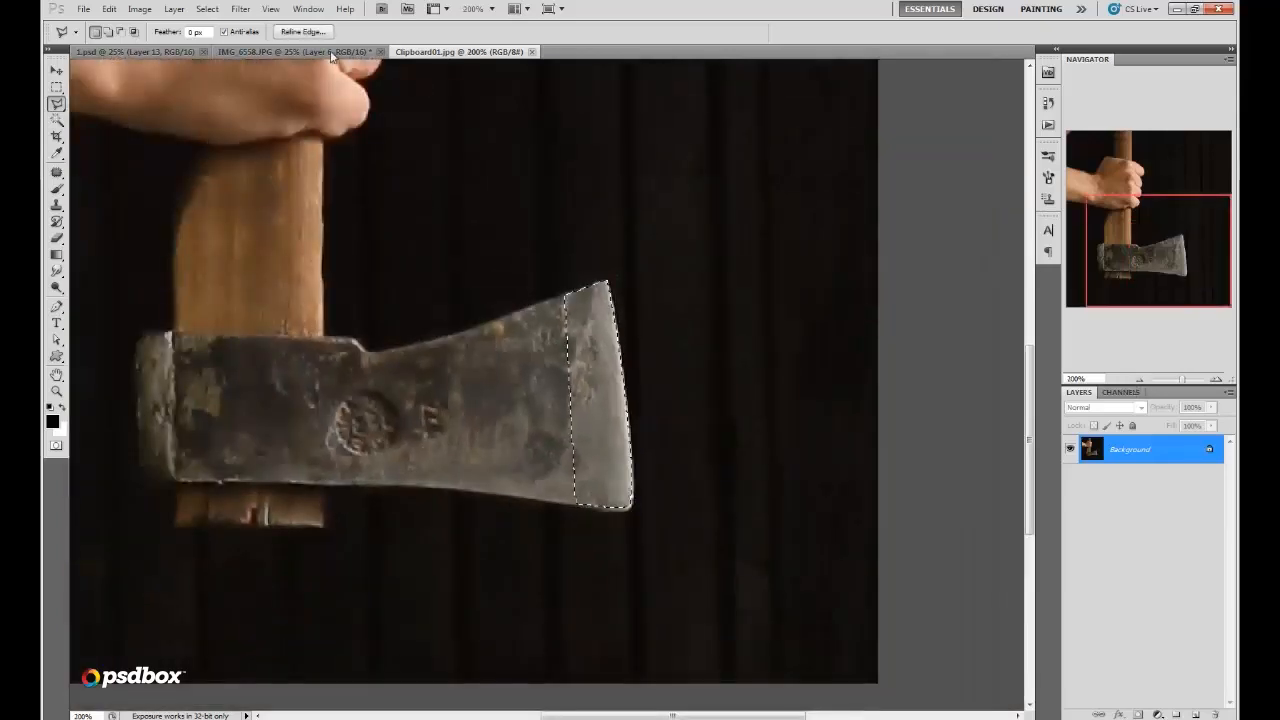
{"action": "left_click", "coordinate": [308, 36]}
{"action": "left_click", "coordinate": [924, 563]}
{"action": "key", "text": "ctrl+x"}
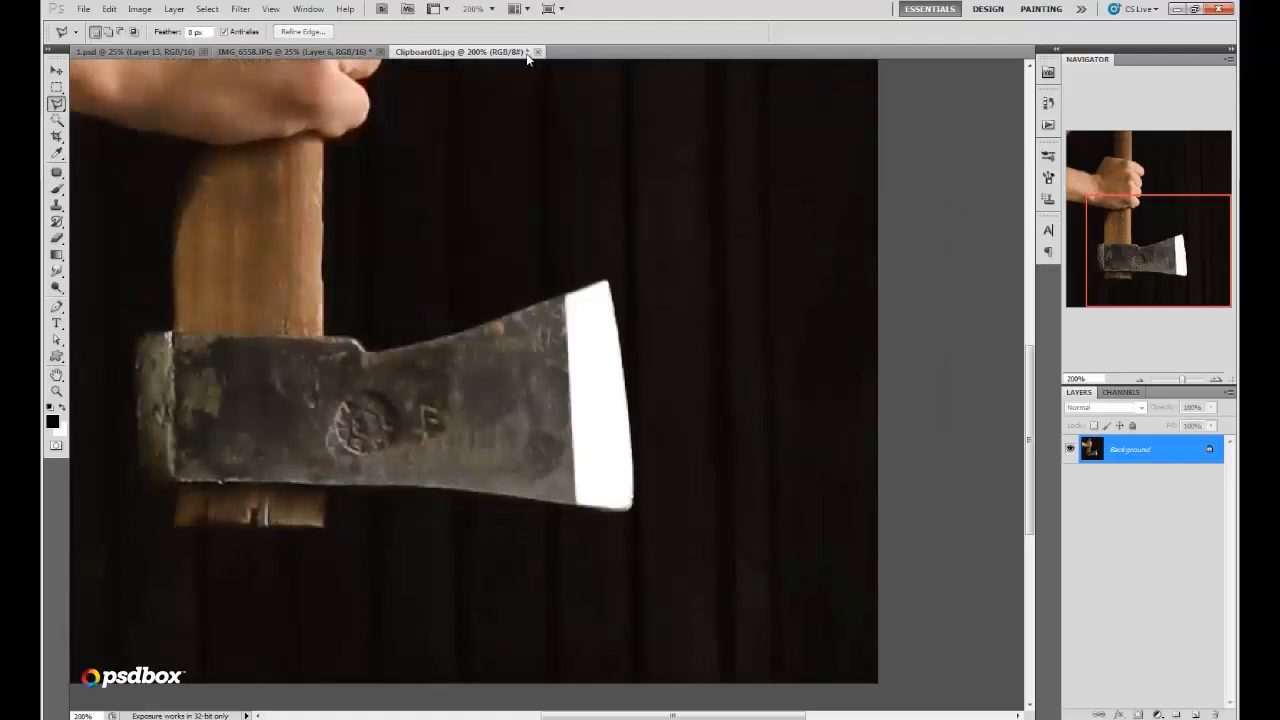
{"action": "left_click", "coordinate": [537, 51]}
{"action": "key", "text": "n"}
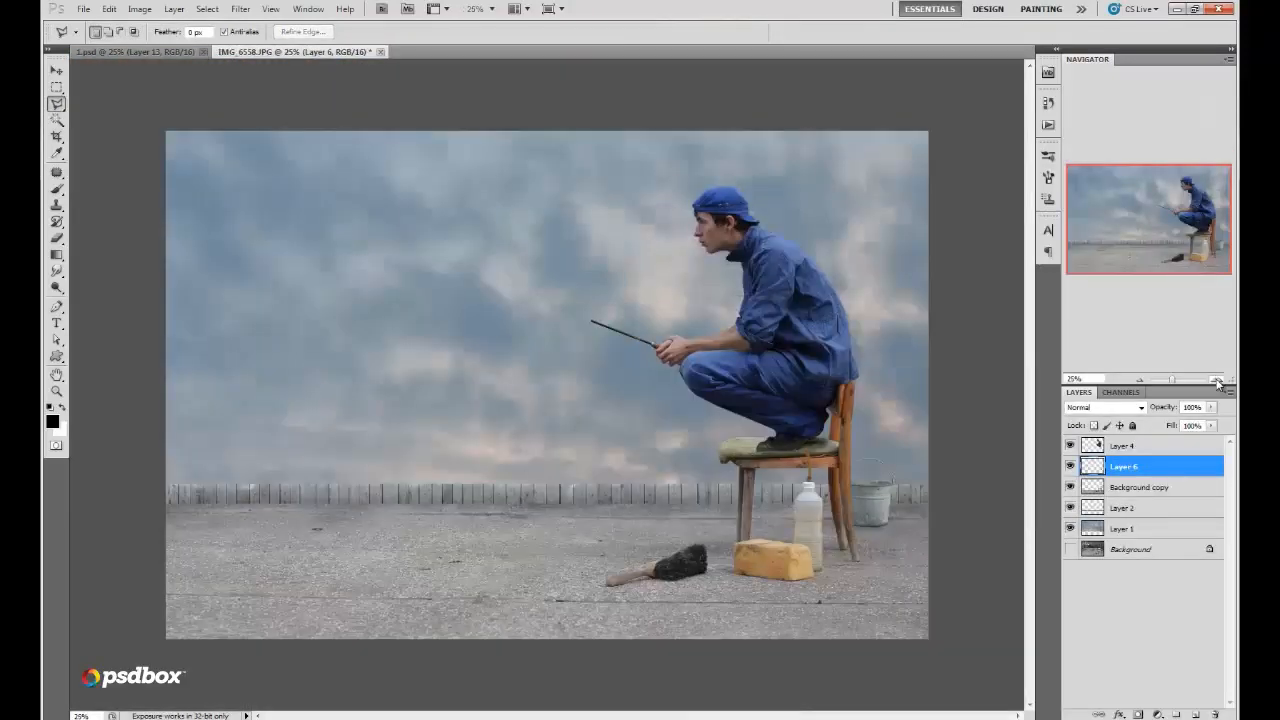
Step: Paste the blade strip into the worker composite near the rod in his hands
{"action": "left_click", "coordinate": [1217, 380]}
{"action": "left_click", "coordinate": [1217, 380]}
{"action": "left_click", "coordinate": [1217, 380]}
{"action": "left_click_drag", "start_coordinate": [1158, 221], "coordinate": [1181, 214]}
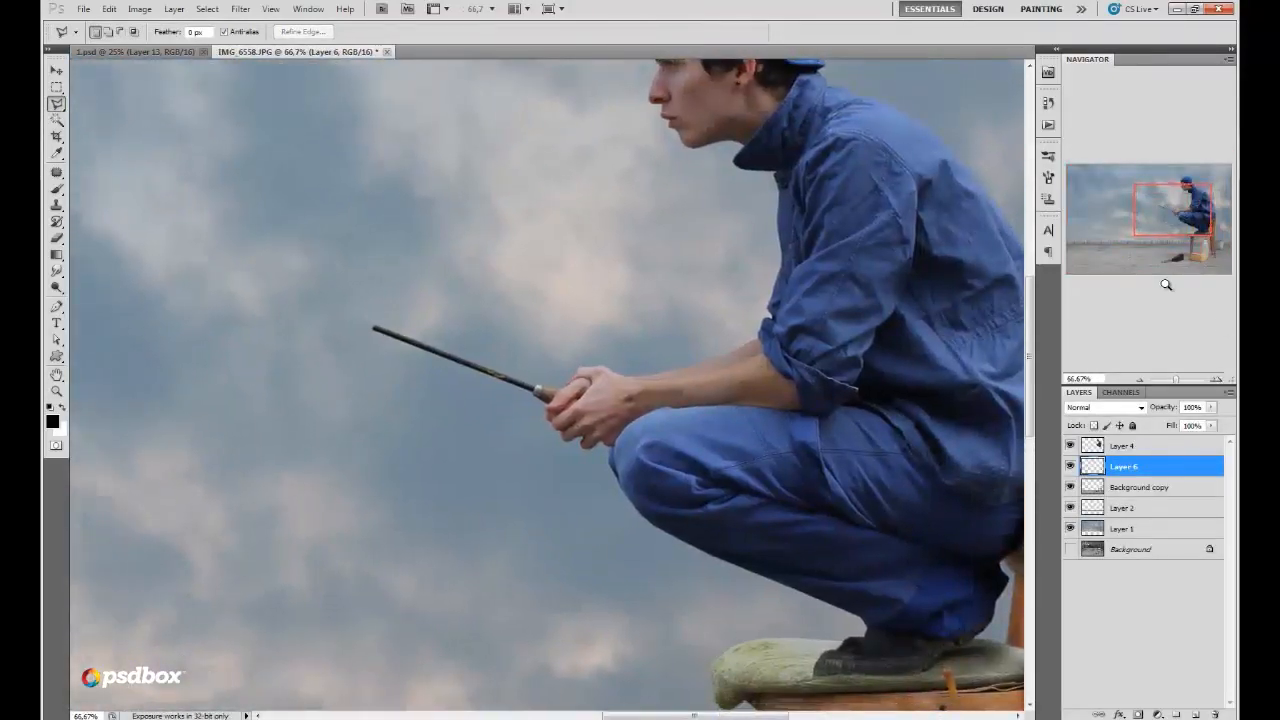
{"action": "key", "text": "ctrl+v"}
Step: Free-transform the blade strip, rotating it in line with the rod and placing it at the rod's far tip
{"action": "left_click", "coordinate": [109, 8]}
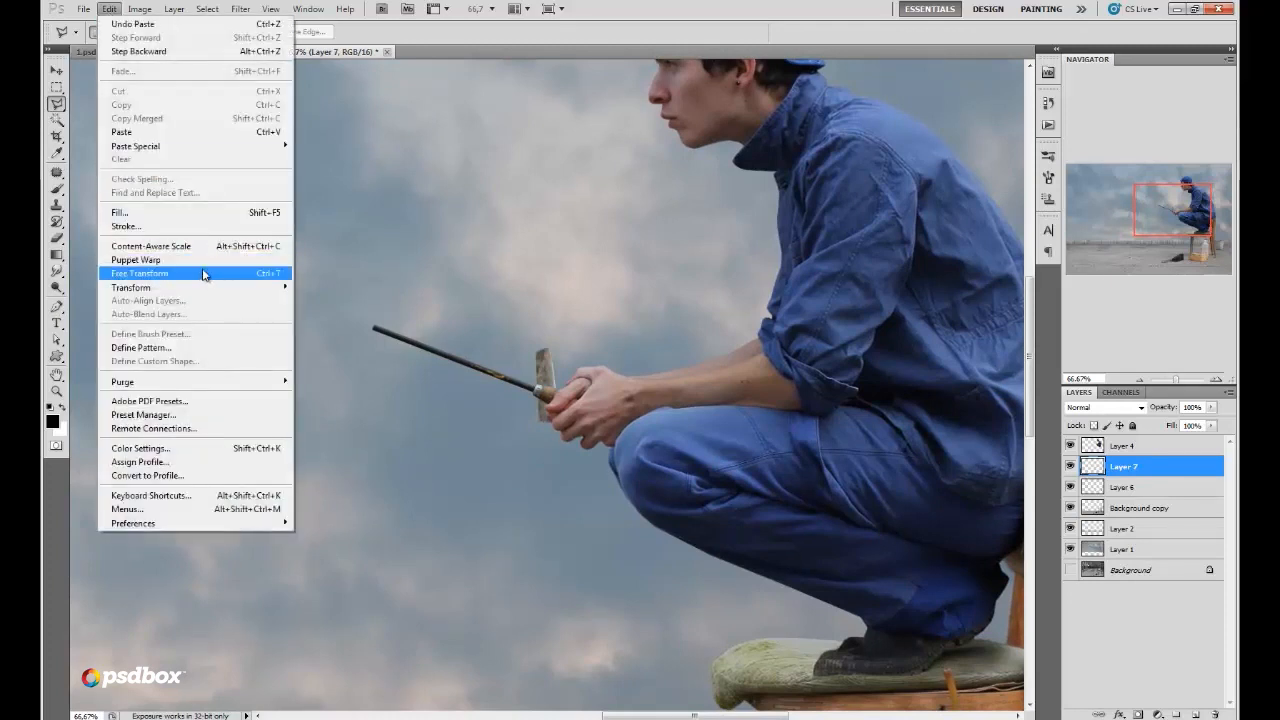
{"action": "left_click", "coordinate": [204, 274]}
{"action": "left_click_drag", "start_coordinate": [599, 313], "coordinate": [601, 316]}
{"action": "left_click_drag", "start_coordinate": [562, 368], "coordinate": [324, 278]}
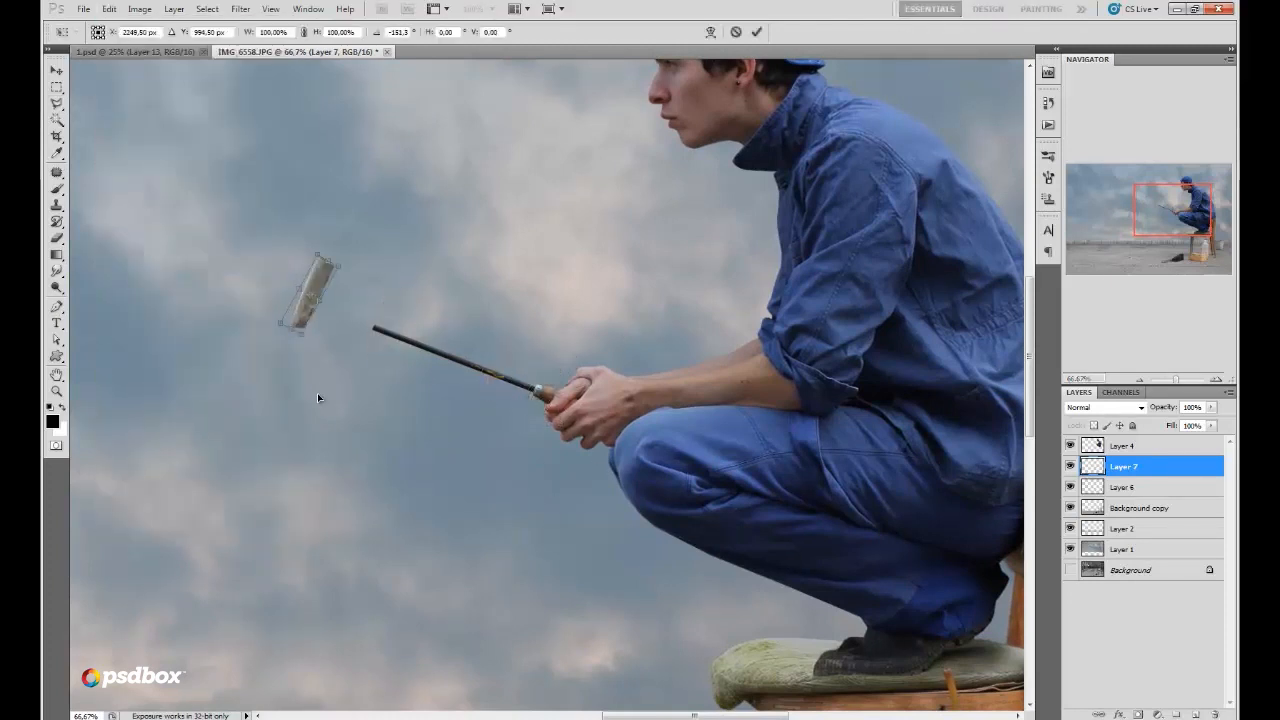
{"action": "left_click_drag", "start_coordinate": [318, 394], "coordinate": [371, 328]}
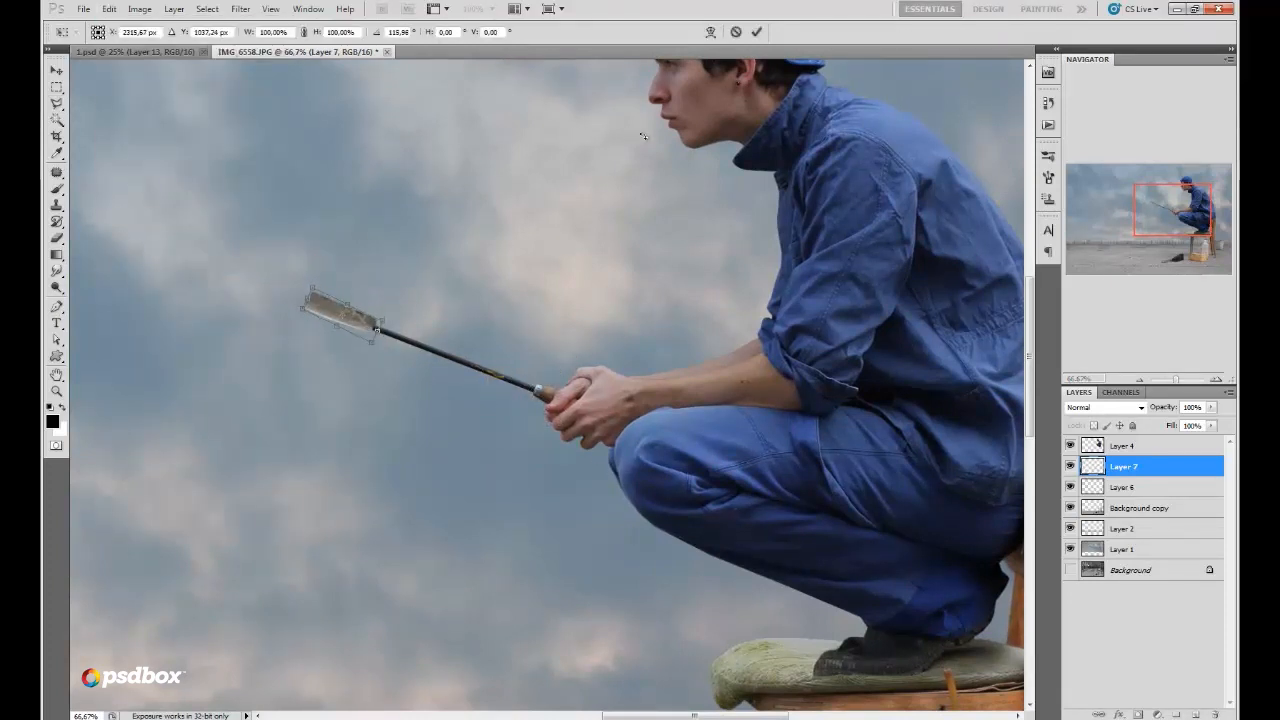
{"action": "left_click", "coordinate": [757, 34]}
Step: Lengthen the blade at both ends with a 101 px Clone Stamp and move its layer above Layer 4
{"action": "left_click_drag", "start_coordinate": [1180, 226], "coordinate": [1164, 225]}
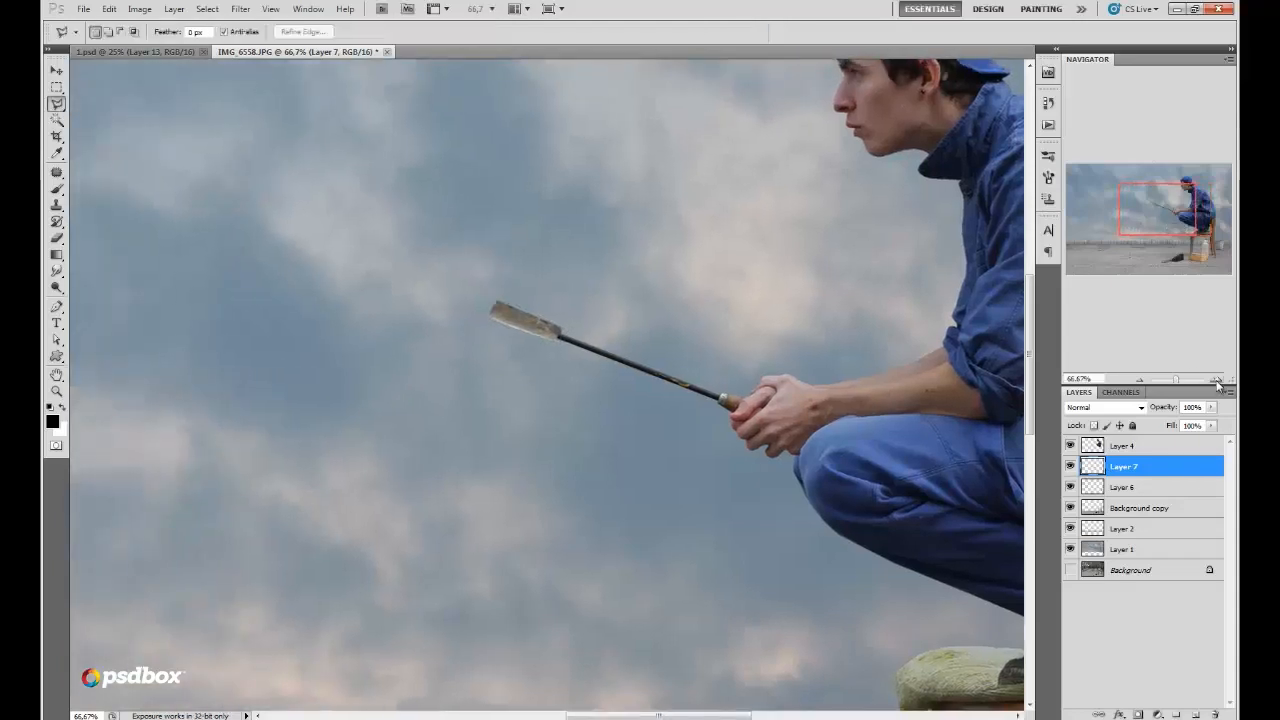
{"action": "left_click", "coordinate": [1217, 380]}
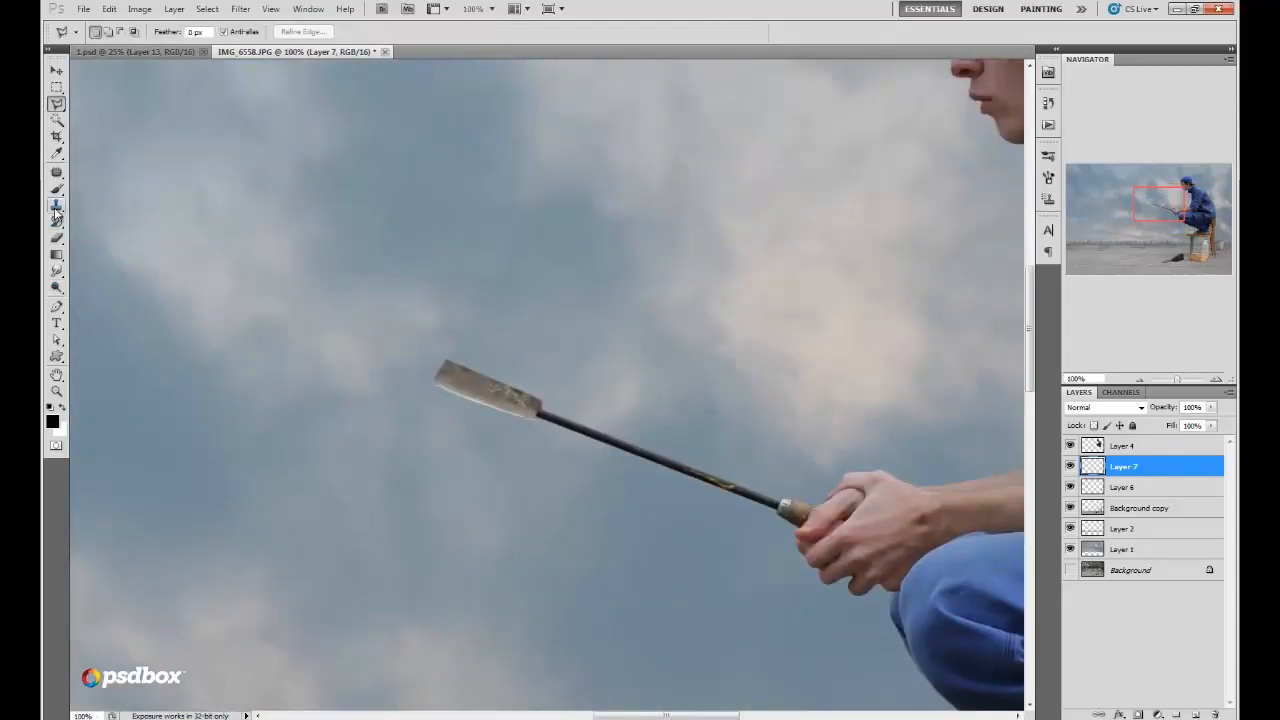
{"action": "left_click", "coordinate": [56, 205]}
{"action": "right_click", "coordinate": [554, 366]}
{"action": "left_click", "coordinate": [510, 402]}
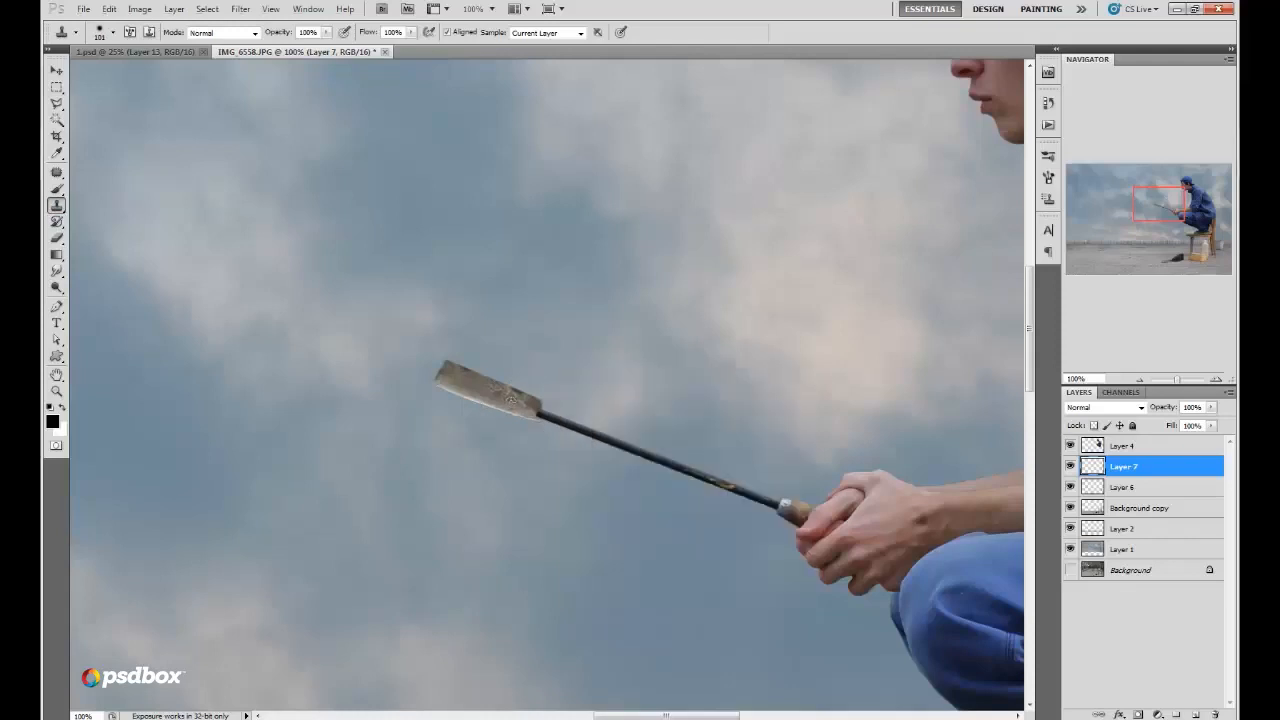
{"action": "mouse_move", "coordinate": [512, 400]}
{"action": "left_mouse_down"}
{"action": "mouse_move", "coordinate": [543, 400]}
{"action": "mouse_move", "coordinate": [534, 392]}
{"action": "mouse_move", "coordinate": [571, 422]}
{"action": "mouse_move", "coordinate": [409, 366]}
{"action": "left_mouse_up"}
{"action": "left_click_drag", "start_coordinate": [425, 378], "coordinate": [420, 377]}
{"action": "left_click", "coordinate": [414, 369], "text": "alt"}
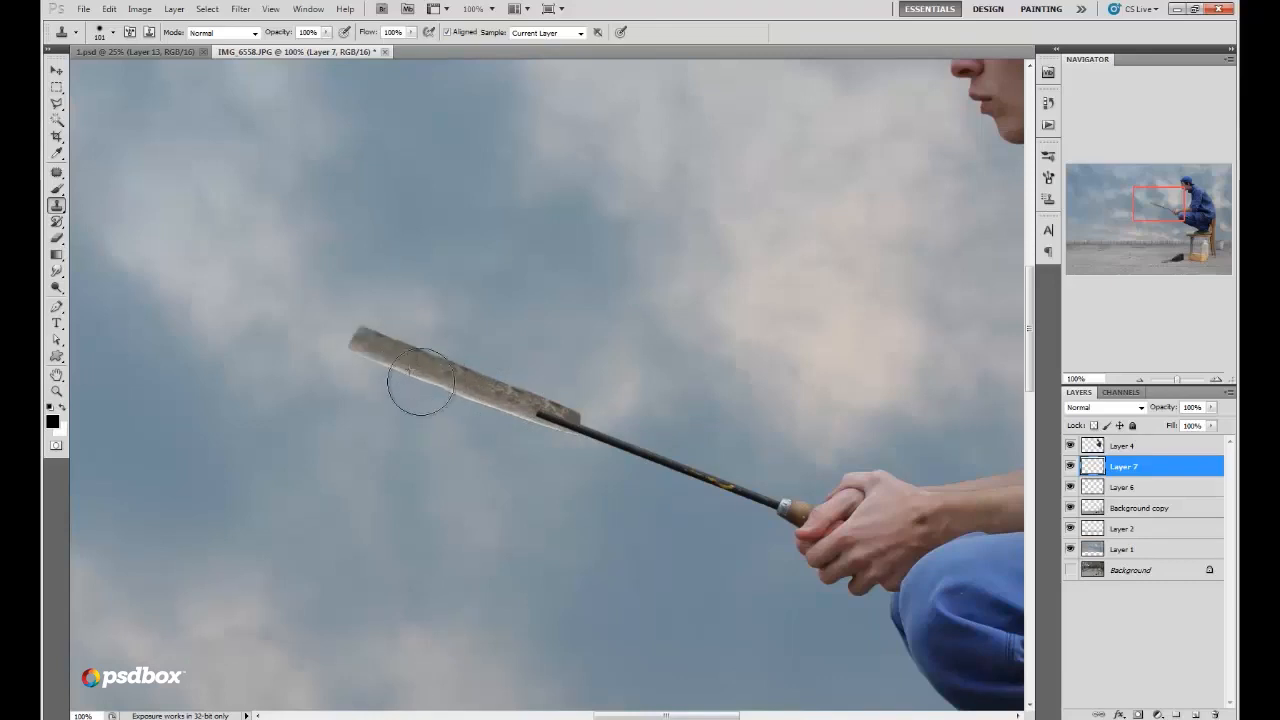
{"action": "left_click_drag", "start_coordinate": [1094, 446], "coordinate": [1100, 470]}
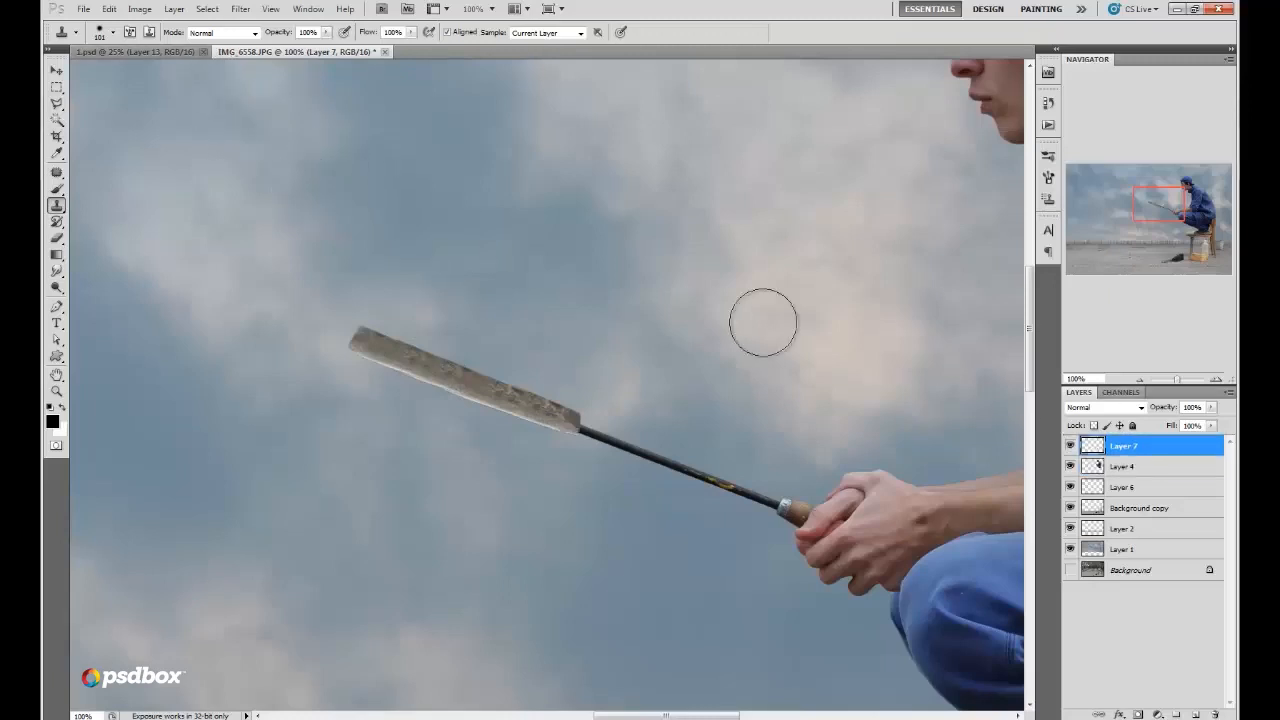
Step: Start Puppet Warp on the blade and use three pins to bend it downward into a hook from the rod
{"action": "left_click", "coordinate": [109, 9]}
{"action": "left_click", "coordinate": [233, 259]}
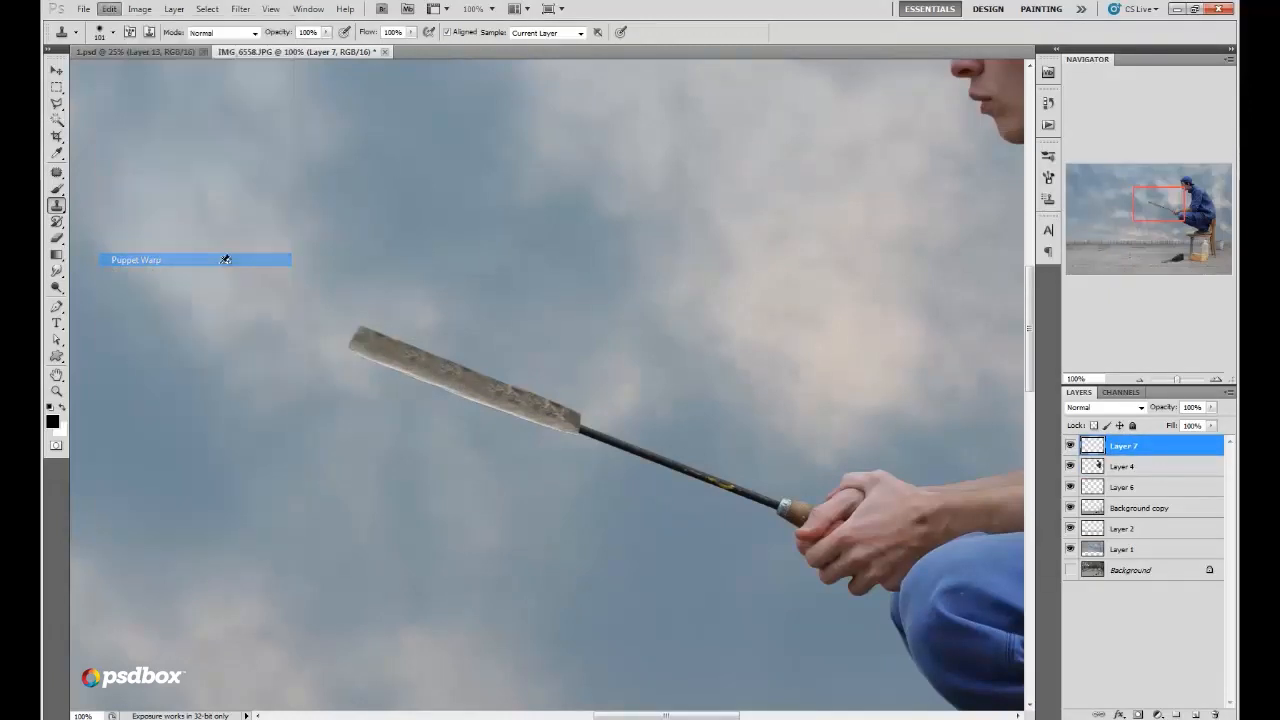
{"action": "left_click", "coordinate": [1215, 379]}
{"action": "left_click_drag", "start_coordinate": [1177, 218], "coordinate": [1168, 205]}
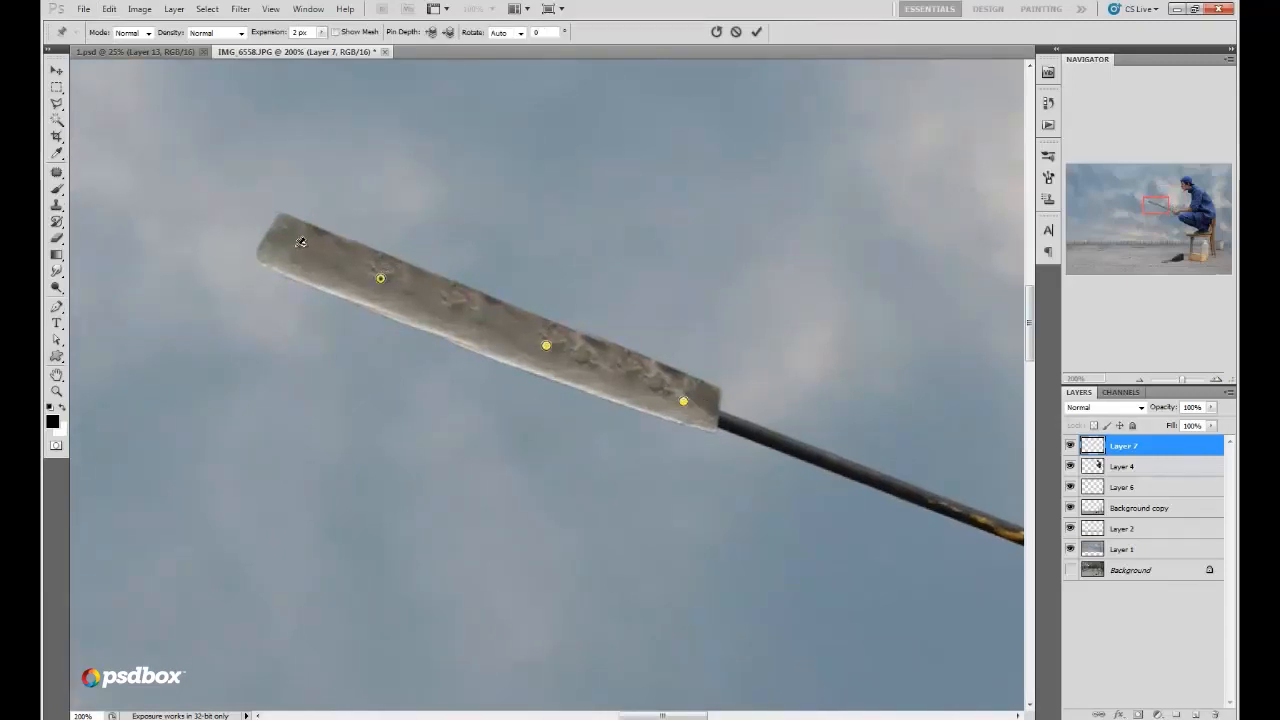
{"action": "left_click_drag", "start_coordinate": [380, 279], "coordinate": [452, 552]}
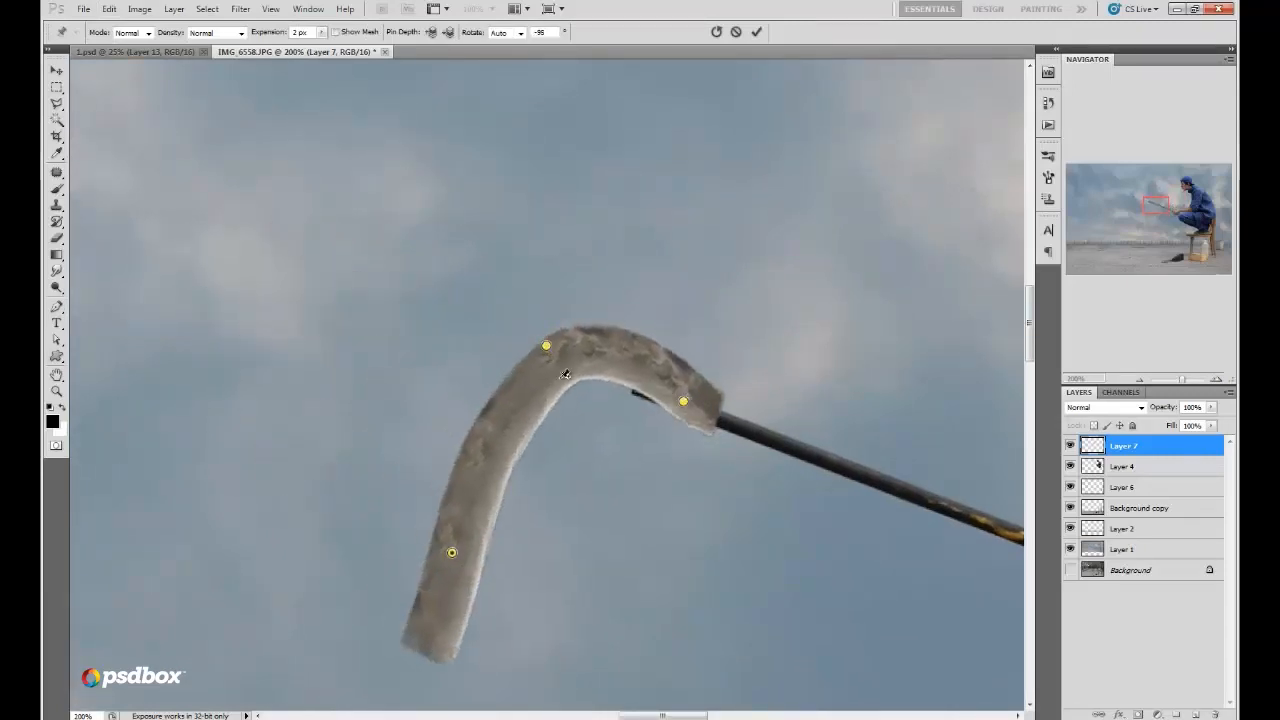
{"action": "left_click_drag", "start_coordinate": [548, 349], "coordinate": [517, 401]}
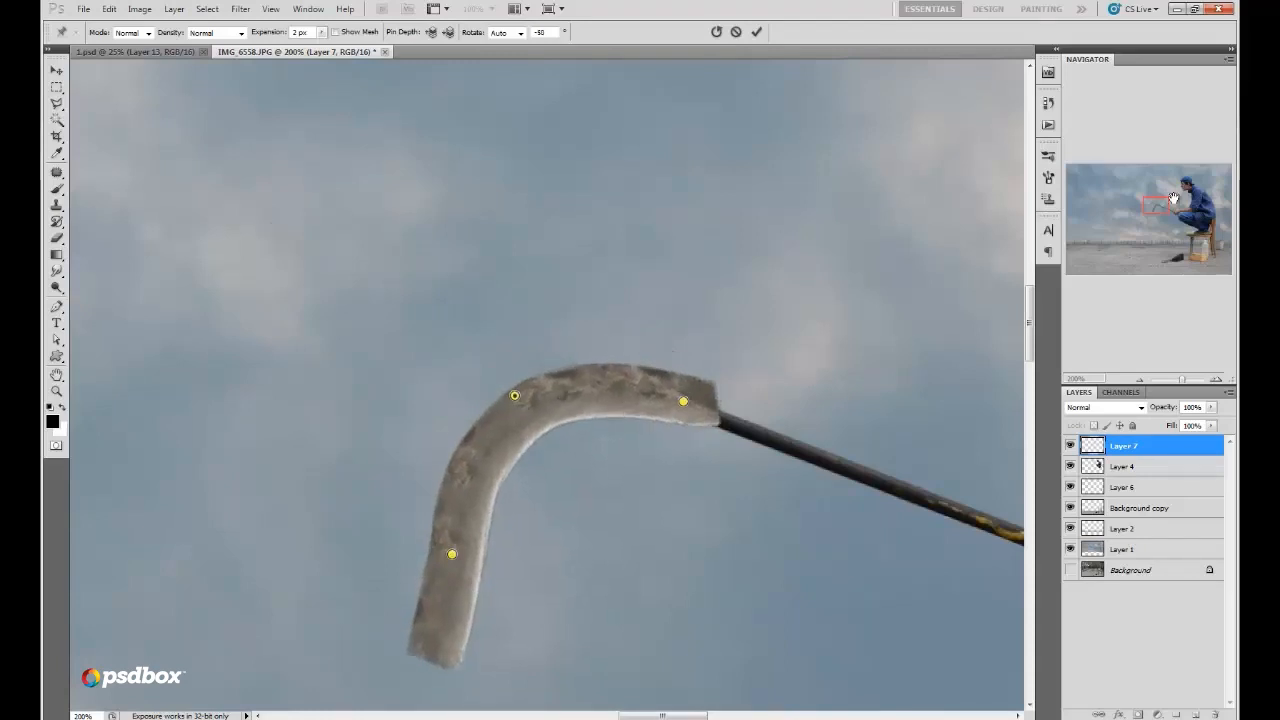
{"action": "left_click_drag", "start_coordinate": [1162, 206], "coordinate": [1160, 207]}
{"action": "left_click_drag", "start_coordinate": [583, 273], "coordinate": [595, 285]}
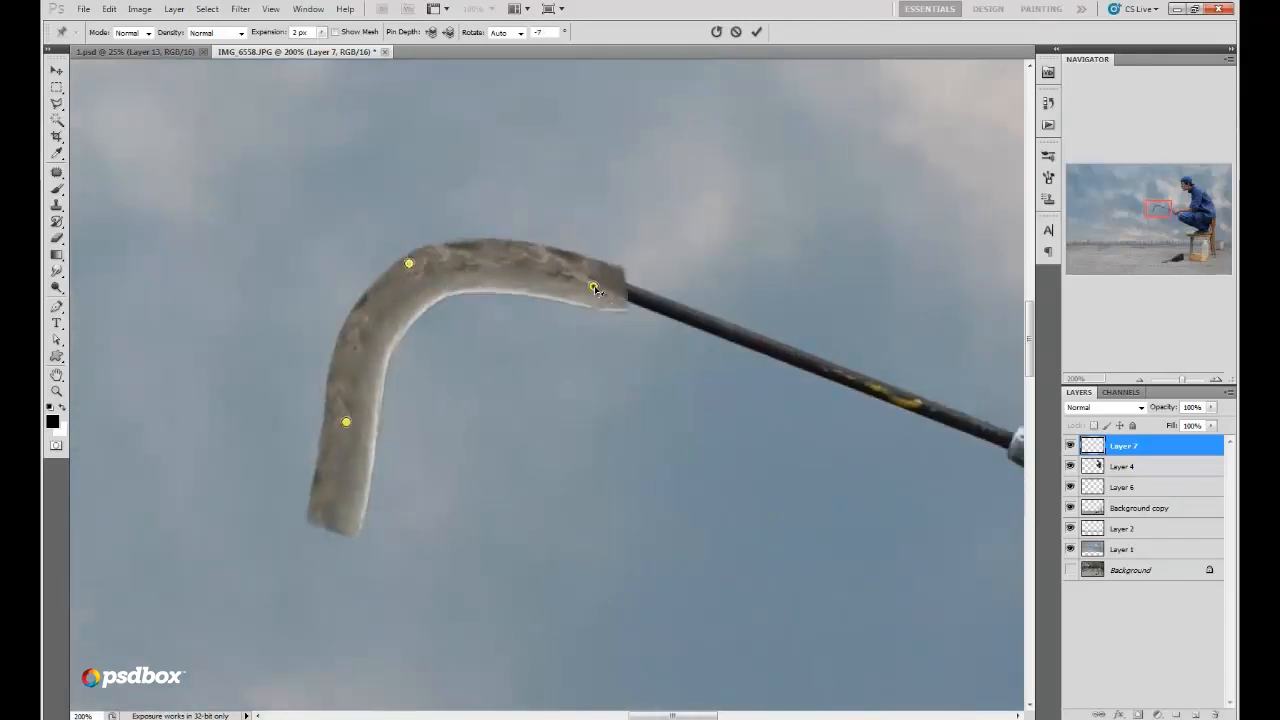
Step: Add pins to curl the blade's tip inward, round out the curve into a sickle shape, and apply the warp
{"action": "left_click", "coordinate": [345, 491]}
{"action": "left_click_drag", "start_coordinate": [345, 491], "coordinate": [448, 494]}
{"action": "left_click", "coordinate": [432, 494]}
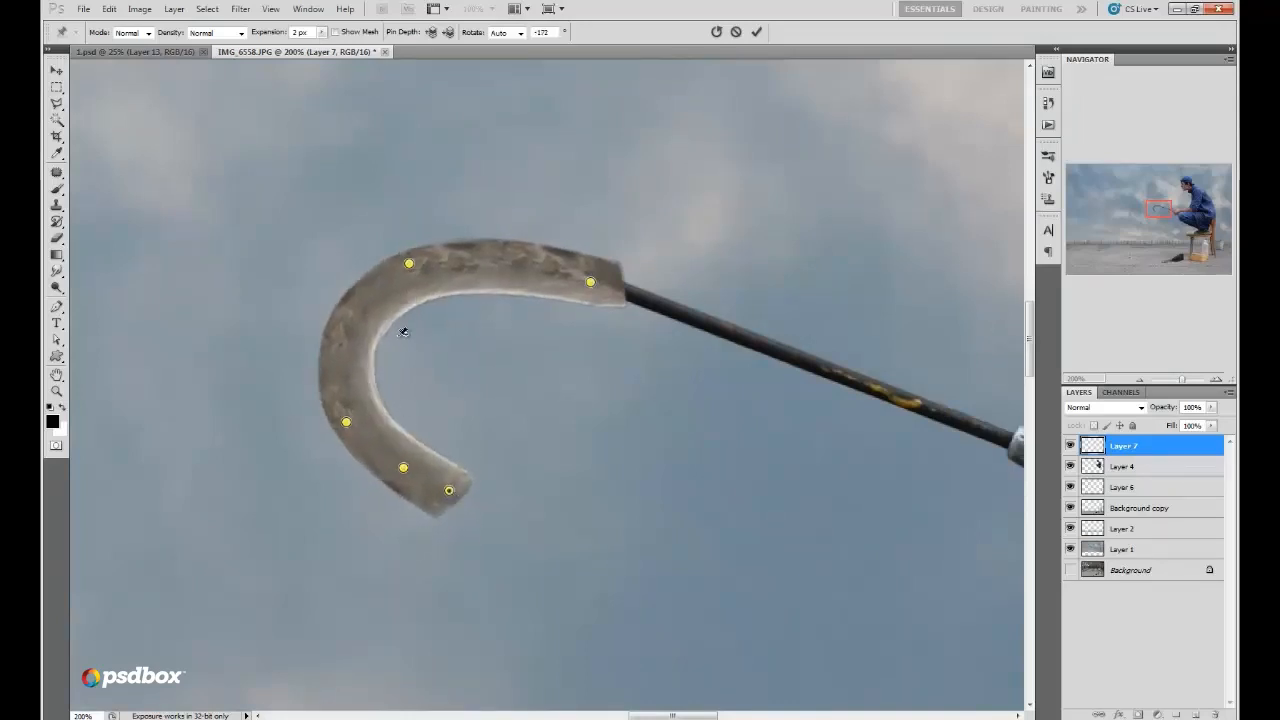
{"action": "left_click", "coordinate": [370, 323]}
{"action": "mouse_move", "coordinate": [370, 323]}
{"action": "left_mouse_down"}
{"action": "mouse_move", "coordinate": [347, 334]}
{"action": "mouse_move", "coordinate": [374, 317]}
{"action": "left_mouse_up"}
{"action": "left_click_drag", "start_coordinate": [410, 263], "coordinate": [430, 257]}
{"action": "left_click", "coordinate": [758, 32]}
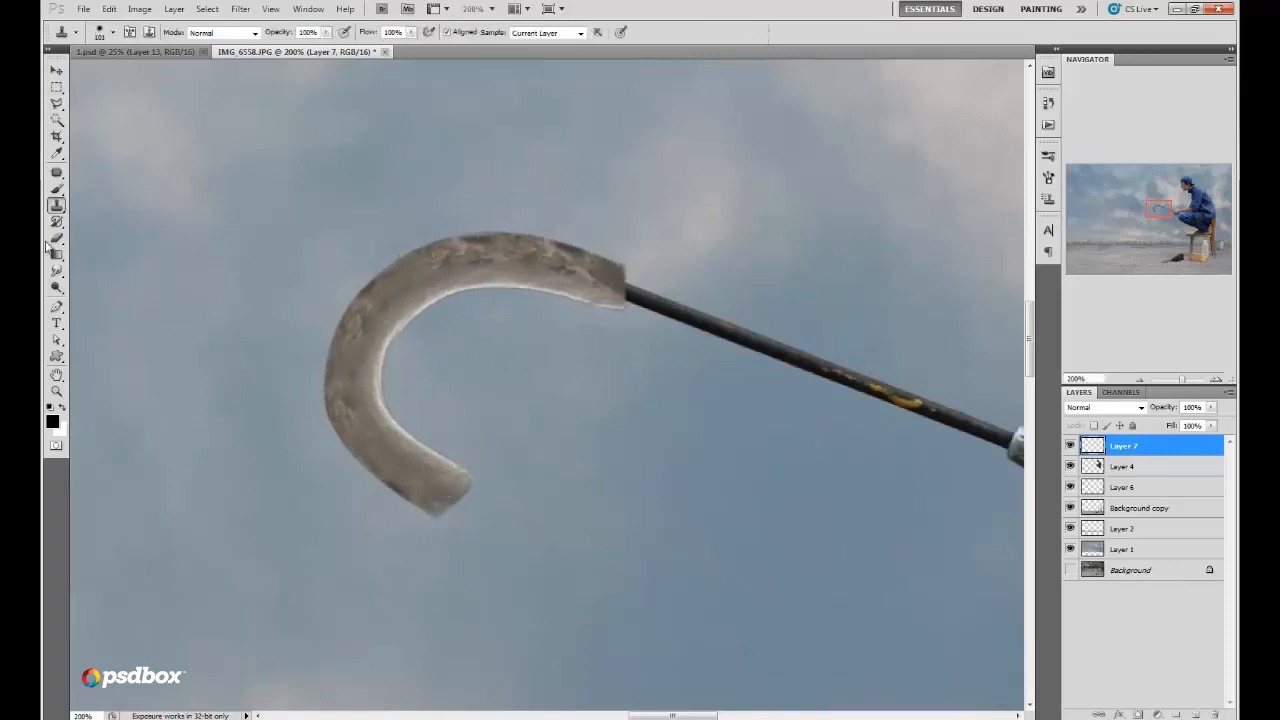
Step: Taper the blade toward the rod and into a thin tip by erasing its edges with a 44 px eraser
{"action": "left_click", "coordinate": [56, 238]}
{"action": "right_click", "coordinate": [660, 250]}
{"action": "left_click_drag", "start_coordinate": [625, 336], "coordinate": [500, 317]}
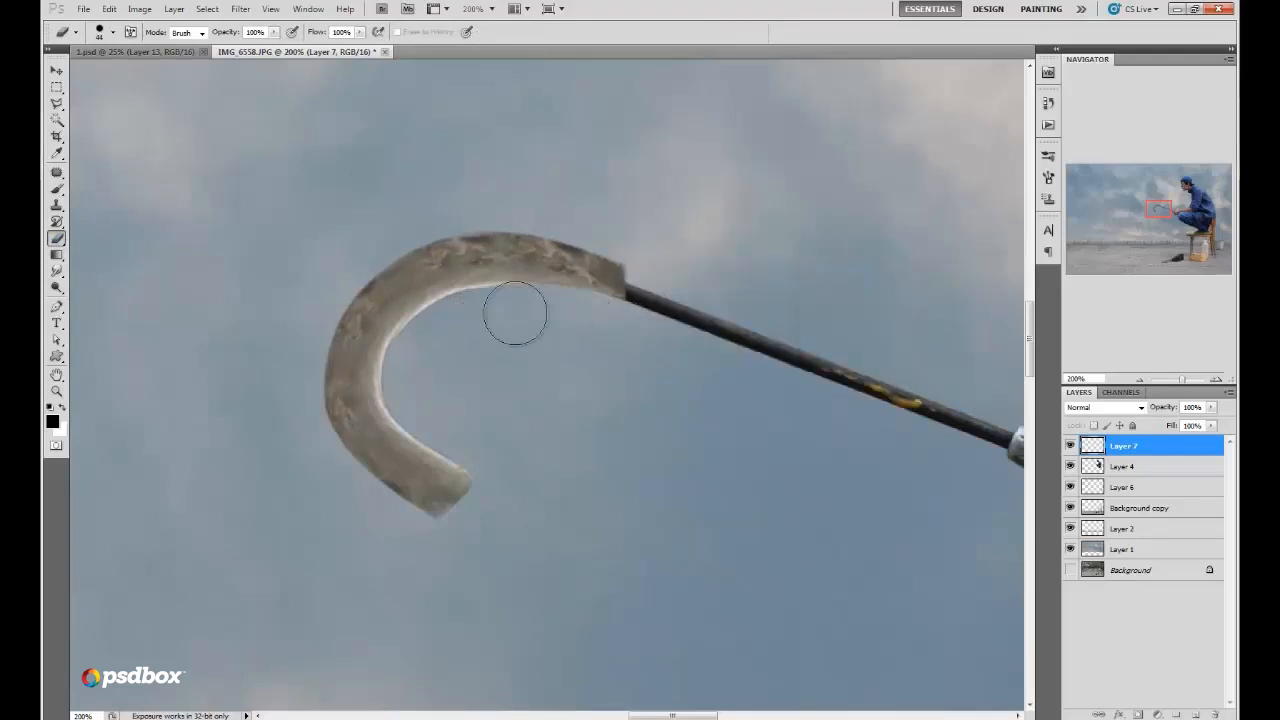
{"action": "left_click_drag", "start_coordinate": [651, 251], "coordinate": [542, 215]}
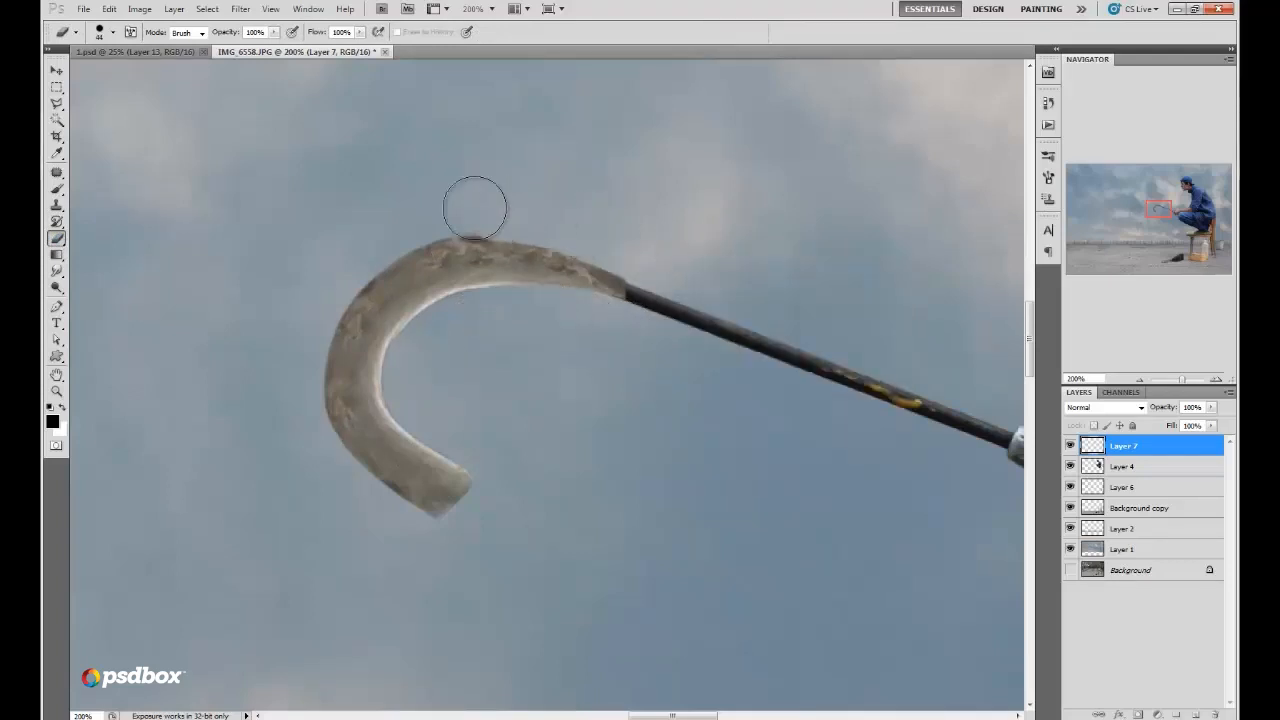
{"action": "left_click_drag", "start_coordinate": [625, 245], "coordinate": [641, 255]}
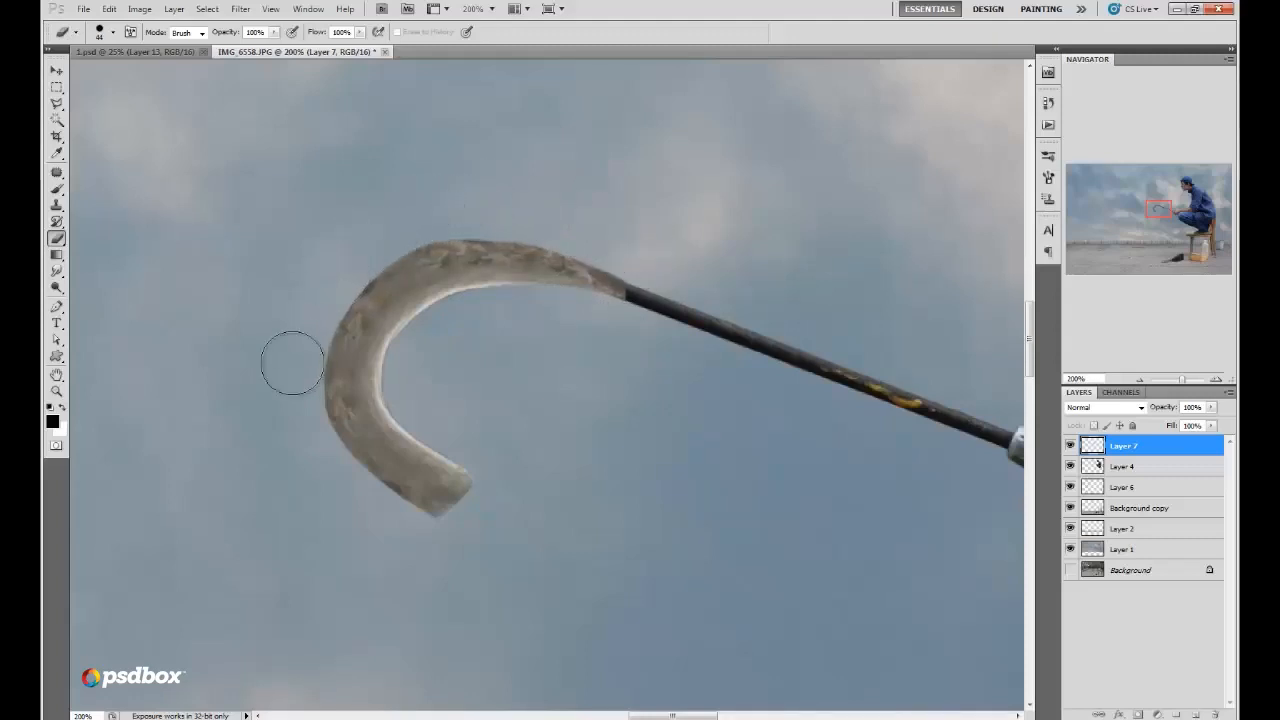
{"action": "mouse_move", "coordinate": [332, 470]}
{"action": "left_mouse_down"}
{"action": "mouse_move", "coordinate": [389, 511]}
{"action": "mouse_move", "coordinate": [474, 523]}
{"action": "left_mouse_up"}
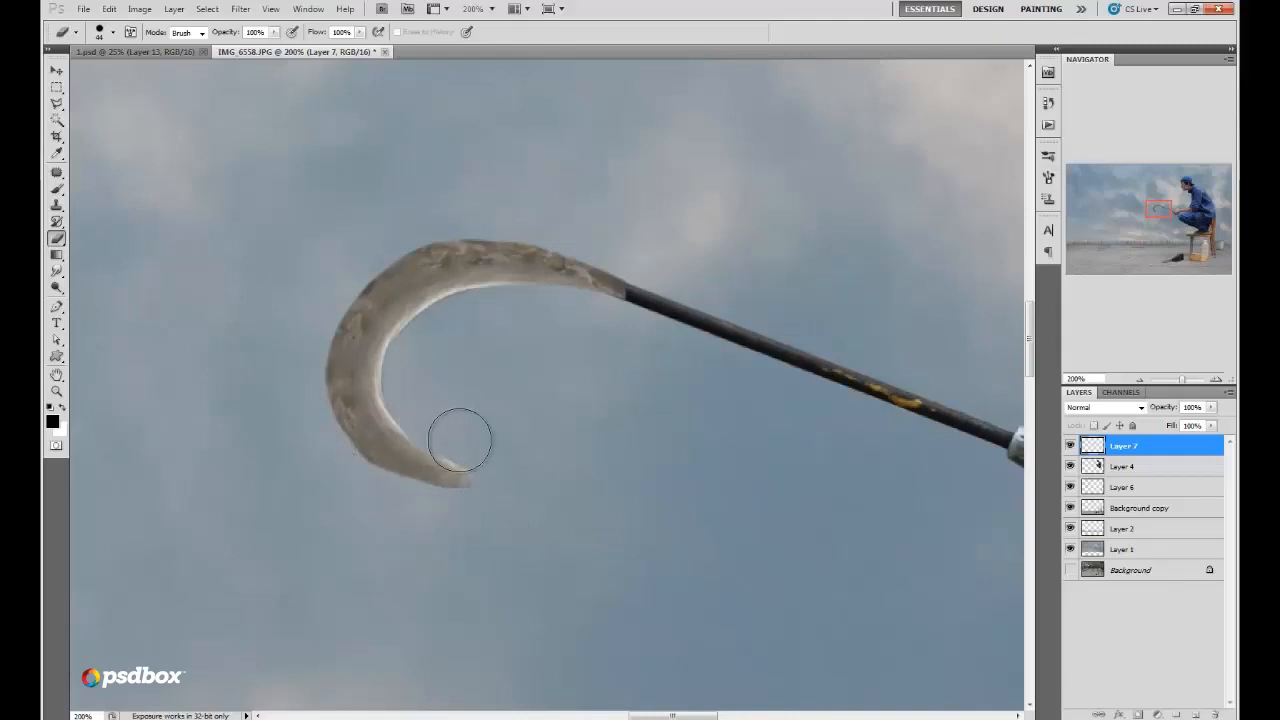
{"action": "mouse_move", "coordinate": [377, 496]}
{"action": "left_mouse_down"}
{"action": "mouse_move", "coordinate": [317, 443]}
{"action": "mouse_move", "coordinate": [298, 378]}
{"action": "mouse_move", "coordinate": [312, 300]}
{"action": "mouse_move", "coordinate": [341, 256]}
{"action": "left_mouse_up"}
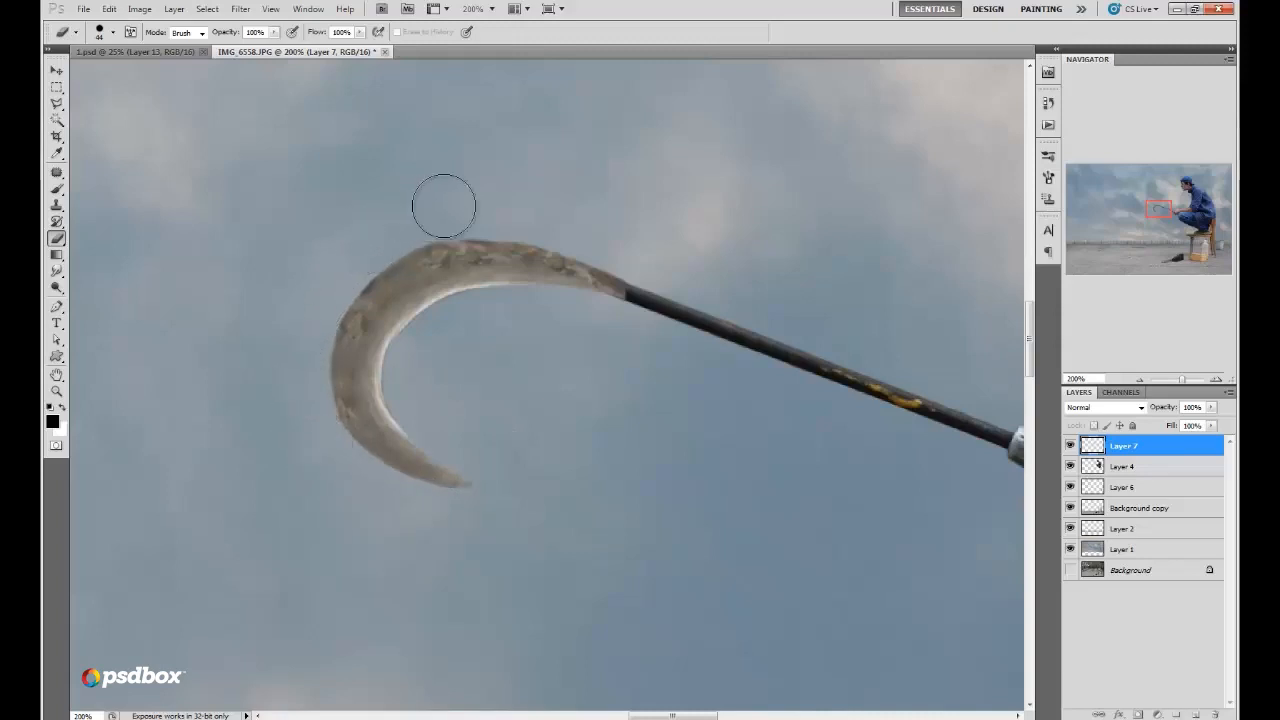
Step: Clean up the blade's inner edge with a 29 px eraser
{"action": "right_click", "coordinate": [482, 292]}
{"action": "left_click_drag", "start_coordinate": [520, 324], "coordinate": [509, 324]}
{"action": "key", "text": "Return"}
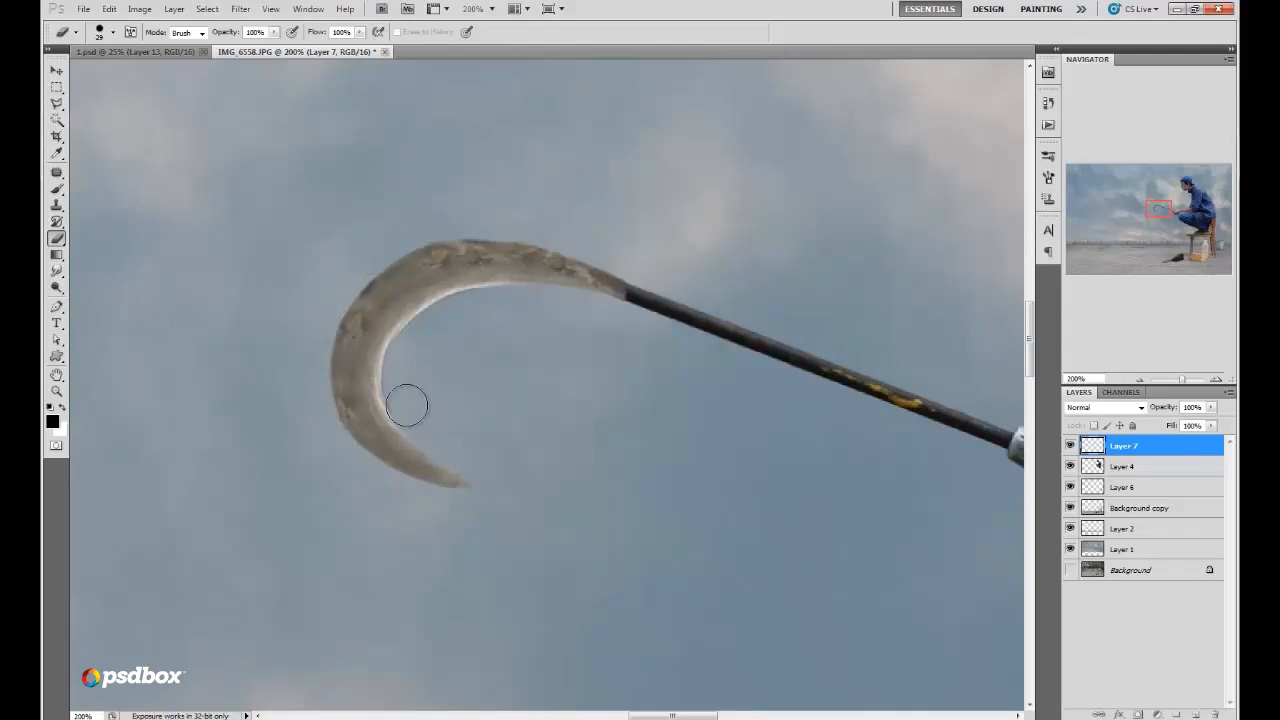
{"action": "mouse_move", "coordinate": [422, 338]}
{"action": "left_mouse_down"}
{"action": "mouse_move", "coordinate": [460, 309]}
{"action": "mouse_move", "coordinate": [523, 303]}
{"action": "left_mouse_up"}
Step: Darken the blade from the rod joint to its tip with a larger Burn tool brush at 17% exposure on midtones
{"action": "left_click", "coordinate": [57, 287]}
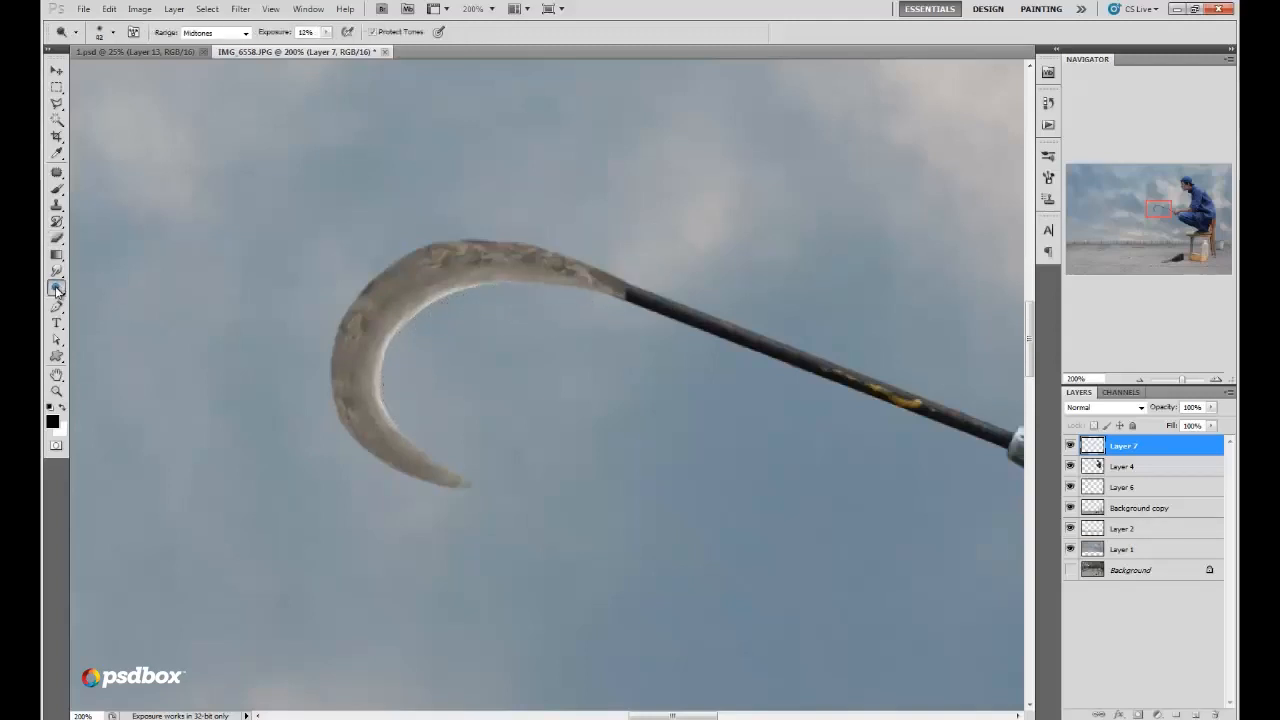
{"action": "left_click_drag", "start_coordinate": [58, 291], "coordinate": [105, 295]}
{"action": "right_click", "coordinate": [645, 250]}
{"action": "left_click_drag", "start_coordinate": [690, 283], "coordinate": [714, 283]}
{"action": "key", "text": "Return"}
{"action": "mouse_move", "coordinate": [621, 286]}
{"action": "left_mouse_down"}
{"action": "mouse_move", "coordinate": [506, 256]}
{"action": "mouse_move", "coordinate": [597, 306]}
{"action": "mouse_move", "coordinate": [538, 269]}
{"action": "mouse_move", "coordinate": [395, 292]}
{"action": "mouse_move", "coordinate": [505, 265]}
{"action": "mouse_move", "coordinate": [620, 310]}
{"action": "mouse_move", "coordinate": [426, 301]}
{"action": "mouse_move", "coordinate": [491, 273]}
{"action": "mouse_move", "coordinate": [374, 301]}
{"action": "mouse_move", "coordinate": [336, 371]}
{"action": "mouse_move", "coordinate": [359, 435]}
{"action": "mouse_move", "coordinate": [470, 518]}
{"action": "left_mouse_up"}
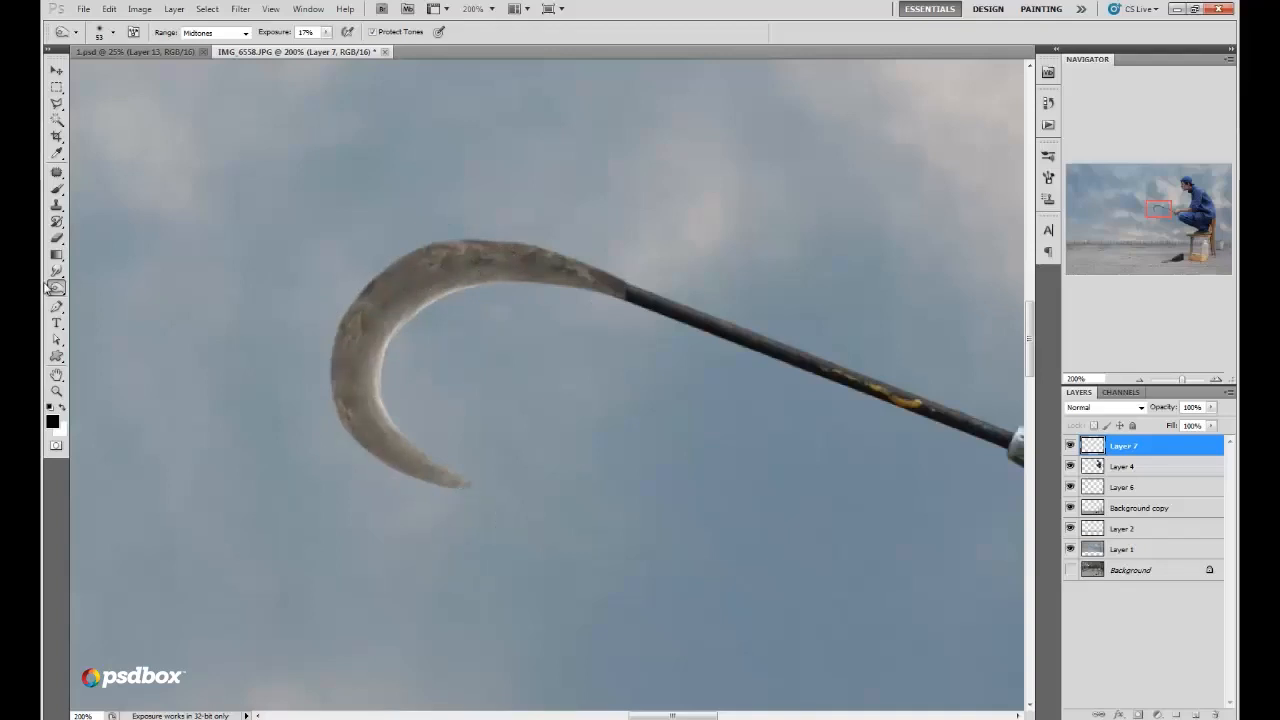
Step: Blend the blade into the rod joint with a 48 px eraser at 90% hardness, and burn the lower blade darker at 17% midtones exposure
{"action": "left_click", "coordinate": [56, 238]}
{"action": "right_click", "coordinate": [623, 297]}
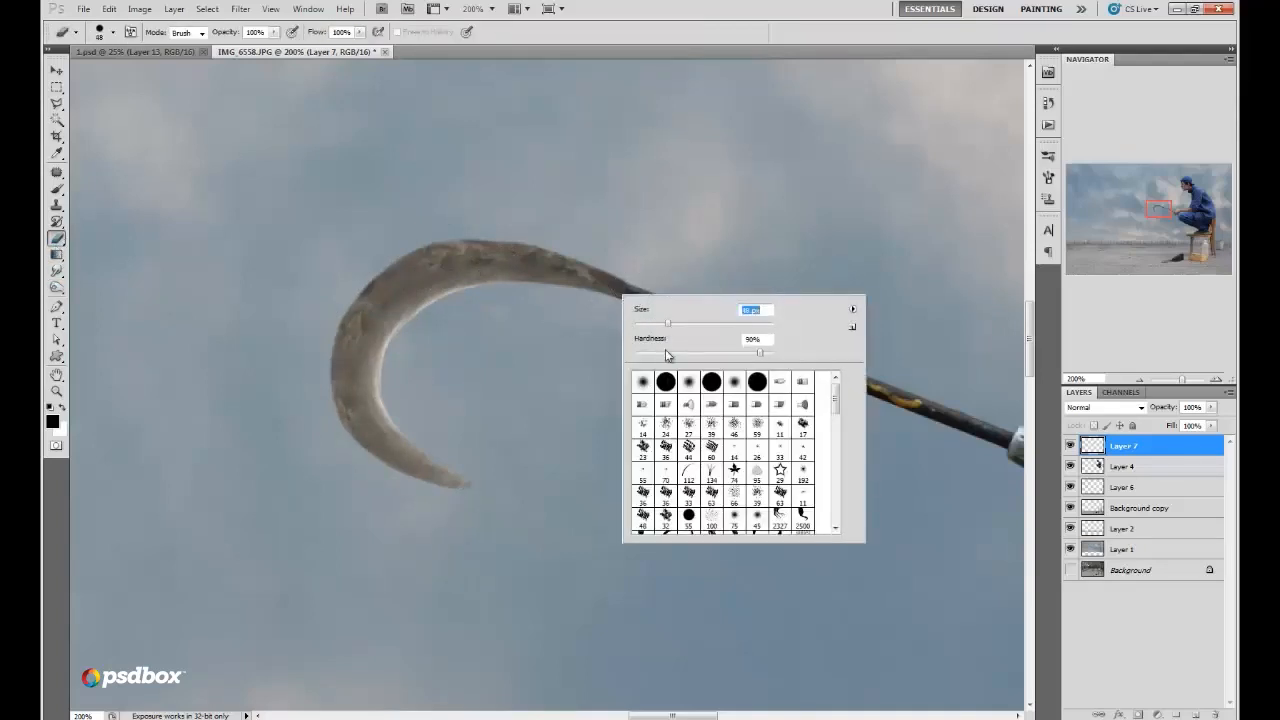
{"action": "key", "text": "Return"}
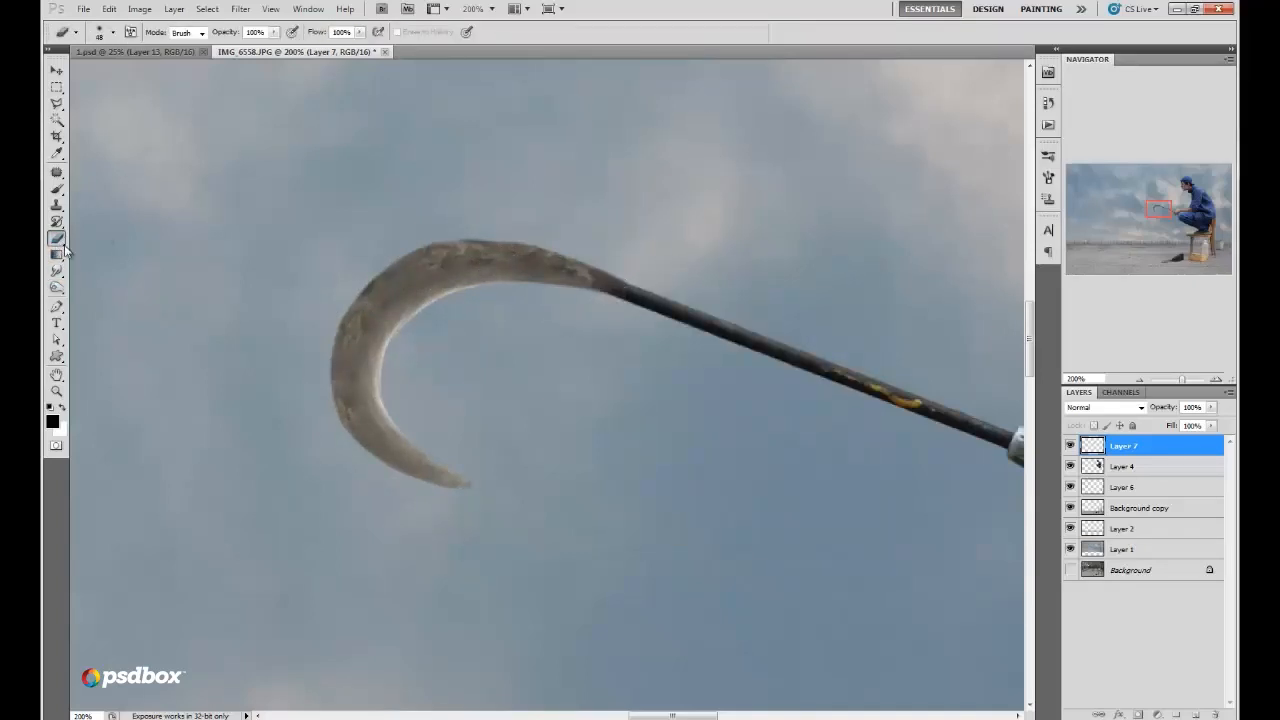
{"action": "left_click", "coordinate": [56, 288]}
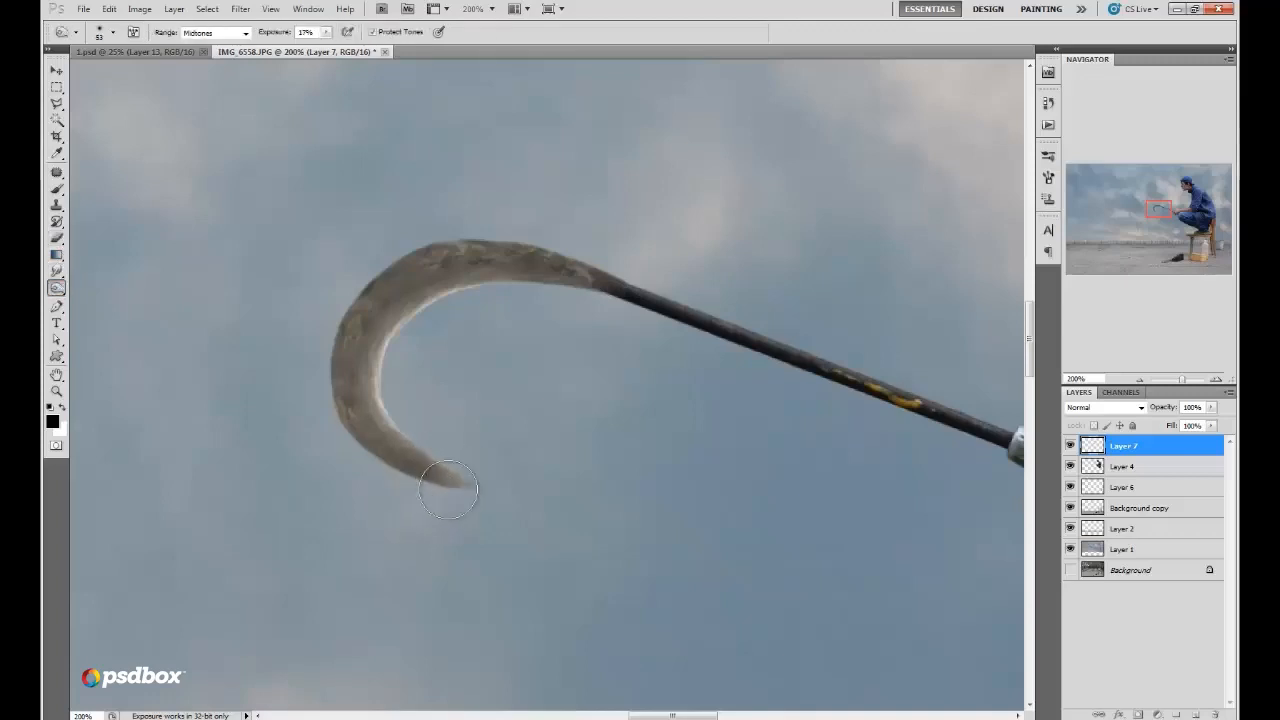
{"action": "mouse_move", "coordinate": [361, 498]}
{"action": "left_mouse_down"}
{"action": "mouse_move", "coordinate": [372, 399]}
{"action": "mouse_move", "coordinate": [309, 426]}
{"action": "mouse_move", "coordinate": [399, 253]}
{"action": "mouse_move", "coordinate": [441, 297]}
{"action": "mouse_move", "coordinate": [517, 224]}
{"action": "mouse_move", "coordinate": [646, 252]}
{"action": "left_mouse_up"}
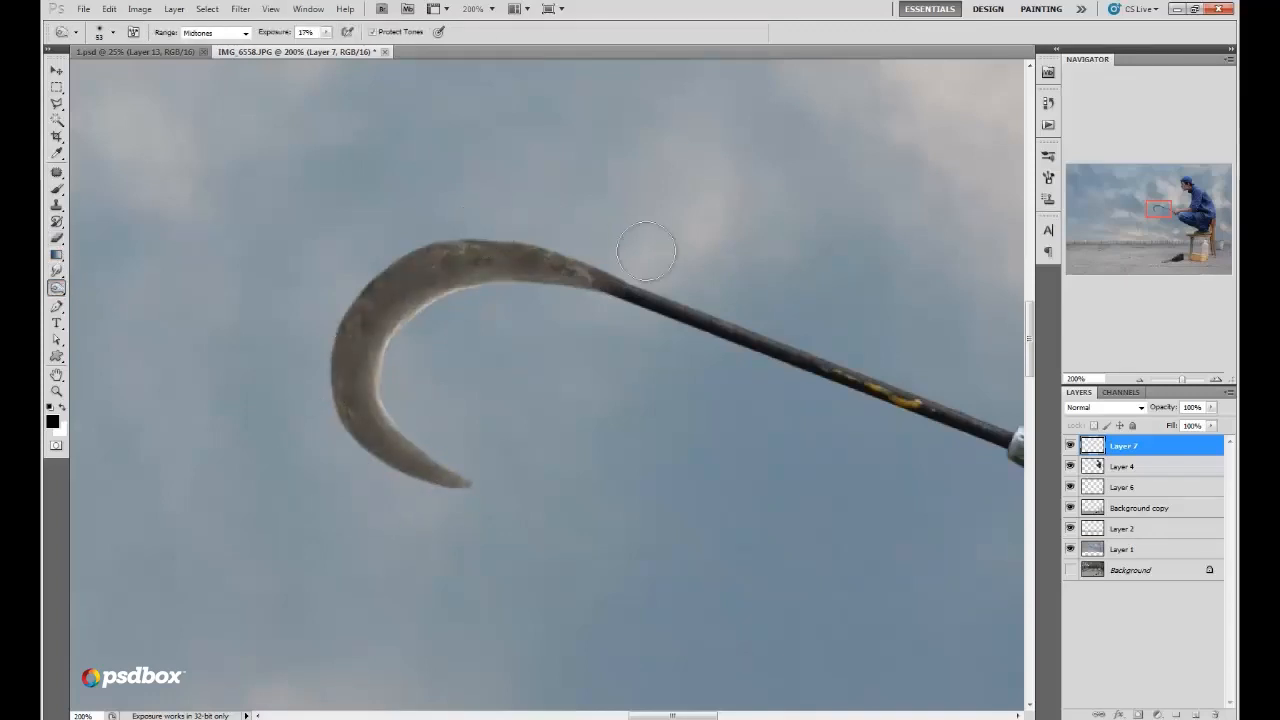
Step: Cut the entire metal stand from its layer in 1.psd and close that file
{"action": "left_click", "coordinate": [1142, 380]}
{"action": "left_click", "coordinate": [1142, 380]}
{"action": "left_click", "coordinate": [1142, 380]}
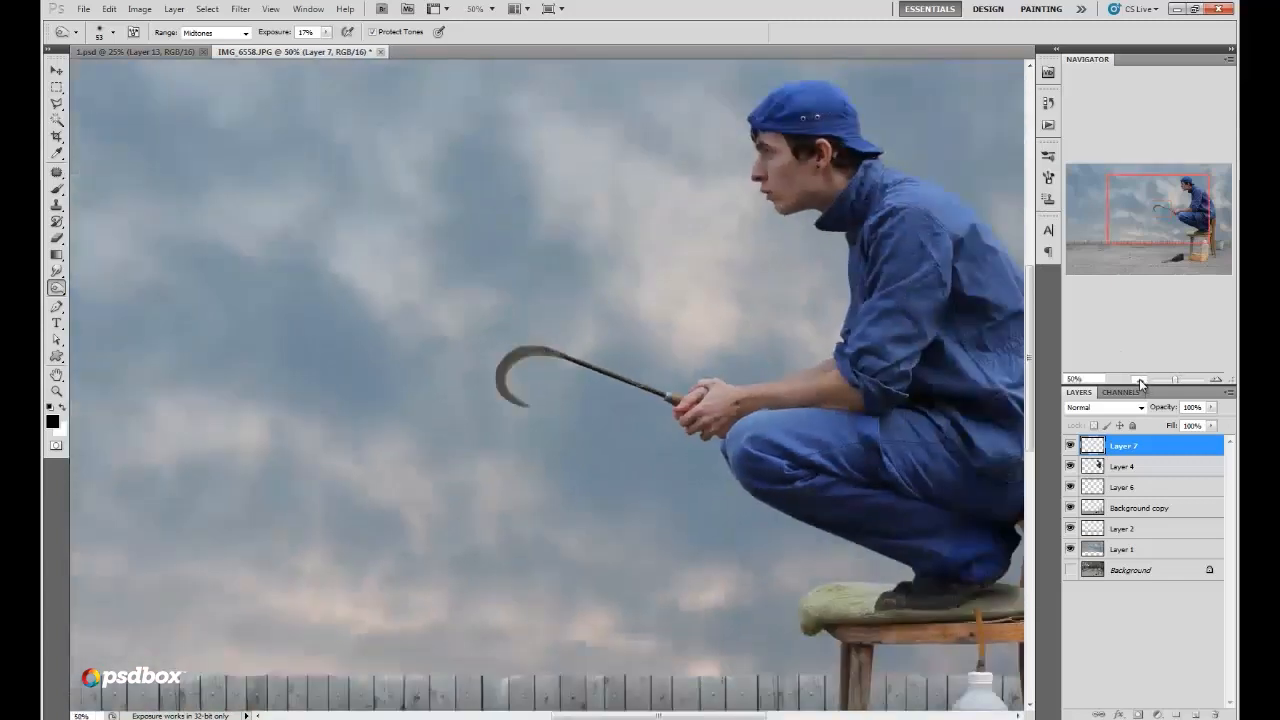
{"action": "left_click", "coordinate": [1142, 380]}
{"action": "left_click", "coordinate": [1174, 200]}
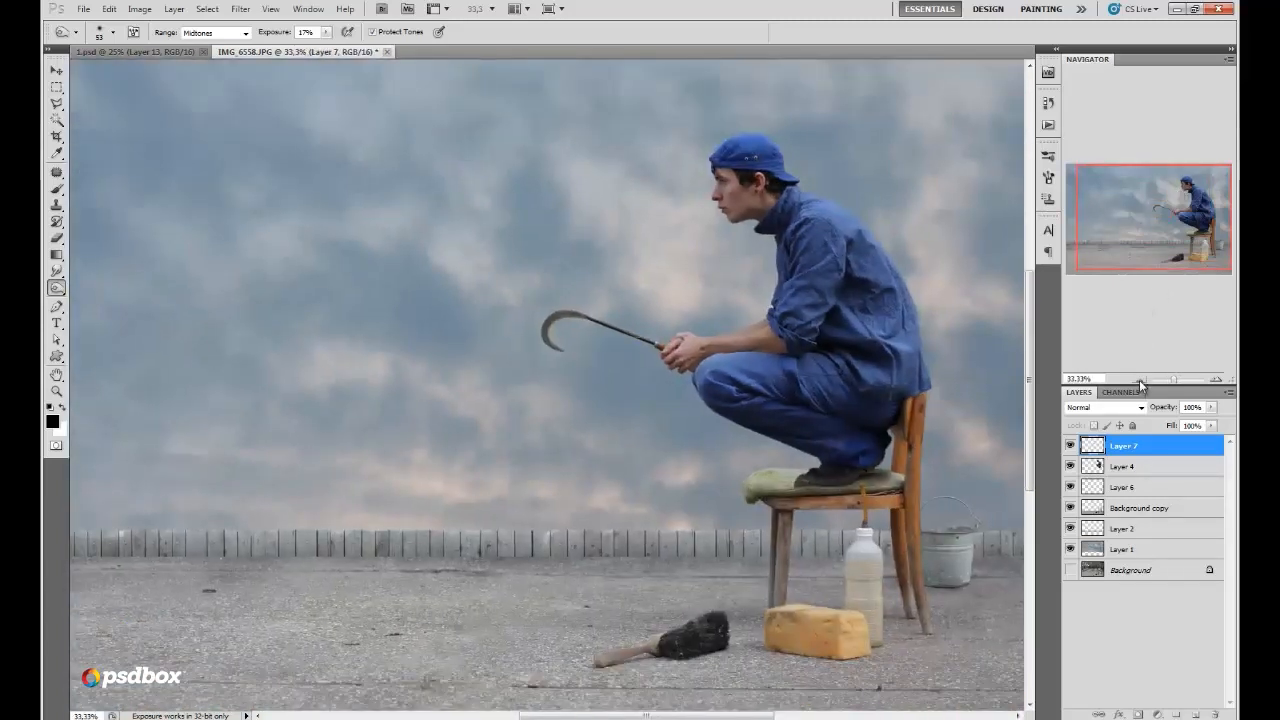
{"action": "left_click", "coordinate": [1141, 381]}
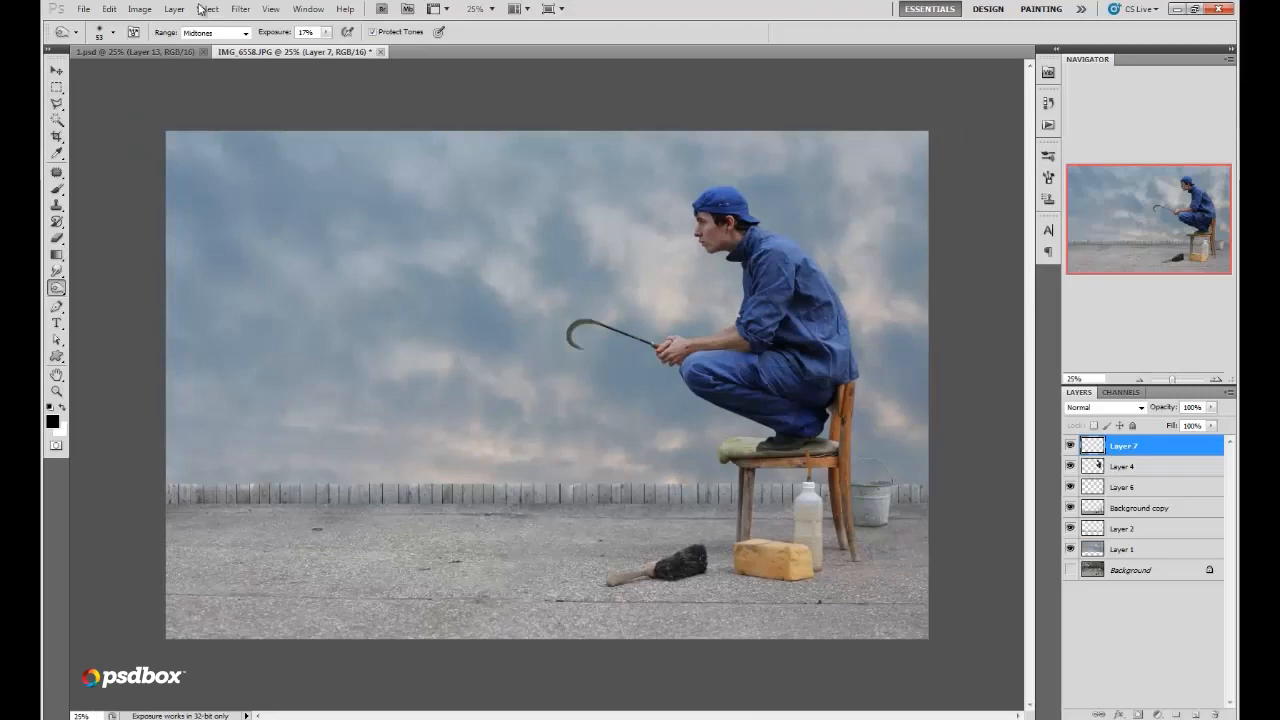
{"action": "left_click", "coordinate": [159, 52]}
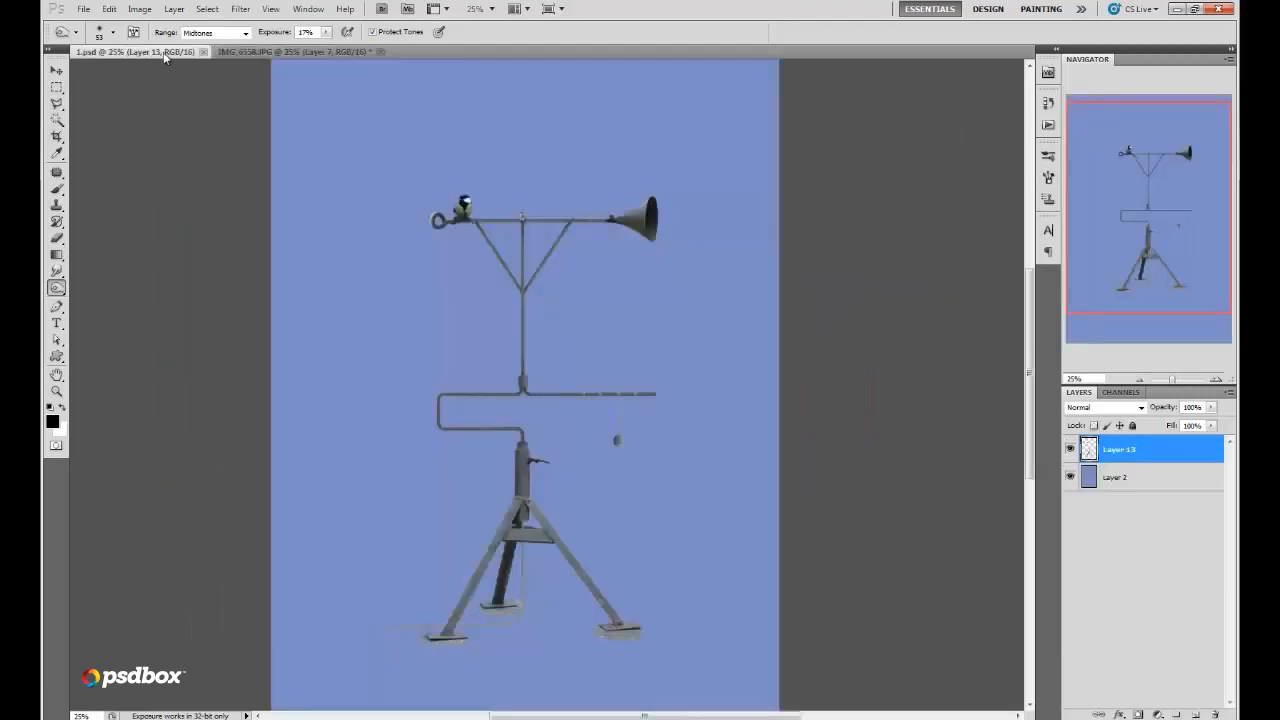
{"action": "left_click", "coordinate": [207, 8]}
{"action": "left_click", "coordinate": [217, 34]}
{"action": "key", "text": "Delete"}
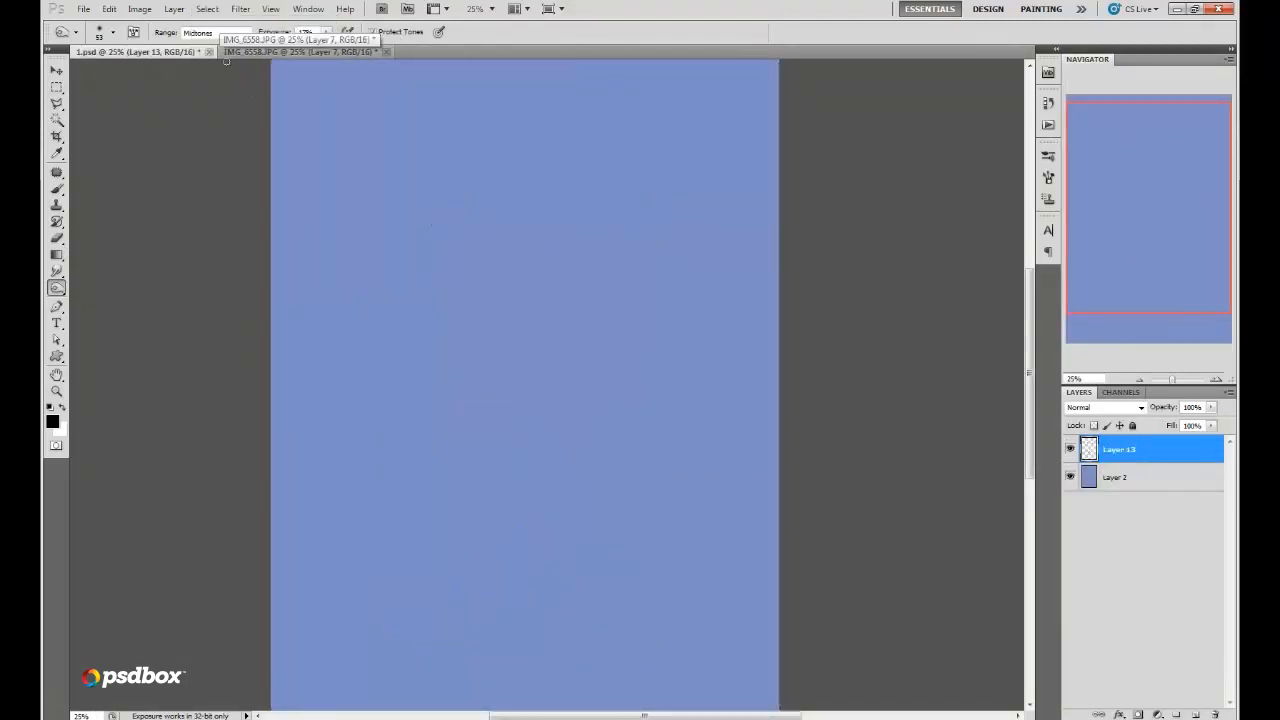
{"action": "left_click", "coordinate": [208, 51]}
{"action": "left_click", "coordinate": [642, 284]}
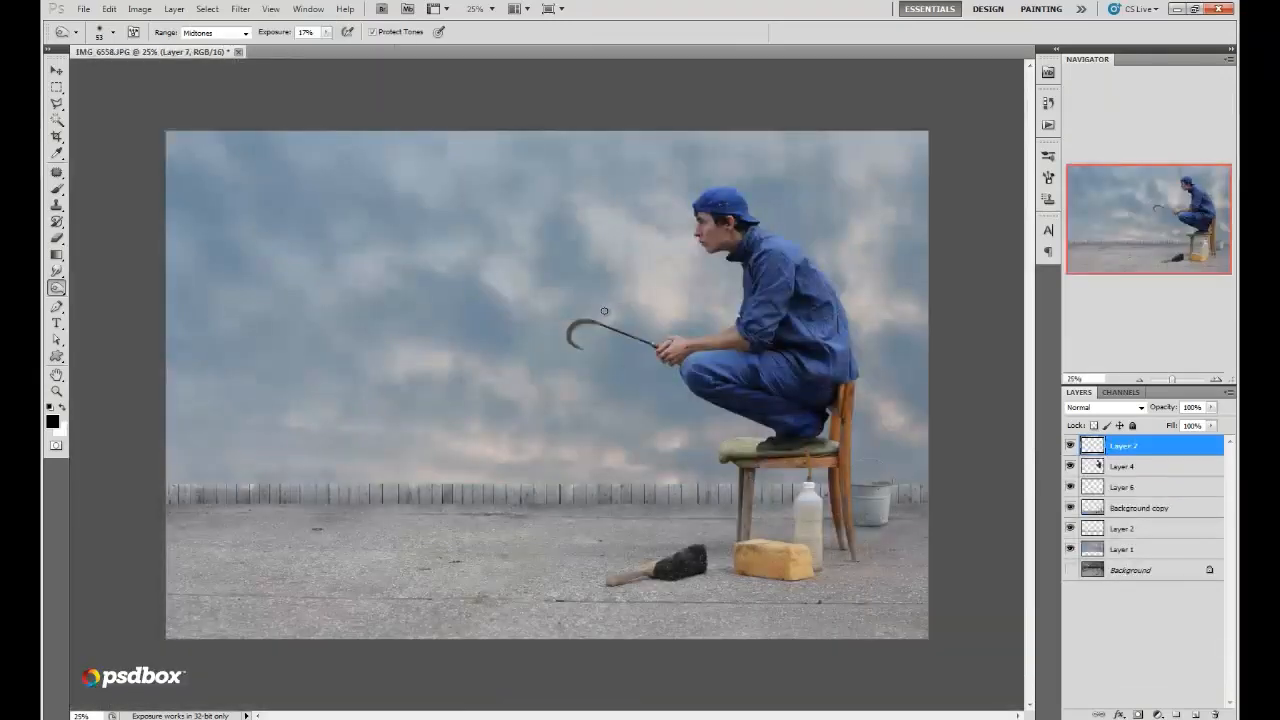
Step: Paste the metal stand into the composite, scale it proportionally to 84.16%, and place it on the ground facing the crouching worker
{"action": "key", "text": "ctrl+v"}
{"action": "left_click", "coordinate": [112, 8]}
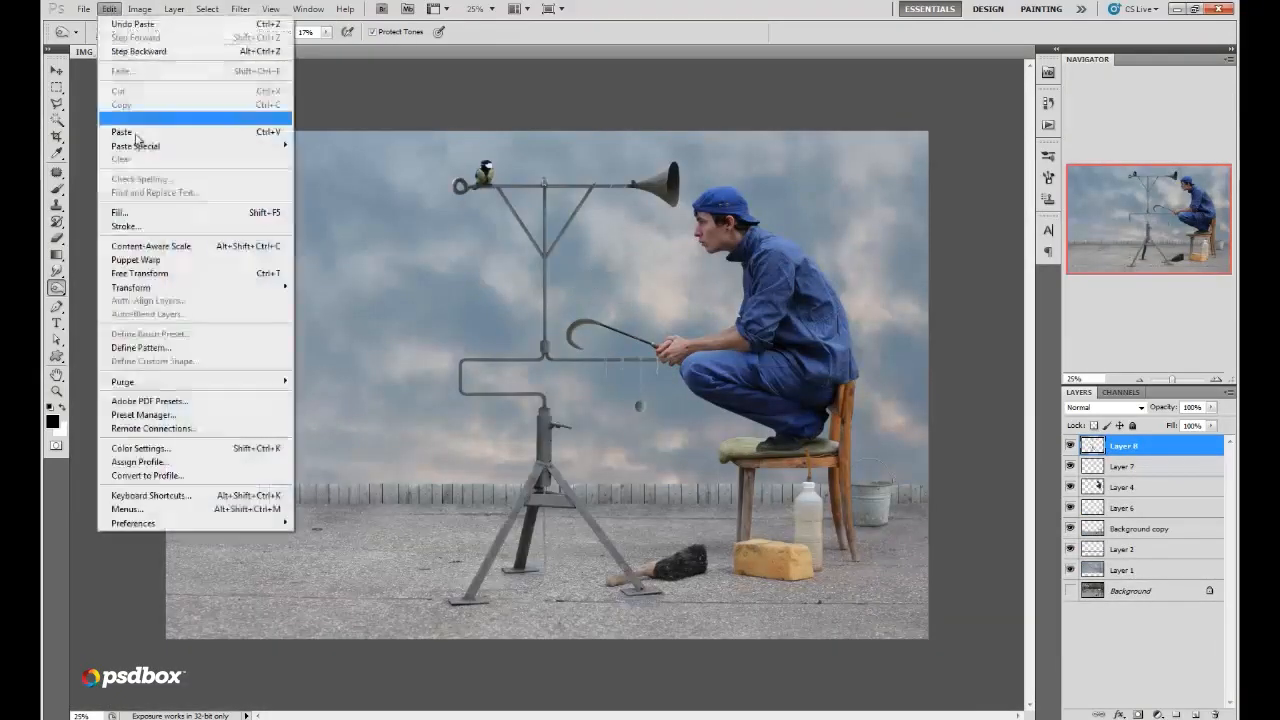
{"action": "left_click", "coordinate": [205, 271]}
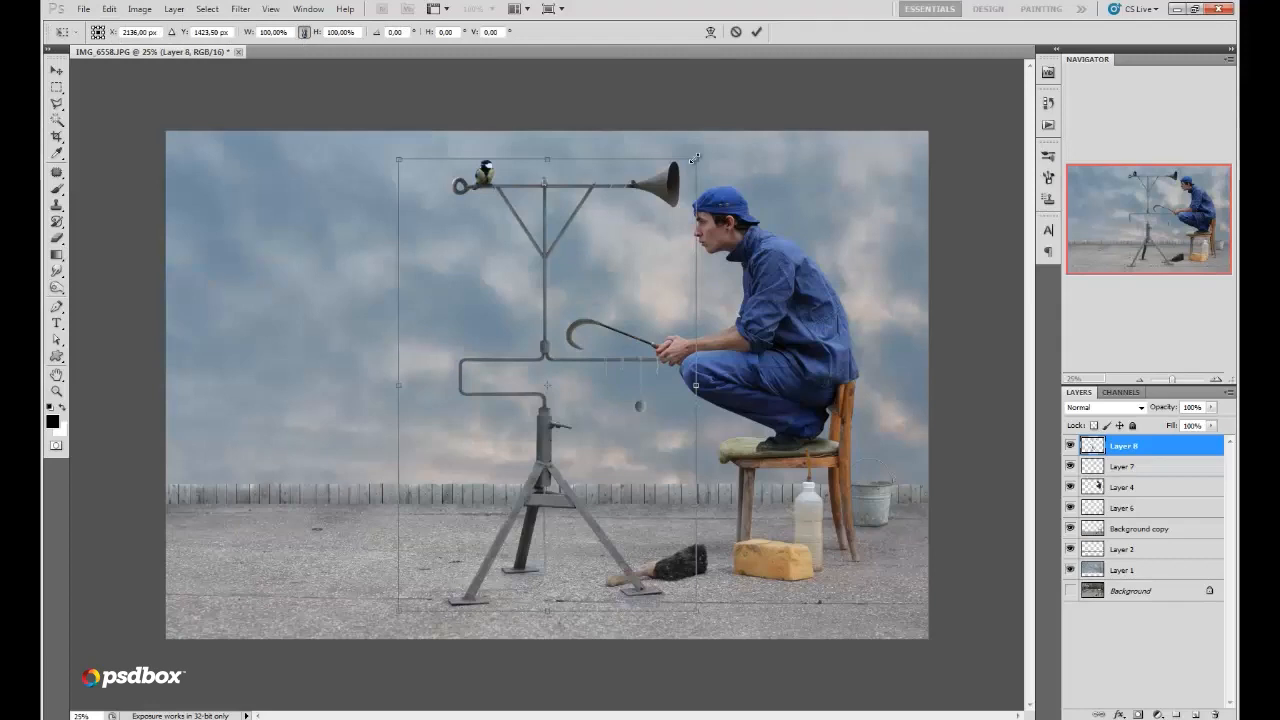
{"action": "left_click_drag", "start_coordinate": [695, 158], "coordinate": [634, 251]}
{"action": "left_click_drag", "start_coordinate": [595, 437], "coordinate": [449, 404]}
{"action": "mouse_move", "coordinate": [485, 577]}
{"action": "left_mouse_down"}
{"action": "mouse_move", "coordinate": [508, 600]}
{"action": "mouse_move", "coordinate": [445, 545]}
{"action": "mouse_move", "coordinate": [474, 595]}
{"action": "left_mouse_up"}
{"action": "mouse_move", "coordinate": [451, 567]}
{"action": "left_mouse_down"}
{"action": "mouse_move", "coordinate": [470, 580]}
{"action": "mouse_move", "coordinate": [447, 564]}
{"action": "mouse_move", "coordinate": [464, 561]}
{"action": "left_mouse_up"}
{"action": "left_click", "coordinate": [1214, 380]}
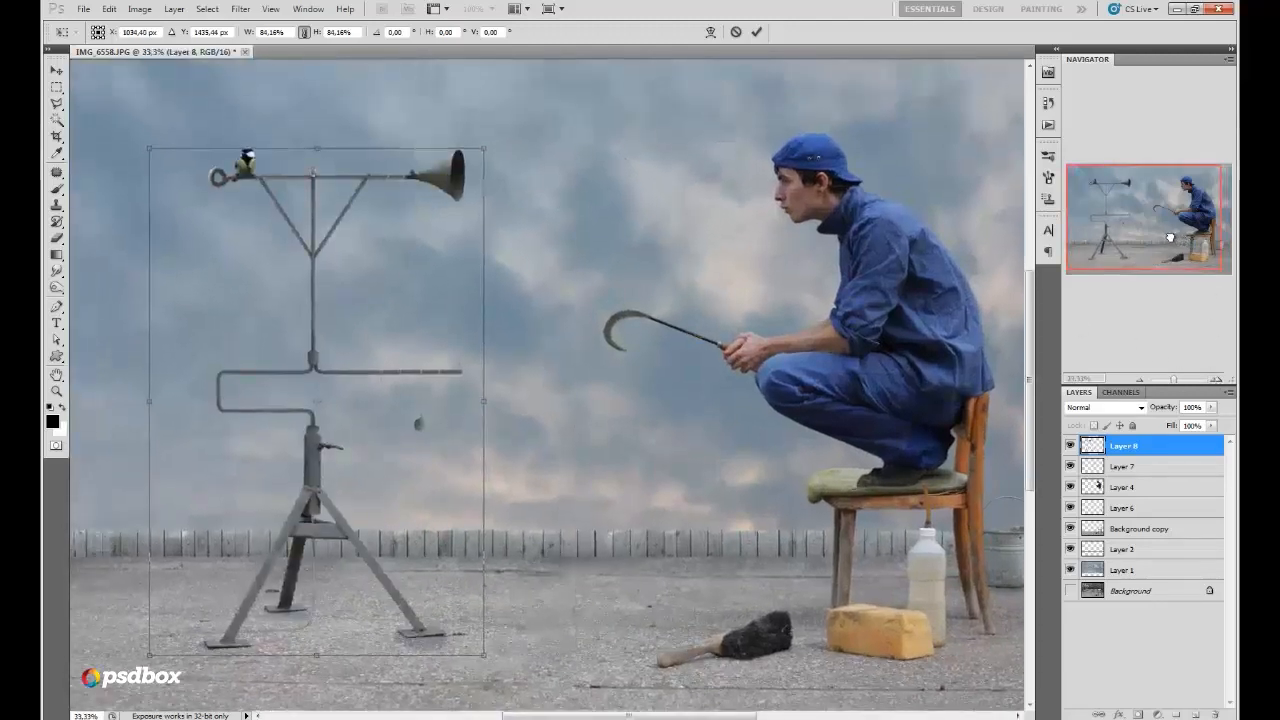
{"action": "left_click_drag", "start_coordinate": [412, 520], "coordinate": [420, 522]}
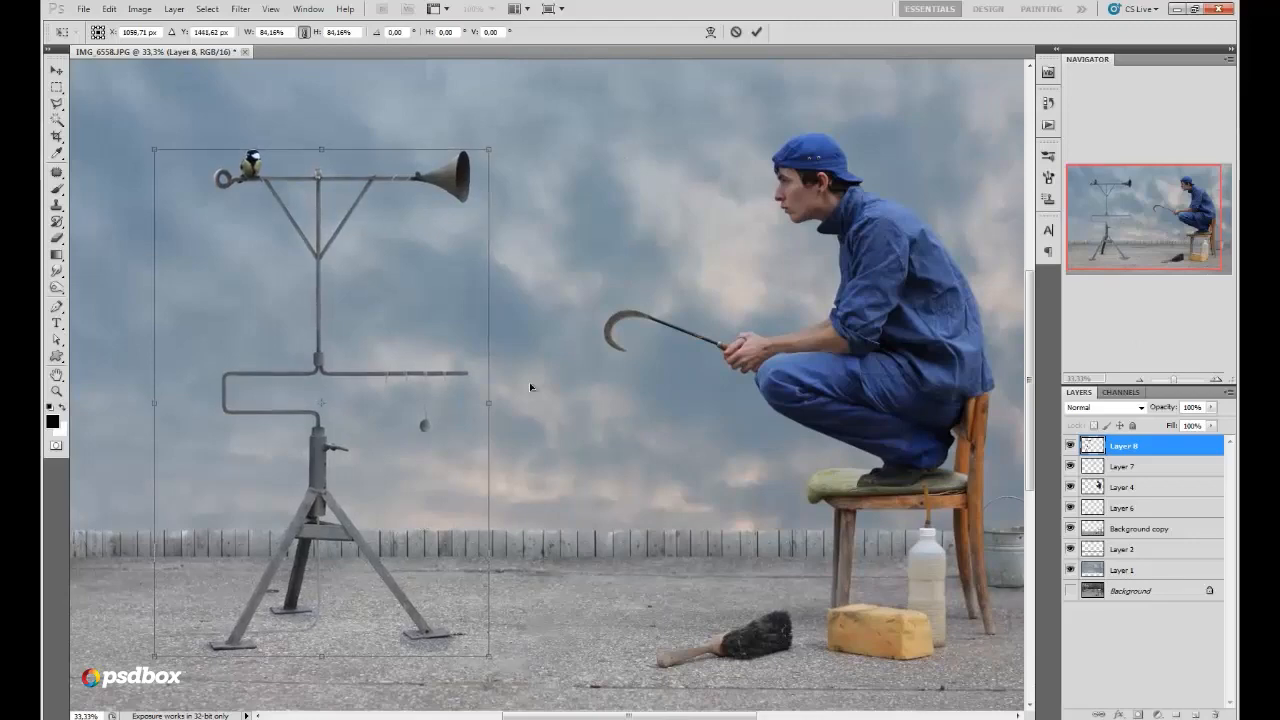
{"action": "left_click", "coordinate": [756, 31]}
{"action": "key", "text": "o"}
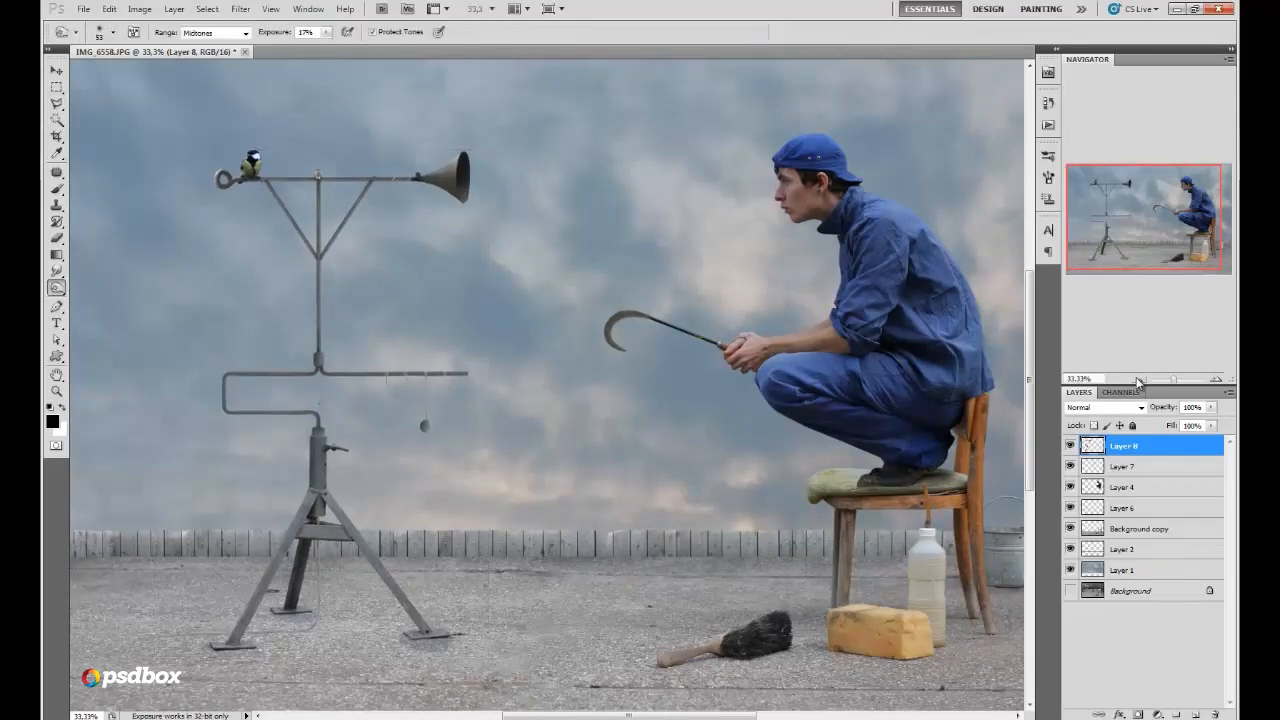
Step: Extend the stand's ground cable farther away from the tripod with a 94 px Clone Stamp brush
{"action": "left_click", "coordinate": [1214, 381]}
{"action": "left_click", "coordinate": [1214, 381]}
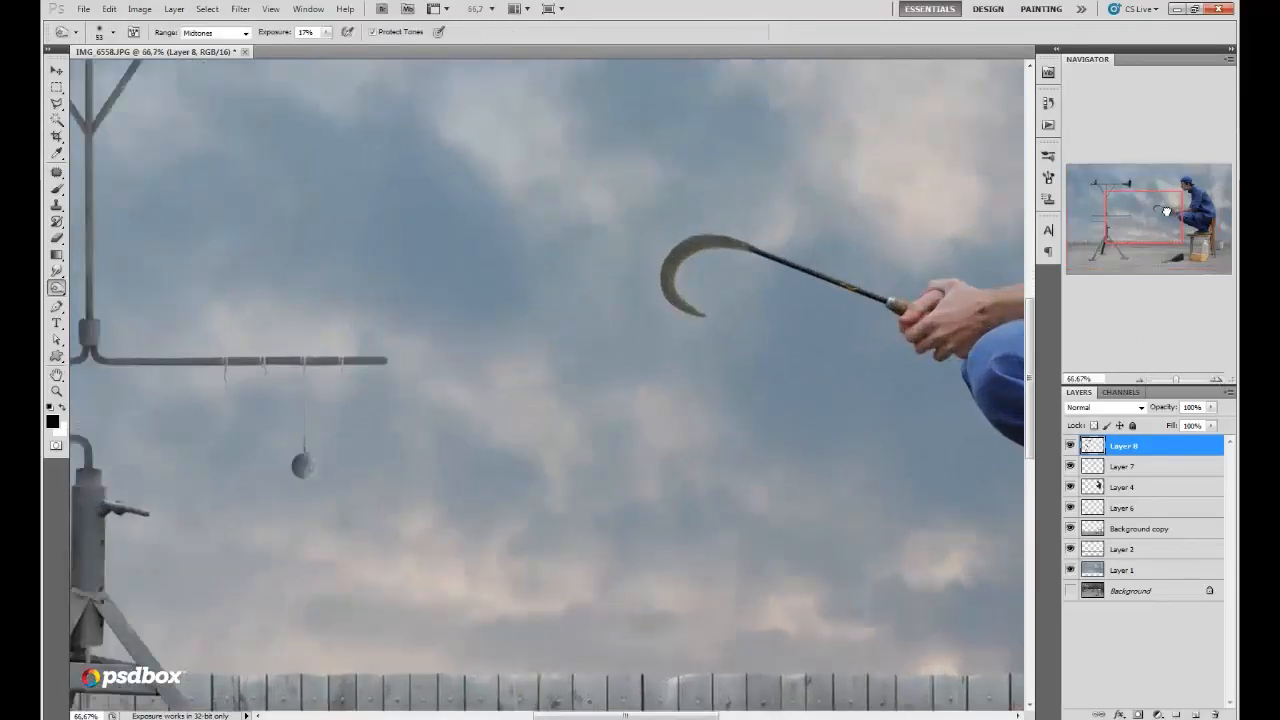
{"action": "left_click_drag", "start_coordinate": [1163, 211], "coordinate": [1122, 244]}
{"action": "left_click", "coordinate": [55, 206]}
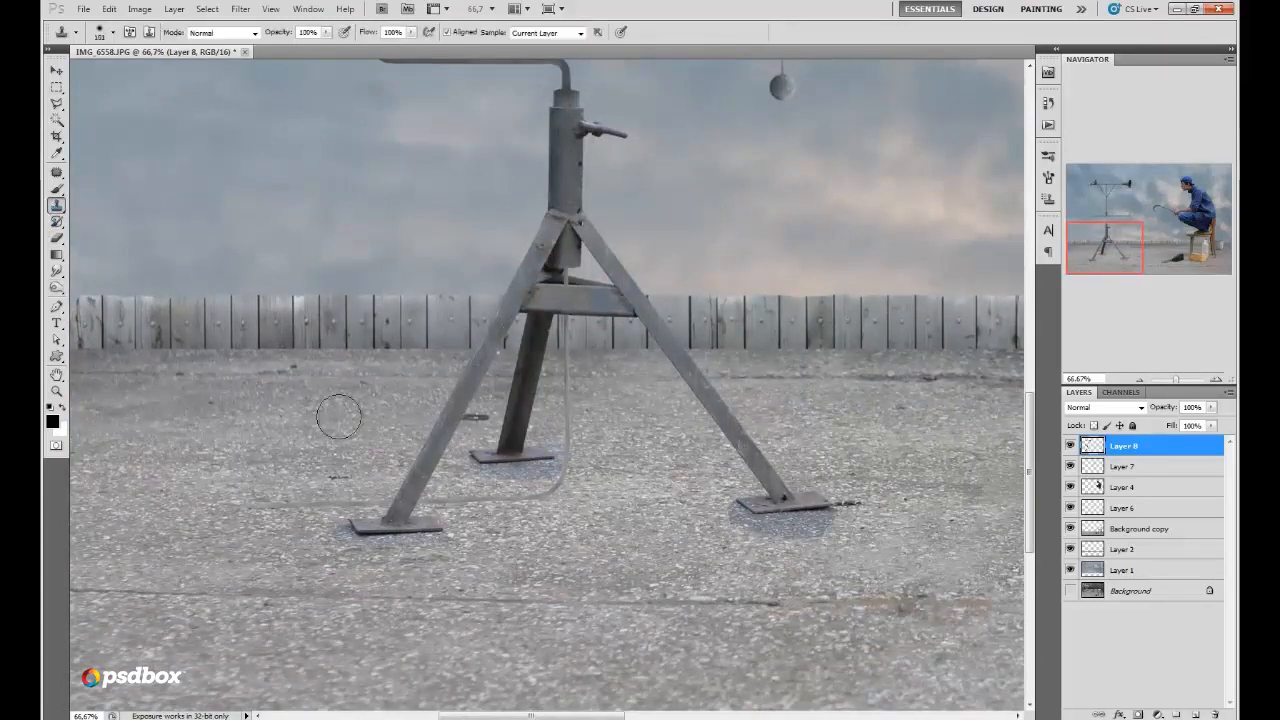
{"action": "right_click", "coordinate": [410, 426]}
{"action": "left_click", "coordinate": [286, 500], "text": "alt"}
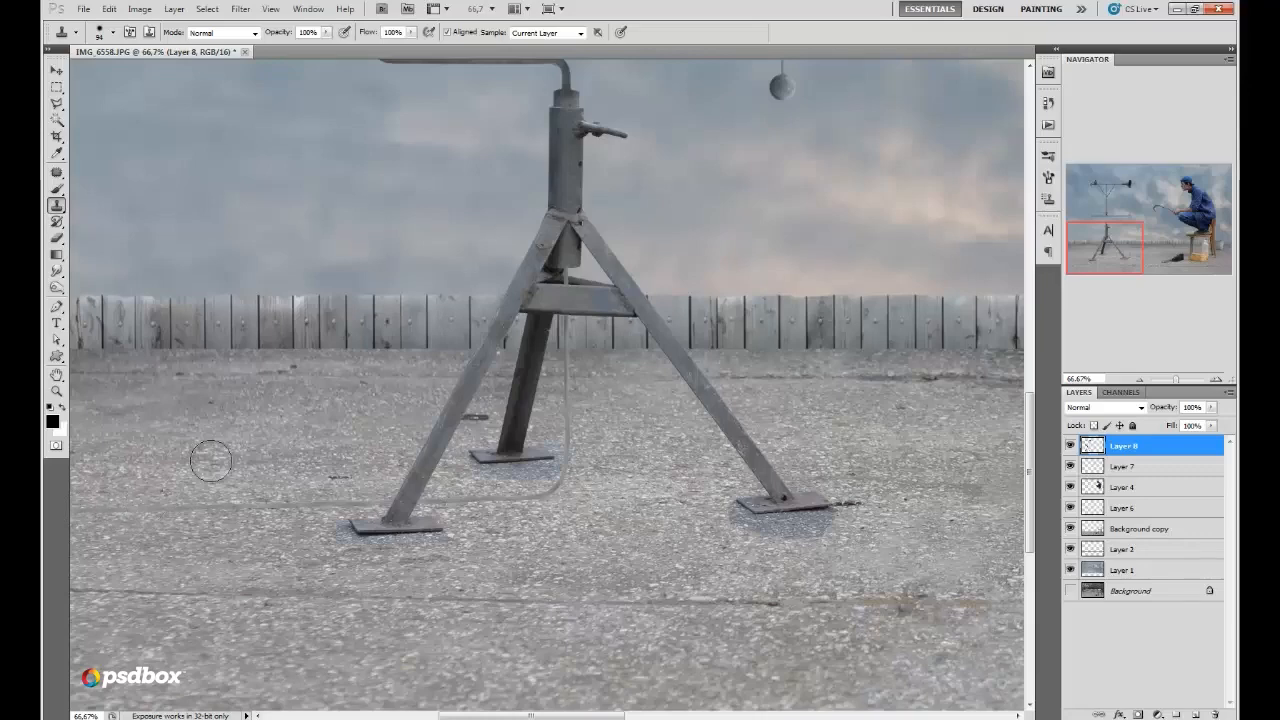
Step: Erase the bluish fringe around the tripod foot nearest the worker with an 87 px eraser at 0% hardness
{"action": "mouse_move", "coordinate": [1120, 260]}
{"action": "left_mouse_down"}
{"action": "mouse_move", "coordinate": [1138, 230]}
{"action": "mouse_move", "coordinate": [1145, 250]}
{"action": "left_mouse_up"}
{"action": "left_click", "coordinate": [1215, 379]}
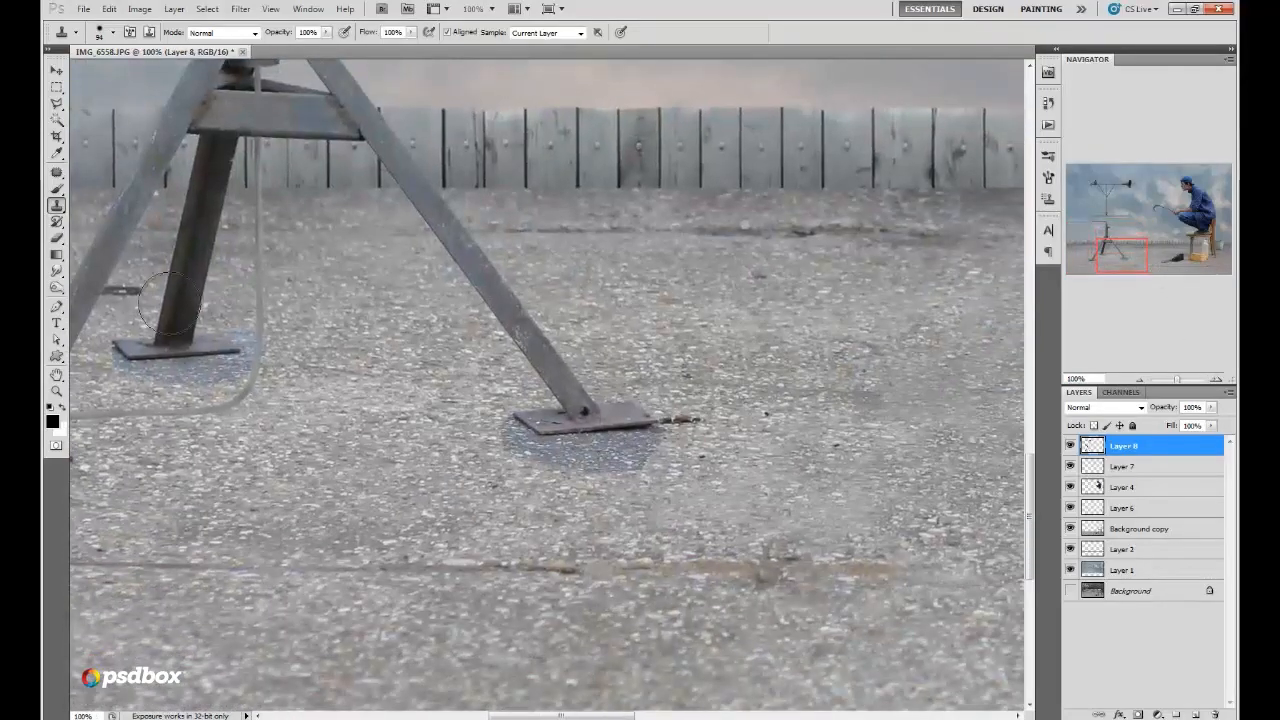
{"action": "left_click", "coordinate": [57, 239]}
{"action": "right_click", "coordinate": [647, 434]}
{"action": "left_click_drag", "start_coordinate": [697, 466], "coordinate": [709, 466]}
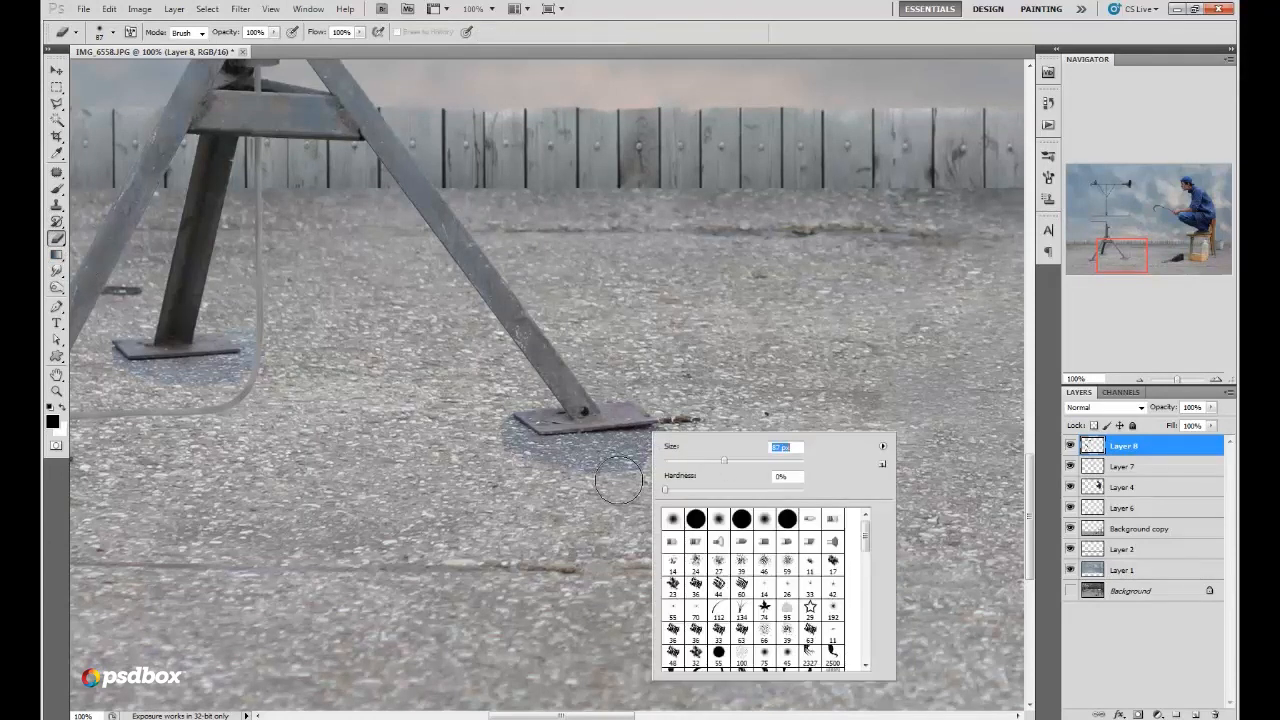
{"action": "mouse_move", "coordinate": [616, 481]}
{"action": "left_mouse_down"}
{"action": "mouse_move", "coordinate": [642, 460]}
{"action": "mouse_move", "coordinate": [545, 465]}
{"action": "mouse_move", "coordinate": [490, 437]}
{"action": "mouse_move", "coordinate": [524, 475]}
{"action": "mouse_move", "coordinate": [672, 447]}
{"action": "mouse_move", "coordinate": [495, 462]}
{"action": "mouse_move", "coordinate": [578, 472]}
{"action": "mouse_move", "coordinate": [501, 458]}
{"action": "left_mouse_up"}
Step: Erase the fringe around the tripod foot farthest from the worker with a soft 75 px eraser
{"action": "left_click_drag", "start_coordinate": [1115, 256], "coordinate": [1079, 261]}
{"action": "right_click", "coordinate": [602, 429]}
{"action": "left_click_drag", "start_coordinate": [672, 460], "coordinate": [669, 460]}
{"action": "mouse_move", "coordinate": [573, 481]}
{"action": "left_mouse_down"}
{"action": "mouse_move", "coordinate": [619, 465]}
{"action": "mouse_move", "coordinate": [501, 466]}
{"action": "mouse_move", "coordinate": [465, 450]}
{"action": "mouse_move", "coordinate": [492, 483]}
{"action": "mouse_move", "coordinate": [586, 498]}
{"action": "mouse_move", "coordinate": [622, 478]}
{"action": "left_mouse_up"}
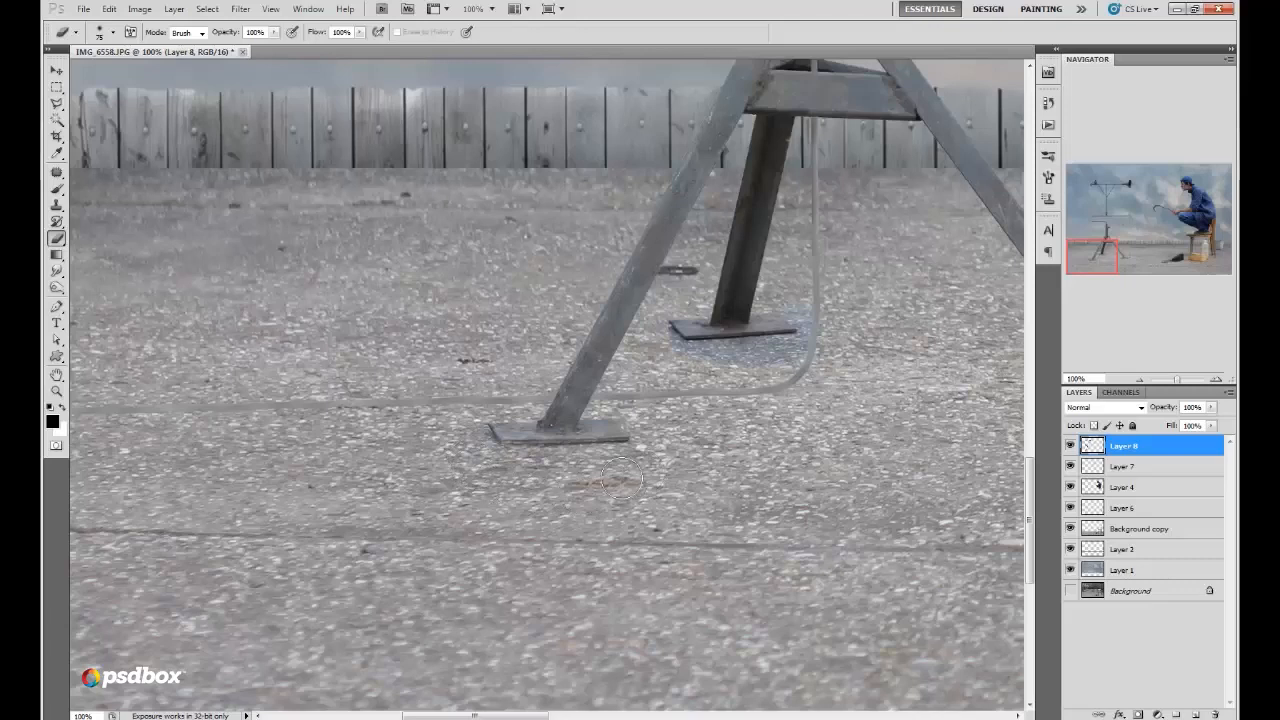
Step: Erase the bluish fringe around the tripod's back foot with soft 40 px and 22 px eraser brushes
{"action": "right_click", "coordinate": [783, 350]}
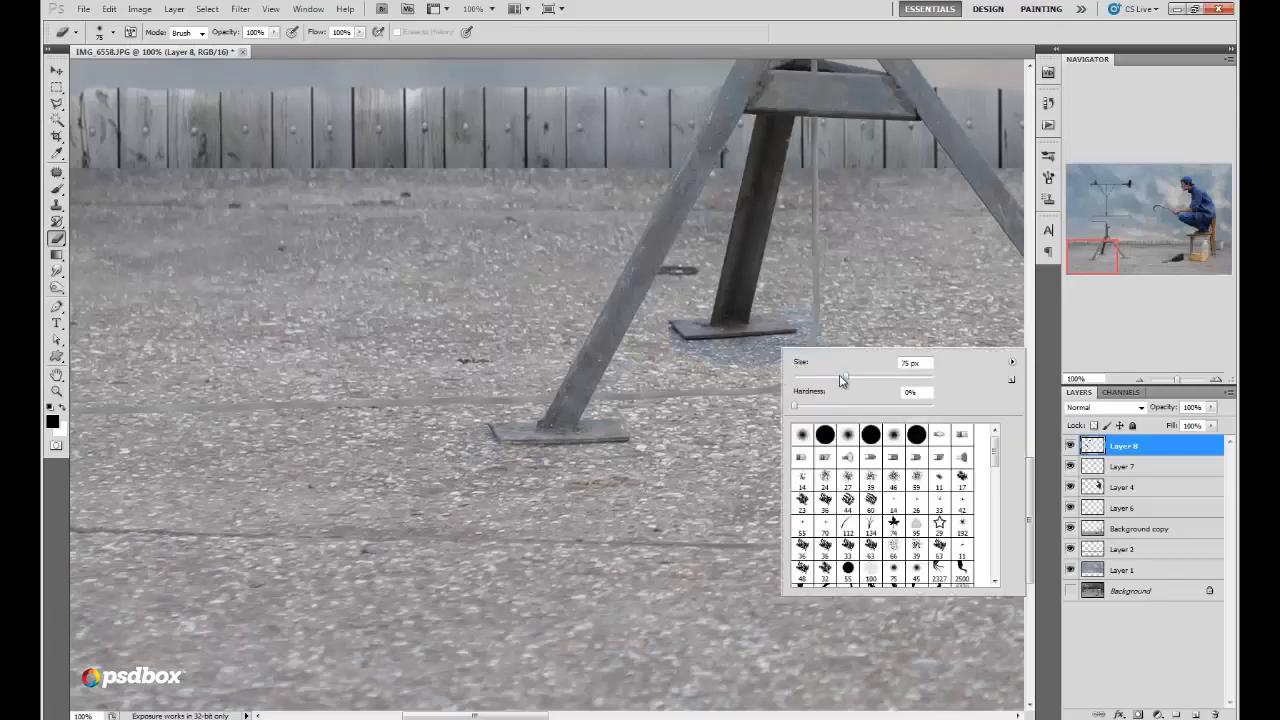
{"action": "left_click", "coordinate": [675, 350]}
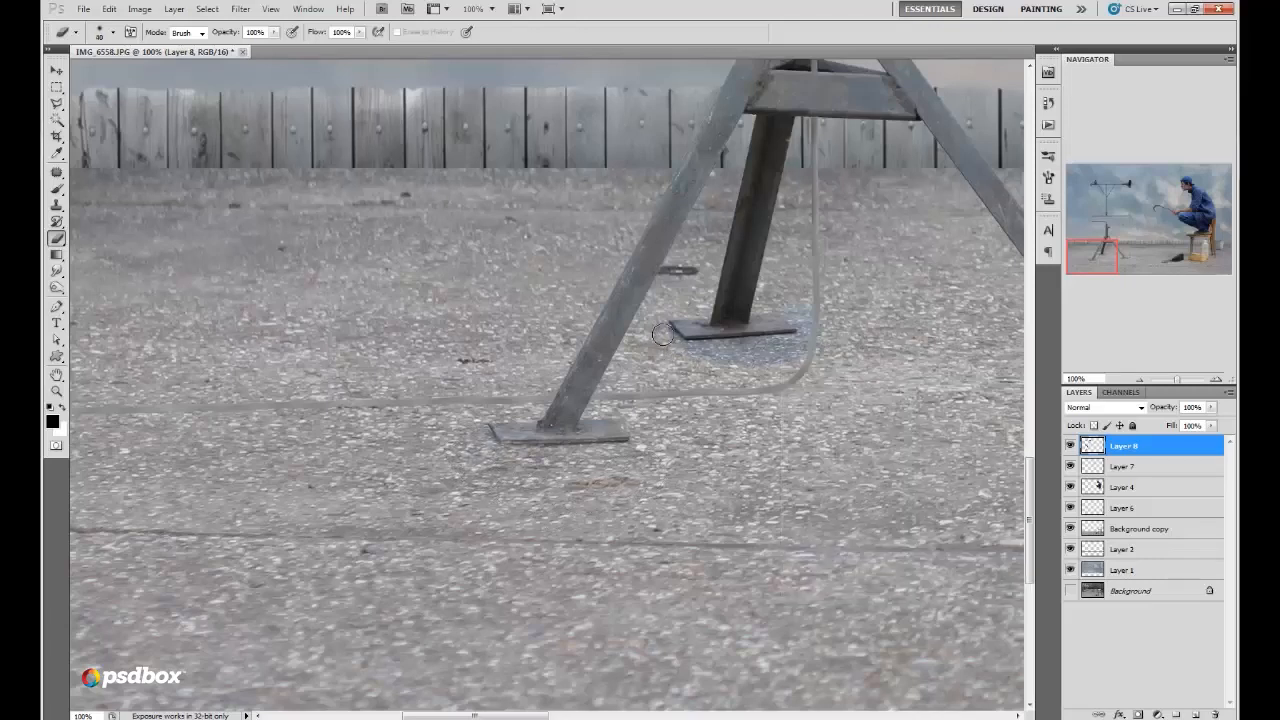
{"action": "right_click", "coordinate": [787, 346]}
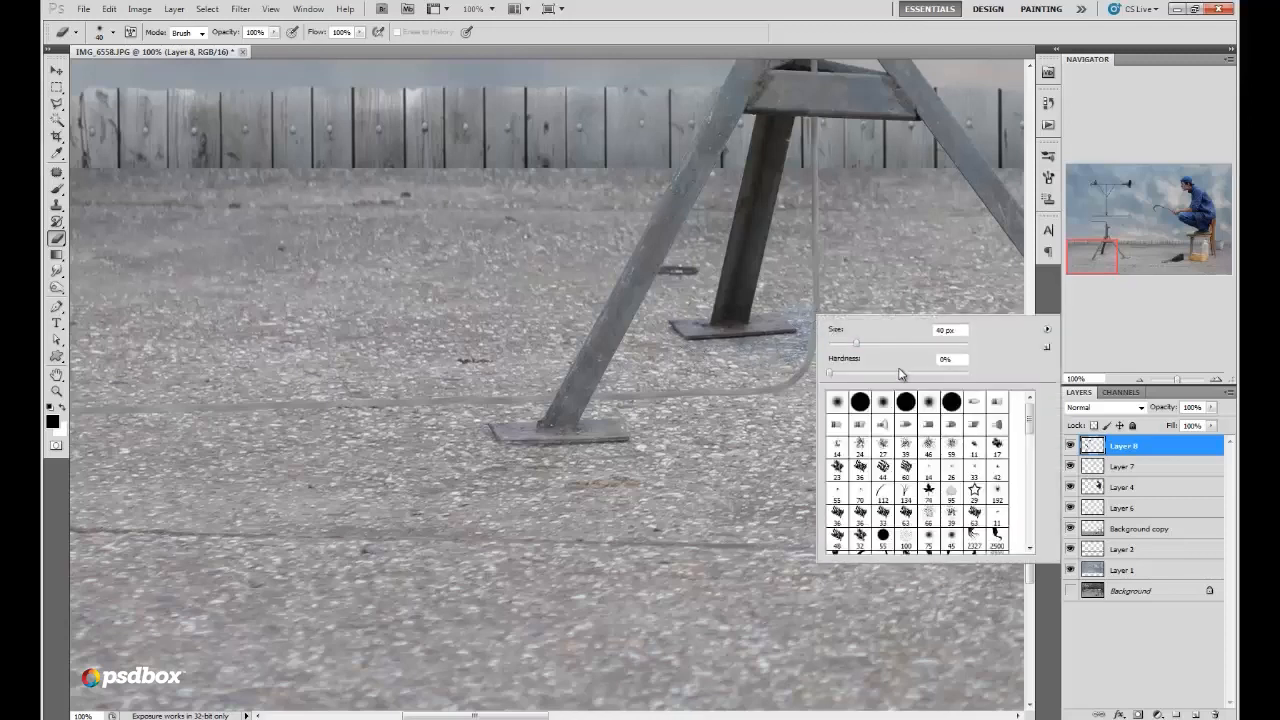
{"action": "left_click", "coordinate": [797, 348]}
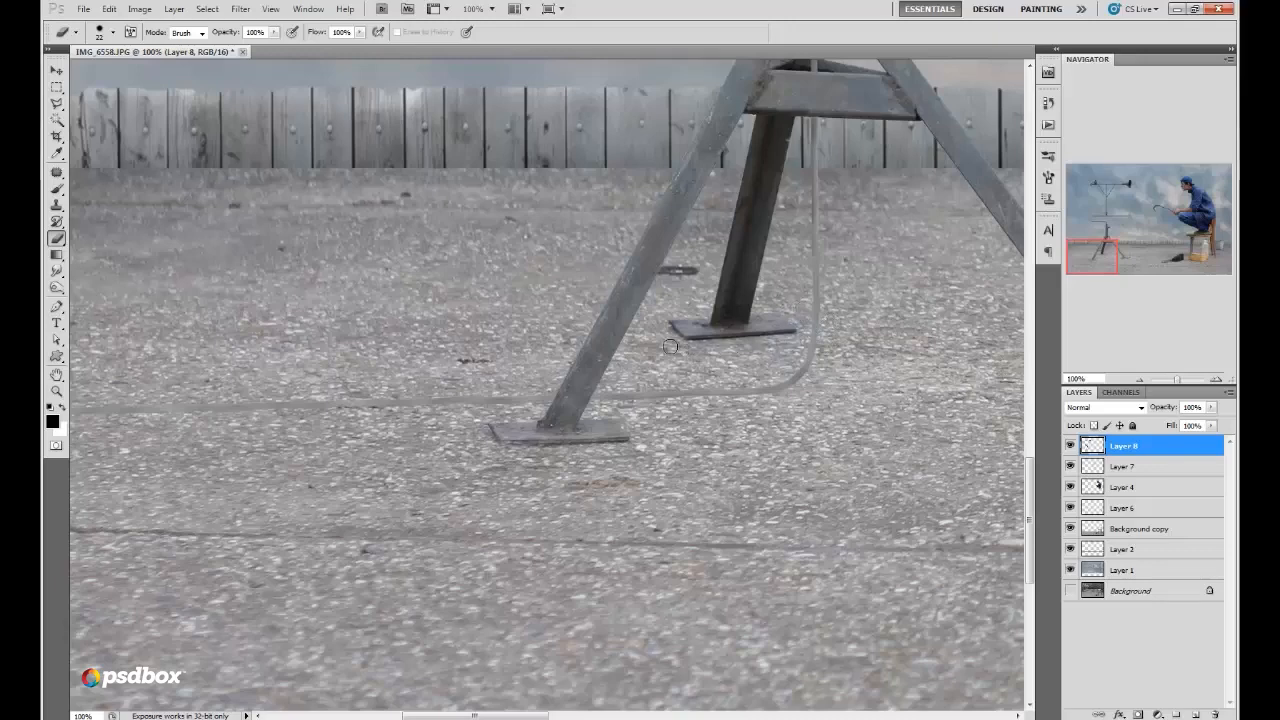
Step: Adjust the midtones of the stand's layer with Levels
{"action": "left_click", "coordinate": [1137, 381]}
{"action": "left_click", "coordinate": [1137, 381]}
{"action": "left_click", "coordinate": [1137, 381]}
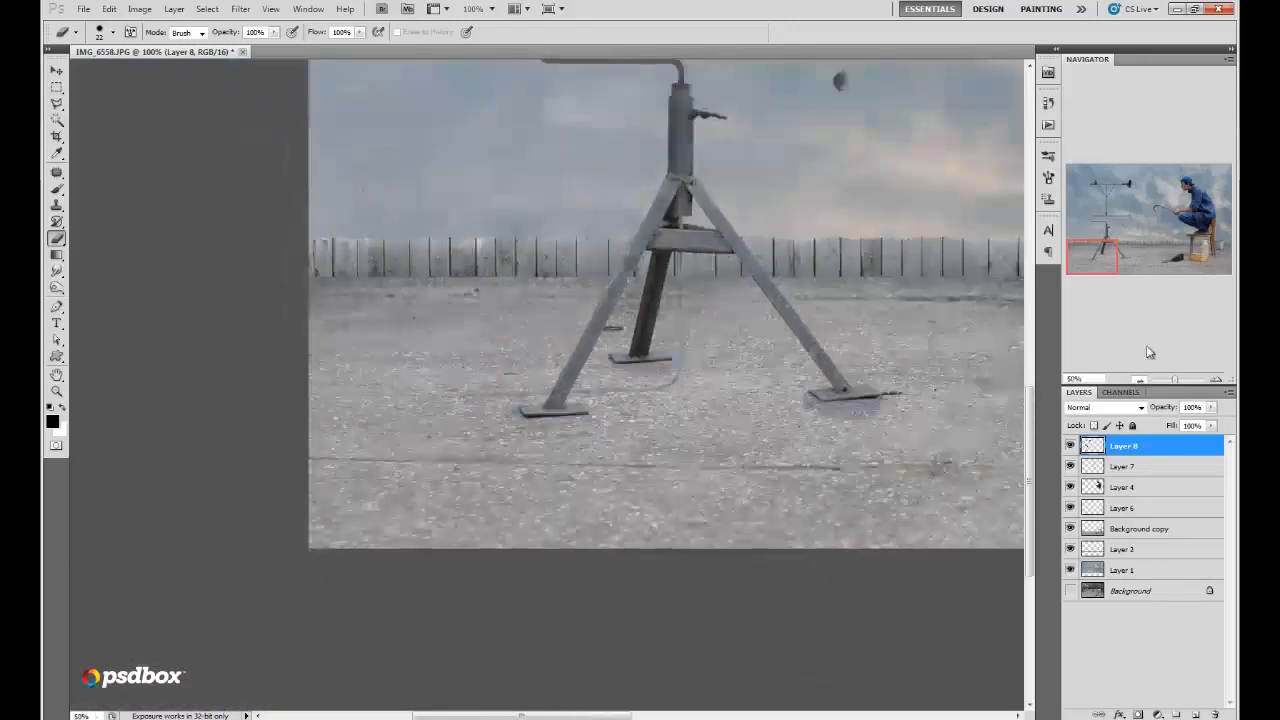
{"action": "left_click", "coordinate": [1150, 236]}
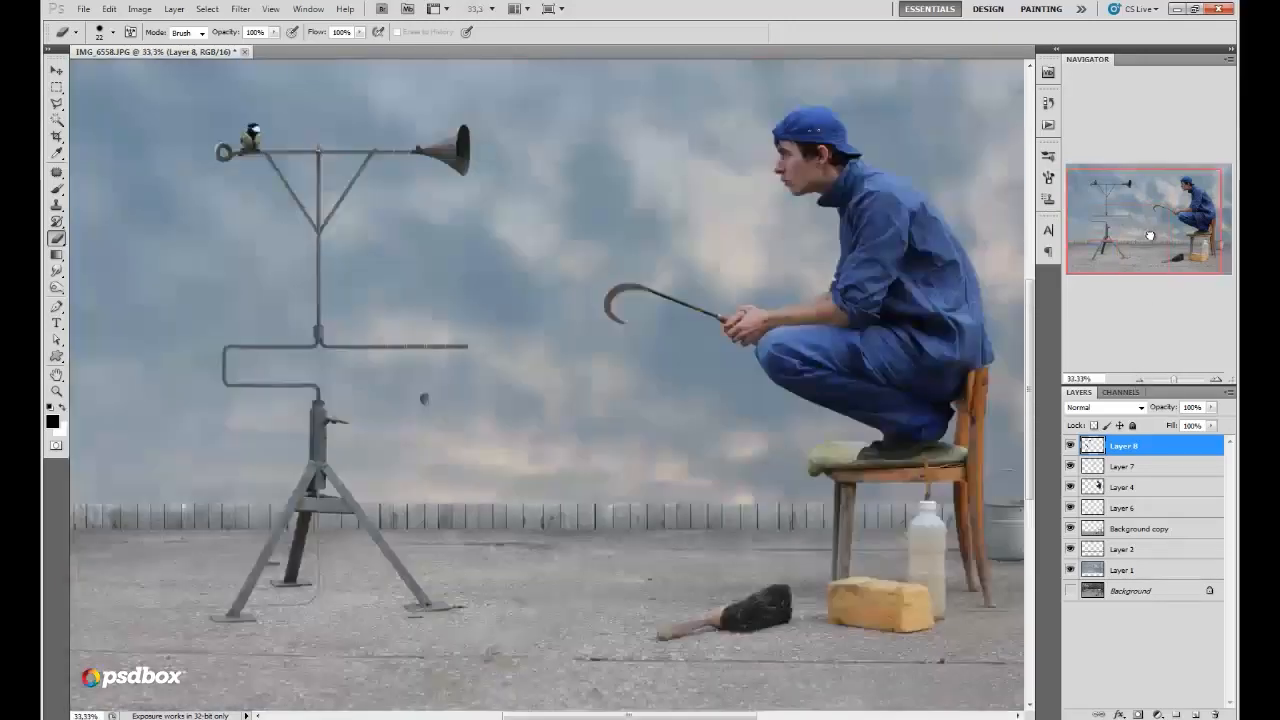
{"action": "left_click", "coordinate": [140, 8]}
{"action": "mouse_move", "coordinate": [200, 48]}
{"action": "left_click", "coordinate": [310, 58]}
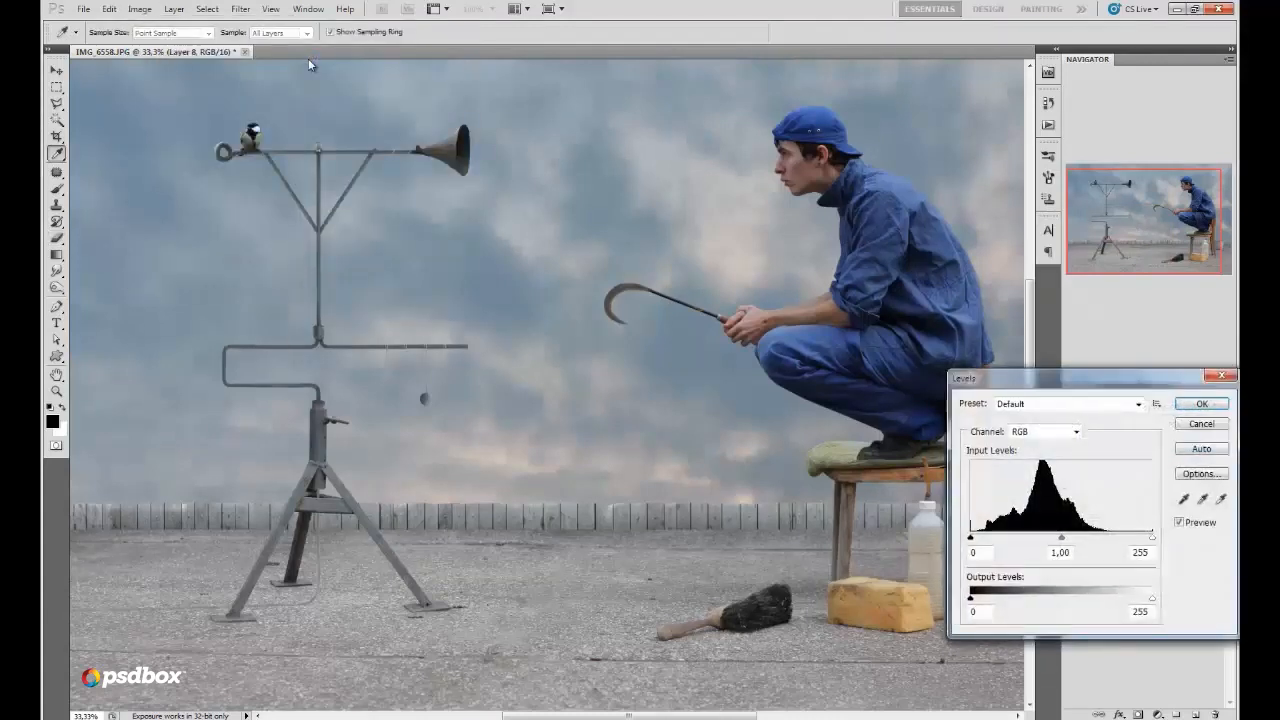
{"action": "left_click_drag", "start_coordinate": [1074, 543], "coordinate": [1063, 548]}
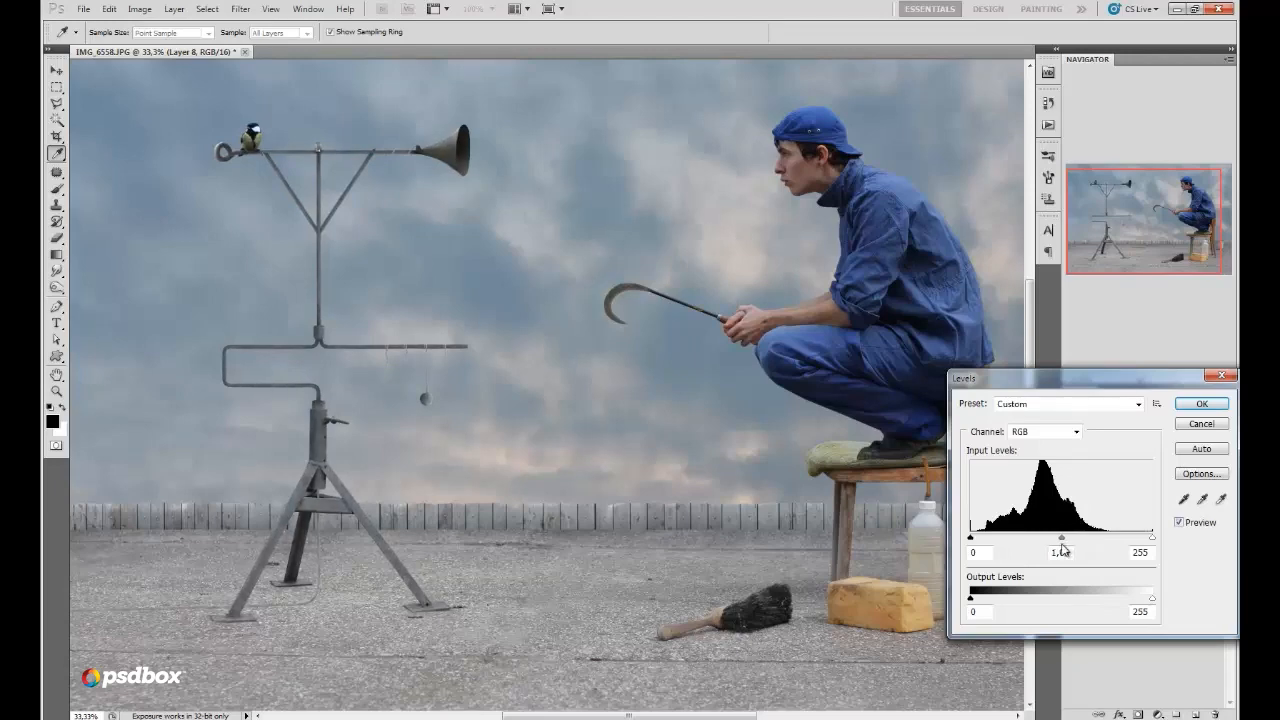
{"action": "left_click", "coordinate": [1198, 404]}
Step: Darken the strings tied to the stand's horizontal bar with an 87 px soft Burn brush at 17% midtones exposure
{"action": "left_click", "coordinate": [1216, 380]}
{"action": "left_click", "coordinate": [1216, 380]}
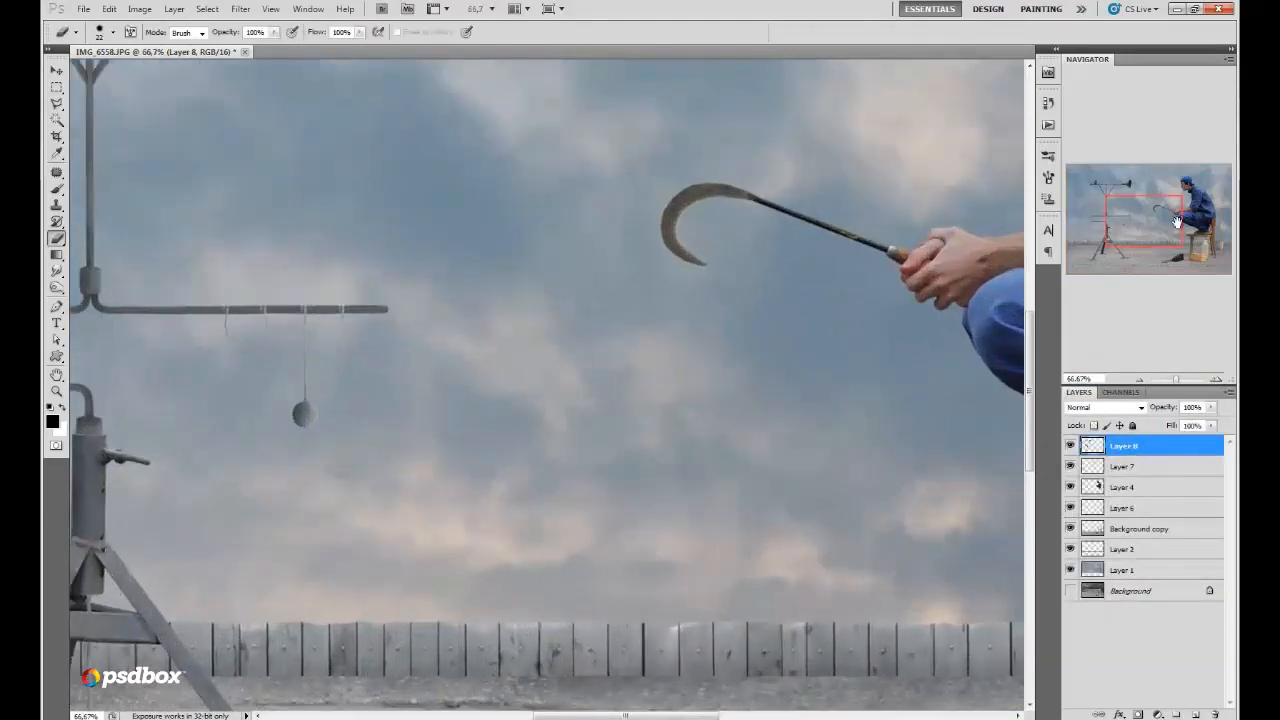
{"action": "left_click_drag", "start_coordinate": [1164, 226], "coordinate": [1139, 229]}
{"action": "left_click", "coordinate": [1216, 380]}
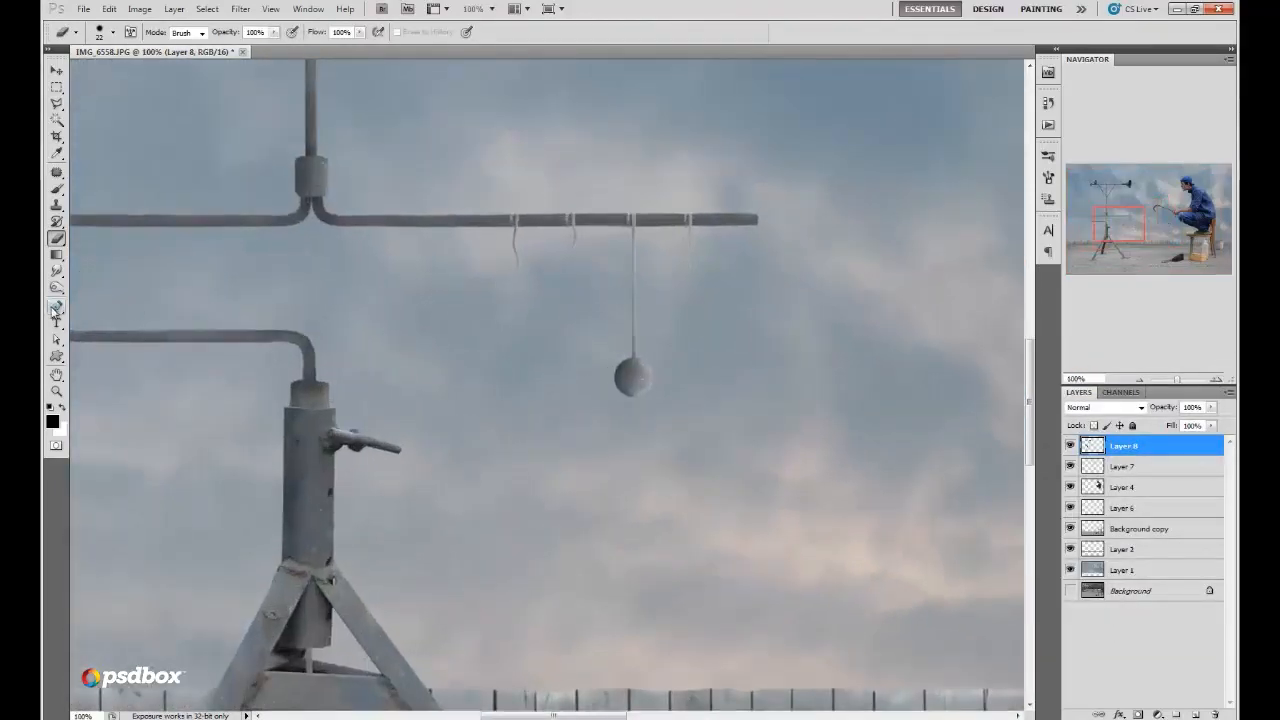
{"action": "left_click", "coordinate": [57, 289]}
{"action": "right_click", "coordinate": [647, 251]}
{"action": "left_click_drag", "start_coordinate": [702, 279], "coordinate": [718, 279]}
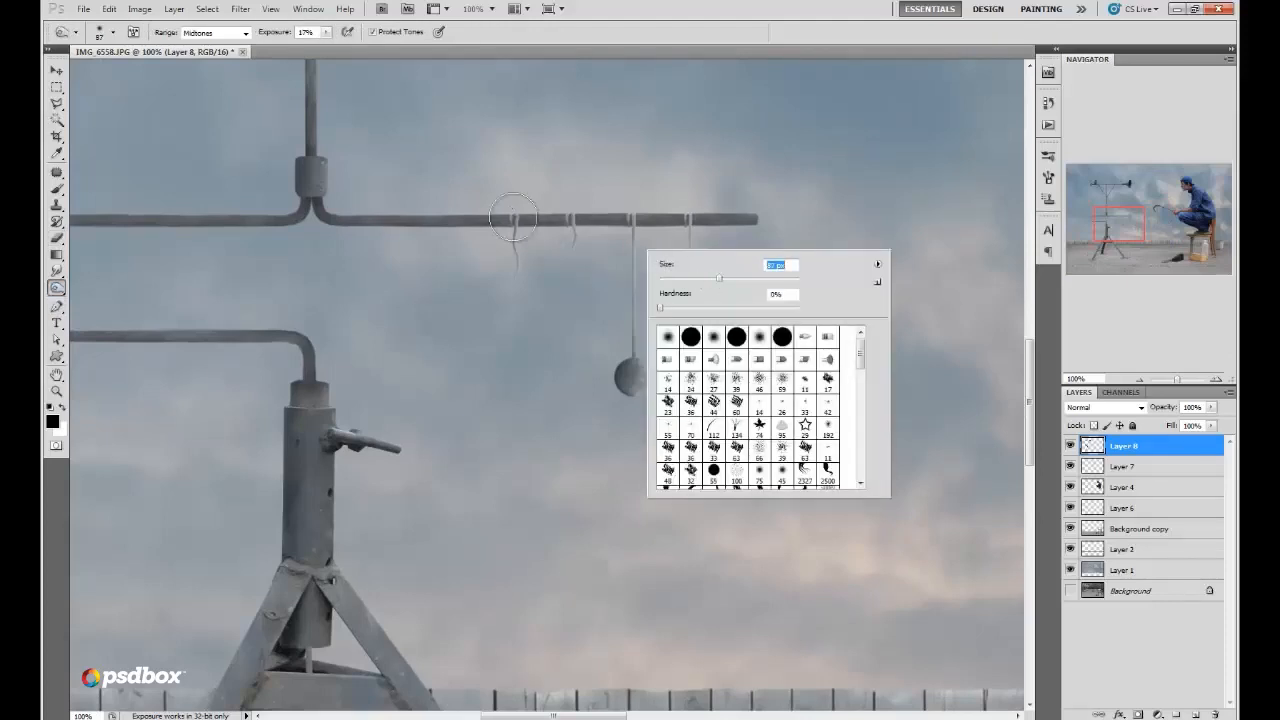
{"action": "left_click_drag", "start_coordinate": [513, 217], "coordinate": [577, 251]}
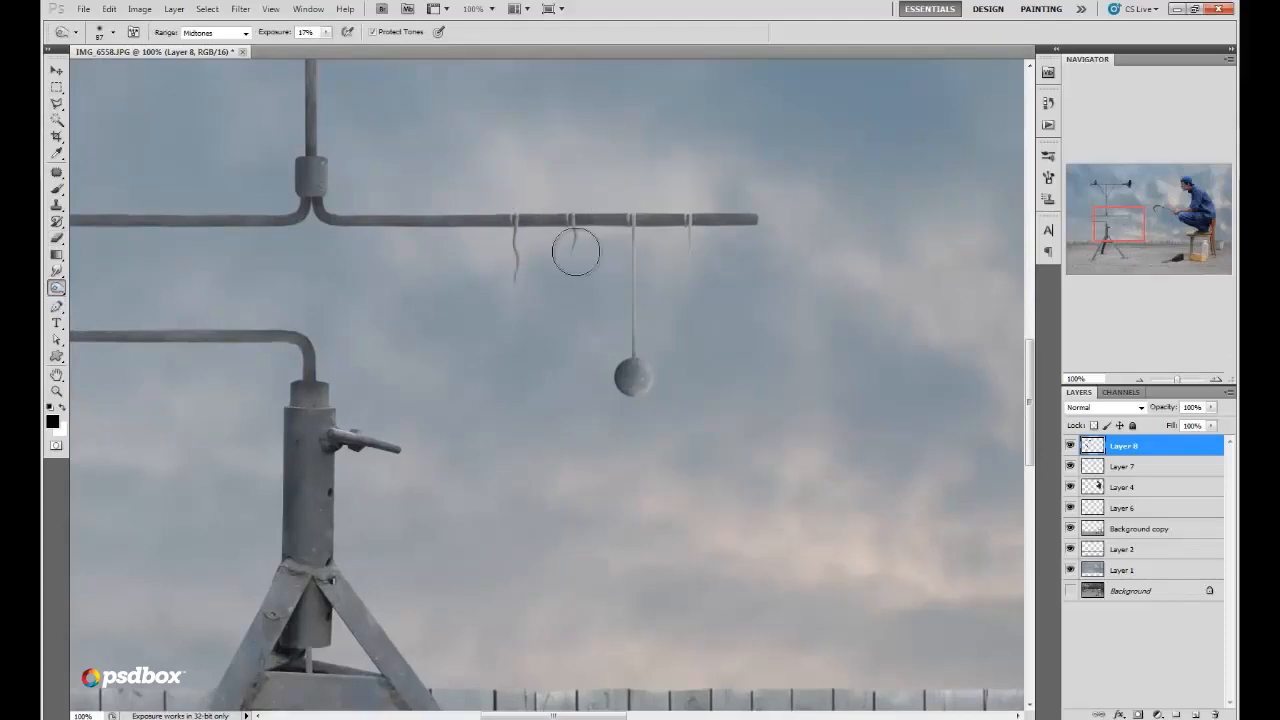
{"action": "left_click_drag", "start_coordinate": [630, 217], "coordinate": [632, 251]}
{"action": "left_click_drag", "start_coordinate": [694, 280], "coordinate": [694, 209]}
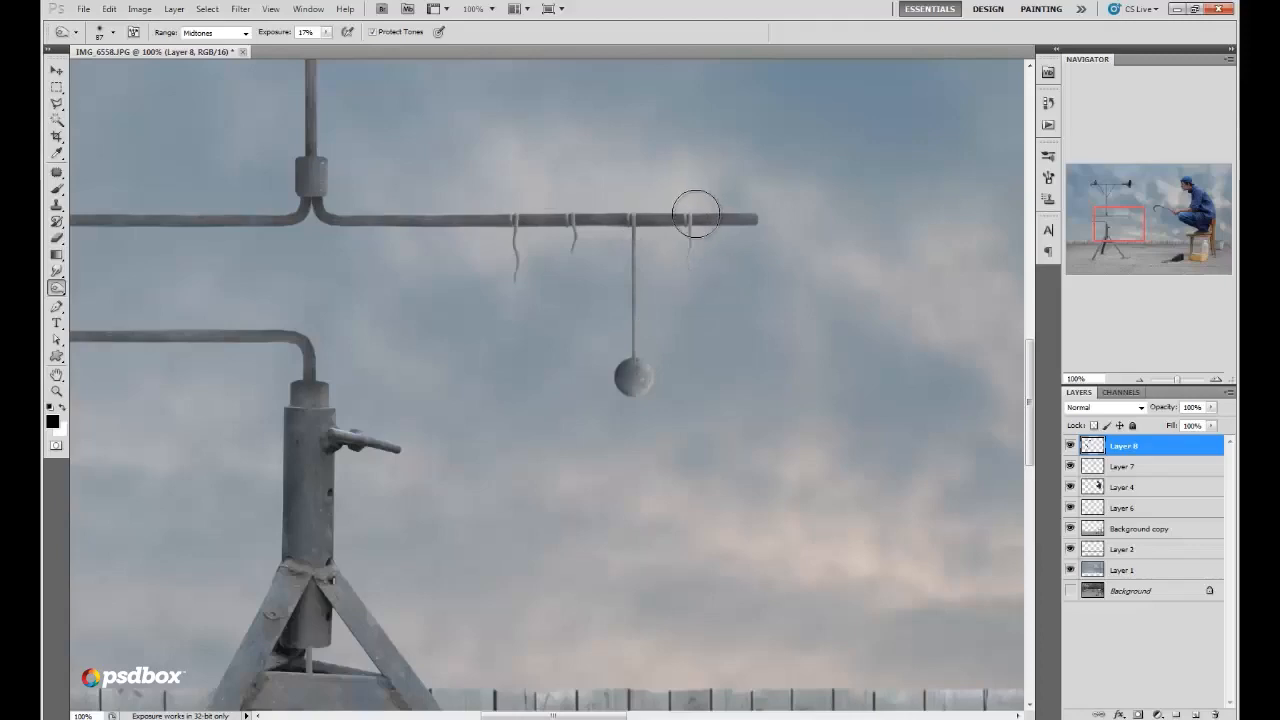
Step: Darken the hanging cable and its bend beneath the tripod with a soft Burn brush at 17% midtones exposure
{"action": "left_click_drag", "start_coordinate": [1130, 227], "coordinate": [1107, 251]}
{"action": "right_click", "coordinate": [794, 338]}
{"action": "left_click_drag", "start_coordinate": [850, 342], "coordinate": [831, 342]}
{"action": "left_click", "coordinate": [731, 213]}
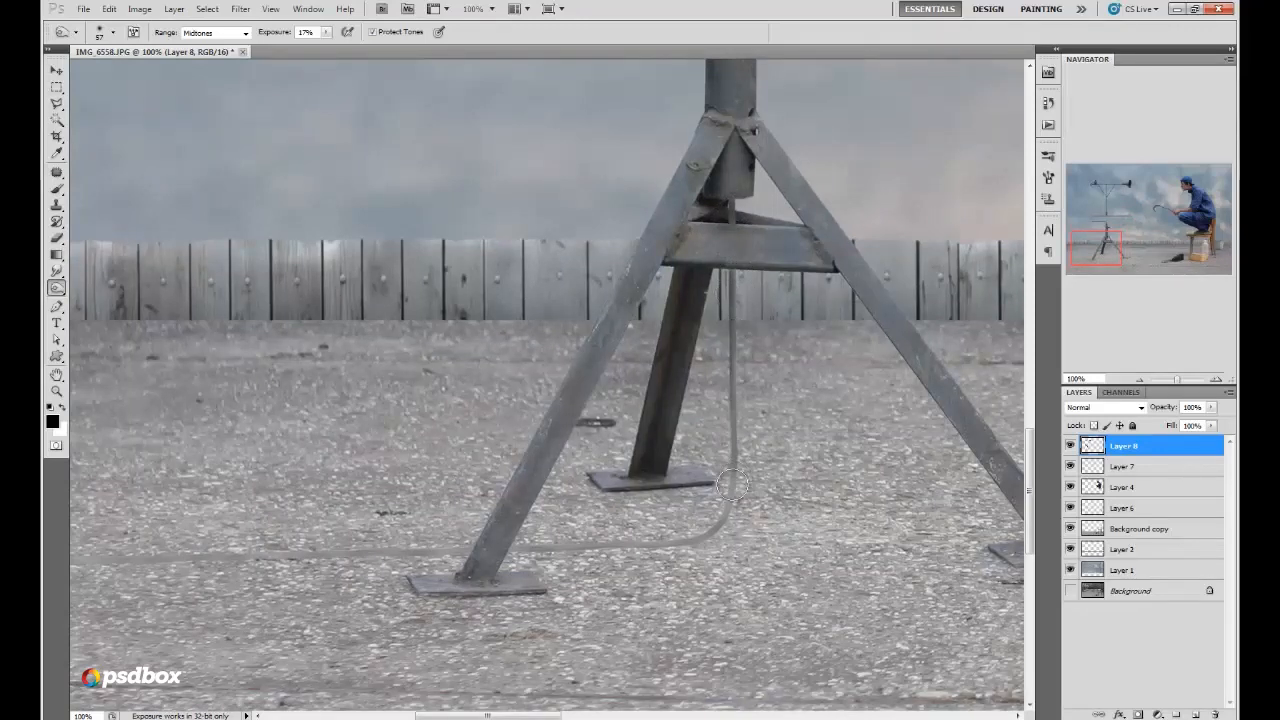
{"action": "left_click_drag", "start_coordinate": [740, 391], "coordinate": [729, 493]}
{"action": "right_click", "coordinate": [784, 303]}
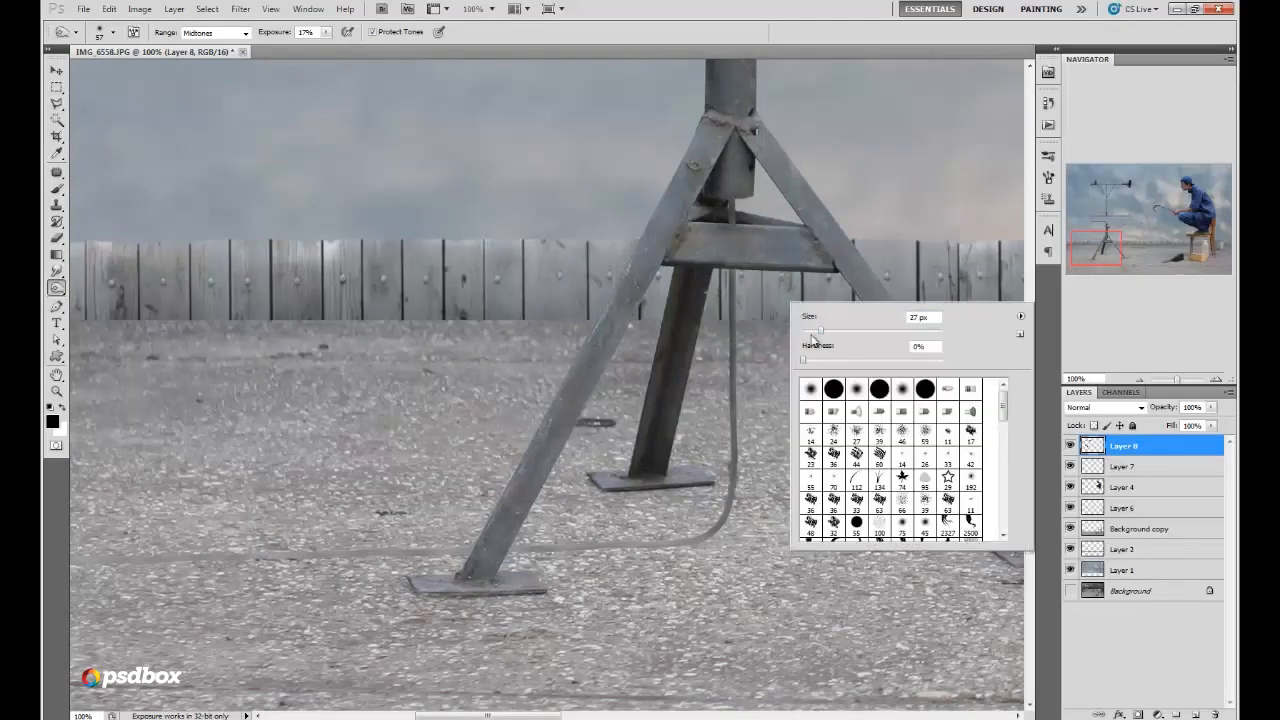
{"action": "key", "text": "Escape"}
{"action": "right_click", "coordinate": [802, 456]}
{"action": "left_click", "coordinate": [718, 508]}
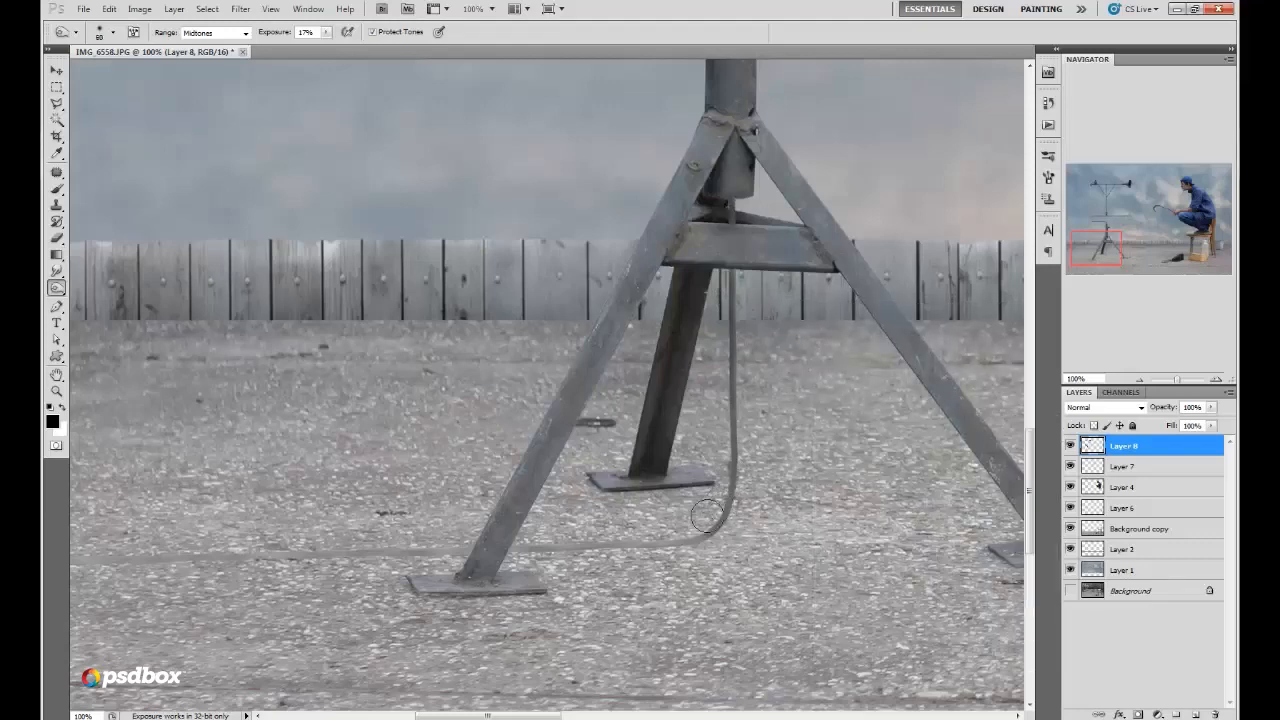
{"action": "mouse_move", "coordinate": [704, 520]}
{"action": "left_mouse_down"}
{"action": "mouse_move", "coordinate": [569, 545]}
{"action": "mouse_move", "coordinate": [699, 534]}
{"action": "left_mouse_up"}
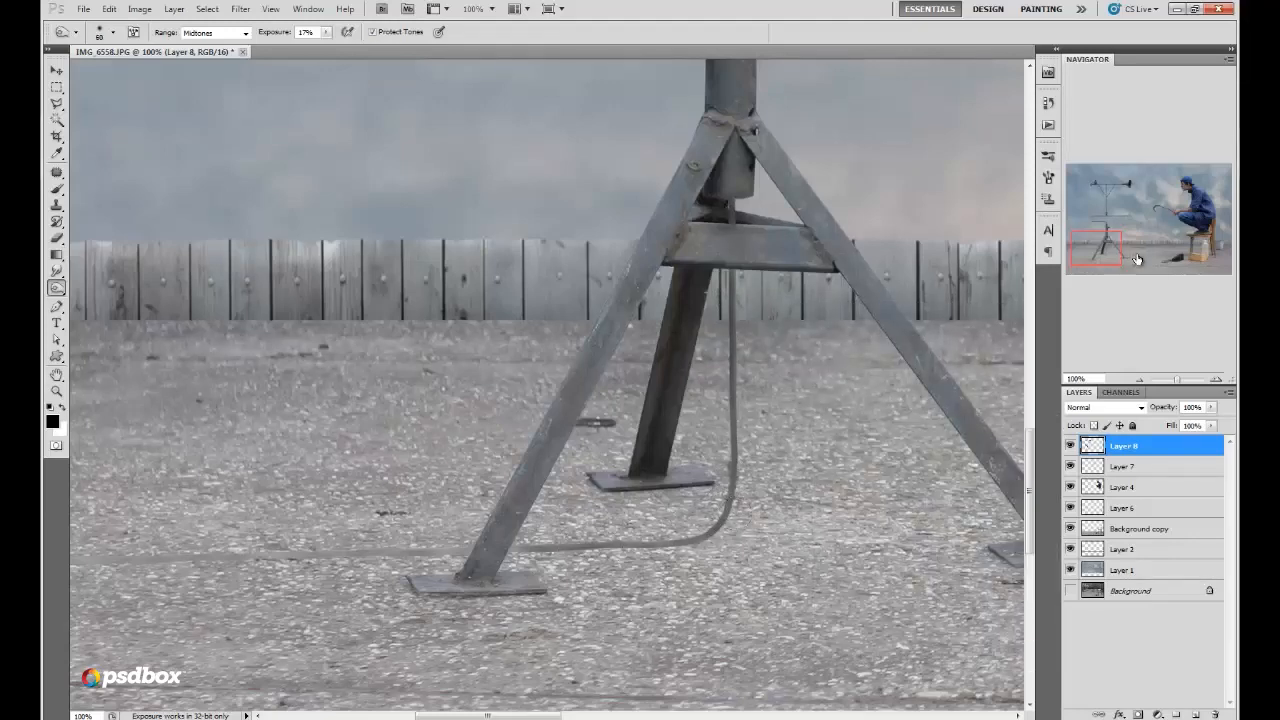
Step: Burn the stretch of cable lying on the ground from the tripod's left leg to the image edge
{"action": "left_click_drag", "start_coordinate": [1121, 250], "coordinate": [1118, 257]}
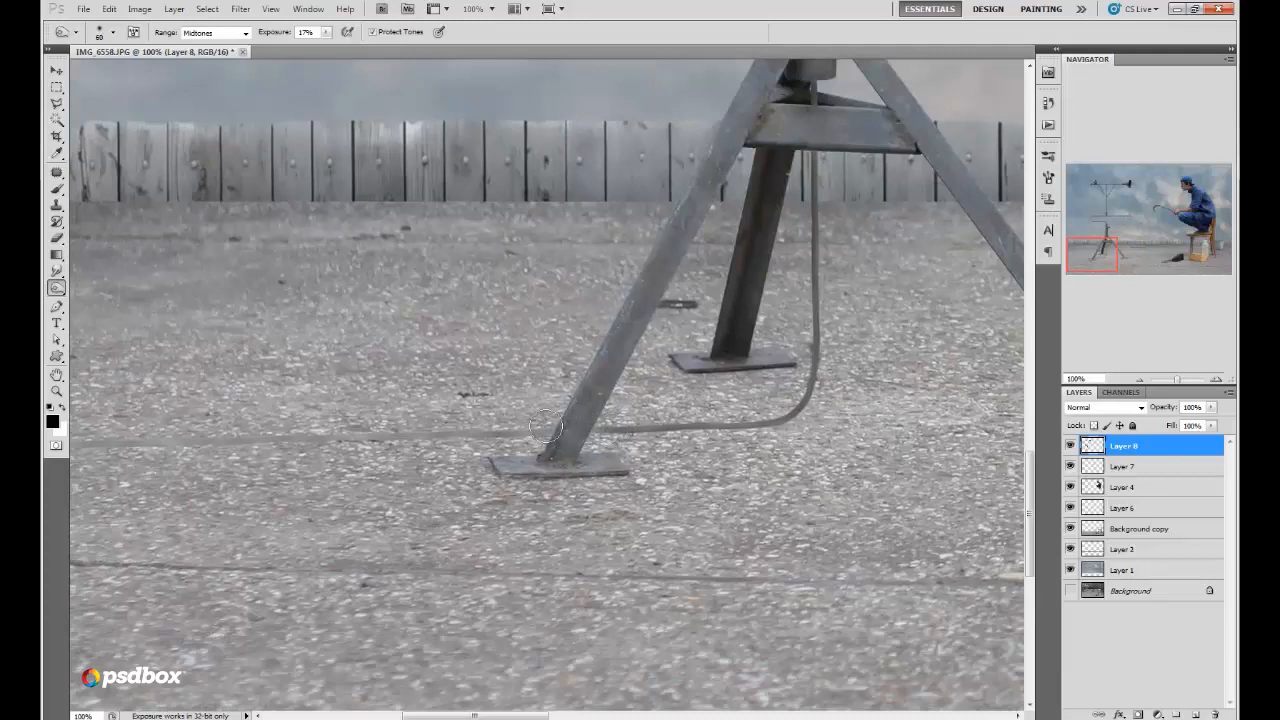
{"action": "left_click_drag", "start_coordinate": [491, 432], "coordinate": [88, 437]}
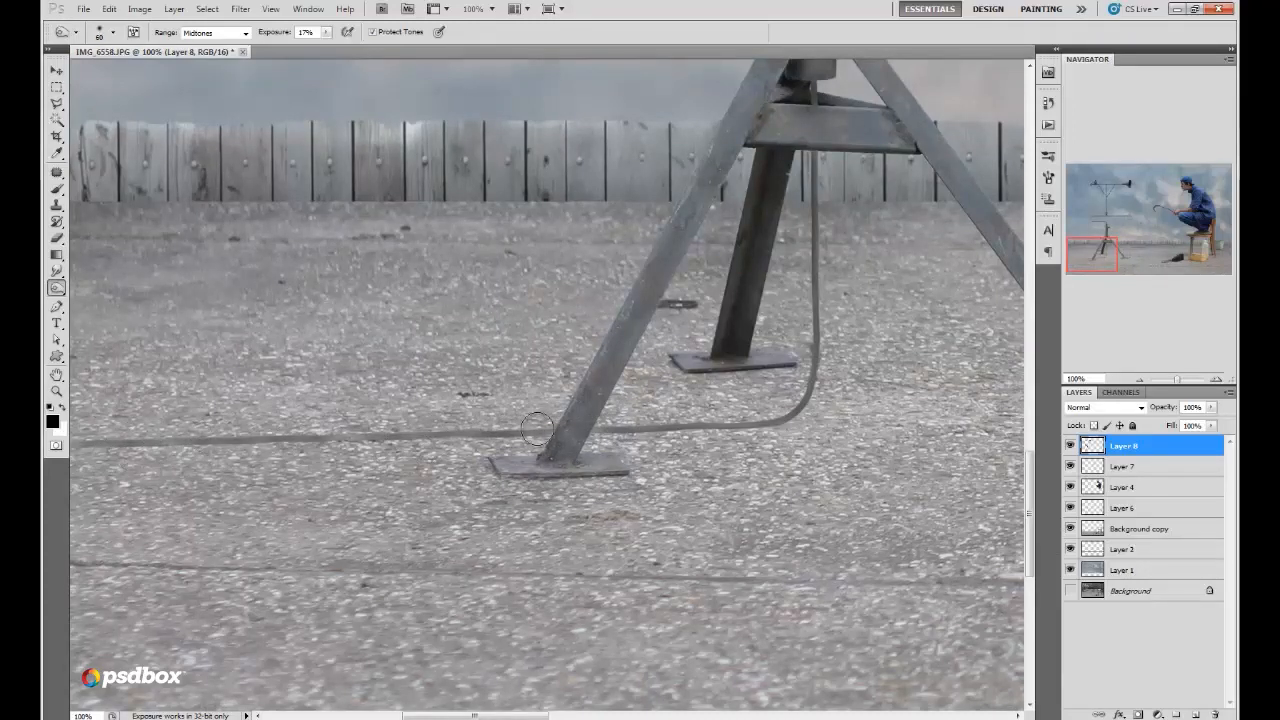
{"action": "left_click_drag", "start_coordinate": [1113, 273], "coordinate": [1112, 270]}
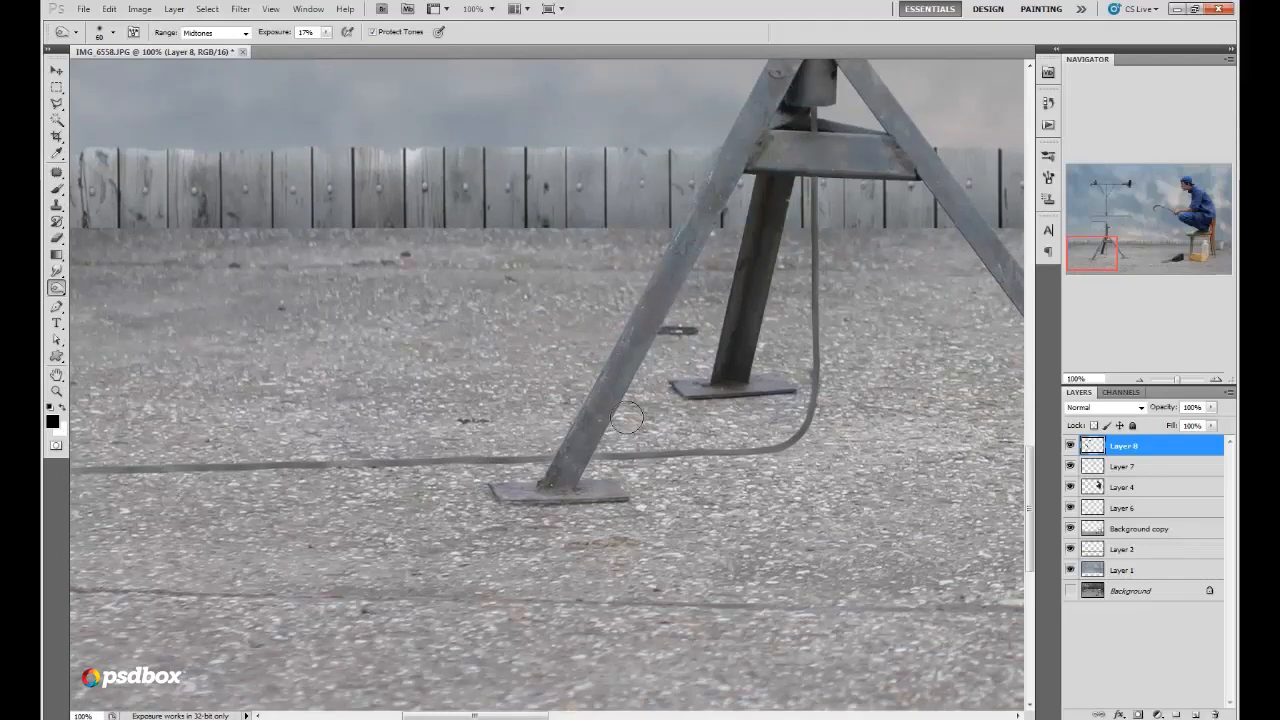
Step: Create a new layer below Layer 7 and paint a small soft black shadow at the cable's bend on the ground
{"action": "right_click", "coordinate": [684, 418]}
{"action": "key", "text": "Return"}
{"action": "left_click", "coordinate": [1196, 715]}
{"action": "left_click_drag", "start_coordinate": [1115, 452], "coordinate": [1115, 497]}
{"action": "left_click", "coordinate": [57, 188]}
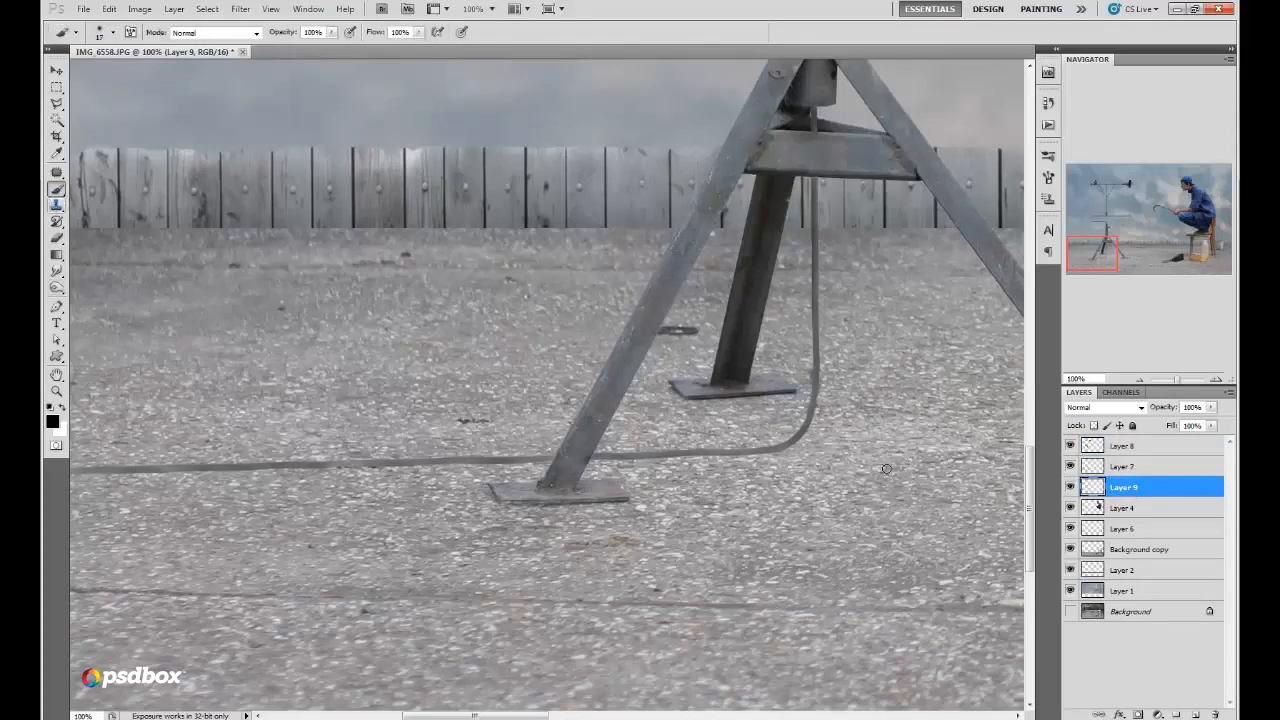
{"action": "right_click", "coordinate": [887, 470]}
{"action": "left_click", "coordinate": [789, 448]}
{"action": "left_click", "coordinate": [807, 449]}
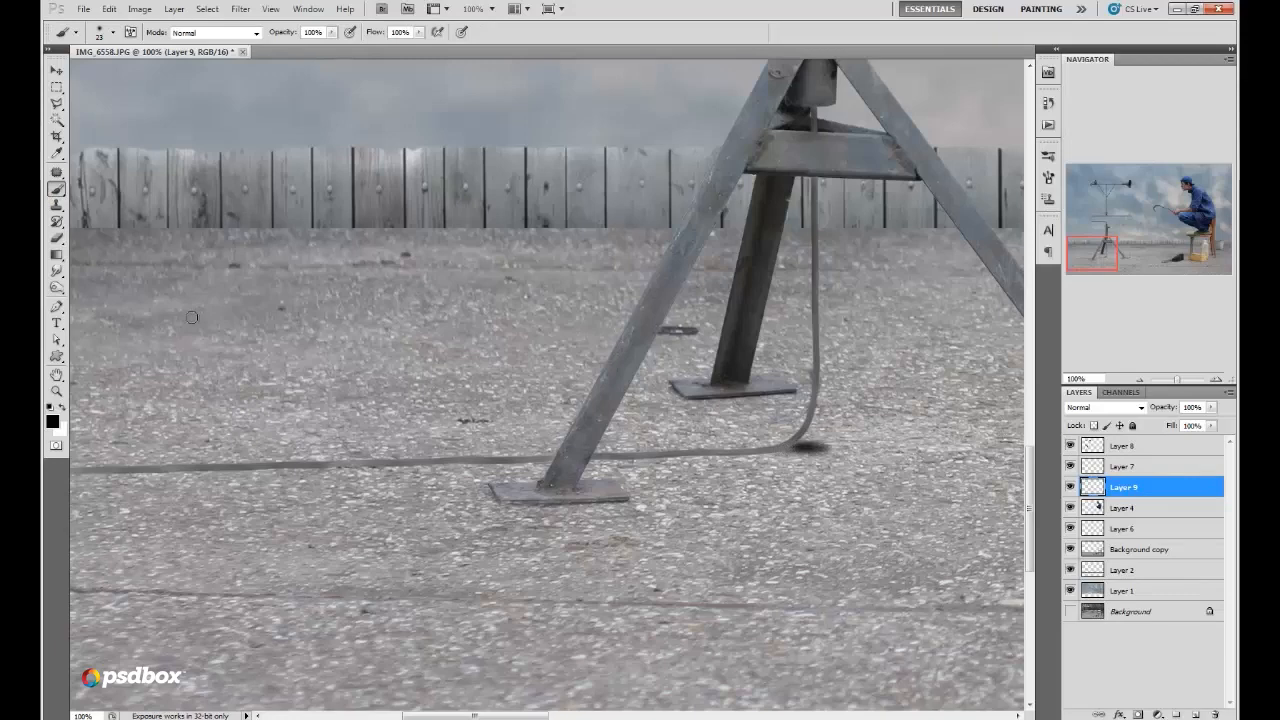
Step: Smudge the cable's shadow outward at 38% strength with an 84 px brush and lower its layer opacity to 71%
{"action": "left_click", "coordinate": [55, 274]}
{"action": "left_click_drag", "start_coordinate": [1120, 265], "coordinate": [1134, 267]}
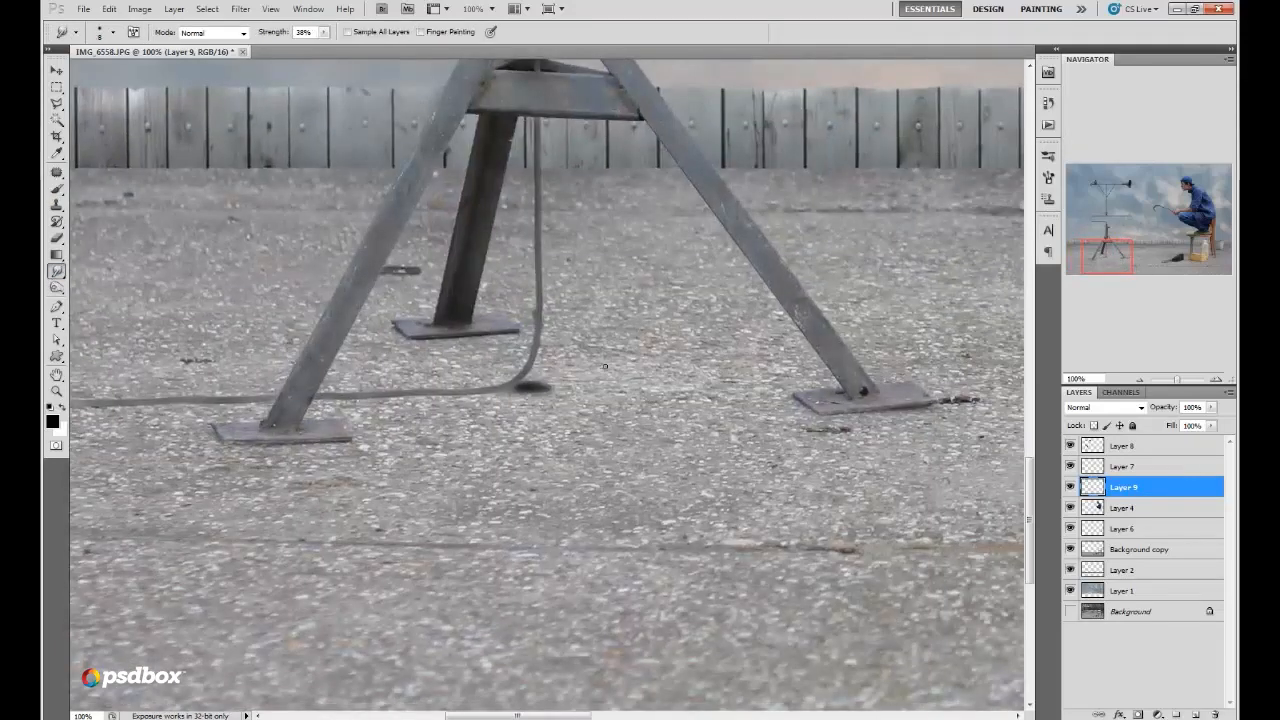
{"action": "right_click", "coordinate": [608, 368]}
{"action": "mouse_move", "coordinate": [645, 394]}
{"action": "left_mouse_down"}
{"action": "mouse_move", "coordinate": [667, 394]}
{"action": "mouse_move", "coordinate": [668, 428]}
{"action": "left_mouse_up"}
{"action": "left_click", "coordinate": [550, 378]}
{"action": "mouse_move", "coordinate": [567, 376]}
{"action": "left_mouse_down"}
{"action": "mouse_move", "coordinate": [430, 384]}
{"action": "mouse_move", "coordinate": [505, 372]}
{"action": "mouse_move", "coordinate": [443, 386]}
{"action": "mouse_move", "coordinate": [640, 383]}
{"action": "mouse_move", "coordinate": [542, 386]}
{"action": "left_mouse_up"}
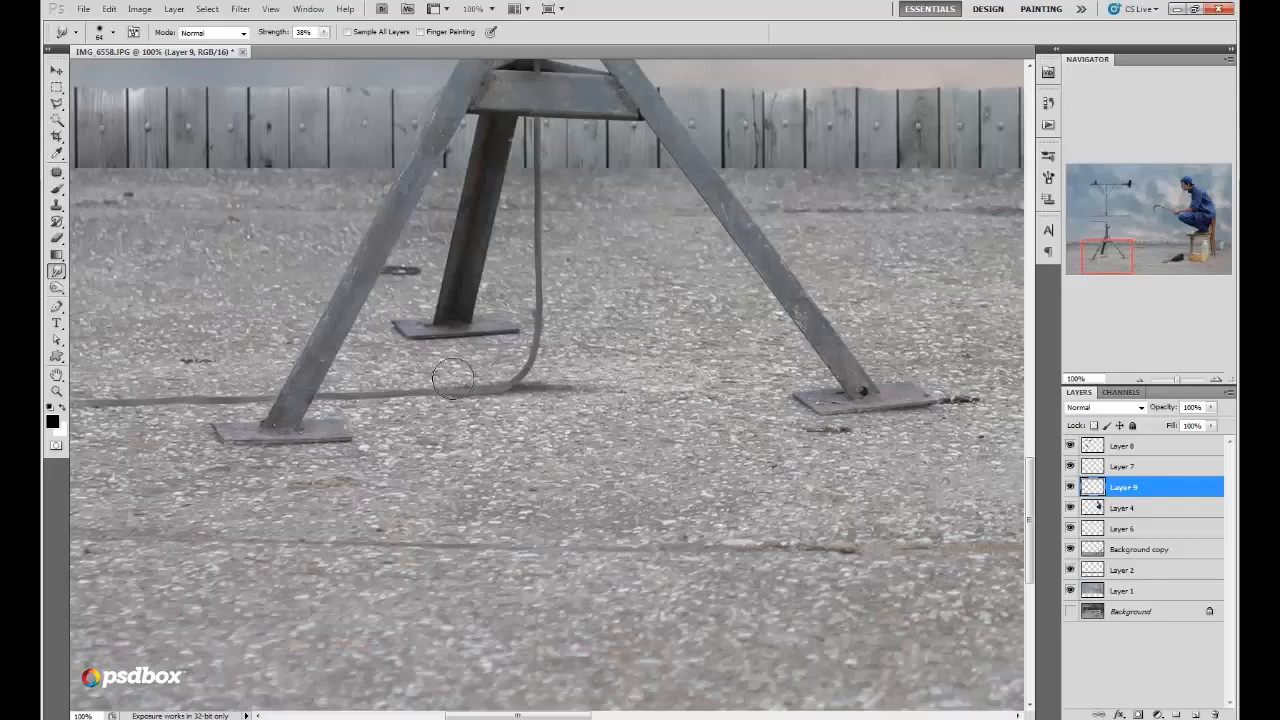
{"action": "mouse_move", "coordinate": [1211, 407]}
{"action": "left_mouse_down"}
{"action": "mouse_move", "coordinate": [1136, 432]}
{"action": "mouse_move", "coordinate": [1190, 430]}
{"action": "left_mouse_up"}
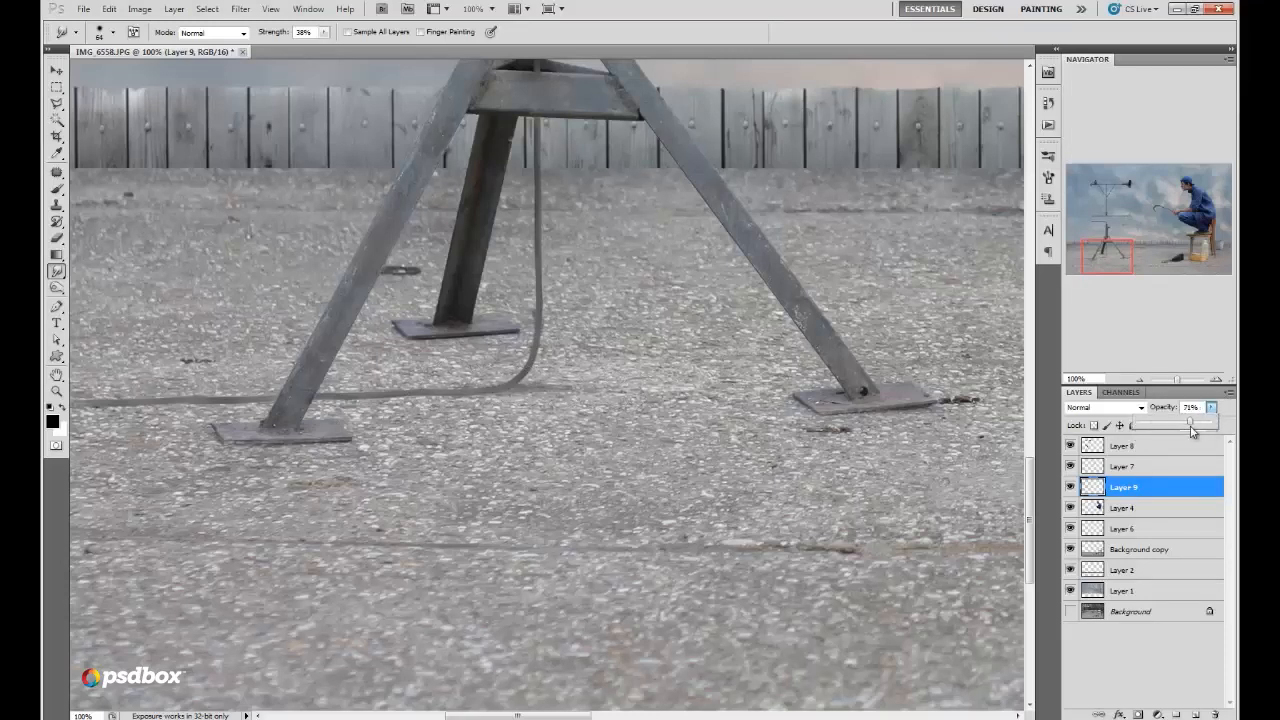
Step: Paint a shadow beside the tripod's left foot on a new layer with a 75 px black brush, and smudge it at 38% strength
{"action": "left_click_drag", "start_coordinate": [1145, 262], "coordinate": [1133, 262]}
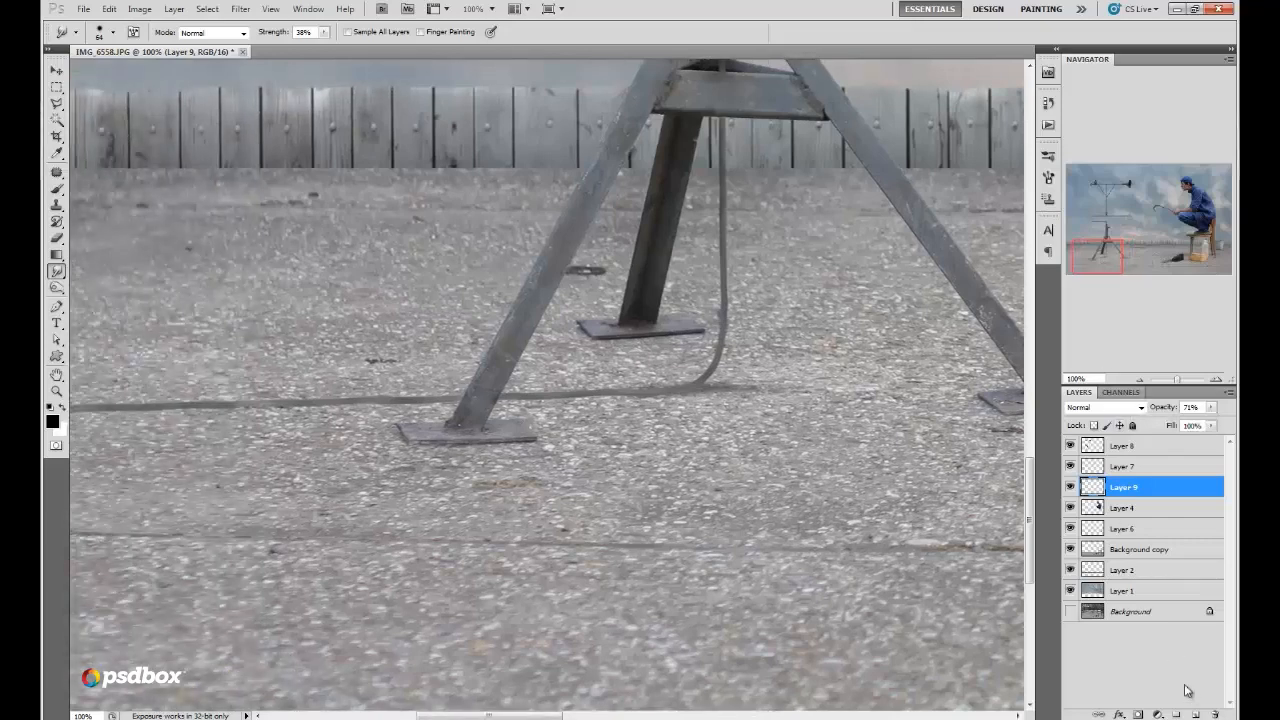
{"action": "left_click", "coordinate": [1192, 714]}
{"action": "left_click", "coordinate": [57, 190]}
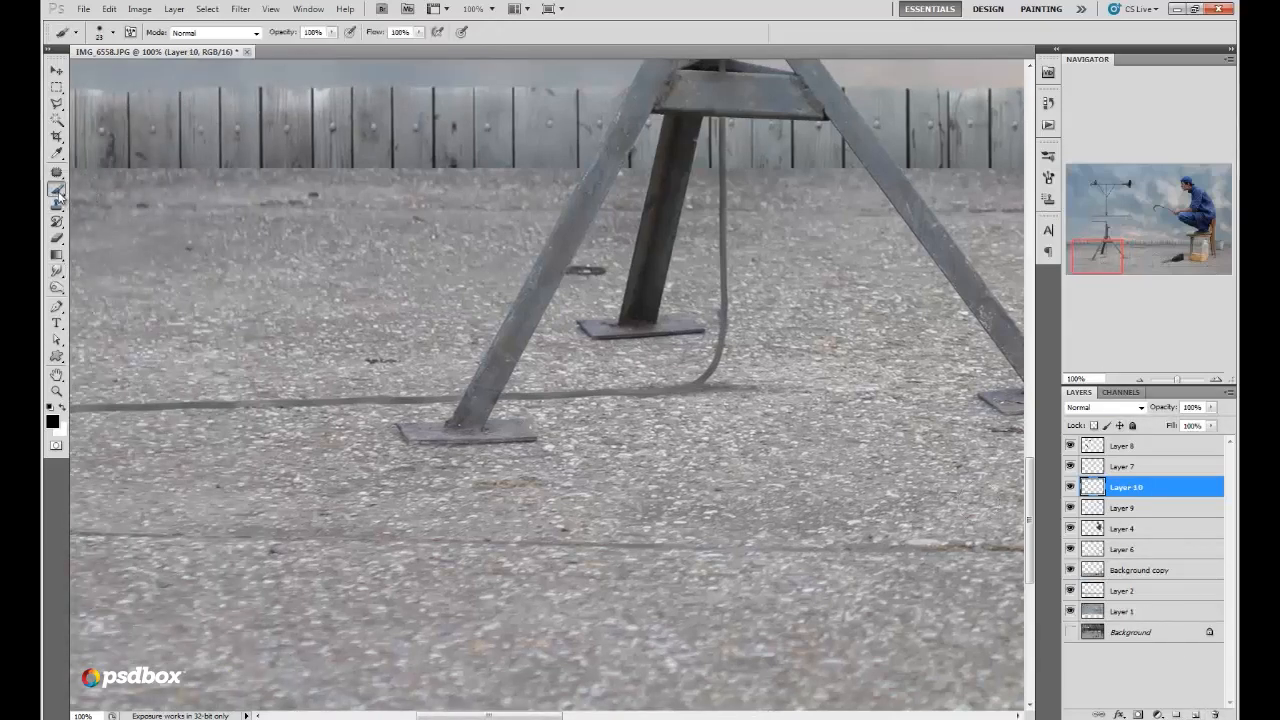
{"action": "right_click", "coordinate": [505, 390]}
{"action": "type", "text": "75"}
{"action": "key", "text": "Return"}
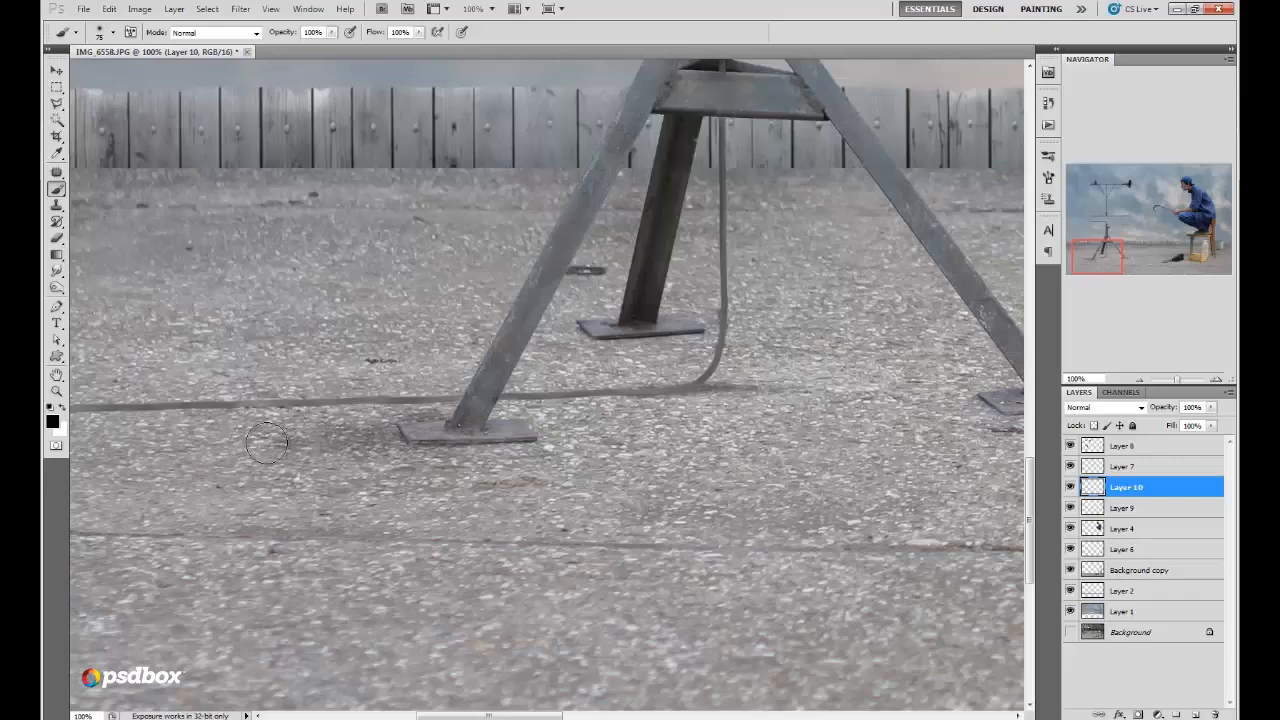
{"action": "key", "text": "r"}
{"action": "right_click", "coordinate": [428, 393]}
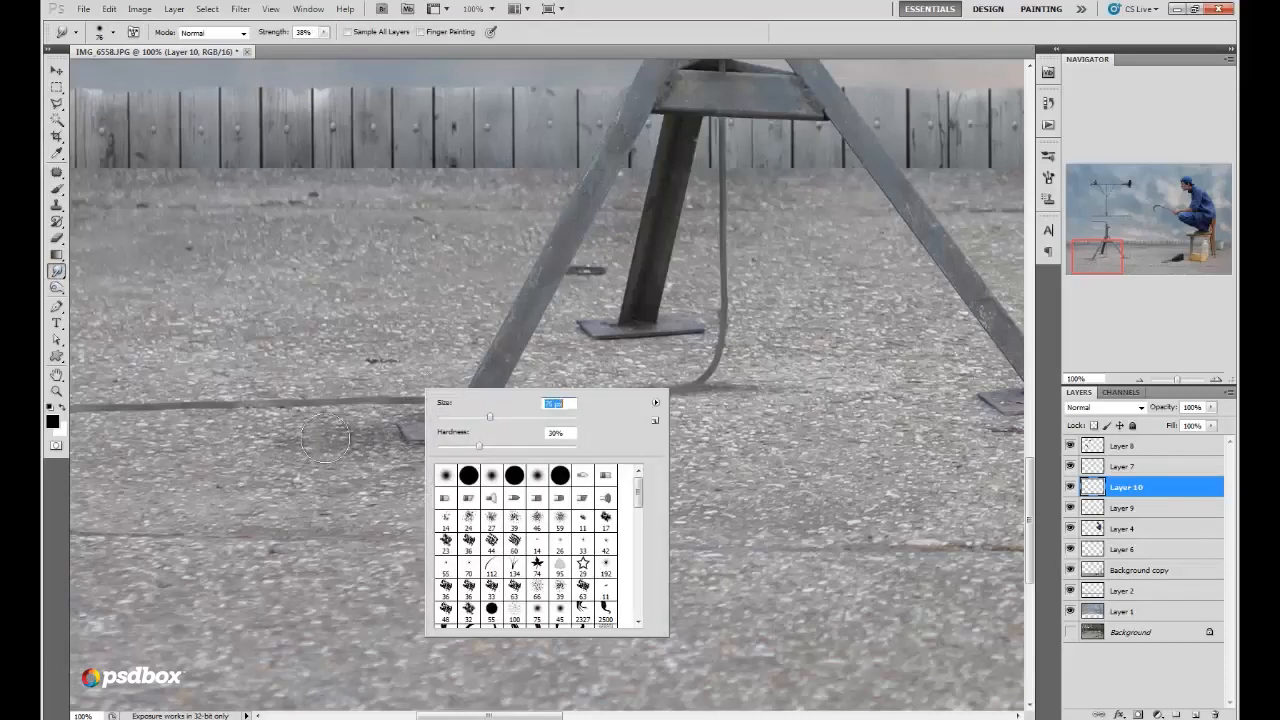
{"action": "key", "text": "Return"}
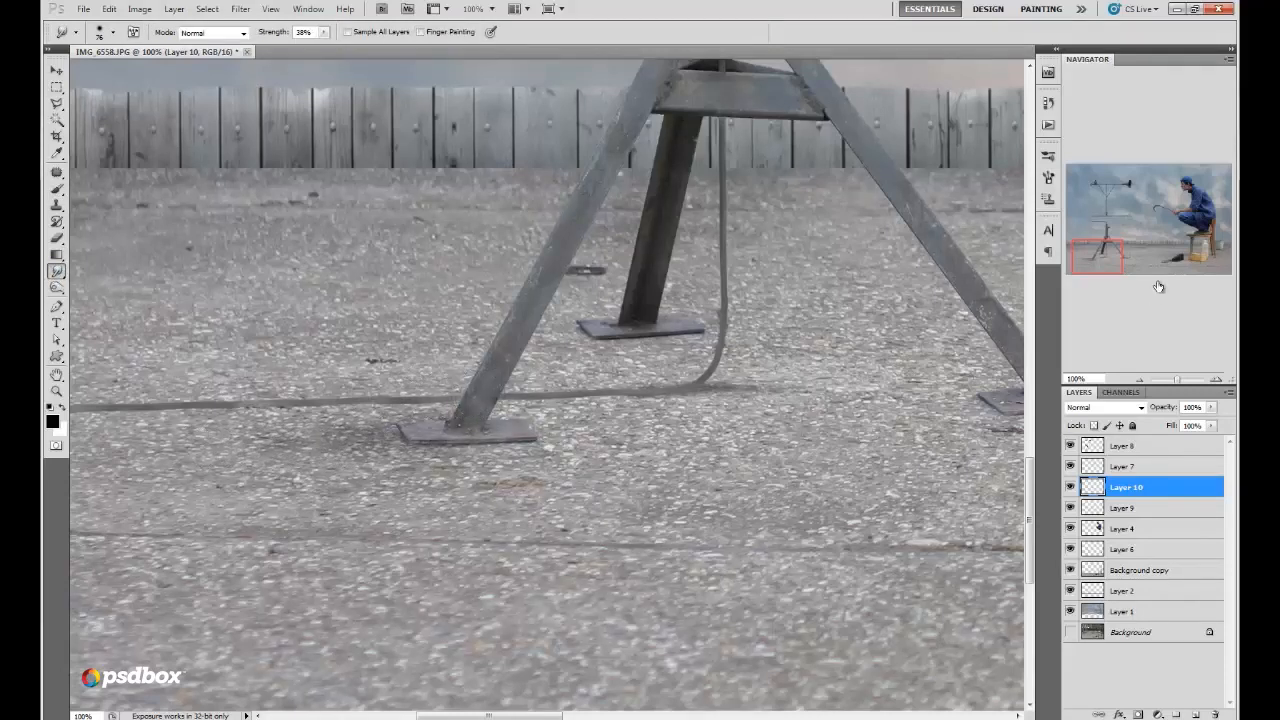
Step: Duplicate the foot shadow layer, scale the copy to about 80% width and 47% height, and place it beside the tripod's back foot
{"action": "left_click_drag", "start_coordinate": [1110, 266], "coordinate": [1116, 262]}
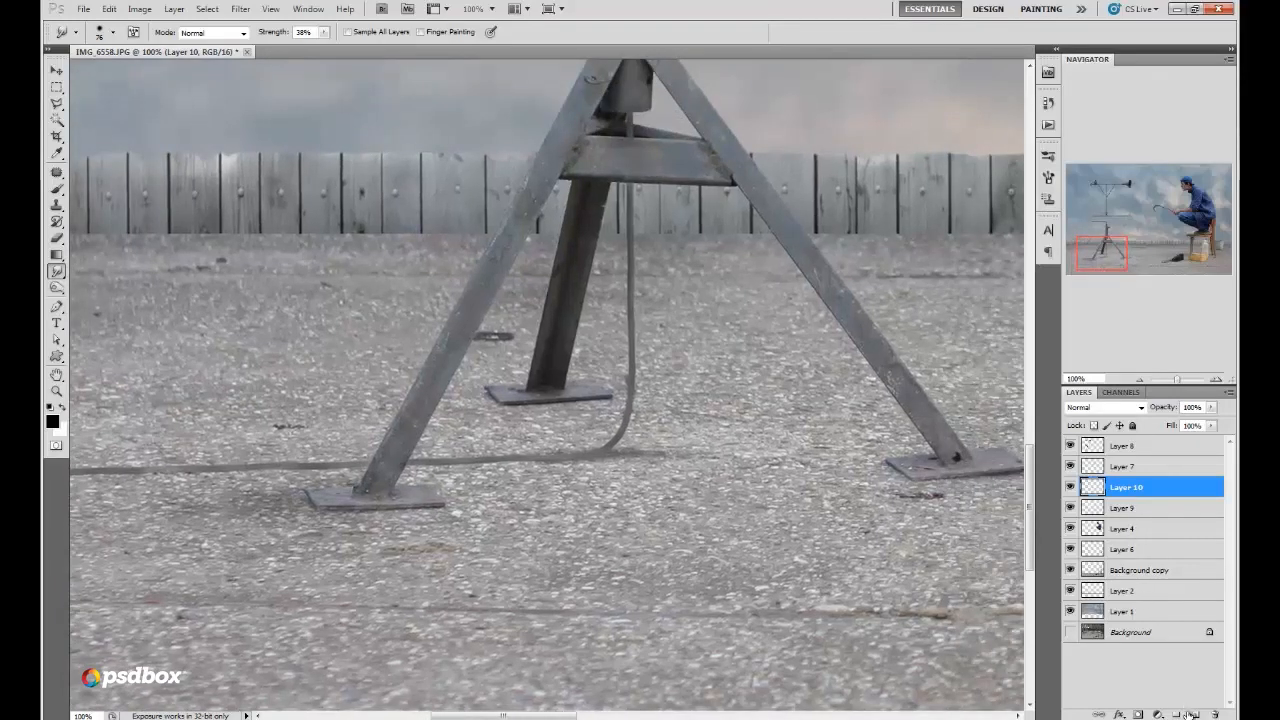
{"action": "left_click_drag", "start_coordinate": [1100, 503], "coordinate": [1193, 714]}
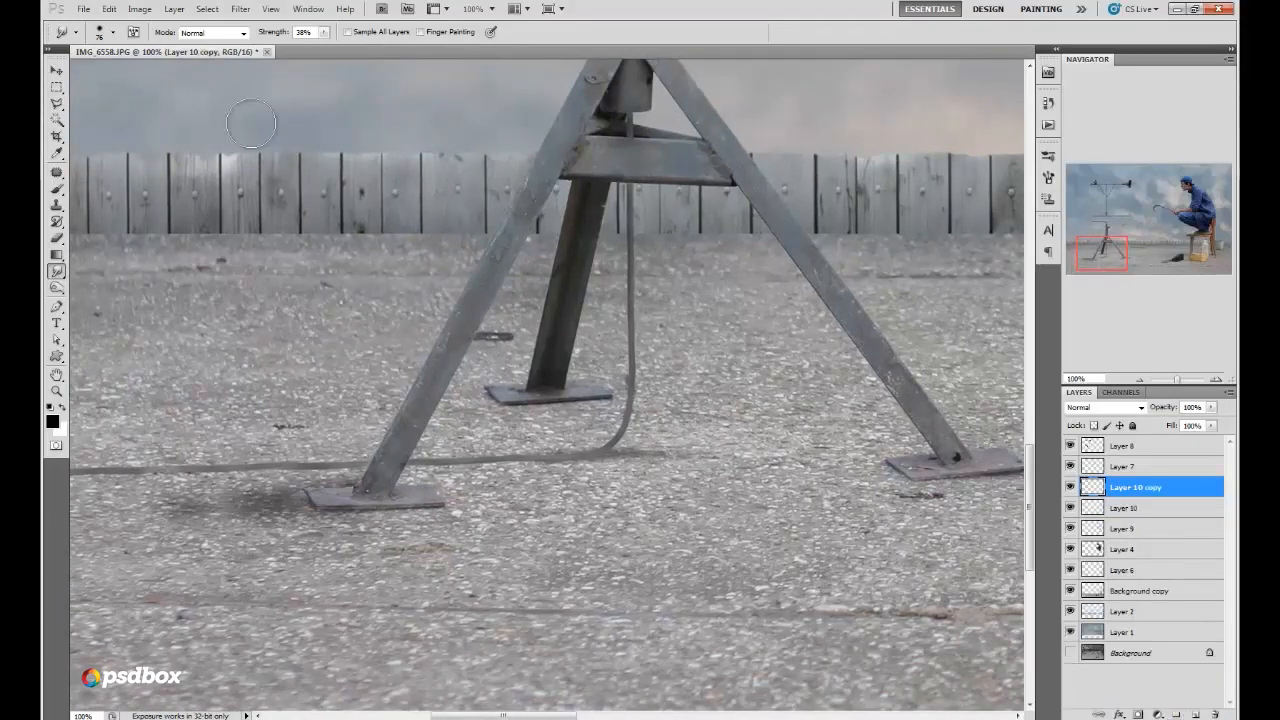
{"action": "left_click", "coordinate": [110, 10]}
{"action": "left_click", "coordinate": [150, 266]}
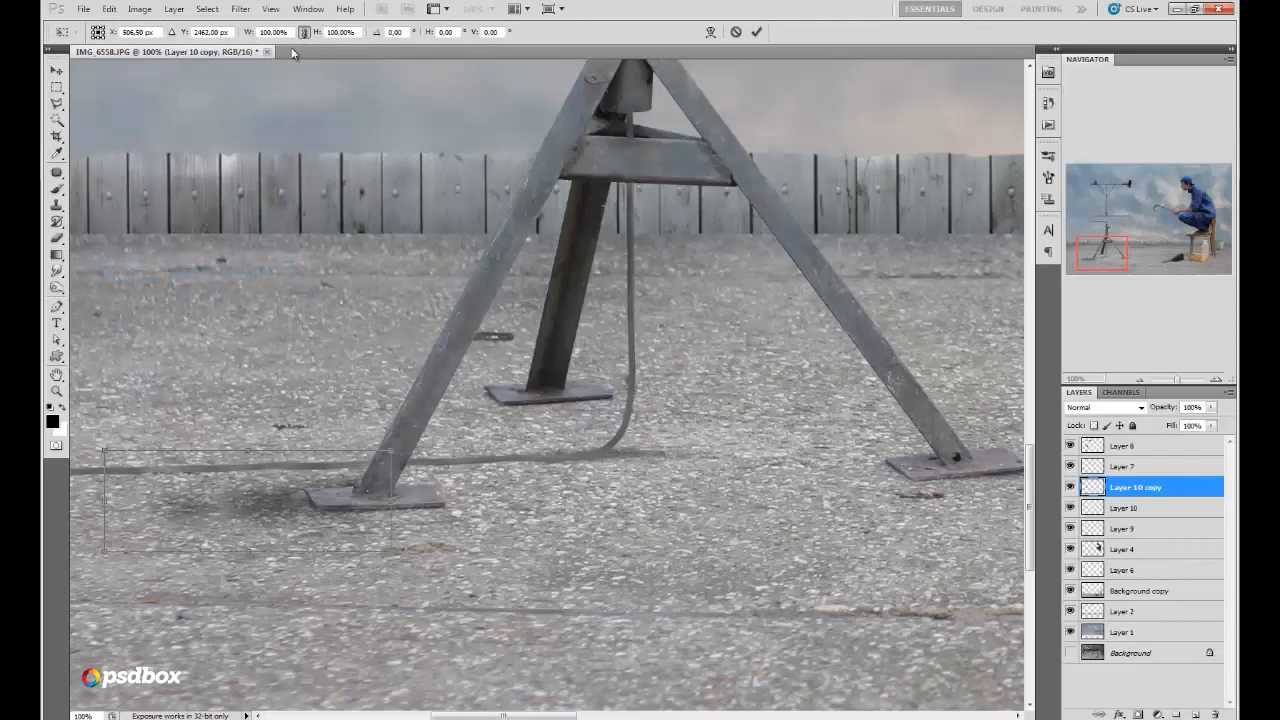
{"action": "left_click_drag", "start_coordinate": [405, 452], "coordinate": [335, 470]}
{"action": "left_click_drag", "start_coordinate": [308, 515], "coordinate": [537, 400]}
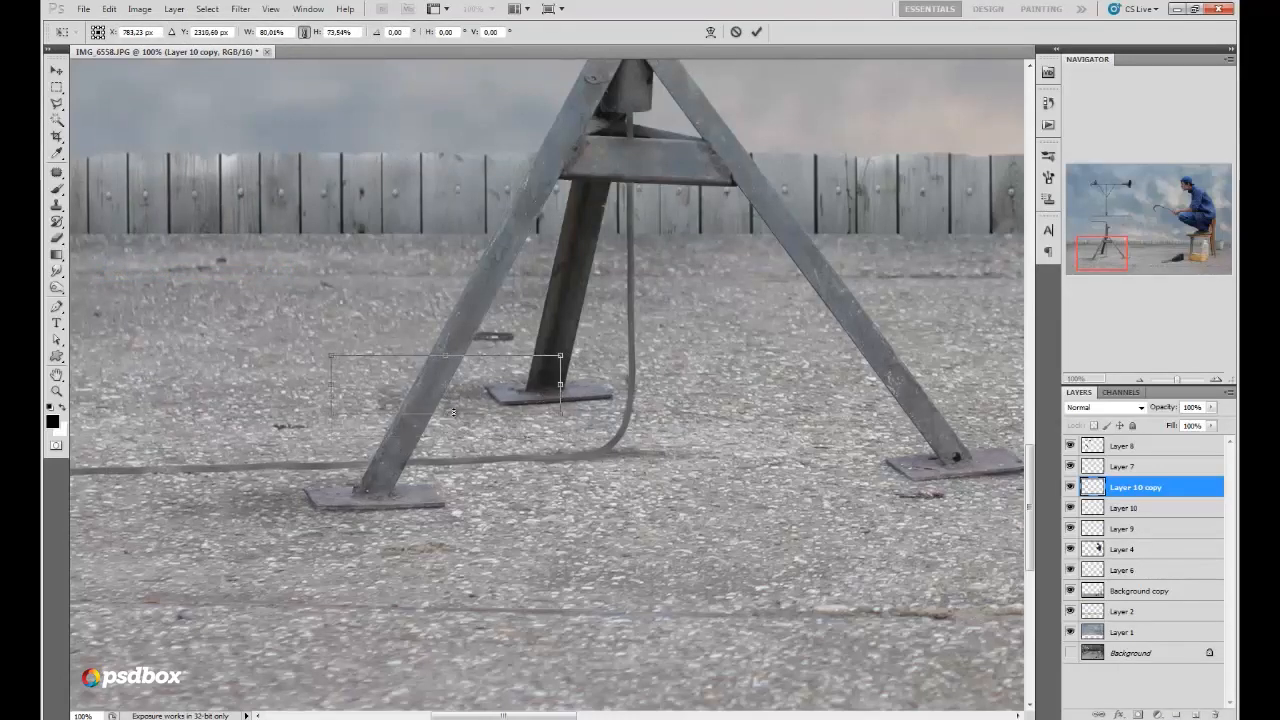
{"action": "left_click_drag", "start_coordinate": [445, 436], "coordinate": [445, 411]}
{"action": "left_click_drag", "start_coordinate": [445, 355], "coordinate": [449, 420]}
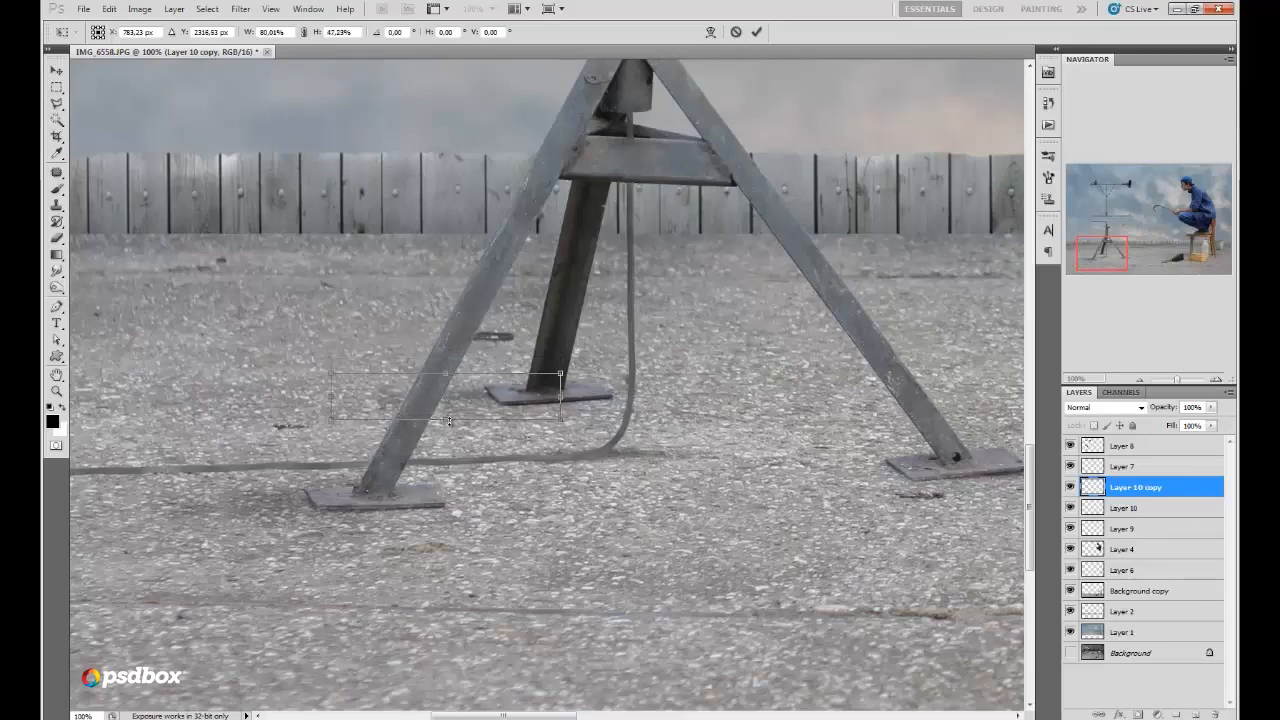
{"action": "left_click", "coordinate": [757, 32]}
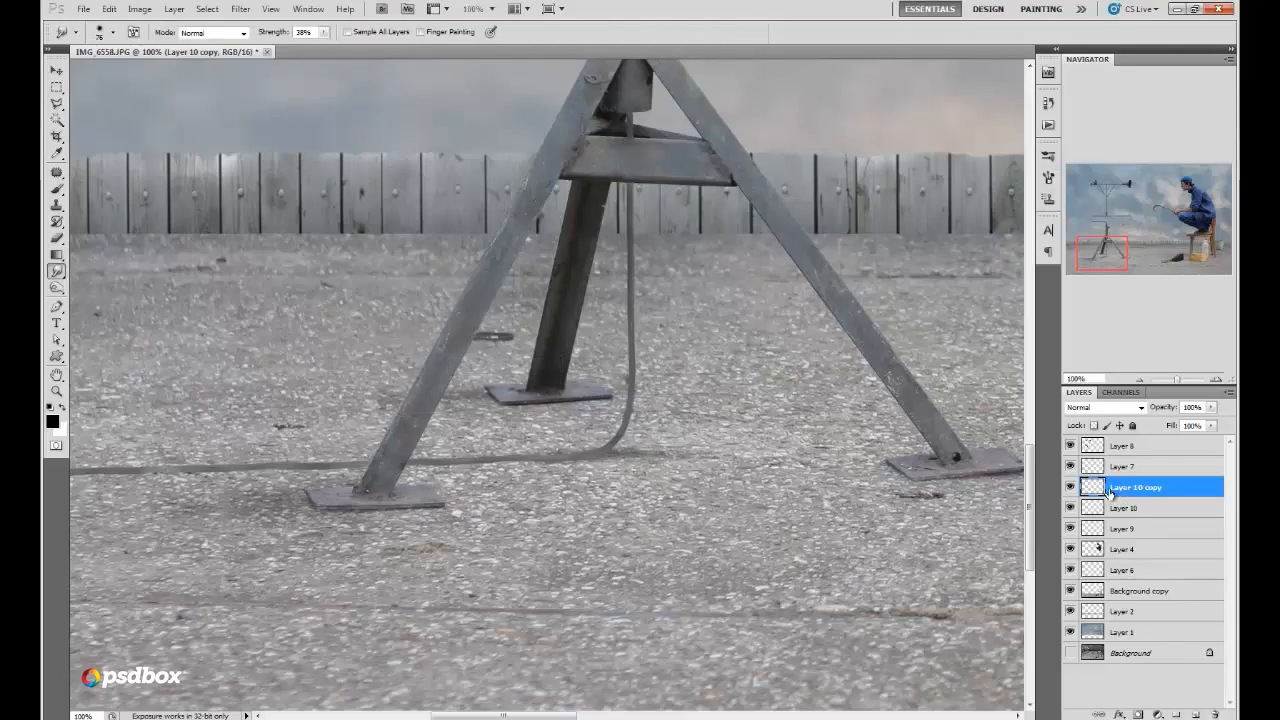
Step: Duplicate the back foot's shadow, move the copy beside the tripod's right foot and scale its height to about 98%
{"action": "key", "text": "ctrl+j"}
{"action": "left_click", "coordinate": [109, 9]}
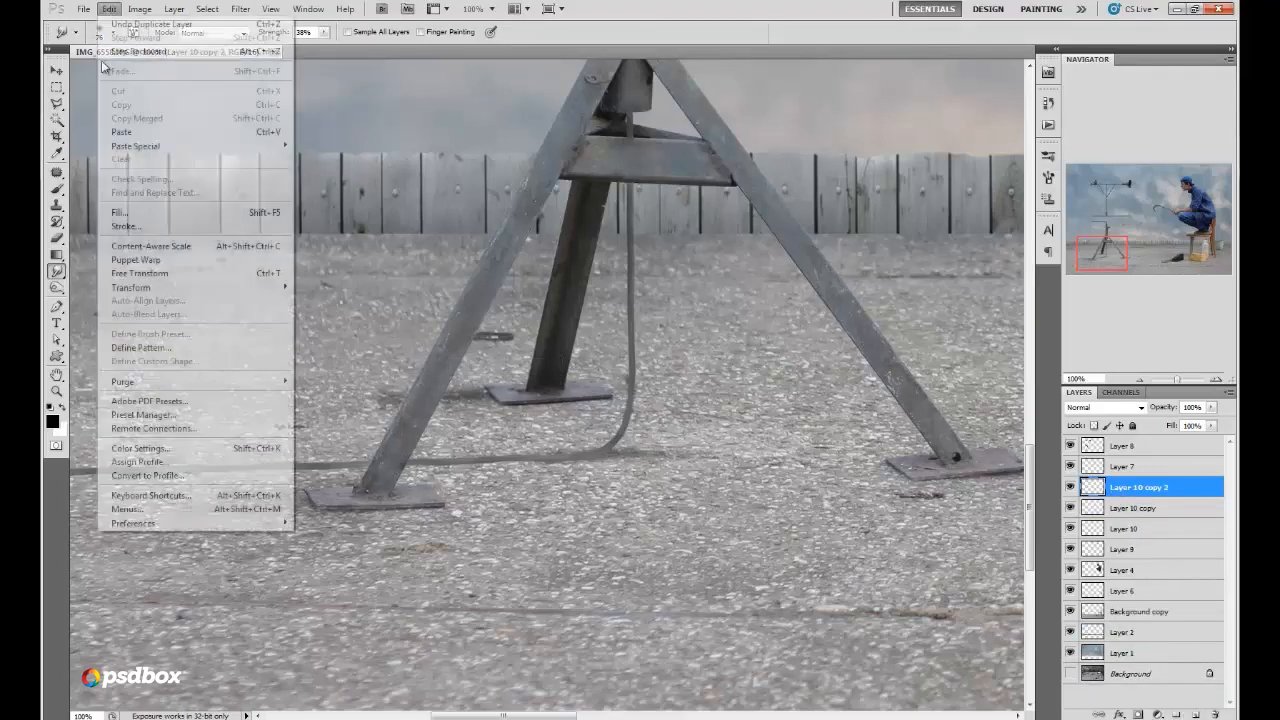
{"action": "left_click", "coordinate": [139, 273]}
{"action": "left_click_drag", "start_coordinate": [525, 390], "coordinate": [926, 467]}
{"action": "left_click_drag", "start_coordinate": [837, 452], "coordinate": [843, 448]}
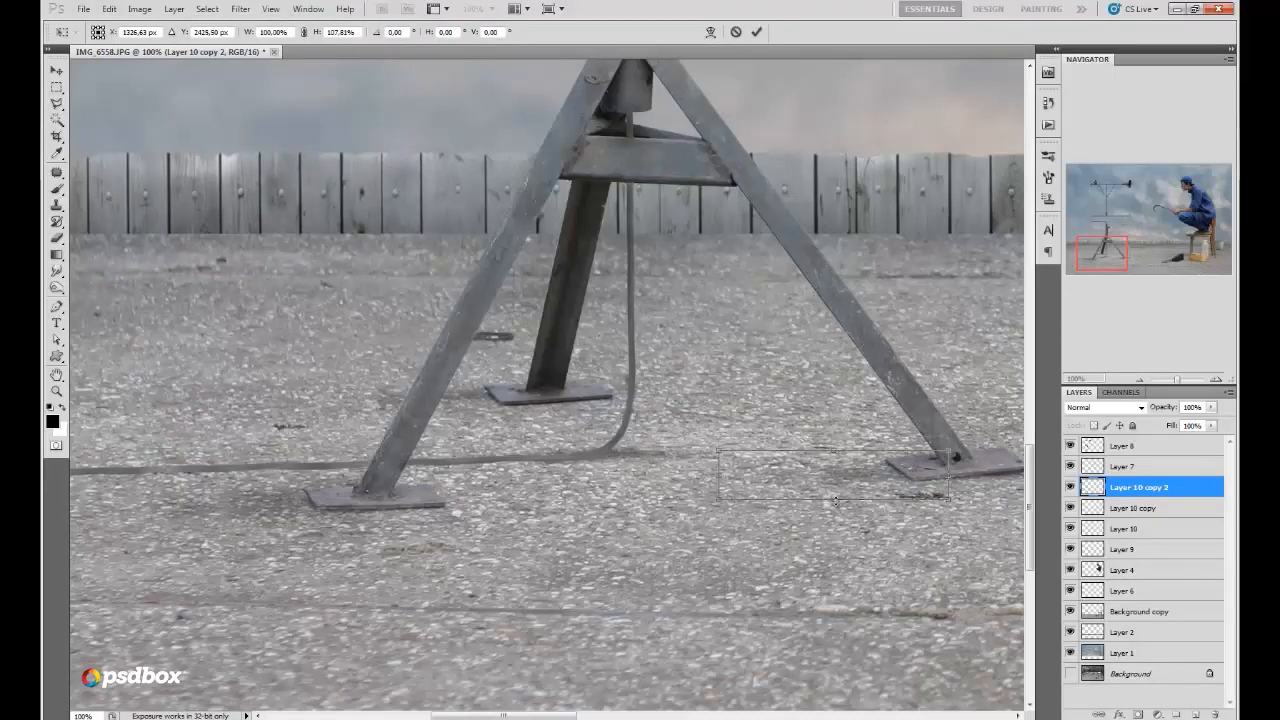
{"action": "left_click_drag", "start_coordinate": [835, 500], "coordinate": [835, 495]}
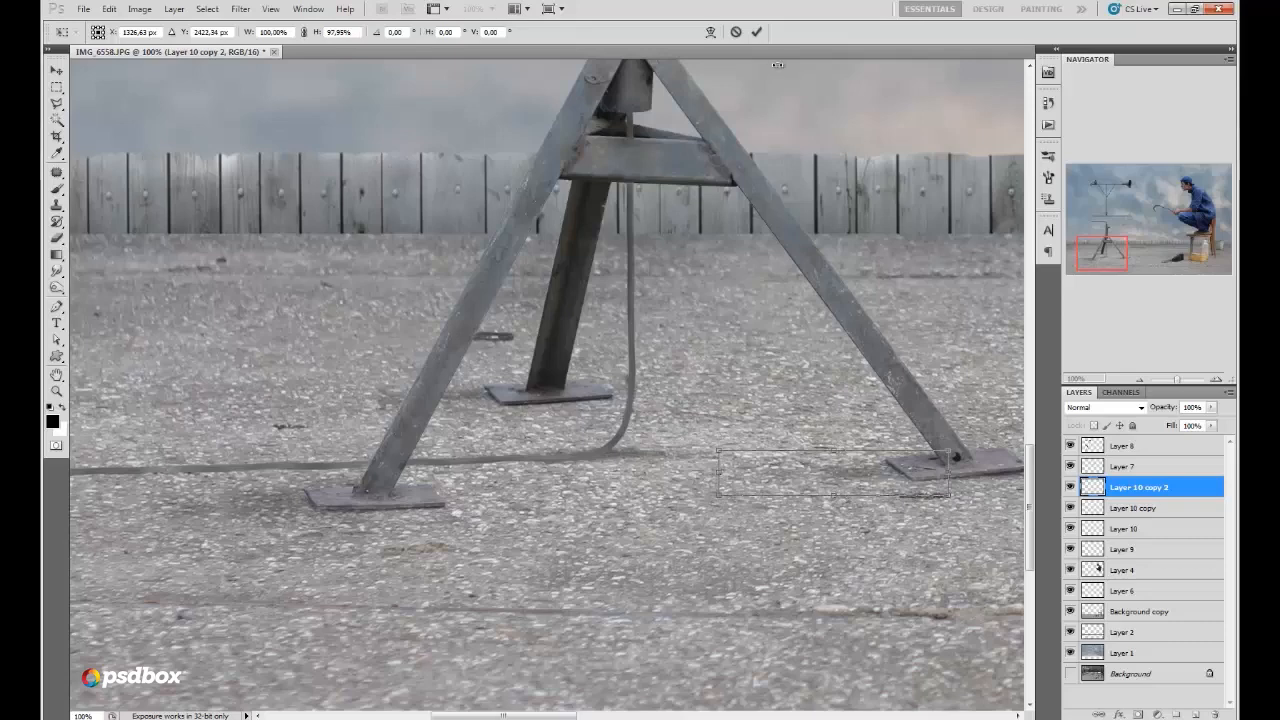
{"action": "left_click", "coordinate": [756, 31]}
{"action": "key", "text": "r"}
Step: Darken the wire wound around the stand's upper bar near the horn on Layer 8 with a 15 px Burn brush at 17% midtones exposure
{"action": "left_click_drag", "start_coordinate": [1176, 379], "coordinate": [1143, 380]}
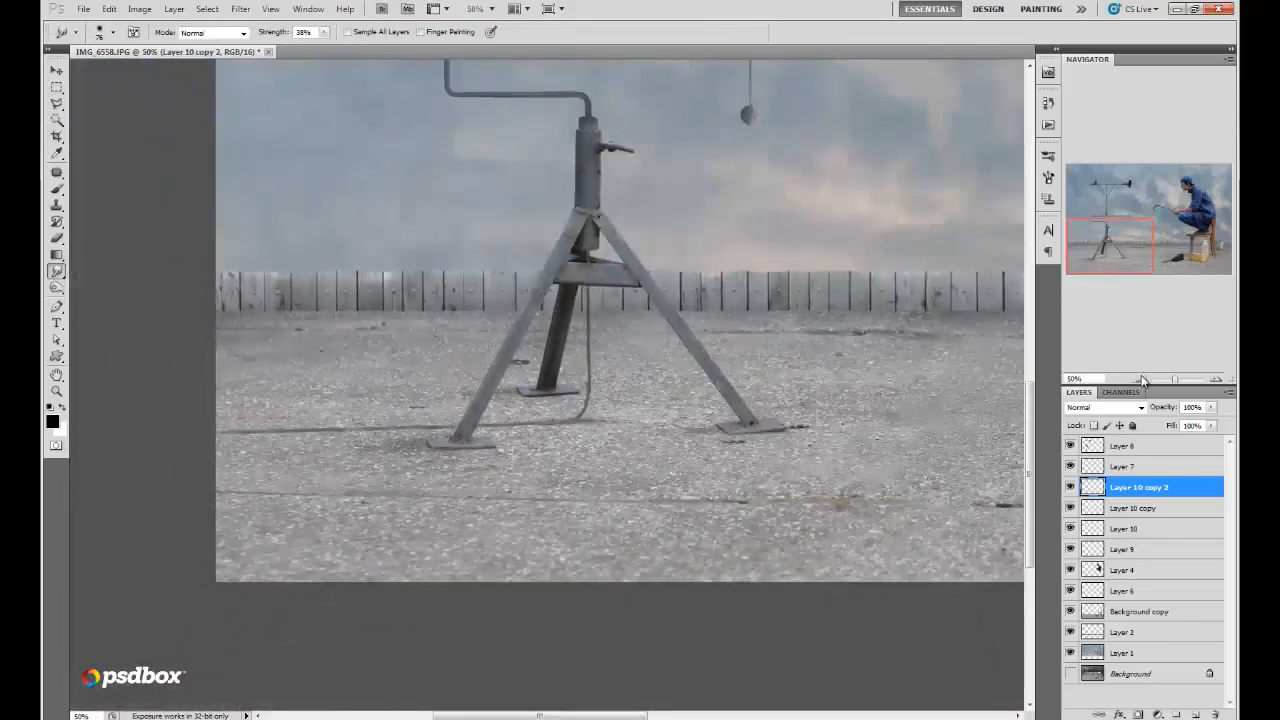
{"action": "left_click", "coordinate": [1143, 380]}
{"action": "left_click_drag", "start_coordinate": [1172, 224], "coordinate": [1179, 315]}
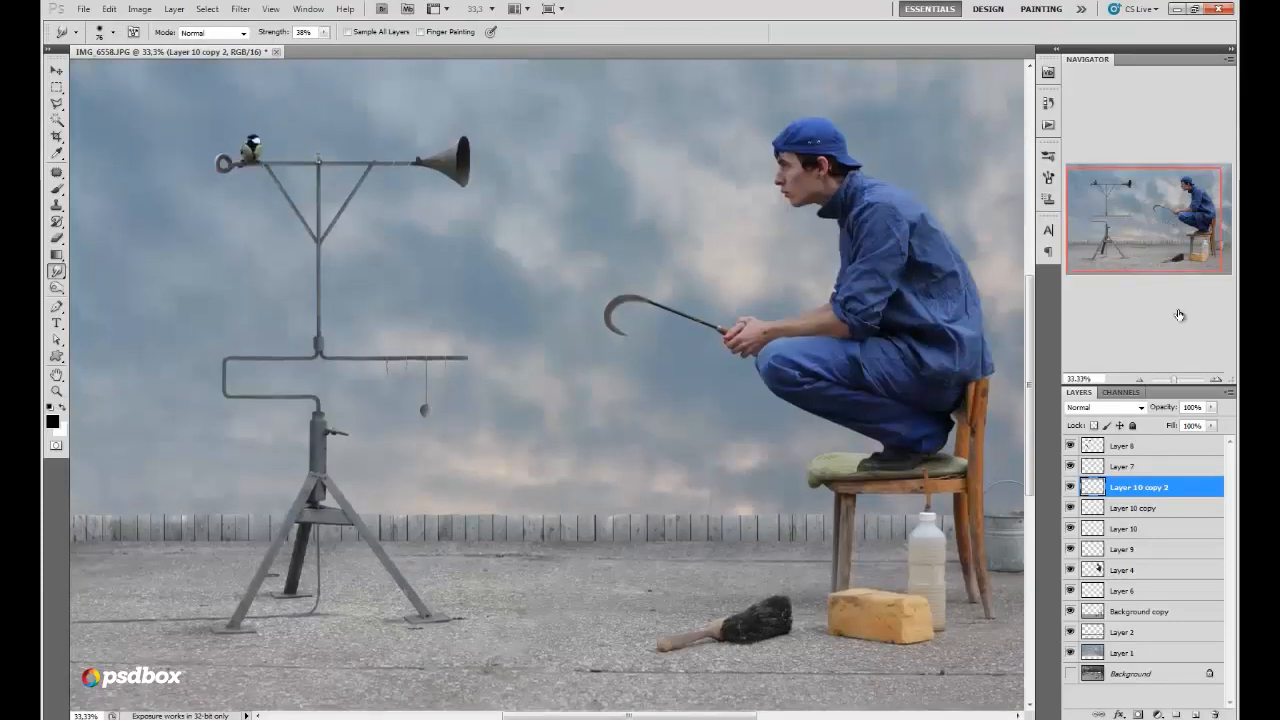
{"action": "left_click", "coordinate": [1217, 380]}
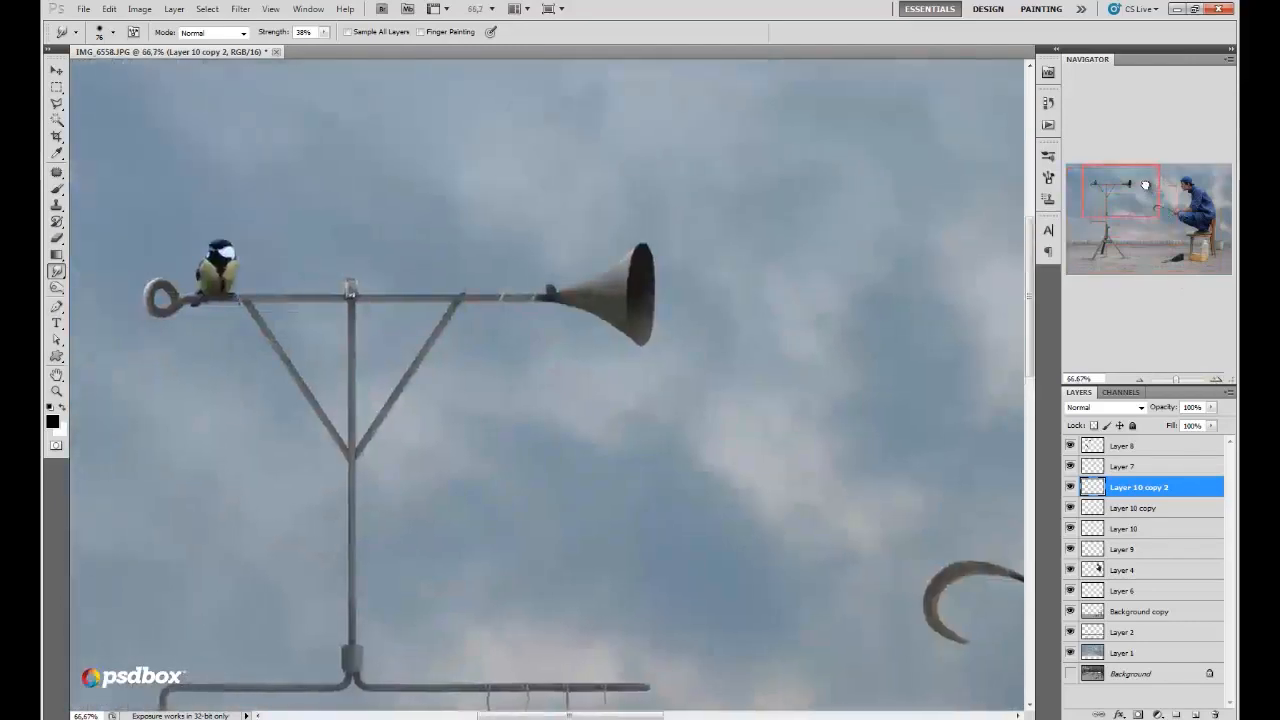
{"action": "left_click", "coordinate": [1122, 446]}
{"action": "left_click", "coordinate": [57, 288]}
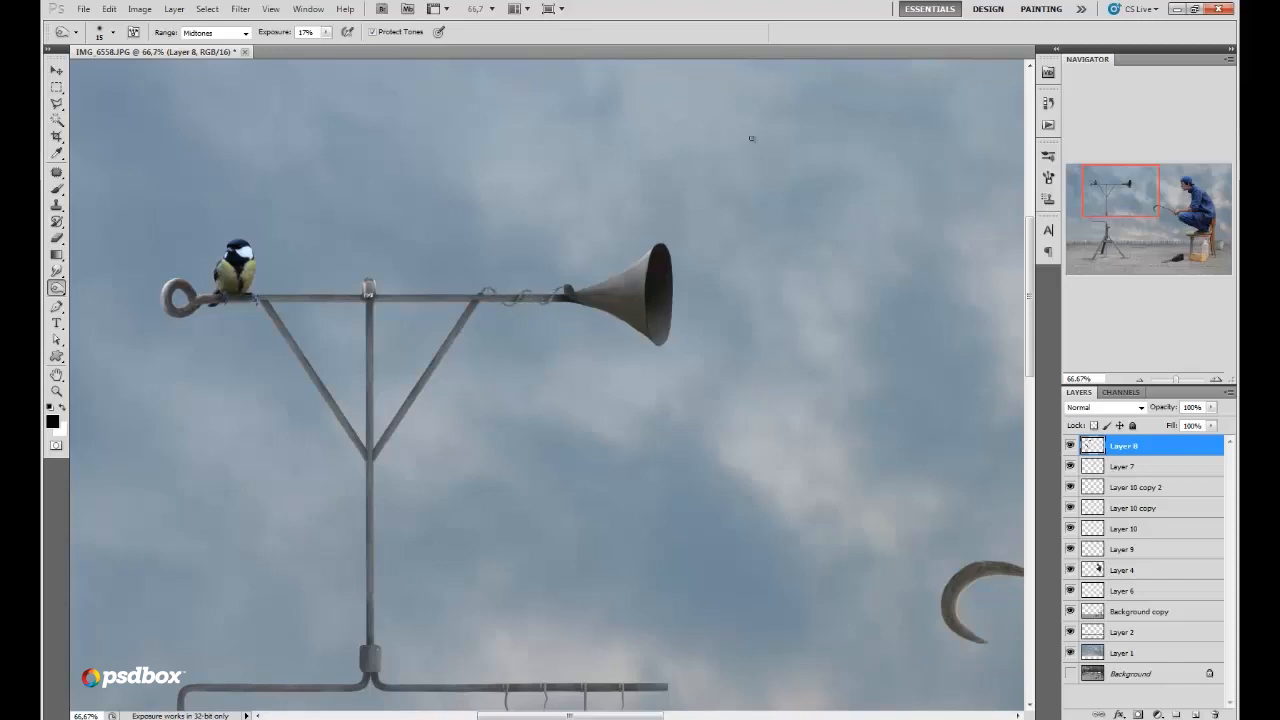
Step: Add a new layer above Background copy and draw a black reflected gradient along the base of the fence
{"action": "left_click", "coordinate": [1141, 379]}
{"action": "left_click", "coordinate": [1142, 380]}
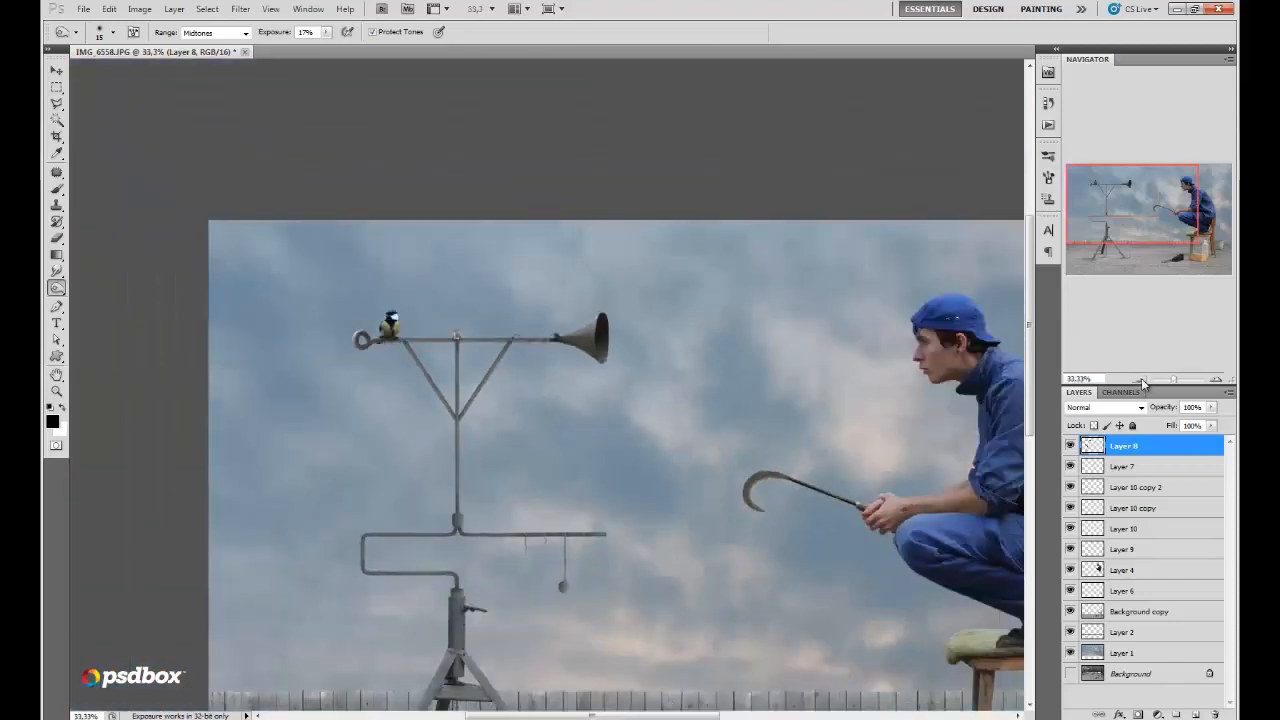
{"action": "left_click", "coordinate": [1142, 380]}
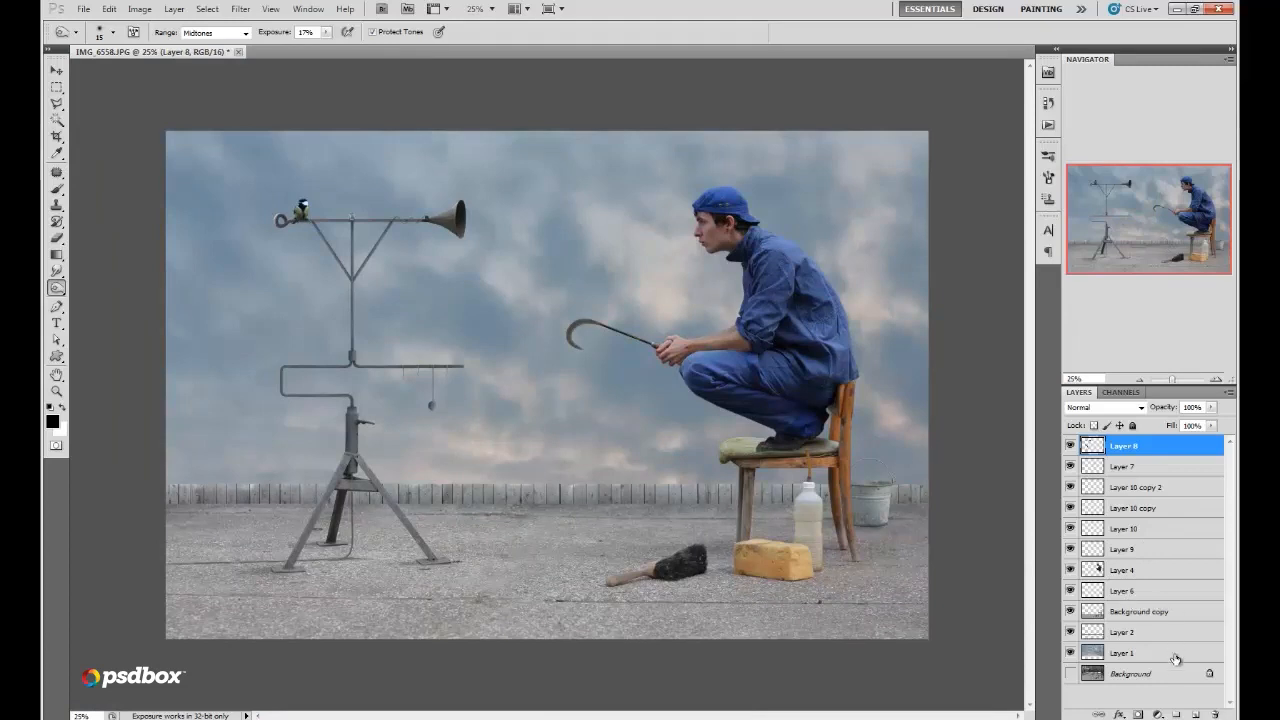
{"action": "left_click", "coordinate": [1116, 615]}
{"action": "left_click", "coordinate": [1195, 714]}
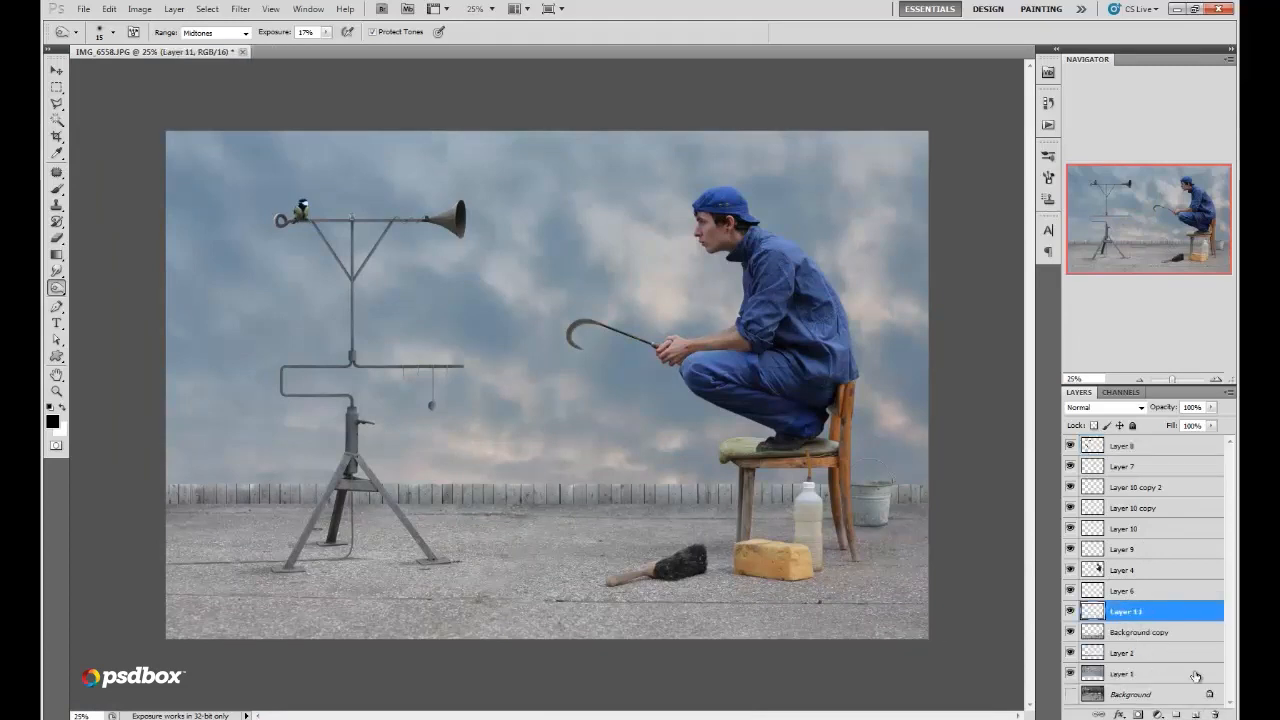
{"action": "left_click", "coordinate": [57, 256]}
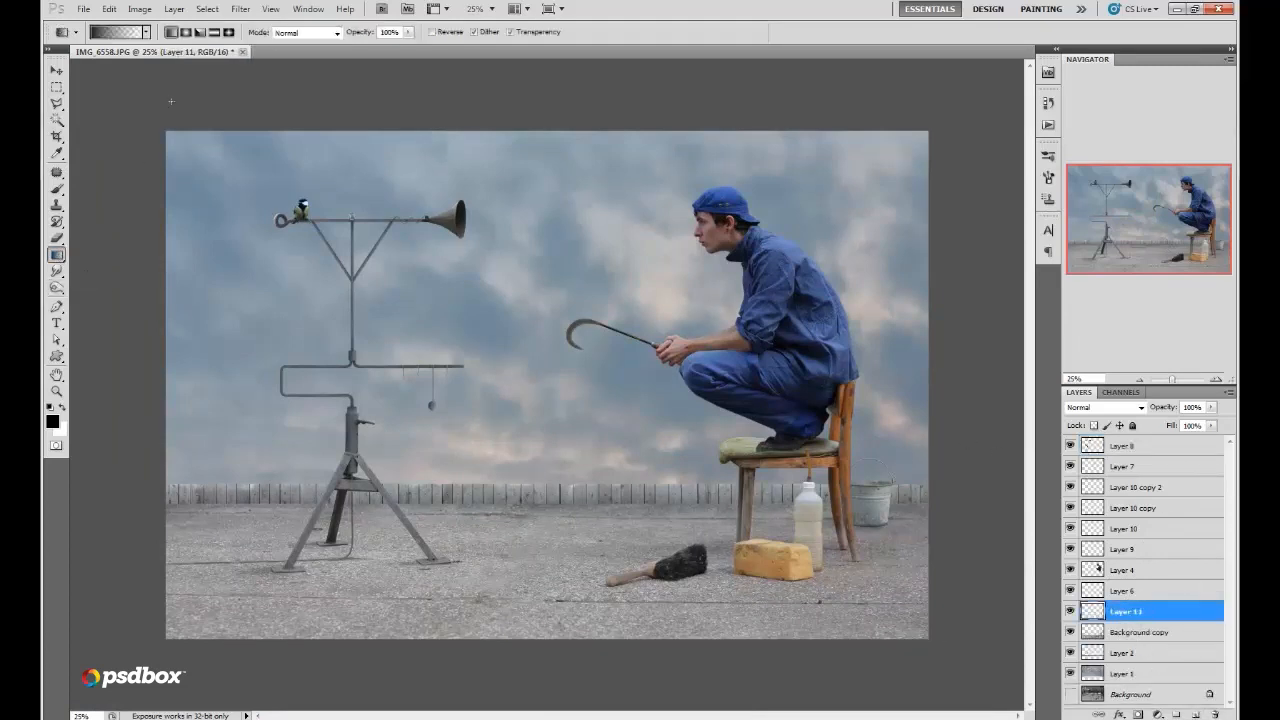
{"action": "left_click", "coordinate": [210, 33]}
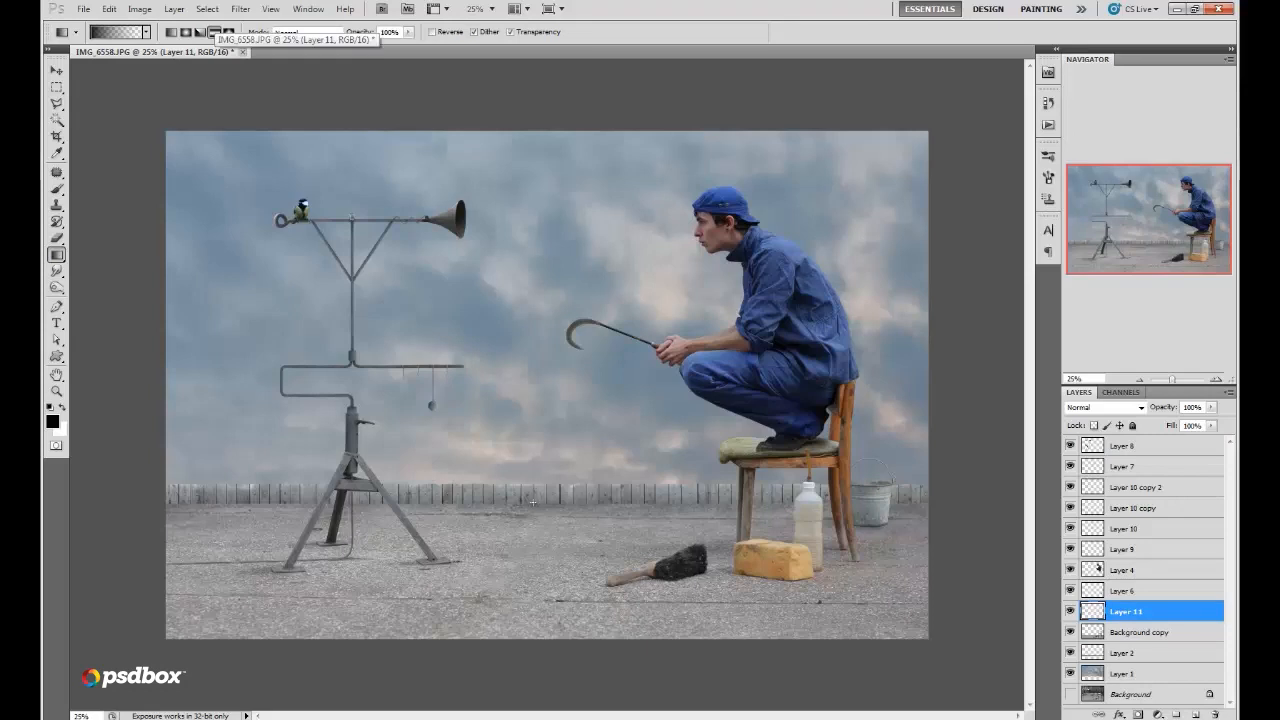
{"action": "left_click_drag", "start_coordinate": [541, 500], "coordinate": [541, 547]}
Step: Shift the gradient band slightly down, place its layer above Layer 6 and reduce its opacity to 11%
{"action": "left_click", "coordinate": [56, 72]}
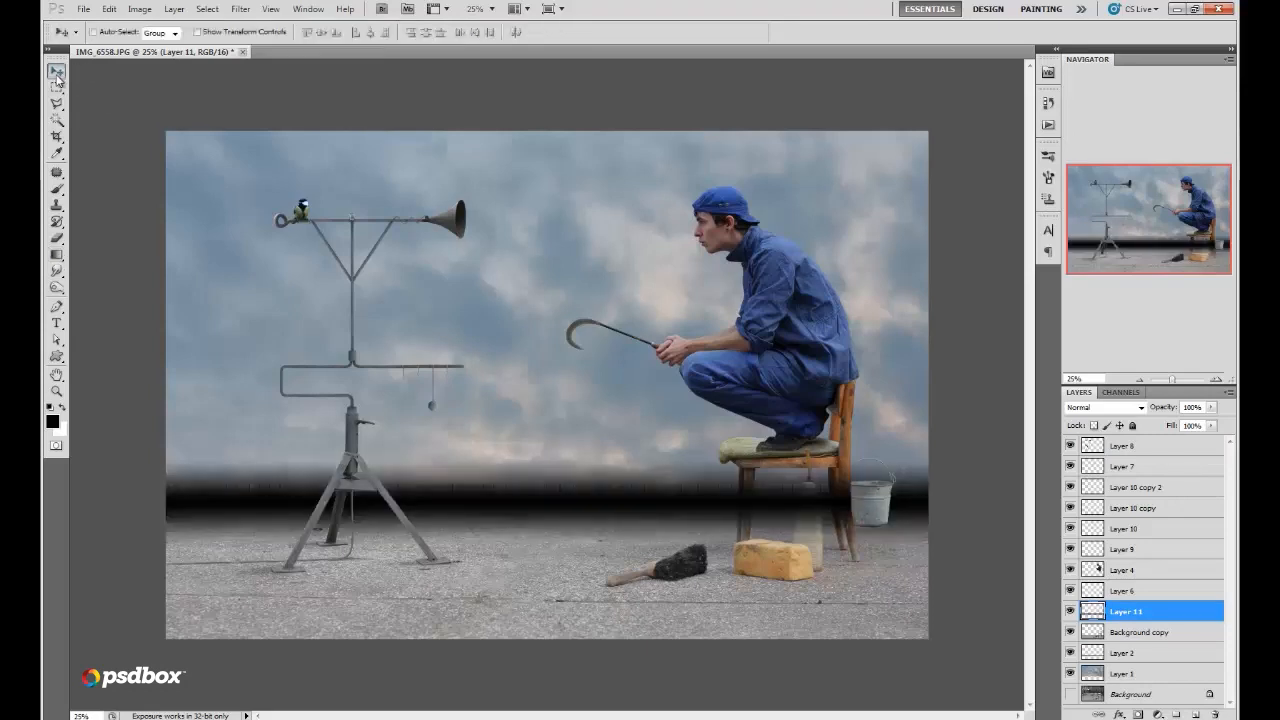
{"action": "mouse_move", "coordinate": [620, 512]}
{"action": "left_mouse_down"}
{"action": "mouse_move", "coordinate": [612, 529]}
{"action": "mouse_move", "coordinate": [627, 525]}
{"action": "left_mouse_up"}
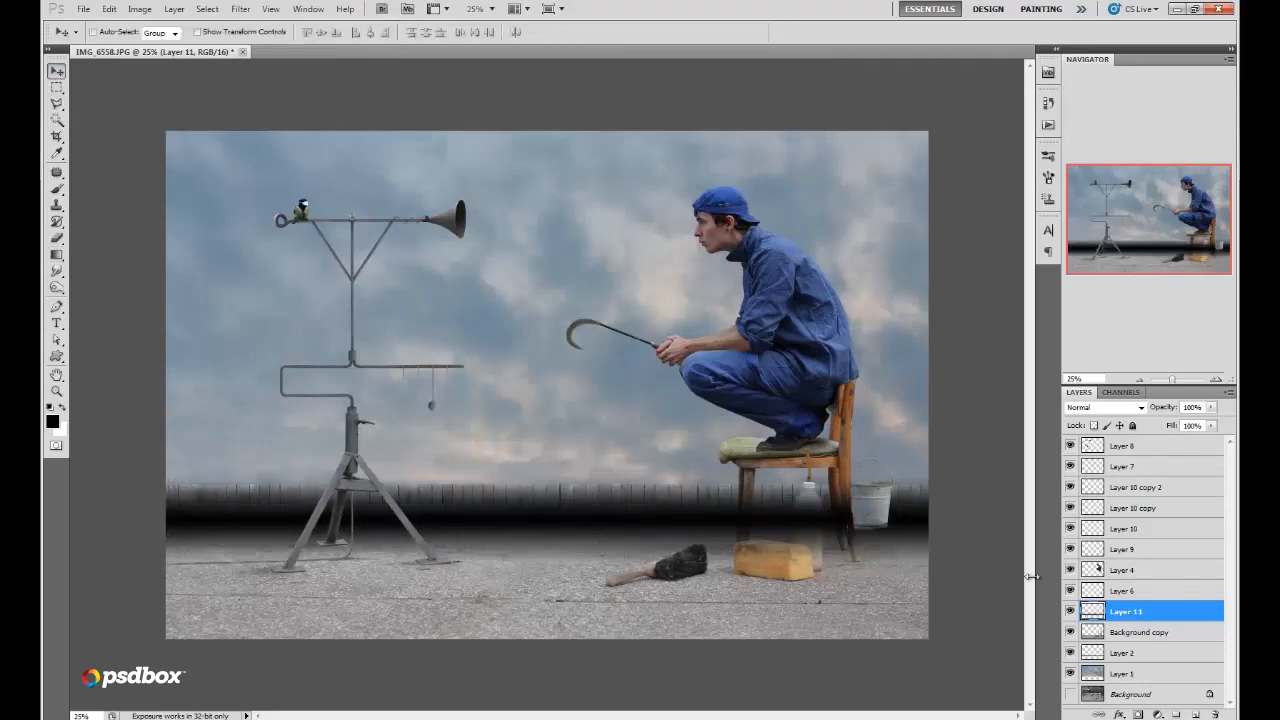
{"action": "left_click_drag", "start_coordinate": [1102, 598], "coordinate": [1109, 594]}
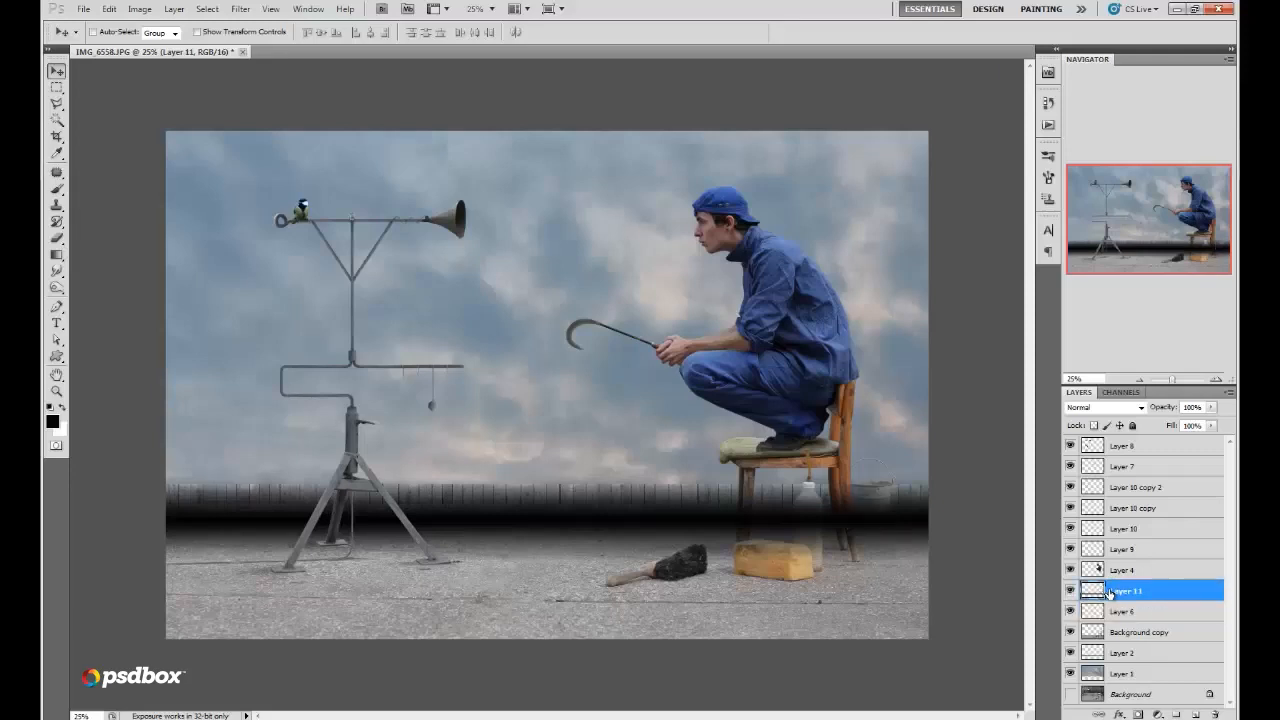
{"action": "left_click", "coordinate": [1210, 407]}
{"action": "left_click_drag", "start_coordinate": [1206, 421], "coordinate": [1148, 441]}
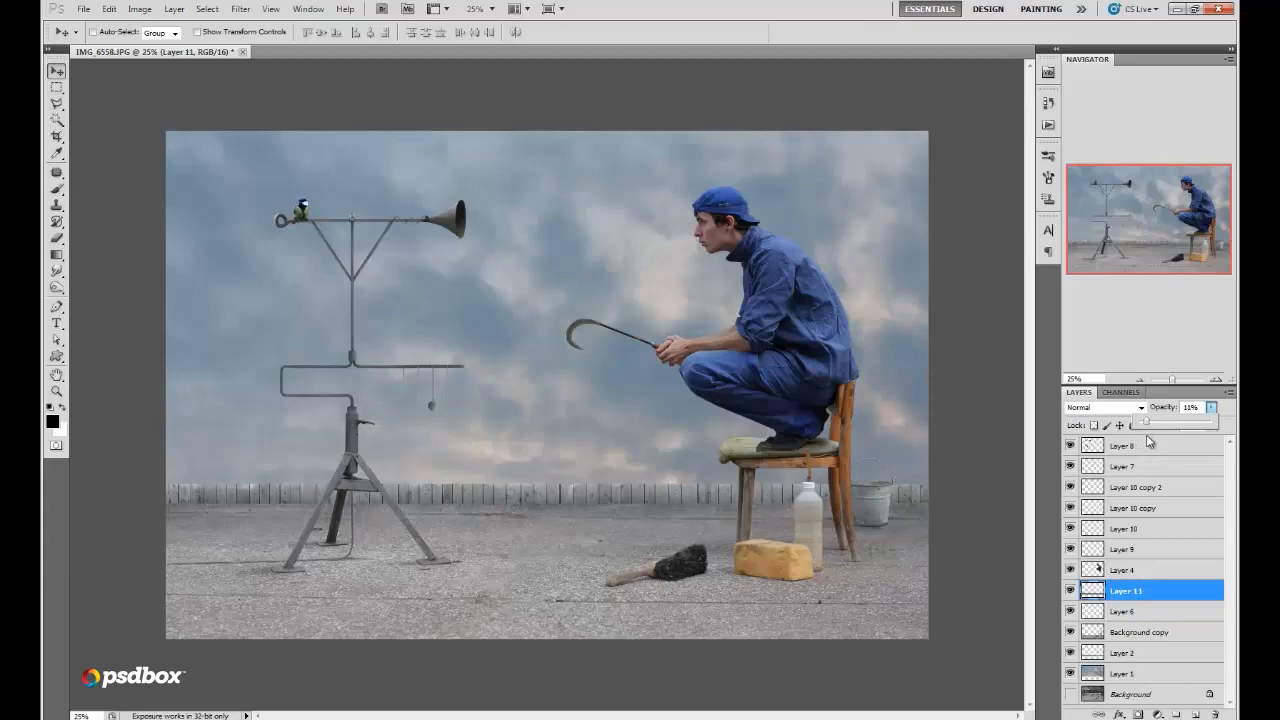
Step: Erase the gradient shading over the bucket behind the chair with a 72 px Eraser
{"action": "left_click", "coordinate": [1217, 380]}
{"action": "left_click", "coordinate": [1217, 380]}
{"action": "left_click_drag", "start_coordinate": [1191, 230], "coordinate": [1220, 252]}
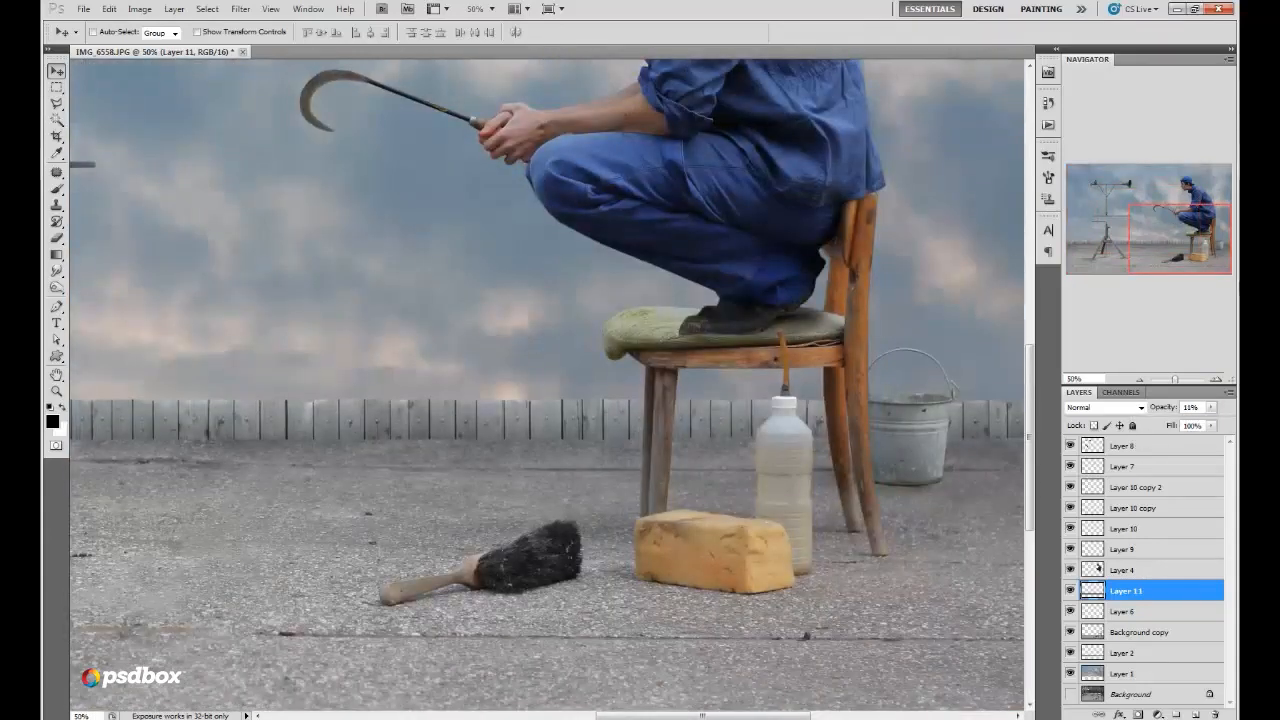
{"action": "left_click", "coordinate": [57, 240]}
{"action": "right_click", "coordinate": [854, 367]}
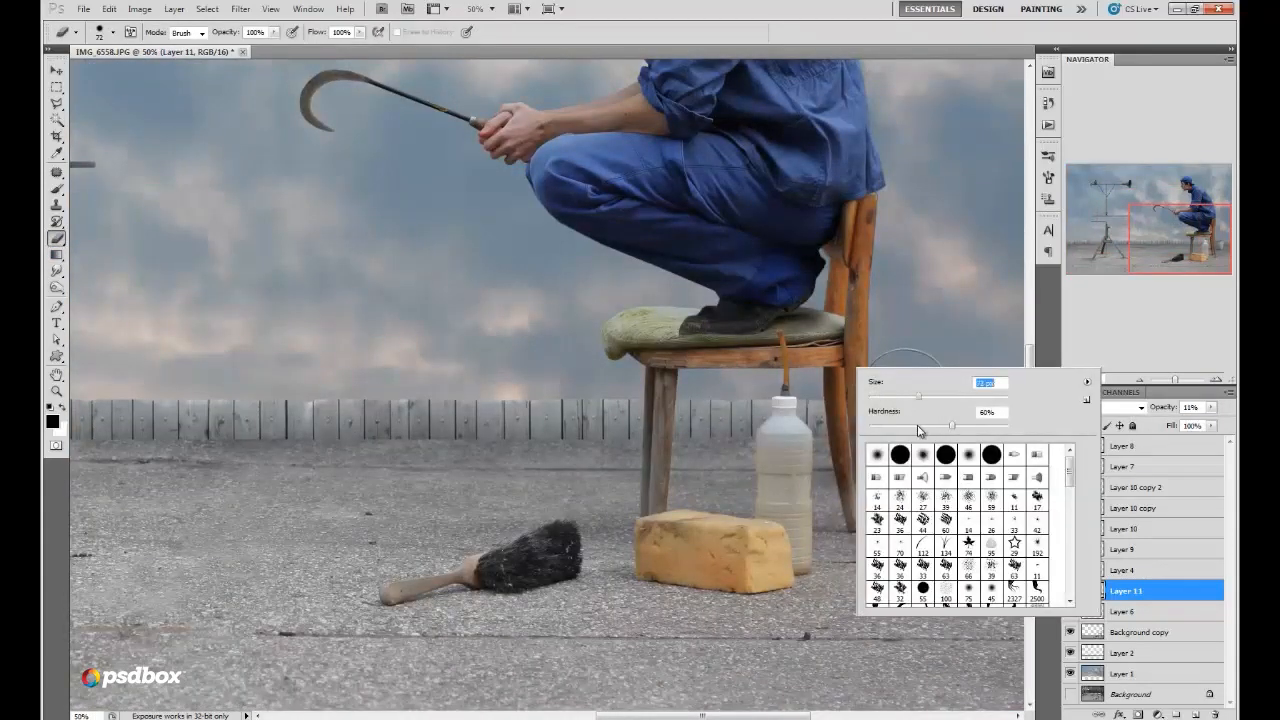
{"action": "key", "text": "Return"}
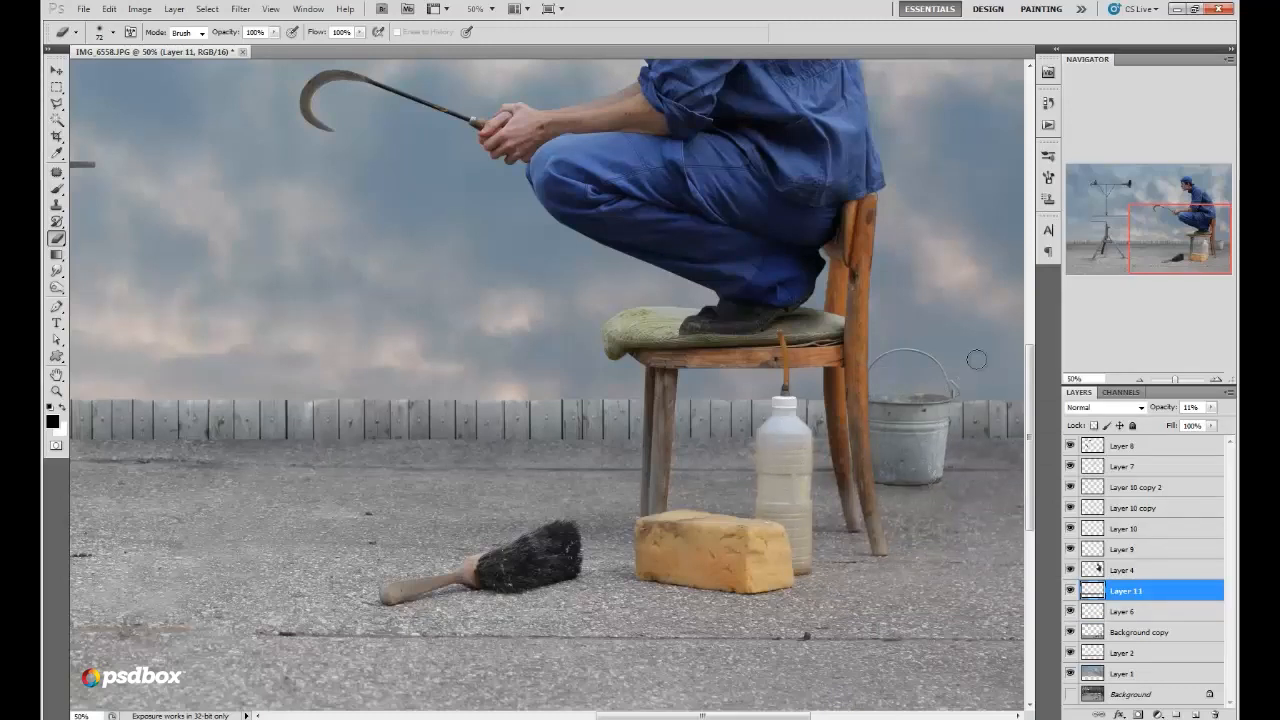
{"action": "left_click", "coordinate": [1145, 382]}
{"action": "left_click", "coordinate": [1145, 382]}
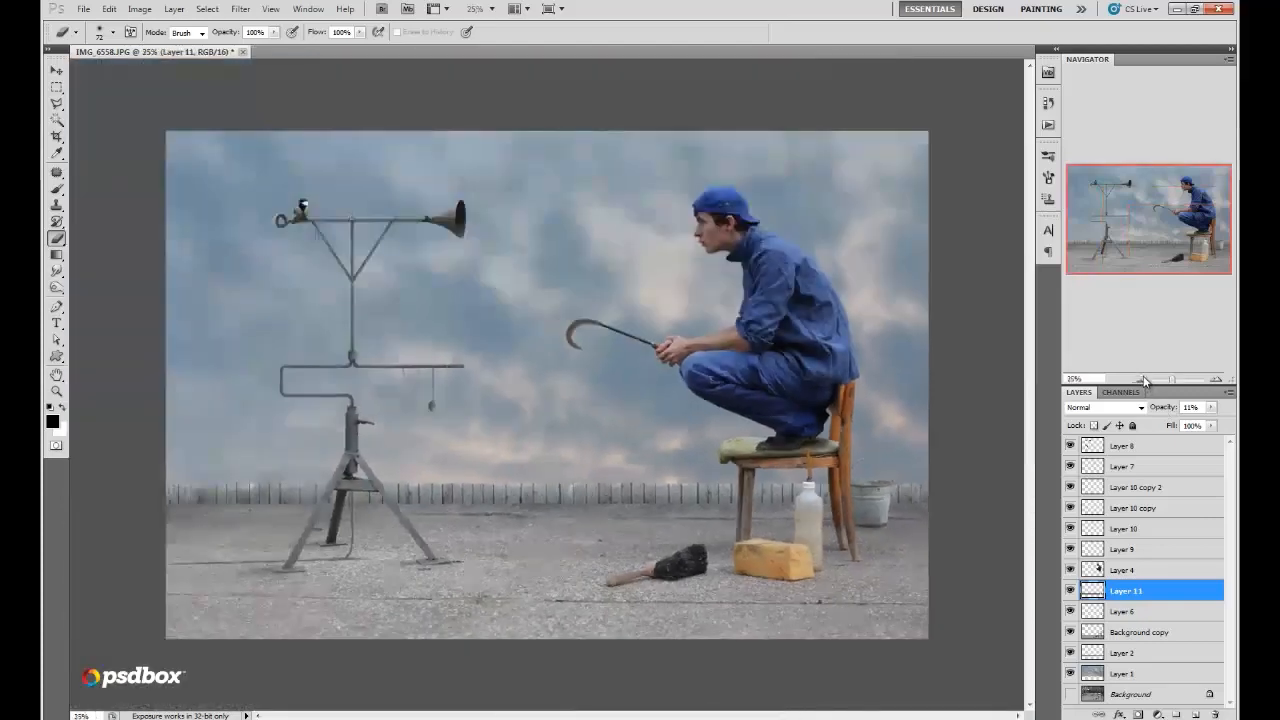
Step: Convert the layered image to 8 bits per channel and save it as 2.psd in the keeper folder
{"action": "left_click", "coordinate": [139, 8]}
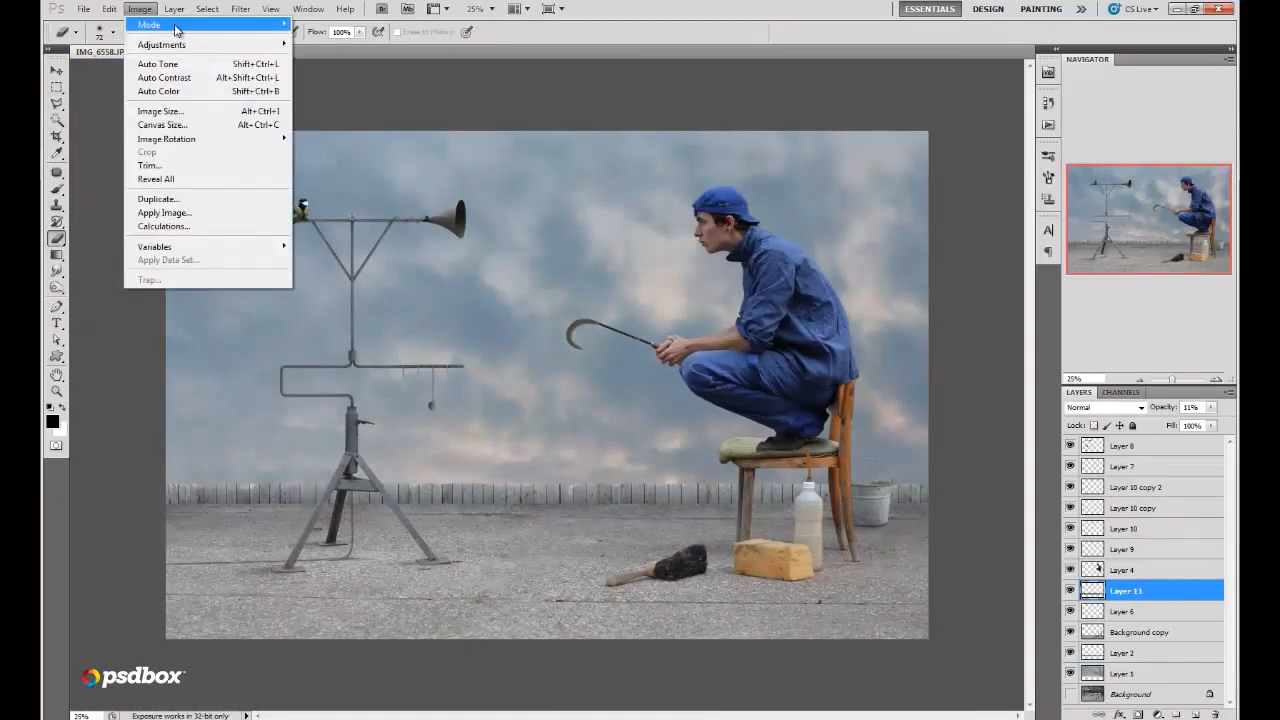
{"action": "mouse_move", "coordinate": [175, 20]}
{"action": "left_click", "coordinate": [323, 139]}
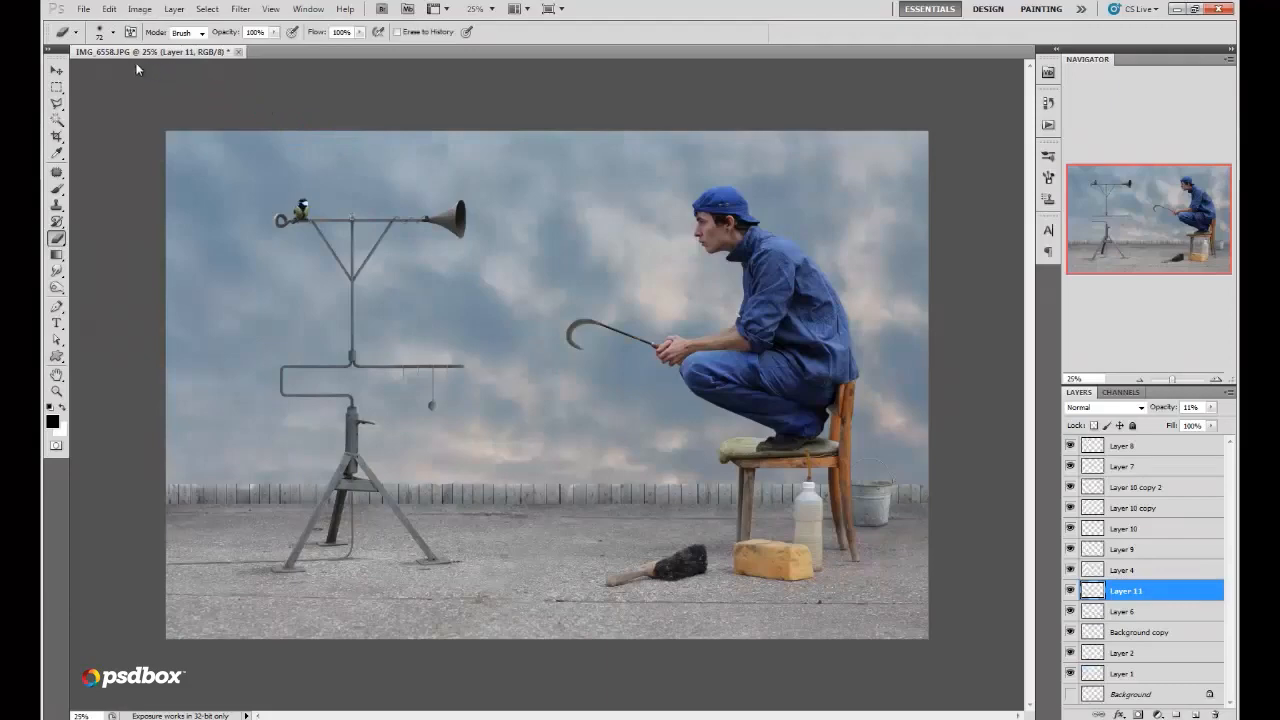
{"action": "left_click", "coordinate": [84, 8]}
{"action": "left_click", "coordinate": [104, 227]}
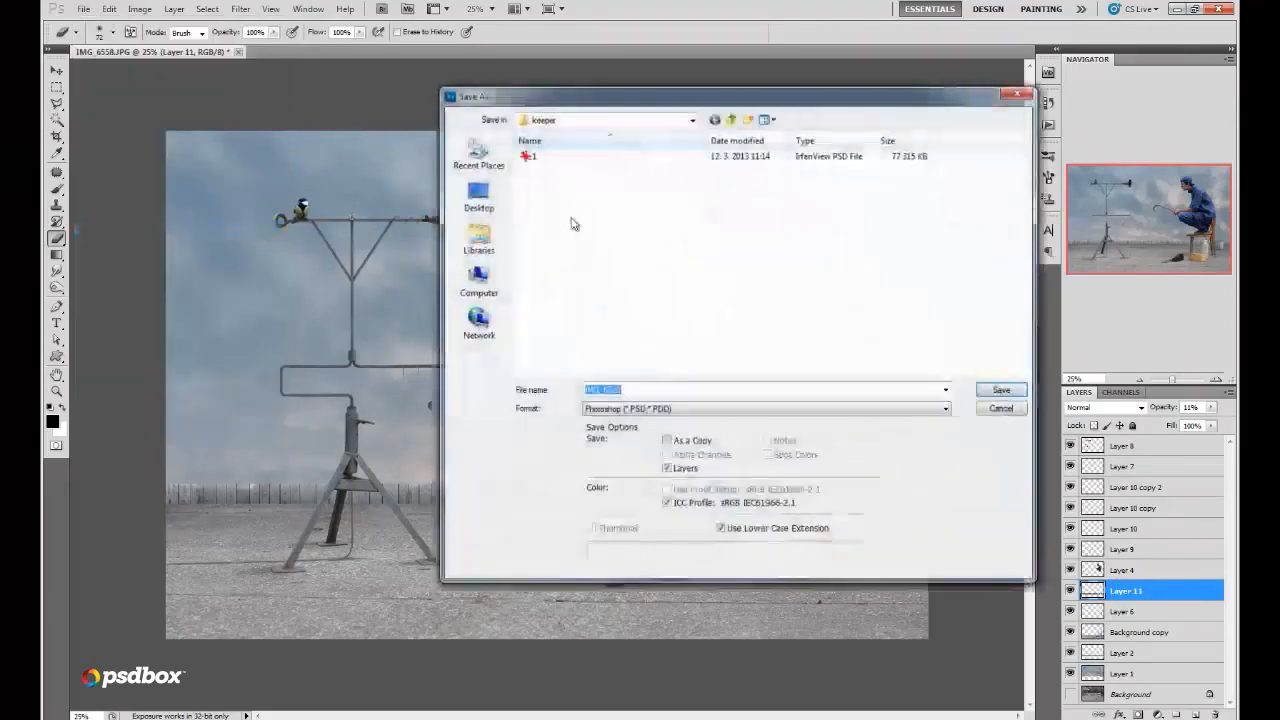
{"action": "type", "text": "1"}
{"action": "left_click", "coordinate": [995, 389]}
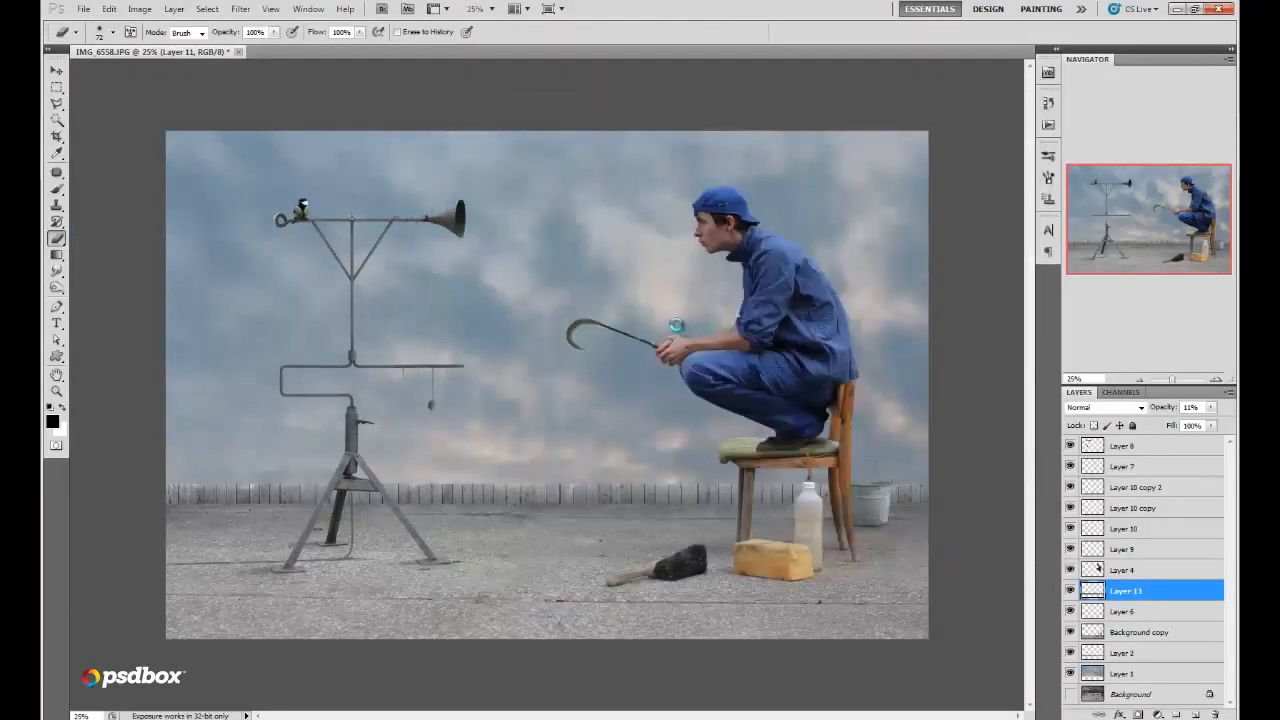
Step: Flatten the image, discarding the hidden layers, and save the flattened version as 3.psd
{"action": "left_click", "coordinate": [174, 9]}
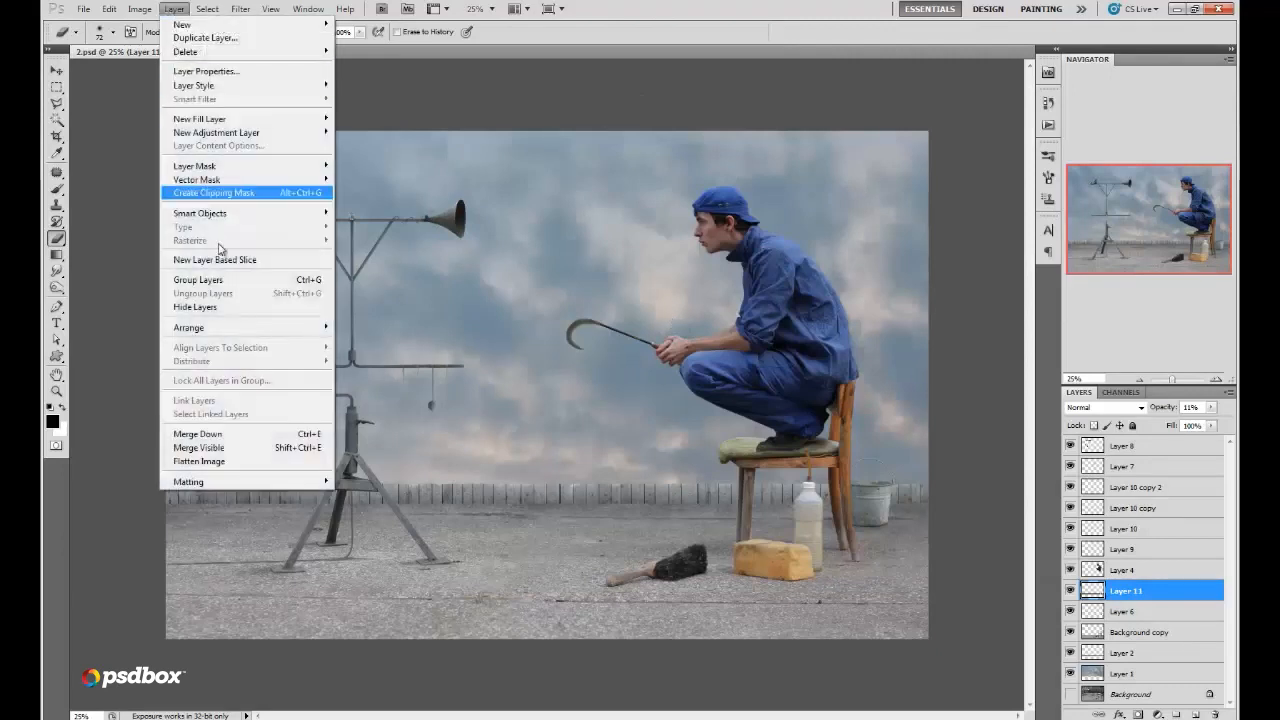
{"action": "left_click", "coordinate": [236, 465]}
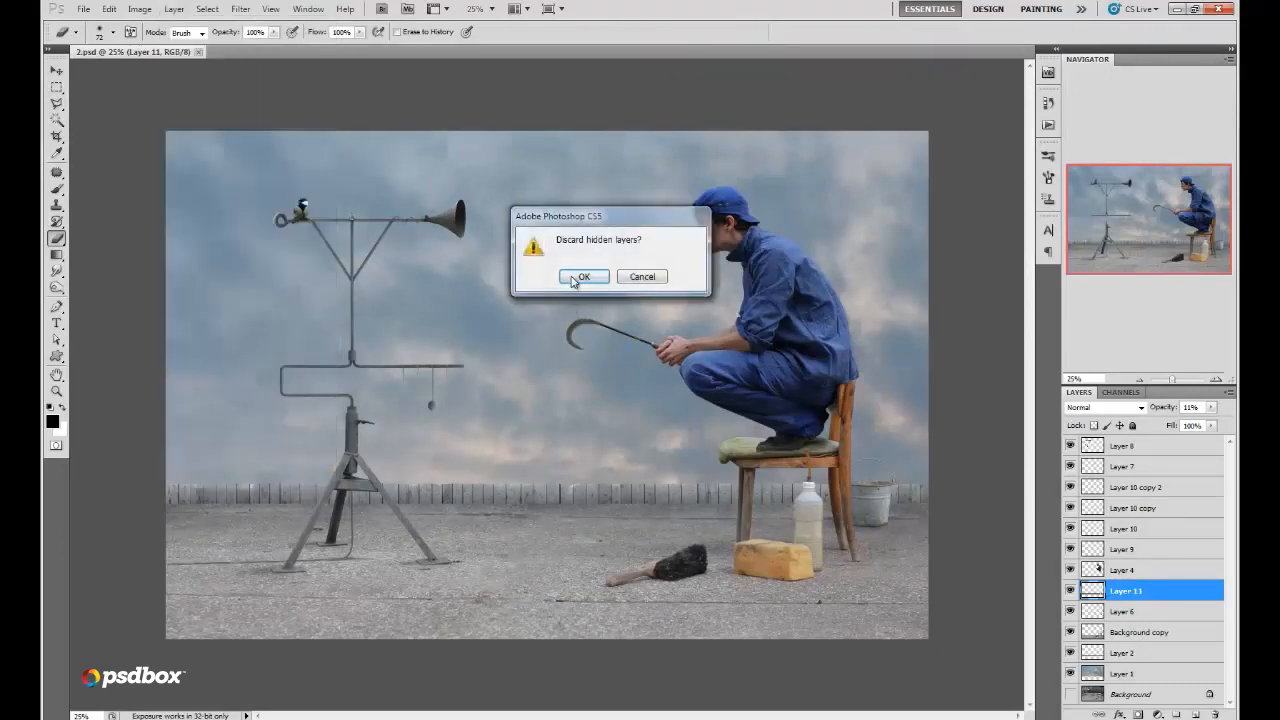
{"action": "left_click", "coordinate": [576, 279]}
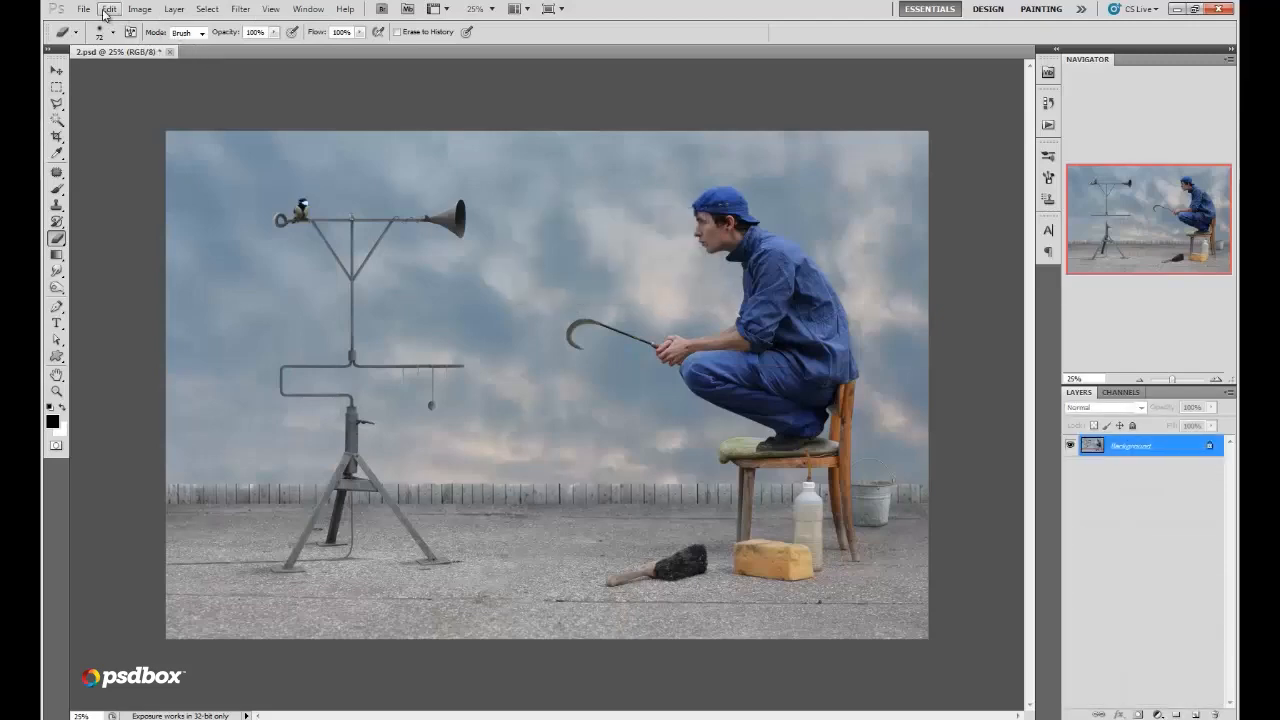
{"action": "left_click", "coordinate": [139, 9]}
{"action": "mouse_move", "coordinate": [84, 9]}
{"action": "left_click", "coordinate": [104, 227]}
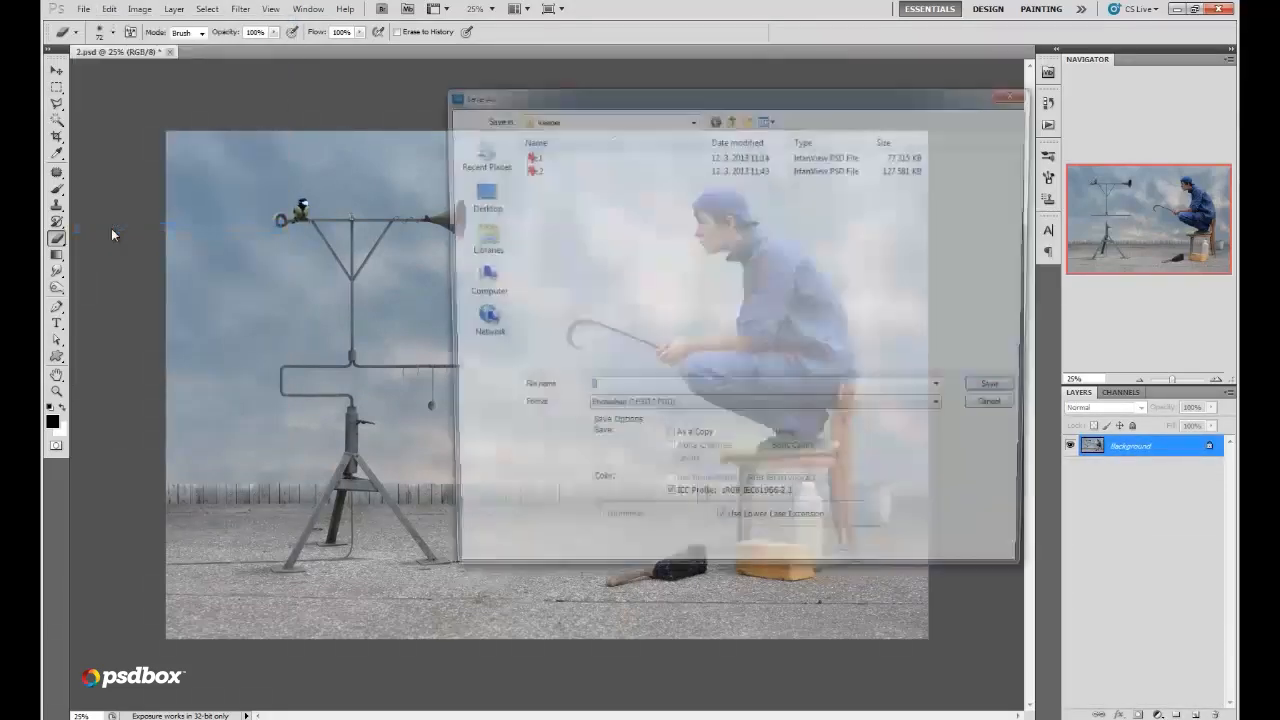
{"action": "left_click", "coordinate": [1004, 391]}
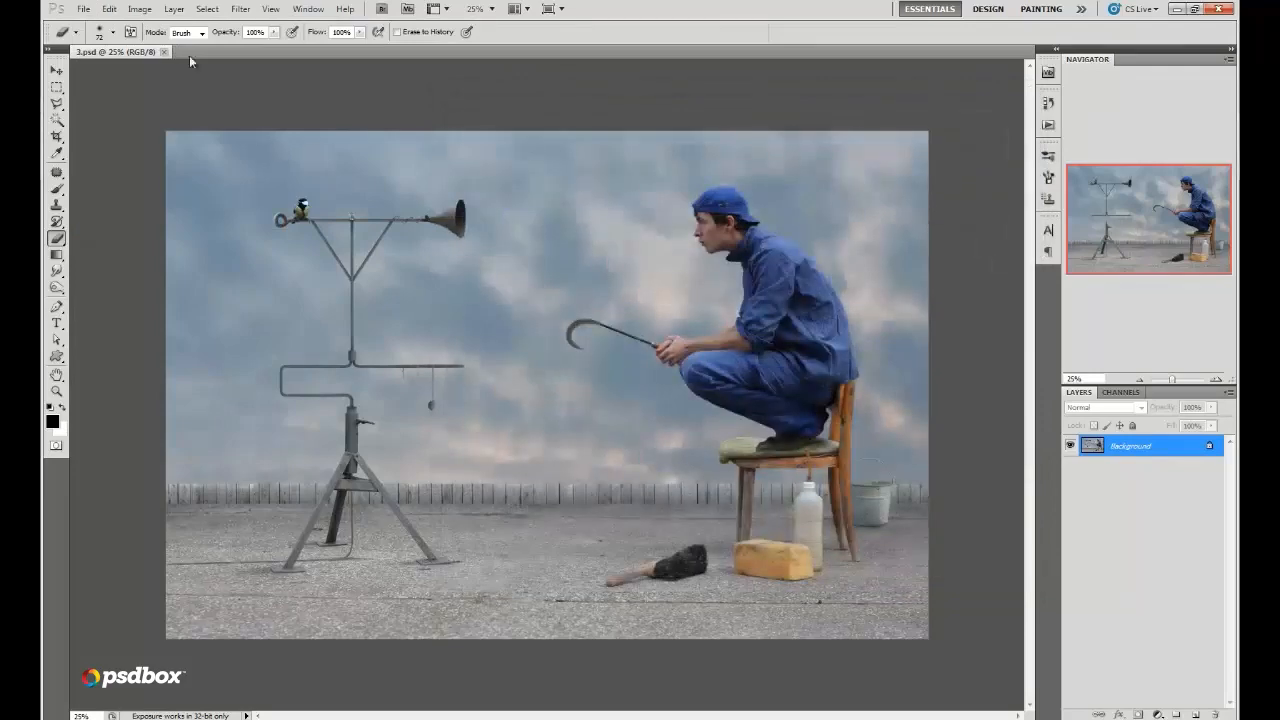
Step: Convert the flattened image to 16 bits per channel
{"action": "left_click", "coordinate": [139, 9]}
{"action": "mouse_move", "coordinate": [272, 27]}
{"action": "left_click", "coordinate": [332, 152]}
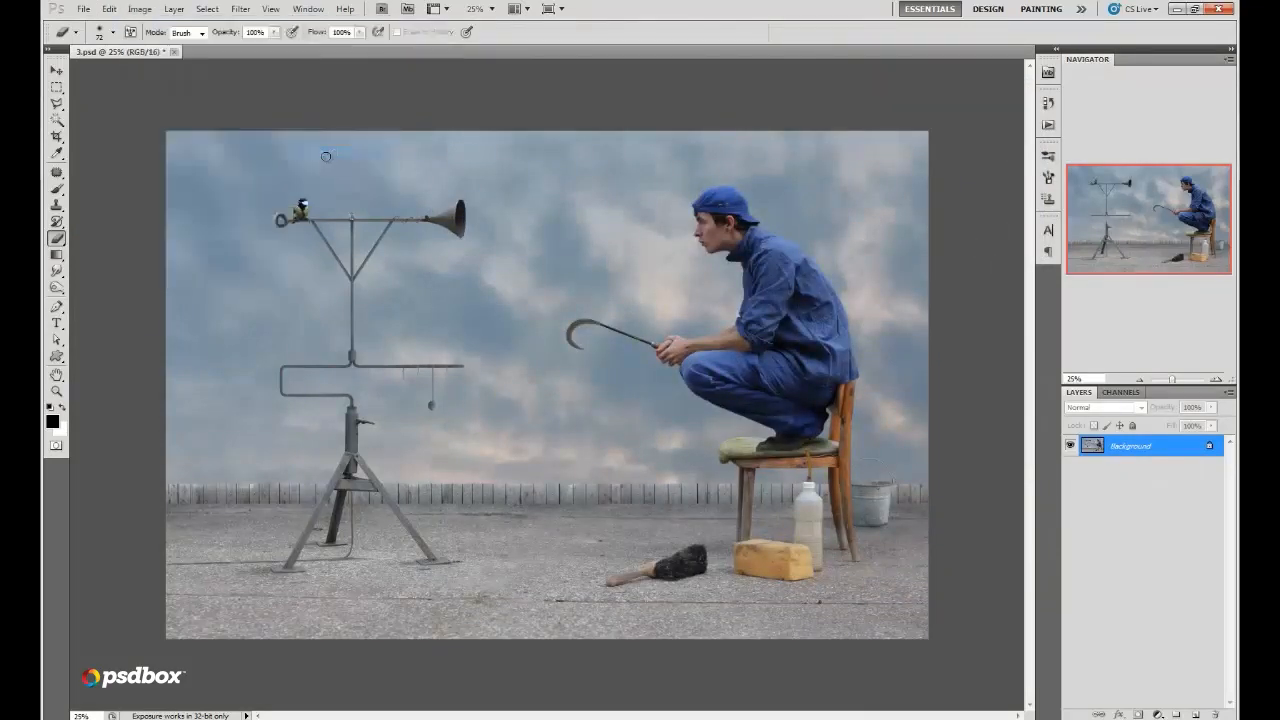
Step: Select the ball hanging from the stand's bar with an elliptical selection, refine its edge with 0.3 px feather, and copy it to a new layer
{"action": "left_click", "coordinate": [1217, 381]}
{"action": "left_click", "coordinate": [1217, 381]}
{"action": "left_click", "coordinate": [1217, 381]}
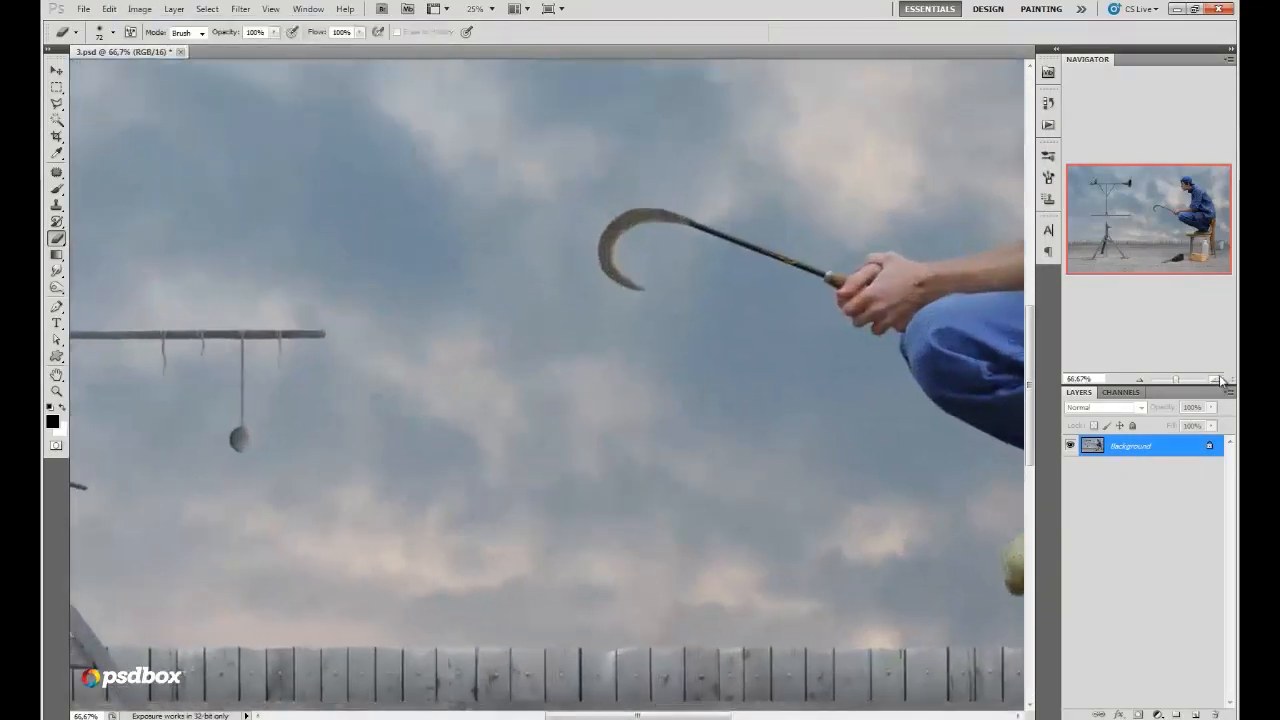
{"action": "left_click", "coordinate": [1217, 381]}
{"action": "left_click_drag", "start_coordinate": [1166, 222], "coordinate": [1137, 230]}
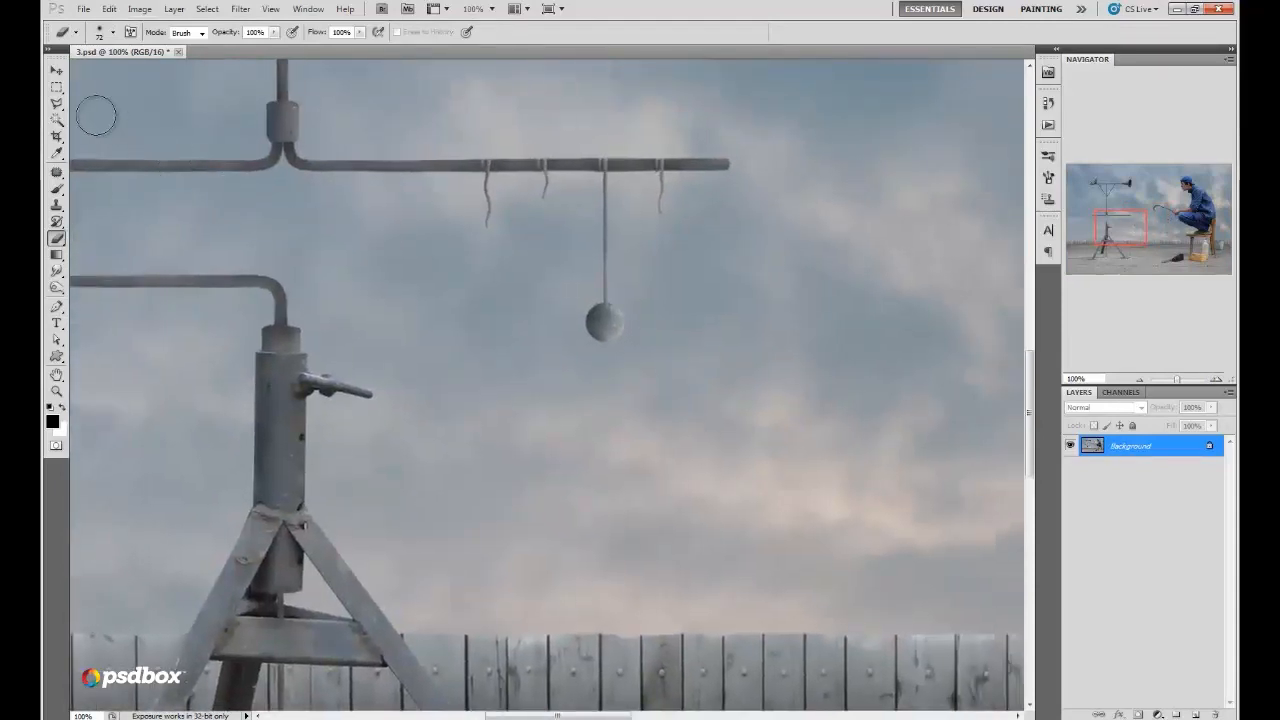
{"action": "left_click_drag", "start_coordinate": [57, 92], "coordinate": [71, 102]}
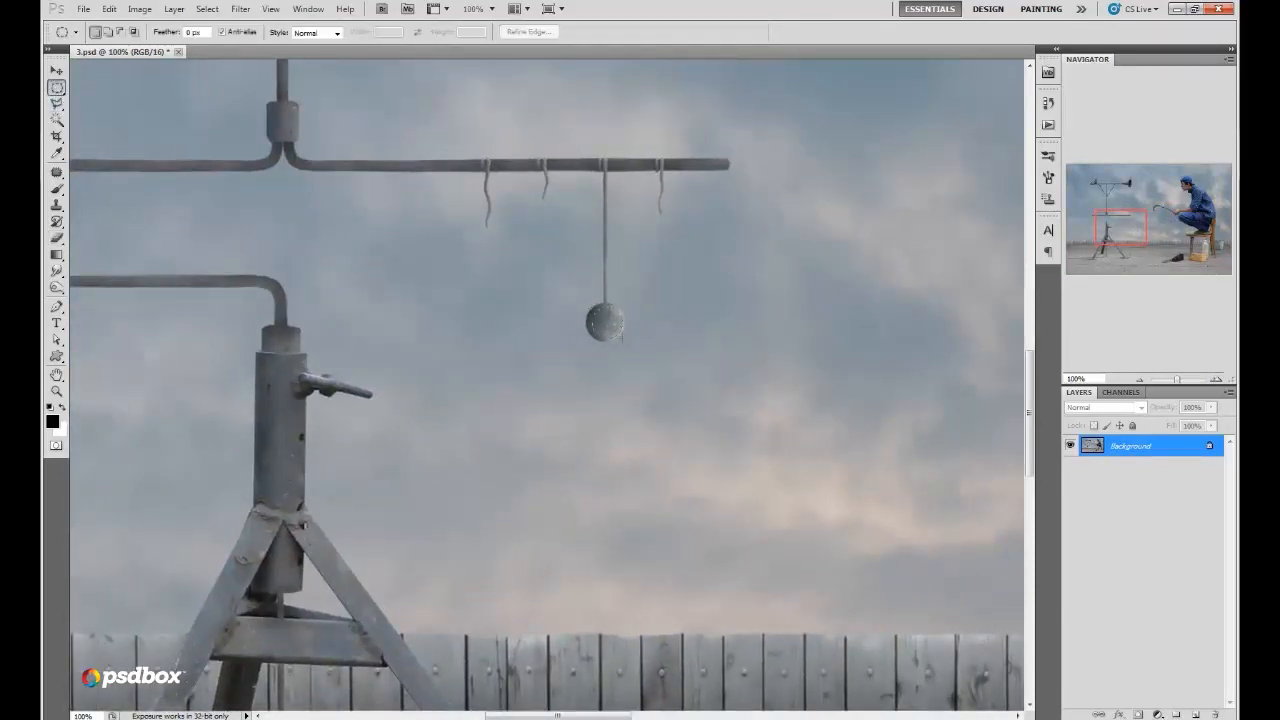
{"action": "left_click", "coordinate": [529, 32]}
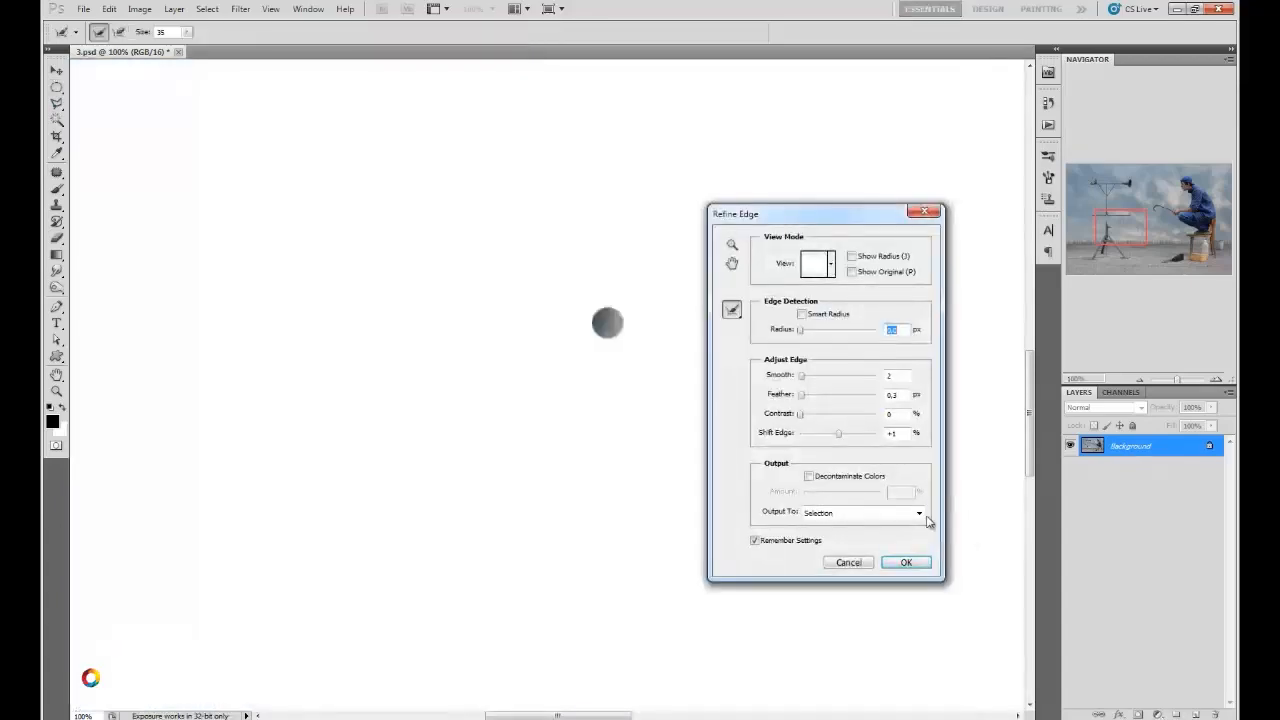
{"action": "left_click", "coordinate": [924, 551]}
{"action": "key", "text": "ctrl+j"}
Step: Move the copied ball onto the ground in front of the tripod's right foot and scale it to about 169%
{"action": "left_click", "coordinate": [55, 74]}
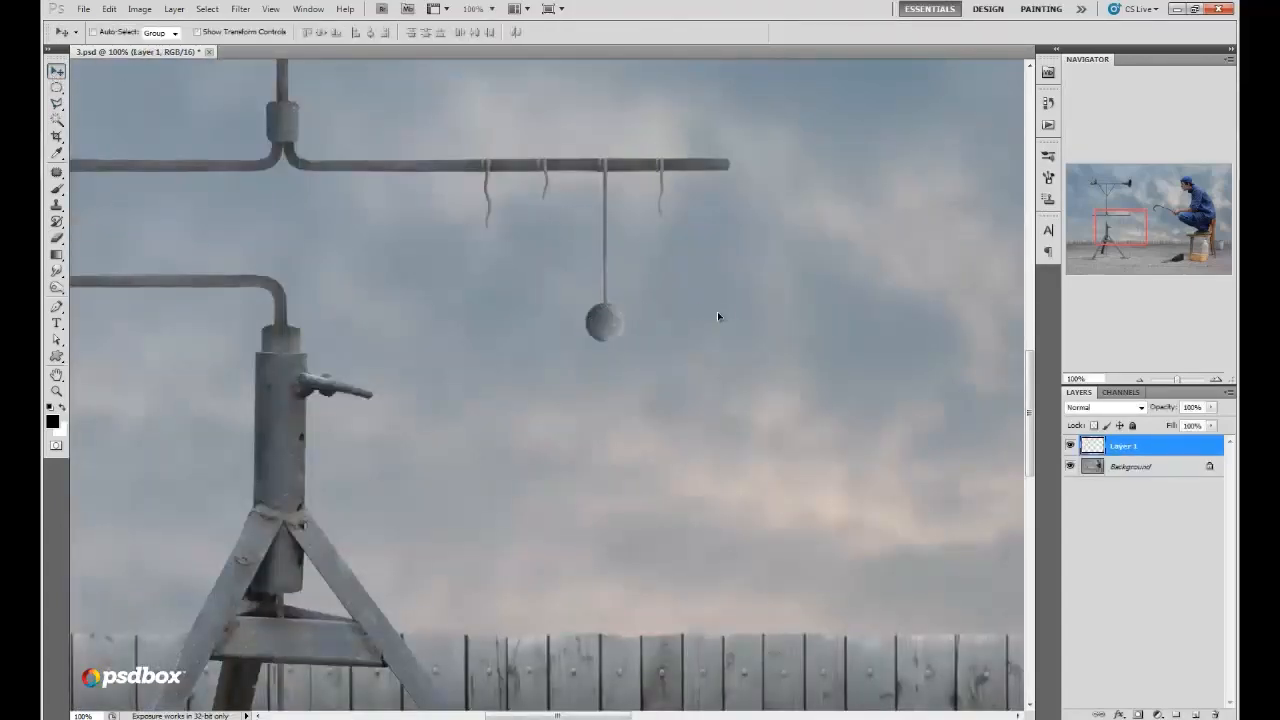
{"action": "left_click_drag", "start_coordinate": [720, 316], "coordinate": [729, 561]}
{"action": "left_click_drag", "start_coordinate": [1130, 231], "coordinate": [1128, 261]}
{"action": "left_click_drag", "start_coordinate": [708, 112], "coordinate": [494, 549]}
{"action": "left_click", "coordinate": [109, 9]}
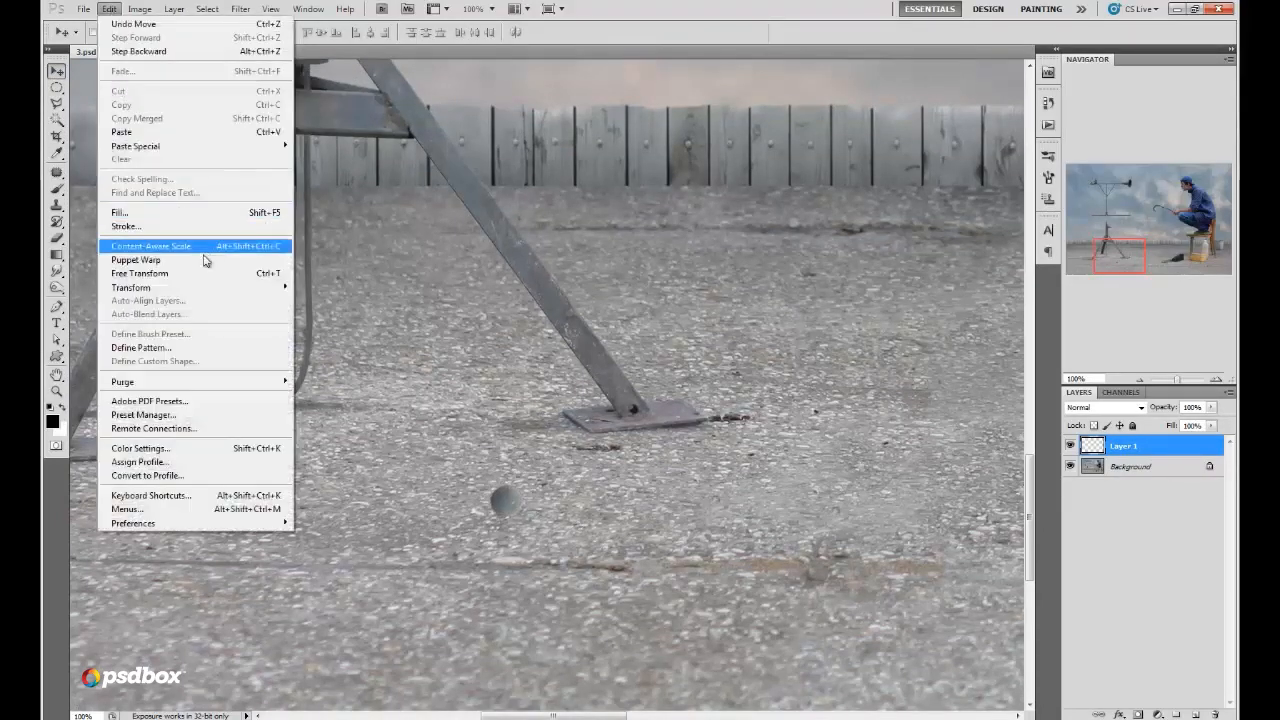
{"action": "left_click", "coordinate": [160, 273]}
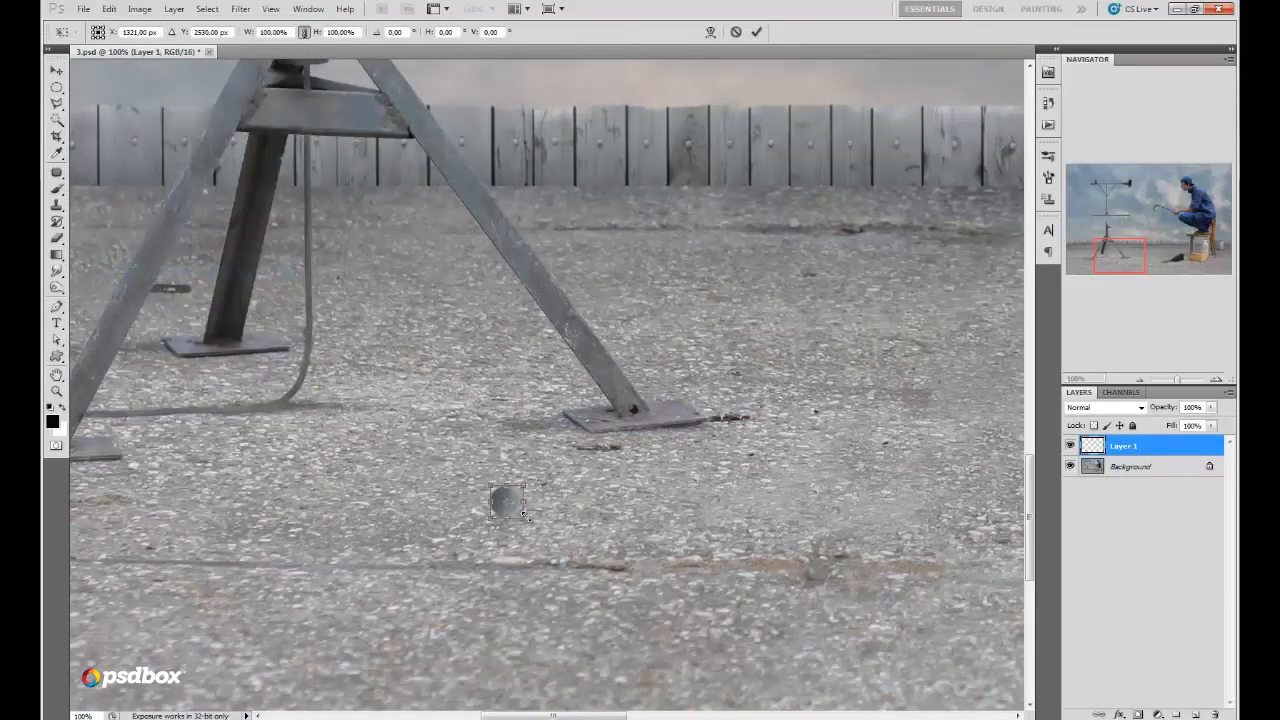
{"action": "mouse_move", "coordinate": [522, 514]}
{"action": "left_mouse_down"}
{"action": "mouse_move", "coordinate": [547, 530]}
{"action": "mouse_move", "coordinate": [519, 523]}
{"action": "left_mouse_up"}
{"action": "left_click_drag", "start_coordinate": [541, 470], "coordinate": [534, 476]}
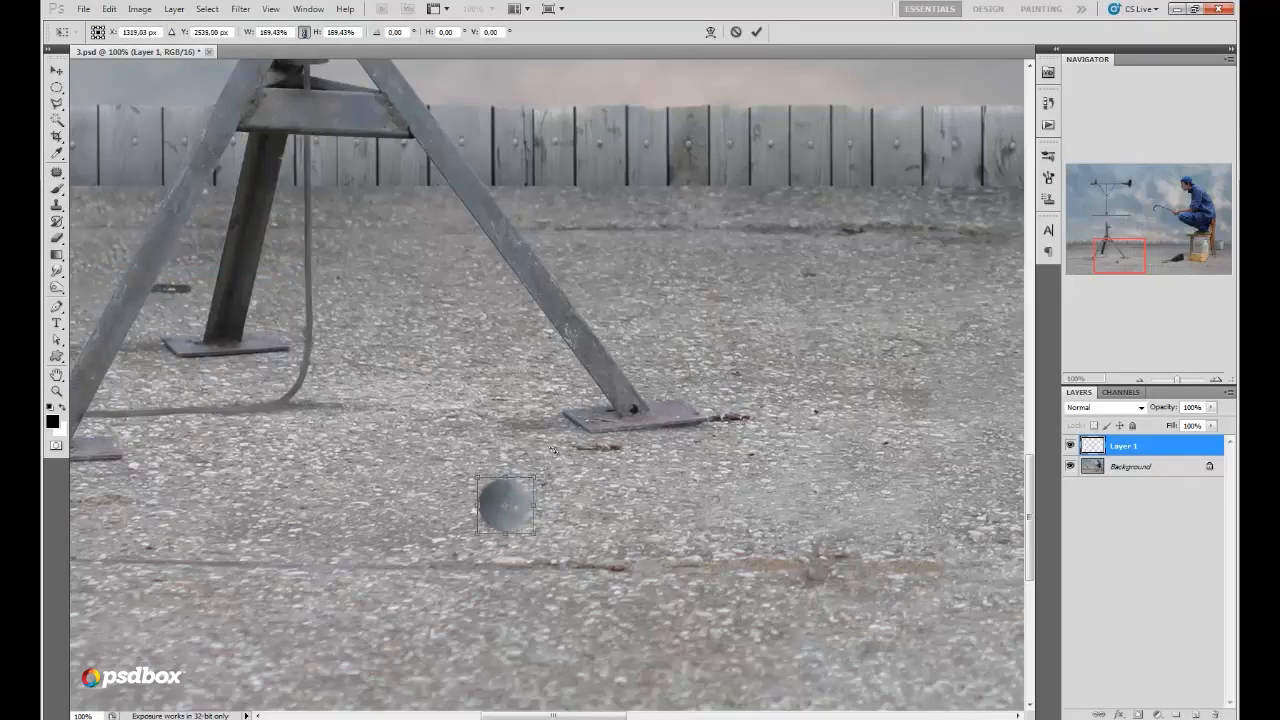
{"action": "left_click", "coordinate": [758, 32]}
Step: Trim the outer edge of the ball on the ground with a 33 px Eraser
{"action": "left_click", "coordinate": [57, 238]}
{"action": "right_click", "coordinate": [530, 372]}
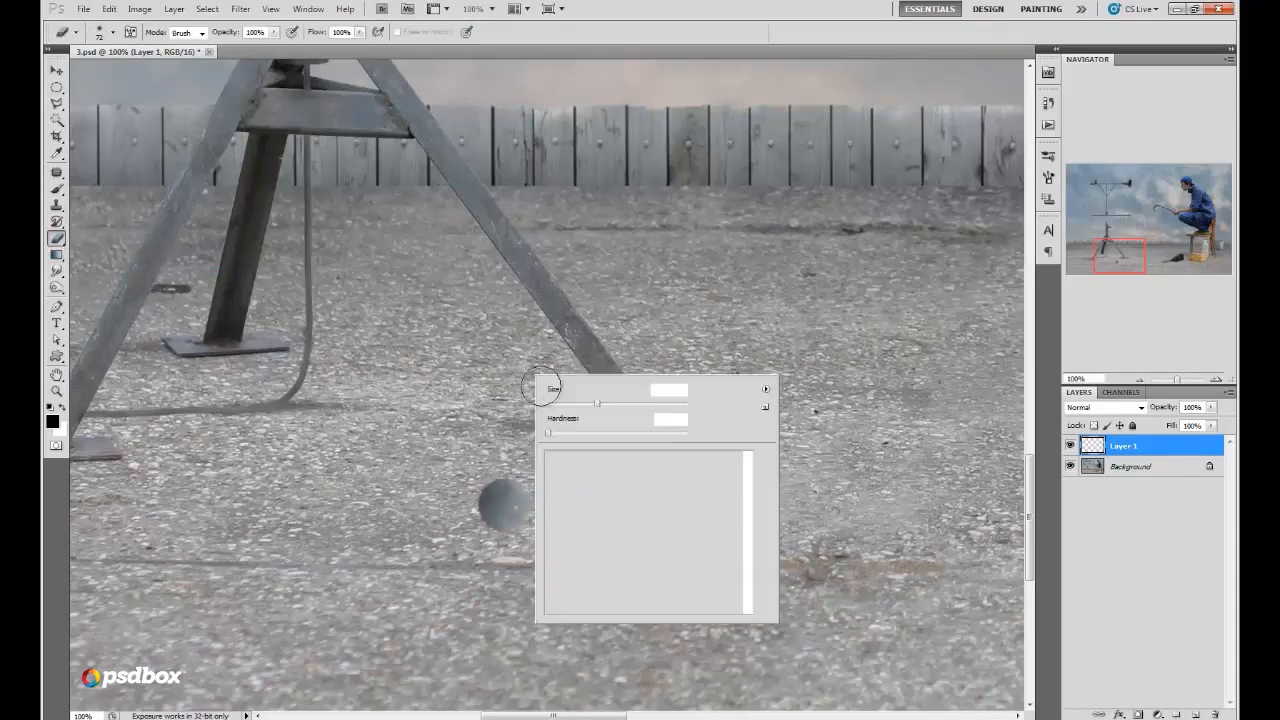
{"action": "key", "text": "Return"}
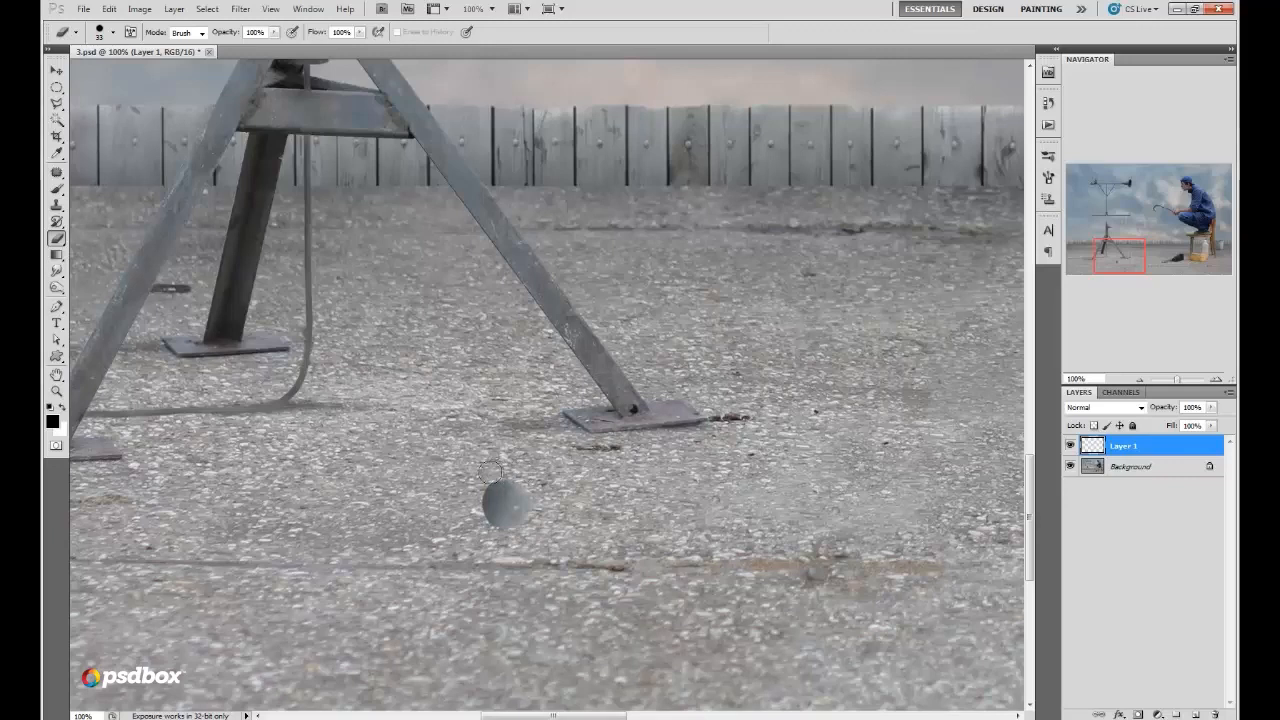
Step: Lighten the ball on the ground with a 42 px Dodge brush at 12% midtones exposure
{"action": "left_click", "coordinate": [57, 287]}
{"action": "left_click", "coordinate": [84, 299]}
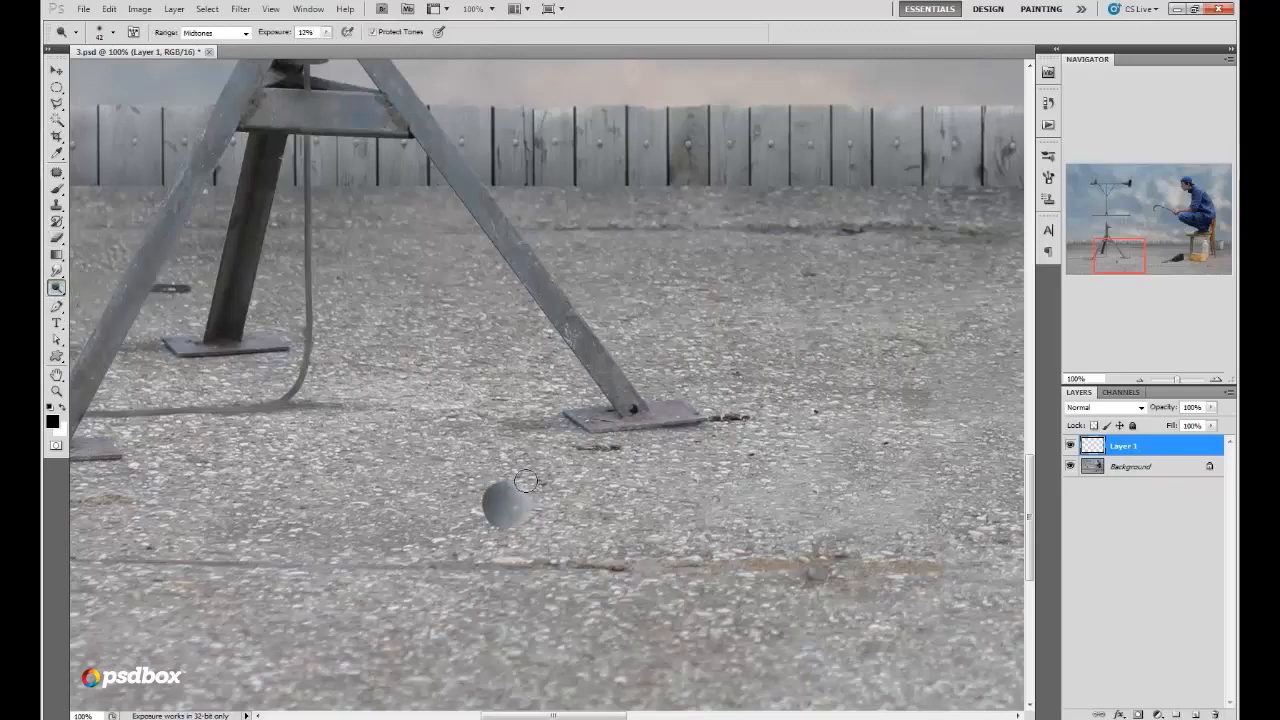
{"action": "mouse_move", "coordinate": [526, 481]}
{"action": "left_mouse_down"}
{"action": "mouse_move", "coordinate": [534, 519]}
{"action": "mouse_move", "coordinate": [525, 480]}
{"action": "left_mouse_up"}
{"action": "left_click_drag", "start_coordinate": [1121, 264], "coordinate": [1114, 329]}
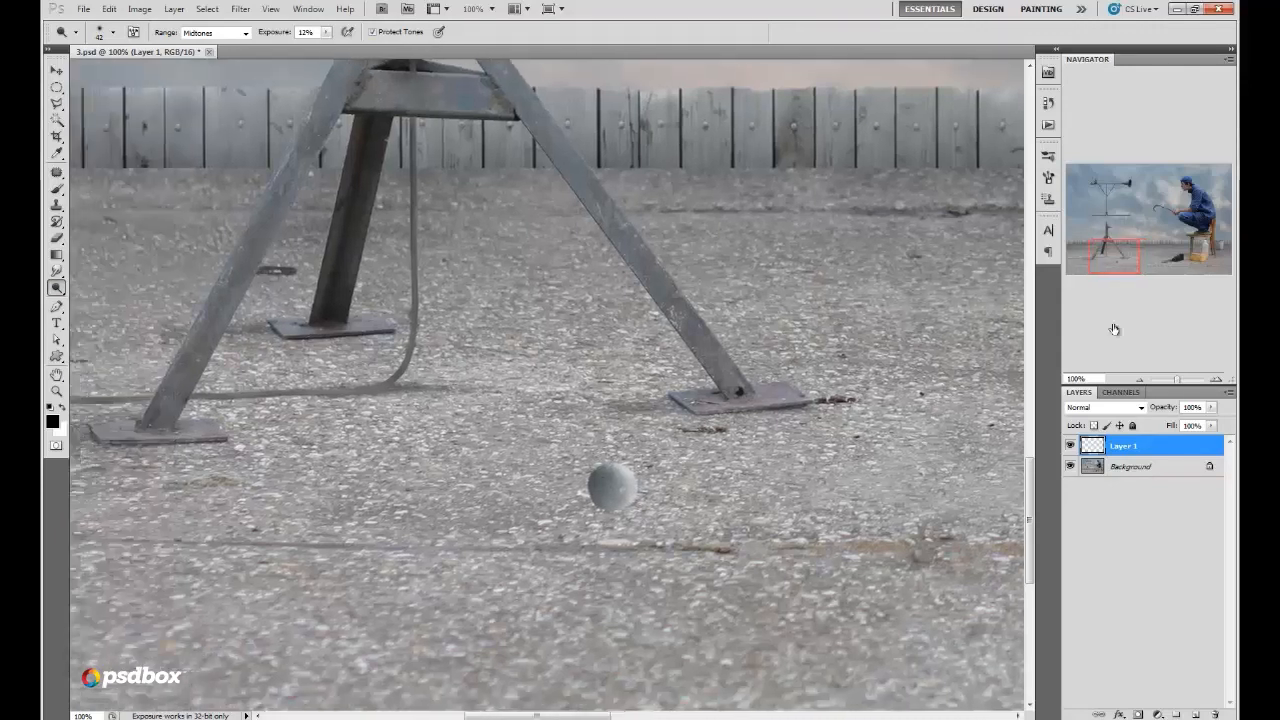
Step: Add a new layer beneath the ball's layer and paint a soft black shadow at the ball's lower left with a 25 px brush
{"action": "left_click", "coordinate": [1196, 714]}
{"action": "left_click_drag", "start_coordinate": [1105, 446], "coordinate": [1110, 470]}
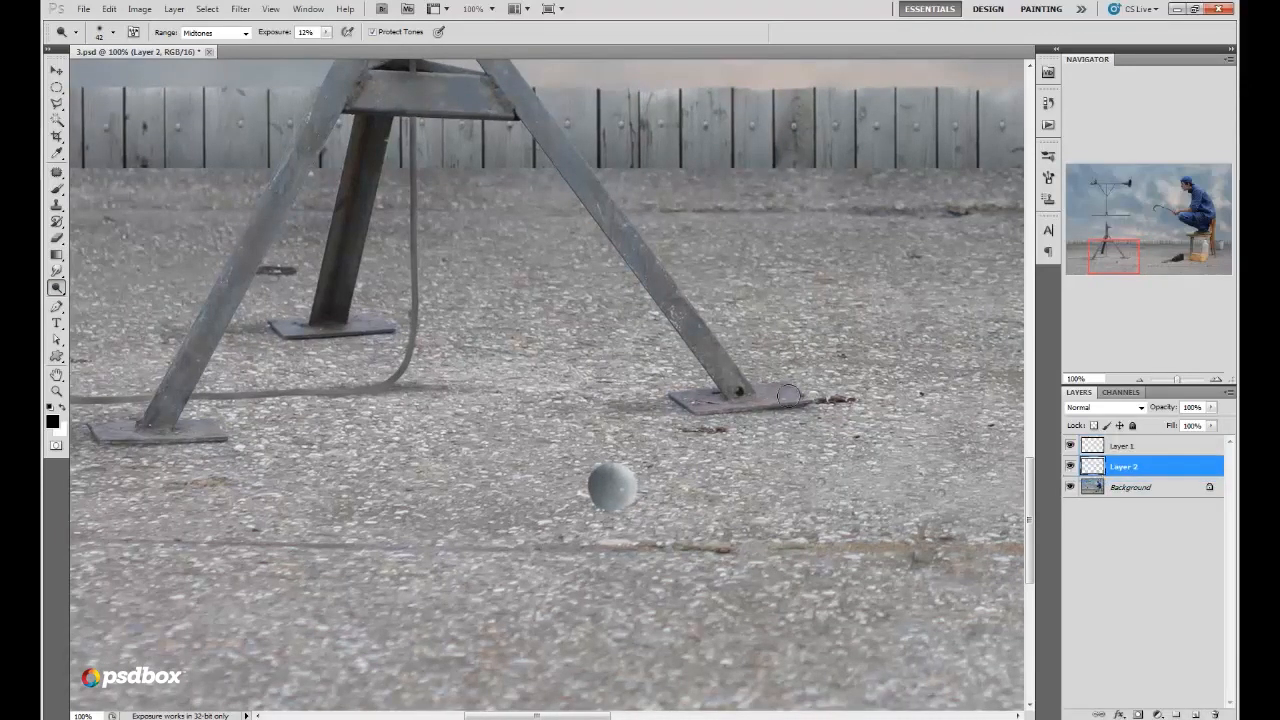
{"action": "left_click", "coordinate": [57, 190]}
{"action": "right_click", "coordinate": [650, 437]}
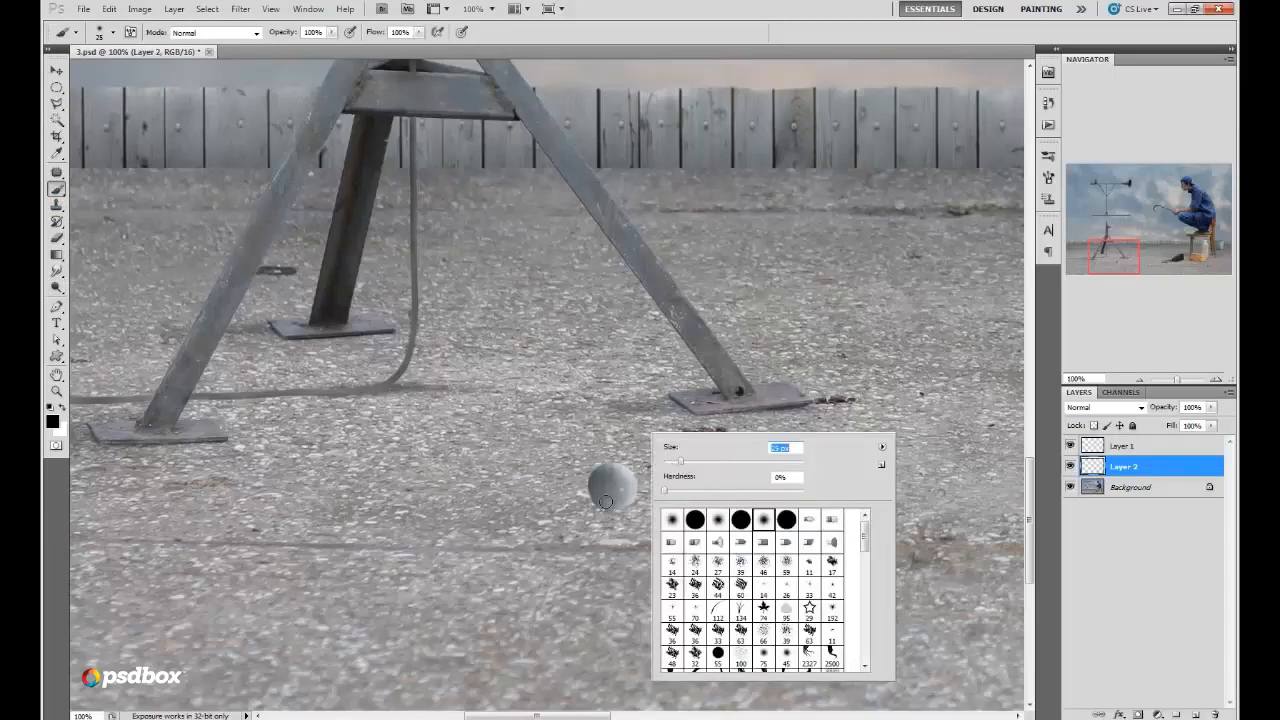
{"action": "left_click", "coordinate": [603, 502]}
{"action": "left_click_drag", "start_coordinate": [603, 505], "coordinate": [573, 506]}
Step: Smudge the ball's shadow out to the left along the ground with a 42 px brush at 38% strength
{"action": "left_click", "coordinate": [57, 271]}
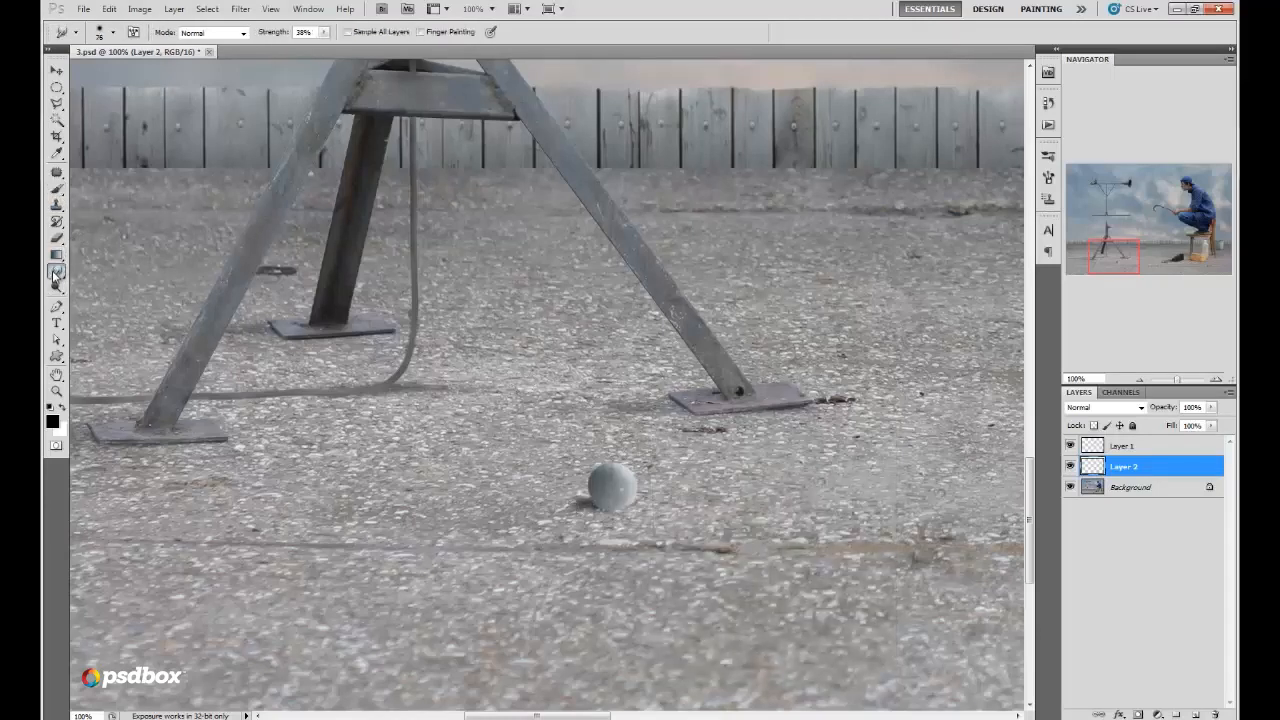
{"action": "right_click", "coordinate": [636, 416]}
{"action": "left_click", "coordinate": [597, 497]}
{"action": "mouse_move", "coordinate": [597, 497]}
{"action": "left_mouse_down"}
{"action": "mouse_move", "coordinate": [472, 511]}
{"action": "mouse_move", "coordinate": [560, 505]}
{"action": "mouse_move", "coordinate": [516, 514]}
{"action": "left_mouse_up"}
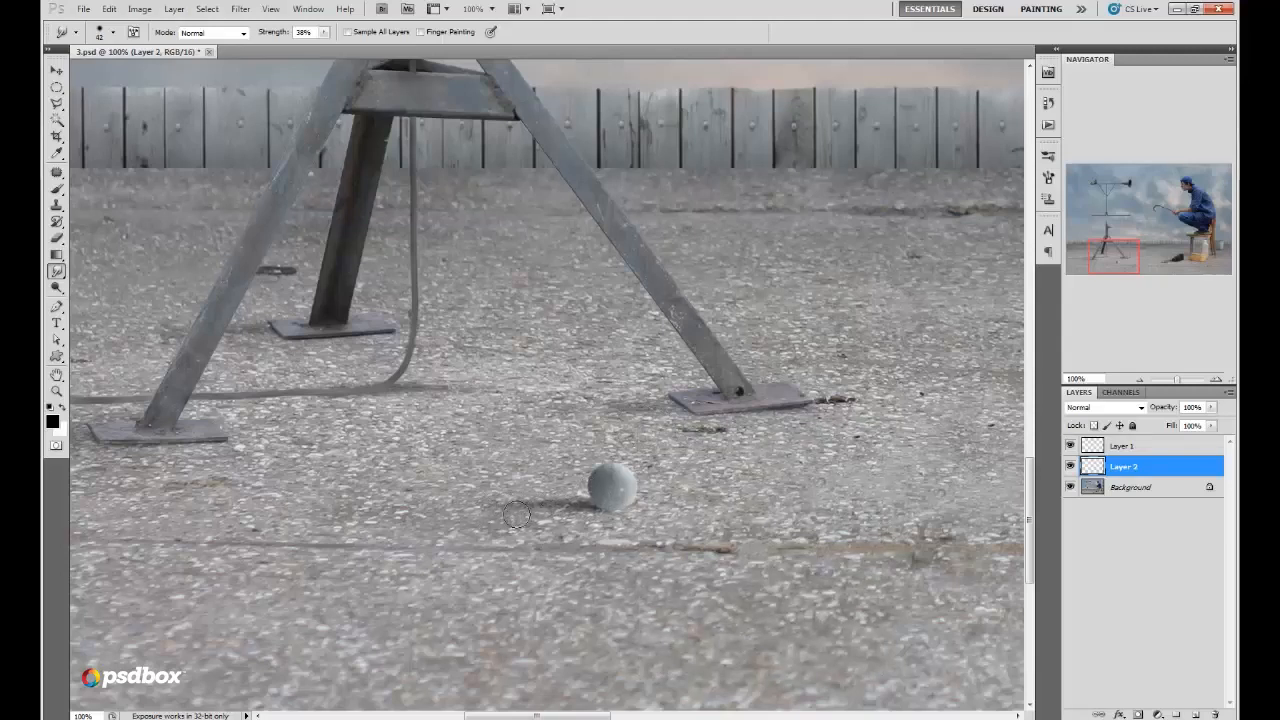
Step: Merge the ball with its shadow layer and duplicate the merged layer
{"action": "right_click", "coordinate": [1121, 458]}
{"action": "left_click", "coordinate": [1100, 420]}
{"action": "left_click_drag", "start_coordinate": [1125, 446], "coordinate": [1199, 711]}
Step: Move the duplicated ball and shadow to the ground right of the tripod's right foot and scale them to 84.12%
{"action": "left_click", "coordinate": [109, 9]}
{"action": "left_click", "coordinate": [200, 272]}
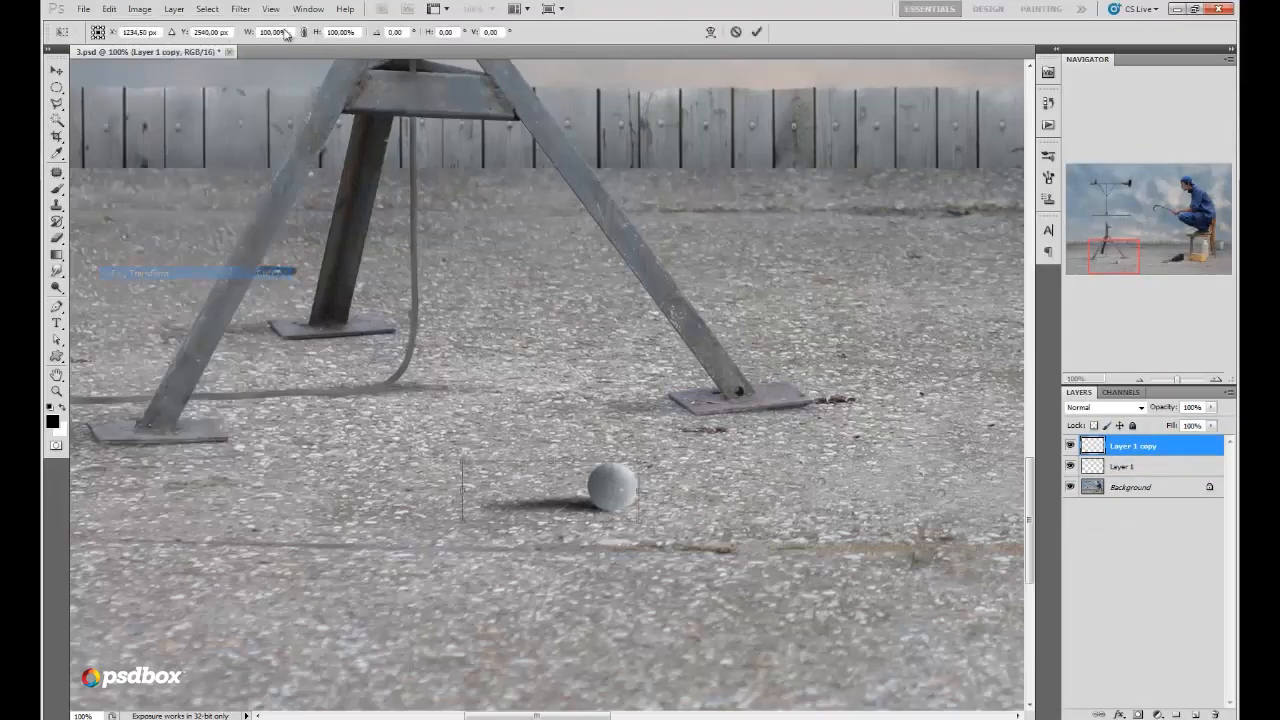
{"action": "left_click_drag", "start_coordinate": [637, 456], "coordinate": [829, 336]}
{"action": "left_click_drag", "start_coordinate": [1127, 267], "coordinate": [1136, 270]}
{"action": "left_click_drag", "start_coordinate": [616, 342], "coordinate": [691, 443]}
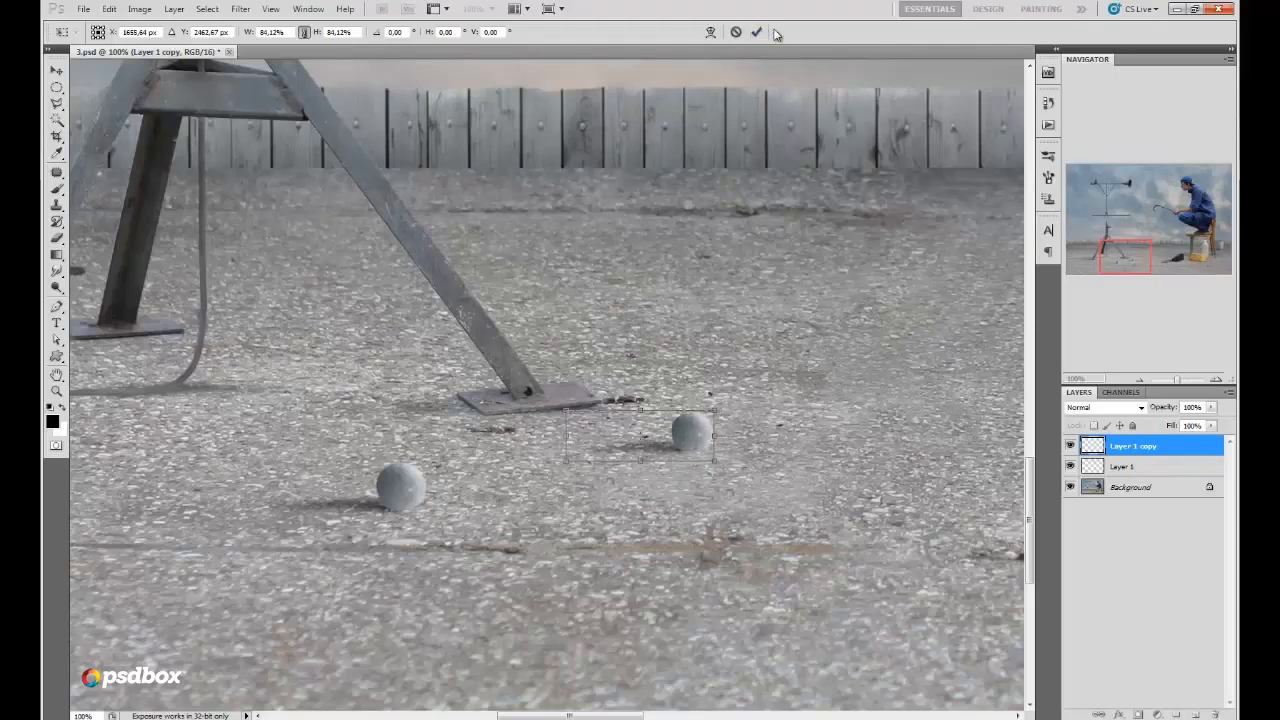
{"action": "left_click", "coordinate": [757, 33]}
Step: Retouch the surface of the smaller ball with a 16 px Clone Stamp sampled from the ball itself
{"action": "key", "text": "s"}
{"action": "right_click", "coordinate": [697, 424]}
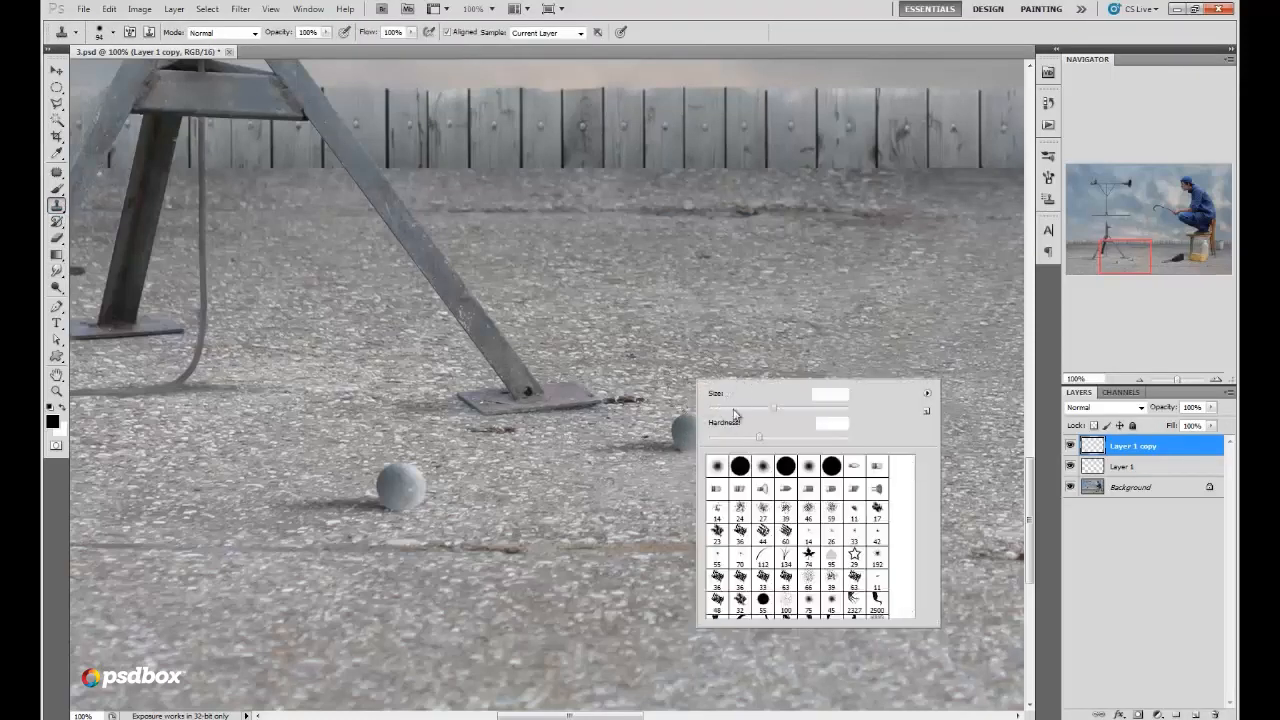
{"action": "left_click", "coordinate": [689, 435], "text": "alt"}
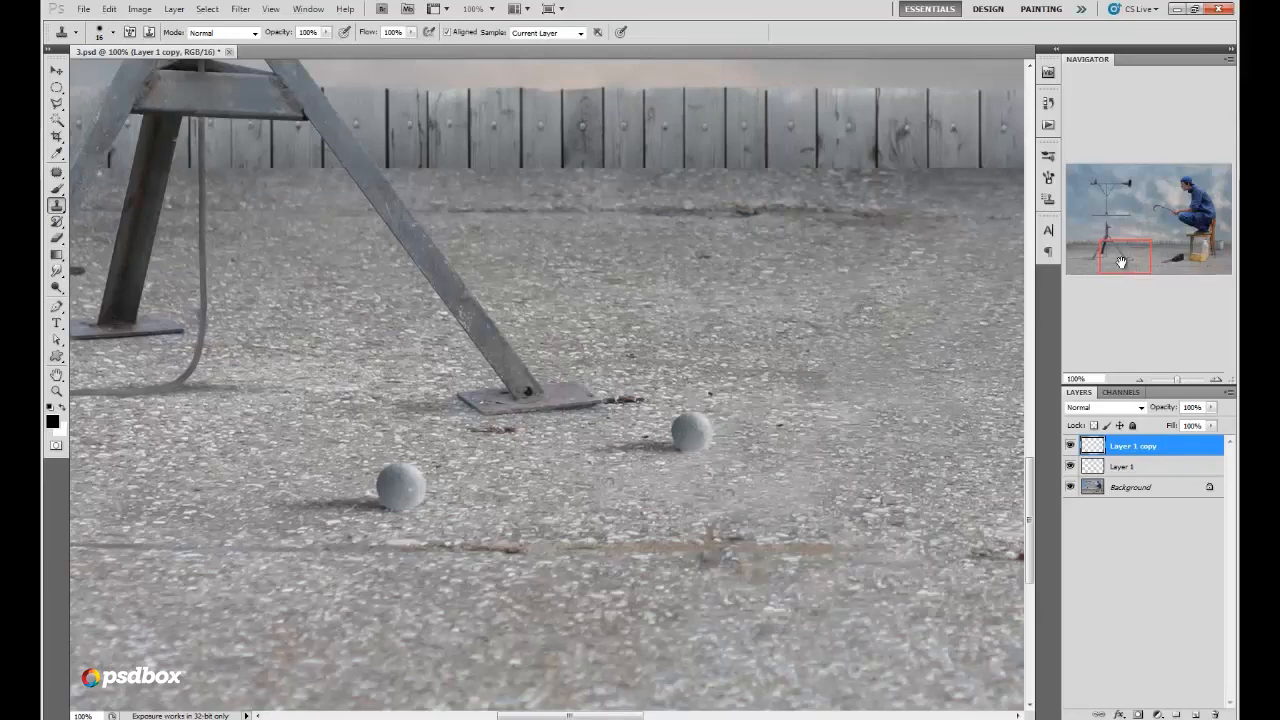
Step: Merge both ball layers with the background and duplicate the merged background layer
{"action": "left_click_drag", "start_coordinate": [1121, 262], "coordinate": [1107, 240]}
{"action": "left_click", "coordinate": [1130, 494], "text": "shift"}
{"action": "right_click", "coordinate": [1140, 464]}
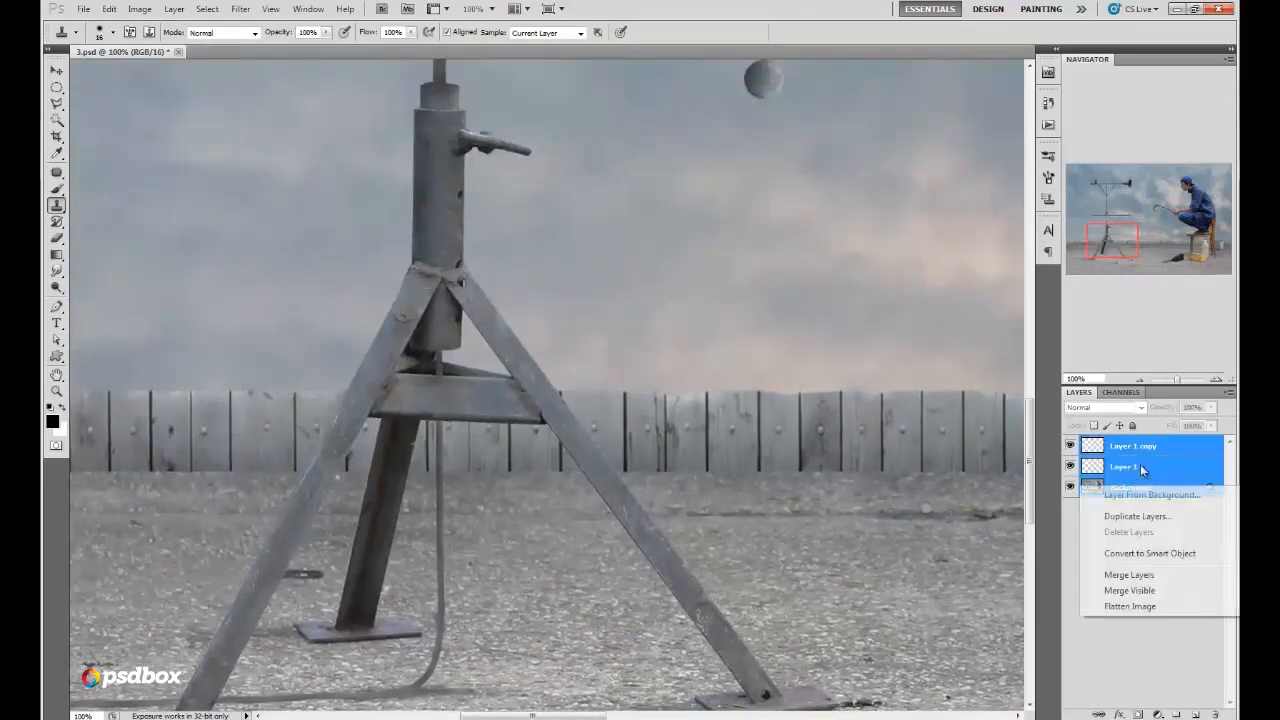
{"action": "left_click", "coordinate": [1145, 577]}
{"action": "left_click_drag", "start_coordinate": [1135, 446], "coordinate": [1188, 696]}
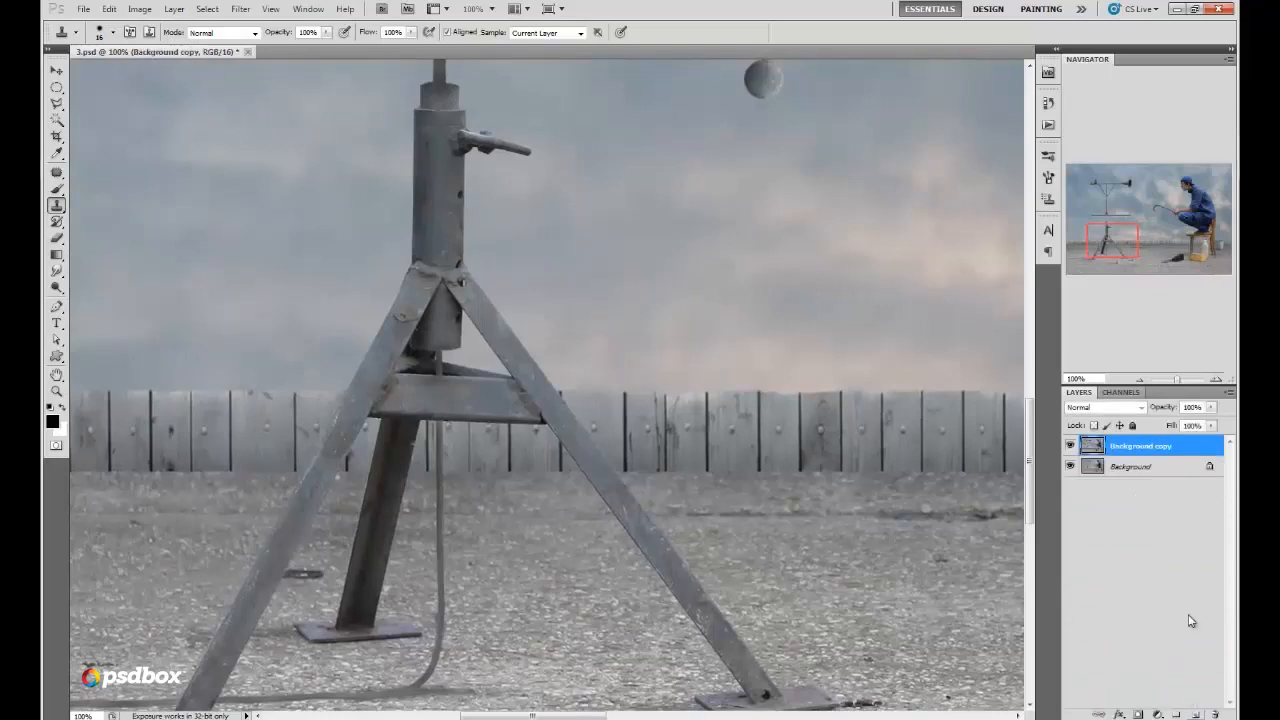
Step: Select the tripod's right leg and the adjoining tube edge with a polygonal selection, refining its edge with 0.3 px feather
{"action": "left_click_drag", "start_coordinate": [1117, 238], "coordinate": [1124, 249]}
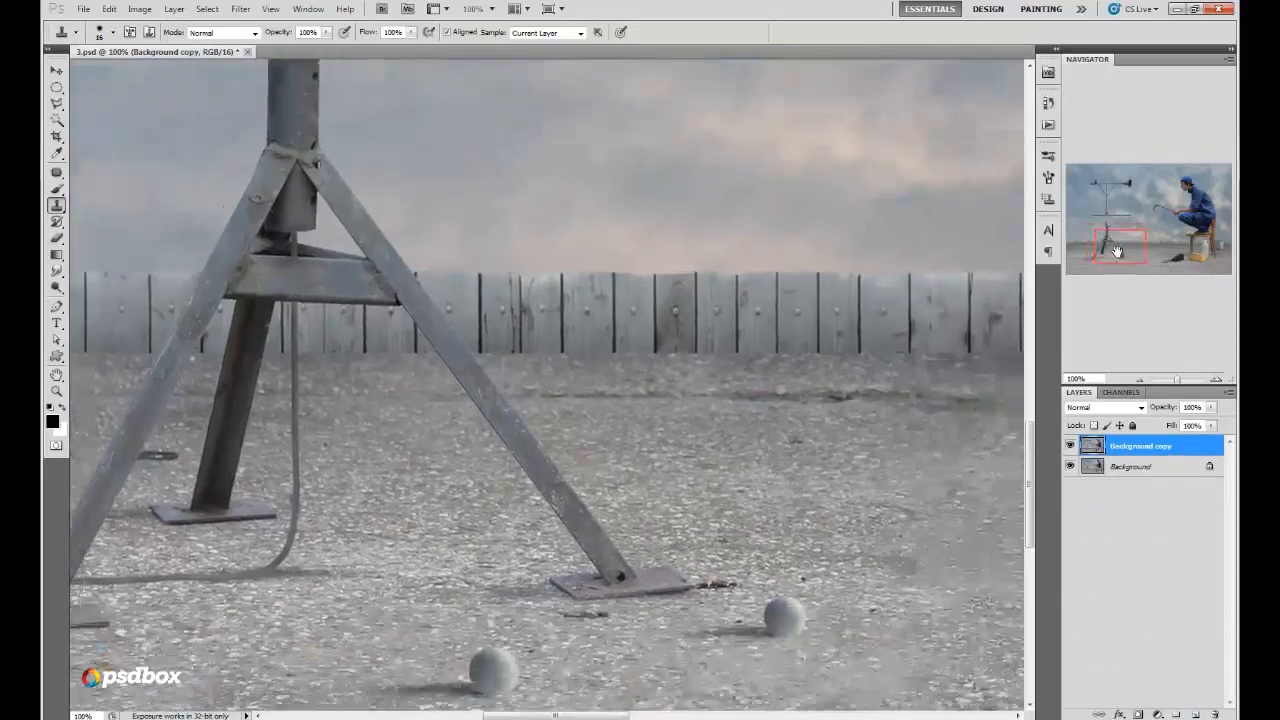
{"action": "left_click", "coordinate": [57, 104]}
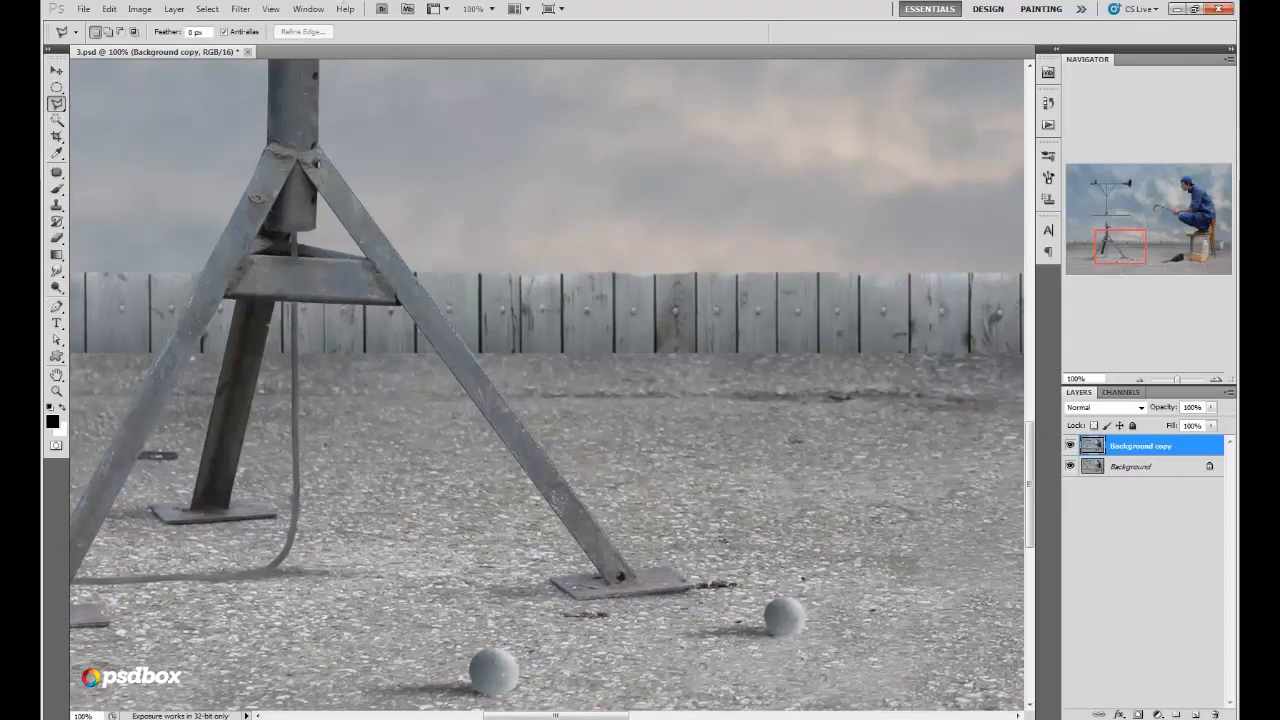
{"action": "scroll", "coordinate": [324, 220], "scroll_direction": "up", "scroll_amount": 5}
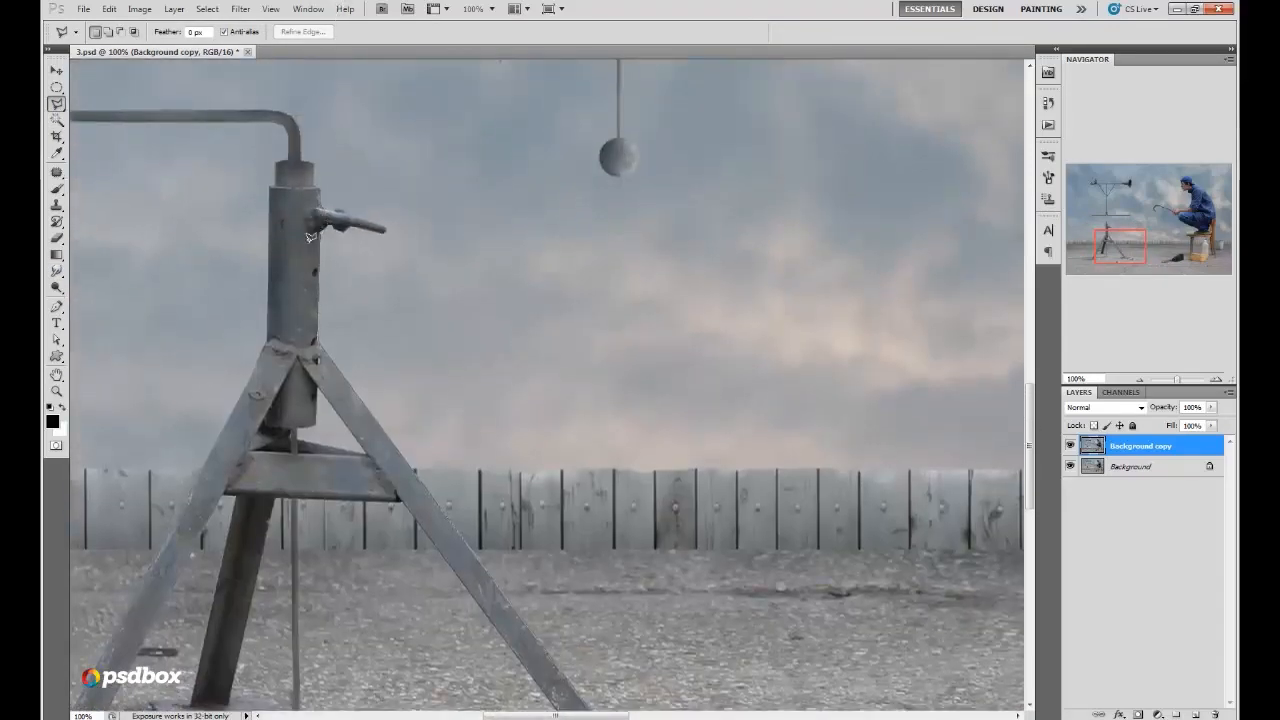
{"action": "left_click", "coordinate": [289, 250]}
{"action": "left_click", "coordinate": [304, 341]}
{"action": "scroll", "coordinate": [553, 648], "scroll_direction": "down", "scroll_amount": 1}
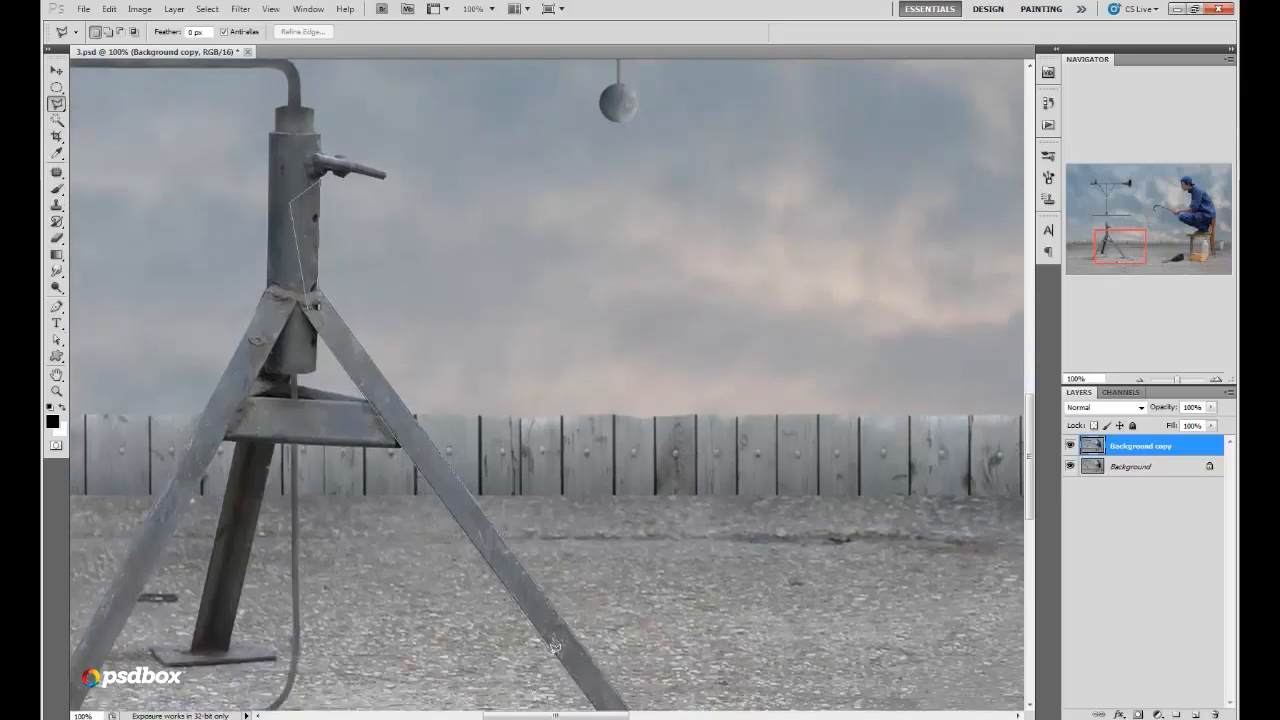
{"action": "scroll", "coordinate": [570, 665], "scroll_direction": "down", "scroll_amount": 2}
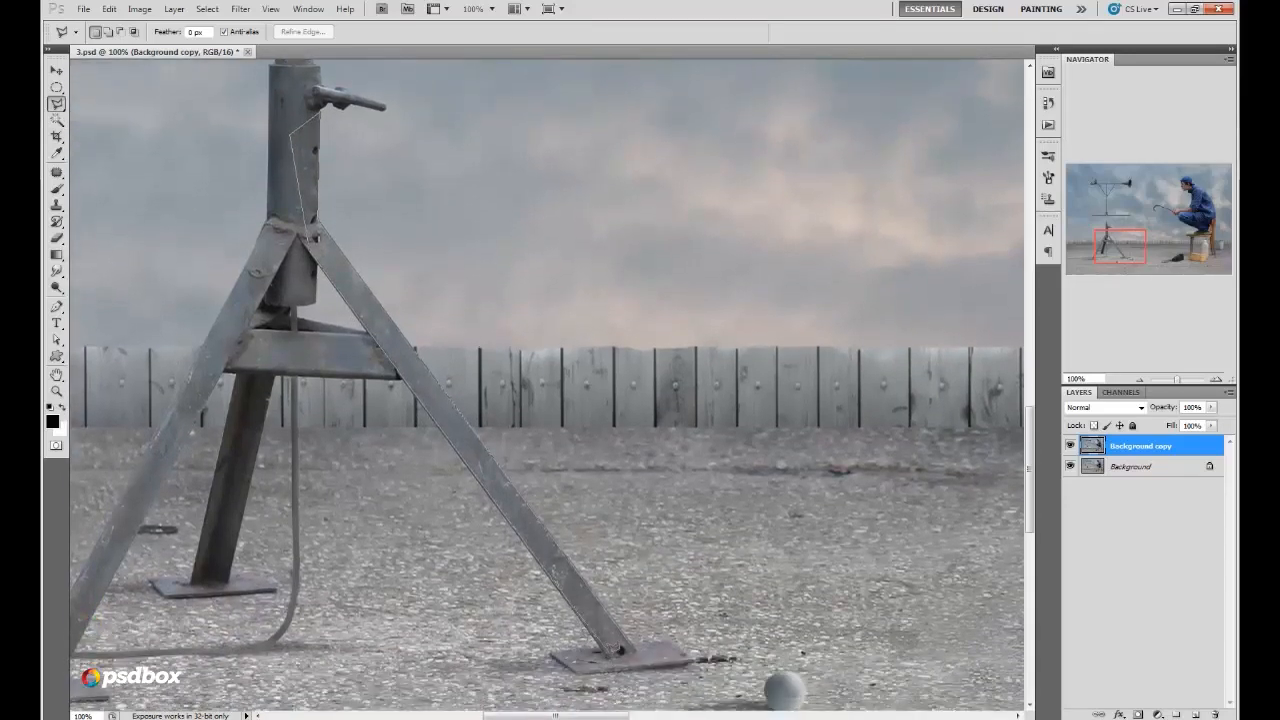
{"action": "double_click", "coordinate": [632, 645]}
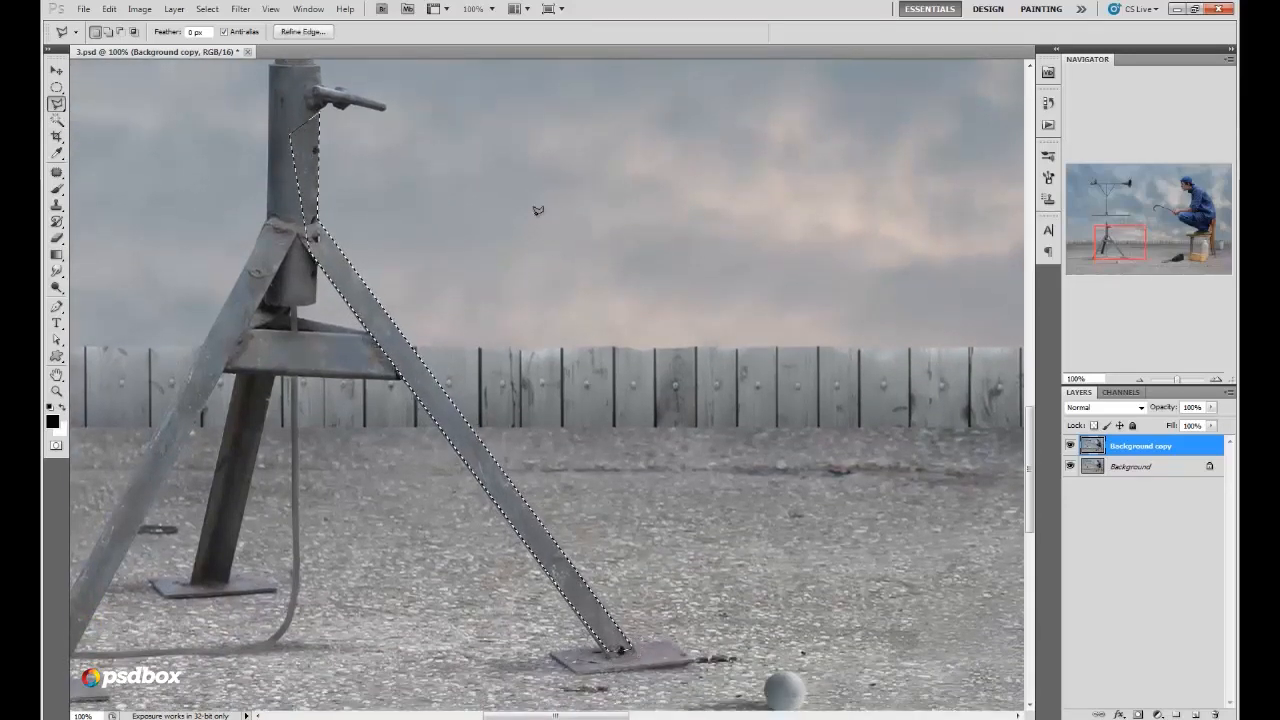
{"action": "left_click", "coordinate": [312, 33]}
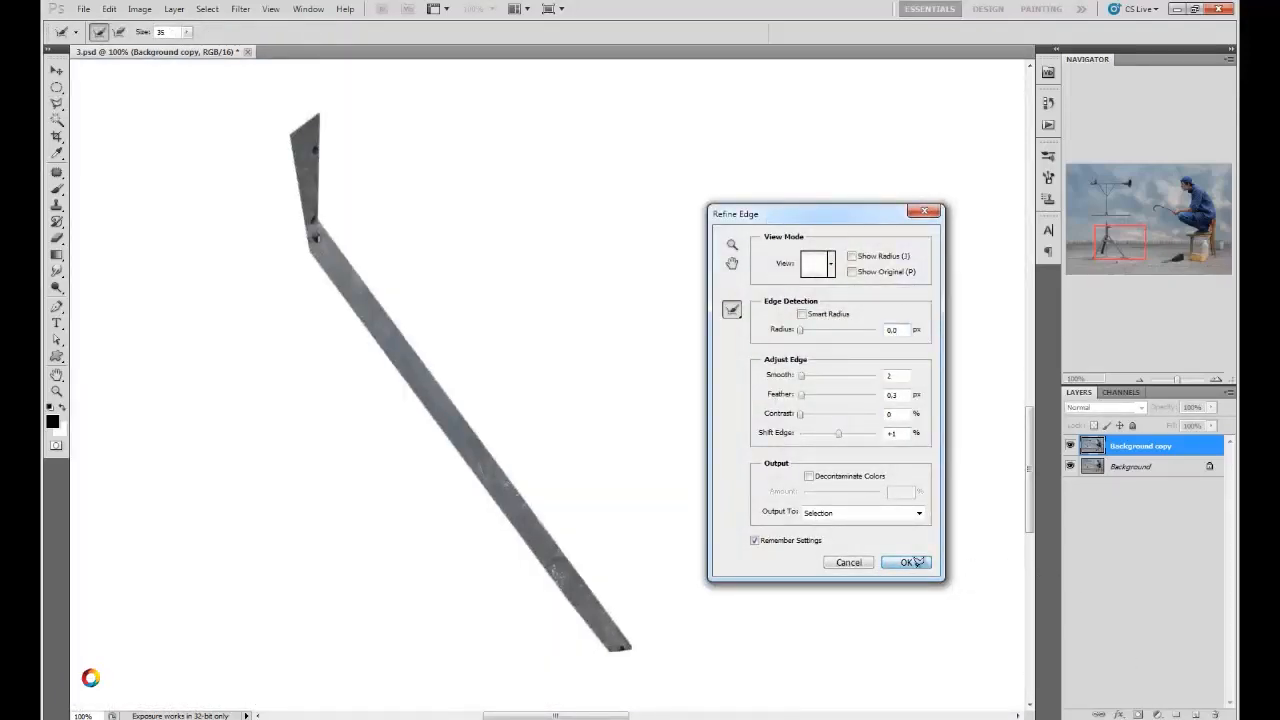
{"action": "left_click", "coordinate": [906, 562]}
{"action": "left_click", "coordinate": [1196, 715]}
{"action": "left_click", "coordinate": [56, 190]}
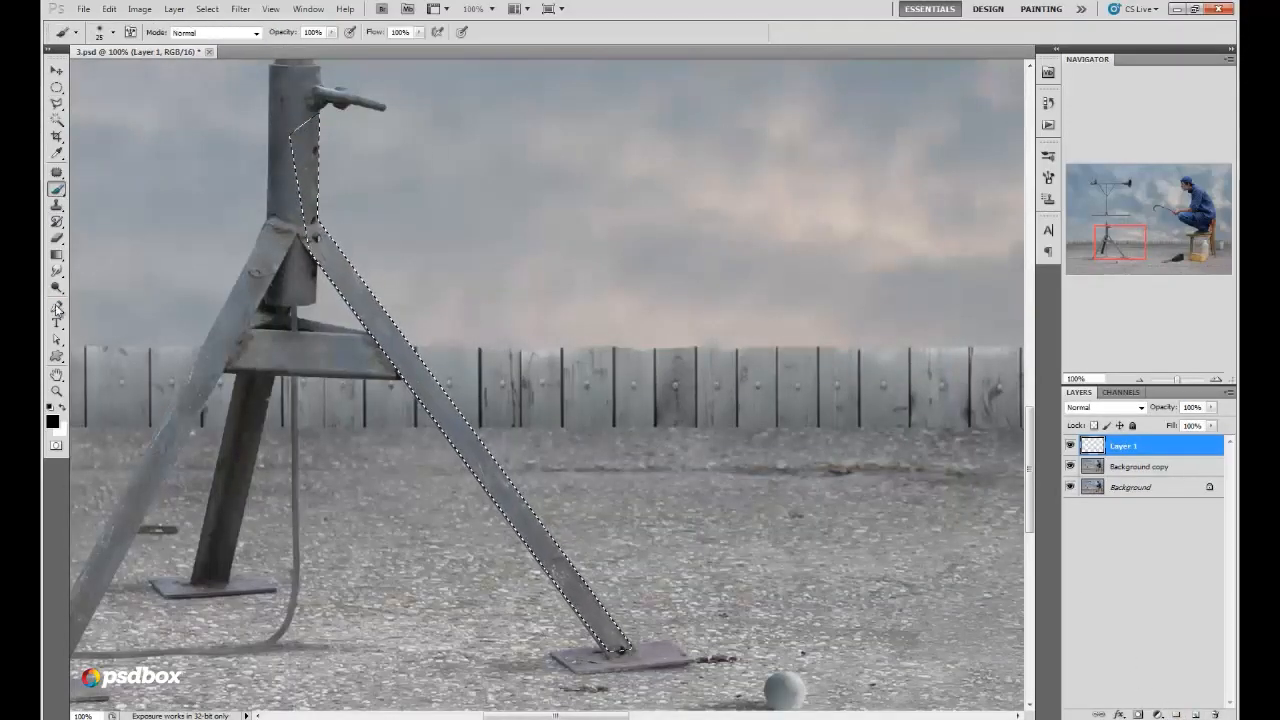
{"action": "left_click", "coordinate": [64, 409]}
{"action": "right_click", "coordinate": [500, 268]}
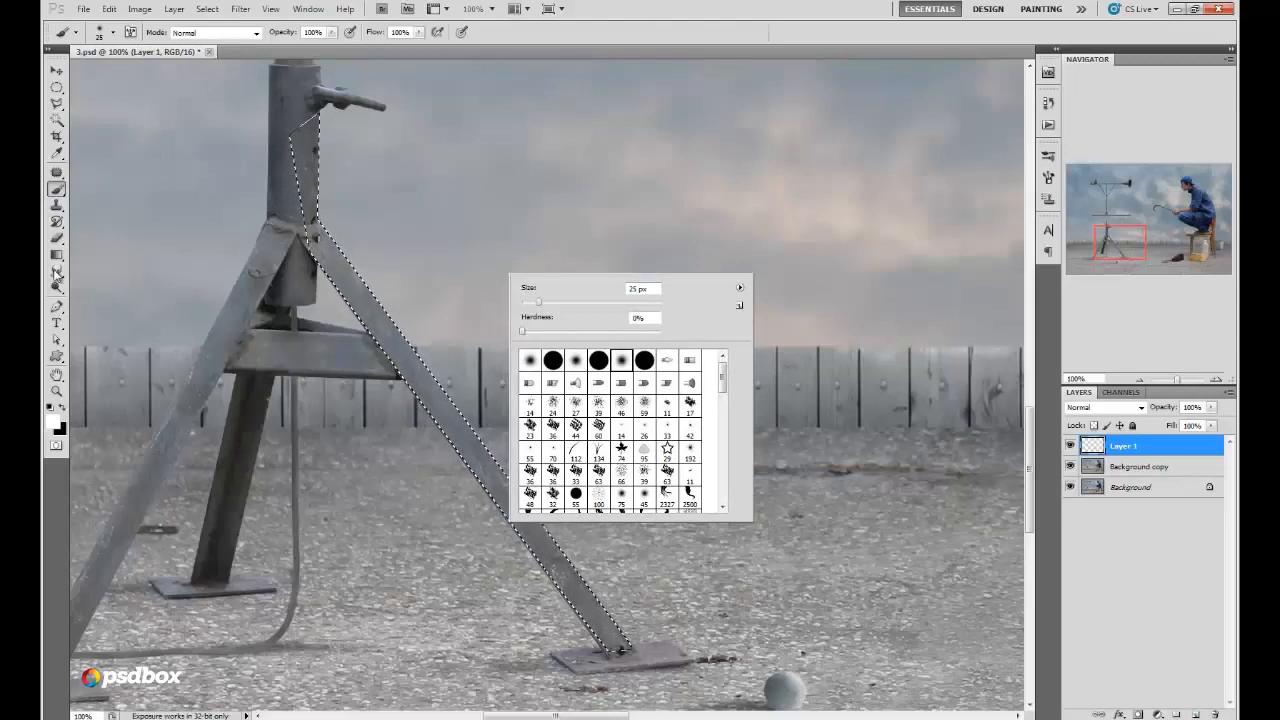
Step: Lighten the selected leg and tube edge on the background copy with a 41 px Dodge brush at 12% midtones exposure, then deselect
{"action": "left_click", "coordinate": [56, 287]}
{"action": "right_click", "coordinate": [56, 287]}
{"action": "left_click", "coordinate": [100, 300]}
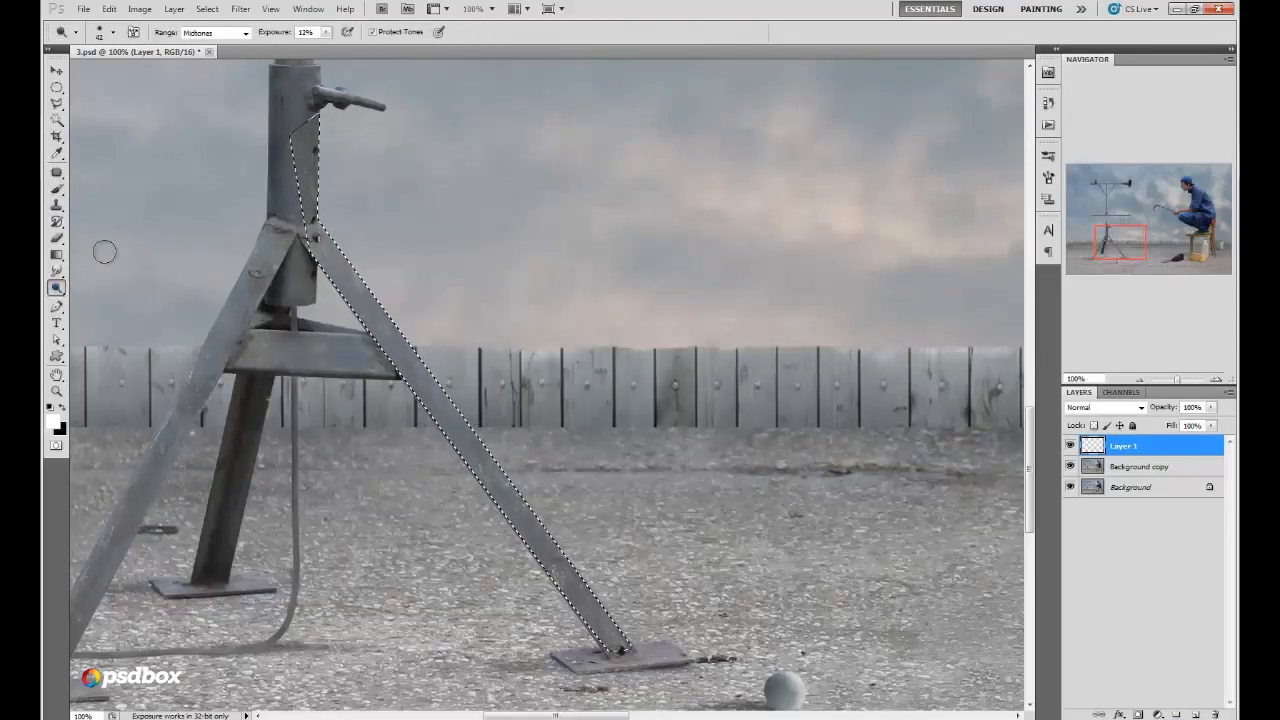
{"action": "right_click", "coordinate": [418, 246]}
{"action": "left_click", "coordinate": [463, 270]}
{"action": "left_click", "coordinate": [336, 240]}
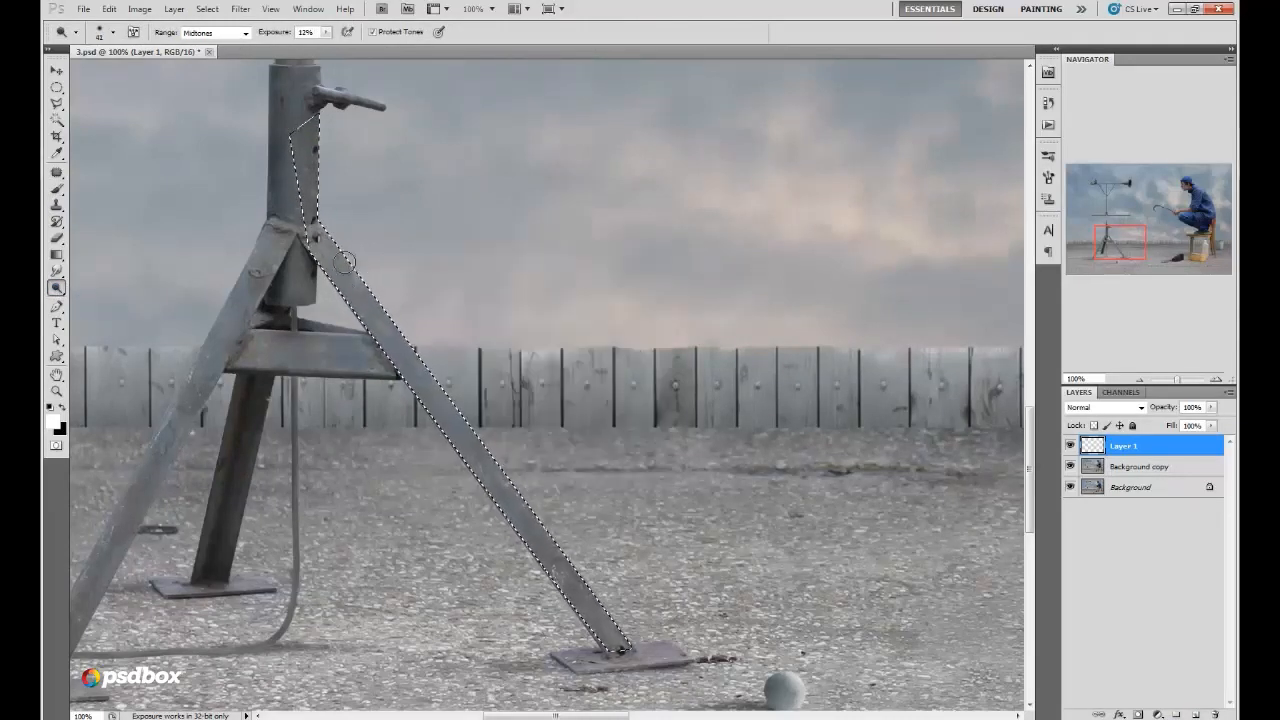
{"action": "left_click", "coordinate": [1093, 465]}
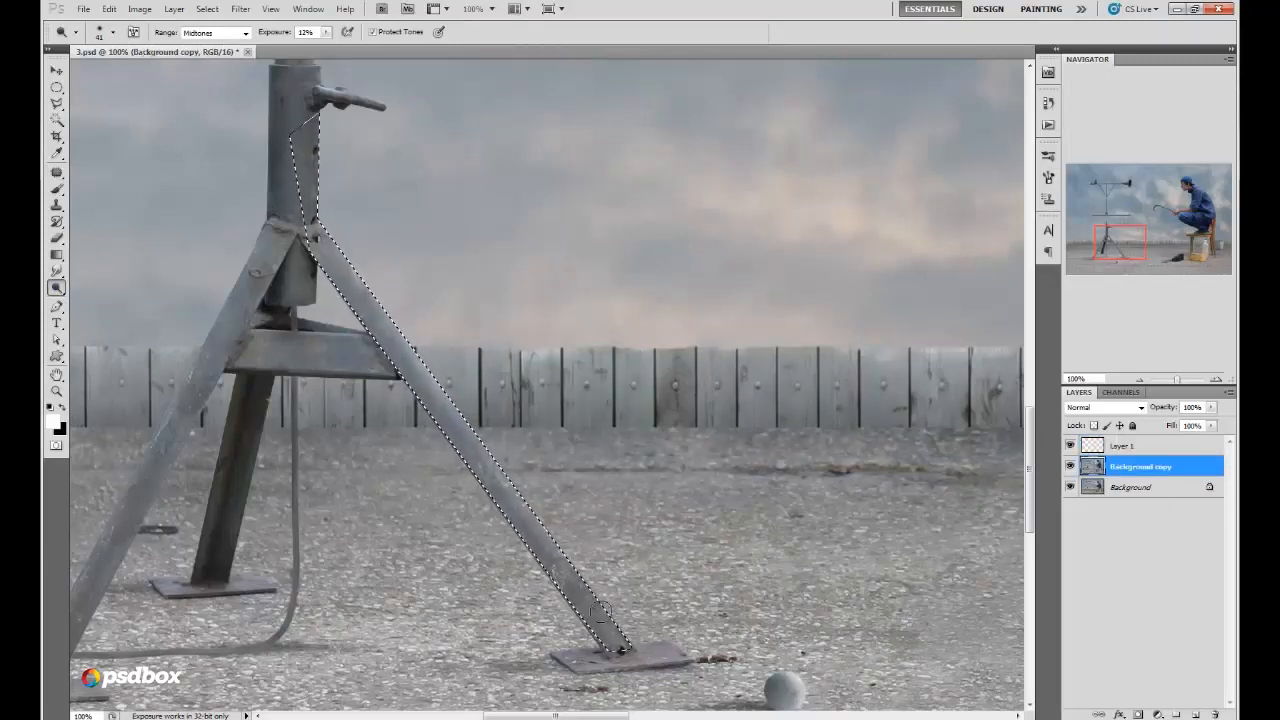
{"action": "left_click_drag", "start_coordinate": [1124, 272], "coordinate": [1112, 258]}
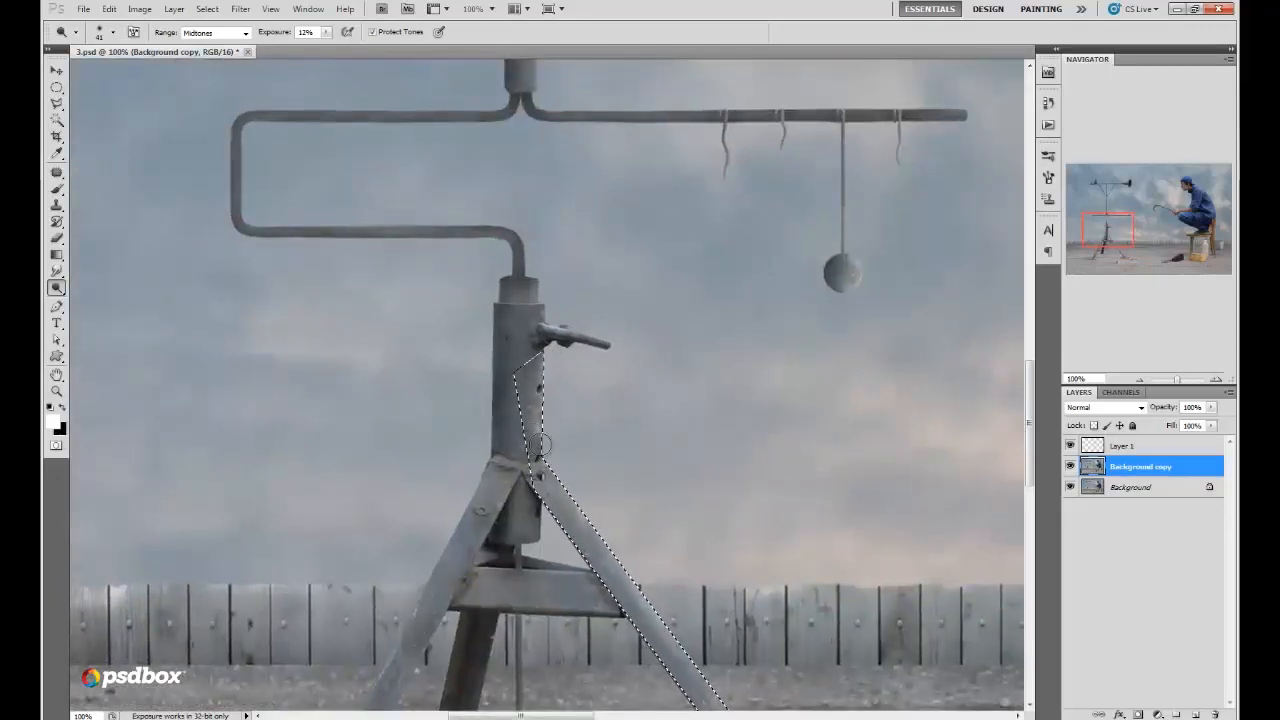
{"action": "left_click", "coordinate": [57, 91]}
{"action": "key", "text": "ctrl+d"}
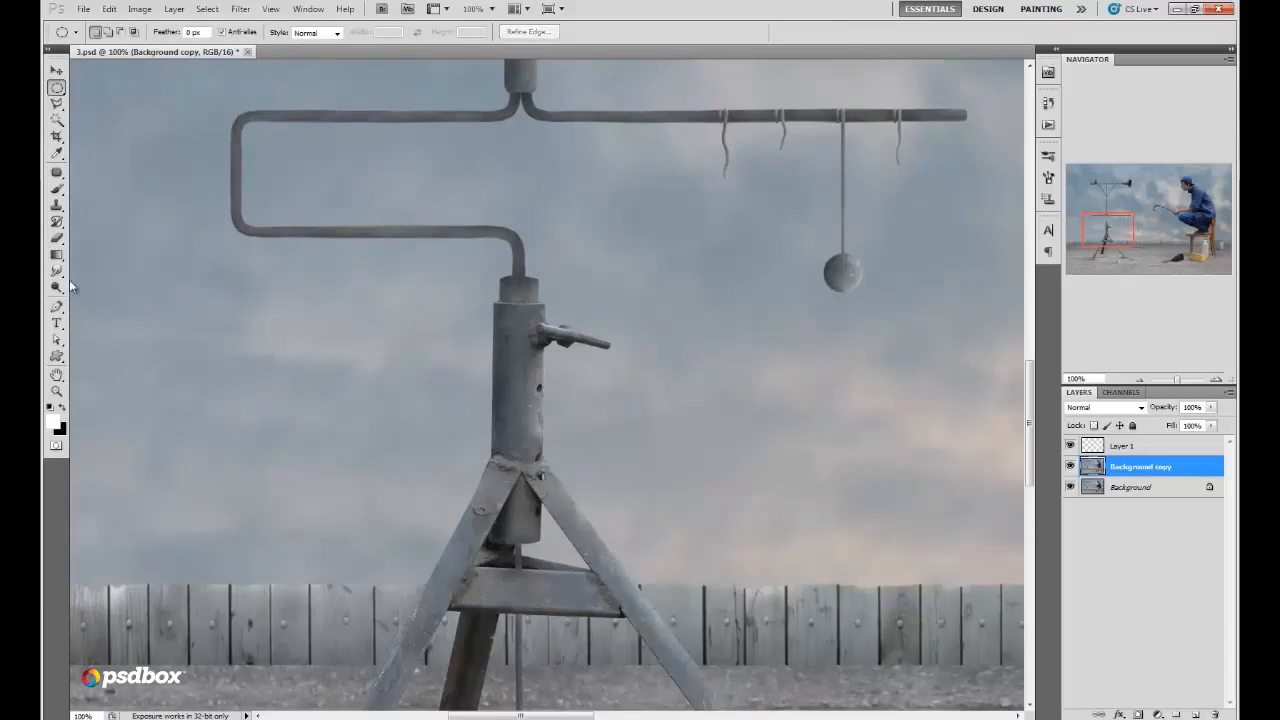
Step: Merge all layers into the background and make two duplicates of the merged layer
{"action": "left_click", "coordinate": [56, 287]}
{"action": "left_click", "coordinate": [1138, 378]}
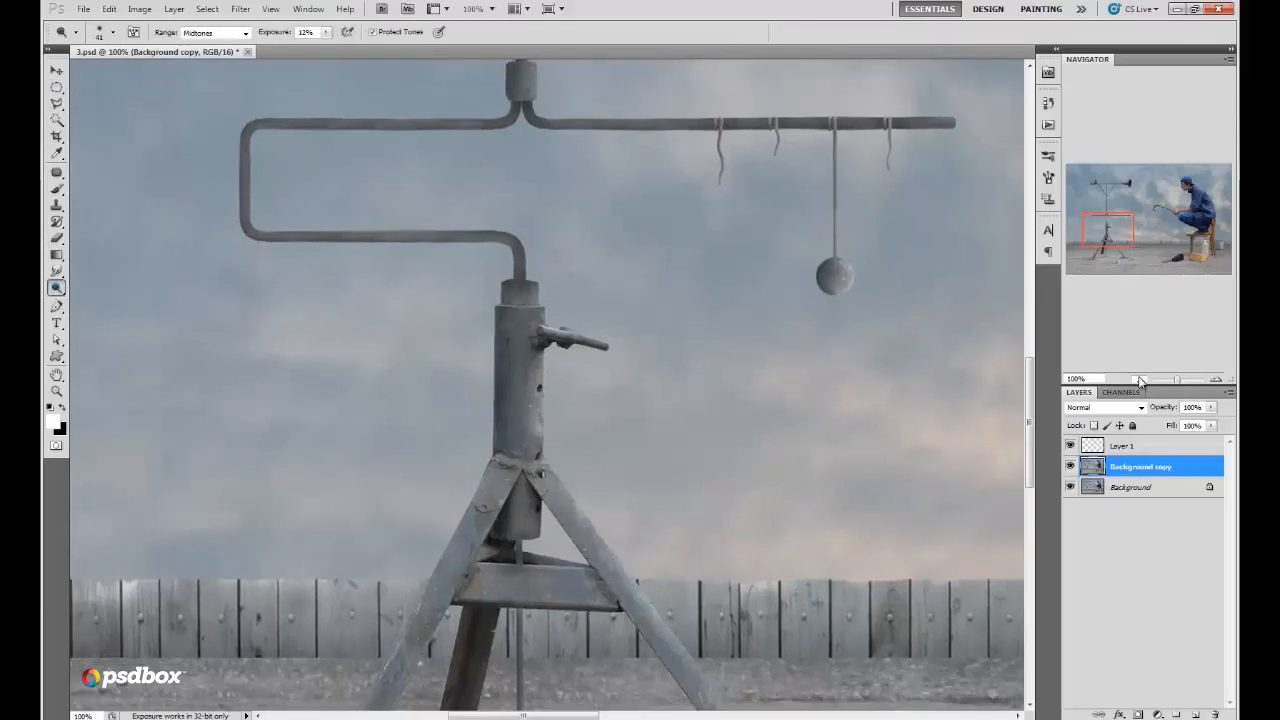
{"action": "left_click", "coordinate": [1138, 378]}
{"action": "left_click", "coordinate": [1138, 378]}
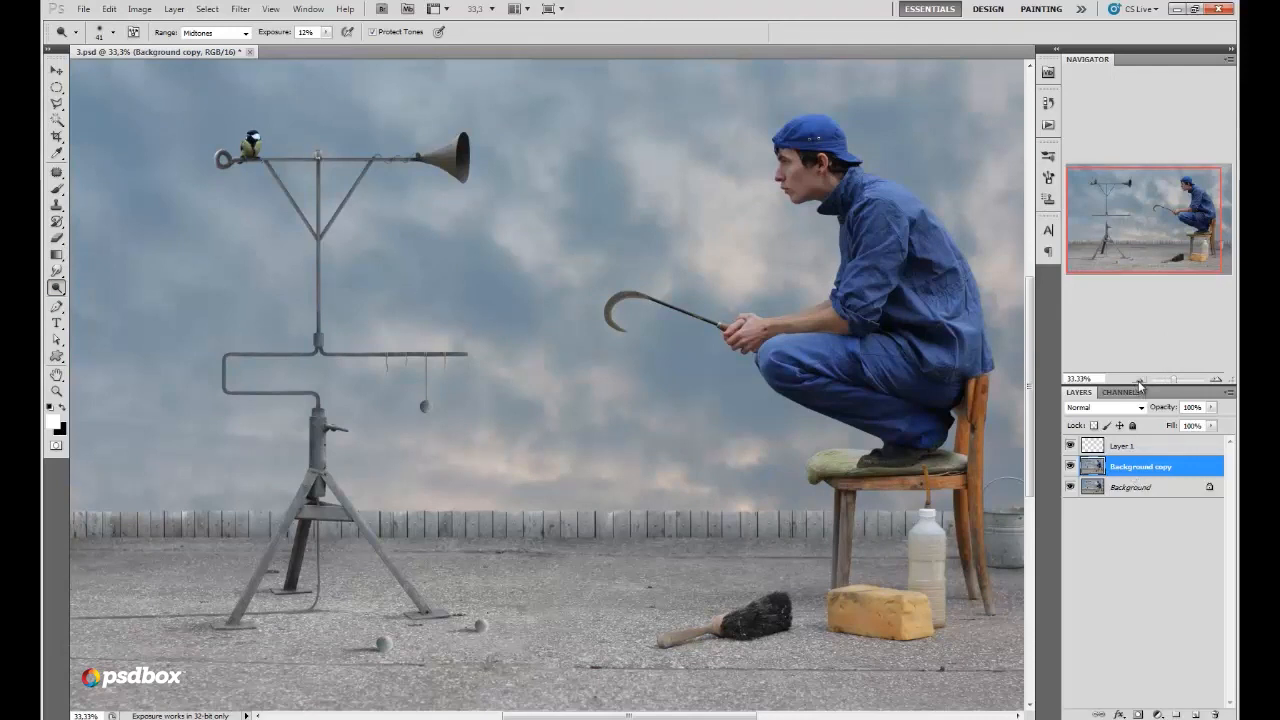
{"action": "left_click", "coordinate": [1138, 378]}
{"action": "left_click", "coordinate": [1120, 446]}
{"action": "left_click", "coordinate": [1130, 489], "text": "shift"}
{"action": "right_click", "coordinate": [1130, 489]}
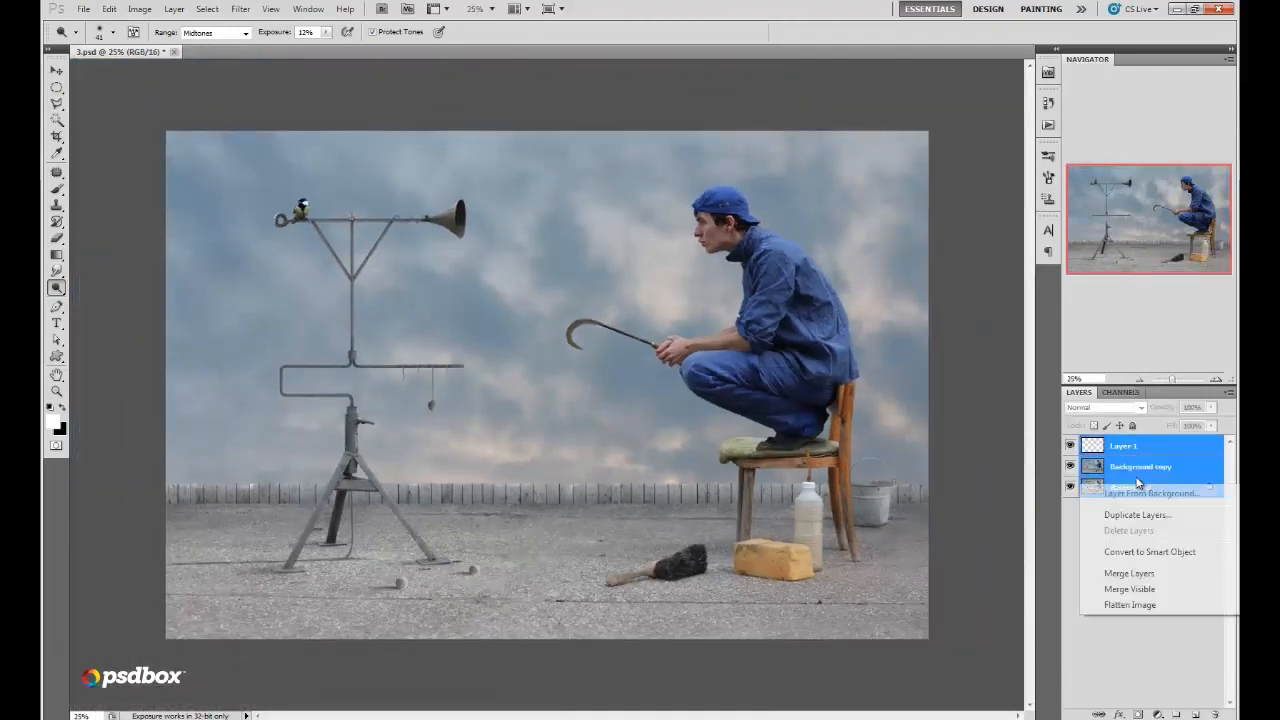
{"action": "left_click", "coordinate": [1143, 575]}
{"action": "left_click_drag", "start_coordinate": [1130, 446], "coordinate": [1195, 713]}
Step: Reduce the saturation of the middle background copy to -12 with Hue/Saturation
{"action": "left_click", "coordinate": [140, 9]}
{"action": "mouse_move", "coordinate": [198, 48]}
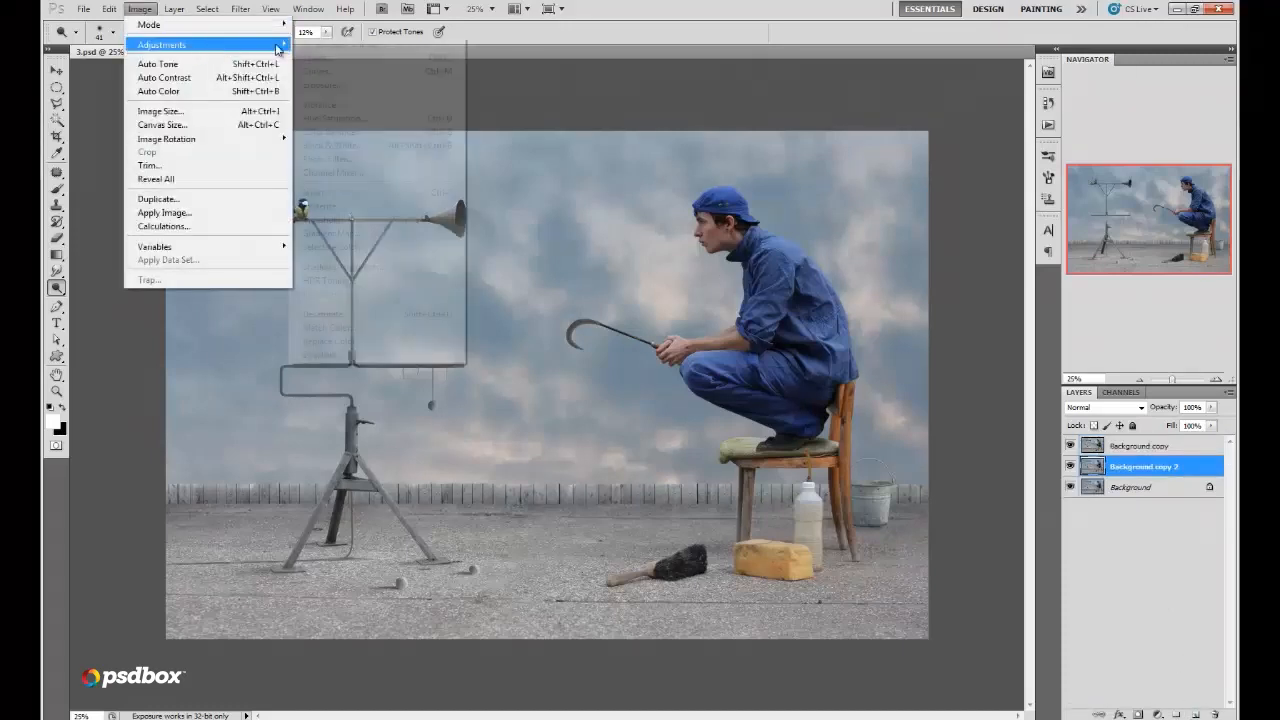
{"action": "left_click", "coordinate": [330, 121]}
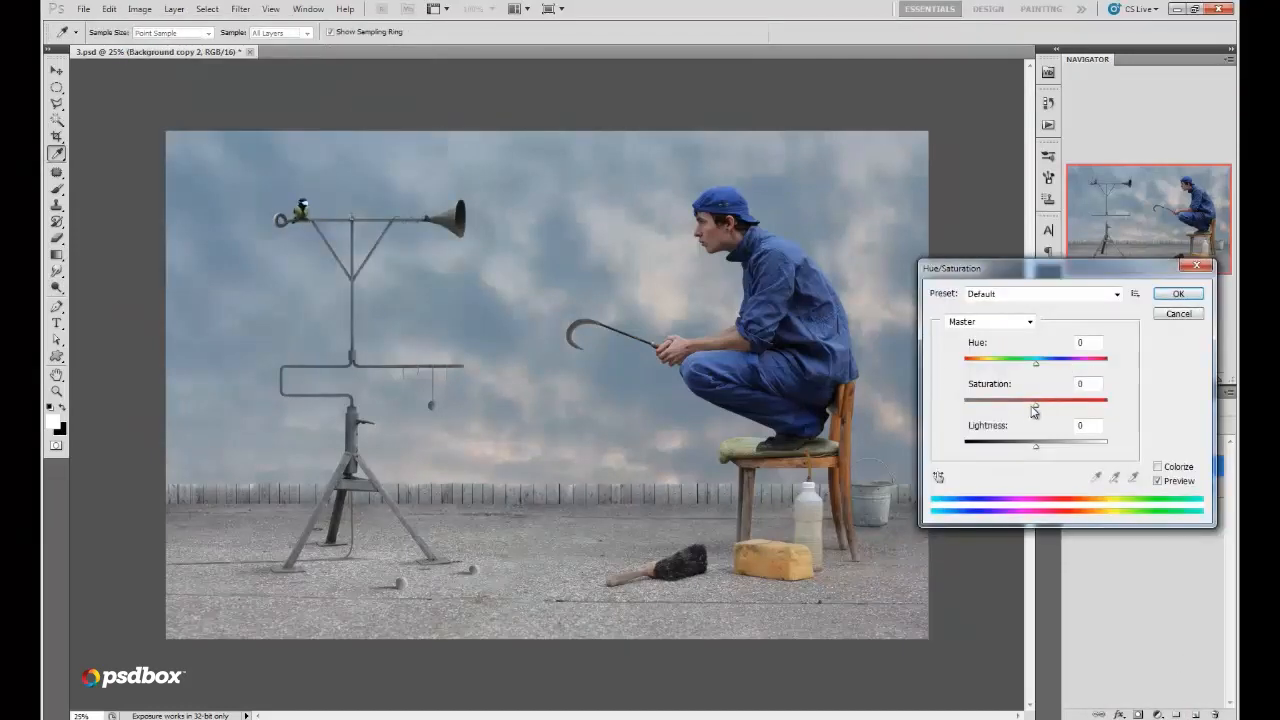
{"action": "left_click_drag", "start_coordinate": [1033, 407], "coordinate": [1028, 414]}
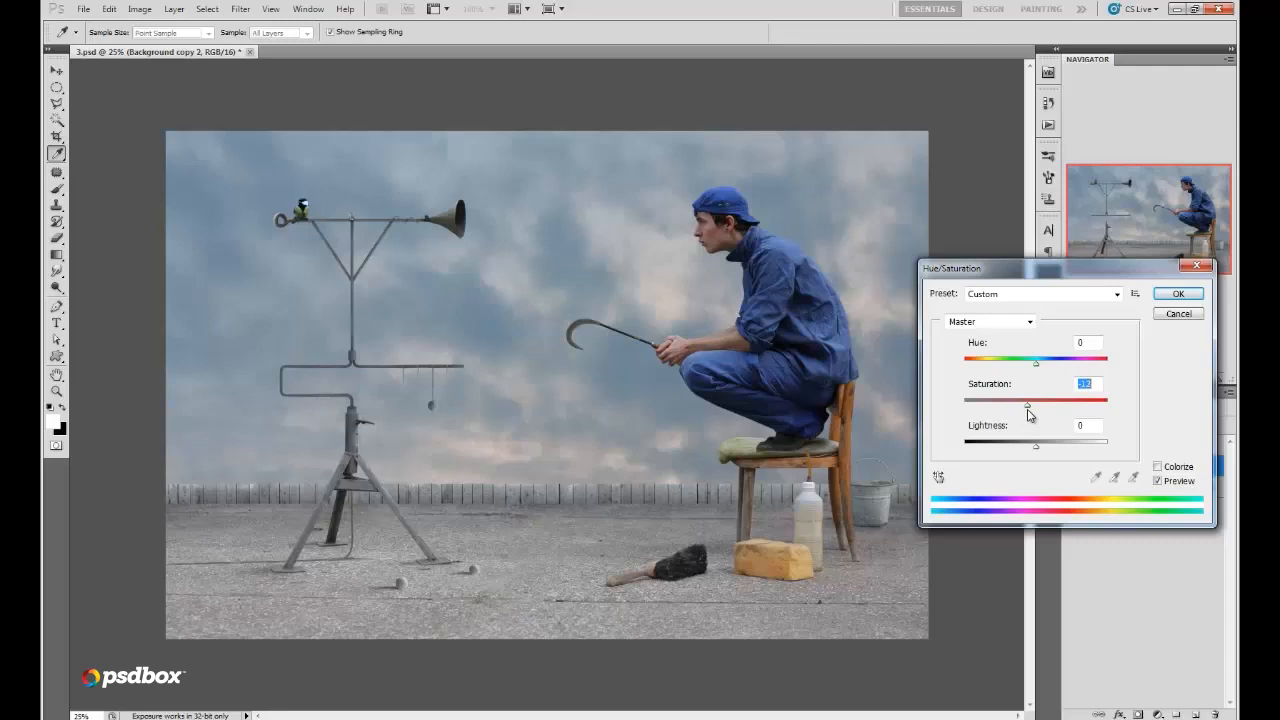
{"action": "left_click", "coordinate": [1177, 293]}
Step: Set the uppermost background copy's blend mode to Multiply
{"action": "left_click", "coordinate": [1140, 445]}
{"action": "left_click", "coordinate": [1105, 407]}
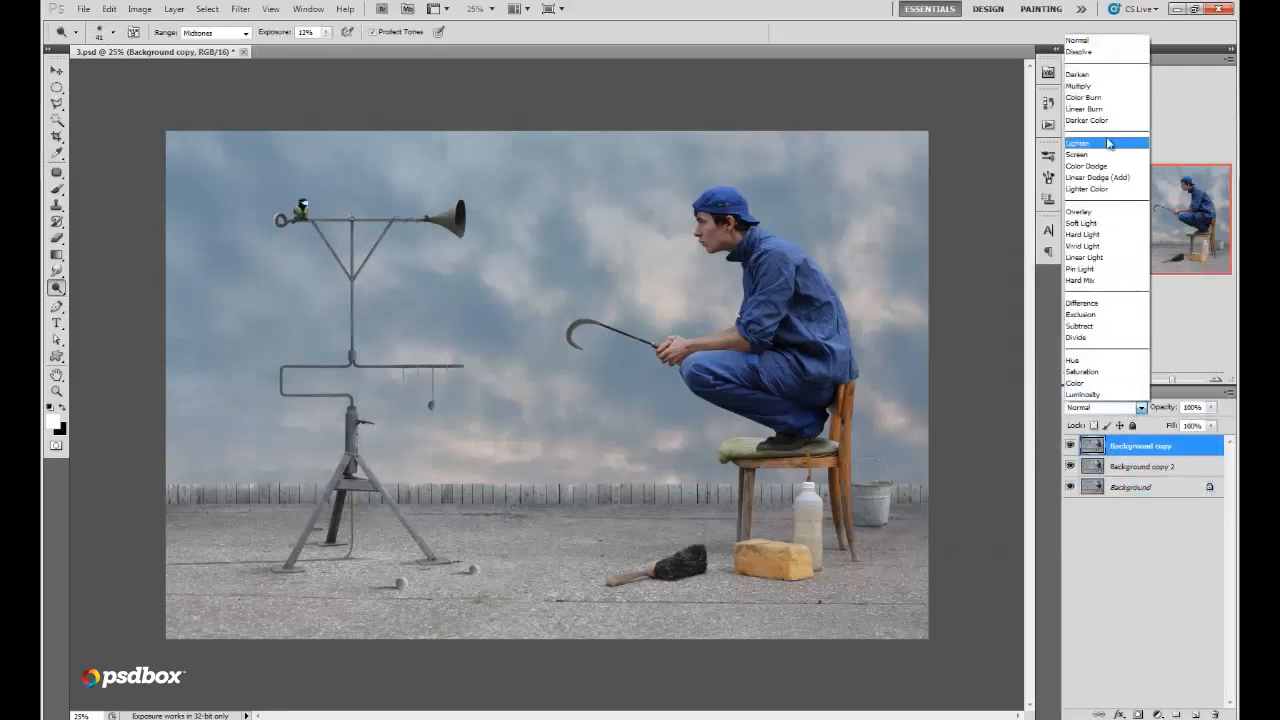
{"action": "left_click", "coordinate": [1121, 87]}
Step: Lower the saturation and raise the lightness of the multiplied background copy with Hue/Saturation
{"action": "left_click", "coordinate": [139, 9]}
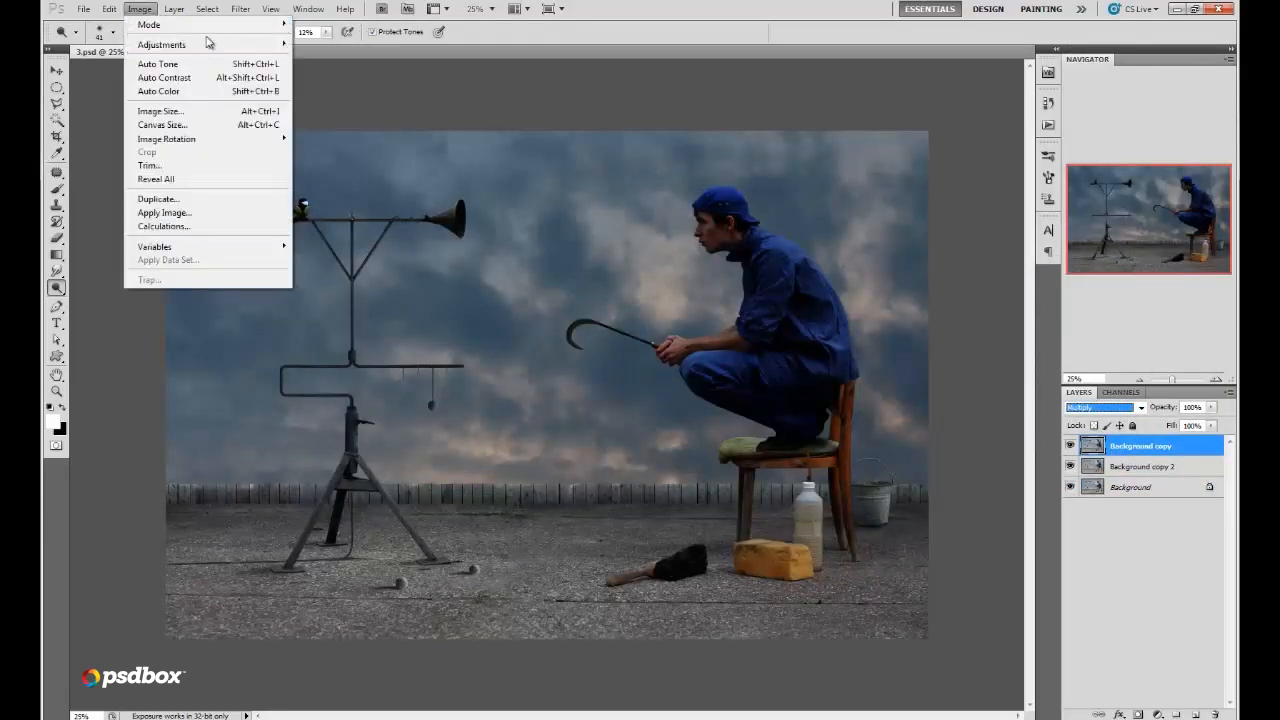
{"action": "mouse_move", "coordinate": [230, 45]}
{"action": "left_click", "coordinate": [355, 120]}
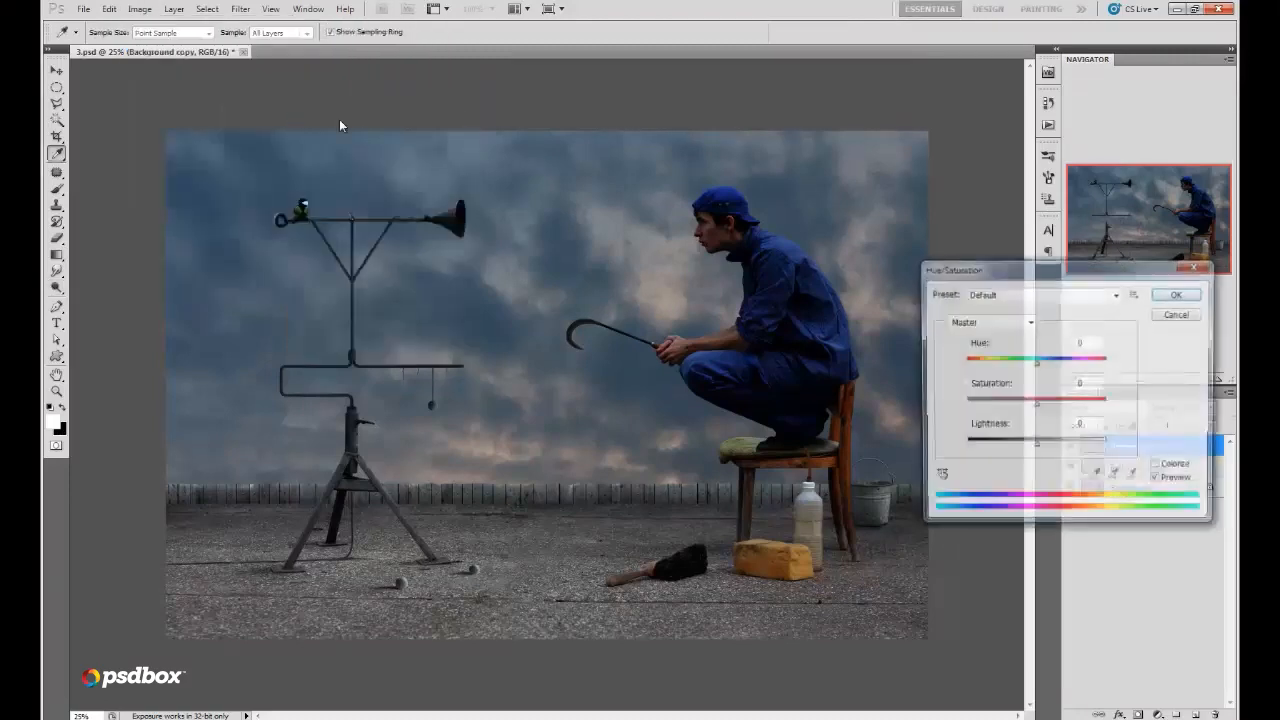
{"action": "left_click_drag", "start_coordinate": [1037, 407], "coordinate": [1068, 456]}
{"action": "left_click", "coordinate": [1178, 293]}
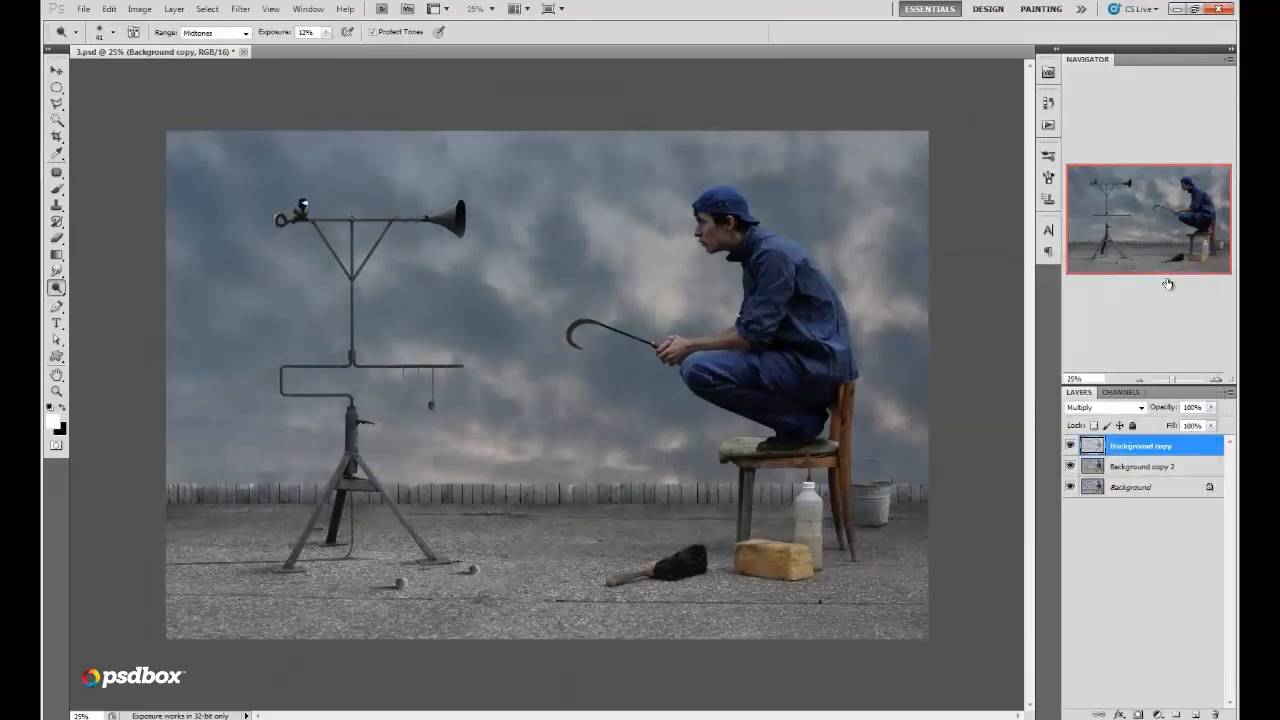
Step: Brighten the multiplied background copy with Levels by setting its midtone input to 2.85
{"action": "left_click", "coordinate": [145, 9]}
{"action": "mouse_move", "coordinate": [210, 45]}
{"action": "left_click", "coordinate": [330, 58]}
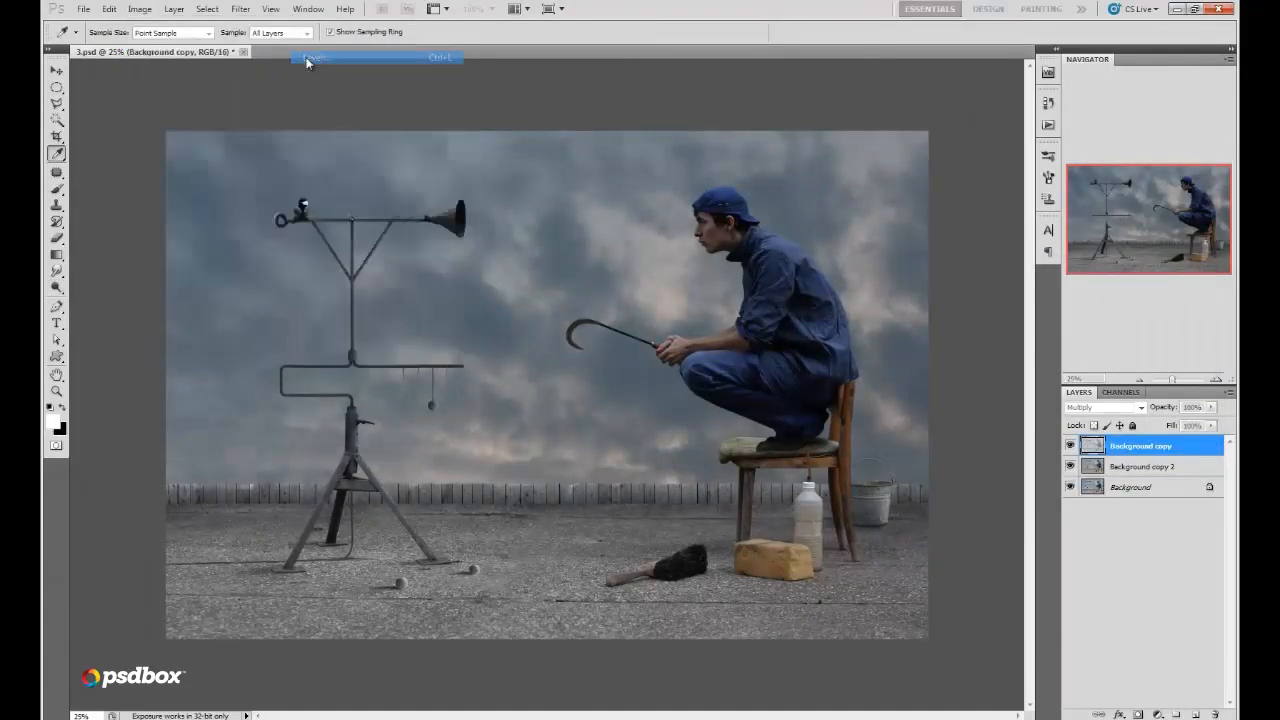
{"action": "left_click_drag", "start_coordinate": [1062, 541], "coordinate": [998, 550]}
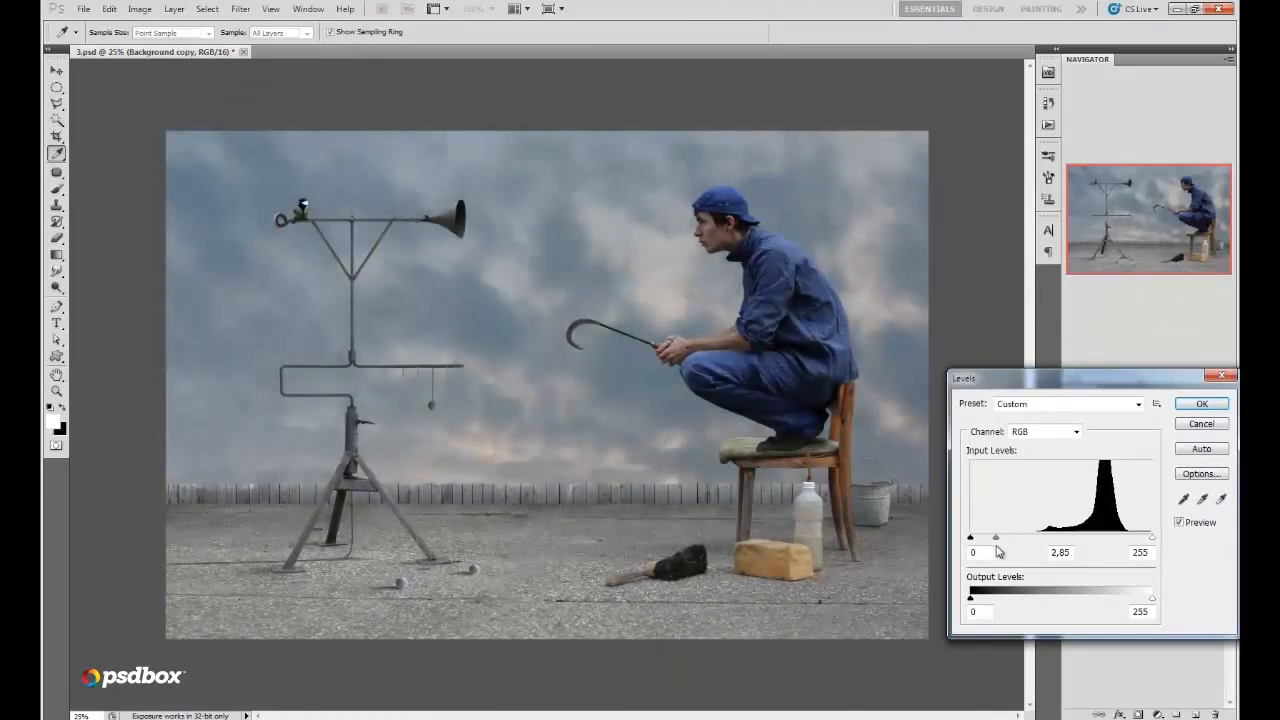
{"action": "left_click", "coordinate": [1201, 403]}
Step: Warm the multiplied background copy's midtones with Color Balance, setting cyan-red to +36 and yellow-blue to -70
{"action": "key", "text": "ctrl+plus"}
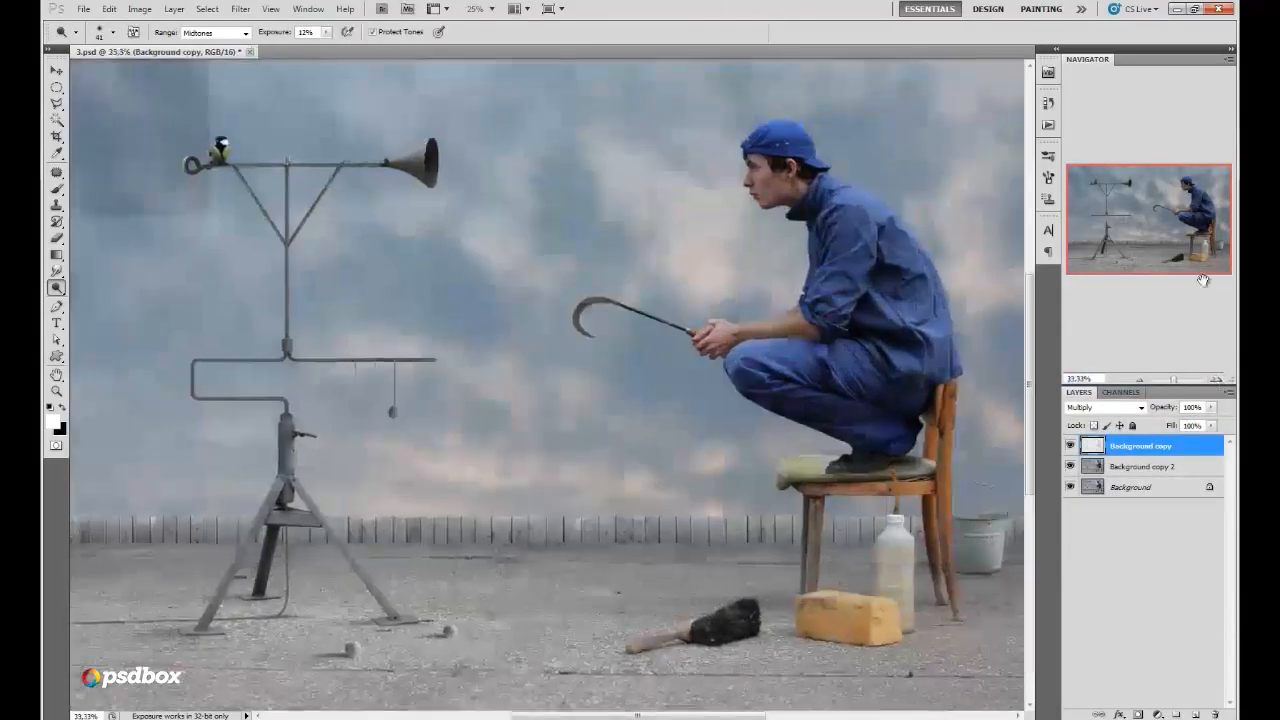
{"action": "left_click", "coordinate": [1216, 381]}
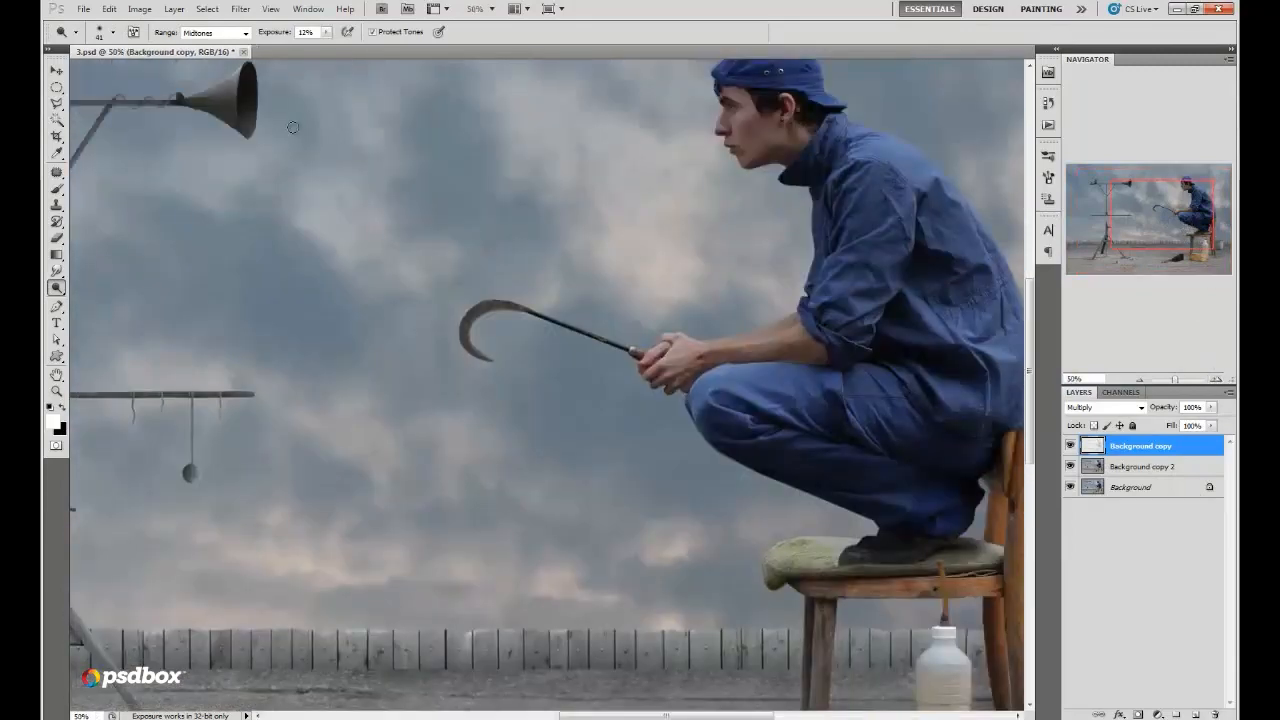
{"action": "left_click", "coordinate": [140, 10]}
{"action": "mouse_move", "coordinate": [200, 48]}
{"action": "left_click", "coordinate": [357, 126]}
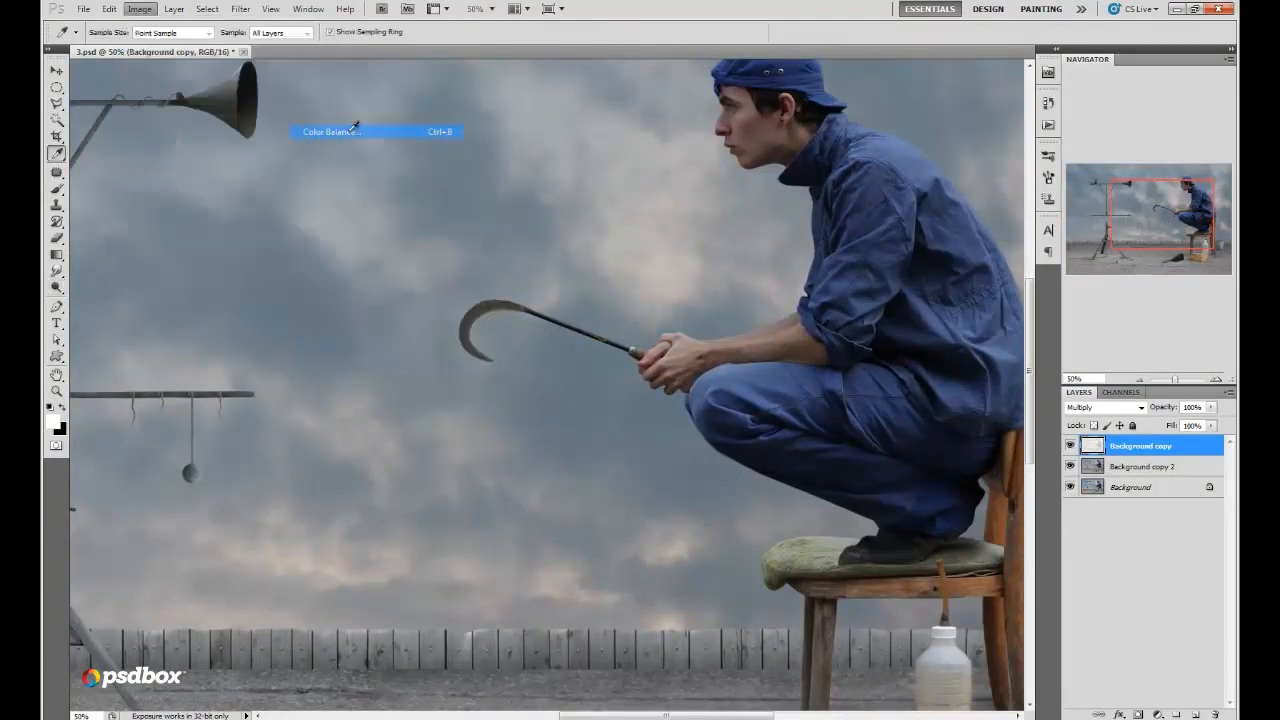
{"action": "left_click_drag", "start_coordinate": [969, 487], "coordinate": [912, 487]}
{"action": "mouse_move", "coordinate": [966, 449]}
{"action": "left_mouse_down"}
{"action": "mouse_move", "coordinate": [955, 451]}
{"action": "mouse_move", "coordinate": [998, 452]}
{"action": "left_mouse_up"}
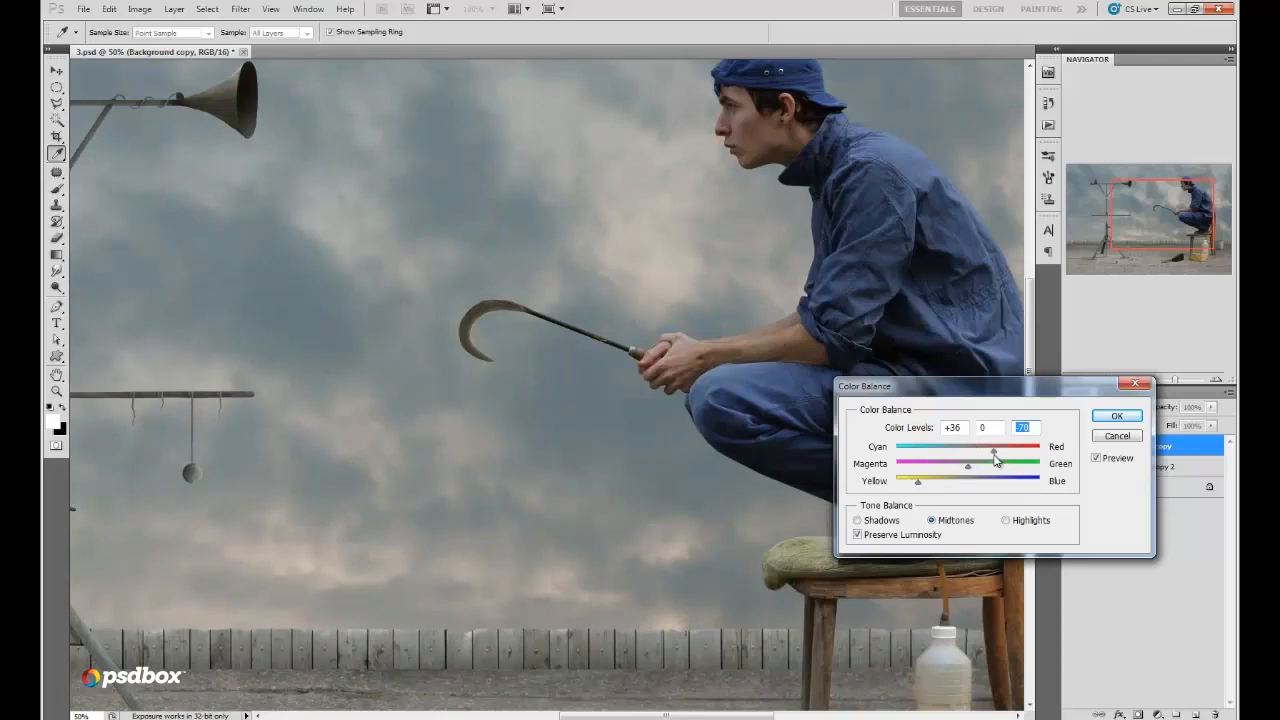
{"action": "left_click", "coordinate": [1135, 384]}
{"action": "left_click", "coordinate": [1140, 381]}
{"action": "left_click", "coordinate": [1140, 381]}
{"action": "left_click", "coordinate": [1140, 381]}
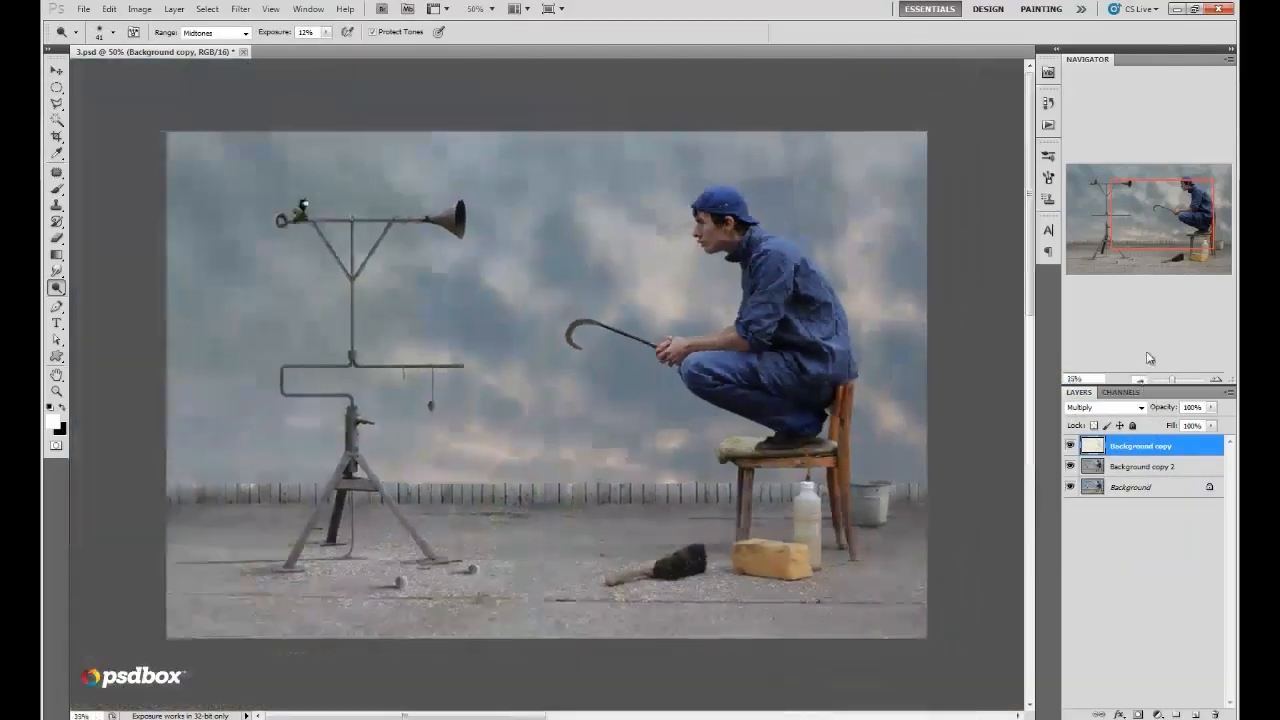
Step: Erase lightly from the multiplied copy over the worker's upper back, using a low-opacity Eraser with a 79 px brush
{"action": "left_click", "coordinate": [1216, 381]}
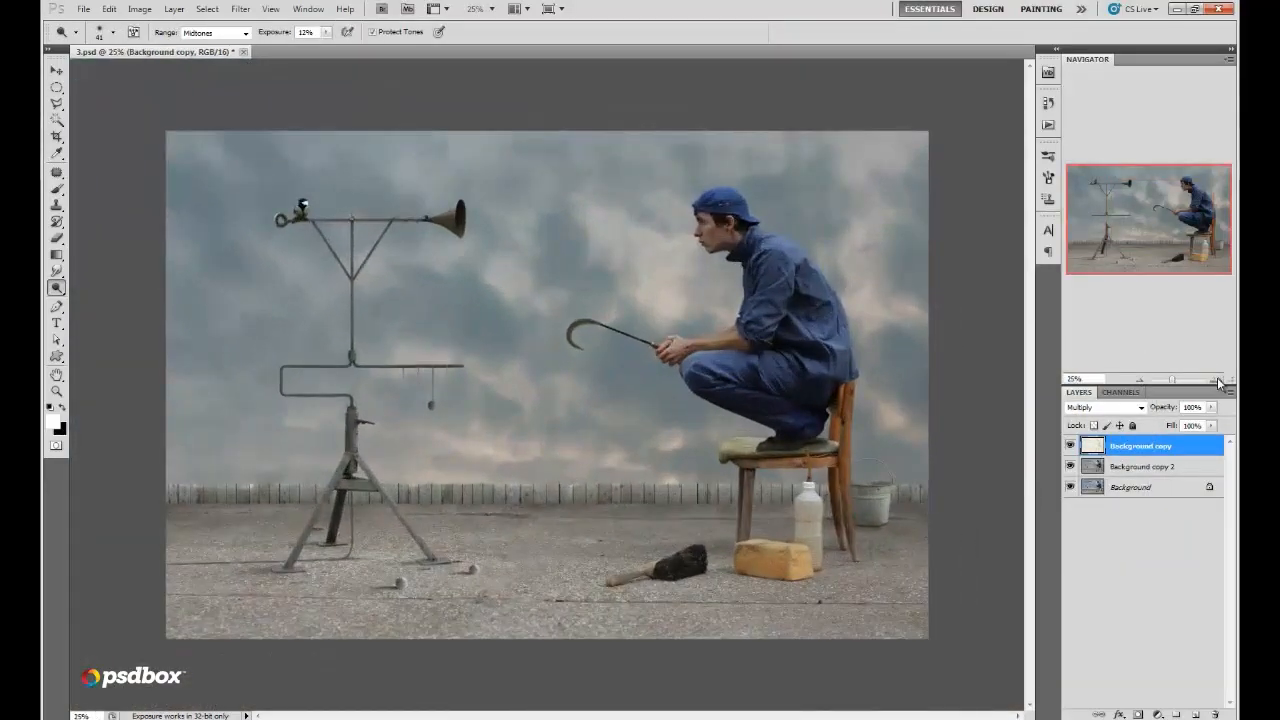
{"action": "left_click", "coordinate": [1216, 381]}
{"action": "left_click", "coordinate": [1216, 381]}
{"action": "left_click", "coordinate": [1216, 381]}
{"action": "mouse_move", "coordinate": [1178, 240]}
{"action": "left_mouse_down"}
{"action": "mouse_move", "coordinate": [1222, 238]}
{"action": "mouse_move", "coordinate": [1211, 200]}
{"action": "left_mouse_up"}
{"action": "left_click", "coordinate": [1216, 381]}
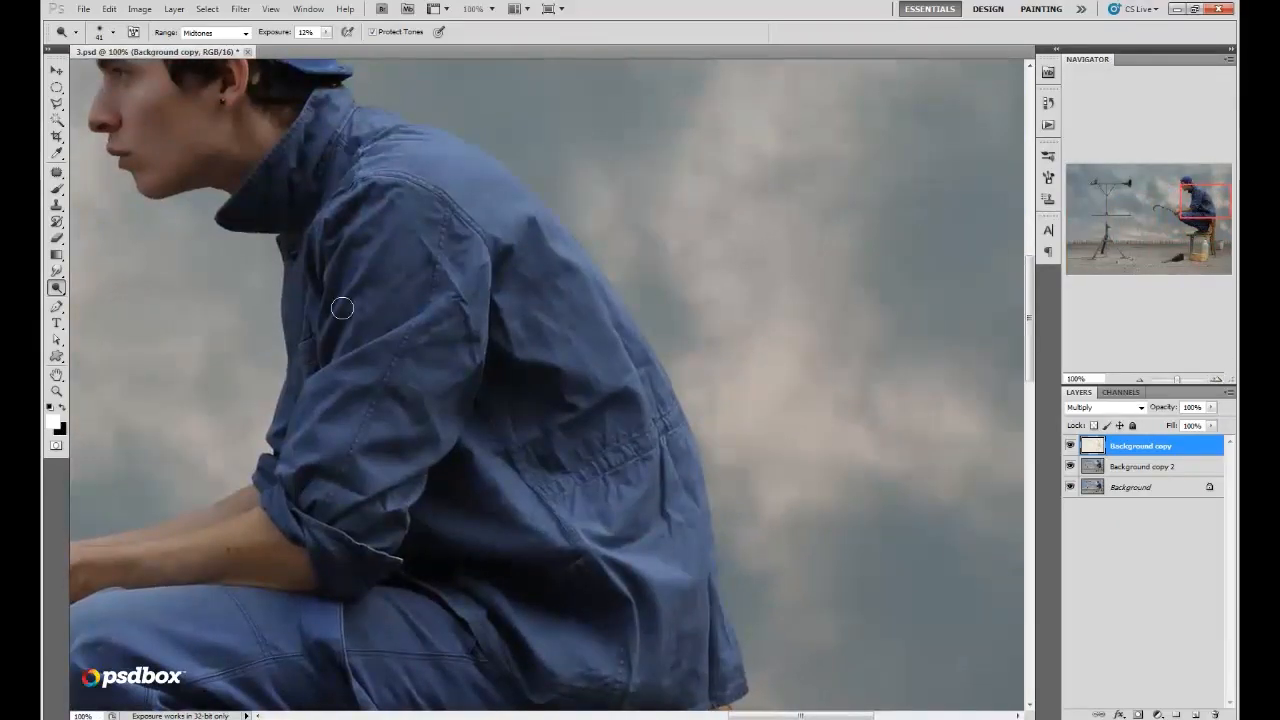
{"action": "left_click", "coordinate": [56, 238]}
{"action": "left_click", "coordinate": [274, 32]}
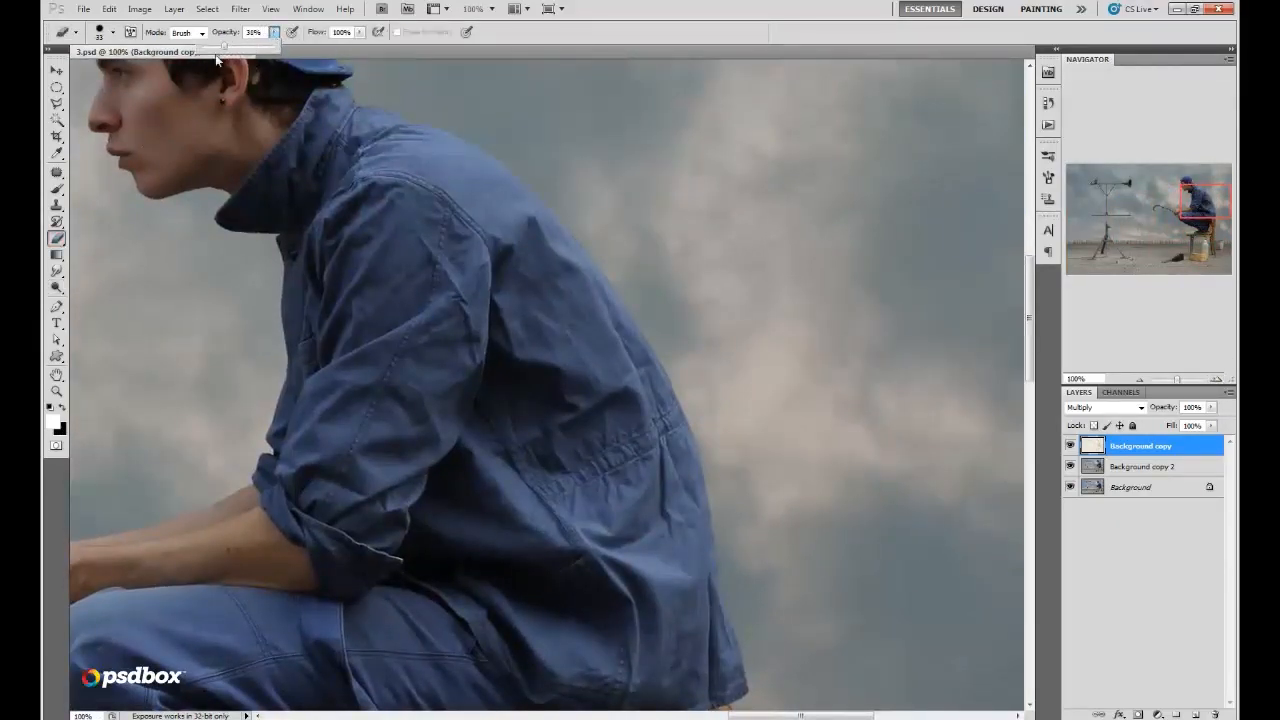
{"action": "left_click_drag", "start_coordinate": [216, 56], "coordinate": [212, 56]}
{"action": "right_click", "coordinate": [659, 248]}
{"action": "left_click", "coordinate": [729, 274]}
{"action": "left_click_drag", "start_coordinate": [729, 300], "coordinate": [674, 302]}
{"action": "left_click_drag", "start_coordinate": [553, 251], "coordinate": [545, 269]}
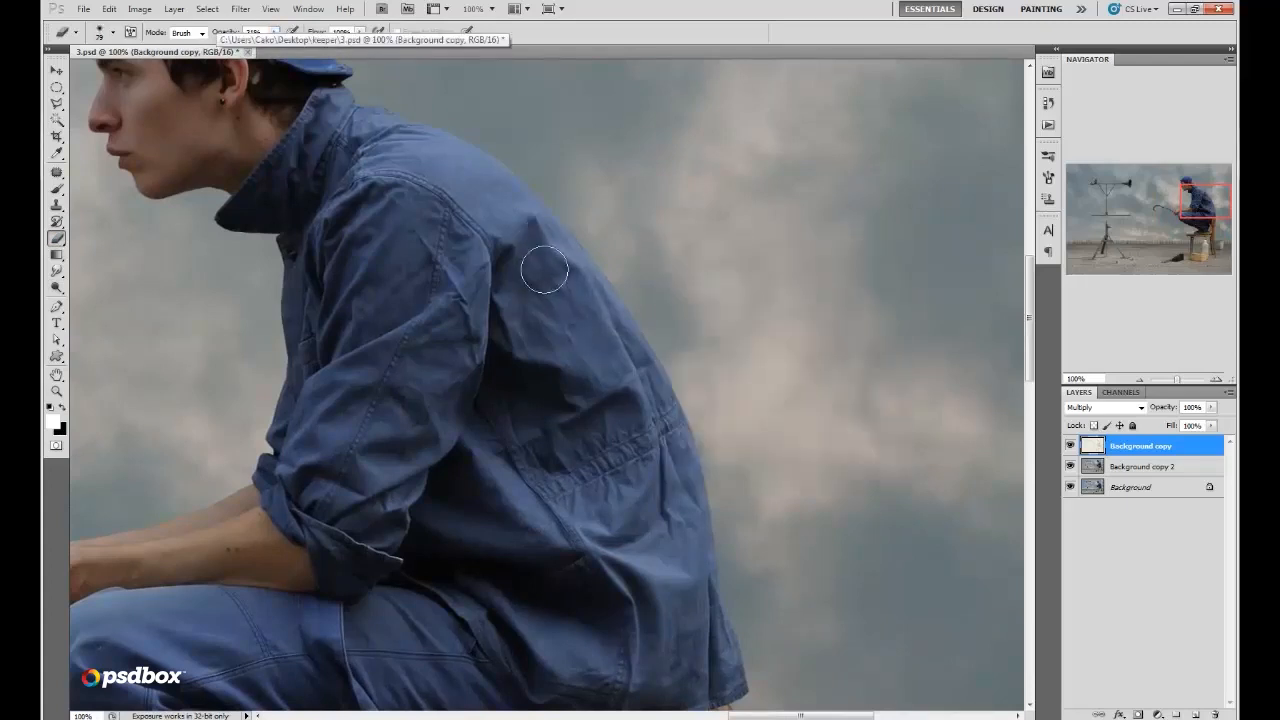
Step: Raise the Eraser's opacity to 69%, reduce its brush size, and erase along the back of the jacket
{"action": "left_click", "coordinate": [274, 32]}
{"action": "left_click_drag", "start_coordinate": [277, 47], "coordinate": [312, 57]}
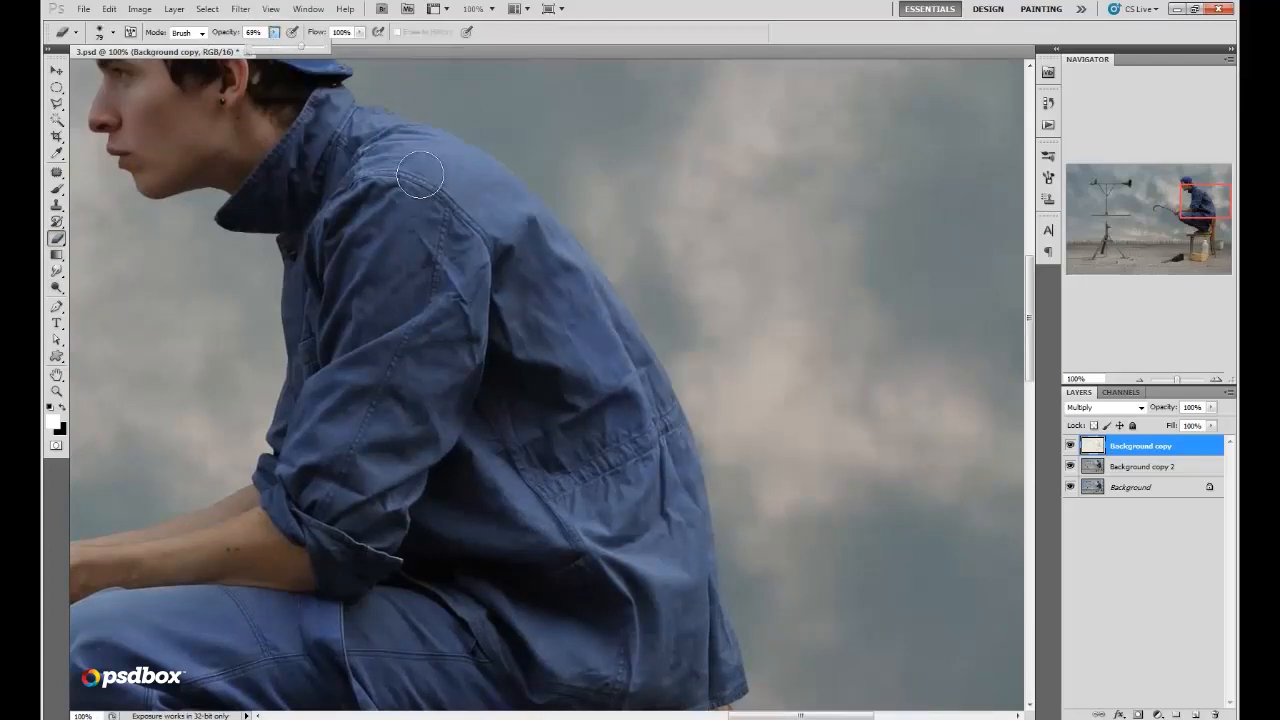
{"action": "right_click", "coordinate": [686, 257]}
{"action": "left_click", "coordinate": [582, 308]}
{"action": "right_click", "coordinate": [678, 262]}
{"action": "left_click_drag", "start_coordinate": [741, 291], "coordinate": [727, 291]}
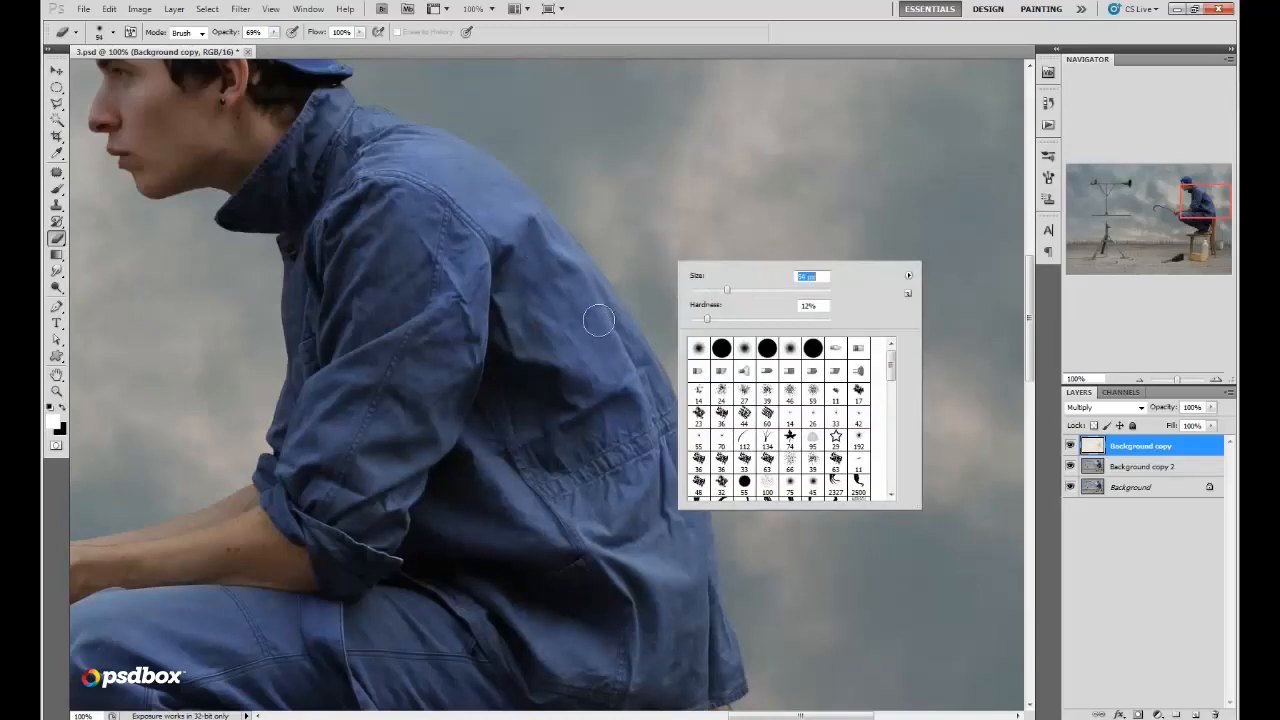
{"action": "left_click", "coordinate": [598, 320]}
Step: Erase the multiplied copy over the chair's wooden back and legs with a 17 px brush
{"action": "scroll", "coordinate": [704, 297], "scroll_direction": "down", "scroll_amount": 5}
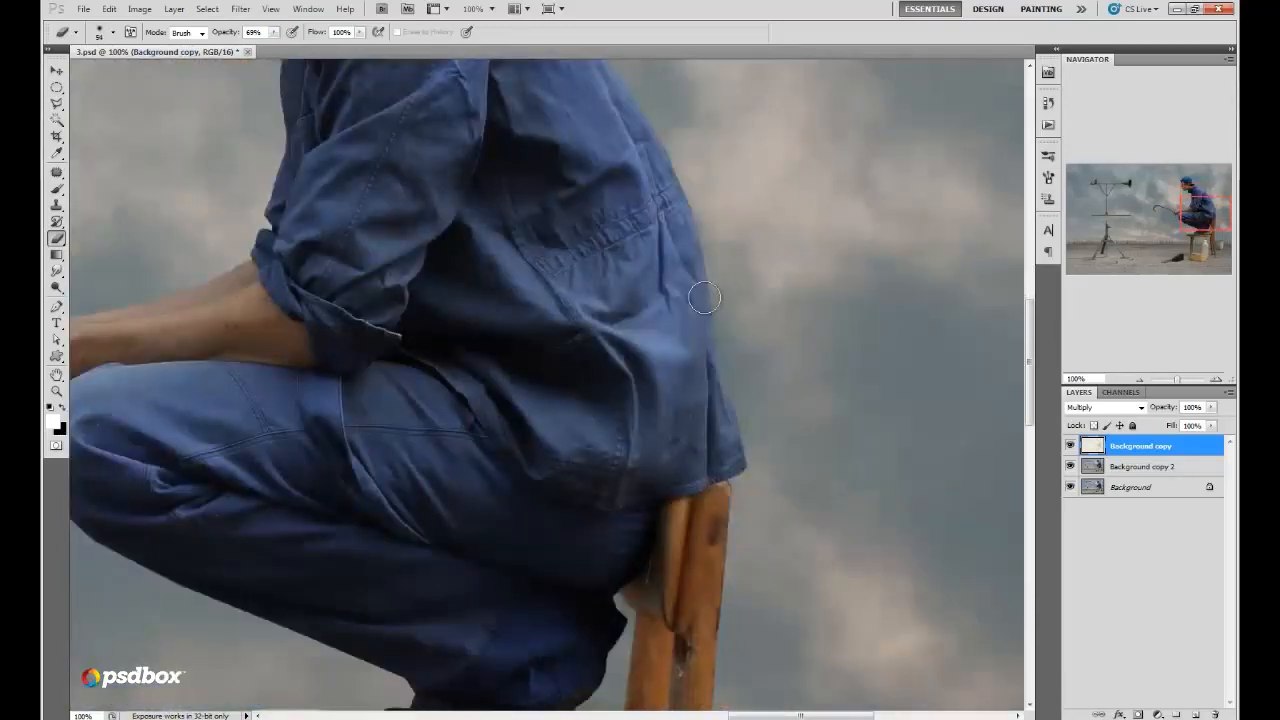
{"action": "right_click", "coordinate": [746, 408]}
{"action": "left_click_drag", "start_coordinate": [790, 436], "coordinate": [767, 436]}
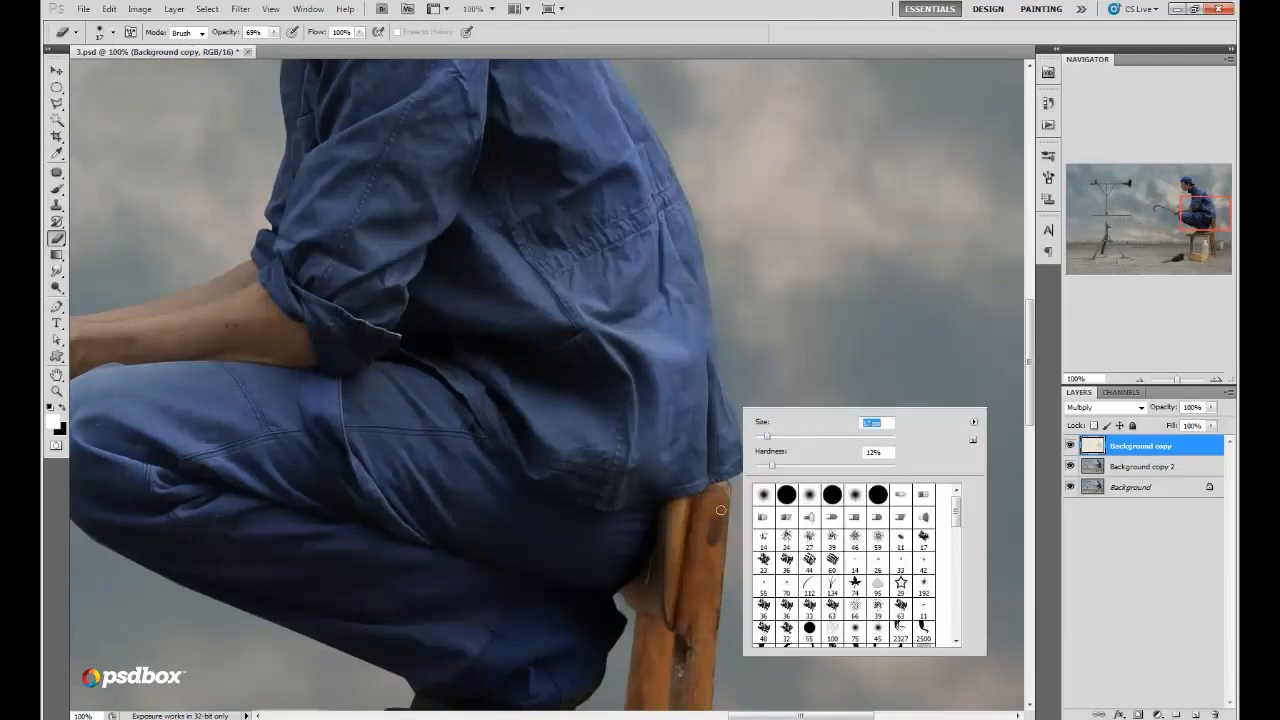
{"action": "left_click", "coordinate": [720, 510]}
{"action": "left_click_drag", "start_coordinate": [1198, 215], "coordinate": [1198, 235]}
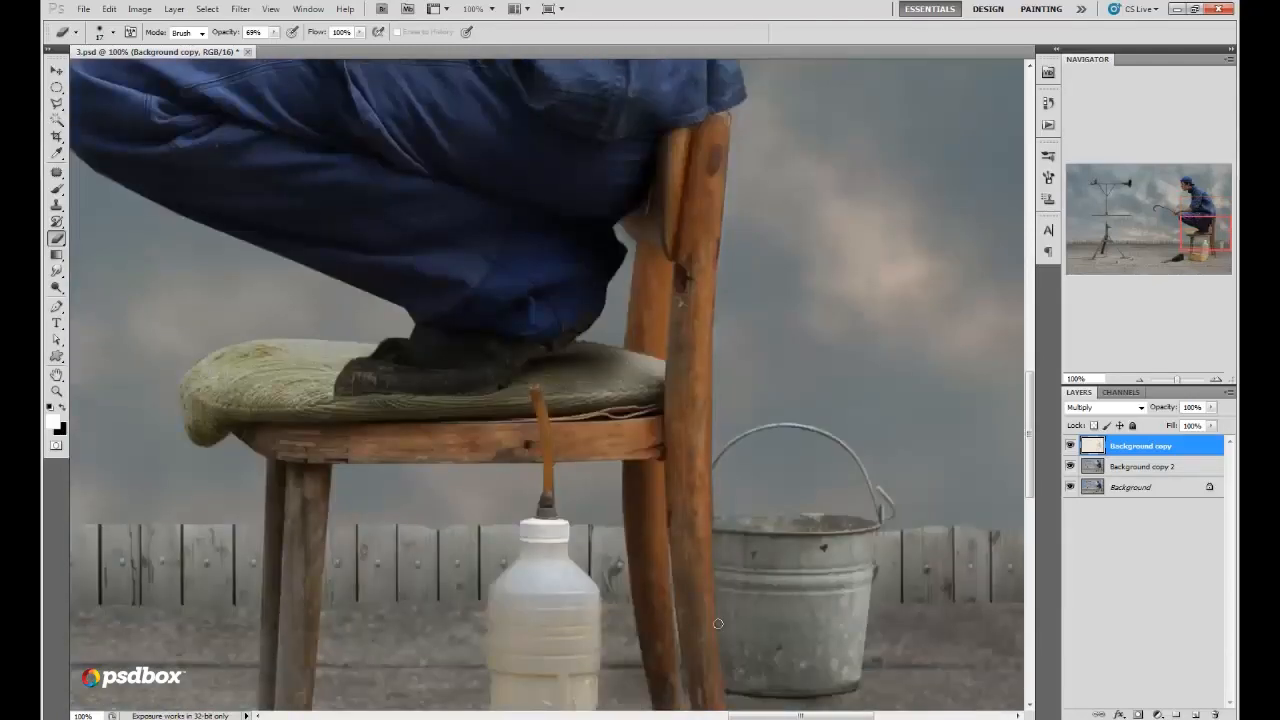
{"action": "left_click_drag", "start_coordinate": [1194, 222], "coordinate": [1194, 241]}
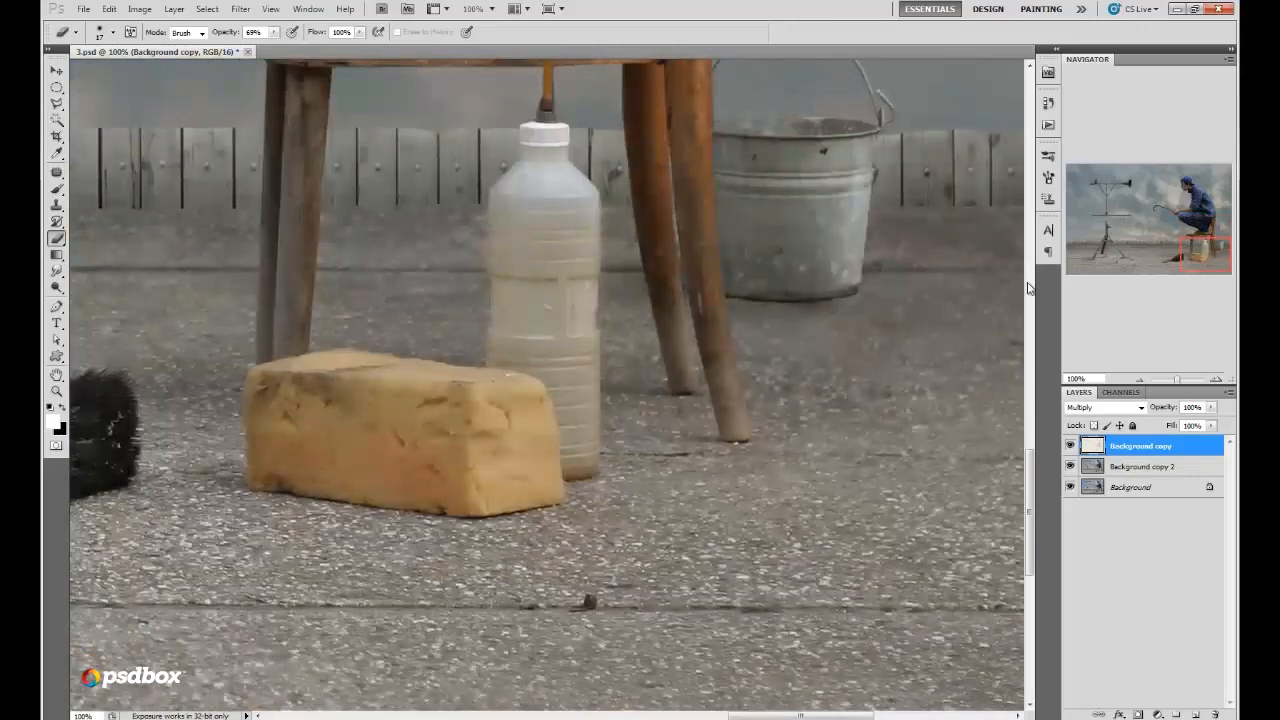
Step: Erase the multiplied copy over the white bottle and sponge with a 53 px brush at 0% hardness
{"action": "right_click", "coordinate": [591, 207]}
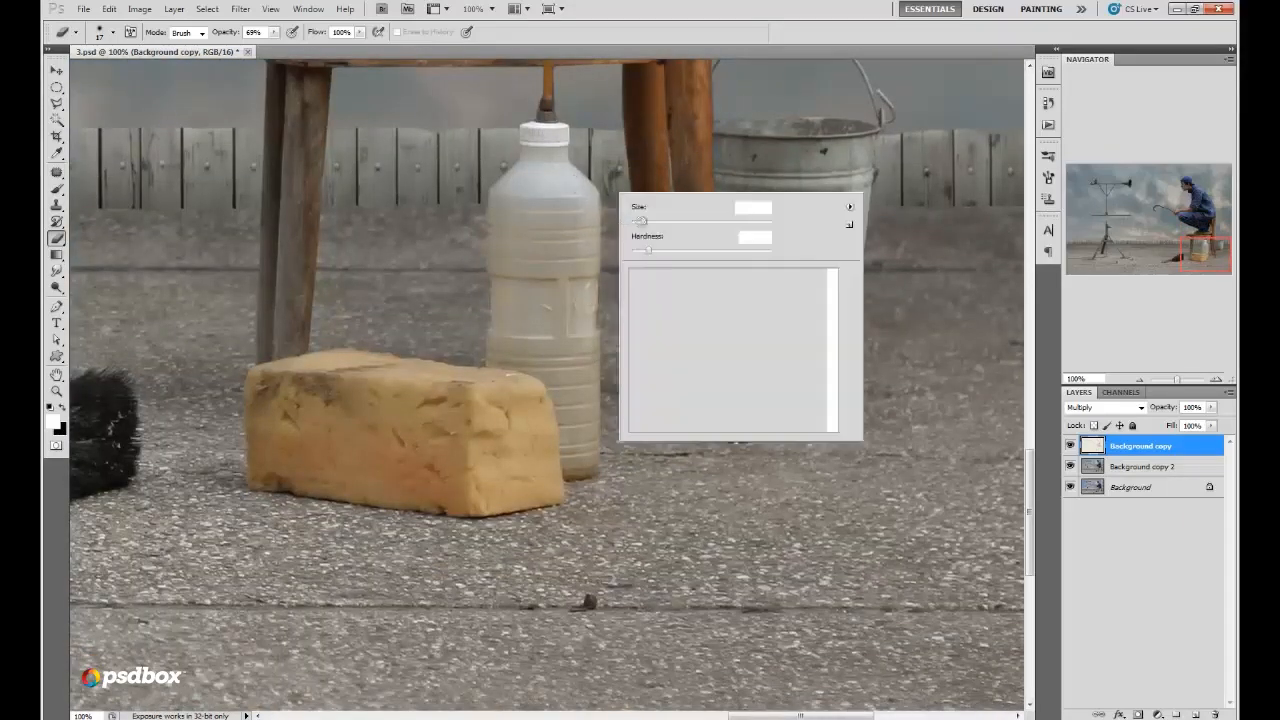
{"action": "left_click", "coordinate": [573, 197]}
{"action": "right_click", "coordinate": [588, 217]}
{"action": "left_click", "coordinate": [662, 231]}
{"action": "left_click_drag", "start_coordinate": [644, 260], "coordinate": [627, 260]}
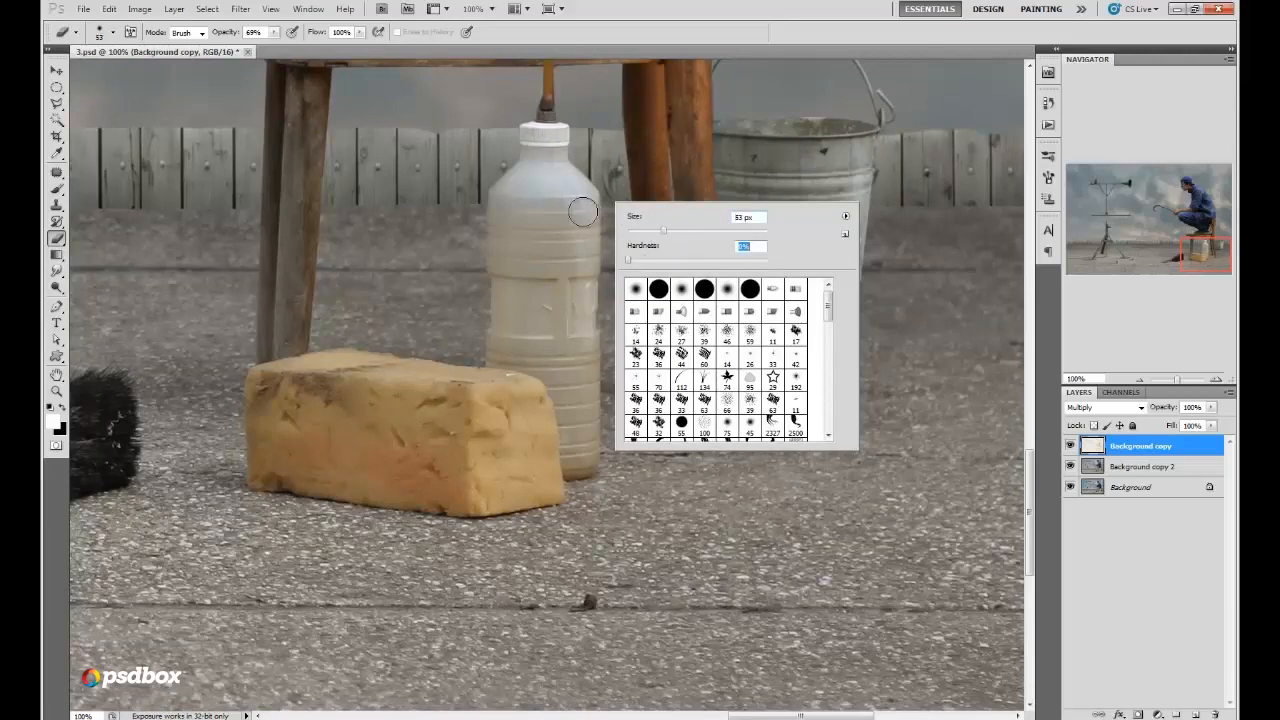
{"action": "left_click", "coordinate": [583, 211]}
{"action": "mouse_move", "coordinate": [583, 328]}
{"action": "left_mouse_down"}
{"action": "mouse_move", "coordinate": [579, 297]}
{"action": "mouse_move", "coordinate": [581, 380]}
{"action": "mouse_move", "coordinate": [508, 480]}
{"action": "mouse_move", "coordinate": [523, 416]}
{"action": "mouse_move", "coordinate": [525, 467]}
{"action": "left_mouse_up"}
Step: Reduce the Eraser brush to 38 px and erase over the yellow sponge and the black hand brush
{"action": "right_click", "coordinate": [610, 303]}
{"action": "left_click", "coordinate": [676, 316]}
{"action": "left_click", "coordinate": [531, 390]}
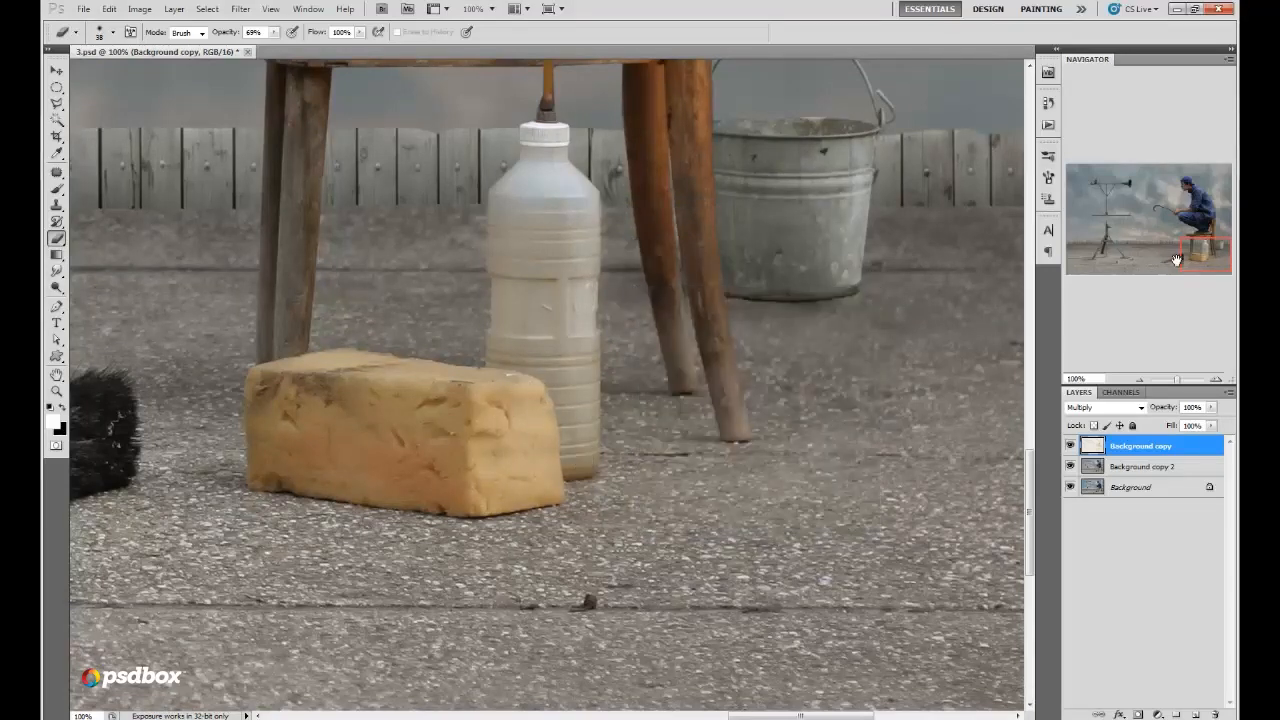
{"action": "scroll", "coordinate": [580, 455], "scroll_direction": "left", "scroll_amount": 5}
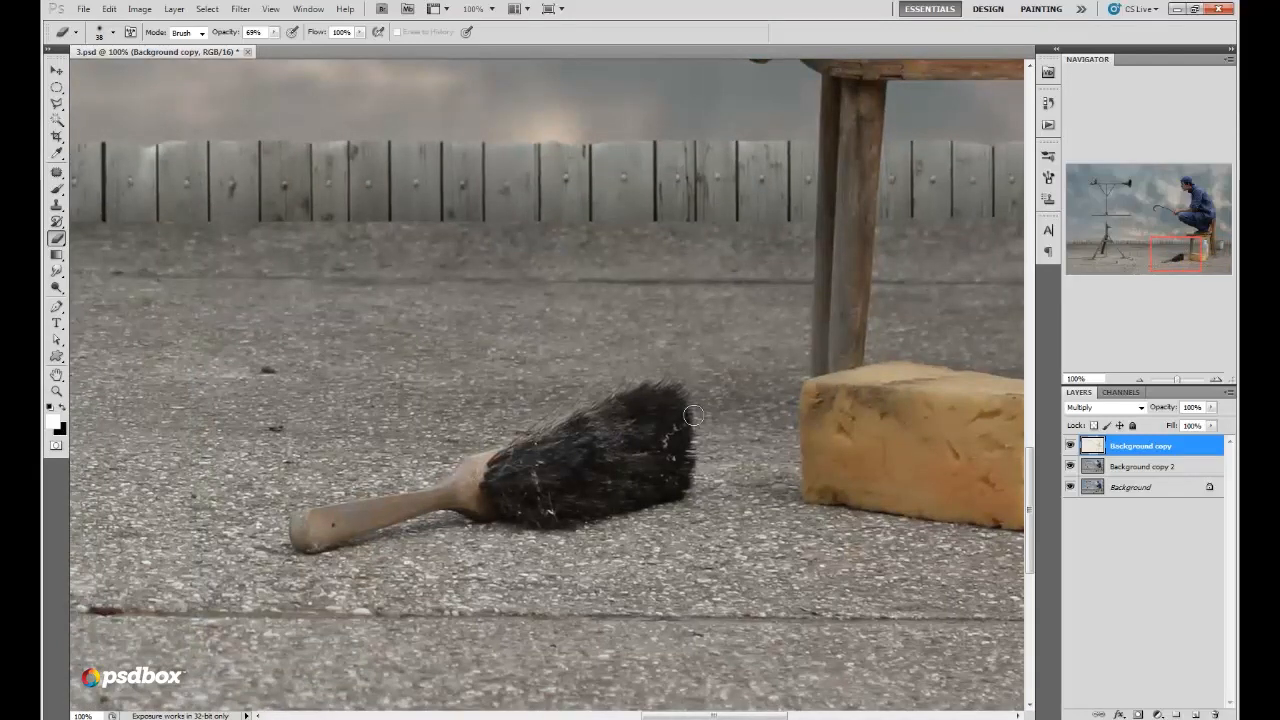
Step: Enlarge the Eraser brush to 178 px and erase the multiplied copy over the worker's trousers
{"action": "left_click_drag", "start_coordinate": [1177, 251], "coordinate": [1194, 220]}
{"action": "right_click", "coordinate": [872, 345]}
{"action": "left_click", "coordinate": [872, 345]}
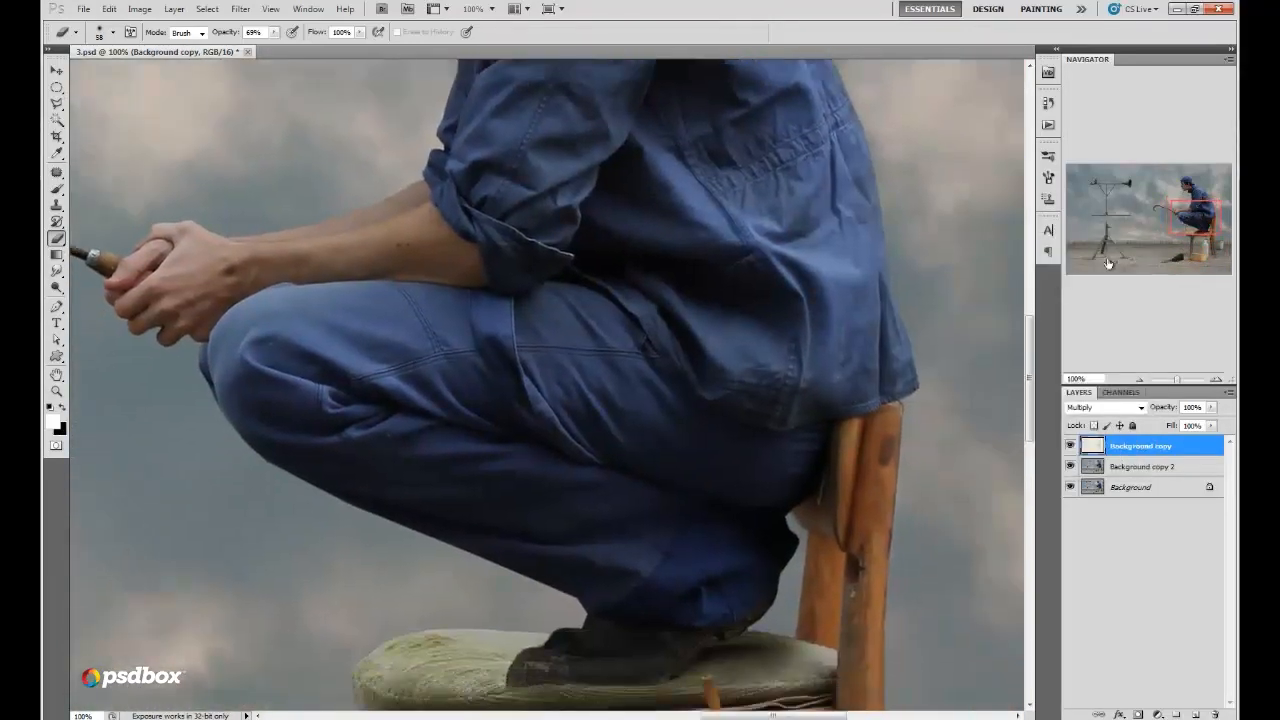
{"action": "right_click", "coordinate": [780, 371]}
{"action": "left_click_drag", "start_coordinate": [830, 397], "coordinate": [855, 397]}
{"action": "key", "text": "Return"}
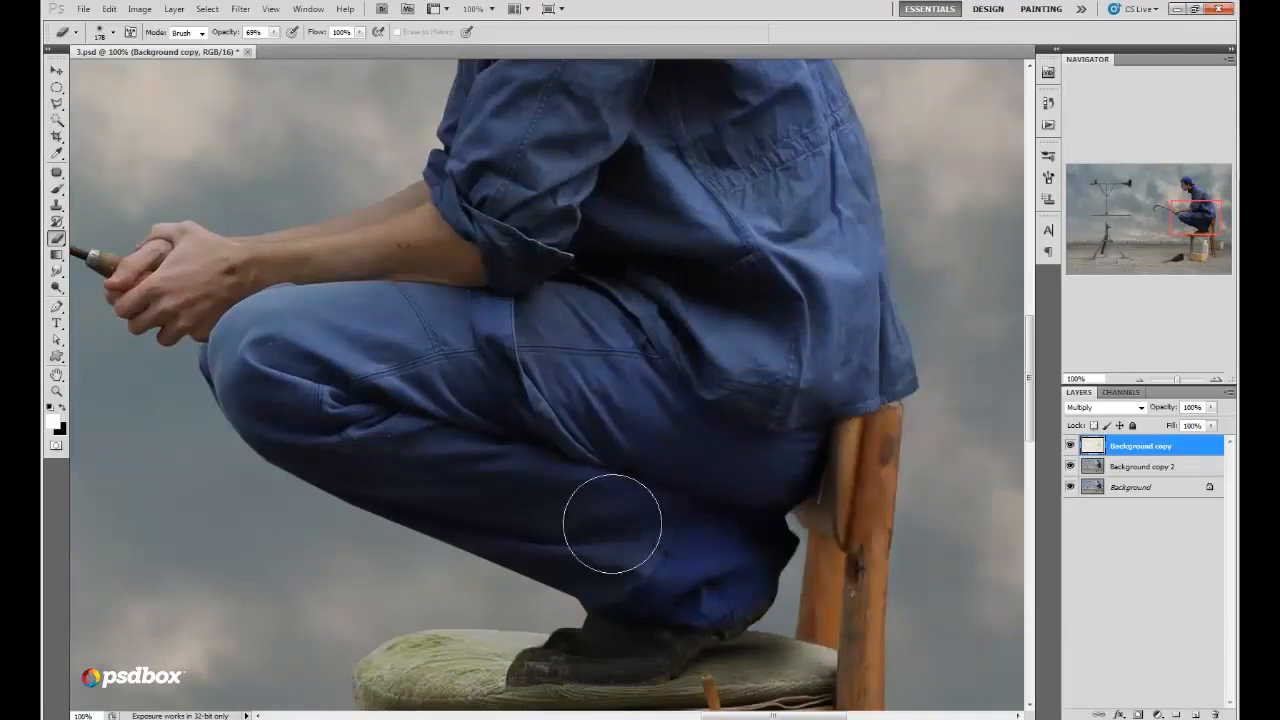
Step: Erase over the worker's sleeve and forearms with an 86 px brush, refining the smaller areas at 28 px
{"action": "right_click", "coordinate": [508, 239]}
{"action": "left_click_drag", "start_coordinate": [605, 271], "coordinate": [595, 271]}
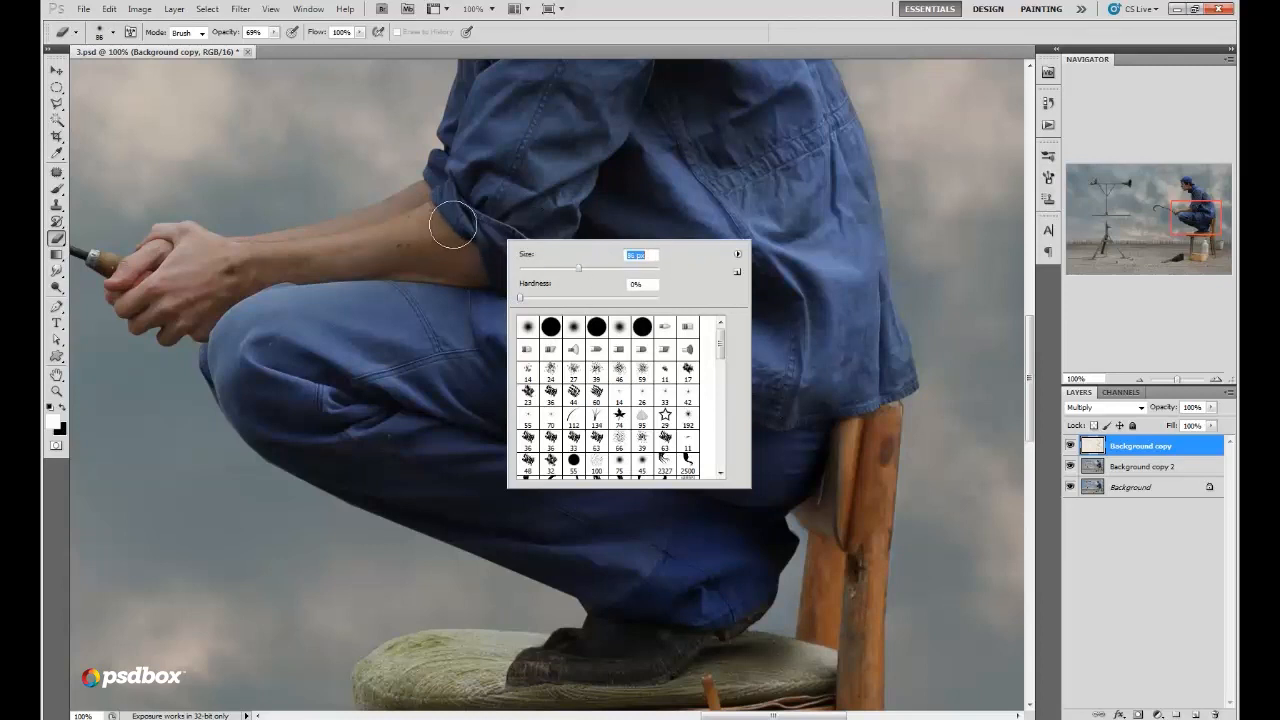
{"action": "key", "text": "Return"}
{"action": "left_click_drag", "start_coordinate": [1194, 228], "coordinate": [1176, 220]}
{"action": "right_click", "coordinate": [772, 299]}
{"action": "left_click_drag", "start_coordinate": [860, 331], "coordinate": [856, 331]}
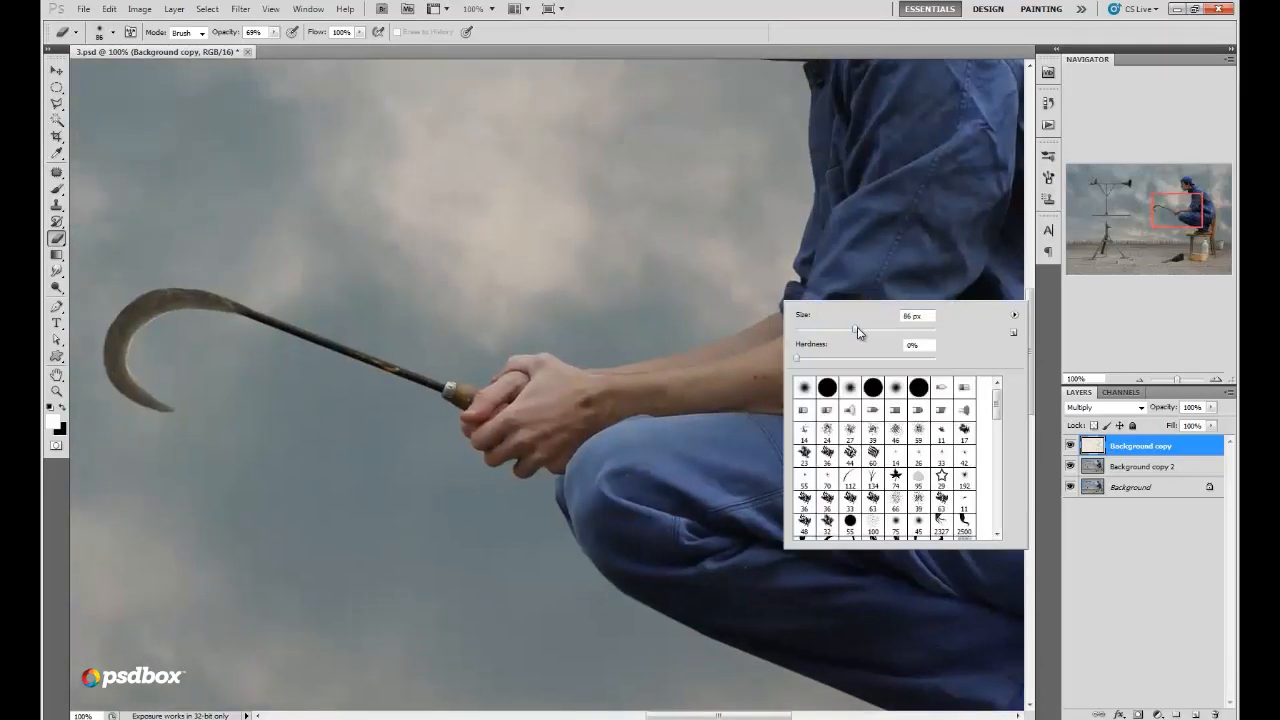
{"action": "key", "text": "Return"}
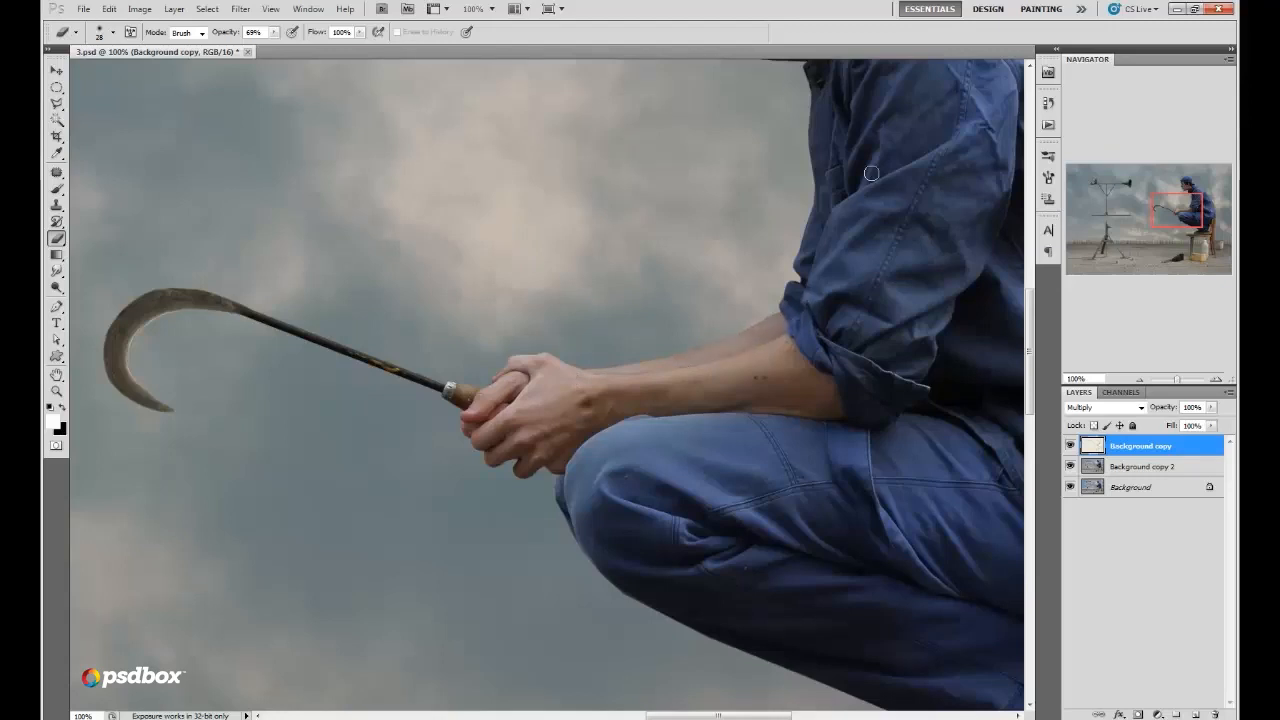
Step: Erase the multiplied copy over the worker's face, finishing with a soft 26 px brush
{"action": "left_click_drag", "start_coordinate": [1165, 214], "coordinate": [1178, 197]}
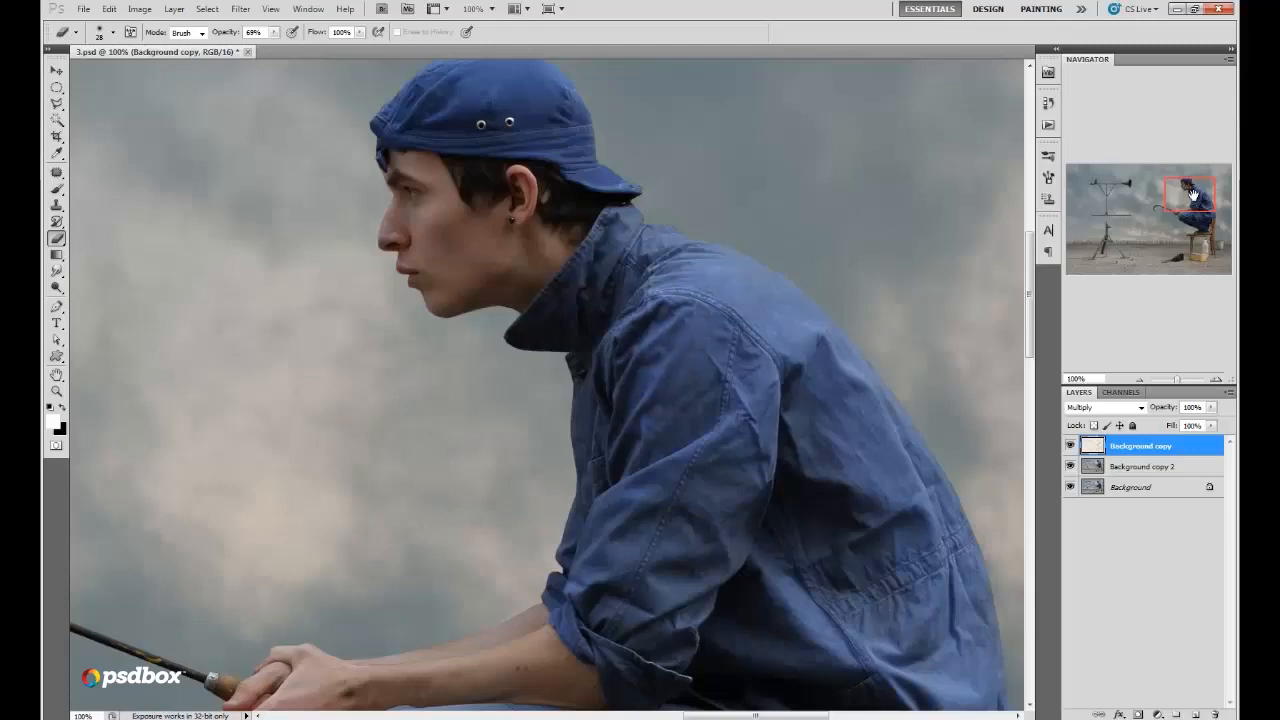
{"action": "left_click_drag", "start_coordinate": [1193, 195], "coordinate": [1186, 187]}
{"action": "right_click", "coordinate": [640, 266]}
{"action": "left_click_drag", "start_coordinate": [677, 295], "coordinate": [699, 295]}
{"action": "mouse_move", "coordinate": [578, 334]}
{"action": "left_mouse_down"}
{"action": "mouse_move", "coordinate": [557, 291]}
{"action": "mouse_move", "coordinate": [582, 415]}
{"action": "mouse_move", "coordinate": [550, 354]}
{"action": "left_mouse_up"}
{"action": "right_click", "coordinate": [592, 280]}
{"action": "left_click_drag", "start_coordinate": [655, 297], "coordinate": [633, 297]}
{"action": "left_click_drag", "start_coordinate": [556, 339], "coordinate": [541, 339]}
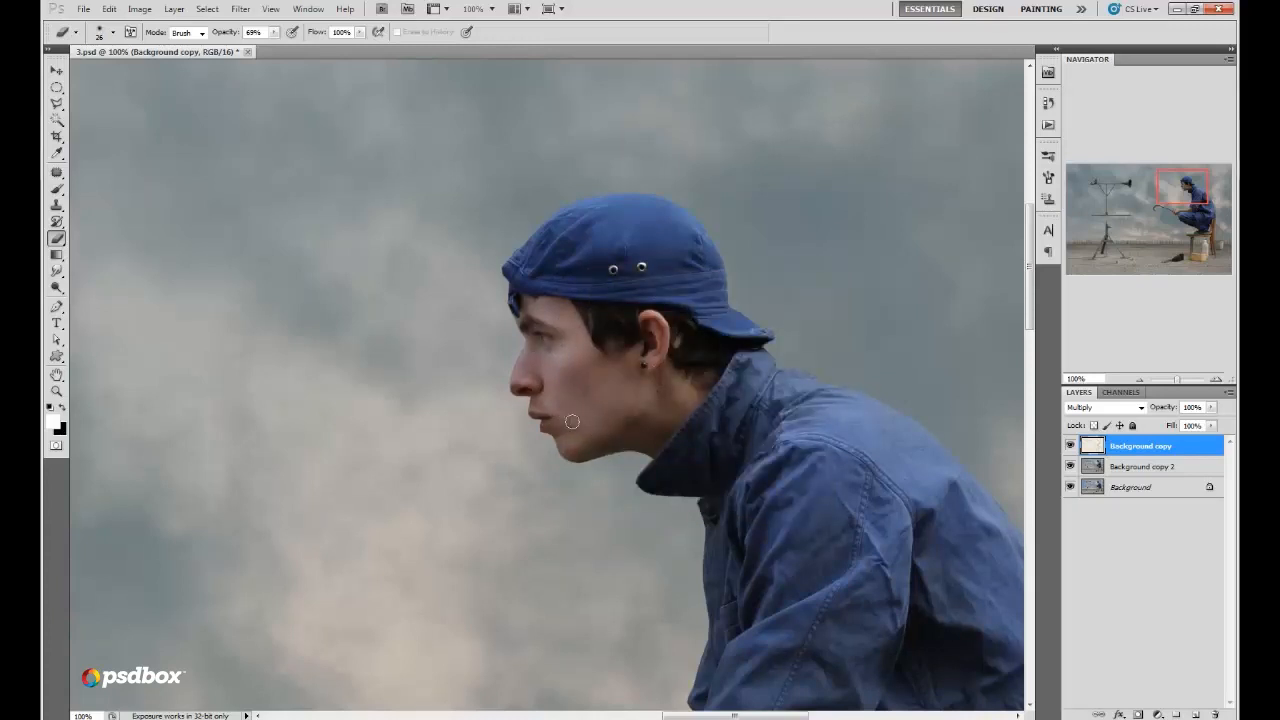
Step: Erase the multiplied copy over the worker's blue cap with the 26 px brush at 0% hardness
{"action": "right_click", "coordinate": [745, 227]}
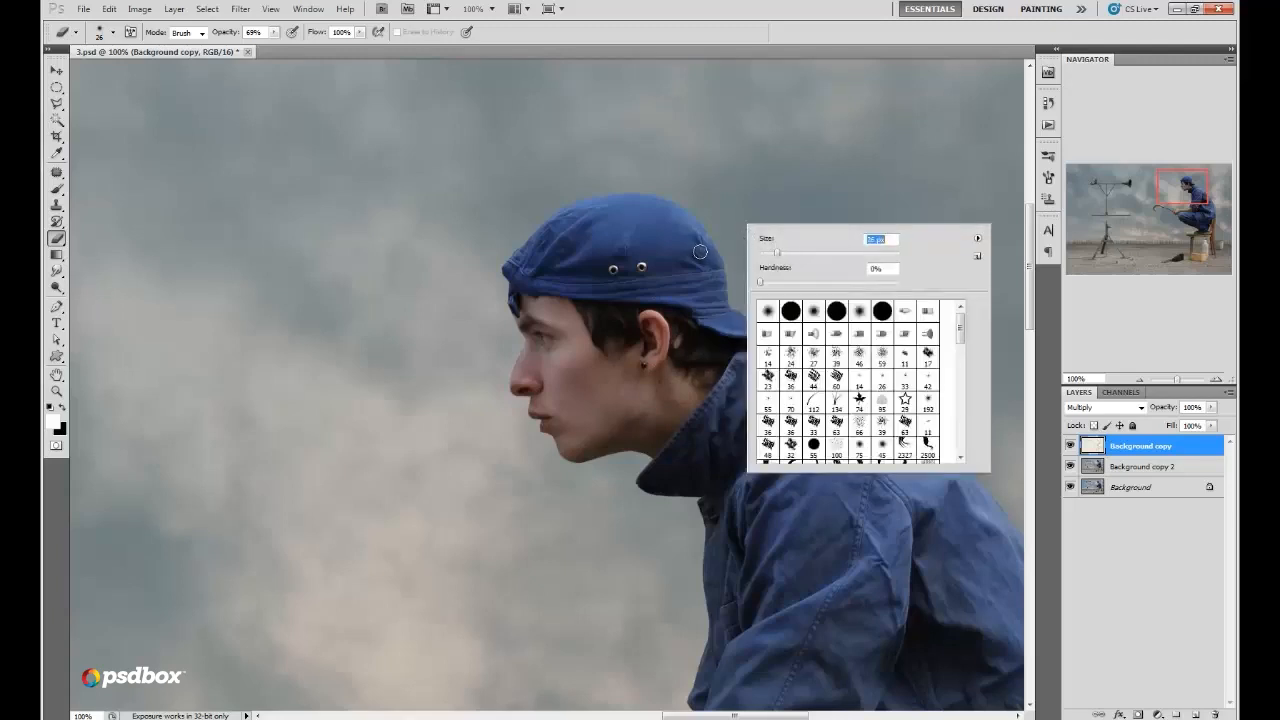
{"action": "left_click", "coordinate": [702, 253]}
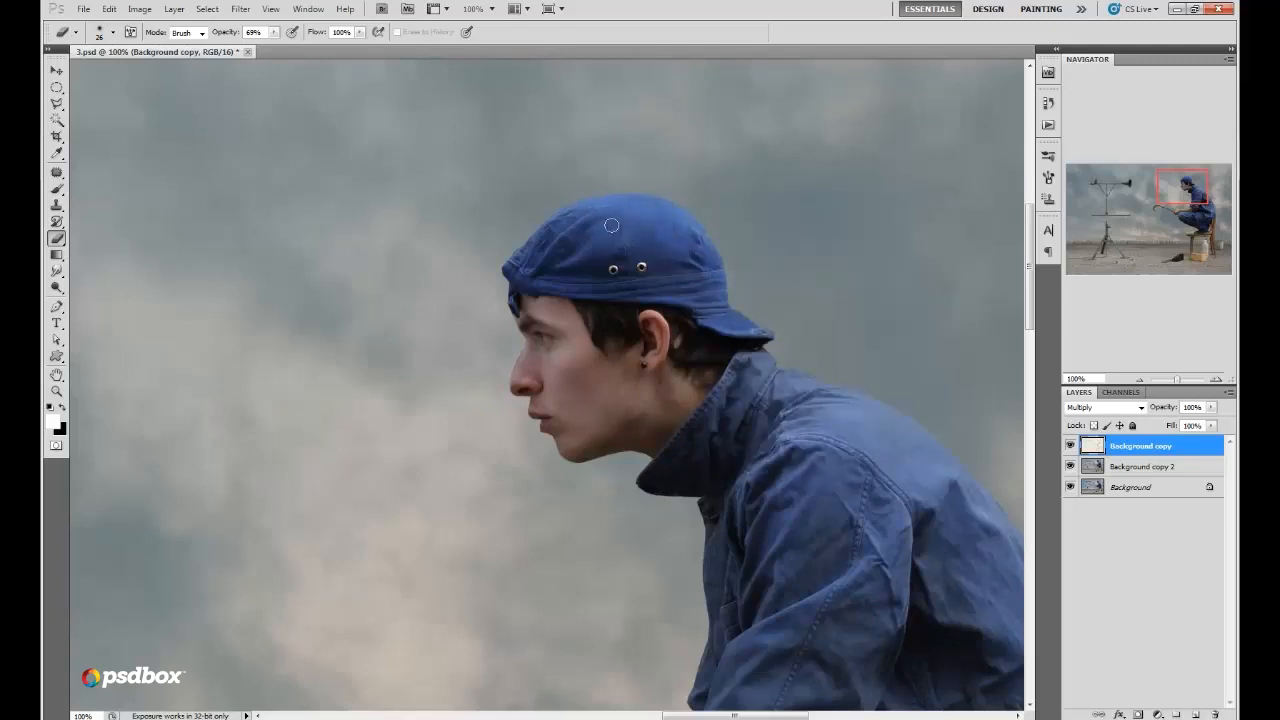
{"action": "left_click", "coordinate": [1139, 380]}
{"action": "left_click", "coordinate": [1139, 380]}
{"action": "left_click", "coordinate": [1139, 380]}
{"action": "left_click", "coordinate": [1139, 380]}
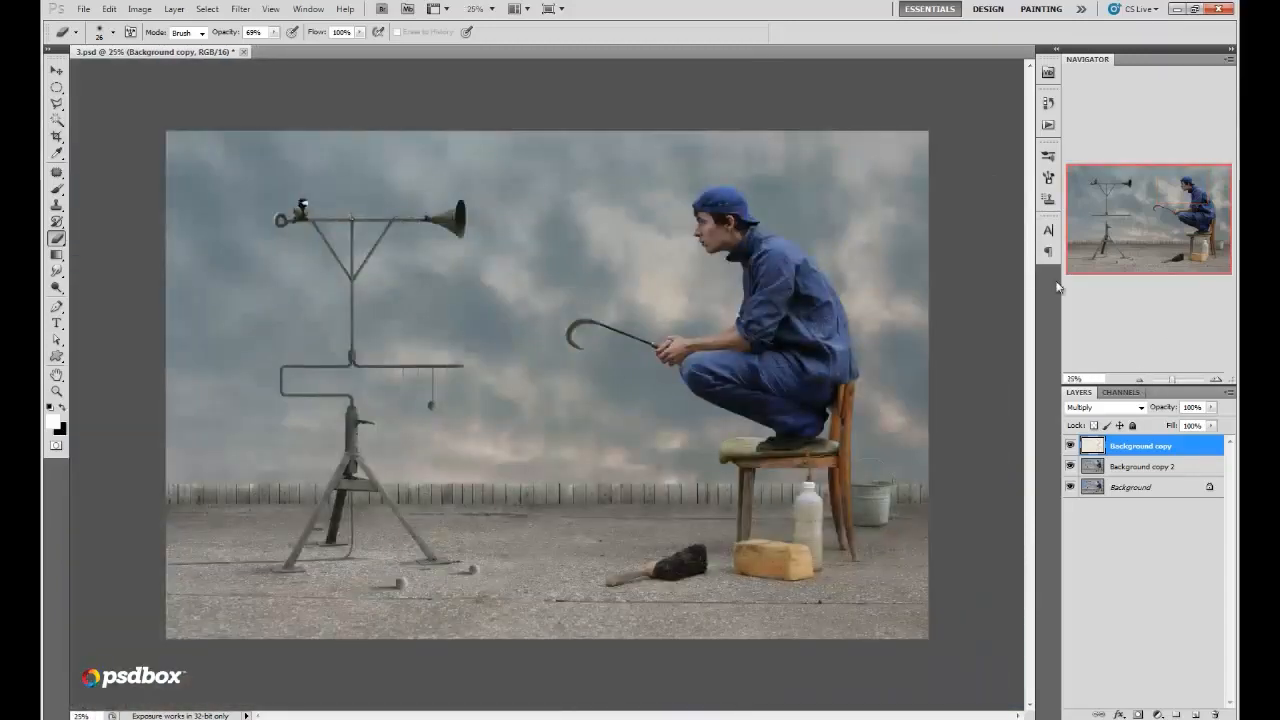
Step: Soften the outline around the worker's cap using the Smudge tool with a 45 px brush
{"action": "left_click", "coordinate": [1217, 380]}
{"action": "left_click", "coordinate": [1217, 380]}
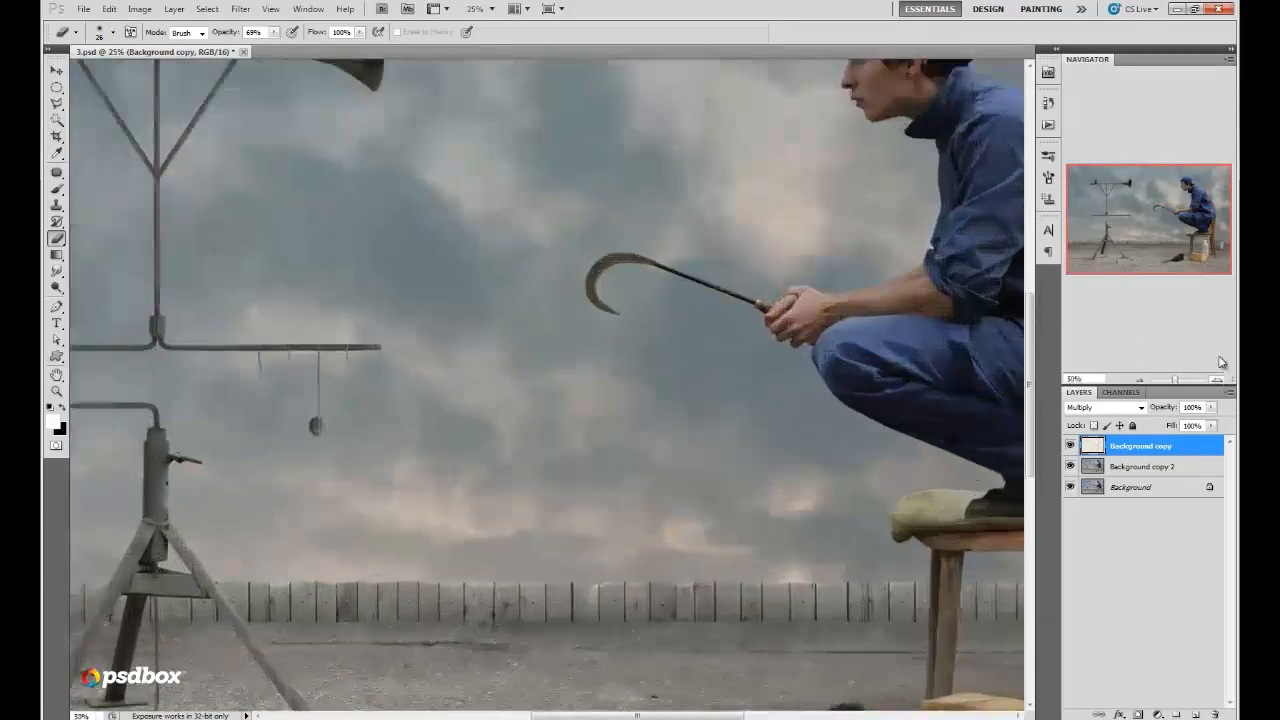
{"action": "left_click", "coordinate": [1217, 380]}
{"action": "left_click_drag", "start_coordinate": [1168, 218], "coordinate": [1223, 190]}
{"action": "left_click", "coordinate": [57, 273]}
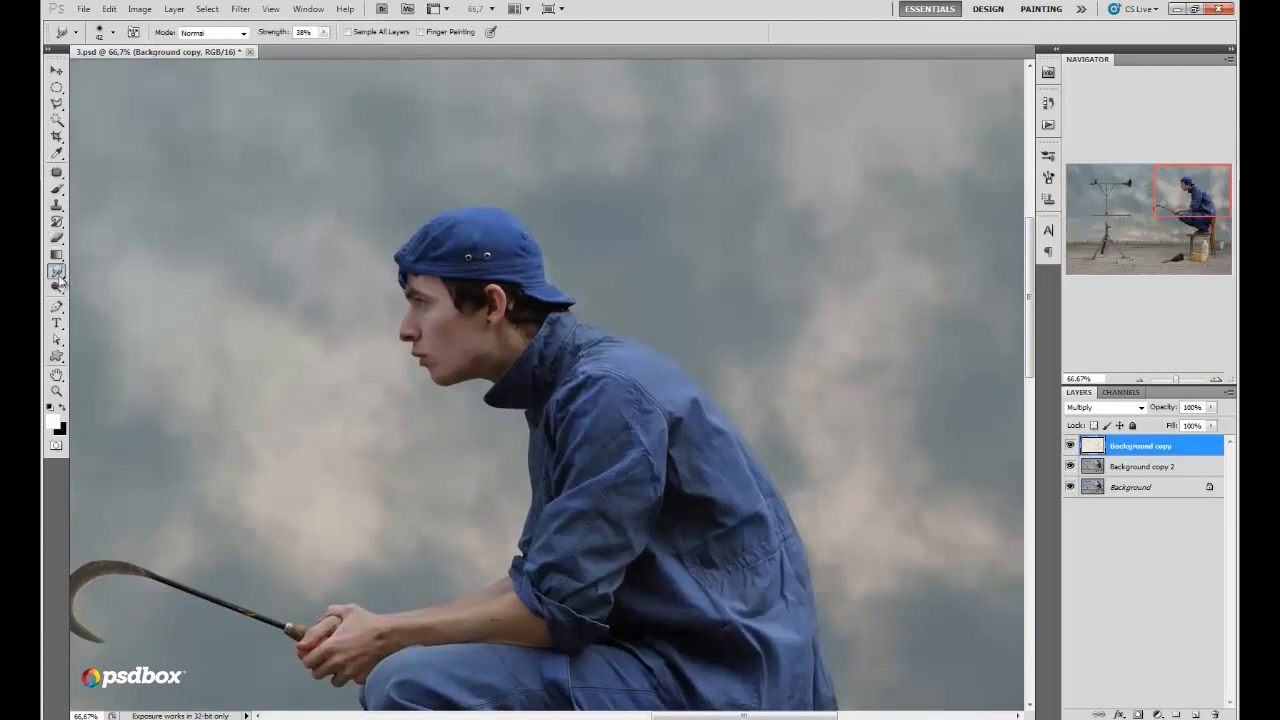
{"action": "right_click", "coordinate": [554, 254]}
{"action": "left_click_drag", "start_coordinate": [597, 283], "coordinate": [601, 282]}
{"action": "left_click", "coordinate": [557, 238]}
Step: Merge the multiplied copy, the second copy and the Background into one layer, and duplicate the merged layer
{"action": "left_click", "coordinate": [1139, 380]}
{"action": "left_click", "coordinate": [1139, 380]}
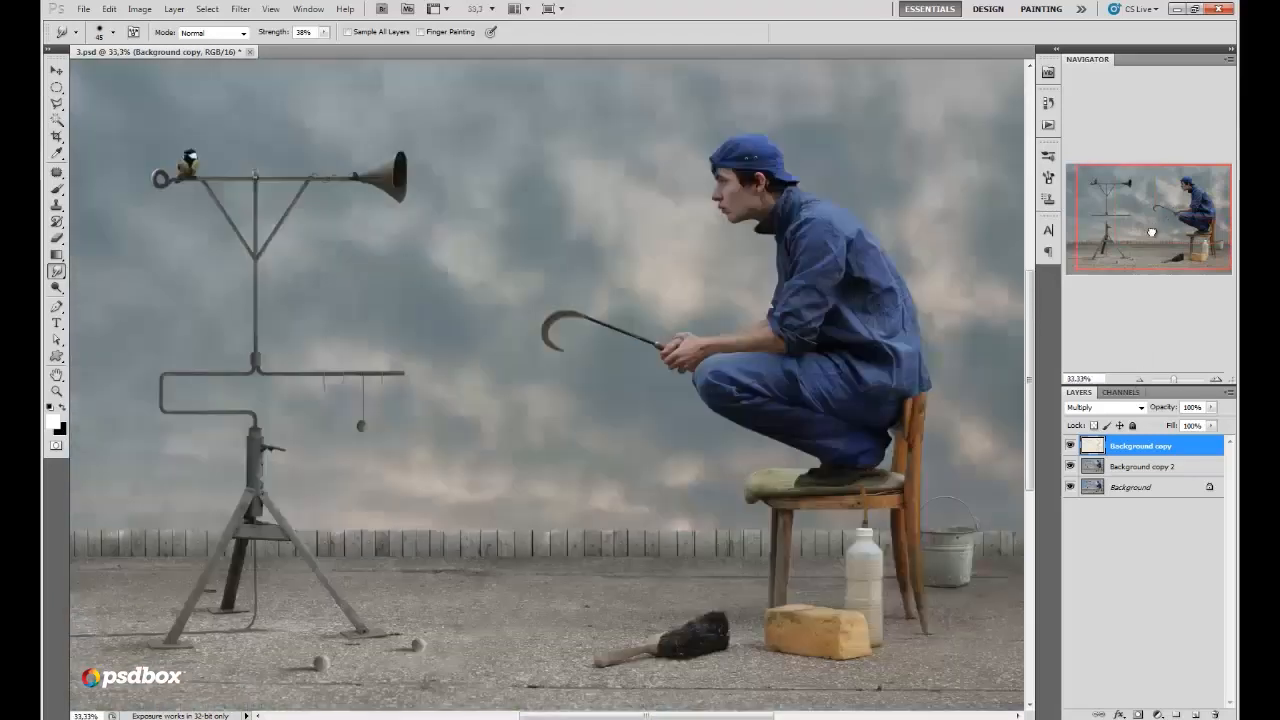
{"action": "left_click", "coordinate": [1143, 380]}
{"action": "left_click", "coordinate": [1130, 468], "text": "shift"}
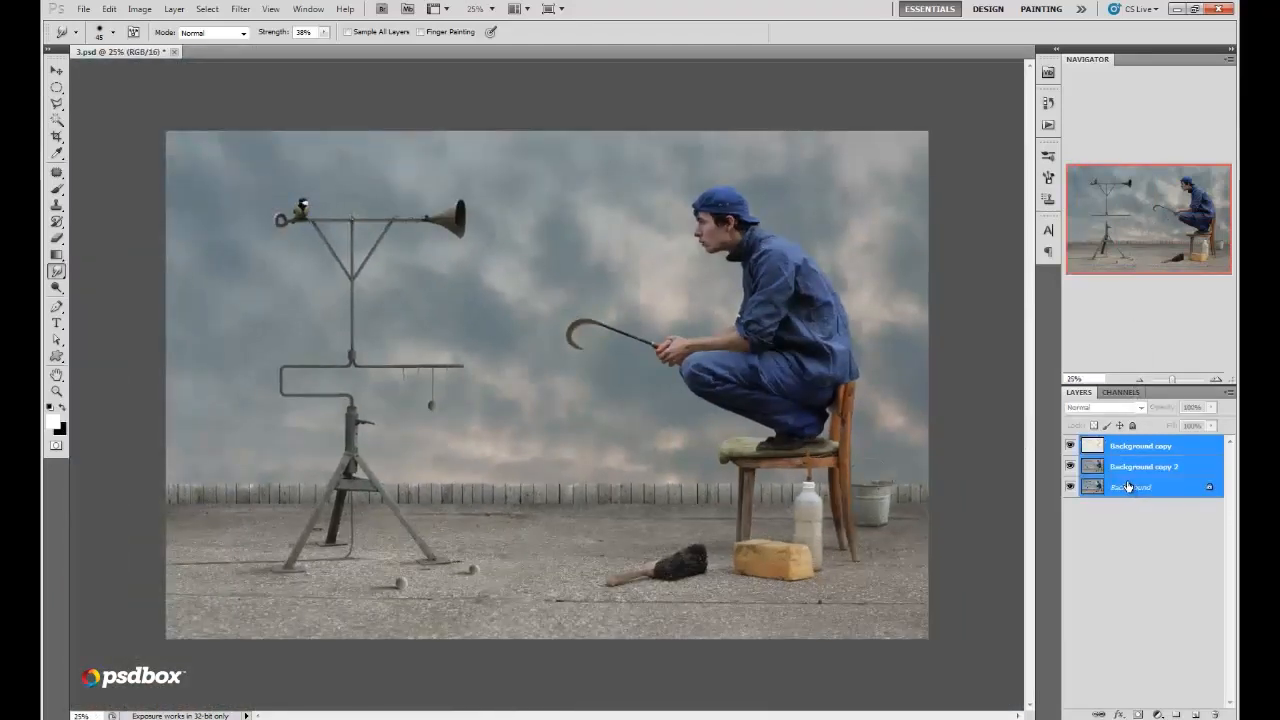
{"action": "right_click", "coordinate": [1133, 460]}
{"action": "left_click", "coordinate": [1129, 600]}
{"action": "left_click_drag", "start_coordinate": [1197, 445], "coordinate": [1197, 709]}
{"action": "left_click_drag", "start_coordinate": [1125, 445], "coordinate": [1197, 714]}
Step: Lighten the stand's vertical pole with the Dodge tool set to an 11 px brush, Midtones range and 19% exposure
{"action": "left_click", "coordinate": [1217, 380]}
{"action": "left_click", "coordinate": [1217, 380]}
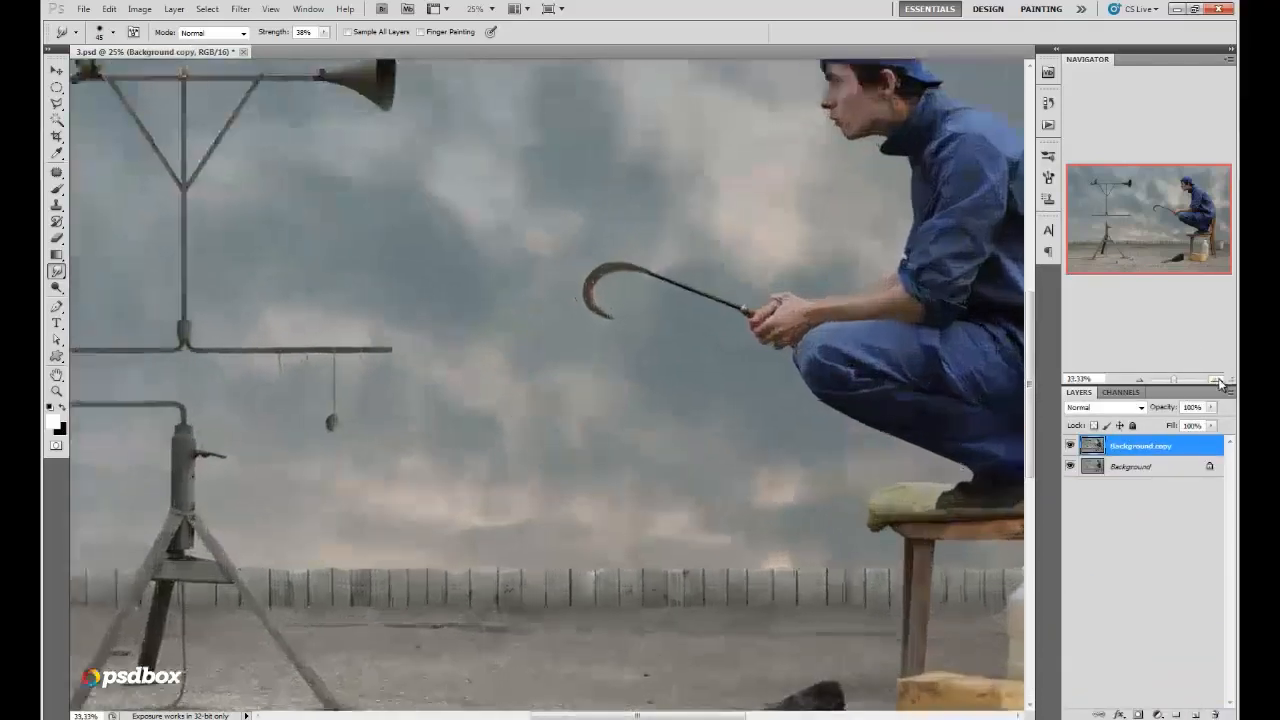
{"action": "left_click", "coordinate": [1217, 380]}
{"action": "left_click", "coordinate": [1217, 380]}
{"action": "left_click_drag", "start_coordinate": [1160, 237], "coordinate": [1128, 222]}
{"action": "left_click", "coordinate": [57, 287]}
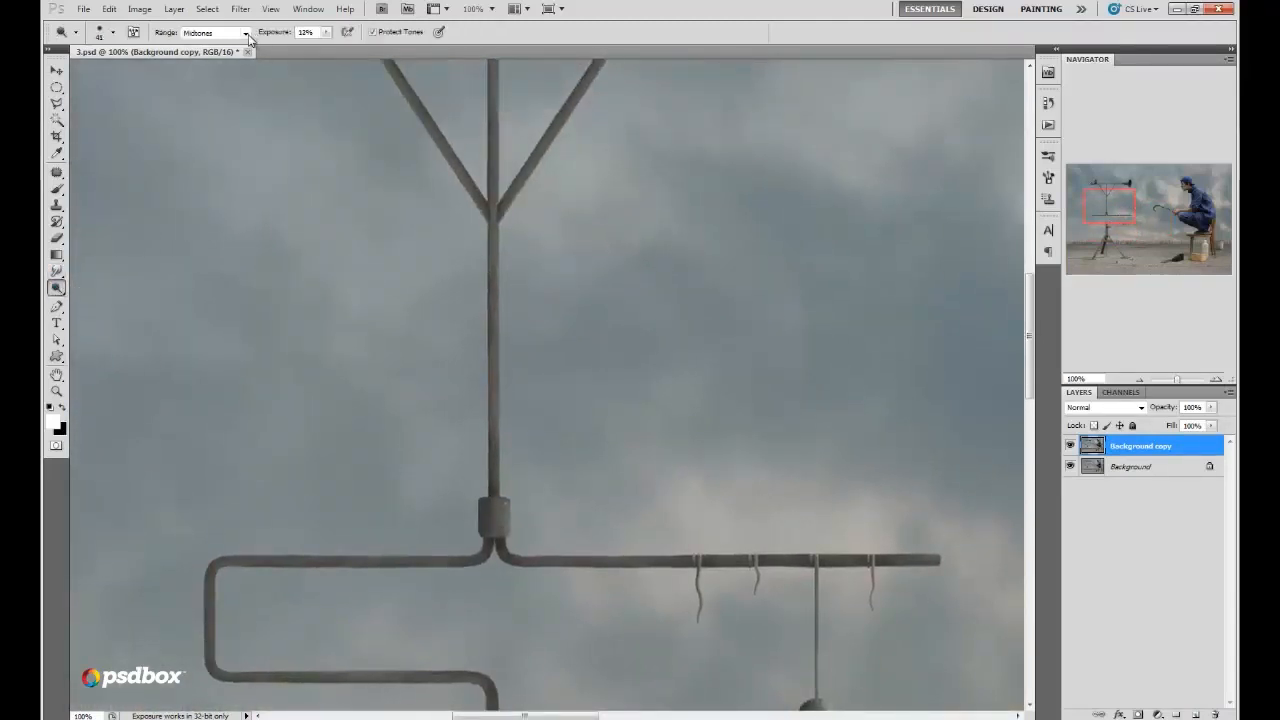
{"action": "right_click", "coordinate": [530, 228]}
{"action": "left_click_drag", "start_coordinate": [571, 248], "coordinate": [556, 250]}
{"action": "left_click", "coordinate": [326, 34]}
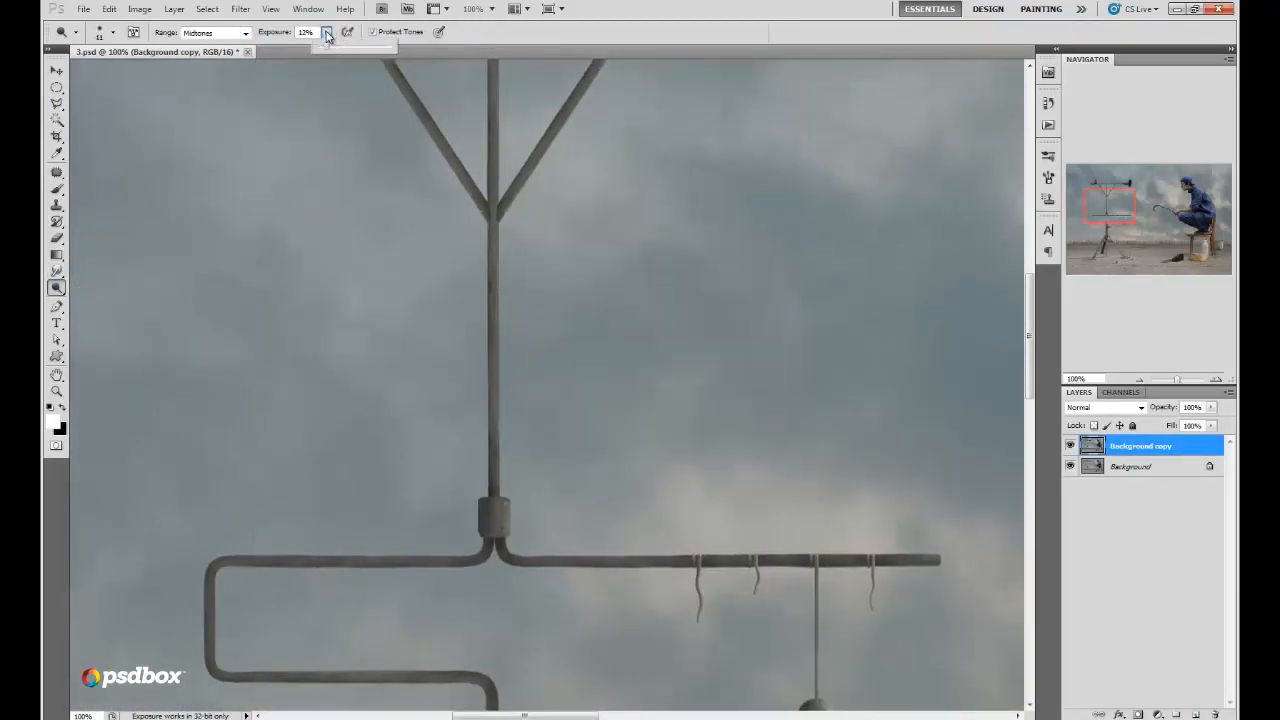
{"action": "left_click_drag", "start_coordinate": [495, 218], "coordinate": [492, 274]}
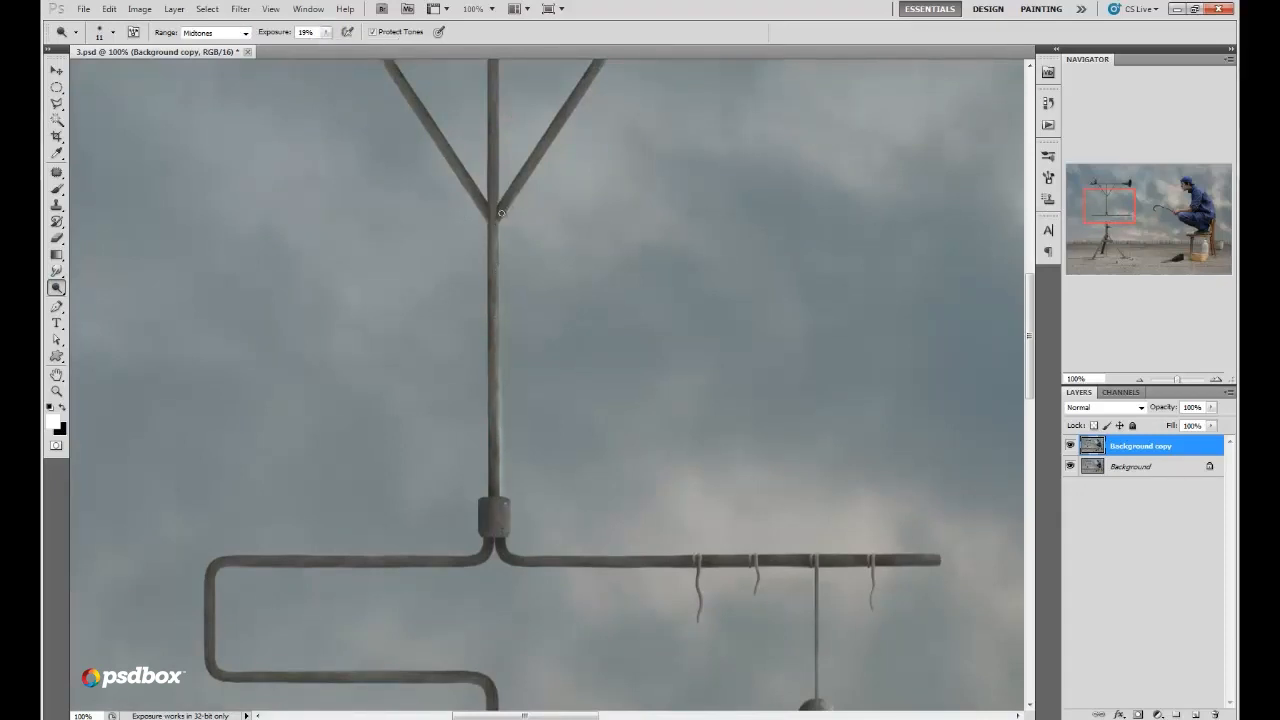
Step: Dodge highlights onto the stand's diagonal braces, the clasp on the crossbar and the pole coupling
{"action": "left_click_drag", "start_coordinate": [1132, 224], "coordinate": [1122, 184]}
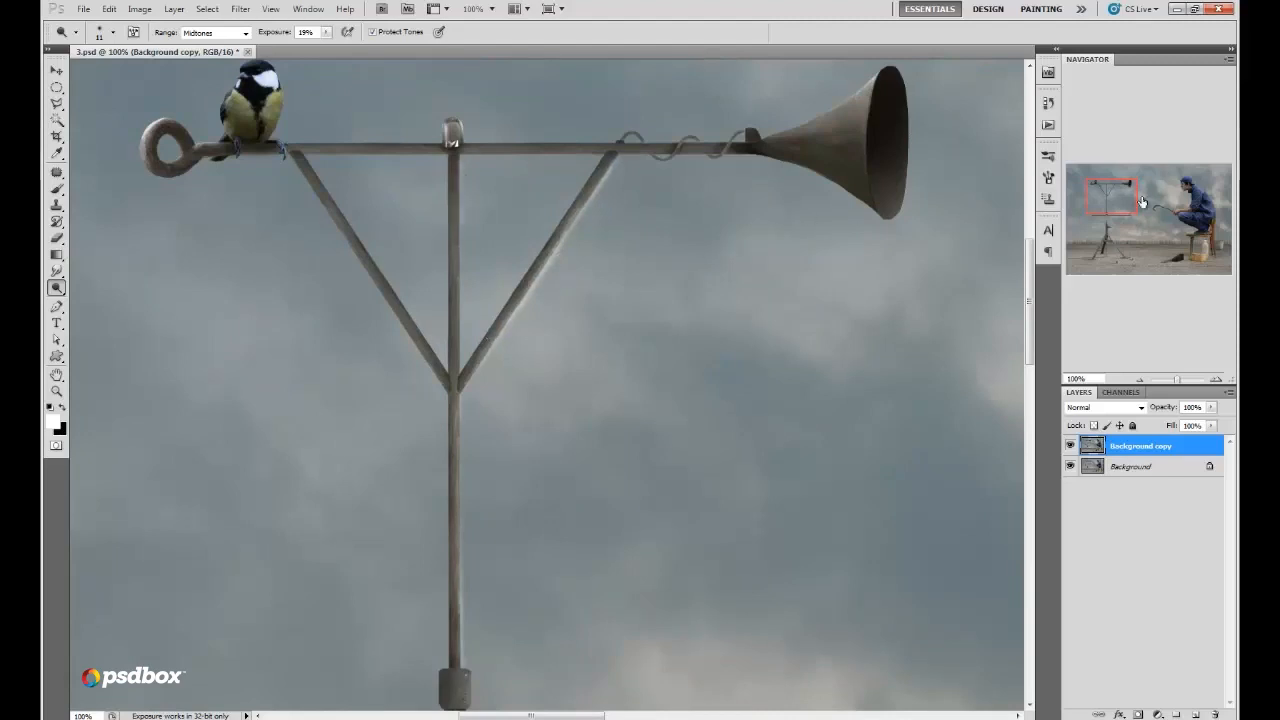
{"action": "left_click_drag", "start_coordinate": [1142, 202], "coordinate": [1142, 222]}
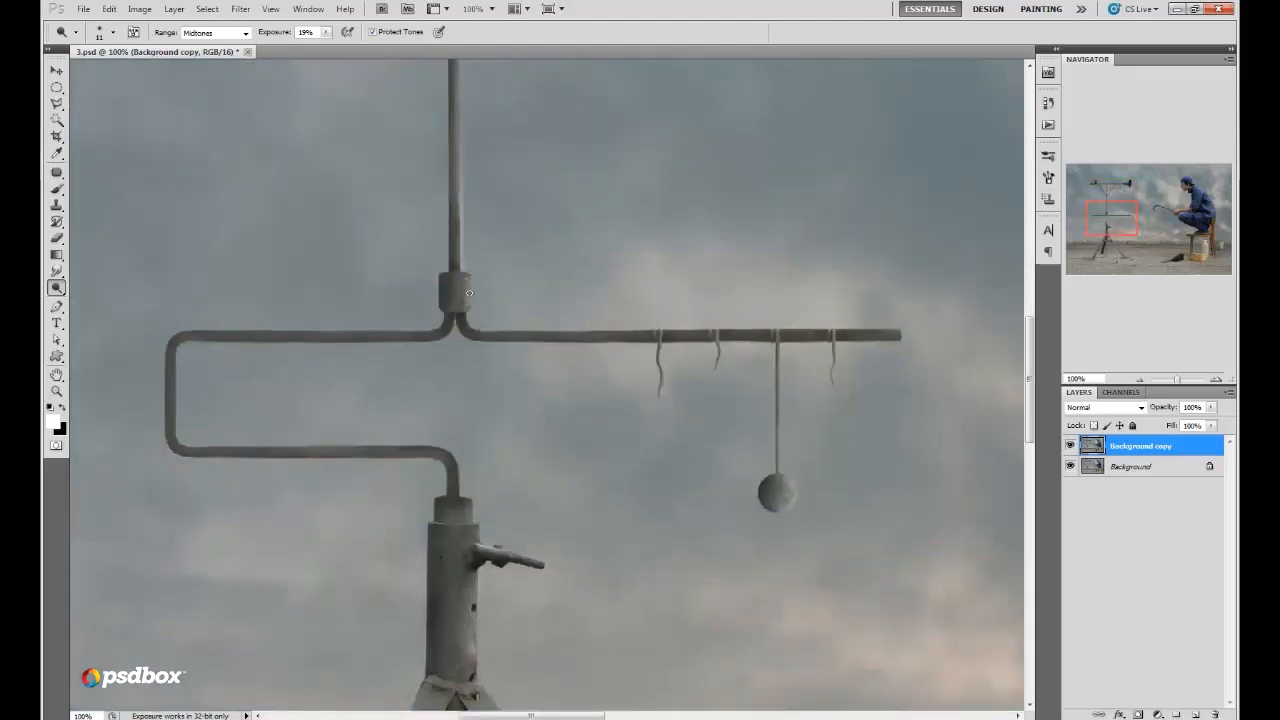
{"action": "left_click_drag", "start_coordinate": [1125, 207], "coordinate": [1125, 189]}
Step: Outline the sky beside the right brace and pole with the Polygonal Lasso, clear the spilled highlights there, and deselect
{"action": "left_click", "coordinate": [57, 104]}
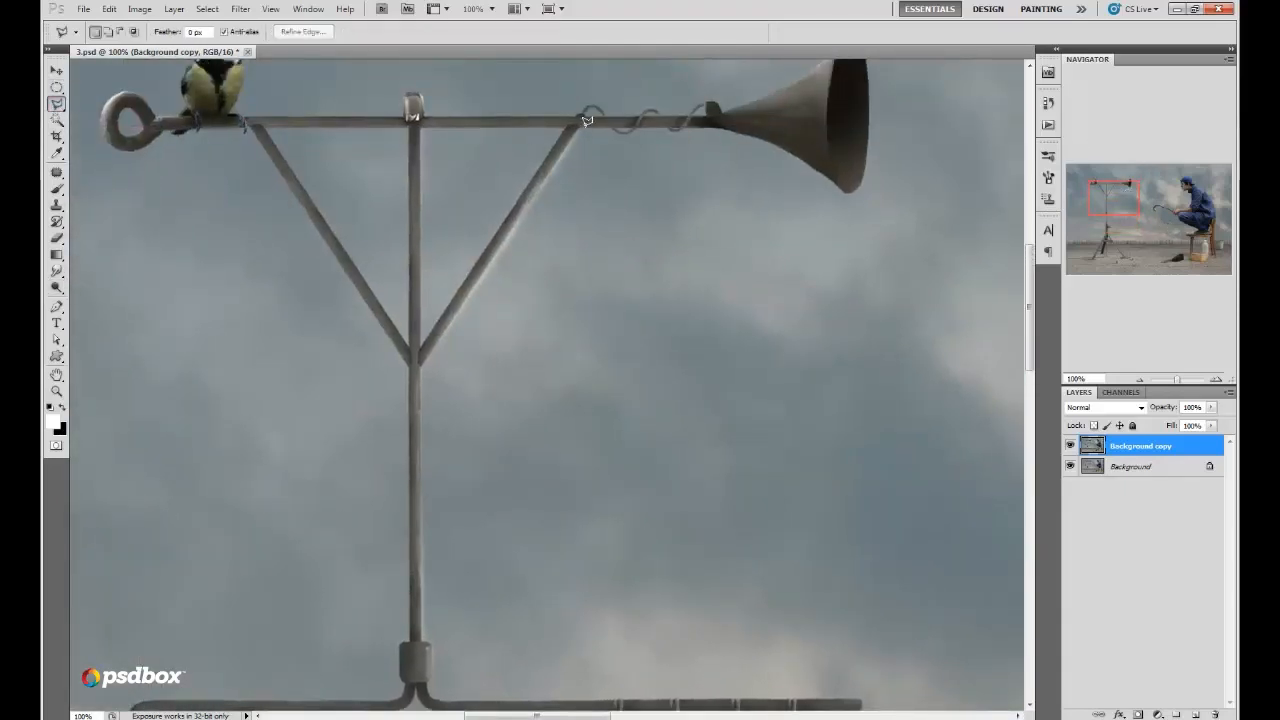
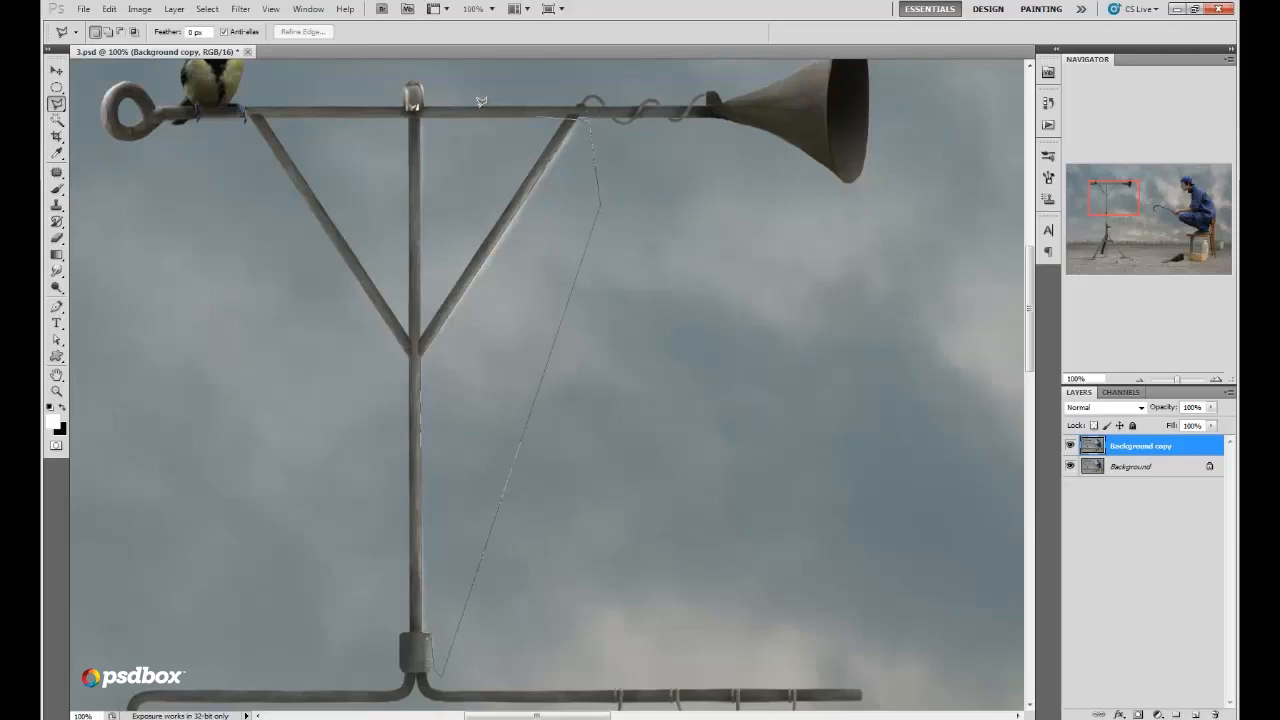
{"action": "left_click", "coordinate": [591, 113]}
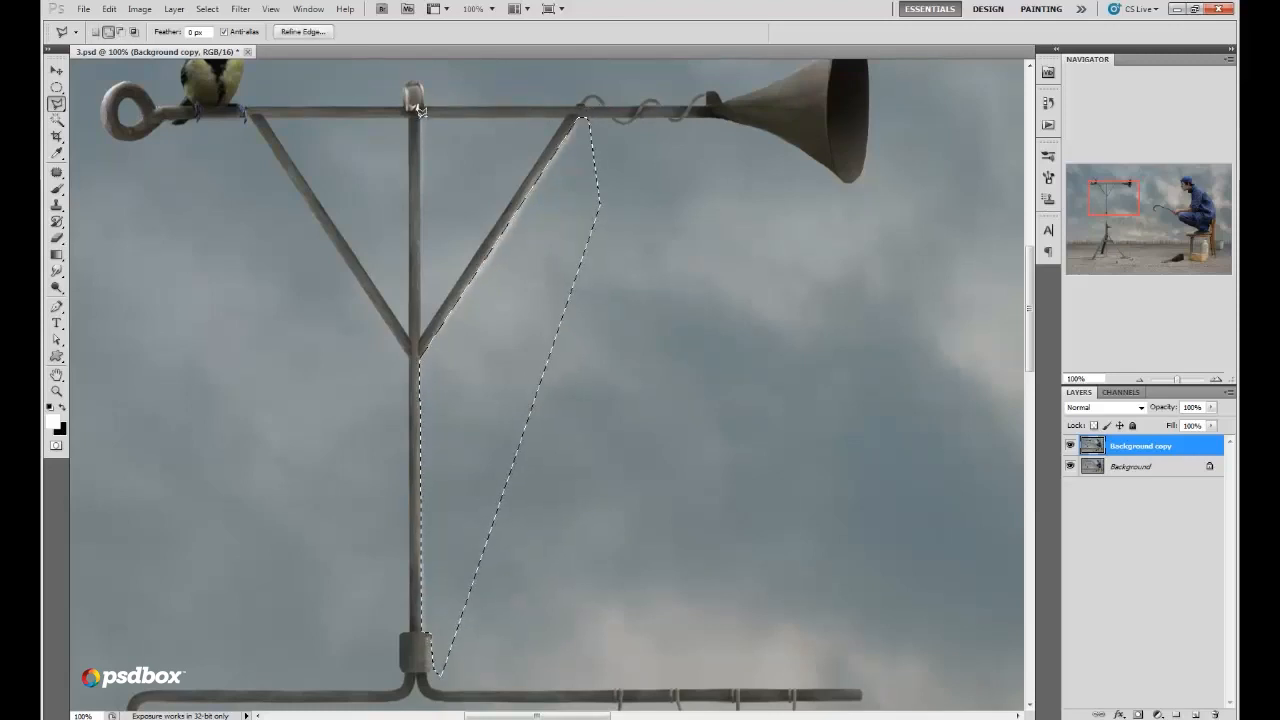
{"action": "left_click", "coordinate": [422, 318]}
{"action": "left_click", "coordinate": [469, 140]}
{"action": "left_click", "coordinate": [441, 114]}
{"action": "double_click", "coordinate": [420, 116]}
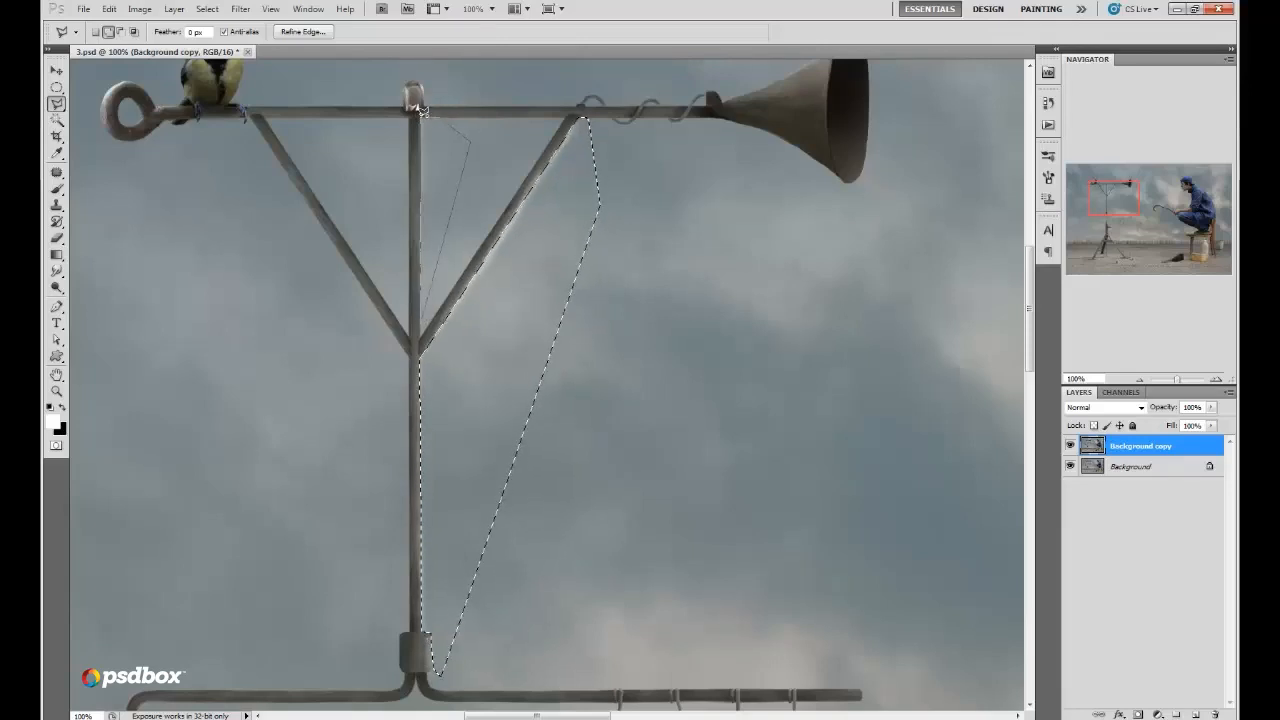
{"action": "left_click", "coordinate": [303, 31]}
{"action": "left_click", "coordinate": [908, 560]}
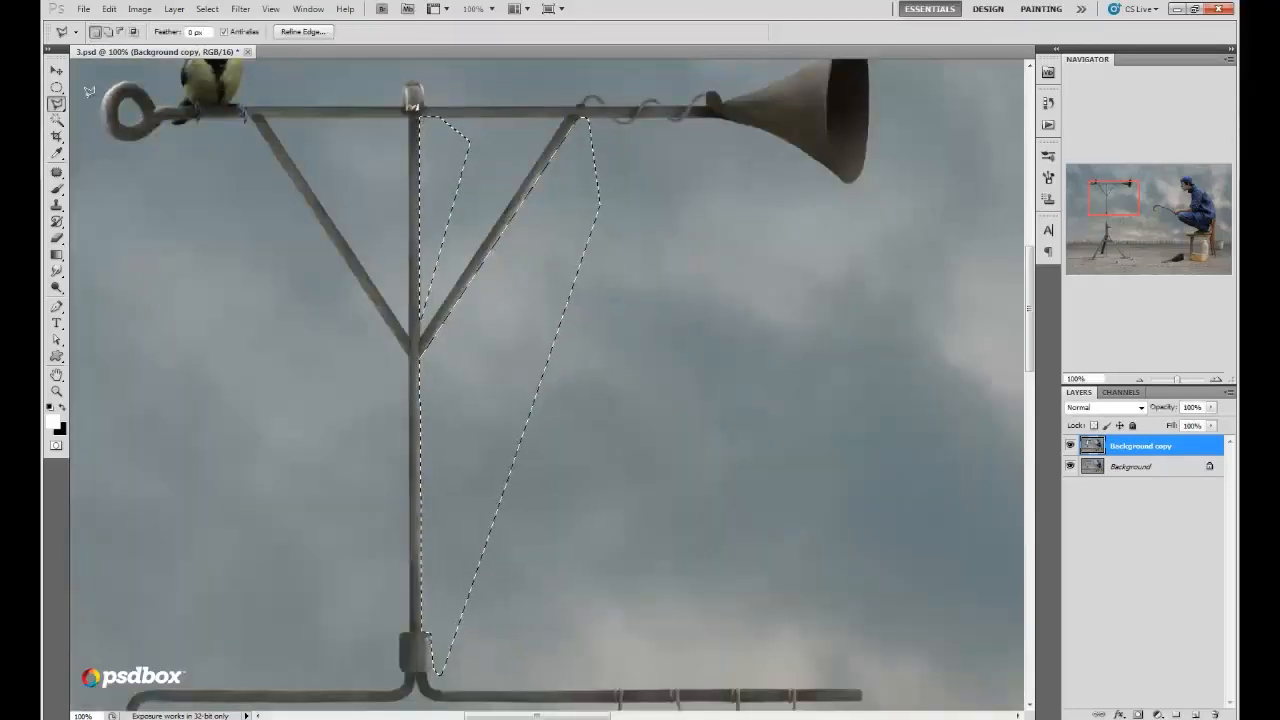
{"action": "left_click", "coordinate": [56, 87]}
{"action": "left_click", "coordinate": [85, 95]}
Step: Compare the dodged copy with the original by toggling the copy's visibility, checking the stand's highlights
{"action": "left_click", "coordinate": [1070, 446]}
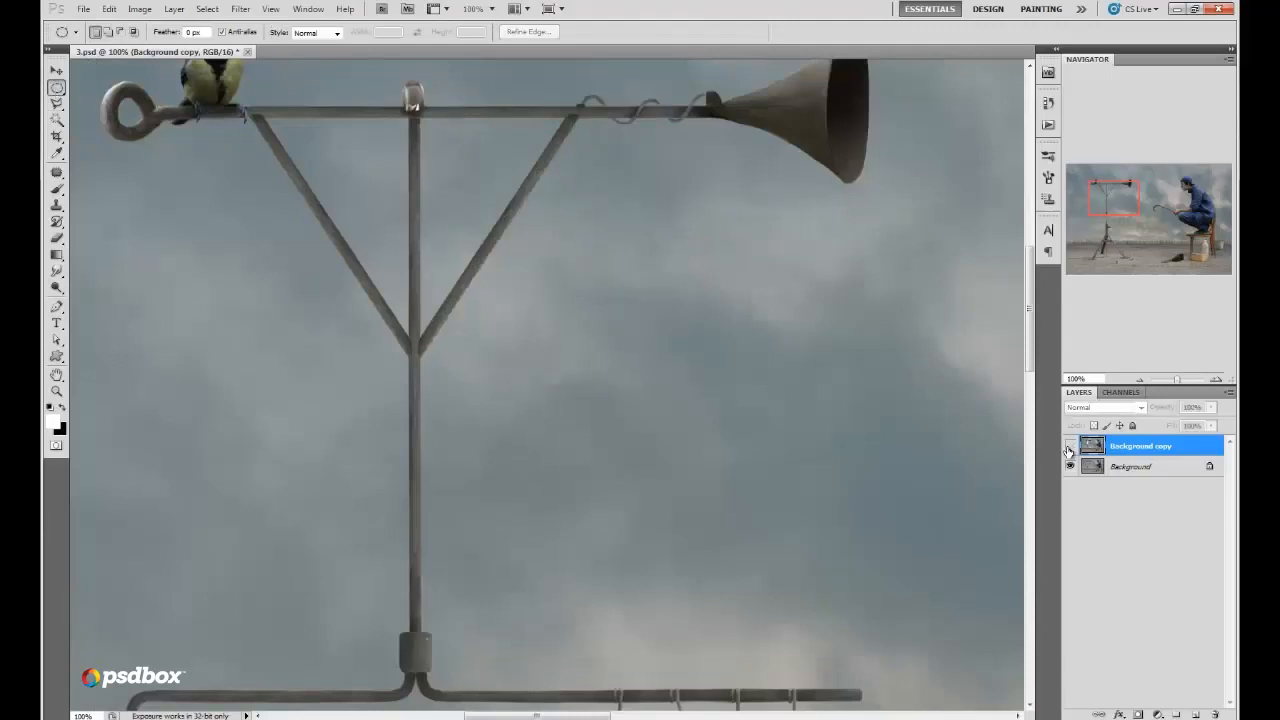
{"action": "left_click", "coordinate": [1070, 446]}
{"action": "left_click", "coordinate": [1070, 446]}
{"action": "left_click", "coordinate": [1070, 446]}
{"action": "key", "text": "ctrl+minus"}
{"action": "key", "text": "ctrl+minus"}
{"action": "key", "text": "ctrl+minus"}
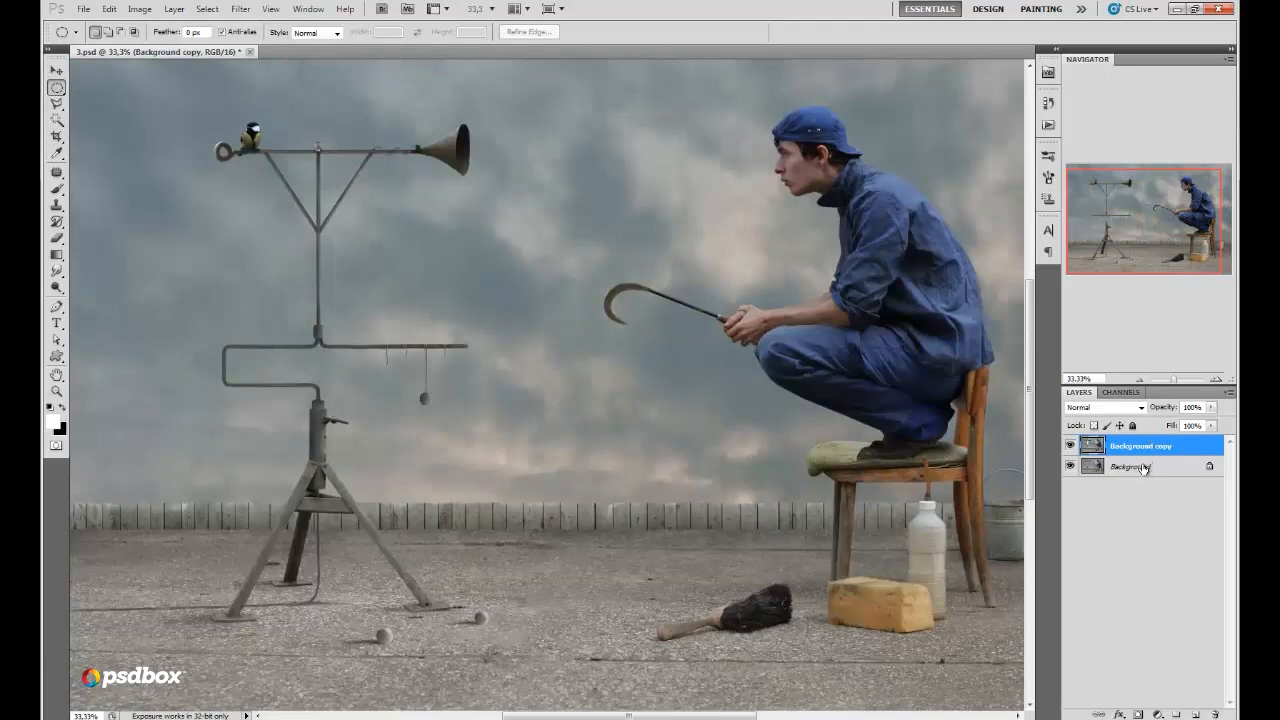
Step: Merge the dodged copy with the Background and duplicate the merged layer
{"action": "left_click", "coordinate": [1144, 468], "text": "shift"}
{"action": "right_click", "coordinate": [1145, 467]}
{"action": "left_click", "coordinate": [1129, 410]}
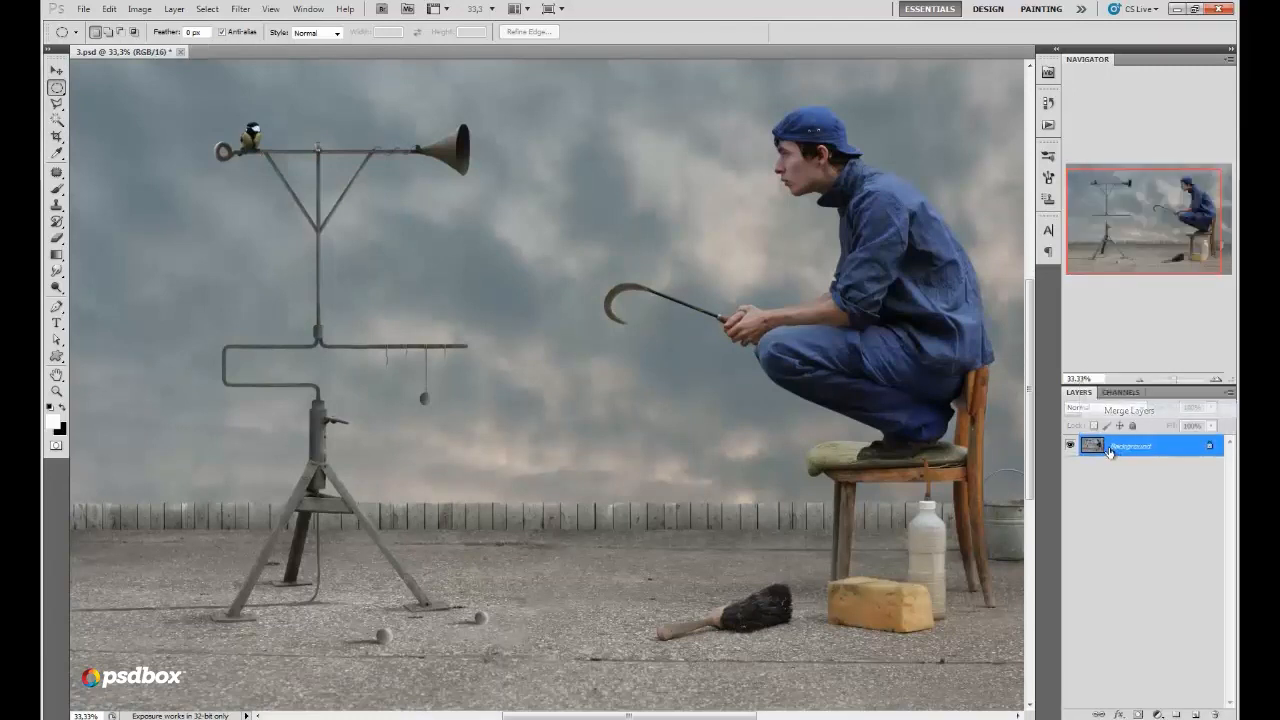
{"action": "left_click_drag", "start_coordinate": [1140, 446], "coordinate": [1197, 714]}
{"action": "left_click", "coordinate": [1139, 381]}
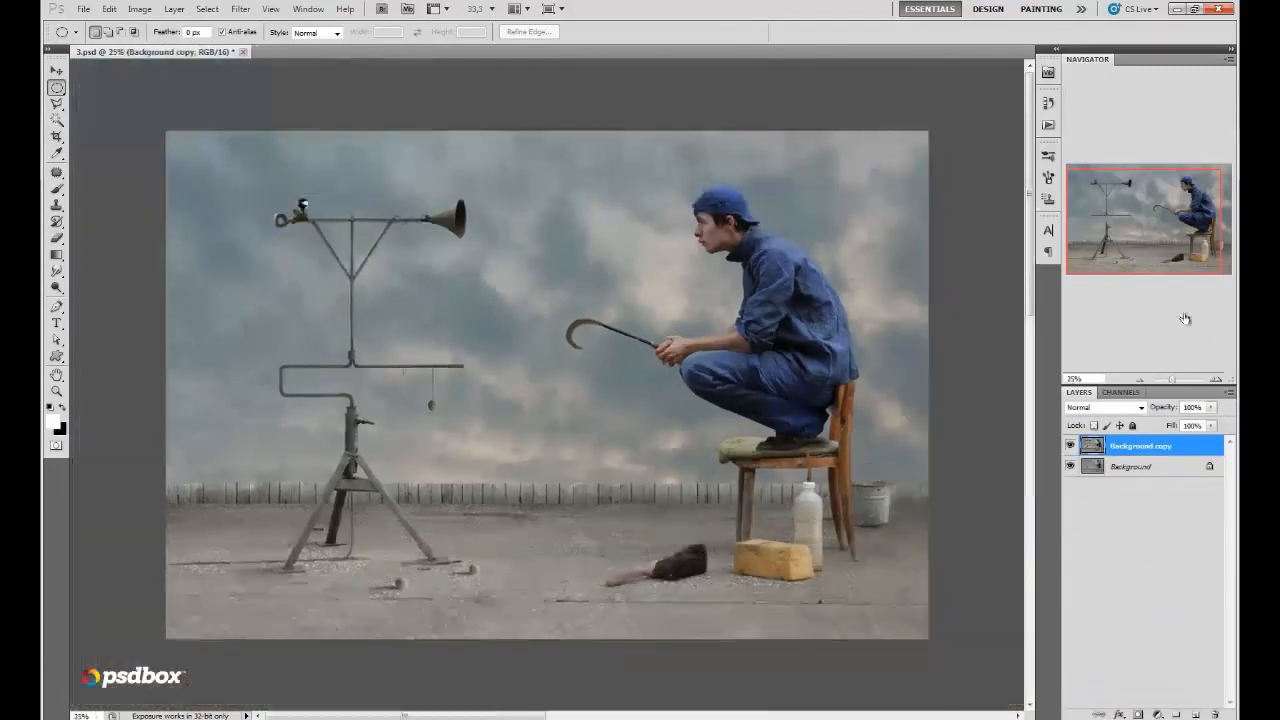
Step: Brighten the copy with Levels, lowering the RGB white input level to about 226
{"action": "left_click", "coordinate": [140, 9]}
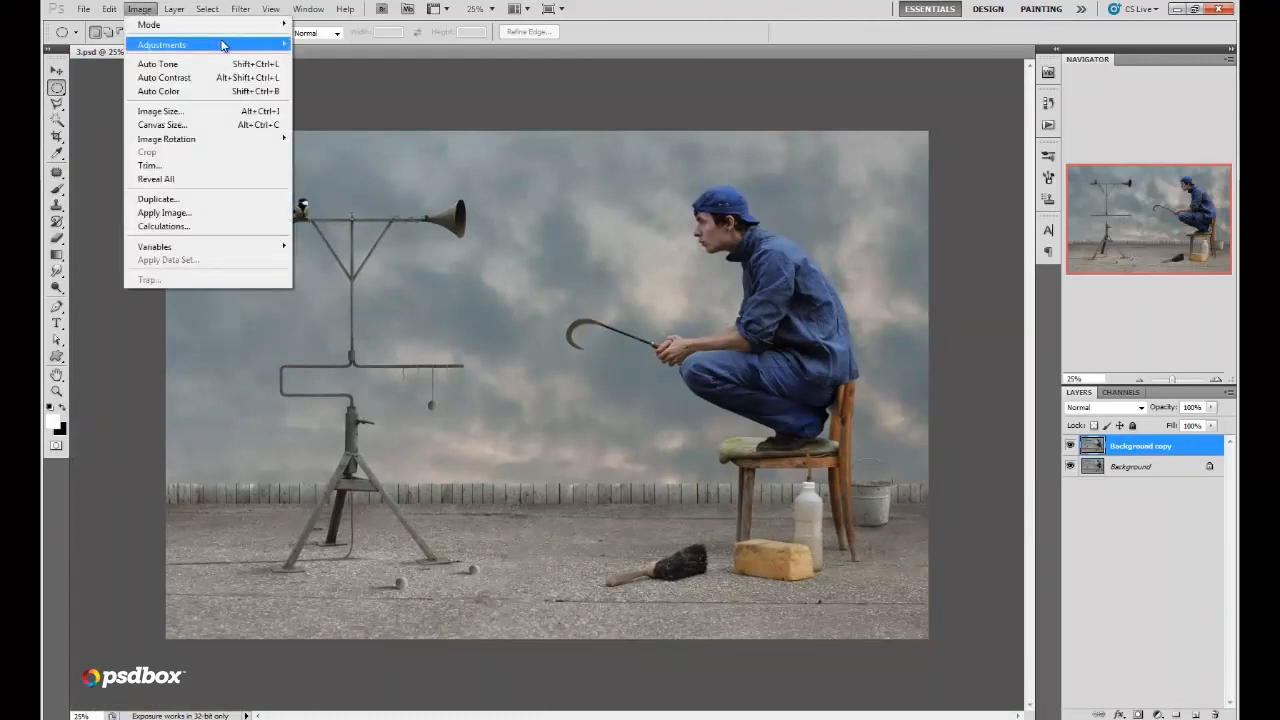
{"action": "mouse_move", "coordinate": [220, 45]}
{"action": "left_click", "coordinate": [300, 61]}
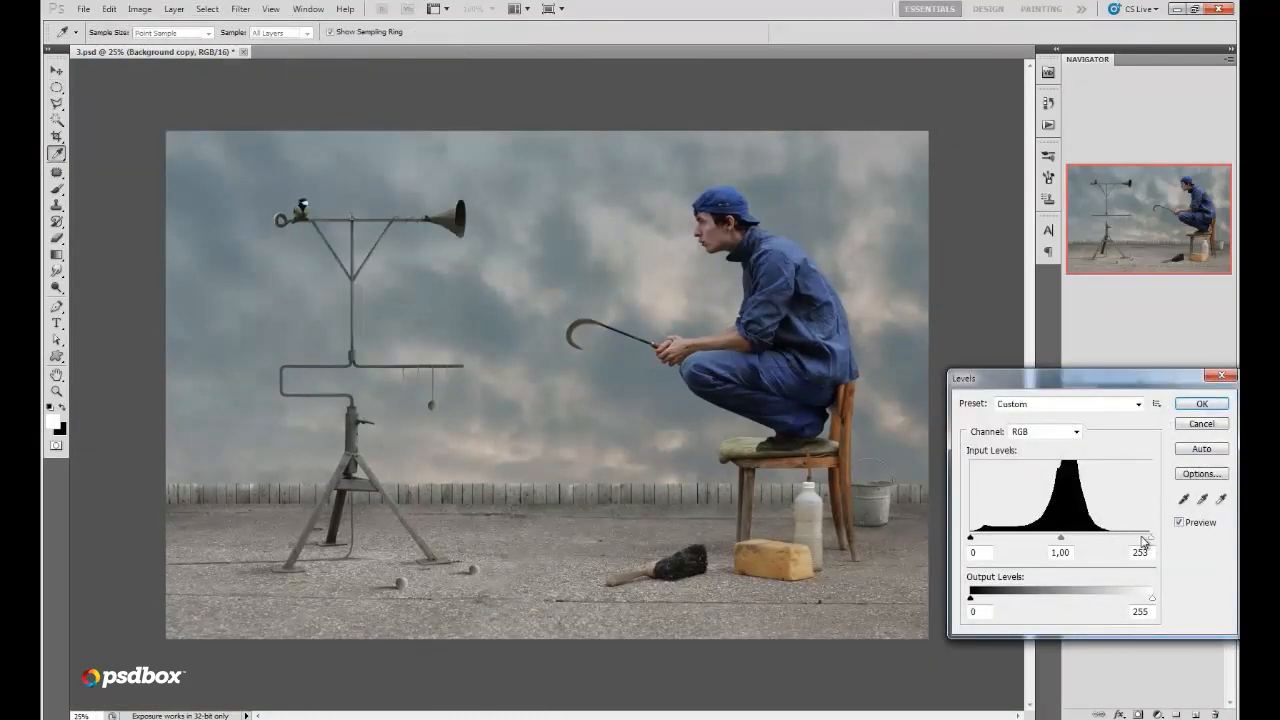
{"action": "left_click_drag", "start_coordinate": [1147, 538], "coordinate": [1129, 538]}
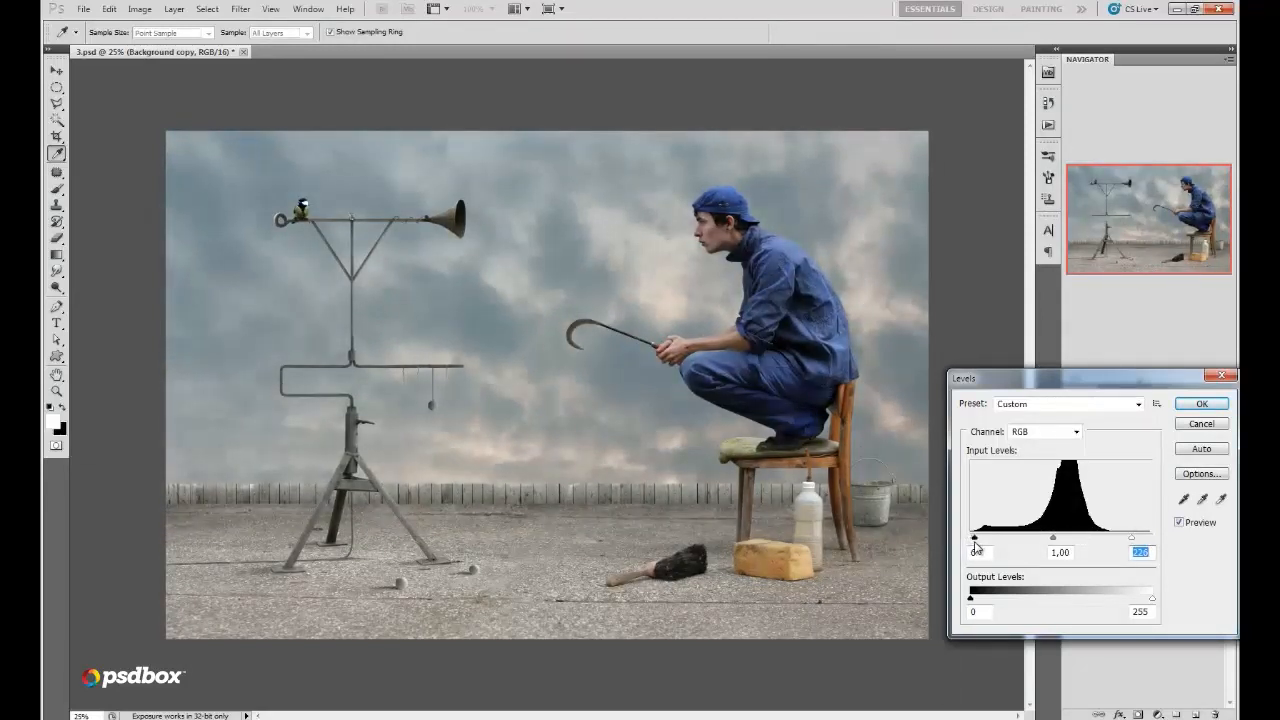
{"action": "left_click", "coordinate": [1202, 403]}
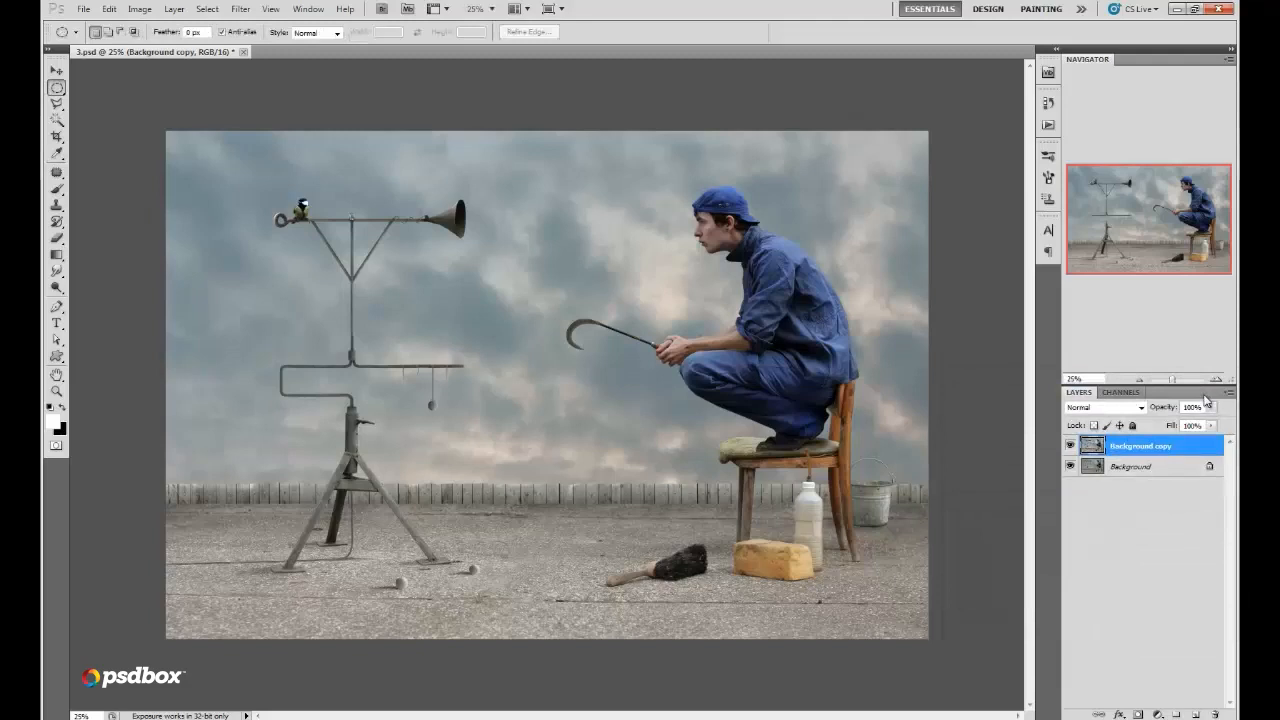
Step: Erase the brightened copy over the worker's clothes with a 189 px eraser at 69% opacity
{"action": "left_click", "coordinate": [60, 240]}
{"action": "right_click", "coordinate": [795, 345]}
{"action": "left_click_drag", "start_coordinate": [870, 371], "coordinate": [912, 373]}
{"action": "left_click", "coordinate": [783, 345]}
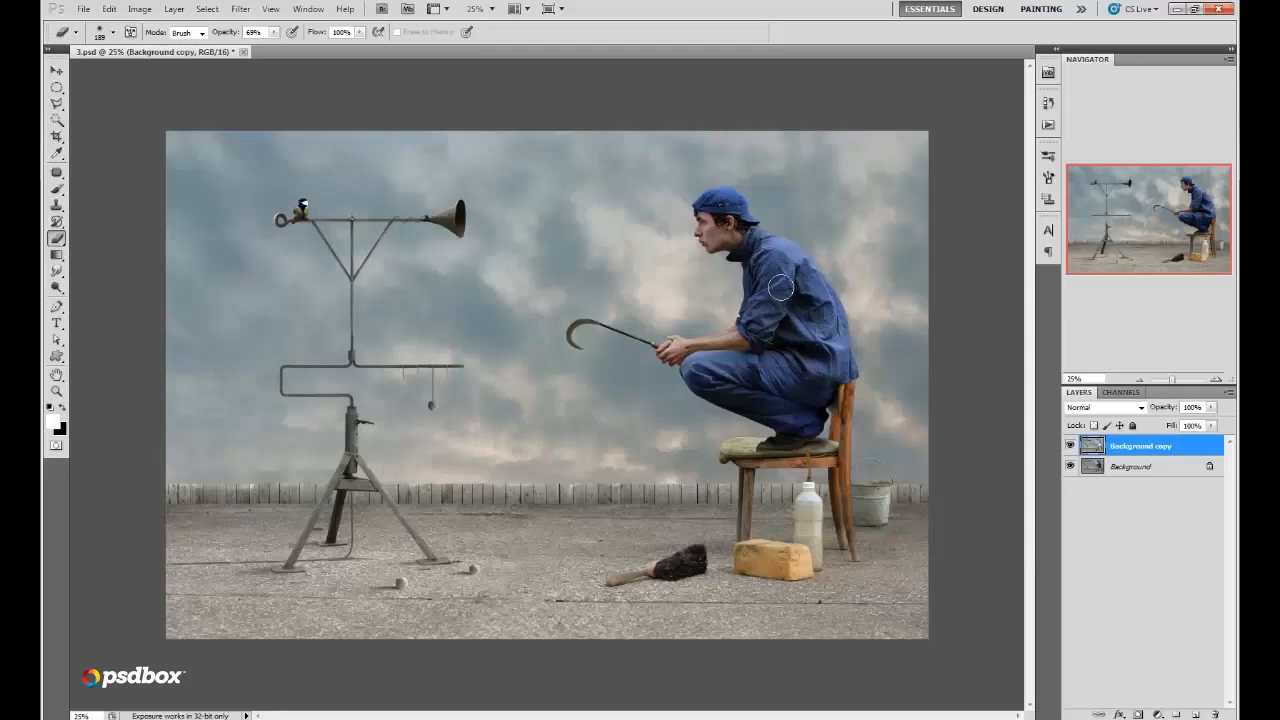
Step: Merge the partly erased Levels copy with the Background and duplicate the result
{"action": "left_click", "coordinate": [1143, 466], "text": "shift"}
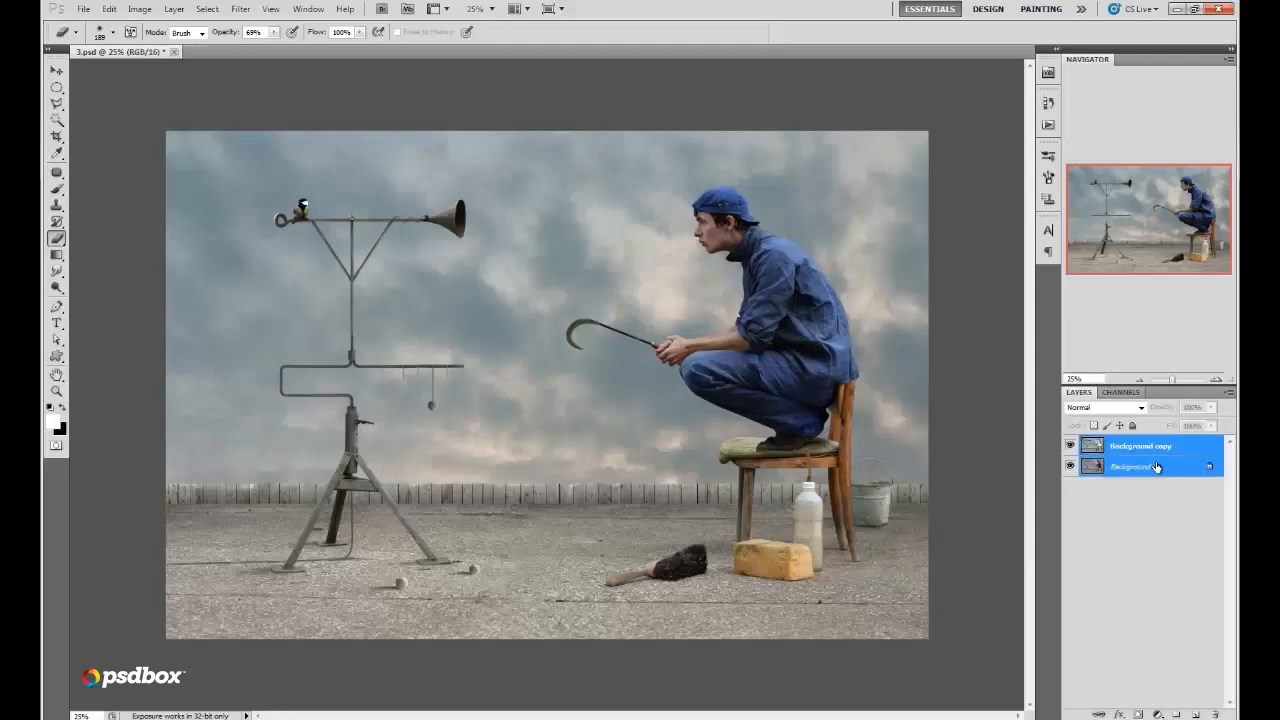
{"action": "right_click", "coordinate": [1152, 466]}
{"action": "left_click", "coordinate": [1149, 559]}
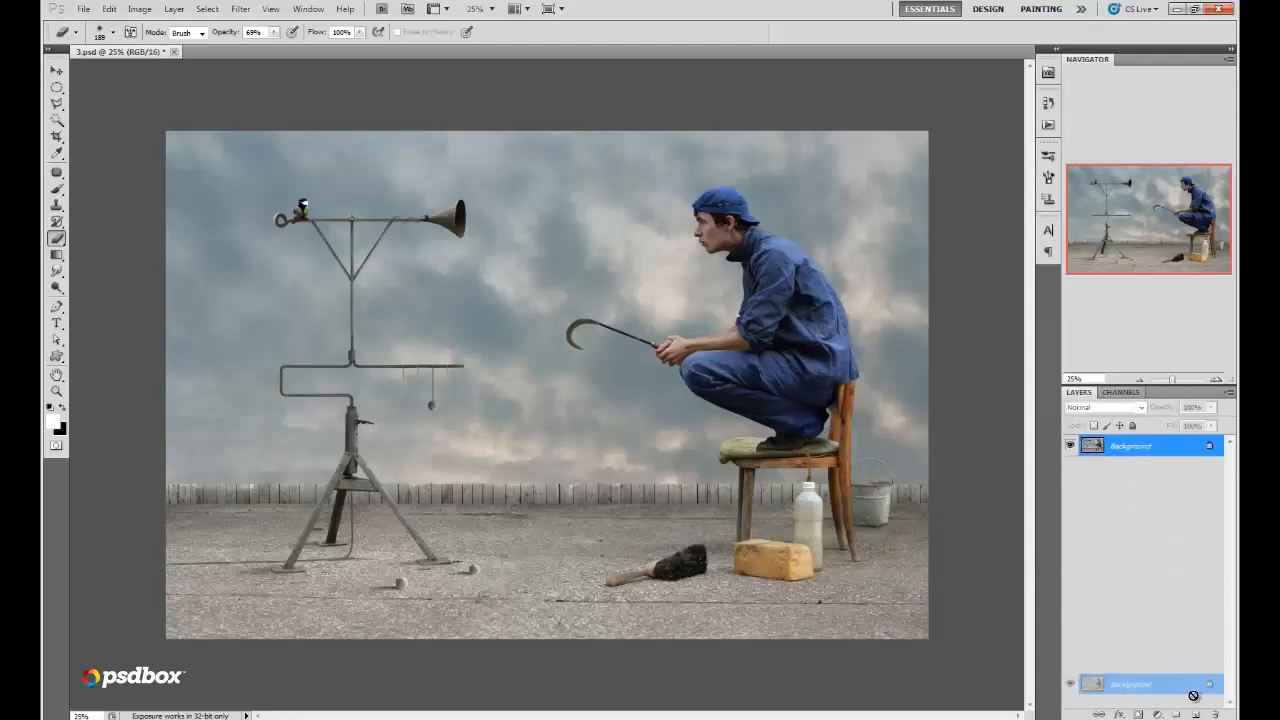
{"action": "key", "text": "ctrl+z"}
Step: Apply Color Balance to the copy, adjusting the yellow–blue balance with Preserve Luminosity on
{"action": "left_click", "coordinate": [139, 9]}
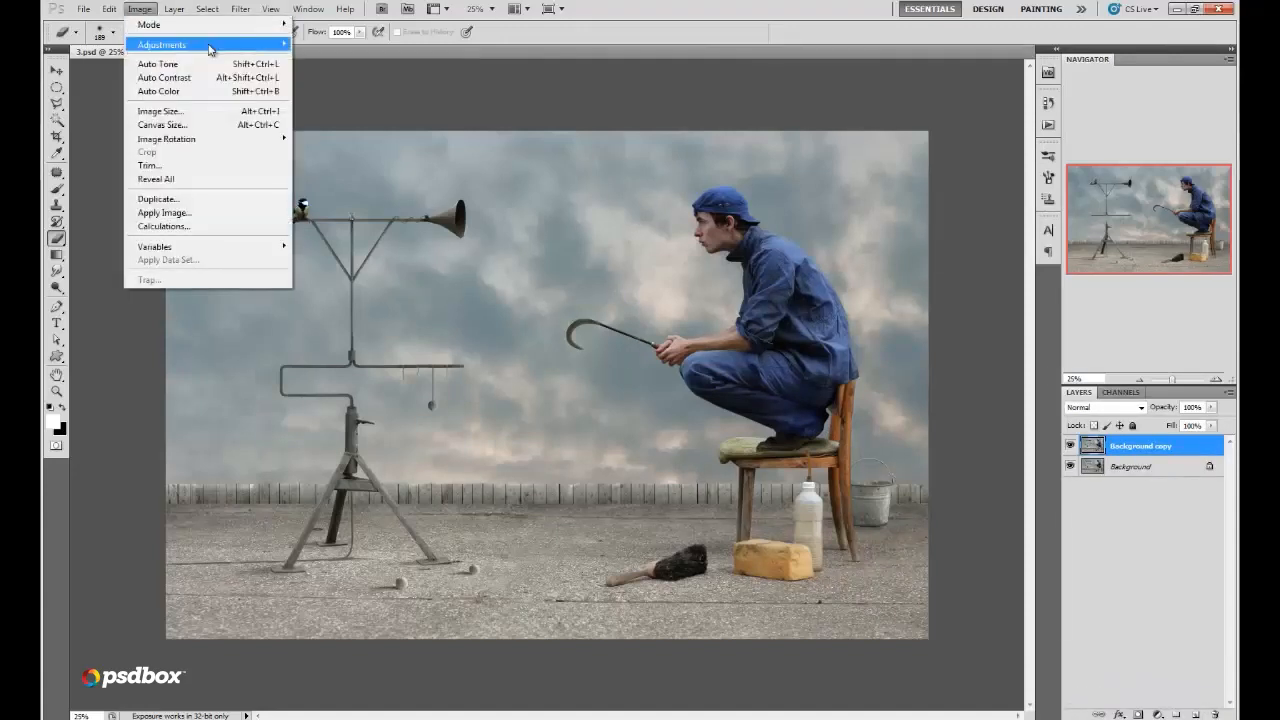
{"action": "mouse_move", "coordinate": [175, 44]}
{"action": "left_click", "coordinate": [352, 131]}
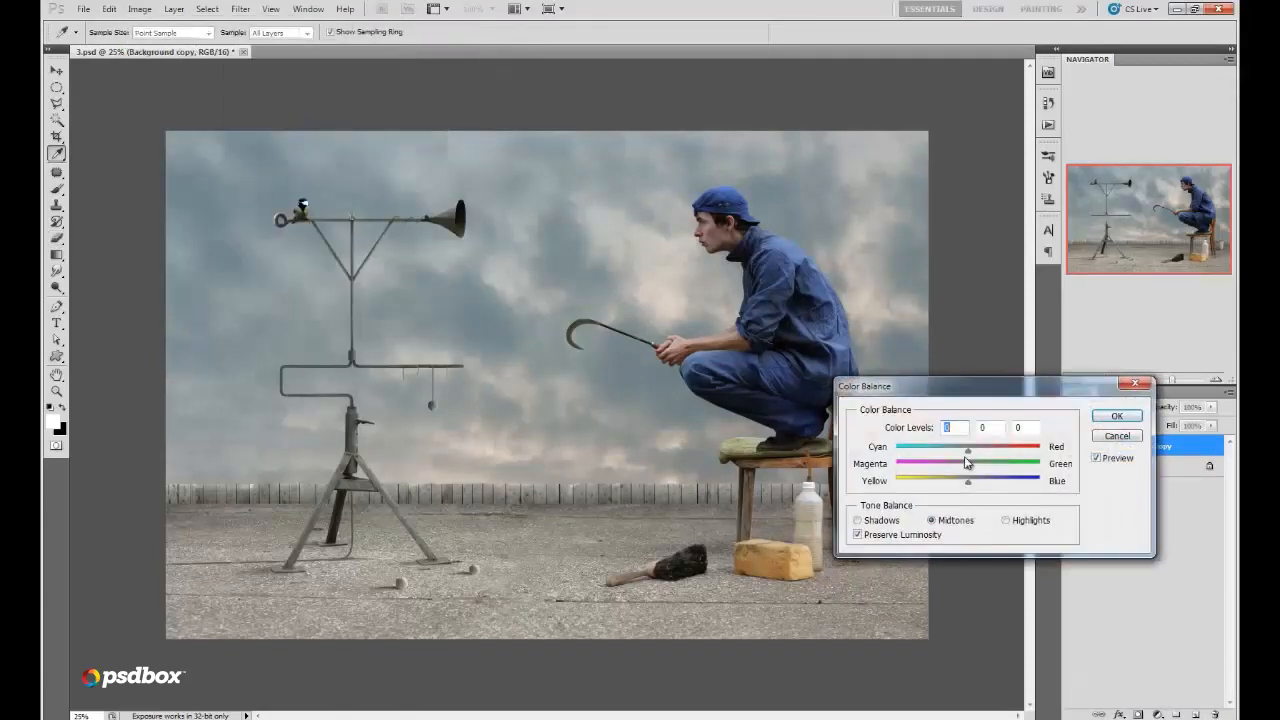
{"action": "left_click_drag", "start_coordinate": [952, 484], "coordinate": [974, 484]}
{"action": "key", "text": "alt+h"}
{"action": "left_click_drag", "start_coordinate": [966, 490], "coordinate": [975, 492]}
{"action": "left_click", "coordinate": [1112, 416]}
{"action": "key", "text": "b"}
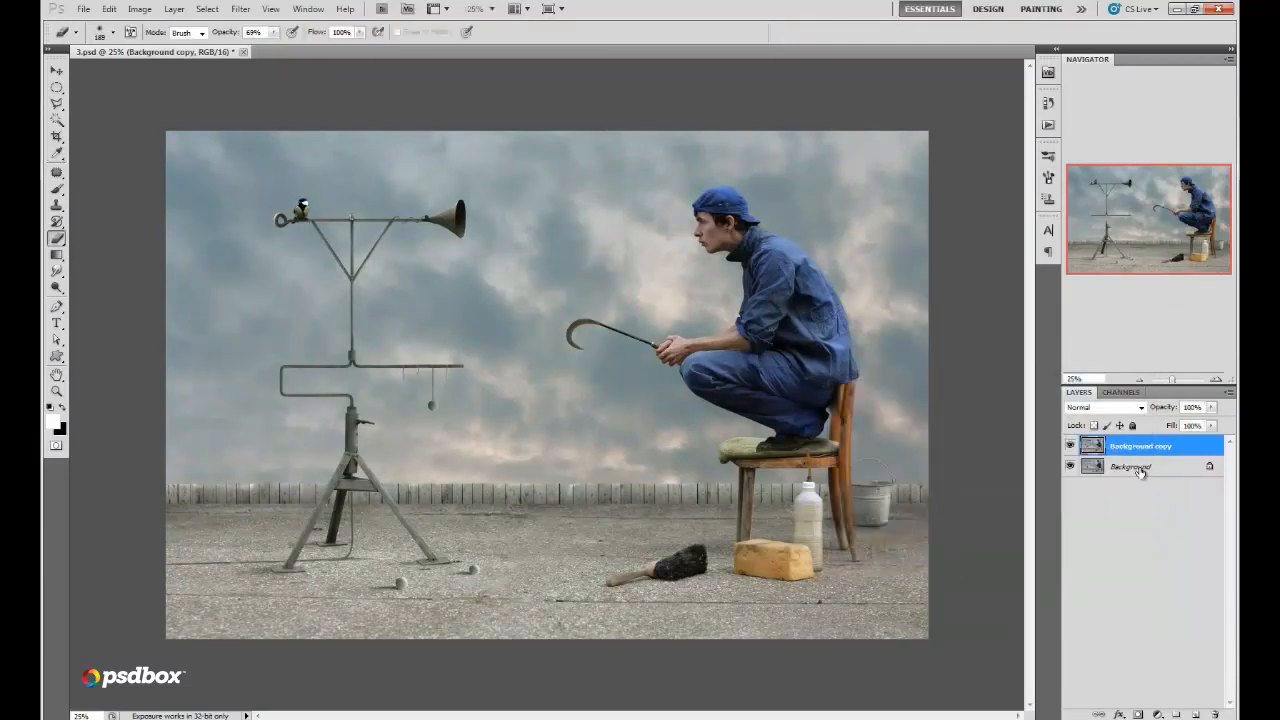
Step: Merge the colour-balanced copy with the Background and make a fresh copy of the merged layer
{"action": "left_click", "coordinate": [1136, 468], "text": "shift"}
{"action": "right_click", "coordinate": [1143, 472]}
{"action": "left_click", "coordinate": [1145, 553]}
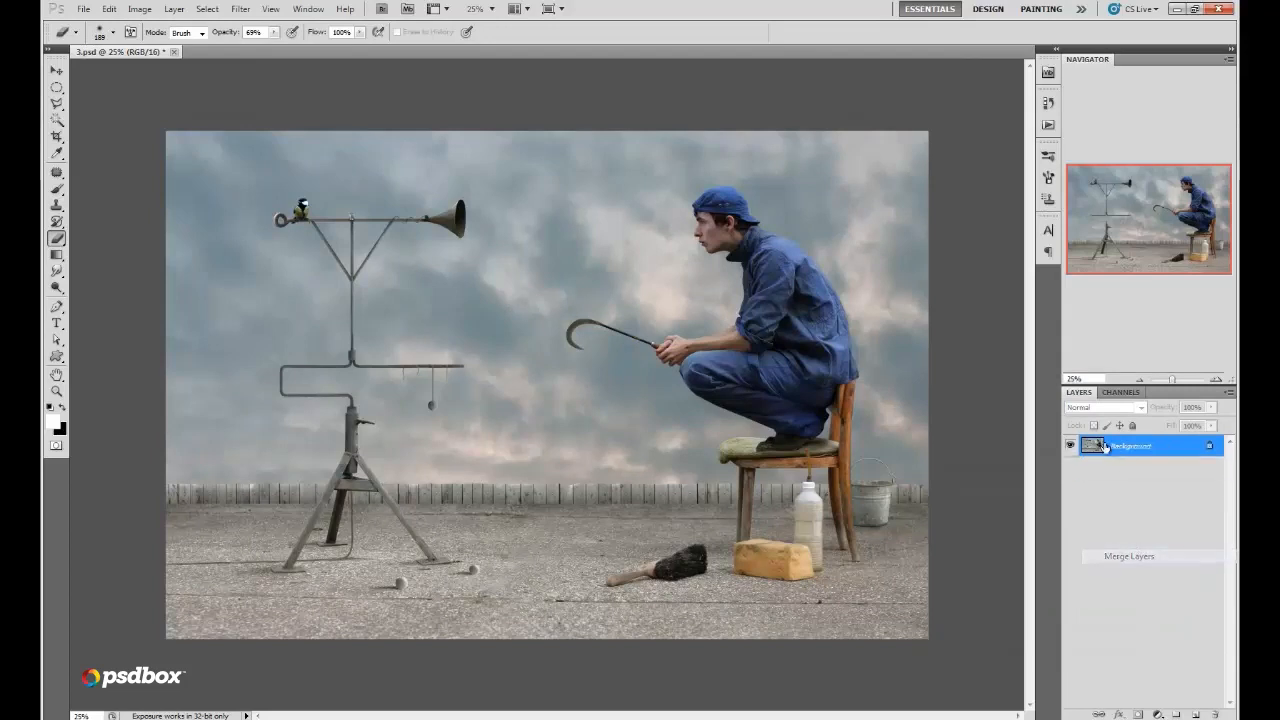
{"action": "left_click_drag", "start_coordinate": [1135, 447], "coordinate": [1192, 713]}
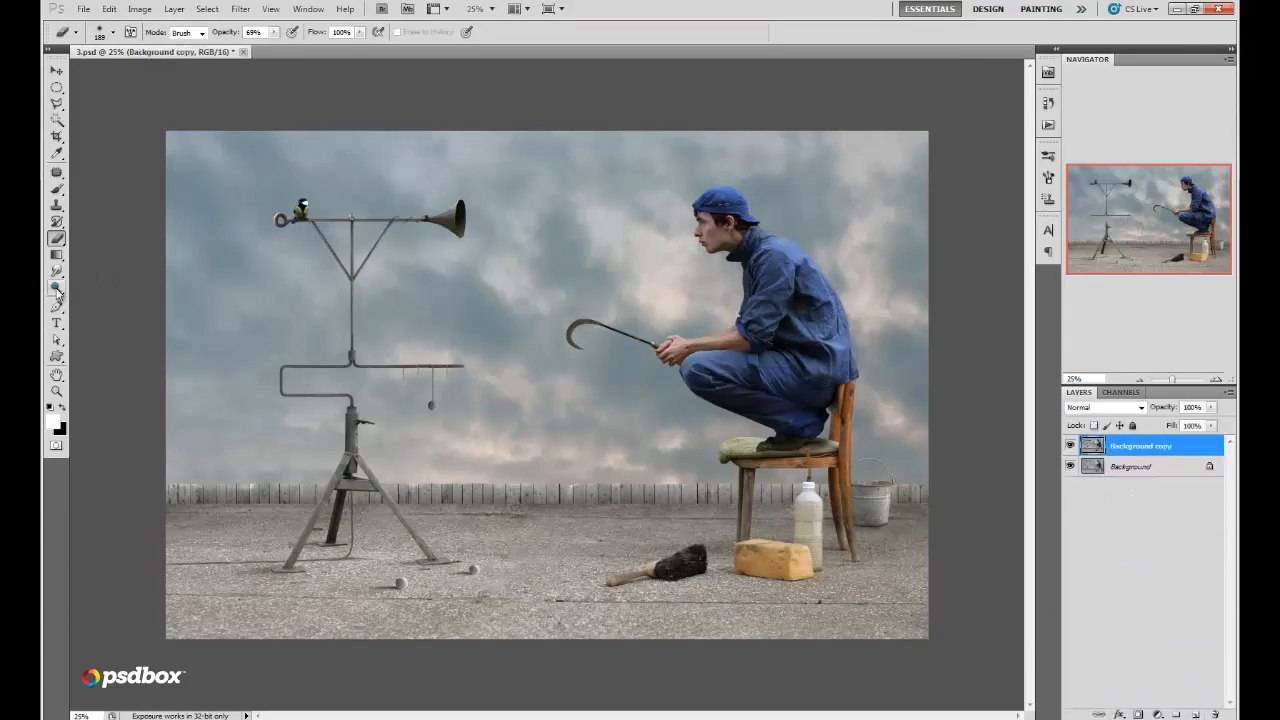
Step: Darken the outer edges of the sky and ground using the Burn tool with a soft 1009 px brush, Midtones, 17% exposure
{"action": "left_click", "coordinate": [57, 290]}
{"action": "left_click", "coordinate": [88, 302]}
{"action": "right_click", "coordinate": [393, 181]}
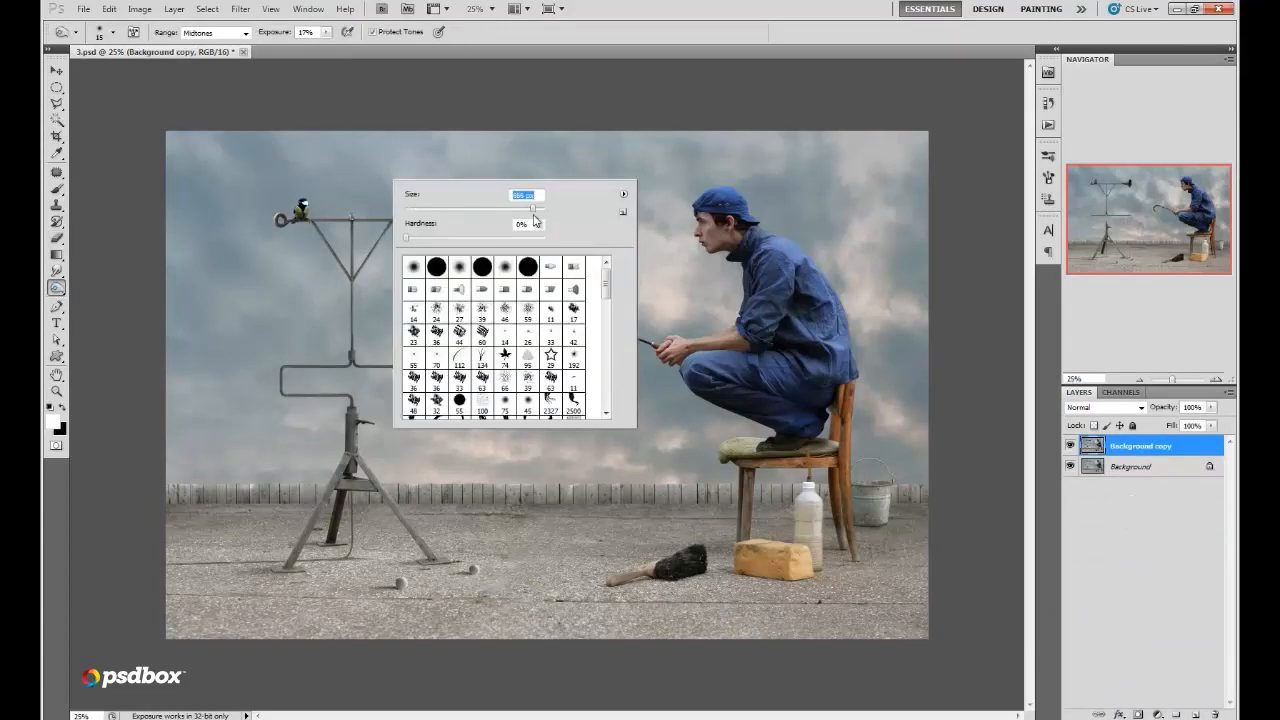
{"action": "left_click_drag", "start_coordinate": [535, 220], "coordinate": [519, 224]}
{"action": "left_click", "coordinate": [228, 157]}
{"action": "mouse_move", "coordinate": [186, 257]}
{"action": "left_mouse_down"}
{"action": "mouse_move", "coordinate": [134, 499]}
{"action": "mouse_move", "coordinate": [154, 603]}
{"action": "mouse_move", "coordinate": [481, 597]}
{"action": "mouse_move", "coordinate": [150, 615]}
{"action": "mouse_move", "coordinate": [282, 638]}
{"action": "mouse_move", "coordinate": [137, 626]}
{"action": "mouse_move", "coordinate": [575, 676]}
{"action": "mouse_move", "coordinate": [639, 639]}
{"action": "mouse_move", "coordinate": [392, 673]}
{"action": "mouse_move", "coordinate": [690, 670]}
{"action": "mouse_move", "coordinate": [258, 661]}
{"action": "mouse_move", "coordinate": [906, 658]}
{"action": "mouse_move", "coordinate": [848, 607]}
{"action": "mouse_move", "coordinate": [658, 650]}
{"action": "mouse_move", "coordinate": [929, 651]}
{"action": "mouse_move", "coordinate": [891, 612]}
{"action": "mouse_move", "coordinate": [769, 660]}
{"action": "mouse_move", "coordinate": [935, 516]}
{"action": "mouse_move", "coordinate": [919, 536]}
{"action": "mouse_move", "coordinate": [975, 374]}
{"action": "mouse_move", "coordinate": [946, 253]}
{"action": "mouse_move", "coordinate": [961, 228]}
{"action": "mouse_move", "coordinate": [860, 132]}
{"action": "mouse_move", "coordinate": [639, 124]}
{"action": "mouse_move", "coordinate": [984, 159]}
{"action": "mouse_move", "coordinate": [876, 168]}
{"action": "mouse_move", "coordinate": [362, 111]}
{"action": "mouse_move", "coordinate": [180, 131]}
{"action": "mouse_move", "coordinate": [660, 131]}
{"action": "mouse_move", "coordinate": [140, 140]}
{"action": "mouse_move", "coordinate": [457, 140]}
{"action": "mouse_move", "coordinate": [903, 191]}
{"action": "mouse_move", "coordinate": [914, 171]}
{"action": "mouse_move", "coordinate": [978, 325]}
{"action": "mouse_move", "coordinate": [940, 206]}
{"action": "mouse_move", "coordinate": [972, 572]}
{"action": "mouse_move", "coordinate": [930, 615]}
{"action": "mouse_move", "coordinate": [759, 649]}
{"action": "mouse_move", "coordinate": [861, 653]}
{"action": "mouse_move", "coordinate": [831, 660]}
{"action": "mouse_move", "coordinate": [325, 661]}
{"action": "mouse_move", "coordinate": [953, 363]}
{"action": "left_mouse_up"}
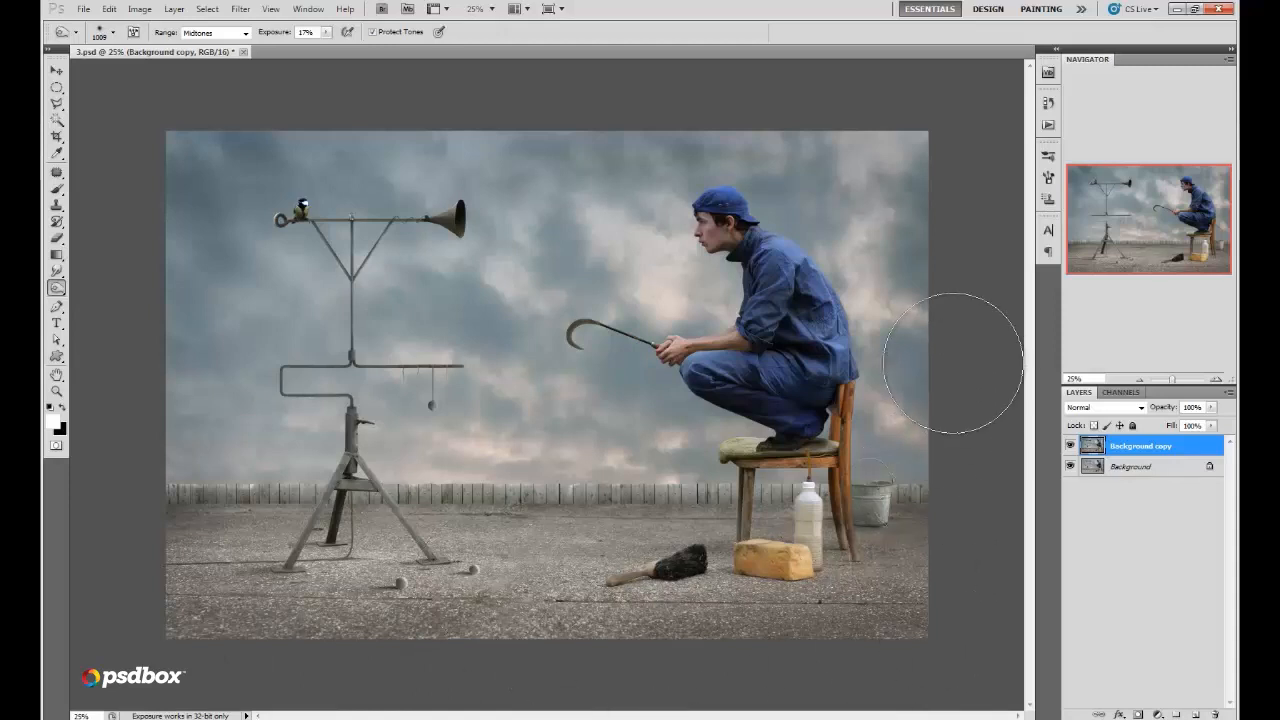
Step: Burn the ground along the foot of the fence with a soft 339 px brush
{"action": "right_click", "coordinate": [585, 491]}
{"action": "left_click_drag", "start_coordinate": [829, 443], "coordinate": [777, 444]}
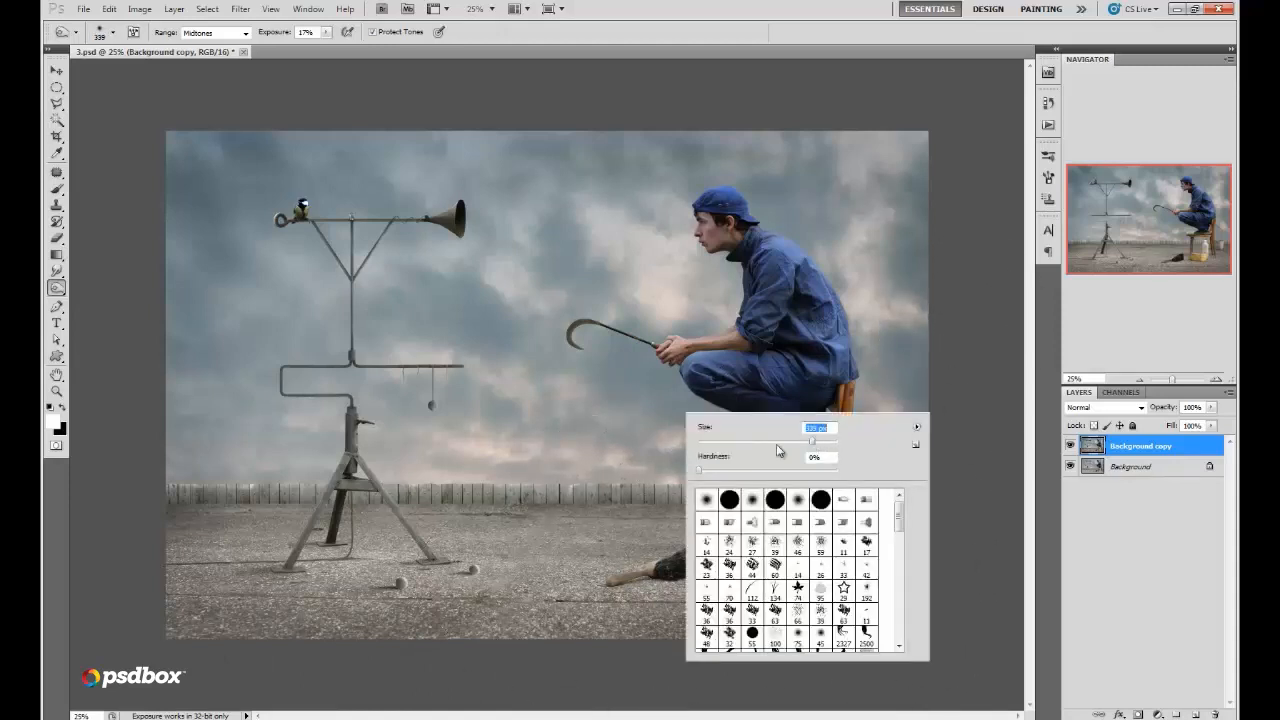
{"action": "left_click_drag", "start_coordinate": [137, 512], "coordinate": [296, 503]}
{"action": "mouse_move", "coordinate": [411, 503]}
{"action": "left_mouse_down"}
{"action": "mouse_move", "coordinate": [545, 498]}
{"action": "mouse_move", "coordinate": [712, 515]}
{"action": "mouse_move", "coordinate": [773, 495]}
{"action": "mouse_move", "coordinate": [835, 497]}
{"action": "left_mouse_up"}
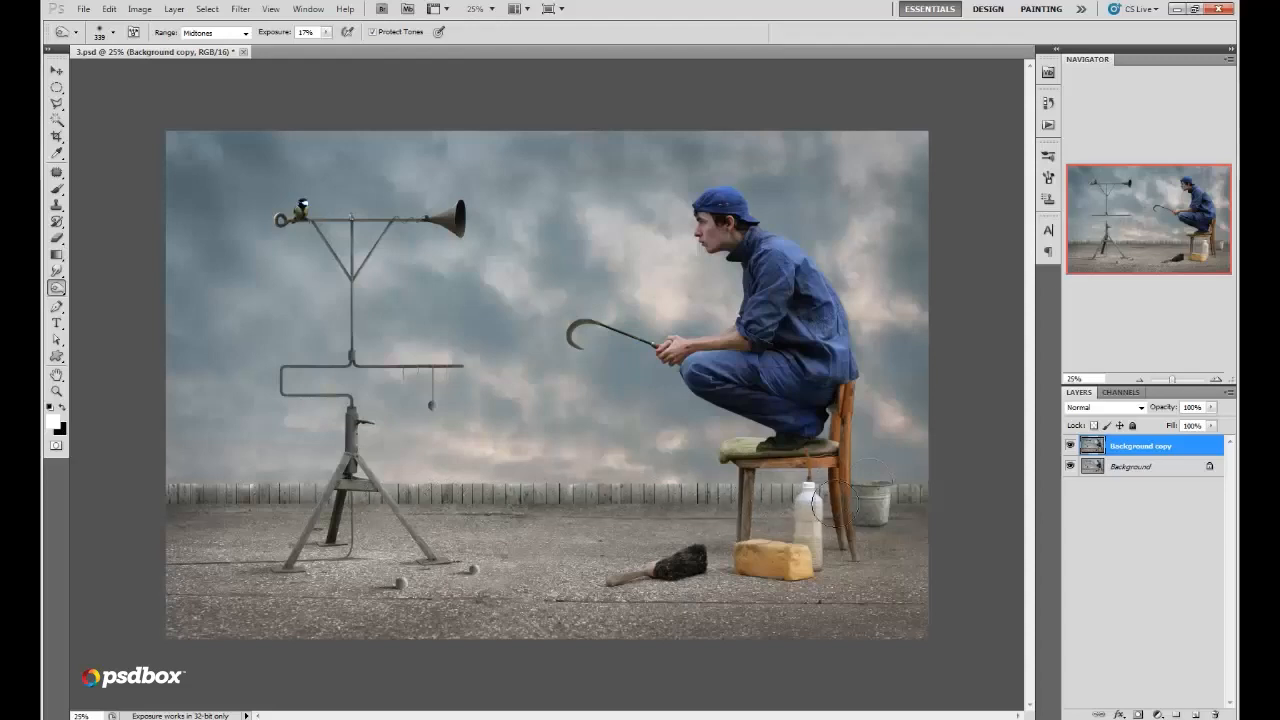
Step: Burn more of the sky towards the image's outer edges and enlarge the soft brush to 401 px
{"action": "right_click", "coordinate": [757, 365]}
{"action": "mouse_move", "coordinate": [158, 350]}
{"action": "left_mouse_down"}
{"action": "mouse_move", "coordinate": [156, 124]}
{"action": "mouse_move", "coordinate": [166, 477]}
{"action": "mouse_move", "coordinate": [185, 150]}
{"action": "mouse_move", "coordinate": [217, 133]}
{"action": "mouse_move", "coordinate": [709, 146]}
{"action": "mouse_move", "coordinate": [968, 180]}
{"action": "left_mouse_up"}
{"action": "right_click", "coordinate": [964, 285]}
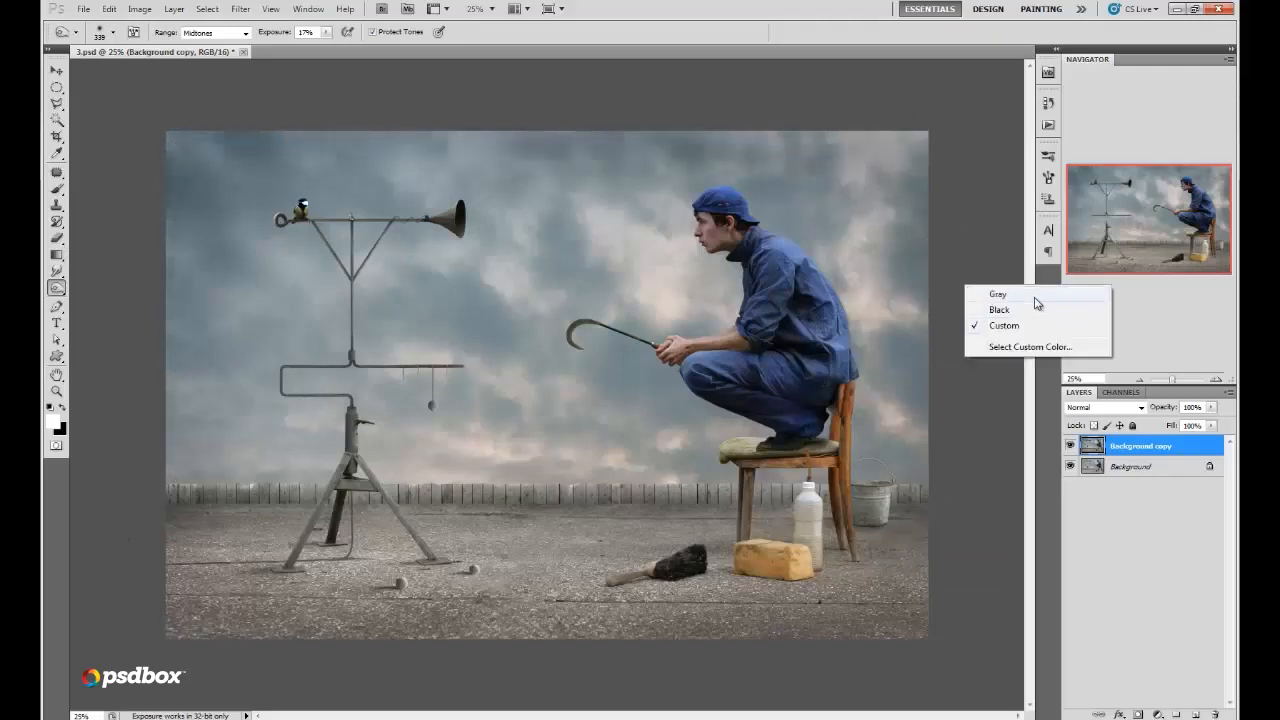
{"action": "left_click", "coordinate": [957, 289]}
{"action": "right_click", "coordinate": [884, 251]}
{"action": "left_click_drag", "start_coordinate": [1025, 280], "coordinate": [1031, 280]}
{"action": "key", "text": "Return"}
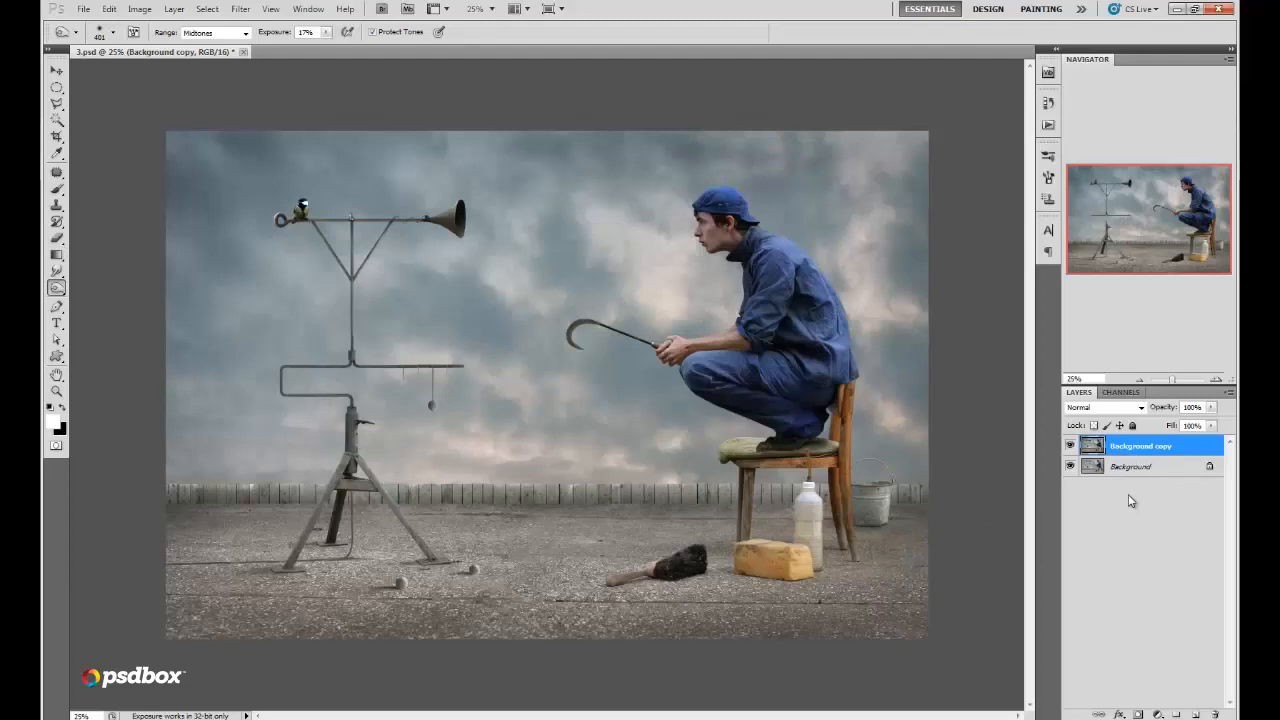
Step: Merge the burned copy with the Background and make a fresh copy of the merged layer
{"action": "left_click", "coordinate": [1158, 467], "text": "shift"}
{"action": "right_click", "coordinate": [1152, 465]}
{"action": "left_click", "coordinate": [1141, 554]}
{"action": "left_click_drag", "start_coordinate": [1098, 449], "coordinate": [1196, 713]}
Step: Soften the fence's lower edge on the outer side of the metal stand using the Blur tool at 100% strength
{"action": "left_click", "coordinate": [1215, 379]}
{"action": "left_click", "coordinate": [1215, 379]}
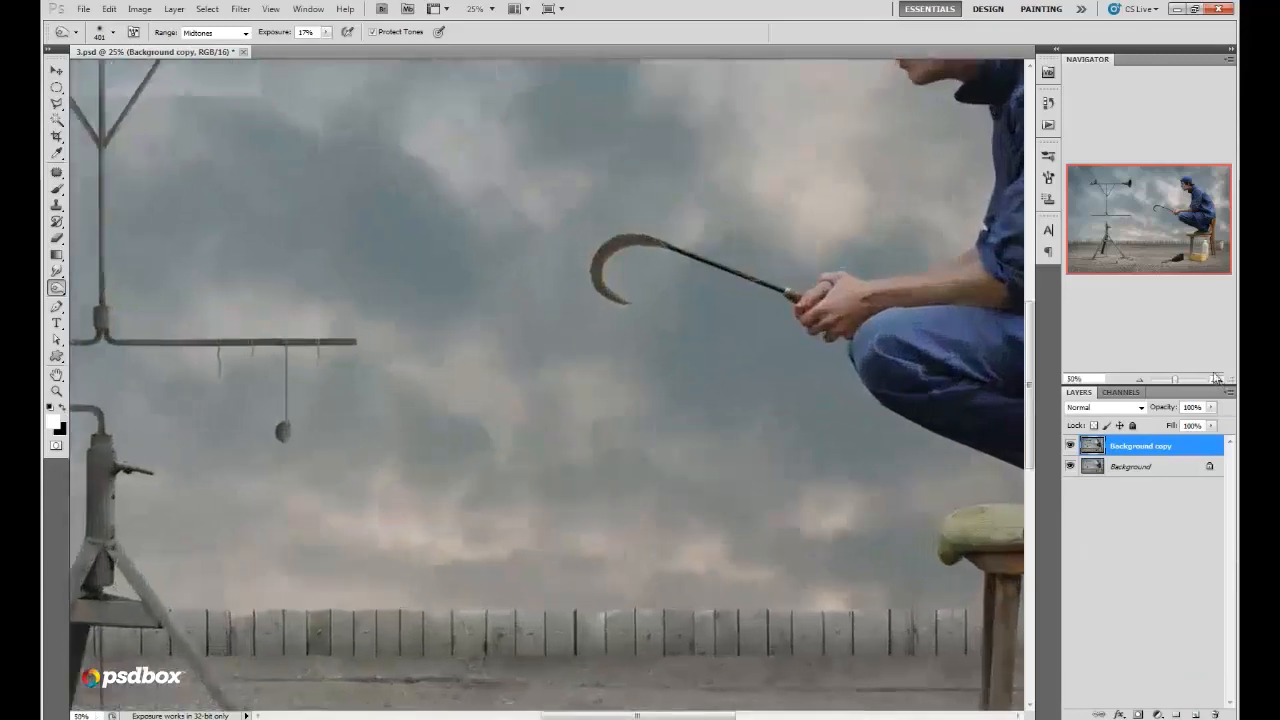
{"action": "left_click", "coordinate": [1215, 379]}
{"action": "left_click_drag", "start_coordinate": [1124, 233], "coordinate": [1132, 296]}
{"action": "left_click", "coordinate": [1216, 380]}
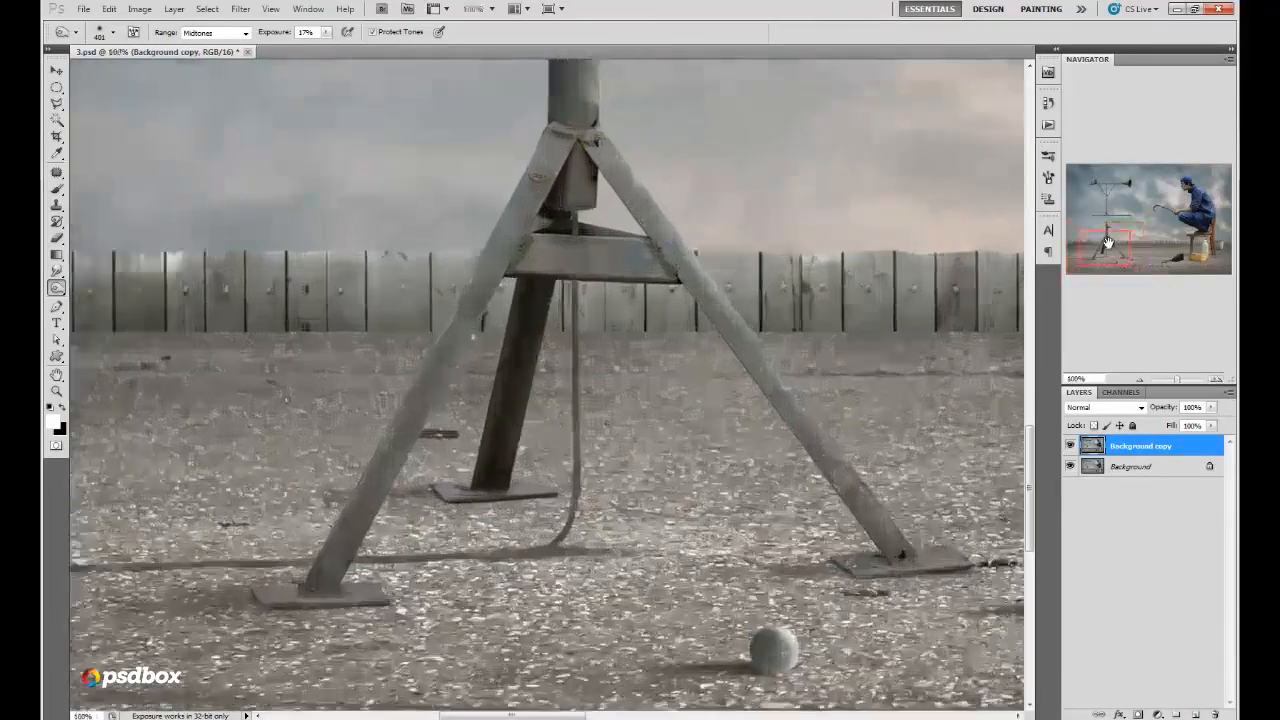
{"action": "left_click_drag", "start_coordinate": [1105, 244], "coordinate": [1093, 240]}
{"action": "left_click", "coordinate": [56, 271]}
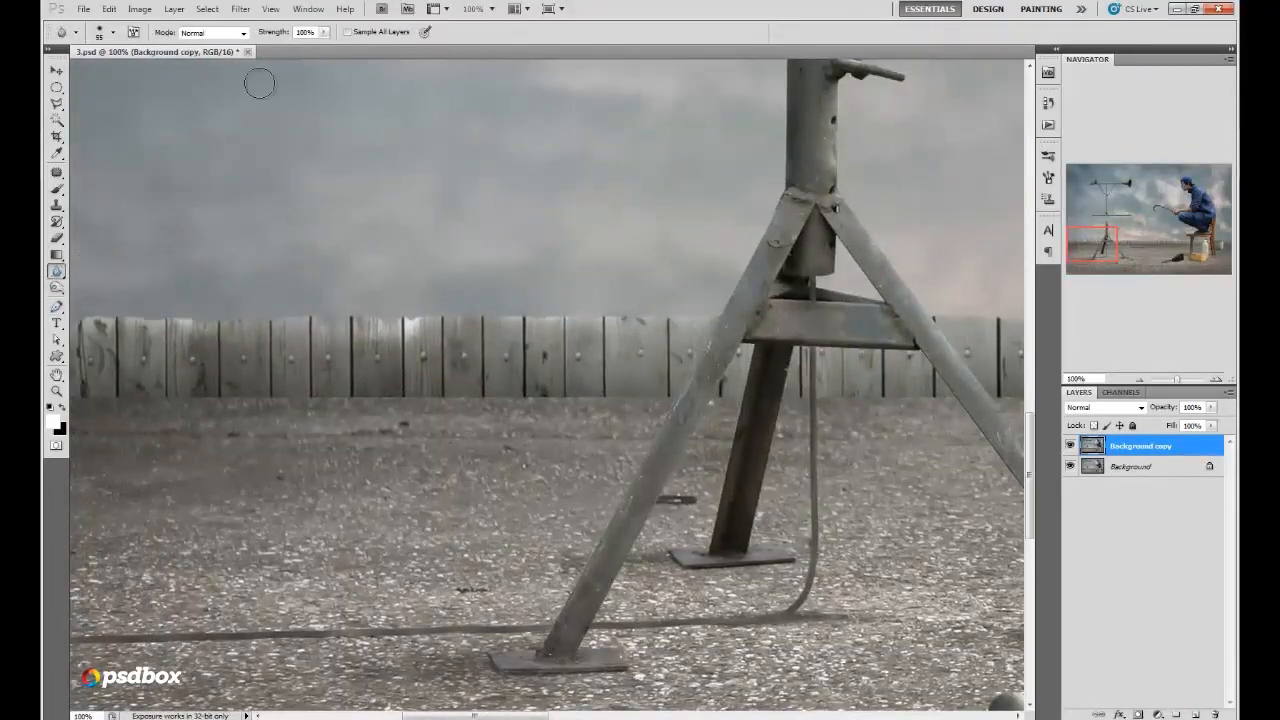
{"action": "right_click", "coordinate": [250, 318]}
{"action": "type", "text": "97"}
{"action": "key", "text": "Return"}
{"action": "left_click_drag", "start_coordinate": [298, 393], "coordinate": [635, 388]}
Step: Blur the fence's lower edge close to the metal stand's legs with a 19 px brush
{"action": "right_click", "coordinate": [673, 402]}
{"action": "type", "text": "19"}
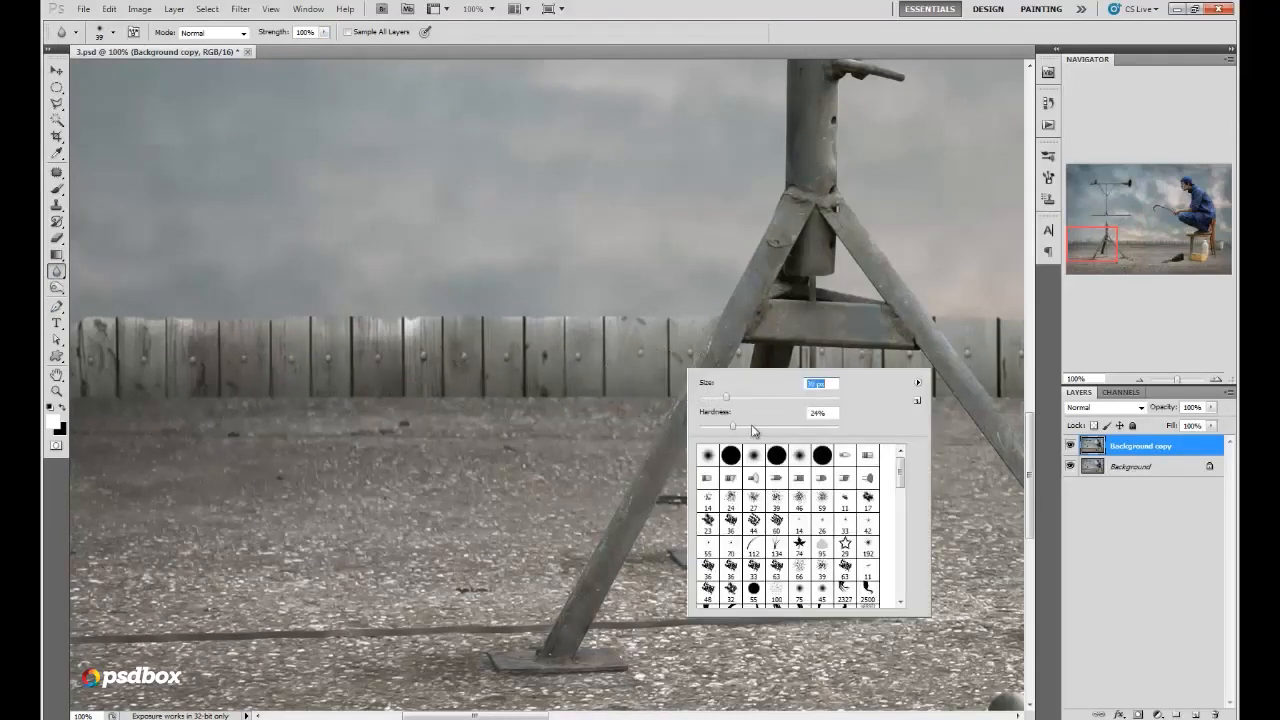
{"action": "key", "text": "Return"}
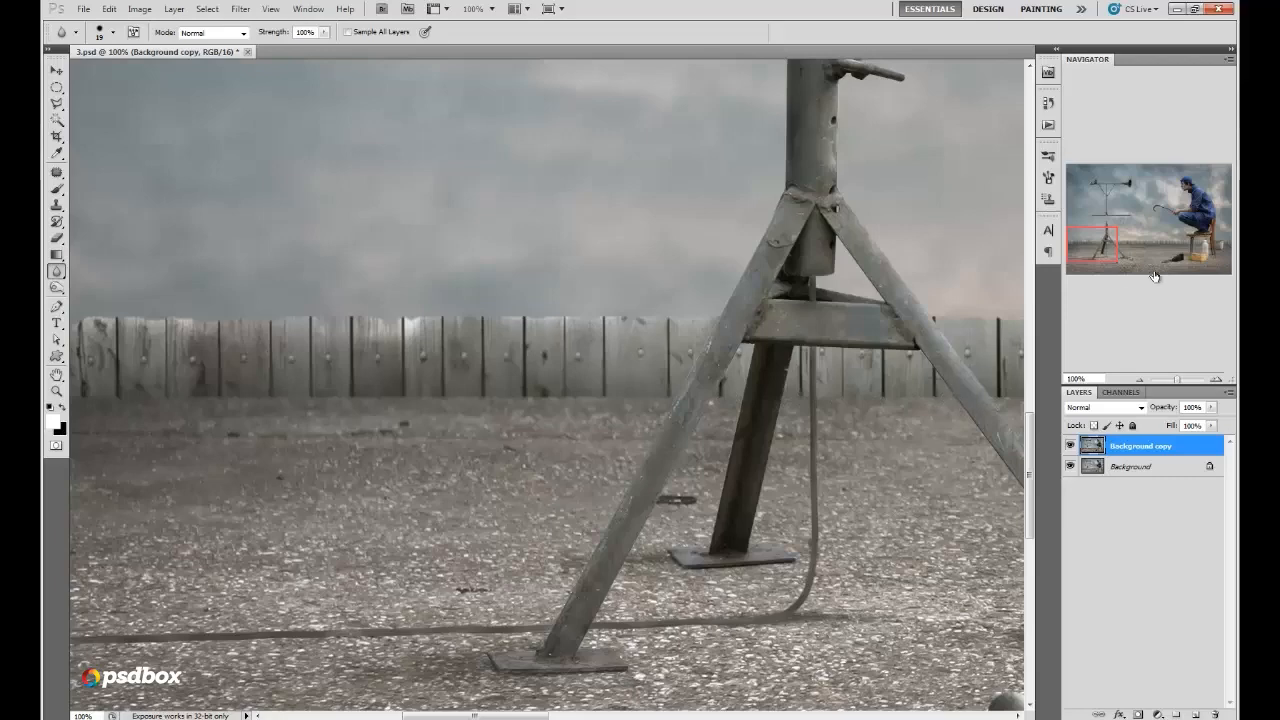
{"action": "left_click_drag", "start_coordinate": [1098, 252], "coordinate": [1124, 256]}
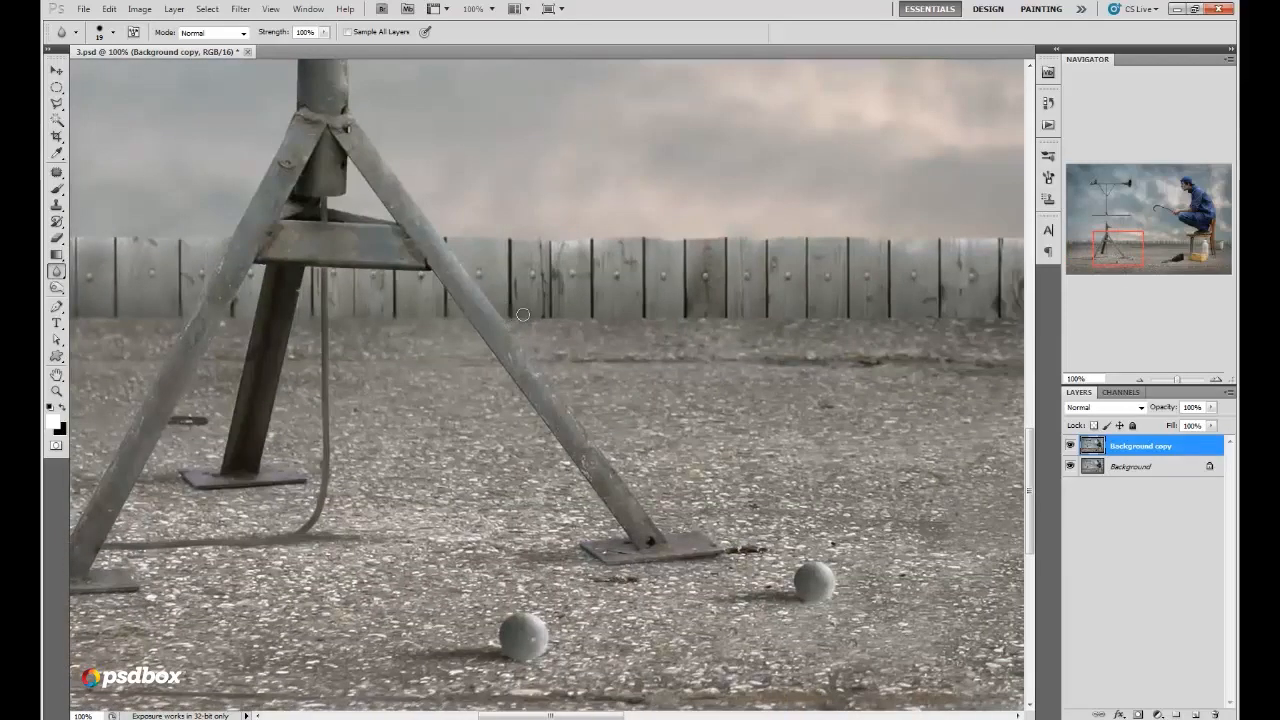
Step: Blur the fence's lower edge between the metal stand and the chair with a 70 px brush
{"action": "right_click", "coordinate": [660, 316]}
{"action": "left_click_drag", "start_coordinate": [693, 338], "coordinate": [703, 338]}
{"action": "left_click", "coordinate": [602, 320]}
{"action": "left_click_drag", "start_coordinate": [602, 320], "coordinate": [811, 320]}
{"action": "left_click", "coordinate": [1144, 247]}
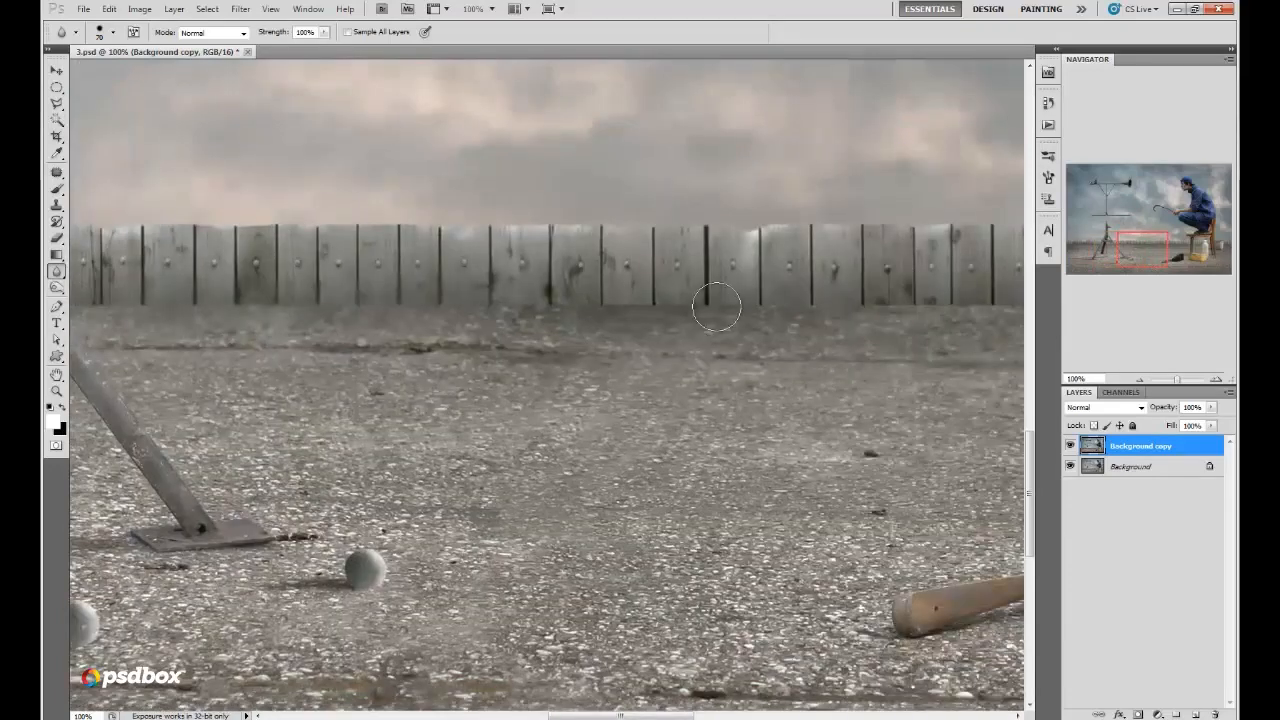
{"action": "left_click_drag", "start_coordinate": [1175, 232], "coordinate": [1173, 244]}
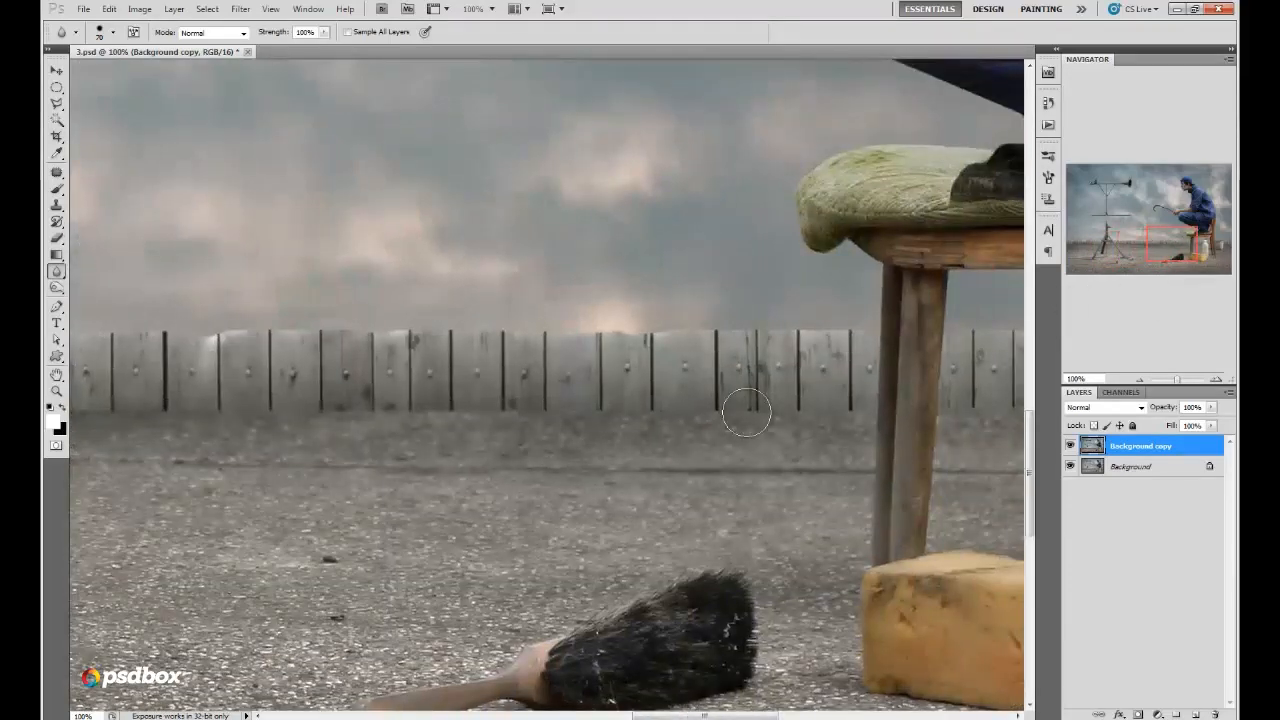
Step: Blur the fence's lower edge around the chair legs, bottle and bucket with smaller brushes of 36 and 29 px
{"action": "right_click", "coordinate": [942, 382]}
{"action": "left_click_drag", "start_coordinate": [993, 400], "coordinate": [976, 401]}
{"action": "left_click", "coordinate": [870, 401]}
{"action": "left_click", "coordinate": [1184, 245]}
{"action": "right_click", "coordinate": [768, 358]}
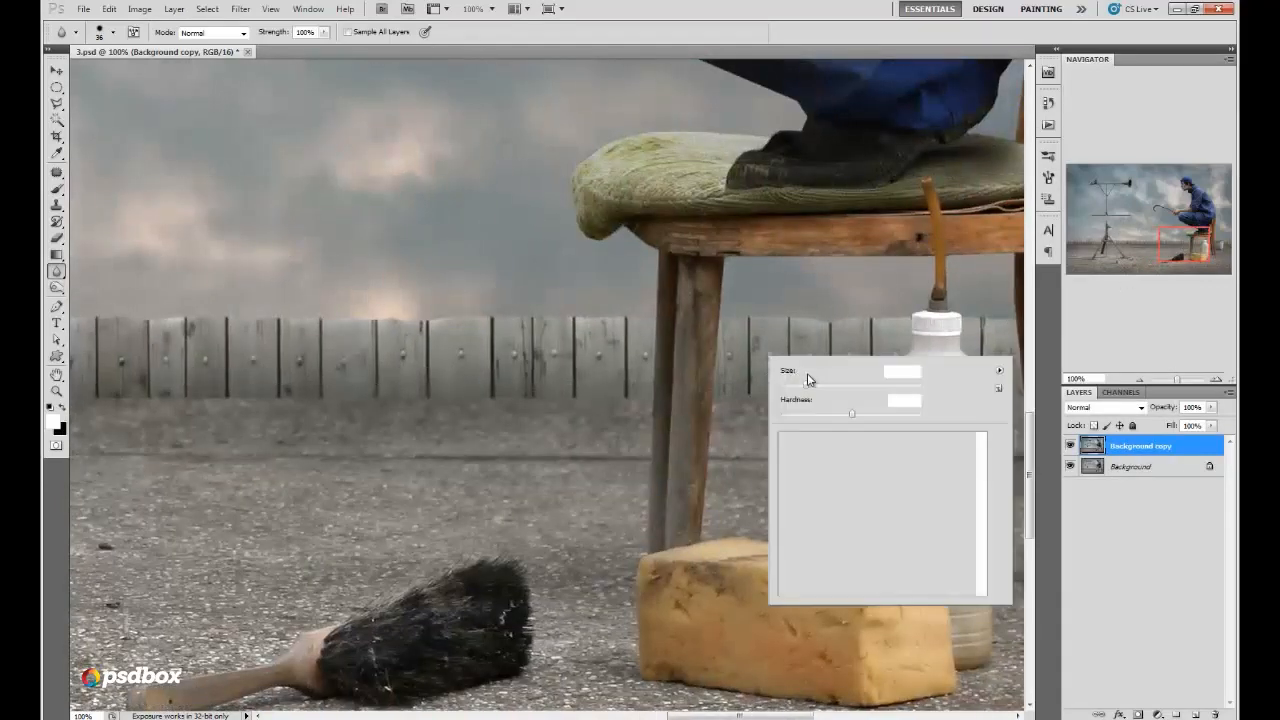
{"action": "left_click_drag", "start_coordinate": [806, 382], "coordinate": [800, 384]}
{"action": "left_click", "coordinate": [731, 391]}
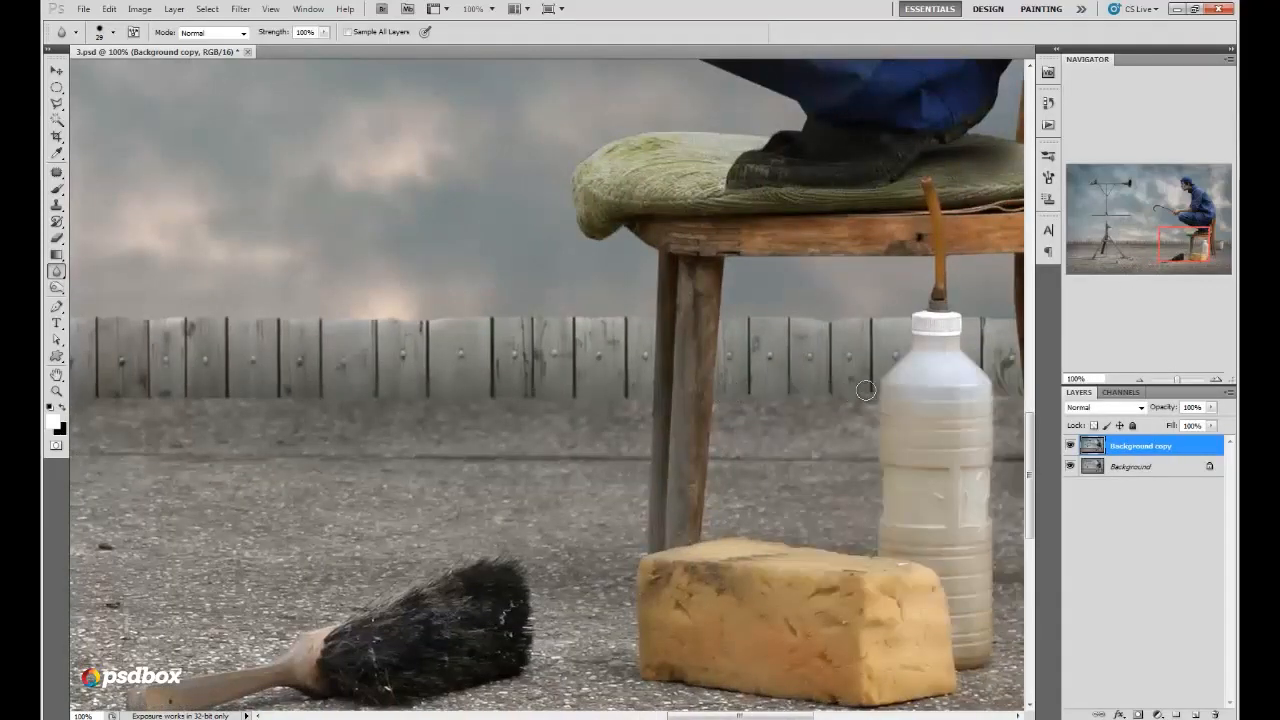
{"action": "left_click_drag", "start_coordinate": [1155, 240], "coordinate": [1180, 244]}
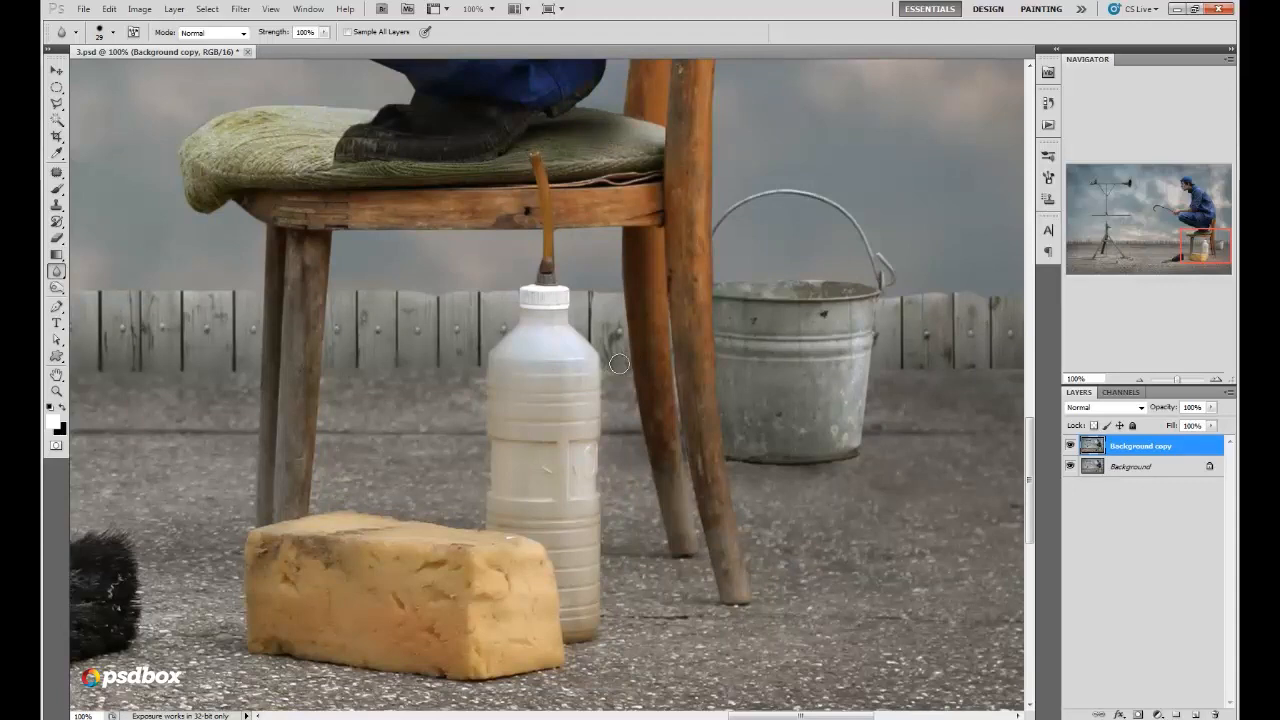
Step: Merge the blurred copy with the Background and duplicate the merged layer
{"action": "left_click", "coordinate": [1140, 380]}
{"action": "left_click", "coordinate": [1140, 380]}
{"action": "left_click", "coordinate": [1140, 380]}
{"action": "left_click", "coordinate": [1140, 380]}
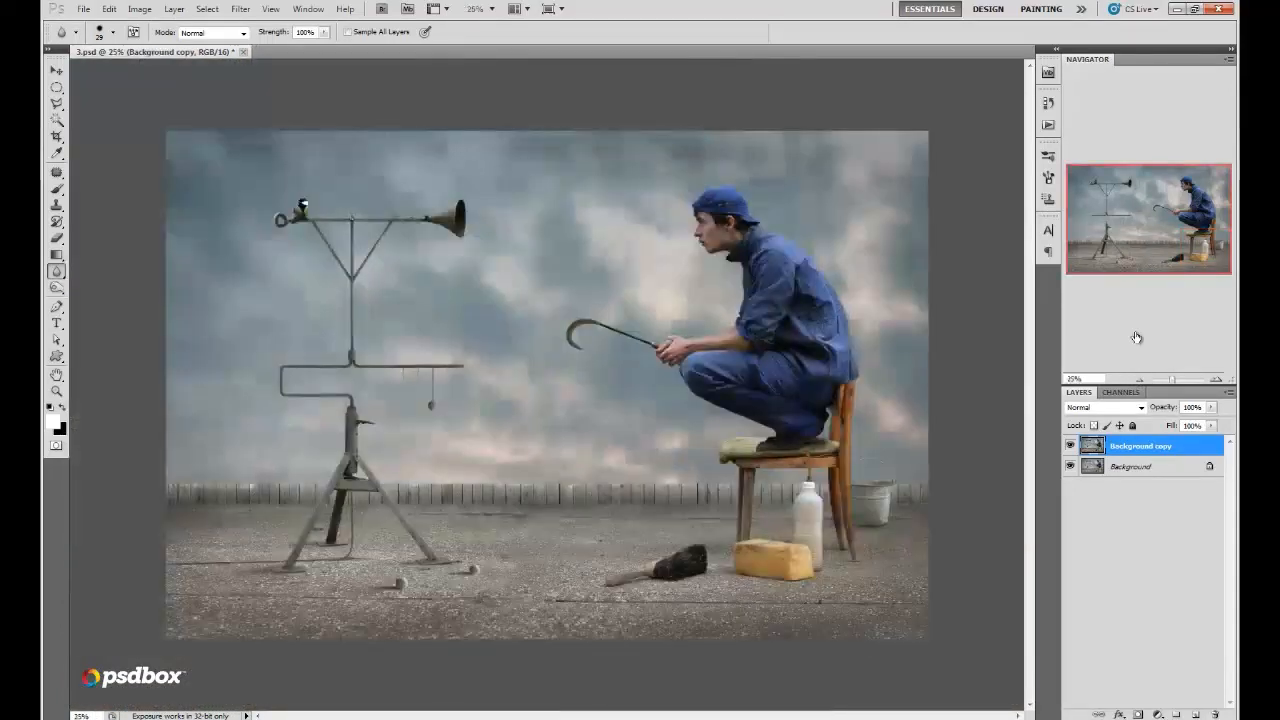
{"action": "right_click", "coordinate": [1138, 470]}
{"action": "left_click", "coordinate": [1141, 561]}
{"action": "left_click_drag", "start_coordinate": [1141, 448], "coordinate": [1196, 714]}
Step: Mask the worker in Quick Mask with radial gradients over his body and head, and load the mask as a selection
{"action": "right_click", "coordinate": [60, 257]}
{"action": "left_click", "coordinate": [84, 258]}
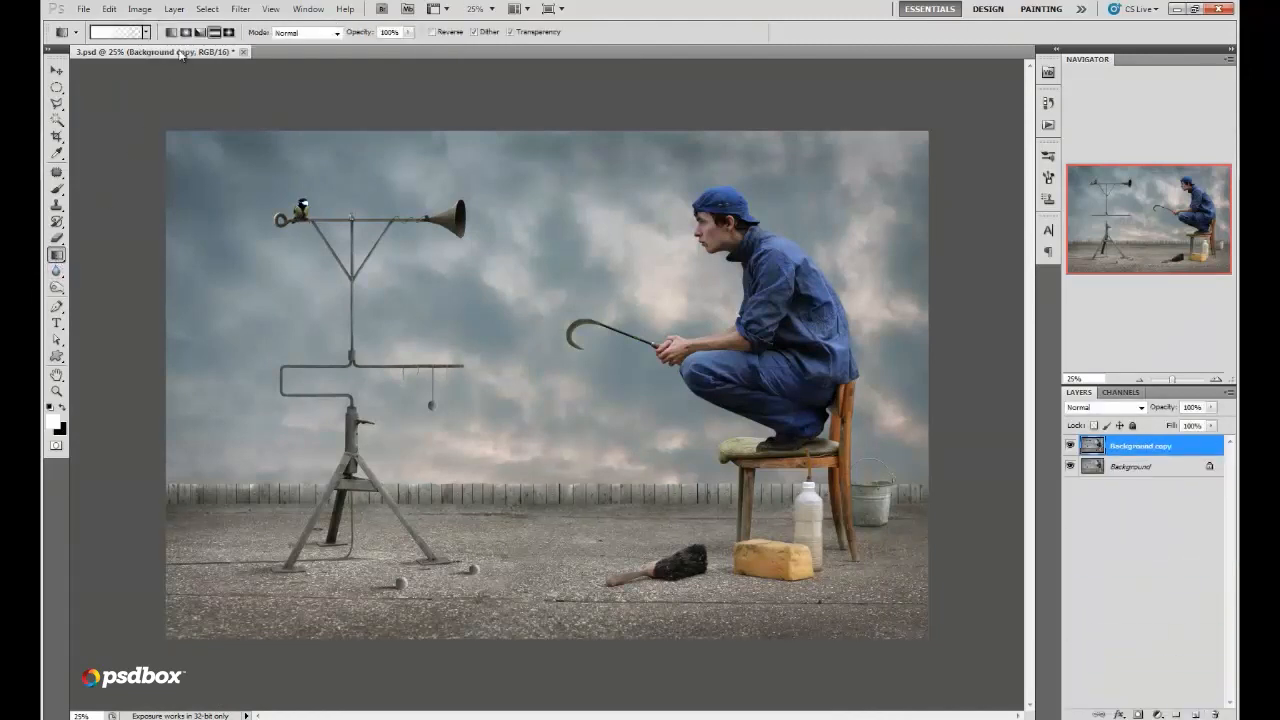
{"action": "left_click", "coordinate": [57, 447]}
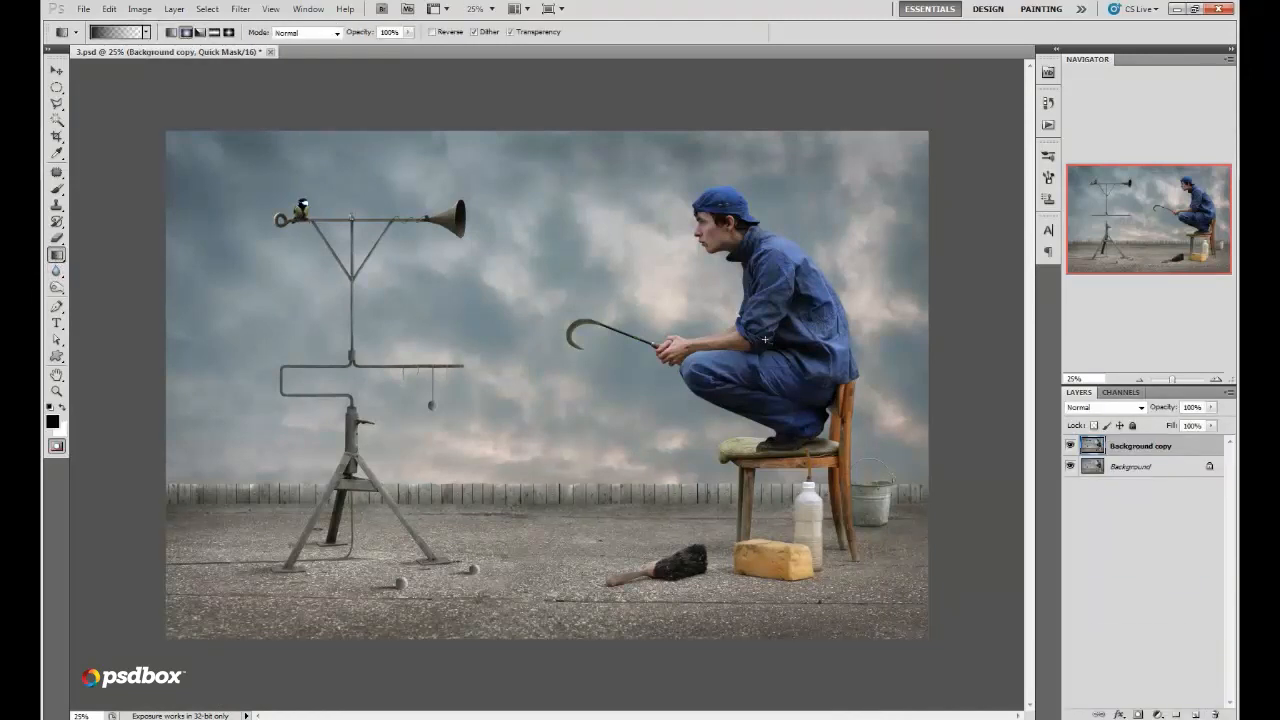
{"action": "left_click_drag", "start_coordinate": [555, 333], "coordinate": [548, 324]}
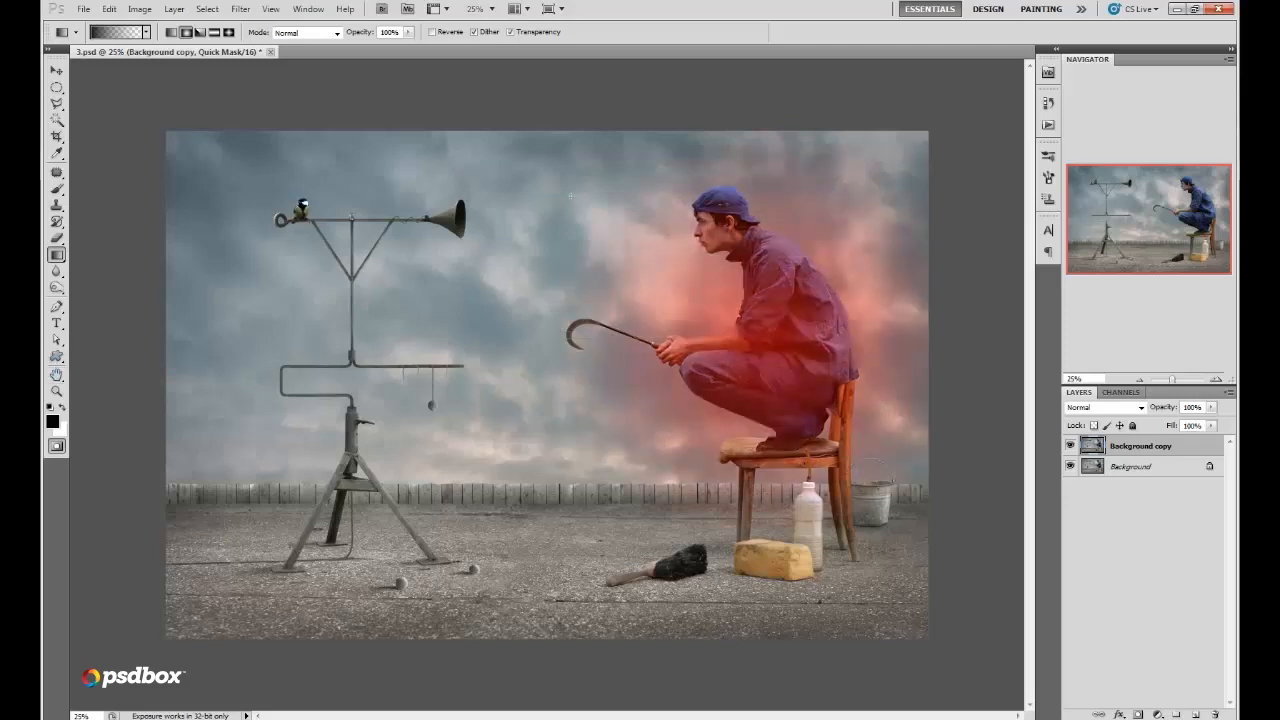
{"action": "left_click_drag", "start_coordinate": [721, 204], "coordinate": [690, 204]}
{"action": "left_click", "coordinate": [57, 447]}
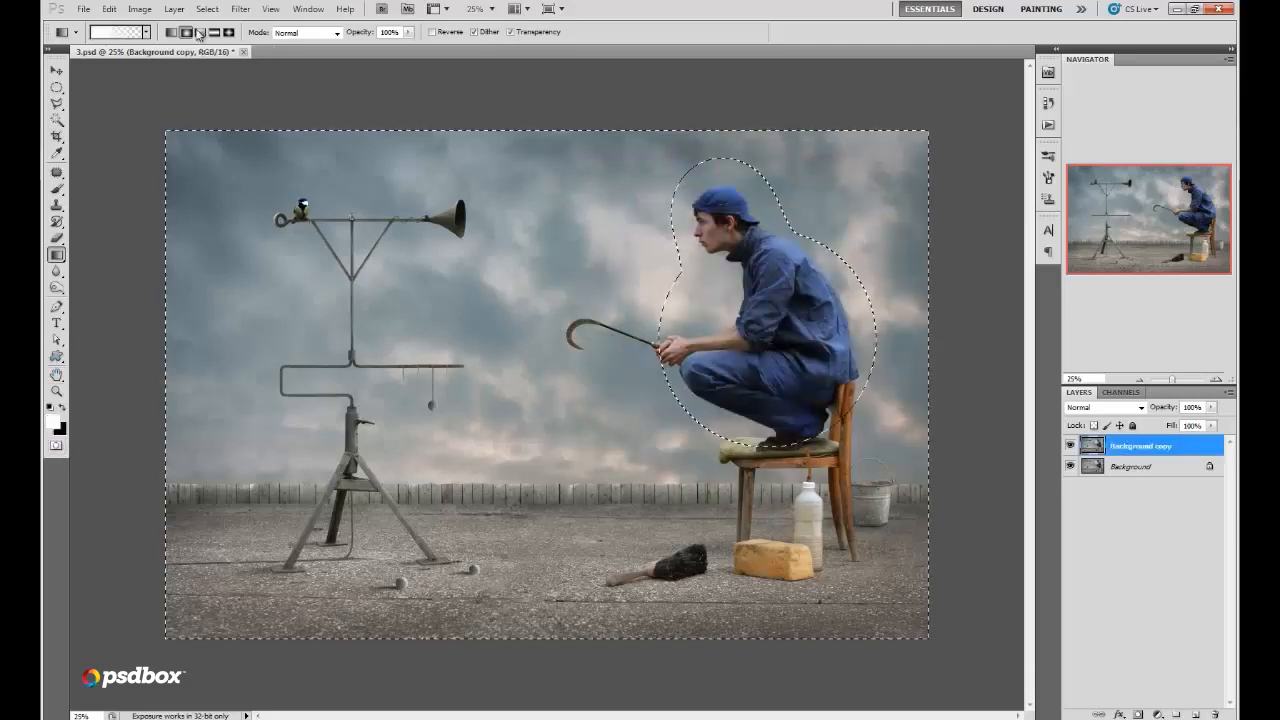
Step: Desaturate the selected area with Hue/Saturation at Saturation -39 and Lightness -1, and deselect
{"action": "left_click", "coordinate": [207, 9]}
{"action": "left_click", "coordinate": [139, 9]}
{"action": "mouse_move", "coordinate": [213, 46]}
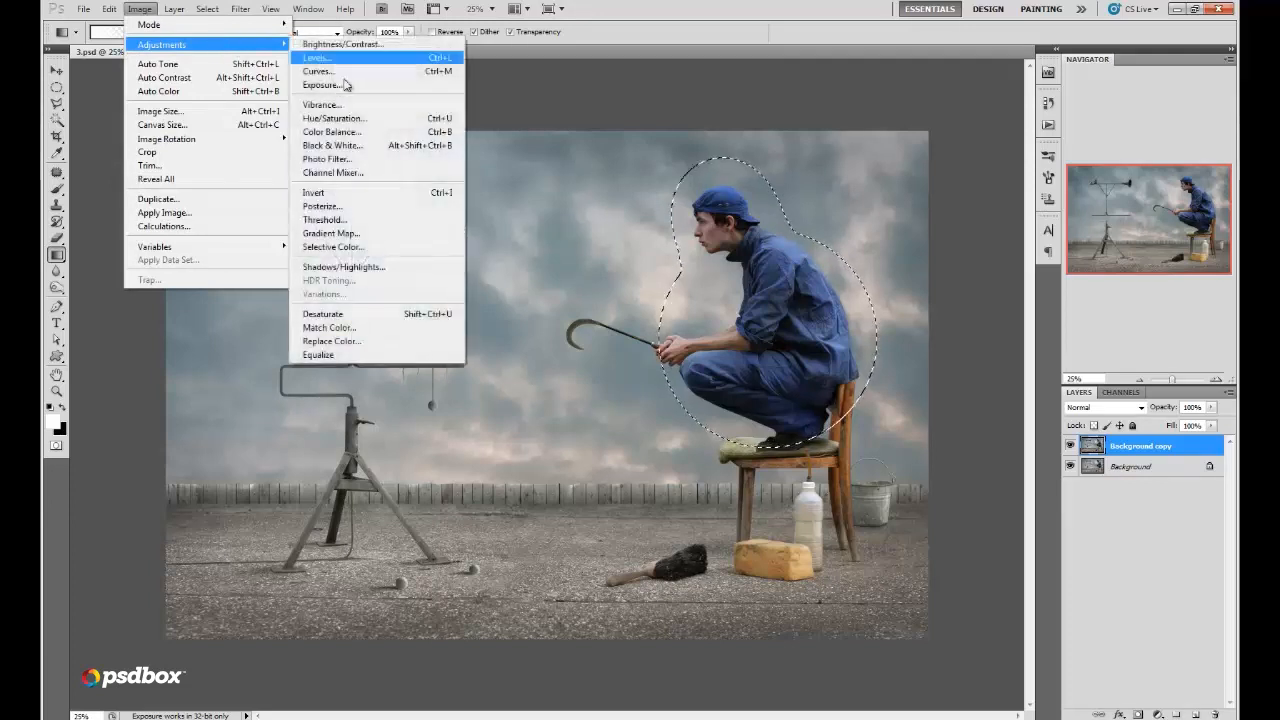
{"action": "left_click", "coordinate": [333, 118]}
{"action": "left_click_drag", "start_coordinate": [1037, 411], "coordinate": [1008, 408]}
{"action": "left_click_drag", "start_coordinate": [1036, 449], "coordinate": [1035, 453]}
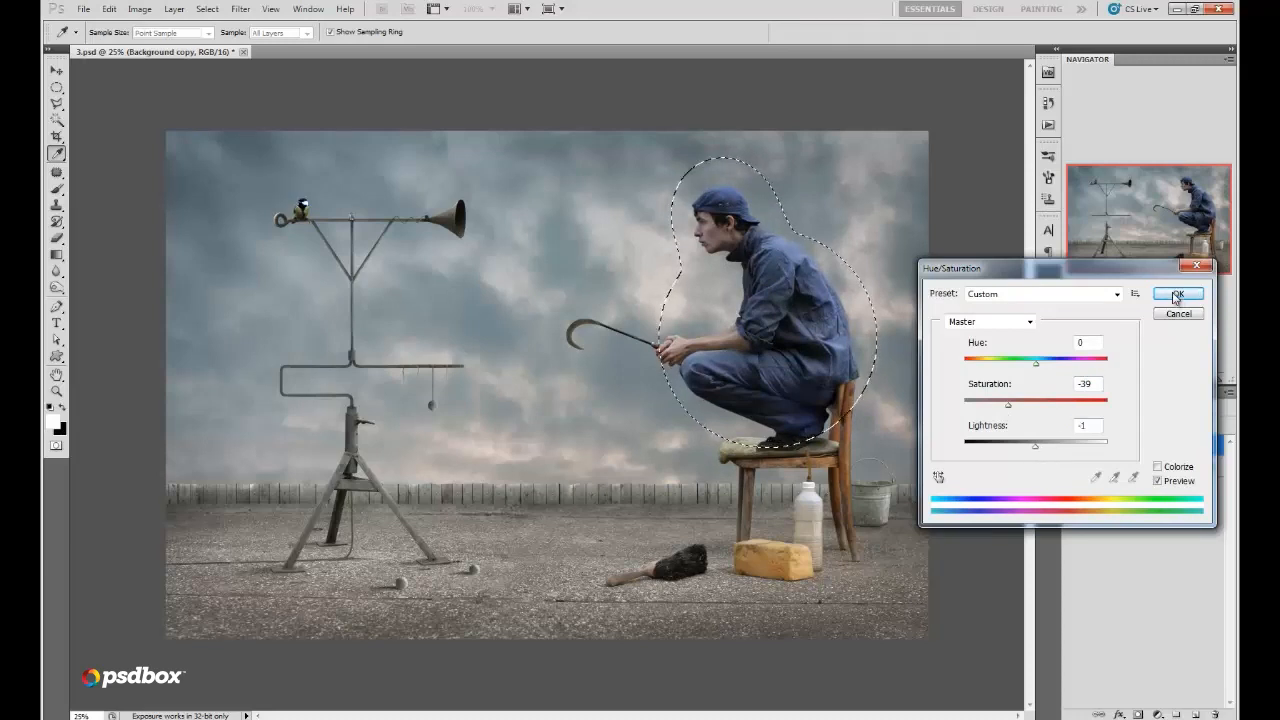
{"action": "left_click", "coordinate": [1178, 293]}
{"action": "left_click", "coordinate": [57, 87]}
{"action": "key", "text": "ctrl+d"}
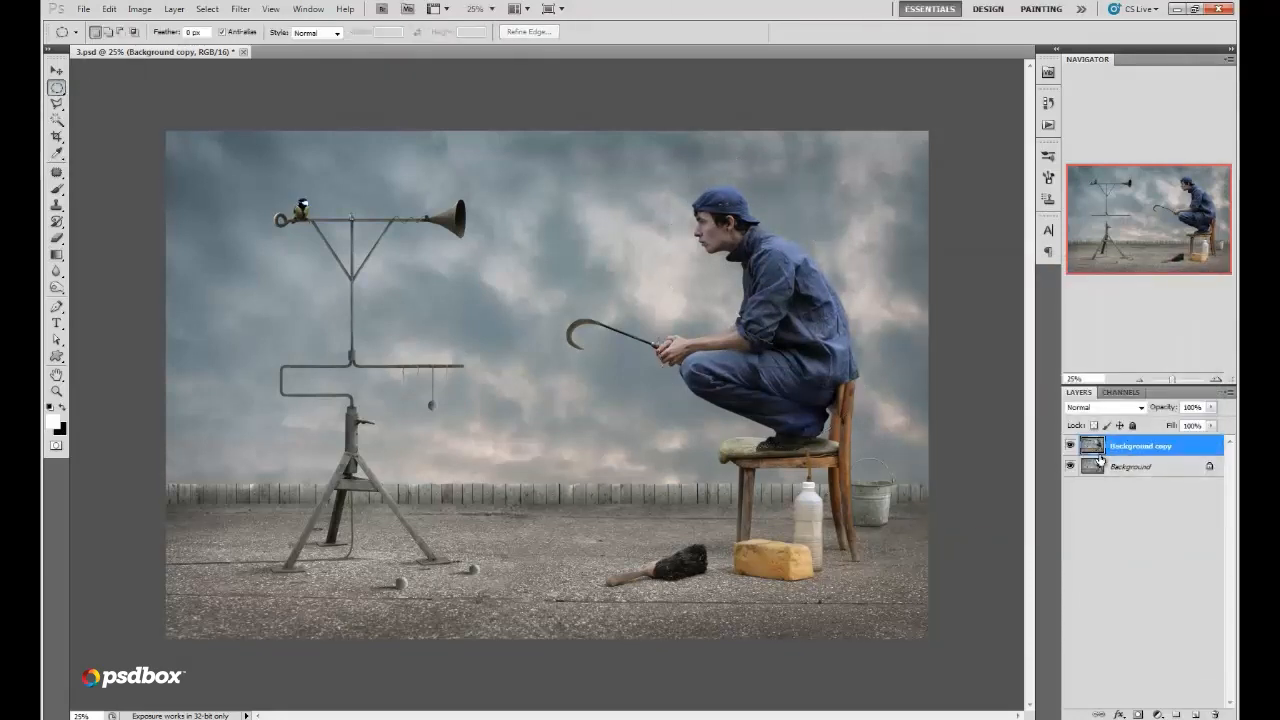
Step: Merge the selectively desaturated copy with the Background and duplicate the result
{"action": "left_click", "coordinate": [1130, 466], "text": "shift"}
{"action": "right_click", "coordinate": [1125, 466]}
{"action": "left_click", "coordinate": [1130, 547]}
{"action": "left_click_drag", "start_coordinate": [1138, 449], "coordinate": [1195, 714]}
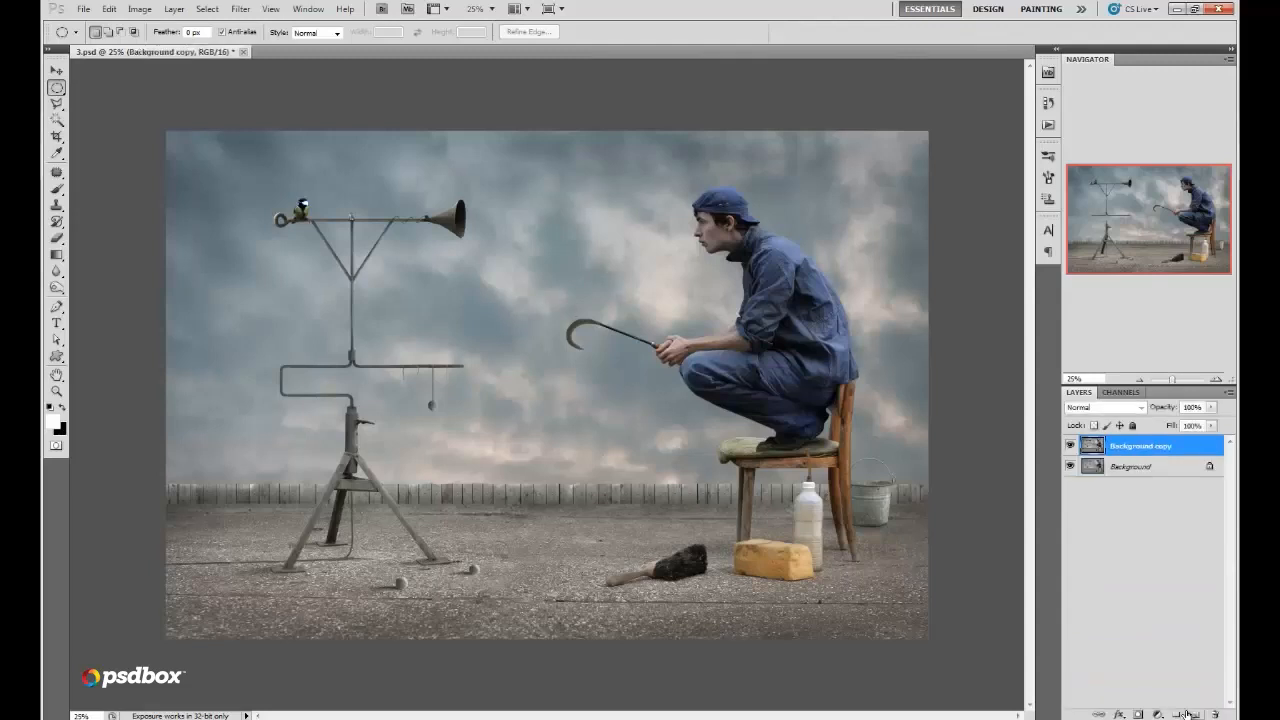
Step: Reduce the whole copy's saturation to -11 with Hue/Saturation
{"action": "left_click", "coordinate": [140, 9]}
{"action": "mouse_move", "coordinate": [210, 45]}
{"action": "left_click", "coordinate": [347, 120]}
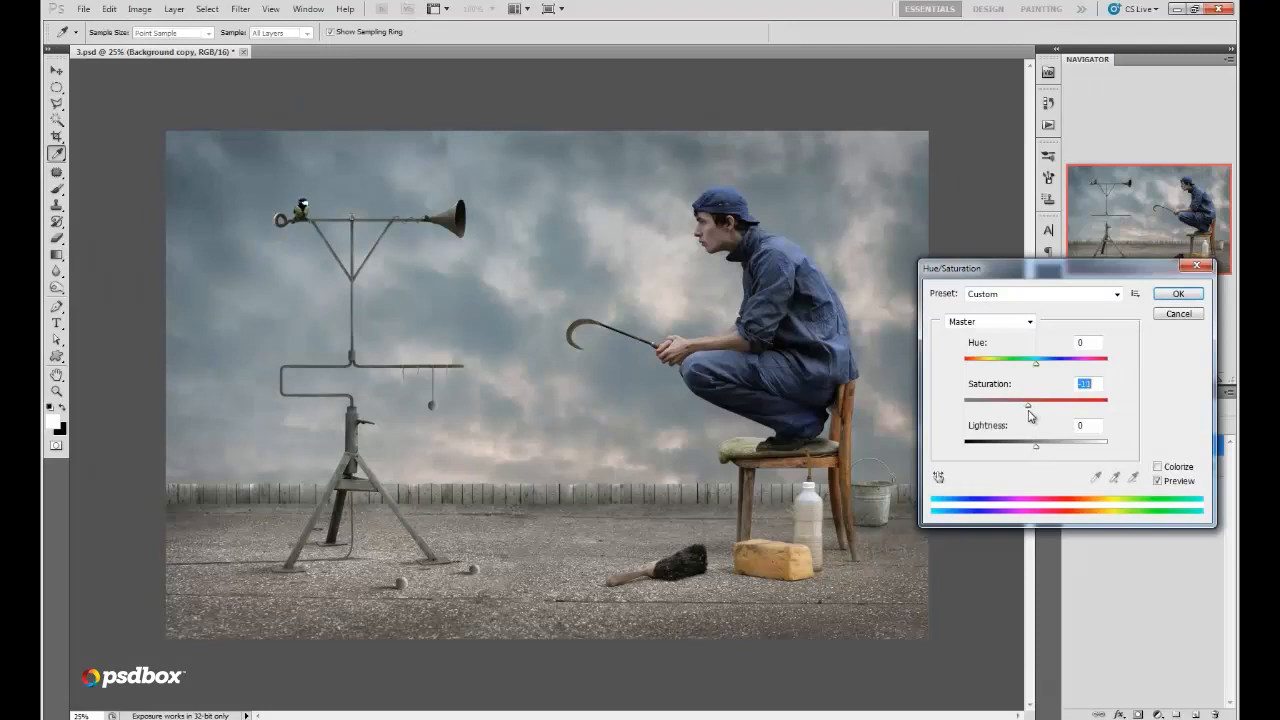
{"action": "left_click", "coordinate": [1189, 293]}
Step: Merge the desaturated copy into the Background and create a new copy of it
{"action": "left_click", "coordinate": [1120, 467], "text": "shift"}
{"action": "right_click", "coordinate": [1120, 467]}
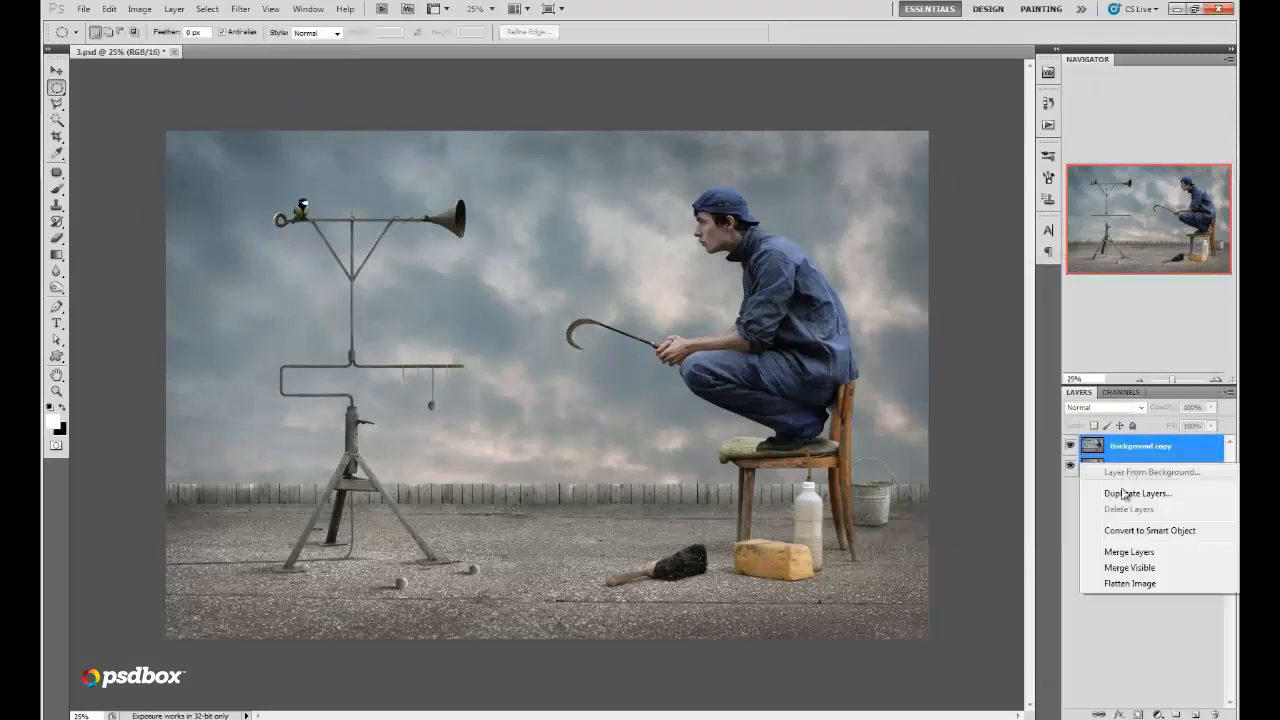
{"action": "left_click", "coordinate": [1130, 551]}
{"action": "left_click_drag", "start_coordinate": [1133, 449], "coordinate": [1195, 714]}
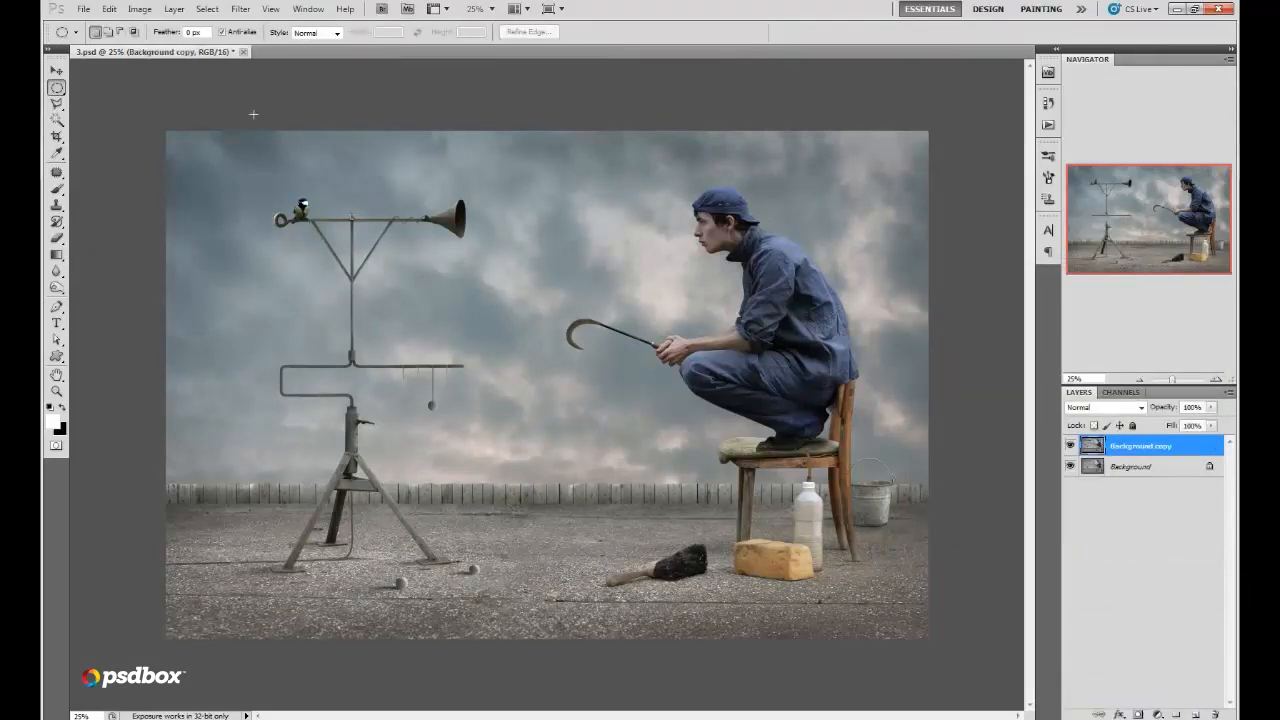
Step: Start a Curves adjustment on the copy and shape the Red curve with a shadow point and a slightly lowered highlight point
{"action": "left_click", "coordinate": [140, 9]}
{"action": "mouse_move", "coordinate": [171, 43]}
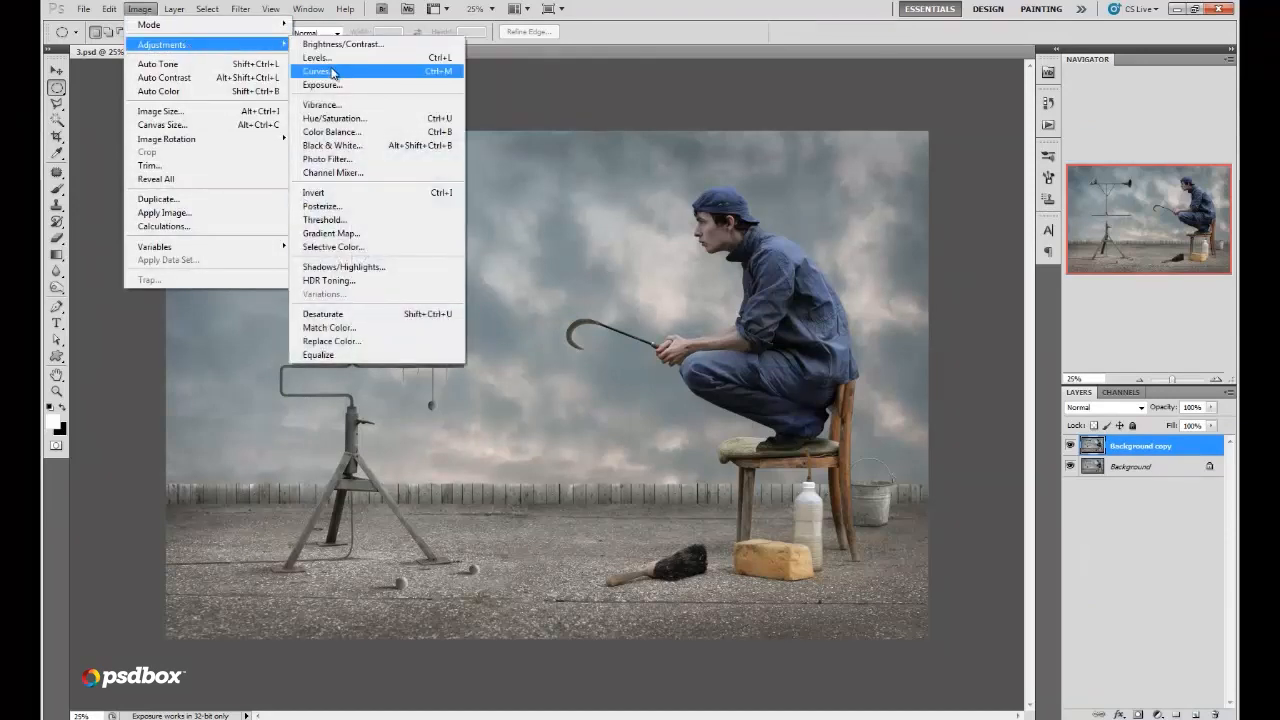
{"action": "left_click", "coordinate": [330, 76]}
{"action": "left_click", "coordinate": [1030, 219]}
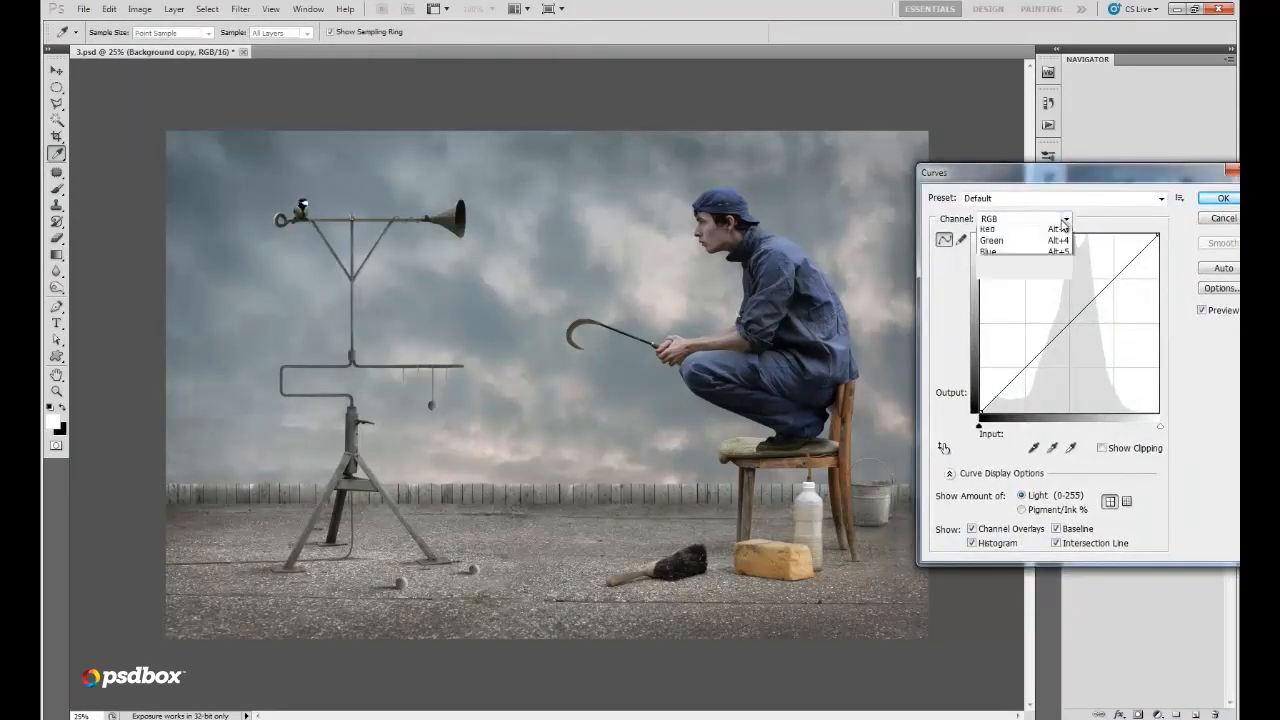
{"action": "left_click", "coordinate": [1010, 232]}
{"action": "left_click_drag", "start_coordinate": [1024, 368], "coordinate": [1025, 365]}
{"action": "left_click_drag", "start_coordinate": [1113, 279], "coordinate": [1116, 282]}
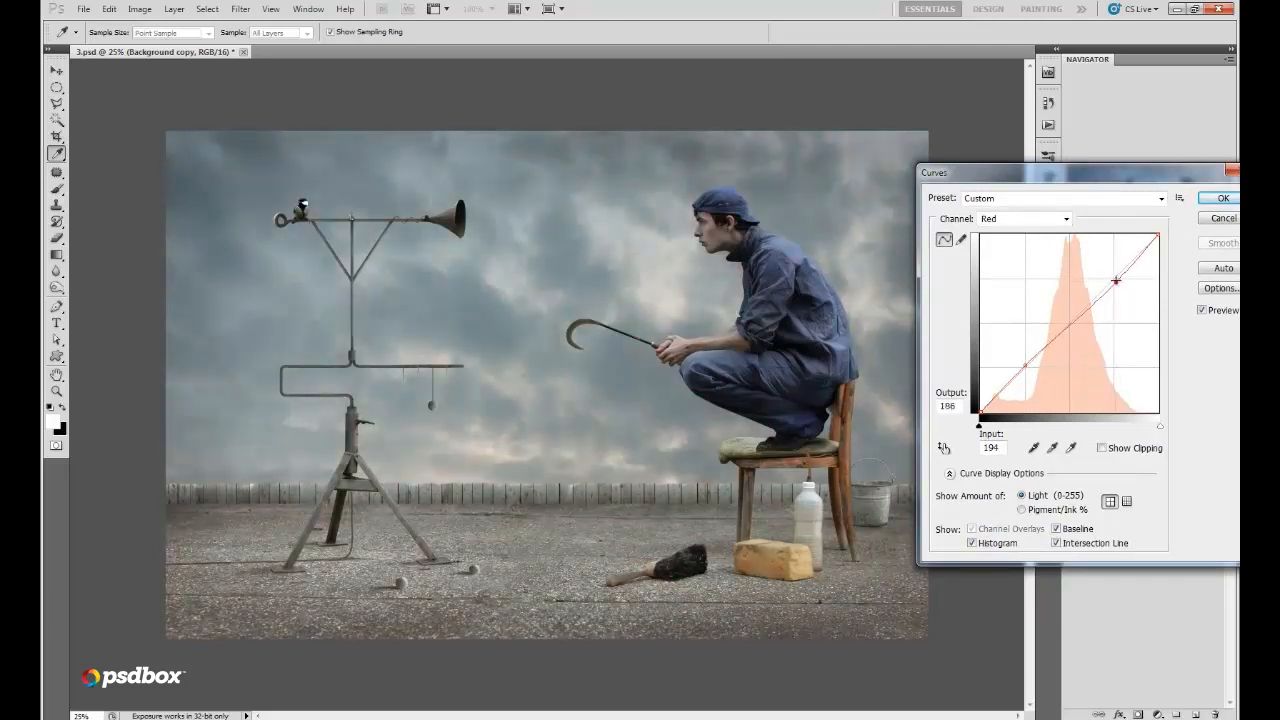
{"action": "left_click_drag", "start_coordinate": [1025, 365], "coordinate": [1032, 367]}
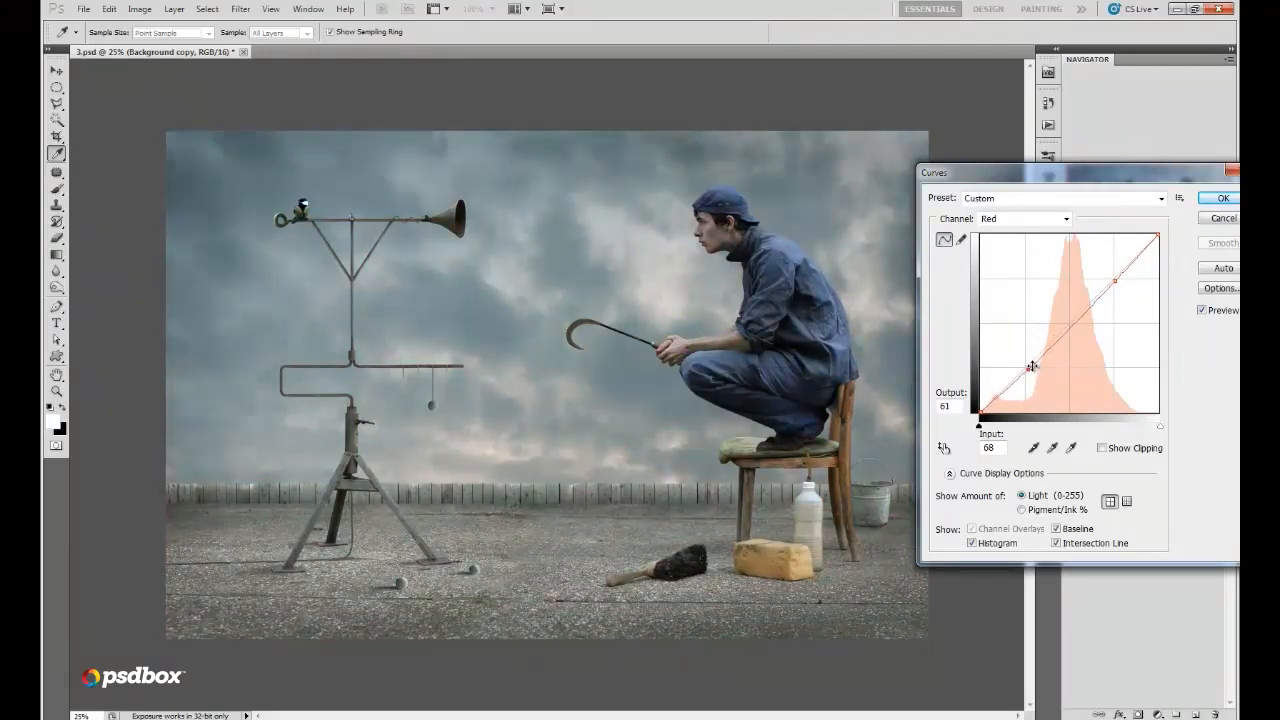
Step: Add highlight and shadow points to the Green curve, setting the shadow point to input 63, output 62
{"action": "left_click", "coordinate": [1060, 228]}
{"action": "left_click", "coordinate": [1050, 252]}
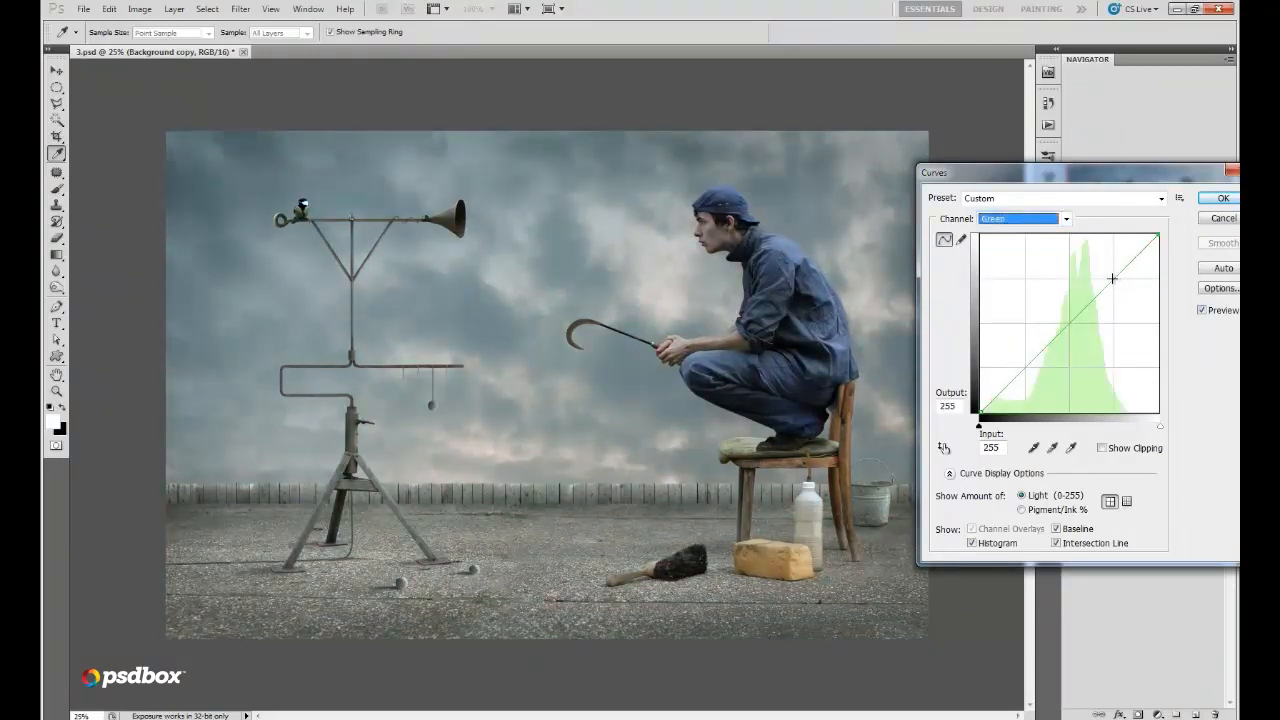
{"action": "left_click", "coordinate": [1113, 278]}
{"action": "left_click", "coordinate": [1025, 369]}
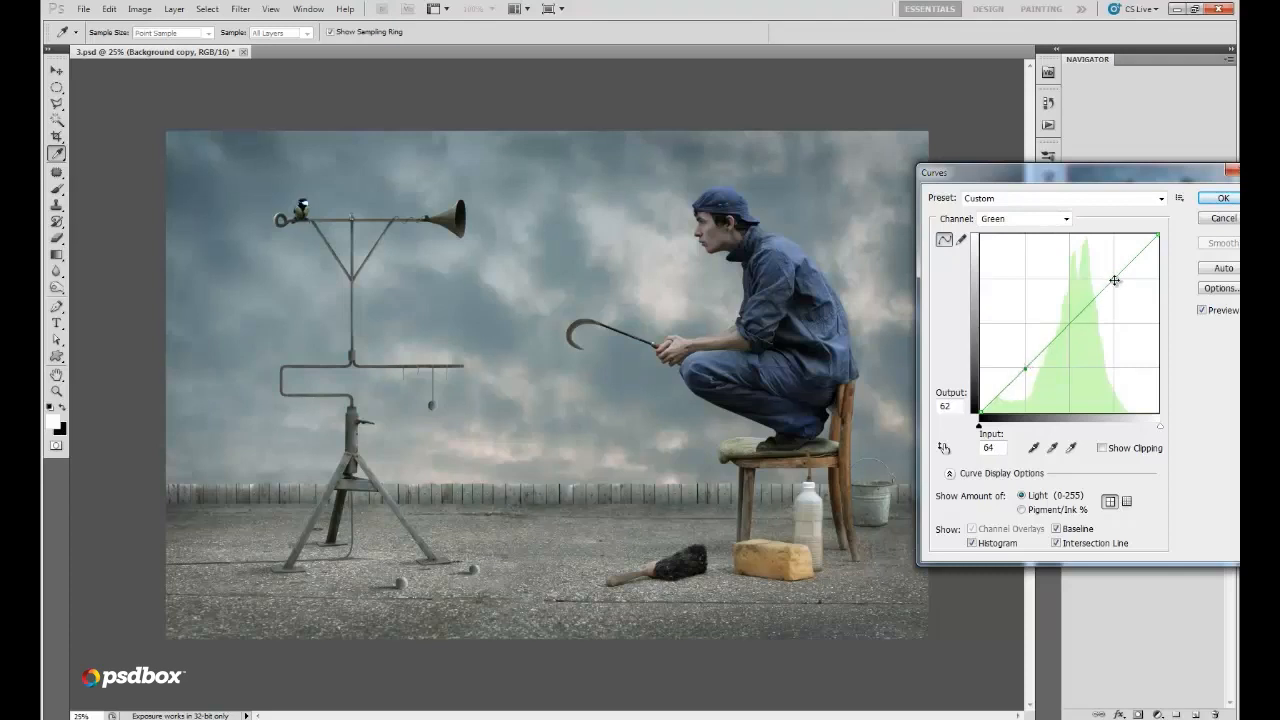
{"action": "left_click_drag", "start_coordinate": [1114, 280], "coordinate": [1114, 281]}
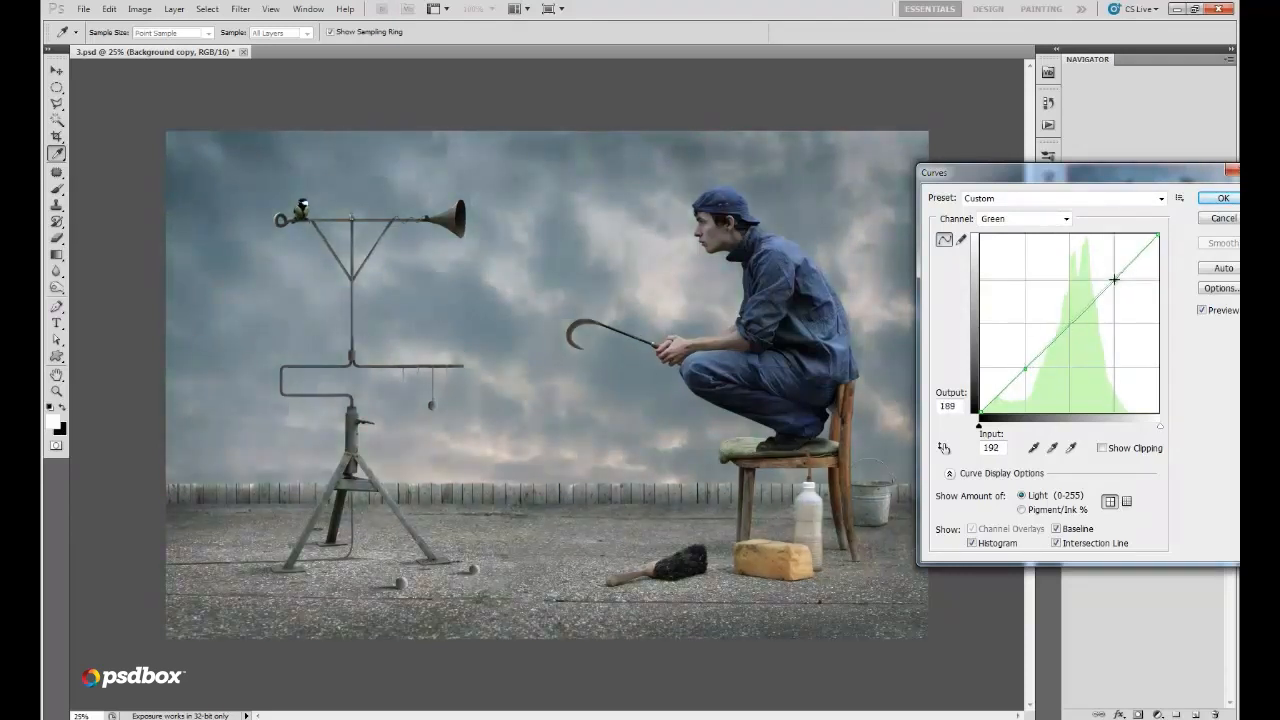
{"action": "left_click_drag", "start_coordinate": [1028, 370], "coordinate": [1024, 370]}
Step: Fine-tune shadow and highlight points on the Blue curve and apply the Curves adjustment
{"action": "left_click", "coordinate": [1066, 219]}
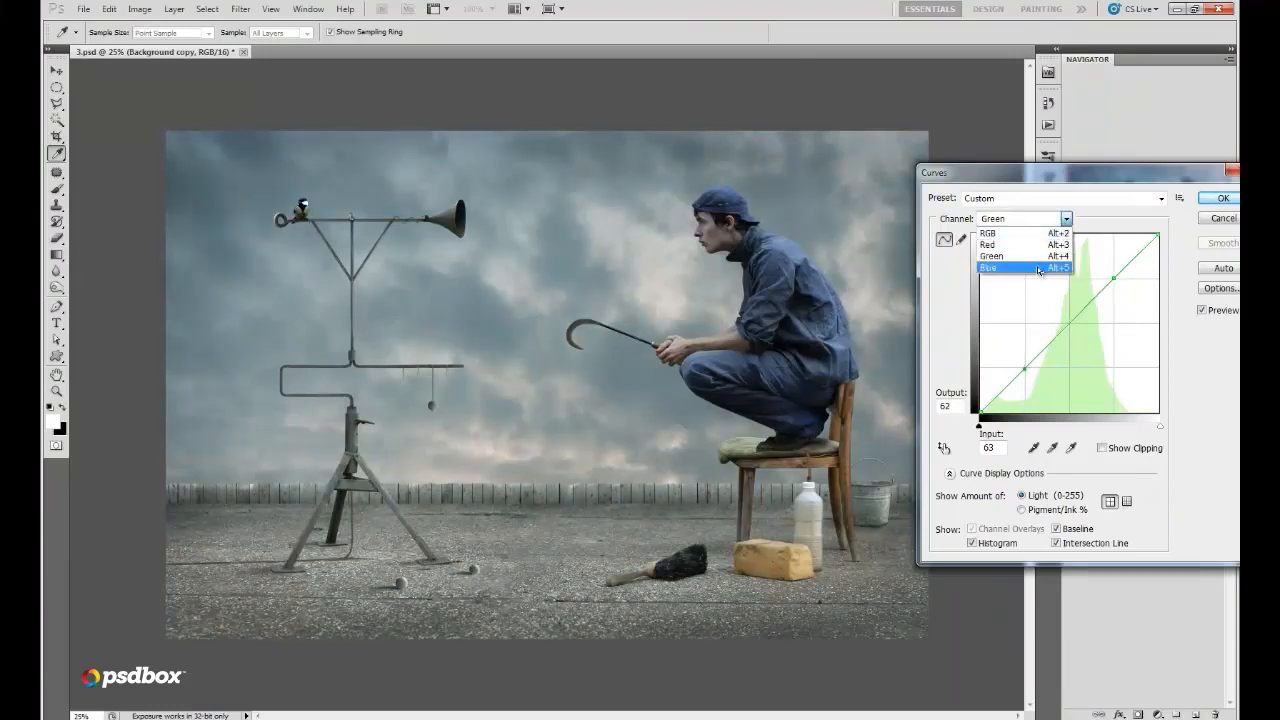
{"action": "left_click", "coordinate": [1040, 270]}
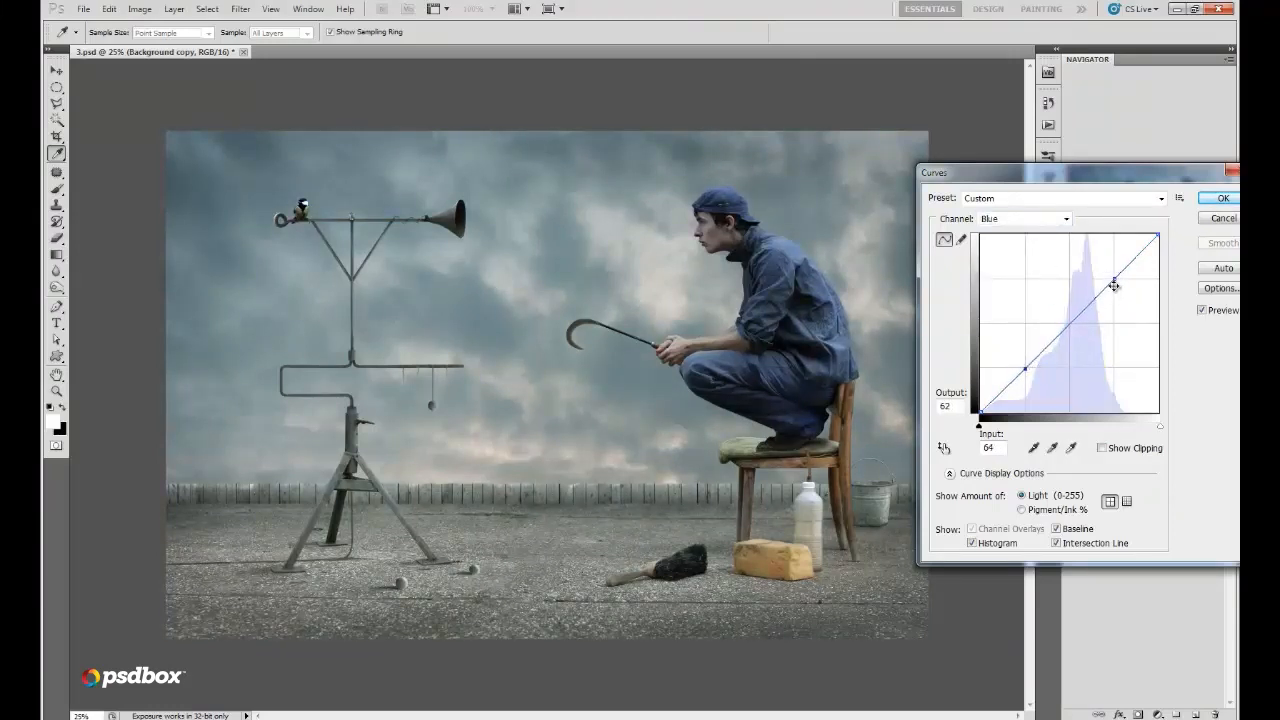
{"action": "left_click_drag", "start_coordinate": [1115, 279], "coordinate": [1113, 276]}
{"action": "left_click_drag", "start_coordinate": [1027, 366], "coordinate": [1025, 368]}
{"action": "left_click", "coordinate": [1220, 199]}
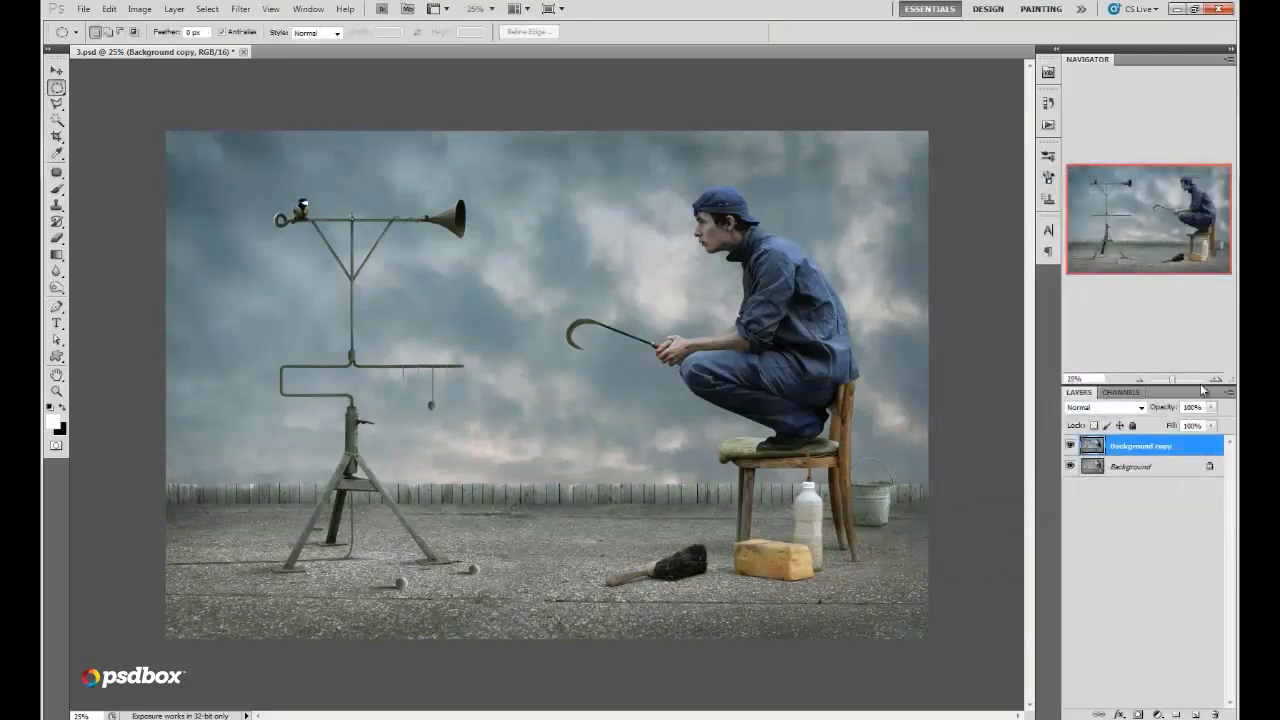
Step: Lower the curves-adjusted copy's opacity to 67% and merge it with the Background
{"action": "left_click_drag", "start_coordinate": [1211, 407], "coordinate": [1189, 437]}
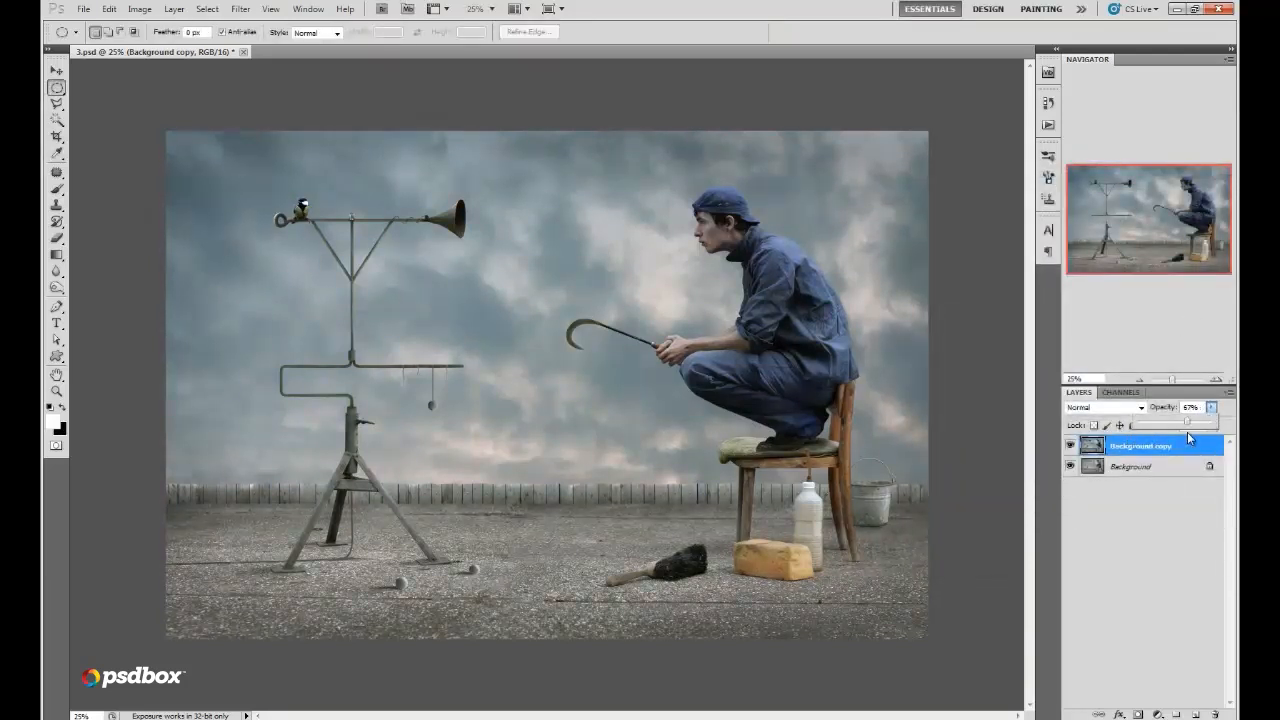
{"action": "left_click", "coordinate": [1142, 468], "text": "shift"}
{"action": "right_click", "coordinate": [1142, 468]}
{"action": "left_click", "coordinate": [1138, 551]}
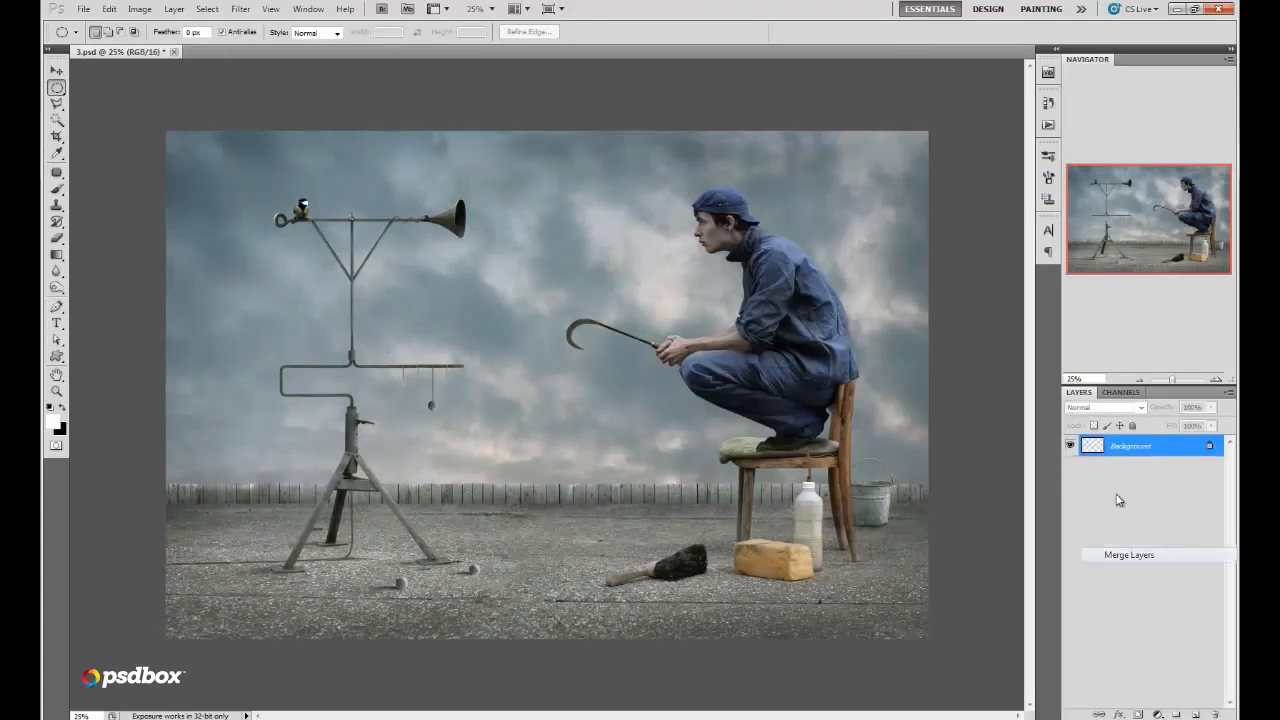
Step: Duplicate the merged Background and apply Color Balance to the copy, moving the midtones to -5 on Cyan–Red and slightly toward yellow, plus a highlights adjustment
{"action": "left_click_drag", "start_coordinate": [1134, 540], "coordinate": [1176, 714]}
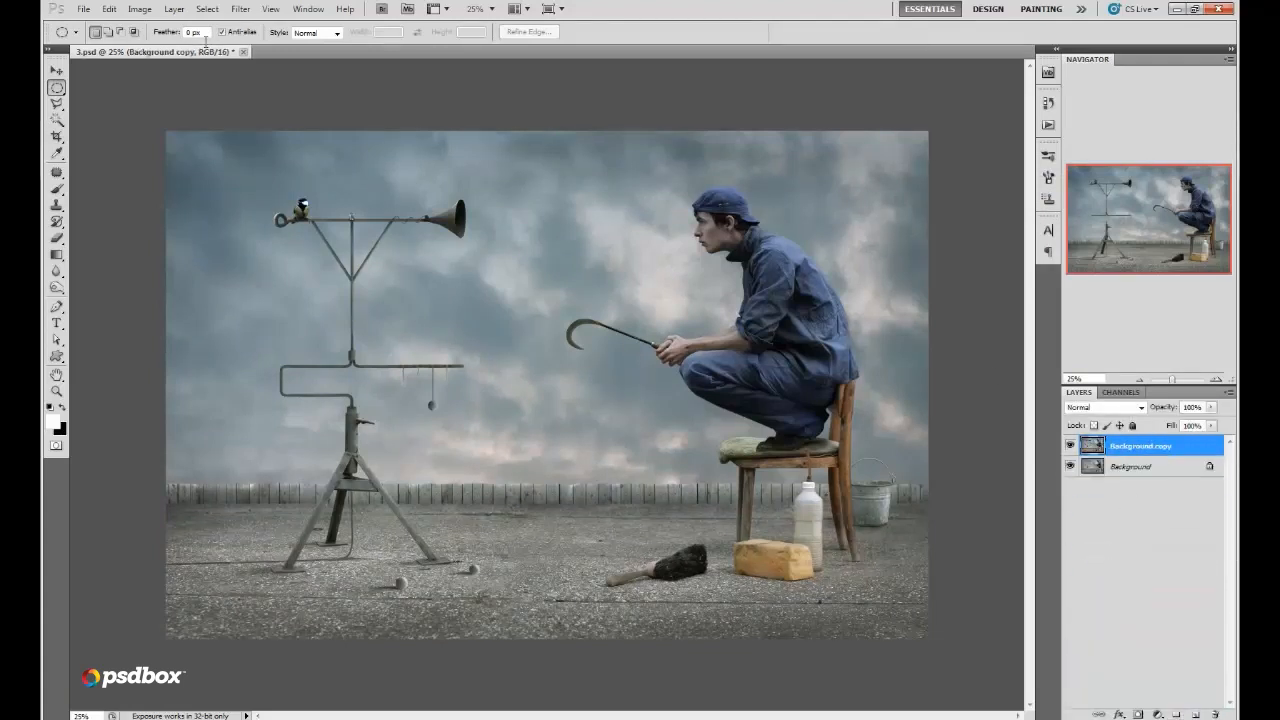
{"action": "left_click", "coordinate": [139, 9]}
{"action": "mouse_move", "coordinate": [200, 45]}
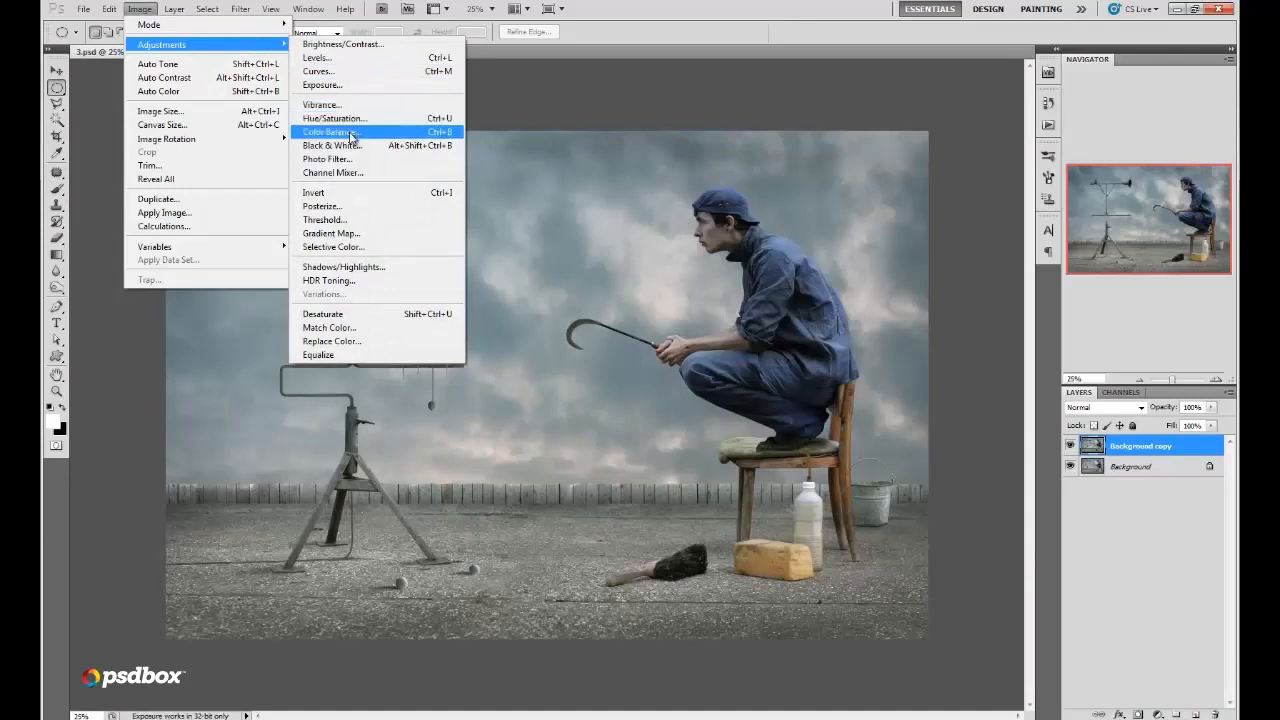
{"action": "left_click", "coordinate": [340, 132]}
{"action": "left_click_drag", "start_coordinate": [970, 488], "coordinate": [978, 454]}
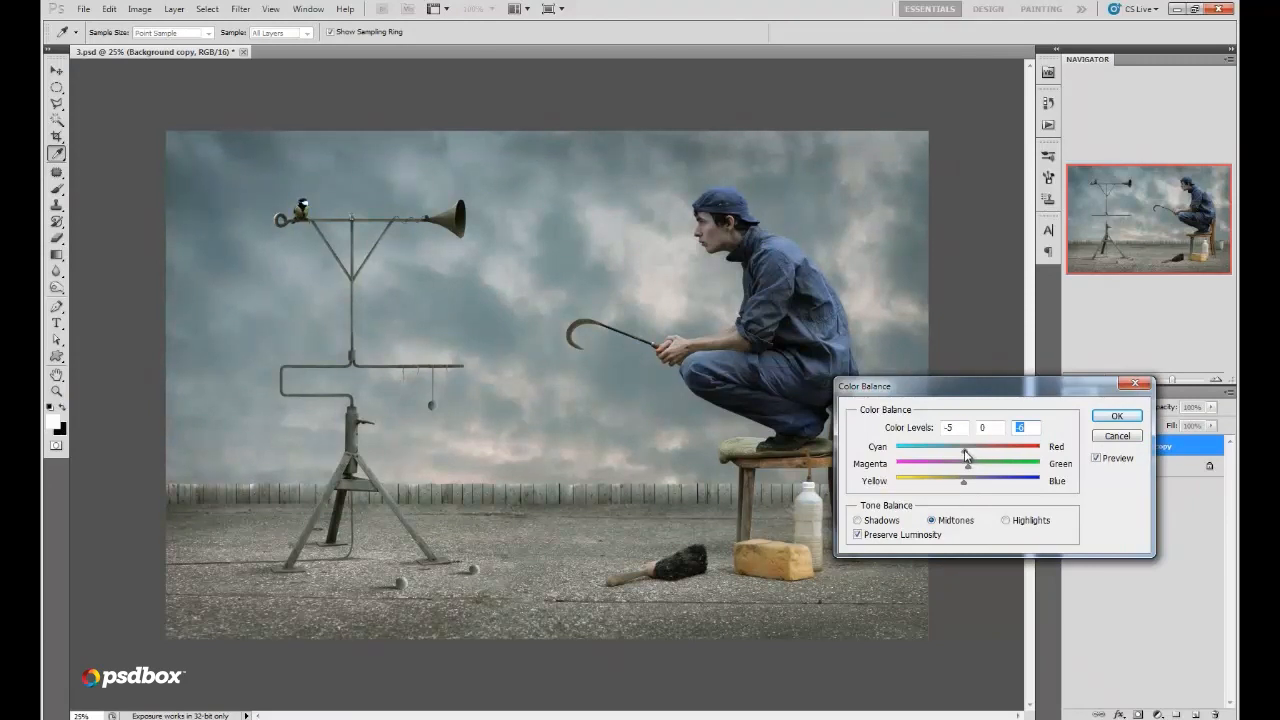
{"action": "left_click", "coordinate": [1005, 520]}
{"action": "left_click", "coordinate": [1117, 416]}
Step: Crop the image, trimming a strip off the left side and thin strips off the top and bottom edges
{"action": "key", "text": "c"}
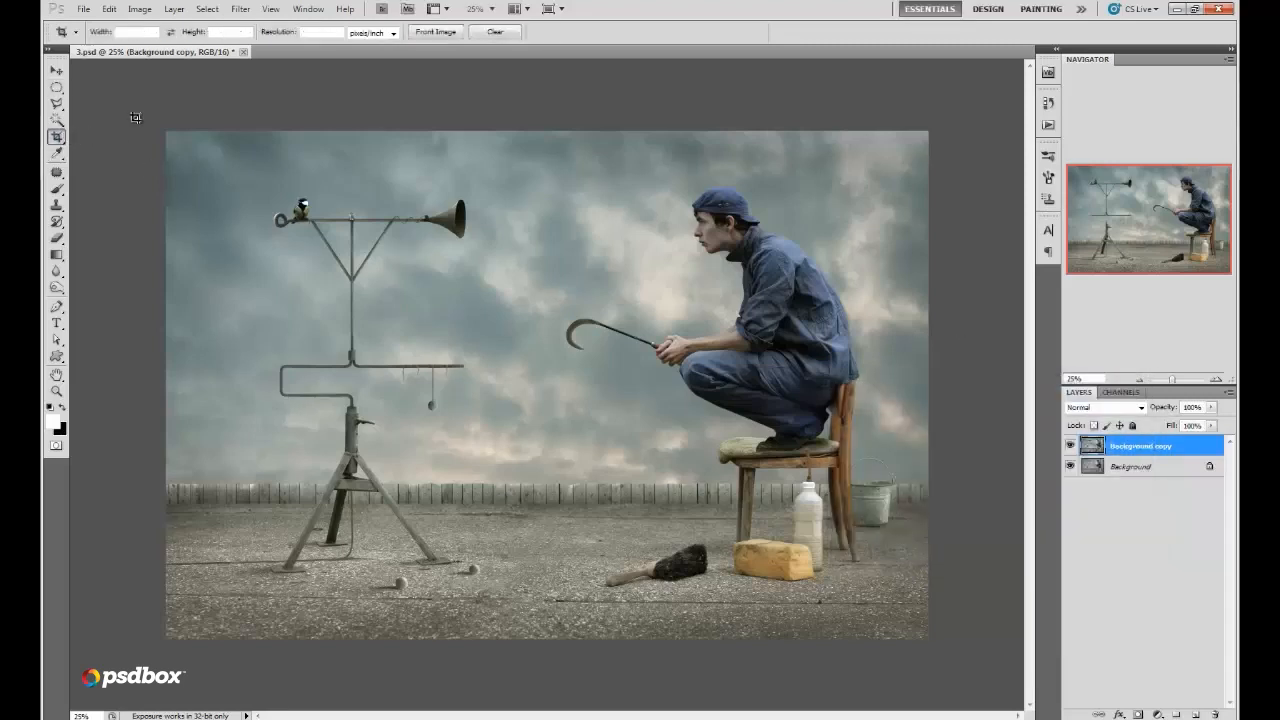
{"action": "left_click_drag", "start_coordinate": [1006, 623], "coordinate": [166, 131]}
{"action": "left_click_drag", "start_coordinate": [166, 385], "coordinate": [193, 397]}
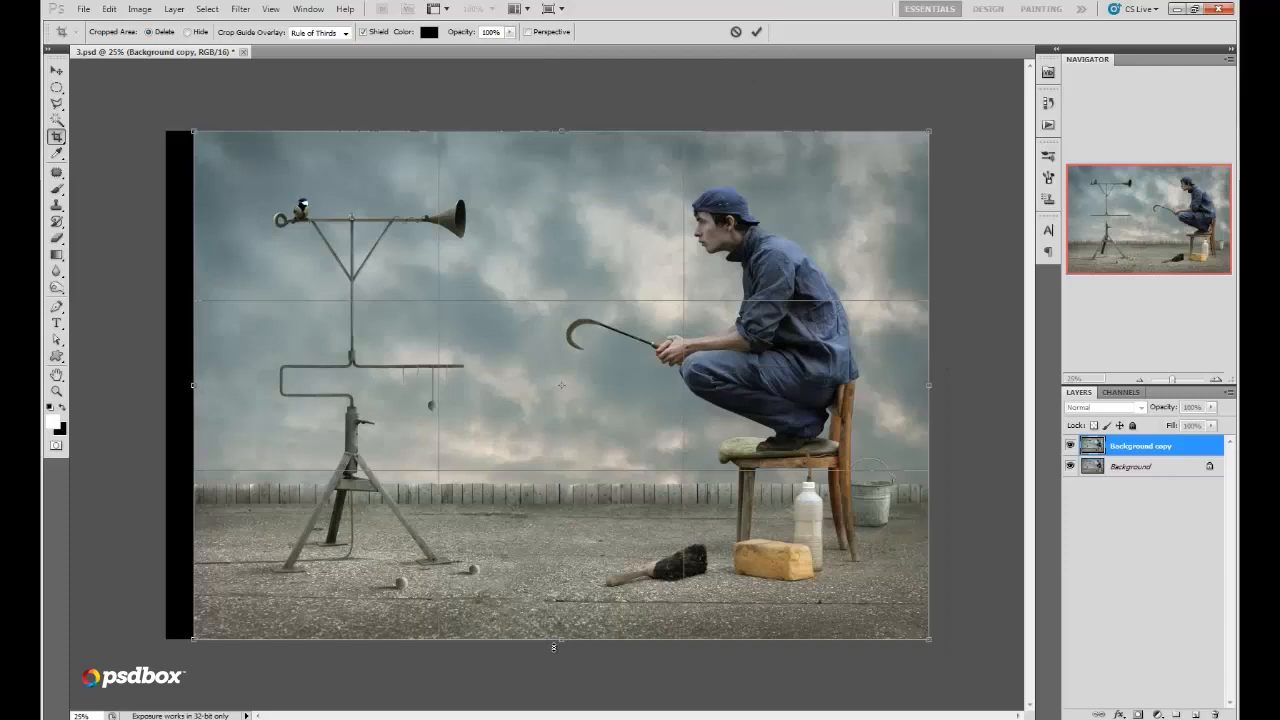
{"action": "left_click_drag", "start_coordinate": [553, 647], "coordinate": [553, 637]}
{"action": "left_click_drag", "start_coordinate": [563, 130], "coordinate": [563, 141]}
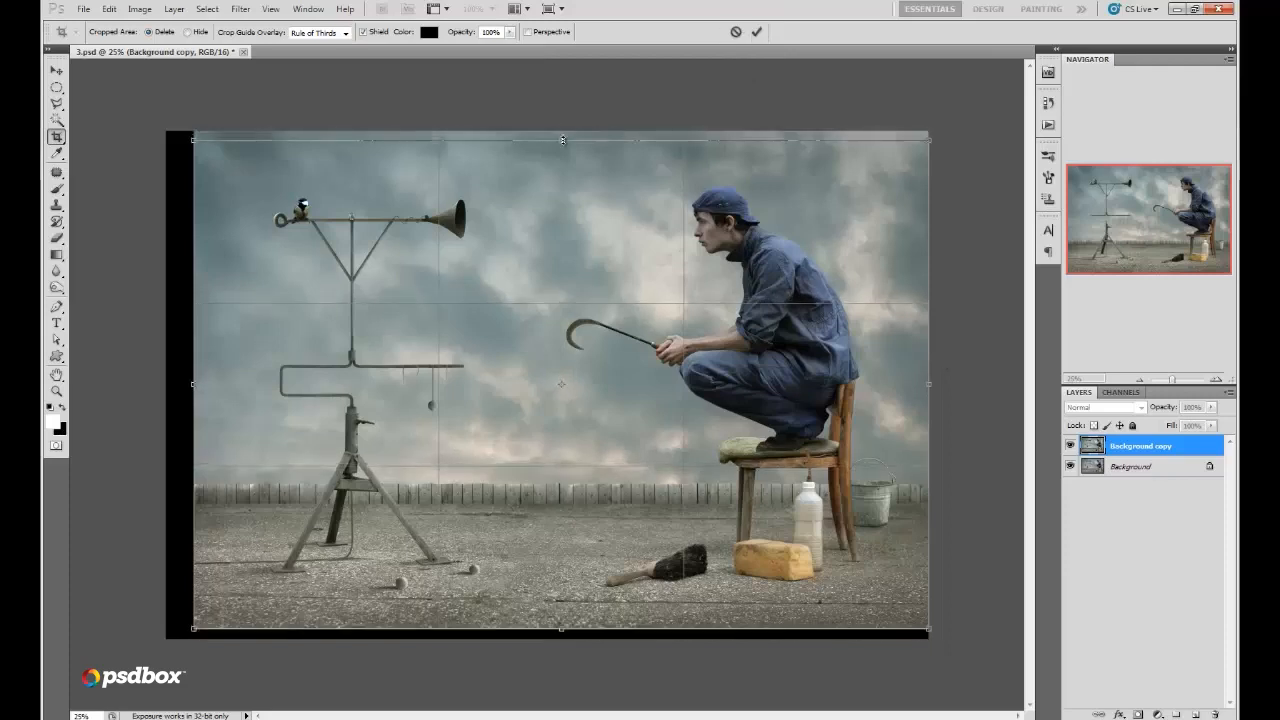
{"action": "left_click", "coordinate": [756, 32]}
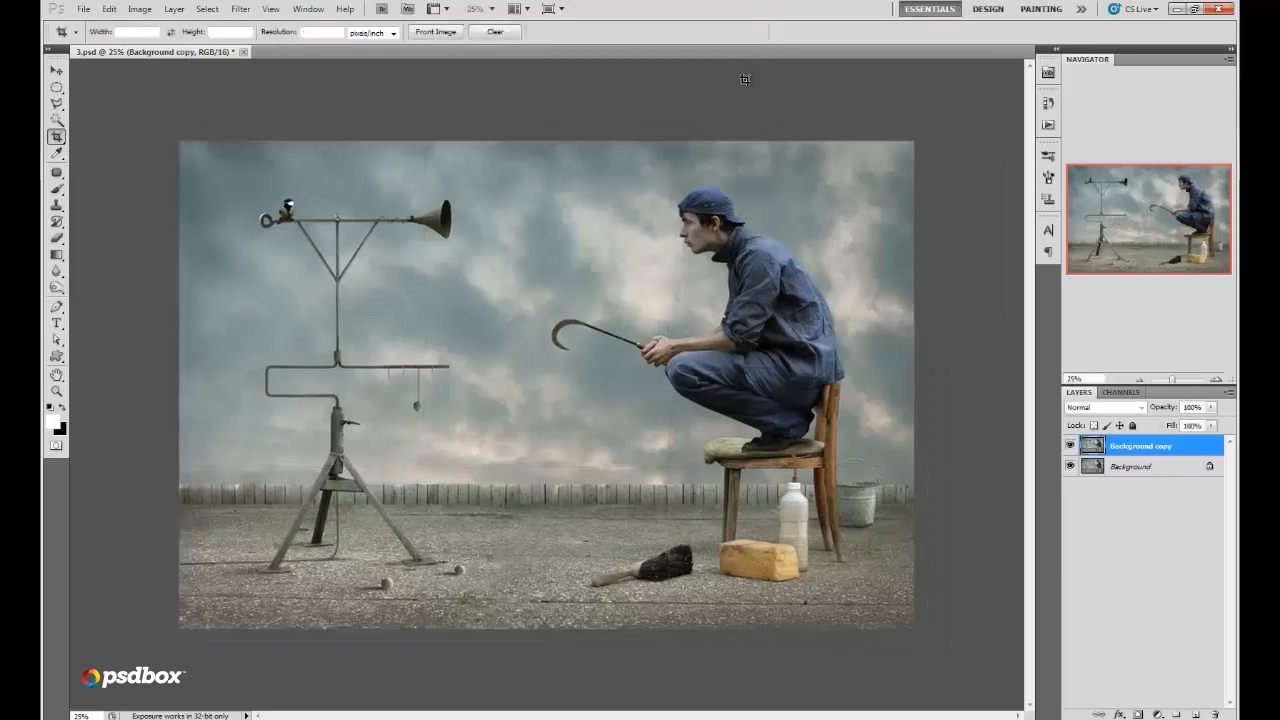
Step: Make a soft gradient selection along the bottom edge of the ground using Quick Mask, and invert it to cover the foreground strip
{"action": "left_click", "coordinate": [60, 262]}
{"action": "left_click", "coordinate": [50, 407]}
{"action": "left_click", "coordinate": [57, 445]}
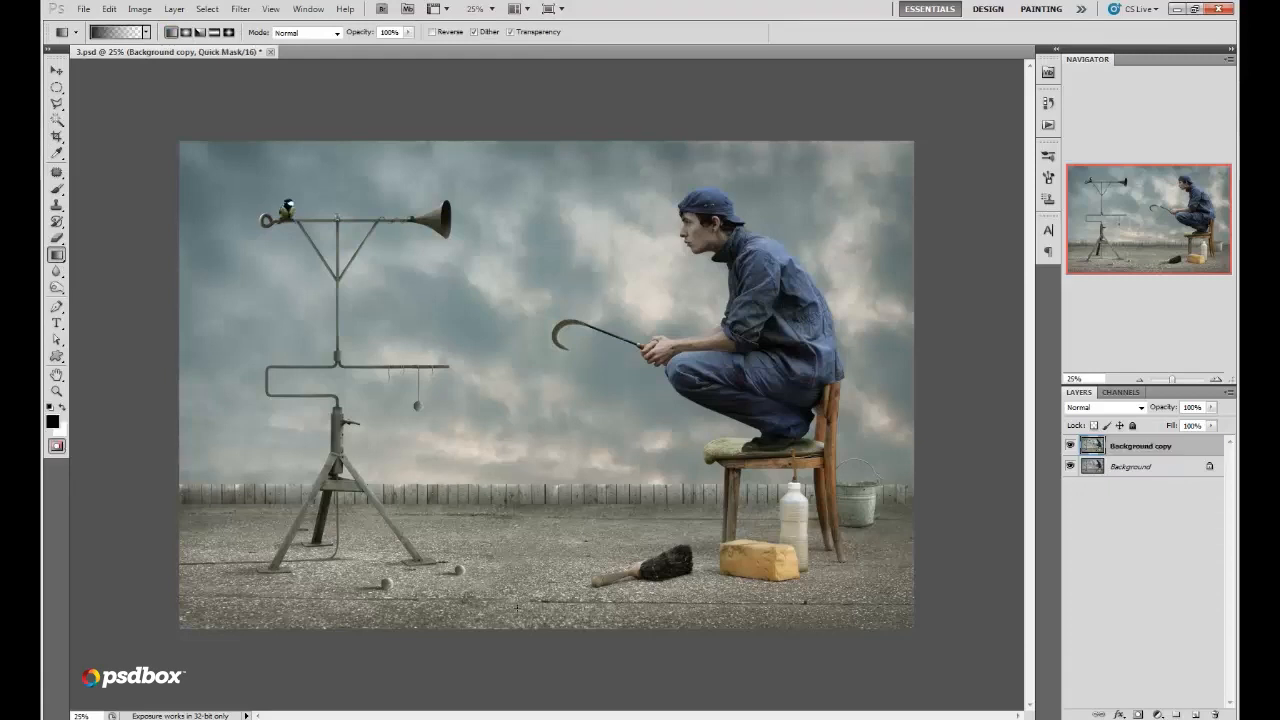
{"action": "left_click_drag", "start_coordinate": [523, 628], "coordinate": [523, 565]}
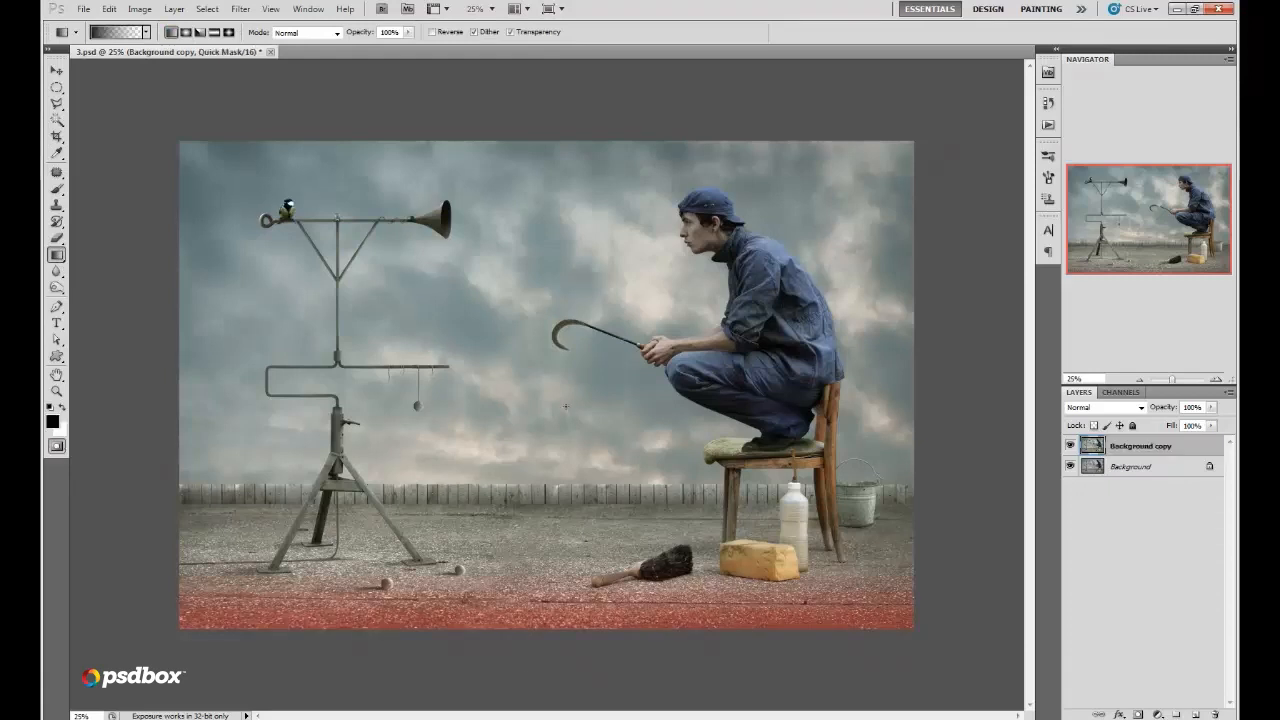
{"action": "left_click", "coordinate": [57, 446]}
{"action": "left_click", "coordinate": [207, 9]}
{"action": "left_click", "coordinate": [230, 65]}
Step: Apply Lens Blur with a radius of 25 to the selected foreground strip and clear the selection
{"action": "left_click", "coordinate": [240, 9]}
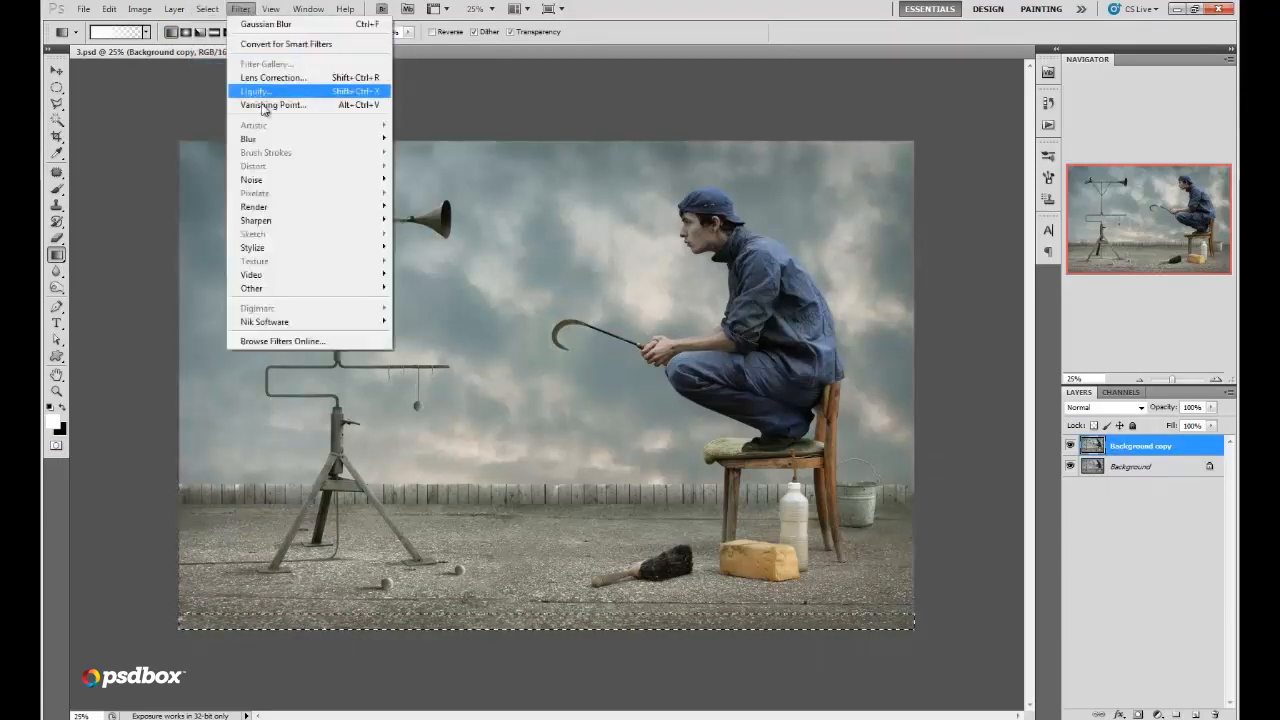
{"action": "mouse_move", "coordinate": [255, 140]}
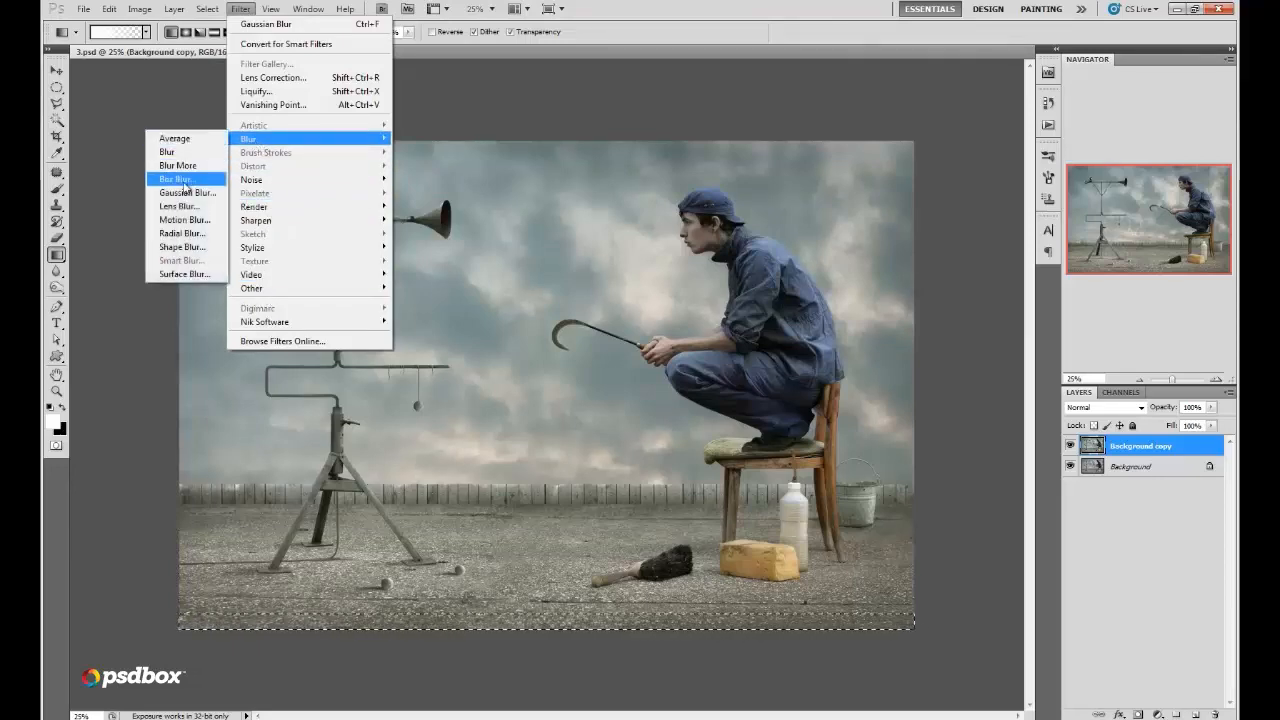
{"action": "left_click", "coordinate": [185, 206]}
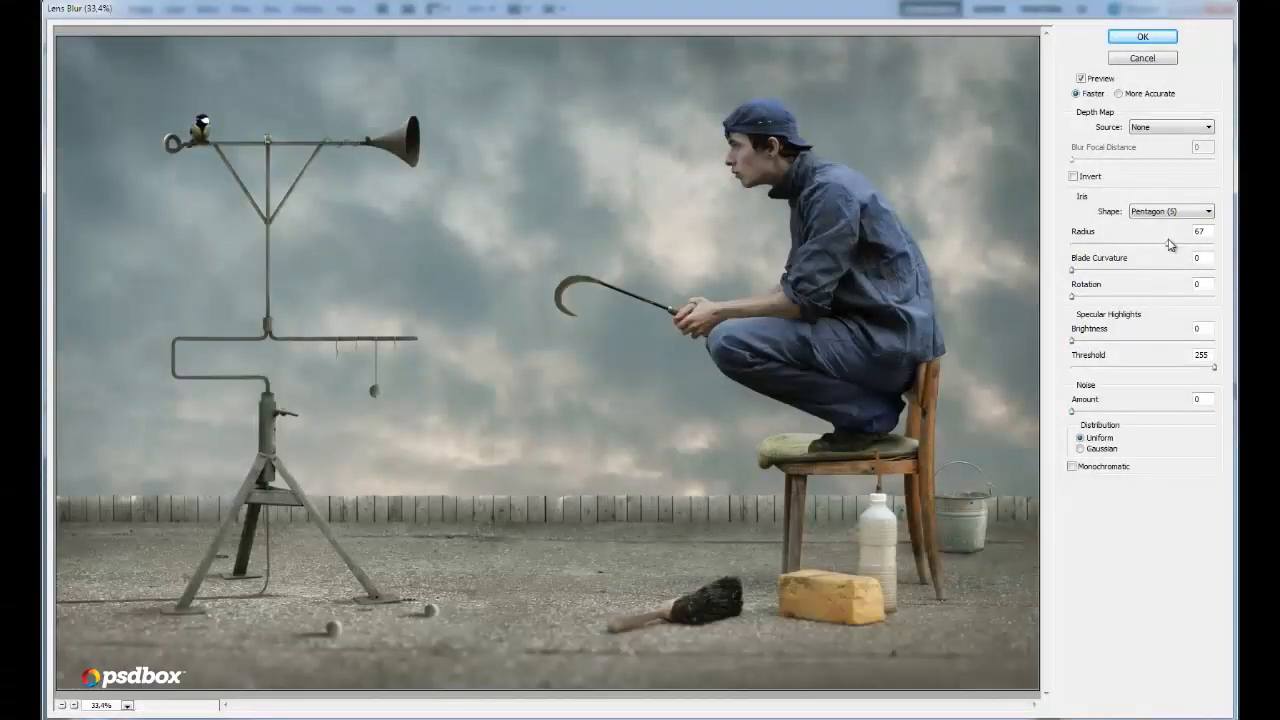
{"action": "left_click_drag", "start_coordinate": [1132, 242], "coordinate": [1107, 243]}
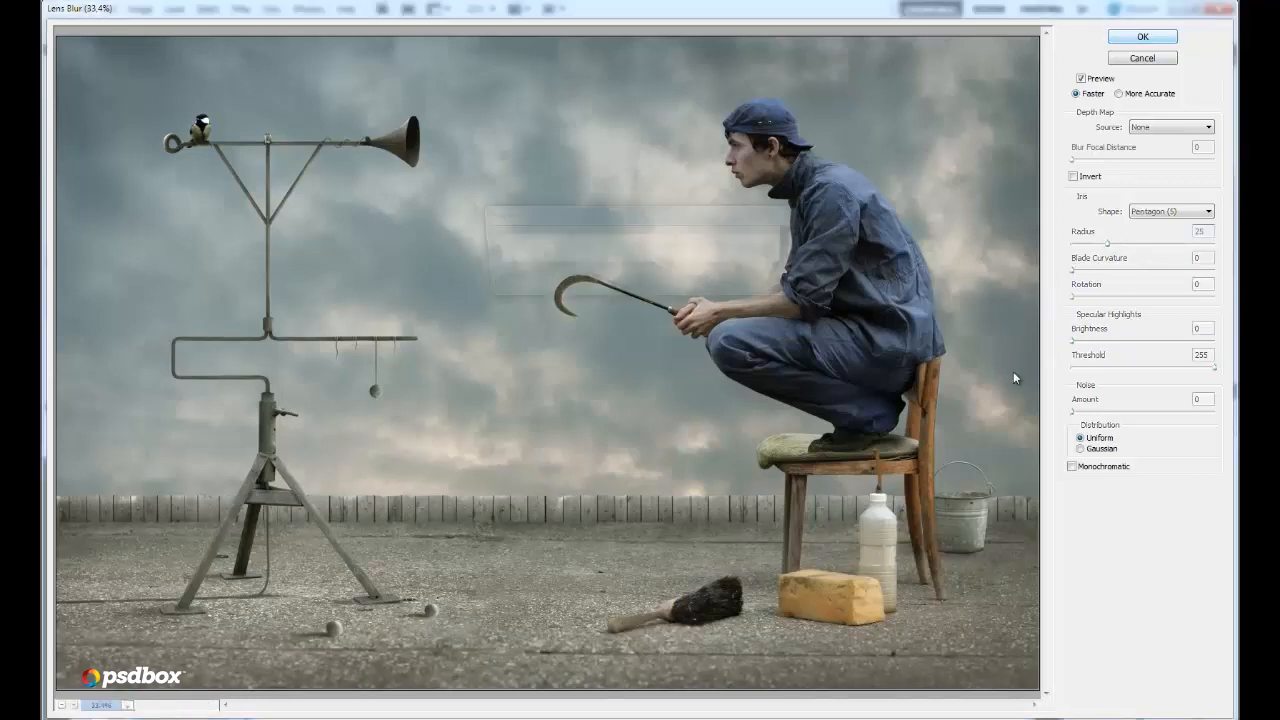
{"action": "key", "text": "Return"}
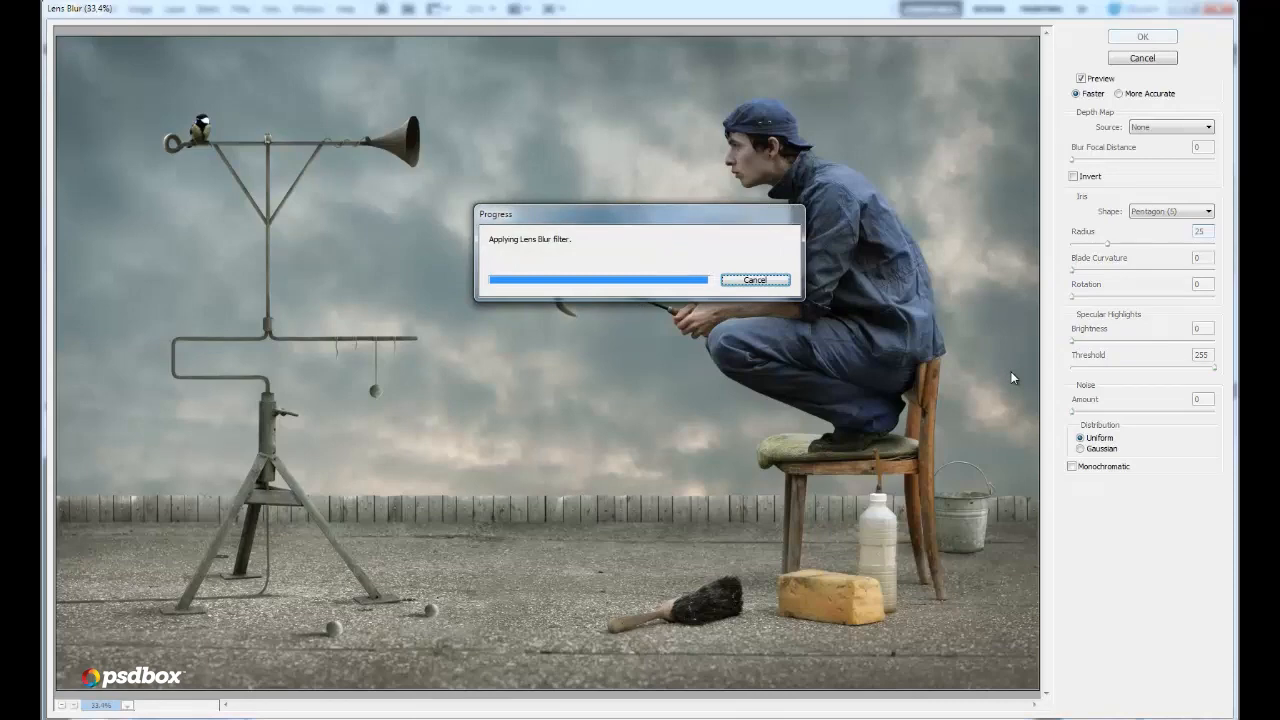
{"action": "key", "text": "ctrl+d"}
{"action": "key", "text": "m"}
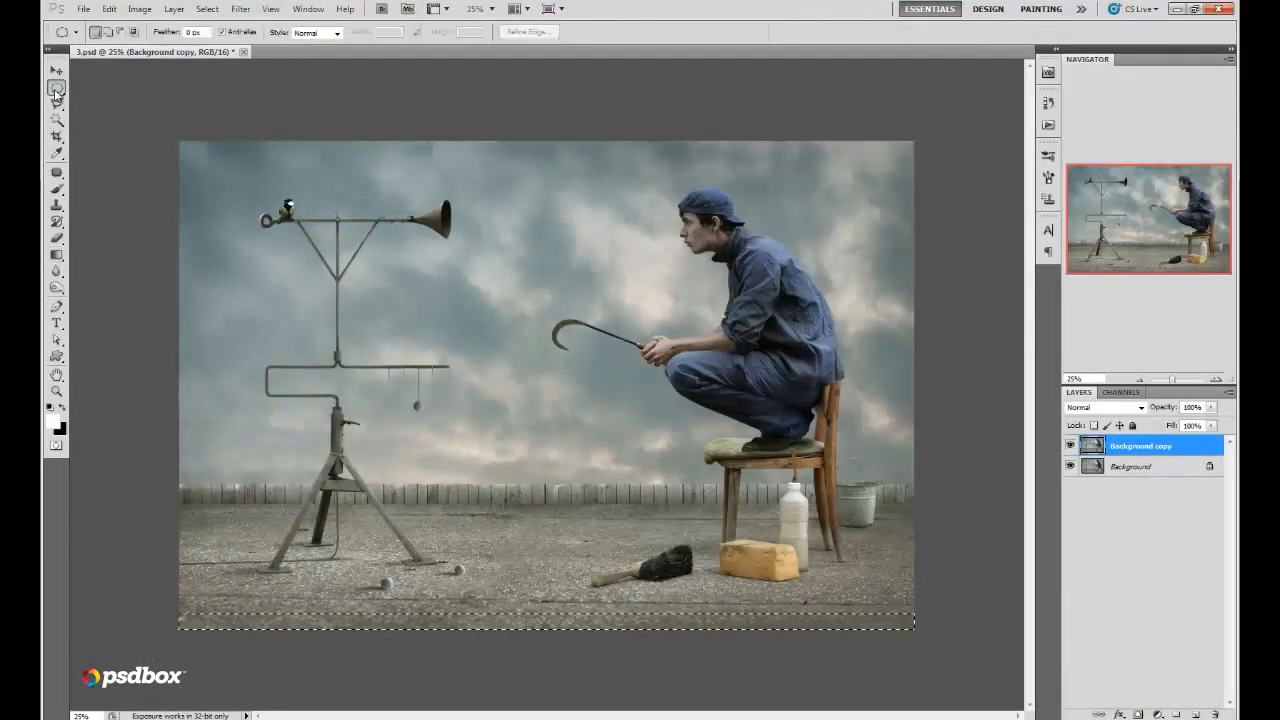
Step: Merge the blurred copy with the Background and duplicate the merged layer
{"action": "left_click", "coordinate": [1138, 467], "text": "shift"}
{"action": "right_click", "coordinate": [1138, 467]}
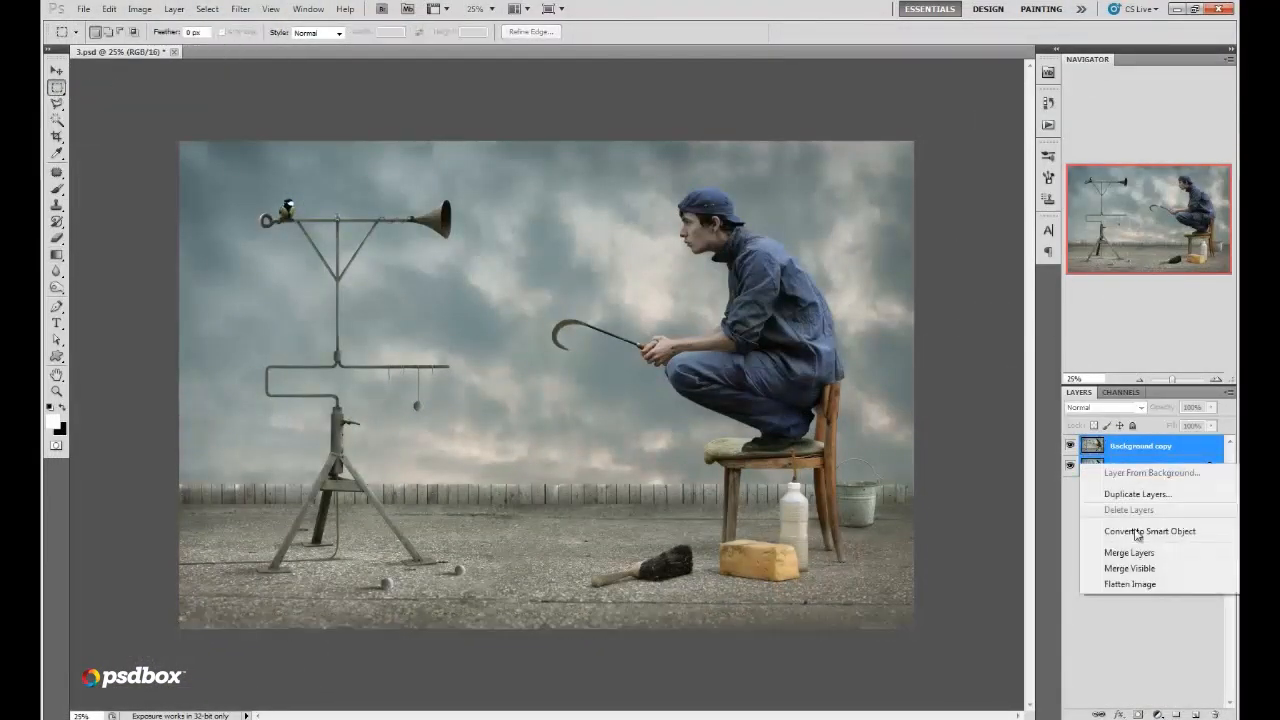
{"action": "left_click", "coordinate": [1130, 550]}
{"action": "left_click_drag", "start_coordinate": [1130, 446], "coordinate": [1195, 712]}
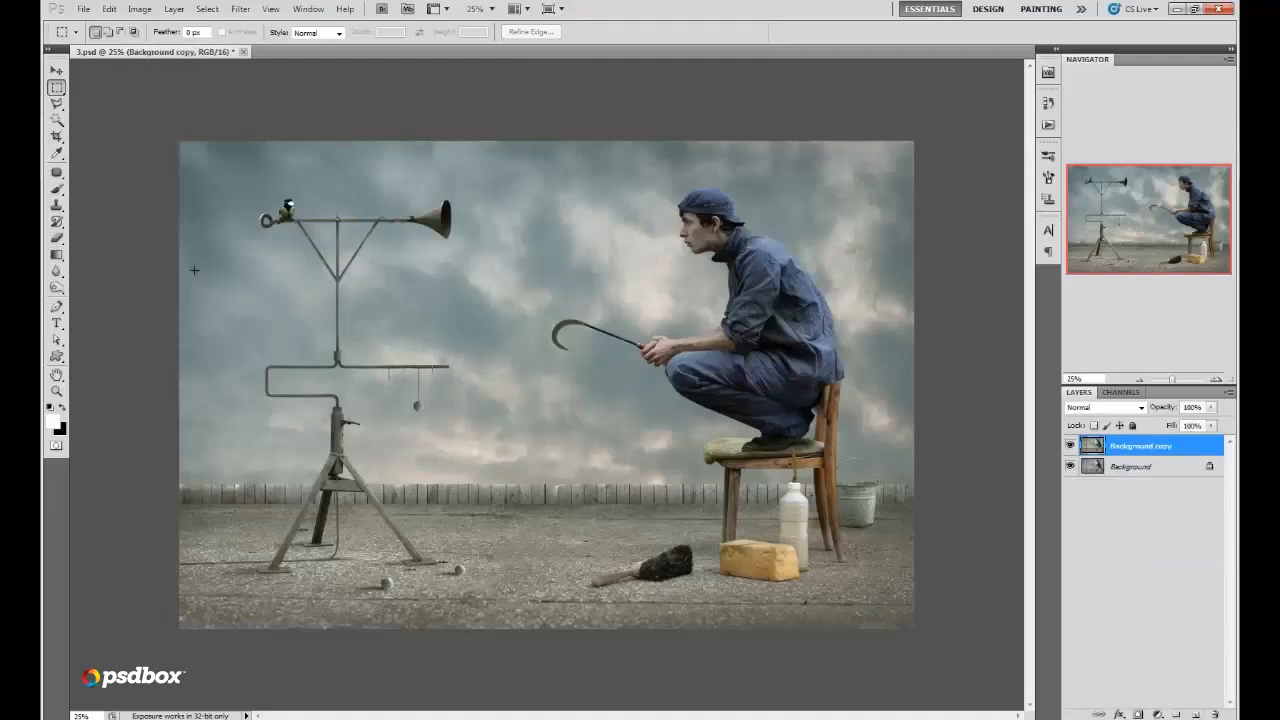
Step: Dodge the highlights of the clouds at 19% exposure with a large soft brush and merge the copy into the Background
{"action": "left_click", "coordinate": [57, 288]}
{"action": "left_click", "coordinate": [238, 33]}
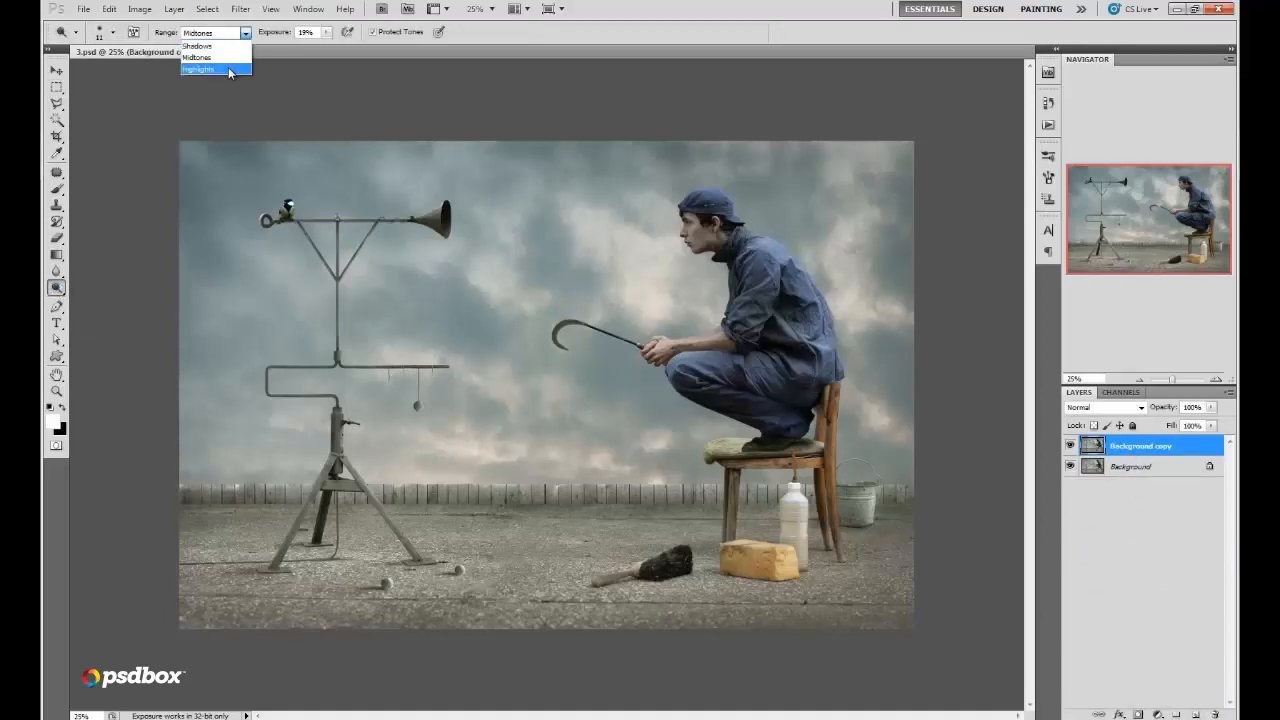
{"action": "right_click", "coordinate": [551, 354]}
{"action": "left_click_drag", "start_coordinate": [679, 385], "coordinate": [692, 385]}
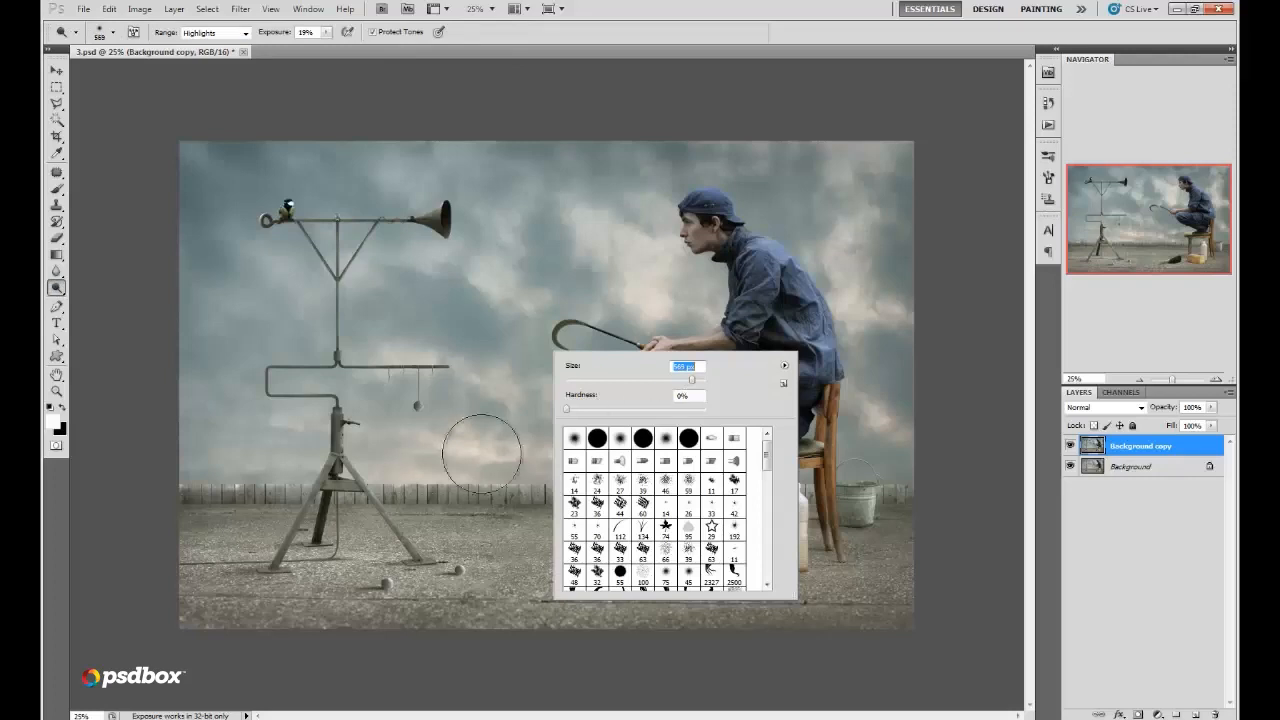
{"action": "key", "text": "Return"}
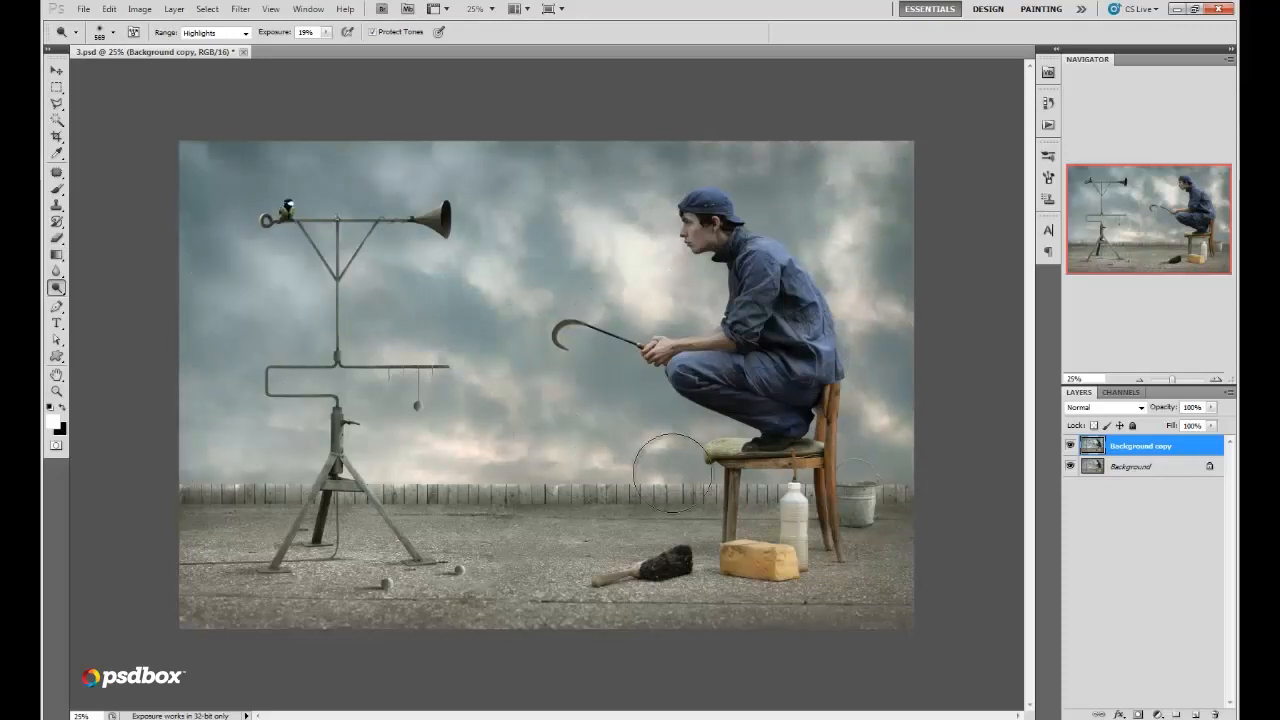
{"action": "left_click", "coordinate": [1132, 467], "text": "shift"}
{"action": "right_click", "coordinate": [1145, 464]}
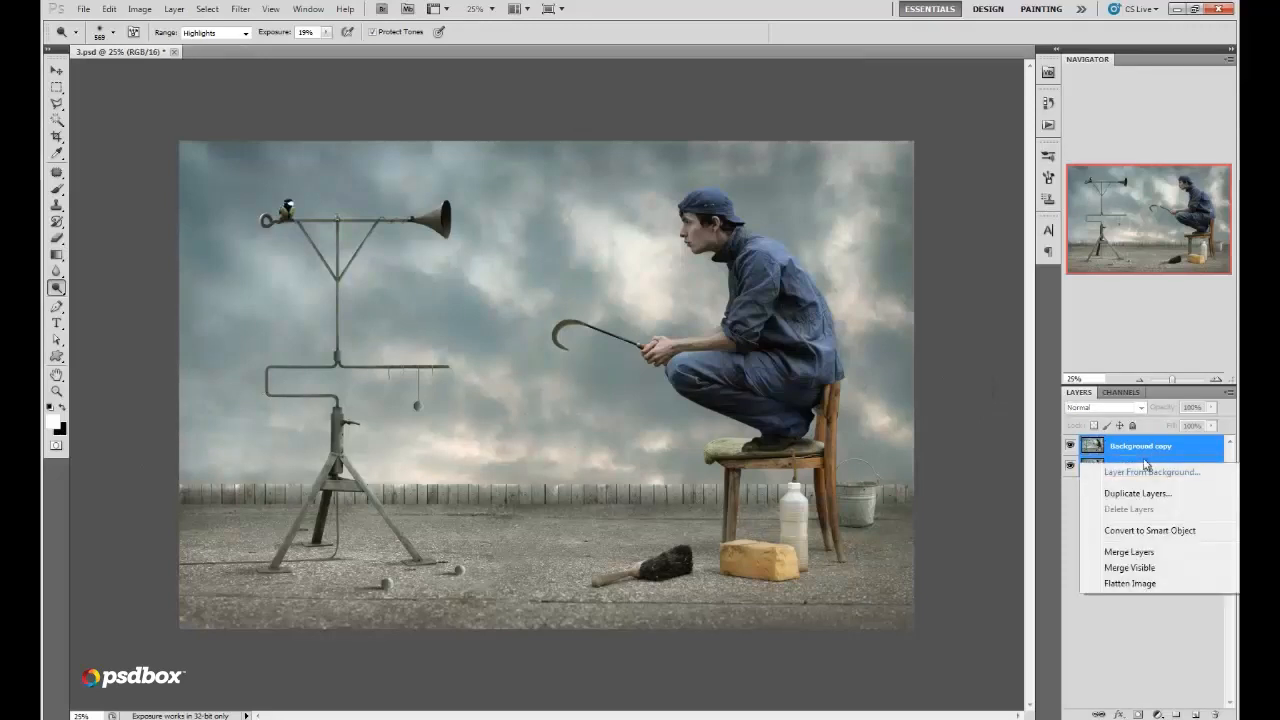
{"action": "left_click", "coordinate": [1128, 552]}
Step: Apply a Brightness/Contrast adjustment to the Background, fine-tuning the contrast
{"action": "left_click", "coordinate": [139, 9]}
{"action": "mouse_move", "coordinate": [150, 40]}
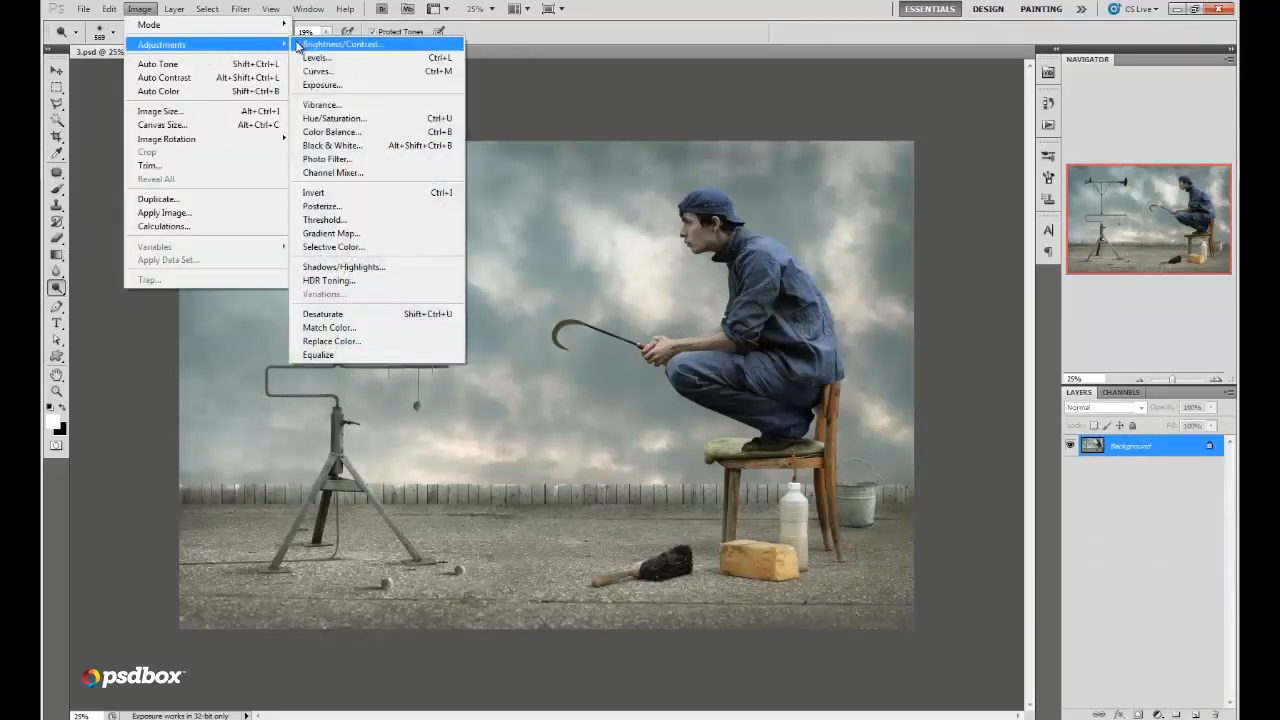
{"action": "left_click", "coordinate": [335, 43]}
{"action": "left_click_drag", "start_coordinate": [700, 298], "coordinate": [975, 325]}
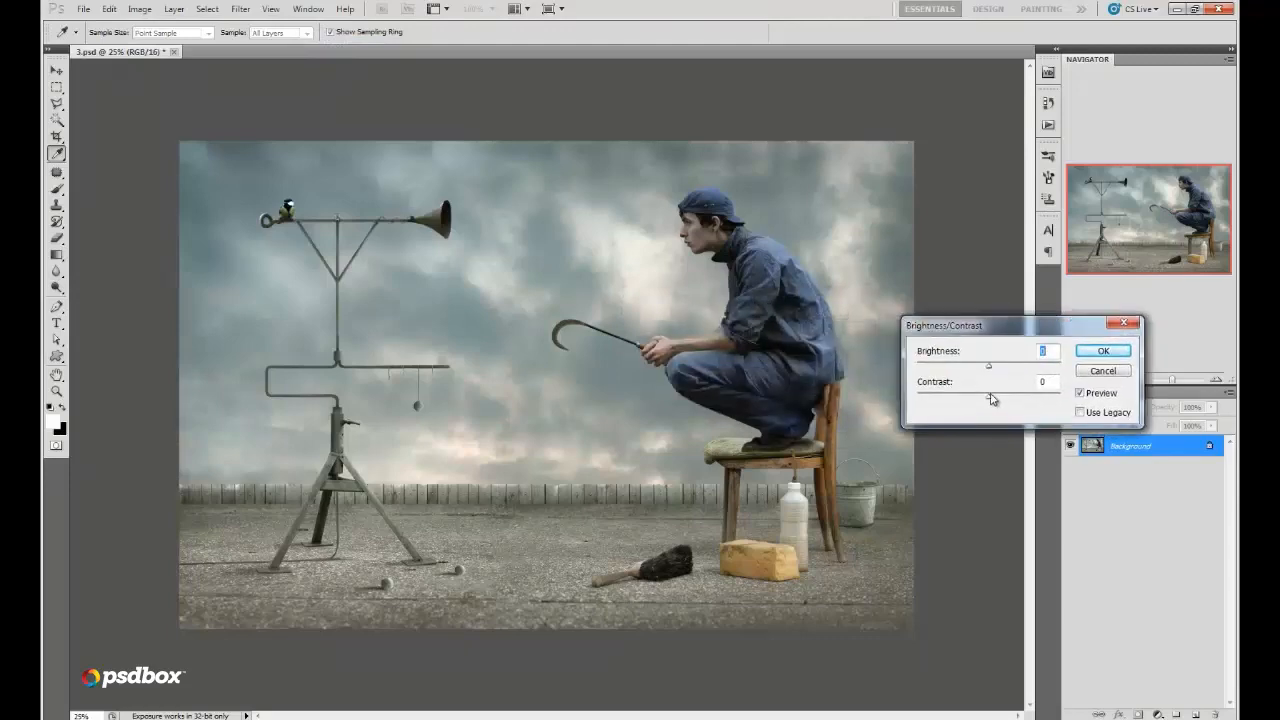
{"action": "left_click", "coordinate": [988, 400]}
{"action": "left_click", "coordinate": [1108, 352]}
Step: Dodge the shadow areas of the worker's jacket with a smaller soft brush, using the Shadows range at 19% exposure
{"action": "left_click", "coordinate": [1216, 381]}
{"action": "left_click", "coordinate": [1216, 381]}
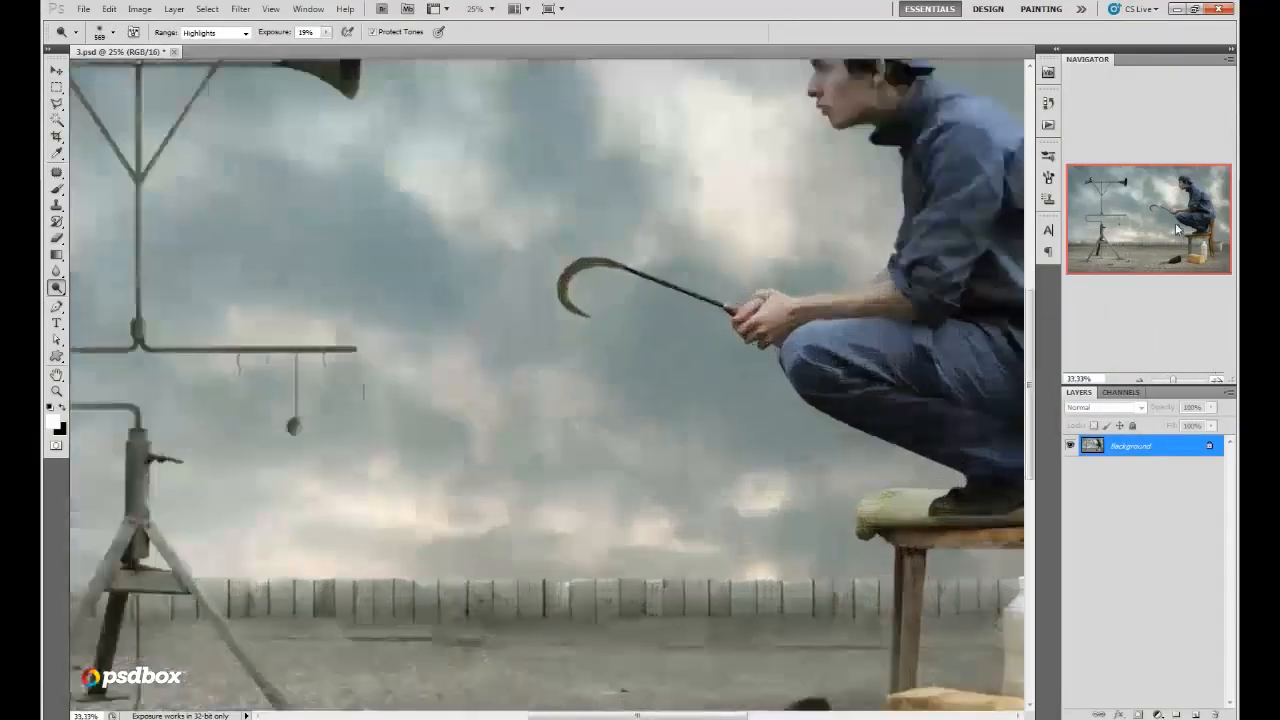
{"action": "left_click_drag", "start_coordinate": [1188, 234], "coordinate": [1221, 236]}
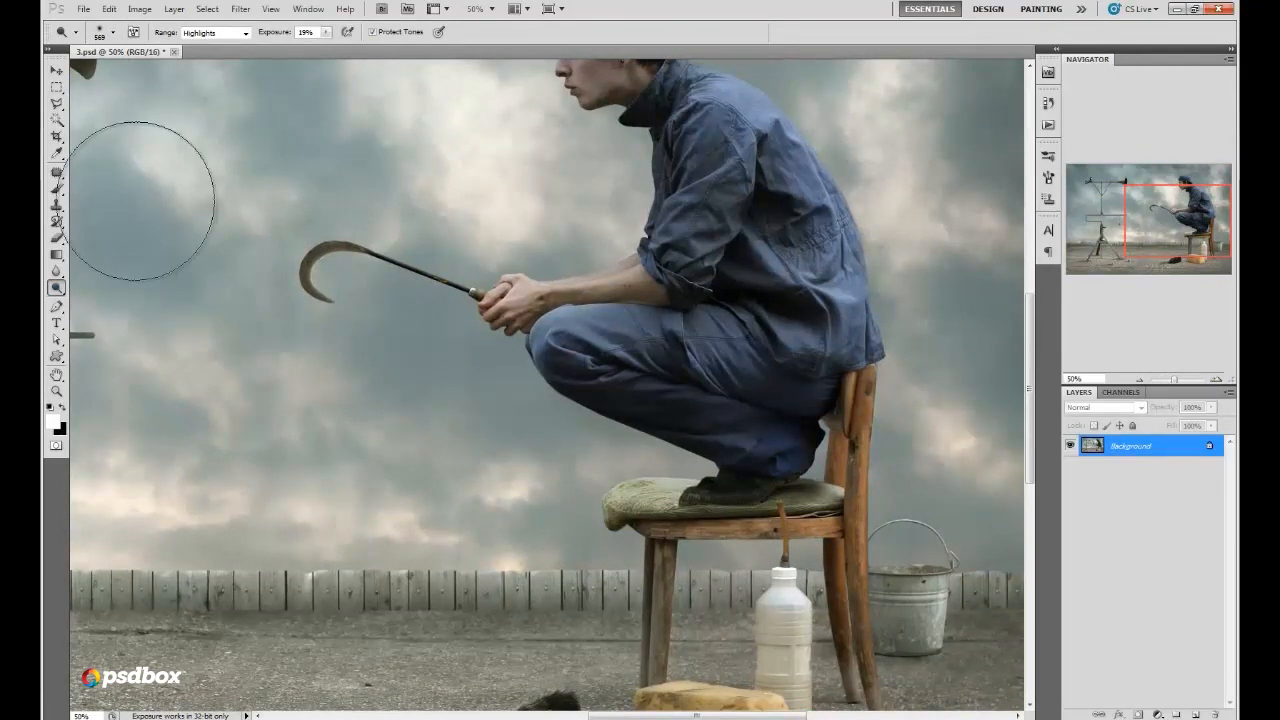
{"action": "left_click", "coordinate": [230, 34]}
{"action": "left_click", "coordinate": [205, 40]}
{"action": "right_click", "coordinate": [764, 225]}
{"action": "type", "text": "65"}
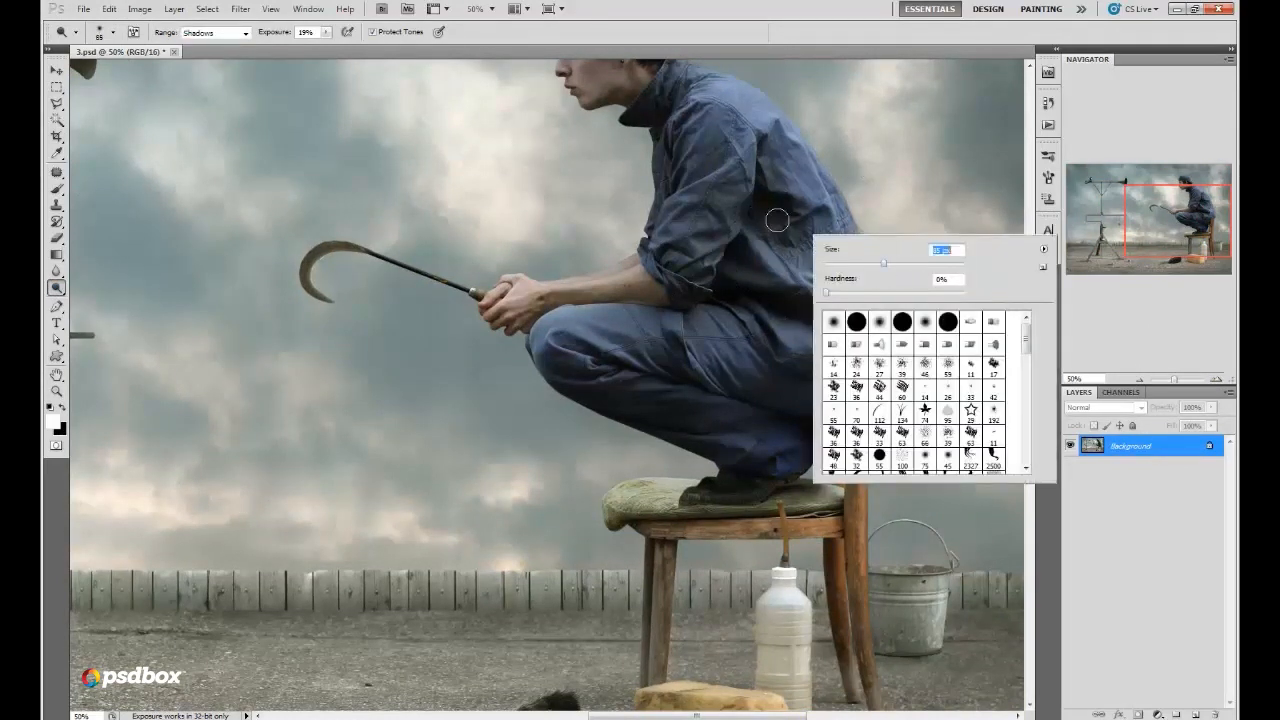
{"action": "key", "text": "Return"}
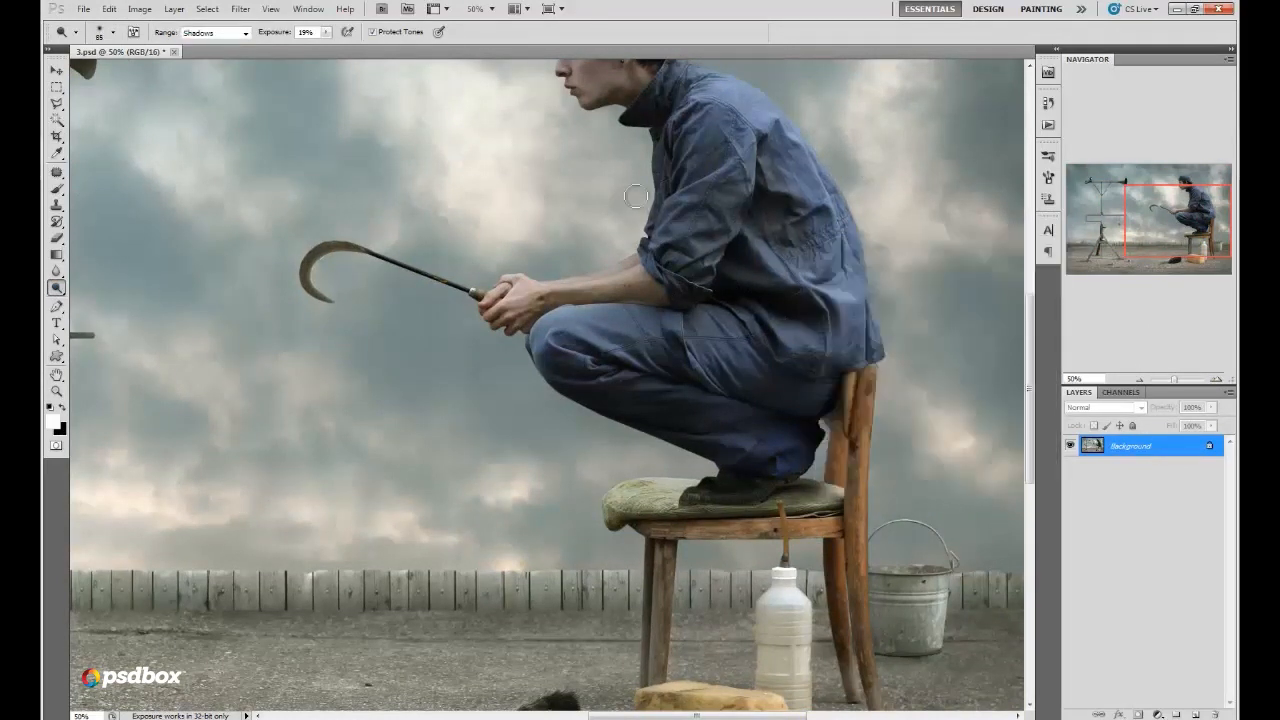
Step: Raise the Dodge exposure to 33% and lighten the shadowed folds of the worker's jacket and trousers
{"action": "left_click_drag", "start_coordinate": [329, 33], "coordinate": [337, 55]}
{"action": "left_click_drag", "start_coordinate": [825, 312], "coordinate": [800, 308]}
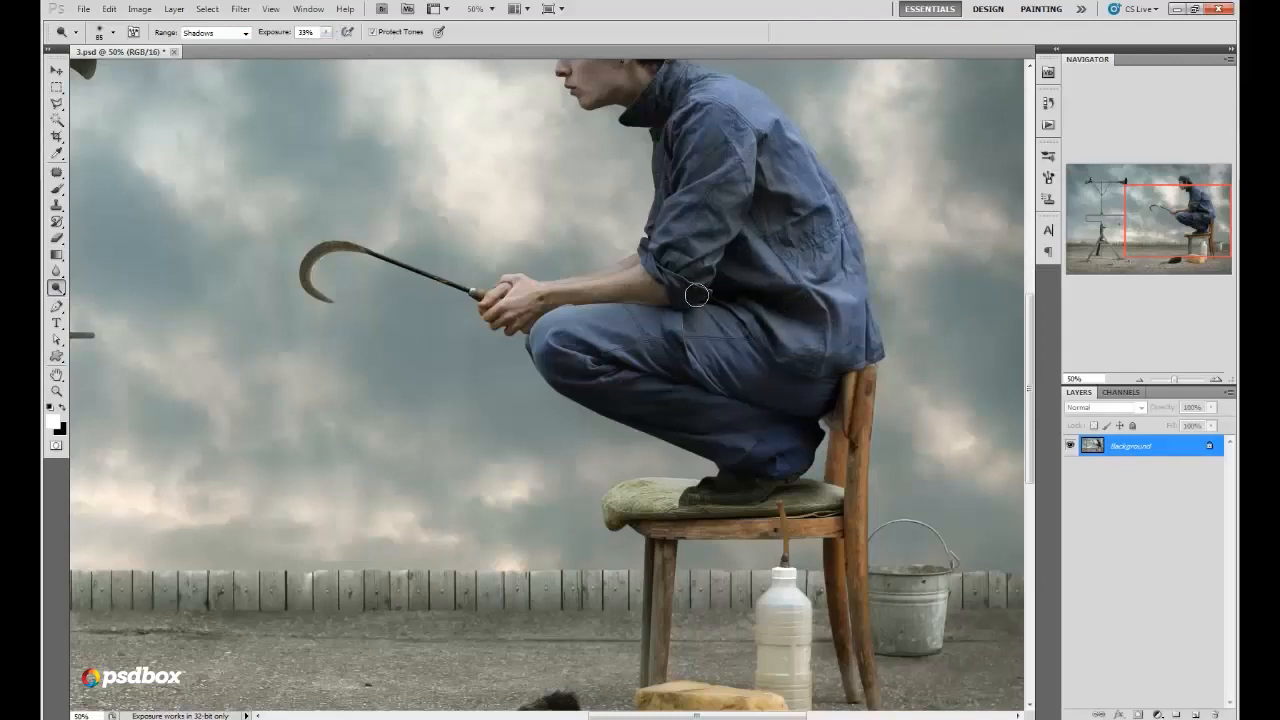
{"action": "mouse_move", "coordinate": [697, 295]}
{"action": "left_mouse_down"}
{"action": "mouse_move", "coordinate": [683, 349]}
{"action": "mouse_move", "coordinate": [760, 425]}
{"action": "mouse_move", "coordinate": [584, 388]}
{"action": "mouse_move", "coordinate": [676, 439]}
{"action": "mouse_move", "coordinate": [774, 367]}
{"action": "mouse_move", "coordinate": [799, 402]}
{"action": "mouse_move", "coordinate": [785, 443]}
{"action": "left_mouse_up"}
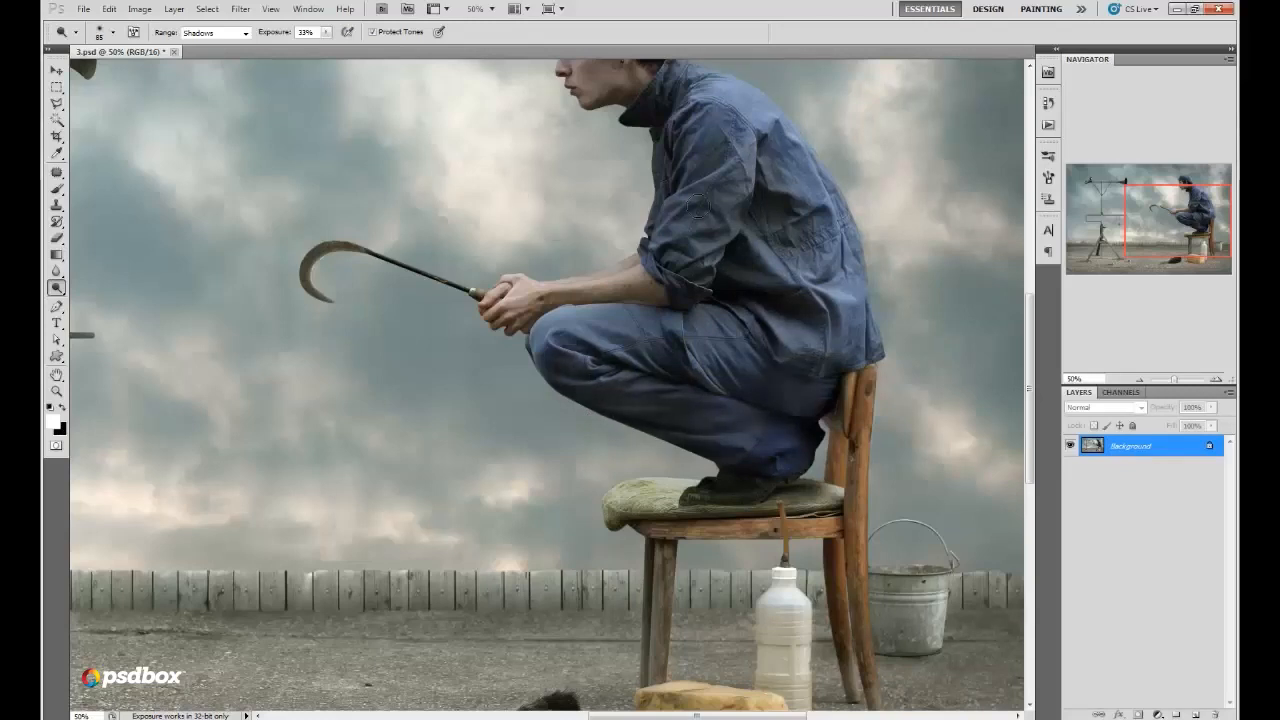
Step: Reduce the Dodge brush to 21 px and lighten the shadows on the worker's face and upper jacket
{"action": "left_click_drag", "start_coordinate": [1192, 213], "coordinate": [1192, 190]}
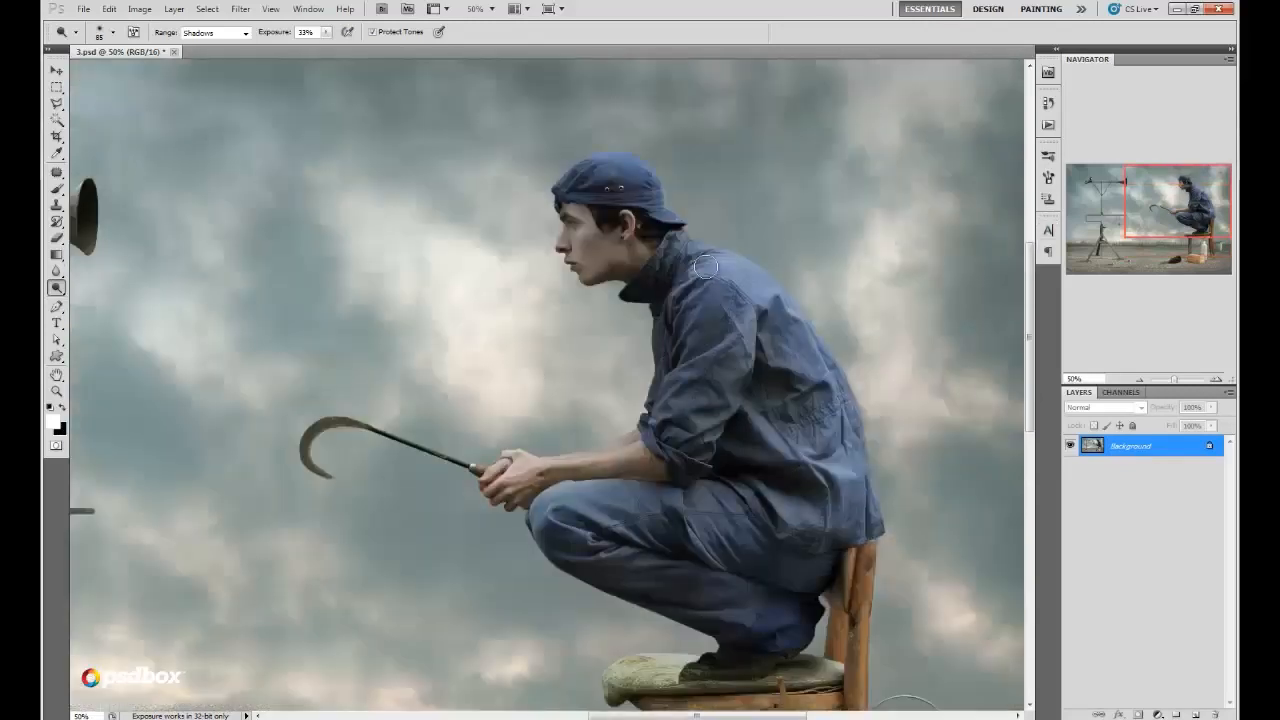
{"action": "right_click", "coordinate": [742, 345]}
{"action": "left_click", "coordinate": [798, 247]}
{"action": "left_click", "coordinate": [711, 258]}
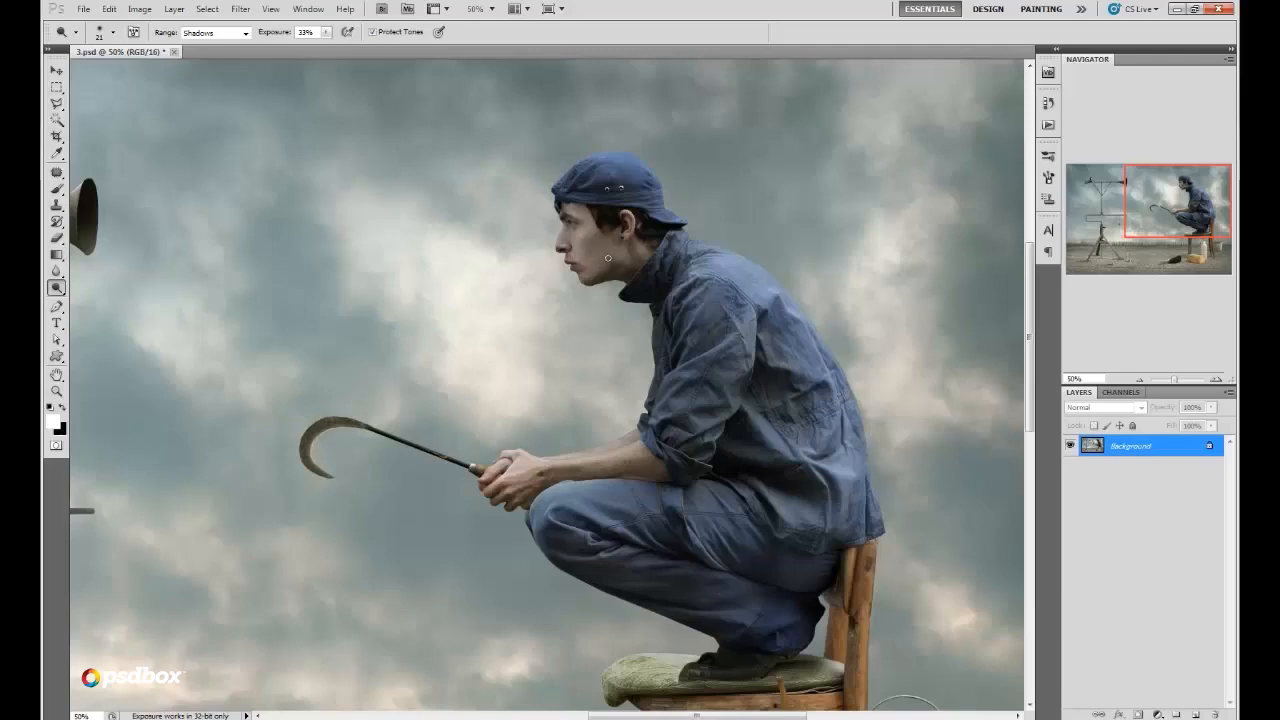
Step: Enlarge the Dodge brush to about 80 px and lighten the shadows on the worker's lower trousers above the chair seat
{"action": "left_click_drag", "start_coordinate": [1160, 187], "coordinate": [1148, 207]}
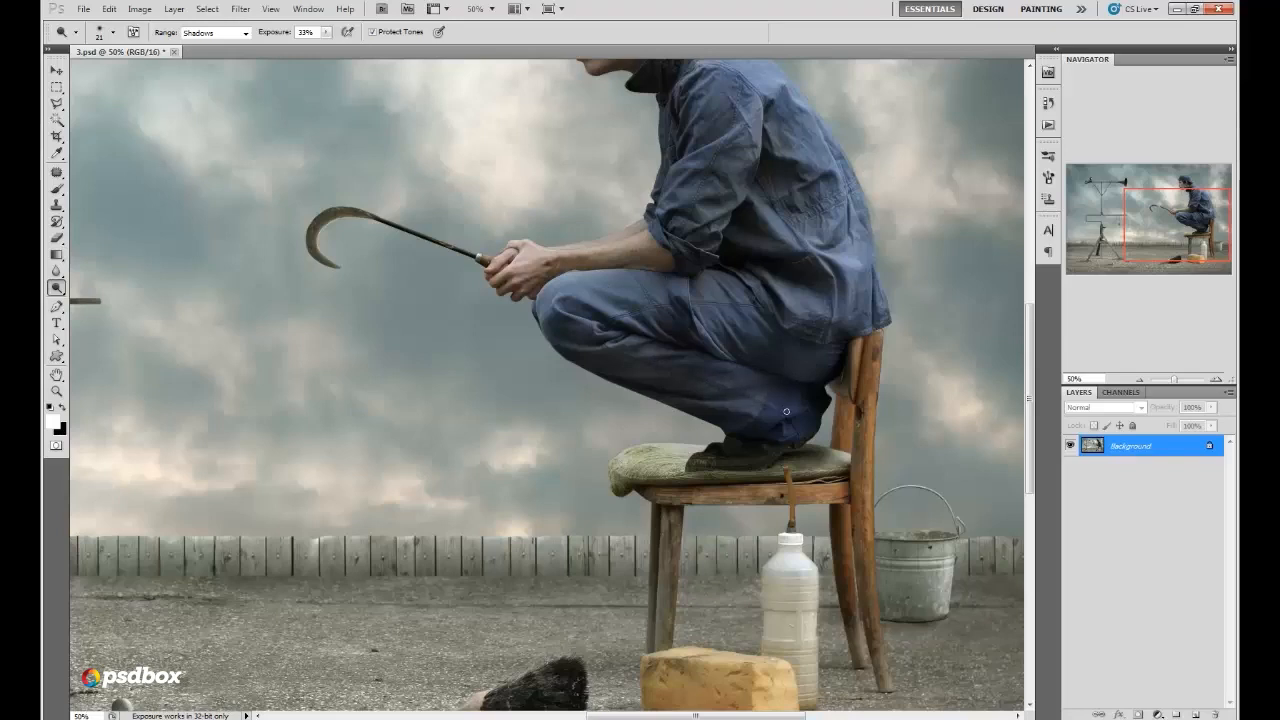
{"action": "right_click", "coordinate": [796, 311]}
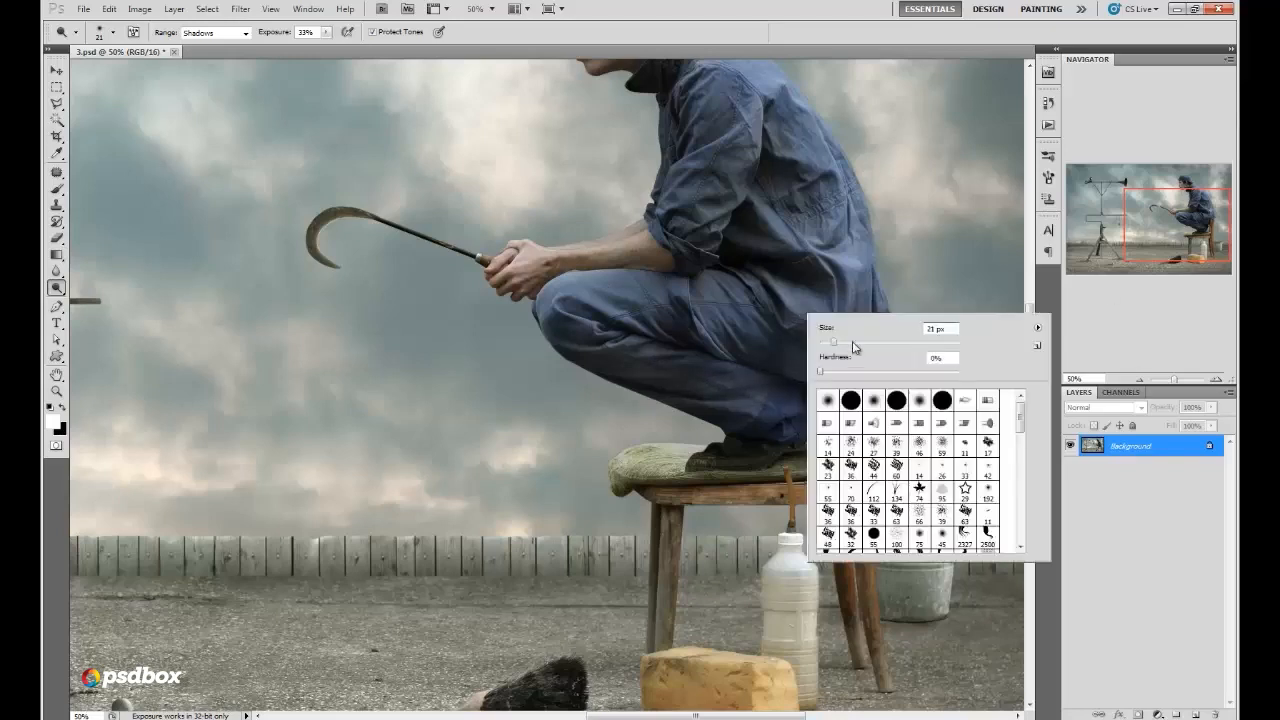
{"action": "left_click_drag", "start_coordinate": [852, 341], "coordinate": [880, 341]}
{"action": "key", "text": "Return"}
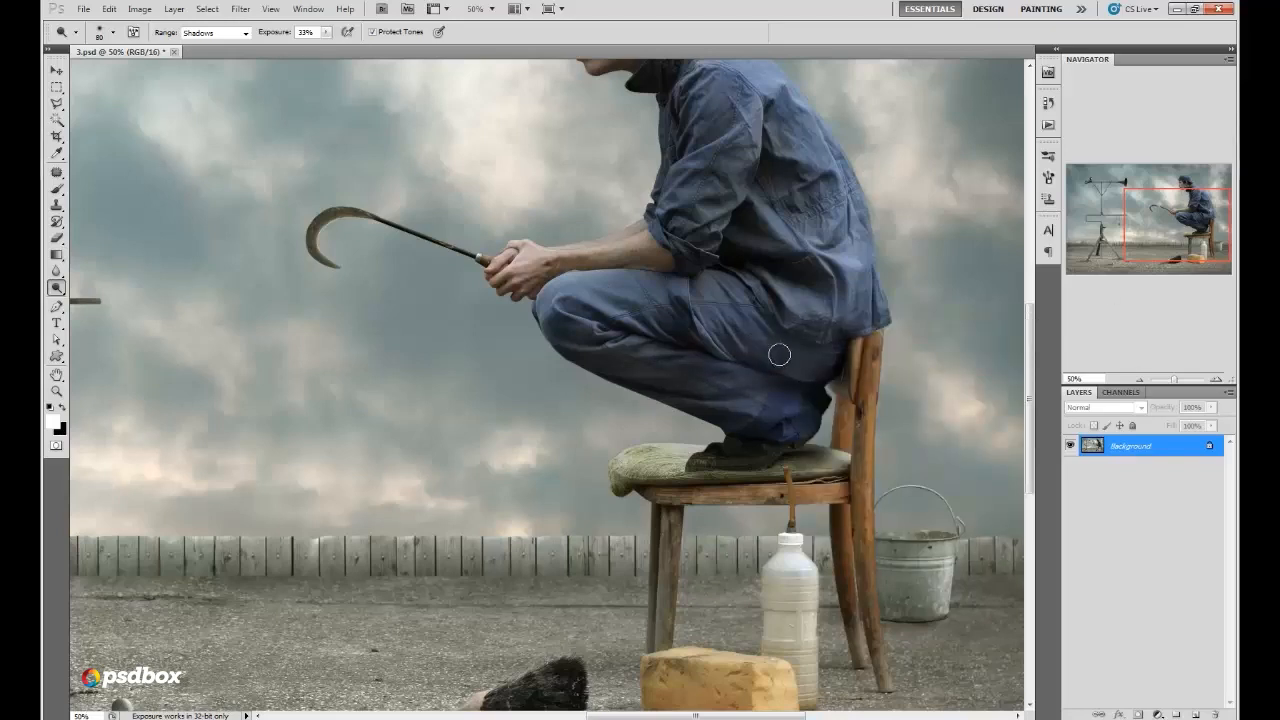
{"action": "left_click_drag", "start_coordinate": [1184, 222], "coordinate": [1167, 294]}
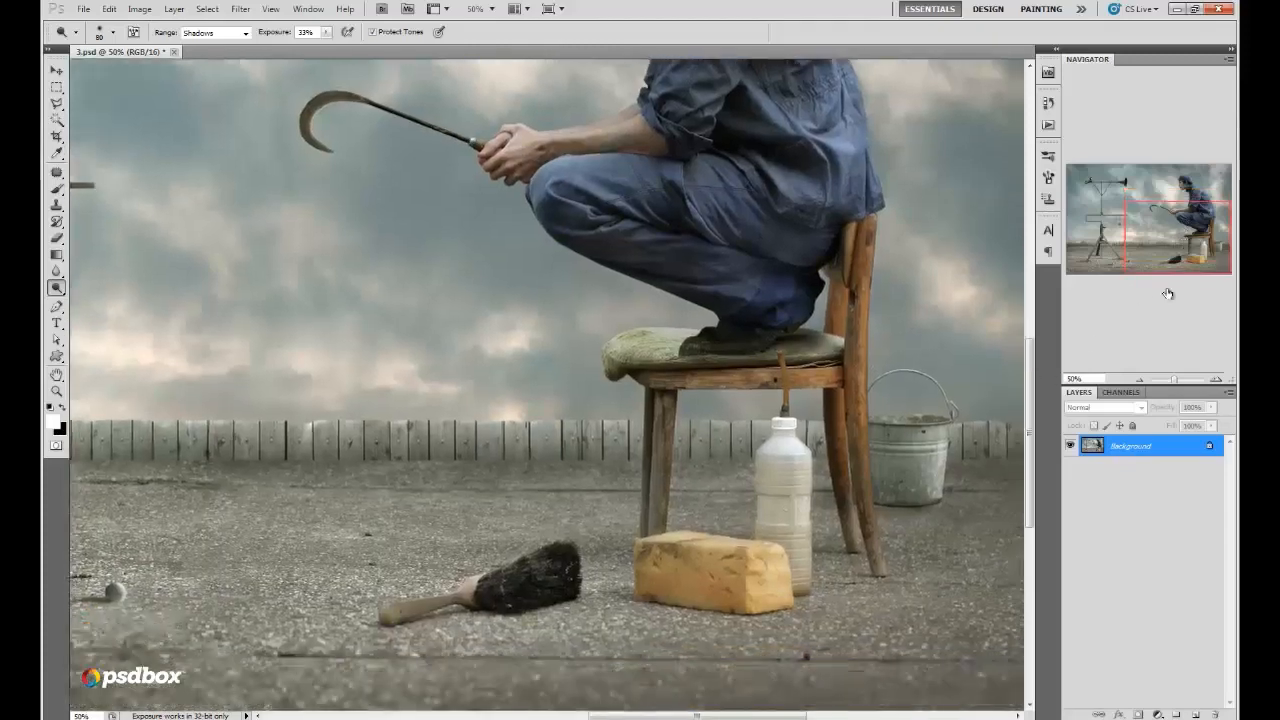
Step: Dodge the highlights on the plastic bottle with a 39 px soft brush, using the Highlights range
{"action": "left_click", "coordinate": [1140, 382]}
{"action": "left_click", "coordinate": [1140, 382]}
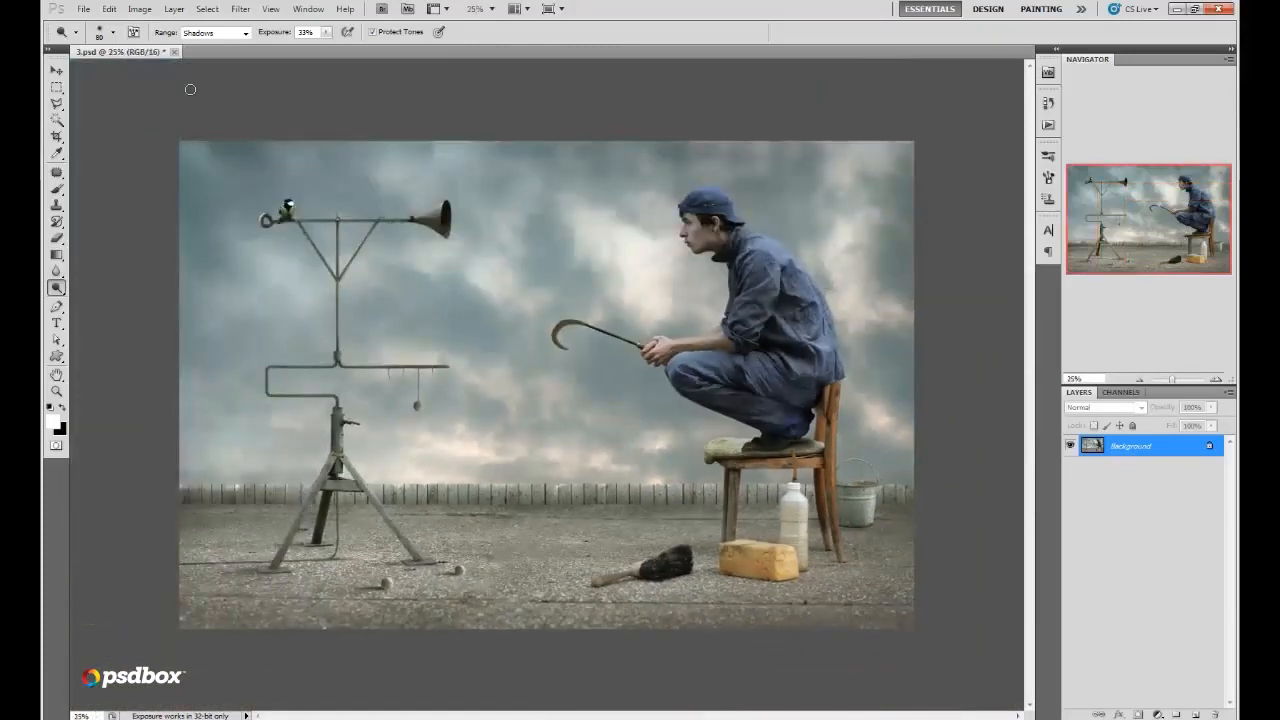
{"action": "left_click", "coordinate": [244, 33]}
{"action": "left_click", "coordinate": [214, 68]}
{"action": "right_click", "coordinate": [862, 466]}
{"action": "left_click_drag", "start_coordinate": [920, 497], "coordinate": [914, 498]}
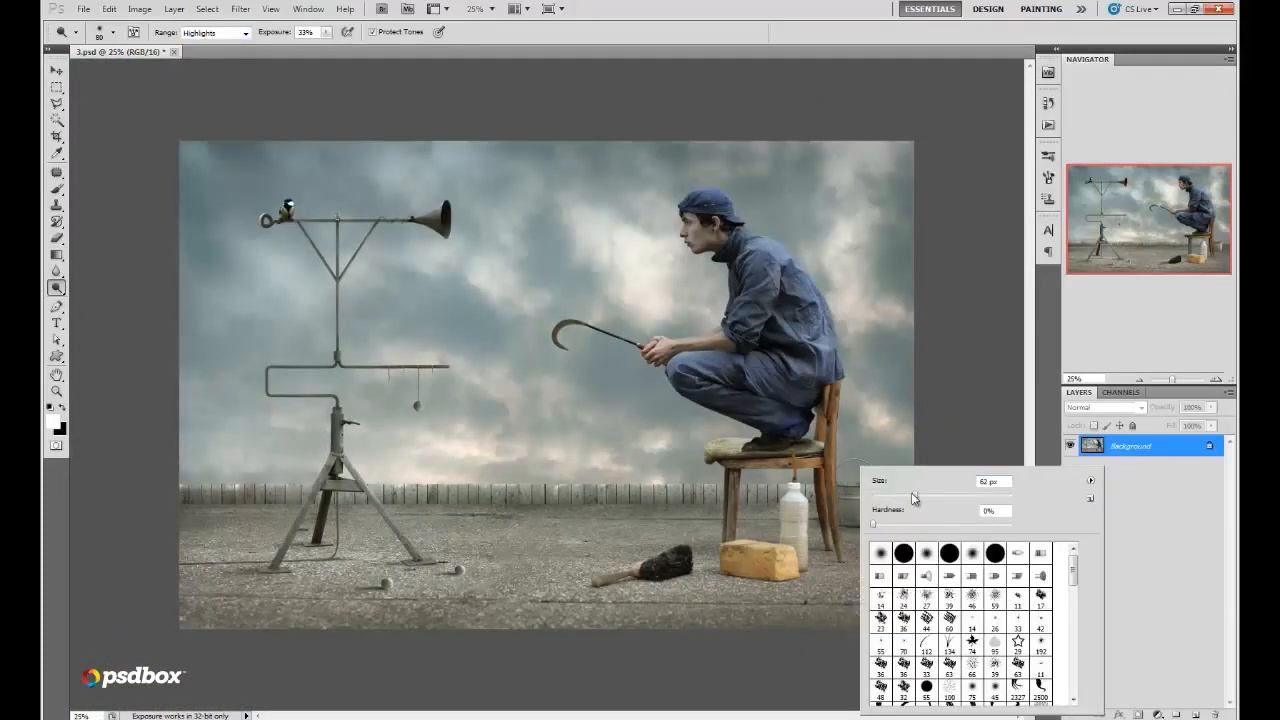
{"action": "left_click_drag", "start_coordinate": [807, 499], "coordinate": [806, 506]}
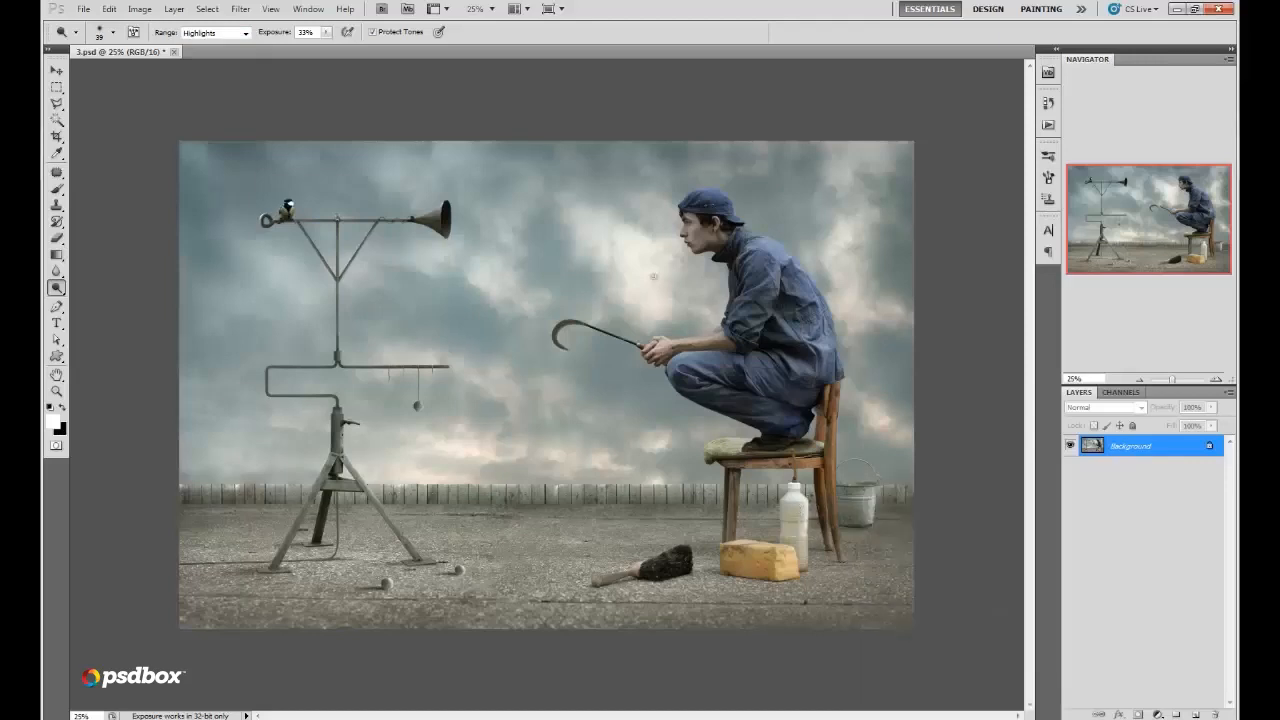
Step: Lower the Dodge exposure to 14% and lighten highlights on the bottle's base, plus the sky beside the horn with a larger brush
{"action": "left_click_drag", "start_coordinate": [326, 32], "coordinate": [319, 52]}
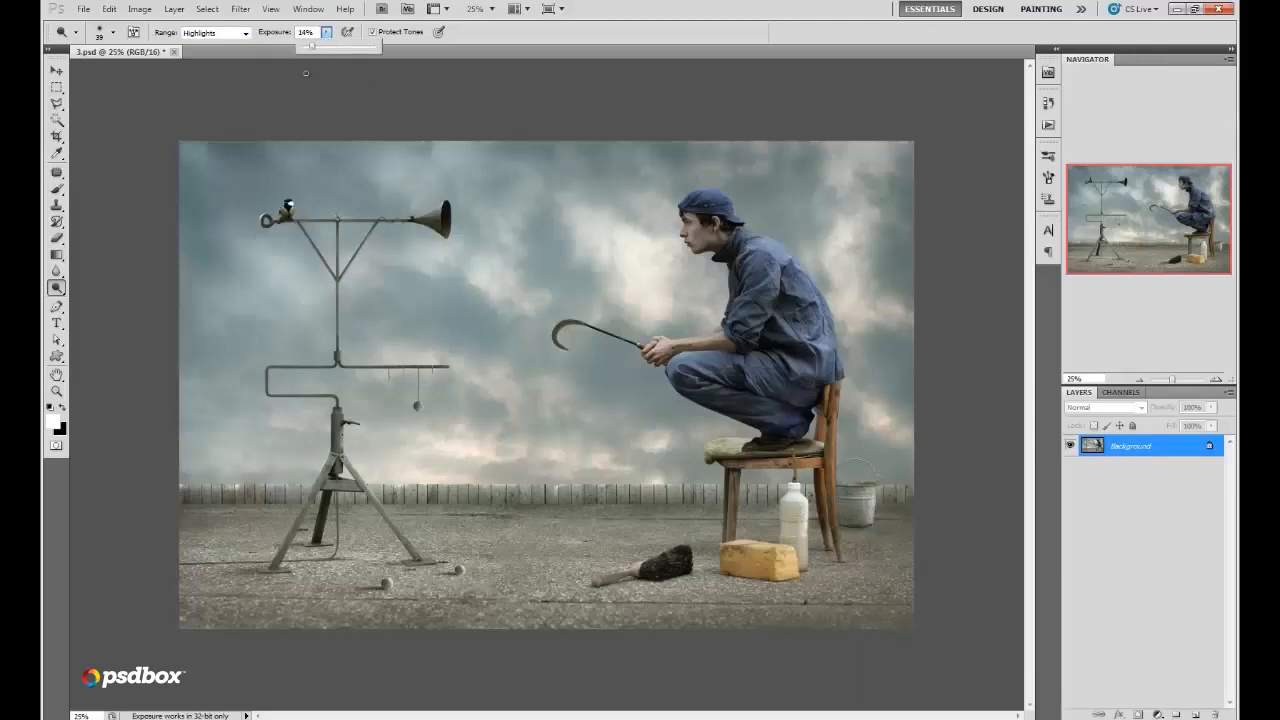
{"action": "left_click", "coordinate": [791, 556]}
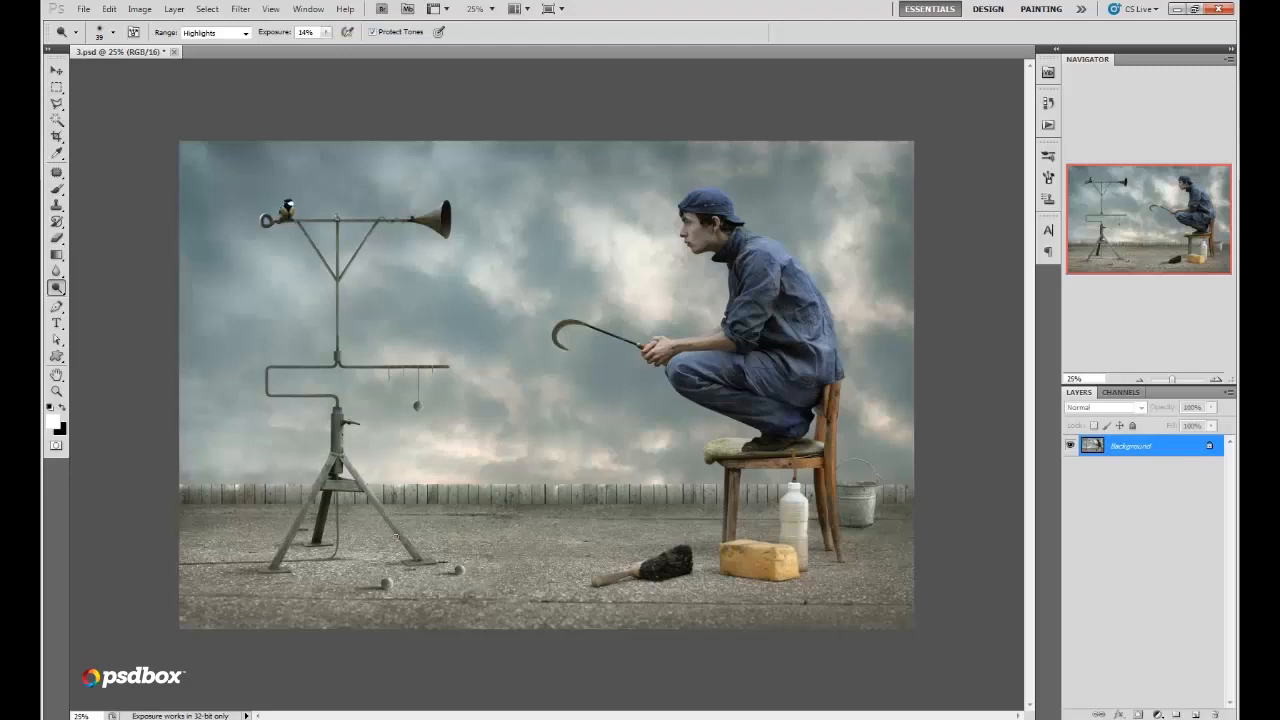
{"action": "right_click", "coordinate": [583, 300]}
{"action": "left_click_drag", "start_coordinate": [642, 327], "coordinate": [694, 321]}
{"action": "left_click", "coordinate": [493, 203]}
Step: Crop the image to trim a thin strip off the bottom edge of the pavement
{"action": "key", "text": "m"}
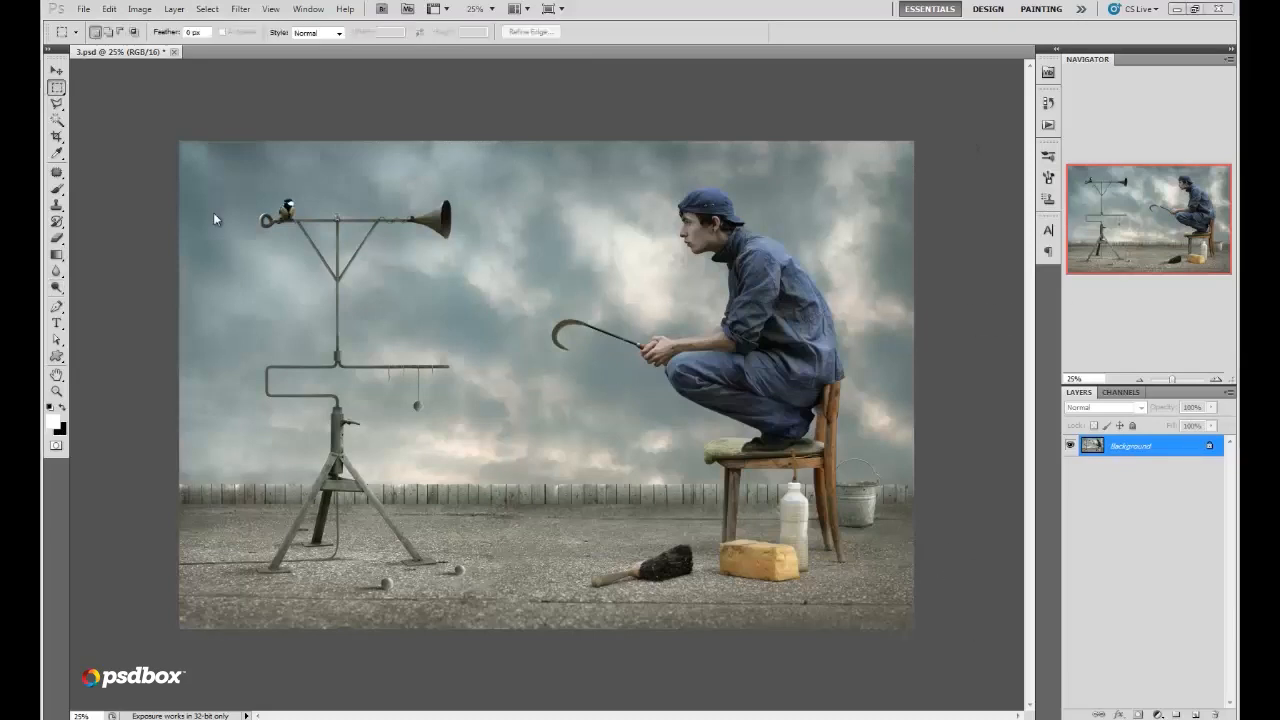
{"action": "key", "text": "c"}
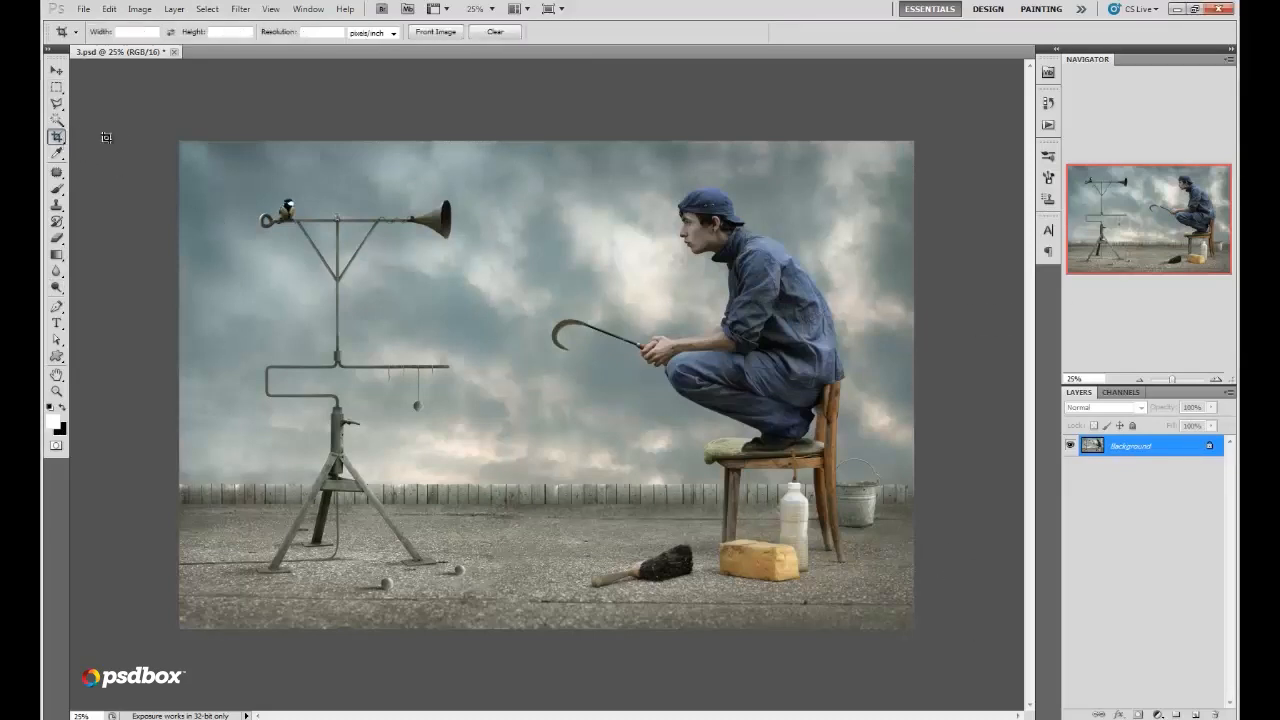
{"action": "left_click_drag", "start_coordinate": [958, 653], "coordinate": [178, 140]}
{"action": "left_click_drag", "start_coordinate": [547, 628], "coordinate": [547, 620]}
{"action": "left_click", "coordinate": [756, 33]}
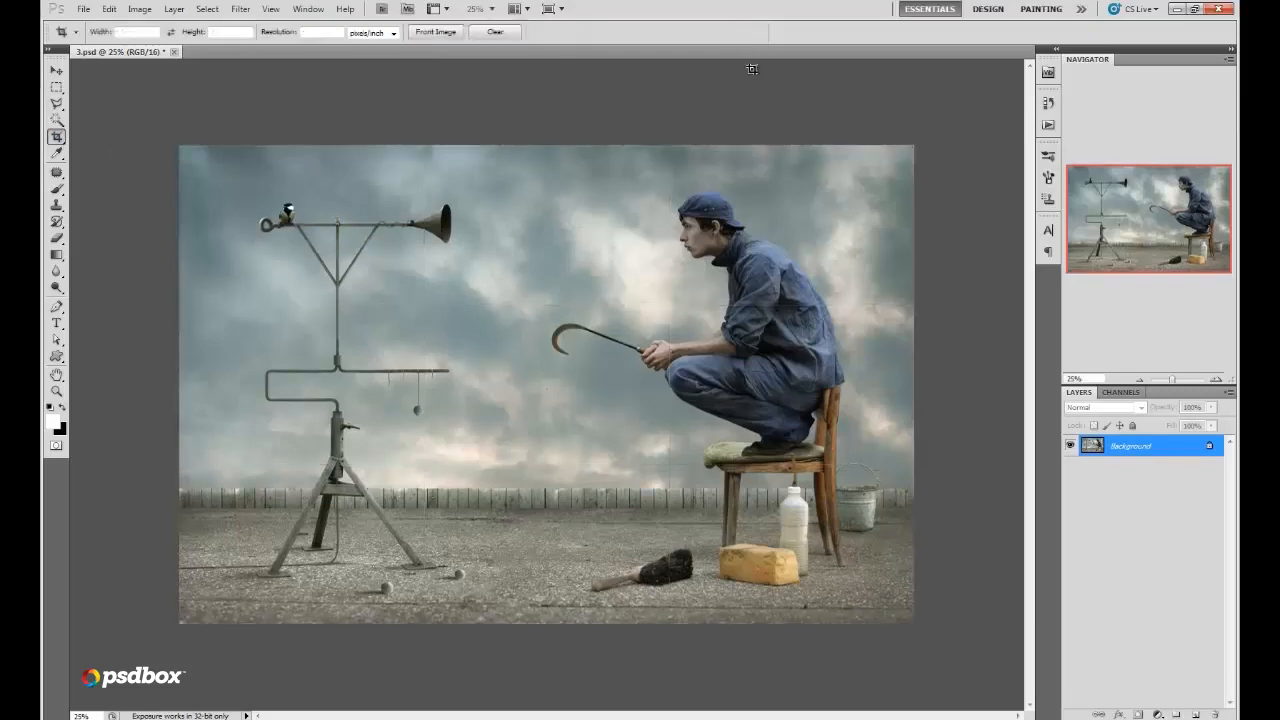
Step: Duplicate the Background layer and hide the original
{"action": "left_click", "coordinate": [1217, 380]}
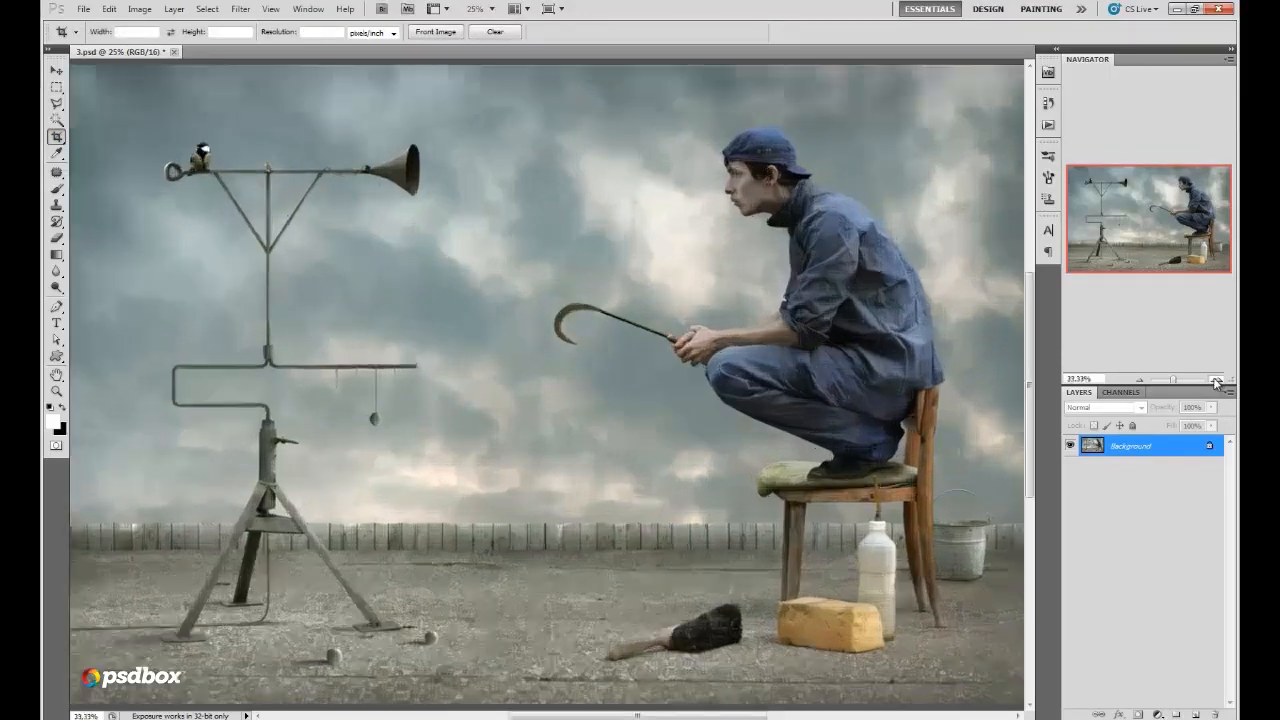
{"action": "left_click", "coordinate": [1217, 380]}
{"action": "left_click", "coordinate": [1217, 380]}
{"action": "left_click", "coordinate": [1217, 380]}
{"action": "left_click_drag", "start_coordinate": [1158, 222], "coordinate": [1102, 249]}
{"action": "left_click_drag", "start_coordinate": [1106, 447], "coordinate": [1196, 714]}
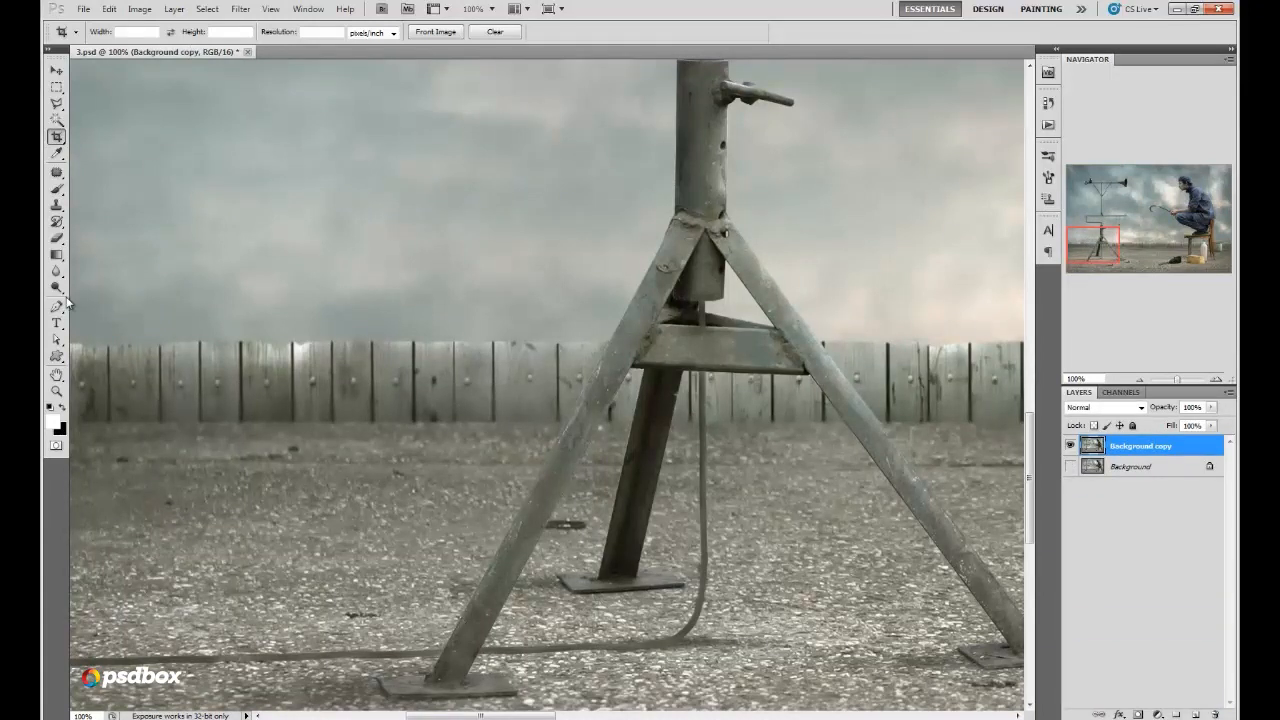
Step: Burn the base of the fence beside the tripod's outer leg, using the Midtones range at 17% exposure and a 43 px brush
{"action": "left_click", "coordinate": [57, 289]}
{"action": "right_click", "coordinate": [276, 356]}
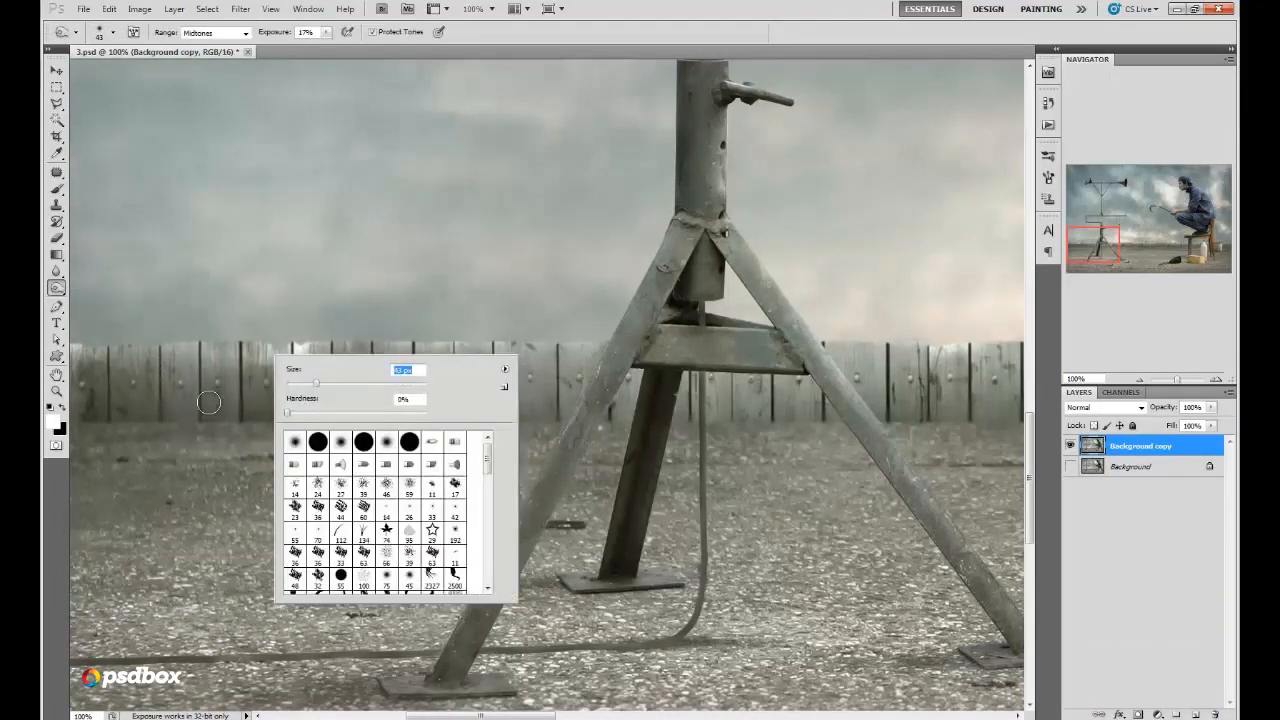
{"action": "mouse_move", "coordinate": [106, 428]}
{"action": "left_mouse_down"}
{"action": "mouse_move", "coordinate": [288, 412]}
{"action": "mouse_move", "coordinate": [287, 423]}
{"action": "mouse_move", "coordinate": [479, 415]}
{"action": "left_mouse_up"}
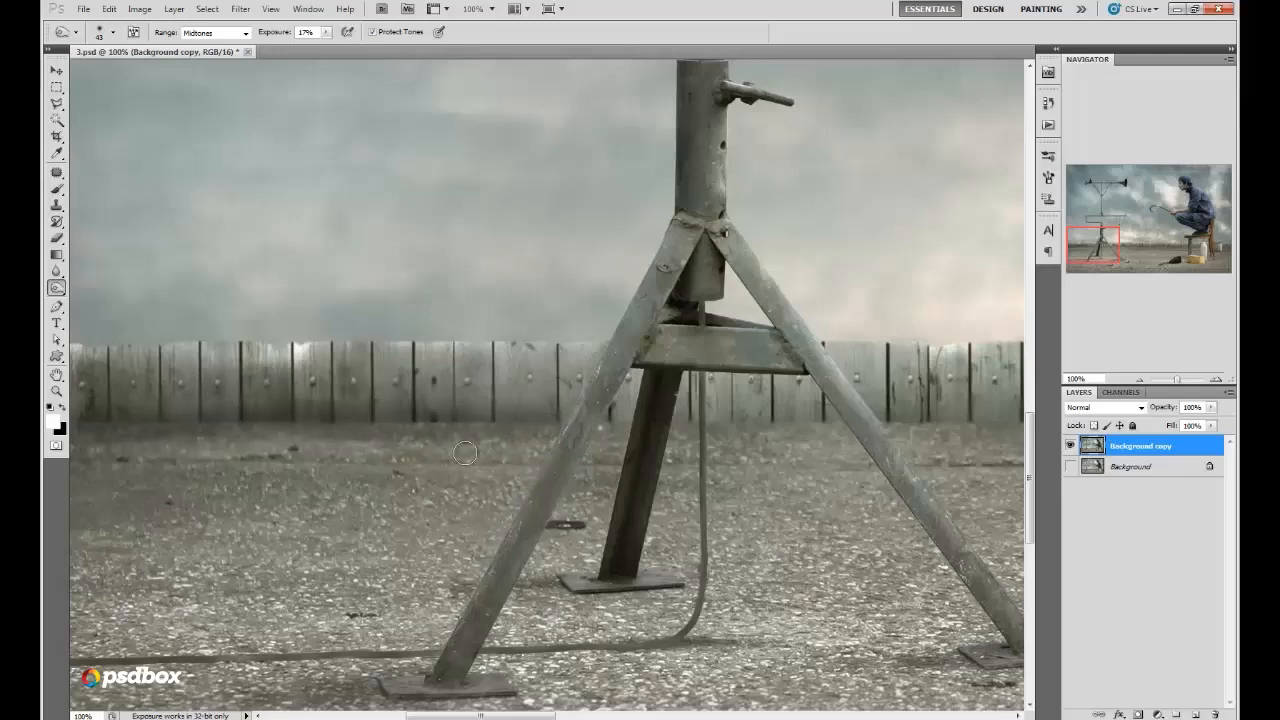
Step: Reduce the Burn brush to 21 px, increase its hardness and darken the fence base between the tripod legs
{"action": "right_click", "coordinate": [662, 390]}
{"action": "left_click", "coordinate": [692, 427]}
{"action": "left_click_drag", "start_coordinate": [706, 403], "coordinate": [686, 403]}
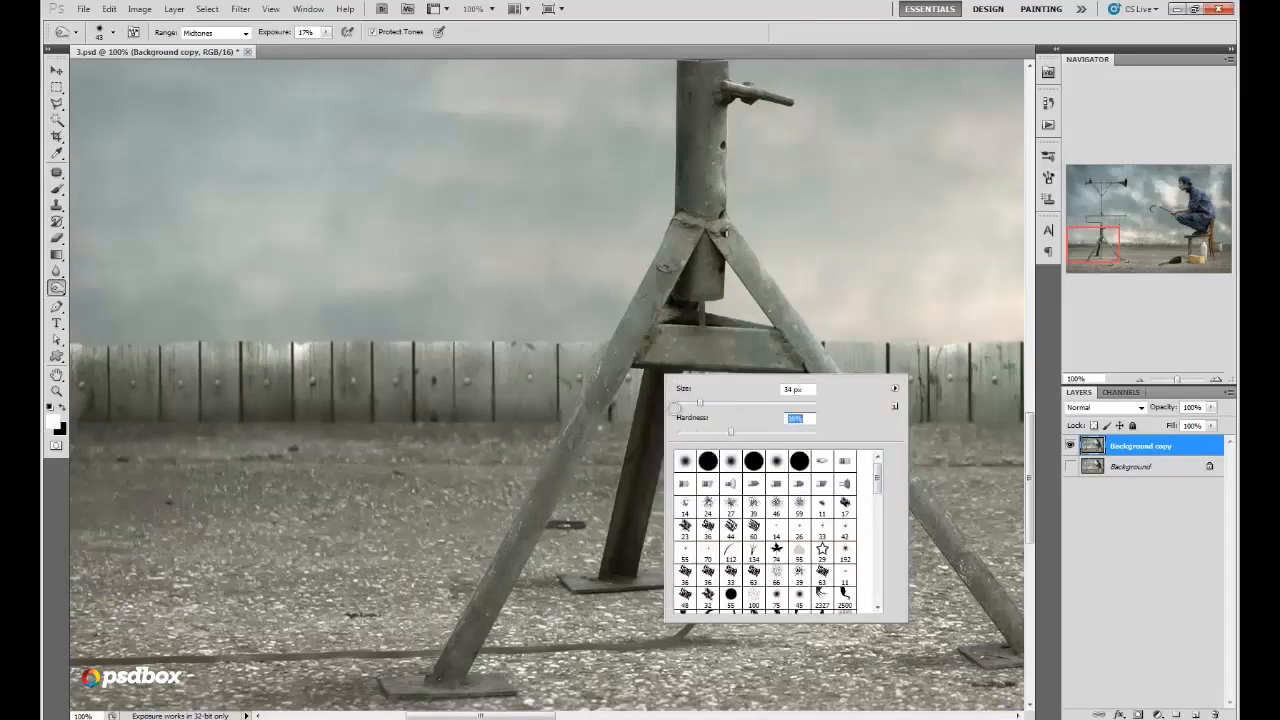
{"action": "left_click", "coordinate": [595, 445]}
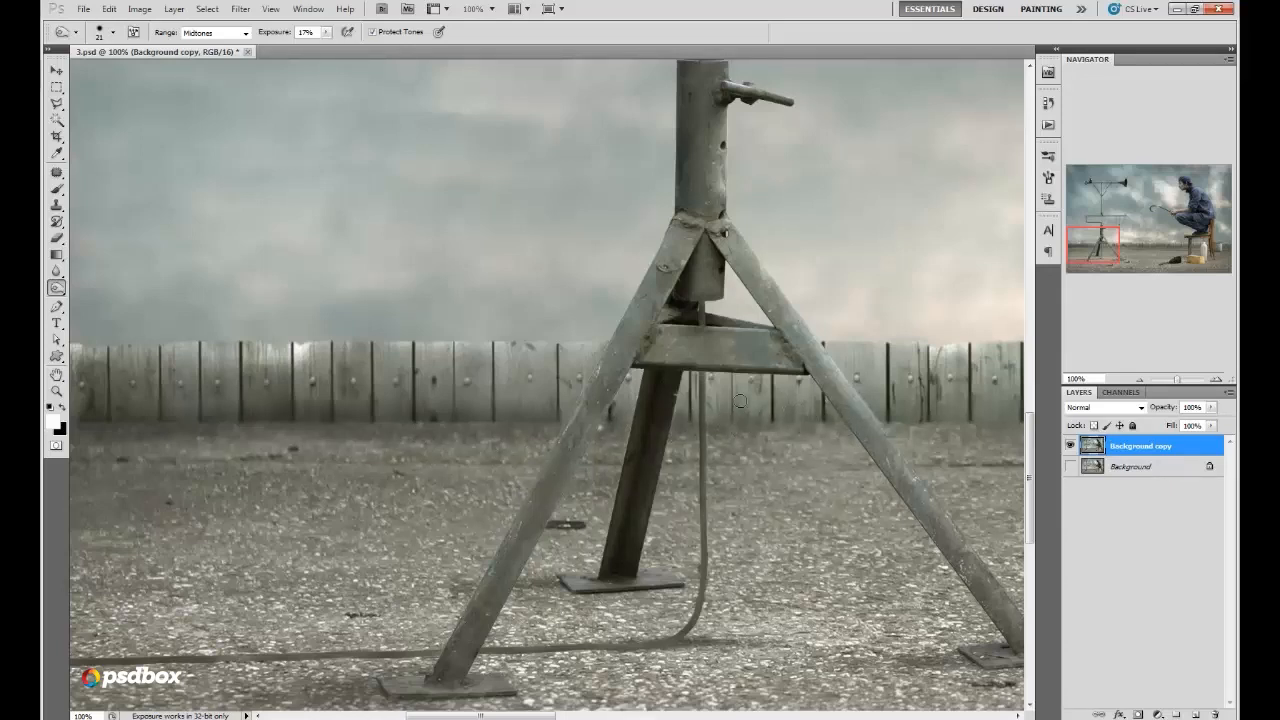
Step: Enlarge the Burn brush to 57 px and darken the fence base from the tripod across to the area behind the hand brush
{"action": "left_click_drag", "start_coordinate": [1106, 250], "coordinate": [1126, 248]}
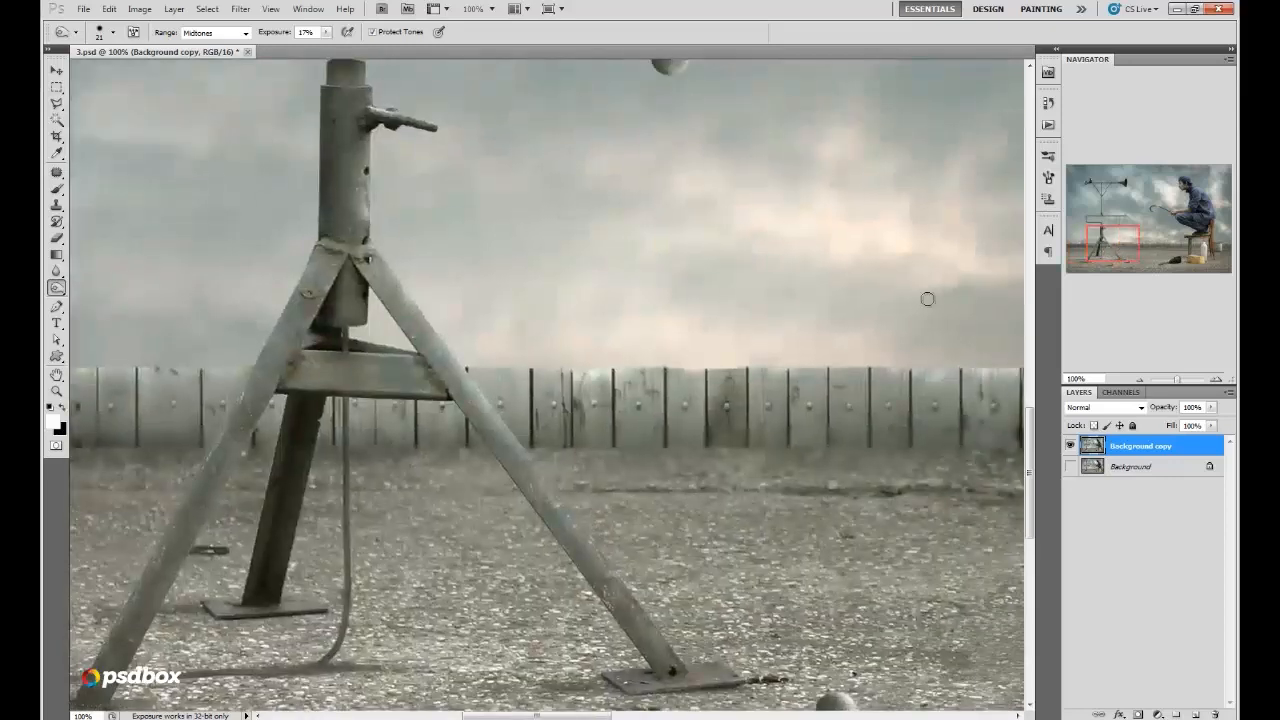
{"action": "right_click", "coordinate": [579, 424]}
{"action": "left_click_drag", "start_coordinate": [607, 438], "coordinate": [618, 438]}
{"action": "mouse_move", "coordinate": [556, 428]}
{"action": "left_mouse_down"}
{"action": "mouse_move", "coordinate": [633, 437]}
{"action": "mouse_move", "coordinate": [650, 461]}
{"action": "mouse_move", "coordinate": [695, 433]}
{"action": "mouse_move", "coordinate": [790, 445]}
{"action": "mouse_move", "coordinate": [864, 435]}
{"action": "mouse_move", "coordinate": [918, 462]}
{"action": "mouse_move", "coordinate": [1010, 440]}
{"action": "left_mouse_up"}
{"action": "left_click_drag", "start_coordinate": [1122, 250], "coordinate": [1143, 253]}
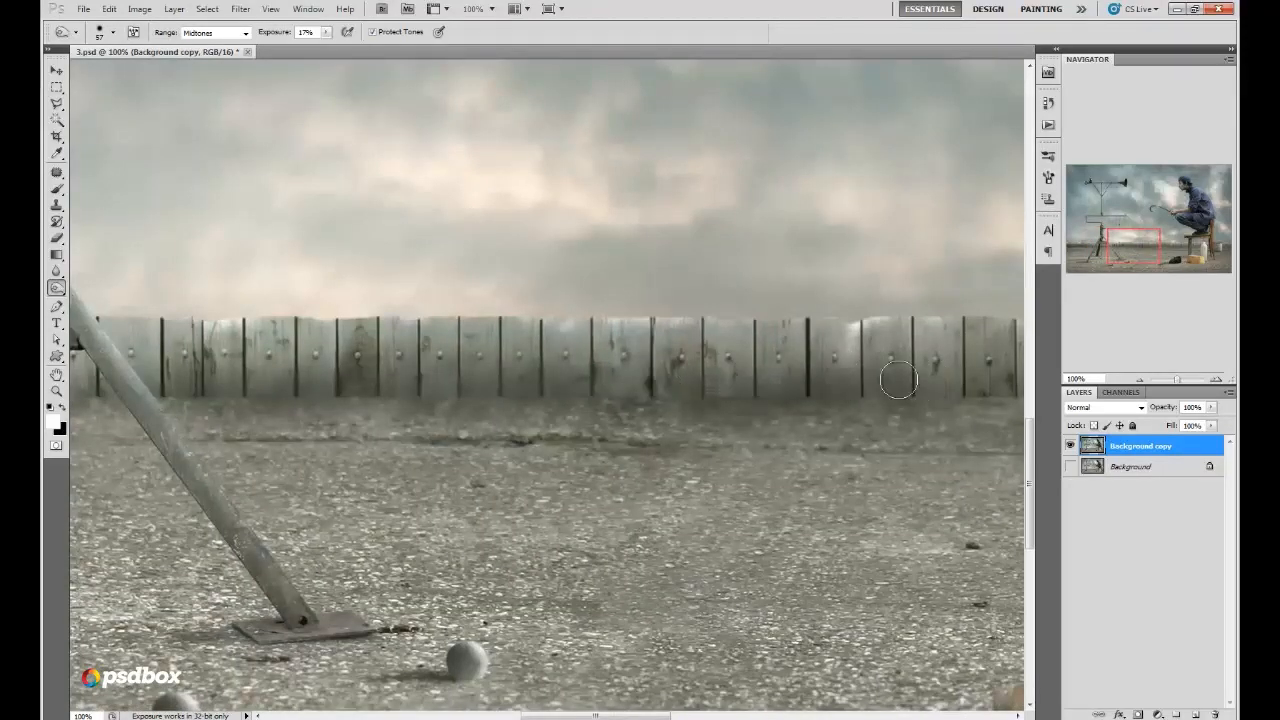
{"action": "left_click_drag", "start_coordinate": [1131, 246], "coordinate": [1134, 249]}
{"action": "mouse_move", "coordinate": [718, 397]}
{"action": "left_mouse_down"}
{"action": "mouse_move", "coordinate": [548, 382]}
{"action": "mouse_move", "coordinate": [819, 372]}
{"action": "mouse_move", "coordinate": [513, 382]}
{"action": "mouse_move", "coordinate": [935, 368]}
{"action": "left_mouse_up"}
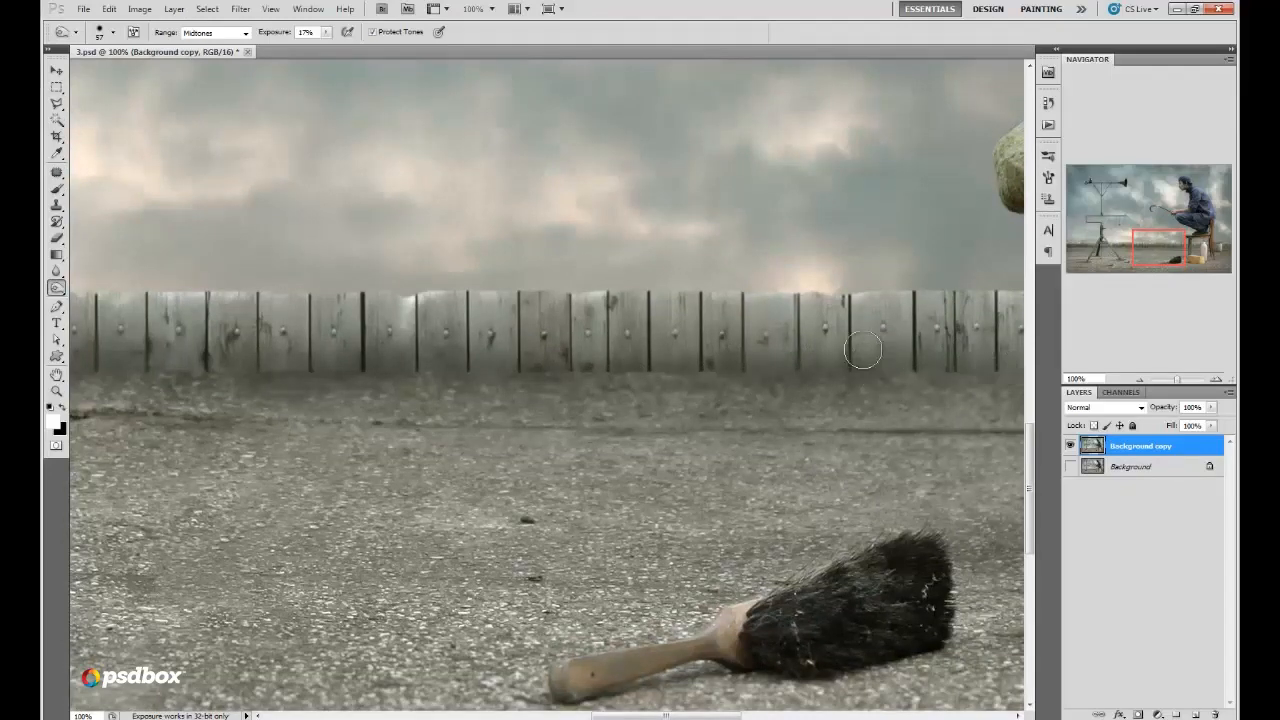
Step: Reduce the Burn brush to 39 px and darken the fence base around the chair legs and bottle
{"action": "left_click_drag", "start_coordinate": [1150, 236], "coordinate": [1178, 233]}
{"action": "right_click", "coordinate": [624, 391]}
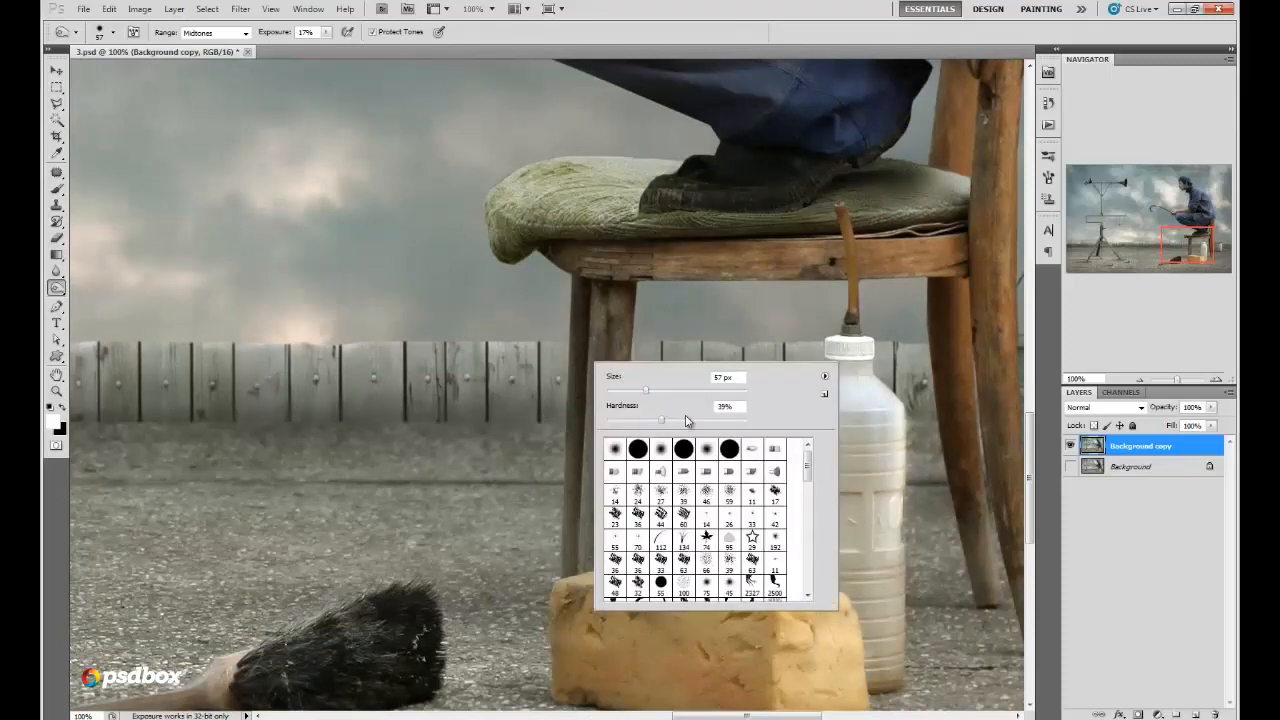
{"action": "left_click", "coordinate": [686, 422]}
{"action": "left_click", "coordinate": [635, 394]}
{"action": "left_click", "coordinate": [550, 419]}
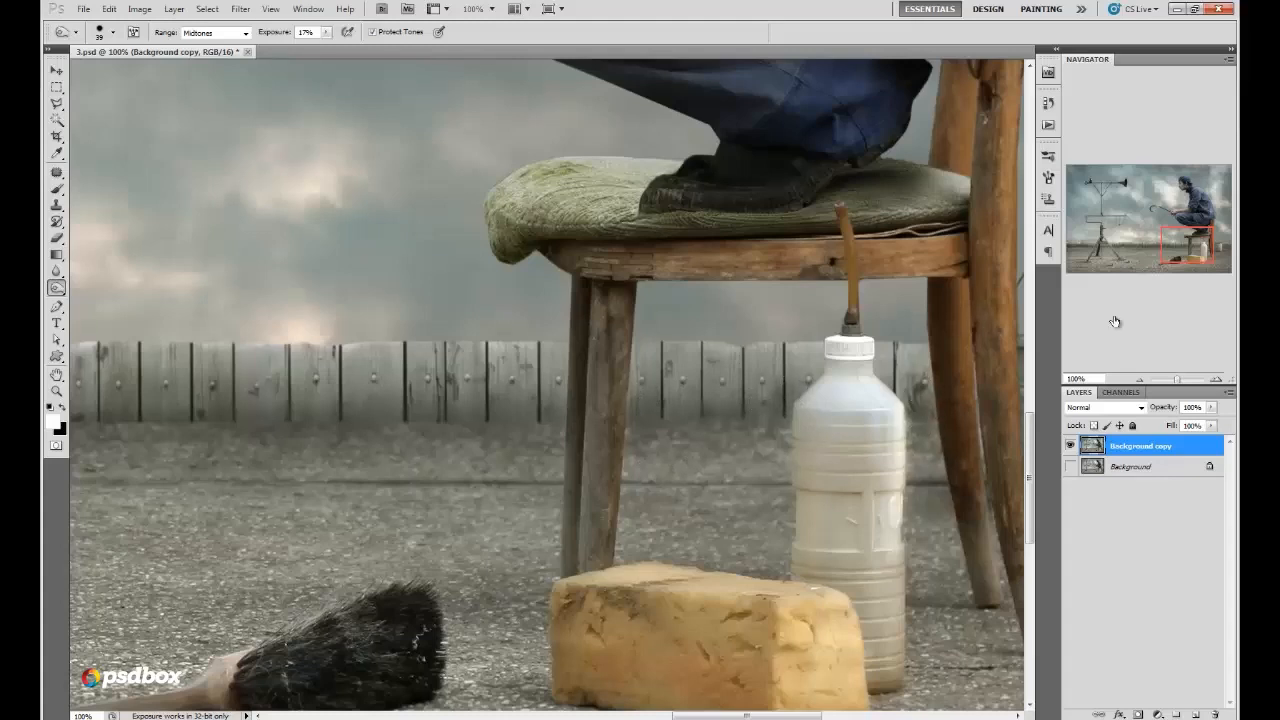
Step: Reduce the Burn brush to 27 px and darken the ground shadow along the bottom of the bucket
{"action": "left_click_drag", "start_coordinate": [1186, 254], "coordinate": [1202, 251]}
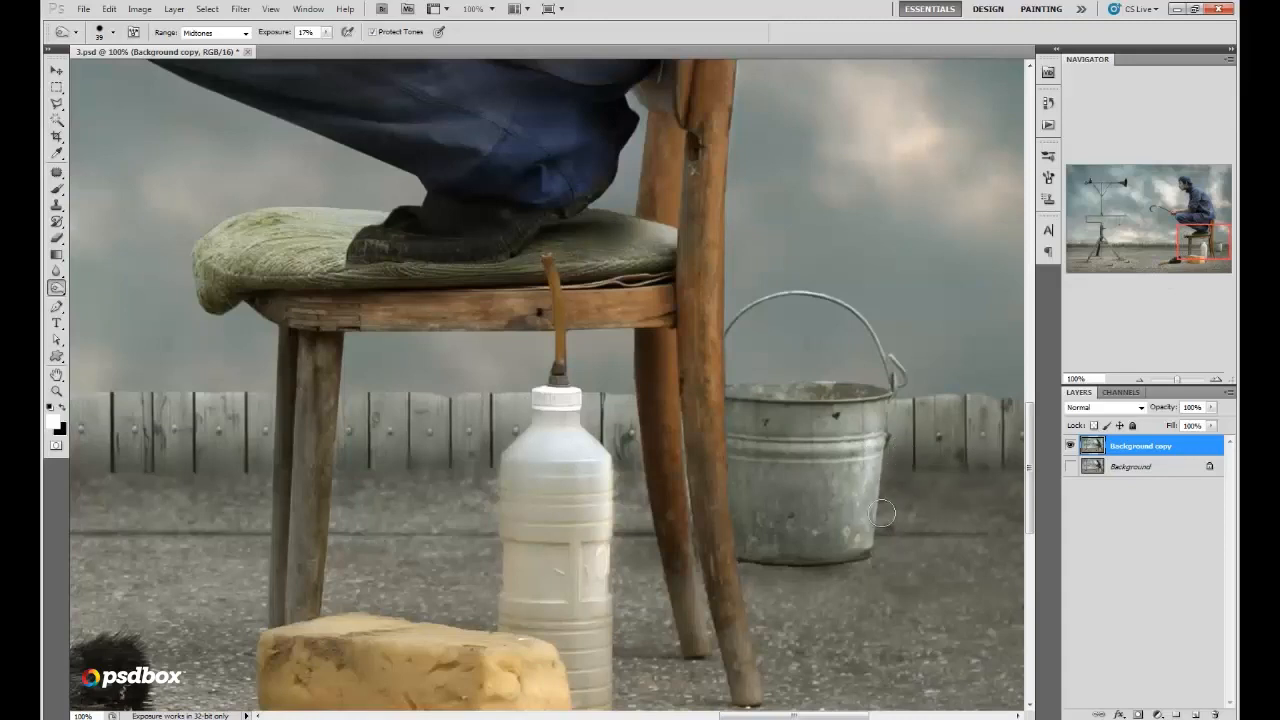
{"action": "right_click", "coordinate": [890, 472]}
{"action": "left_click_drag", "start_coordinate": [929, 502], "coordinate": [918, 503]}
{"action": "mouse_move", "coordinate": [867, 558]}
{"action": "left_mouse_down"}
{"action": "mouse_move", "coordinate": [817, 572]}
{"action": "mouse_move", "coordinate": [859, 570]}
{"action": "mouse_move", "coordinate": [751, 561]}
{"action": "left_mouse_up"}
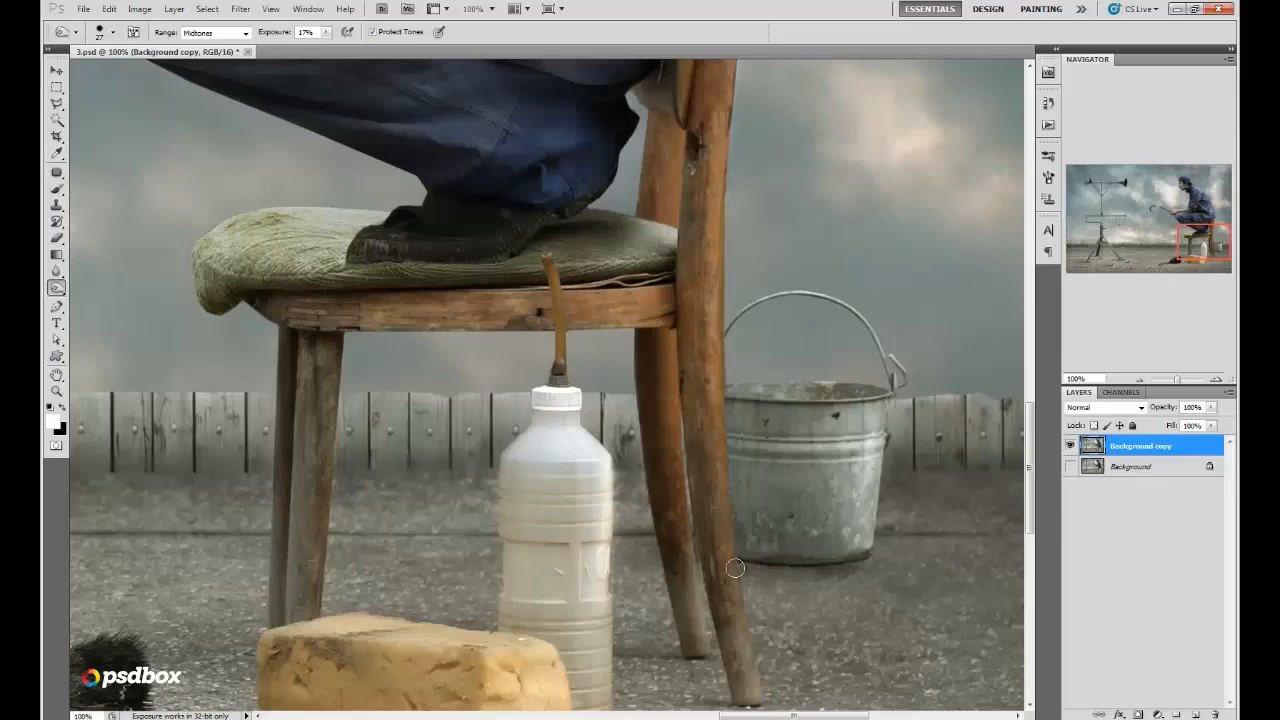
Step: Burn the bucket's side beside the chair leg with a 47 px brush and its bottom edge with a 16 px brush
{"action": "right_click", "coordinate": [798, 457]}
{"action": "mouse_move", "coordinate": [854, 470]}
{"action": "left_mouse_down"}
{"action": "mouse_move", "coordinate": [804, 470]}
{"action": "mouse_move", "coordinate": [837, 441]}
{"action": "left_mouse_up"}
{"action": "mouse_move", "coordinate": [733, 407]}
{"action": "left_mouse_down"}
{"action": "mouse_move", "coordinate": [762, 526]}
{"action": "mouse_move", "coordinate": [739, 411]}
{"action": "mouse_move", "coordinate": [761, 483]}
{"action": "mouse_move", "coordinate": [757, 528]}
{"action": "mouse_move", "coordinate": [783, 460]}
{"action": "mouse_move", "coordinate": [745, 407]}
{"action": "left_mouse_up"}
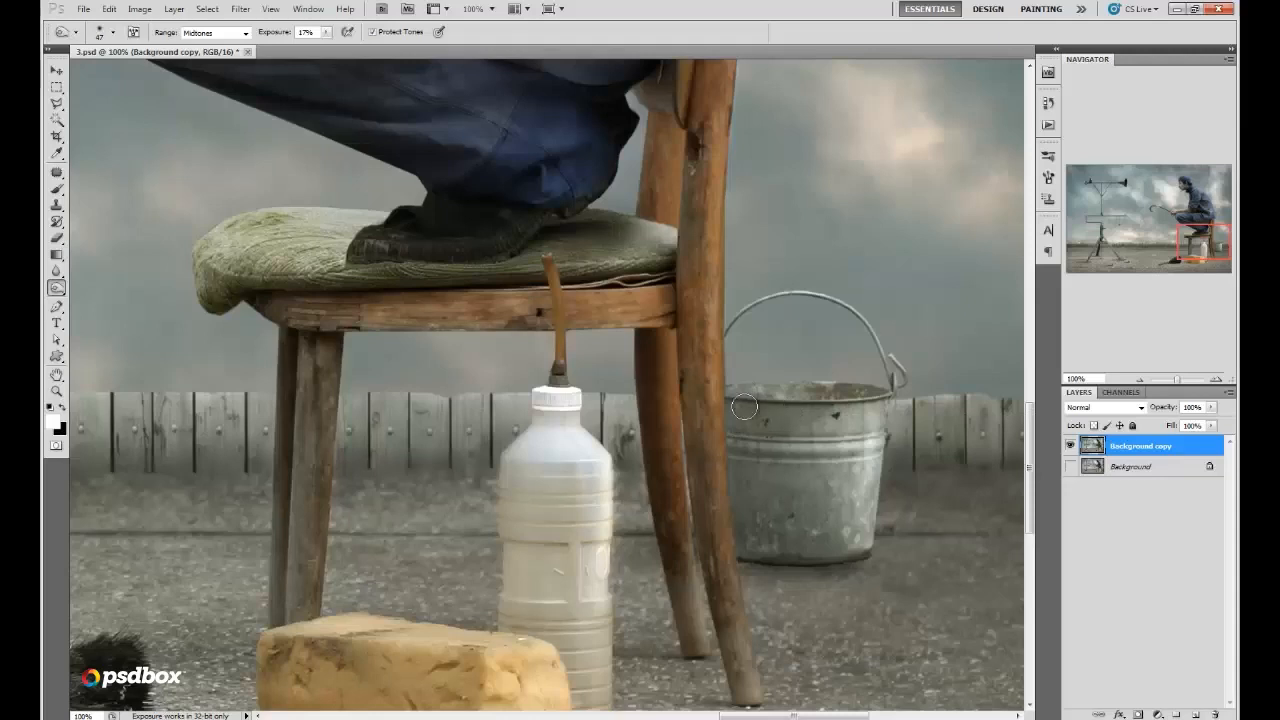
{"action": "right_click", "coordinate": [902, 538]}
{"action": "left_click_drag", "start_coordinate": [951, 504], "coordinate": [925, 504]}
{"action": "left_click_drag", "start_coordinate": [865, 563], "coordinate": [866, 560]}
Step: Merge the Background copy and Background layers into a single layer
{"action": "left_click", "coordinate": [1138, 380]}
{"action": "left_click", "coordinate": [1138, 380]}
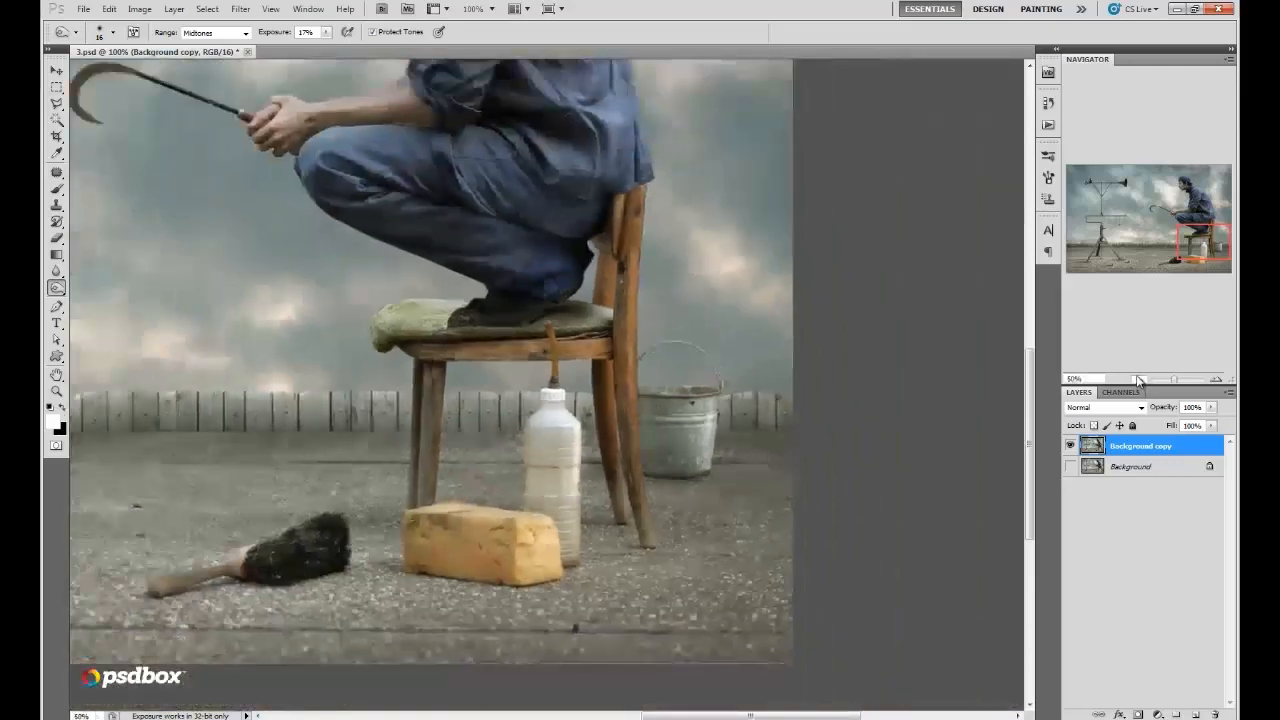
{"action": "left_click", "coordinate": [1138, 380]}
{"action": "left_click", "coordinate": [1138, 380]}
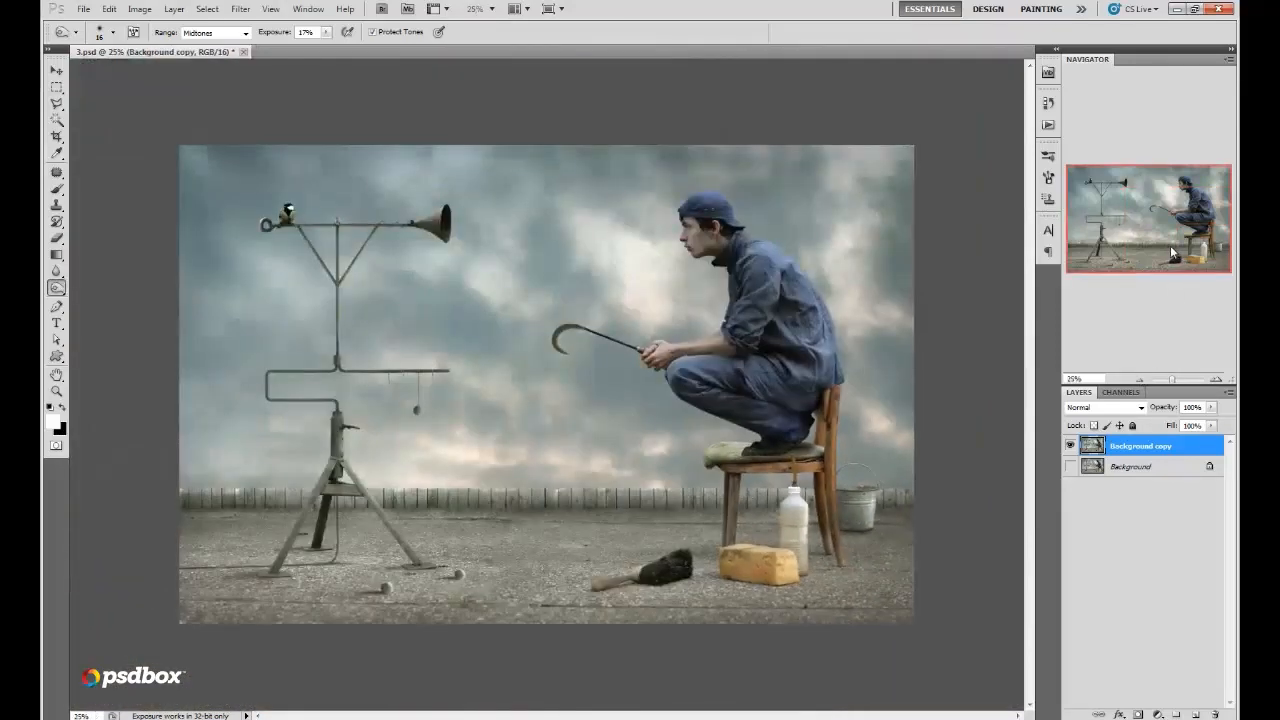
{"action": "left_click", "coordinate": [1143, 468], "text": "shift"}
{"action": "right_click", "coordinate": [1143, 468]}
{"action": "left_click", "coordinate": [1150, 553]}
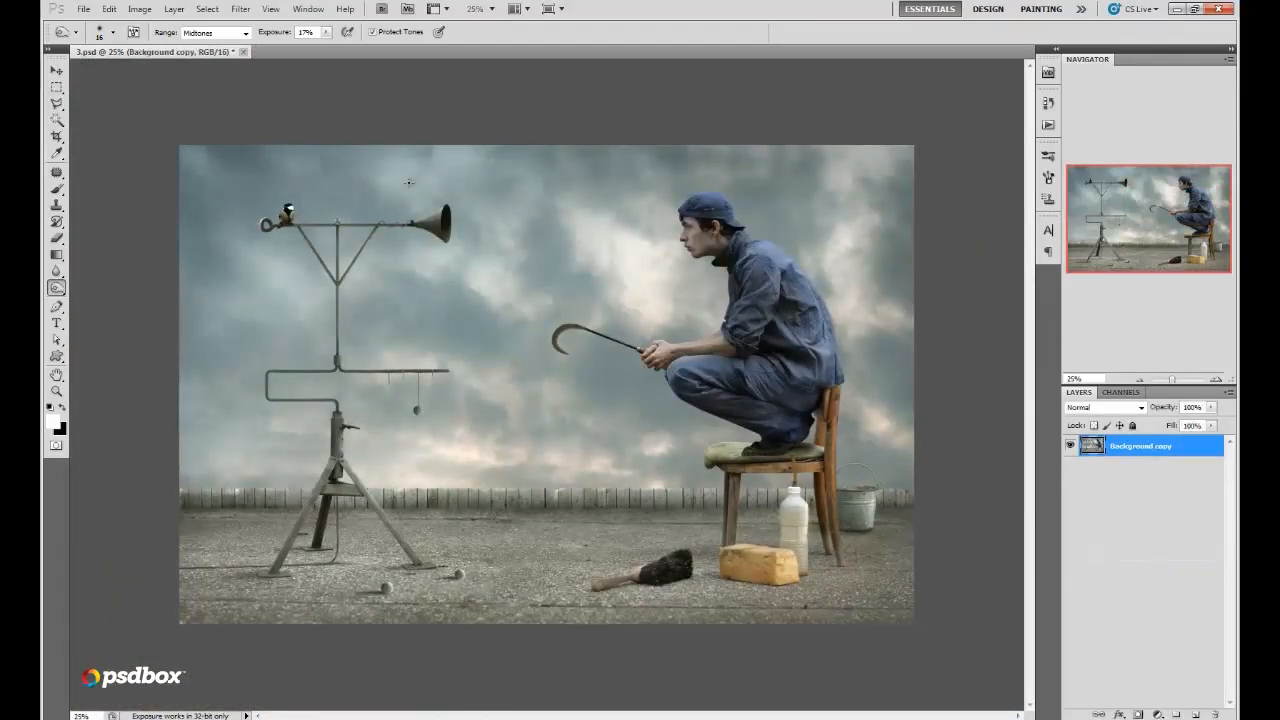
Step: Apply the Color Efex Pro 4 Tonal Contrast filter with saturation at -15% and raised shadow and highlight protection
{"action": "left_click", "coordinate": [240, 8]}
{"action": "mouse_move", "coordinate": [280, 322]}
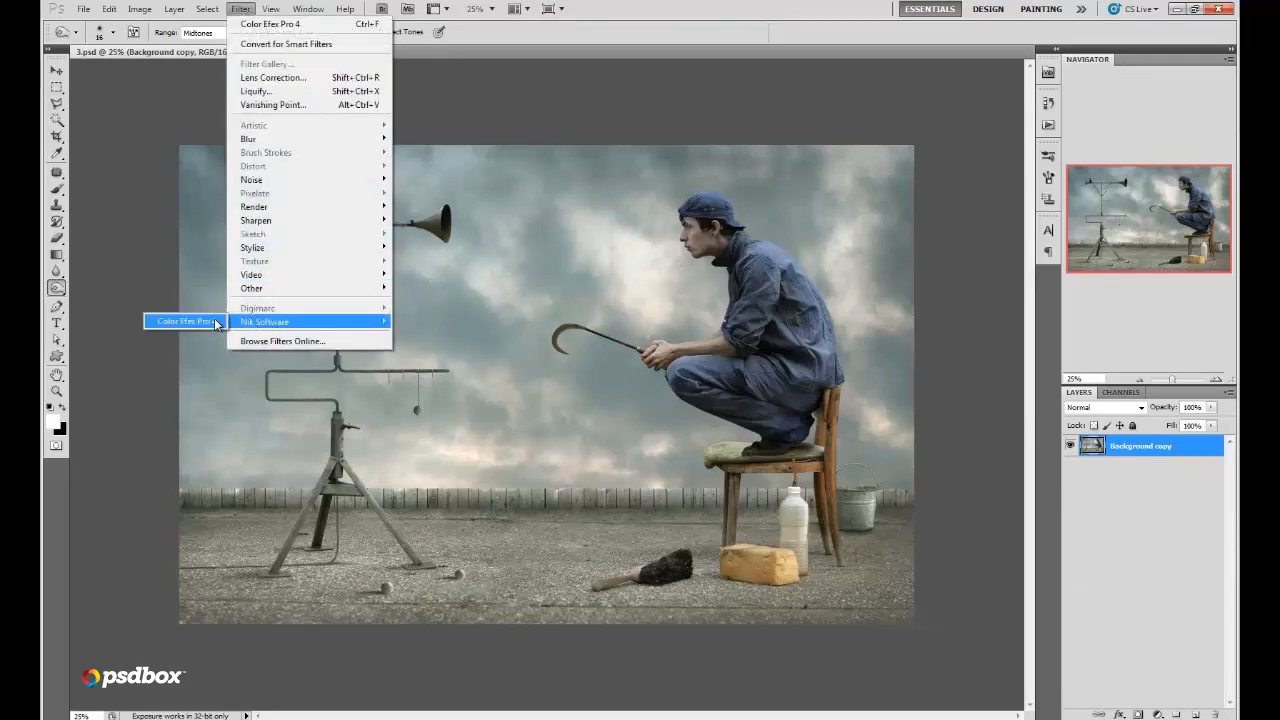
{"action": "left_click", "coordinate": [212, 321]}
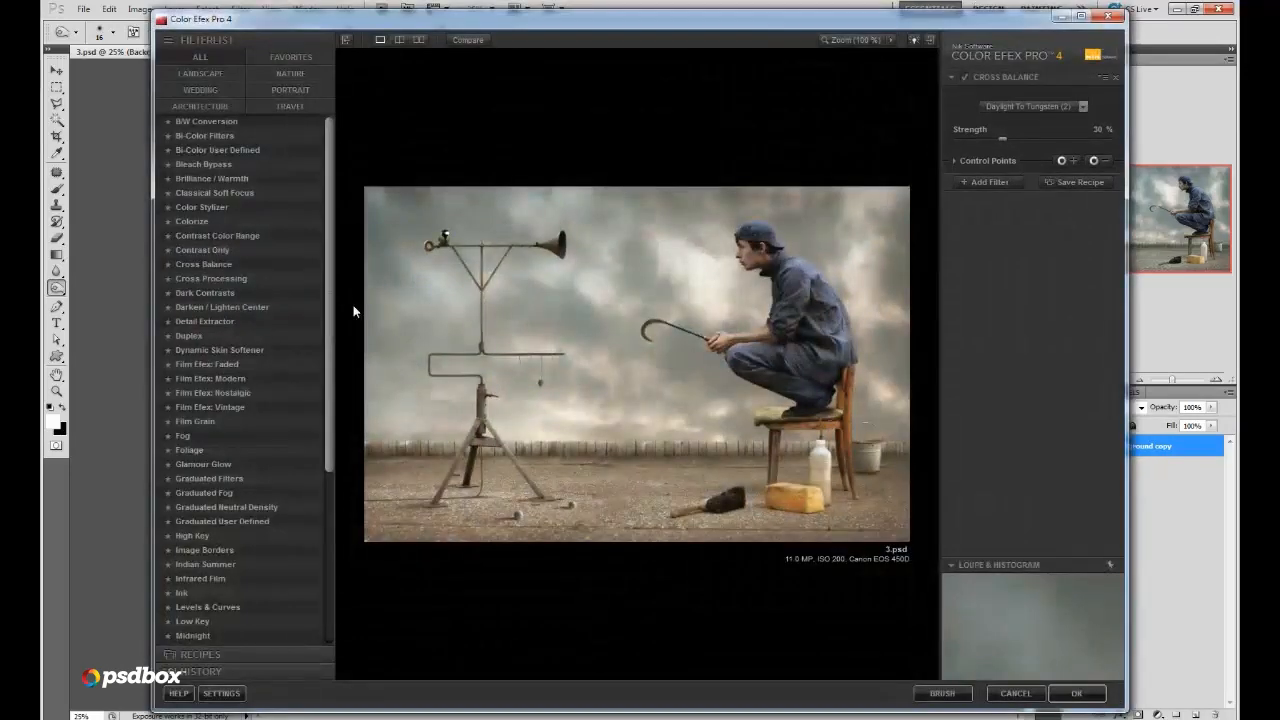
{"action": "left_click_drag", "start_coordinate": [330, 304], "coordinate": [325, 575]}
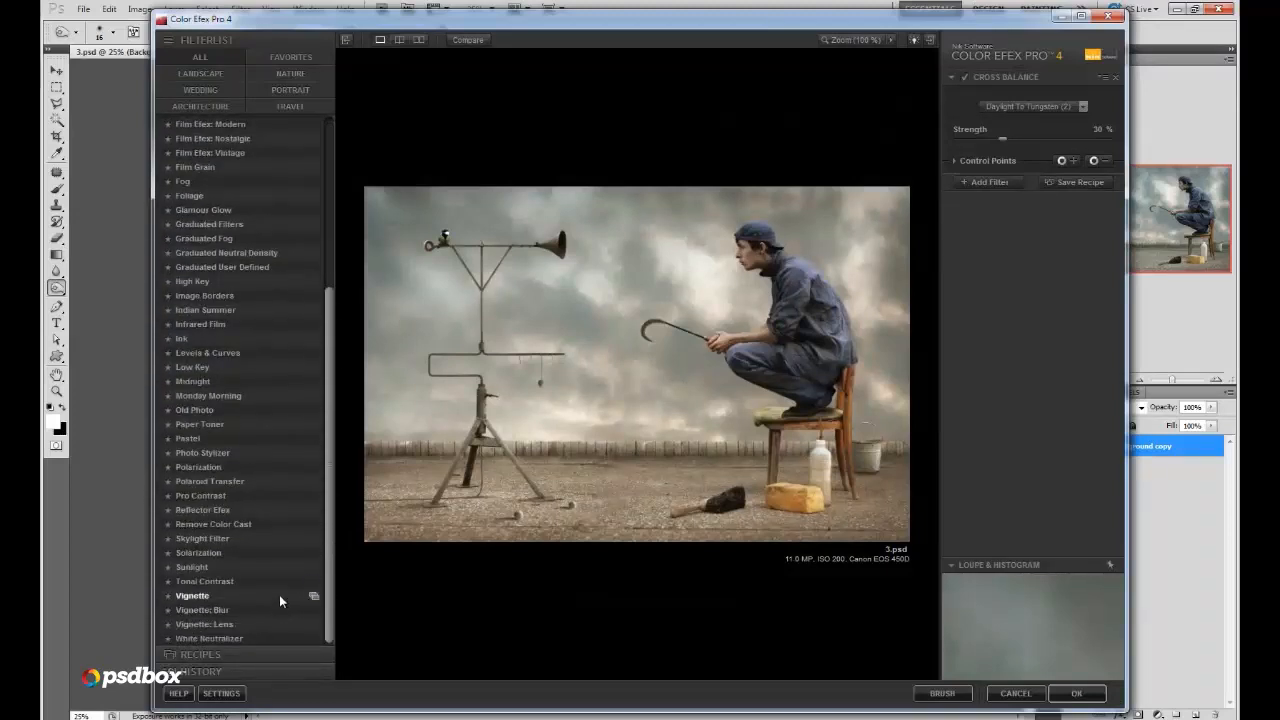
{"action": "left_click", "coordinate": [248, 580]}
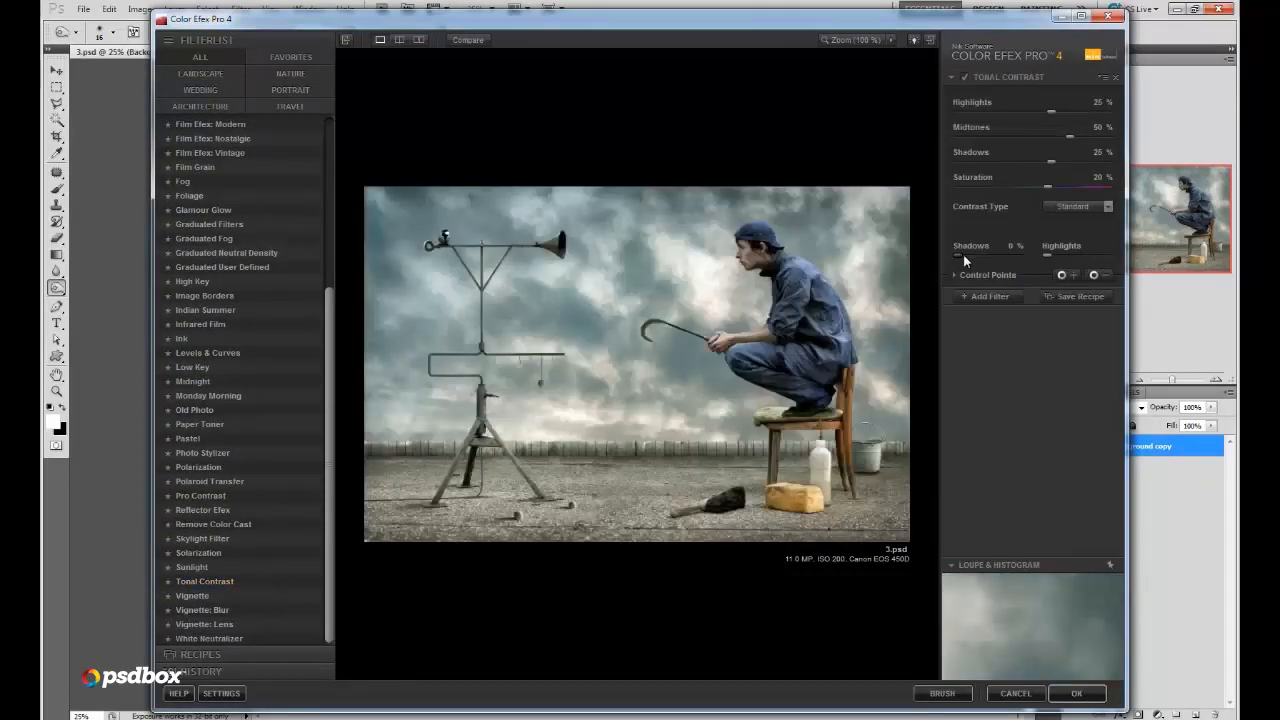
{"action": "left_click_drag", "start_coordinate": [1008, 256], "coordinate": [1058, 254]}
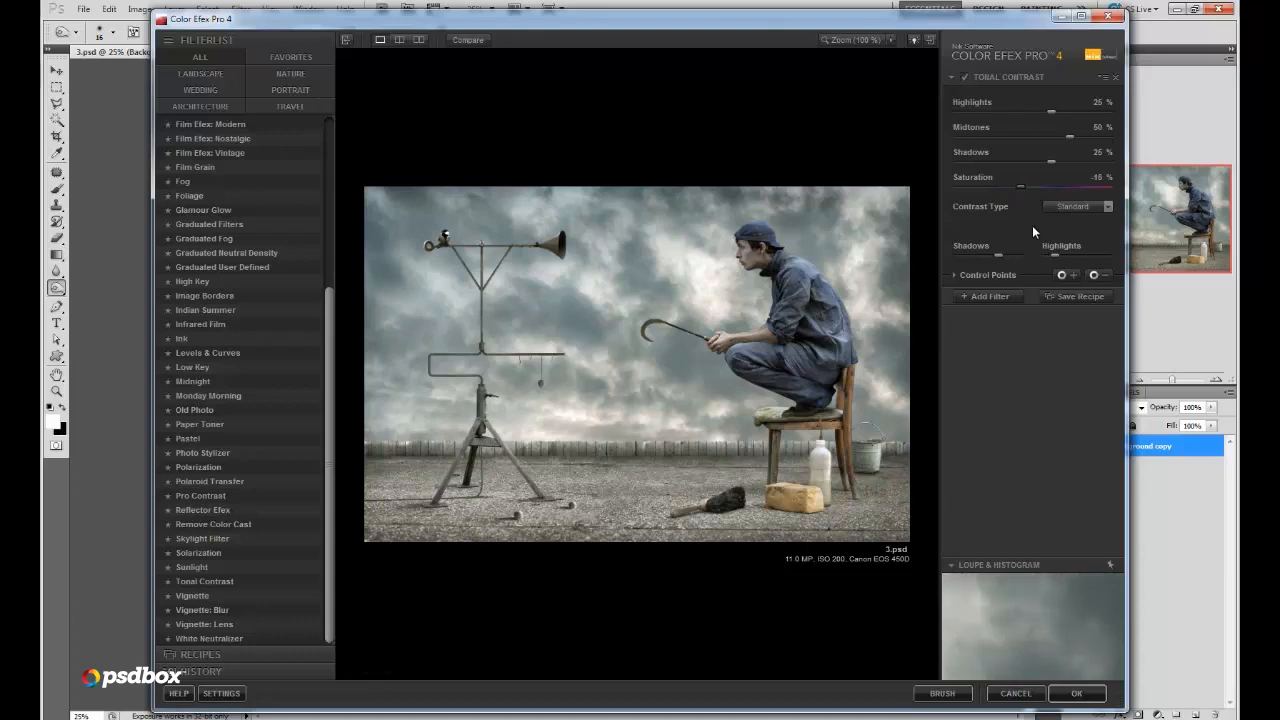
{"action": "left_click", "coordinate": [1077, 693]}
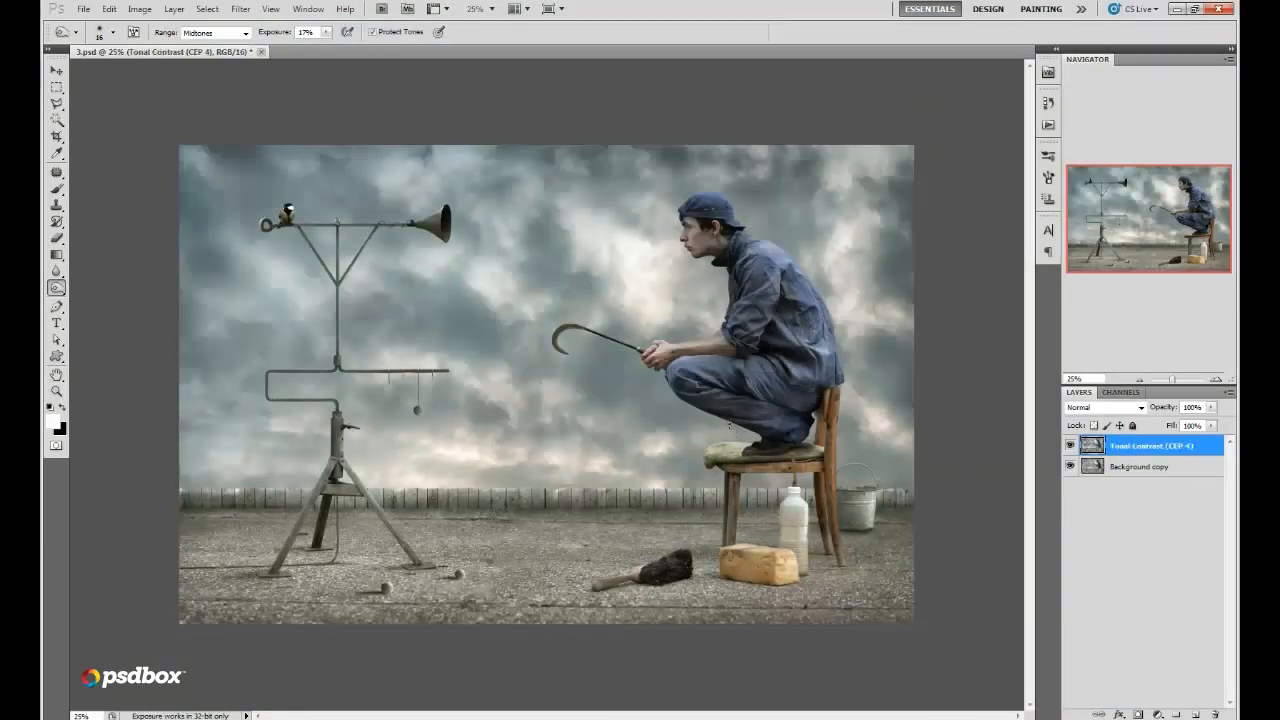
Step: Erase the Tonal Contrast effect over the sky with a soft 784 px eraser at 41% opacity
{"action": "key", "text": "b"}
{"action": "right_click", "coordinate": [577, 262]}
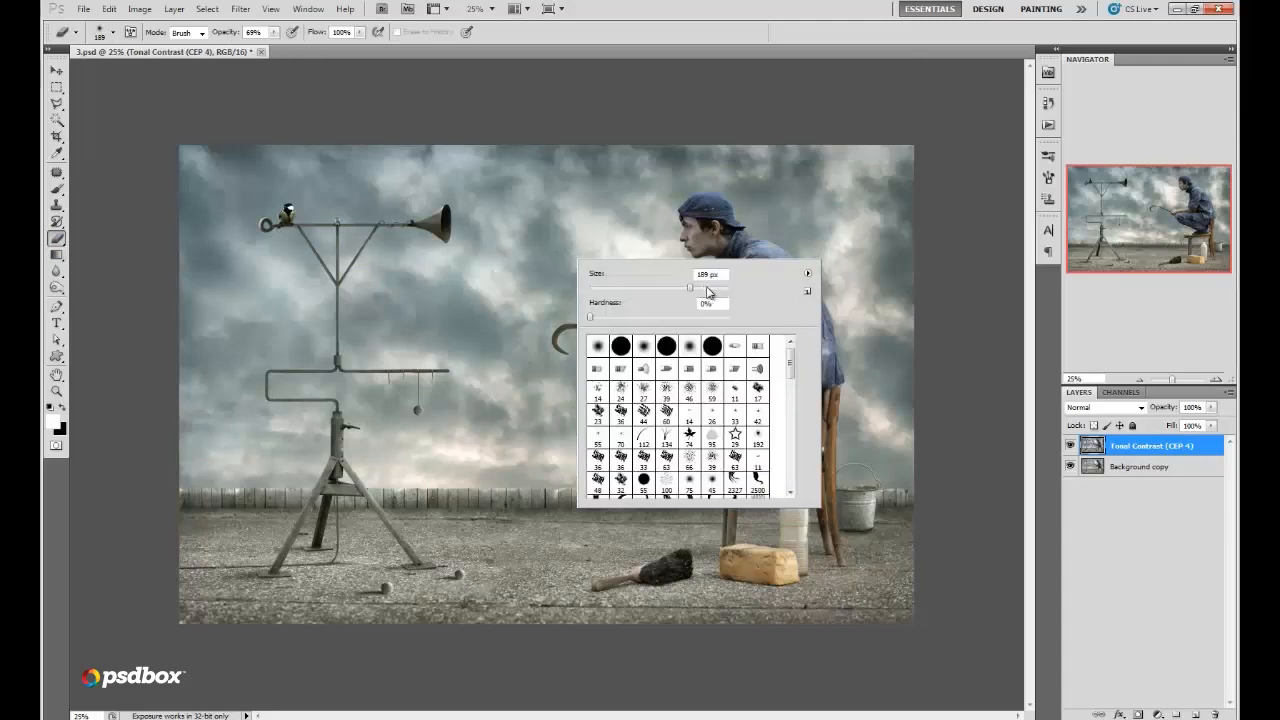
{"action": "left_click", "coordinate": [717, 277]}
{"action": "left_click", "coordinate": [274, 33]}
{"action": "left_click_drag", "start_coordinate": [277, 46], "coordinate": [257, 46]}
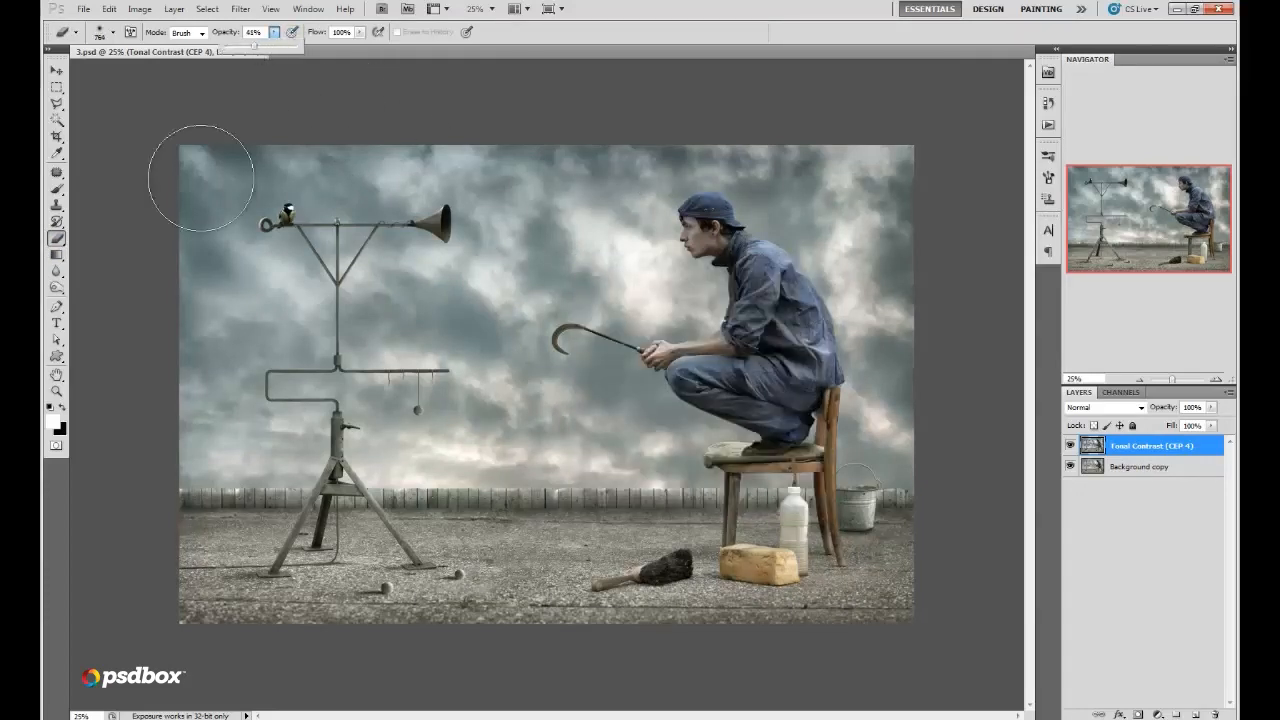
{"action": "left_click_drag", "start_coordinate": [204, 180], "coordinate": [203, 357]}
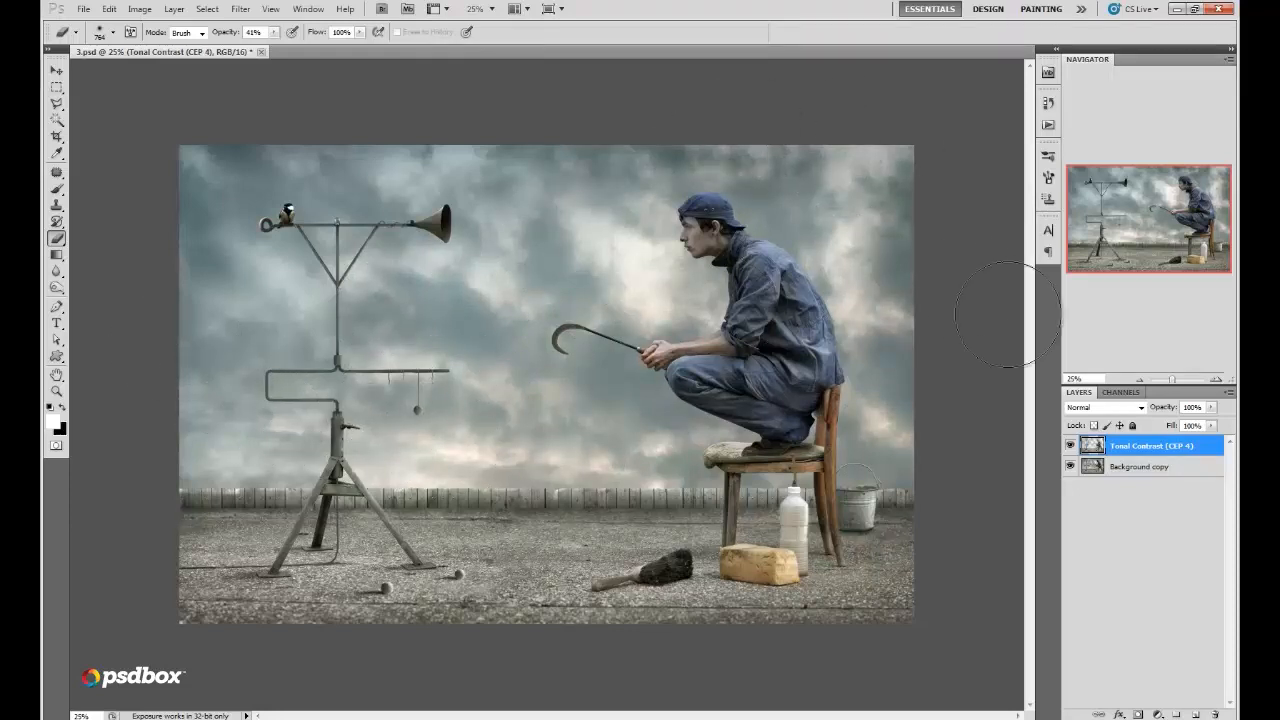
Step: Adjust the Tonal Contrast layer's opacity and merge it with the Background copy layer
{"action": "left_click", "coordinate": [1211, 407]}
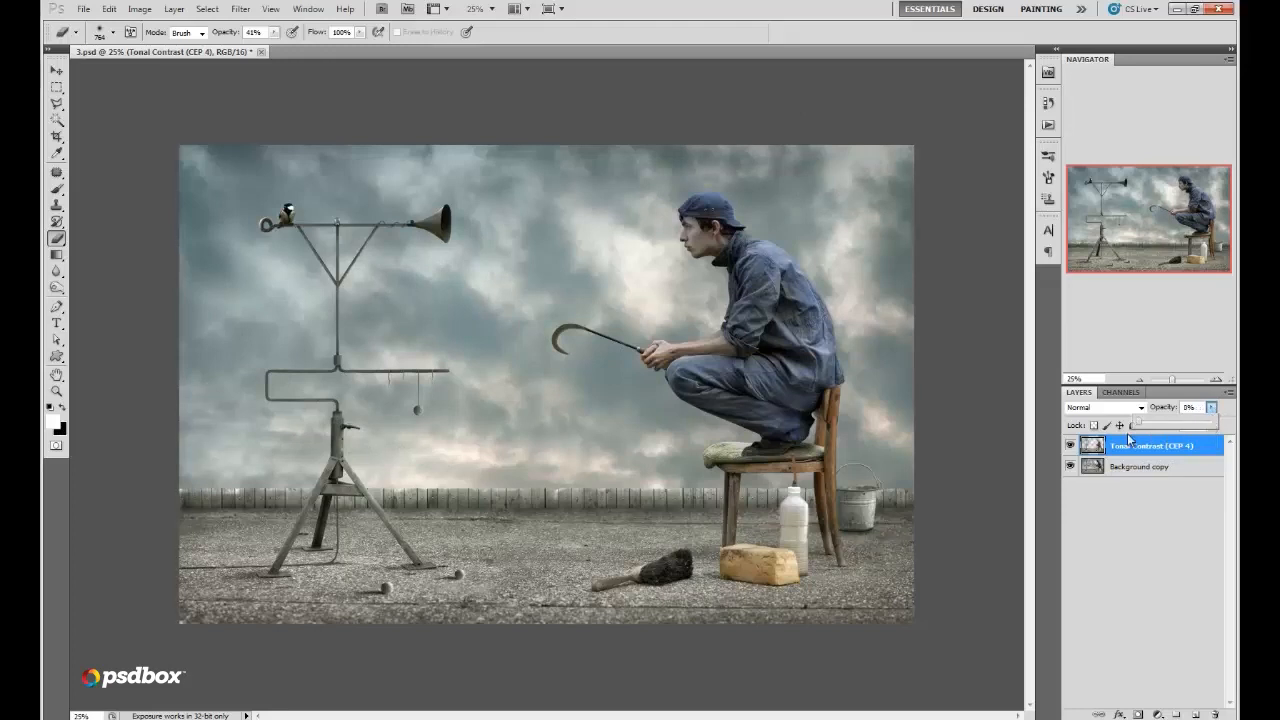
{"action": "left_click_drag", "start_coordinate": [1213, 431], "coordinate": [1201, 431]}
{"action": "left_click", "coordinate": [1141, 468]}
{"action": "right_click", "coordinate": [1141, 468]}
{"action": "left_click", "coordinate": [1130, 458]}
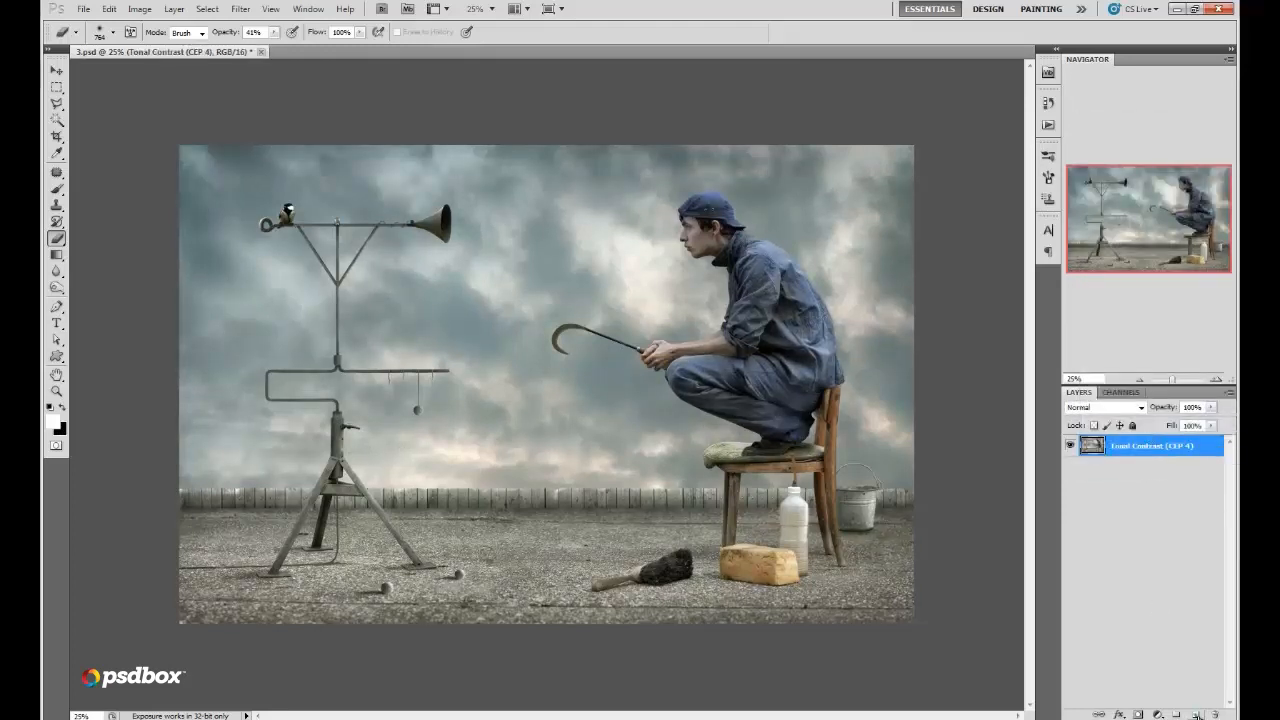
Step: Add a white-to-transparent radial gradient from beyond the image's right edge on a new layer and set its opacity to 11%
{"action": "key", "text": "ctrl+shift+alt+n"}
{"action": "left_click", "coordinate": [57, 255]}
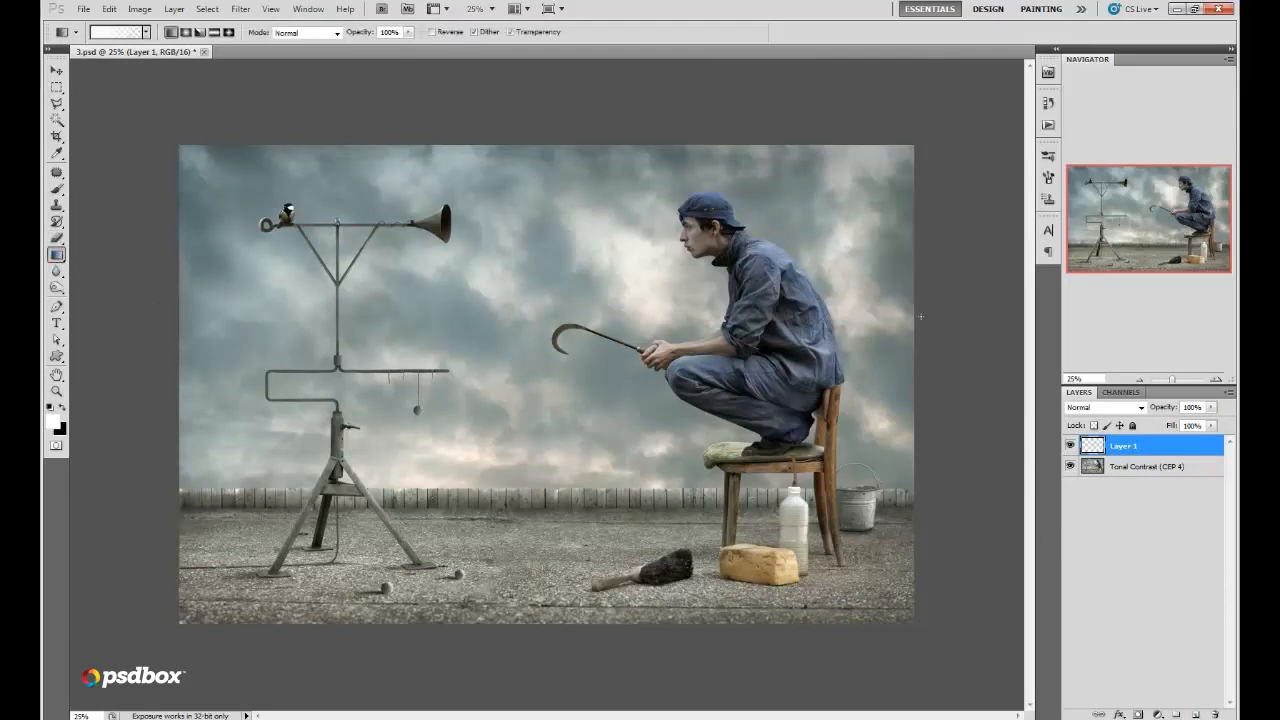
{"action": "left_click", "coordinate": [184, 35]}
{"action": "left_click_drag", "start_coordinate": [957, 288], "coordinate": [464, 292]}
{"action": "left_click_drag", "start_coordinate": [1213, 409], "coordinate": [1150, 442]}
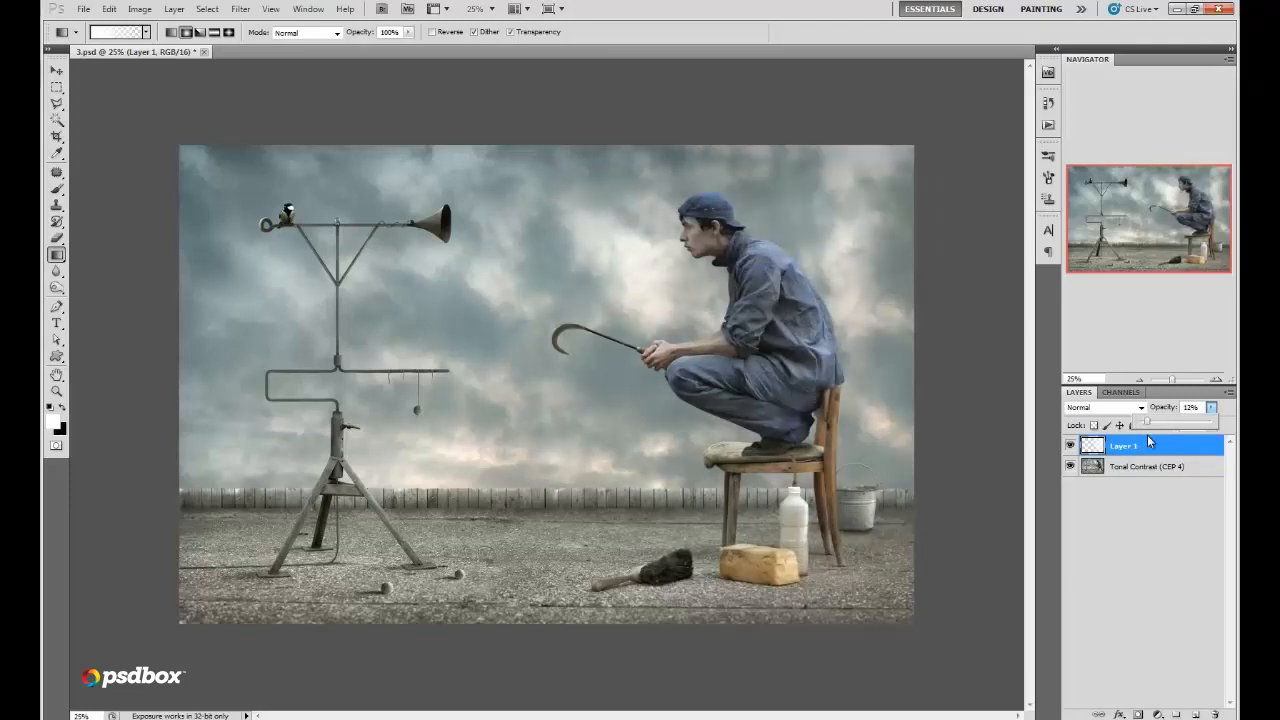
Step: Merge the gradient layer with the Tonal Contrast layer
{"action": "left_click", "coordinate": [1143, 465], "text": "shift"}
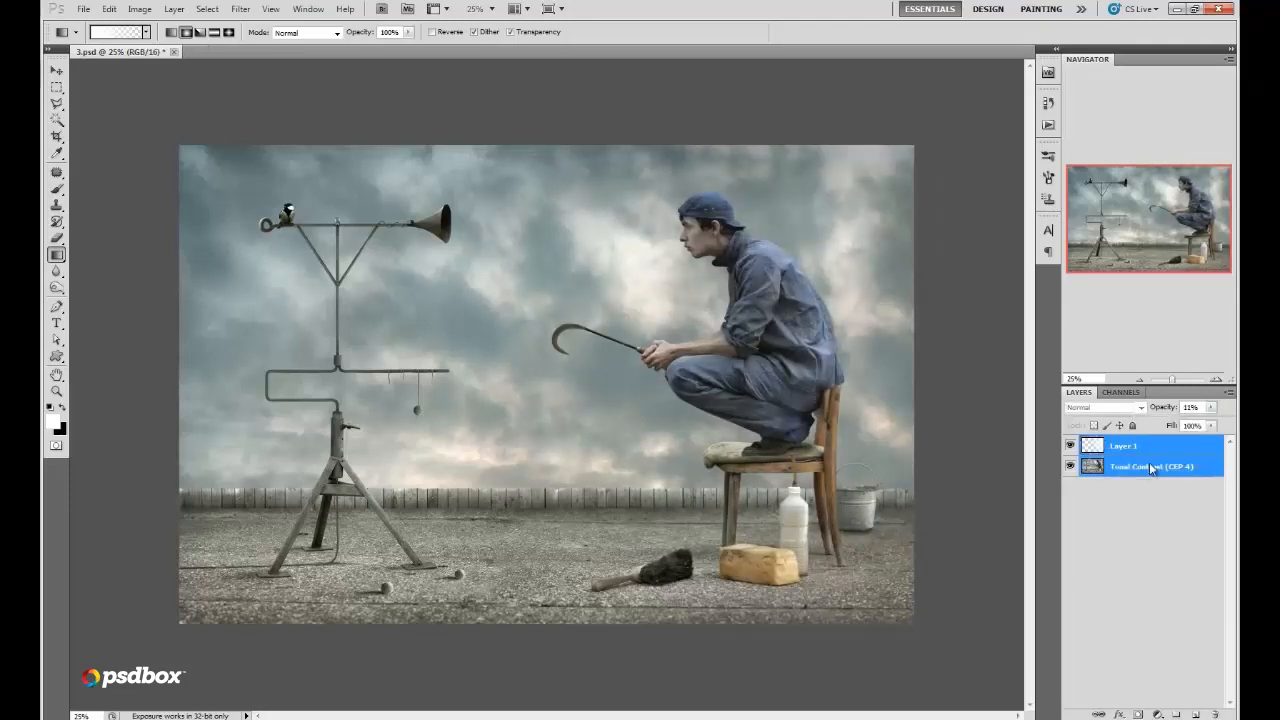
{"action": "left_click", "coordinate": [1230, 392]}
{"action": "left_click", "coordinate": [1128, 417]}
Step: Apply the Color Efex Pro 4 Cross Balance filter with Daylight To Tungsten (1) at 45% strength
{"action": "left_click", "coordinate": [241, 9]}
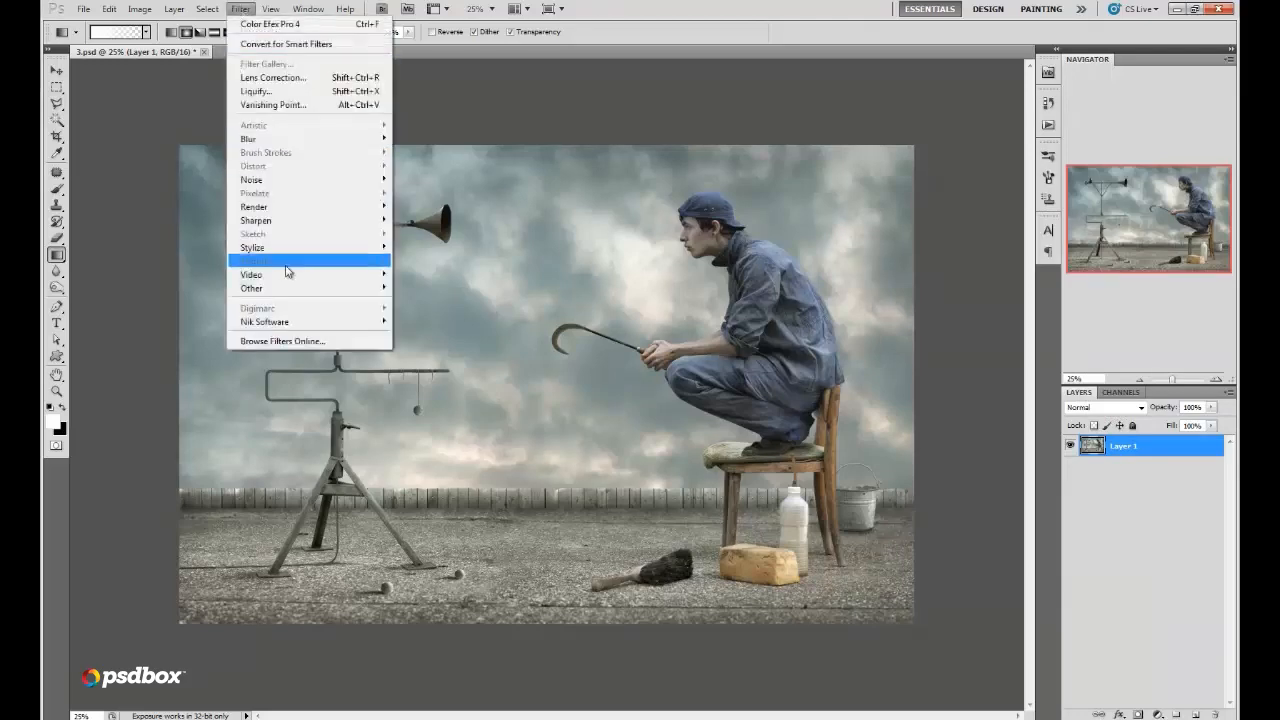
{"action": "key", "text": "Escape"}
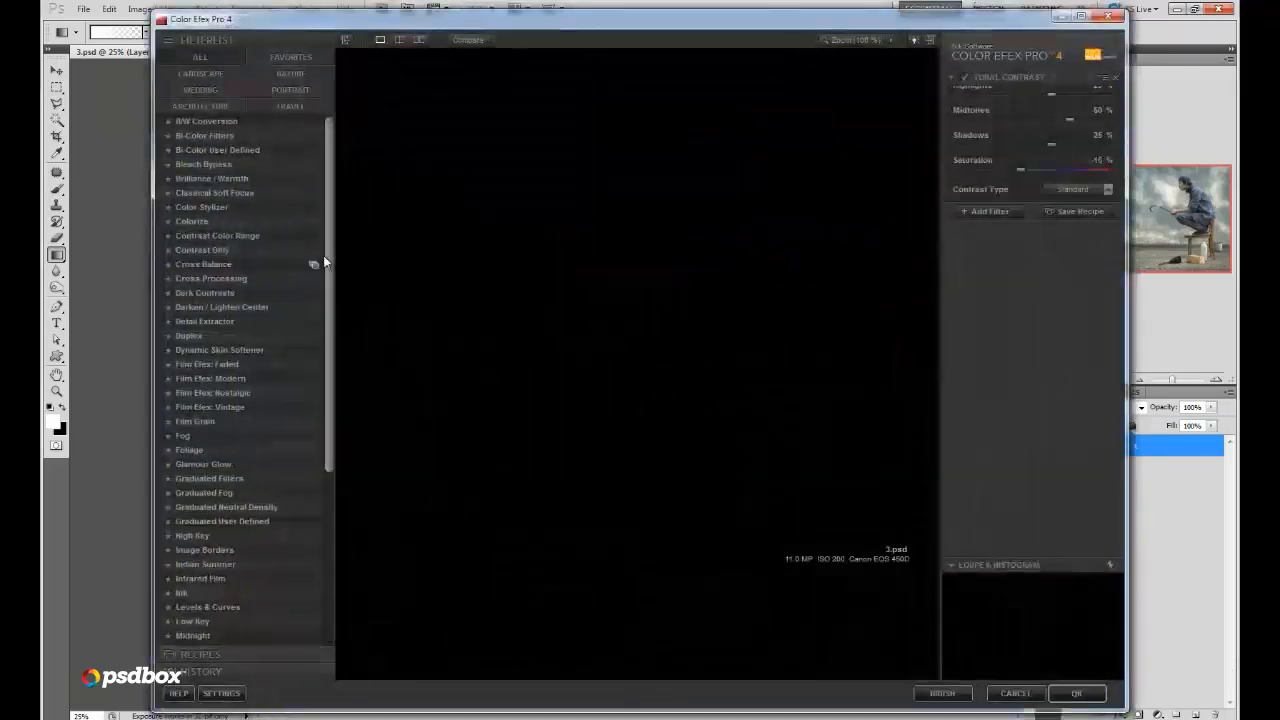
{"action": "left_click", "coordinate": [314, 263]}
{"action": "left_click", "coordinate": [1065, 108]}
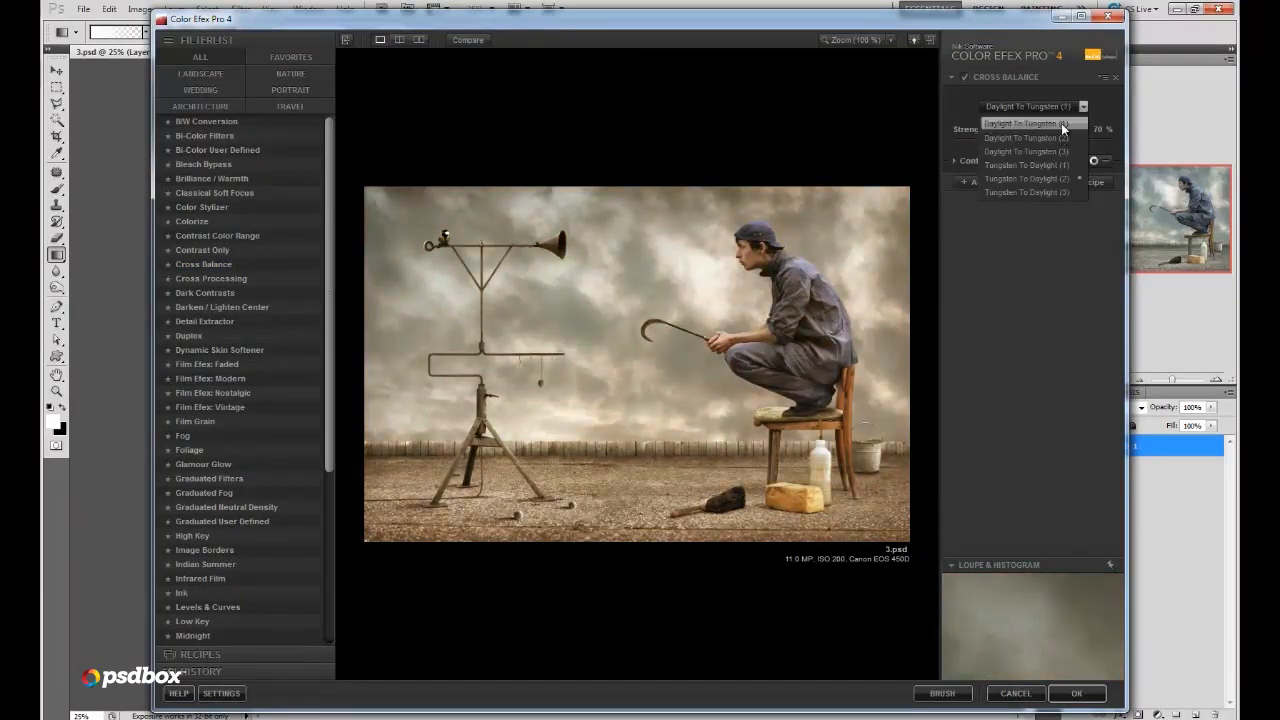
{"action": "left_click", "coordinate": [1061, 123]}
{"action": "left_click_drag", "start_coordinate": [975, 138], "coordinate": [999, 149]}
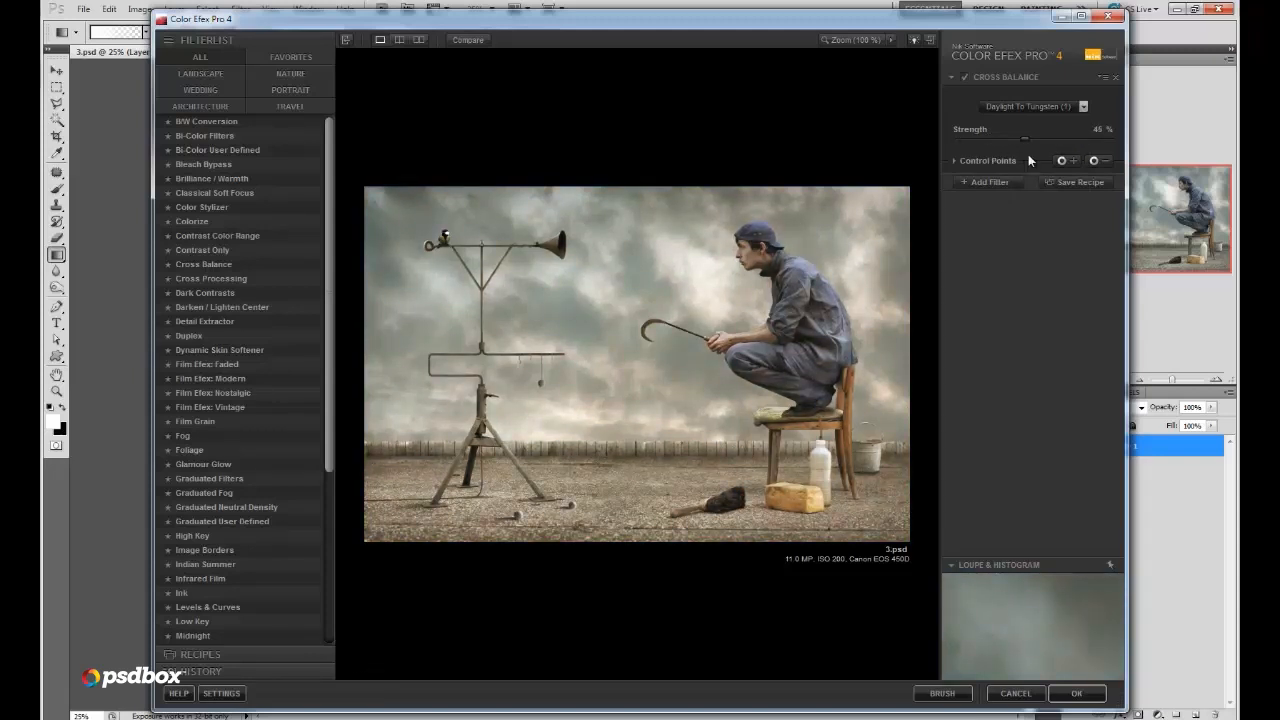
{"action": "left_click", "coordinate": [1076, 693]}
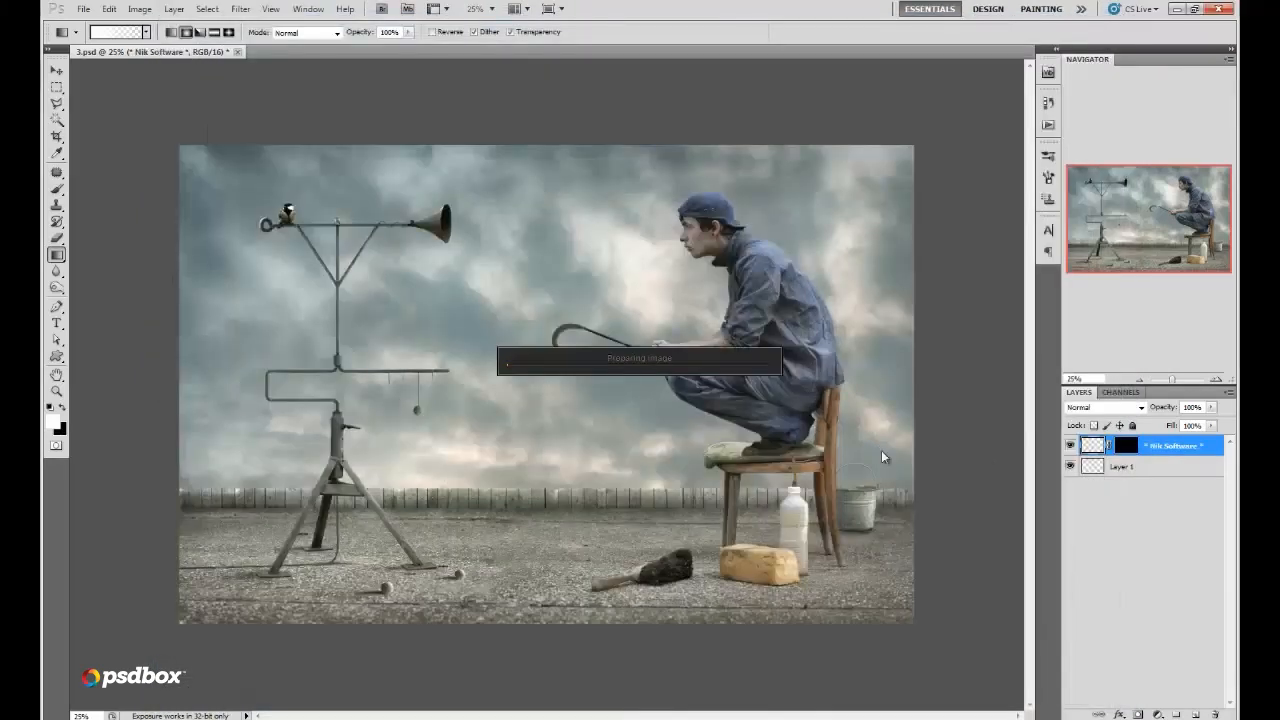
Step: Slightly lower the Cross Balance layer's opacity and merge it with Layer 1
{"action": "left_click", "coordinate": [1212, 408]}
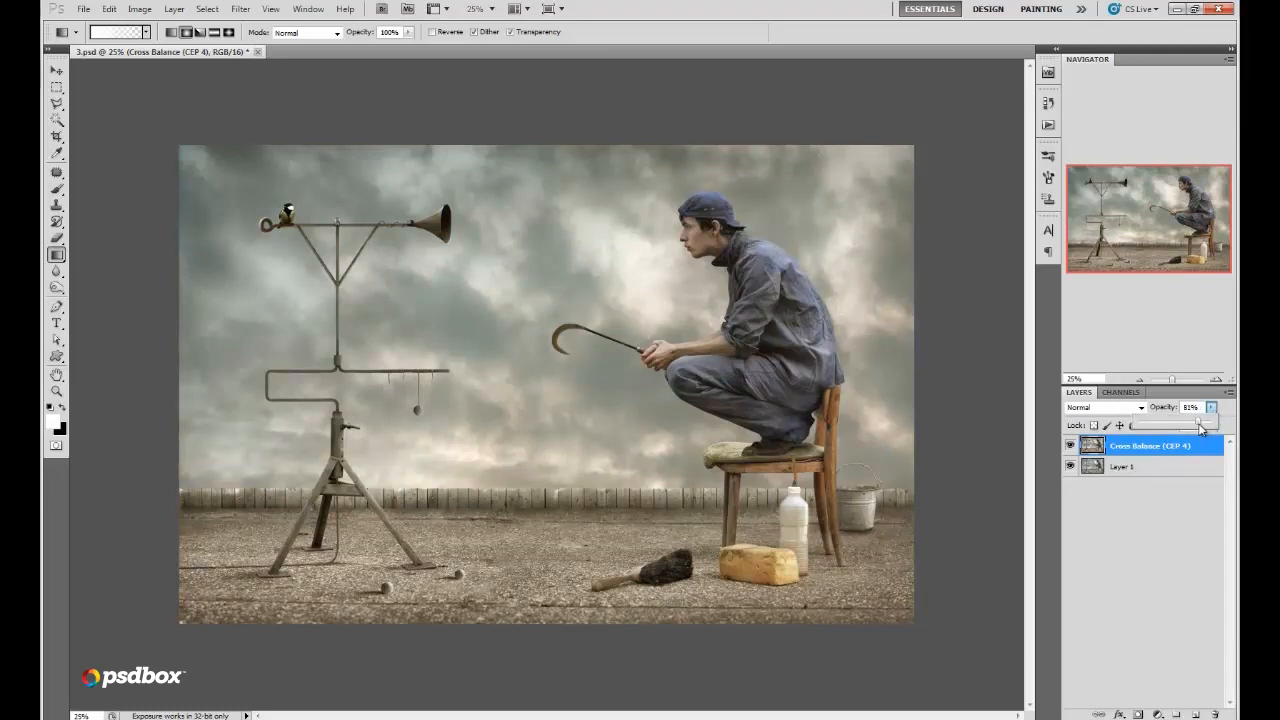
{"action": "left_click", "coordinate": [1161, 463]}
{"action": "left_click", "coordinate": [1162, 465], "text": "shift"}
{"action": "right_click", "coordinate": [1163, 463]}
{"action": "left_click", "coordinate": [1156, 417]}
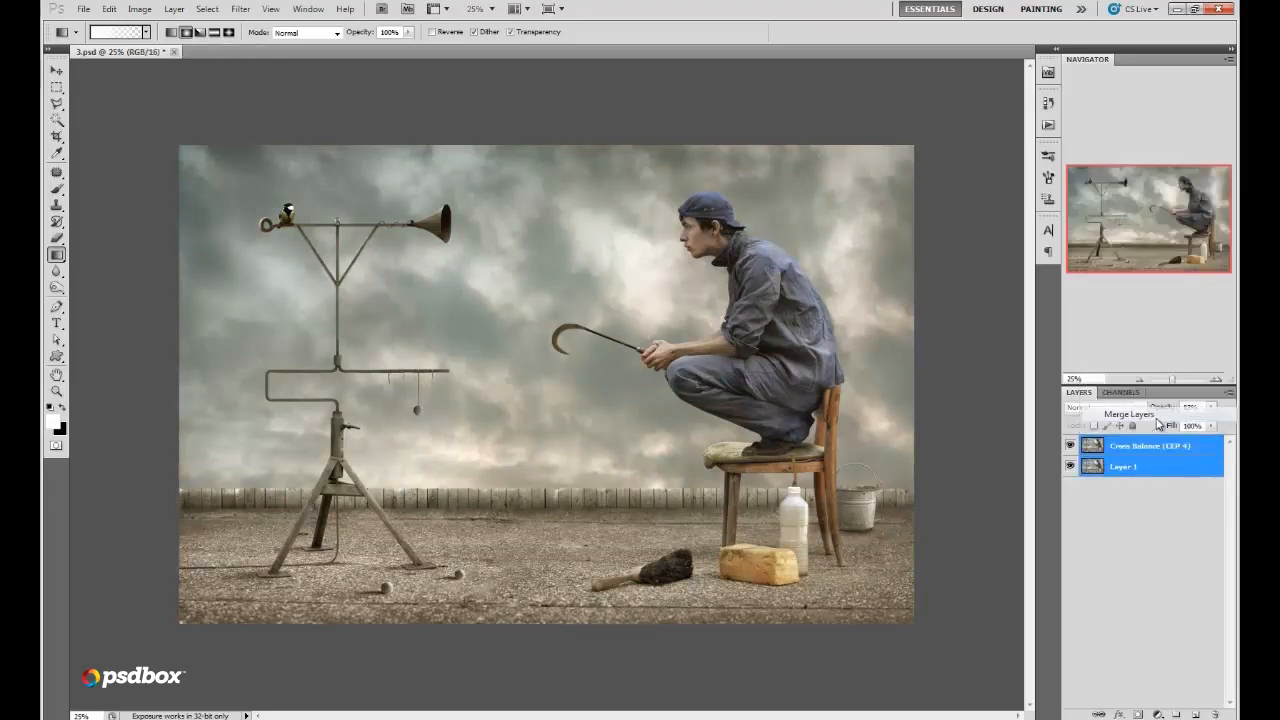
Step: Darken the merged image's shadows with Levels by slightly raising the black input point
{"action": "left_click", "coordinate": [140, 9]}
{"action": "mouse_move", "coordinate": [190, 46]}
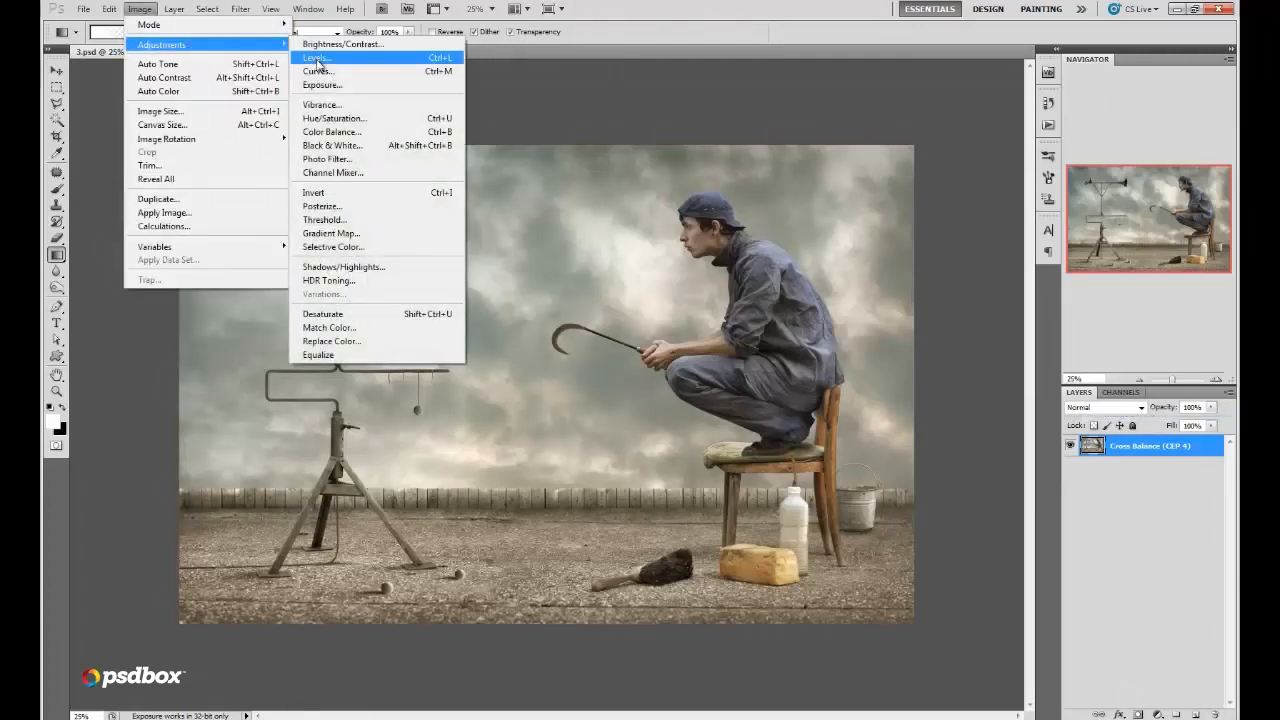
{"action": "left_click", "coordinate": [310, 66]}
{"action": "left_click_drag", "start_coordinate": [973, 541], "coordinate": [976, 543]}
{"action": "left_click", "coordinate": [1202, 403]}
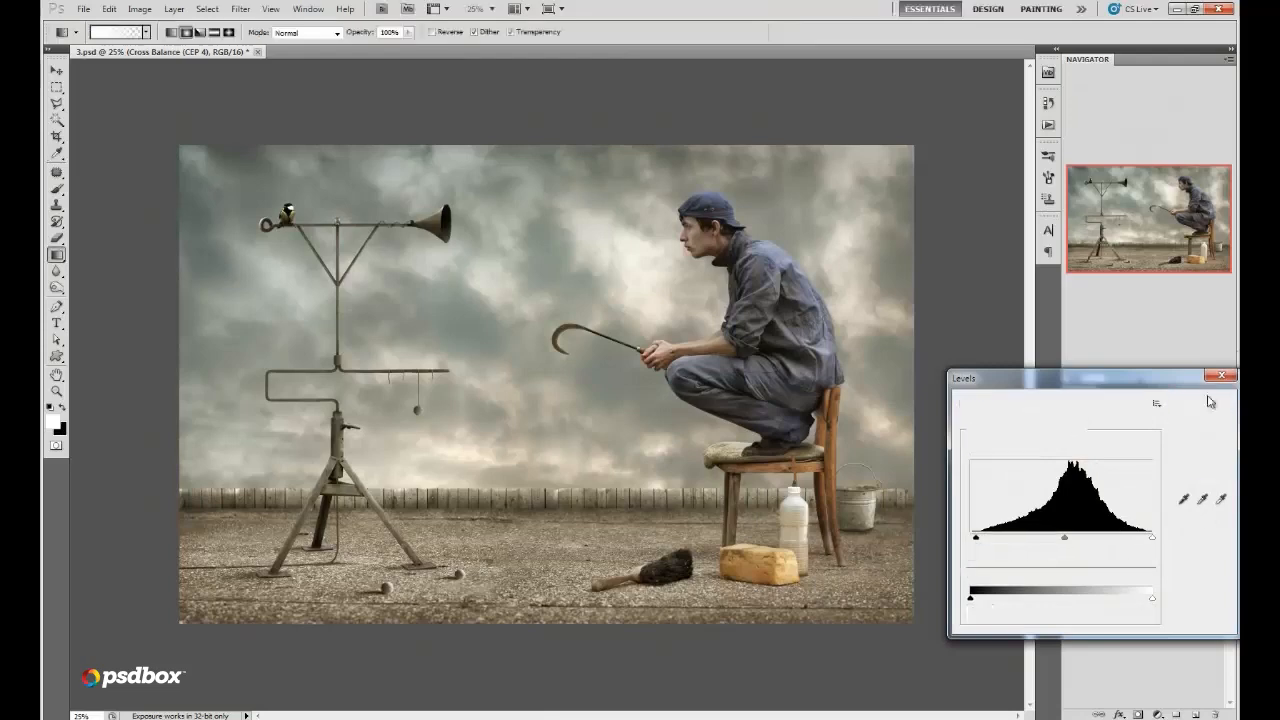
Step: Dodge the highlights on the worker's jacket with a 47 px brush at 14% exposure
{"action": "key", "text": "ctrl+plus"}
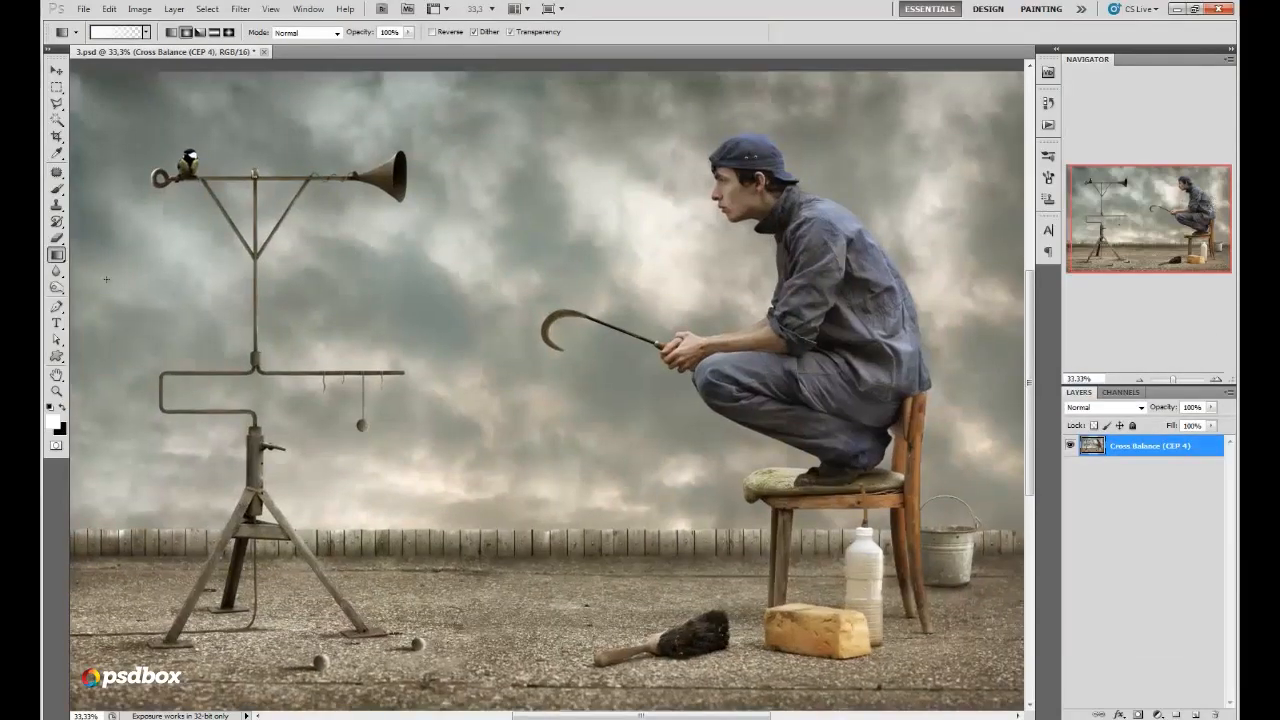
{"action": "left_click", "coordinate": [57, 288]}
{"action": "left_click", "coordinate": [244, 34]}
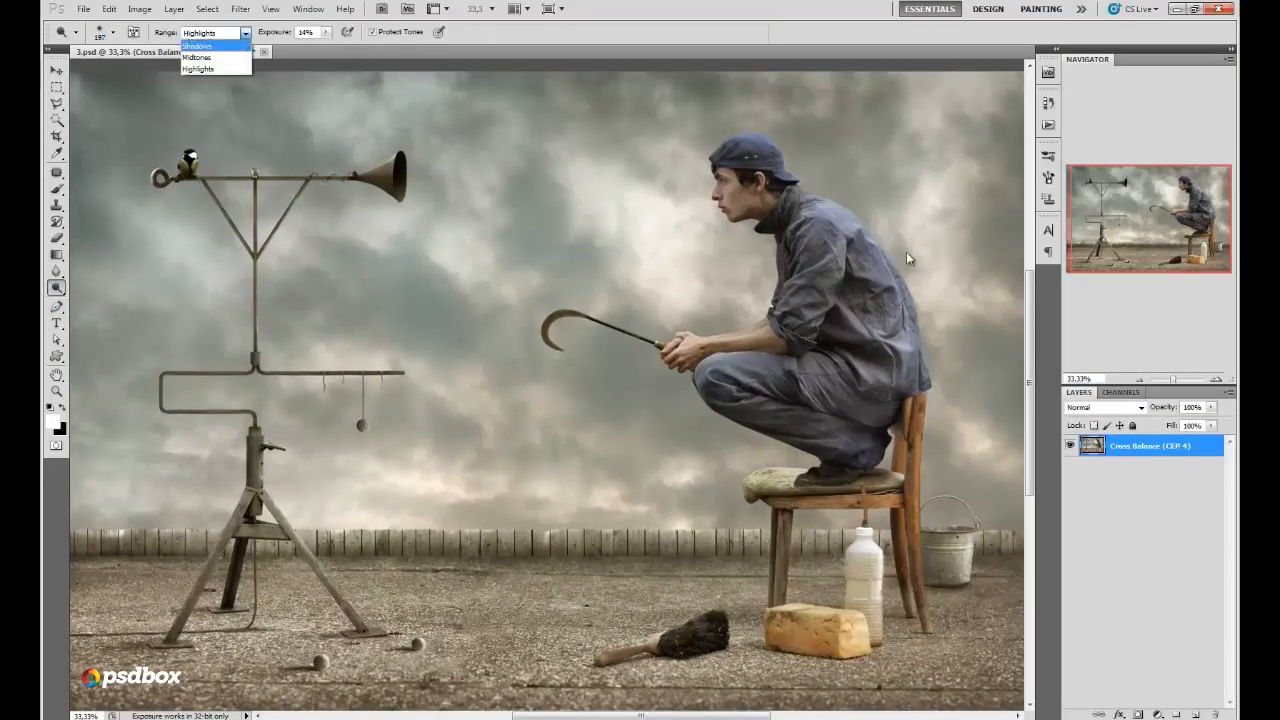
{"action": "right_click", "coordinate": [943, 263]}
{"action": "left_click", "coordinate": [848, 253]}
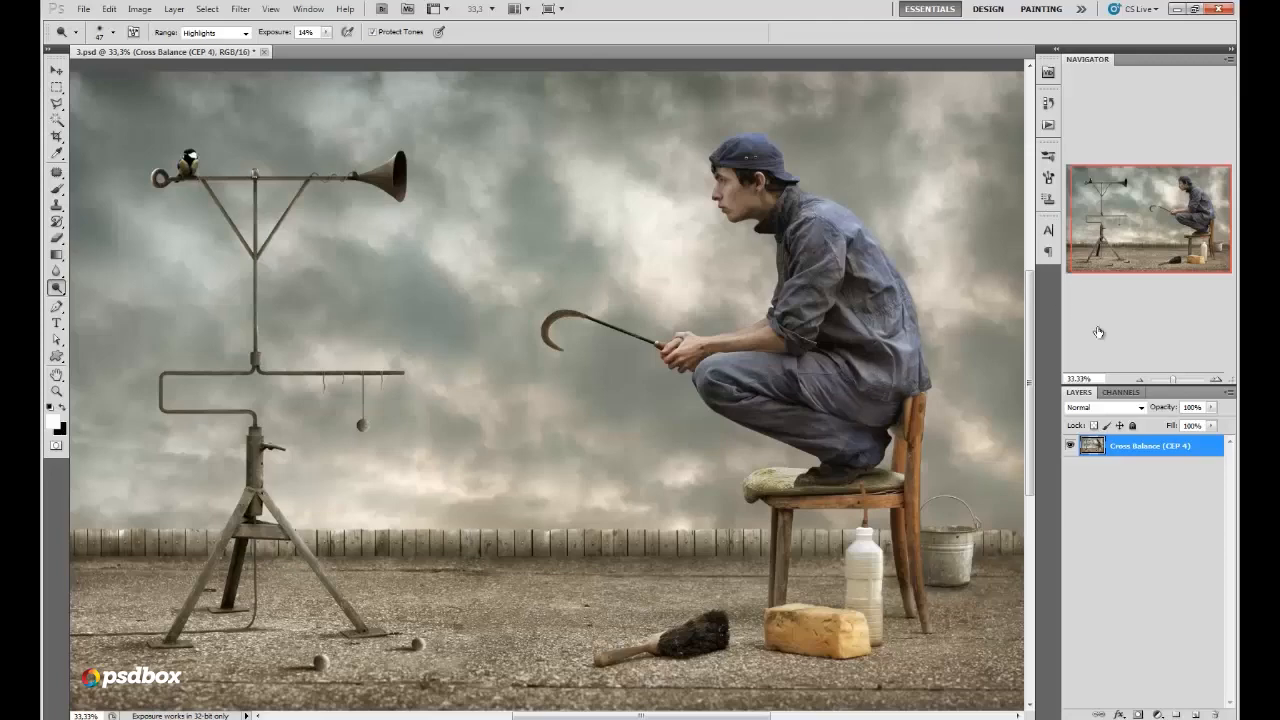
{"action": "left_click", "coordinate": [1143, 383]}
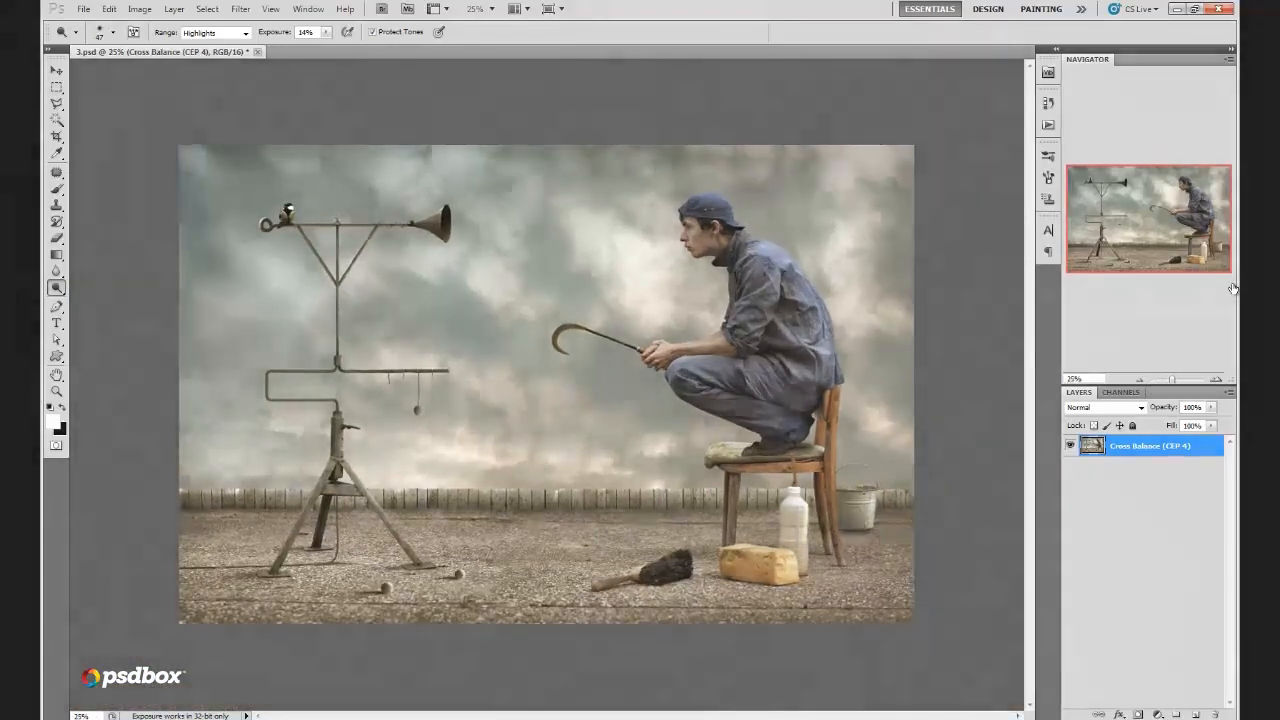